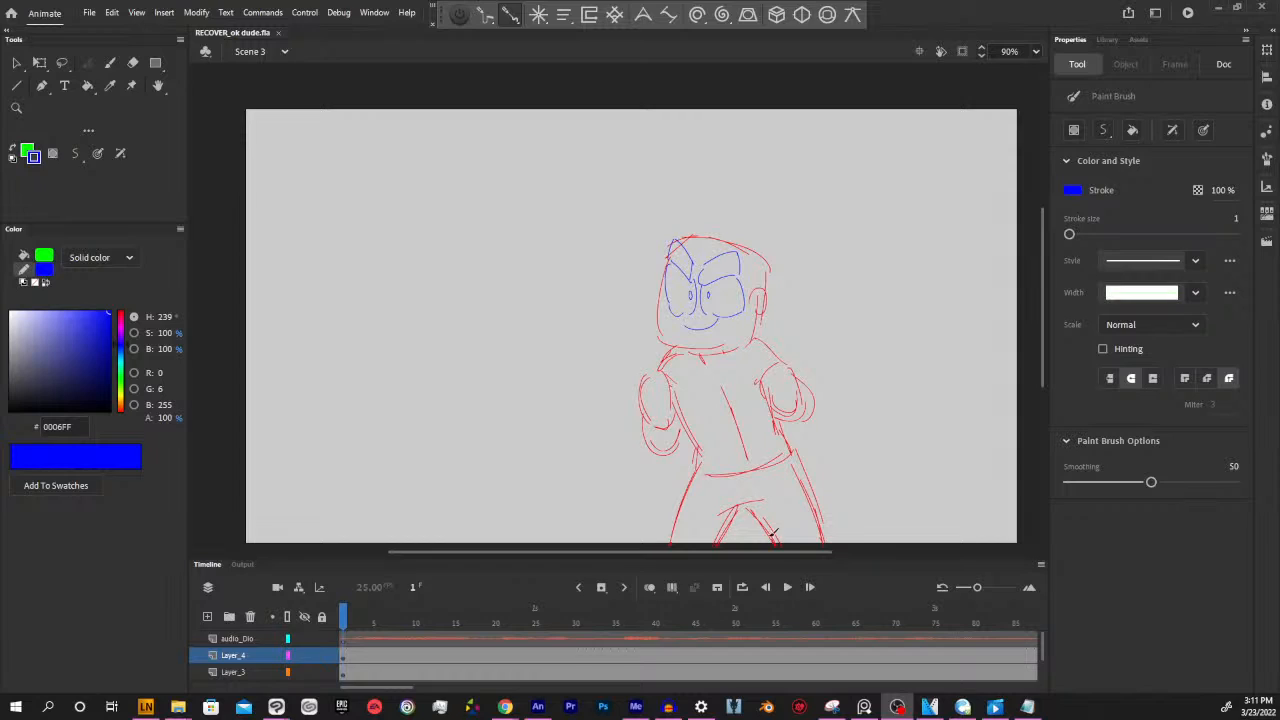
# Sketch spiky blue hair and a hairline around the top of the character's head on Layer_2
pyautogui.moveTo(782, 553); pyautogui.dragTo(790, 553)
pyautogui.press('space')
pyautogui.moveTo(826, 400)
pyautogui.mouseDown()
pyautogui.moveTo(856, 474)
pyautogui.moveTo(817, 403)
pyautogui.moveTo(829, 448)
pyautogui.mouseUp()
pyautogui.keyDown('ctrl'); pyautogui.click(782, 358); pyautogui.keyUp('ctrl')
pyautogui.press('space')
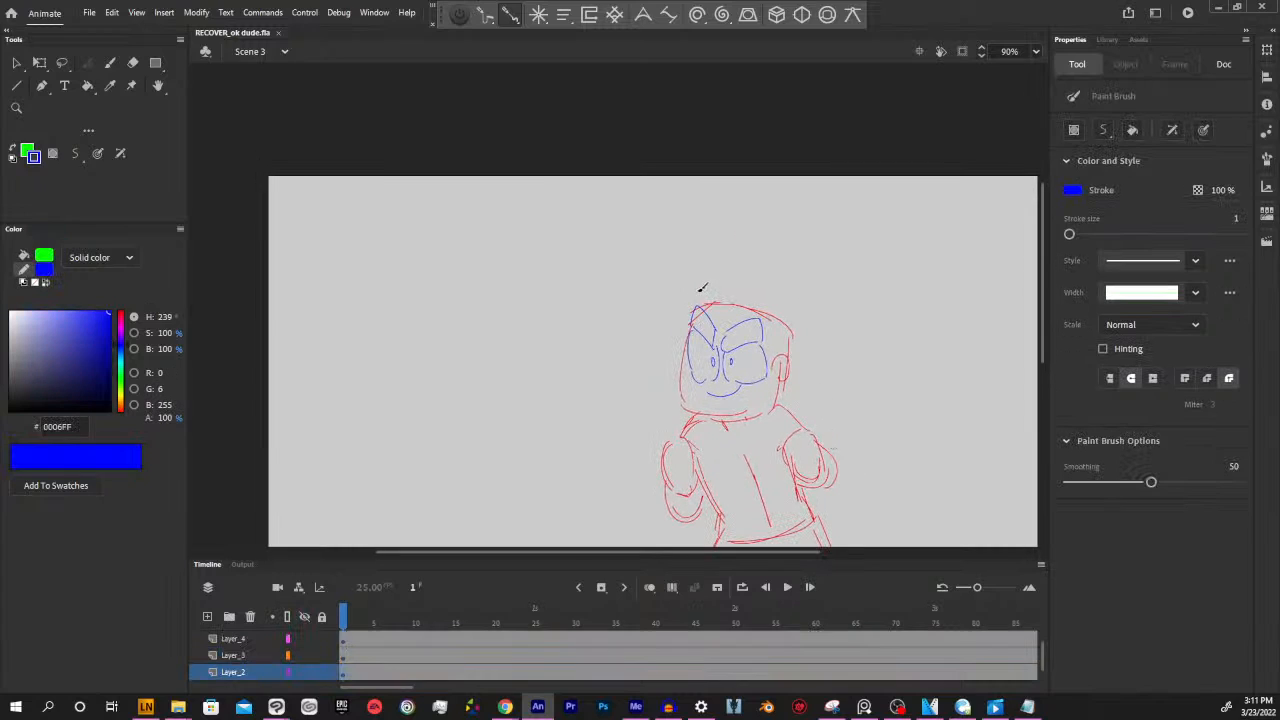
pyautogui.moveTo(694, 289)
pyautogui.mouseDown()
pyautogui.moveTo(710, 323)
pyautogui.moveTo(705, 307)
pyautogui.moveTo(728, 325)
pyautogui.moveTo(714, 314)
pyautogui.moveTo(770, 319)
pyautogui.moveTo(774, 353)
pyautogui.mouseUp()
pyautogui.hotkey('ctrl', 'z')
pyautogui.moveTo(711, 276)
pyautogui.mouseDown()
pyautogui.moveTo(763, 291)
pyautogui.moveTo(801, 319)
pyautogui.moveTo(792, 362)
pyautogui.mouseUp()
# Sketch the shirt's collar, shoulders, fold lines and hem in blue over the red torso
pyautogui.scroll(-1, 854, 375)
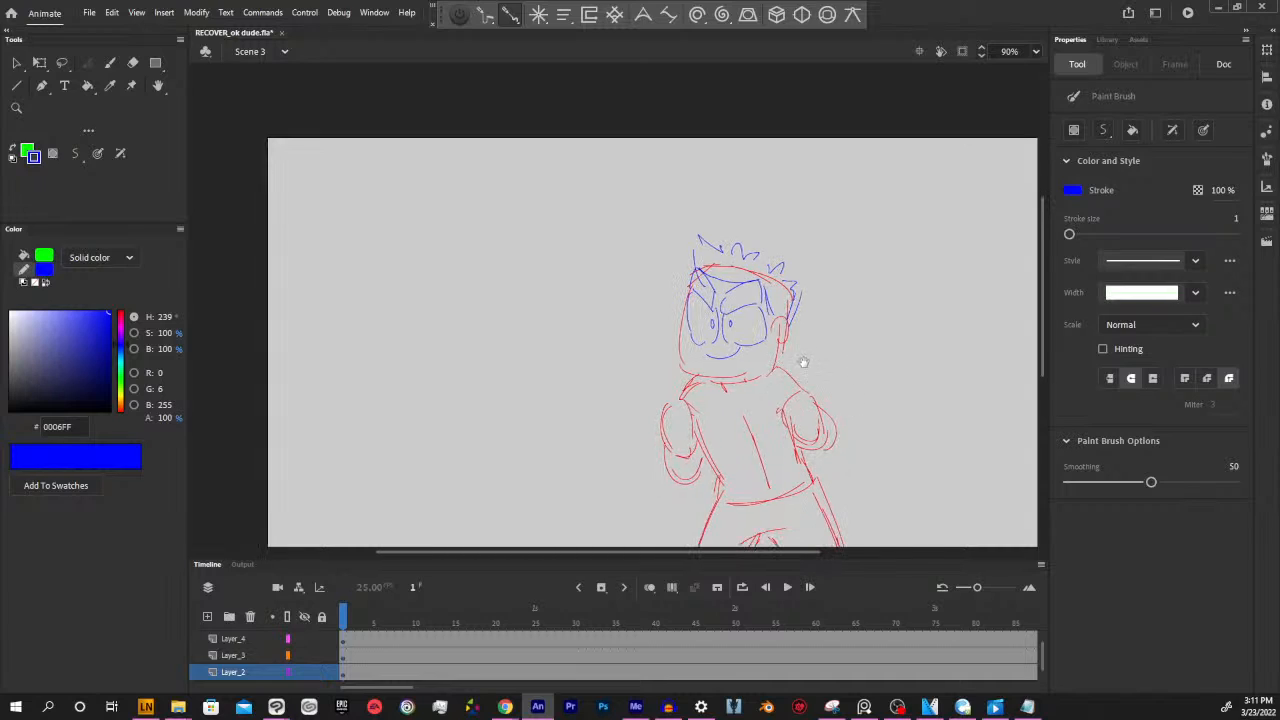
pyautogui.scroll(-1, 800, 358)
pyautogui.moveTo(718, 348)
pyautogui.mouseDown()
pyautogui.moveTo(730, 376)
pyautogui.moveTo(765, 352)
pyautogui.mouseUp()
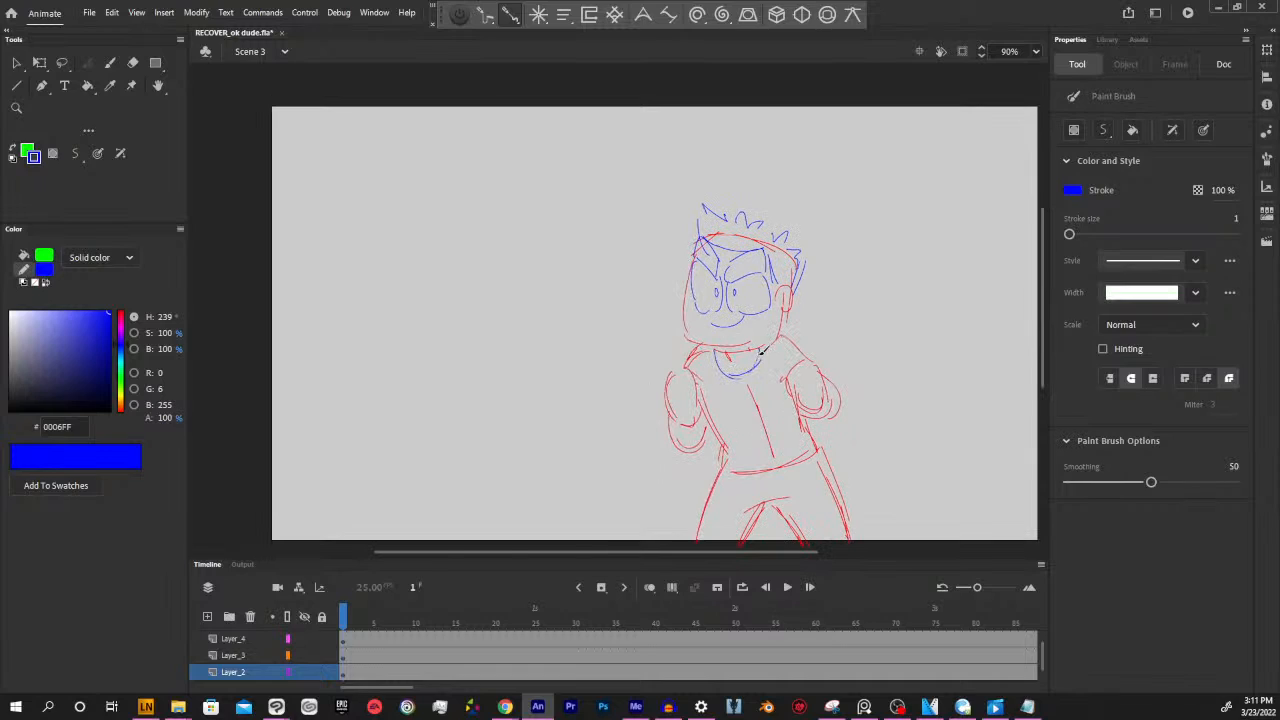
pyautogui.hscroll(1, 820, 372)
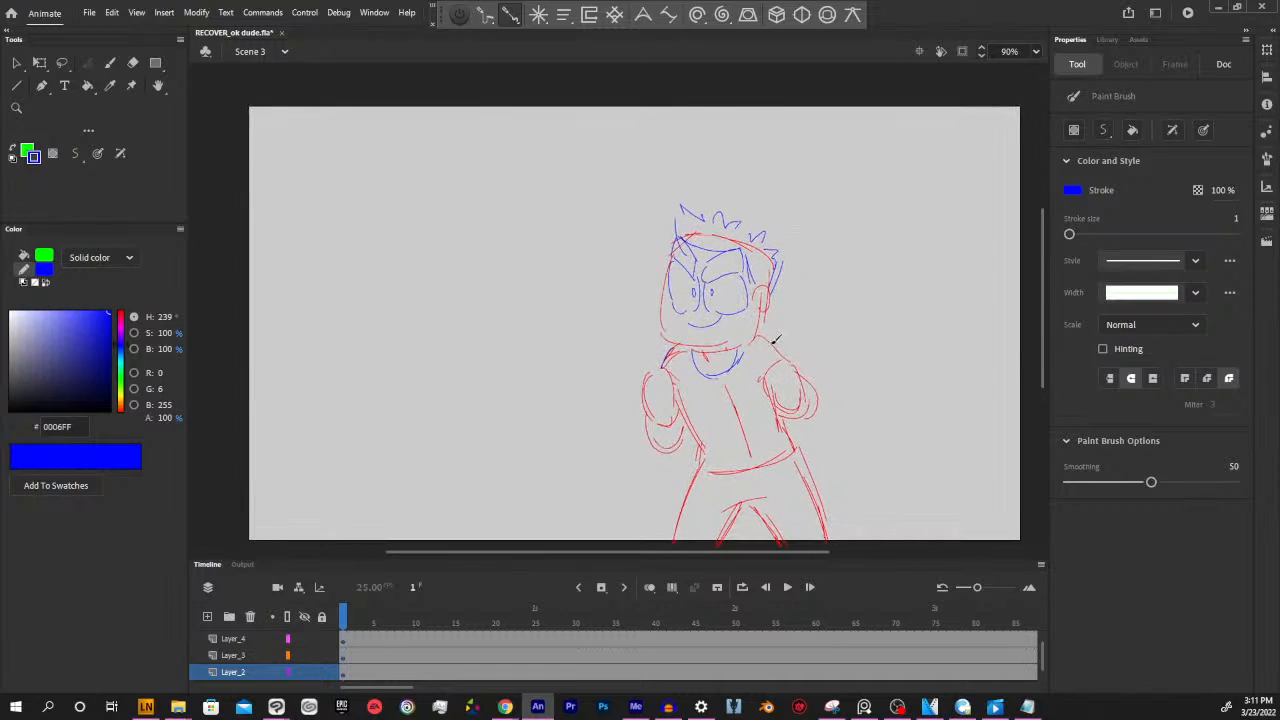
pyautogui.moveTo(674, 366)
pyautogui.mouseDown()
pyautogui.moveTo(706, 425)
pyautogui.moveTo(766, 428)
pyautogui.moveTo(690, 434)
pyautogui.moveTo(692, 459)
pyautogui.moveTo(778, 456)
pyautogui.moveTo(717, 463)
pyautogui.moveTo(792, 447)
pyautogui.moveTo(806, 416)
pyautogui.mouseUp()
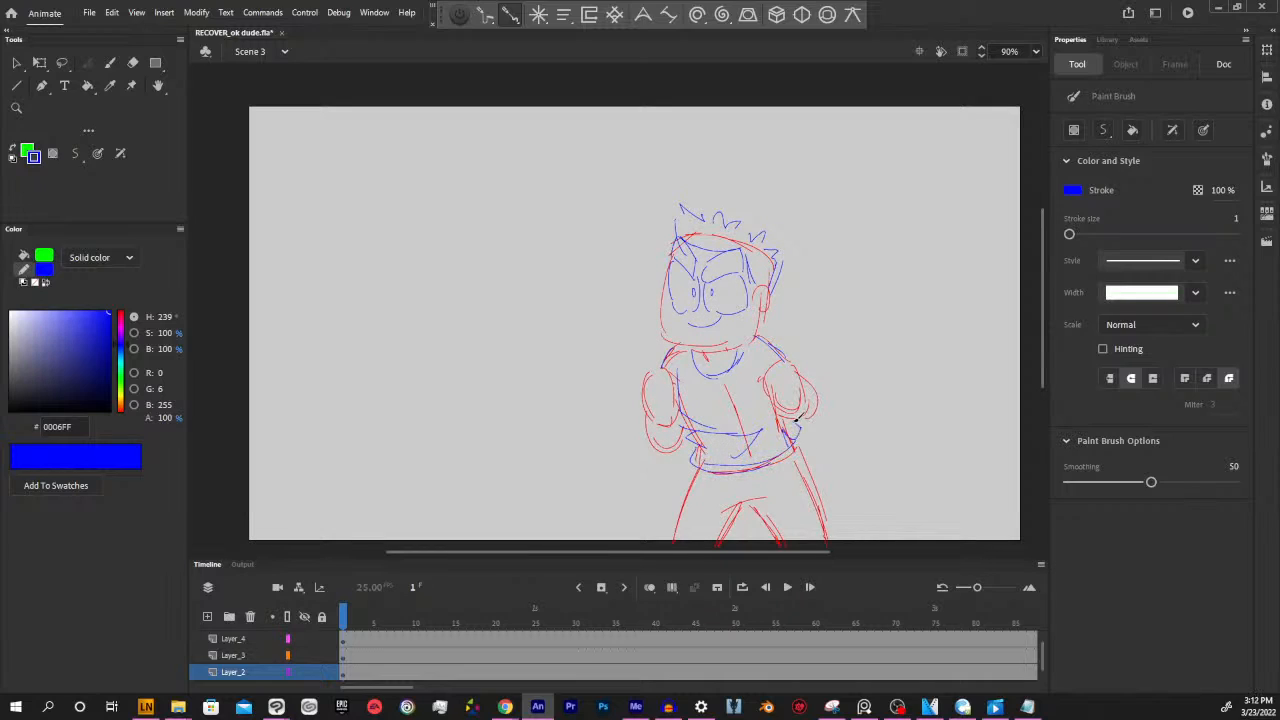
pyautogui.moveTo(754, 332)
pyautogui.mouseDown()
pyautogui.moveTo(792, 366)
pyautogui.moveTo(759, 373)
pyautogui.moveTo(763, 383)
pyautogui.mouseUp()
# Sketch the trousers' centre seam and pocket lines in blue just below the shirt hem
pyautogui.moveTo(853, 427); pyautogui.dragTo(829, 344)
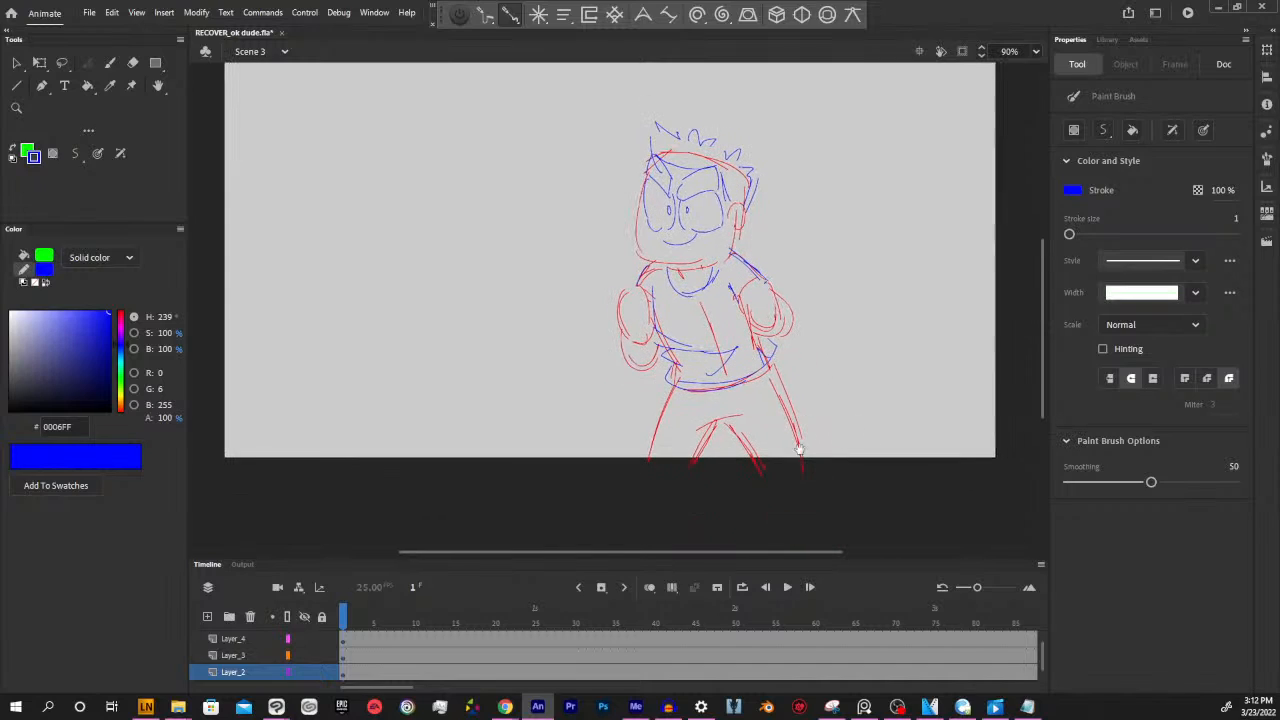
pyautogui.moveTo(769, 379)
pyautogui.mouseDown()
pyautogui.moveTo(762, 452)
pyautogui.moveTo(718, 420)
pyautogui.mouseUp()
pyautogui.moveTo(878, 311)
pyautogui.mouseDown()
pyautogui.moveTo(888, 348)
pyautogui.moveTo(930, 371)
pyautogui.mouseUp()
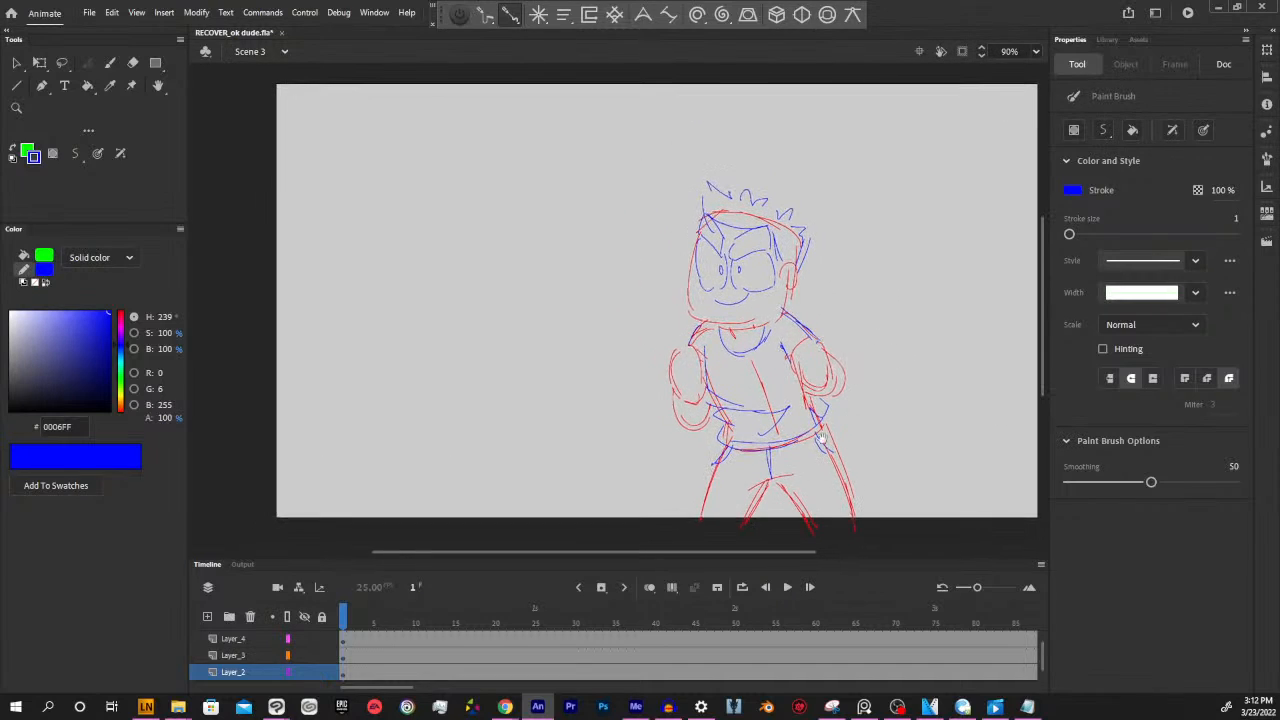
# Insert a blank keyframe at frame 3 of Layer_4 and draw a wide open mouth with a tongue
pyautogui.click(346, 622)
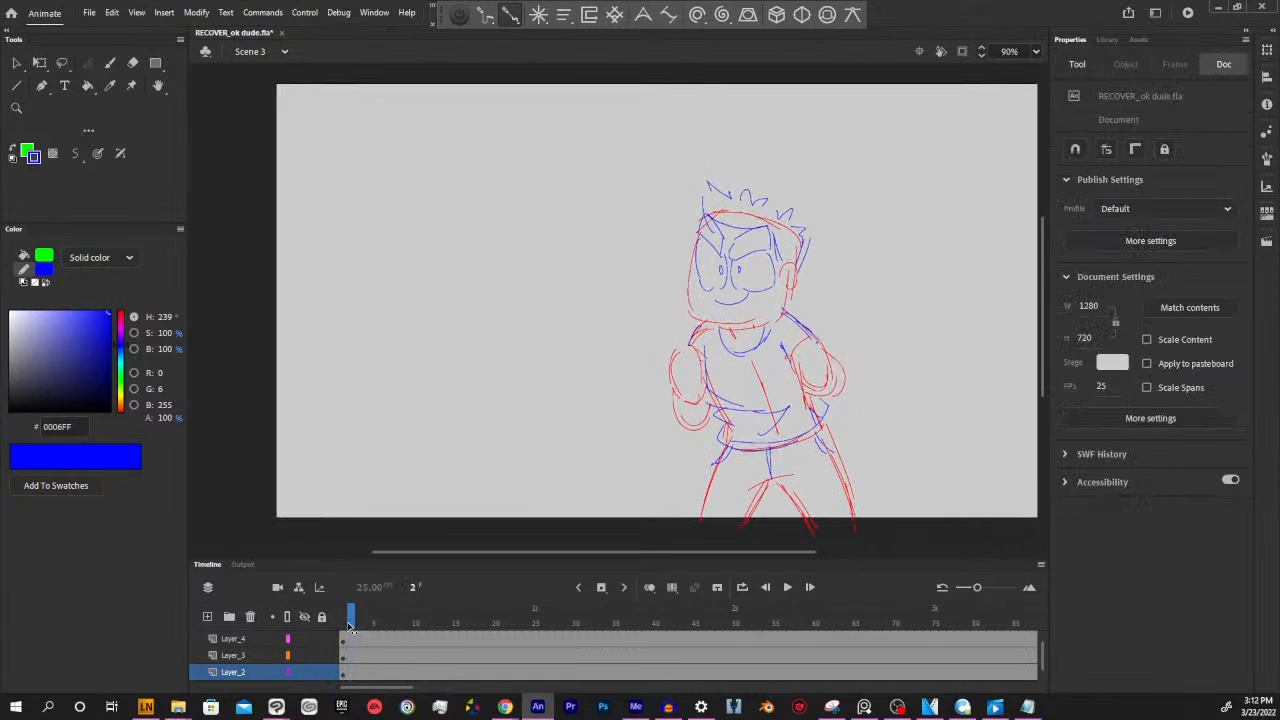
pyautogui.moveTo(341, 621); pyautogui.dragTo(359, 623)
pyautogui.click(359, 639)
pyautogui.press('Delete')
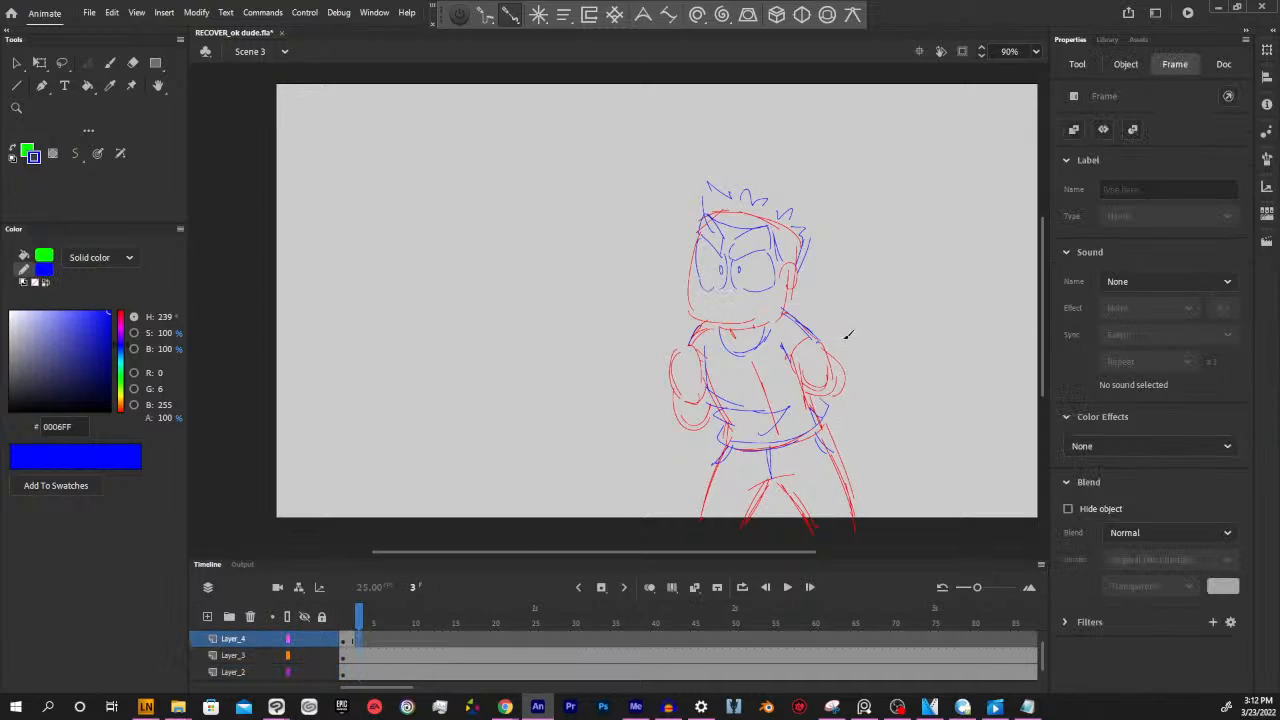
pyautogui.press('y')
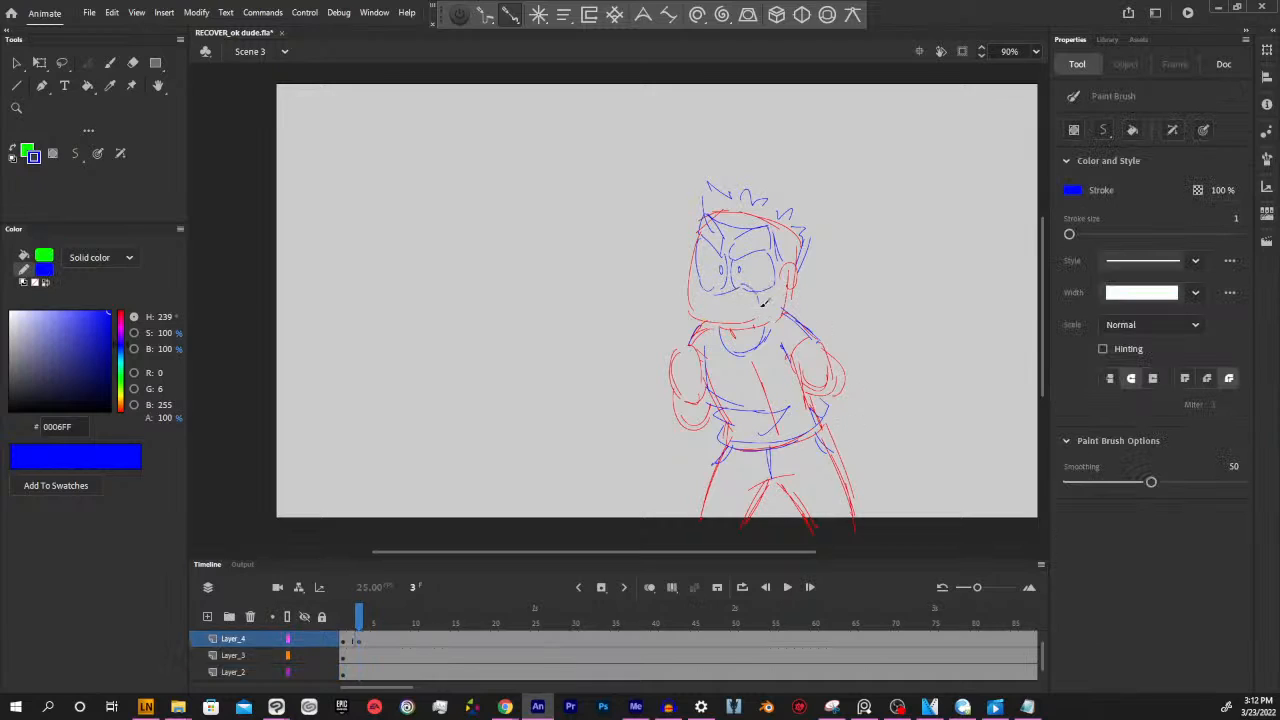
pyautogui.moveTo(723, 299)
pyautogui.mouseDown()
pyautogui.moveTo(755, 284)
pyautogui.moveTo(739, 315)
pyautogui.mouseUp()
pyautogui.moveTo(870, 307); pyautogui.dragTo(826, 294)
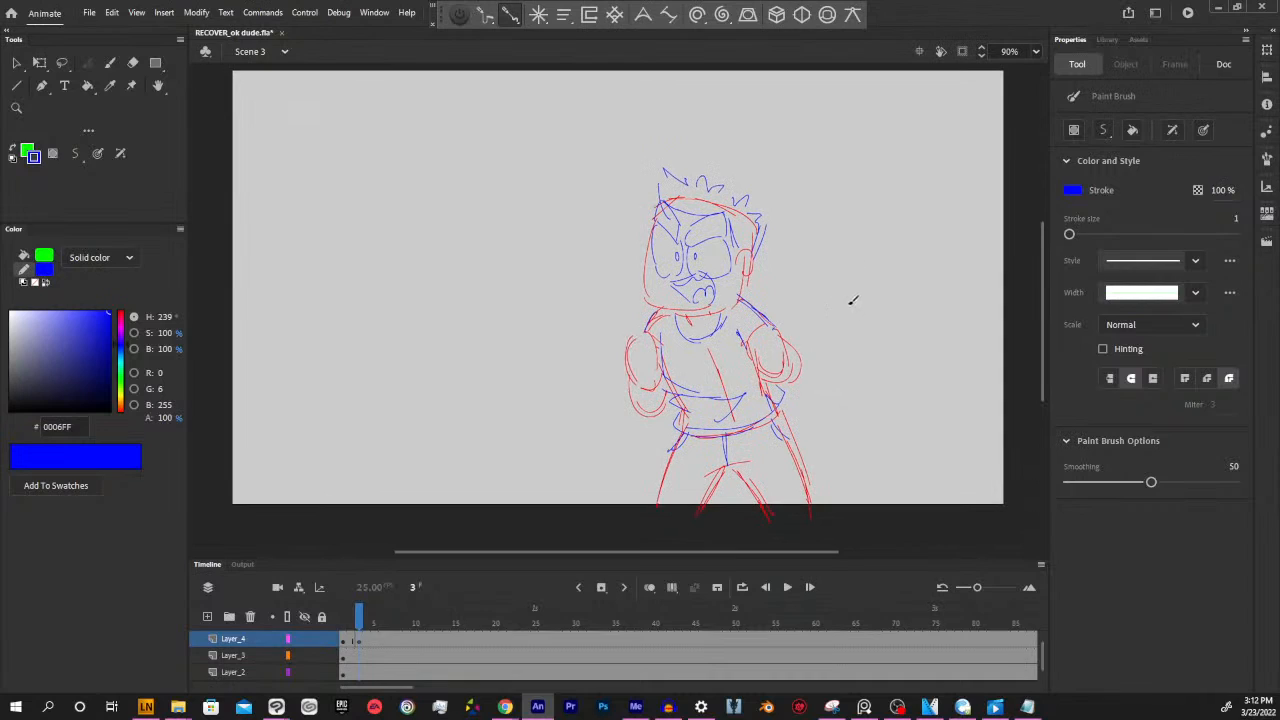
# Step back and forth through the first four frames to check the change of mouth shape
pyautogui.moveTo(359, 625)
pyautogui.mouseDown()
pyautogui.moveTo(348, 622)
pyautogui.moveTo(368, 622)
pyautogui.mouseUp()
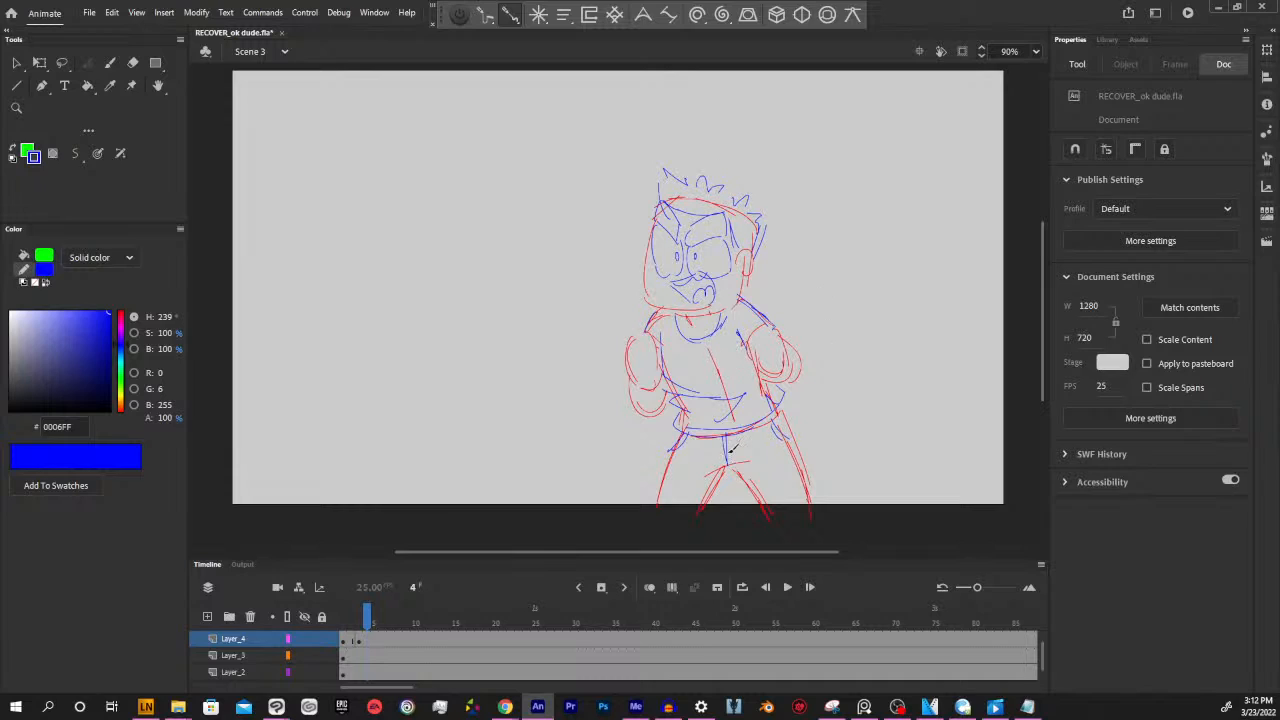
pyautogui.moveTo(720, 548); pyautogui.dragTo(713, 548)
pyautogui.moveTo(821, 311); pyautogui.dragTo(823, 346)
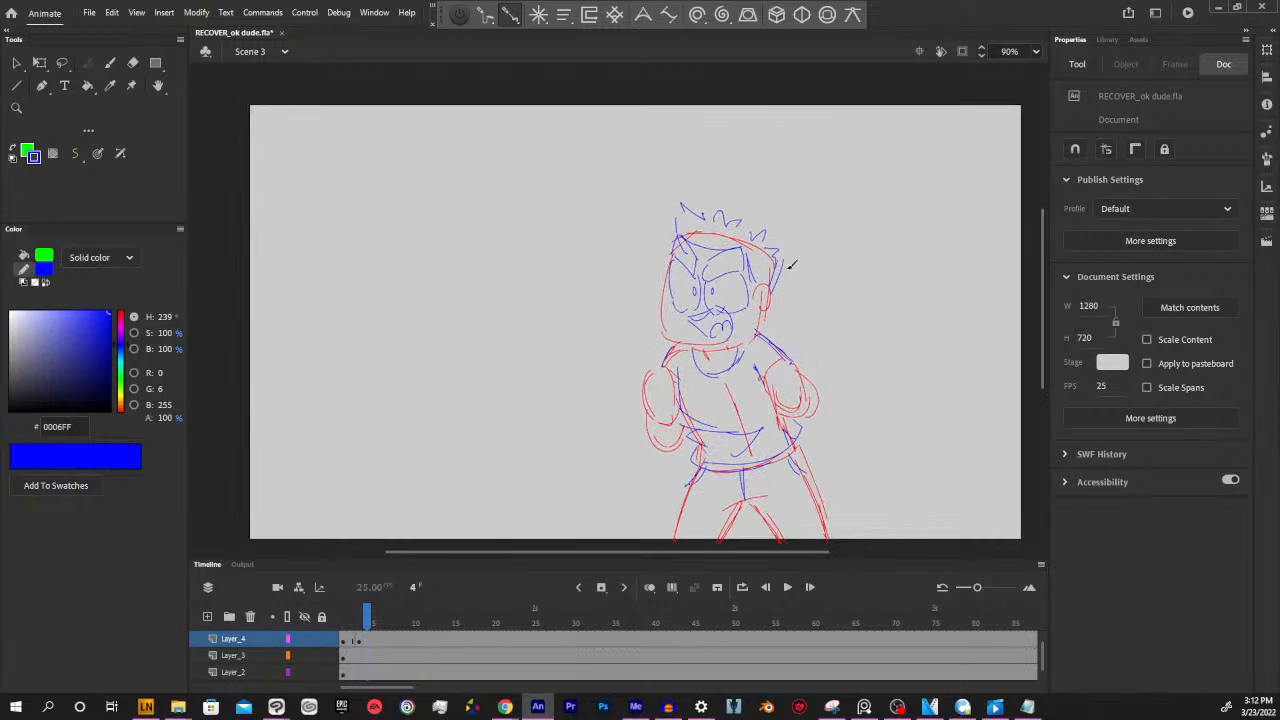
pyautogui.press(',')
pyautogui.press(',')
pyautogui.press(',')
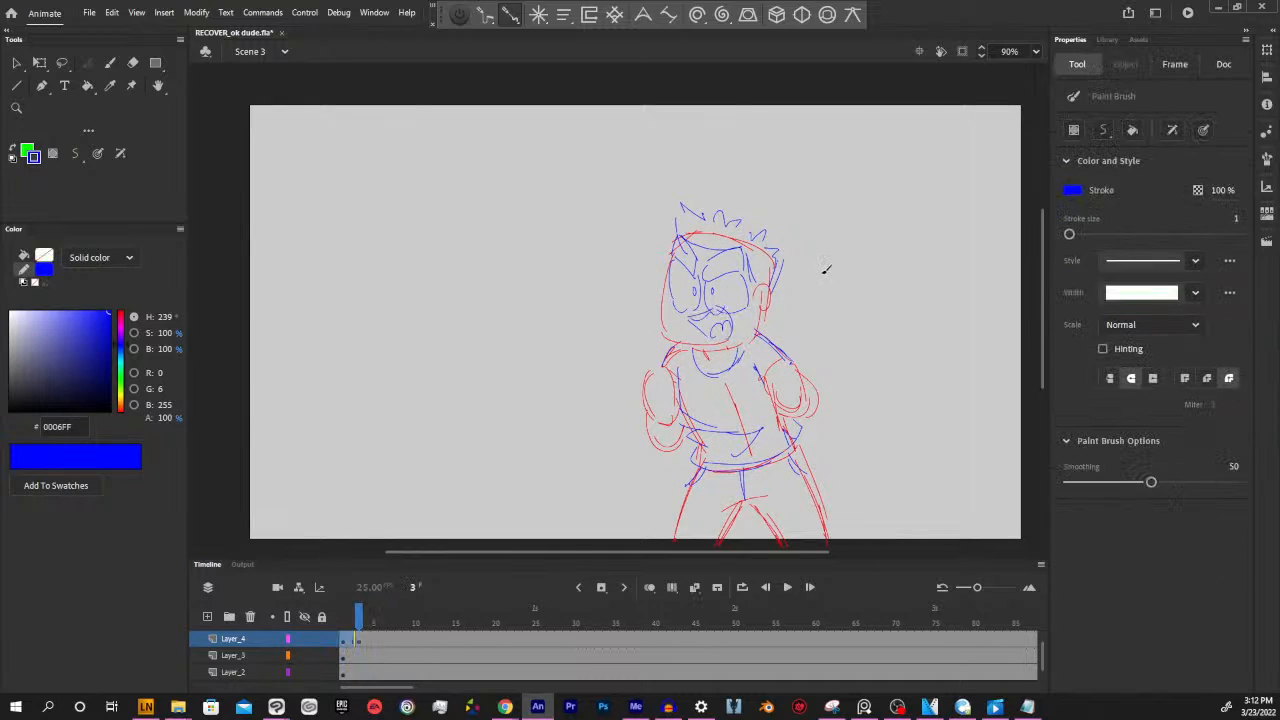
pyautogui.press('.')
pyautogui.press('.')
# Insert a blank keyframe at frame 7 of Layer_4 and draw a half-open grinning mouth with an inner line
pyautogui.moveTo(366, 620)
pyautogui.mouseDown()
pyautogui.moveTo(352, 620)
pyautogui.moveTo(382, 621)
pyautogui.moveTo(341, 620)
pyautogui.moveTo(391, 622)
pyautogui.mouseUp()
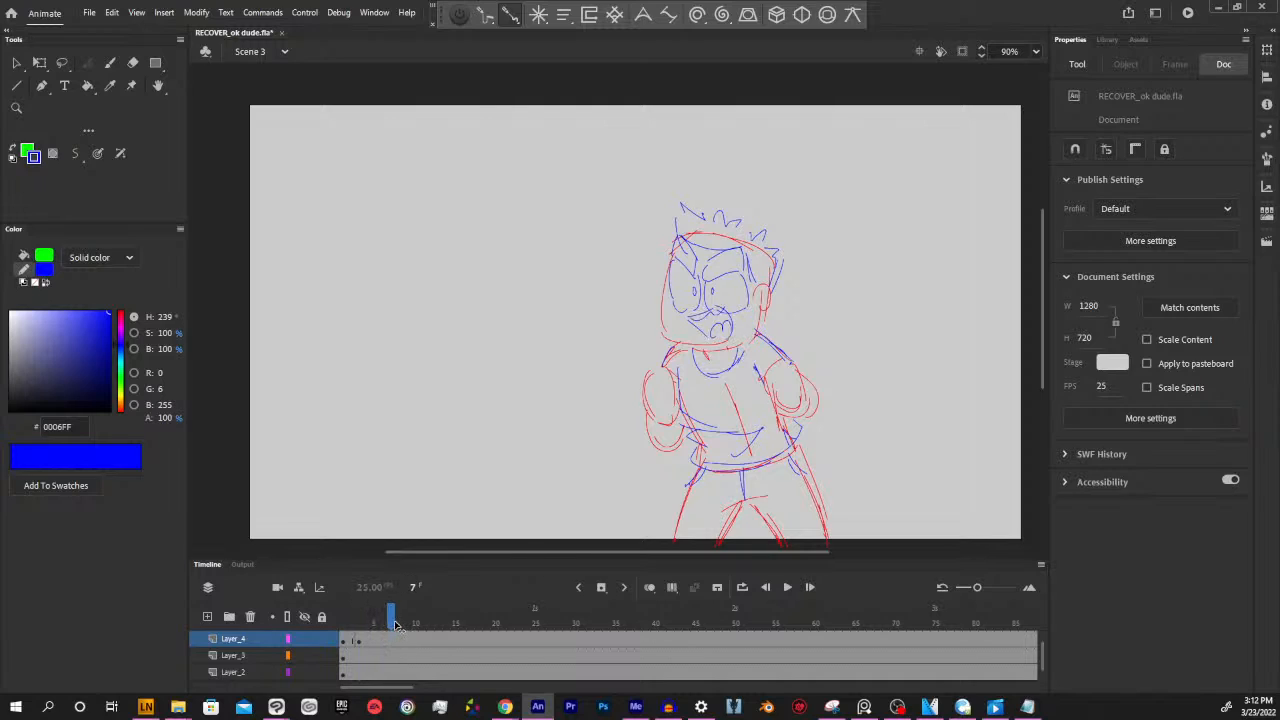
pyautogui.click(394, 641)
pyautogui.press('F7')
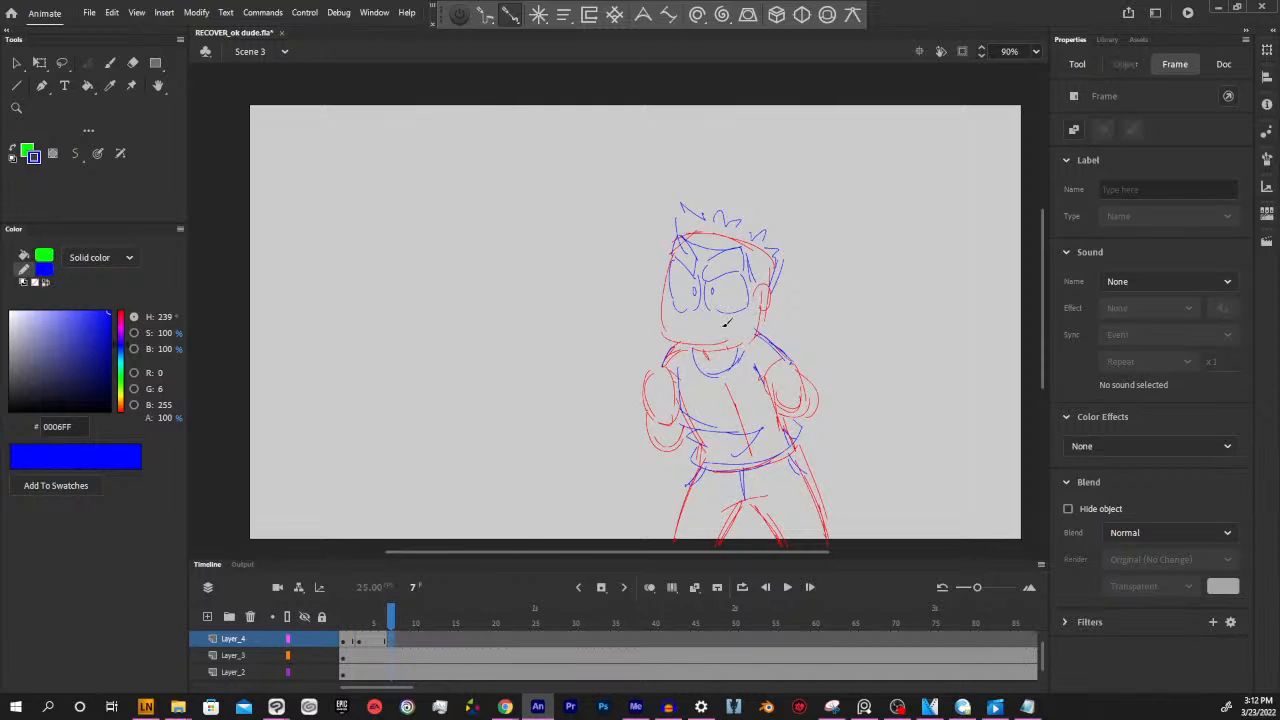
pyautogui.moveTo(688, 317); pyautogui.dragTo(713, 310)
pyautogui.moveTo(710, 309)
pyautogui.mouseDown()
pyautogui.moveTo(730, 316)
pyautogui.moveTo(724, 339)
pyautogui.mouseUp()
pyautogui.moveTo(690, 319)
pyautogui.mouseDown()
pyautogui.moveTo(721, 339)
pyautogui.moveTo(720, 318)
pyautogui.mouseUp()
pyautogui.moveTo(714, 320); pyautogui.dragTo(721, 317)
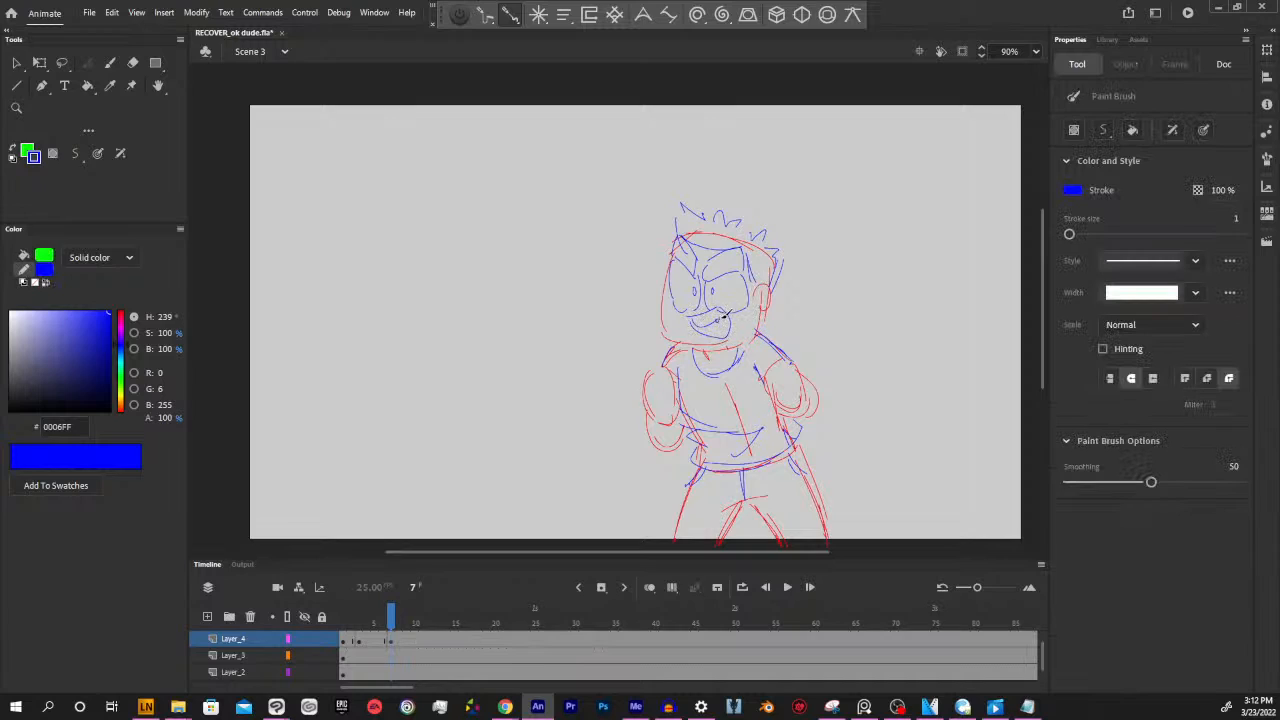
# Copy the wide open mouth from frame 4 of Layer_4 to frame 9
pyautogui.moveTo(391, 622)
pyautogui.mouseDown()
pyautogui.moveTo(383, 611)
pyautogui.moveTo(416, 597)
pyautogui.moveTo(391, 600)
pyautogui.moveTo(402, 602)
pyautogui.mouseUp()
pyautogui.click(398, 641)
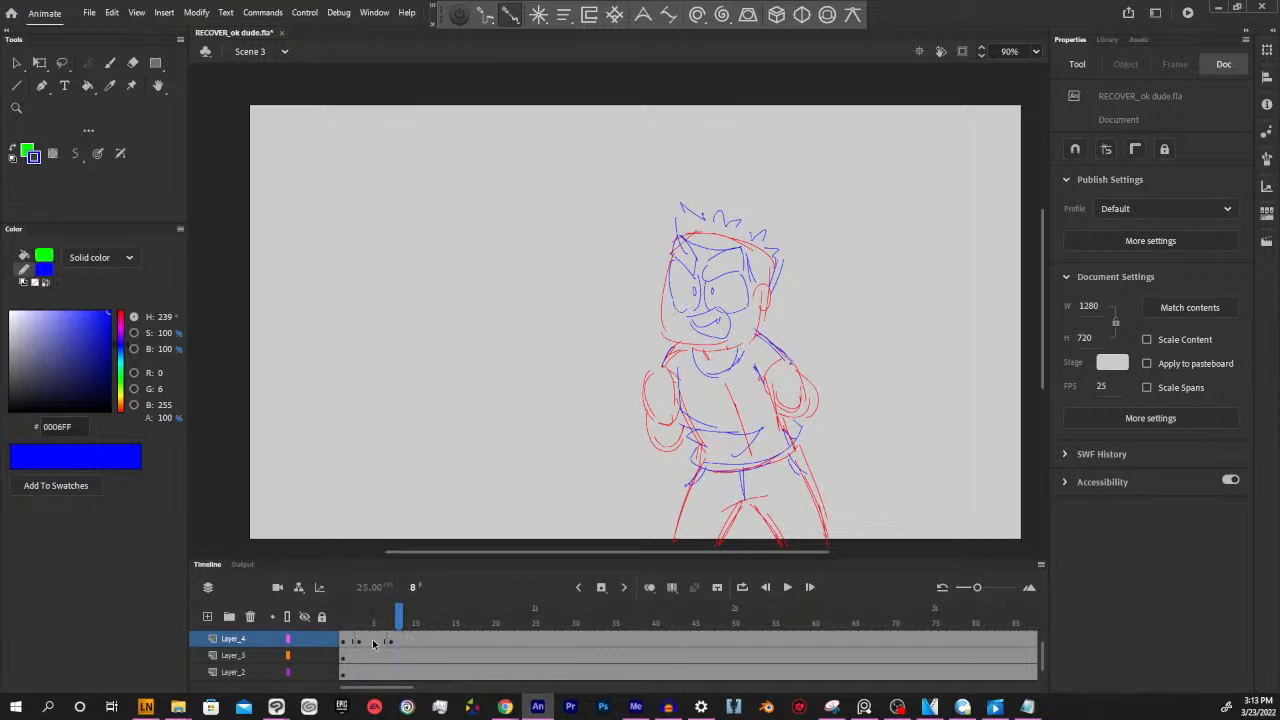
pyautogui.click(370, 641)
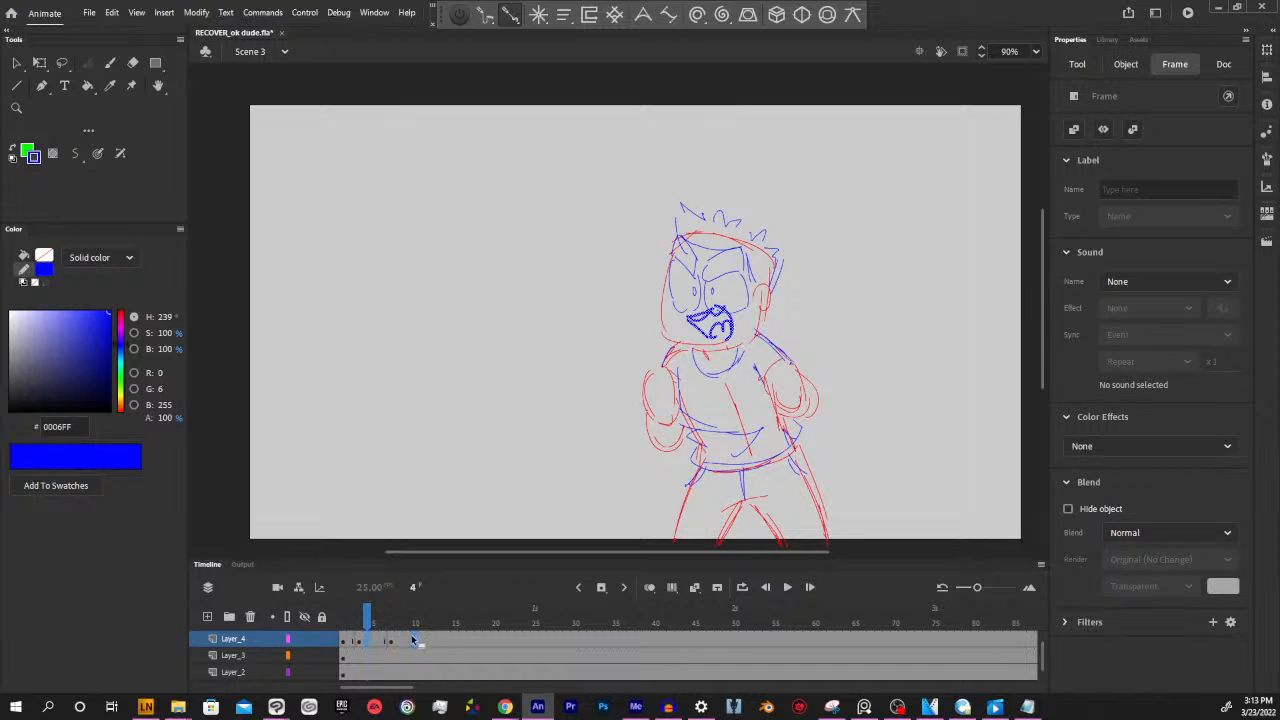
# Add a keyframe at frame 12 of Layer_4 holding a copy of the grinning mouth from frame 7
pyautogui.moveTo(407, 615)
pyautogui.mouseDown()
pyautogui.moveTo(391, 619)
pyautogui.moveTo(417, 612)
pyautogui.moveTo(351, 612)
pyautogui.moveTo(455, 598)
pyautogui.moveTo(410, 598)
pyautogui.moveTo(428, 590)
pyautogui.mouseUp()
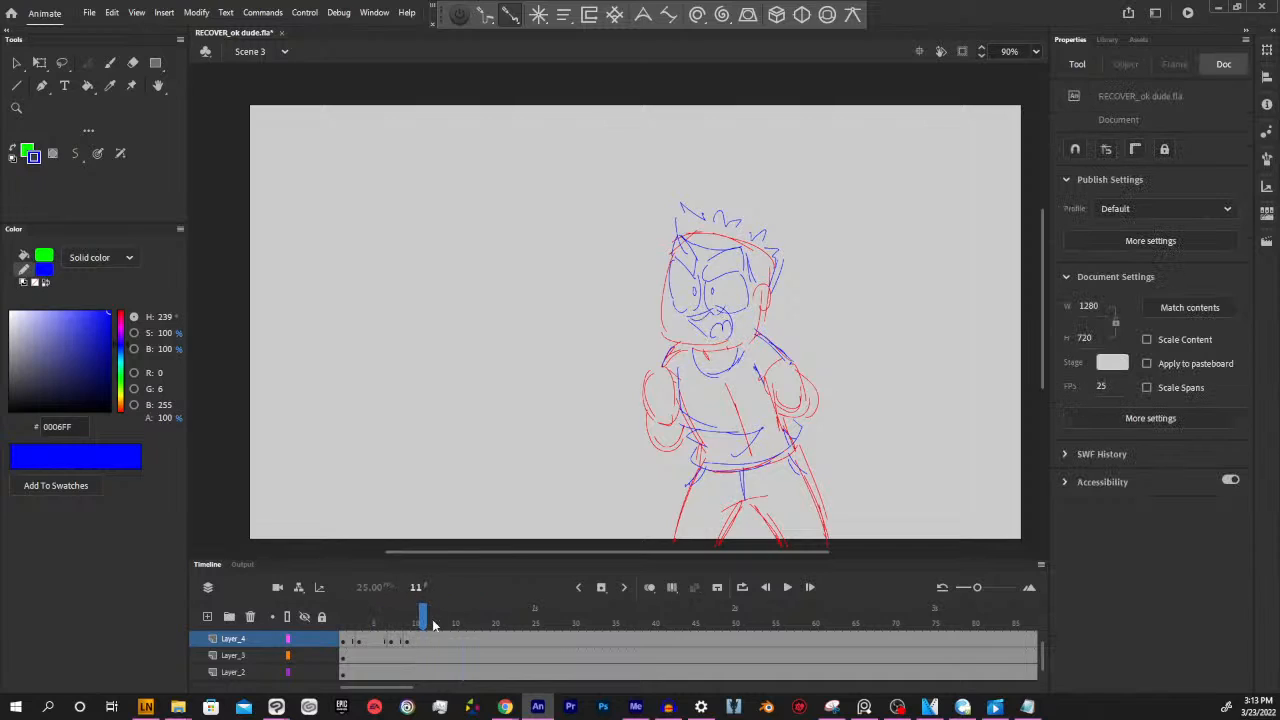
pyautogui.click(434, 641)
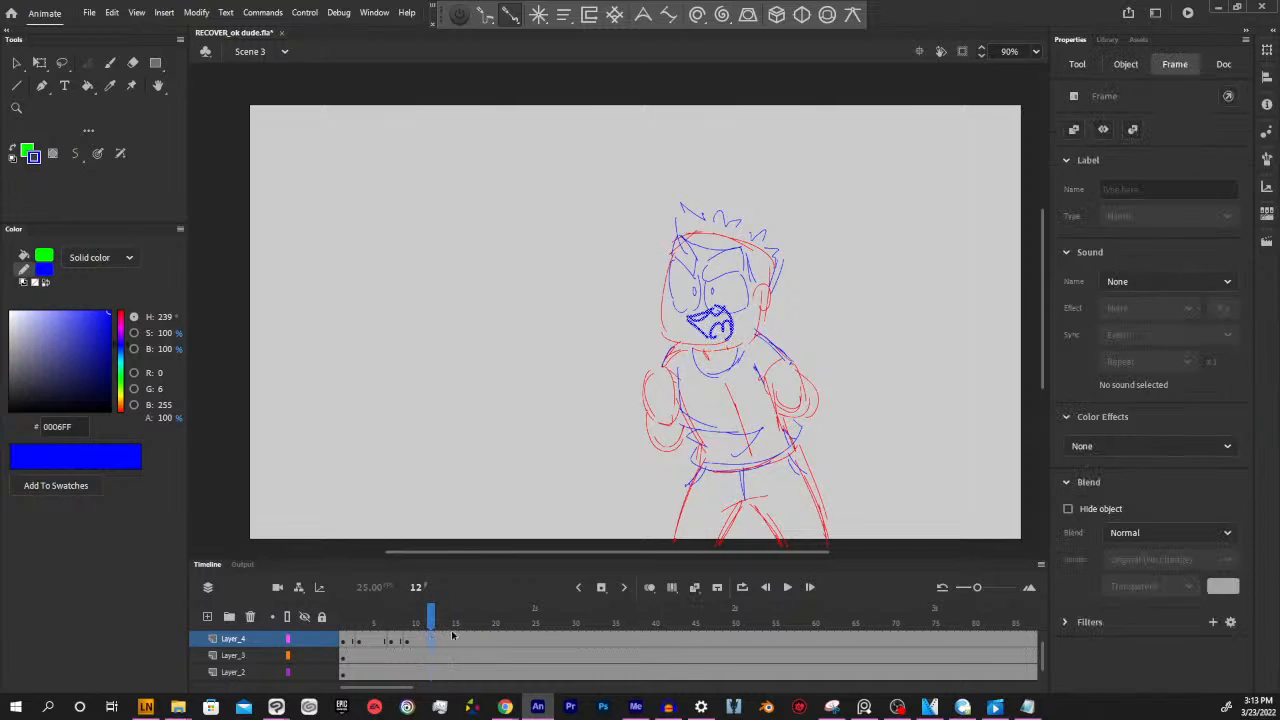
pyautogui.click(376, 642)
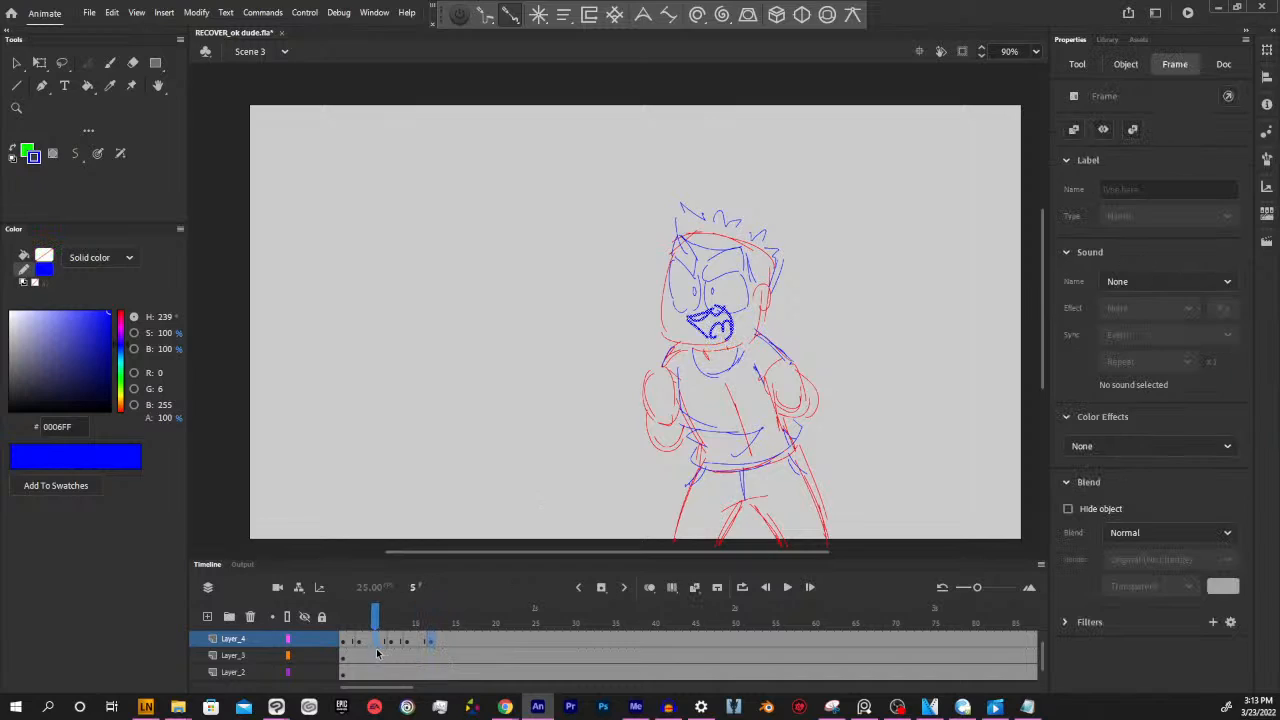
pyautogui.click(392, 641)
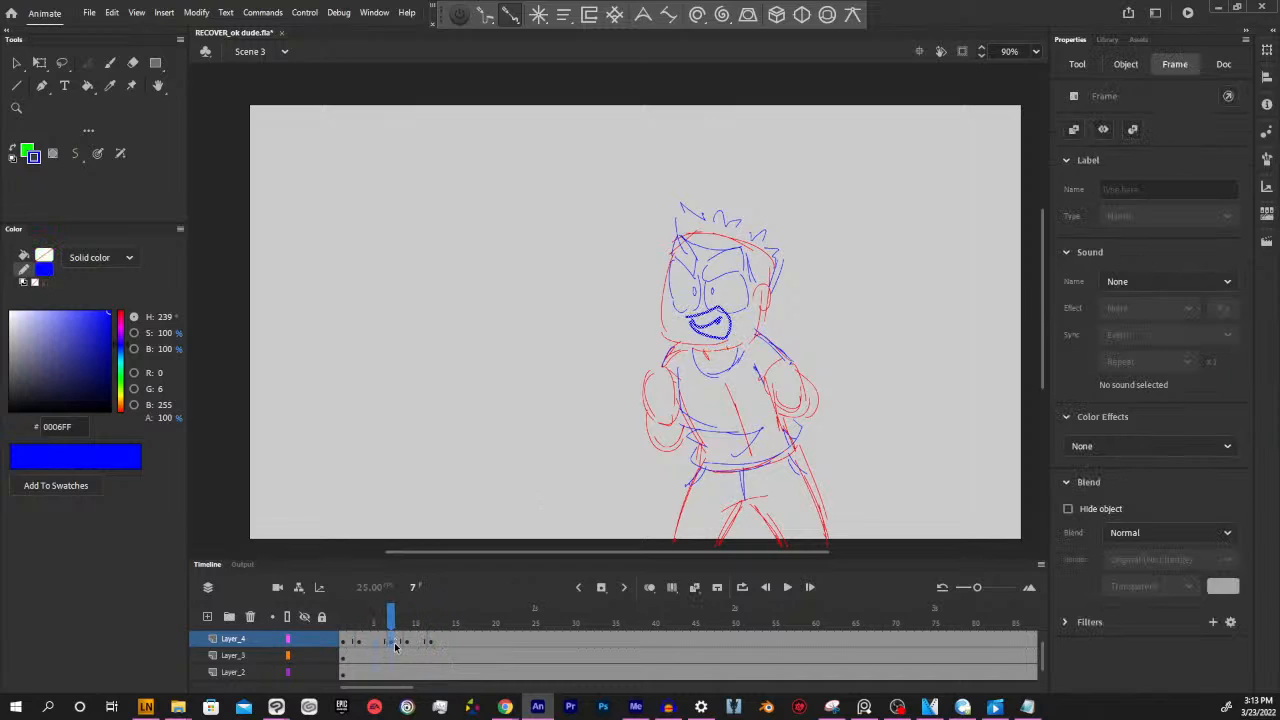
pyautogui.click(430, 641)
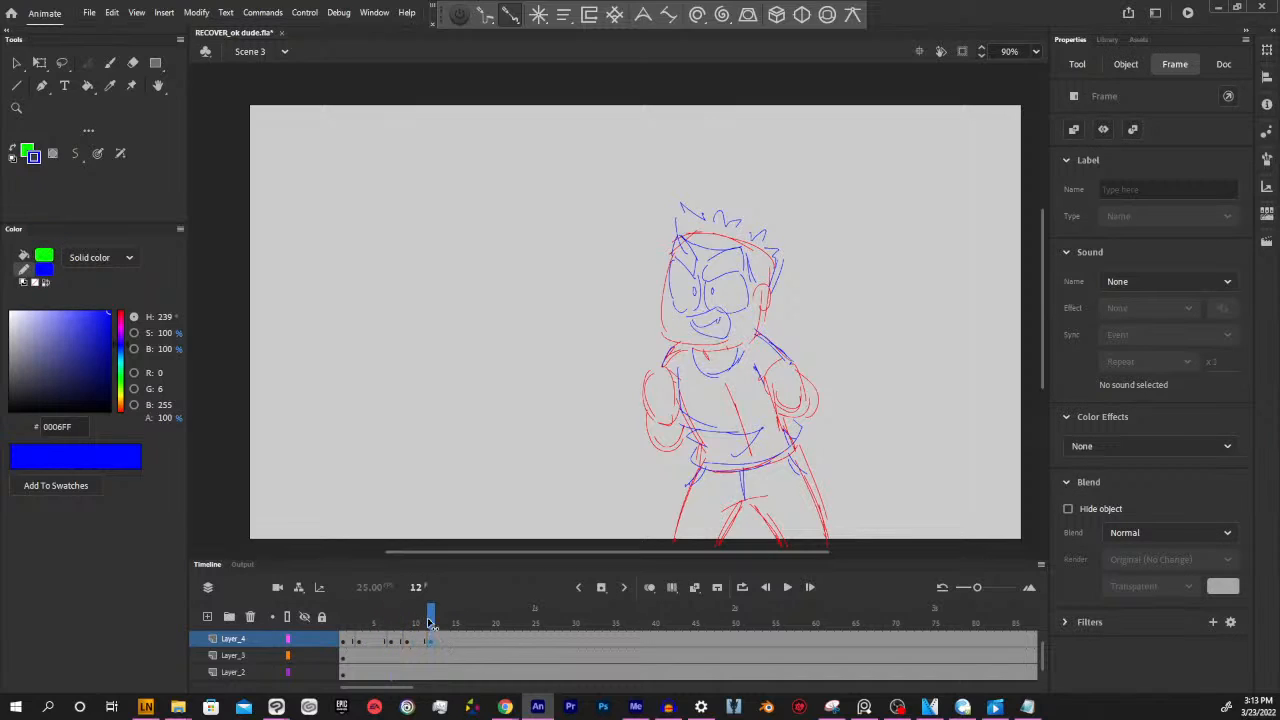
# Clear frame 14 of Layer_4 with a blank keyframe and copy the wide open mouth from frame 10 there
pyautogui.moveTo(430, 614)
pyautogui.mouseDown()
pyautogui.moveTo(356, 614)
pyautogui.moveTo(454, 614)
pyautogui.moveTo(460, 626)
pyautogui.moveTo(403, 614)
pyautogui.moveTo(446, 626)
pyautogui.moveTo(408, 608)
pyautogui.moveTo(449, 606)
pyautogui.mouseUp()
pyautogui.click(447, 641)
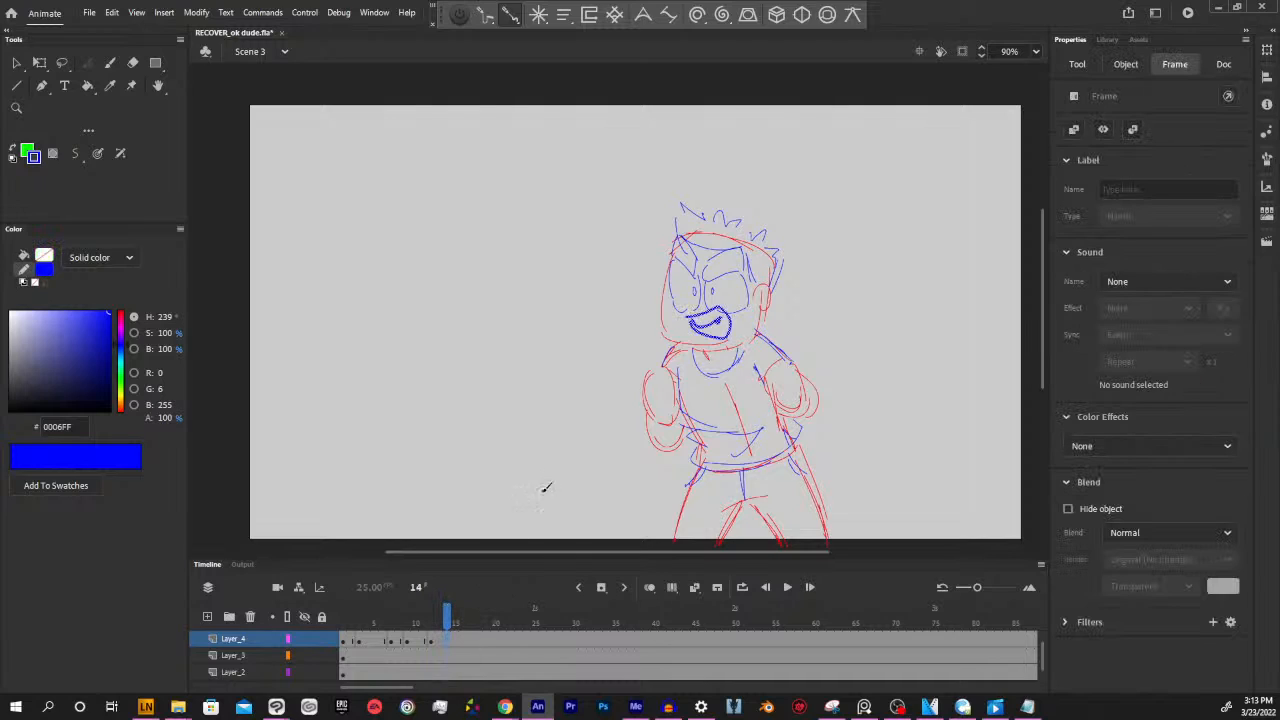
pyautogui.press('Delete')
pyautogui.click(417, 643)
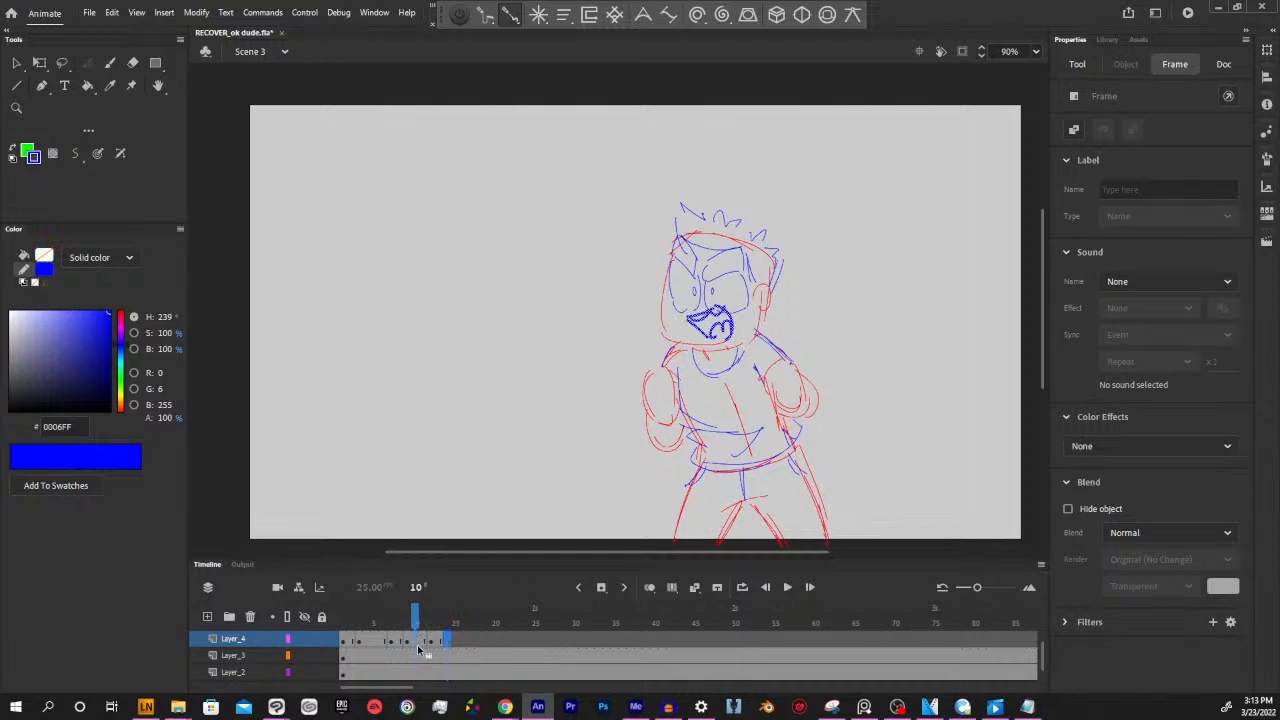
# Insert a blank keyframe at frame 16 of Layer_4 and draw a closed smile
pyautogui.moveTo(453, 638); pyautogui.dragTo(466, 594)
pyautogui.click(461, 640)
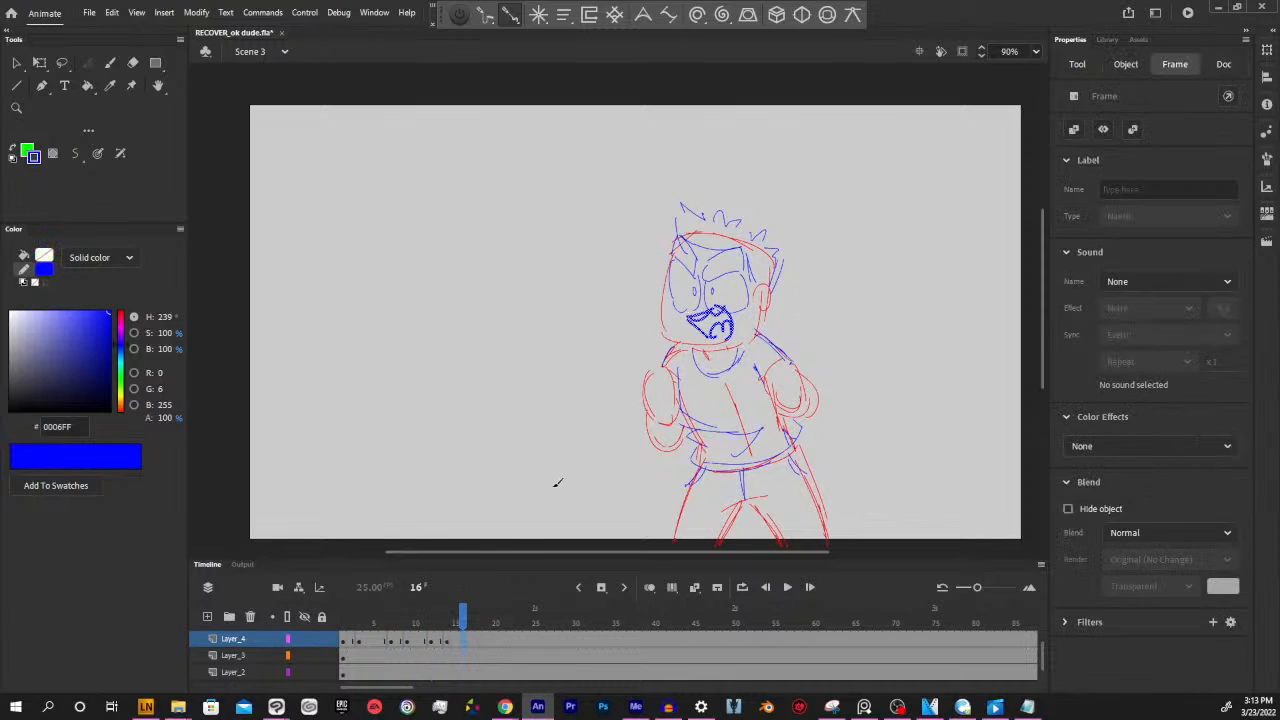
pyautogui.press('Delete')
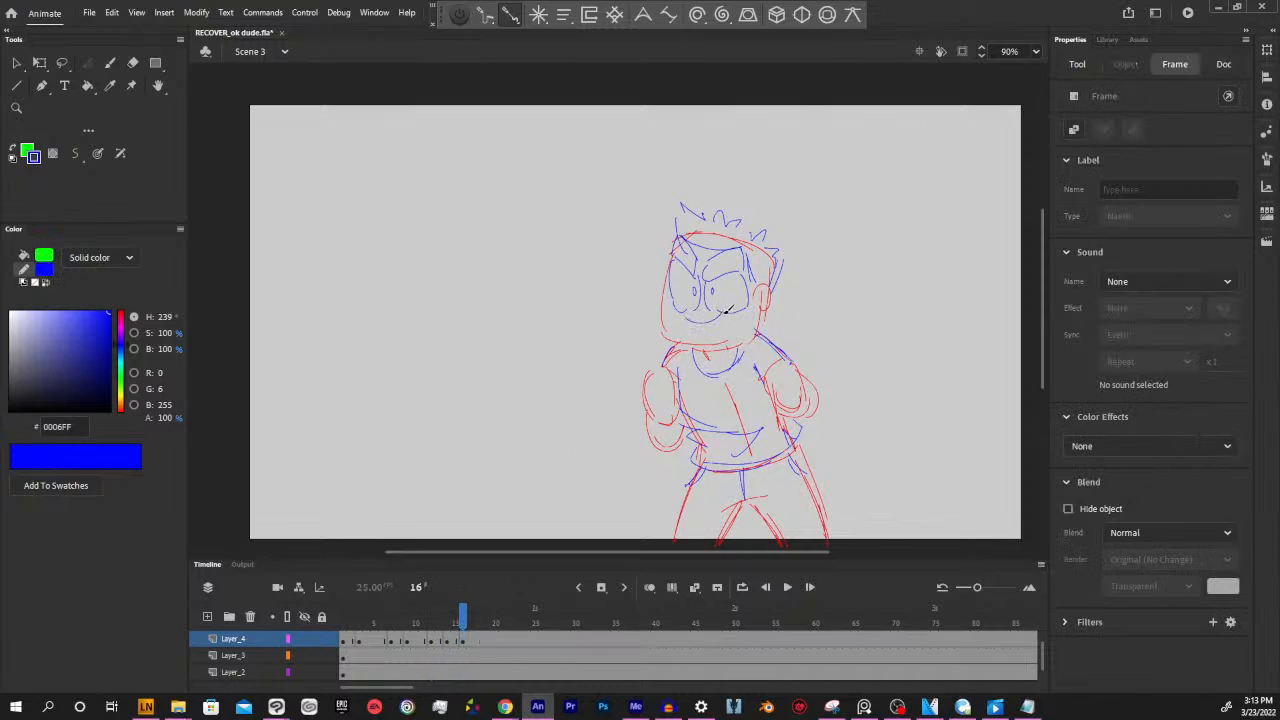
pyautogui.press('b')
# Insert a blank keyframe at frame 18 of Layer_4 and draw an open mouth with a wavy tongue line
pyautogui.moveTo(349, 612); pyautogui.dragTo(481, 623)
pyautogui.click(481, 643)
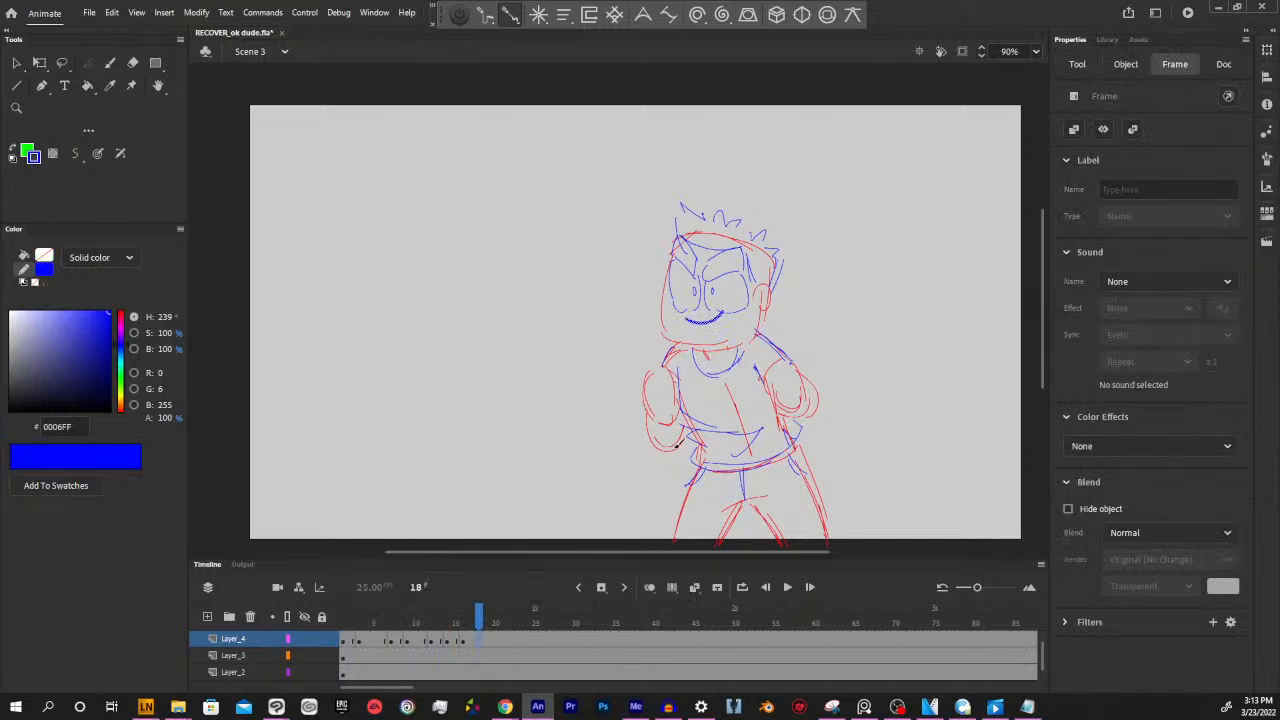
pyautogui.press('Delete')
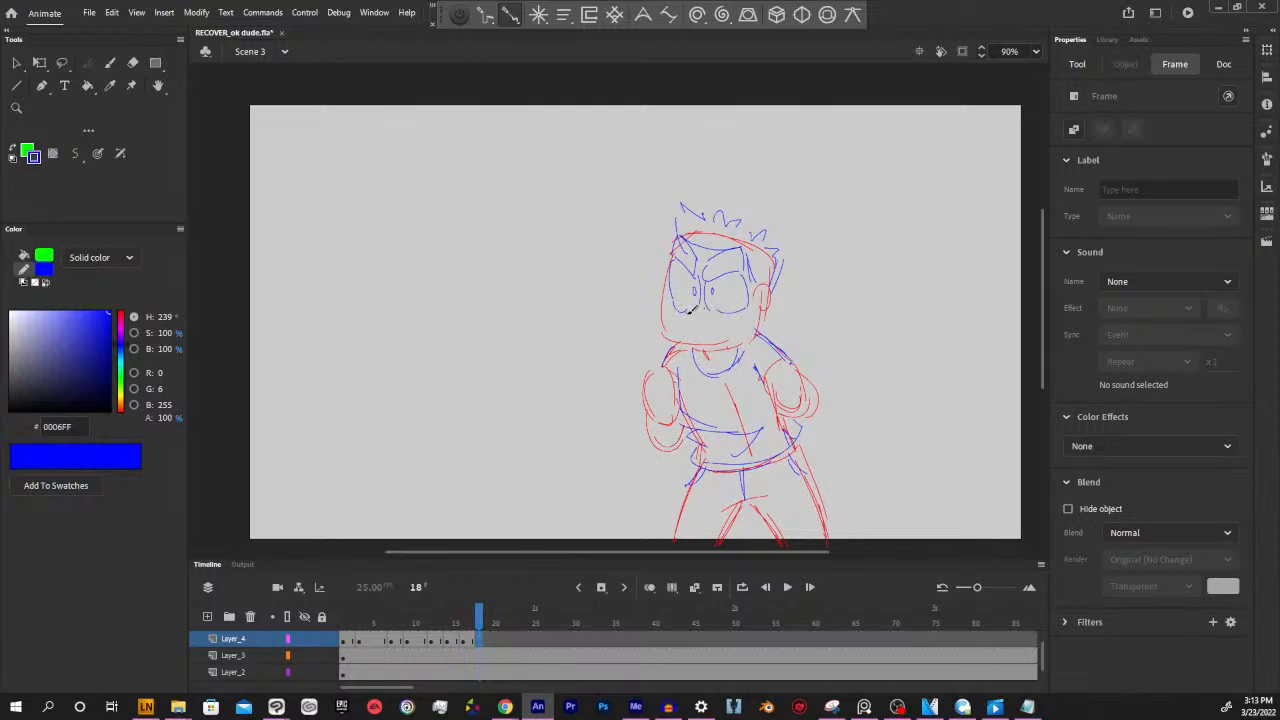
pyautogui.moveTo(687, 313)
pyautogui.mouseDown()
pyautogui.moveTo(730, 326)
pyautogui.moveTo(694, 322)
pyautogui.moveTo(723, 318)
pyautogui.mouseUp()
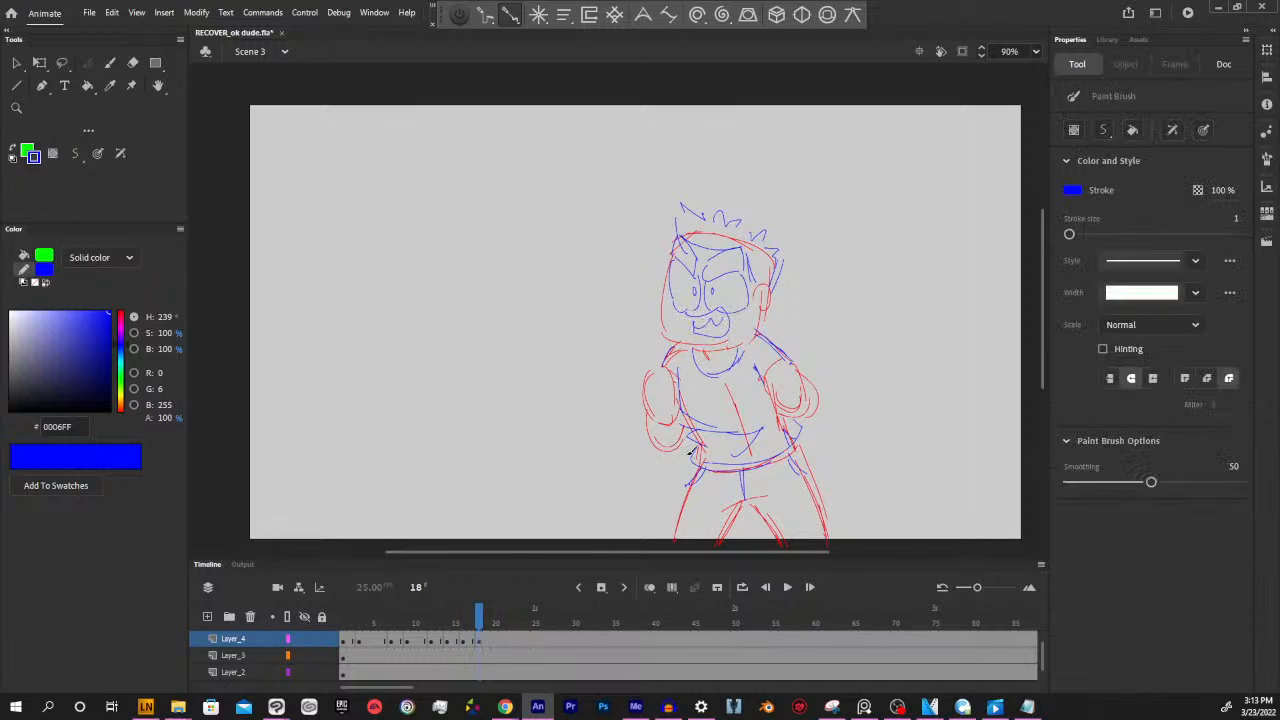
# Clear frame 21 of Layer_4 with a blank keyframe and copy the wide open mouth from frame 14 there
pyautogui.moveTo(481, 612)
pyautogui.mouseDown()
pyautogui.moveTo(395, 612)
pyautogui.moveTo(502, 622)
pyautogui.mouseUp()
pyautogui.click(503, 644)
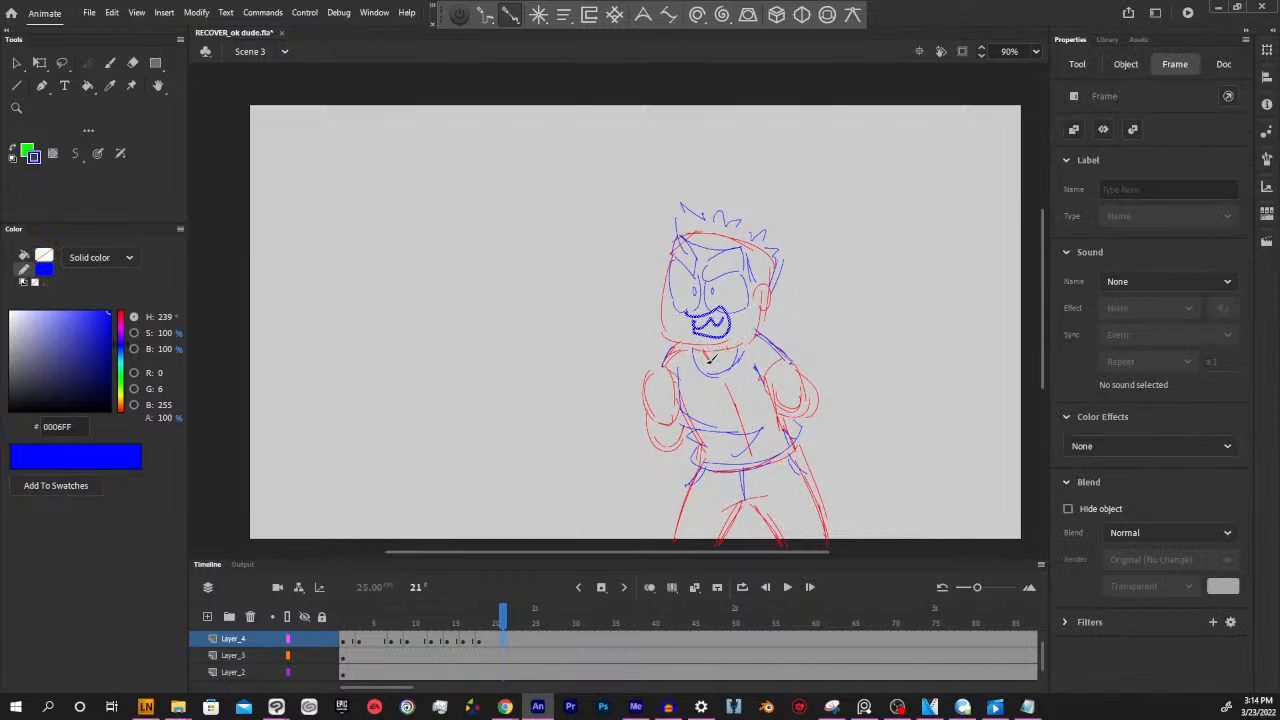
pyautogui.press('Delete')
pyautogui.click(459, 648)
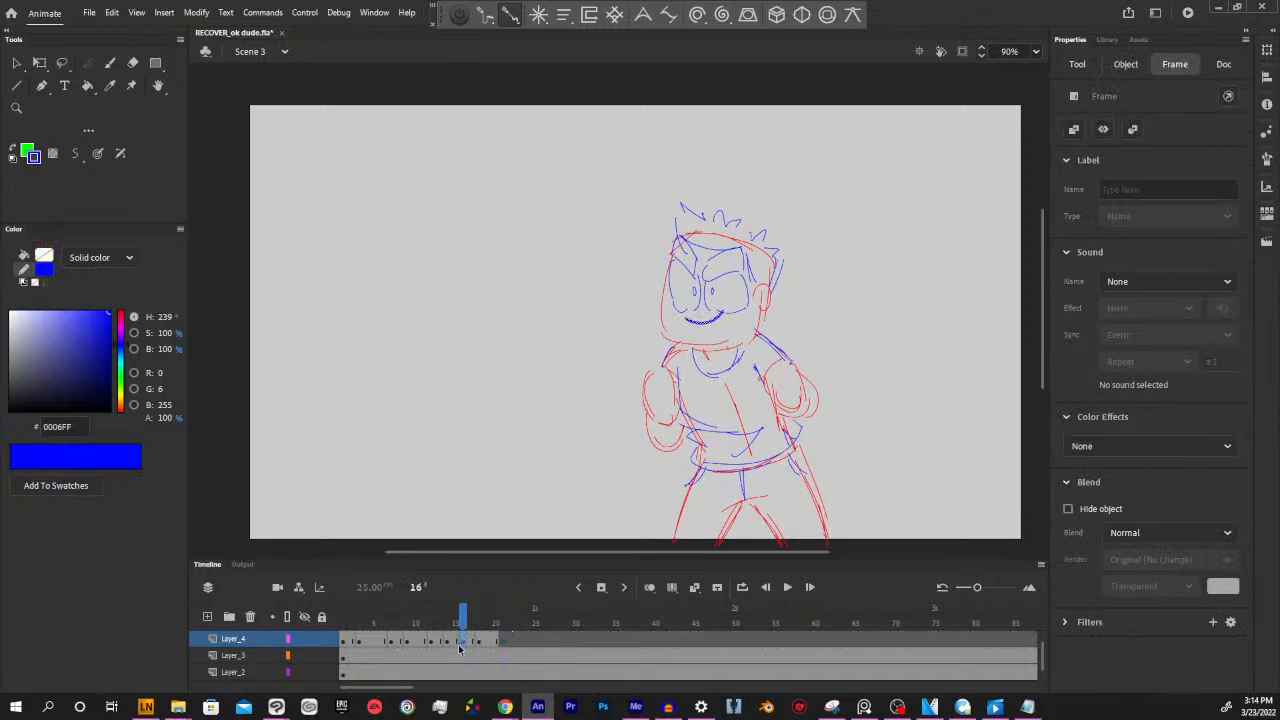
pyautogui.click(451, 648)
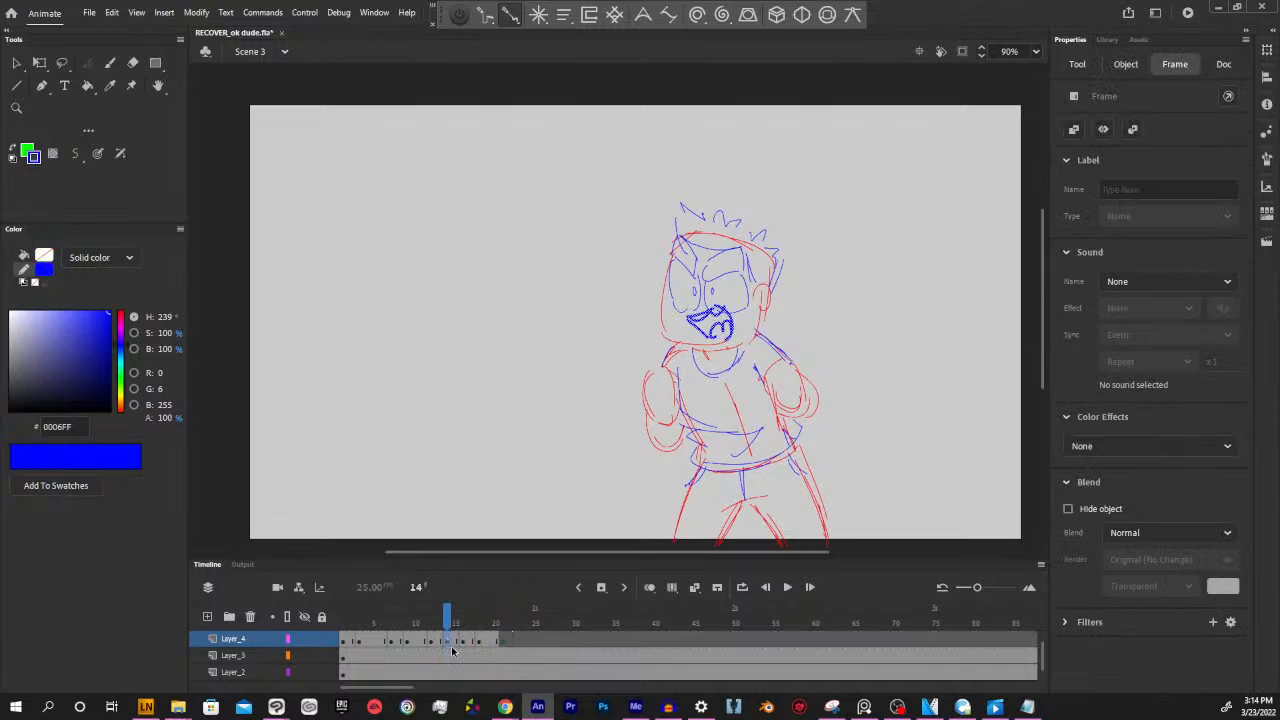
pyautogui.click(503, 641)
# Insert a blank keyframe at frame 25 of Layer_4 and draw an open smiling mouth with a wavy tongue line
pyautogui.moveTo(493, 620)
pyautogui.mouseDown()
pyautogui.moveTo(368, 614)
pyautogui.moveTo(535, 608)
pyautogui.mouseUp()
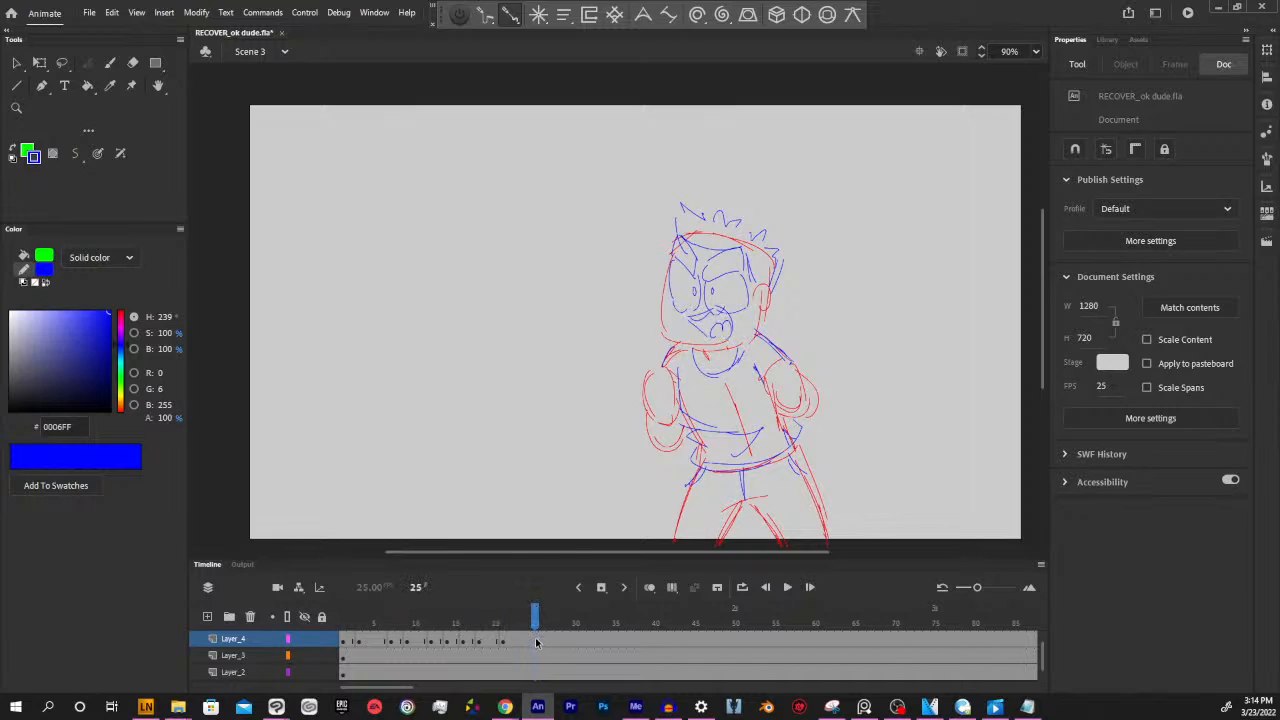
pyautogui.click(538, 640)
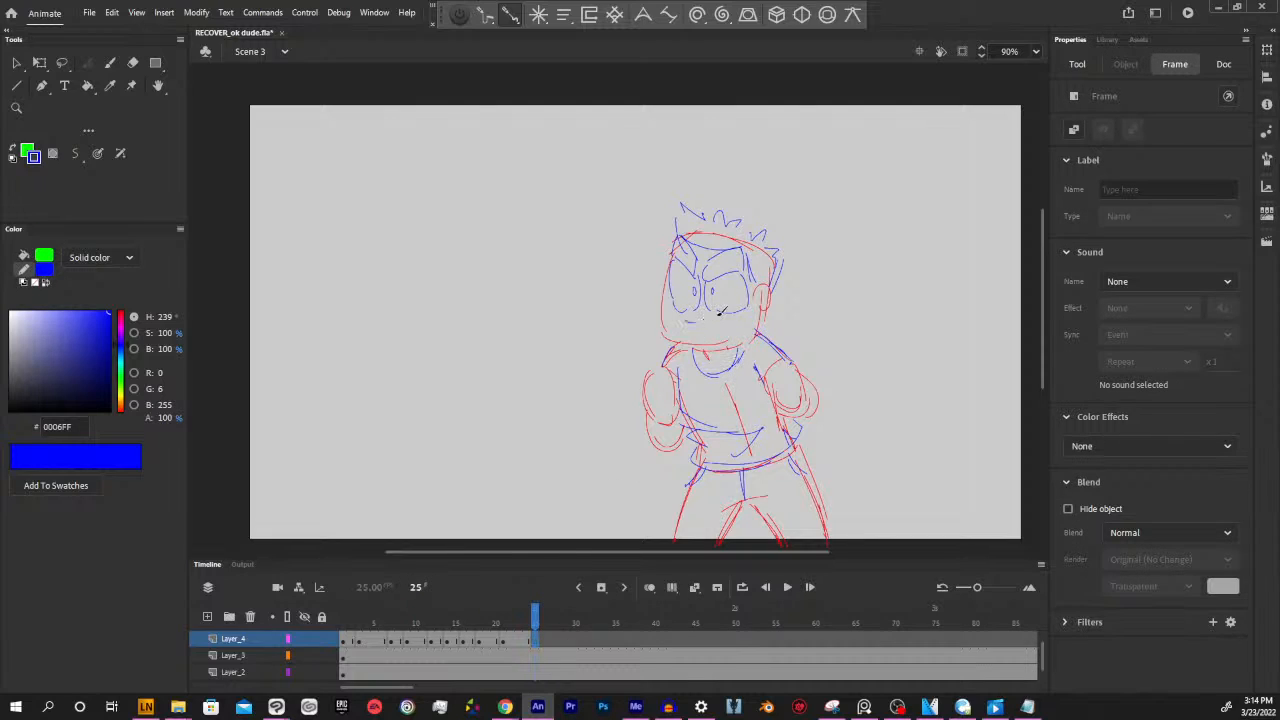
pyautogui.moveTo(718, 312); pyautogui.dragTo(704, 322)
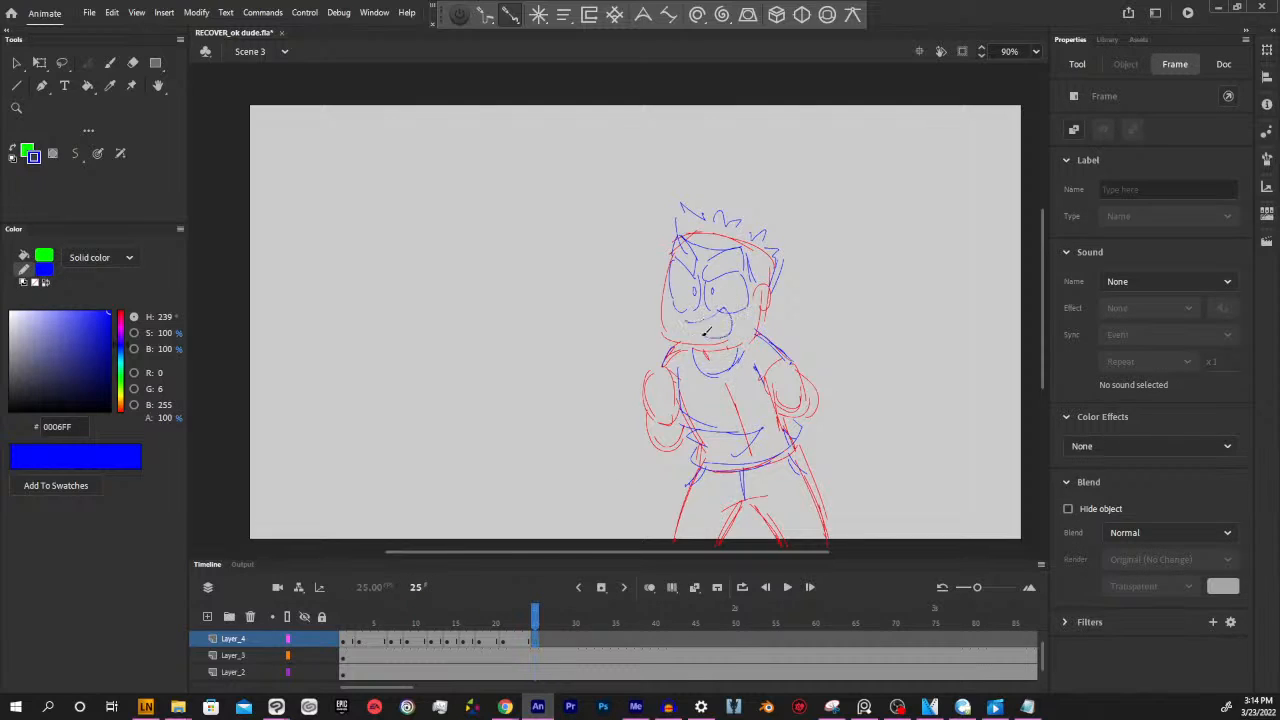
pyautogui.moveTo(532, 625)
pyautogui.mouseDown()
pyautogui.moveTo(360, 618)
pyautogui.moveTo(566, 613)
pyautogui.moveTo(466, 615)
pyautogui.moveTo(535, 615)
pyautogui.mouseUp()
pyautogui.click(534, 641)
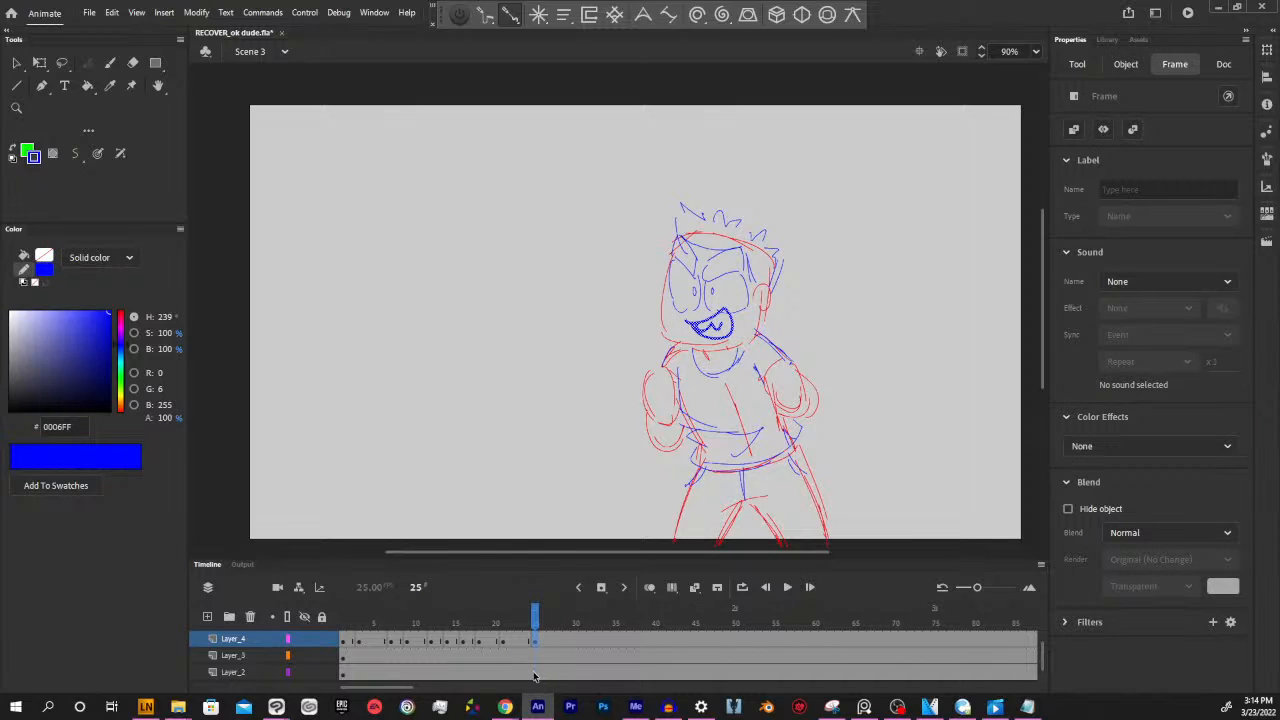
# Play back the lip sync from the first frame and review the individual mouth drawings on Layer_4
pyautogui.moveTo(538, 622); pyautogui.dragTo(345, 617)
pyautogui.press('Return')
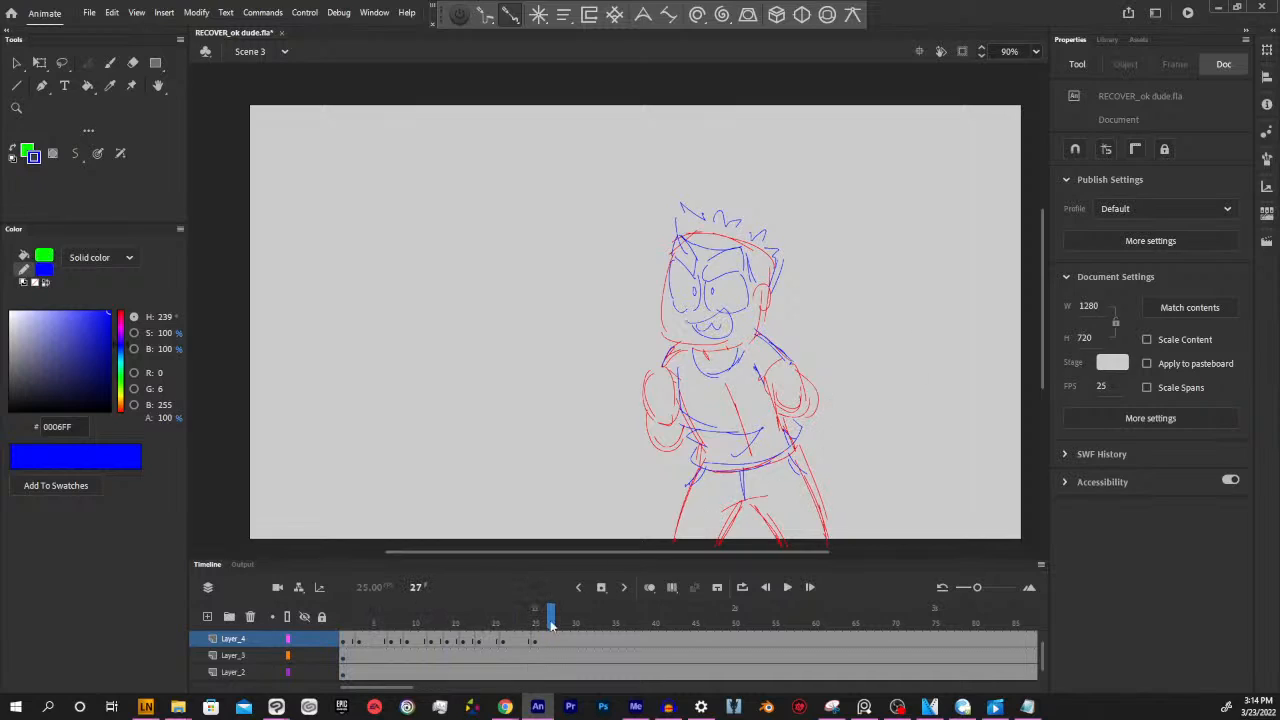
pyautogui.press('Return')
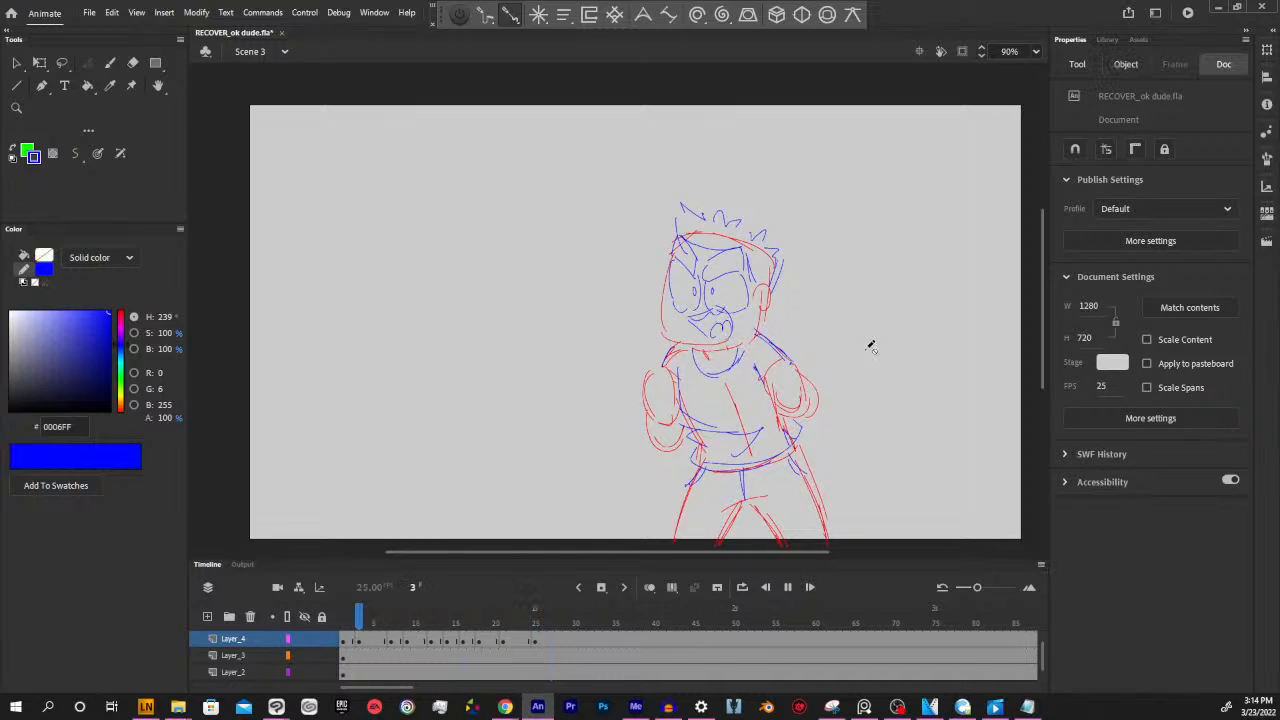
pyautogui.press('Return')
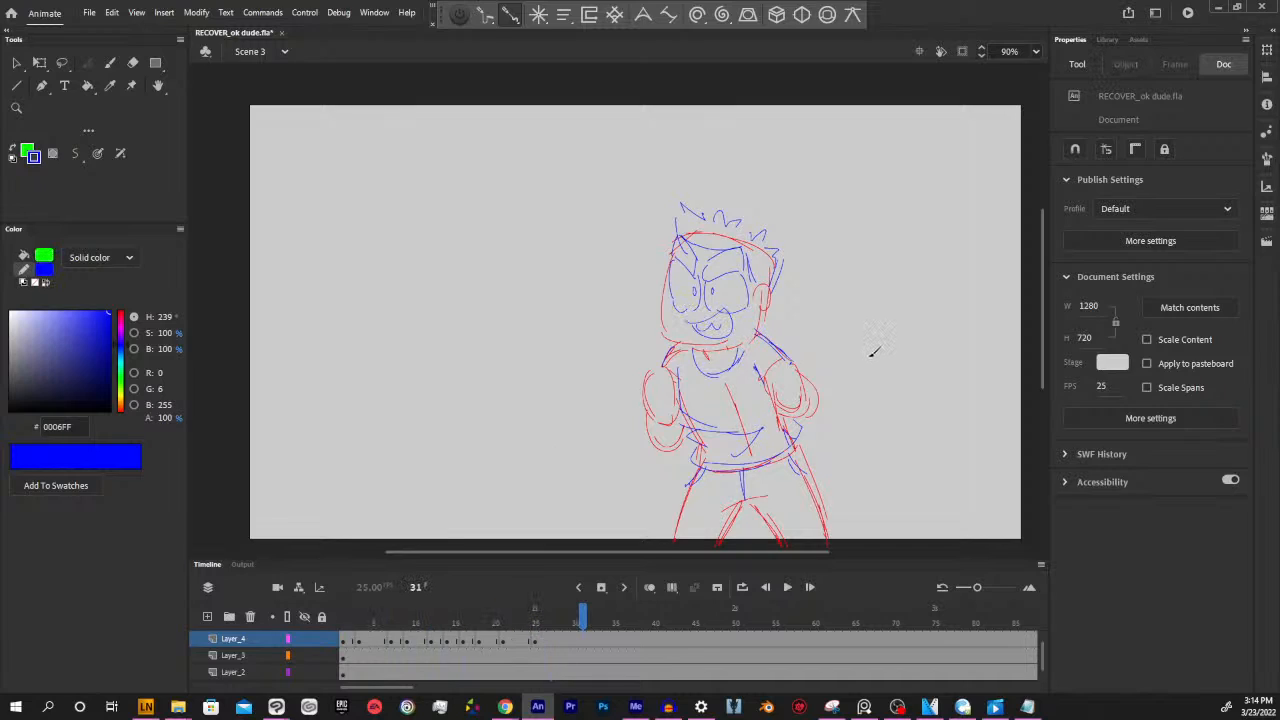
pyautogui.click(529, 646)
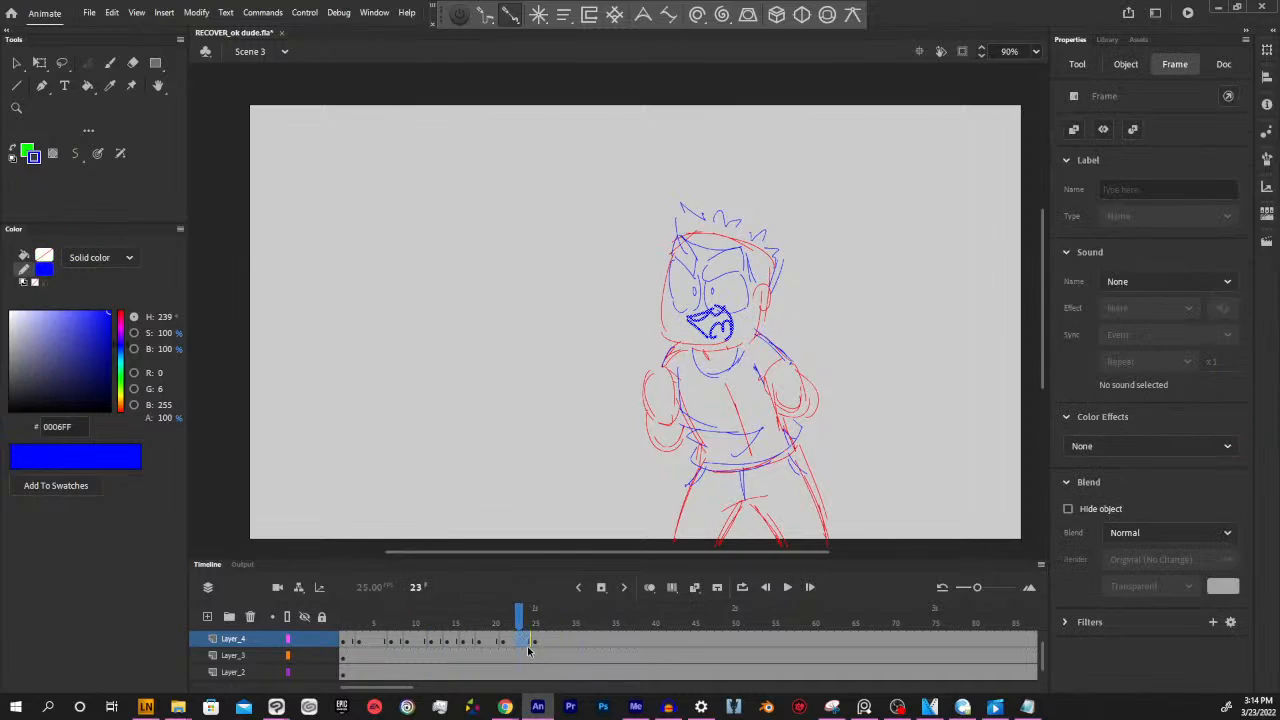
pyautogui.click(497, 640)
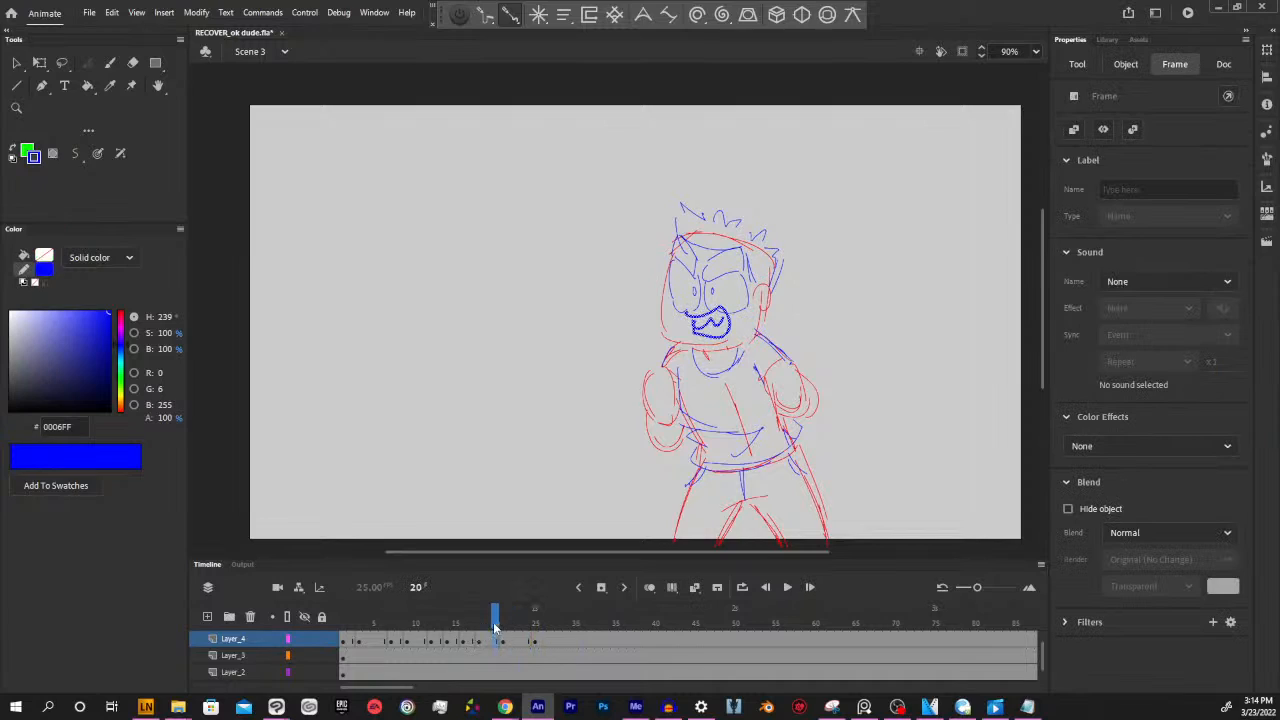
pyautogui.moveTo(495, 626); pyautogui.dragTo(343, 626)
pyautogui.click(351, 642)
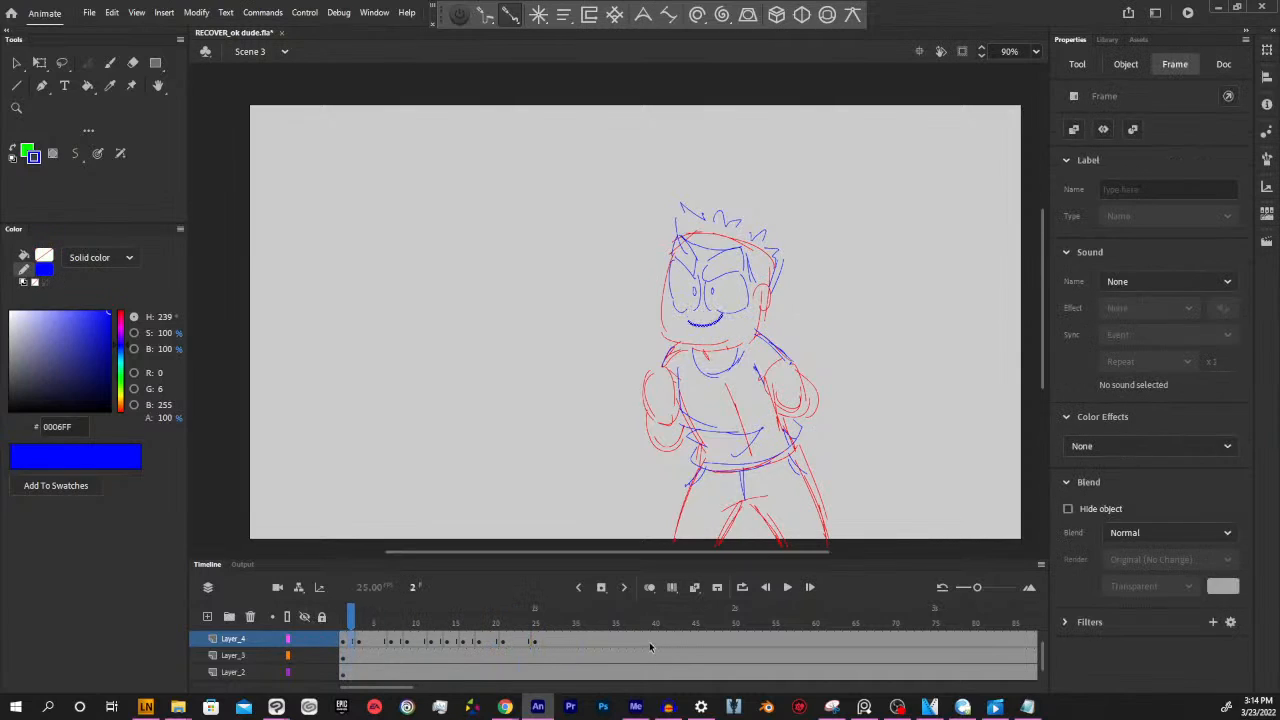
pyautogui.click(376, 643)
pyautogui.click(392, 645)
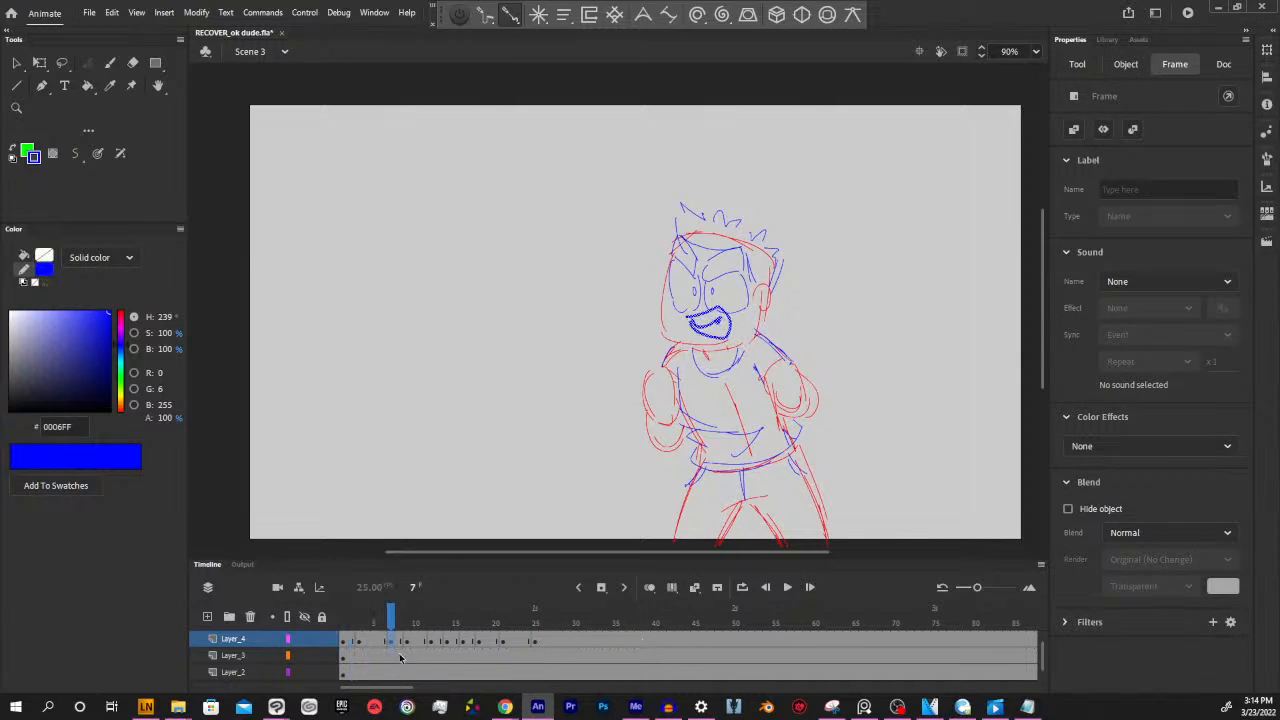
pyautogui.click(410, 643)
# Insert a blank keyframe at frame 27 of Layer_4 and copy the wide open mouth from frame 21 there
pyautogui.moveTo(411, 621)
pyautogui.mouseDown()
pyautogui.moveTo(371, 606)
pyautogui.moveTo(575, 601)
pyautogui.moveTo(480, 603)
pyautogui.moveTo(551, 600)
pyautogui.mouseUp()
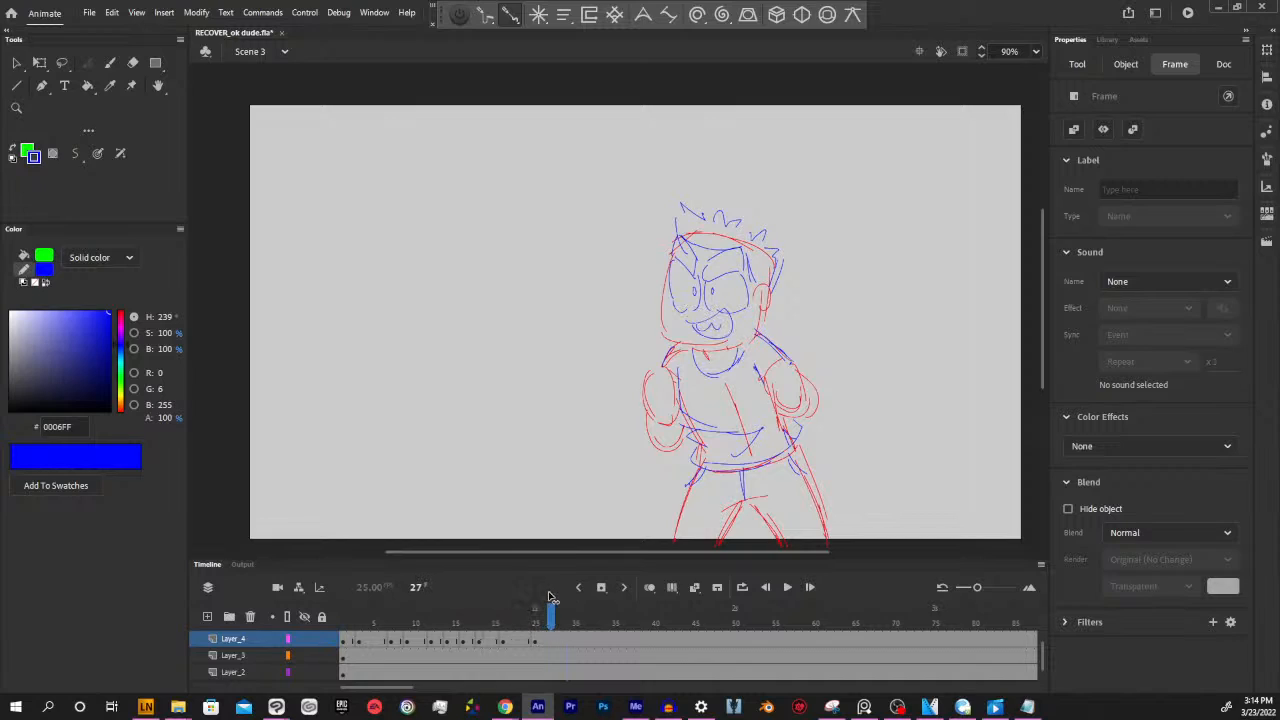
pyautogui.click(553, 641)
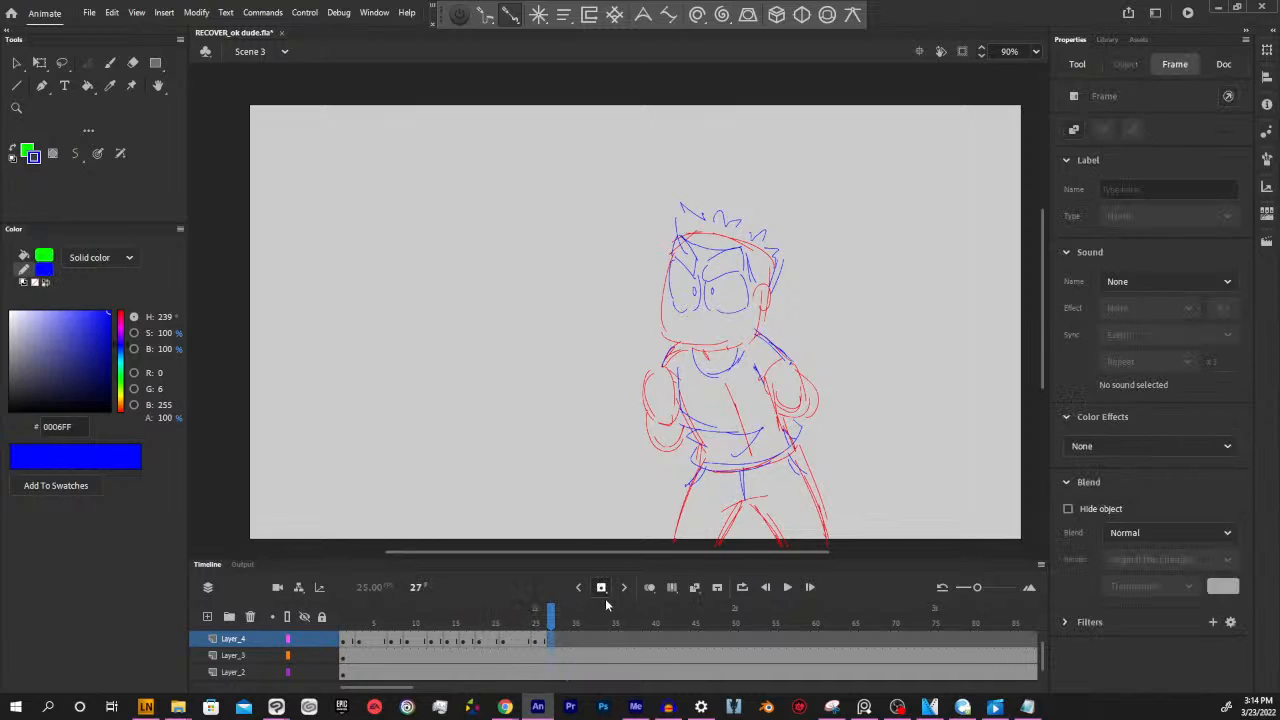
pyautogui.click(490, 641)
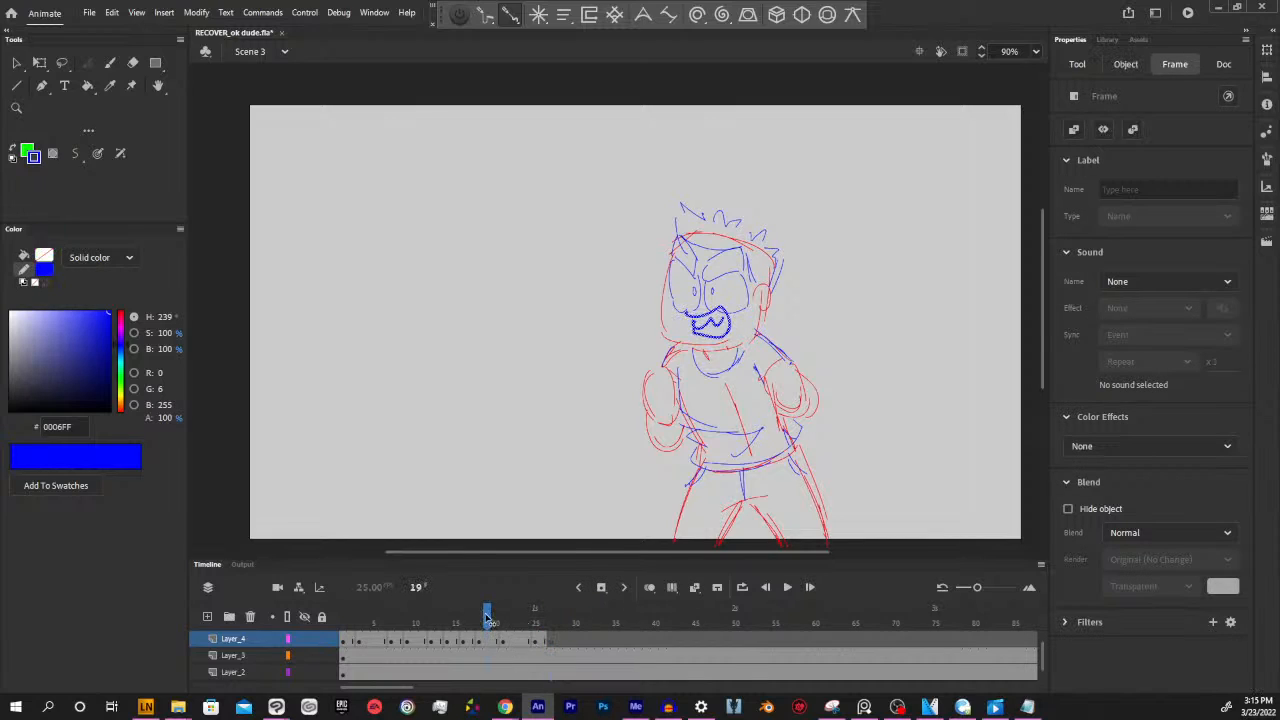
pyautogui.click(503, 641)
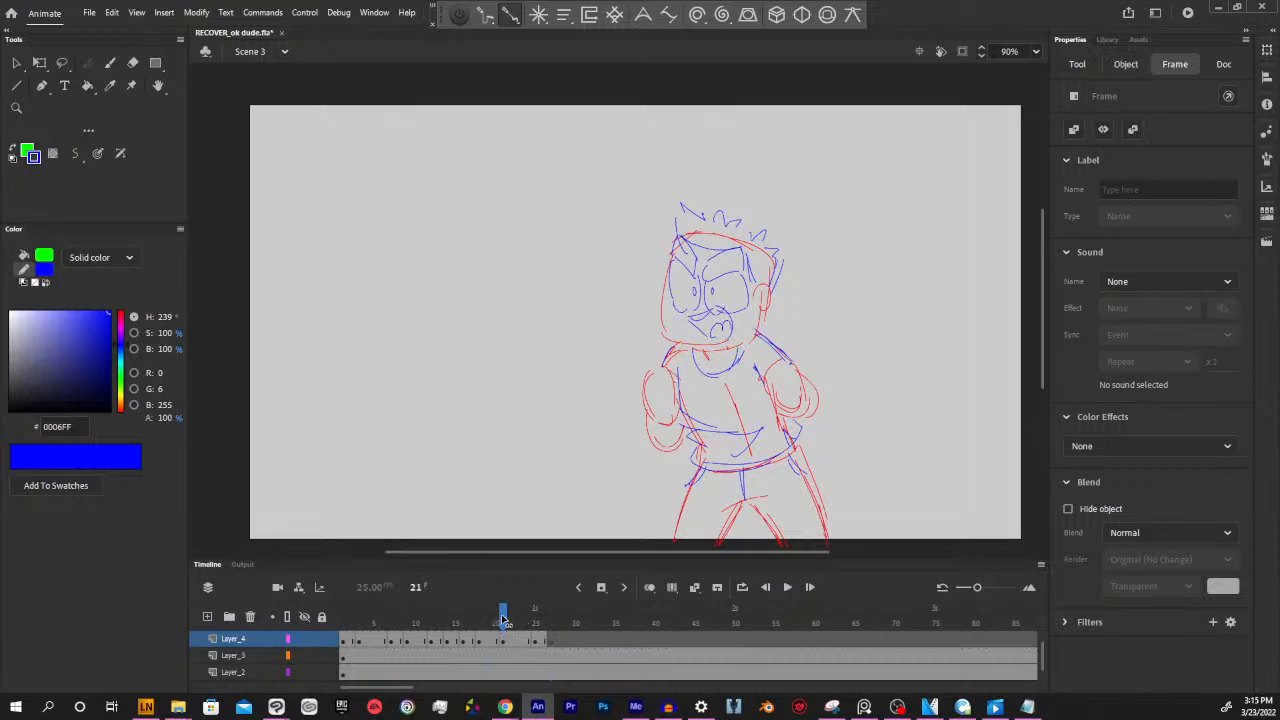
# Clear frame 30 of Layer_4 with a blank keyframe and copy the open smiling mouth from frame 25 there
pyautogui.moveTo(551, 610)
pyautogui.mouseDown()
pyautogui.moveTo(474, 604)
pyautogui.moveTo(574, 624)
pyautogui.mouseUp()
pyautogui.click(577, 640)
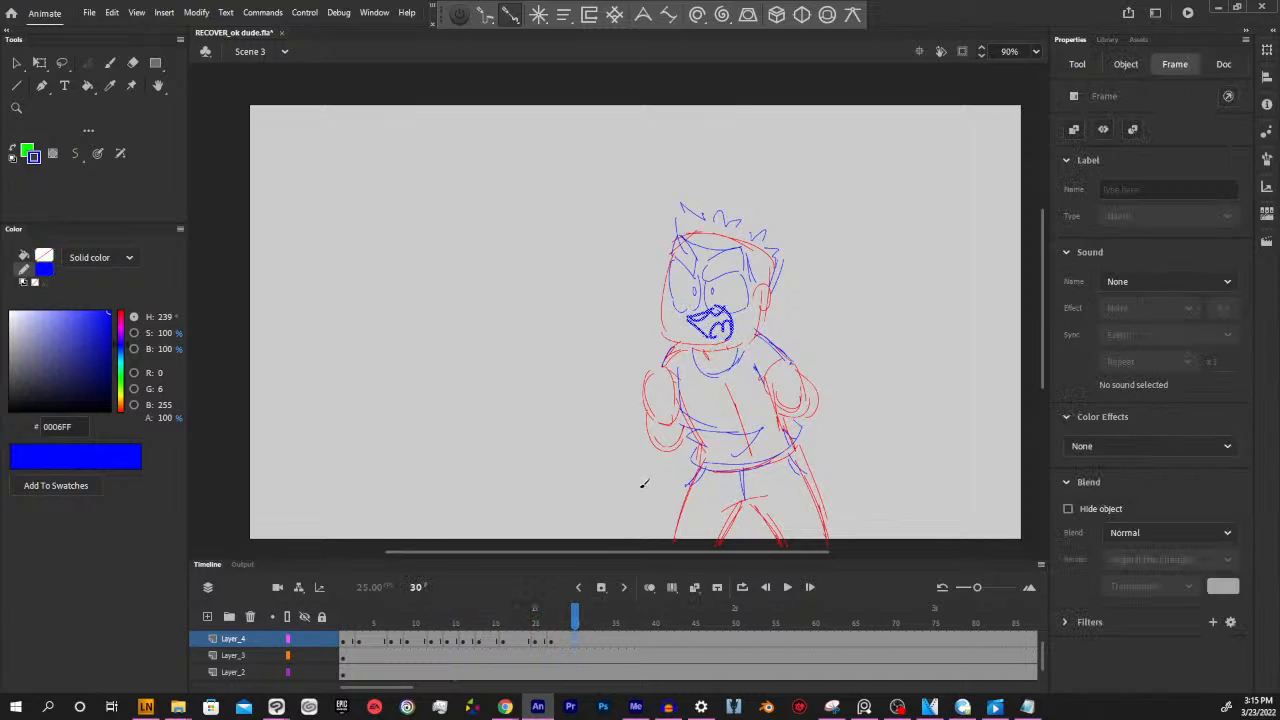
pyautogui.press('F7')
pyautogui.click(553, 641)
pyautogui.click(538, 642)
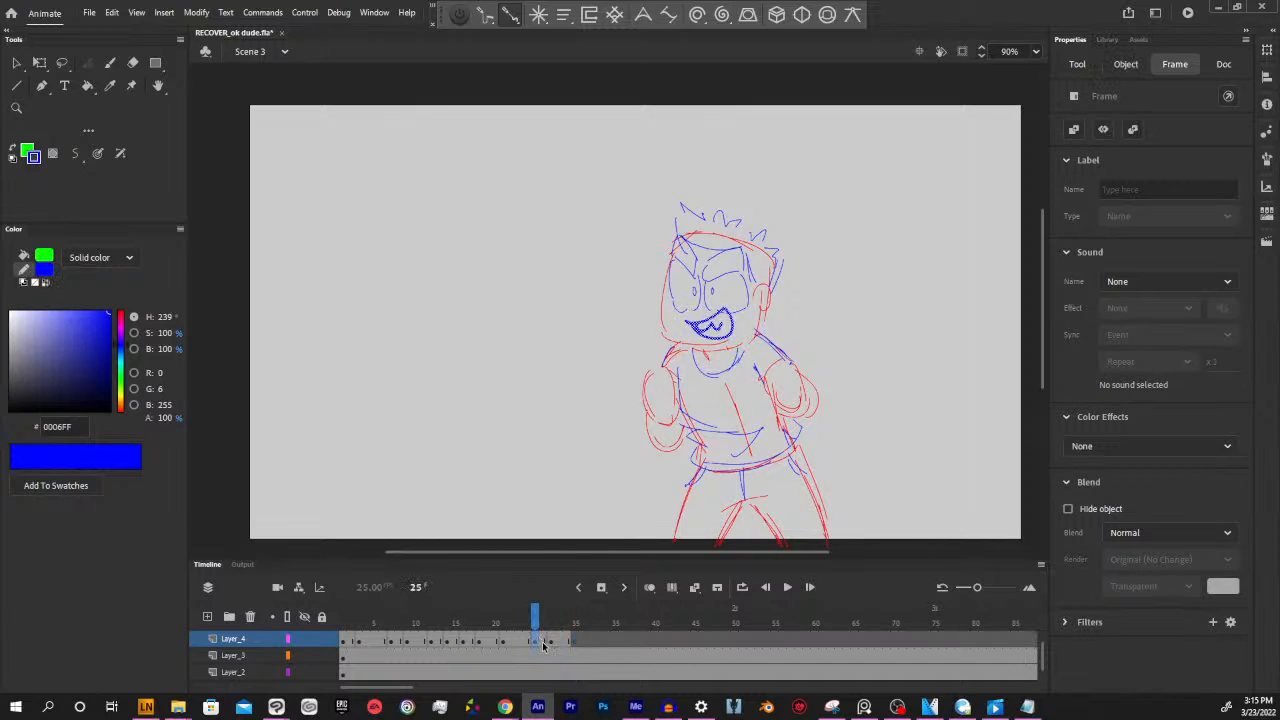
pyautogui.click(575, 622)
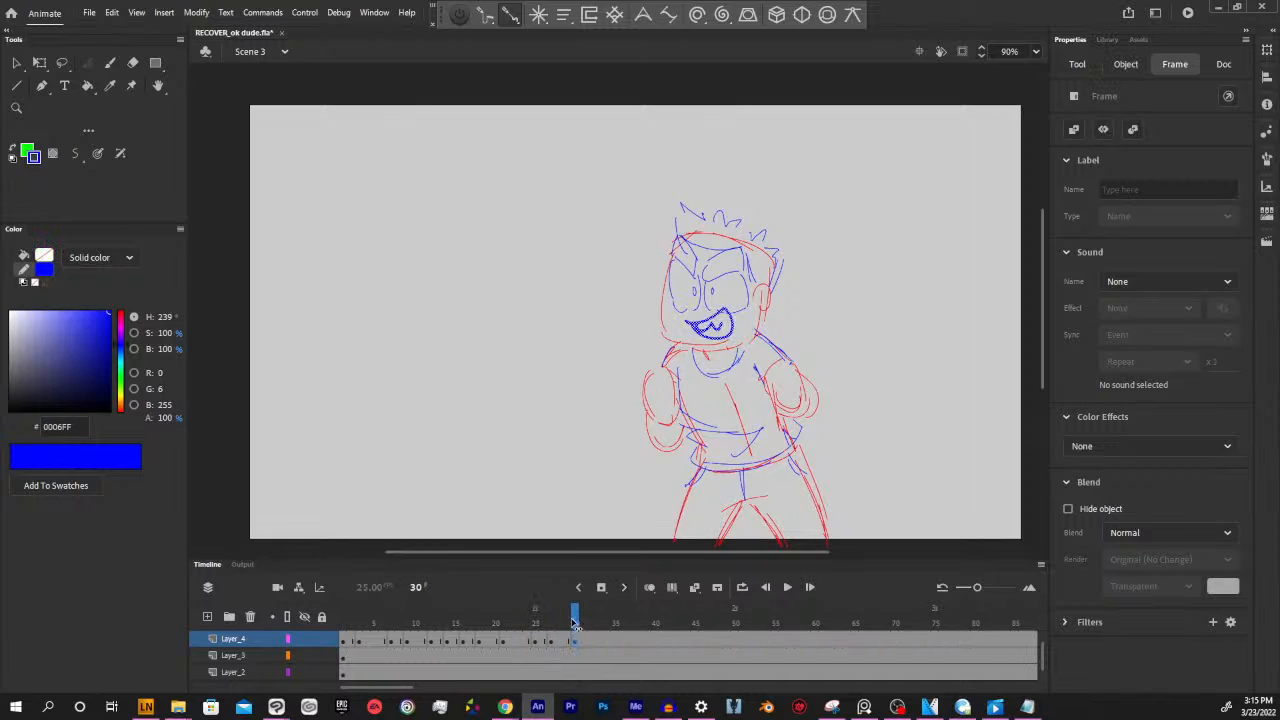
# Insert a blank keyframe at frame 34 of Layer_4
pyautogui.moveTo(574, 622)
pyautogui.mouseDown()
pyautogui.moveTo(446, 622)
pyautogui.moveTo(616, 620)
pyautogui.moveTo(584, 612)
pyautogui.moveTo(610, 627)
pyautogui.mouseUp()
pyautogui.click(606, 641)
pyautogui.press('Delete')
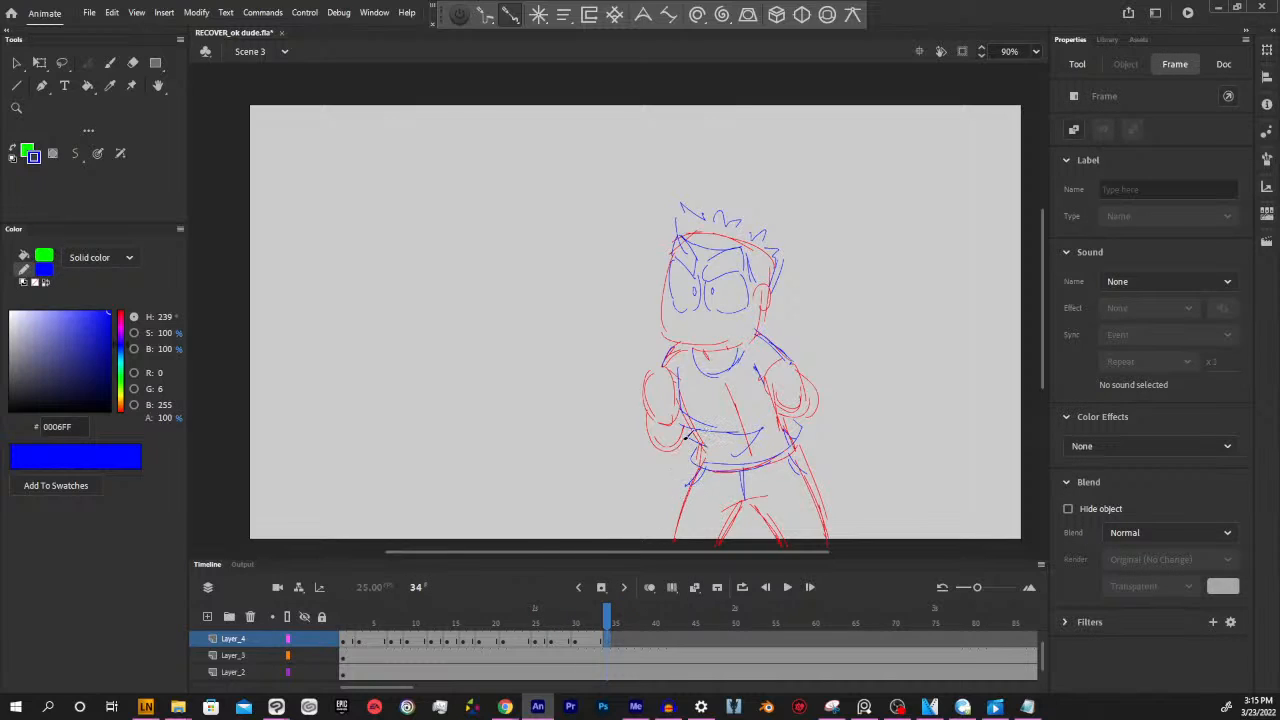
# End the current pose with blank keyframes at frame 37 on Layer_4, Layer_3 and Layer_2
pyautogui.moveTo(608, 612); pyautogui.dragTo(631, 612)
pyautogui.click(631, 655)
pyautogui.press('F7')
pyautogui.click(634, 673)
pyautogui.press('F7')
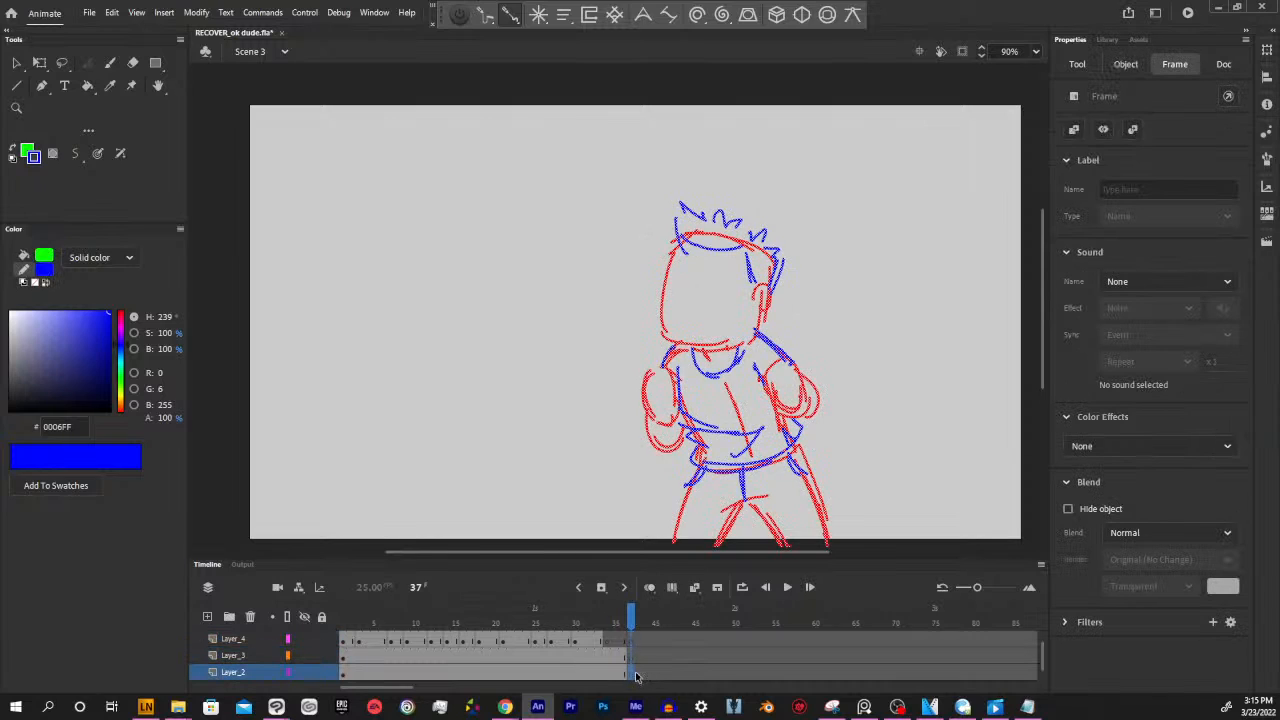
# Find the closed smile among the earlier mouths on Layer_4 and copy it from frame 17 to frame 34
pyautogui.moveTo(631, 623)
pyautogui.mouseDown()
pyautogui.moveTo(543, 622)
pyautogui.moveTo(601, 622)
pyautogui.mouseUp()
pyautogui.click(610, 624)
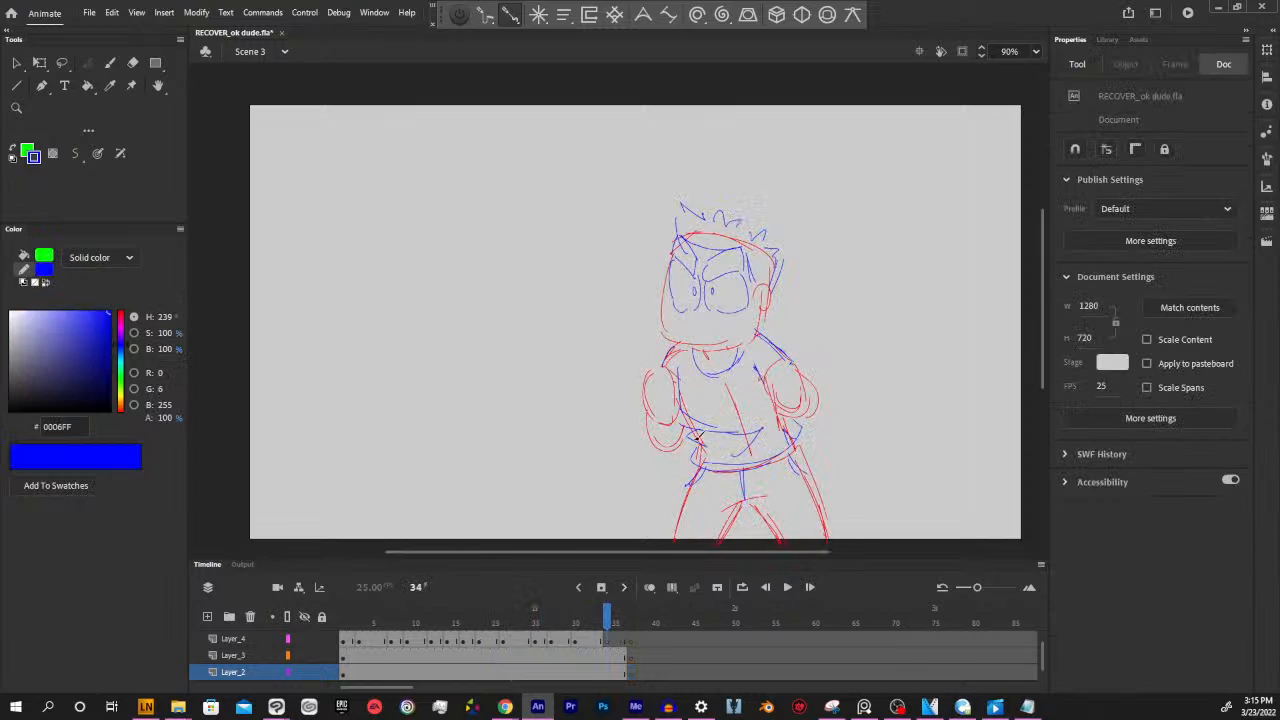
pyautogui.click(590, 641)
pyautogui.click(561, 646)
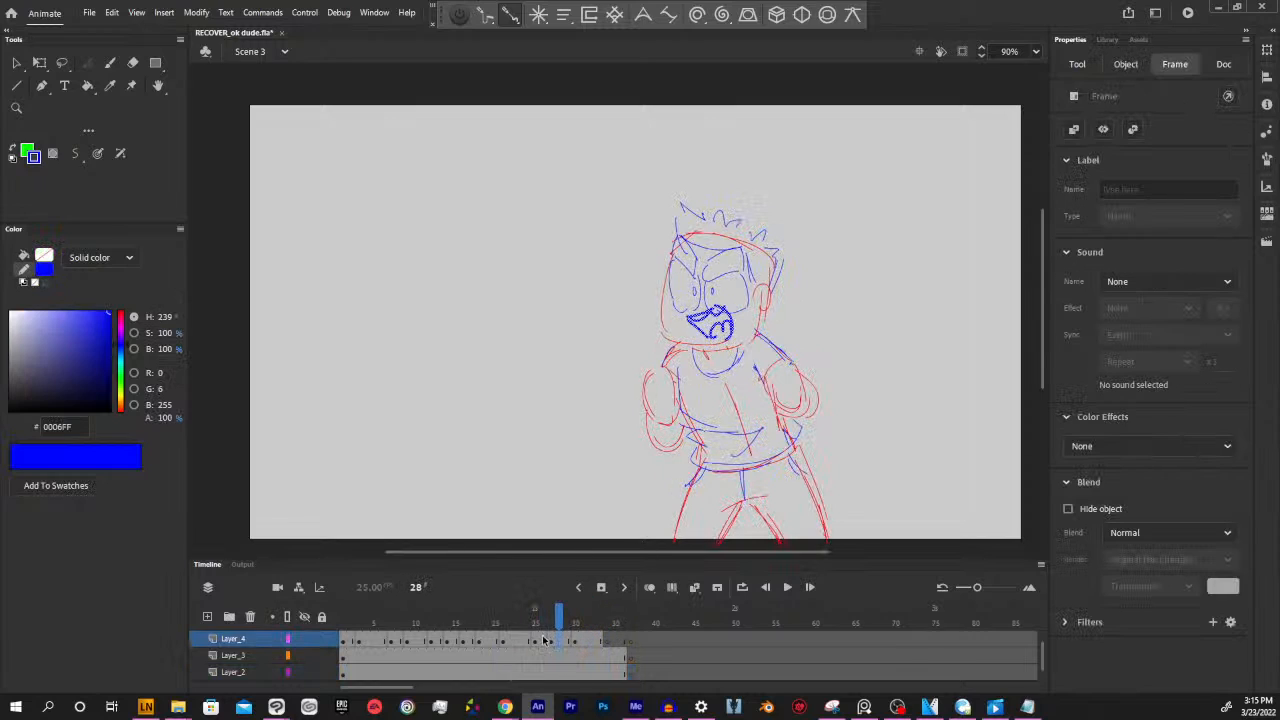
pyautogui.click(541, 645)
pyautogui.click(521, 646)
pyautogui.click(489, 647)
pyautogui.click(469, 644)
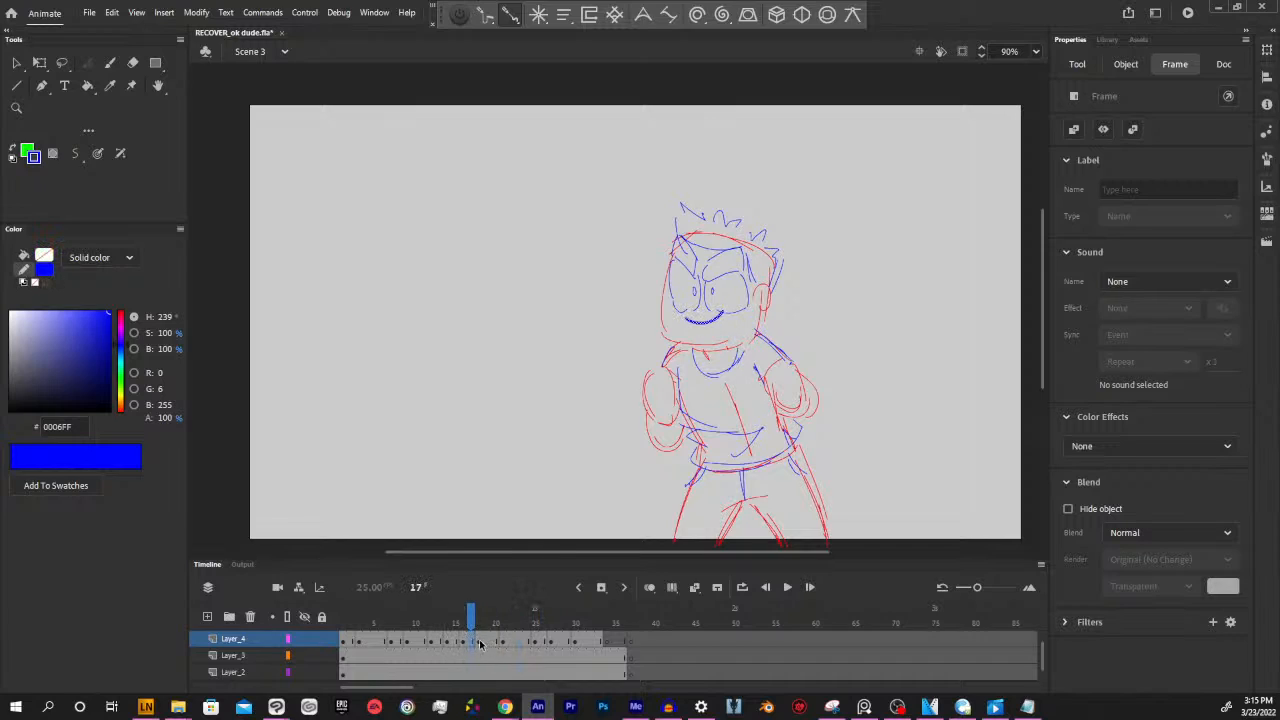
pyautogui.click(606, 617)
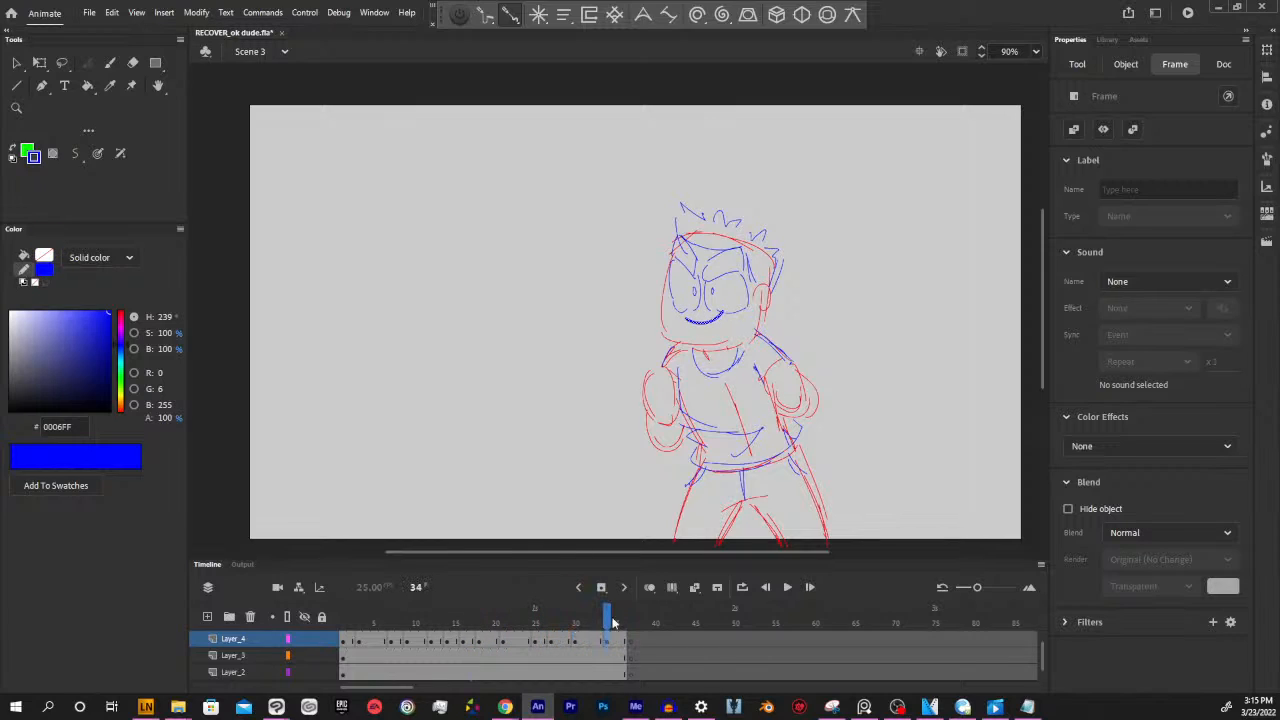
# Select the blank frame 37 of Layer_2 and turn on onion skinning
pyautogui.moveTo(606, 620)
pyautogui.mouseDown()
pyautogui.moveTo(489, 620)
pyautogui.moveTo(640, 625)
pyautogui.moveTo(623, 625)
pyautogui.moveTo(630, 648)
pyautogui.mouseUp()
pyautogui.click(627, 655)
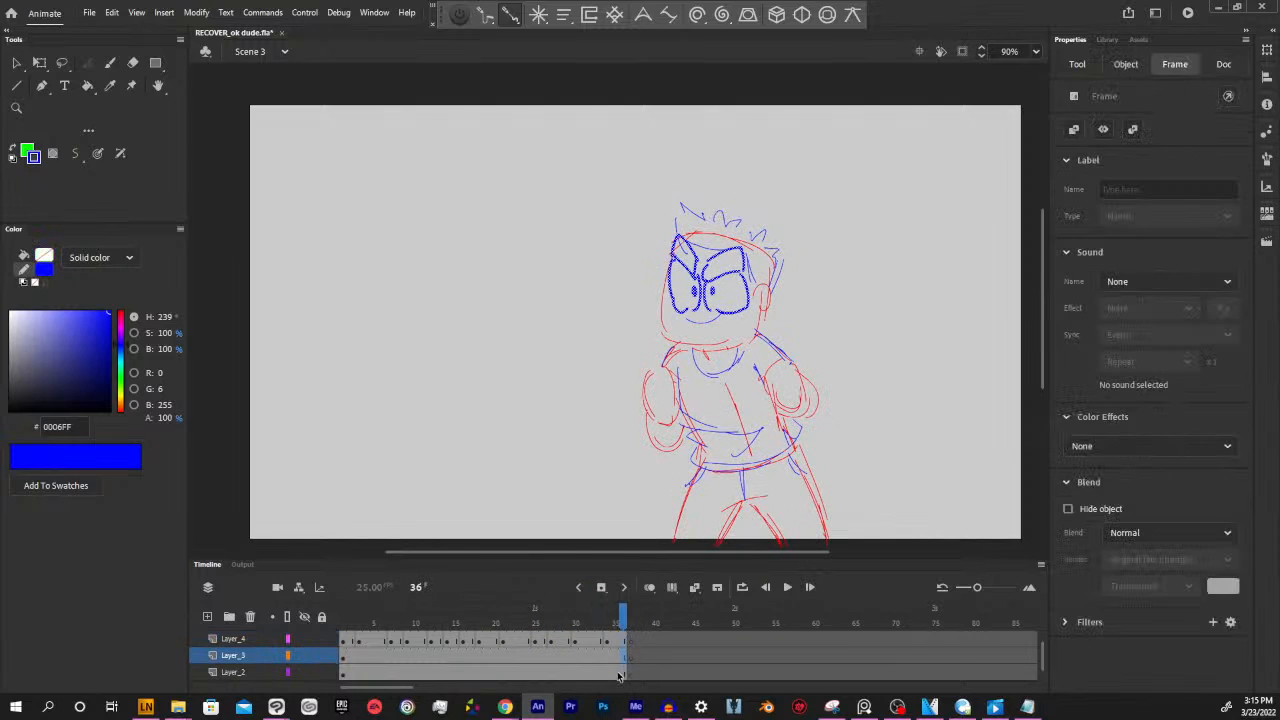
pyautogui.click(629, 672)
pyautogui.click(631, 678)
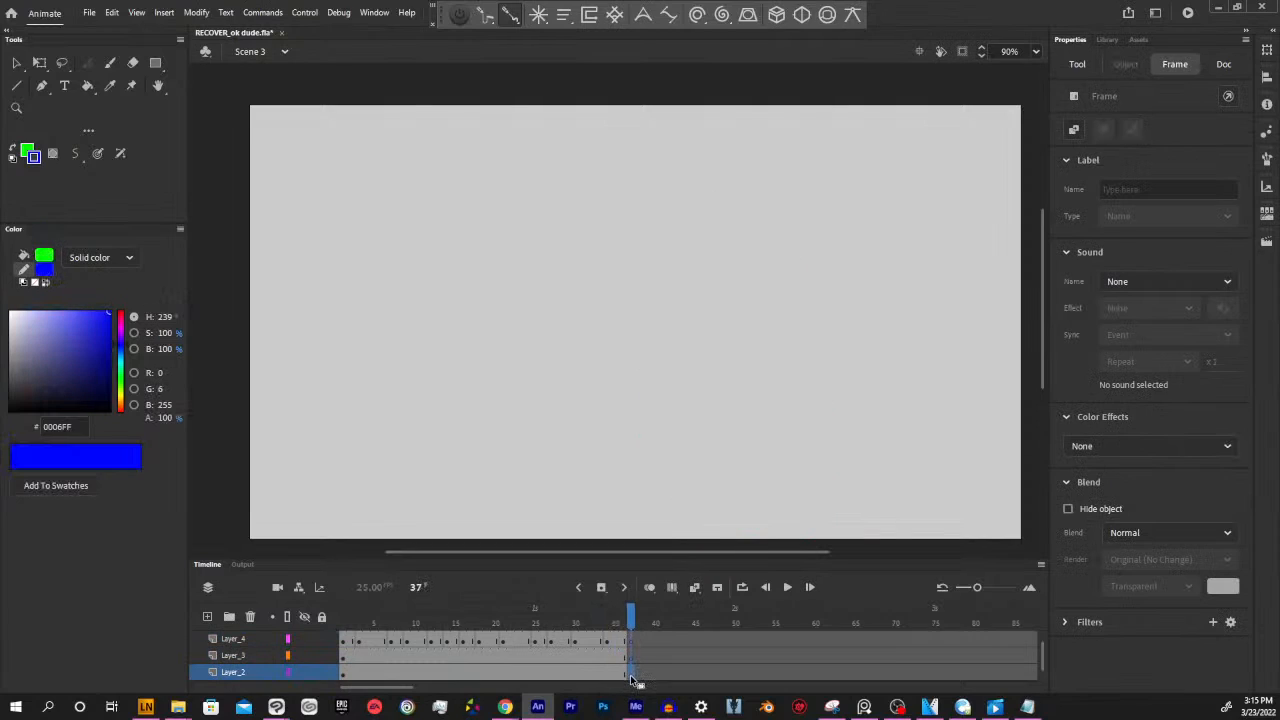
pyautogui.click(650, 587)
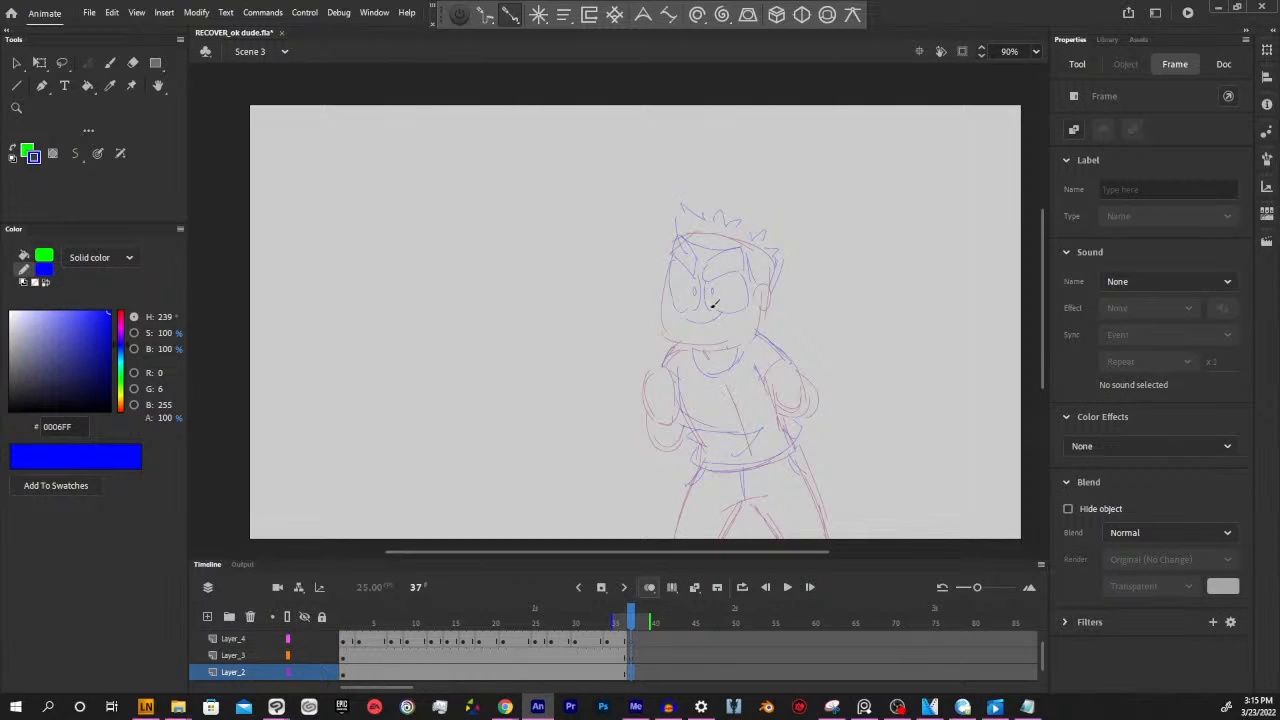
# Sample the red outline colour from frame 1 and sketch the head, ear and neck on frame 37 of Layer_2
pyautogui.hotkey('shift', ',')
pyautogui.press('s')
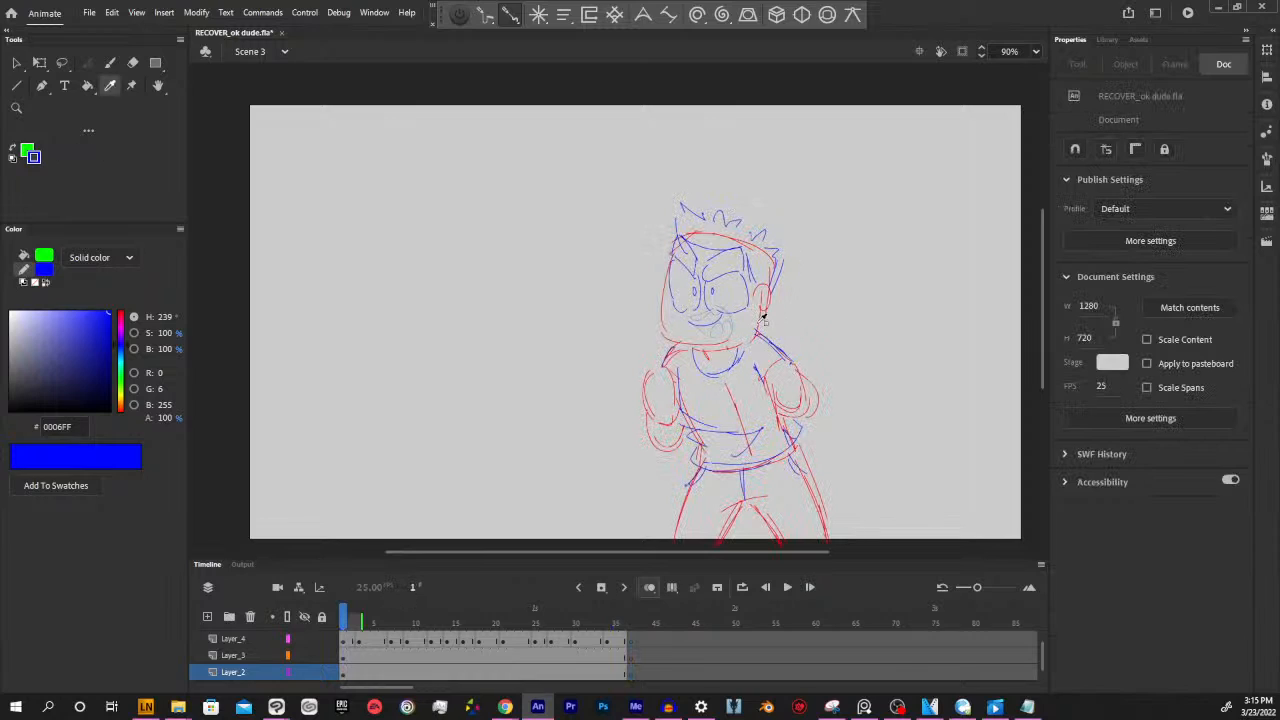
pyautogui.hotkey('shift', '.')
pyautogui.press('y')
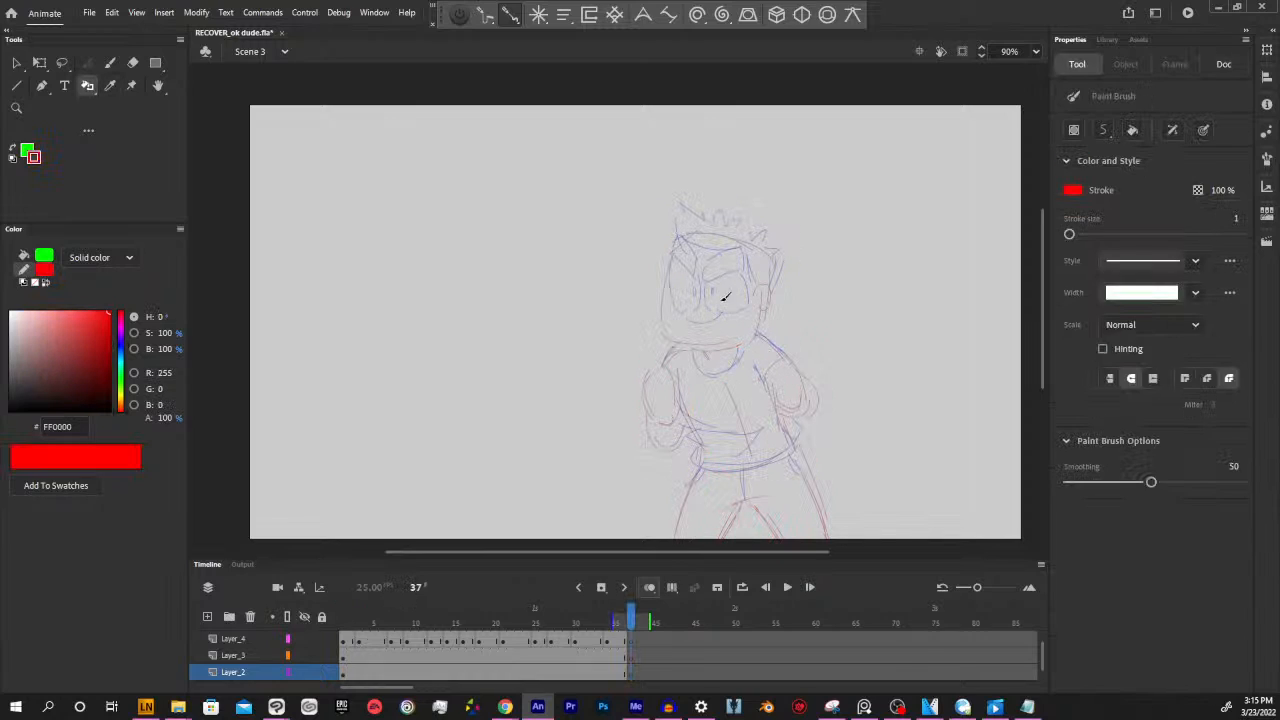
pyautogui.moveTo(678, 234)
pyautogui.mouseDown()
pyautogui.moveTo(767, 259)
pyautogui.moveTo(771, 299)
pyautogui.moveTo(663, 305)
pyautogui.moveTo(669, 333)
pyautogui.moveTo(735, 340)
pyautogui.moveTo(726, 347)
pyautogui.moveTo(760, 333)
pyautogui.mouseUp()
pyautogui.moveTo(761, 284); pyautogui.dragTo(766, 306)
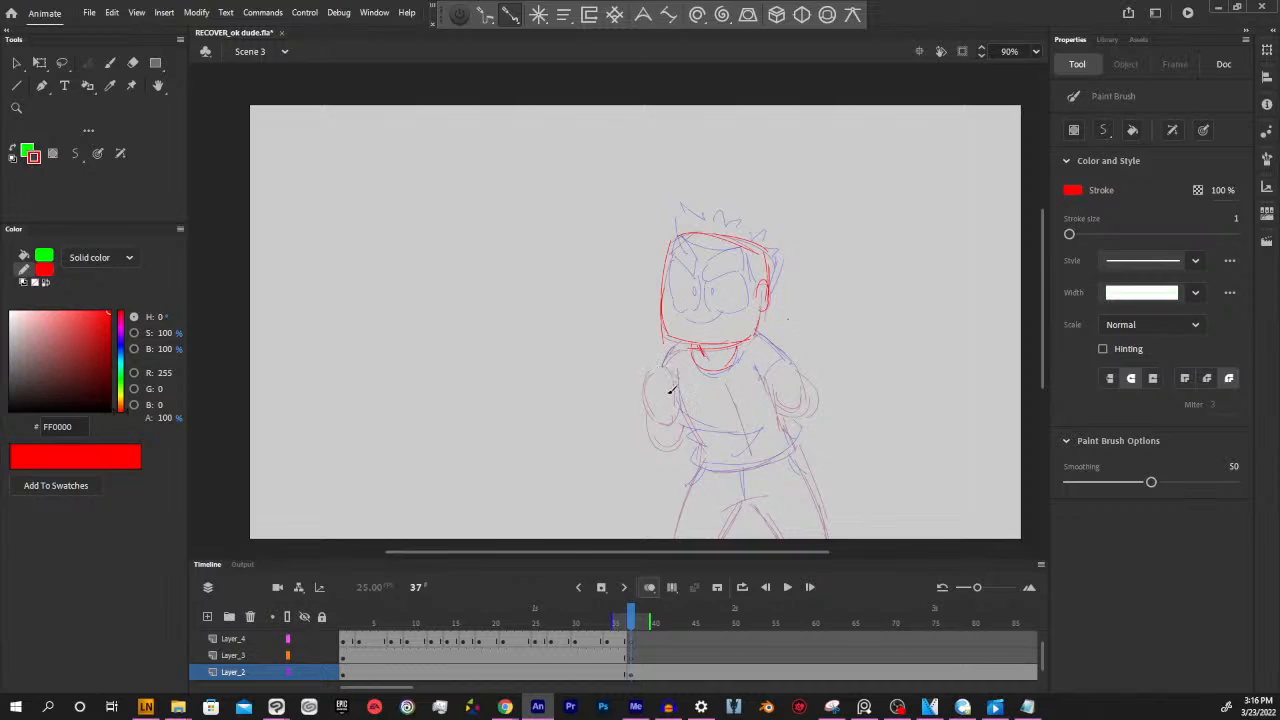
# Sketch two raised fists with their forearms and a torso centre line in red on frame 37
pyautogui.moveTo(634, 272)
pyautogui.mouseDown()
pyautogui.moveTo(617, 299)
pyautogui.moveTo(617, 288)
pyautogui.moveTo(636, 307)
pyautogui.moveTo(651, 297)
pyautogui.moveTo(630, 271)
pyautogui.moveTo(650, 301)
pyautogui.moveTo(618, 324)
pyautogui.moveTo(638, 277)
pyautogui.mouseUp()
pyautogui.moveTo(829, 309)
pyautogui.mouseDown()
pyautogui.moveTo(789, 297)
pyautogui.moveTo(797, 314)
pyautogui.mouseUp()
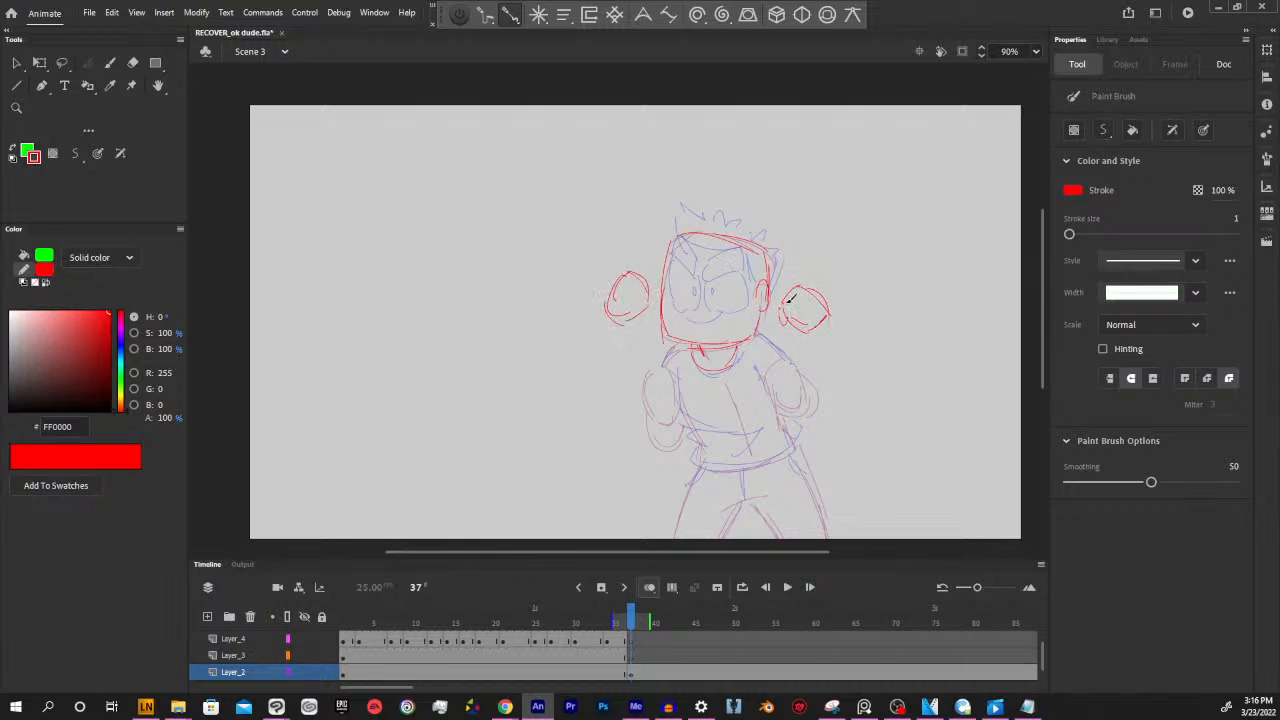
pyautogui.moveTo(652, 289); pyautogui.dragTo(660, 370)
pyautogui.moveTo(822, 325); pyautogui.dragTo(800, 388)
pyautogui.moveTo(724, 454); pyautogui.dragTo(718, 383)
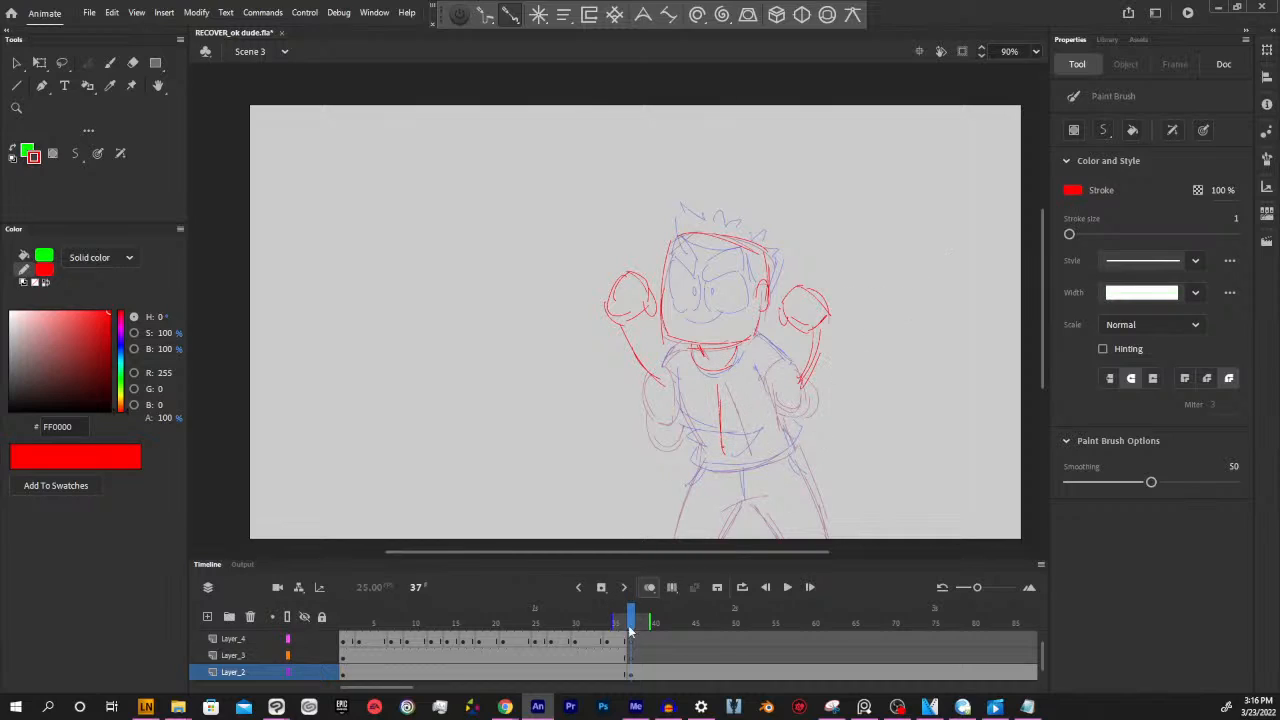
# Move the whole red sketch on frame 37 of Layer_2 slightly up and right of the onion-skinned pose
pyautogui.moveTo(633, 619)
pyautogui.mouseDown()
pyautogui.moveTo(588, 615)
pyautogui.moveTo(631, 608)
pyautogui.mouseUp()
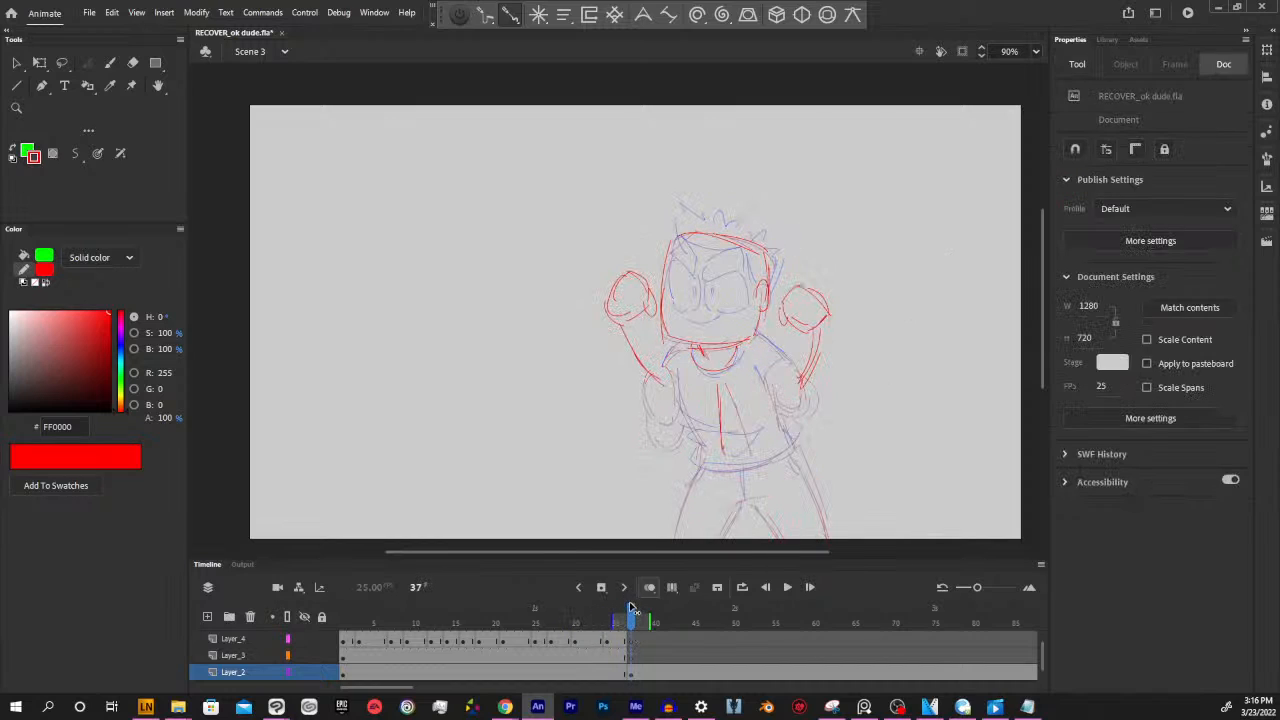
pyautogui.click(629, 676)
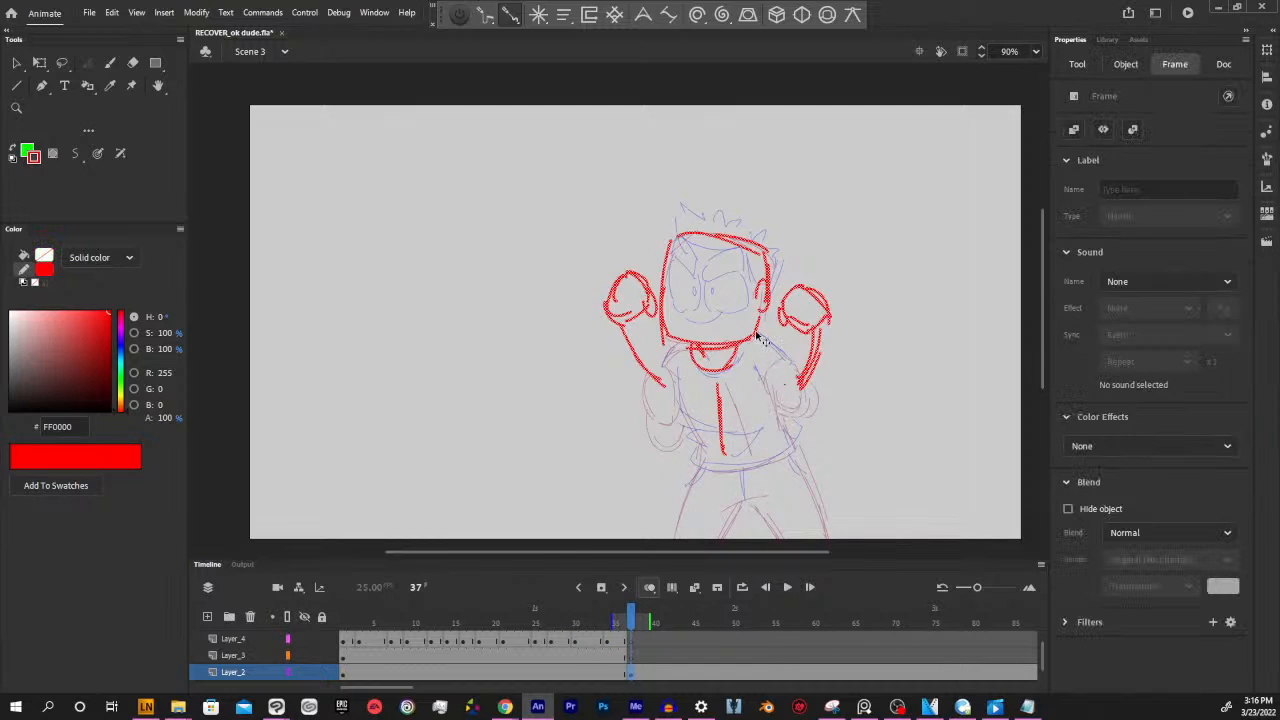
pyautogui.moveTo(757, 333); pyautogui.dragTo(773, 322)
pyautogui.press('y')
pyautogui.moveTo(863, 457); pyautogui.dragTo(838, 423)
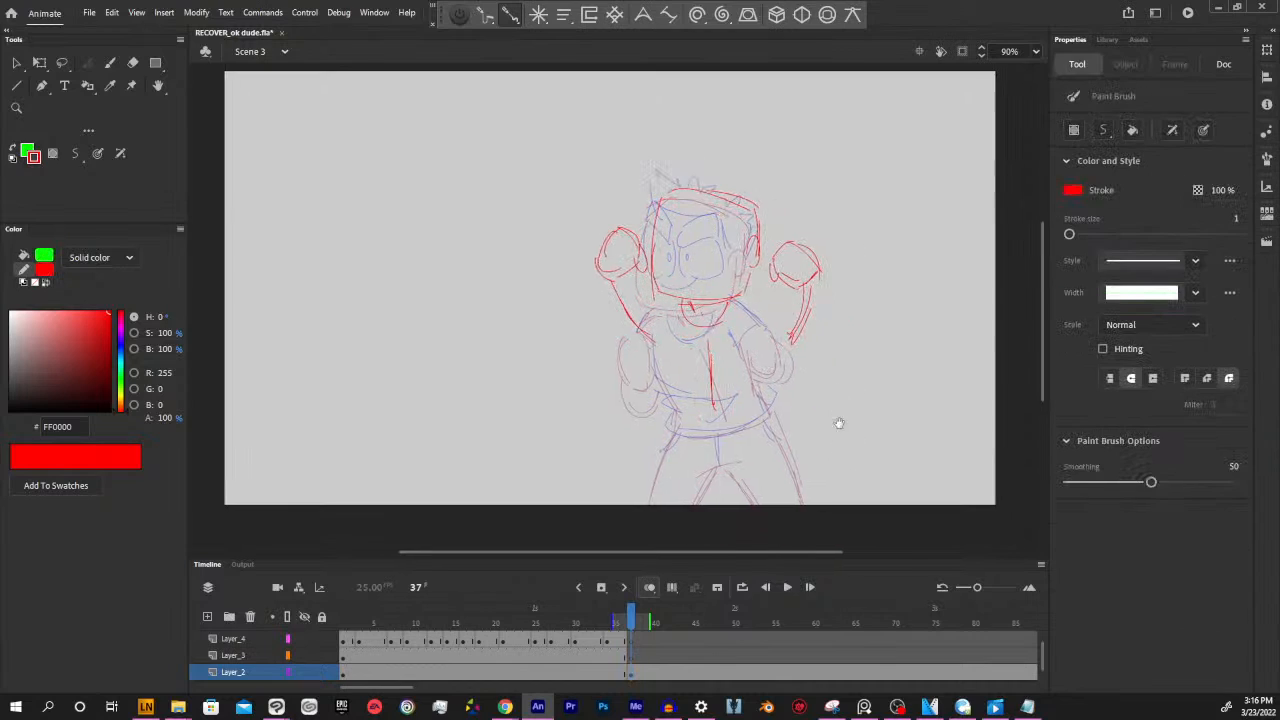
# Sketch the waistline and both legs in red on frame 37 of Layer_2
pyautogui.moveTo(678, 424); pyautogui.dragTo(754, 431)
pyautogui.moveTo(654, 506); pyautogui.dragTo(672, 430)
pyautogui.moveTo(771, 410)
pyautogui.mouseDown()
pyautogui.moveTo(788, 486)
pyautogui.moveTo(739, 493)
pyautogui.moveTo(717, 468)
pyautogui.moveTo(739, 466)
pyautogui.moveTo(729, 470)
pyautogui.moveTo(746, 499)
pyautogui.moveTo(712, 468)
pyautogui.mouseUp()
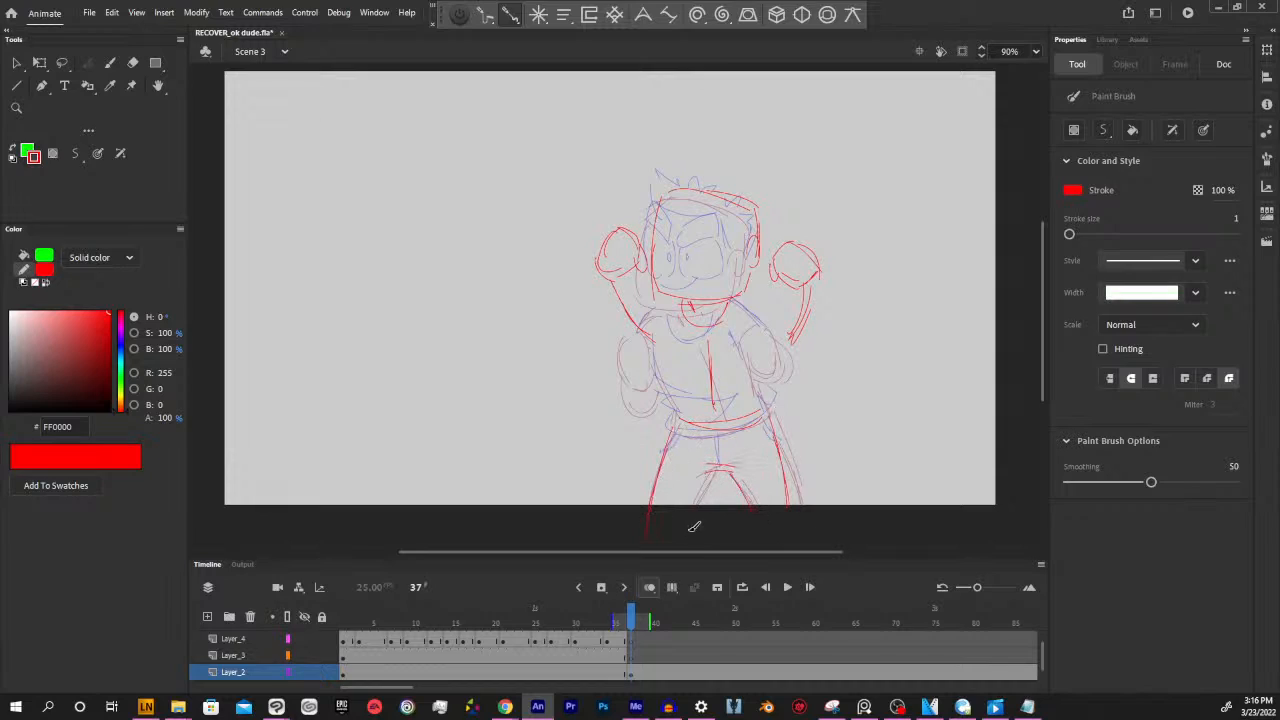
pyautogui.moveTo(694, 526); pyautogui.dragTo(707, 468)
# Sketch the torso sides, the shirt hem and the upper arms joining the raised forearms in red on frame 37
pyautogui.moveTo(702, 552); pyautogui.dragTo(708, 552)
pyautogui.moveTo(840, 340); pyautogui.dragTo(841, 385)
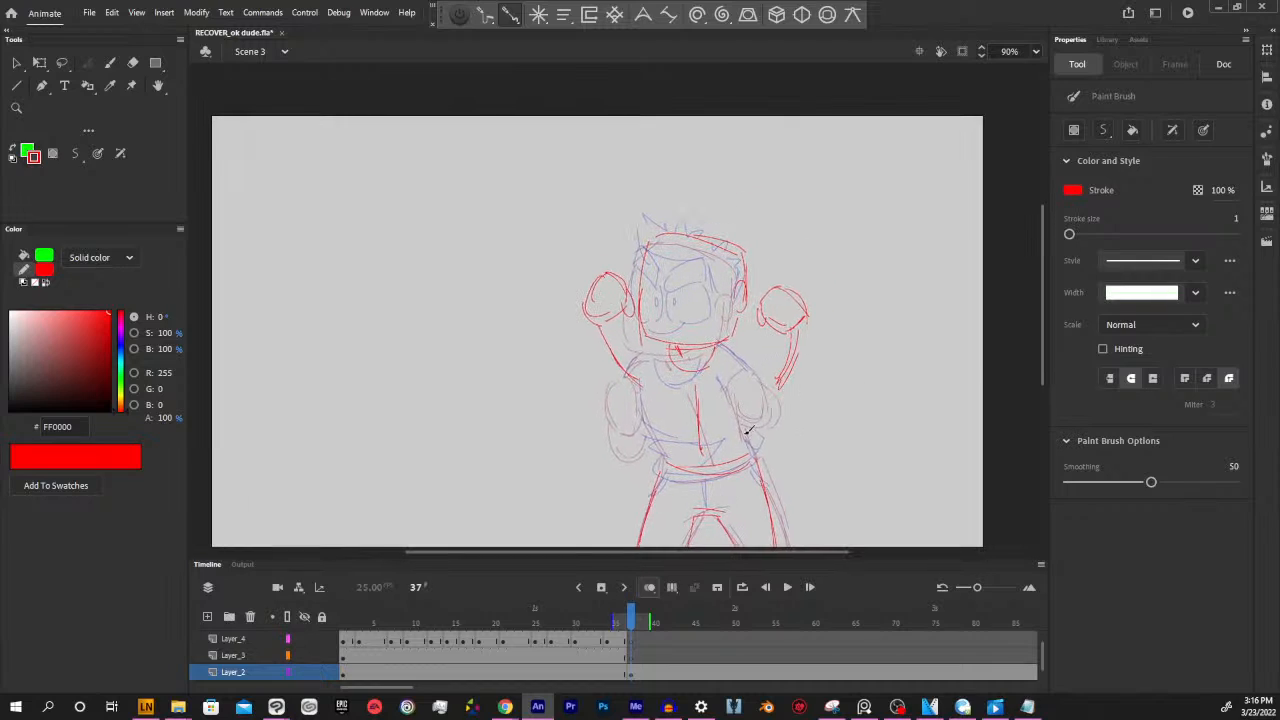
pyautogui.moveTo(654, 352); pyautogui.dragTo(662, 414)
pyautogui.moveTo(657, 468); pyautogui.dragTo(663, 420)
pyautogui.moveTo(661, 458)
pyautogui.mouseDown()
pyautogui.moveTo(757, 450)
pyautogui.moveTo(739, 403)
pyautogui.mouseUp()
pyautogui.moveTo(751, 450); pyautogui.dragTo(745, 403)
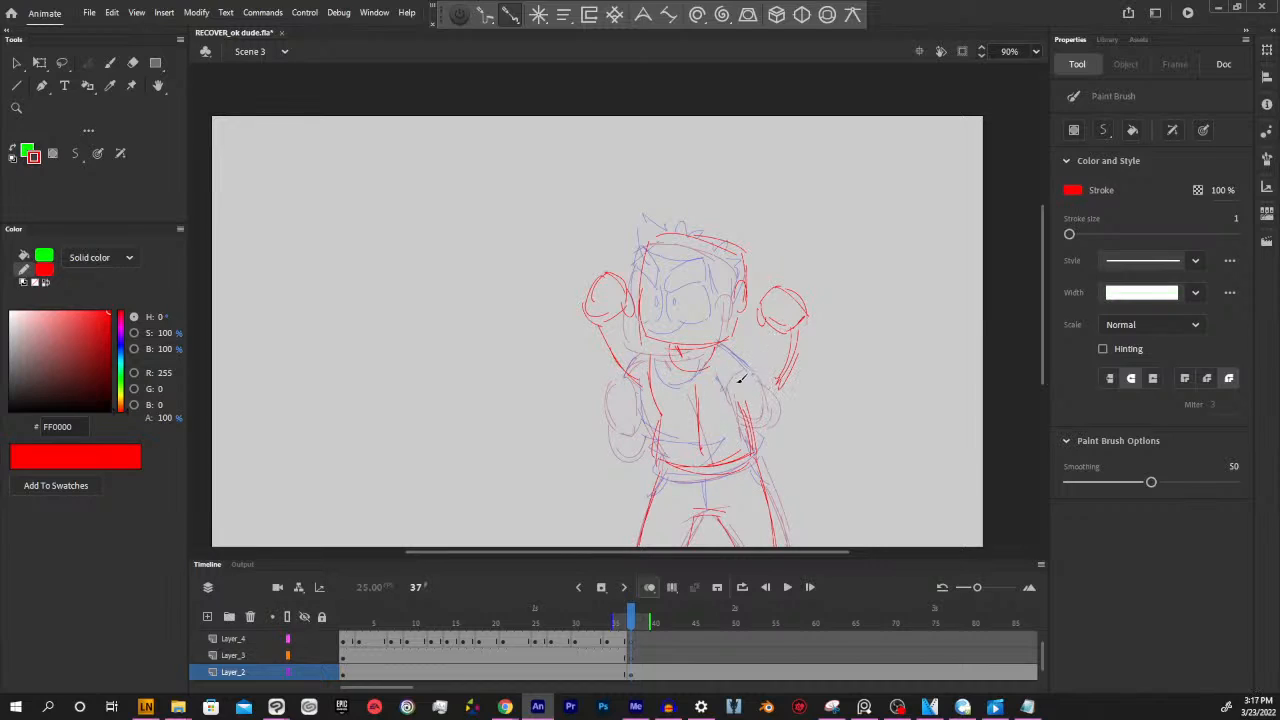
pyautogui.moveTo(732, 341); pyautogui.dragTo(760, 362)
pyautogui.moveTo(626, 317)
pyautogui.mouseDown()
pyautogui.moveTo(640, 413)
pyautogui.moveTo(606, 341)
pyautogui.moveTo(632, 382)
pyautogui.mouseUp()
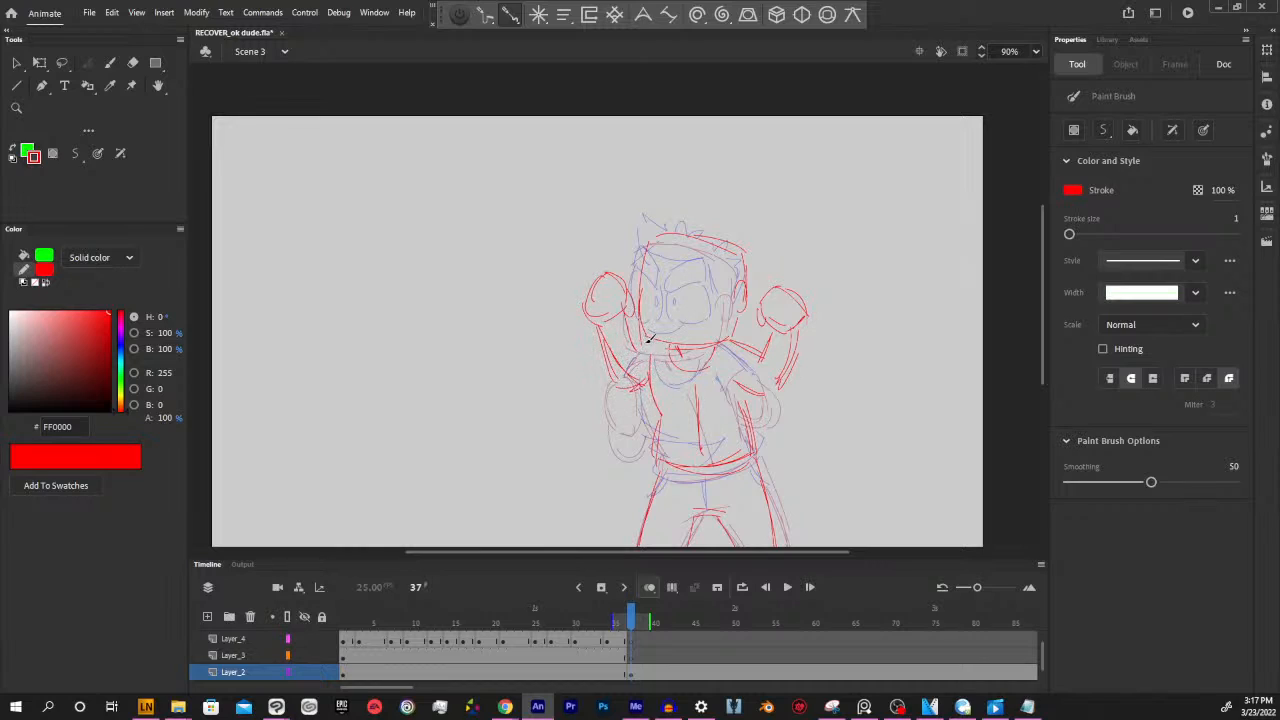
# Lasso and delete the stray red line at the elbow of the raised arm on the character's face side
pyautogui.moveTo(897, 420); pyautogui.dragTo(876, 404)
pyautogui.moveTo(625, 624)
pyautogui.mouseDown()
pyautogui.moveTo(543, 618)
pyautogui.moveTo(634, 612)
pyautogui.mouseUp()
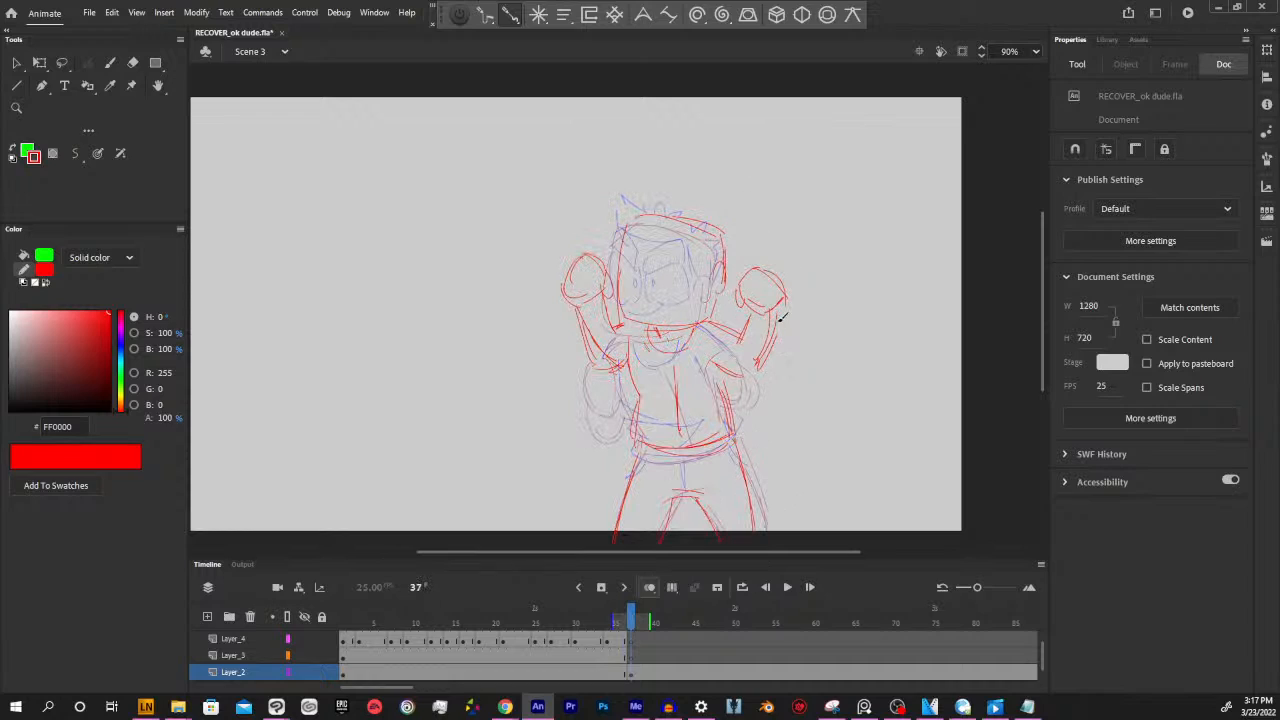
pyautogui.keyDown('ctrl'); pyautogui.doubleClick(604, 357); pyautogui.keyUp('ctrl')
pyautogui.keyDown('ctrl'); pyautogui.click(603, 349); pyautogui.keyUp('ctrl')
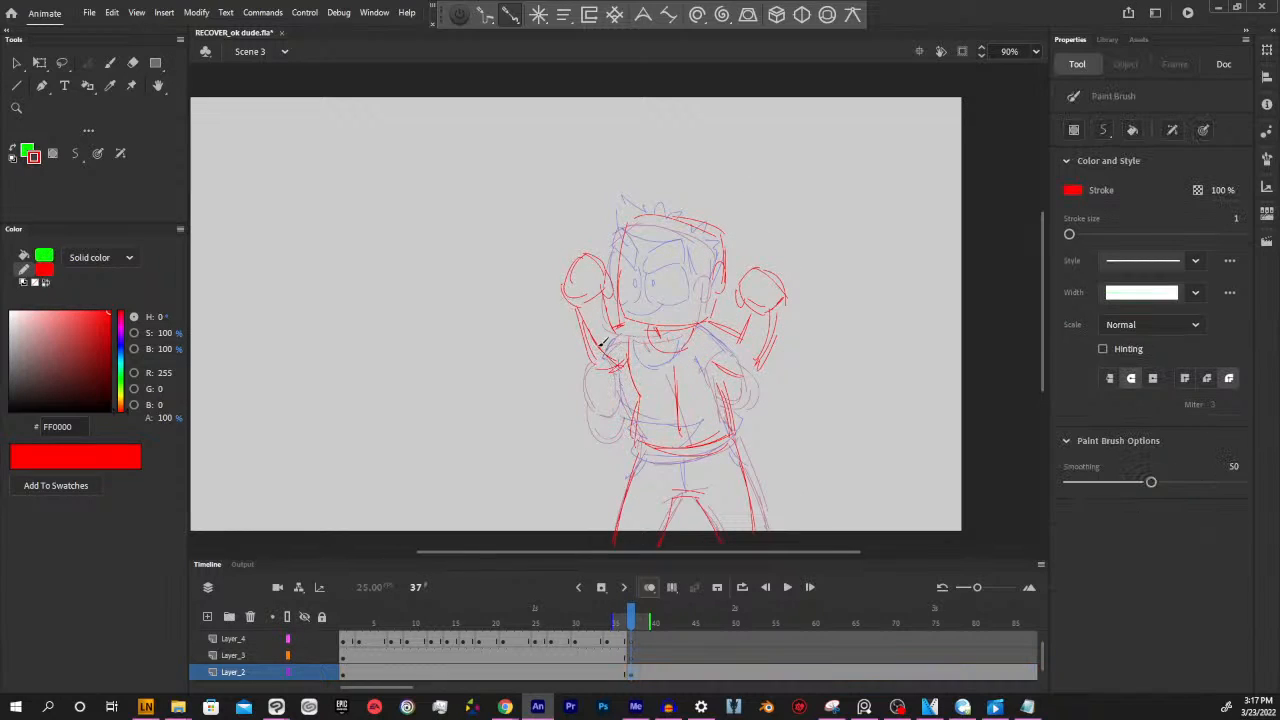
pyautogui.press('l')
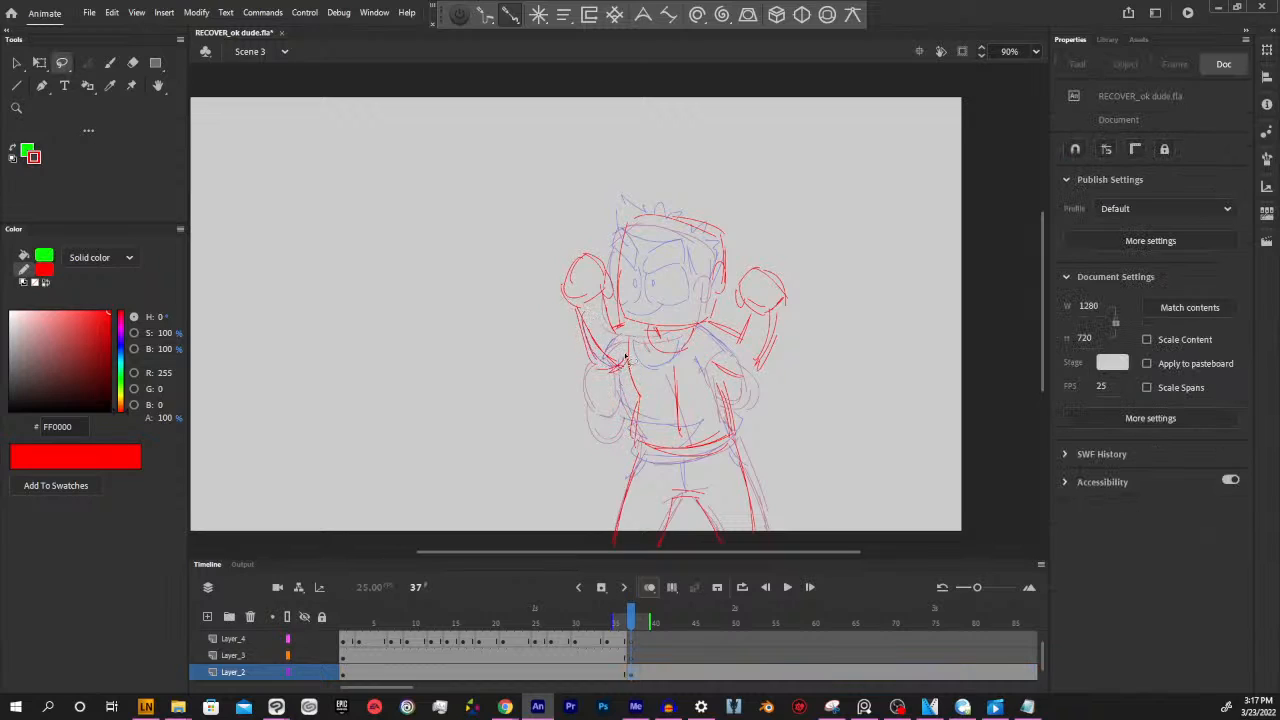
pyautogui.moveTo(625, 357); pyautogui.dragTo(624, 366)
pyautogui.press('Delete')
# Sample the blue outline colour from the face on frame 35 and return to frame 37 of Layer_3
pyautogui.hscroll(2, 792, 392)
pyautogui.moveTo(630, 622); pyautogui.dragTo(630, 622)
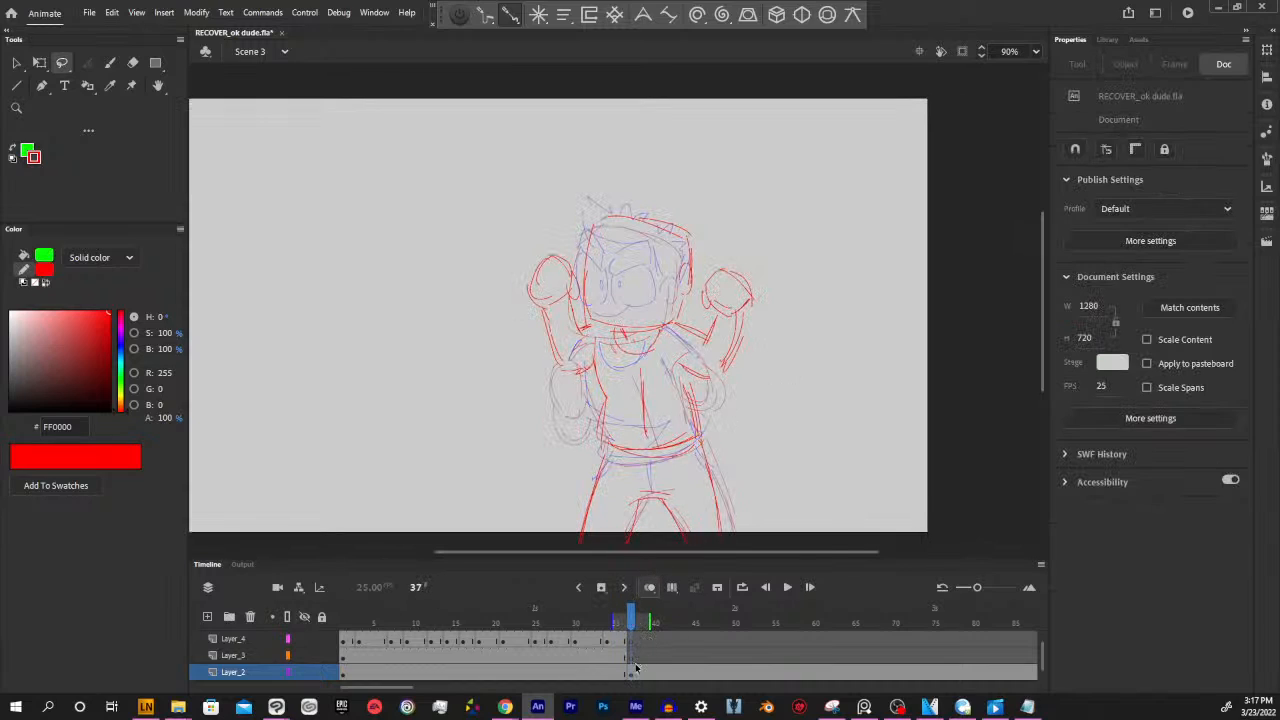
pyautogui.click(620, 660)
pyautogui.click(630, 658)
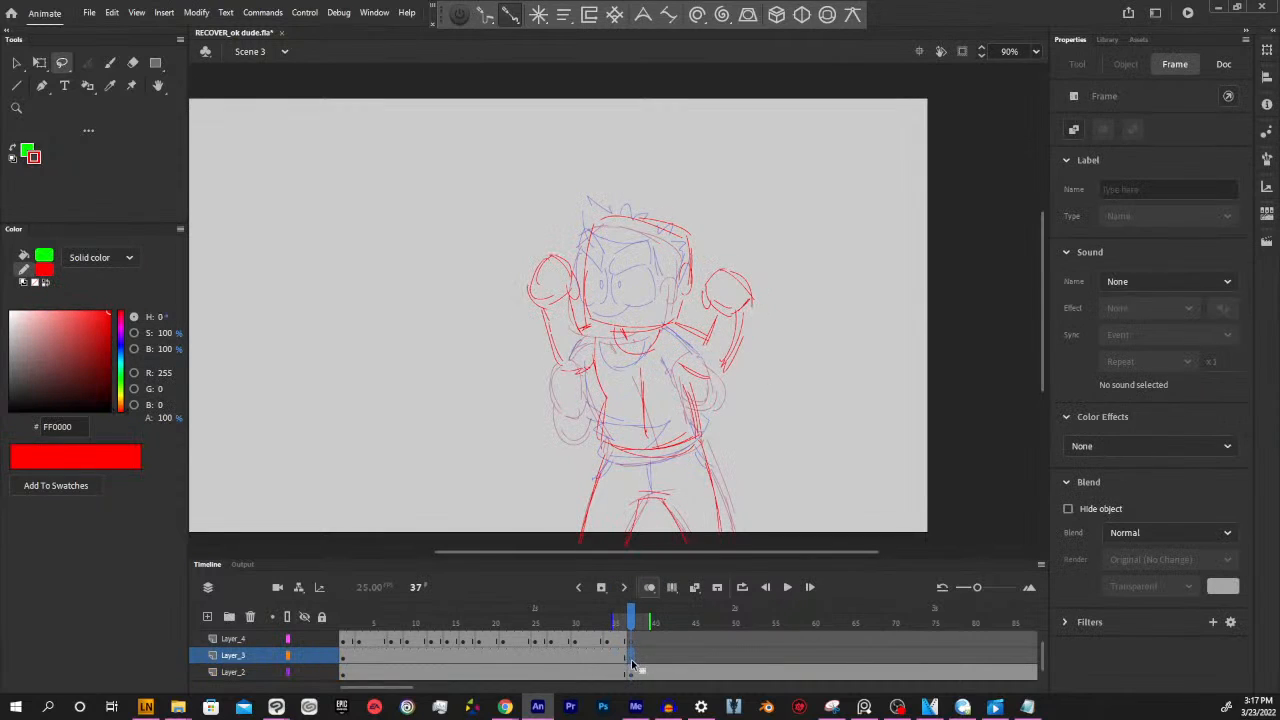
pyautogui.moveTo(631, 616)
pyautogui.mouseDown()
pyautogui.moveTo(616, 618)
pyautogui.moveTo(631, 619)
pyautogui.mouseUp()
pyautogui.click(619, 659)
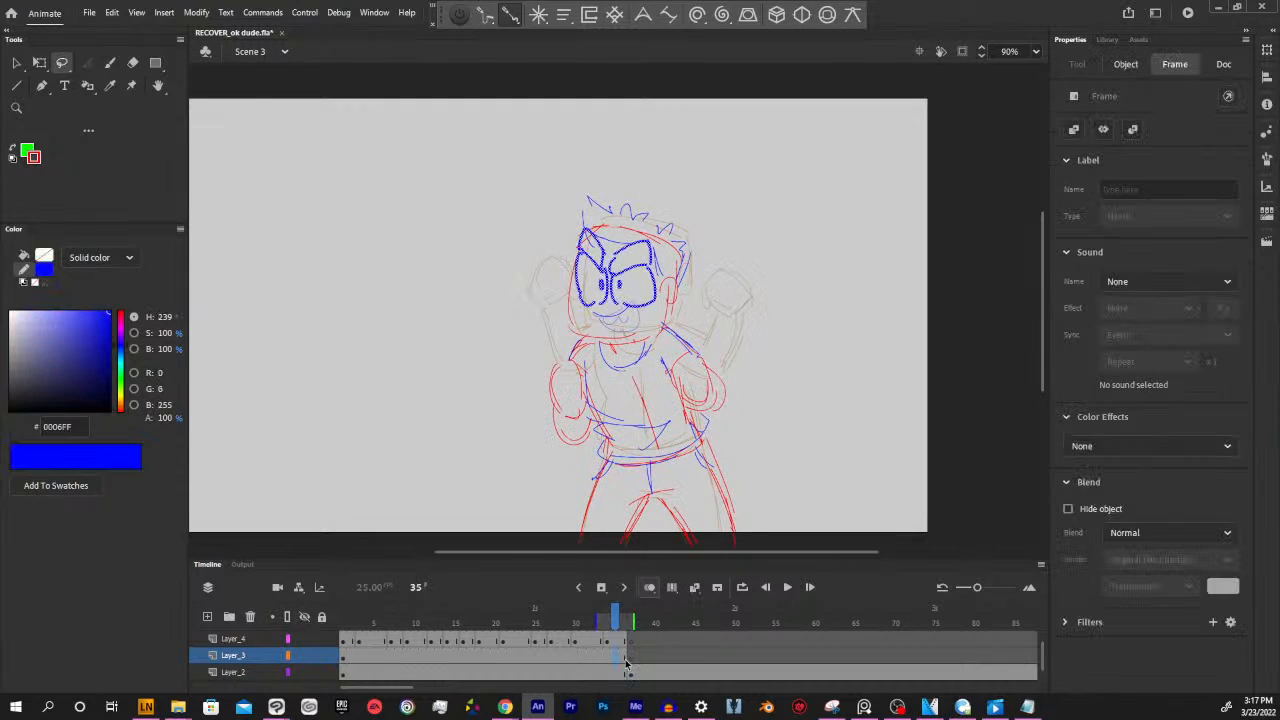
pyautogui.click(762, 448)
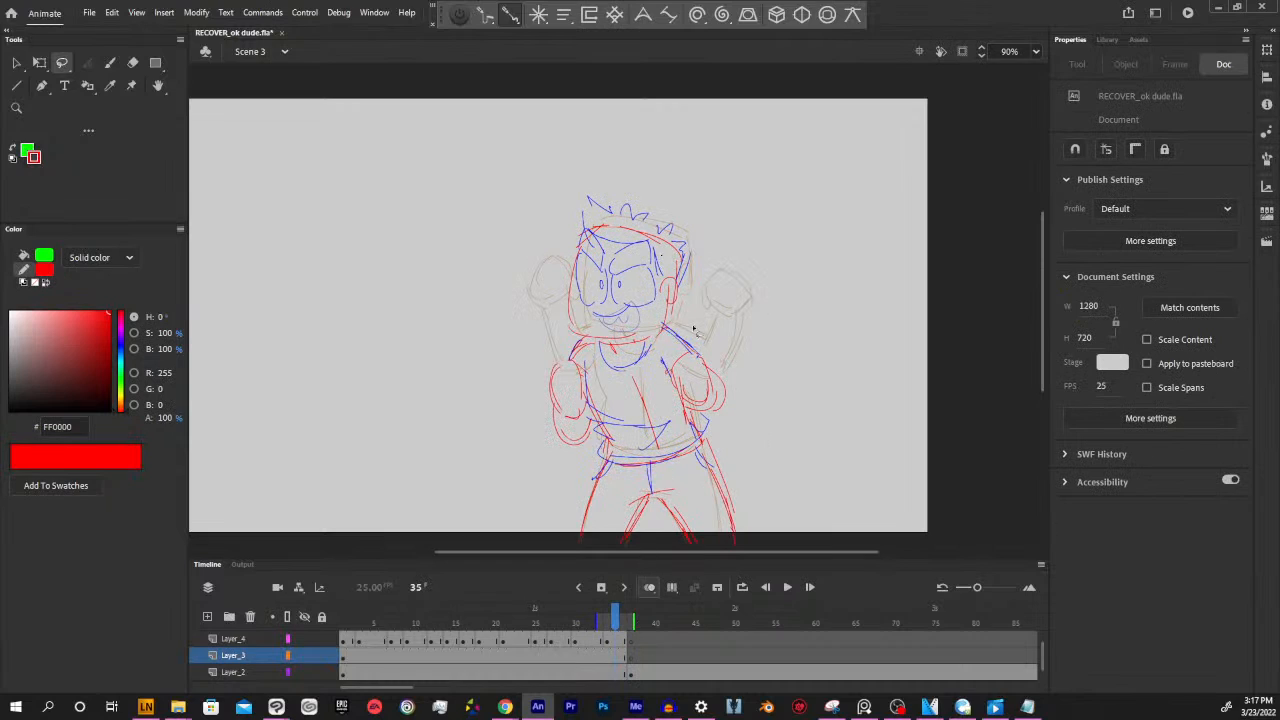
pyautogui.press('i')
pyautogui.click(655, 258)
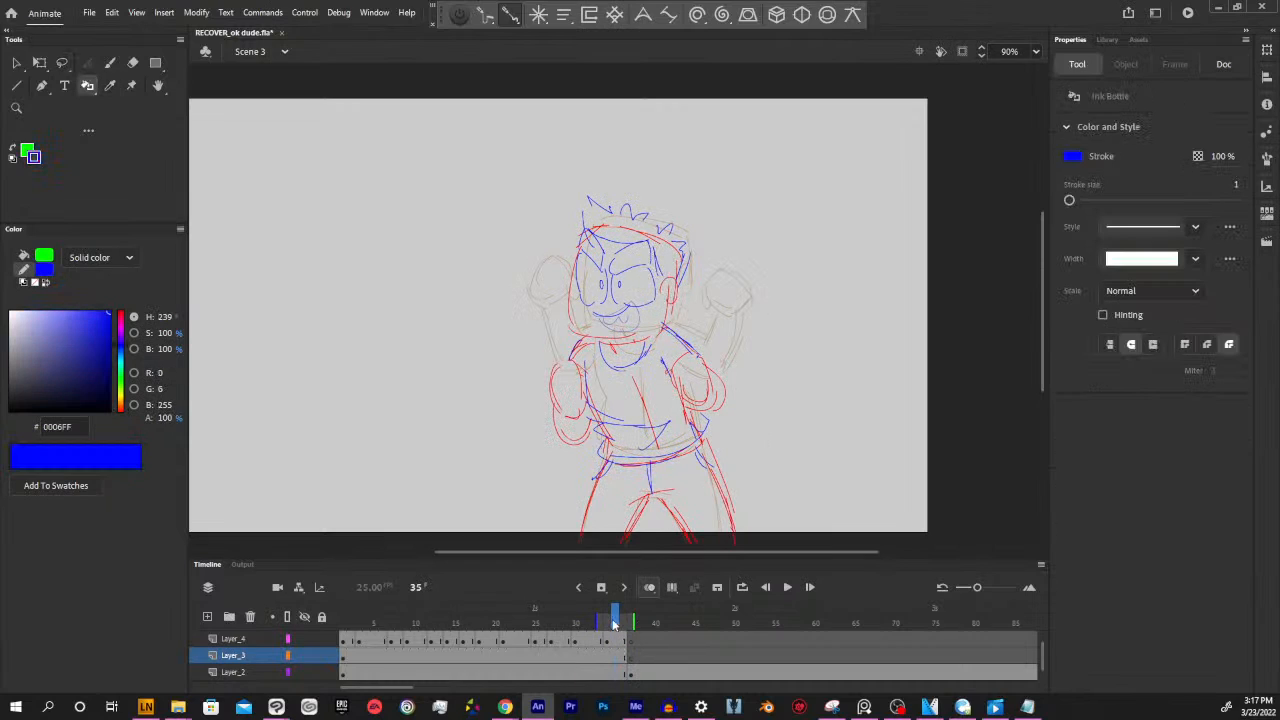
pyautogui.moveTo(616, 622); pyautogui.dragTo(632, 622)
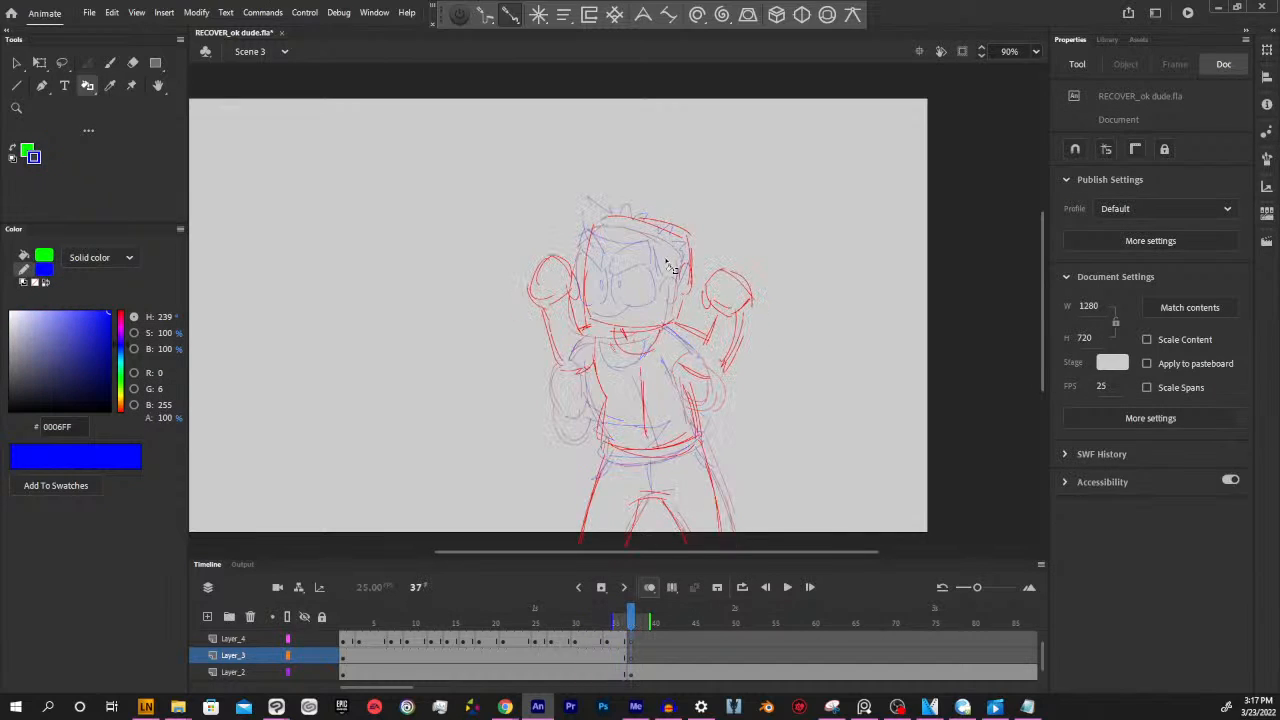
# Draw the angry eyes, pupils and eyebrows in blue with the Paint Brush on frame 37 of Layer_3
pyautogui.press('y')
pyautogui.moveTo(643, 283)
pyautogui.mouseDown()
pyautogui.moveTo(645, 300)
pyautogui.moveTo(682, 300)
pyautogui.moveTo(704, 271)
pyautogui.mouseUp()
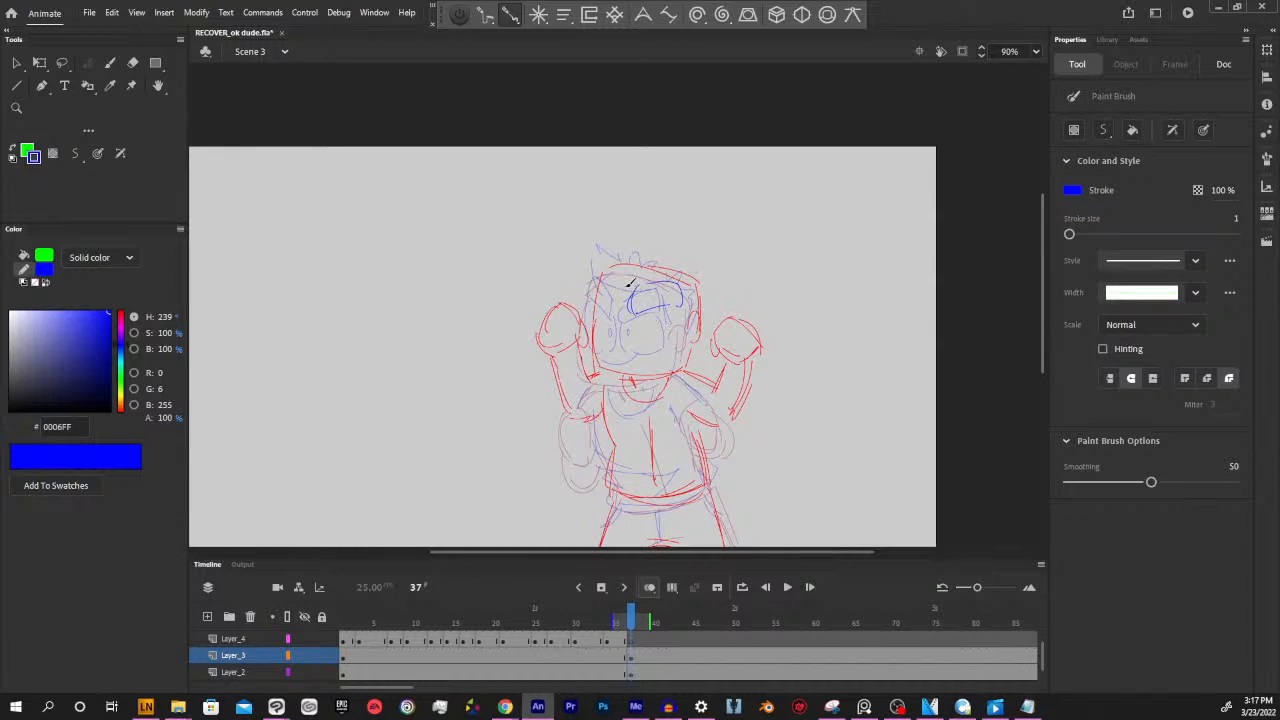
pyautogui.moveTo(627, 282)
pyautogui.mouseDown()
pyautogui.moveTo(618, 292)
pyautogui.moveTo(603, 277)
pyautogui.mouseUp()
pyautogui.moveTo(633, 314)
pyautogui.mouseDown()
pyautogui.moveTo(644, 340)
pyautogui.moveTo(675, 335)
pyautogui.mouseUp()
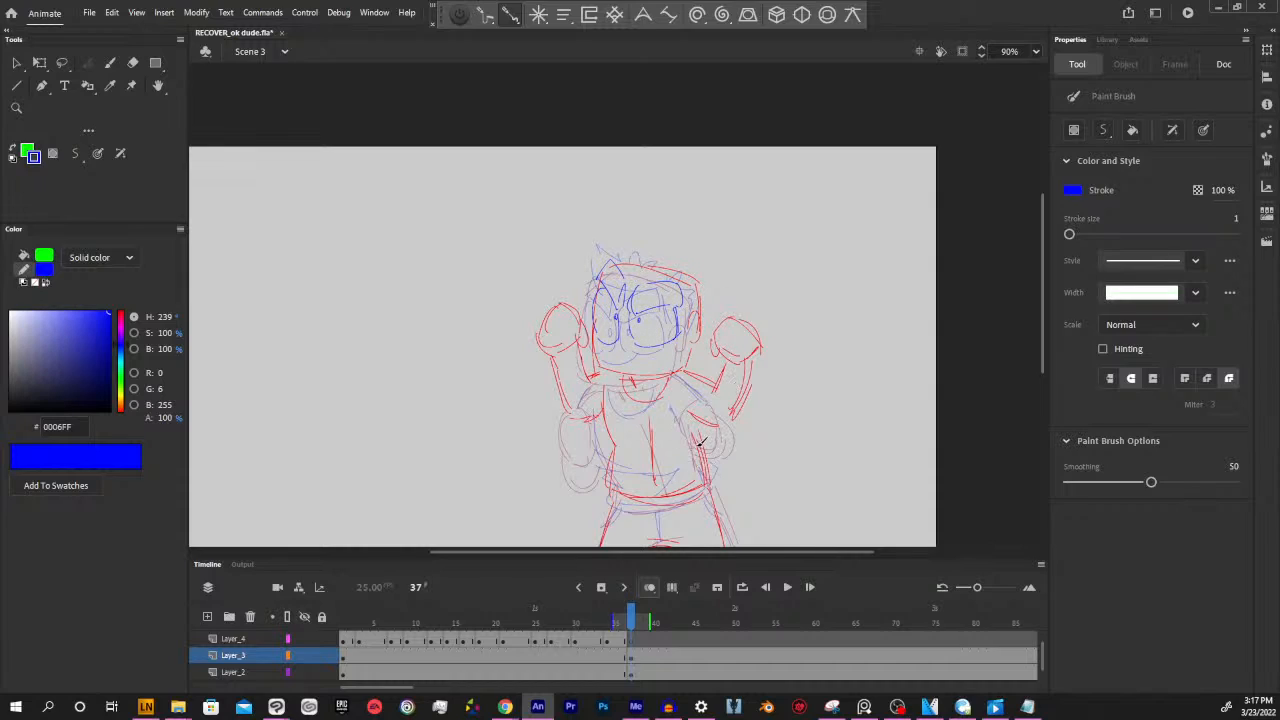
# Draw an open grinning mouth in blue on frame 37 of Layer_4 and turn off onion skinning
pyautogui.click(624, 640)
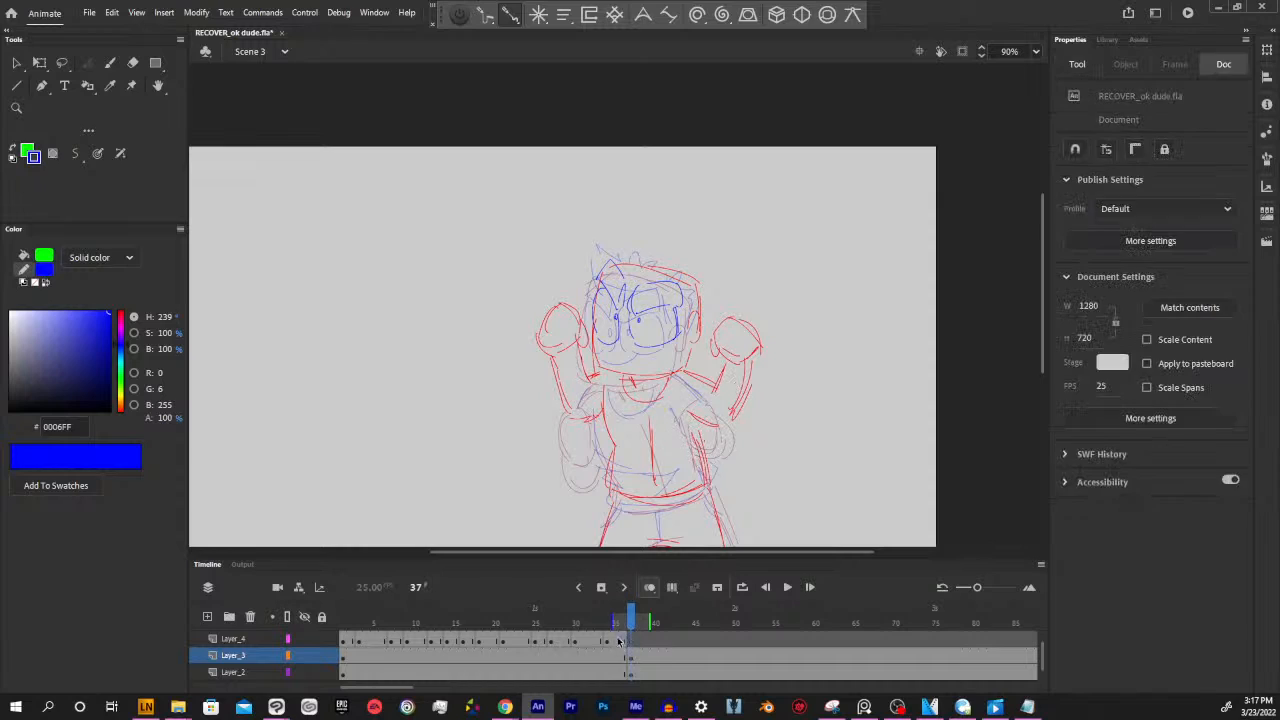
pyautogui.click(631, 641)
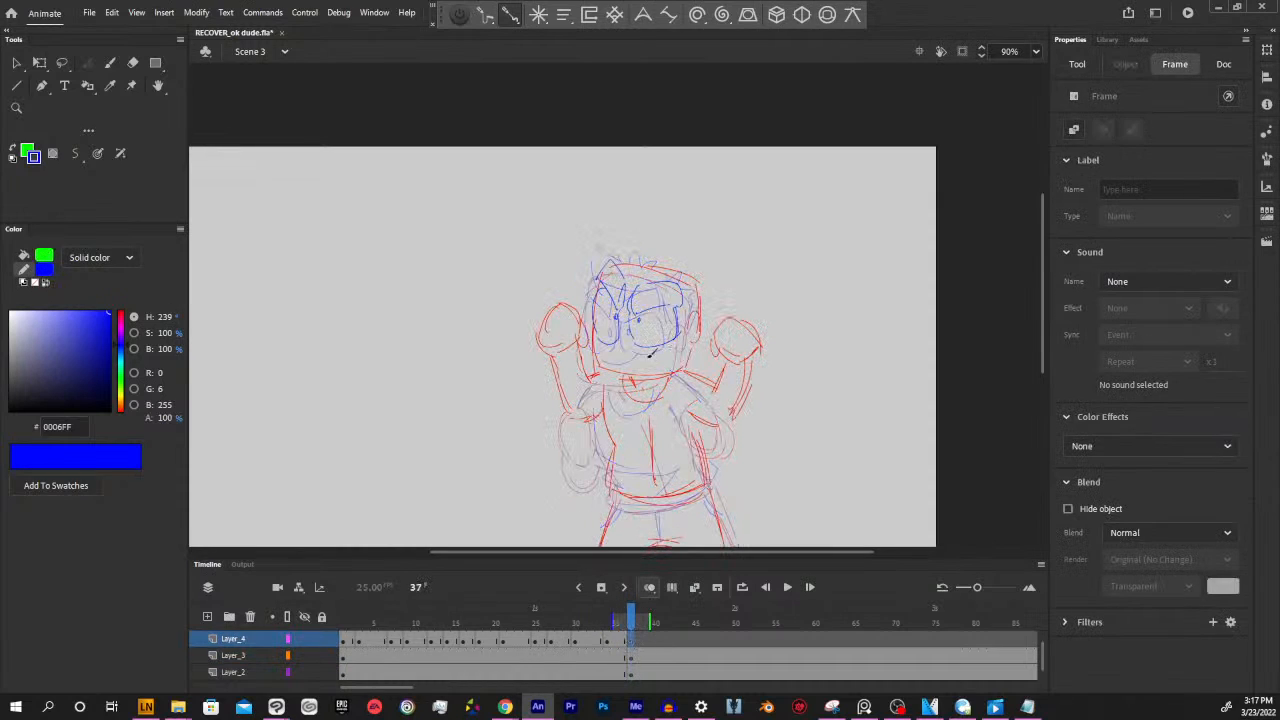
pyautogui.moveTo(607, 349)
pyautogui.mouseDown()
pyautogui.moveTo(650, 349)
pyautogui.moveTo(651, 376)
pyautogui.moveTo(628, 376)
pyautogui.moveTo(652, 375)
pyautogui.moveTo(646, 351)
pyautogui.mouseUp()
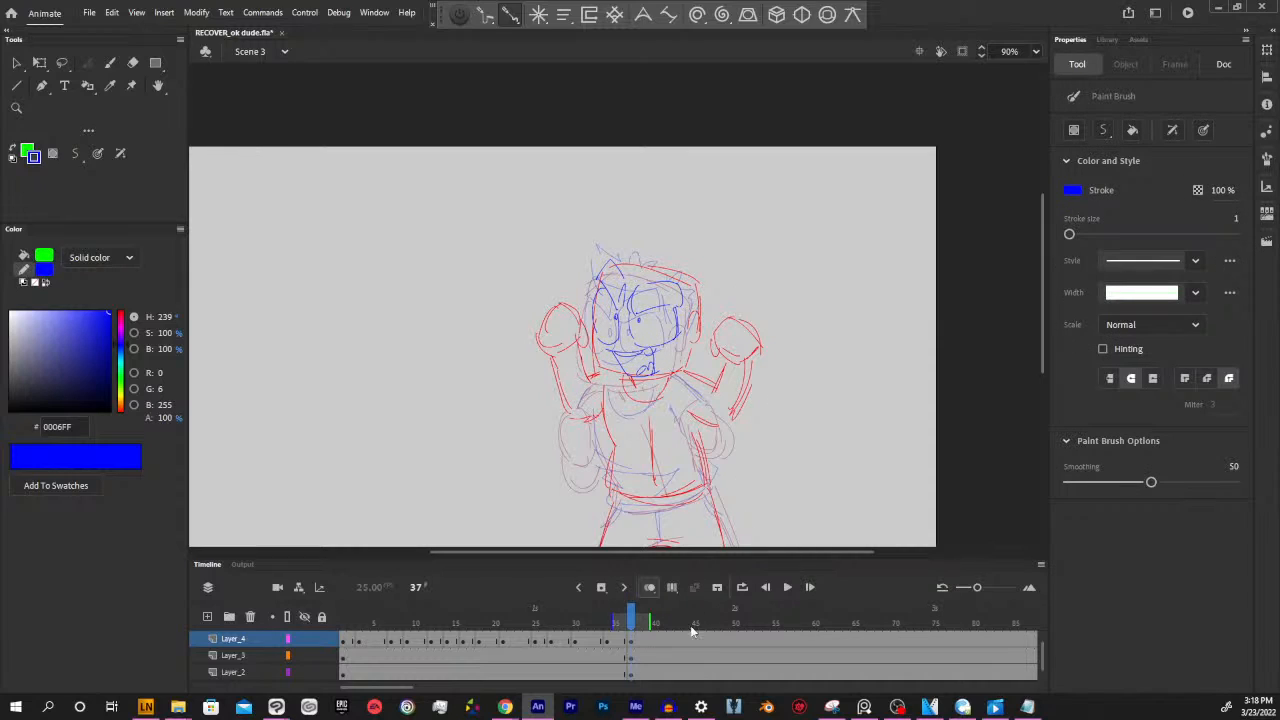
pyautogui.click(650, 587)
pyautogui.scroll(-2, 790, 451)
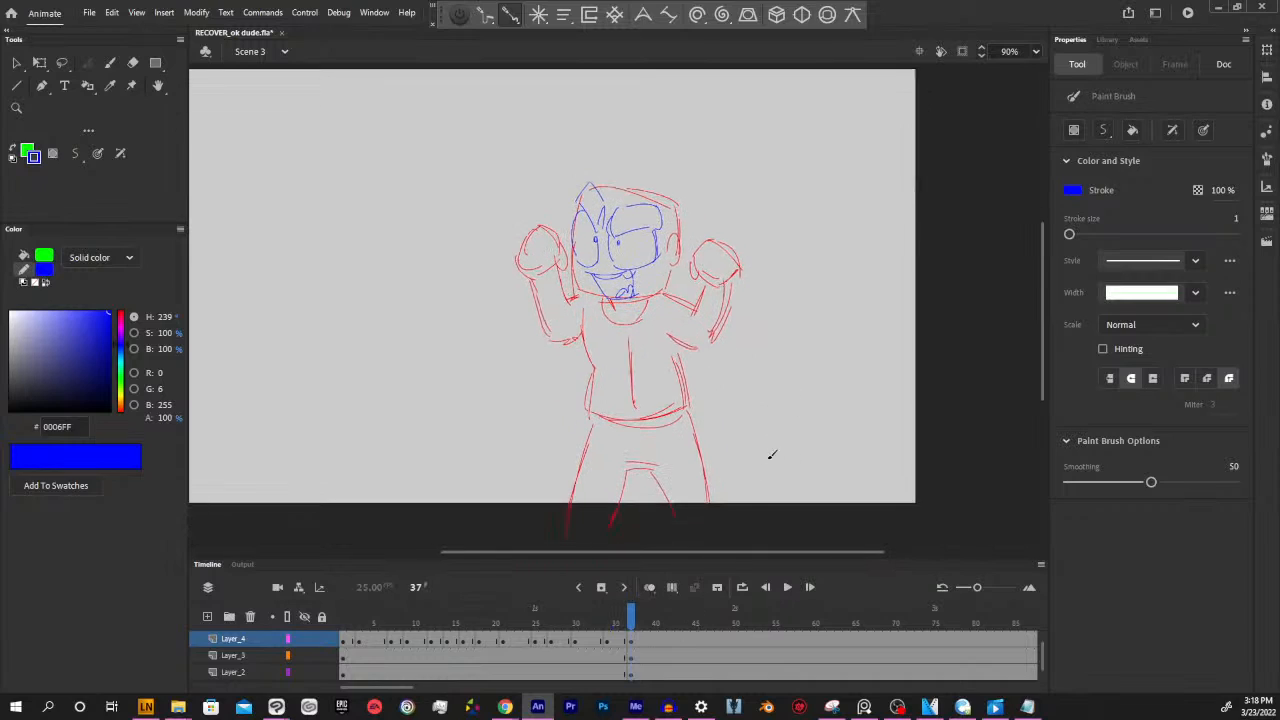
# Compare the old pose on frame 35 with the new raised-fists pose on frame 37 across the three layers
pyautogui.moveTo(630, 622)
pyautogui.mouseDown()
pyautogui.moveTo(568, 612)
pyautogui.moveTo(660, 609)
pyautogui.mouseUp()
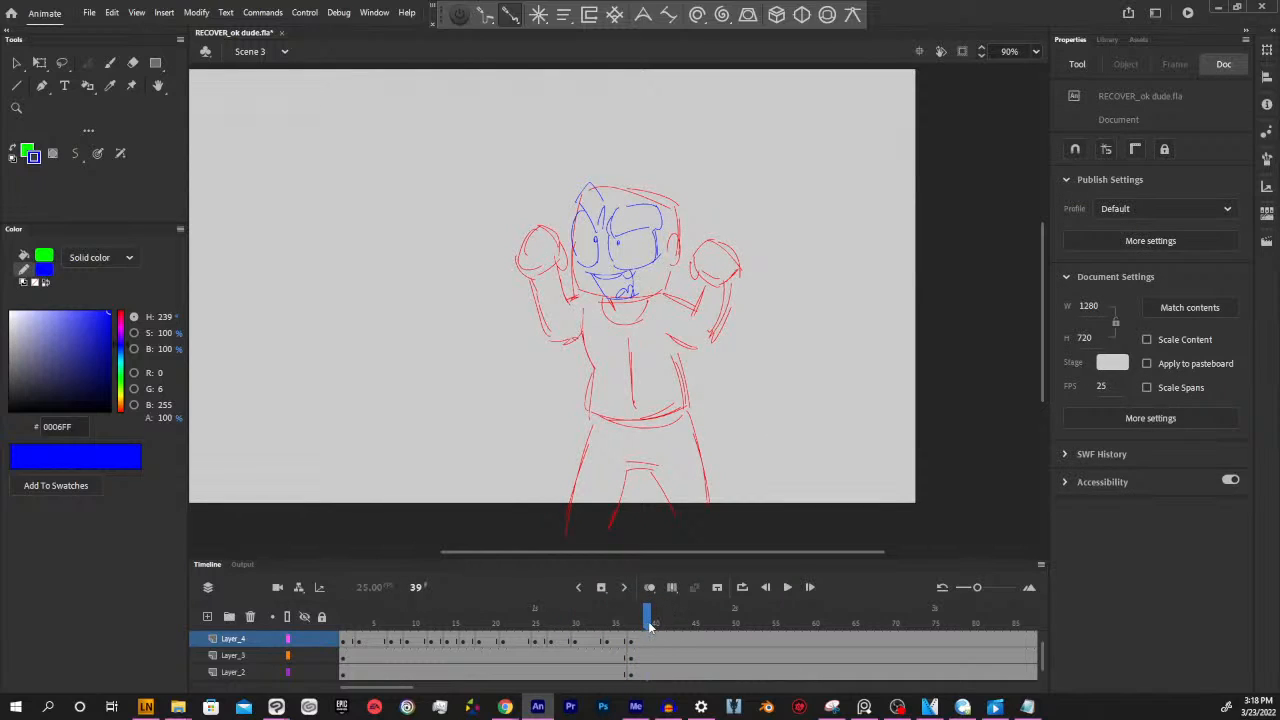
pyautogui.moveTo(648, 623)
pyautogui.mouseDown()
pyautogui.moveTo(618, 618)
pyautogui.moveTo(631, 620)
pyautogui.mouseUp()
pyautogui.click(631, 643)
pyautogui.click(618, 643)
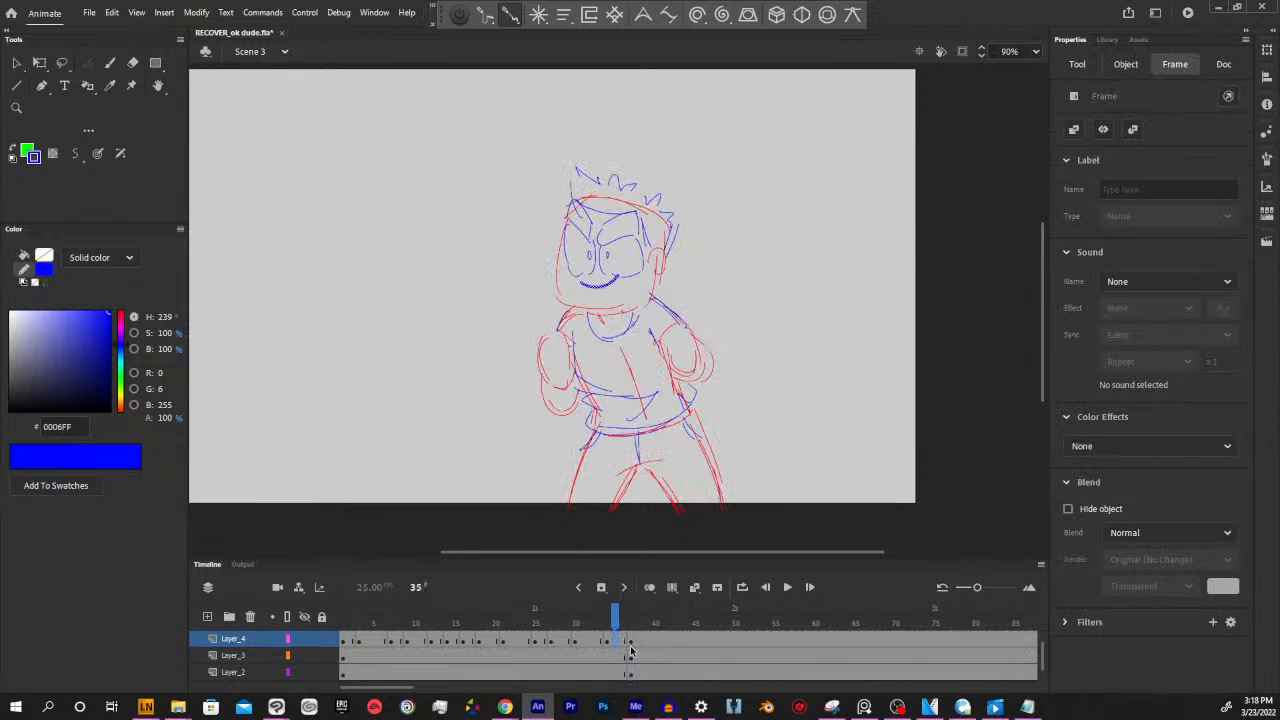
pyautogui.click(631, 646)
pyautogui.click(619, 659)
pyautogui.click(629, 659)
pyautogui.click(619, 659)
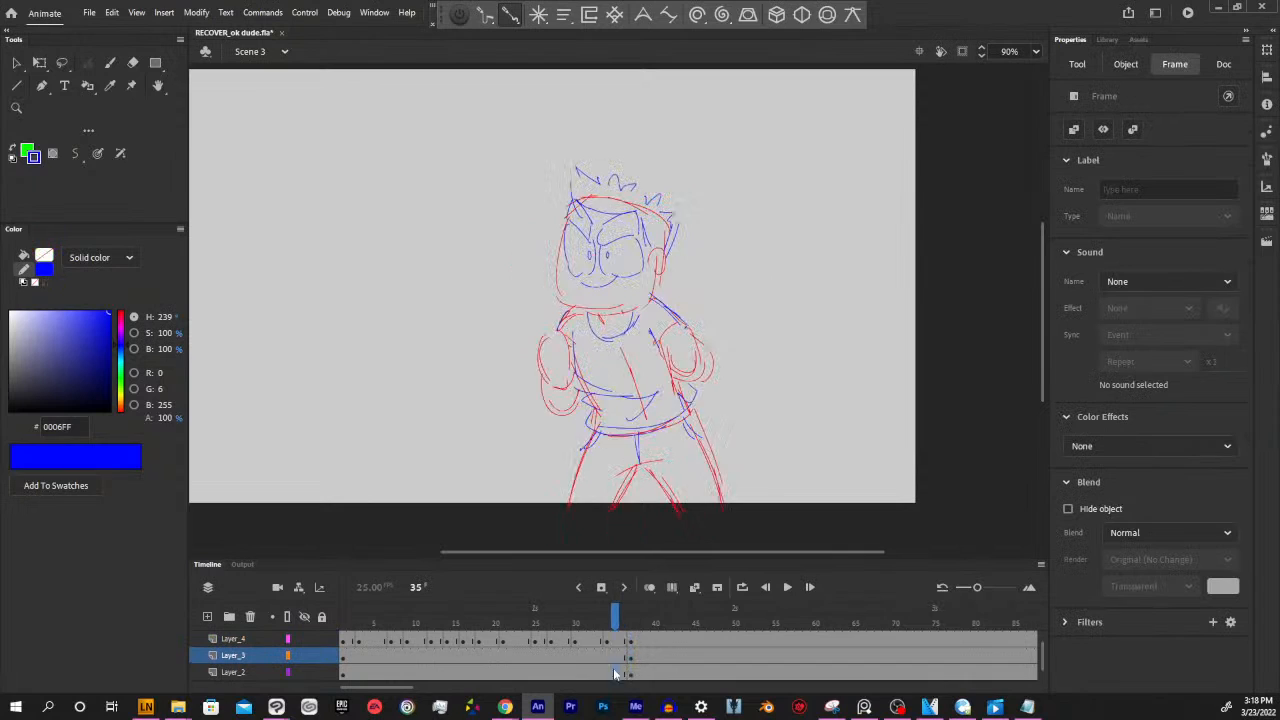
pyautogui.click(619, 672)
pyautogui.click(629, 672)
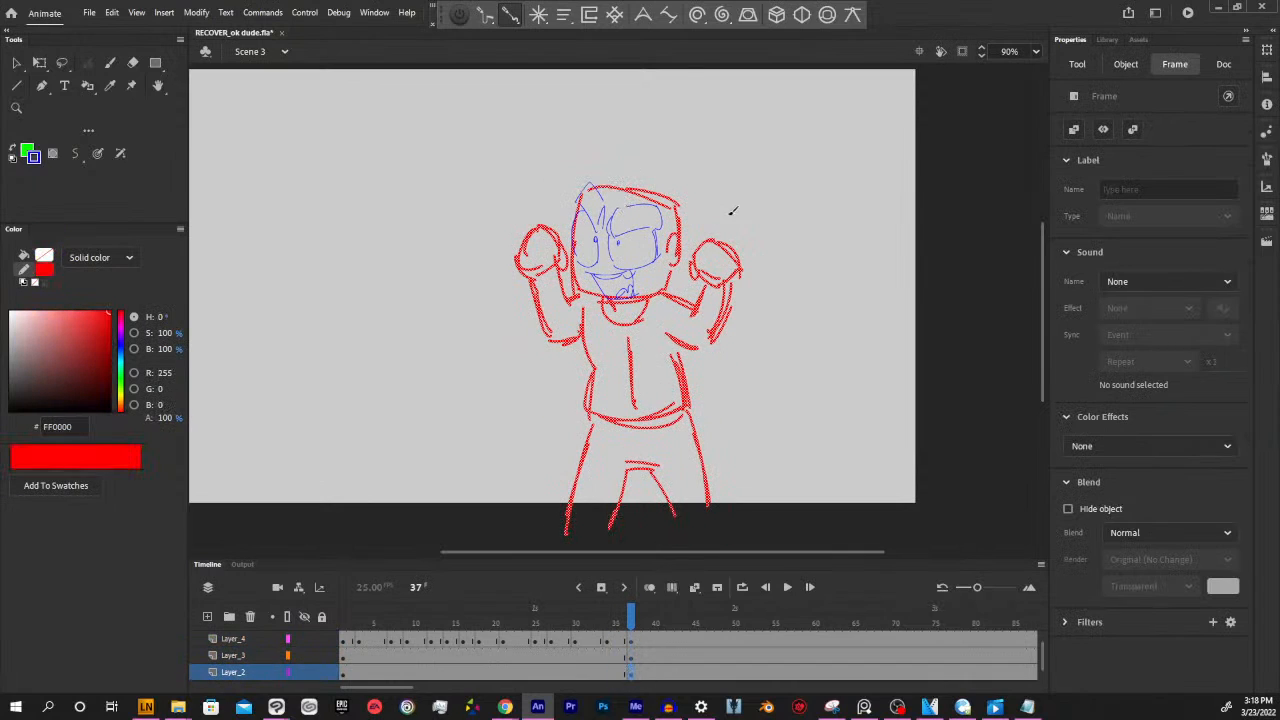
# Draw the blue hairline and sideburn on frame 37 of Layer_2, flipping to the previous keyframe for reference
pyautogui.press('Escape')
pyautogui.hotkey('alt', ',')
pyautogui.hotkey('alt', '.')
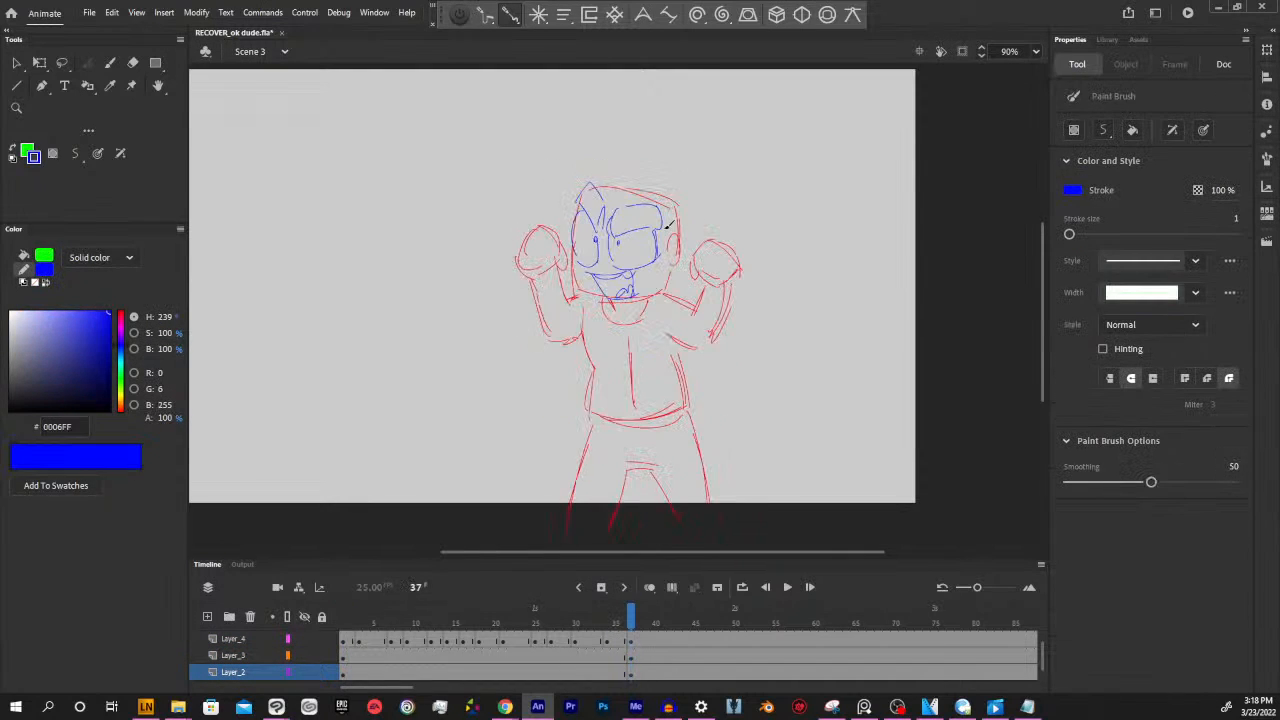
pyautogui.moveTo(597, 185)
pyautogui.mouseDown()
pyautogui.moveTo(664, 206)
pyautogui.moveTo(676, 240)
pyautogui.mouseUp()
pyautogui.hotkey('alt', ',')
pyautogui.hotkey('alt', '.')
pyautogui.hotkey('alt', ',')
pyautogui.hotkey('alt', '.')
pyautogui.hotkey('alt', ',')
pyautogui.hotkey('alt', '.')
pyautogui.hotkey('alt', ',')
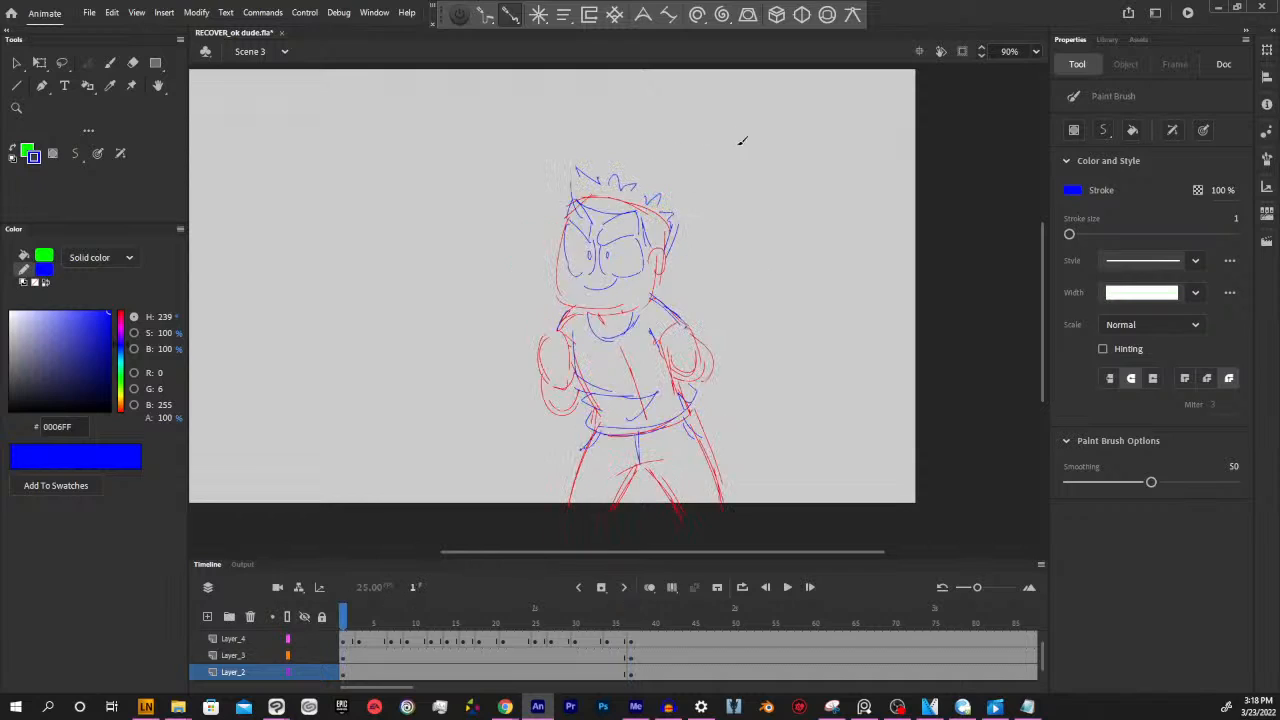
pyautogui.hotkey('alt', '.')
pyautogui.hotkey('alt', ',')
pyautogui.hotkey('alt', '.')
# Draw the front tuft and the spiky hair down to the back of the head in blue on frame 37
pyautogui.moveTo(636, 165); pyautogui.dragTo(662, 172)
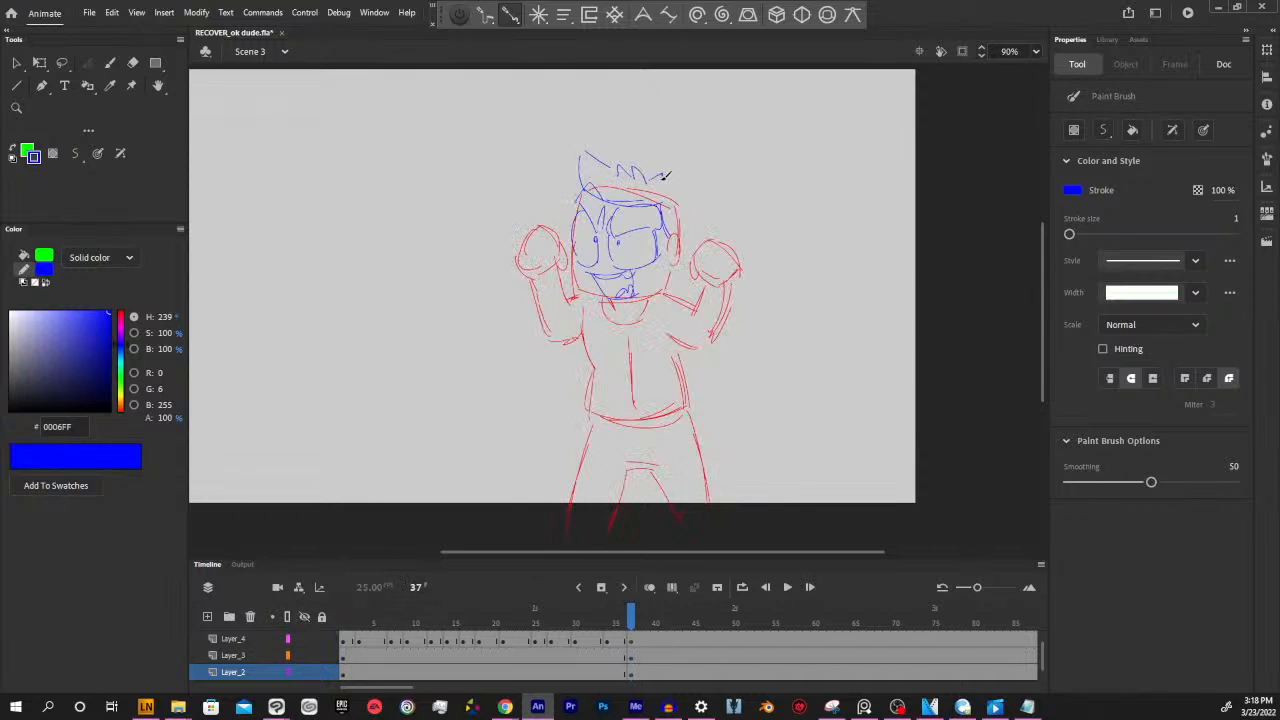
pyautogui.hotkey('alt', ',')
pyautogui.hotkey('alt', '.')
pyautogui.hotkey('alt', ',')
pyautogui.hotkey('alt', '.')
pyautogui.hotkey('alt', ',')
pyautogui.hotkey('alt', '.')
pyautogui.hotkey('alt', ',')
pyautogui.hotkey('alt', '.')
pyautogui.moveTo(687, 203); pyautogui.dragTo(680, 232)
pyautogui.hotkey('alt', ',')
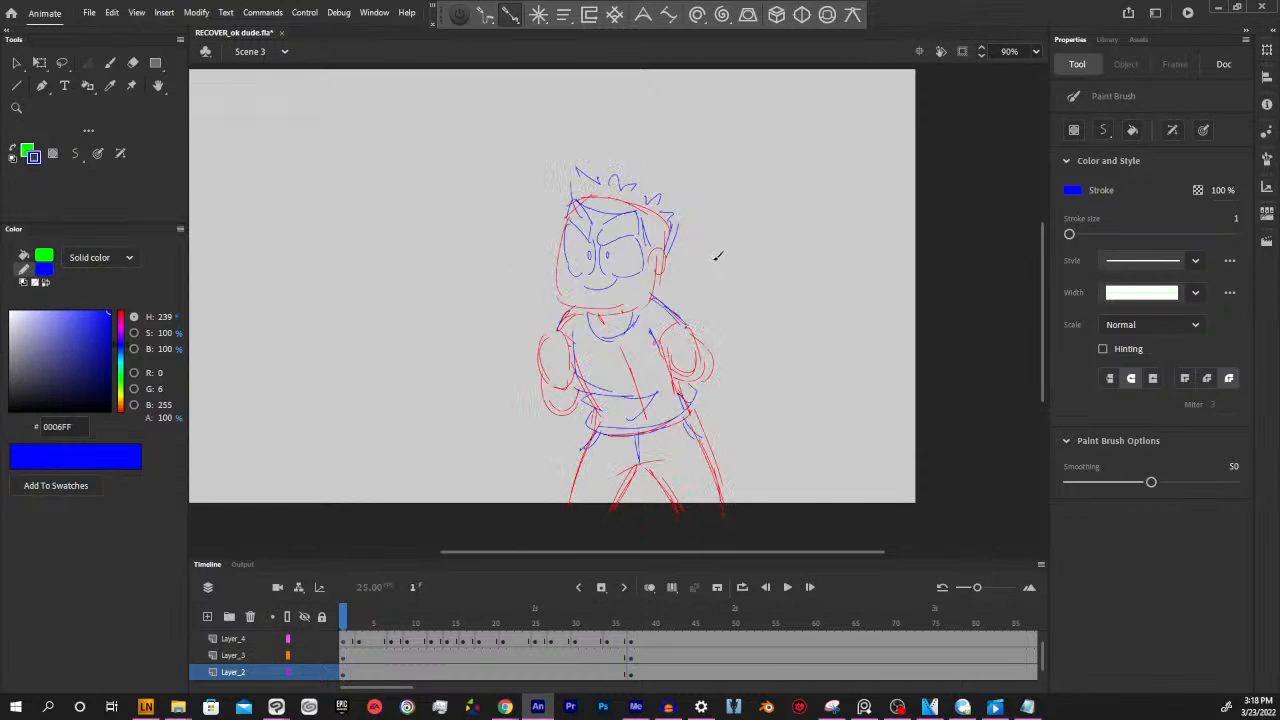
pyautogui.hotkey('alt', '.')
# Draw the shirt's collar, both sleeve ends, folds and flared hem in blue on frame 37 of Layer_2
pyautogui.moveTo(600, 296)
pyautogui.mouseDown()
pyautogui.moveTo(612, 332)
pyautogui.moveTo(641, 322)
pyautogui.mouseUp()
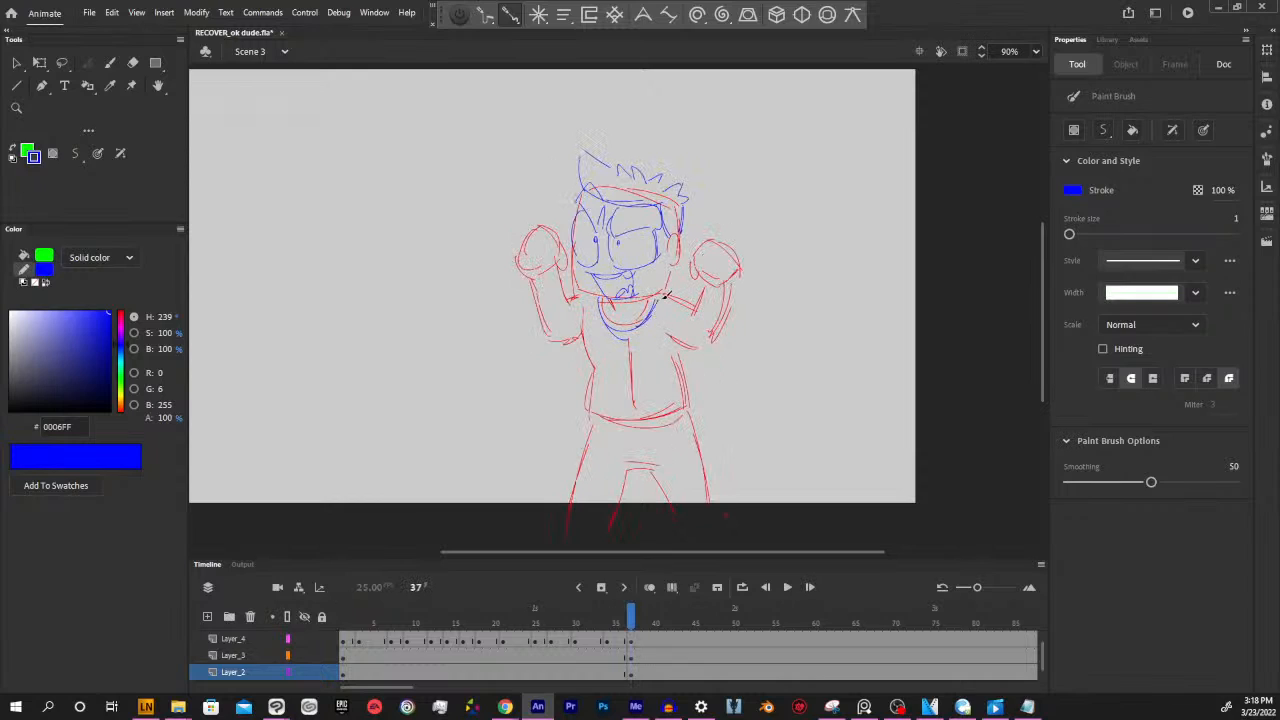
pyautogui.moveTo(570, 304); pyautogui.dragTo(578, 341)
pyautogui.moveTo(681, 300); pyautogui.dragTo(693, 344)
pyautogui.moveTo(595, 358)
pyautogui.mouseDown()
pyautogui.moveTo(655, 380)
pyautogui.moveTo(630, 400)
pyautogui.moveTo(656, 420)
pyautogui.moveTo(703, 392)
pyautogui.mouseUp()
pyautogui.hotkey('alt', ',')
pyautogui.hotkey('alt', '.')
pyautogui.hotkey('alt', ',')
pyautogui.hotkey('alt', '.')
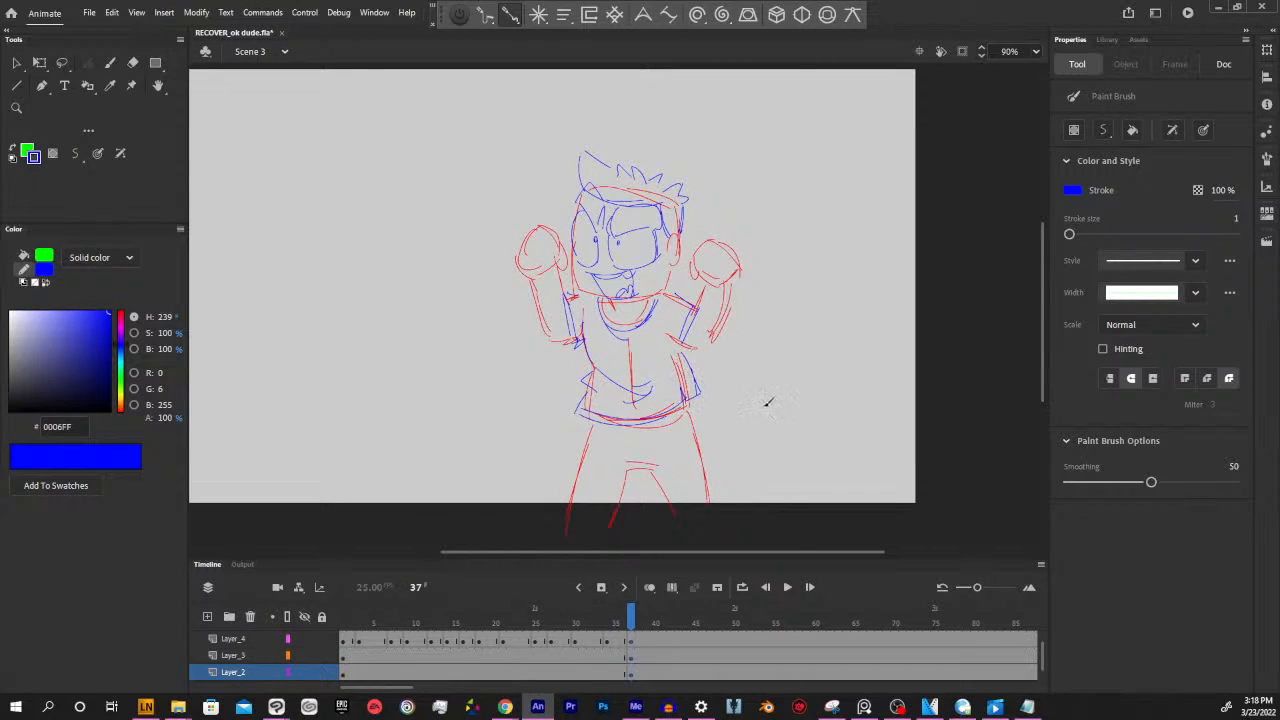
# Draw the trouser fly and pocket lines in blue on frame 37, checking them against the previous pose
pyautogui.hotkey('alt', ',')
pyautogui.hotkey('alt', '.')
pyautogui.hotkey('alt', ',')
pyautogui.hotkey('alt', '.')
pyautogui.moveTo(633, 428); pyautogui.dragTo(634, 462)
pyautogui.hotkey('alt', ',')
pyautogui.hotkey('alt', '.')
pyautogui.hotkey('alt', ',')
pyautogui.hotkey('alt', '.')
pyautogui.hotkey('alt', ',')
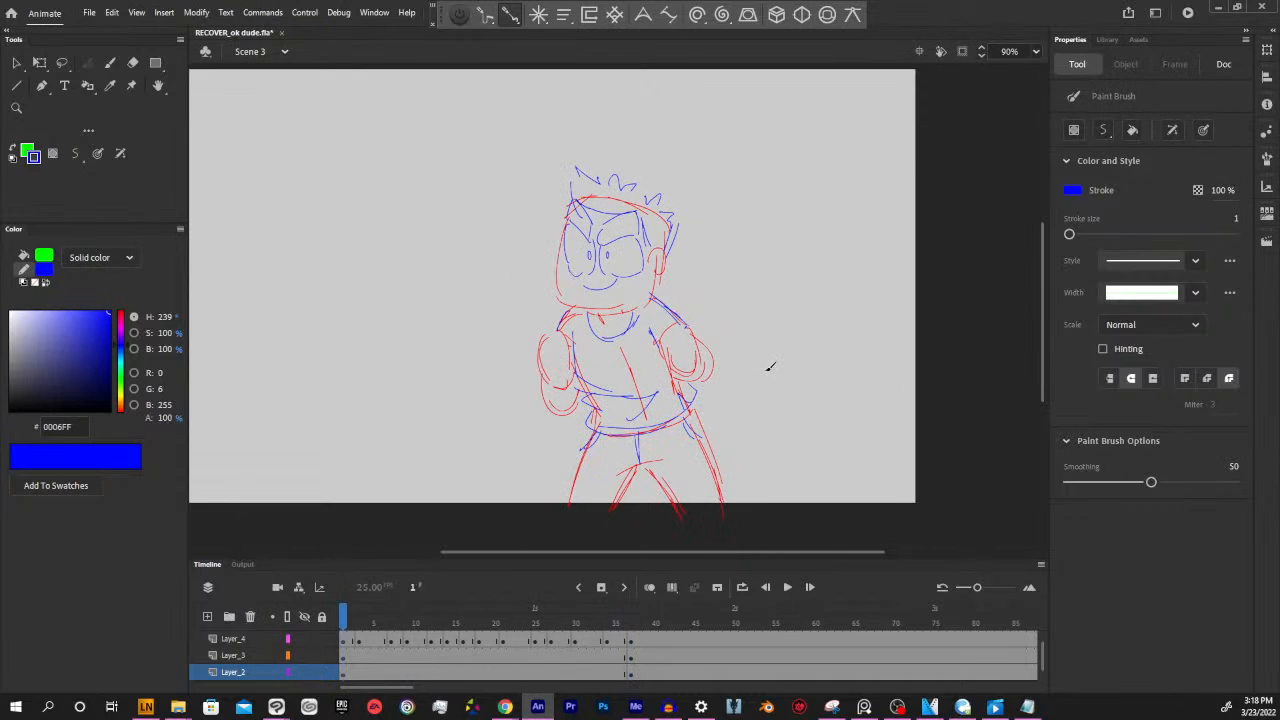
pyautogui.hotkey('alt', '.')
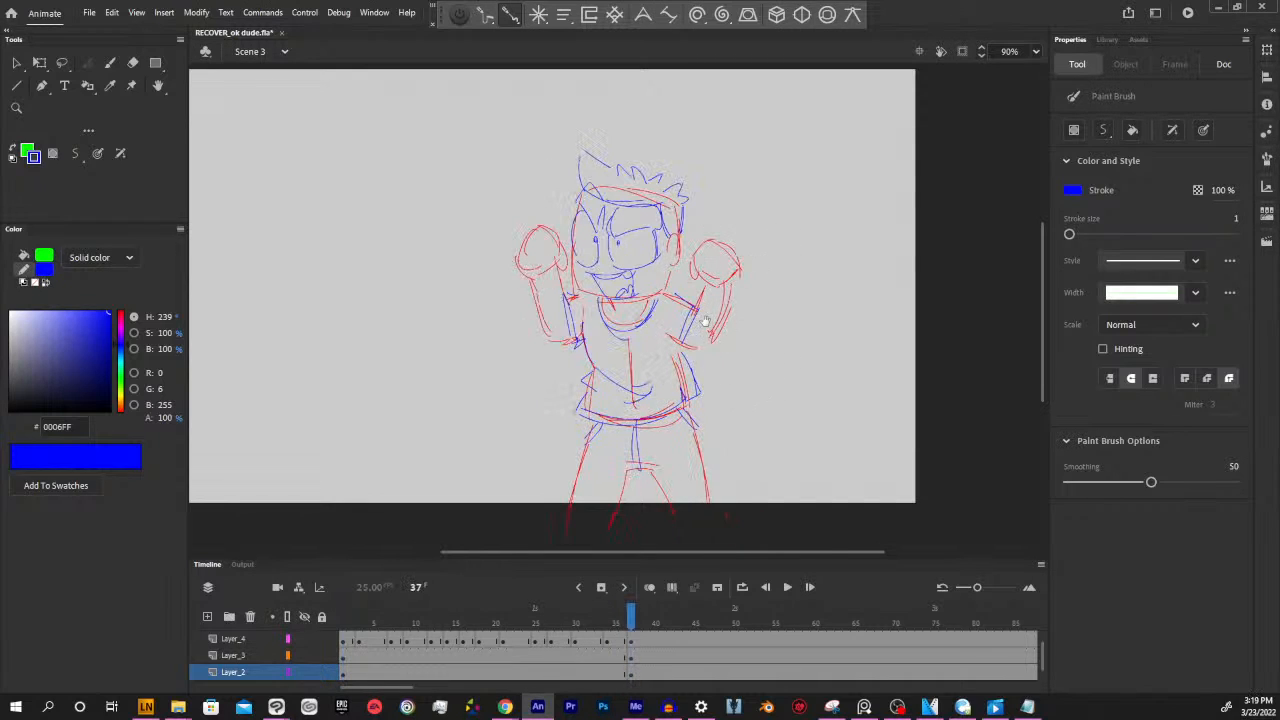
# Insert a blank keyframe at frame 56 of Layer_4
pyautogui.moveTo(705, 328)
pyautogui.mouseDown()
pyautogui.moveTo(718, 372)
pyautogui.moveTo(710, 319)
pyautogui.mouseUp()
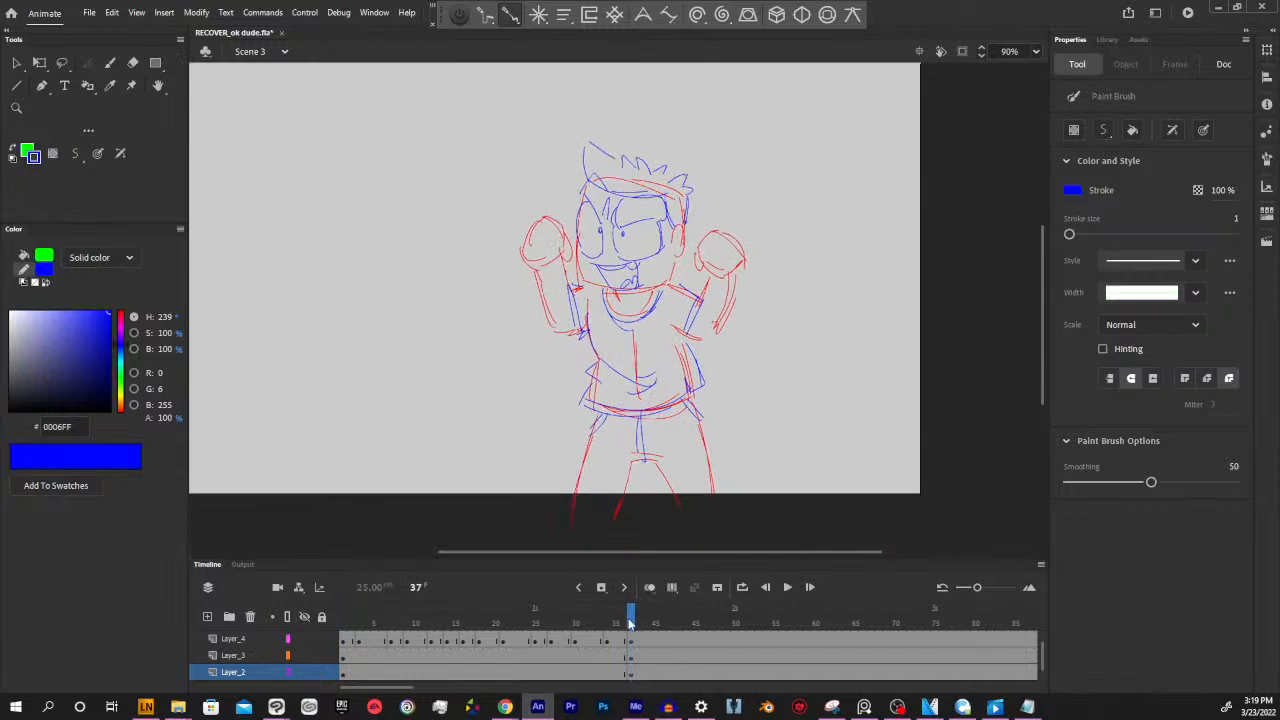
pyautogui.moveTo(630, 624); pyautogui.dragTo(638, 615)
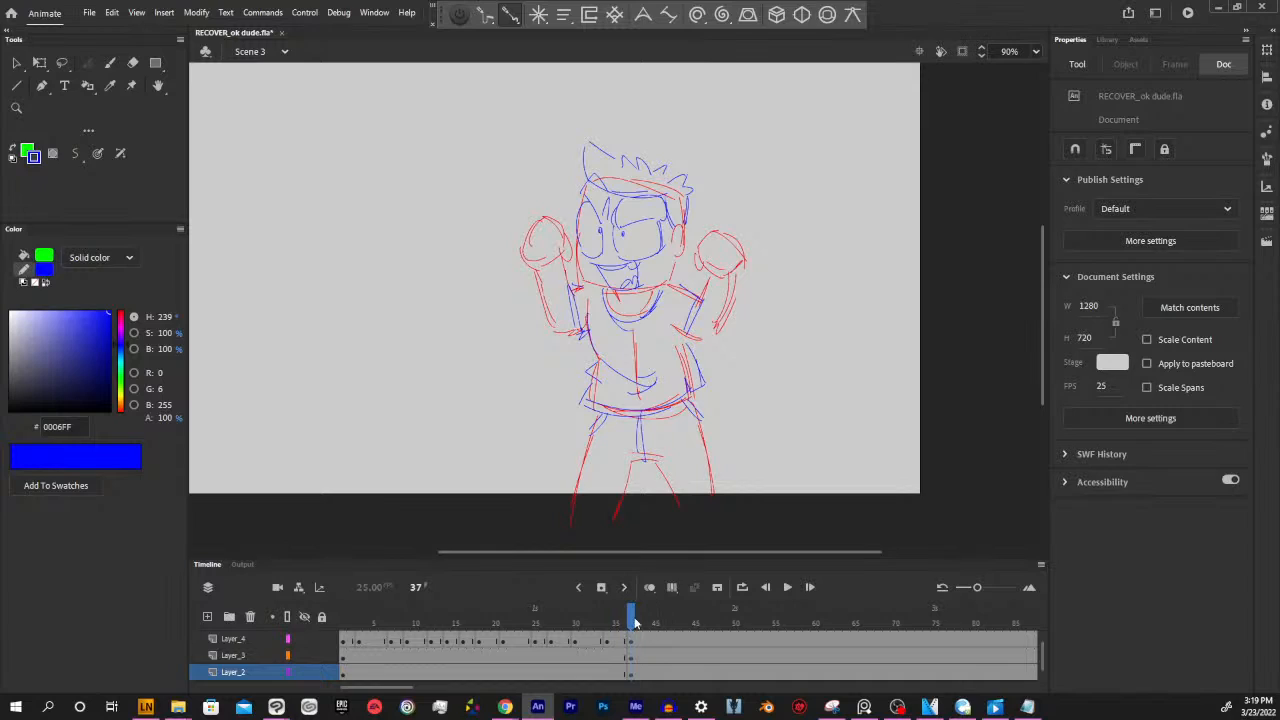
pyautogui.moveTo(634, 622); pyautogui.dragTo(786, 617)
pyautogui.click(784, 641)
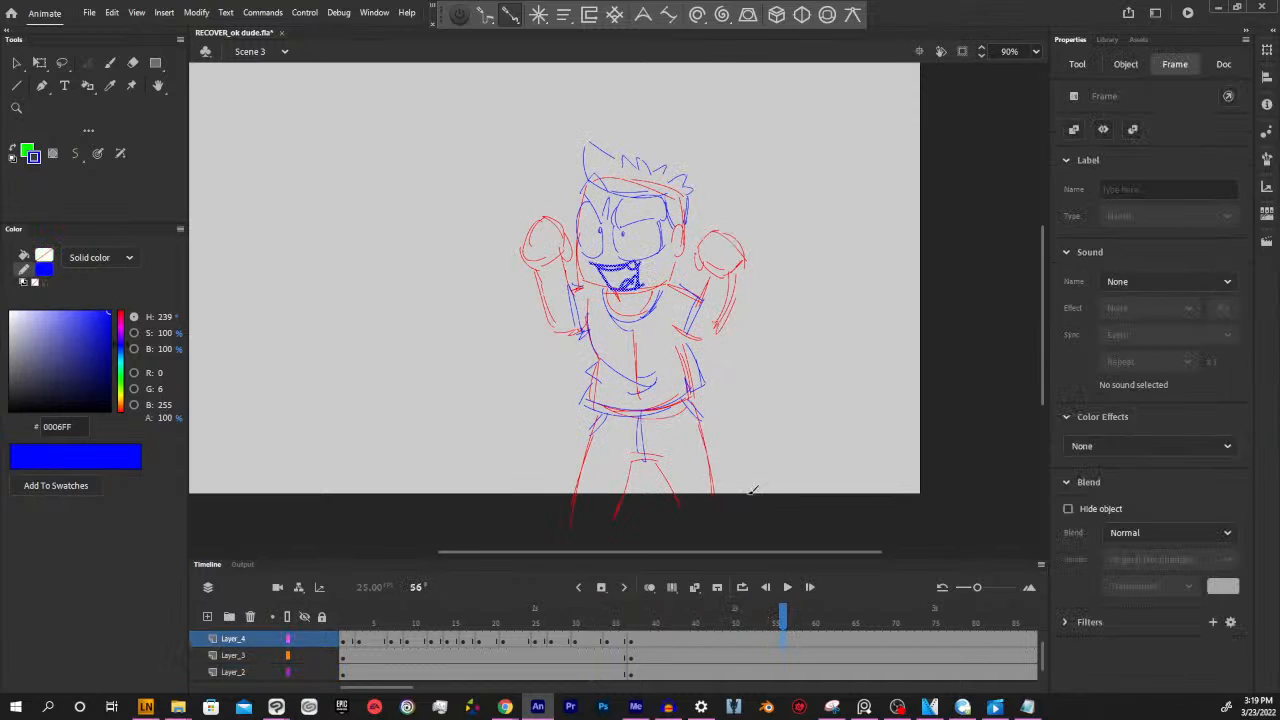
pyautogui.press('F7')
pyautogui.moveTo(747, 272); pyautogui.dragTo(824, 320)
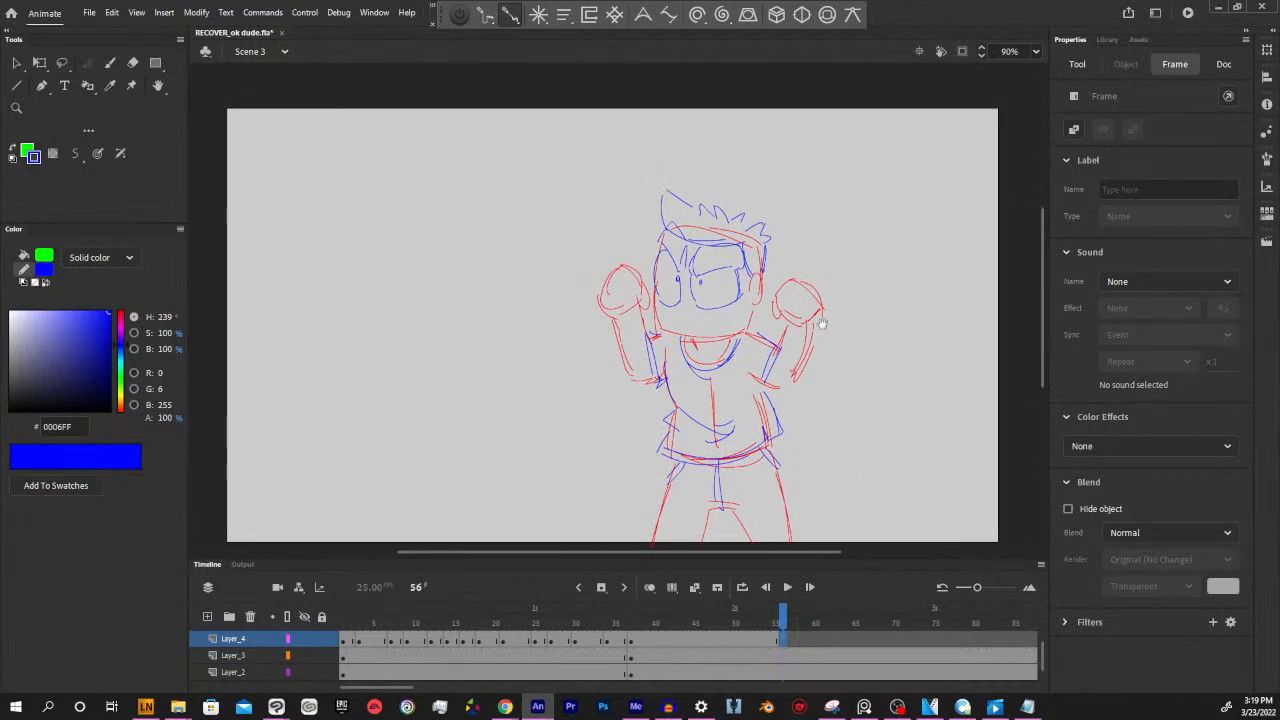
# On Layer_4, draw a blue closed smile at frame 56 and a wide-open mouth on a new blank keyframe at frame 58
pyautogui.moveTo(671, 306); pyautogui.dragTo(711, 307)
pyautogui.moveTo(874, 398); pyautogui.dragTo(841, 355)
pyautogui.moveTo(786, 627)
pyautogui.mouseDown()
pyautogui.moveTo(571, 622)
pyautogui.moveTo(671, 622)
pyautogui.moveTo(790, 588)
pyautogui.moveTo(823, 595)
pyautogui.moveTo(780, 600)
pyautogui.moveTo(808, 609)
pyautogui.mouseUp()
pyautogui.click(801, 642)
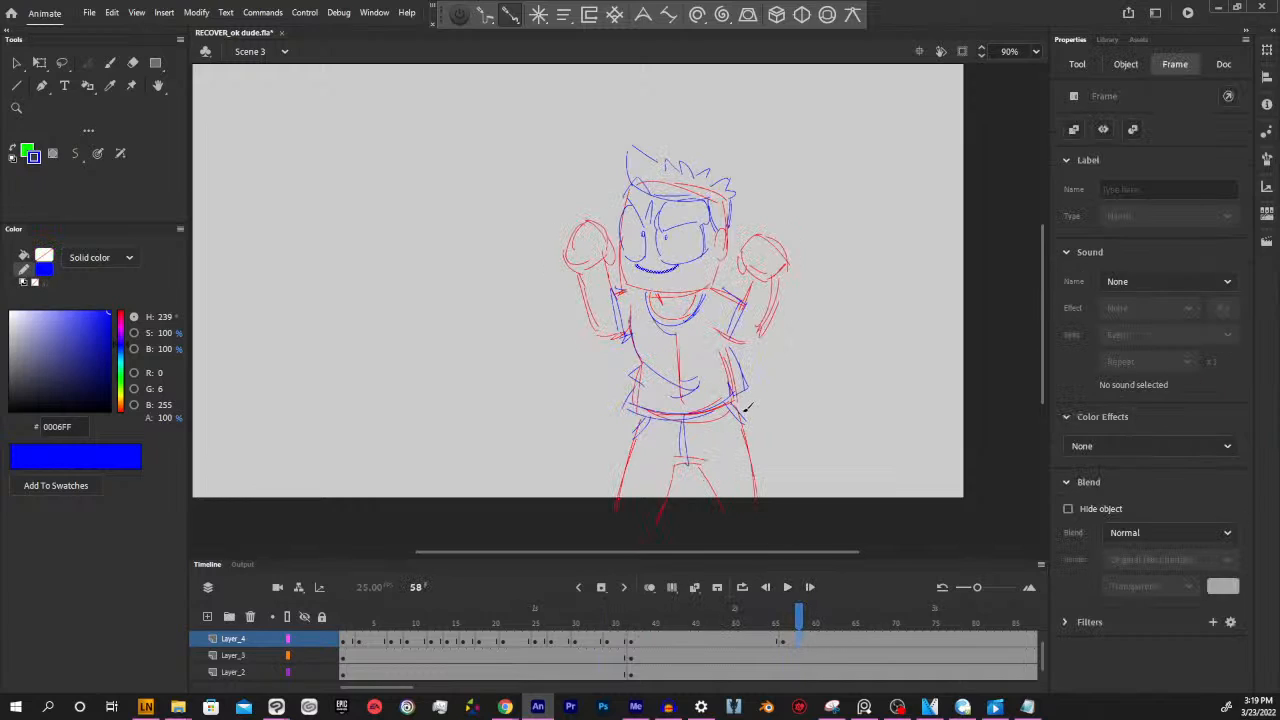
pyautogui.press('Delete')
pyautogui.moveTo(643, 263)
pyautogui.mouseDown()
pyautogui.moveTo(664, 294)
pyautogui.moveTo(645, 267)
pyautogui.moveTo(681, 263)
pyautogui.mouseUp()
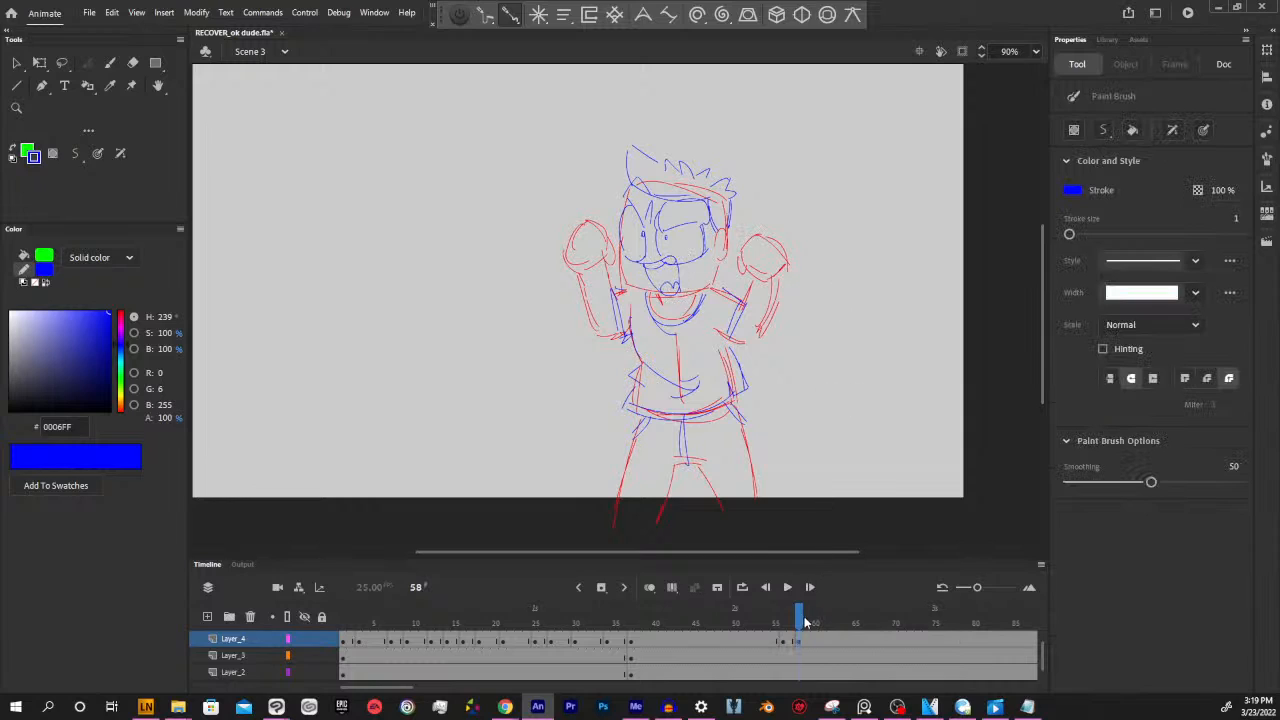
# Insert blank keyframes at frame 69 on Layer_4, Layer_3 and Layer_2 and copy the lowered-fists pose from frame 36 into them
pyautogui.moveTo(803, 613)
pyautogui.mouseDown()
pyautogui.moveTo(598, 645)
pyautogui.moveTo(777, 635)
pyautogui.moveTo(815, 615)
pyautogui.moveTo(717, 615)
pyautogui.moveTo(814, 615)
pyautogui.moveTo(898, 588)
pyautogui.moveTo(1013, 590)
pyautogui.mouseUp()
pyautogui.click(1020, 641)
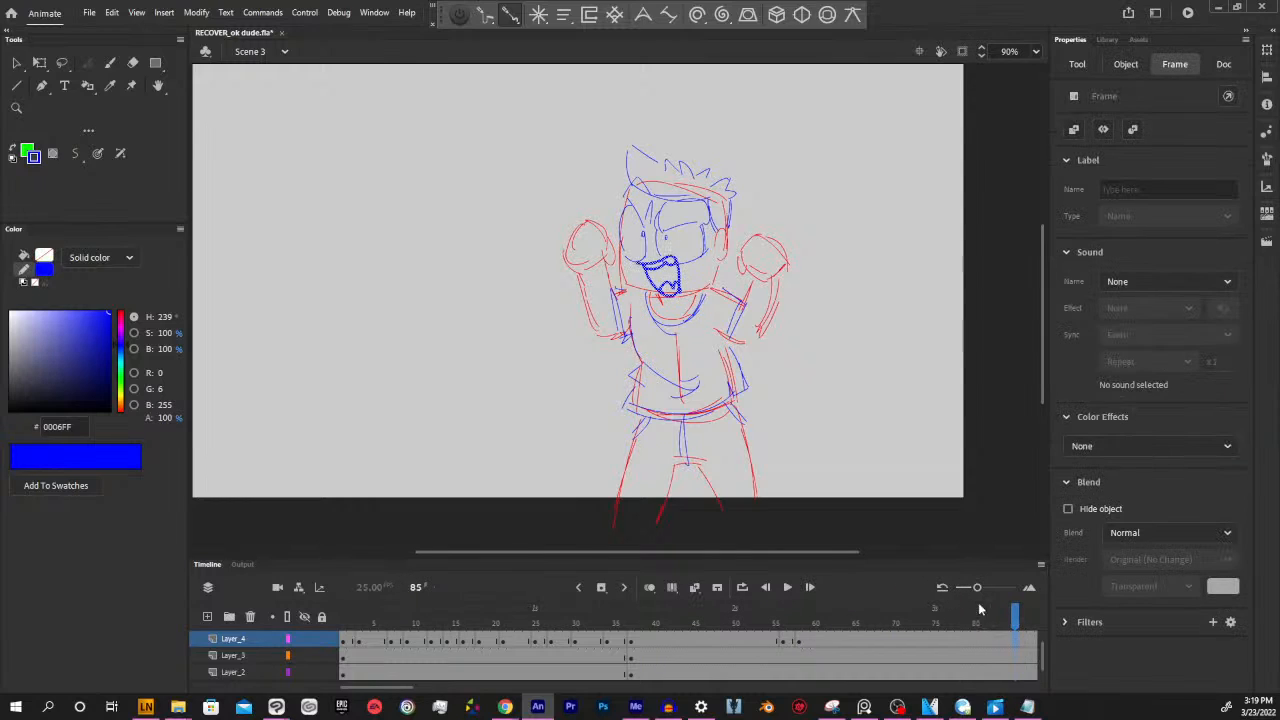
pyautogui.click(543, 641)
pyautogui.moveTo(543, 641)
pyautogui.mouseDown()
pyautogui.moveTo(863, 645)
pyautogui.moveTo(889, 650)
pyautogui.moveTo(889, 673)
pyautogui.moveTo(890, 660)
pyautogui.mouseUp()
pyautogui.click(889, 659)
pyautogui.press('Delete')
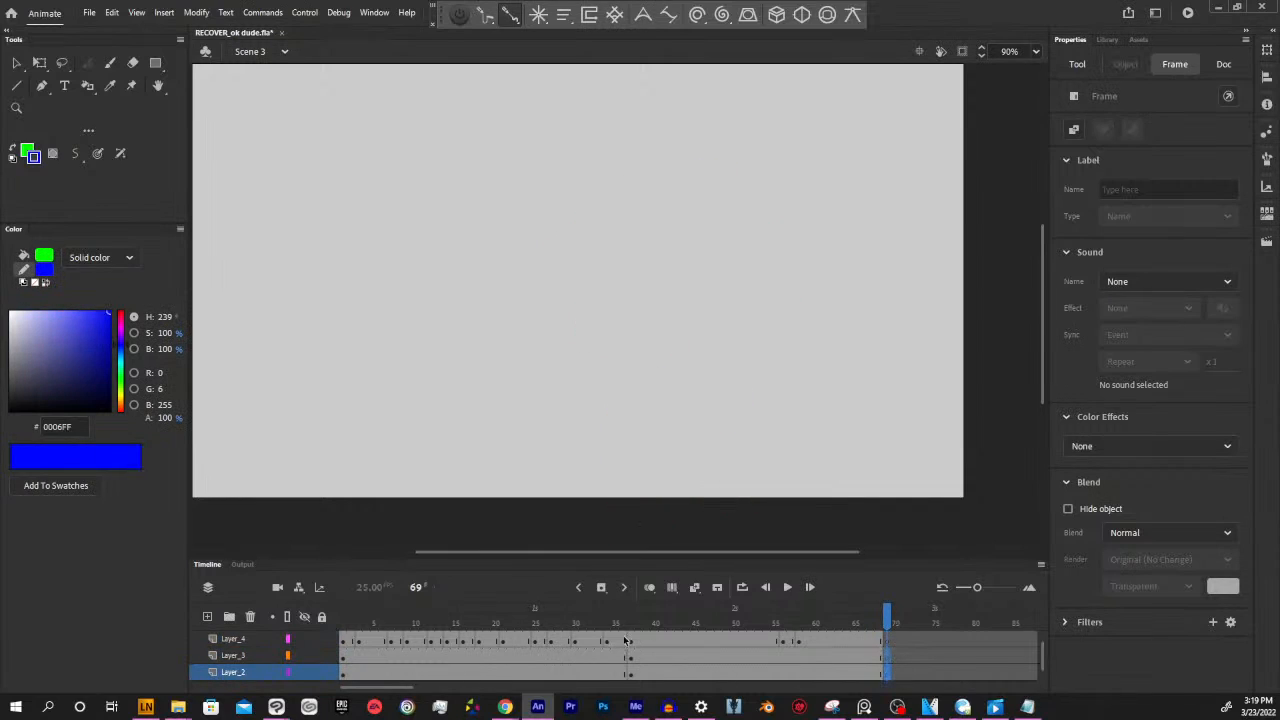
pyautogui.moveTo(626, 641); pyautogui.dragTo(891, 676)
# Insert a blank keyframe at frame 72 of Layer_4 and copy the rounded open mouth from frame 28 into it
pyautogui.moveTo(886, 624)
pyautogui.mouseDown()
pyautogui.moveTo(587, 660)
pyautogui.moveTo(963, 613)
pyautogui.moveTo(840, 620)
pyautogui.moveTo(910, 622)
pyautogui.mouseUp()
pyautogui.click(911, 641)
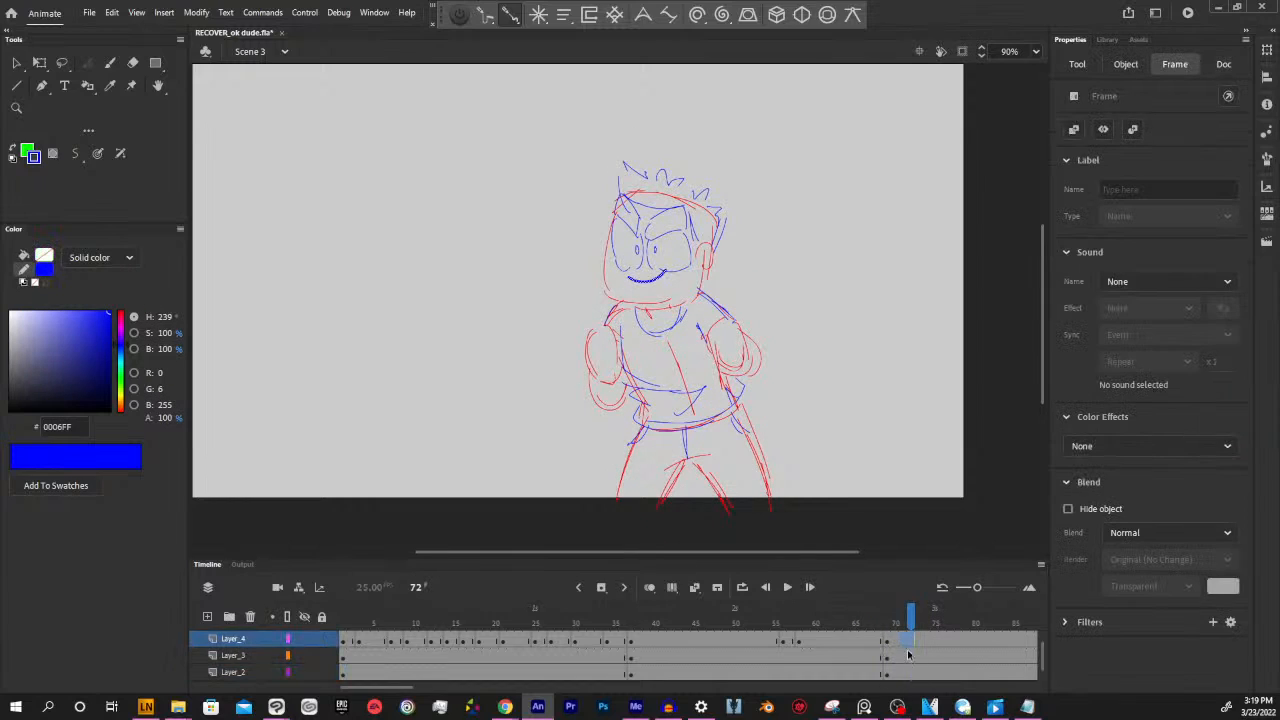
pyautogui.click(911, 658)
pyautogui.click(911, 642)
pyautogui.press('F7')
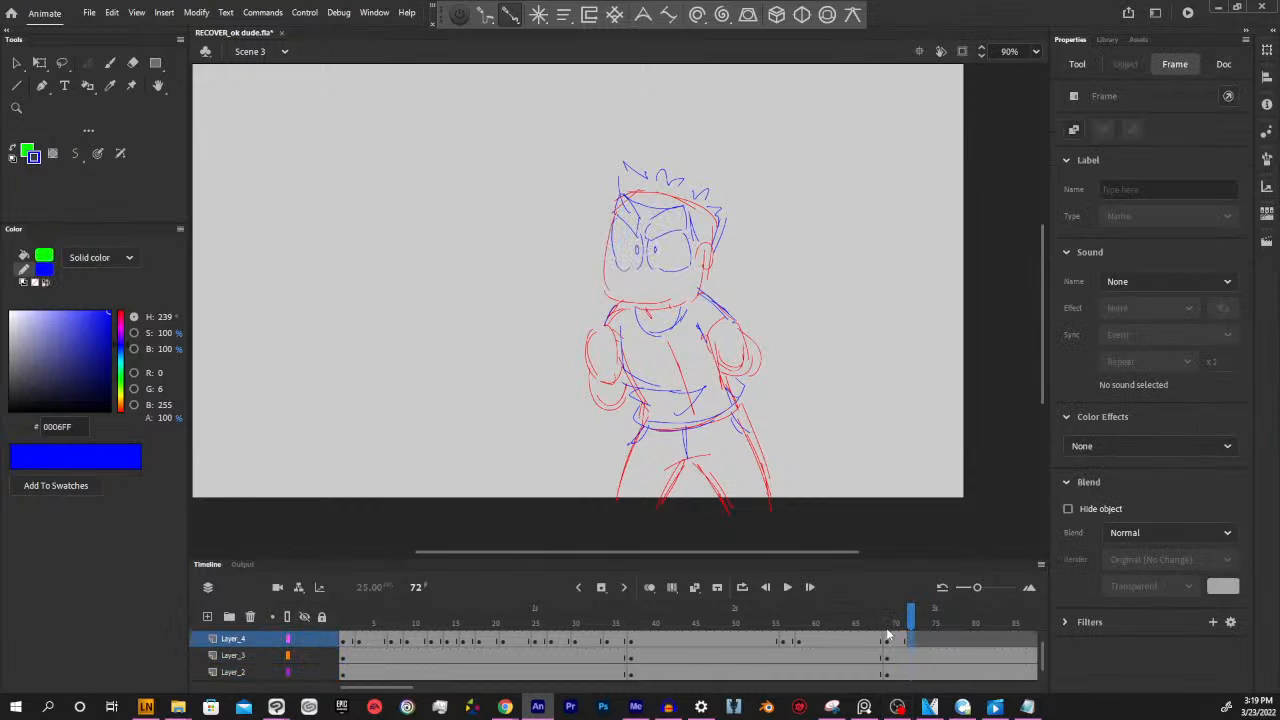
pyautogui.click(582, 644)
pyautogui.click(607, 645)
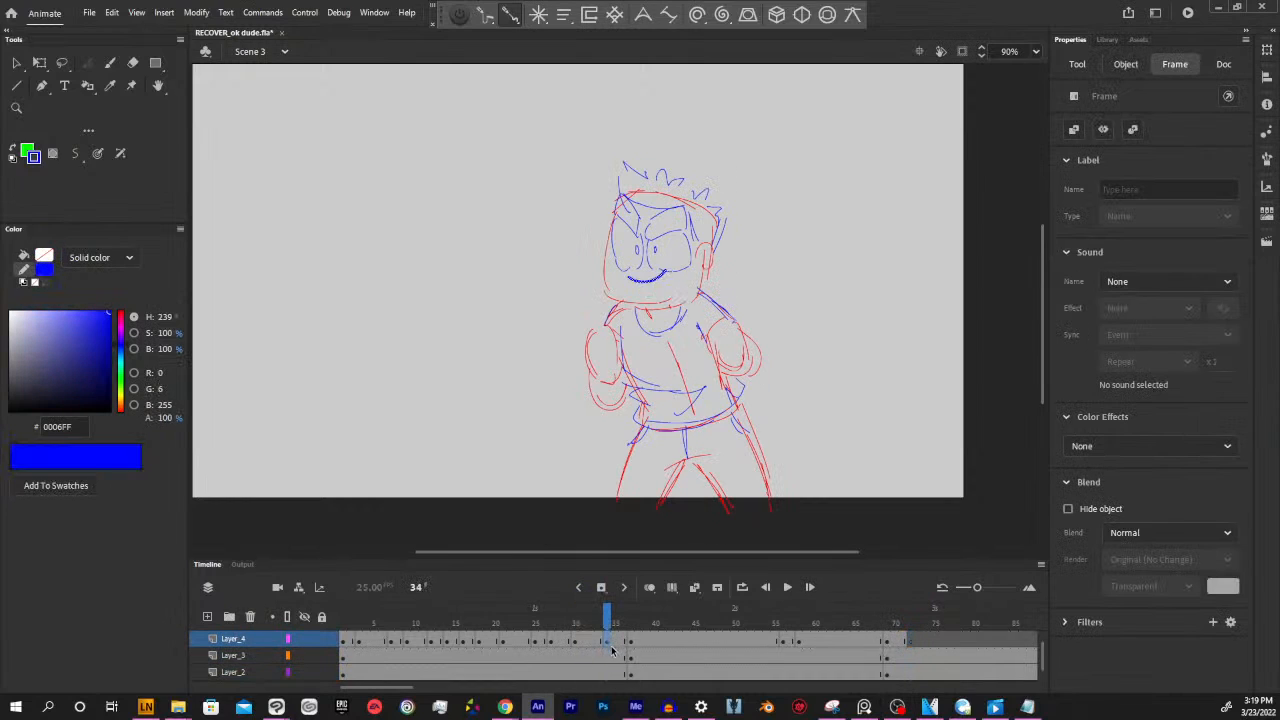
pyautogui.click(561, 643)
pyautogui.scroll(1, 600, 648)
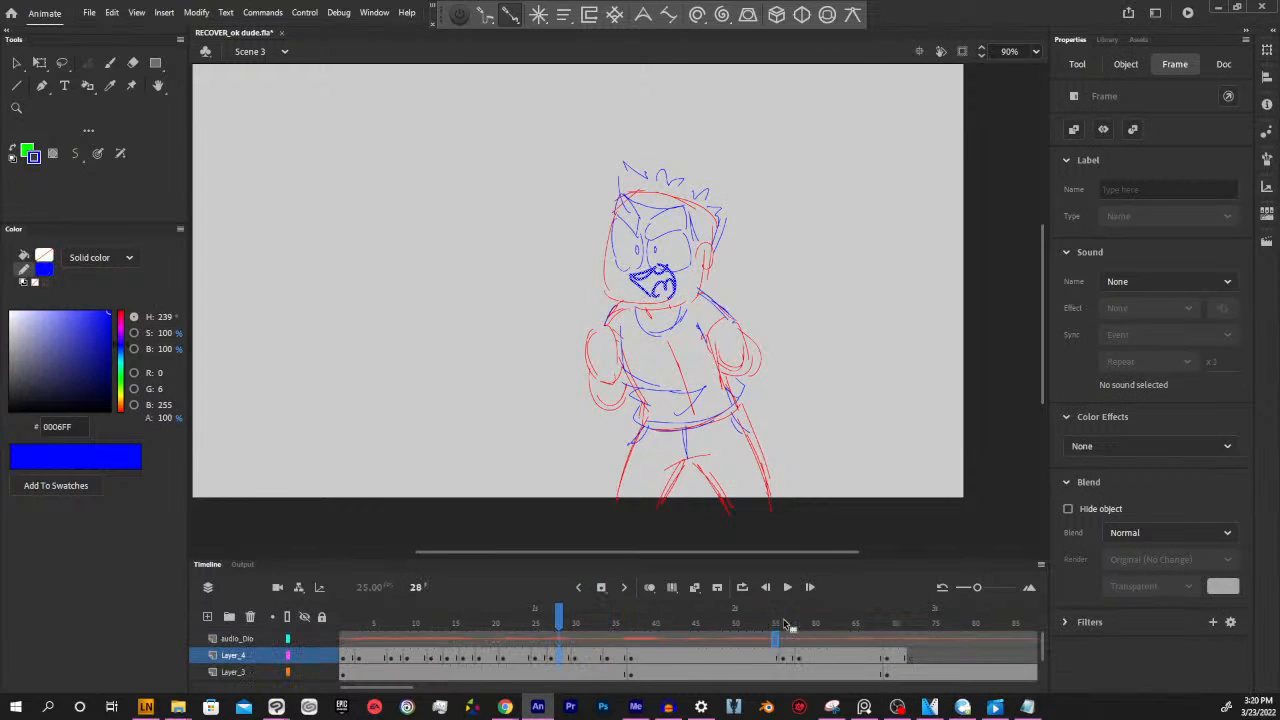
pyautogui.click(911, 657)
# Insert a blank keyframe at frame 75 of Layer_4 and copy the half-open mouth from frame 20 into it
pyautogui.moveTo(912, 623)
pyautogui.mouseDown()
pyautogui.moveTo(797, 622)
pyautogui.moveTo(935, 620)
pyautogui.mouseUp()
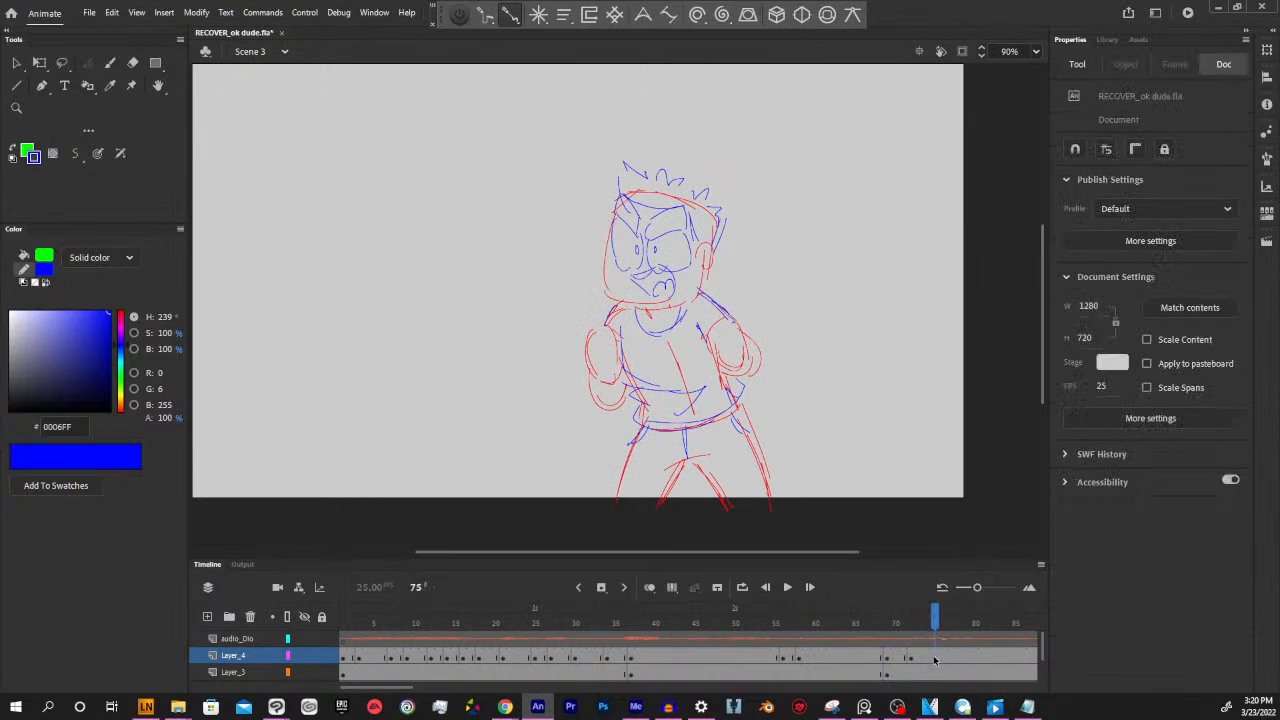
pyautogui.click(929, 656)
pyautogui.press('Delete')
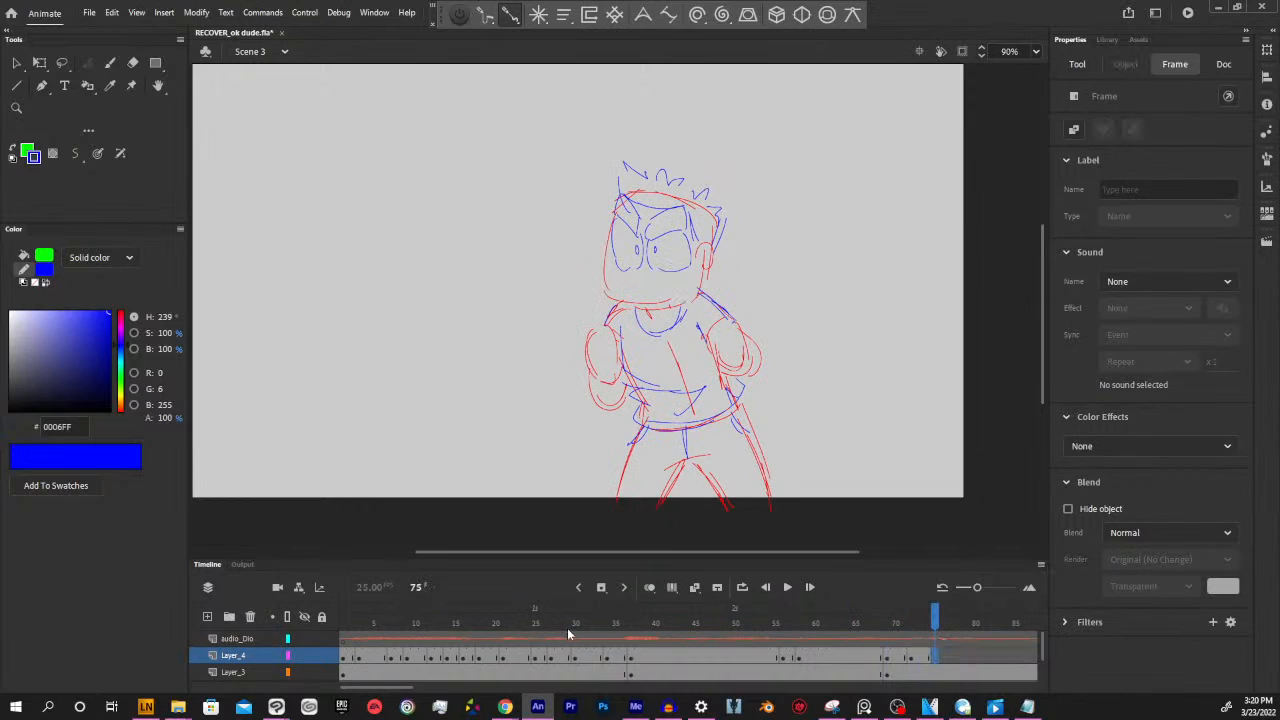
pyautogui.moveTo(567, 632); pyautogui.dragTo(494, 633)
pyautogui.click(495, 658)
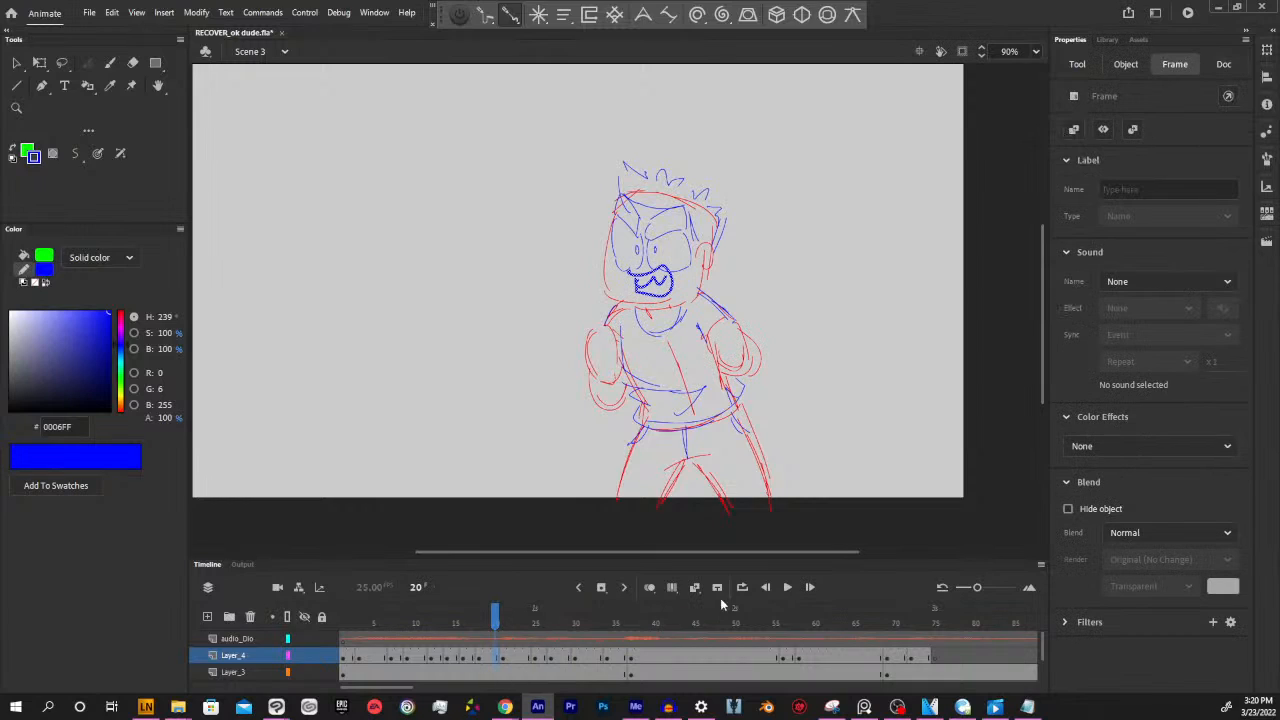
pyautogui.click(938, 657)
pyautogui.hotkey('ctrl', 'alt', 'v')
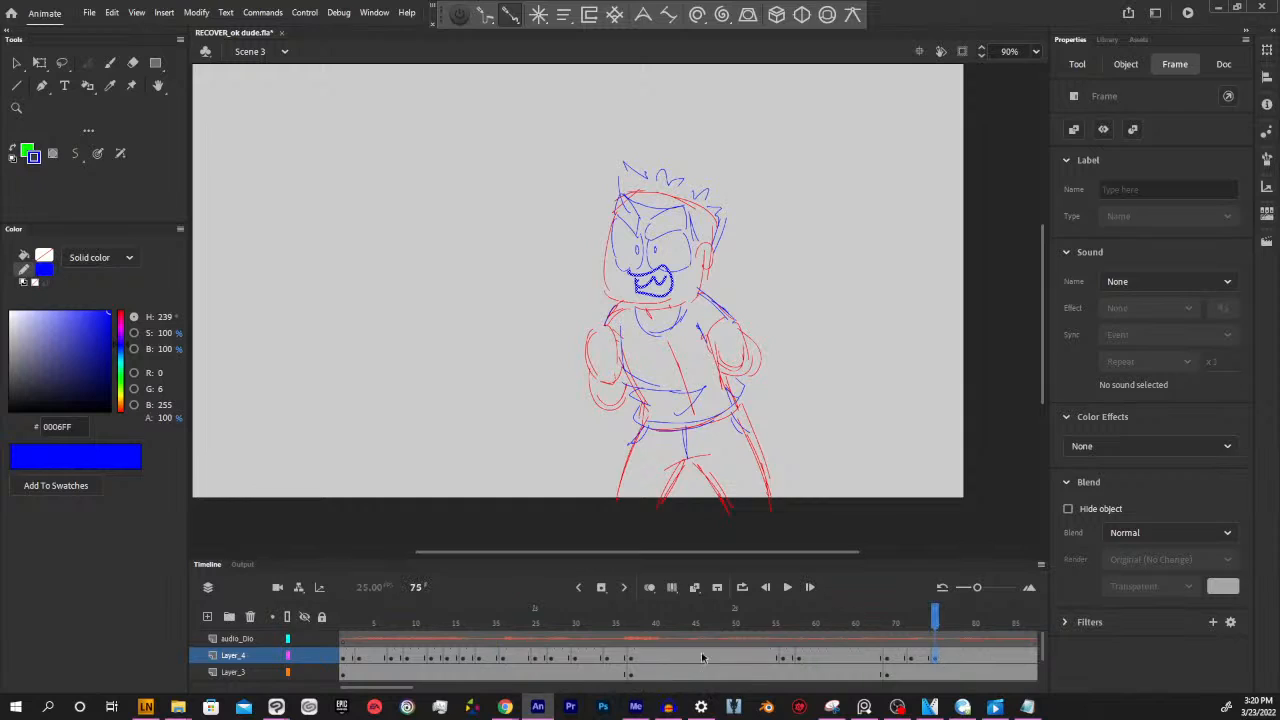
# Insert a blank keyframe at frame 78 of Layer_4 and copy the rounded open mouth from frame 73 into it
pyautogui.moveTo(940, 621)
pyautogui.mouseDown()
pyautogui.moveTo(846, 618)
pyautogui.moveTo(959, 617)
pyautogui.mouseUp()
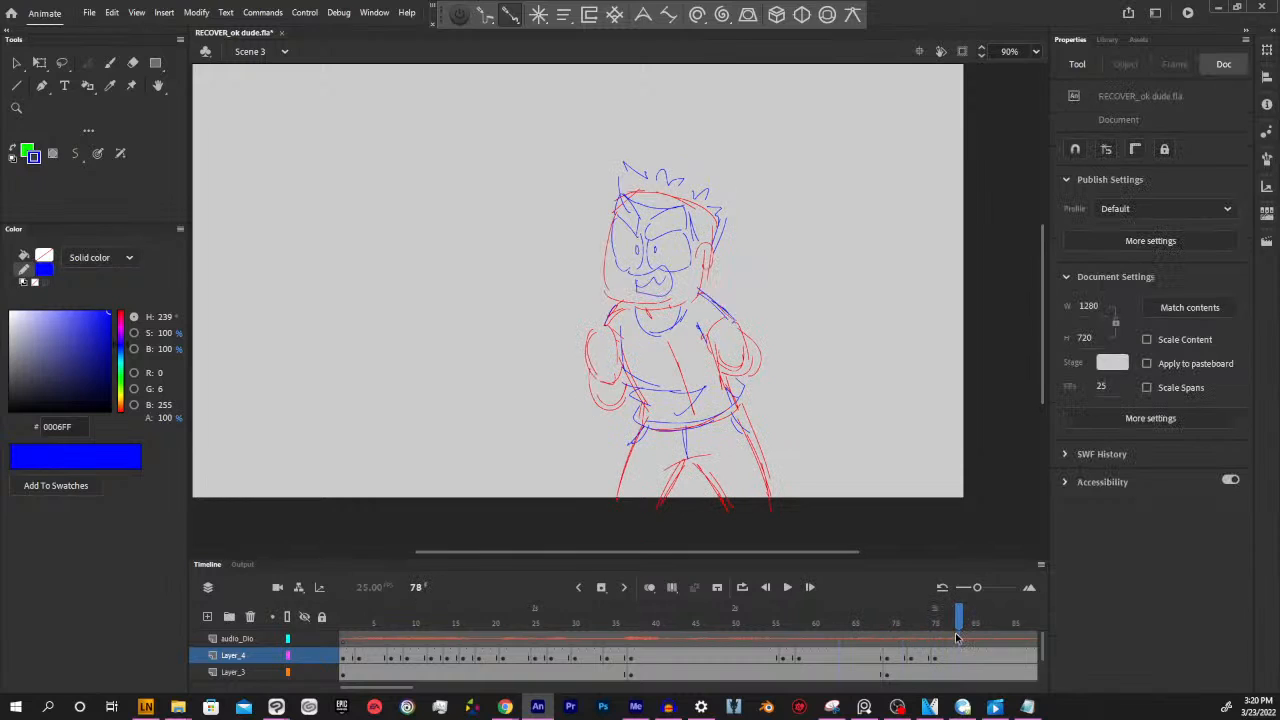
pyautogui.click(960, 658)
pyautogui.press('F7')
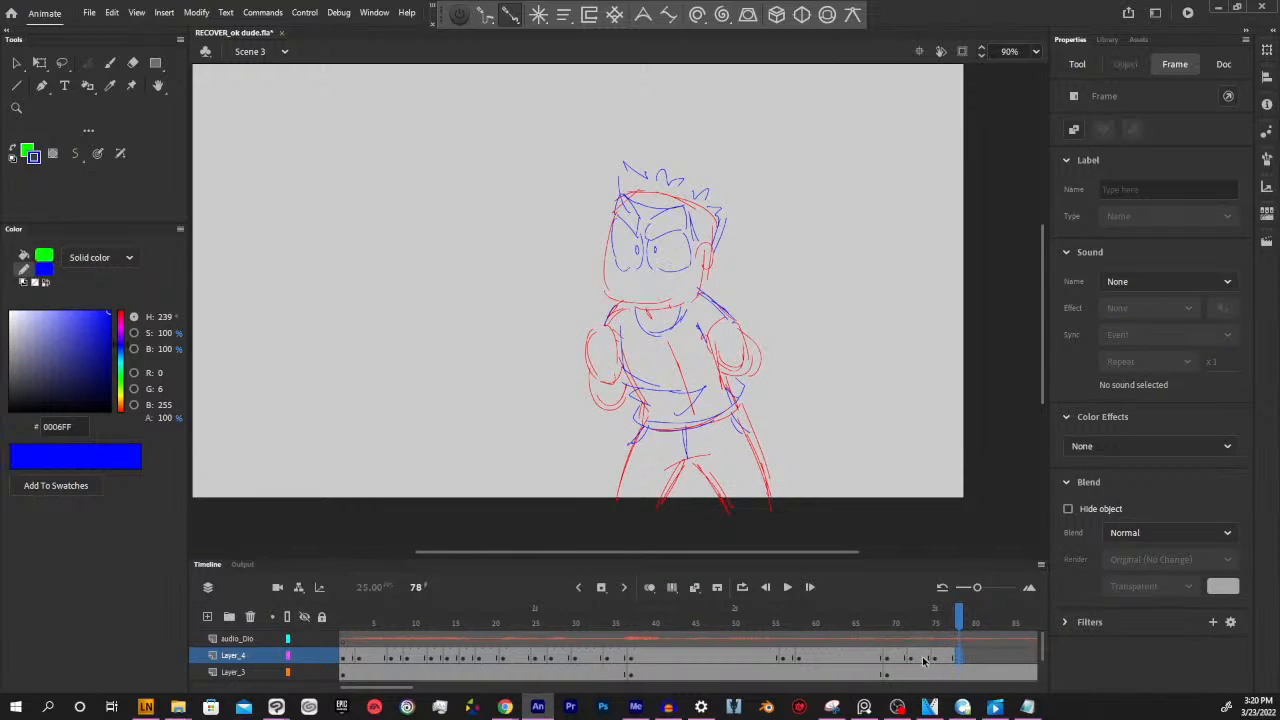
pyautogui.click(921, 659)
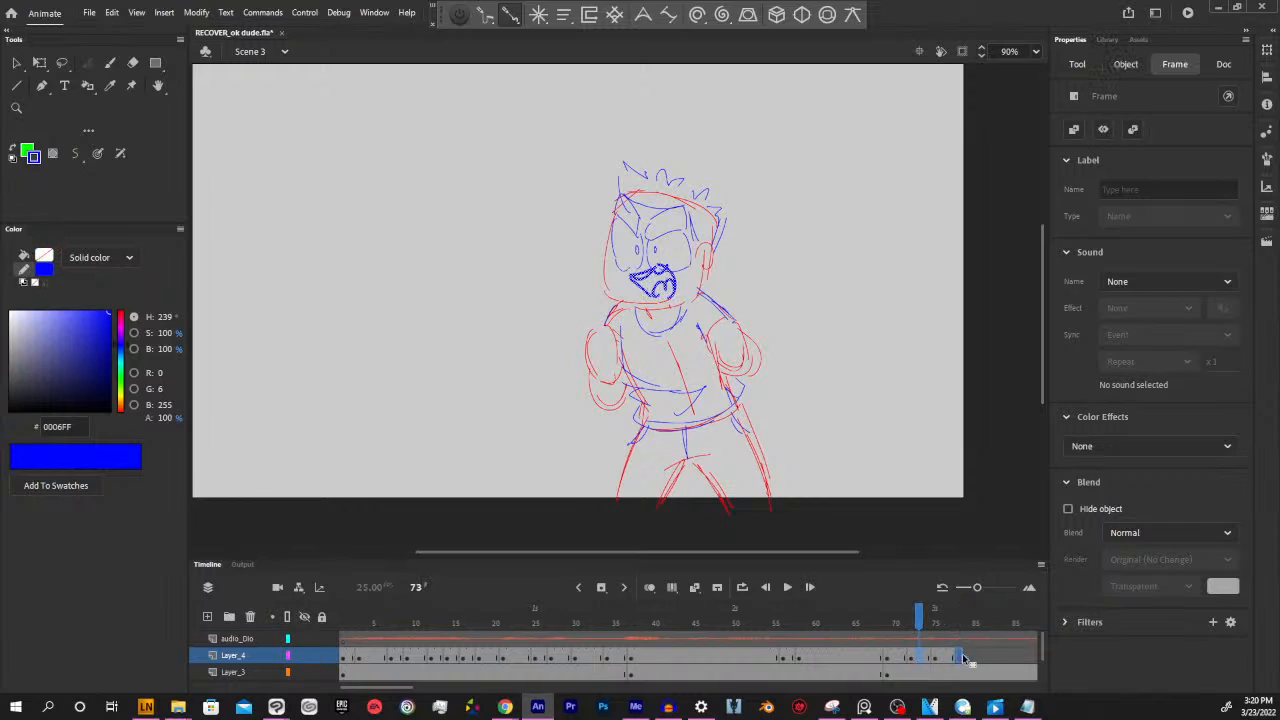
pyautogui.click(959, 658)
# Insert a blank keyframe at frame 82 of Layer_4 and copy the half-open mouth from frame 76 into it
pyautogui.moveTo(957, 630)
pyautogui.mouseDown()
pyautogui.moveTo(886, 628)
pyautogui.moveTo(981, 631)
pyautogui.moveTo(994, 616)
pyautogui.mouseUp()
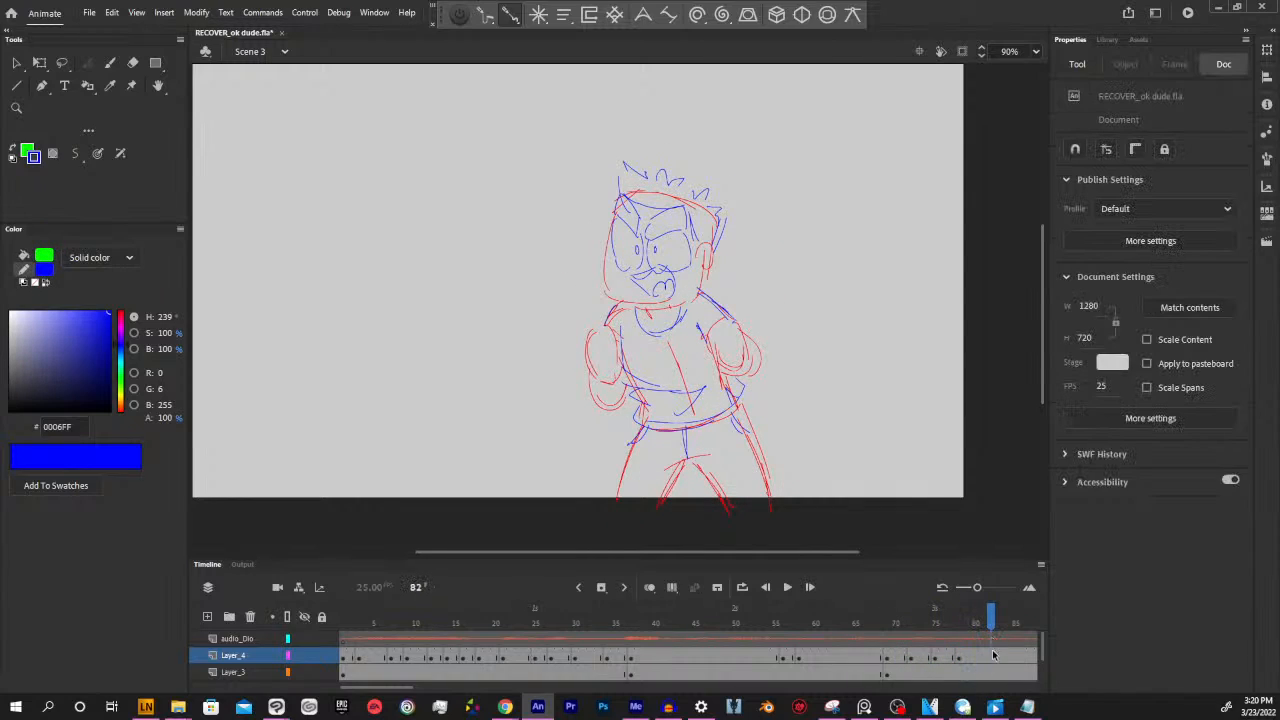
pyautogui.click(992, 660)
pyautogui.press('F7')
pyautogui.click(966, 660)
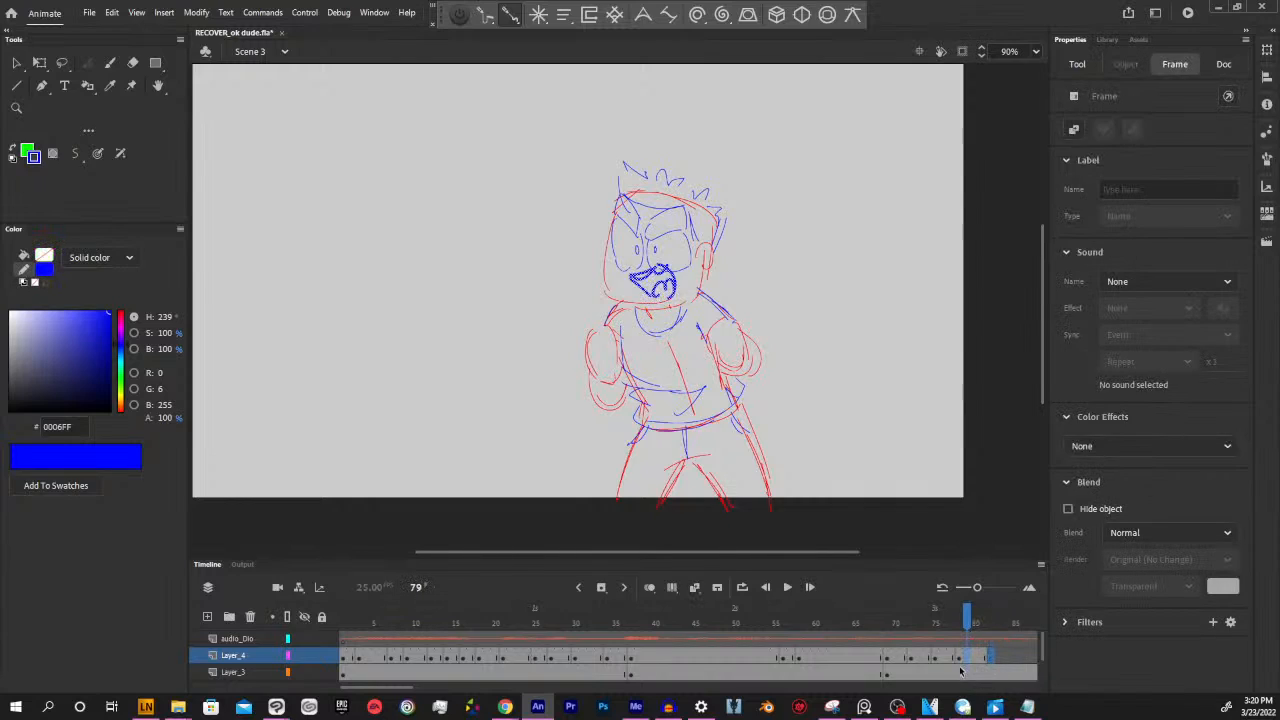
pyautogui.click(944, 660)
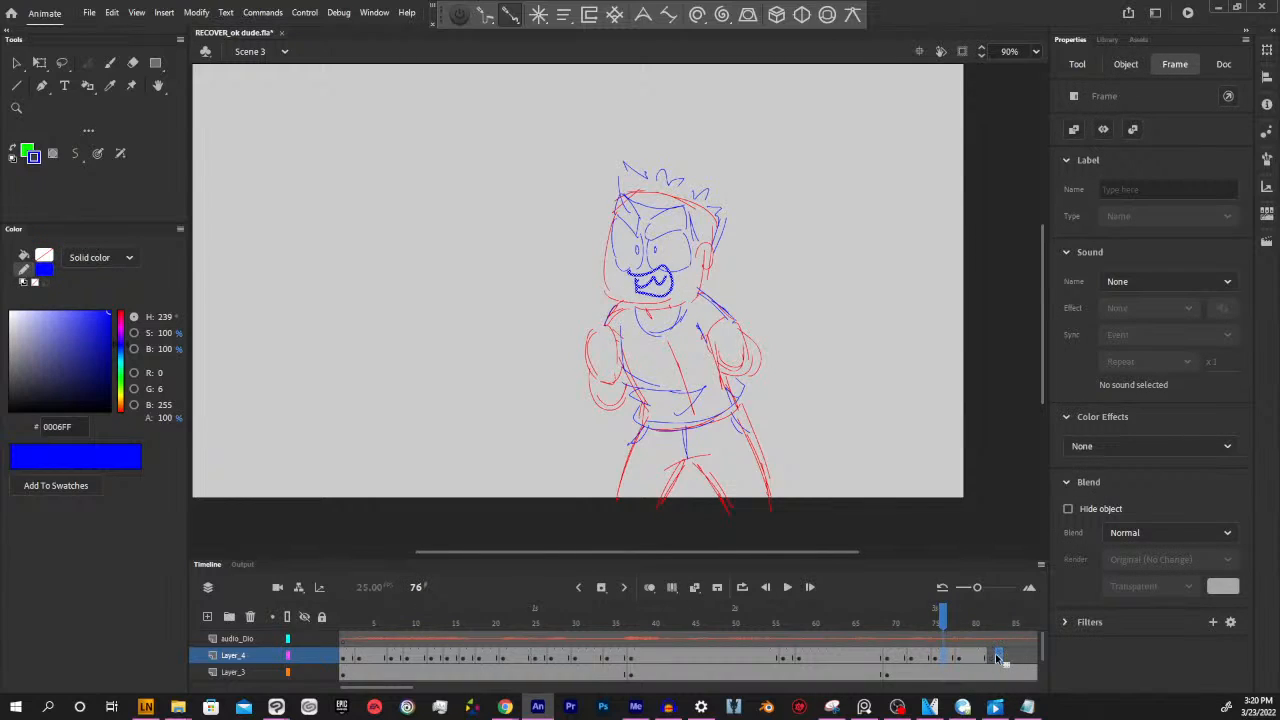
pyautogui.click(990, 658)
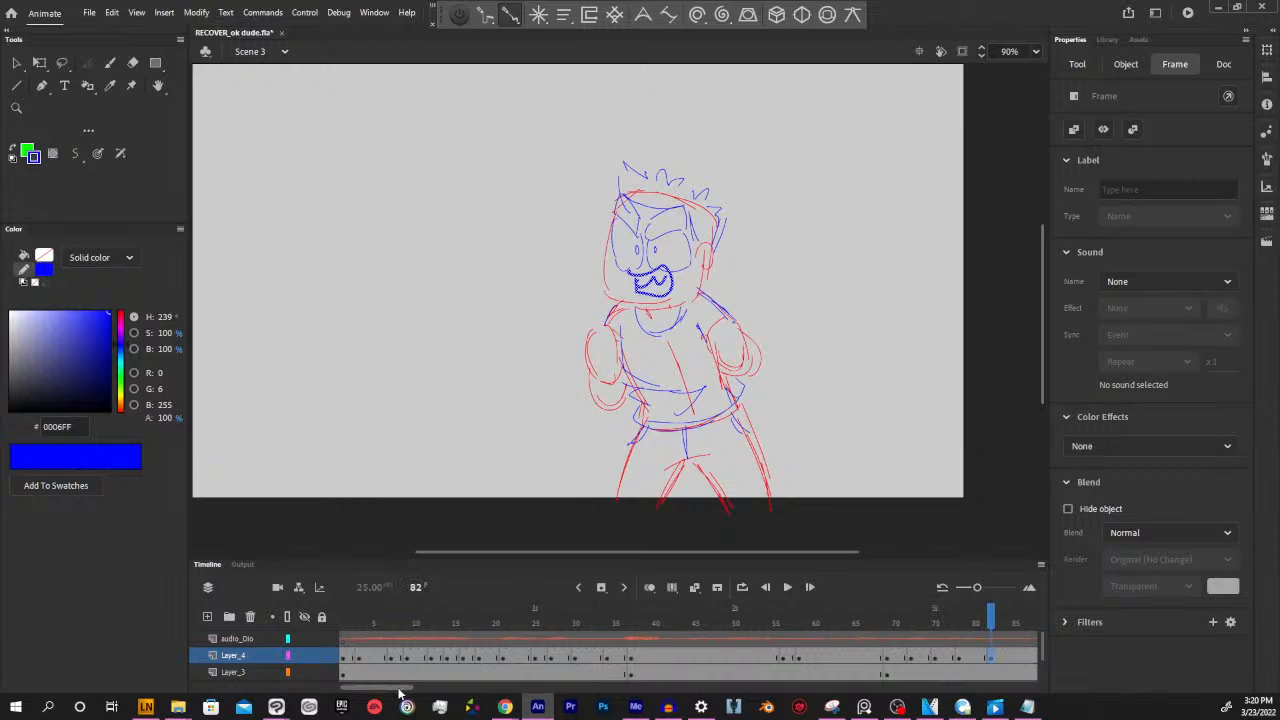
# Insert a blank keyframe at frame 84 of Layer_4 and draw a closed smile in blue with the Paint Brush
pyautogui.moveTo(405, 689); pyautogui.dragTo(448, 691)
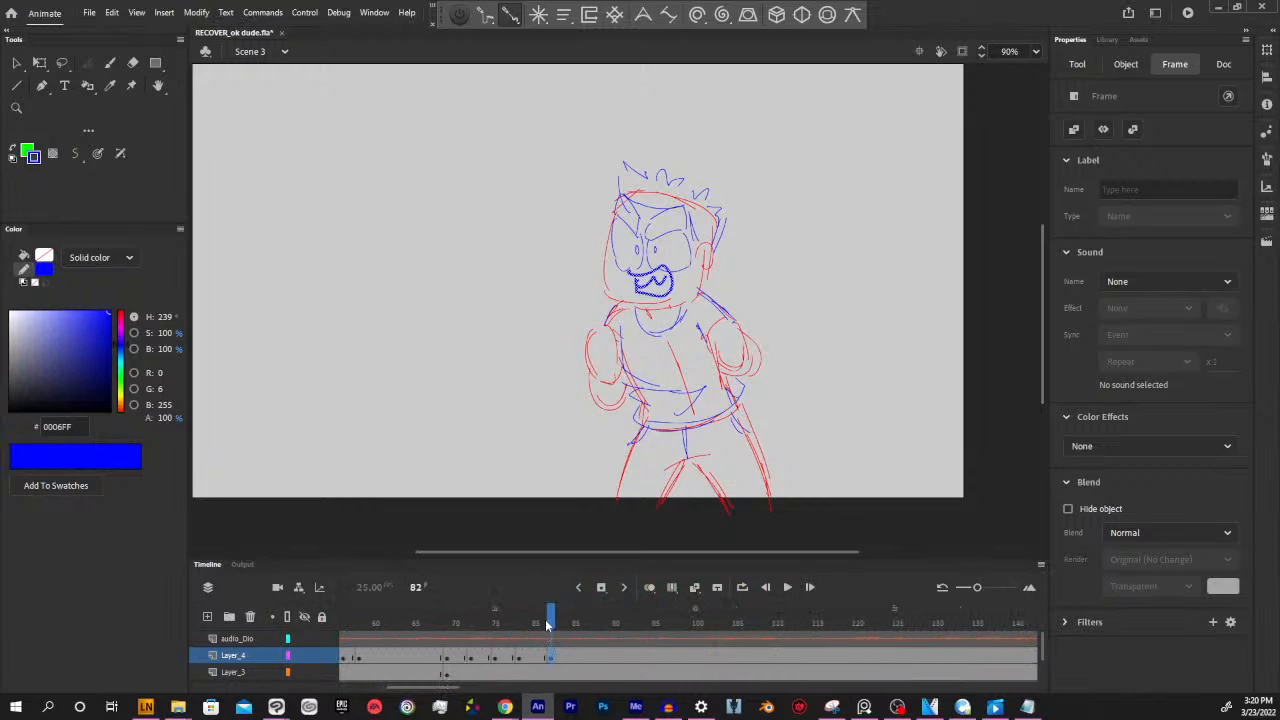
pyautogui.moveTo(547, 625)
pyautogui.mouseDown()
pyautogui.moveTo(443, 623)
pyautogui.moveTo(567, 623)
pyautogui.mouseUp()
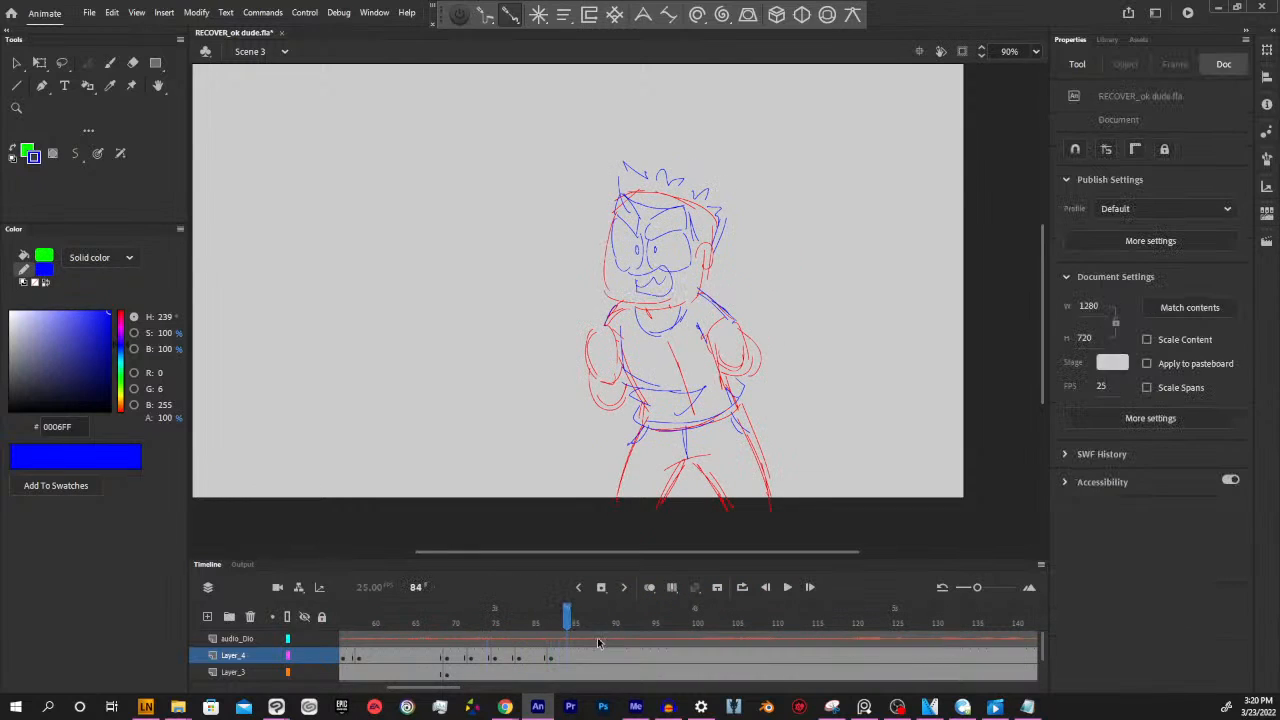
pyautogui.click(569, 659)
pyautogui.press('F7')
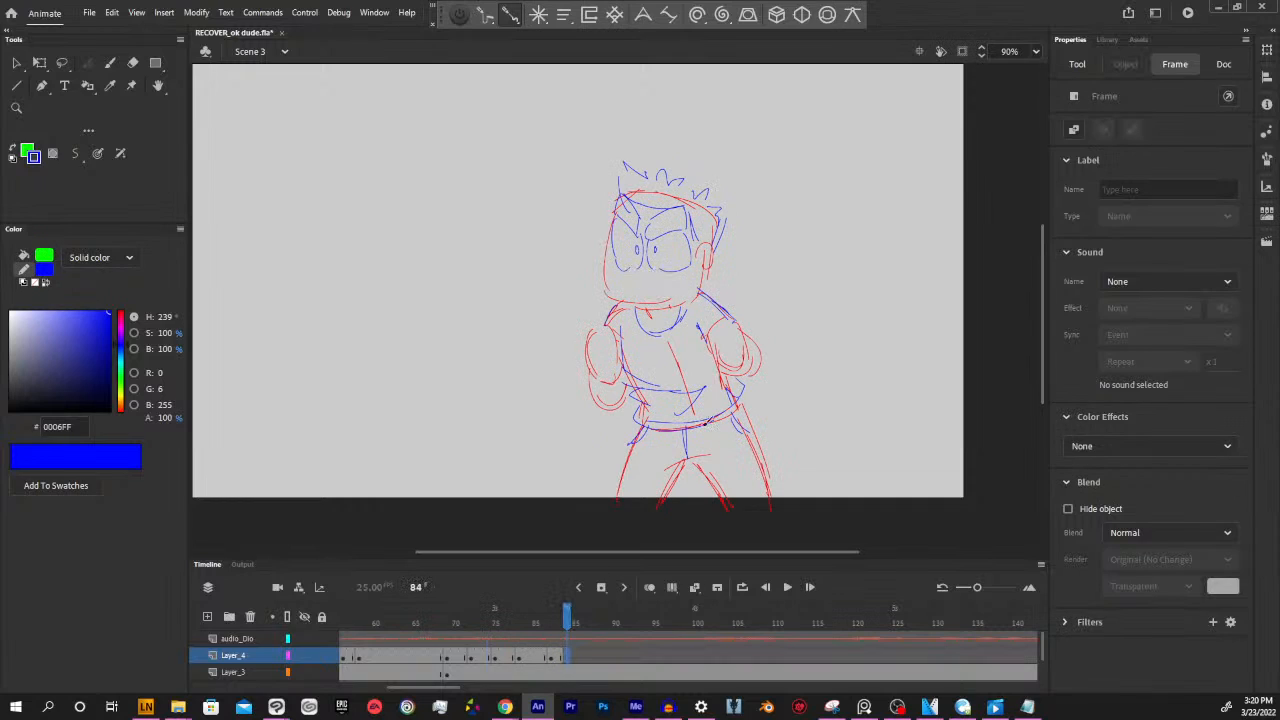
pyautogui.press('y')
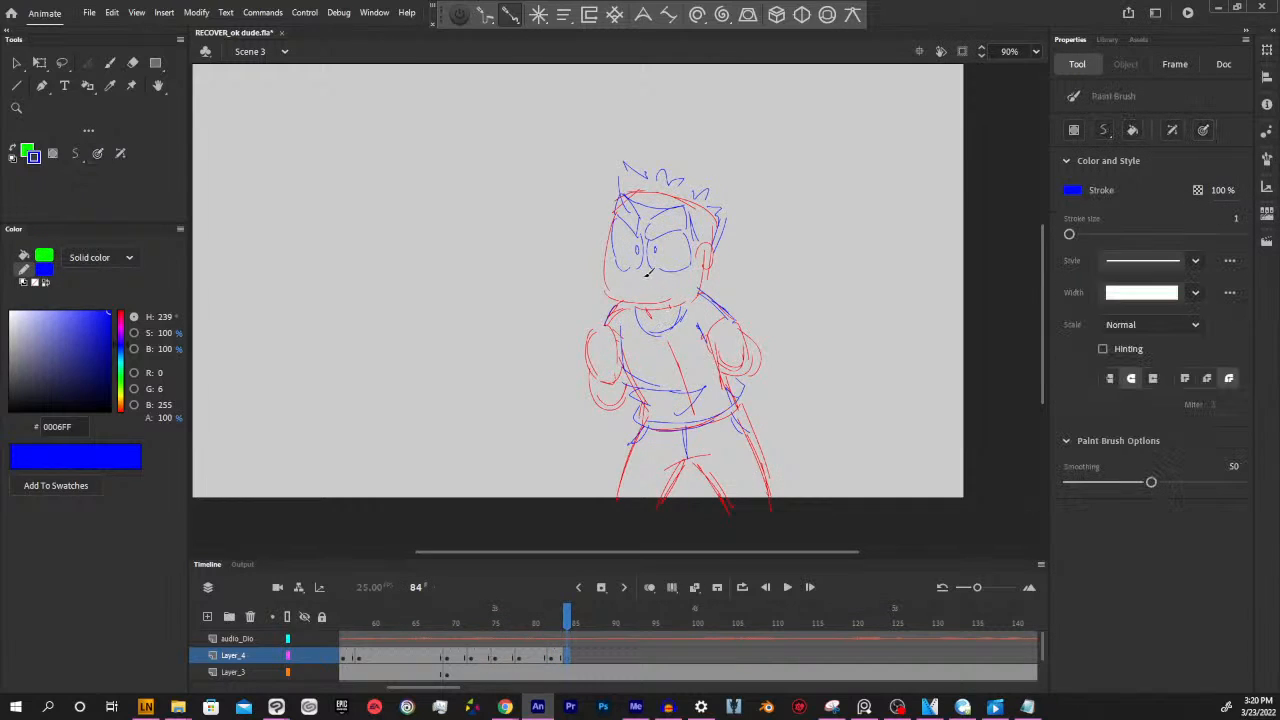
# Insert blank keyframes at frame 100 on Layer_4, Layer_3 and Layer_2 and turn on onion skinning
pyautogui.moveTo(570, 623)
pyautogui.mouseDown()
pyautogui.moveTo(471, 623)
pyautogui.moveTo(591, 619)
pyautogui.mouseUp()
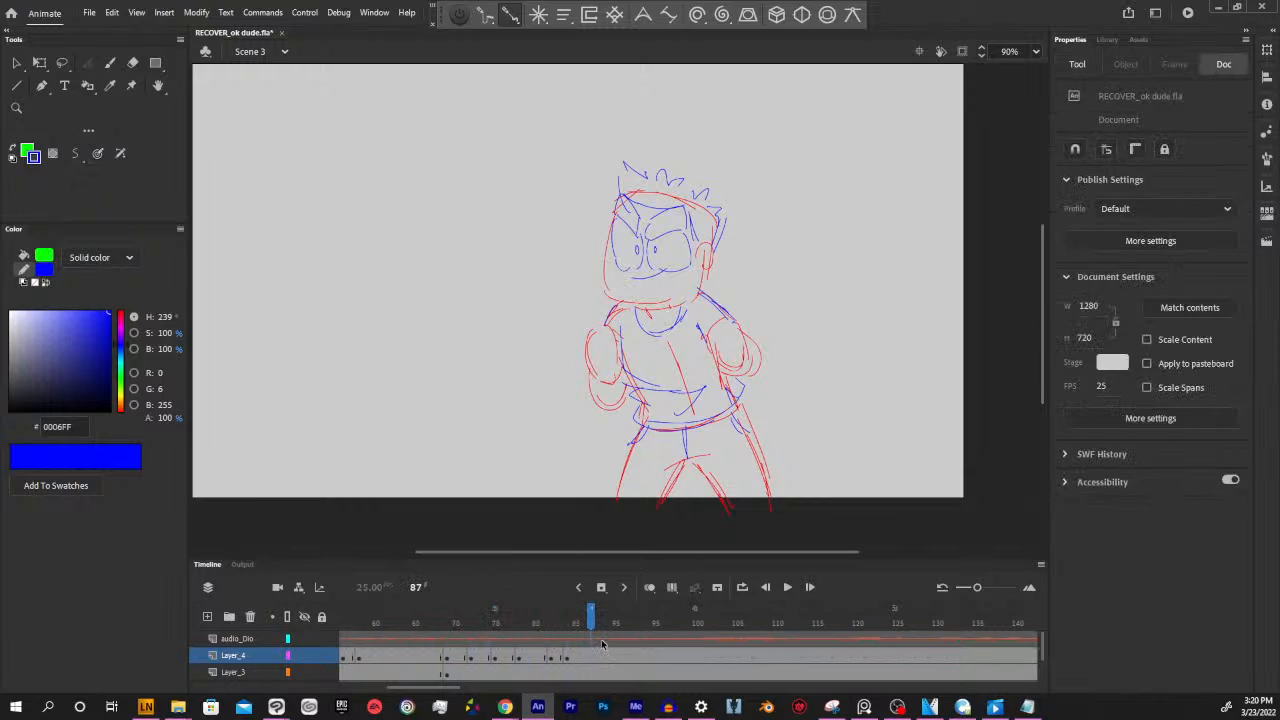
pyautogui.moveTo(591, 624)
pyautogui.mouseDown()
pyautogui.moveTo(707, 612)
pyautogui.moveTo(518, 644)
pyautogui.moveTo(606, 630)
pyautogui.moveTo(645, 668)
pyautogui.mouseUp()
pyautogui.click(637, 655)
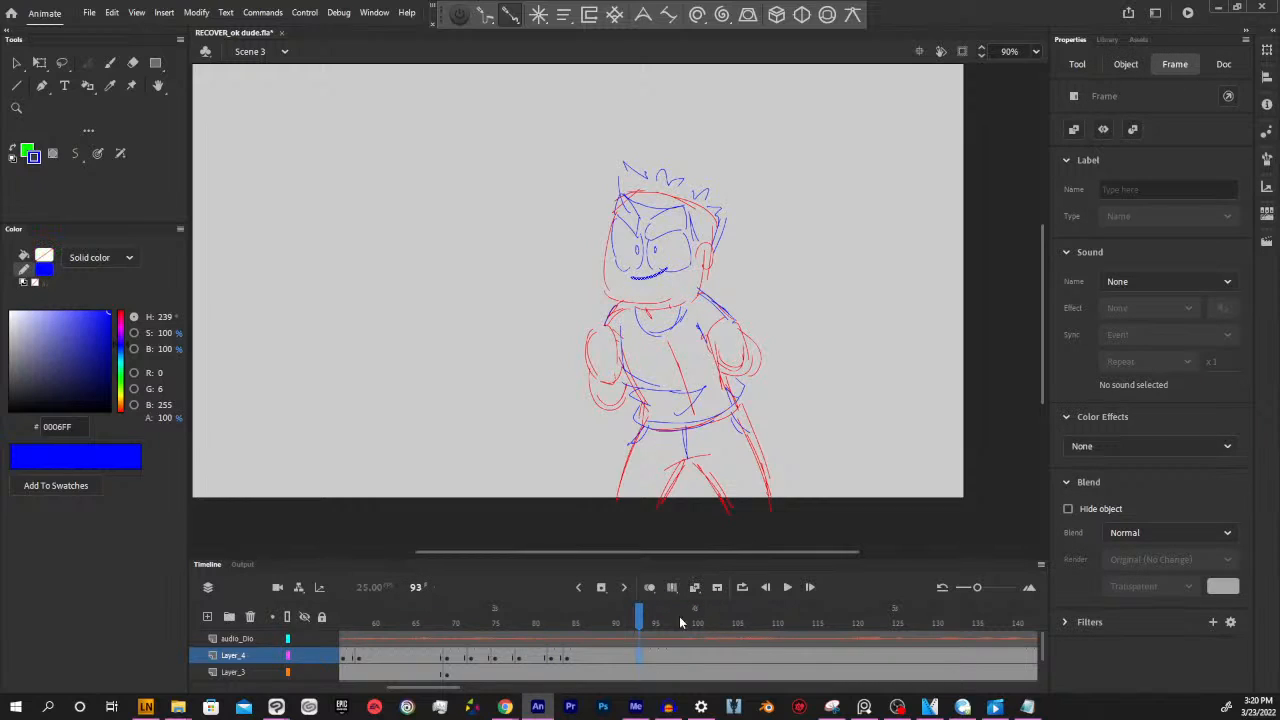
pyautogui.moveTo(640, 617)
pyautogui.mouseDown()
pyautogui.moveTo(375, 641)
pyautogui.moveTo(723, 607)
pyautogui.mouseUp()
pyautogui.click(697, 672)
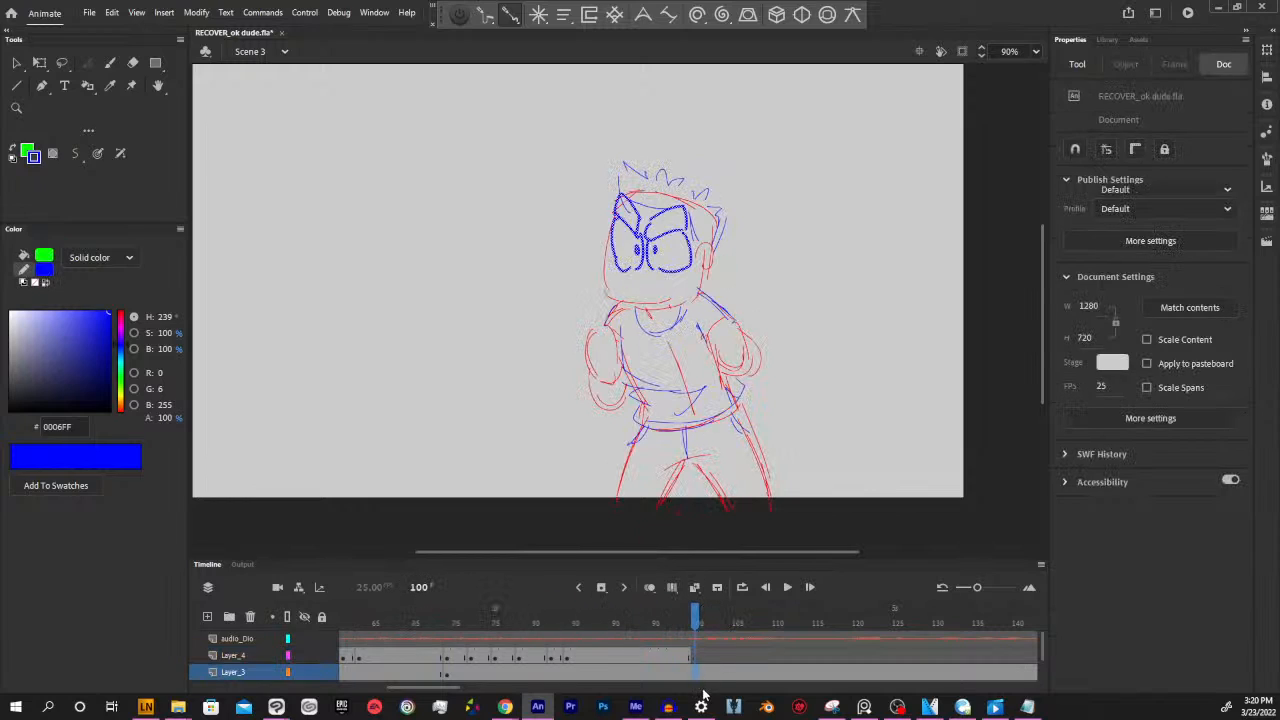
pyautogui.moveTo(1042, 648); pyautogui.dragTo(1048, 676)
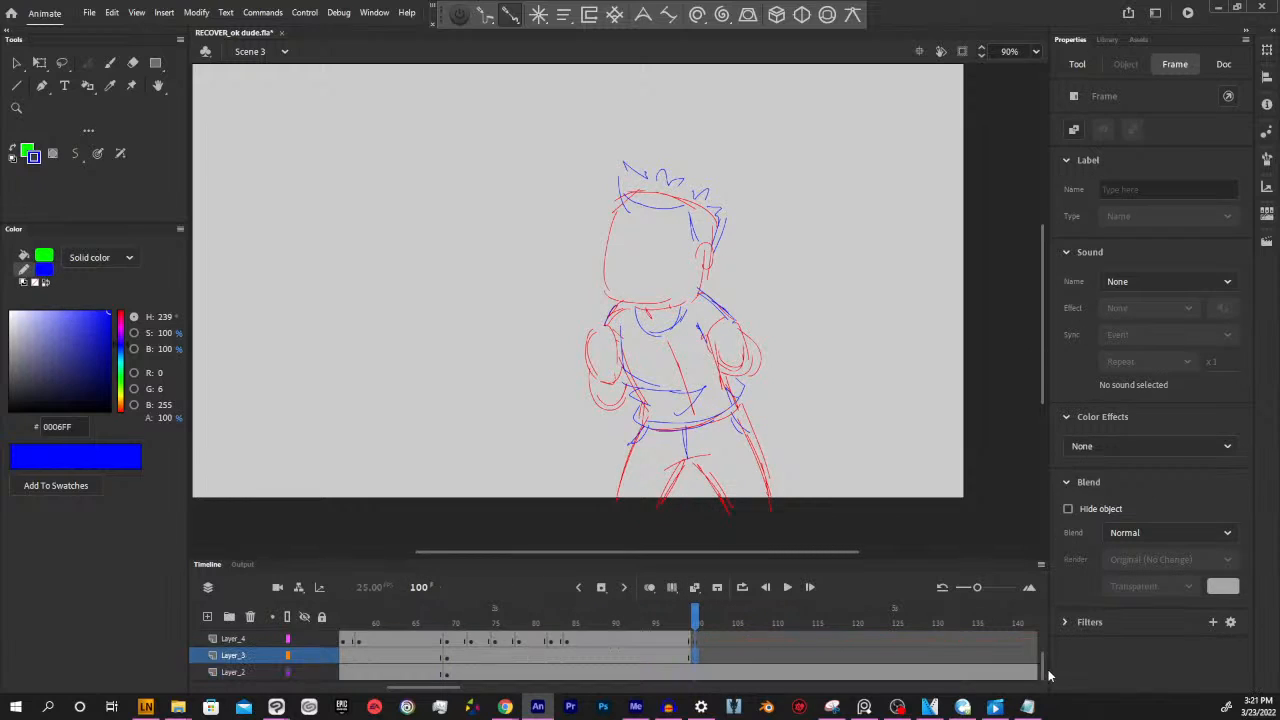
pyautogui.click(698, 676)
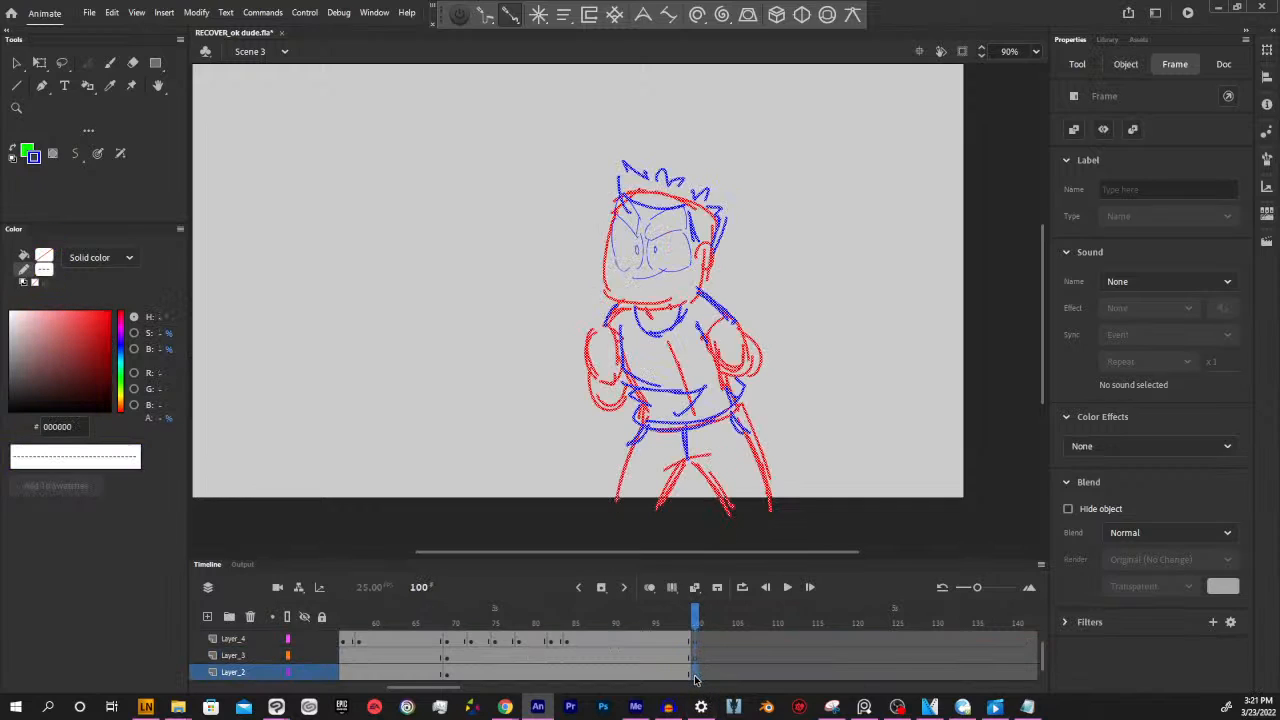
pyautogui.press('Delete')
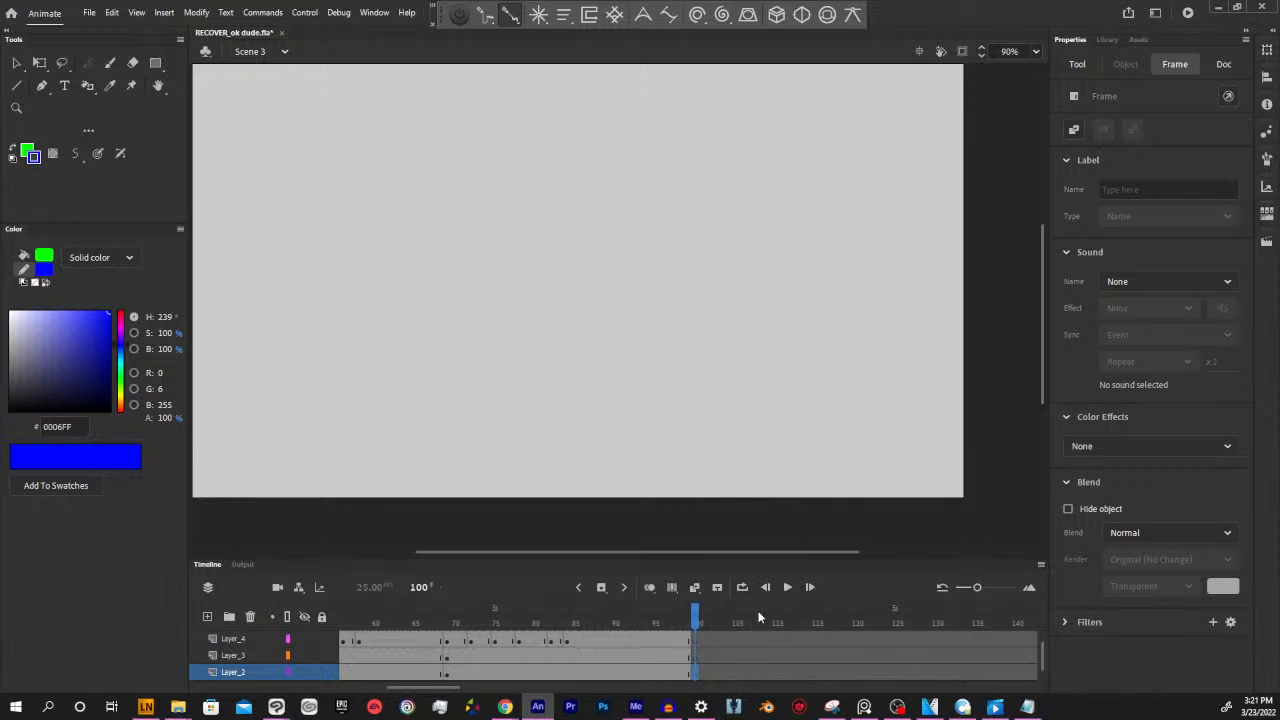
pyautogui.click(649, 587)
pyautogui.moveTo(762, 334); pyautogui.dragTo(783, 395)
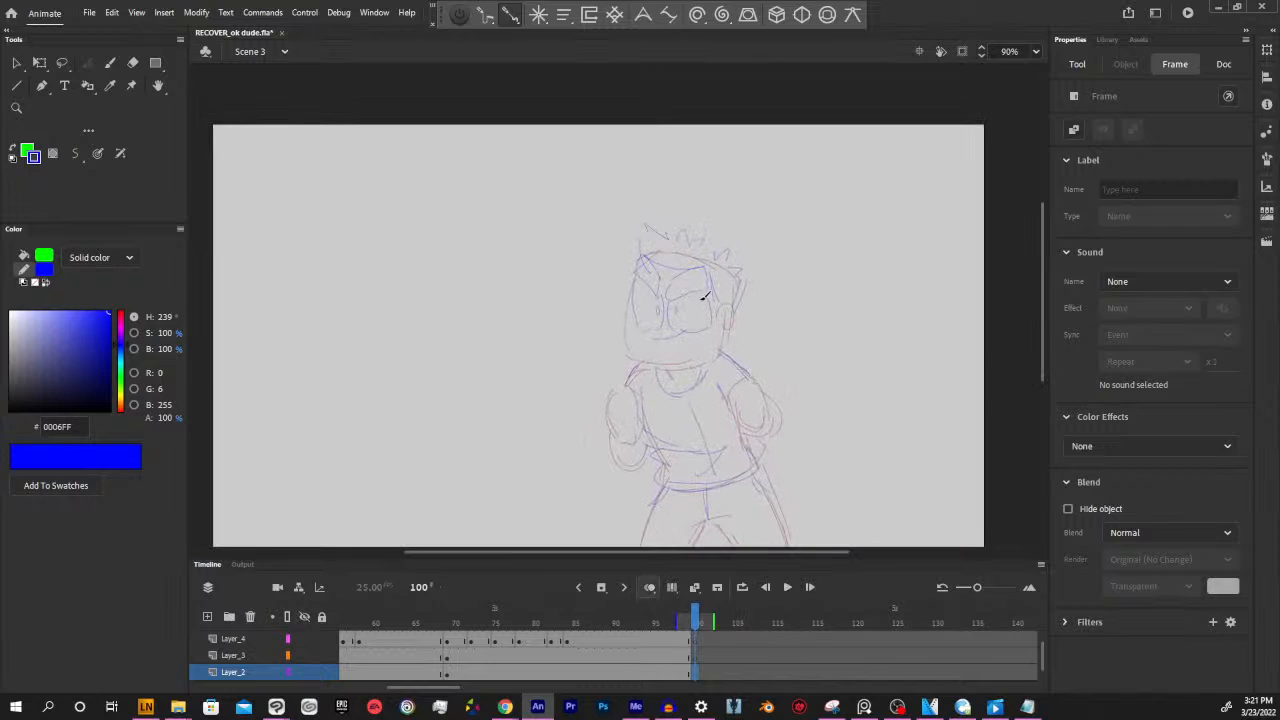
pyautogui.hotkey('ctrl', 'z')
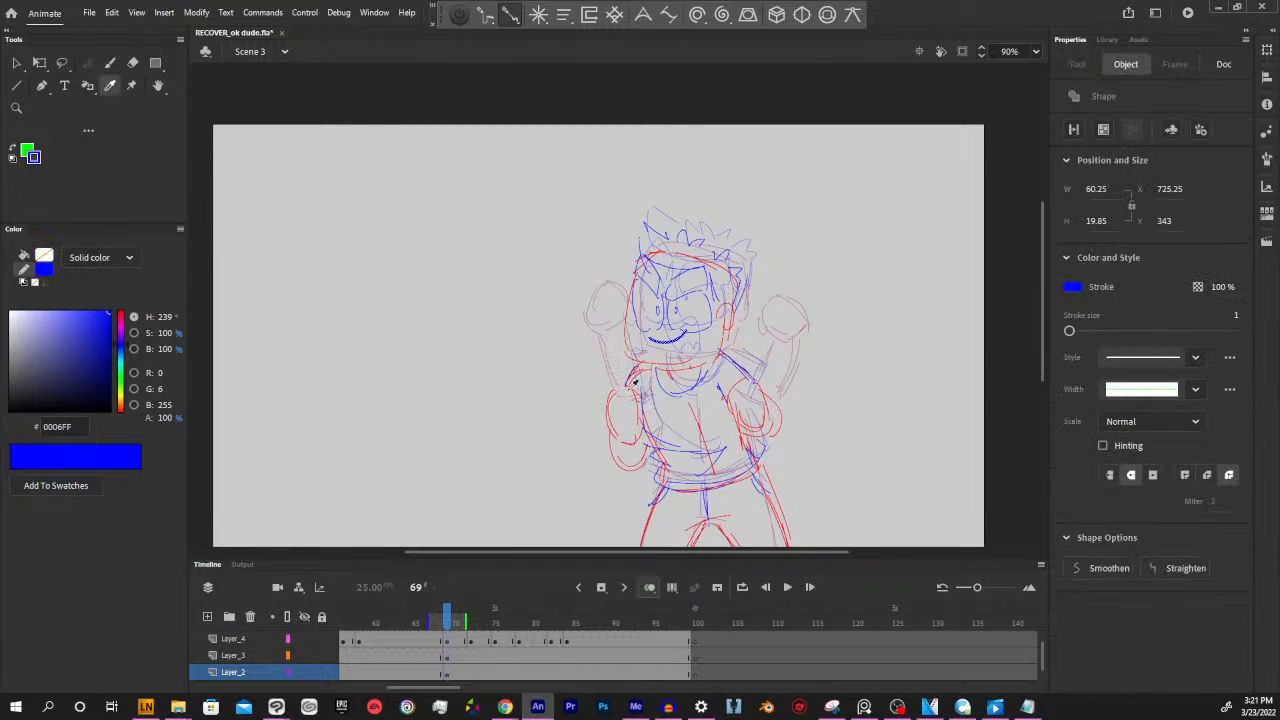
pyautogui.click(638, 398)
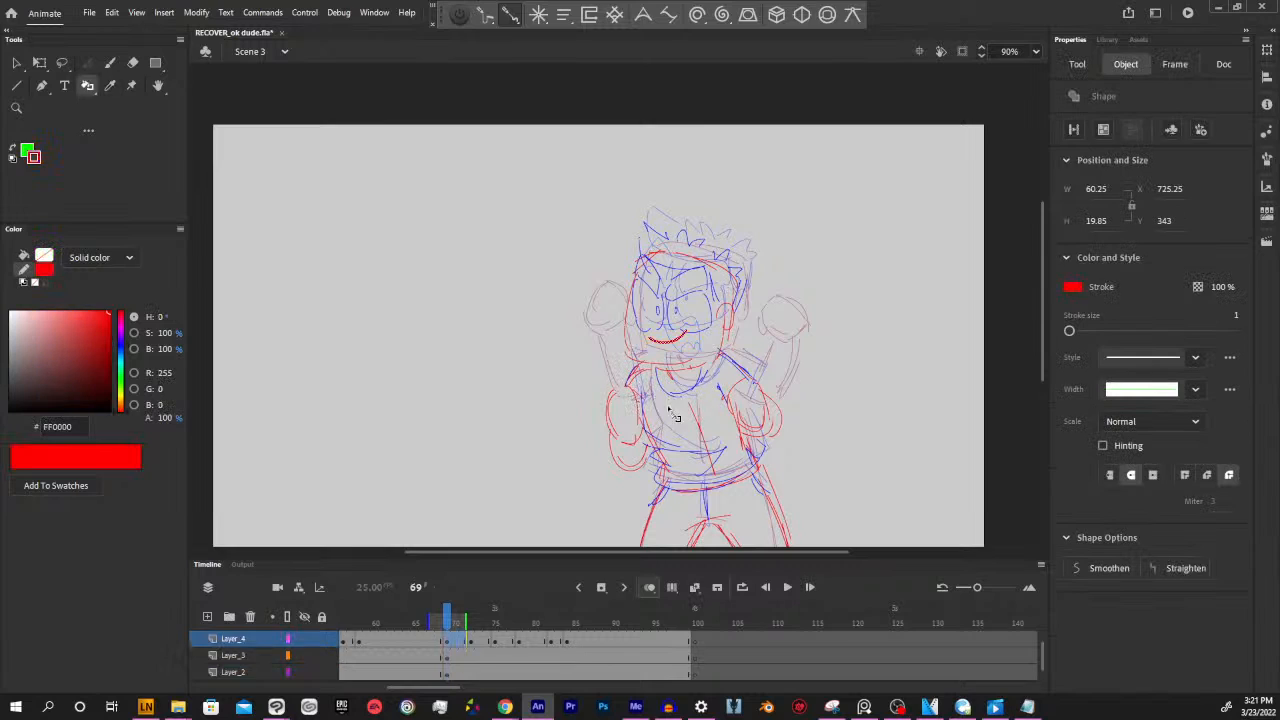
pyautogui.click(692, 672)
pyautogui.hotkey('ctrl', 'z')
pyautogui.hotkey('ctrl', 'z')
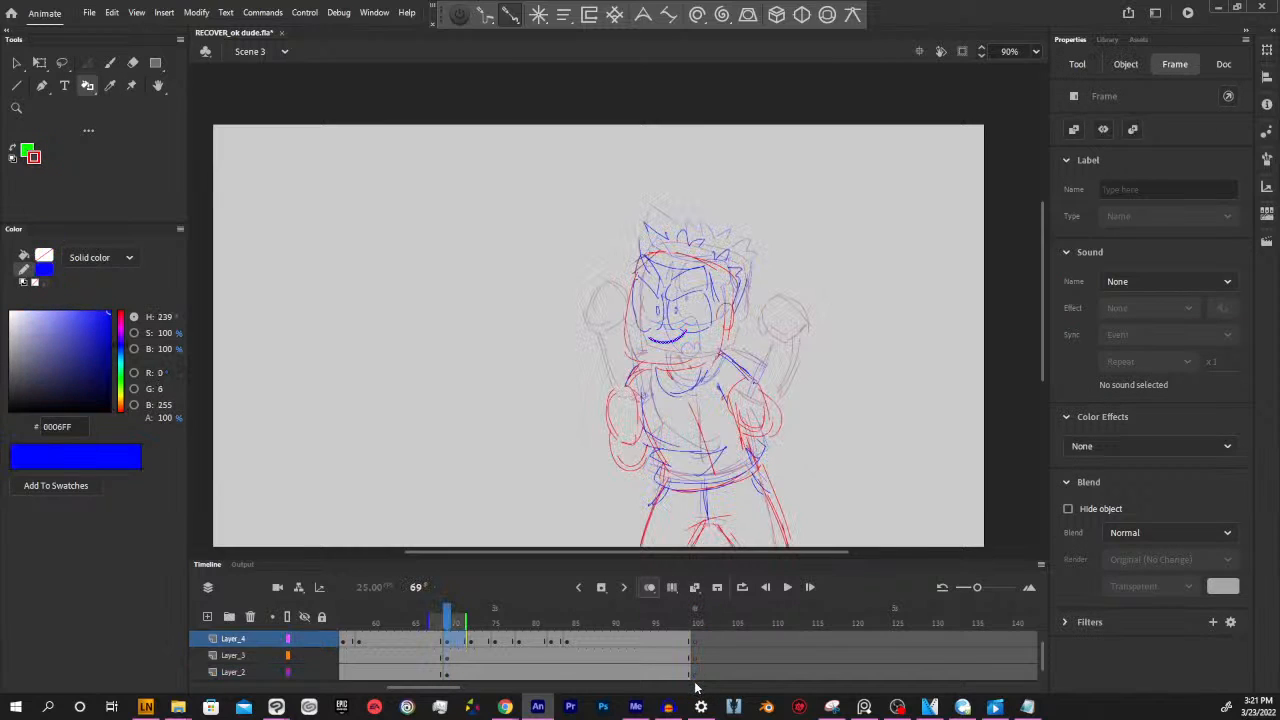
pyautogui.click(803, 462)
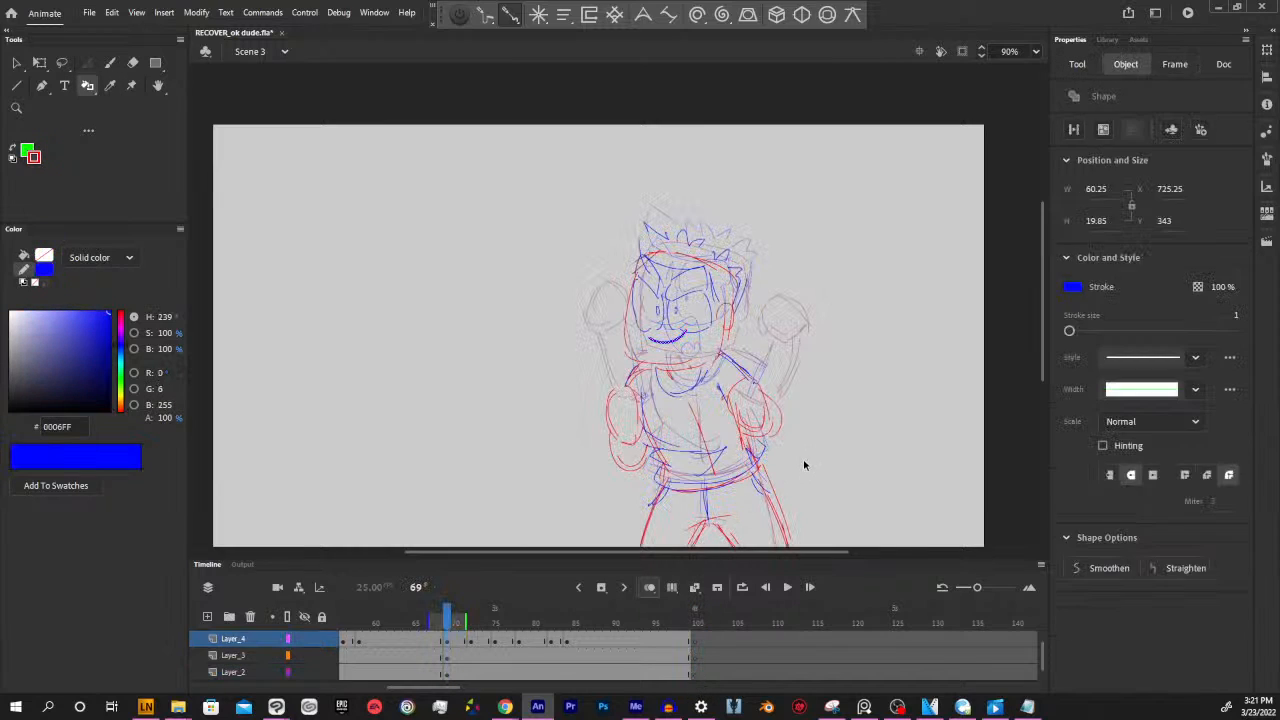
# Sample the red stroke colour from the sketch at frame 98 and sketch the head outline with the Paint Brush on Layer_2 at frame 100
pyautogui.click(683, 675)
pyautogui.press('i')
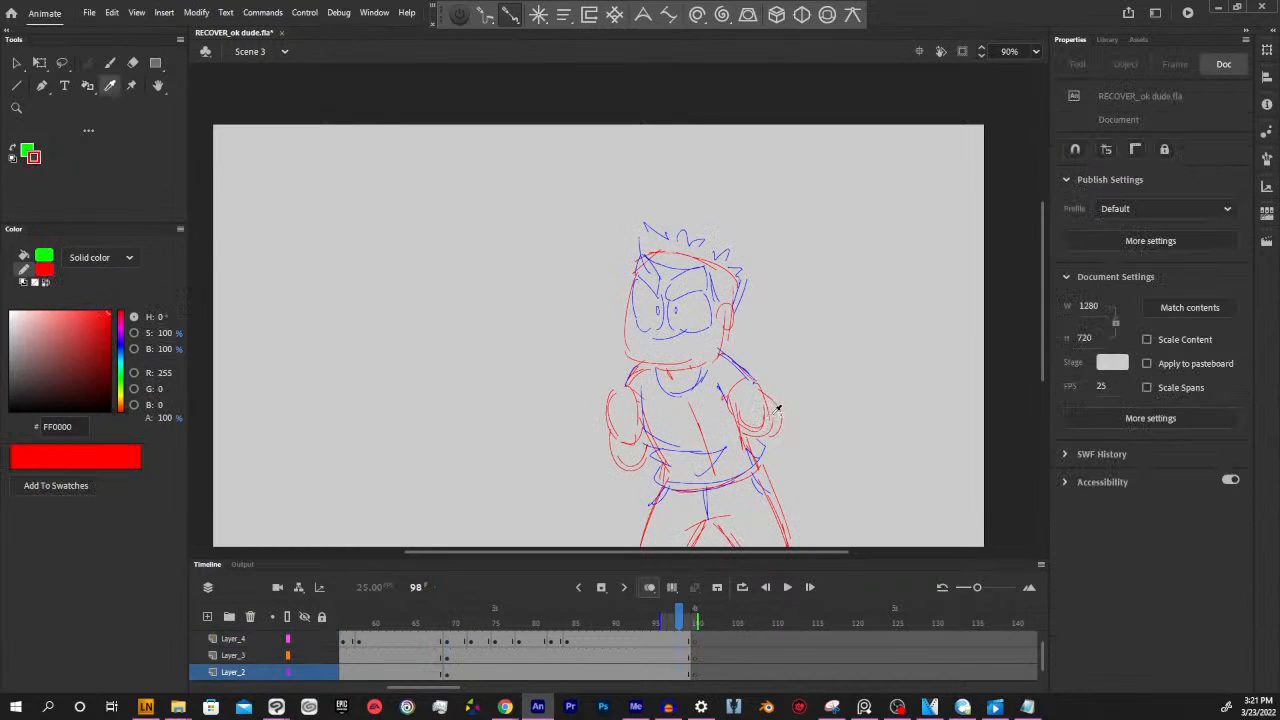
pyautogui.click(768, 396)
pyautogui.click(695, 675)
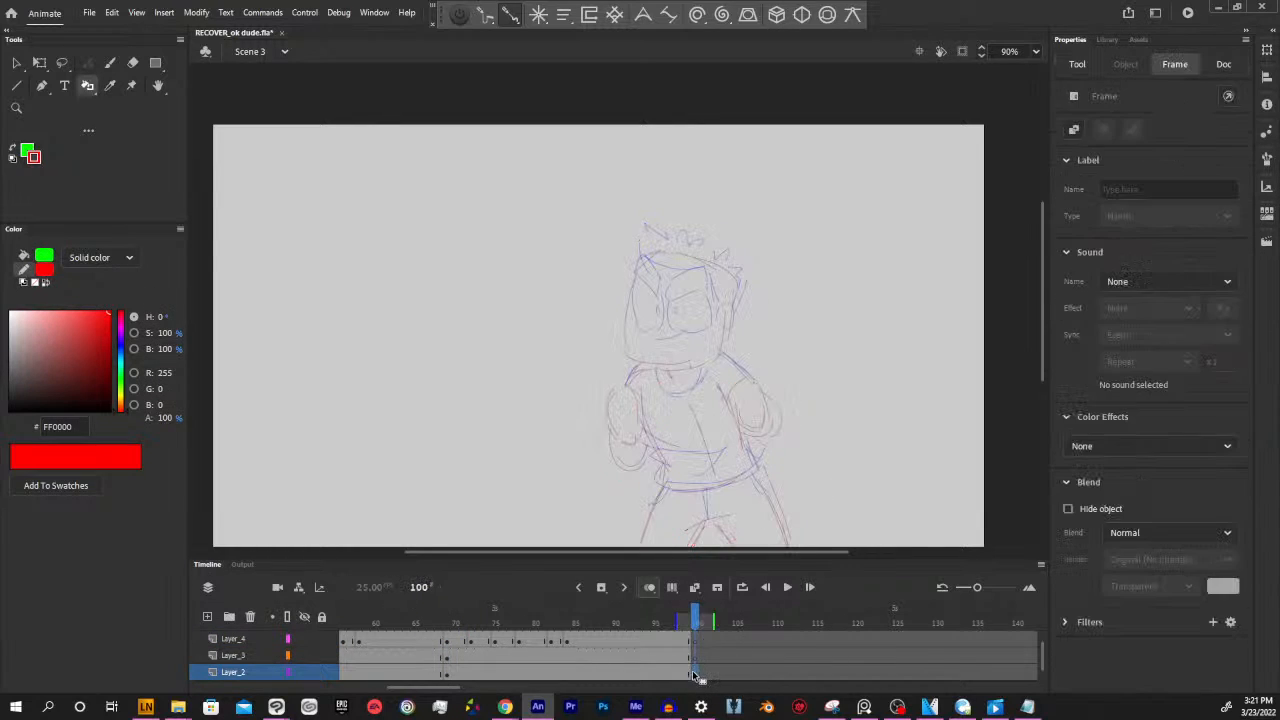
pyautogui.press('y')
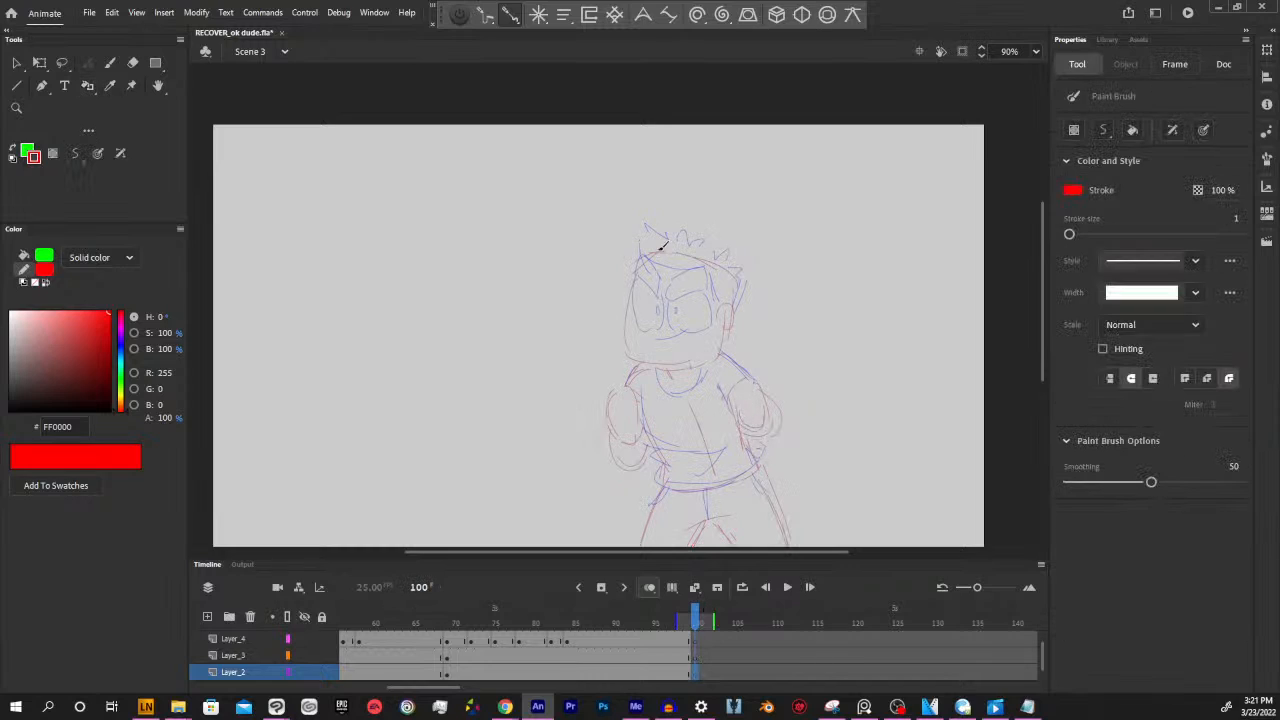
pyautogui.moveTo(638, 283)
pyautogui.mouseDown()
pyautogui.moveTo(638, 350)
pyautogui.moveTo(678, 367)
pyautogui.moveTo(669, 362)
pyautogui.moveTo(729, 347)
pyautogui.mouseUp()
pyautogui.moveTo(643, 251)
pyautogui.mouseDown()
pyautogui.moveTo(737, 259)
pyautogui.moveTo(729, 320)
pyautogui.mouseUp()
pyautogui.hotkey('ctrl', 'z')
pyautogui.hotkey('ctrl', 'z')
pyautogui.hotkey('ctrl', 'z')
pyautogui.hotkey('ctrl', 'z')
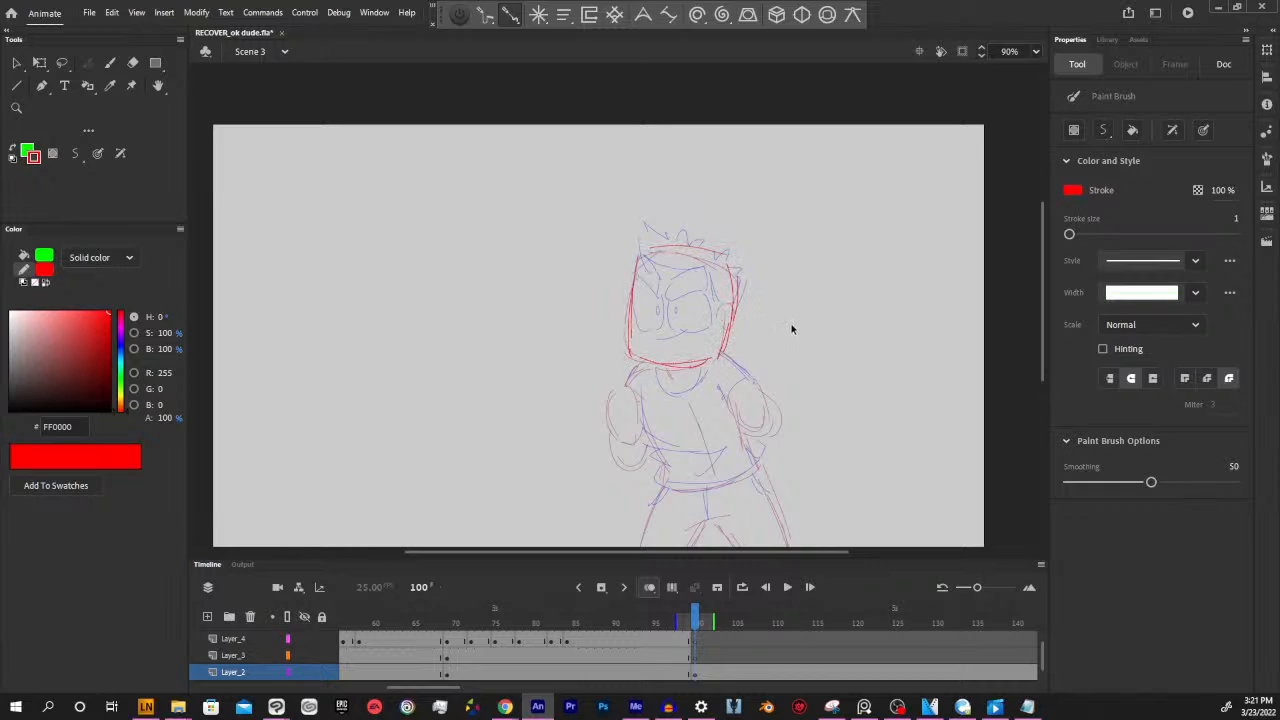
pyautogui.moveTo(645, 256)
pyautogui.mouseDown()
pyautogui.moveTo(732, 270)
pyautogui.moveTo(671, 255)
pyautogui.moveTo(742, 280)
pyautogui.moveTo(725, 331)
pyautogui.mouseUp()
# Select the red head outline with its ear, rotate it slightly counterclockwise with Free Transform and shift it down and to the right
pyautogui.moveTo(787, 368)
pyautogui.mouseDown()
pyautogui.moveTo(783, 349)
pyautogui.moveTo(801, 343)
pyautogui.mouseUp()
pyautogui.moveTo(602, 188)
pyautogui.mouseDown()
pyautogui.moveTo(693, 226)
pyautogui.moveTo(788, 418)
pyautogui.mouseUp()
pyautogui.moveTo(738, 313); pyautogui.dragTo(731, 304)
pyautogui.press('q')
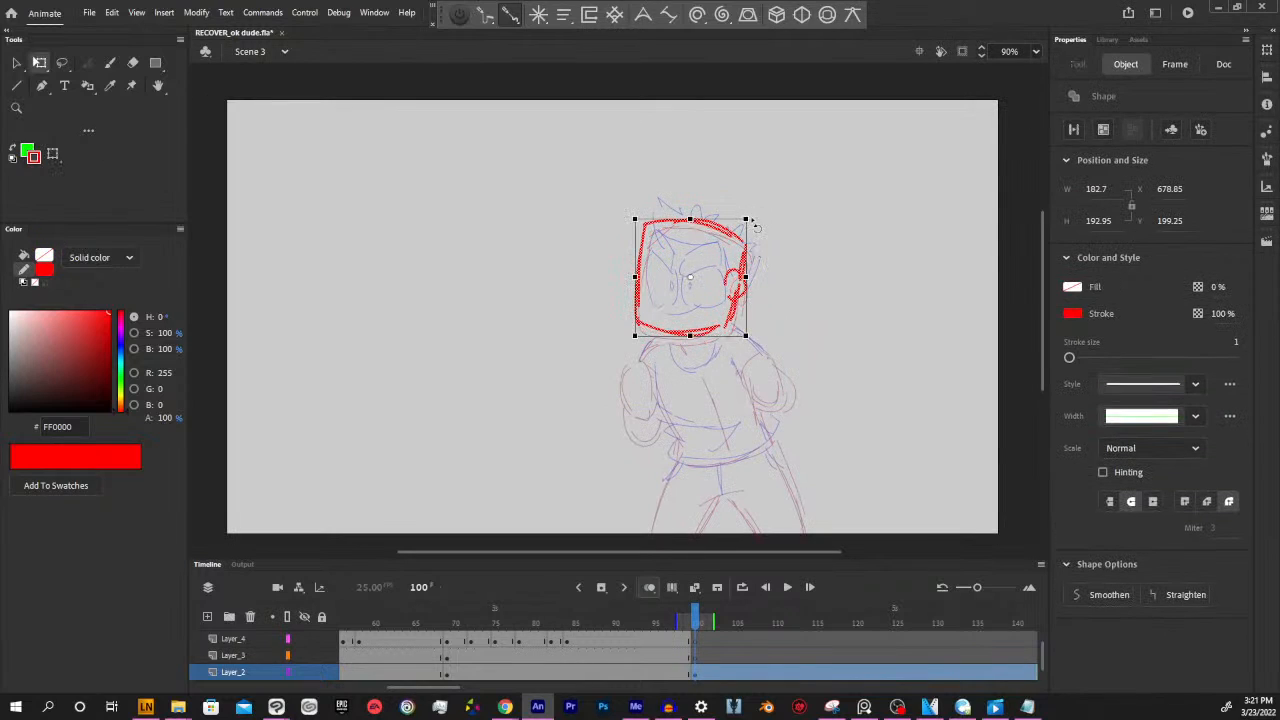
pyautogui.moveTo(753, 220); pyautogui.dragTo(739, 208)
pyautogui.moveTo(739, 301); pyautogui.dragTo(751, 309)
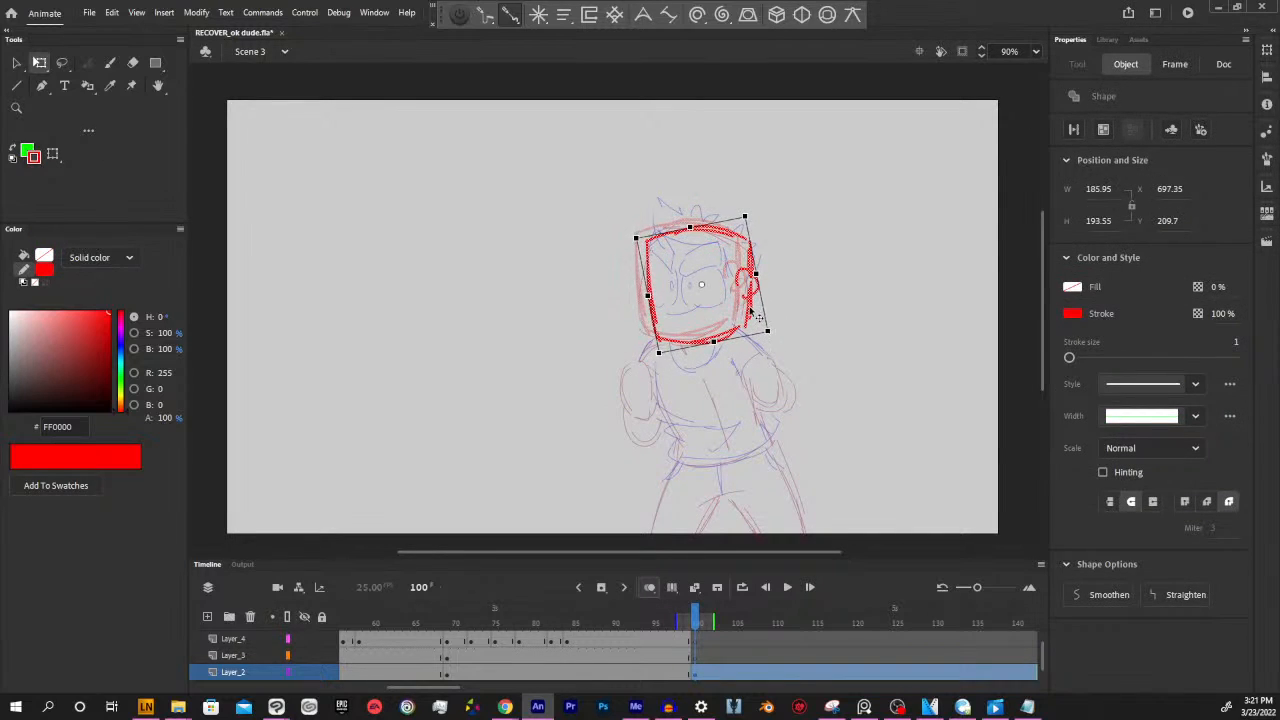
pyautogui.click(797, 382)
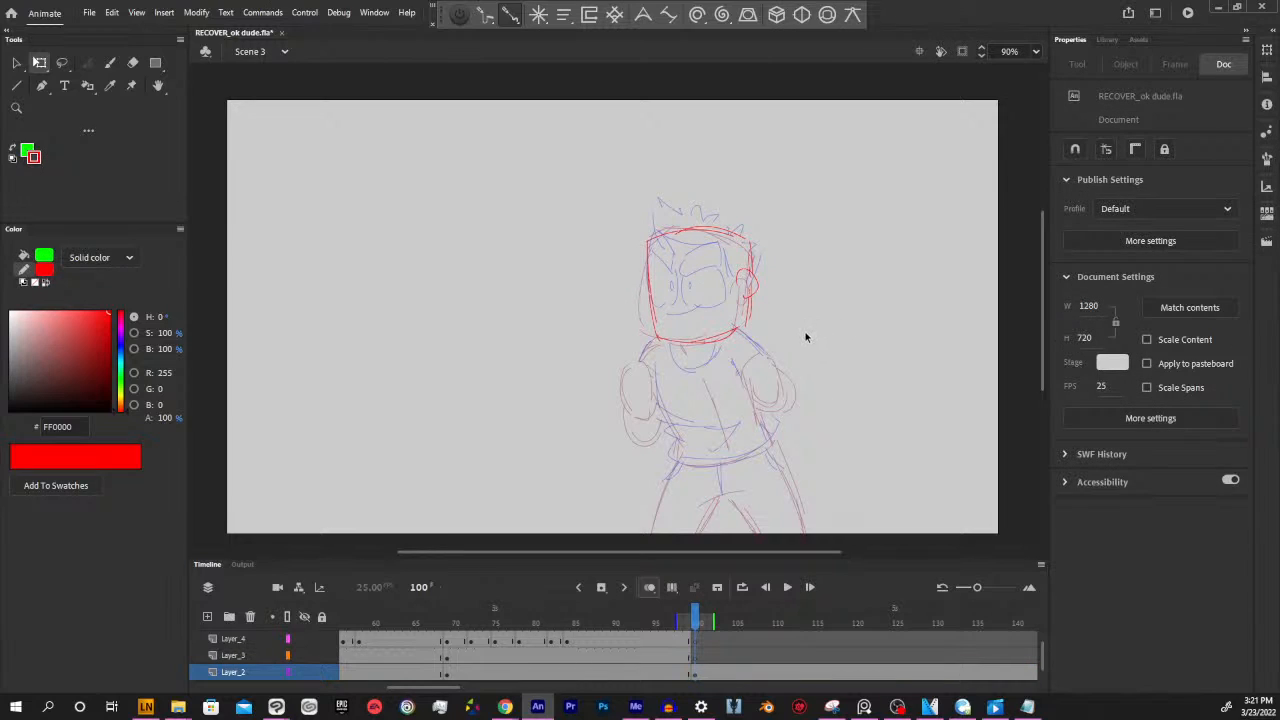
# Rotate the head outline clockwise with Free Transform and move it further right so the head tilts away from the previous pose
pyautogui.press('y')
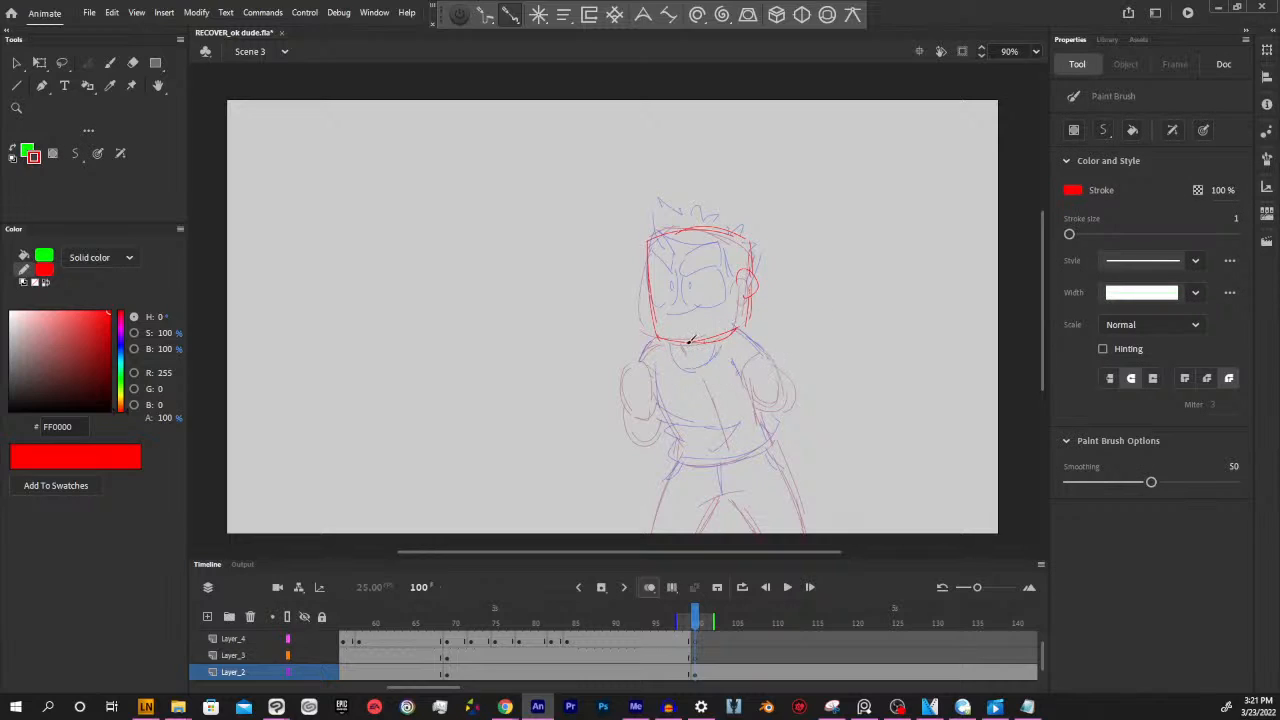
pyautogui.moveTo(586, 172); pyautogui.dragTo(808, 432)
pyautogui.press('q')
pyautogui.moveTo(788, 242); pyautogui.dragTo(820, 306)
pyautogui.click(703, 408)
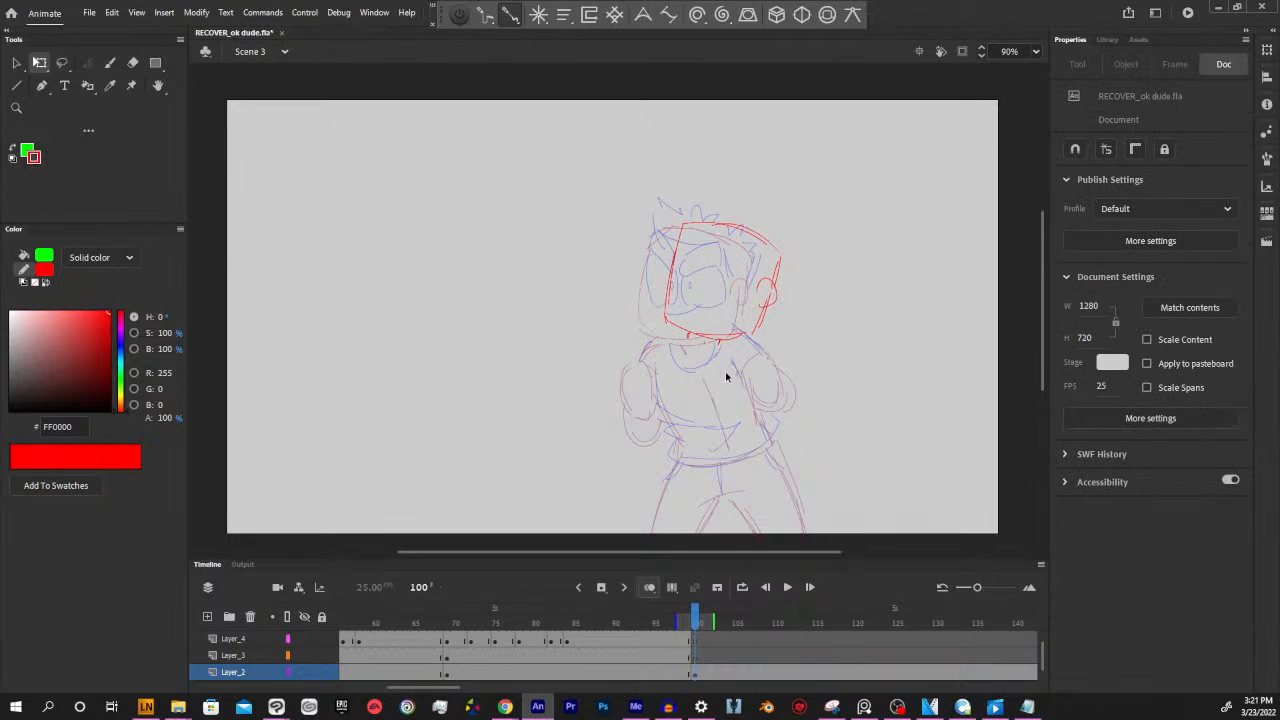
# Sketch the torso's centre line, the waistline and both outer leg lines in red below the head on Layer_2
pyautogui.press('y')
pyautogui.moveTo(706, 347)
pyautogui.mouseDown()
pyautogui.moveTo(717, 437)
pyautogui.moveTo(764, 456)
pyautogui.mouseUp()
pyautogui.moveTo(658, 532)
pyautogui.mouseDown()
pyautogui.moveTo(672, 462)
pyautogui.moveTo(652, 532)
pyautogui.mouseUp()
pyautogui.moveTo(805, 531); pyautogui.dragTo(773, 464)
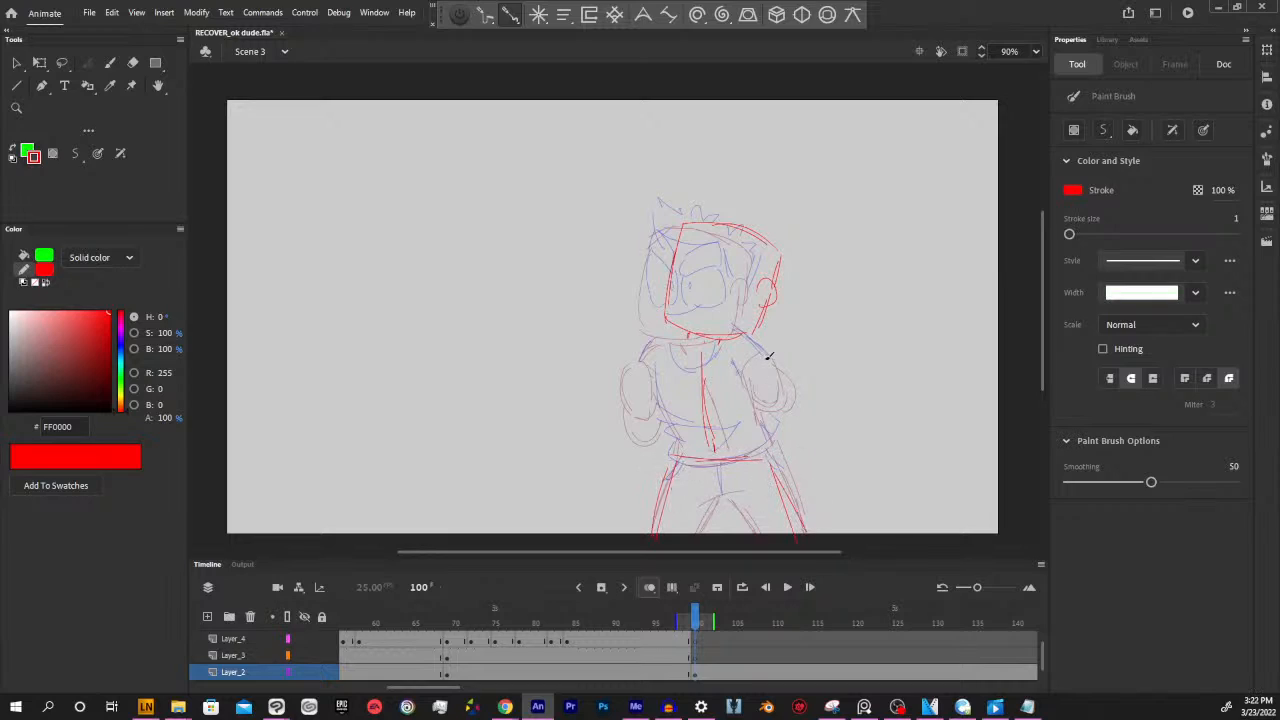
# Sketch the shoulders, two bent arms with raised hands and the sides of the torso in red
pyautogui.moveTo(666, 343); pyautogui.dragTo(724, 356)
pyautogui.hotkey('ctrl', 'z')
pyautogui.moveTo(615, 318)
pyautogui.mouseDown()
pyautogui.moveTo(646, 310)
pyautogui.moveTo(653, 328)
pyautogui.moveTo(640, 408)
pyautogui.mouseUp()
pyautogui.moveTo(652, 347); pyautogui.dragTo(662, 397)
pyautogui.moveTo(768, 350)
pyautogui.mouseDown()
pyautogui.moveTo(813, 354)
pyautogui.moveTo(809, 335)
pyautogui.moveTo(779, 353)
pyautogui.moveTo(769, 340)
pyautogui.moveTo(803, 365)
pyautogui.moveTo(780, 397)
pyautogui.moveTo(780, 371)
pyautogui.moveTo(780, 412)
pyautogui.moveTo(756, 374)
pyautogui.moveTo(750, 385)
pyautogui.moveTo(792, 392)
pyautogui.mouseUp()
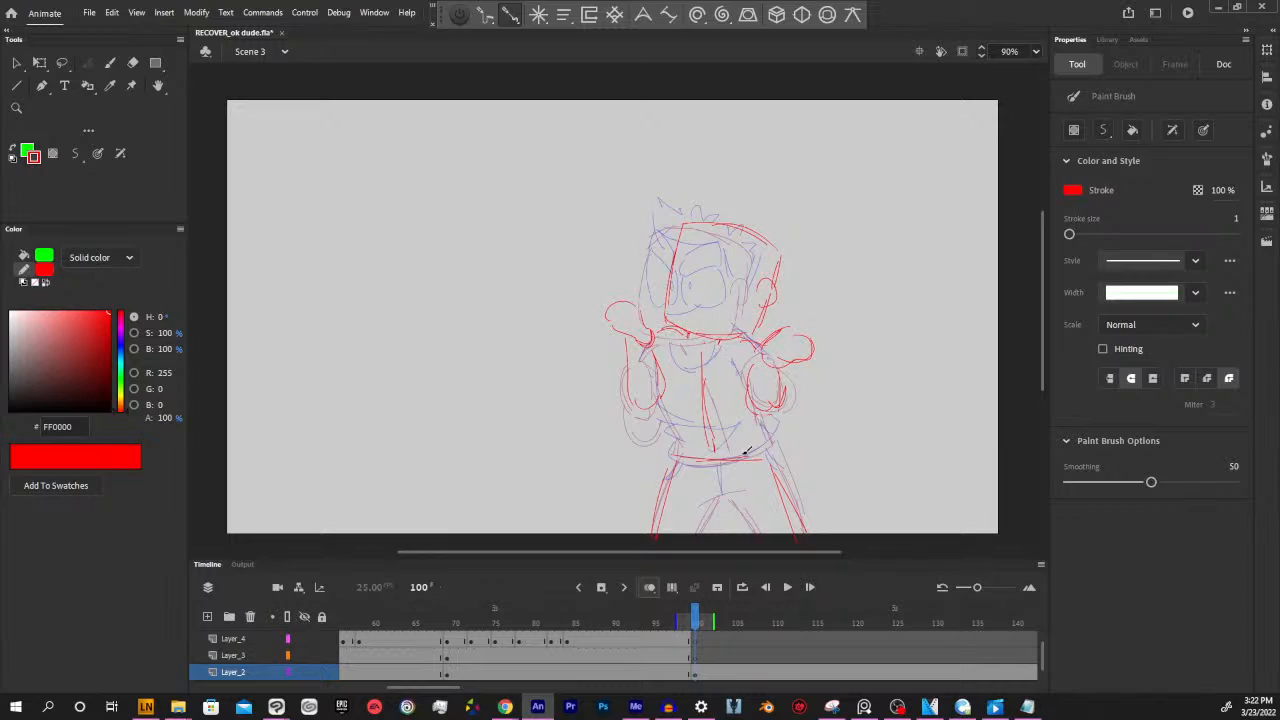
pyautogui.moveTo(665, 389); pyautogui.dragTo(681, 432)
pyautogui.moveTo(760, 456); pyautogui.dragTo(769, 457)
pyautogui.moveTo(758, 414)
pyautogui.mouseDown()
pyautogui.moveTo(770, 455)
pyautogui.moveTo(768, 443)
pyautogui.mouseUp()
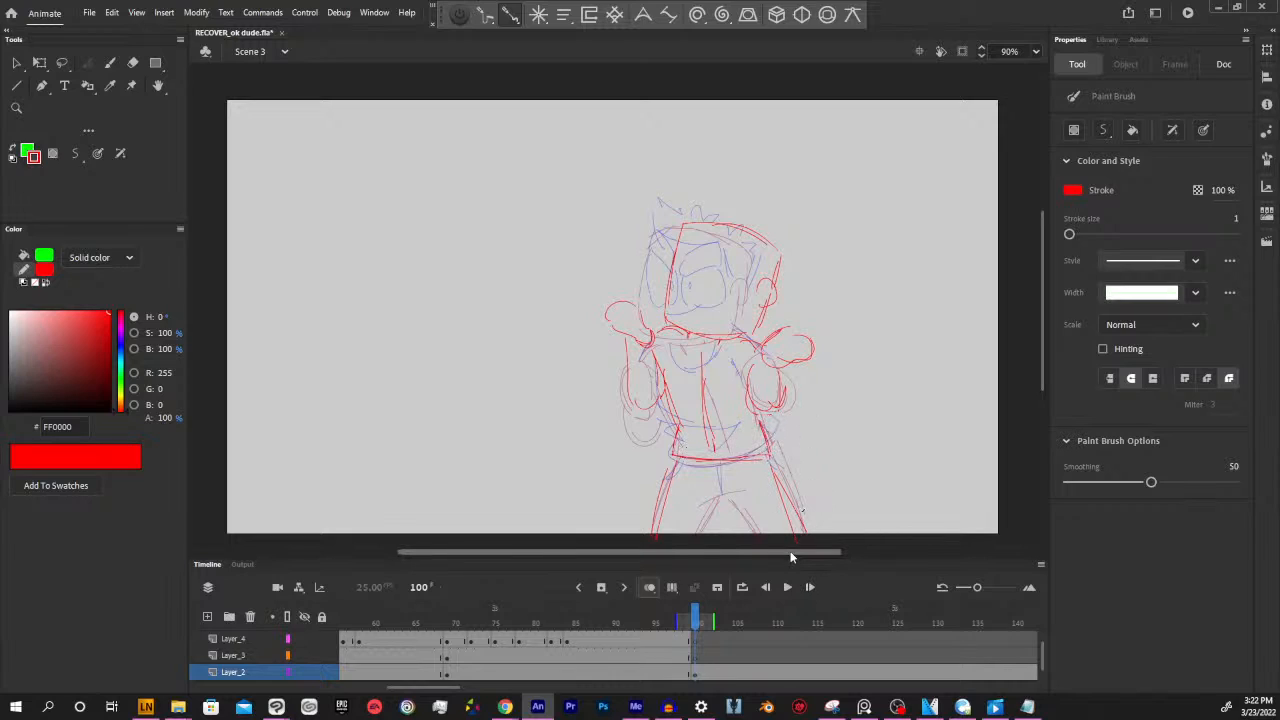
# Add the thumbs and curled fingers to both raised hands in red
pyautogui.moveTo(718, 553); pyautogui.dragTo(729, 553)
pyautogui.press('space')
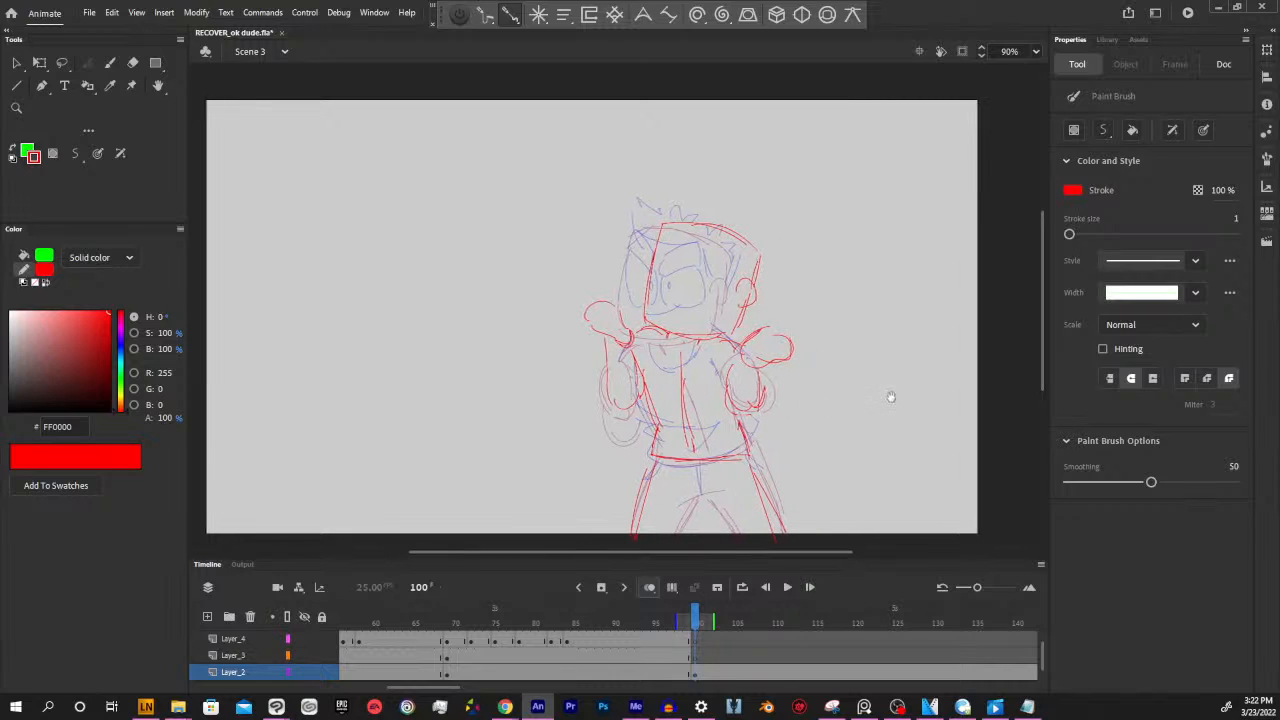
pyautogui.moveTo(891, 397); pyautogui.dragTo(871, 405)
pyautogui.moveTo(697, 621)
pyautogui.mouseDown()
pyautogui.moveTo(673, 623)
pyautogui.moveTo(697, 622)
pyautogui.mouseUp()
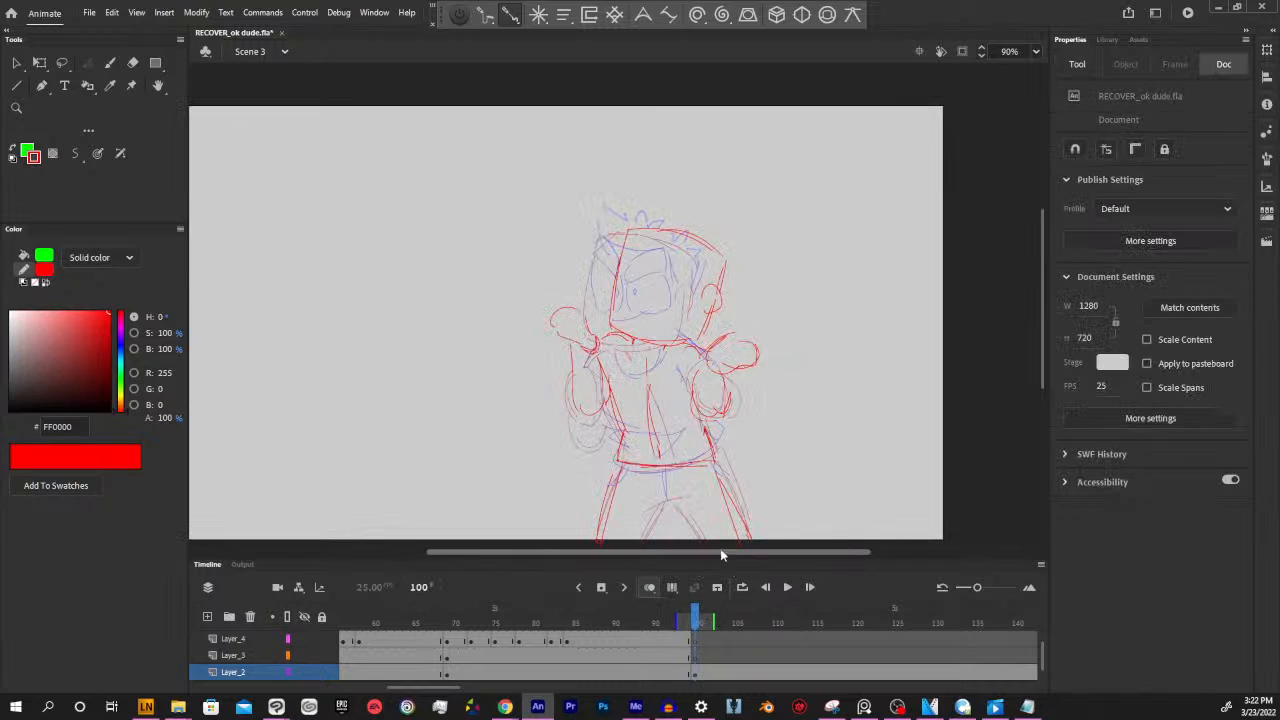
pyautogui.press('b')
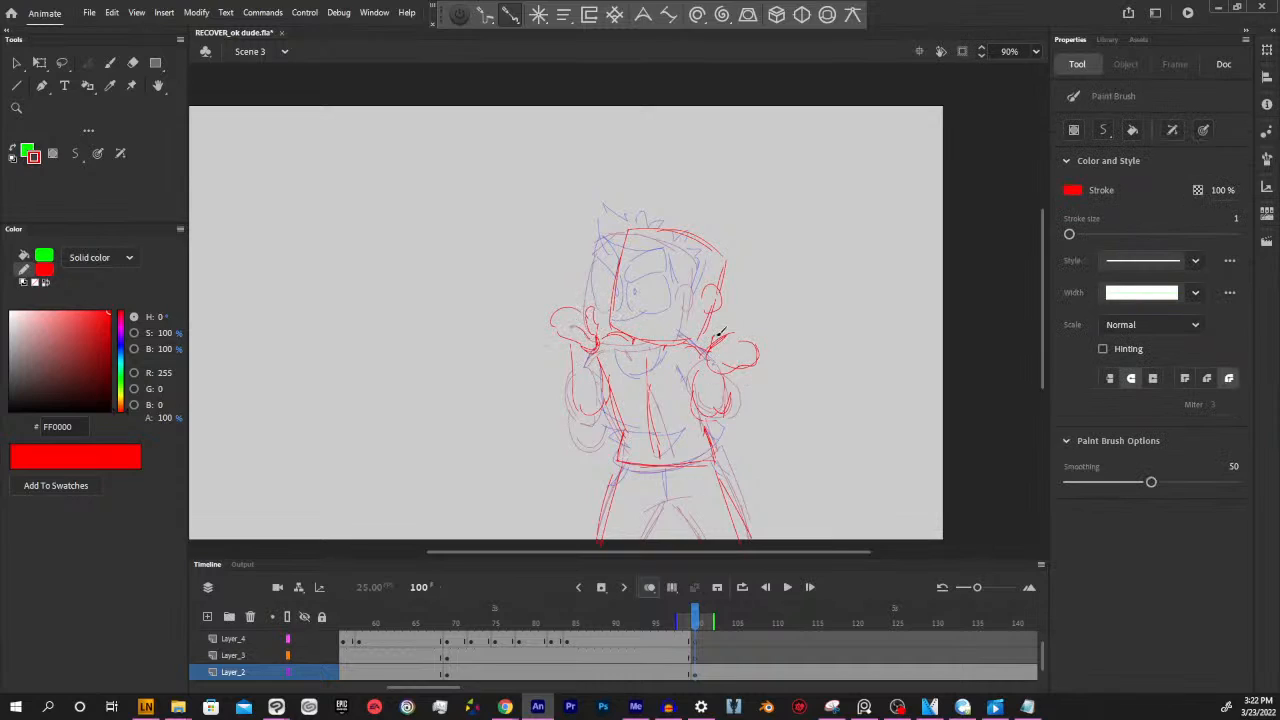
pyautogui.moveTo(731, 343)
pyautogui.mouseDown()
pyautogui.moveTo(717, 351)
pyautogui.moveTo(762, 332)
pyautogui.moveTo(756, 367)
pyautogui.mouseUp()
pyautogui.moveTo(550, 315); pyautogui.dragTo(567, 295)
pyautogui.moveTo(841, 392); pyautogui.dragTo(840, 406)
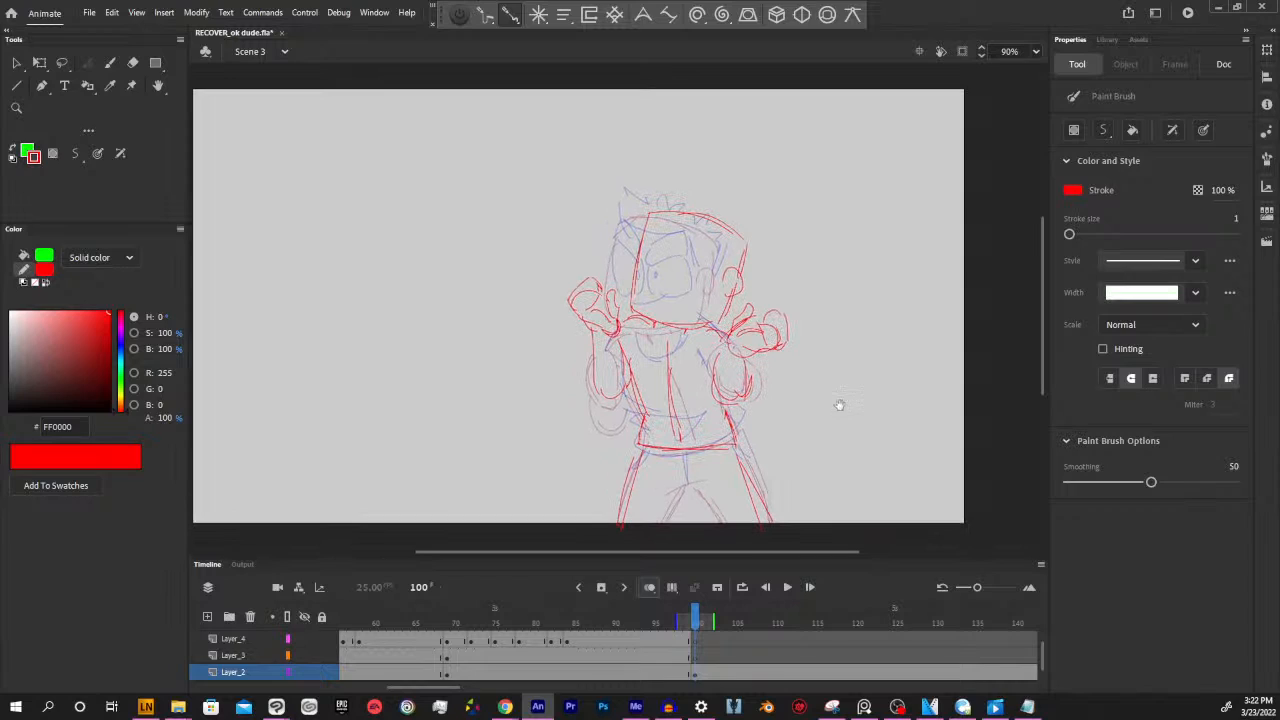
# Sample the blue stroke colour from frame 99 and draw the eyes, pupils and raised eyebrows on Layer_3 at frame 100
pyautogui.click(697, 637)
pyautogui.press('i')
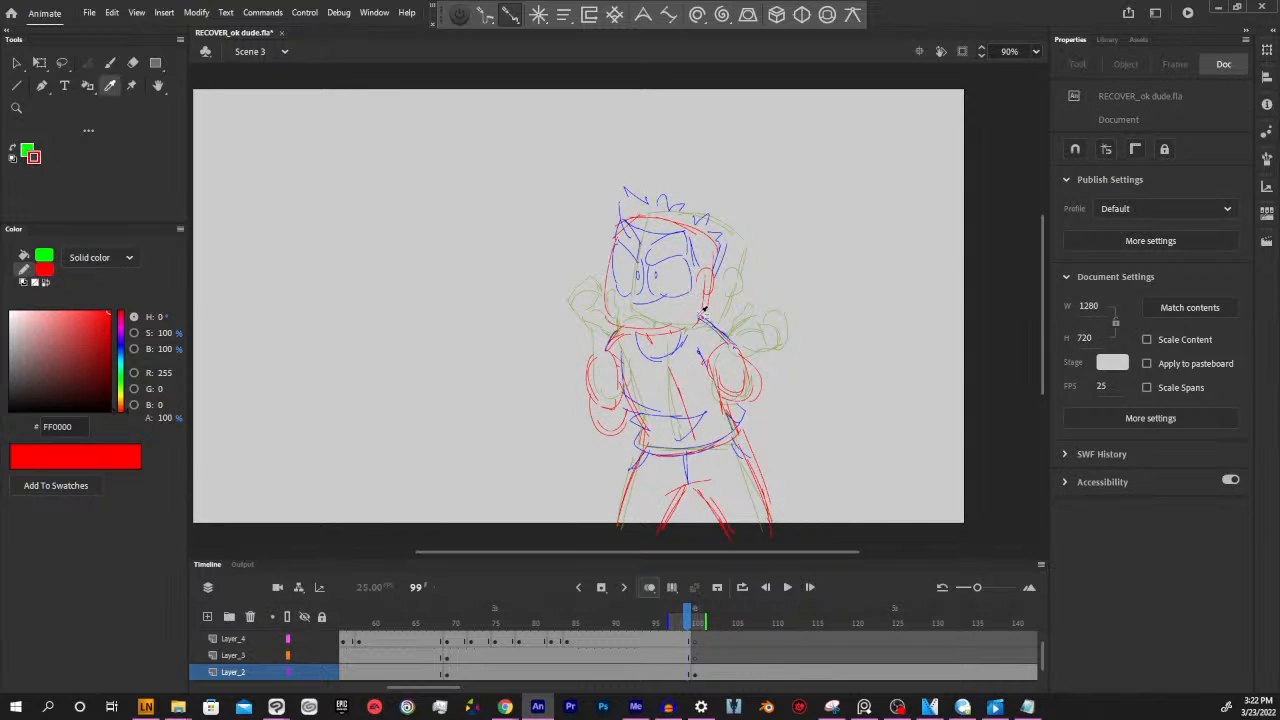
pyautogui.click(696, 300)
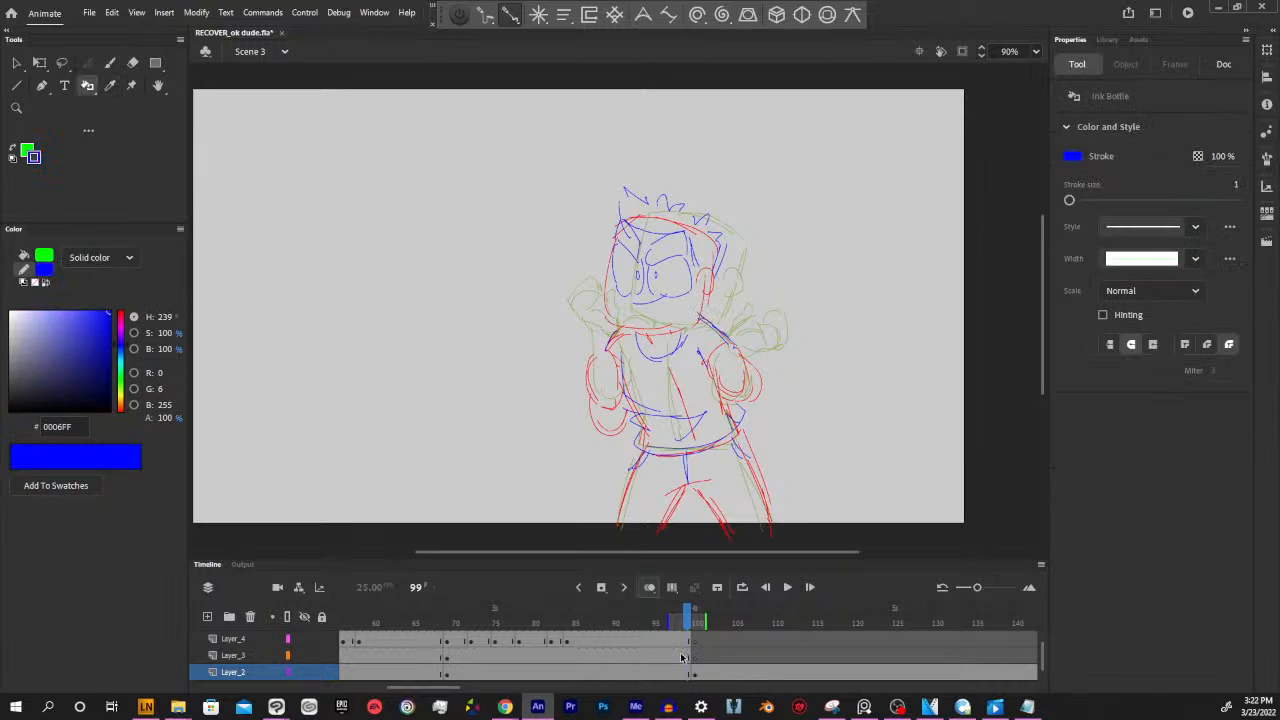
pyautogui.click(681, 657)
pyautogui.click(694, 657)
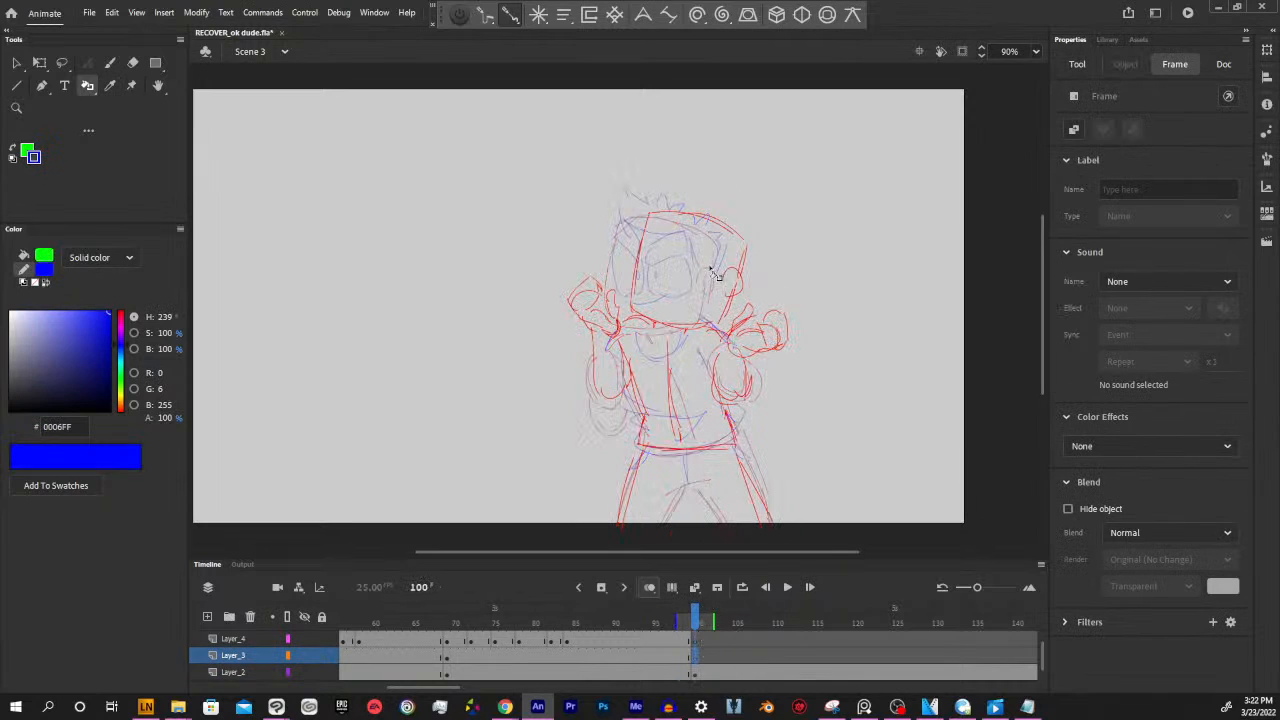
pyautogui.press('y')
pyautogui.moveTo(704, 298); pyautogui.dragTo(722, 348)
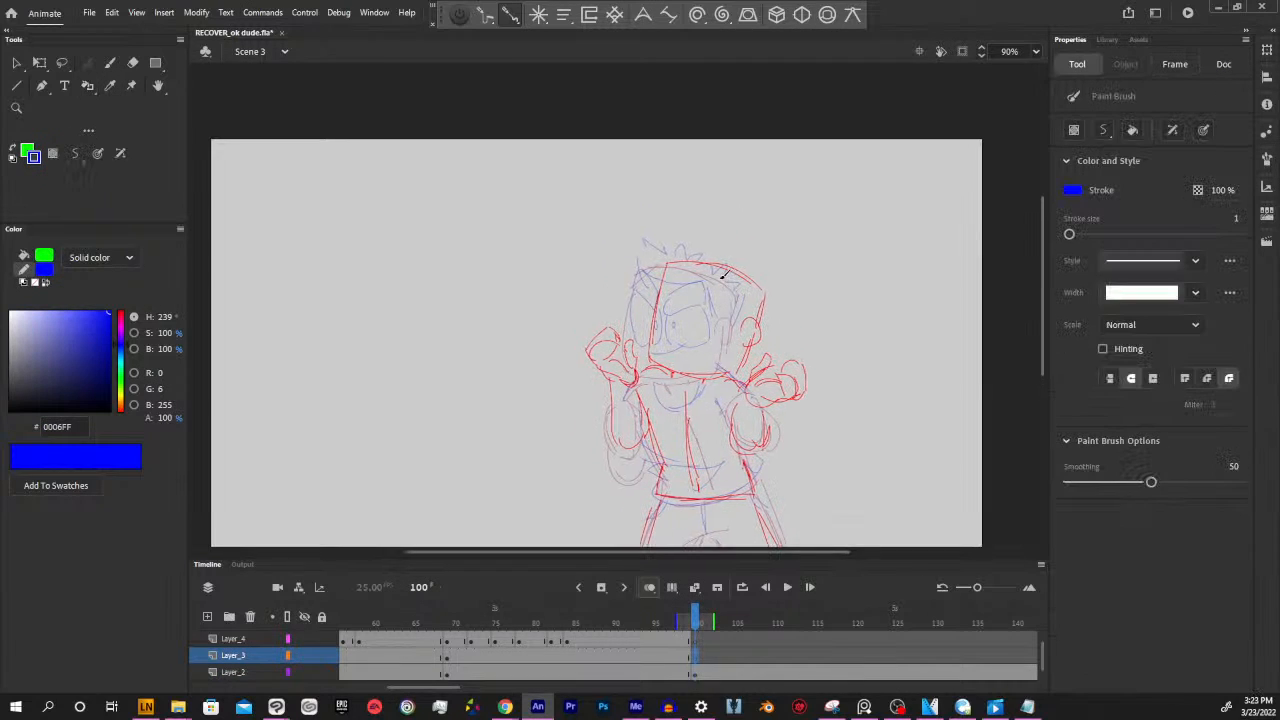
pyautogui.moveTo(715, 268)
pyautogui.mouseDown()
pyautogui.moveTo(748, 277)
pyautogui.moveTo(745, 297)
pyautogui.moveTo(716, 289)
pyautogui.moveTo(716, 272)
pyautogui.moveTo(697, 288)
pyautogui.moveTo(671, 268)
pyautogui.moveTo(677, 254)
pyautogui.moveTo(730, 285)
pyautogui.moveTo(669, 279)
pyautogui.moveTo(660, 328)
pyautogui.moveTo(722, 318)
pyautogui.moveTo(737, 298)
pyautogui.moveTo(725, 291)
pyautogui.moveTo(704, 327)
pyautogui.moveTo(737, 337)
pyautogui.moveTo(743, 304)
pyautogui.mouseUp()
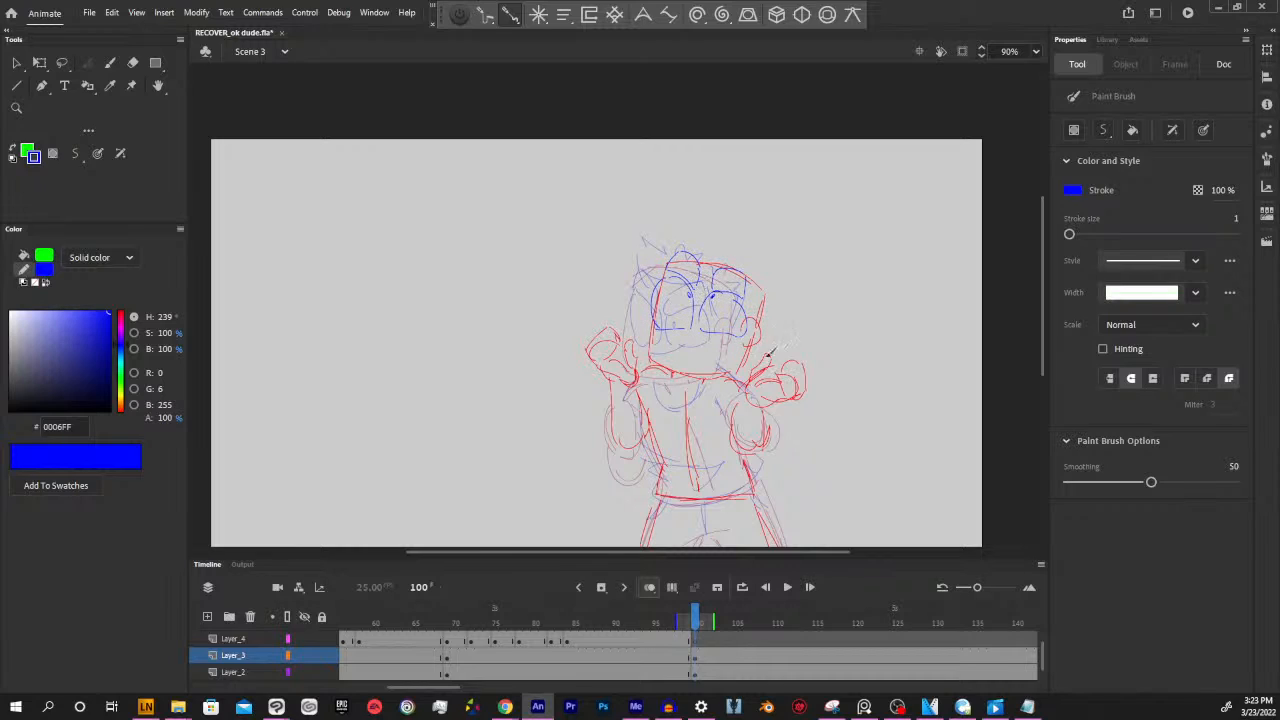
# Draw an open smiling mouth with a tongue in blue on Layer_4 at frame 100
pyautogui.moveTo(803, 371)
pyautogui.mouseDown()
pyautogui.moveTo(795, 339)
pyautogui.moveTo(780, 339)
pyautogui.mouseUp()
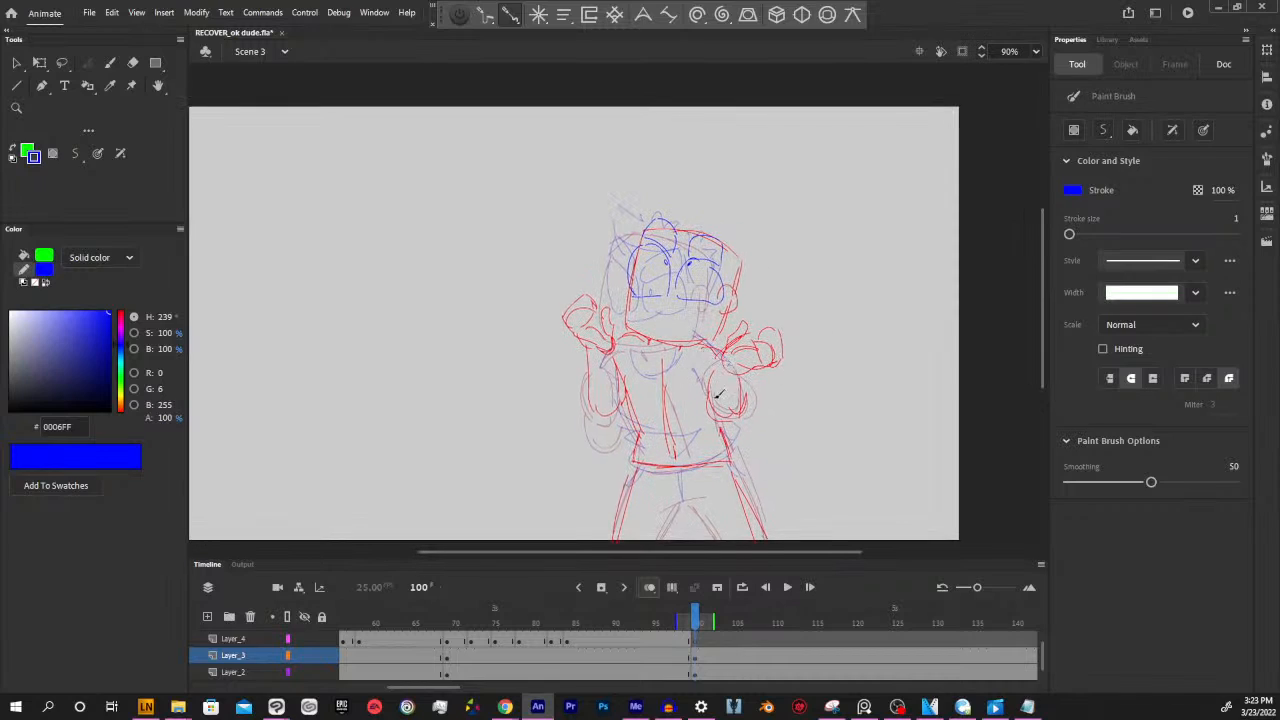
pyautogui.click(693, 651)
pyautogui.click(693, 639)
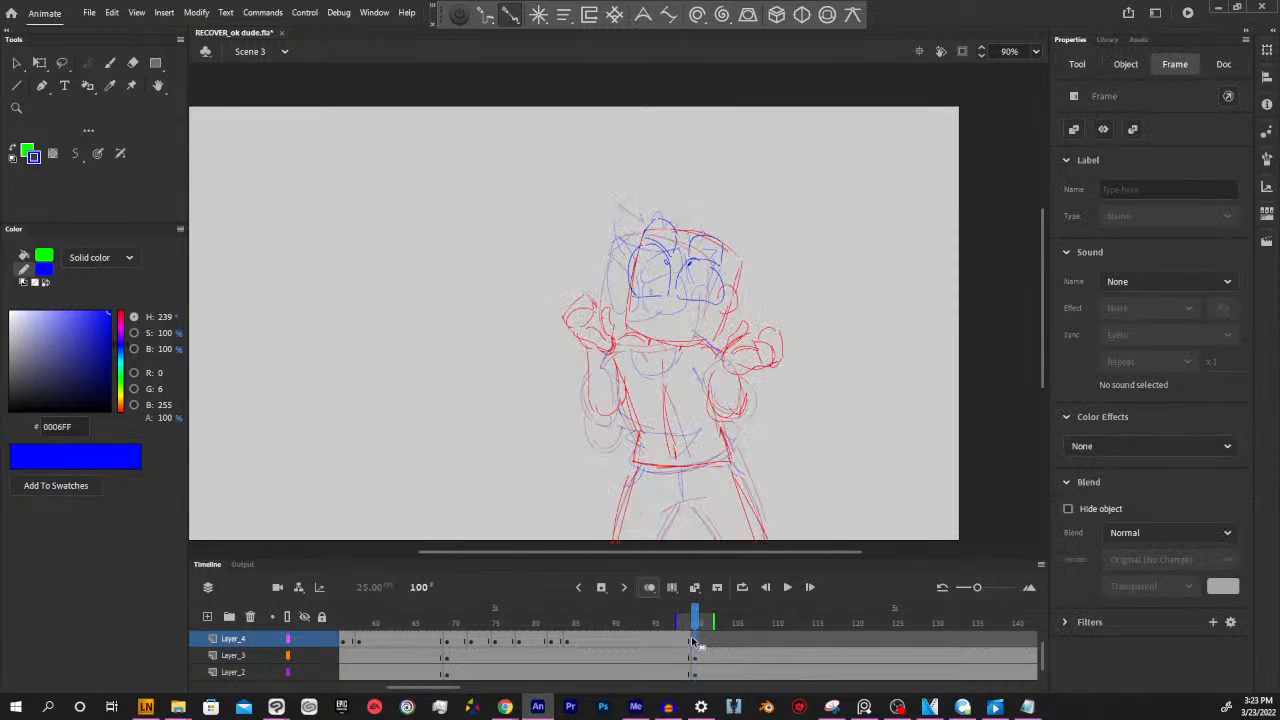
pyautogui.moveTo(658, 303)
pyautogui.mouseDown()
pyautogui.moveTo(695, 299)
pyautogui.moveTo(672, 335)
pyautogui.moveTo(687, 306)
pyautogui.moveTo(703, 312)
pyautogui.mouseUp()
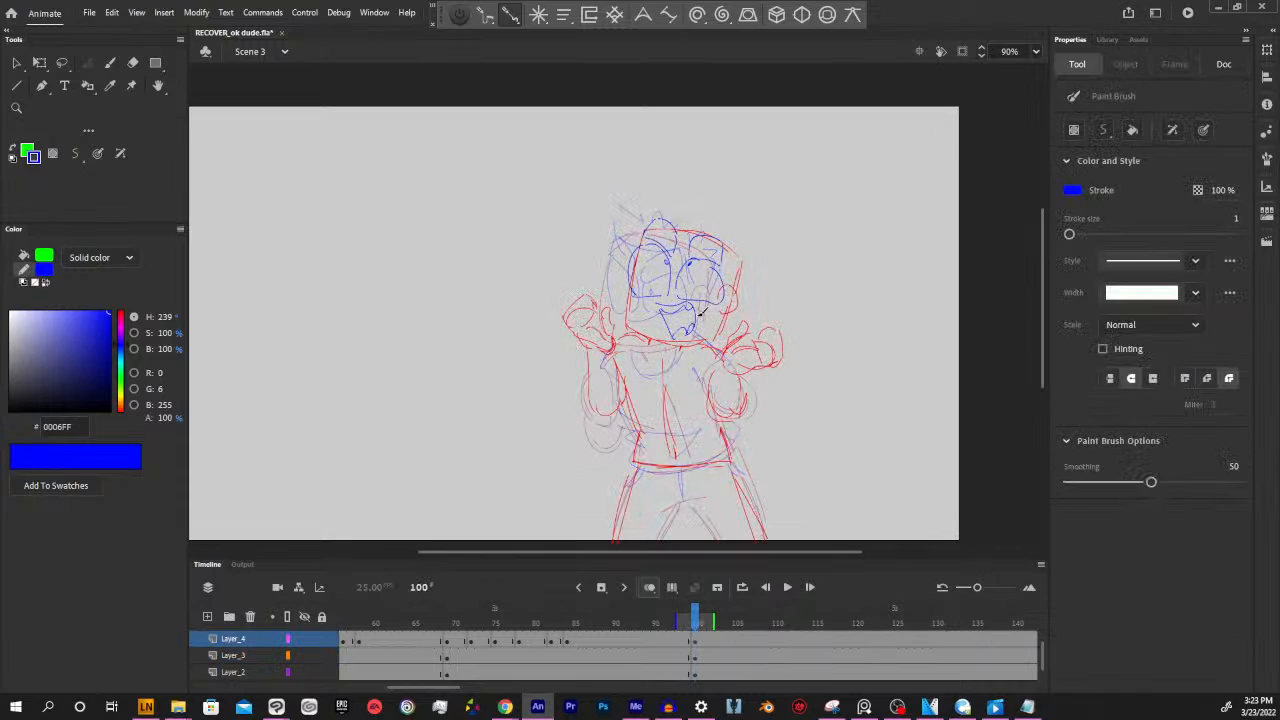
# Draw the spiky hair in blue around the top and side of the head on Layer_2 at frame 100
pyautogui.moveTo(842, 375); pyautogui.dragTo(843, 417)
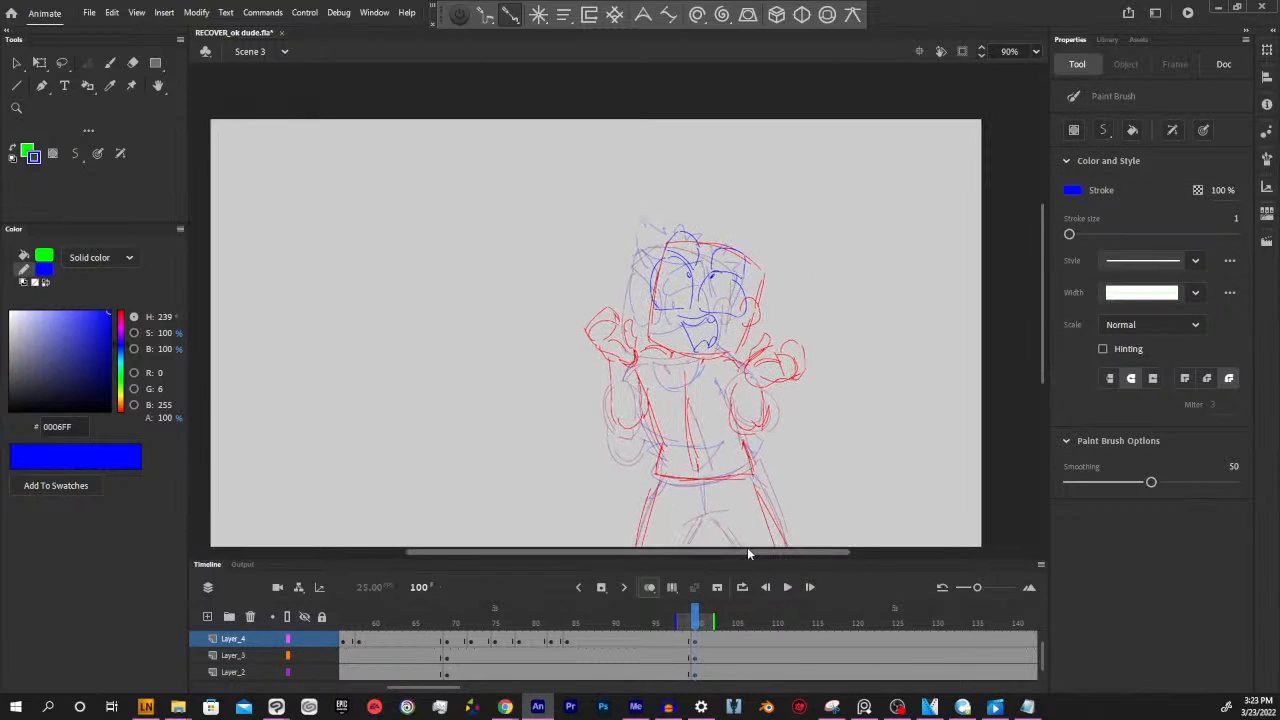
pyautogui.click(697, 643)
pyautogui.click(694, 655)
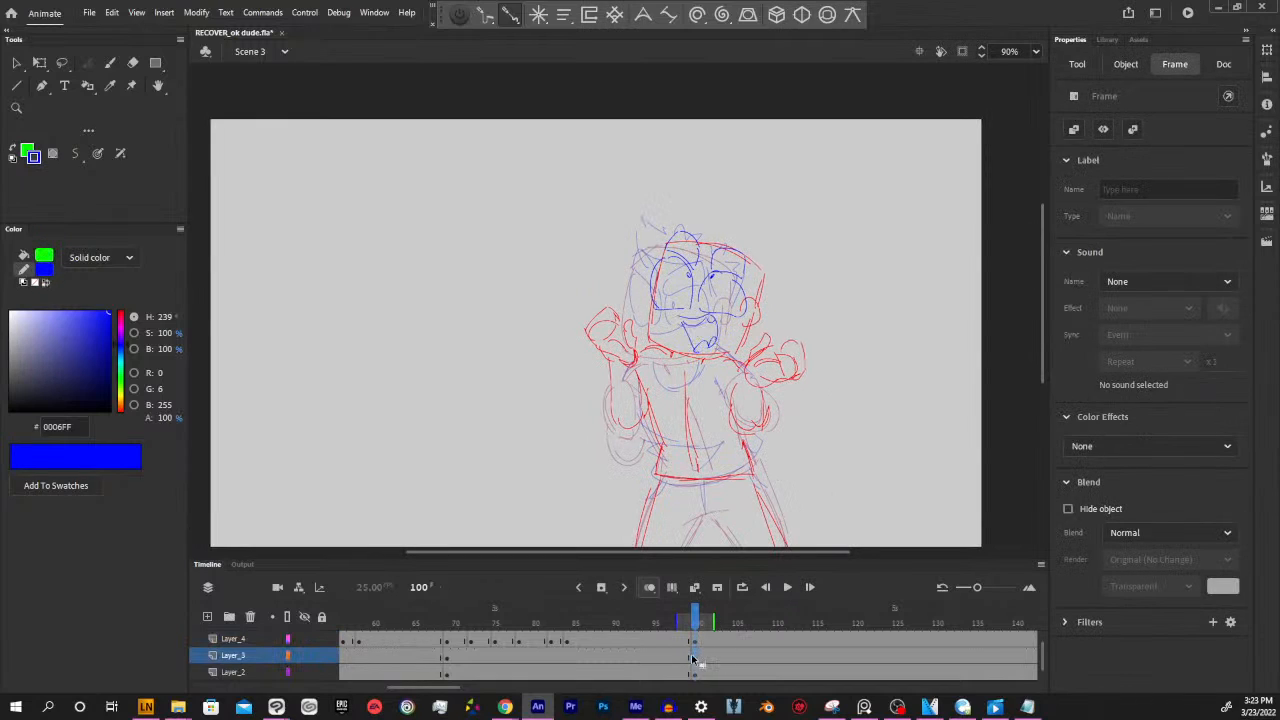
pyautogui.click(695, 672)
pyautogui.click(839, 450)
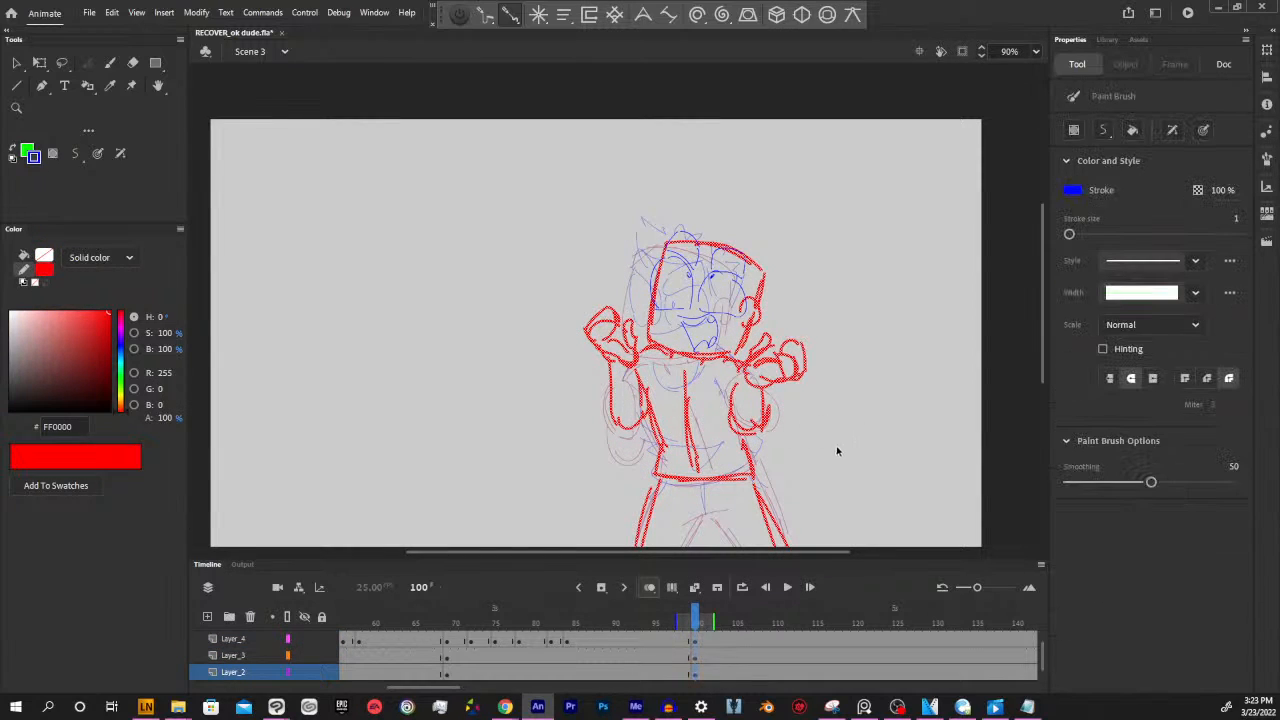
pyautogui.moveTo(871, 456)
pyautogui.mouseDown()
pyautogui.moveTo(829, 456)
pyautogui.moveTo(826, 490)
pyautogui.mouseUp()
pyautogui.moveTo(632, 273)
pyautogui.mouseDown()
pyautogui.moveTo(626, 250)
pyautogui.moveTo(684, 256)
pyautogui.moveTo(721, 290)
pyautogui.moveTo(722, 332)
pyautogui.moveTo(730, 306)
pyautogui.moveTo(711, 317)
pyautogui.mouseUp()
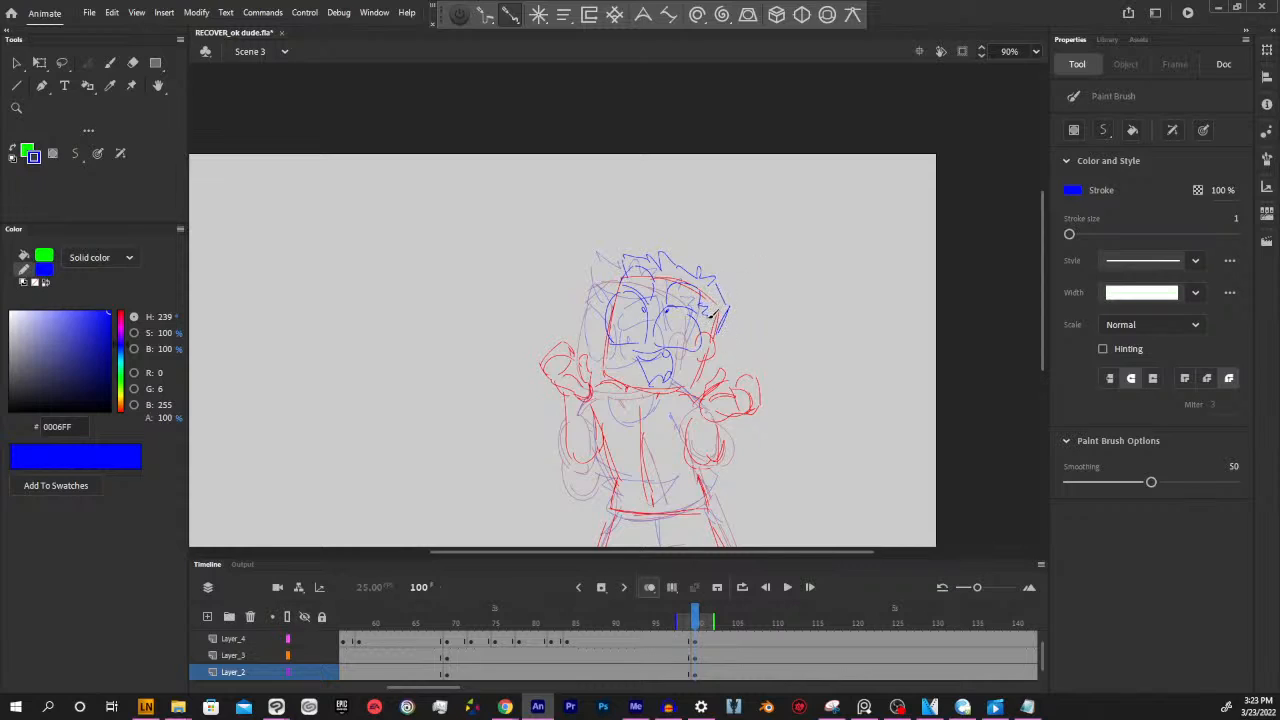
# Draw the shirt's collar, sleeve edges, chest fold and bottom hem in blue over the red torso
pyautogui.scroll(-2, 752, 372)
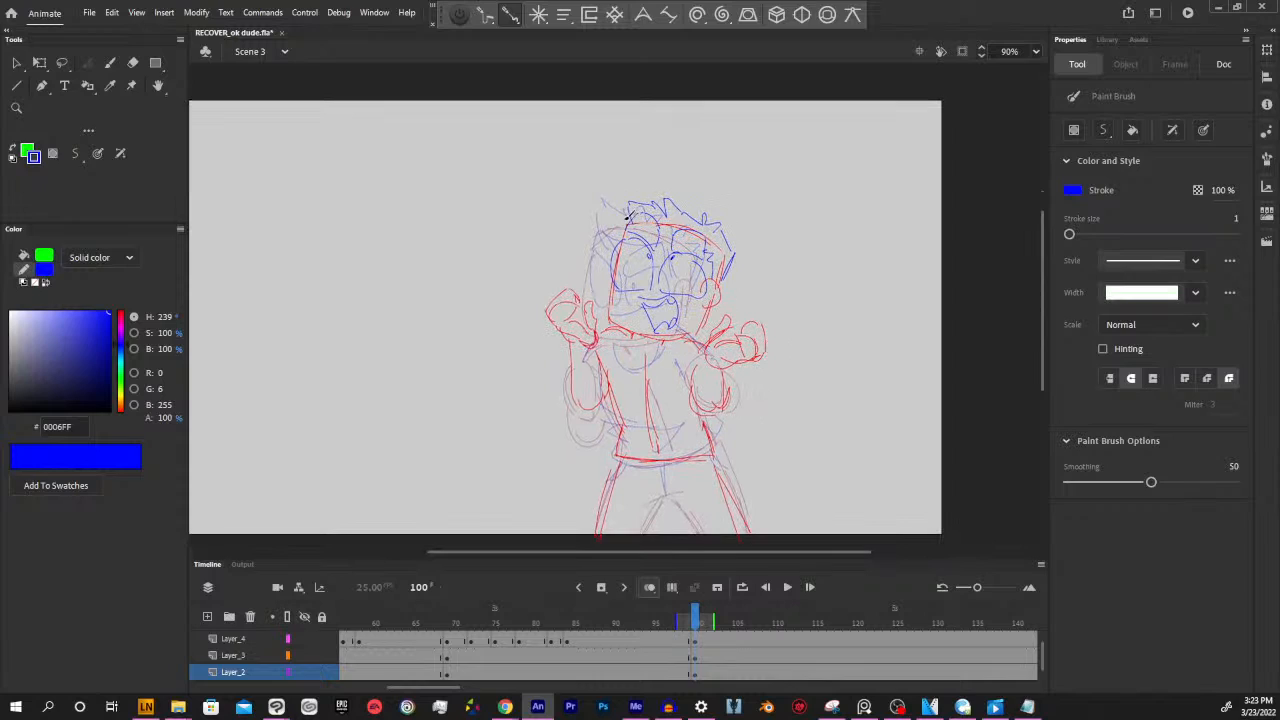
pyautogui.moveTo(773, 362); pyautogui.dragTo(808, 368)
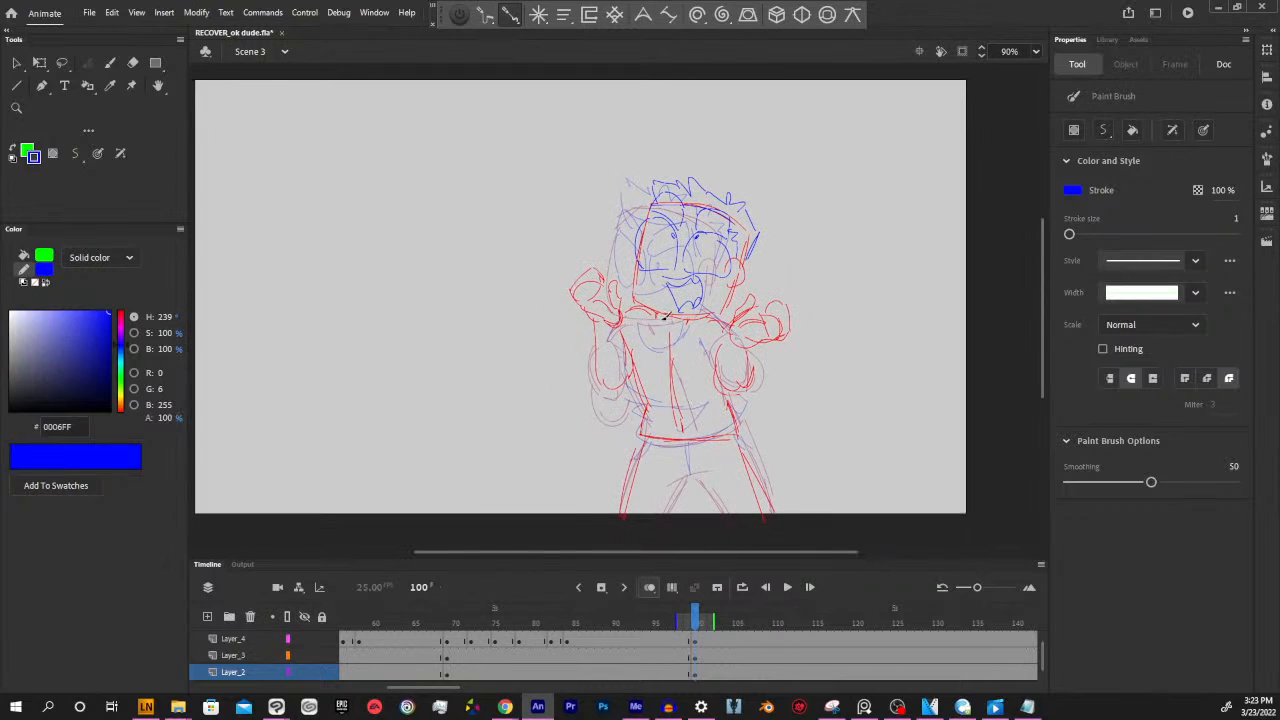
pyautogui.moveTo(652, 311); pyautogui.dragTo(679, 338)
pyautogui.moveTo(702, 342); pyautogui.dragTo(714, 366)
pyautogui.moveTo(649, 335); pyautogui.dragTo(644, 347)
pyautogui.moveTo(637, 366)
pyautogui.mouseDown()
pyautogui.moveTo(647, 402)
pyautogui.moveTo(634, 396)
pyautogui.moveTo(704, 401)
pyautogui.moveTo(640, 438)
pyautogui.moveTo(735, 442)
pyautogui.mouseUp()
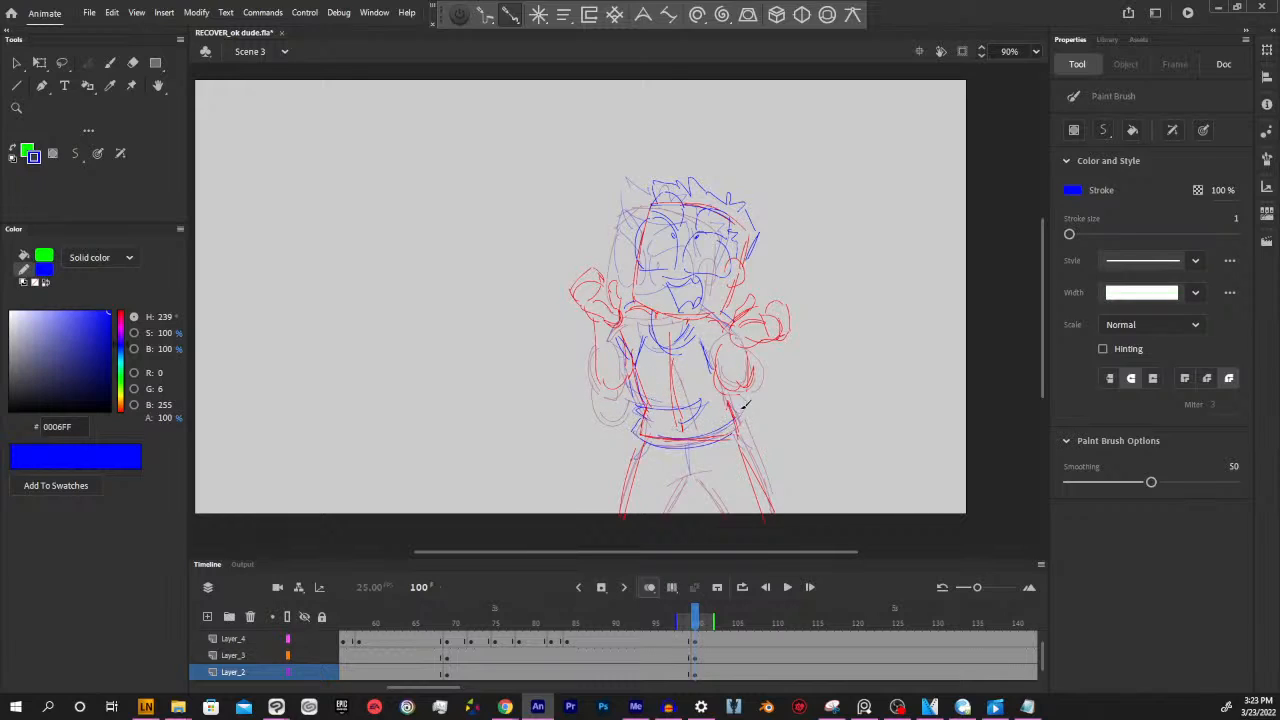
# Sample the red stroke colour from the hand and draw the crotch and inner leg lines of the trousers at frame 100
pyautogui.scroll(-2, 827, 415)
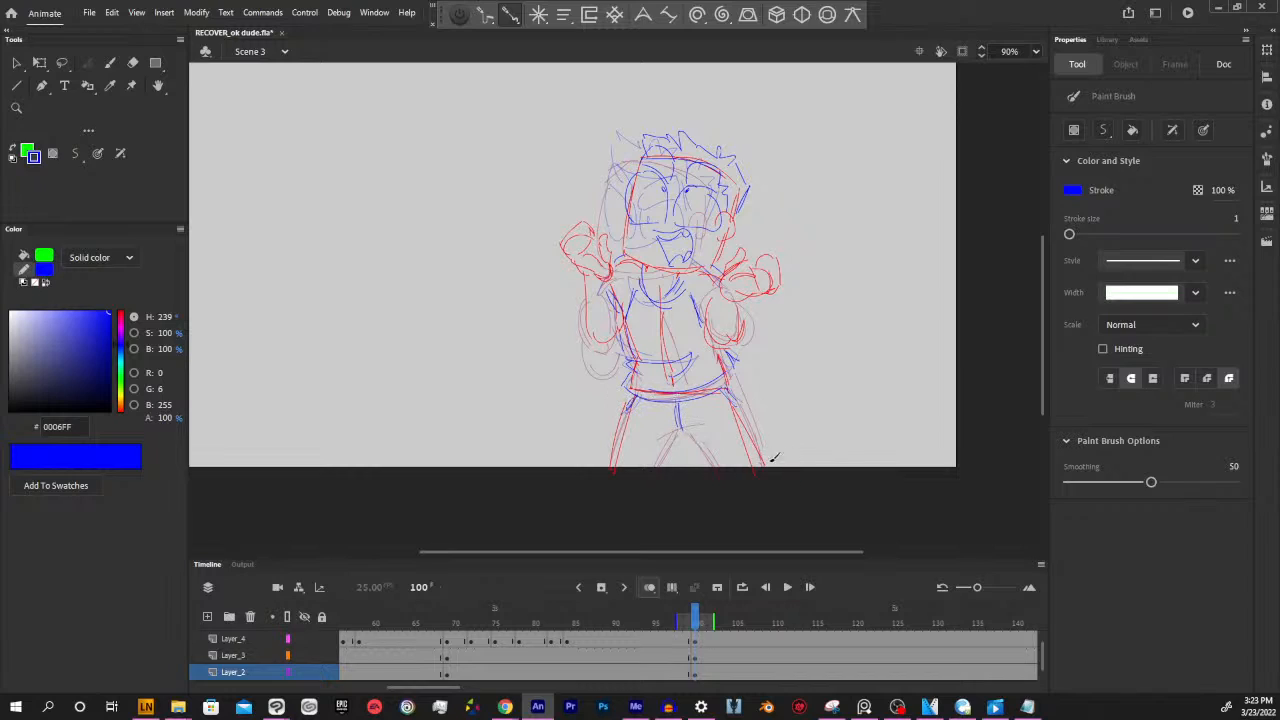
pyautogui.press('i')
pyautogui.click(732, 270)
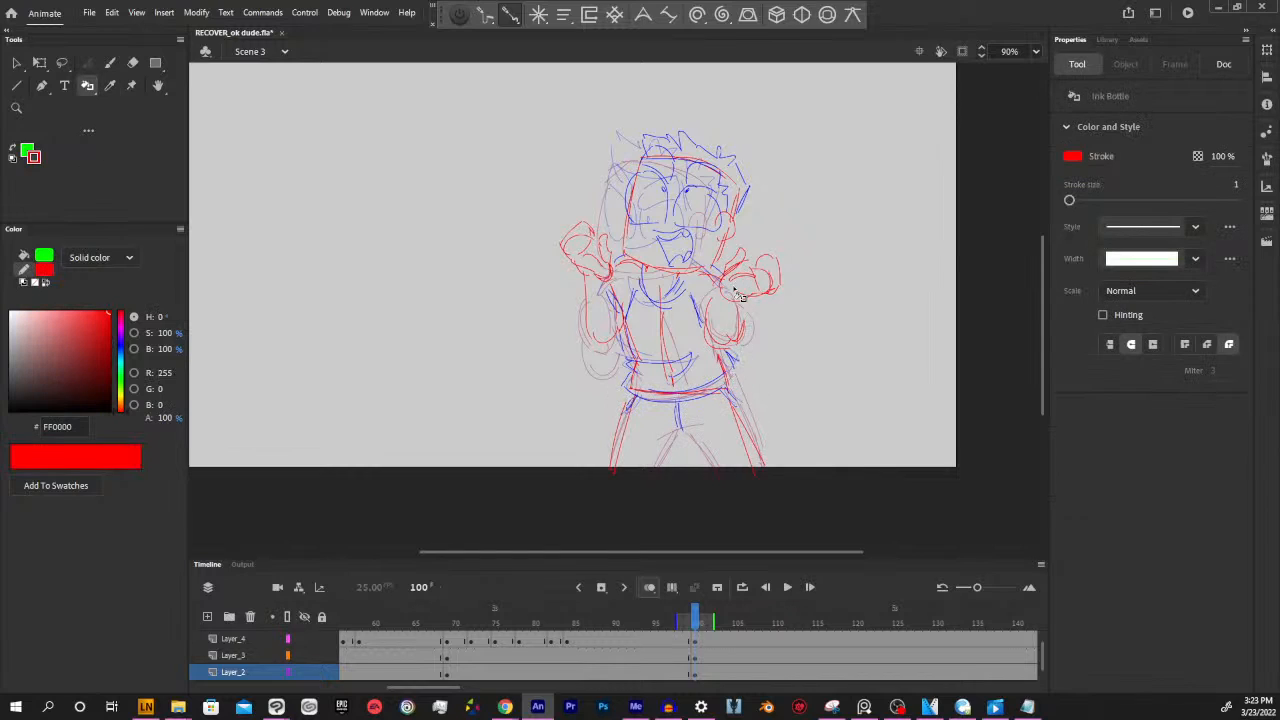
pyautogui.press('b')
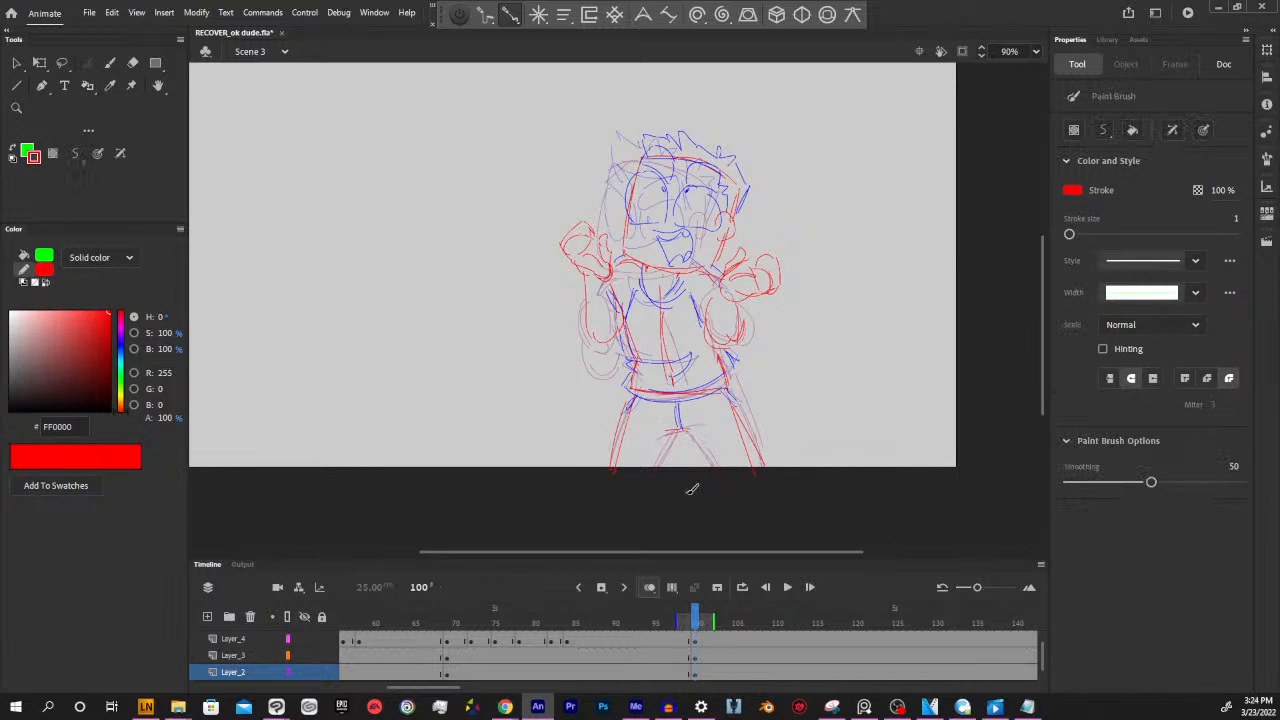
pyautogui.moveTo(848, 400); pyautogui.dragTo(829, 455)
# Insert a blank keyframe on Layer_4 at frame 119
pyautogui.moveTo(697, 622)
pyautogui.mouseDown()
pyautogui.moveTo(545, 622)
pyautogui.moveTo(849, 608)
pyautogui.moveTo(740, 608)
pyautogui.moveTo(845, 585)
pyautogui.mouseUp()
pyautogui.click(846, 640)
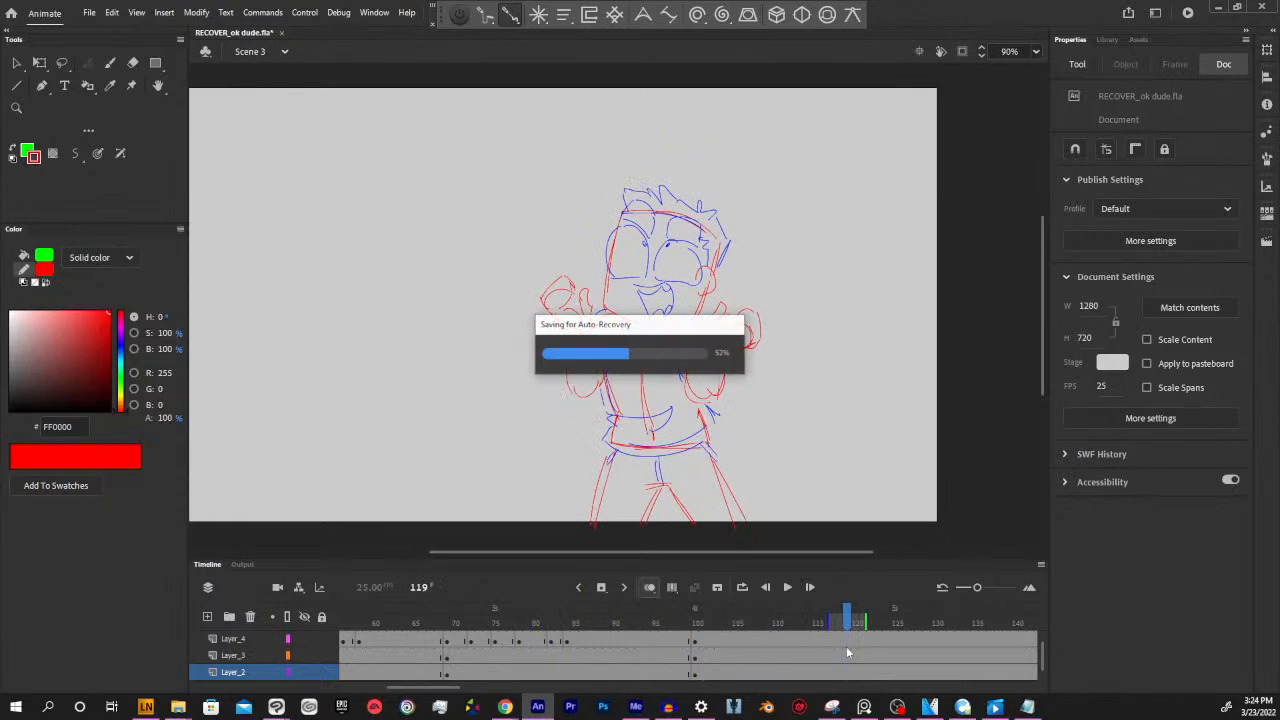
pyautogui.press('F7')
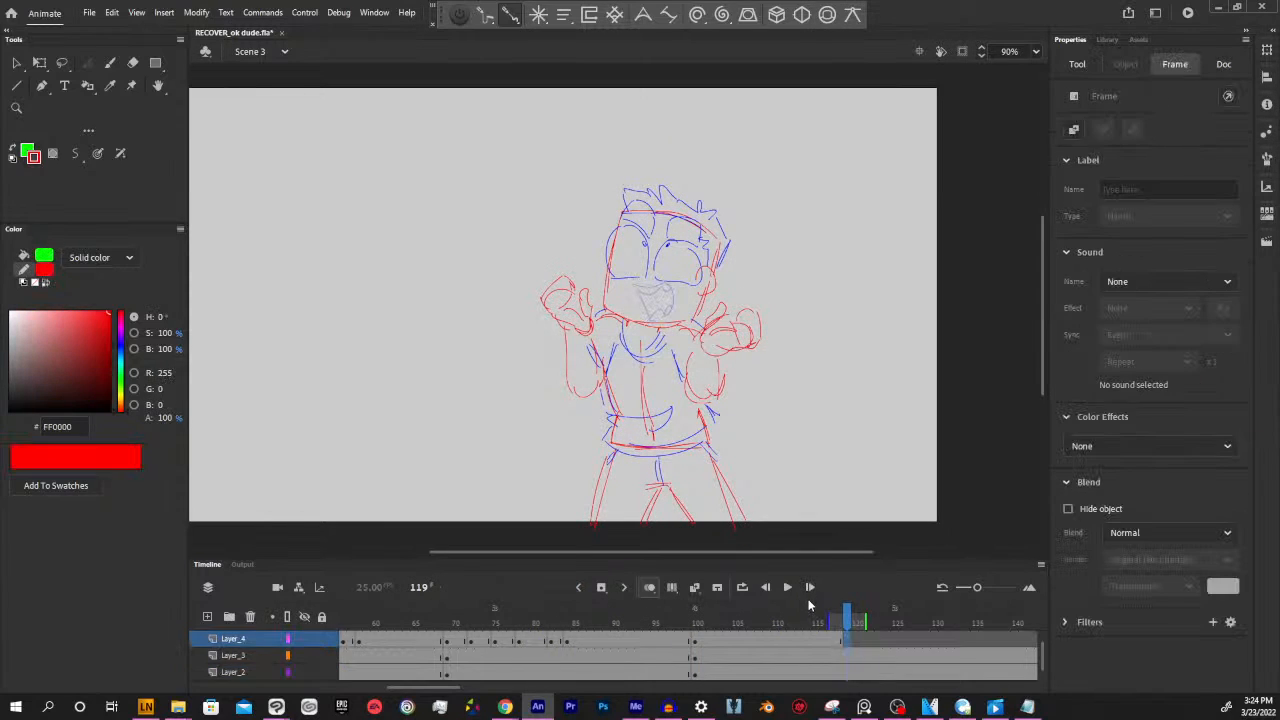
# Insert a blank keyframe on Layer_4 at frame 112 and draw a closed smiling mouth in the sampled blue
pyautogui.moveTo(848, 622)
pyautogui.mouseDown()
pyautogui.moveTo(650, 620)
pyautogui.moveTo(827, 630)
pyautogui.moveTo(686, 616)
pyautogui.moveTo(762, 604)
pyautogui.moveTo(793, 622)
pyautogui.mouseUp()
pyautogui.click(793, 642)
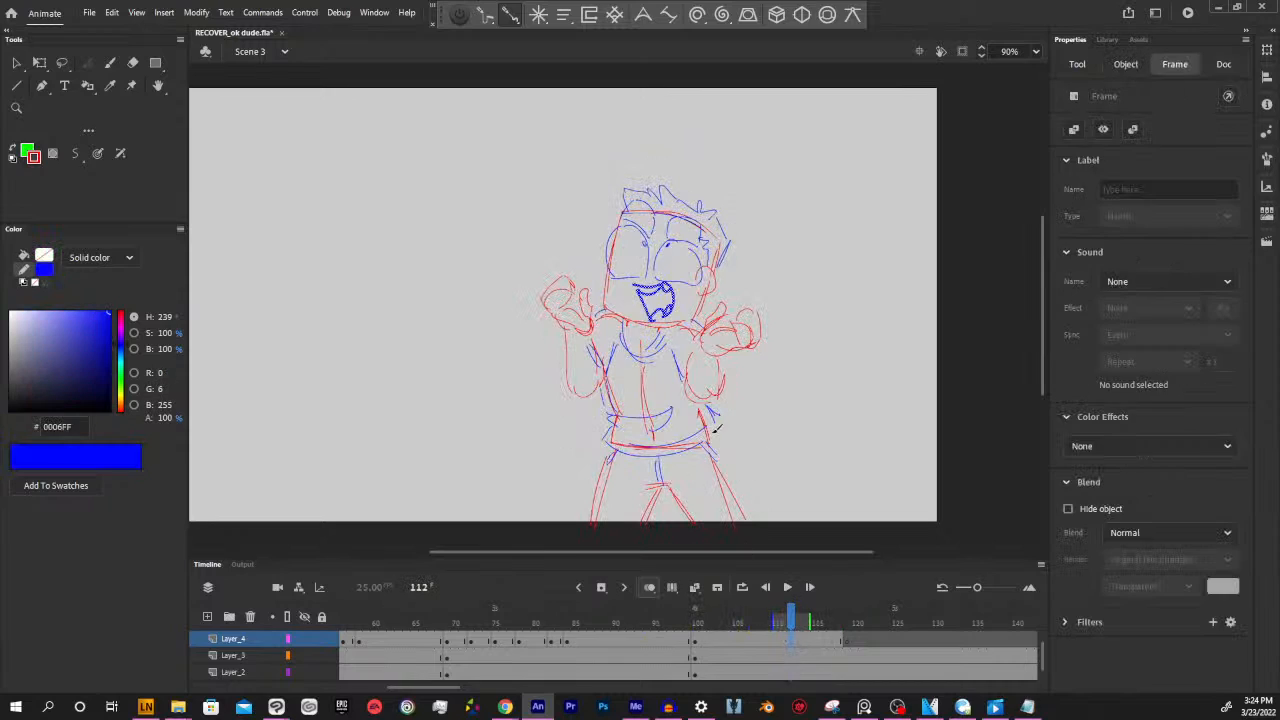
pyautogui.press('F7')
pyautogui.press('y')
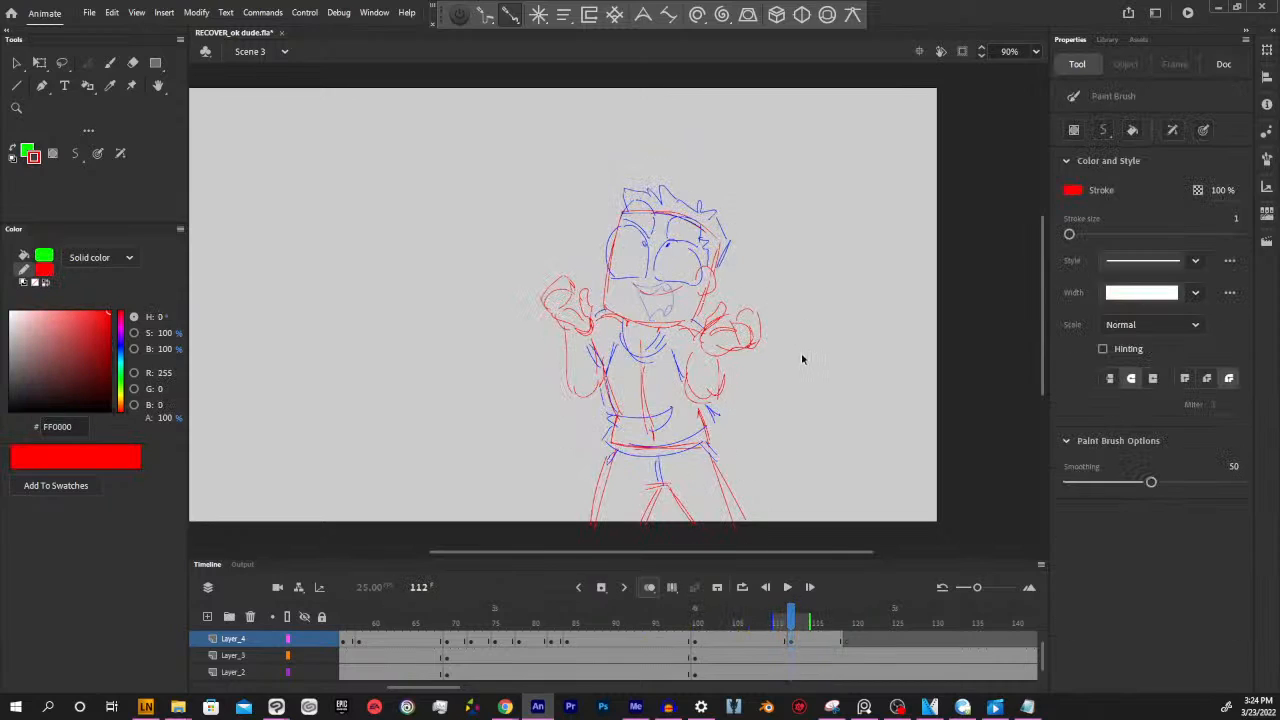
pyautogui.hotkey('ctrl', 'z')
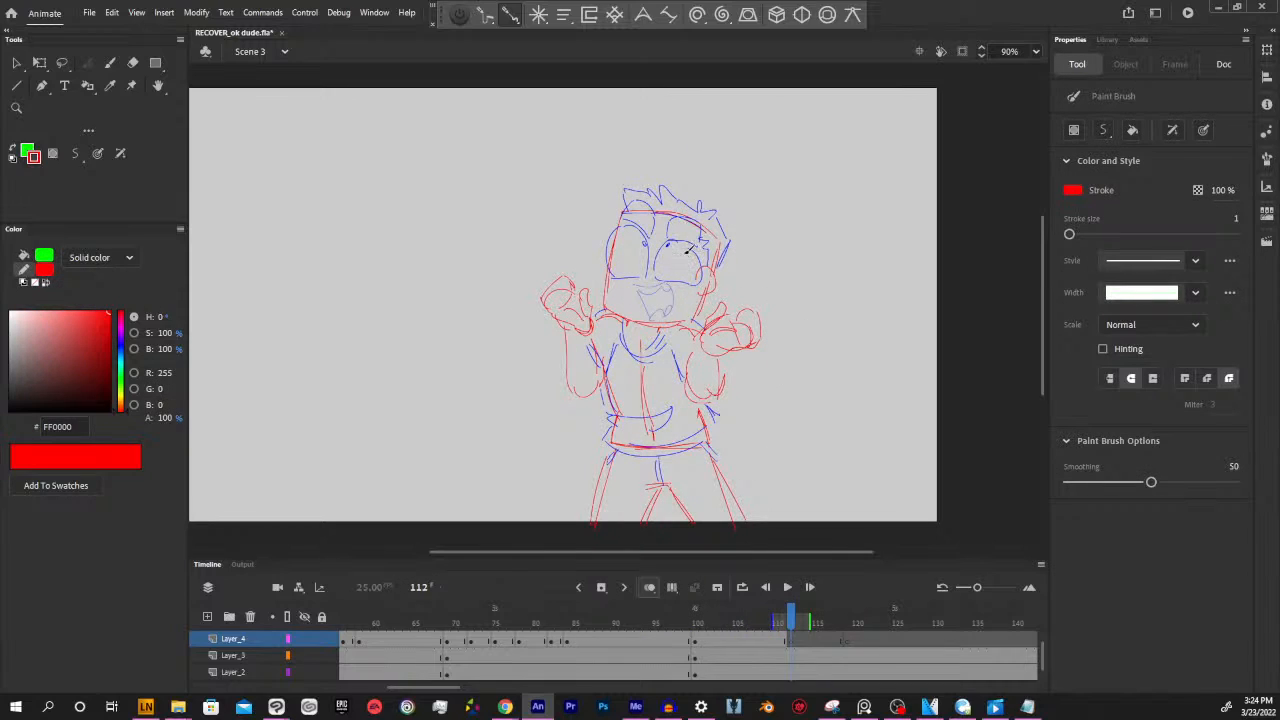
pyautogui.press('i')
pyautogui.click(668, 243)
pyautogui.press('y')
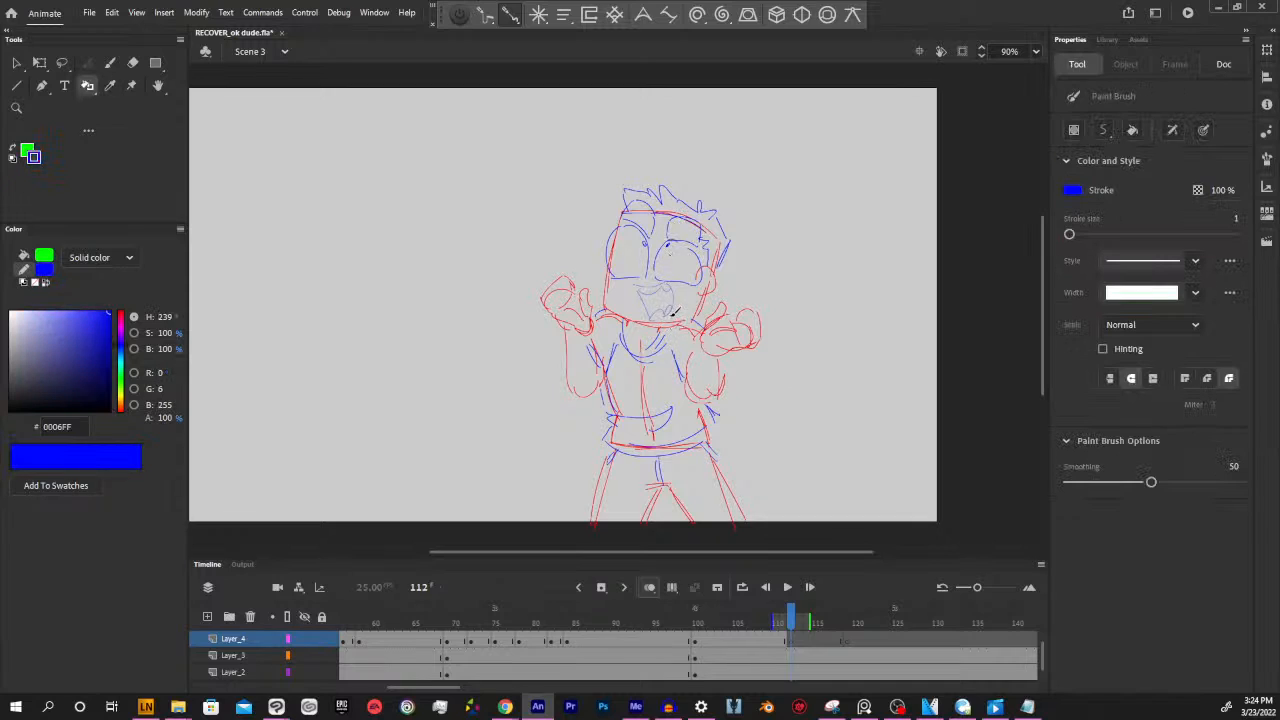
pyautogui.moveTo(628, 276); pyautogui.dragTo(681, 283)
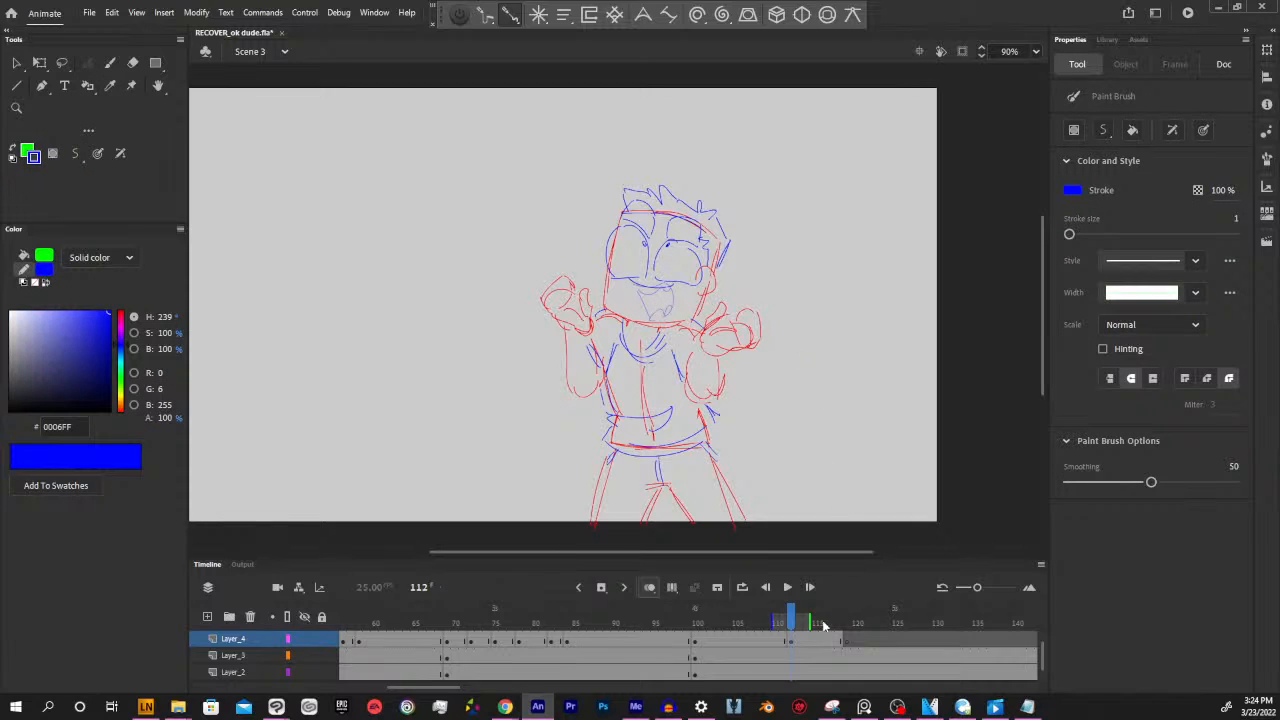
# Insert blank keyframes on Layer_3 and Layer_2 at frame 119
pyautogui.moveTo(795, 622)
pyautogui.mouseDown()
pyautogui.moveTo(705, 622)
pyautogui.moveTo(849, 600)
pyautogui.mouseUp()
pyautogui.click(850, 655)
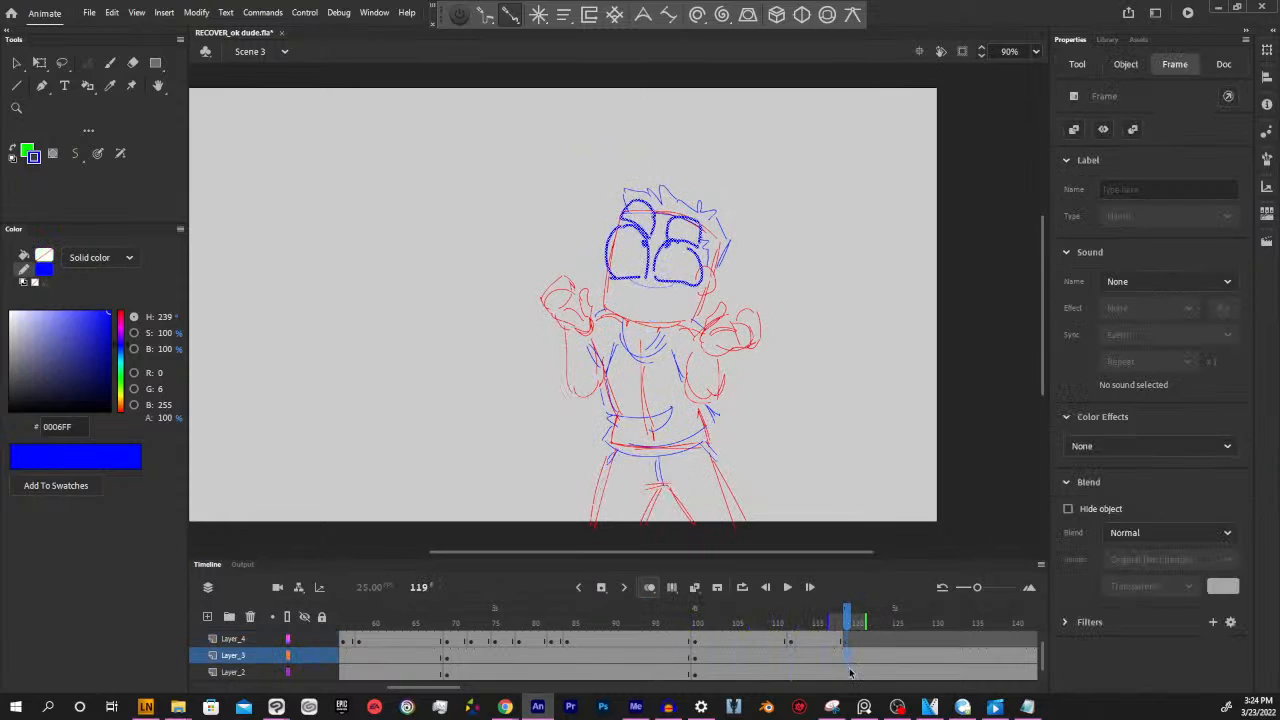
pyautogui.press('Delete')
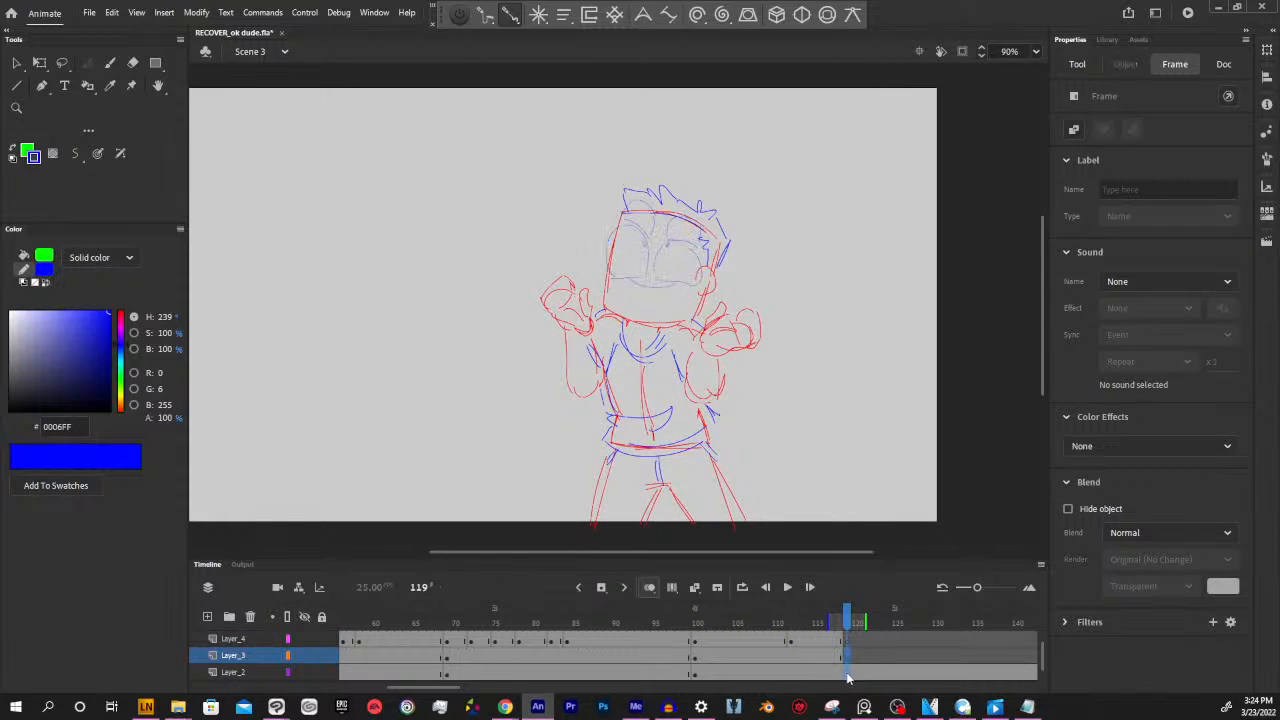
pyautogui.click(847, 675)
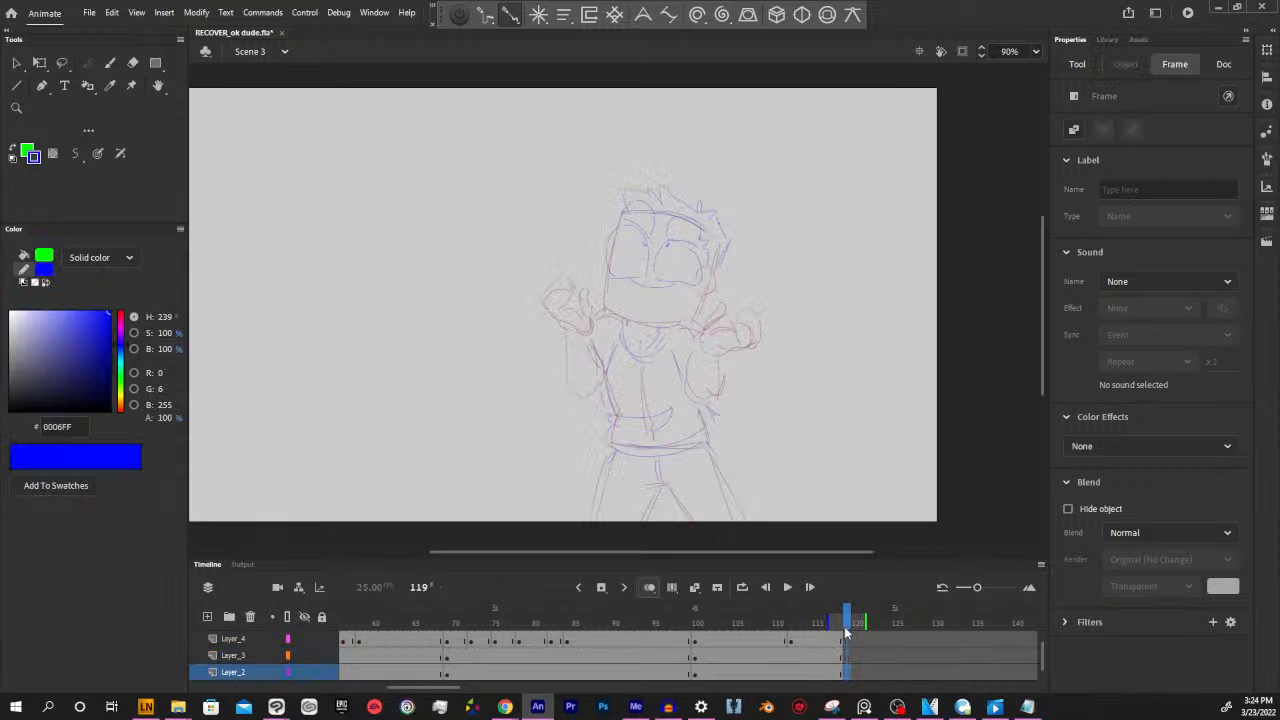
pyautogui.moveTo(845, 622)
pyautogui.mouseDown()
pyautogui.moveTo(650, 622)
pyautogui.moveTo(860, 624)
pyautogui.mouseUp()
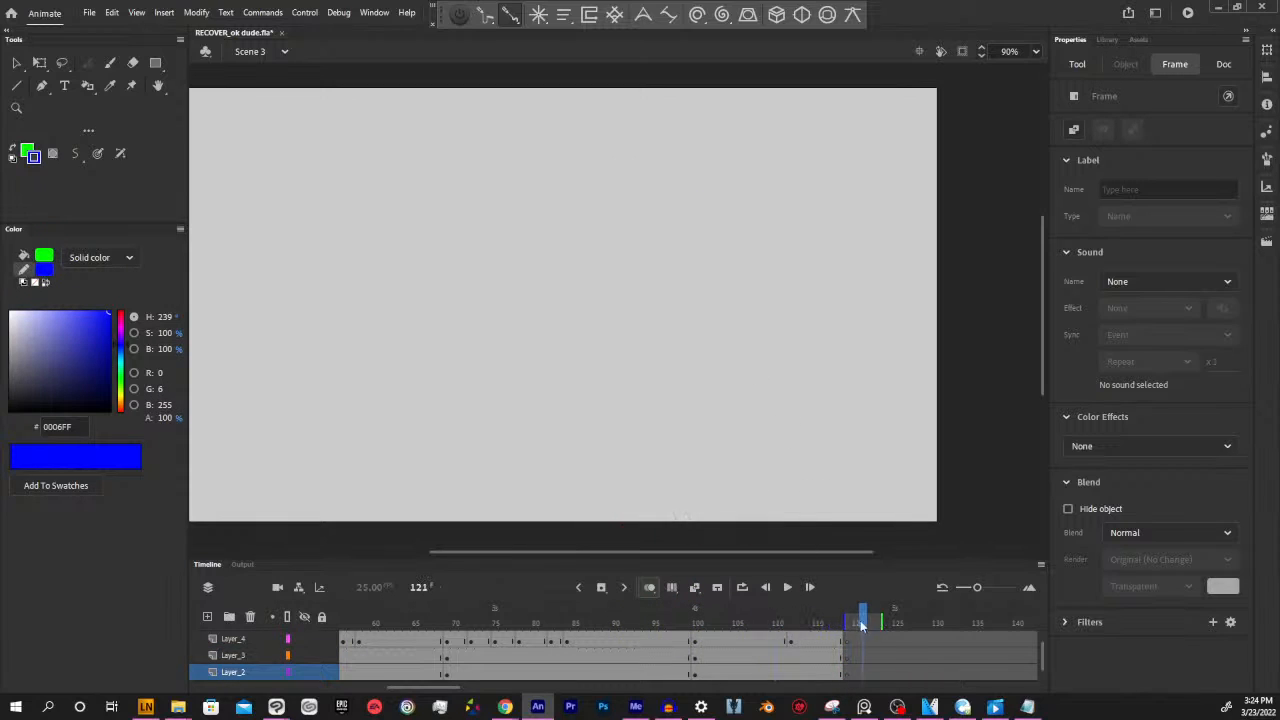
# Sample the red from frame 117, draw the head outline and ear on Layer_2 at frame 119, and move the head down and to the left
pyautogui.click(831, 676)
pyautogui.click(842, 498)
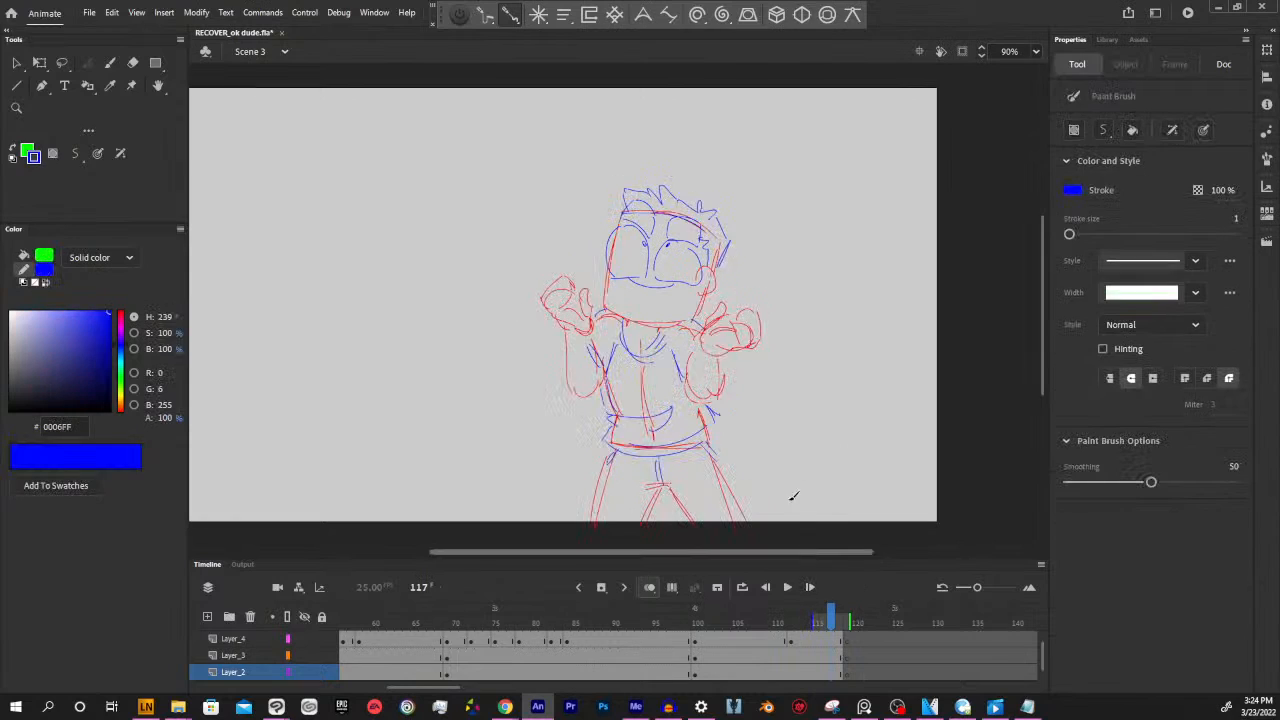
pyautogui.press('i')
pyautogui.click(712, 291)
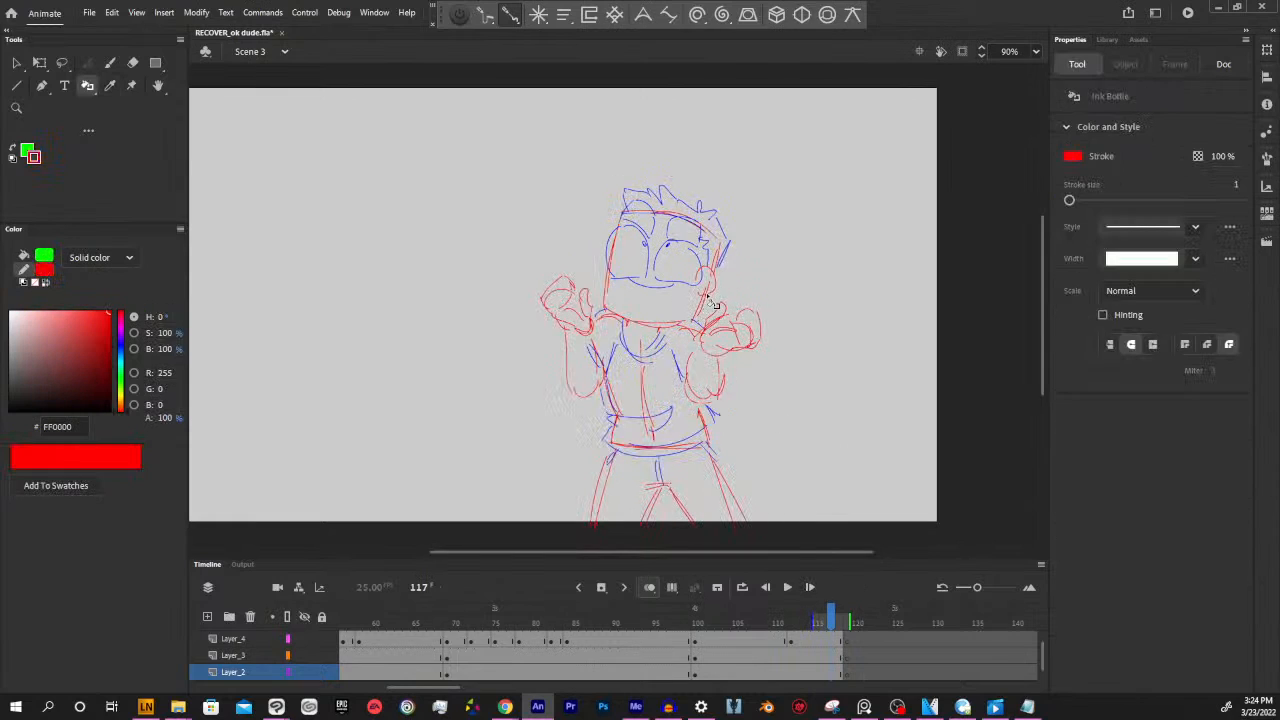
pyautogui.click(847, 613)
pyautogui.click(842, 673)
pyautogui.click(847, 674)
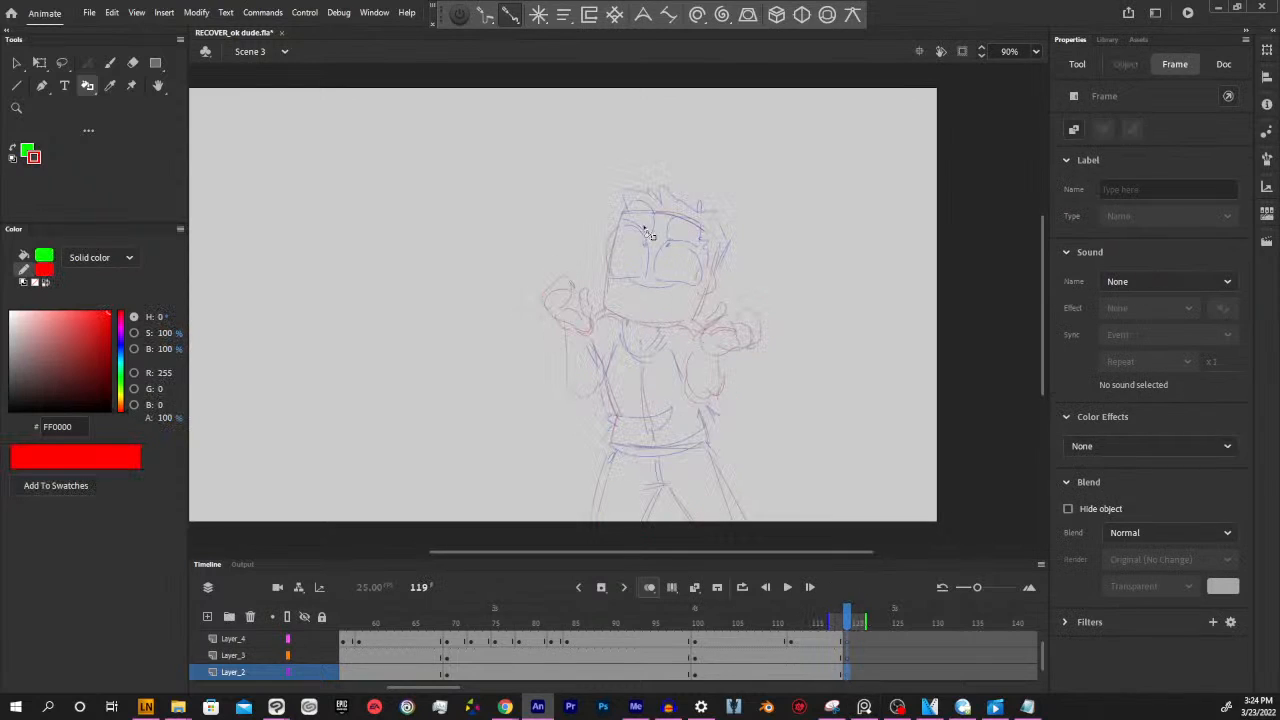
pyautogui.press('y')
pyautogui.moveTo(623, 208)
pyautogui.mouseDown()
pyautogui.moveTo(606, 300)
pyautogui.moveTo(697, 318)
pyautogui.moveTo(704, 298)
pyautogui.mouseUp()
pyautogui.moveTo(632, 204)
pyautogui.mouseDown()
pyautogui.moveTo(671, 213)
pyautogui.moveTo(717, 256)
pyautogui.moveTo(708, 294)
pyautogui.mouseUp()
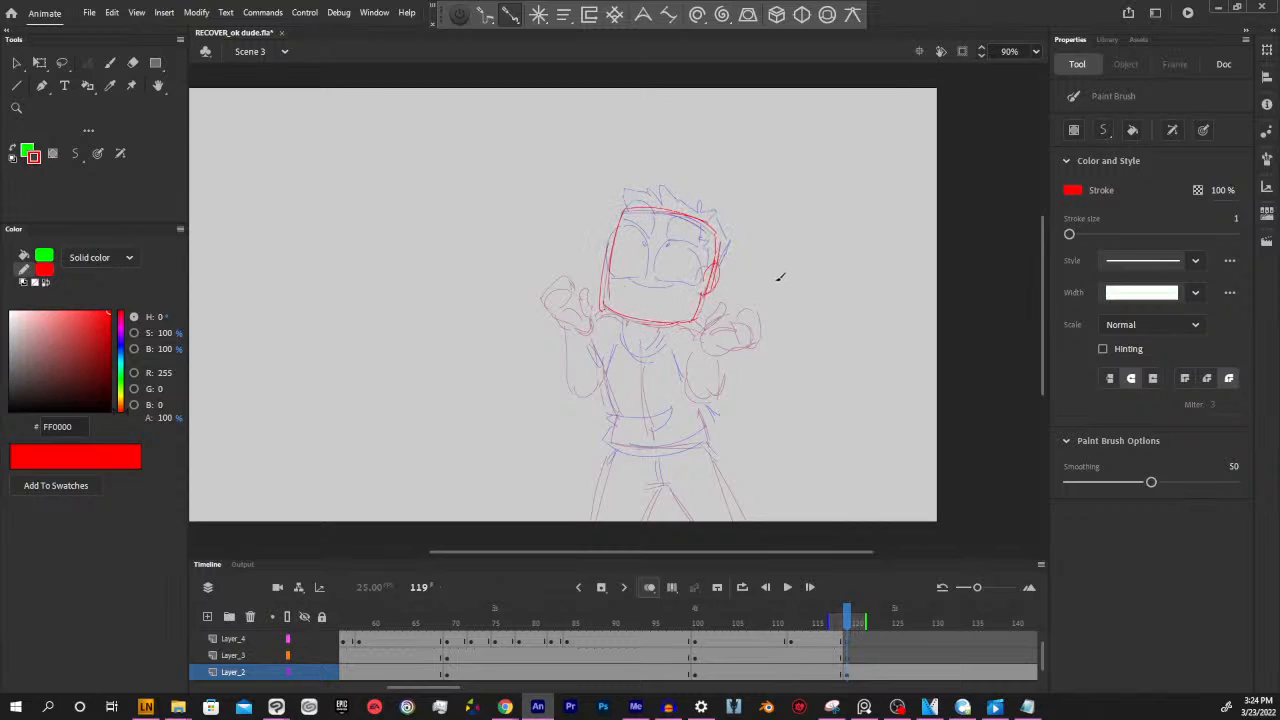
pyautogui.moveTo(563, 189); pyautogui.dragTo(782, 380)
pyautogui.moveTo(700, 320); pyautogui.dragTo(638, 367)
# Draw the torso sides, shirt hem, shoulder and the hand held in front of the chest in red at frame 119
pyautogui.press('b')
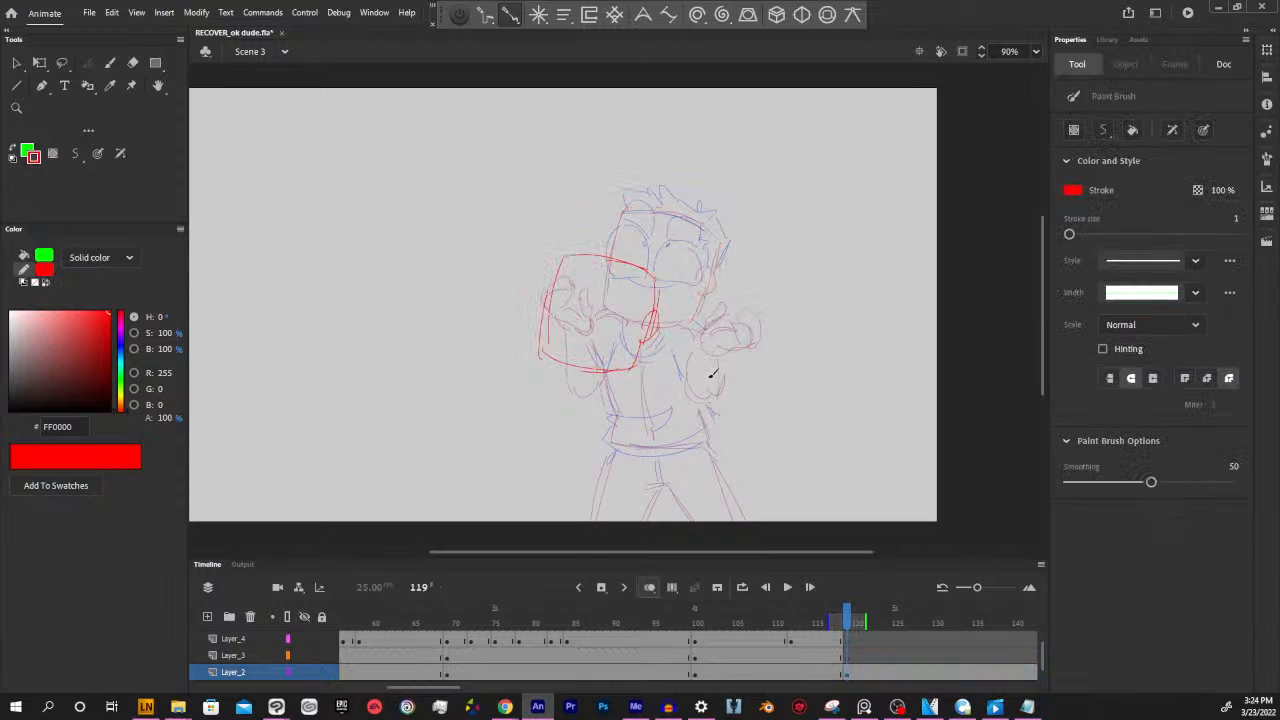
pyautogui.moveTo(664, 372)
pyautogui.mouseDown()
pyautogui.moveTo(703, 386)
pyautogui.moveTo(702, 353)
pyautogui.moveTo(703, 385)
pyautogui.moveTo(718, 373)
pyautogui.moveTo(696, 378)
pyautogui.moveTo(681, 347)
pyautogui.moveTo(672, 355)
pyautogui.moveTo(680, 332)
pyautogui.moveTo(686, 373)
pyautogui.mouseUp()
pyautogui.moveTo(598, 370)
pyautogui.mouseDown()
pyautogui.moveTo(620, 415)
pyautogui.moveTo(609, 448)
pyautogui.moveTo(715, 437)
pyautogui.mouseUp()
pyautogui.moveTo(650, 447); pyautogui.dragTo(714, 439)
pyautogui.moveTo(663, 386); pyautogui.dragTo(717, 408)
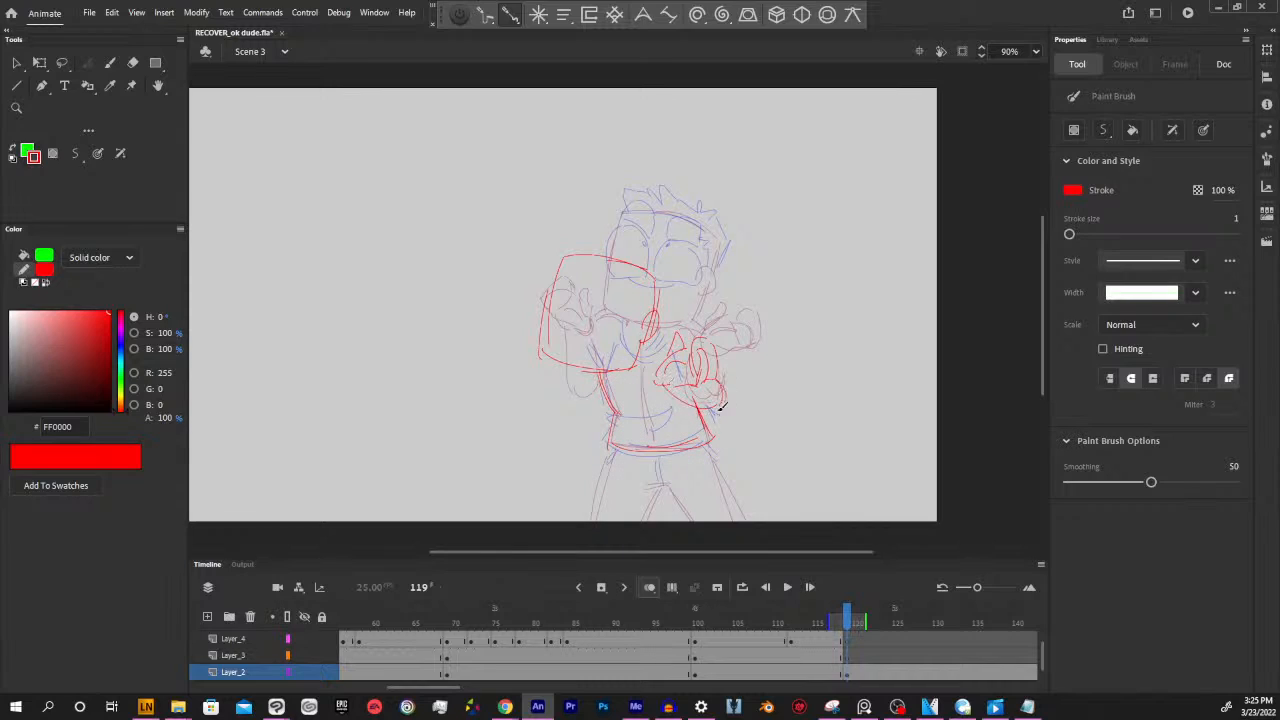
pyautogui.moveTo(661, 326)
pyautogui.mouseDown()
pyautogui.moveTo(696, 342)
pyautogui.moveTo(660, 359)
pyautogui.mouseUp()
# Draw the other raised hand below the head and its bent arm in red at frame 119
pyautogui.moveTo(545, 360)
pyautogui.mouseDown()
pyautogui.moveTo(562, 388)
pyautogui.moveTo(530, 377)
pyautogui.moveTo(539, 355)
pyautogui.moveTo(533, 376)
pyautogui.moveTo(510, 349)
pyautogui.moveTo(735, 327)
pyautogui.moveTo(739, 353)
pyautogui.moveTo(630, 394)
pyautogui.moveTo(628, 408)
pyautogui.moveTo(672, 379)
pyautogui.moveTo(674, 320)
pyautogui.moveTo(641, 432)
pyautogui.moveTo(578, 411)
pyautogui.moveTo(549, 380)
pyautogui.moveTo(574, 437)
pyautogui.mouseUp()
pyautogui.moveTo(572, 425); pyautogui.dragTo(594, 416)
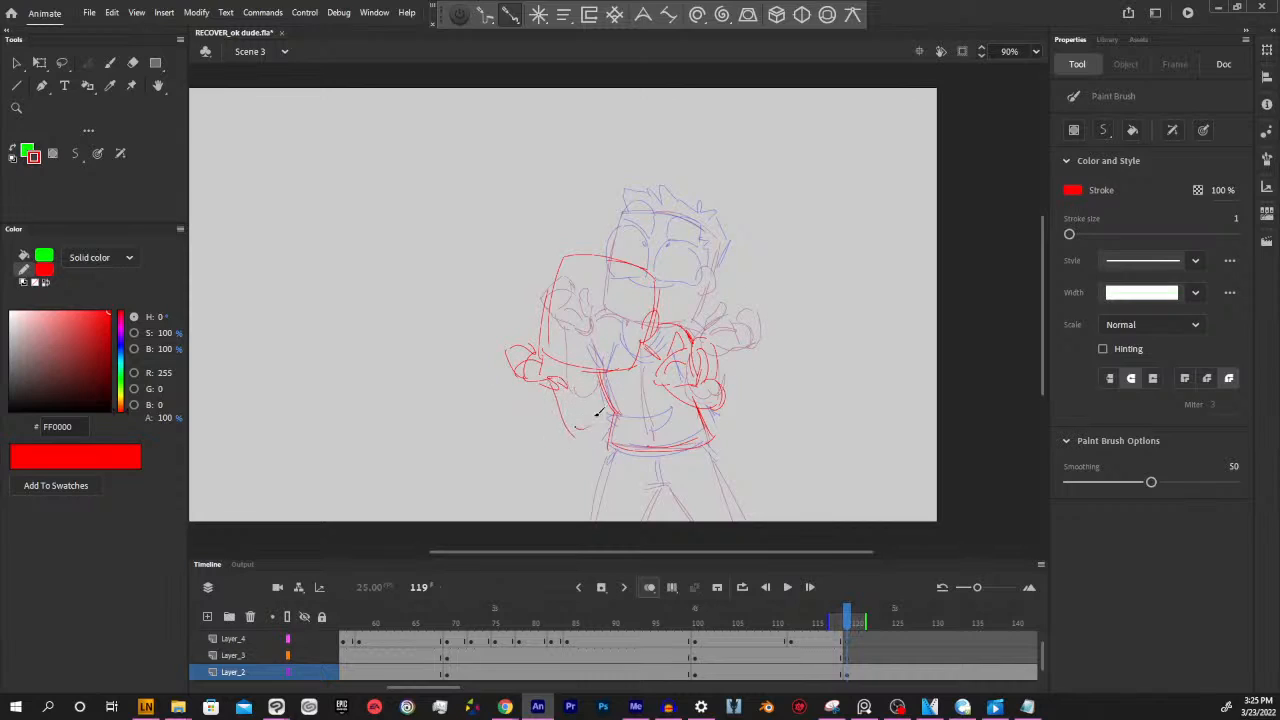
pyautogui.moveTo(560, 371)
pyautogui.mouseDown()
pyautogui.moveTo(594, 401)
pyautogui.moveTo(592, 416)
pyautogui.mouseUp()
# Draw the outer and inner lines of both legs in red below the shirt hem at frame 119
pyautogui.moveTo(805, 448); pyautogui.dragTo(843, 428)
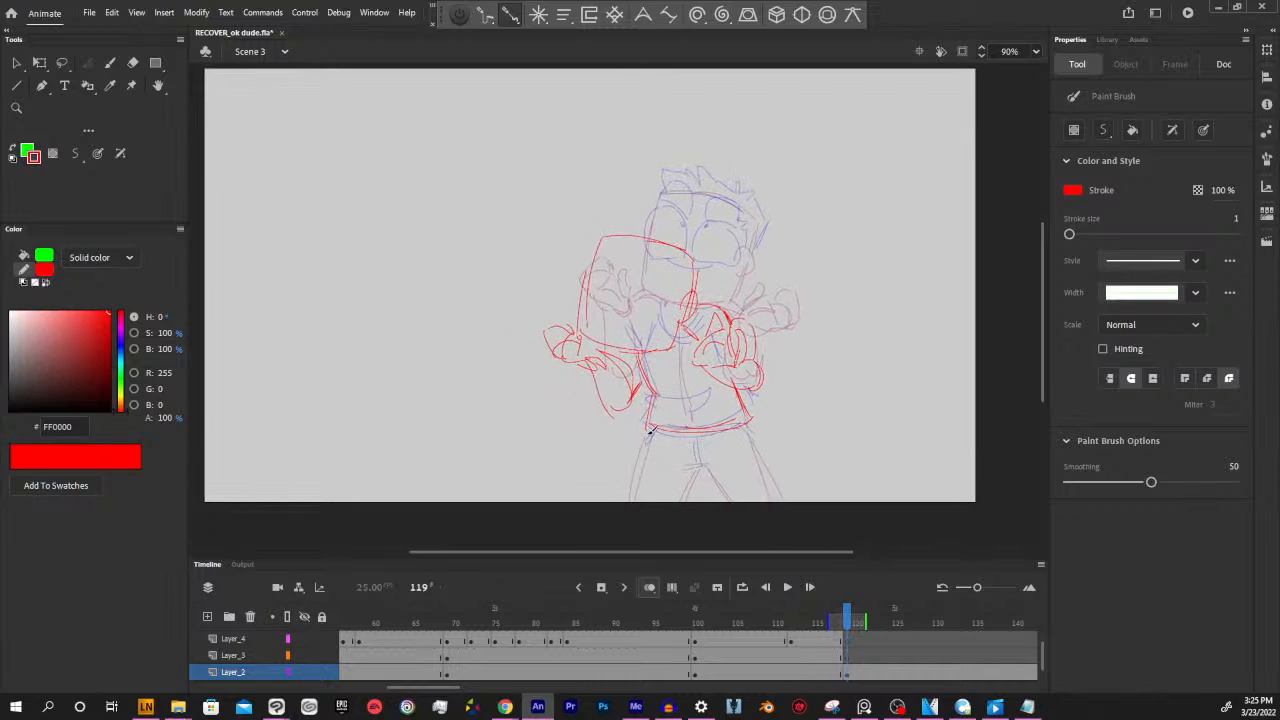
pyautogui.moveTo(650, 431); pyautogui.dragTo(631, 516)
pyautogui.moveTo(698, 473)
pyautogui.mouseDown()
pyautogui.moveTo(681, 519)
pyautogui.moveTo(710, 468)
pyautogui.moveTo(735, 510)
pyautogui.mouseUp()
pyautogui.moveTo(747, 430); pyautogui.dragTo(776, 502)
pyautogui.moveTo(746, 426); pyautogui.dragTo(777, 502)
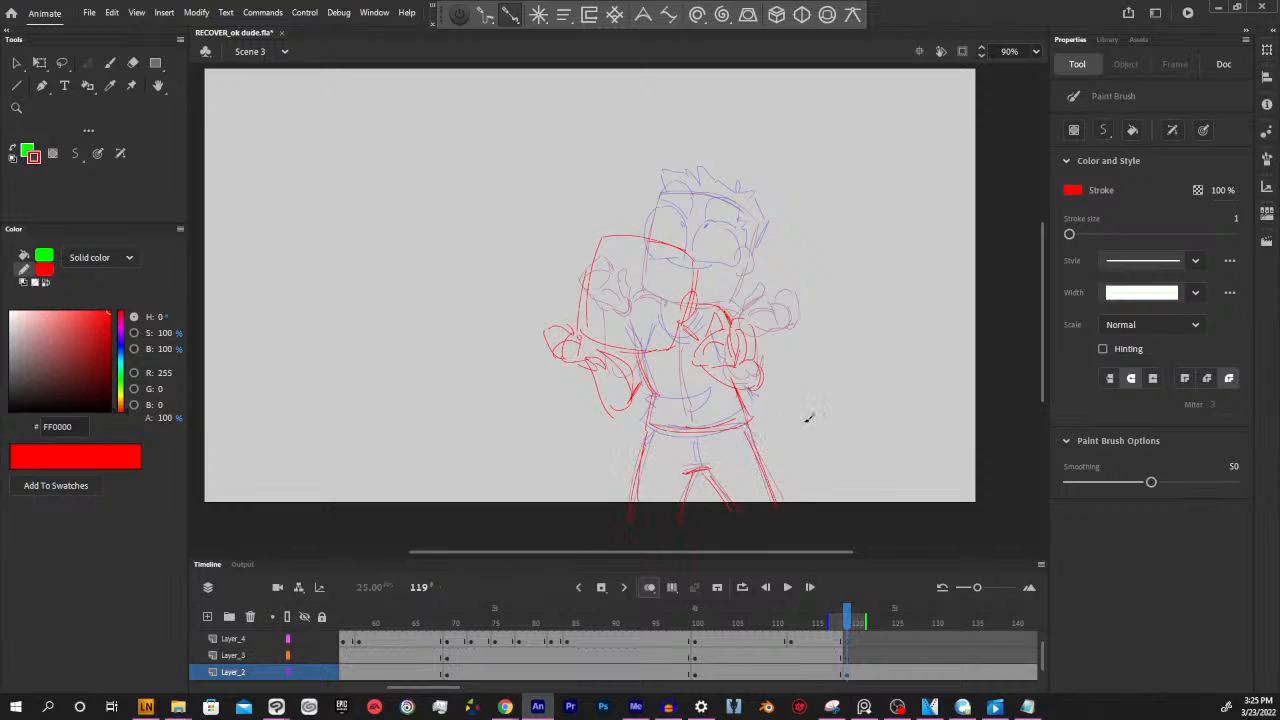
# Sample the blue stroke colour from the mouth at frame 100 and draw the eyes, pupils and eyebrows on Layer_3 at frame 119
pyautogui.moveTo(832, 404); pyautogui.dragTo(798, 445)
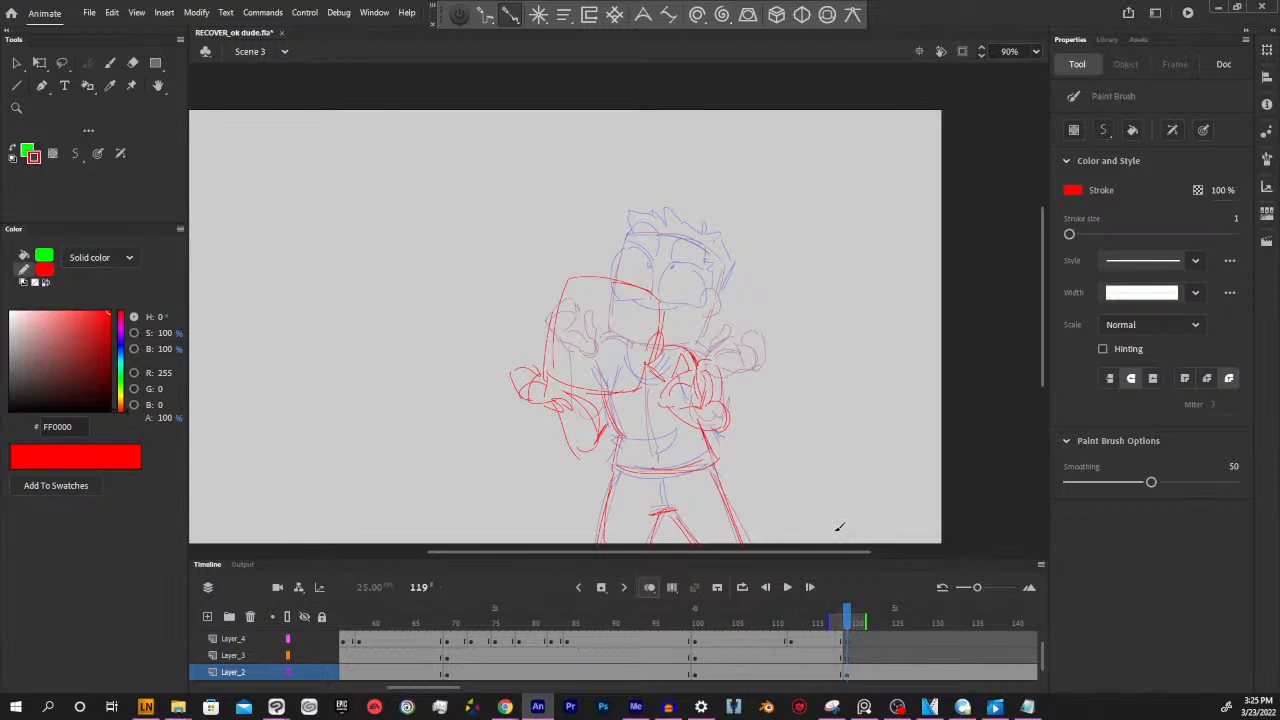
pyautogui.moveTo(845, 627)
pyautogui.mouseDown()
pyautogui.moveTo(808, 625)
pyautogui.moveTo(855, 625)
pyautogui.mouseUp()
pyautogui.click(842, 661)
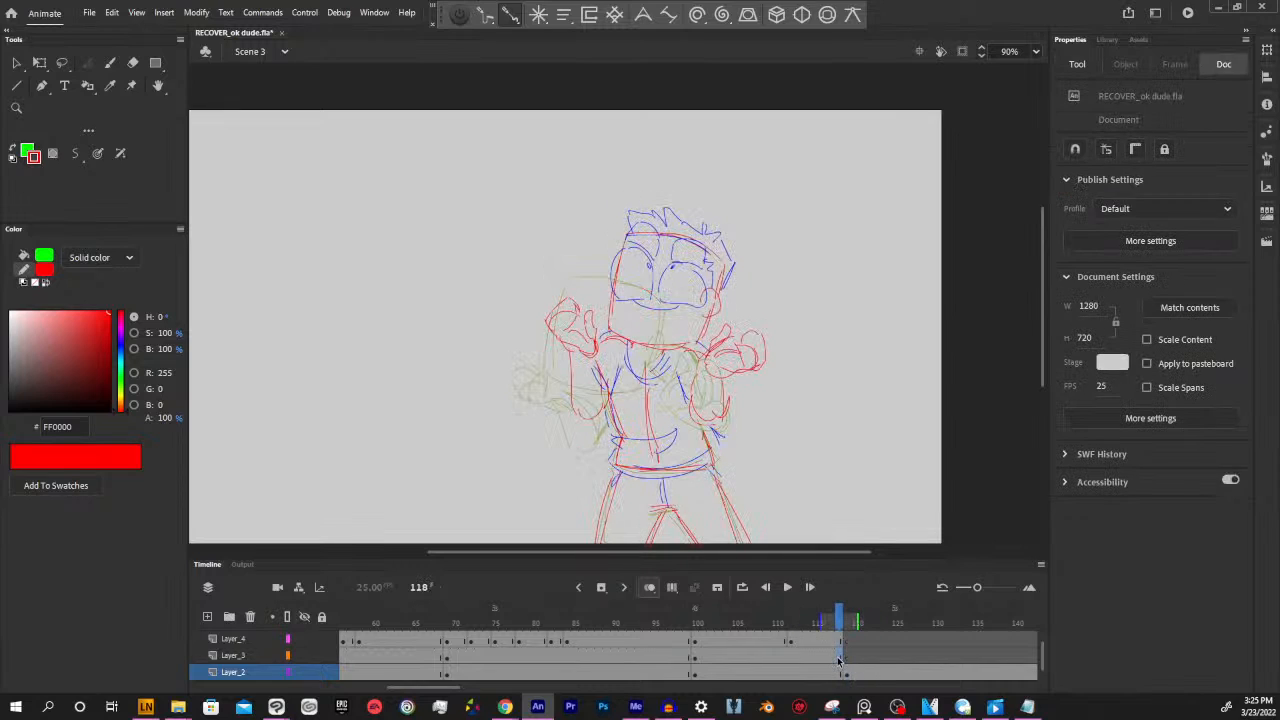
pyautogui.click(847, 662)
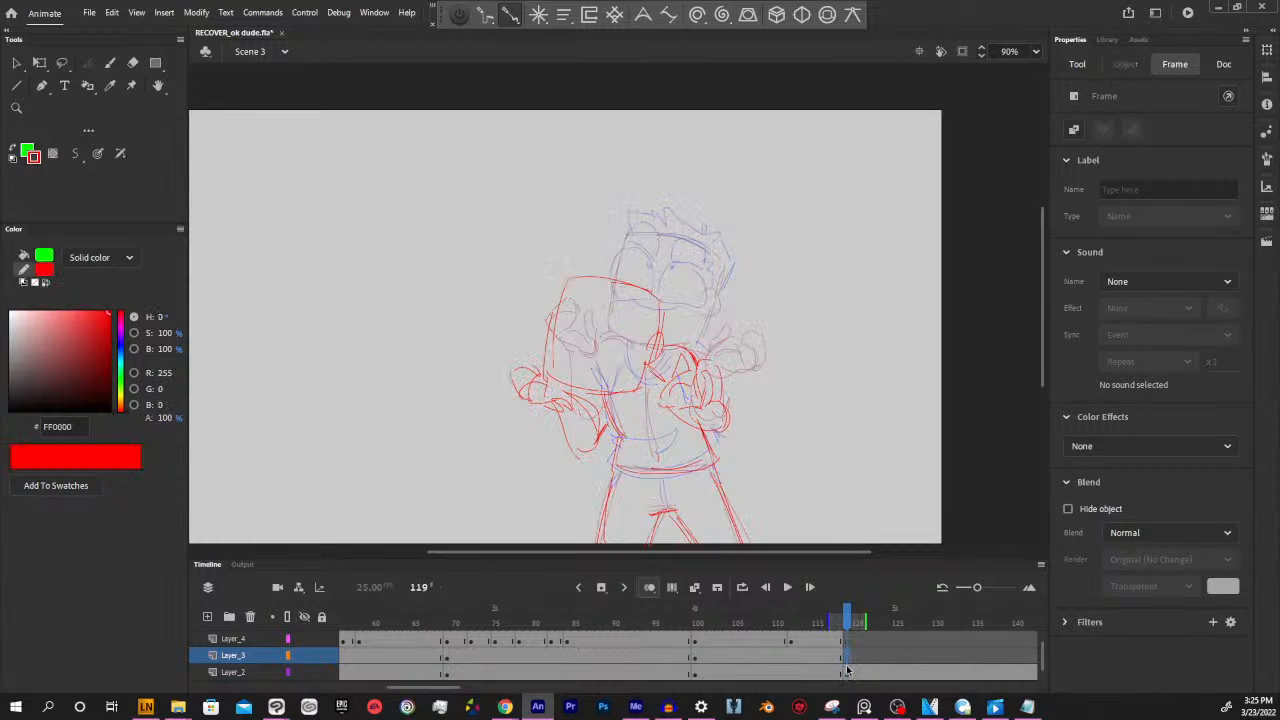
pyautogui.click(827, 467)
pyautogui.hotkey('alt', ',')
pyautogui.press('i')
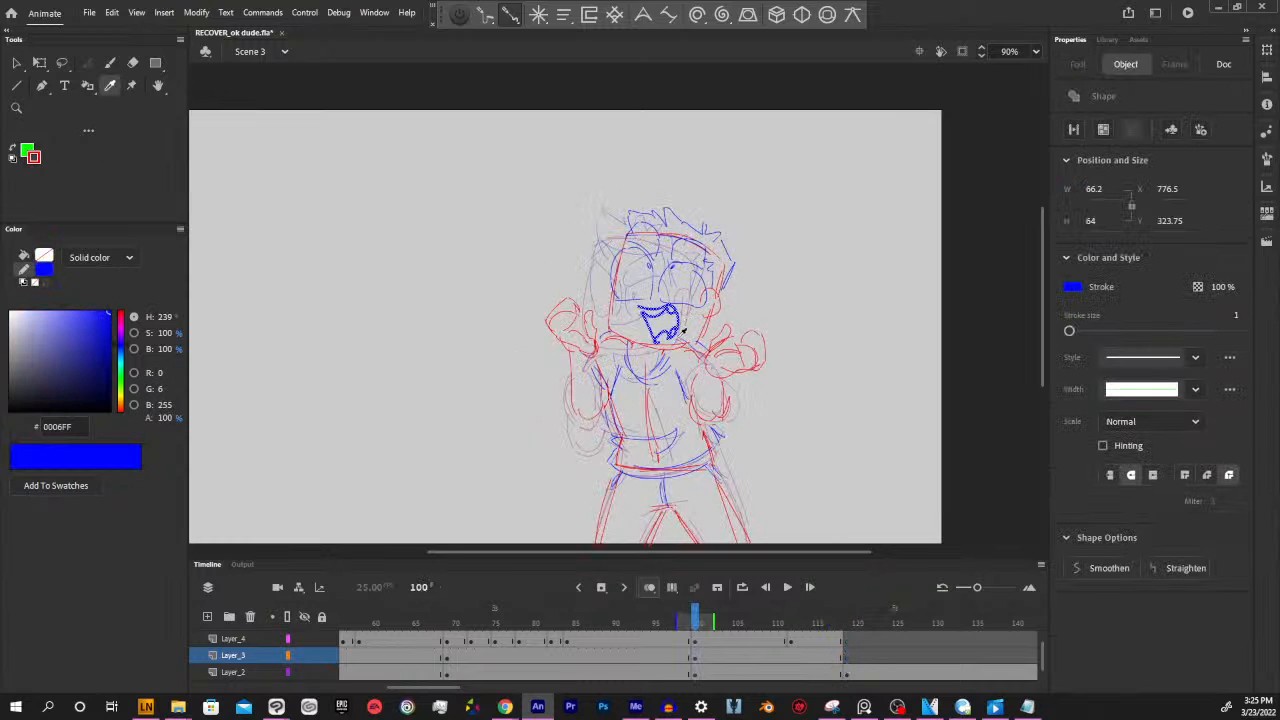
pyautogui.click(762, 336)
pyautogui.click(679, 317)
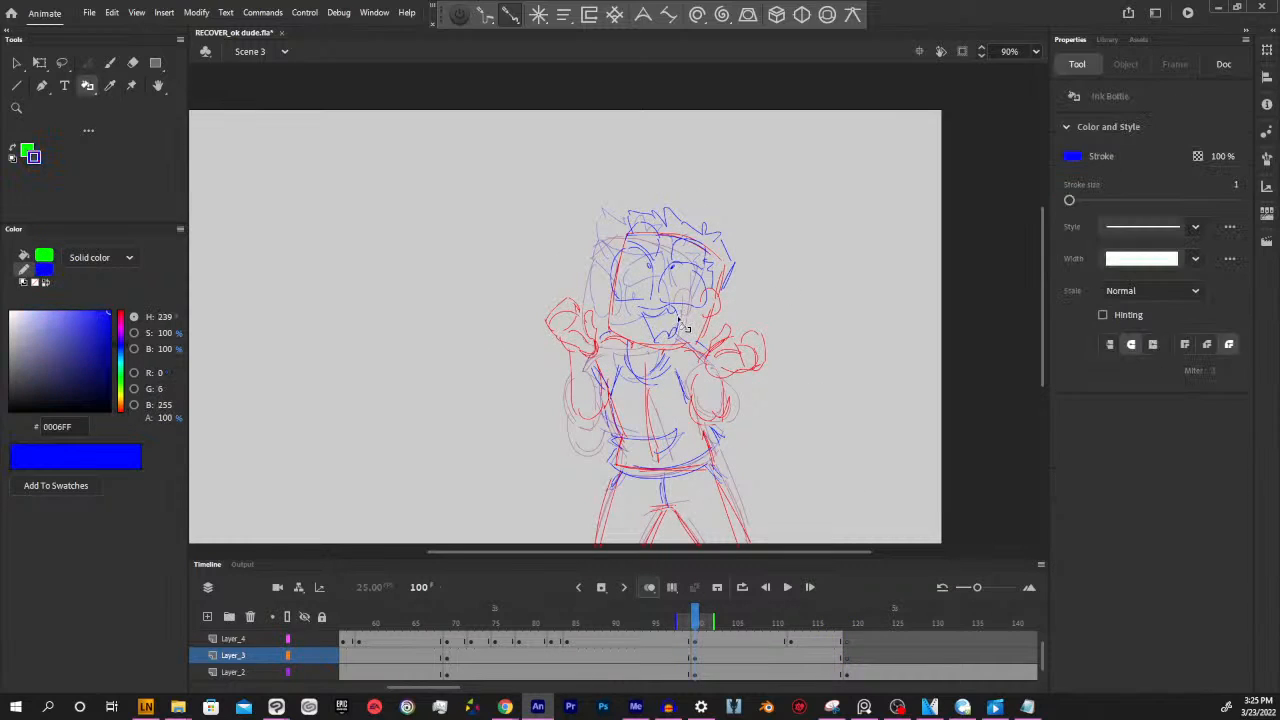
pyautogui.press('y')
pyautogui.hotkey('alt', ',')
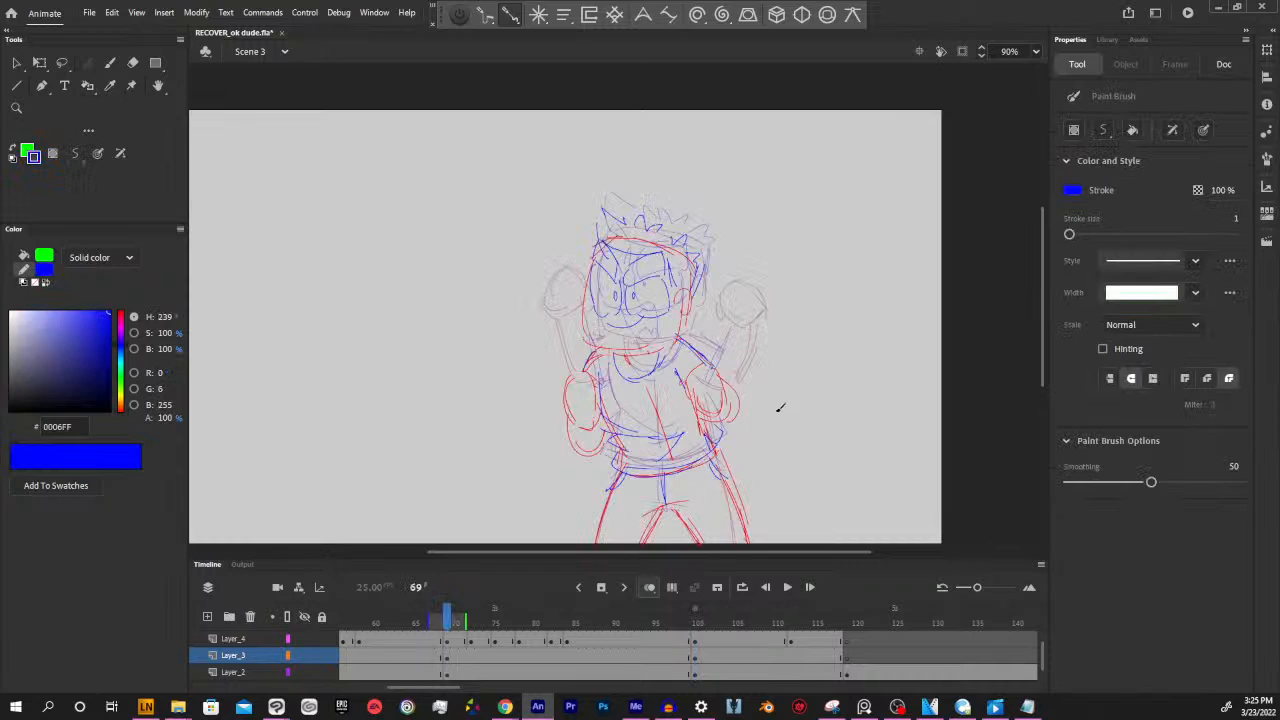
pyautogui.hotkey('alt', '.')
pyautogui.hotkey('alt', '.')
pyautogui.moveTo(767, 398); pyautogui.dragTo(847, 388)
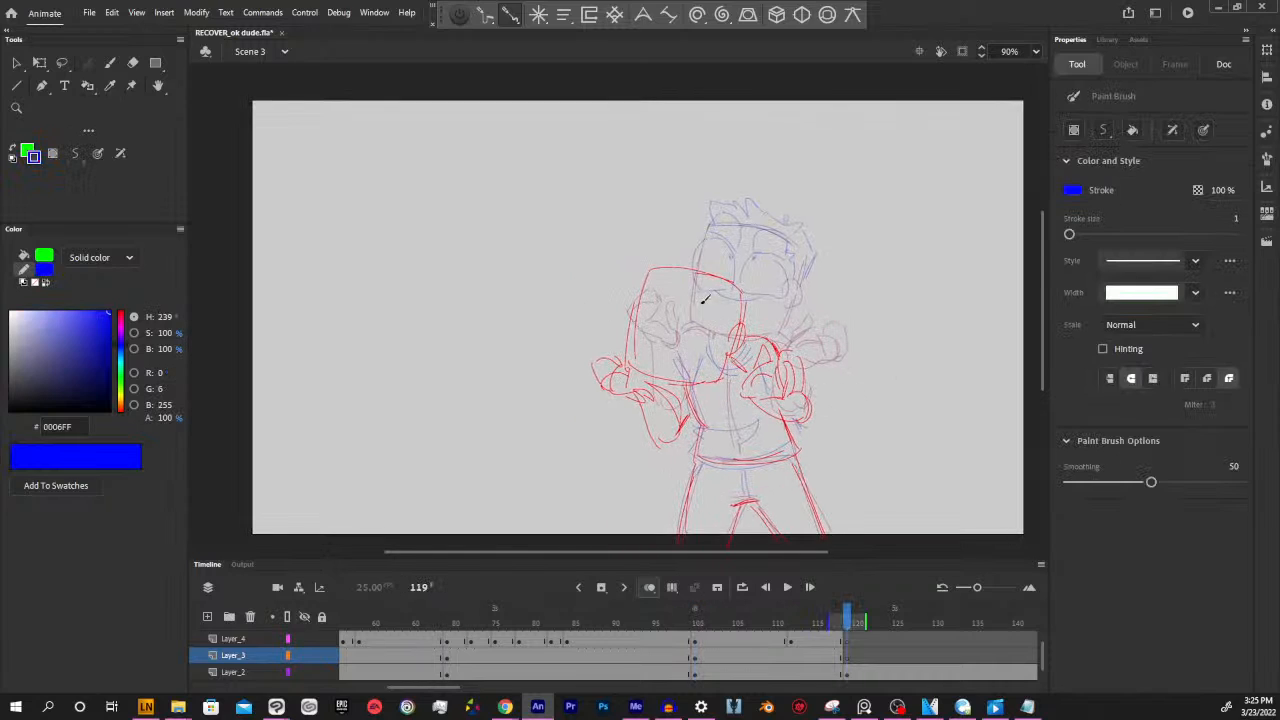
pyautogui.moveTo(707, 305)
pyautogui.mouseDown()
pyautogui.moveTo(755, 358)
pyautogui.moveTo(781, 347)
pyautogui.moveTo(741, 332)
pyautogui.moveTo(694, 340)
pyautogui.moveTo(700, 388)
pyautogui.moveTo(738, 366)
pyautogui.moveTo(708, 338)
pyautogui.moveTo(745, 378)
pyautogui.moveTo(771, 385)
pyautogui.moveTo(774, 367)
pyautogui.mouseUp()
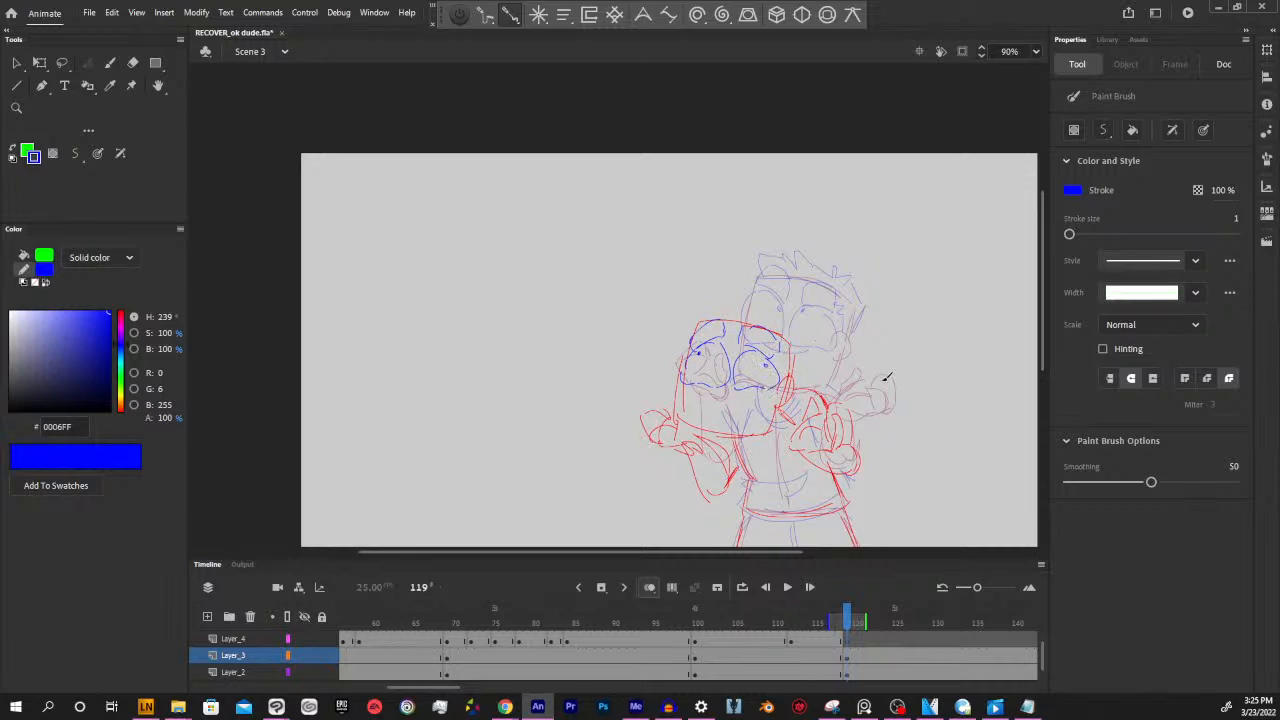
# Draw a wide open mouth with a tongue in blue on Layer_4 at frame 119
pyautogui.moveTo(876, 390); pyautogui.dragTo(840, 349)
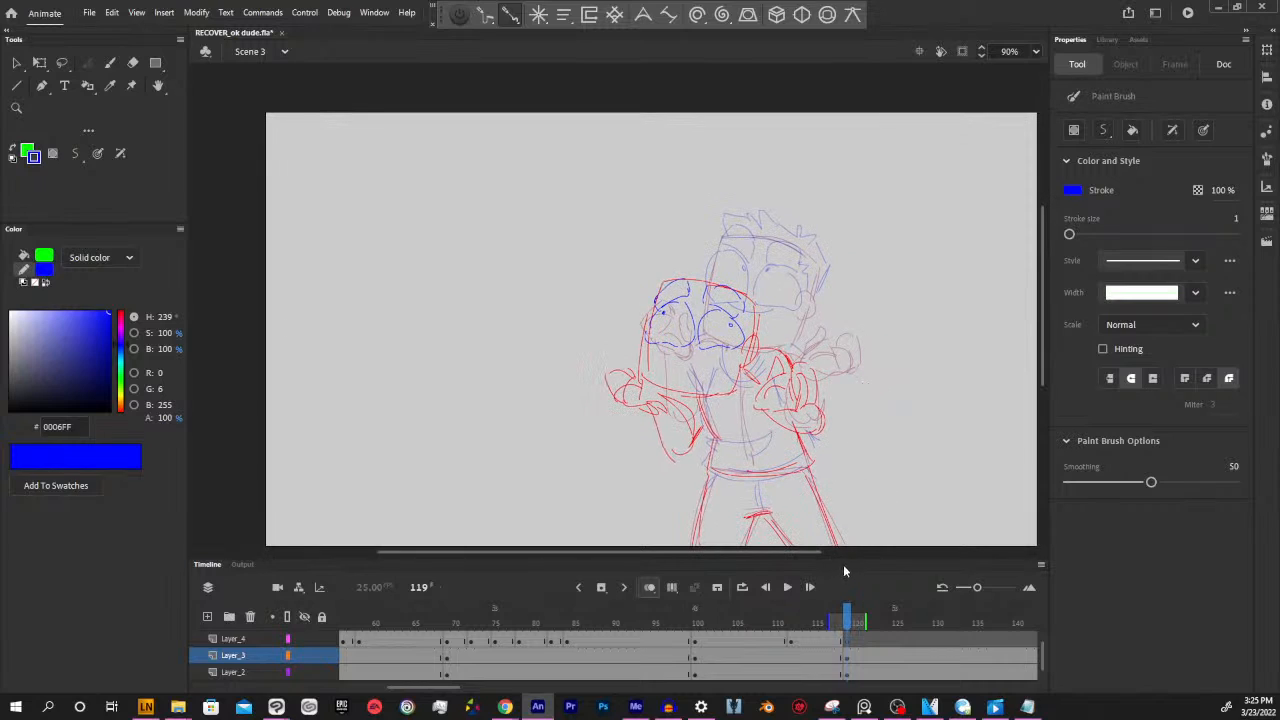
pyautogui.click(840, 640)
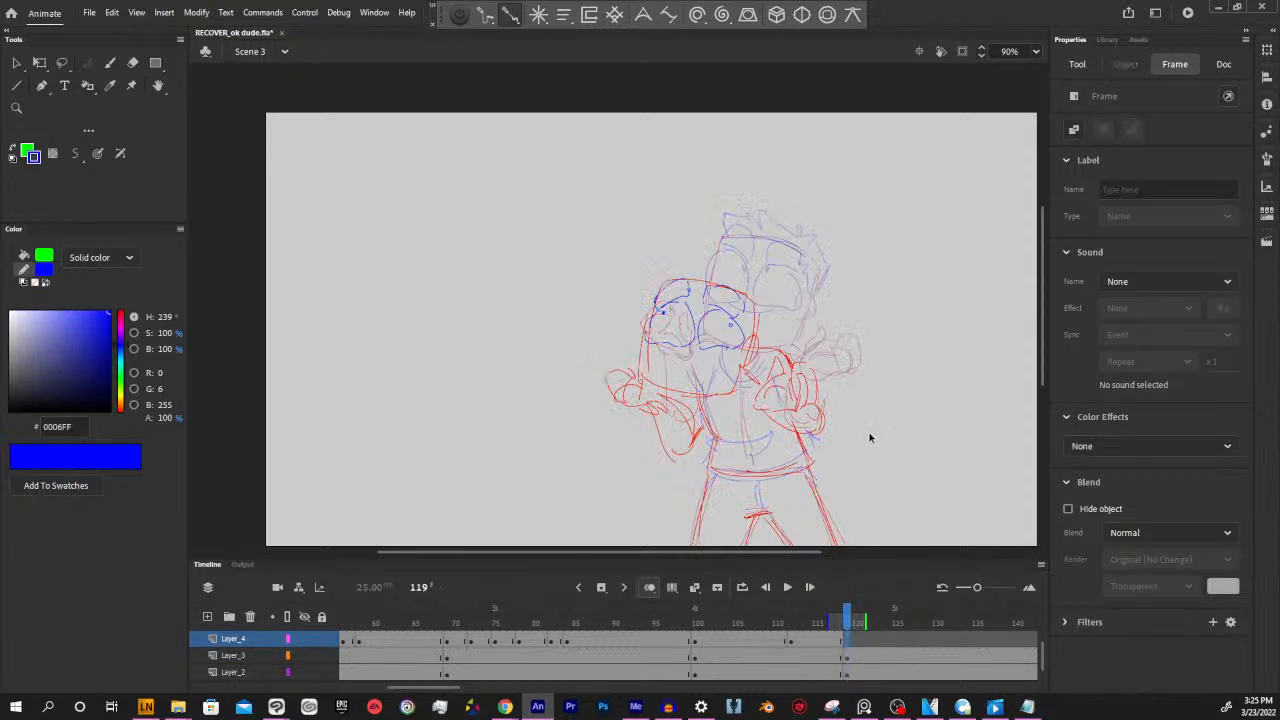
pyautogui.click(845, 630)
pyautogui.moveTo(845, 630); pyautogui.dragTo(849, 627)
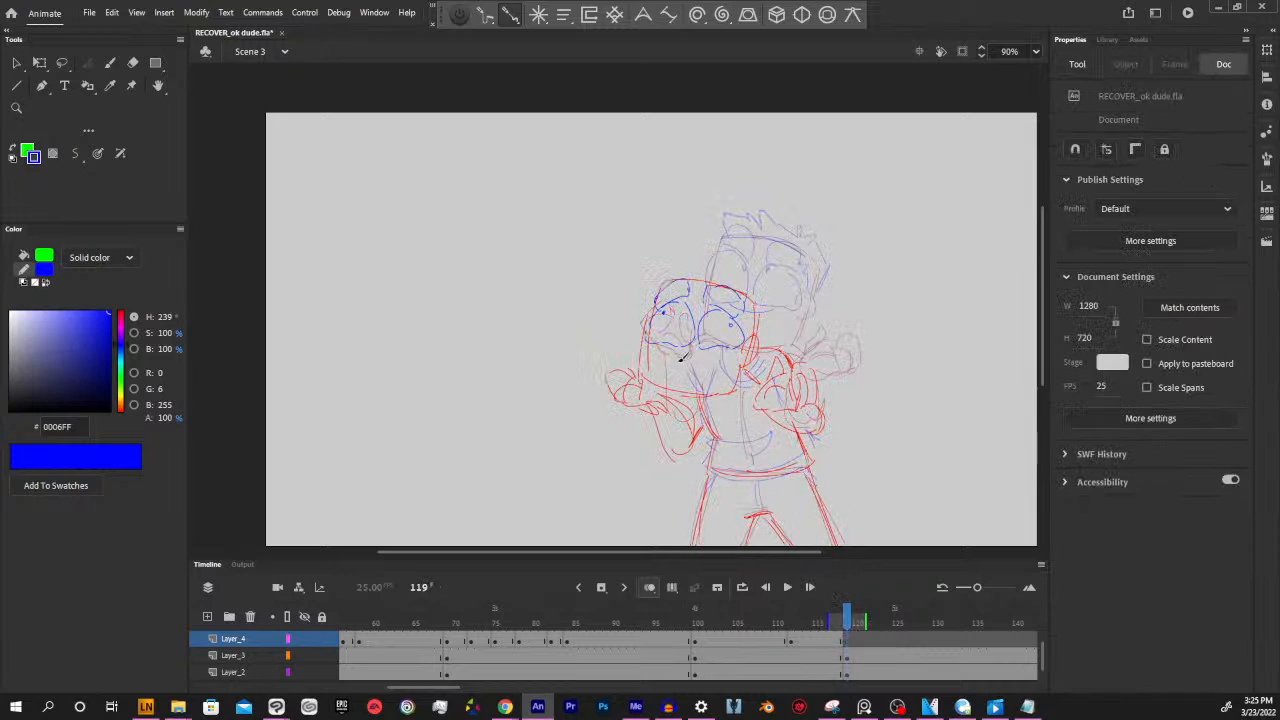
pyautogui.moveTo(663, 350)
pyautogui.mouseDown()
pyautogui.moveTo(717, 349)
pyautogui.moveTo(717, 387)
pyautogui.moveTo(682, 362)
pyautogui.moveTo(718, 407)
pyautogui.moveTo(686, 363)
pyautogui.moveTo(714, 351)
pyautogui.moveTo(694, 390)
pyautogui.mouseUp()
pyautogui.moveTo(909, 436); pyautogui.dragTo(868, 415)
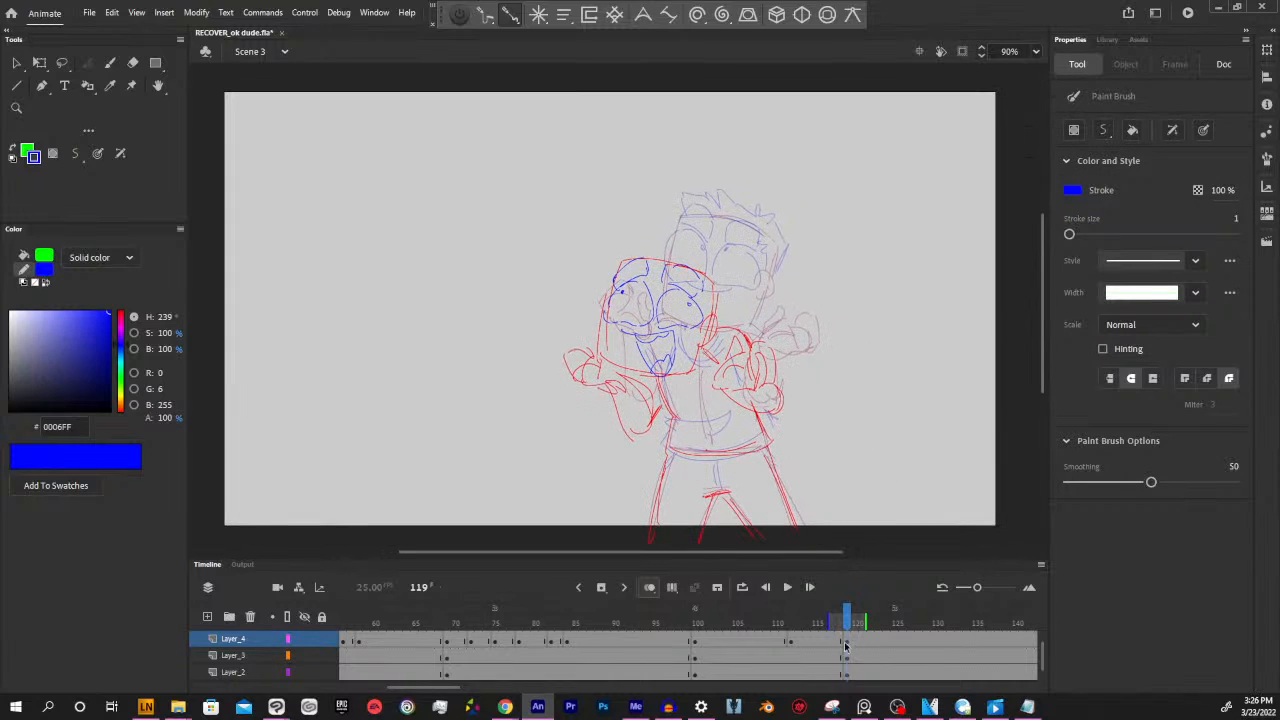
# Draw the shirt's collar, sleeve edges and hem band in blue on Layer_2 at frame 119
pyautogui.moveTo(845, 622); pyautogui.dragTo(848, 623)
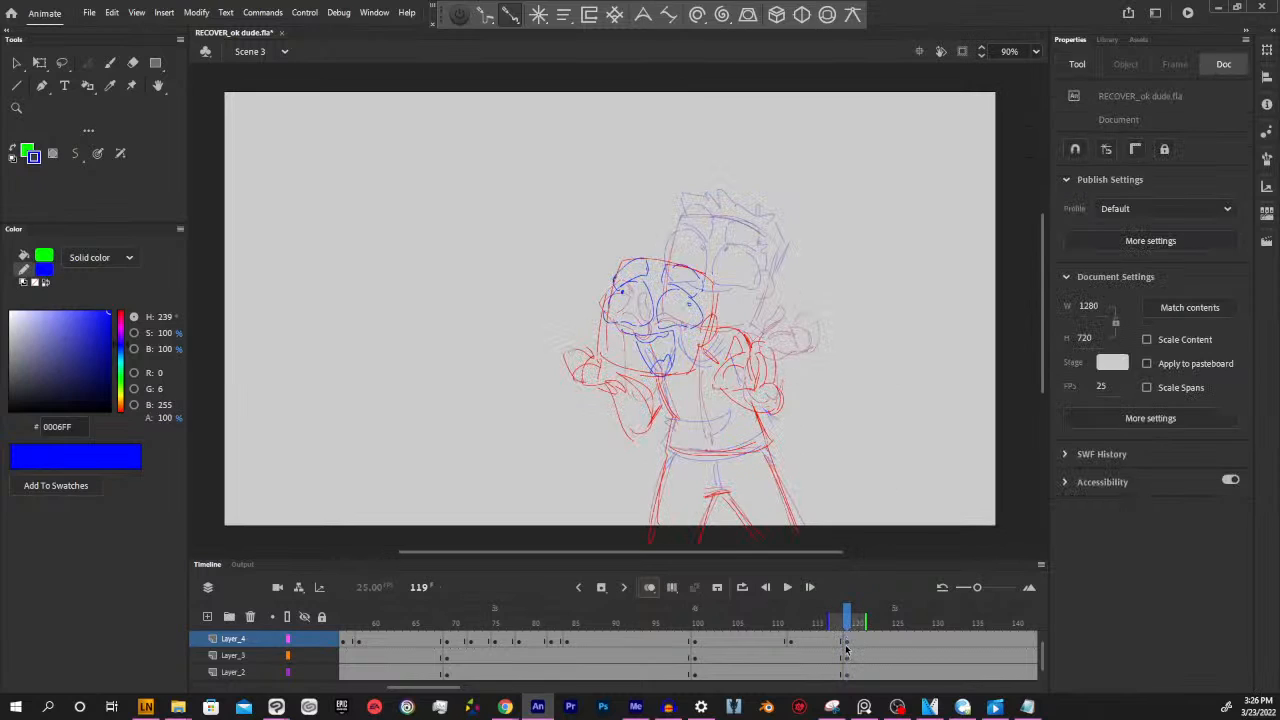
pyautogui.click(845, 643)
pyautogui.click(846, 657)
pyautogui.click(847, 673)
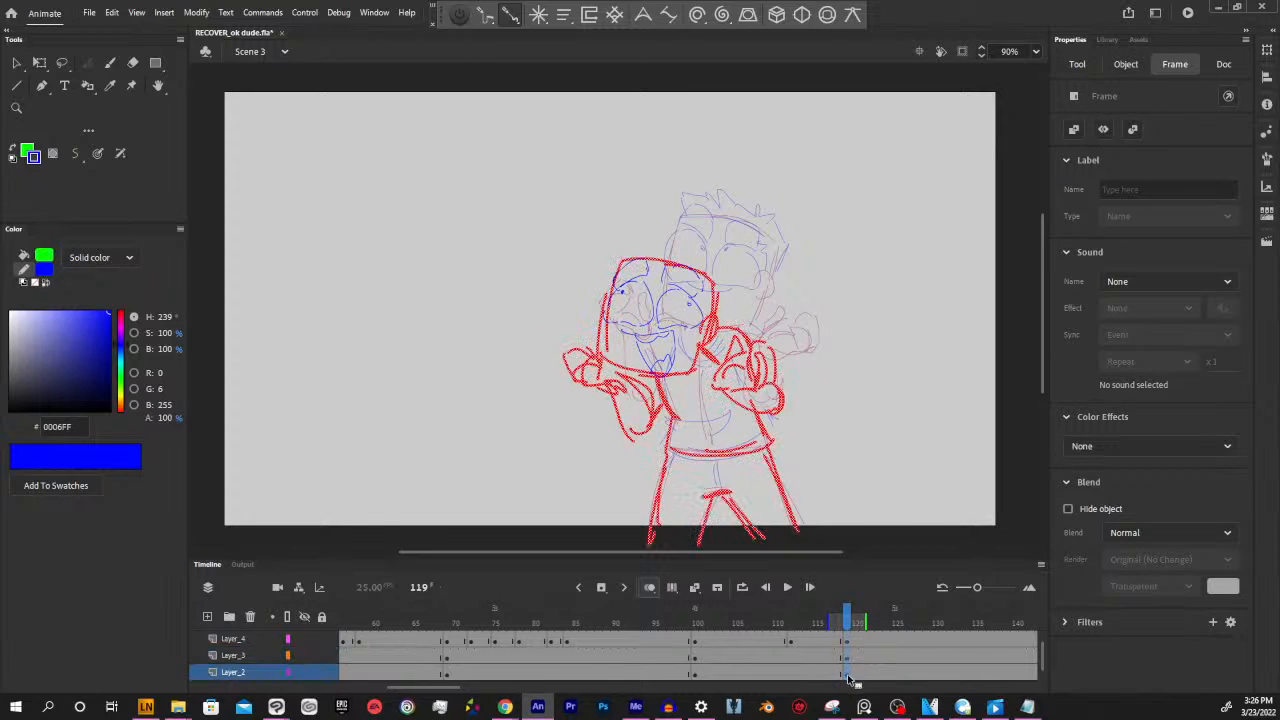
pyautogui.press('v')
pyautogui.click(872, 495)
pyautogui.press('y')
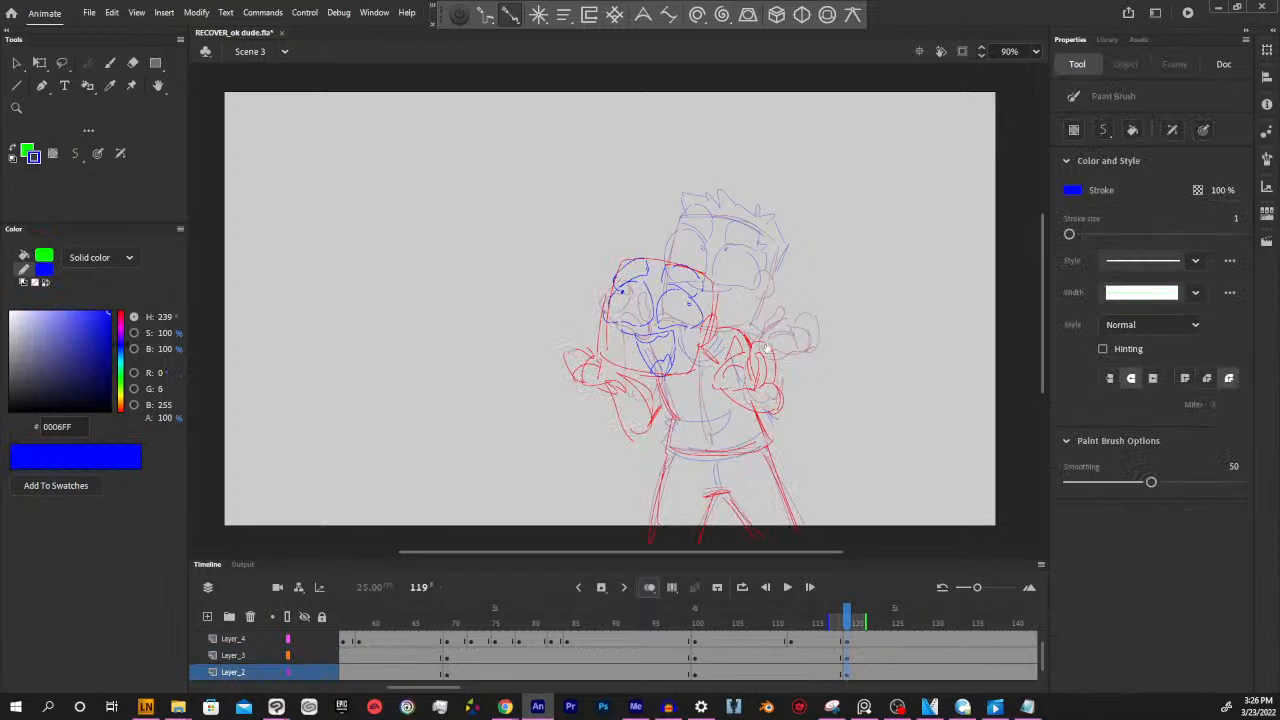
pyautogui.moveTo(766, 348); pyautogui.dragTo(780, 378)
pyautogui.moveTo(688, 410)
pyautogui.mouseDown()
pyautogui.moveTo(722, 403)
pyautogui.moveTo(727, 373)
pyautogui.moveTo(761, 360)
pyautogui.mouseUp()
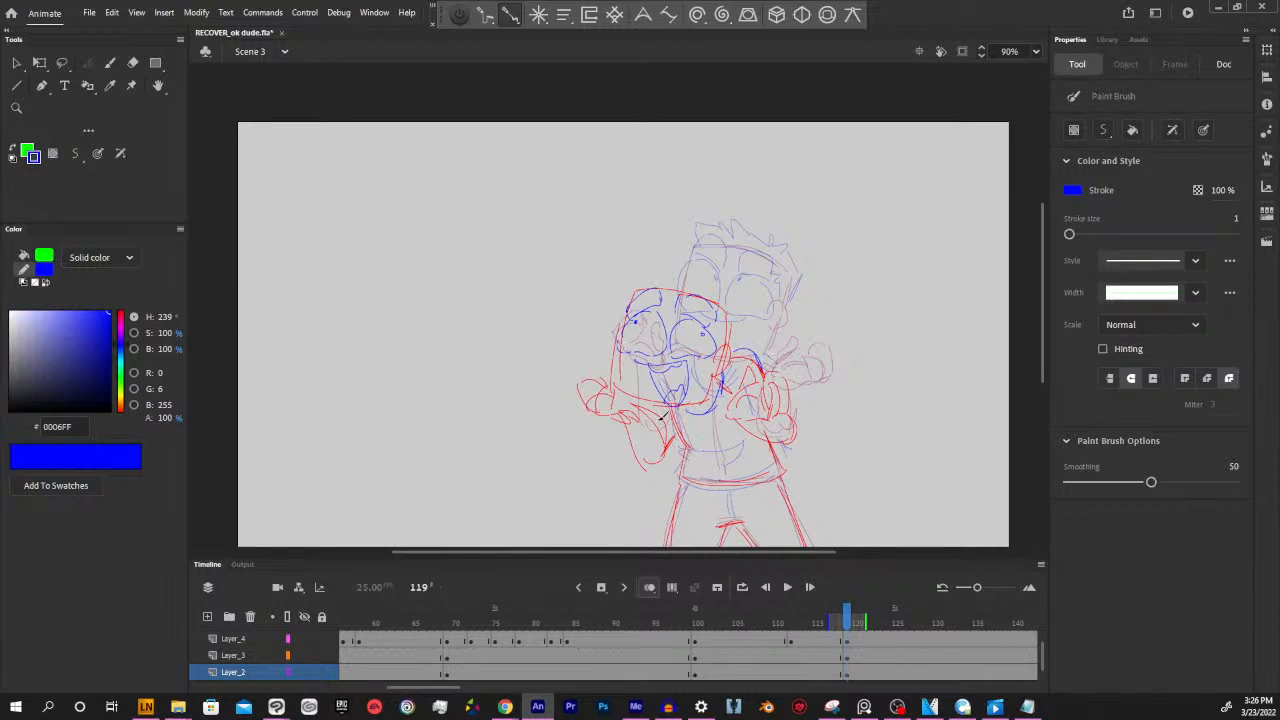
pyautogui.moveTo(649, 415)
pyautogui.mouseDown()
pyautogui.moveTo(685, 451)
pyautogui.moveTo(748, 442)
pyautogui.moveTo(720, 467)
pyautogui.moveTo(690, 460)
pyautogui.moveTo(673, 475)
pyautogui.moveTo(788, 468)
pyautogui.mouseUp()
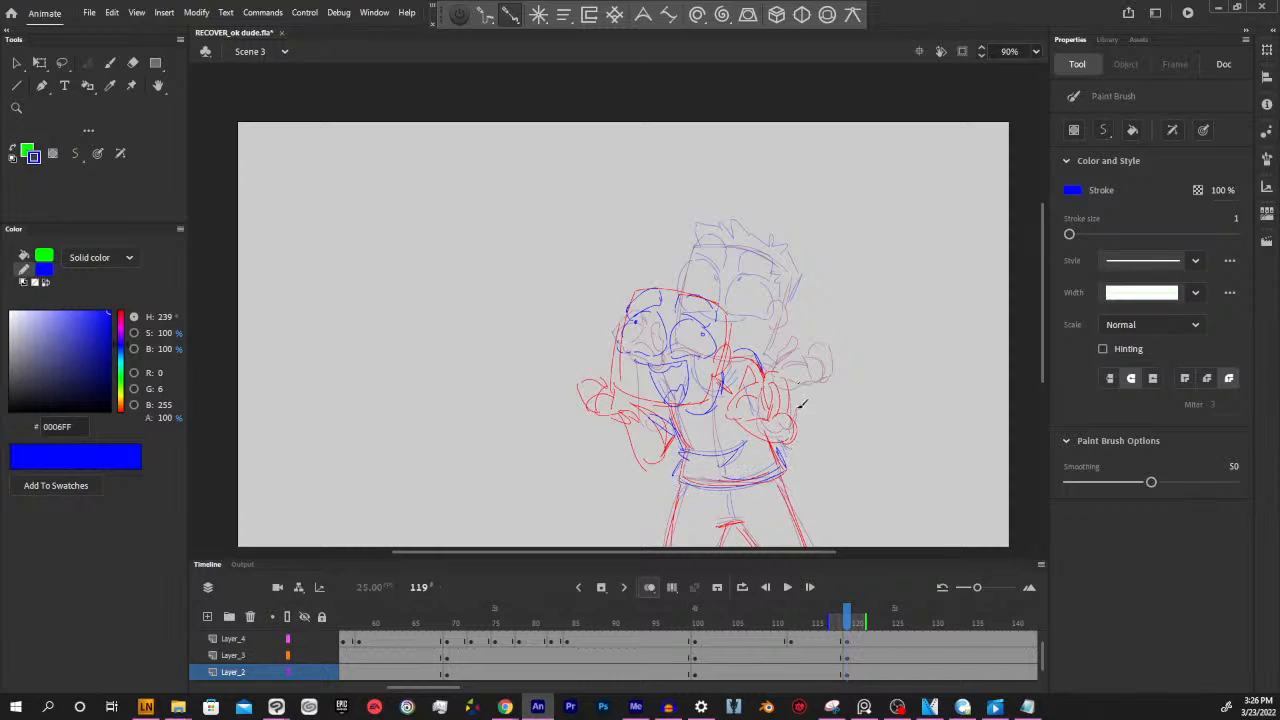
# Draw the trouser pocket and fly lines and the spiky hair in blue on Layer_2 at frame 119
pyautogui.moveTo(840, 431); pyautogui.dragTo(817, 371)
pyautogui.moveTo(712, 408); pyautogui.dragTo(707, 452)
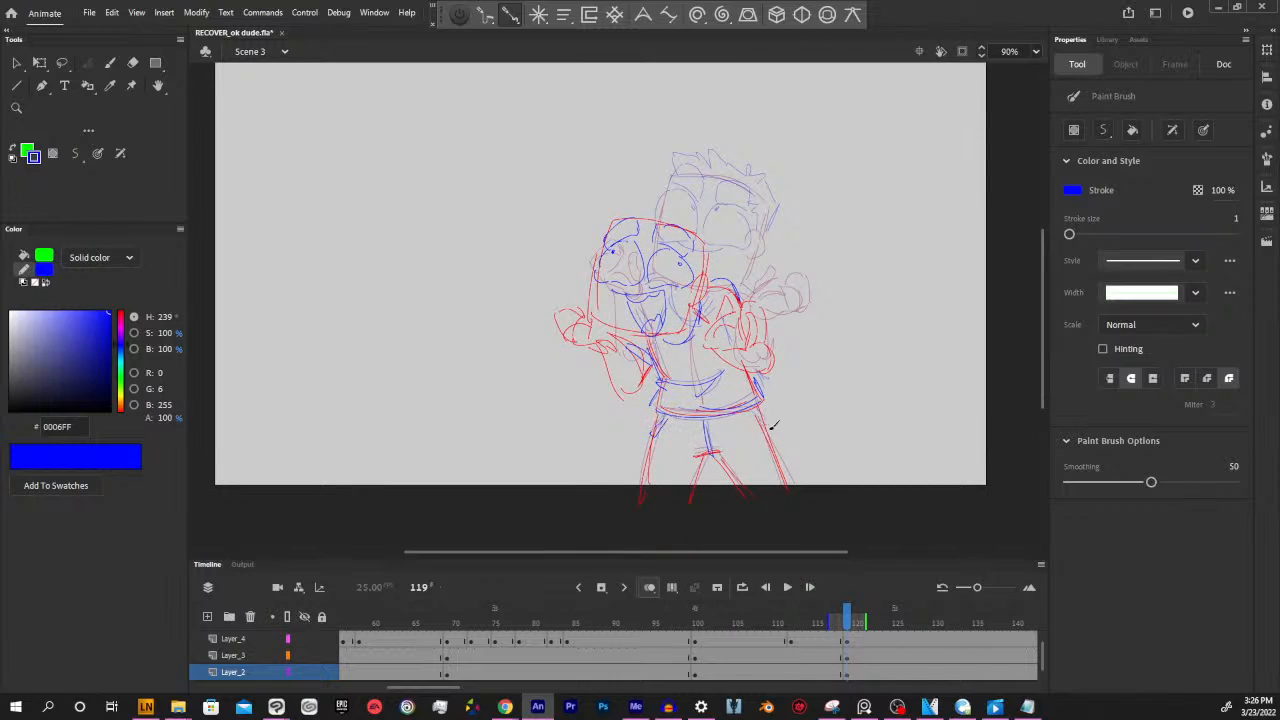
pyautogui.moveTo(752, 411); pyautogui.dragTo(768, 426)
pyautogui.moveTo(823, 391); pyautogui.dragTo(848, 462)
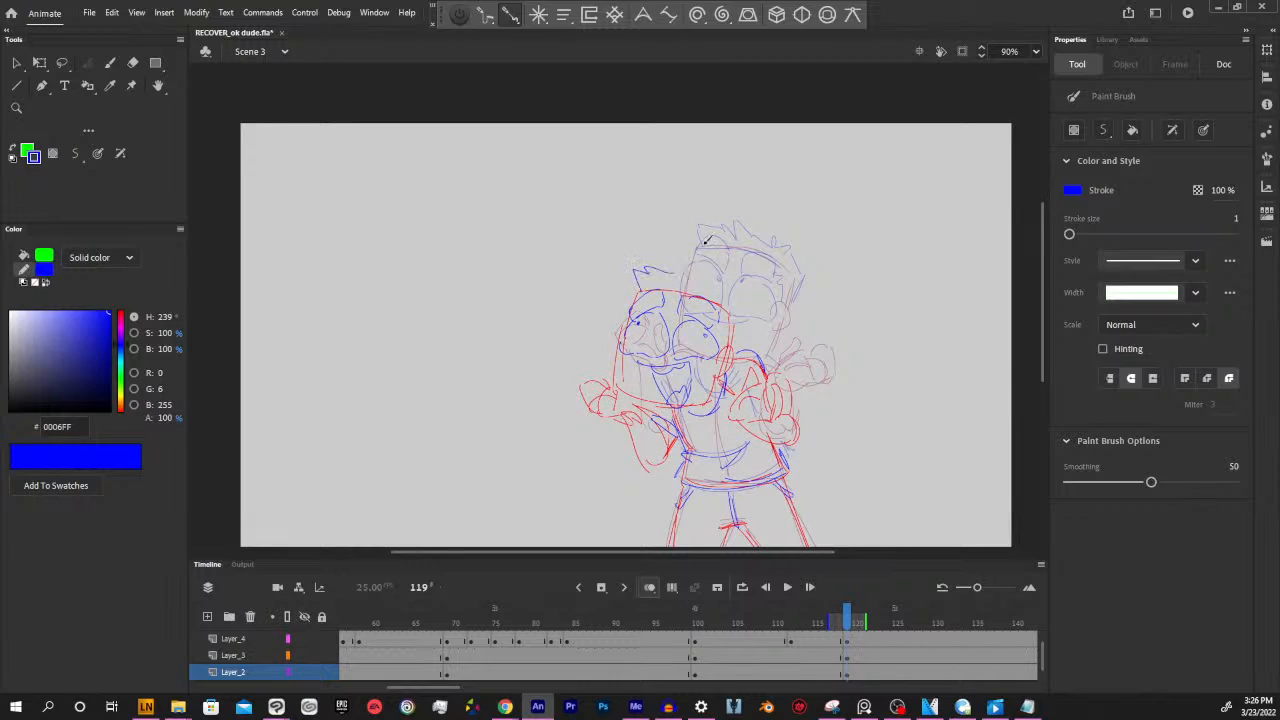
pyautogui.moveTo(707, 287); pyautogui.dragTo(722, 285)
pyautogui.moveTo(883, 425); pyautogui.dragTo(862, 364)
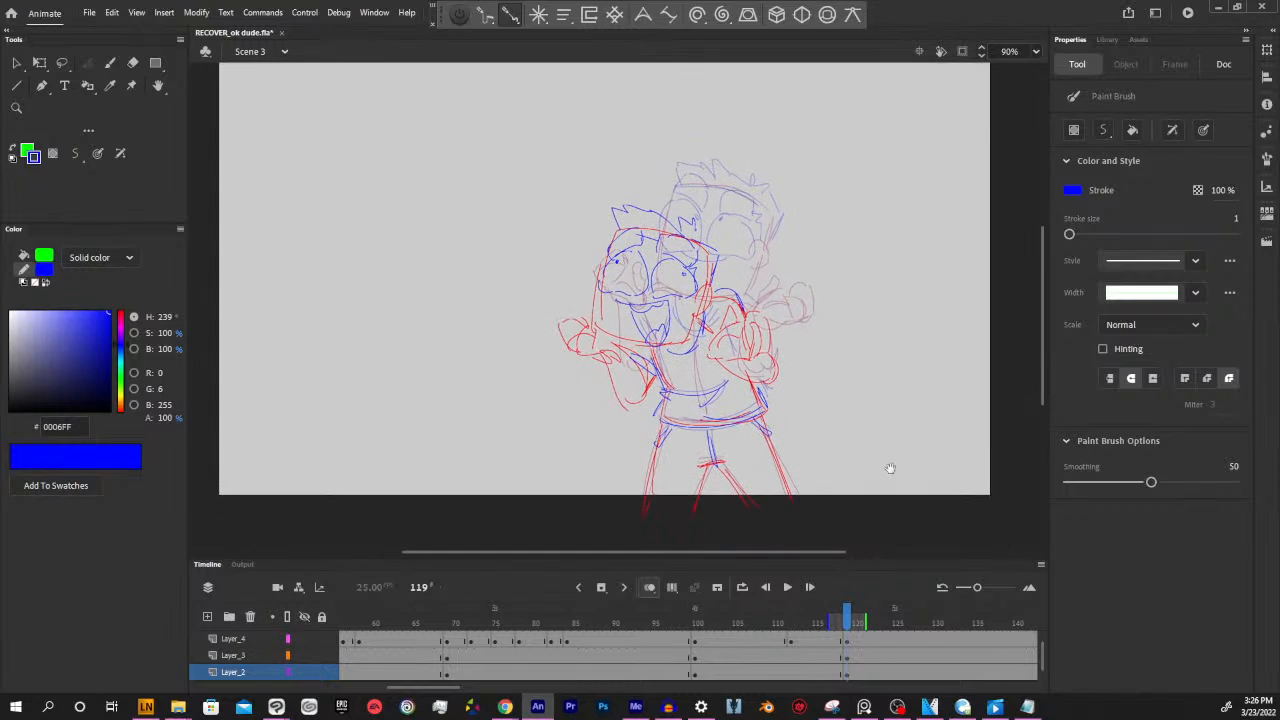
pyautogui.click(848, 642)
pyautogui.click(848, 656)
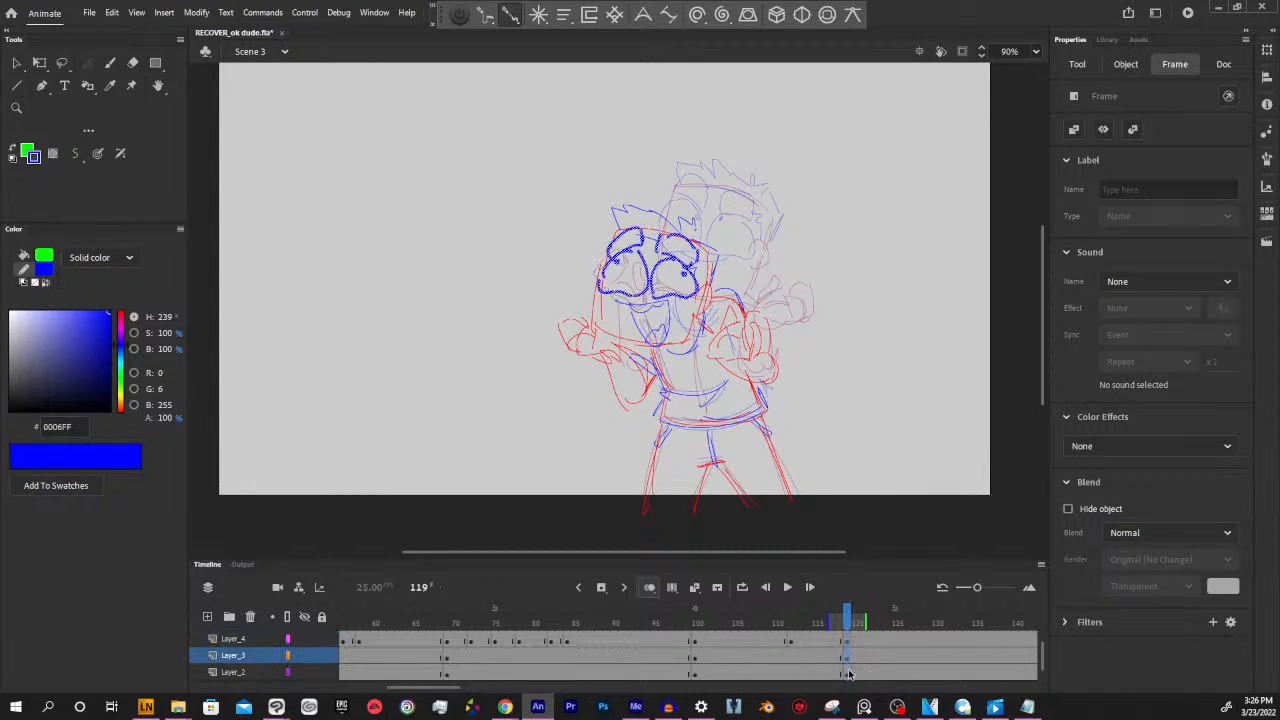
pyautogui.click(848, 672)
pyautogui.click(880, 489)
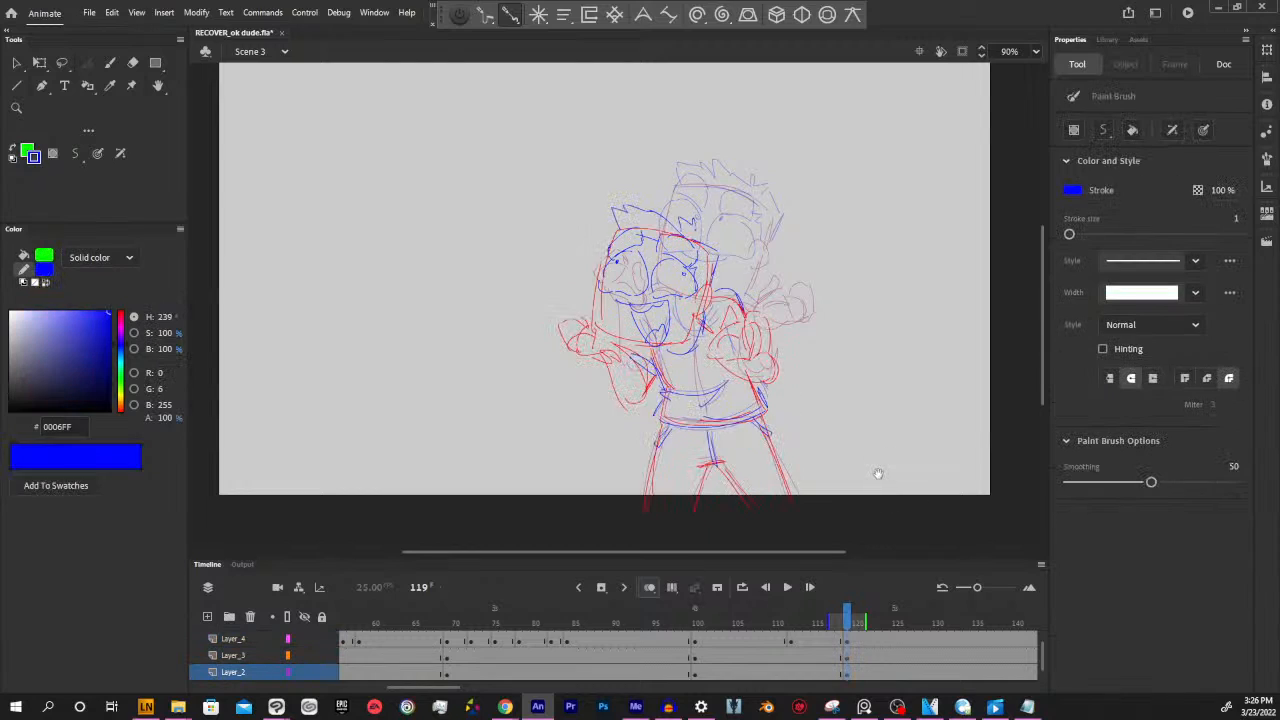
pyautogui.moveTo(878, 471); pyautogui.dragTo(899, 494)
# Scrub past frame 119 and insert a blank keyframe on Layer_4 at frame 152
pyautogui.moveTo(843, 625); pyautogui.dragTo(1013, 620)
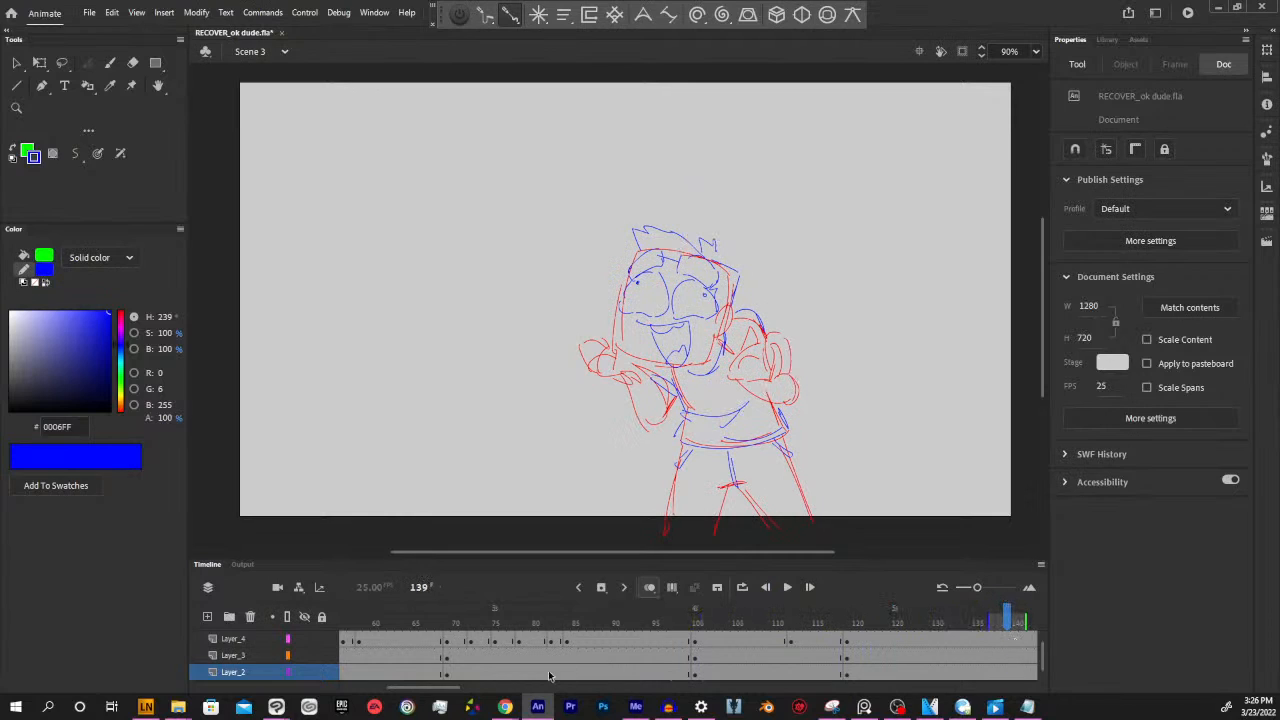
pyautogui.hscroll(5, 480, 673)
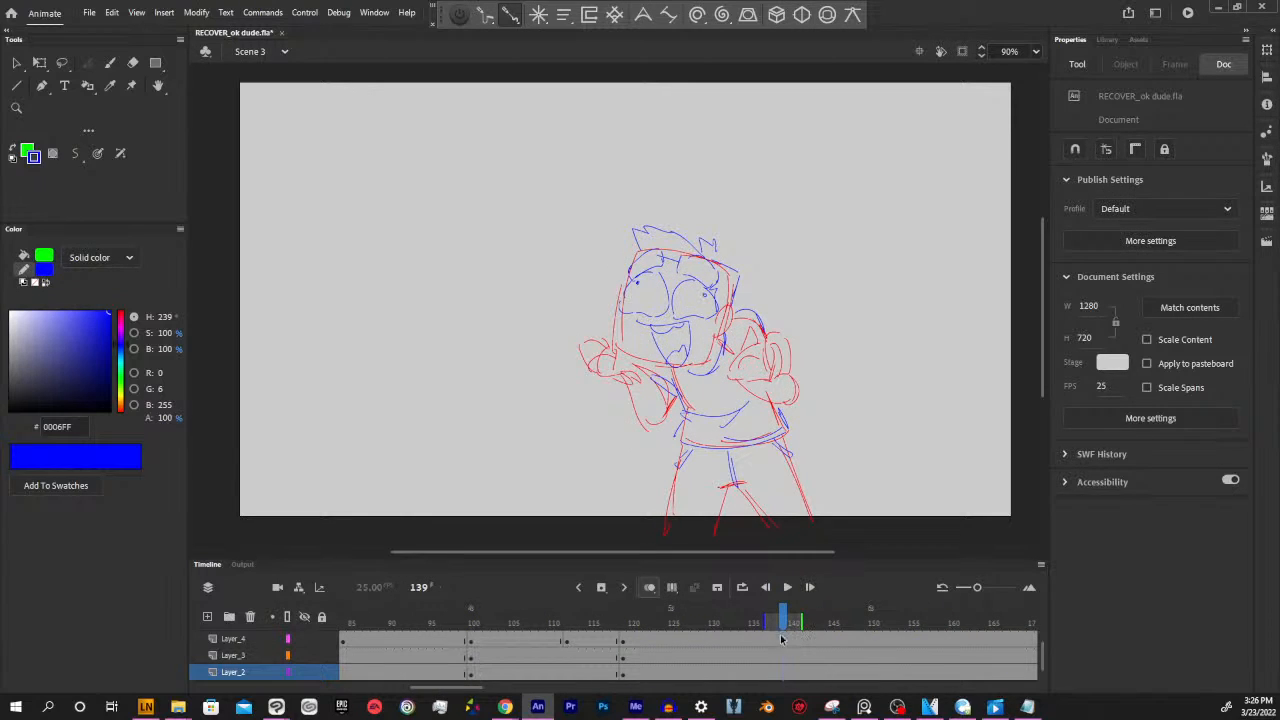
pyautogui.moveTo(782, 622); pyautogui.dragTo(806, 612)
pyautogui.click(804, 641)
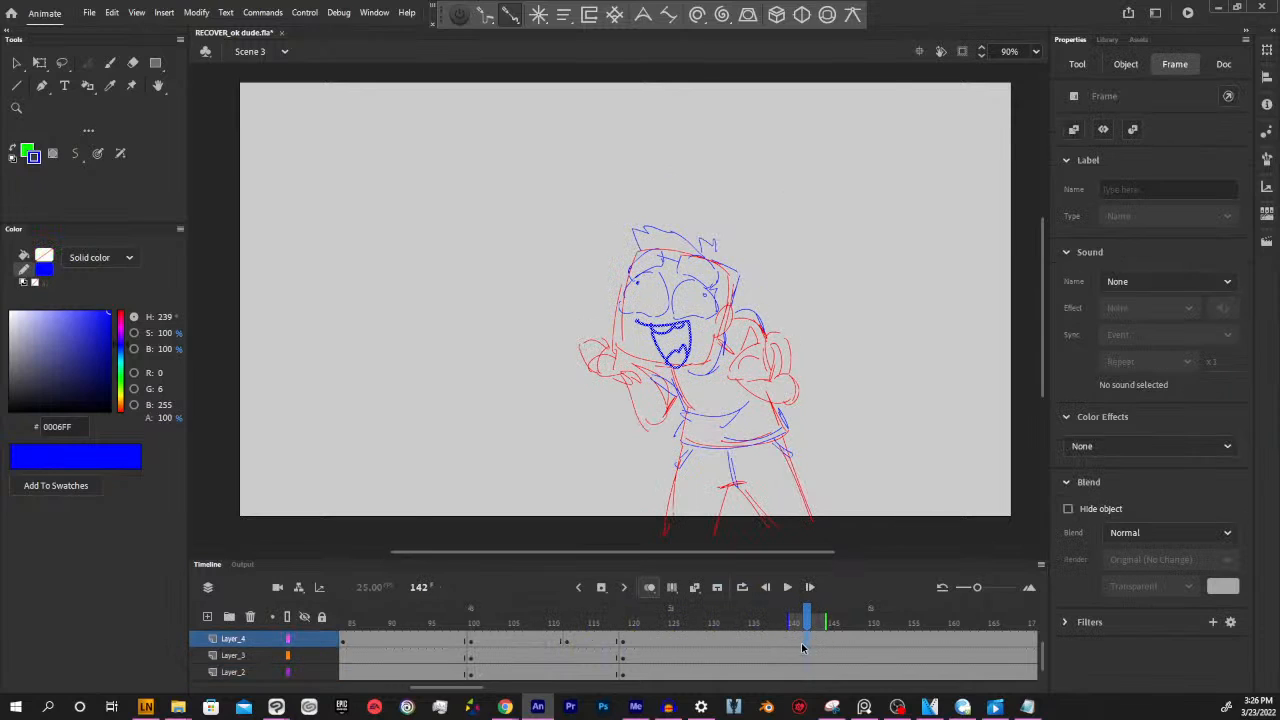
pyautogui.moveTo(806, 622); pyautogui.dragTo(886, 620)
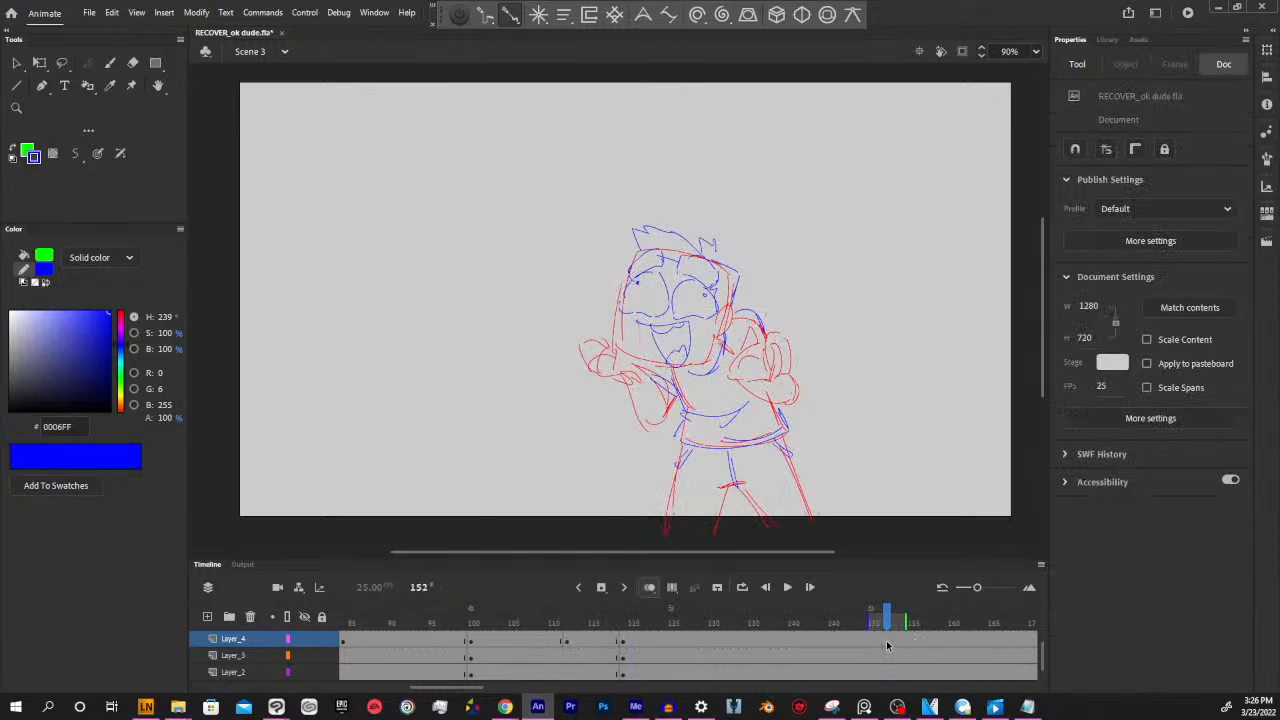
pyautogui.click(886, 641)
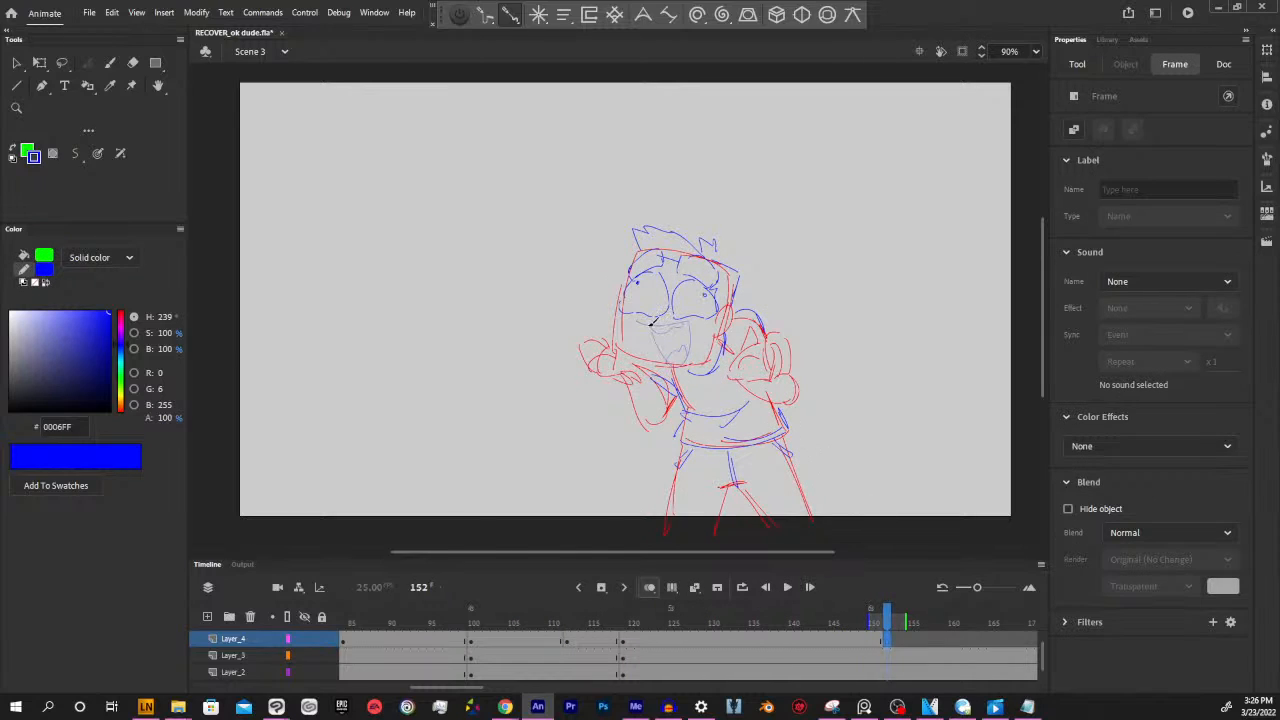
# Draw a wide closed smile in blue on Layer_4 at frame 152, undoing the unwanted strokes
pyautogui.moveTo(651, 324); pyautogui.dragTo(695, 325)
pyautogui.hotkey('ctrl', 'z')
pyautogui.hotkey('ctrl', 'z')
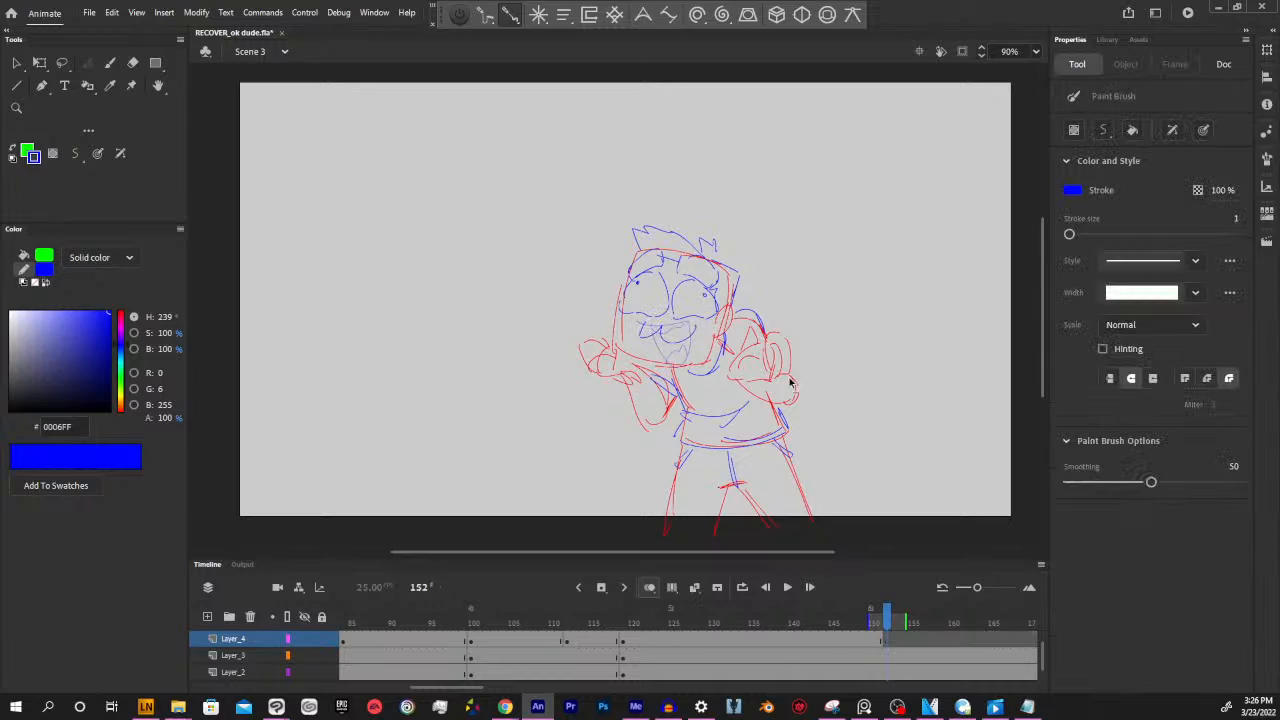
pyautogui.moveTo(636, 320)
pyautogui.mouseDown()
pyautogui.moveTo(742, 330)
pyautogui.moveTo(647, 325)
pyautogui.moveTo(661, 346)
pyautogui.moveTo(691, 327)
pyautogui.moveTo(701, 363)
pyautogui.moveTo(639, 319)
pyautogui.moveTo(704, 319)
pyautogui.mouseUp()
pyautogui.hotkey('ctrl', 'z')
pyautogui.hotkey('ctrl', 'z')
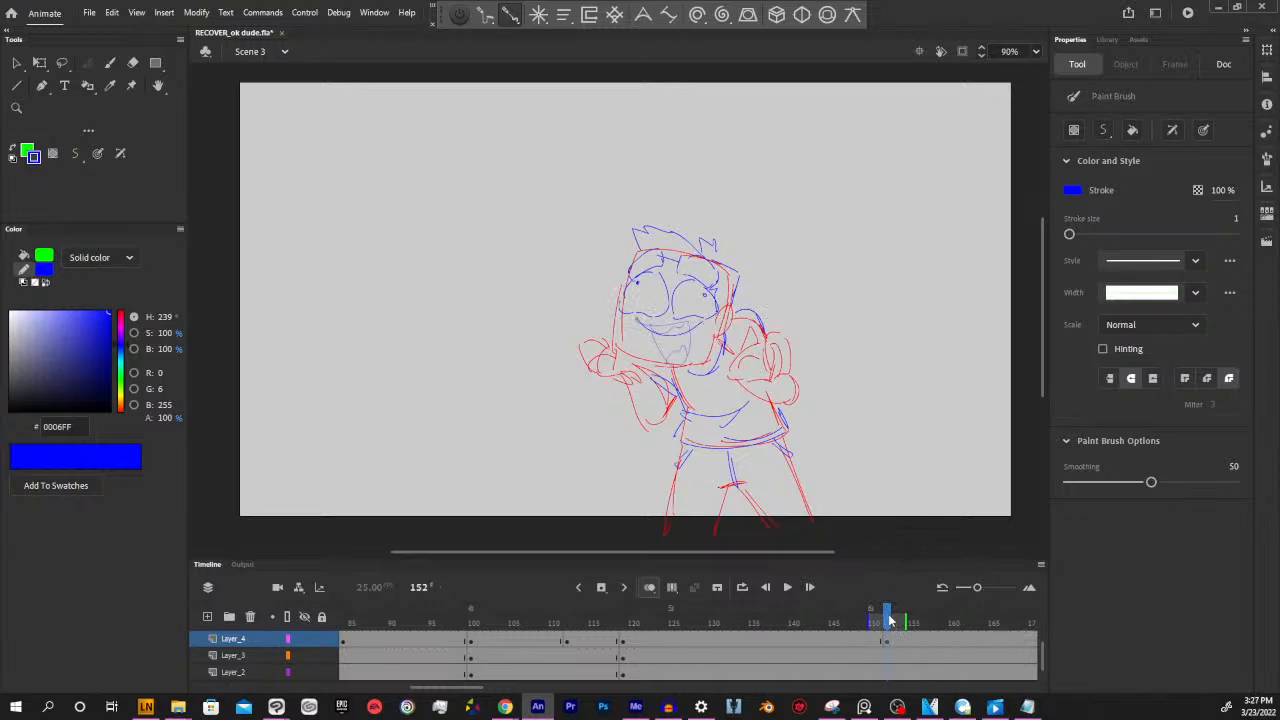
# Insert blank keyframes at frame 160 on Layer_4, Layer_3 and Layer_2
pyautogui.moveTo(886, 616)
pyautogui.mouseDown()
pyautogui.moveTo(871, 618)
pyautogui.moveTo(896, 612)
pyautogui.moveTo(590, 615)
pyautogui.moveTo(953, 610)
pyautogui.mouseUp()
pyautogui.click(953, 642)
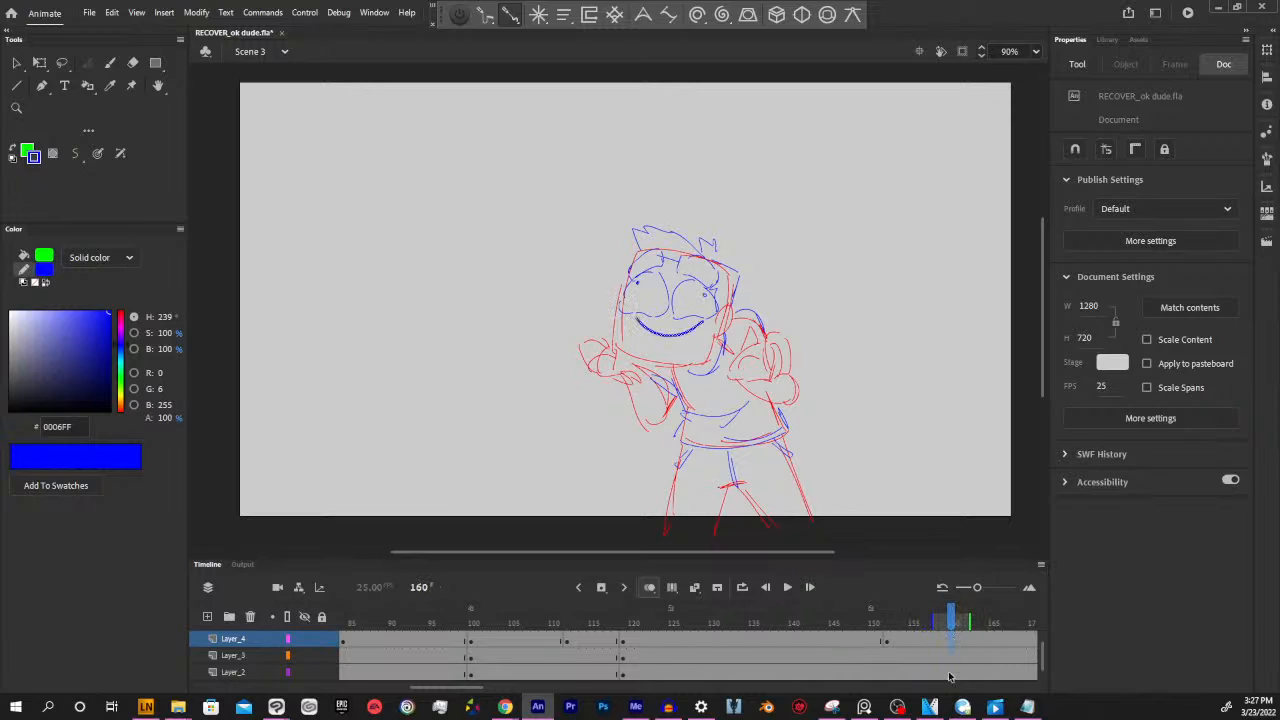
pyautogui.click(951, 657)
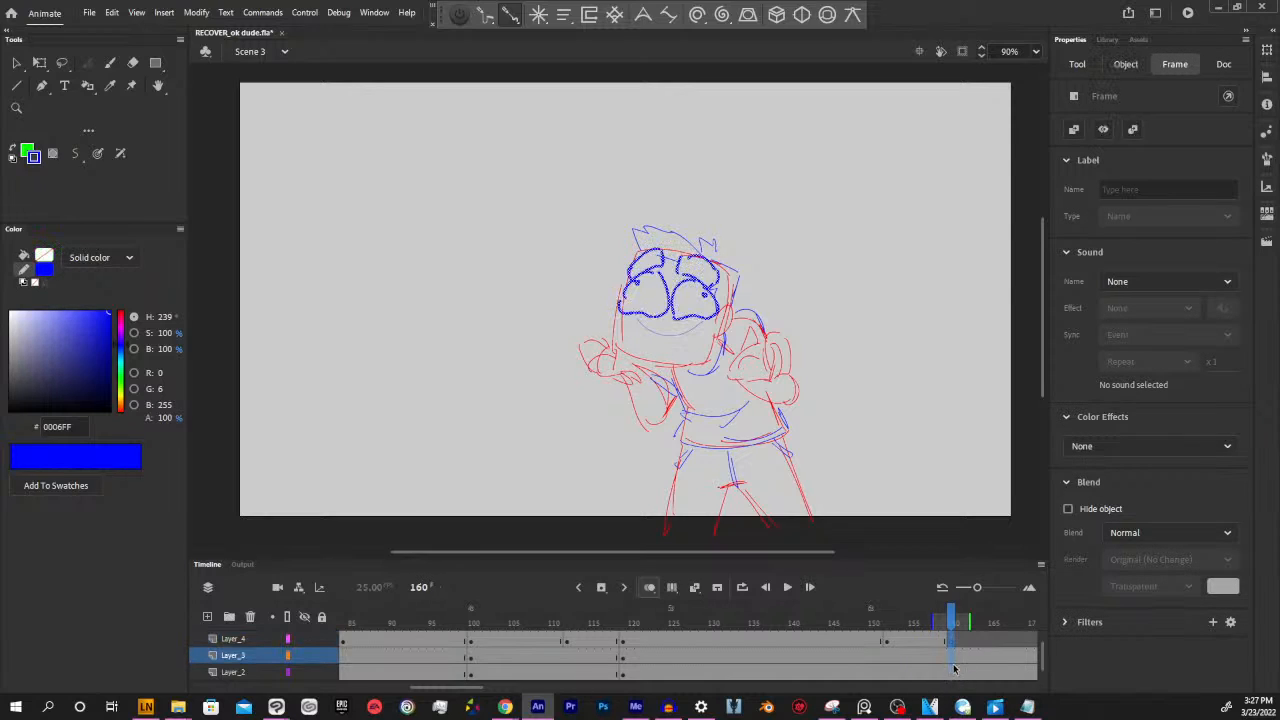
pyautogui.click(954, 669)
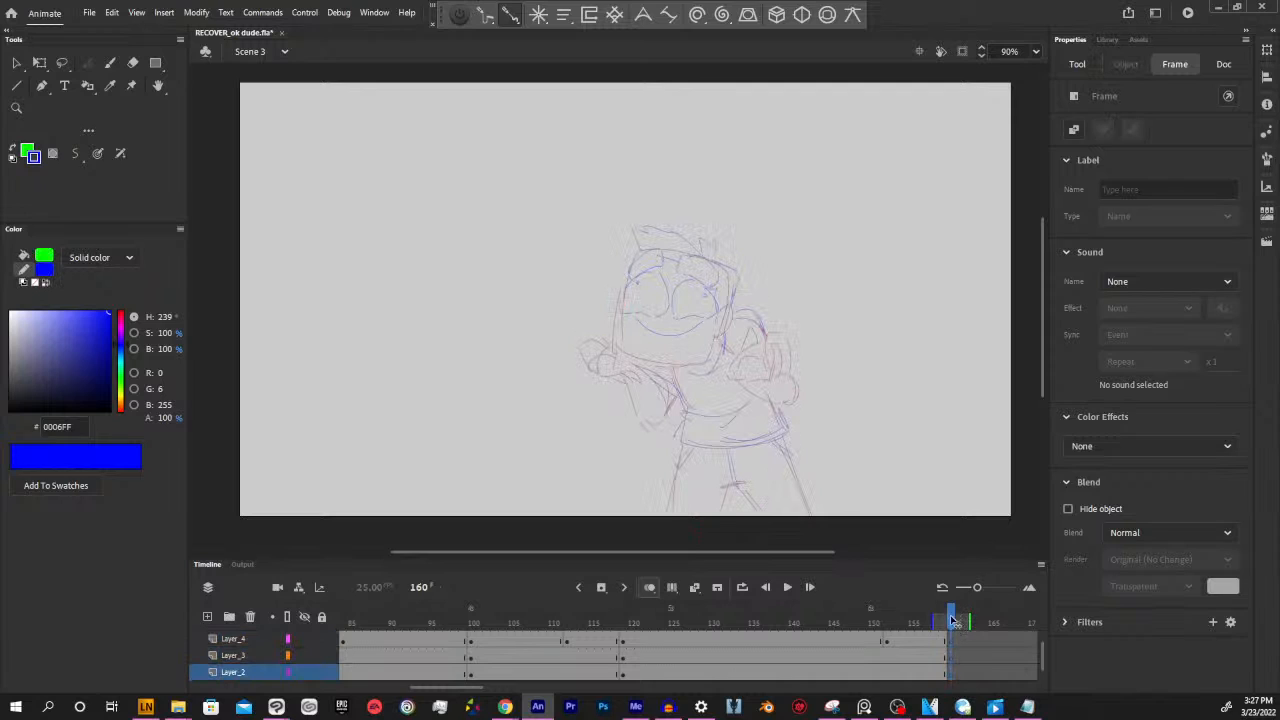
# Sample the red stroke colour from the legs at frame 159 and return to frame 160
pyautogui.moveTo(953, 621)
pyautogui.mouseDown()
pyautogui.moveTo(491, 616)
pyautogui.moveTo(950, 620)
pyautogui.mouseUp()
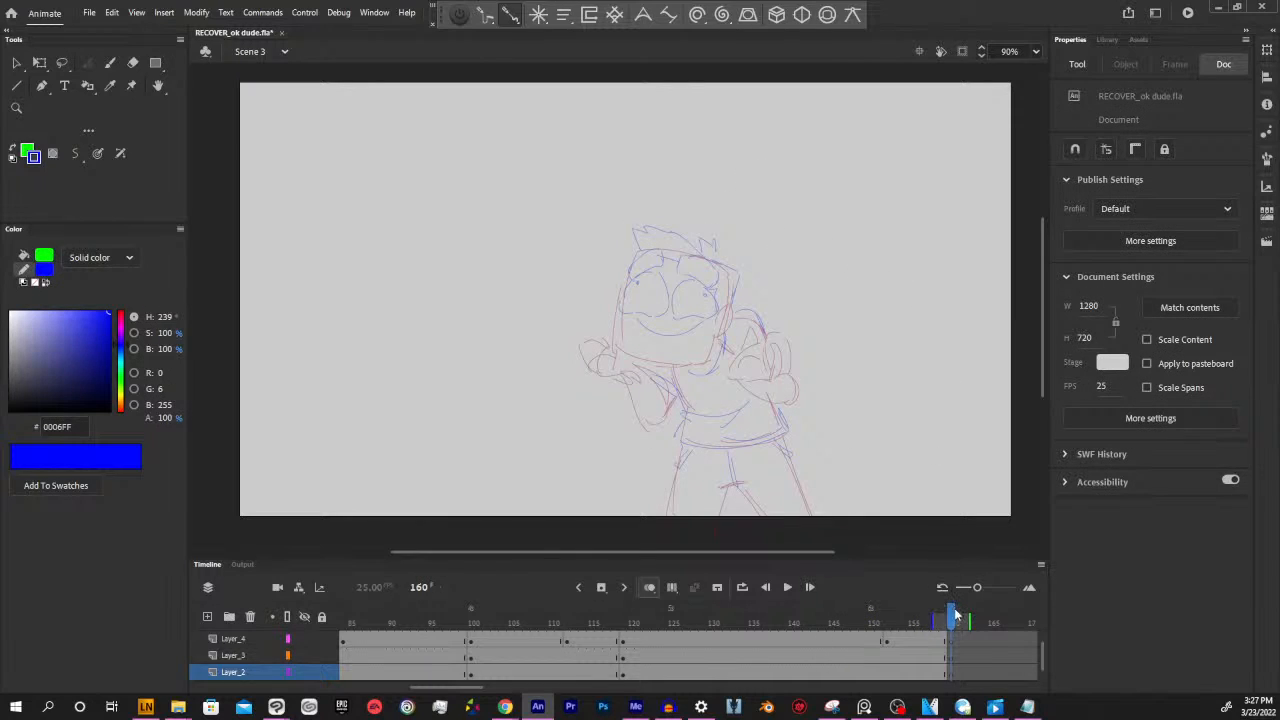
pyautogui.click(938, 674)
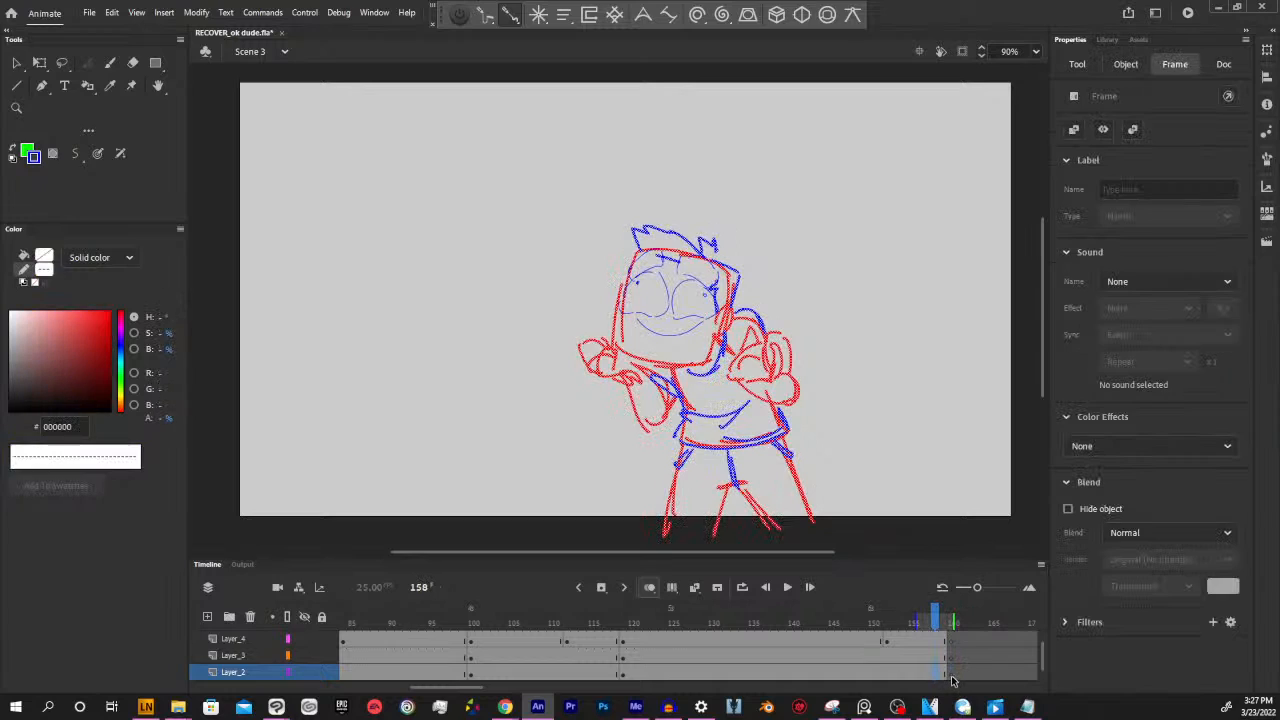
pyautogui.click(945, 620)
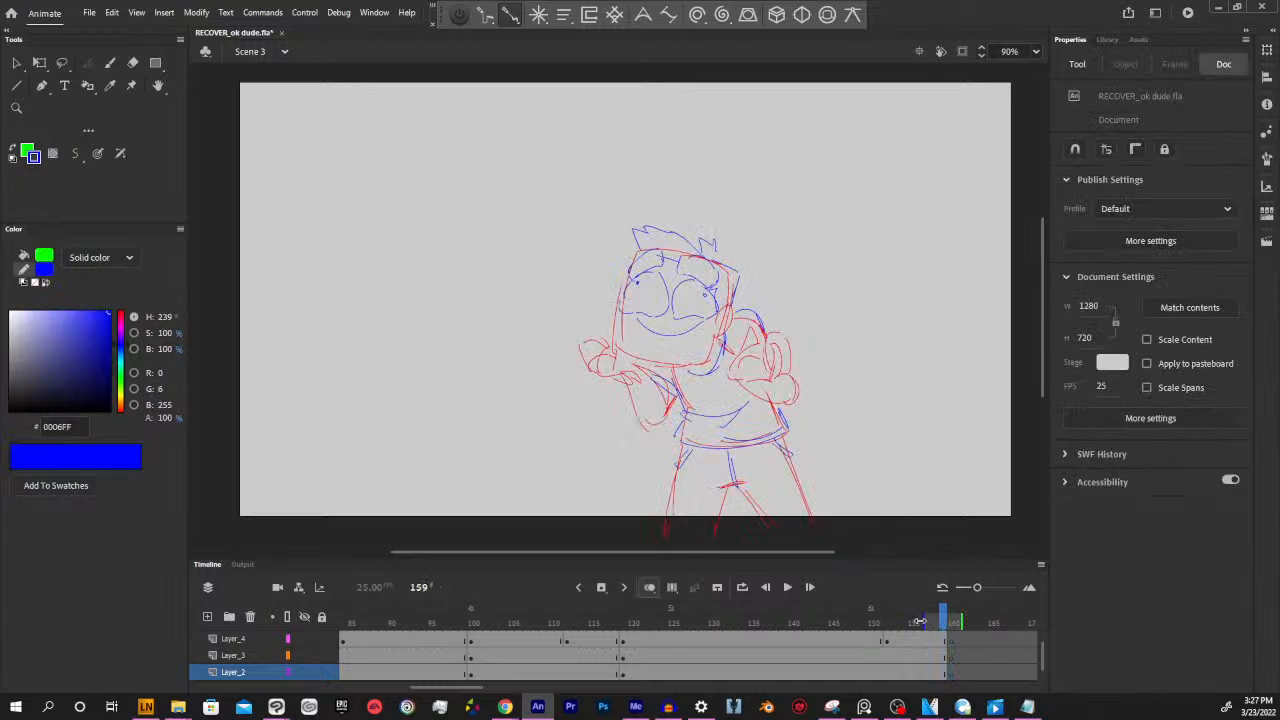
pyautogui.press('i')
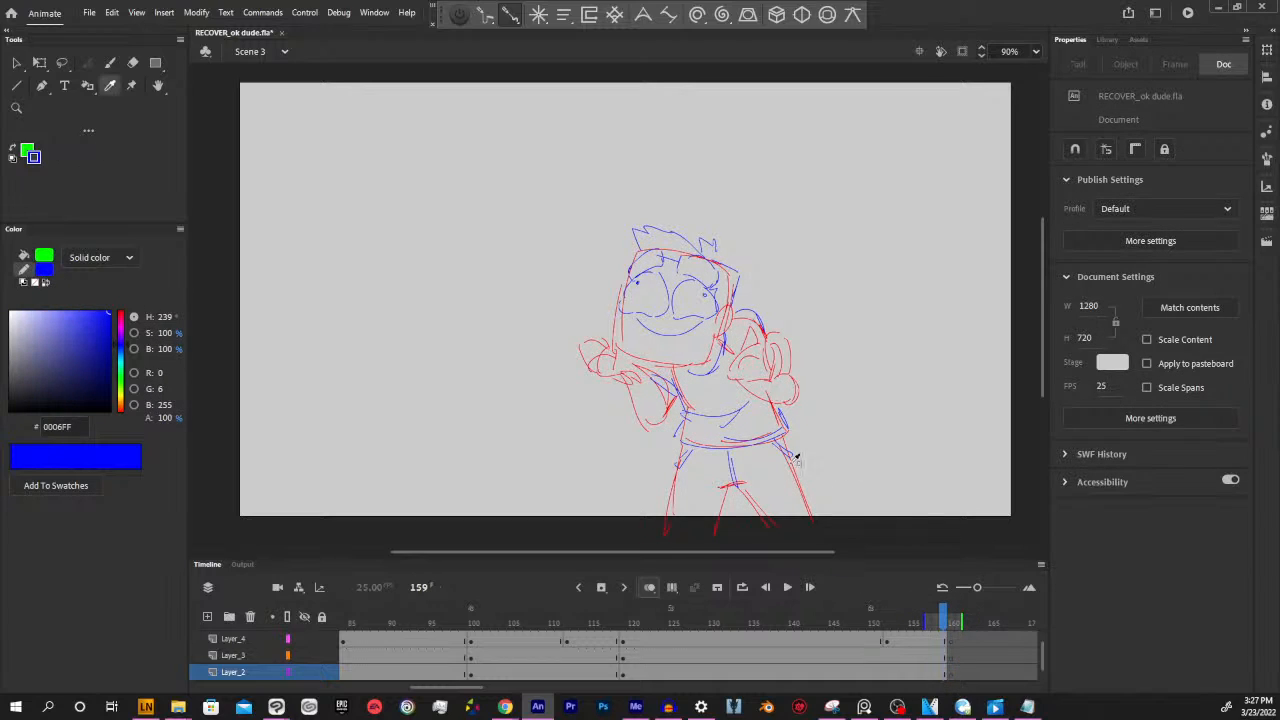
pyautogui.click(732, 495)
pyautogui.press('.')
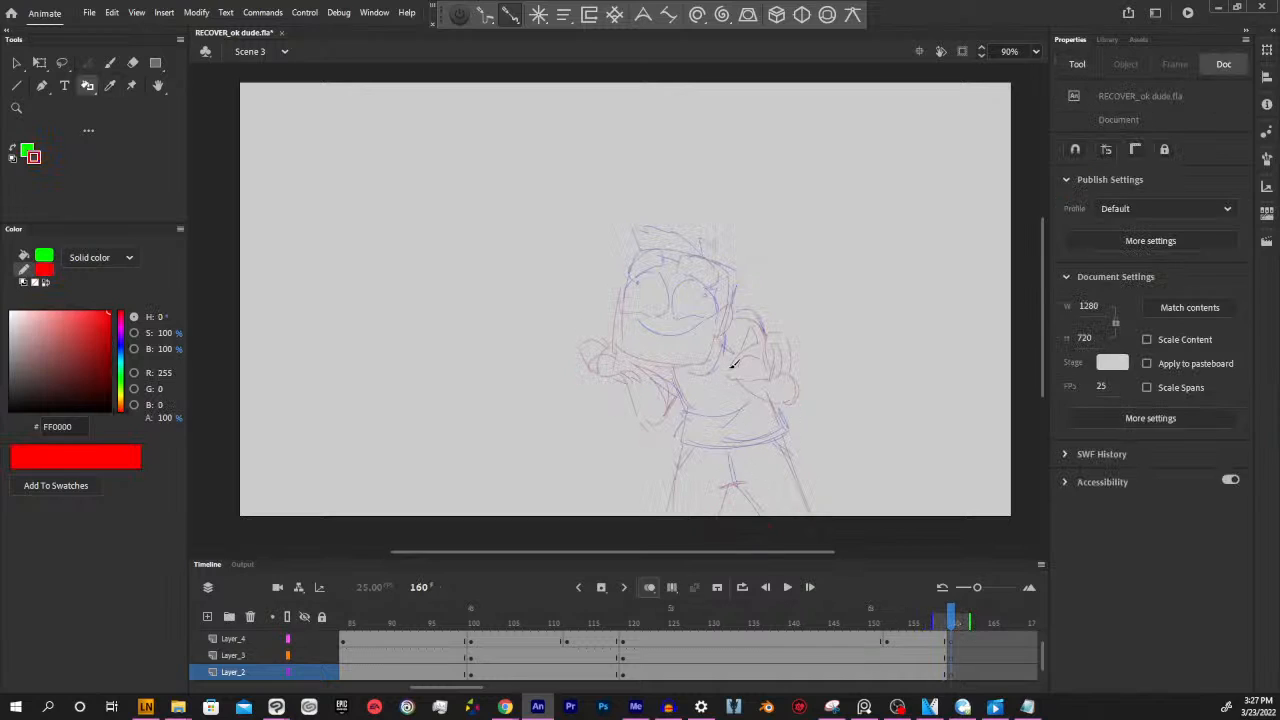
# Draw a rounded square head outline in red on Layer_2 at frame 160 with the Paint Brush
pyautogui.press('y')
pyautogui.moveTo(633, 246); pyautogui.dragTo(735, 266)
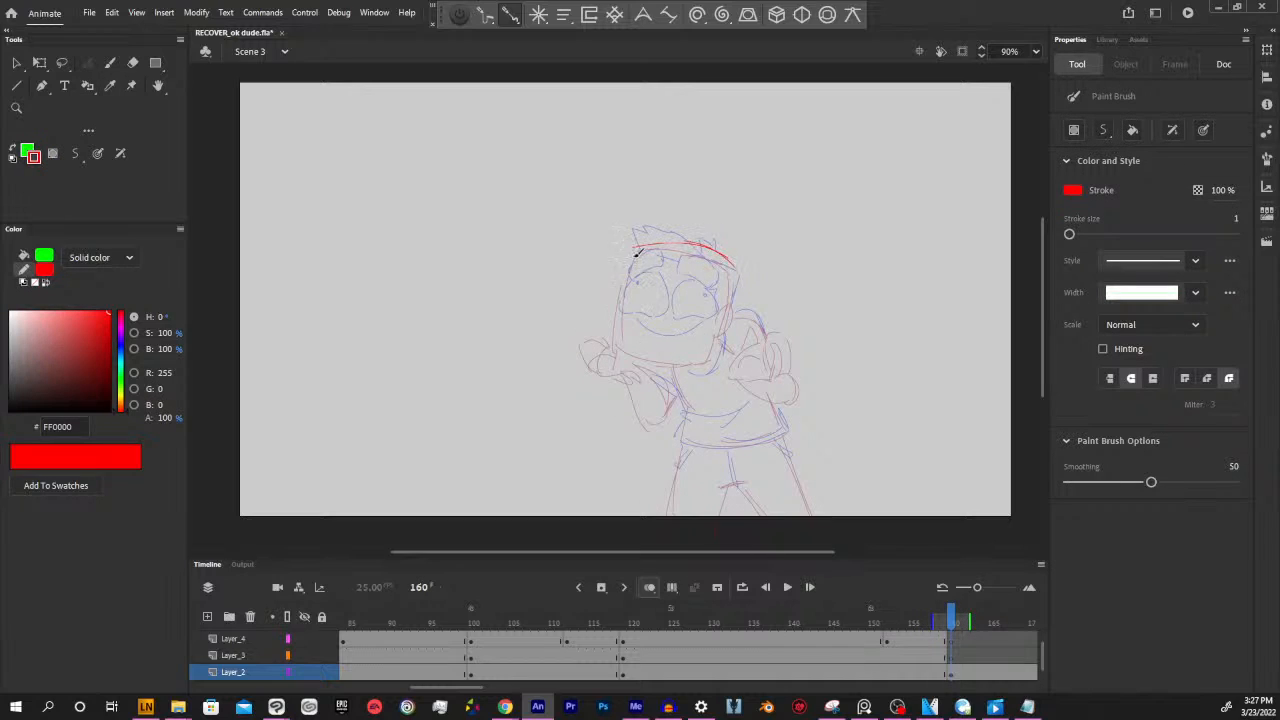
pyautogui.moveTo(635, 254)
pyautogui.mouseDown()
pyautogui.moveTo(622, 353)
pyautogui.moveTo(712, 365)
pyautogui.mouseUp()
pyautogui.moveTo(735, 272); pyautogui.dragTo(718, 354)
# Enlarge the red head outline at frame 160, rotate it counterclockwise and shift it down over the previous pose
pyautogui.moveTo(558, 208); pyautogui.dragTo(804, 442)
pyautogui.press('q')
pyautogui.moveTo(734, 241); pyautogui.dragTo(767, 205)
pyautogui.moveTo(776, 410); pyautogui.dragTo(737, 371)
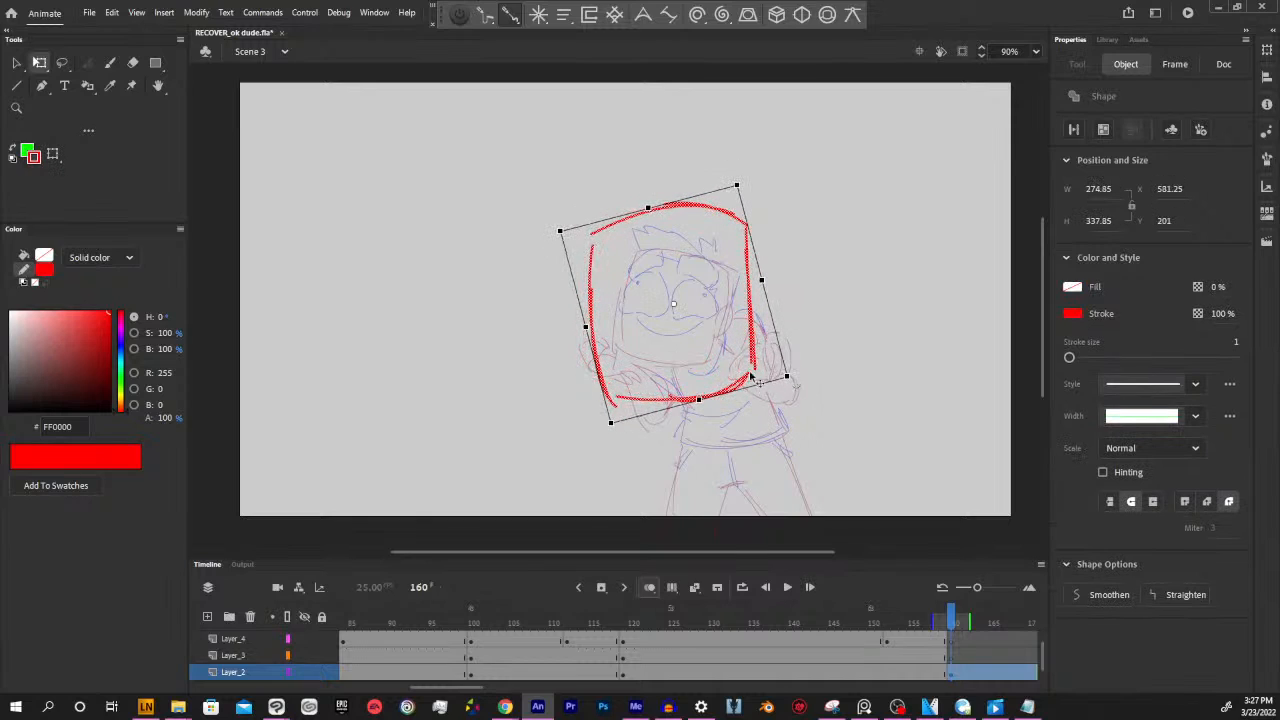
pyautogui.click(749, 353)
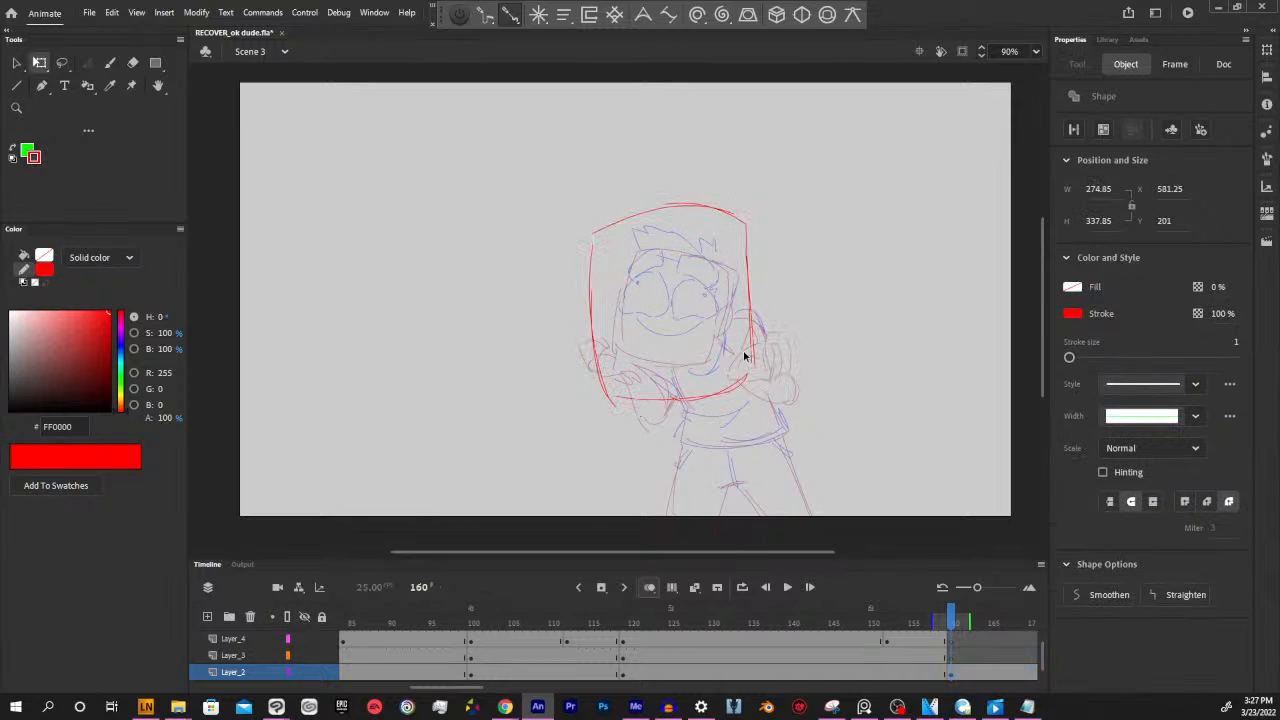
pyautogui.click(952, 672)
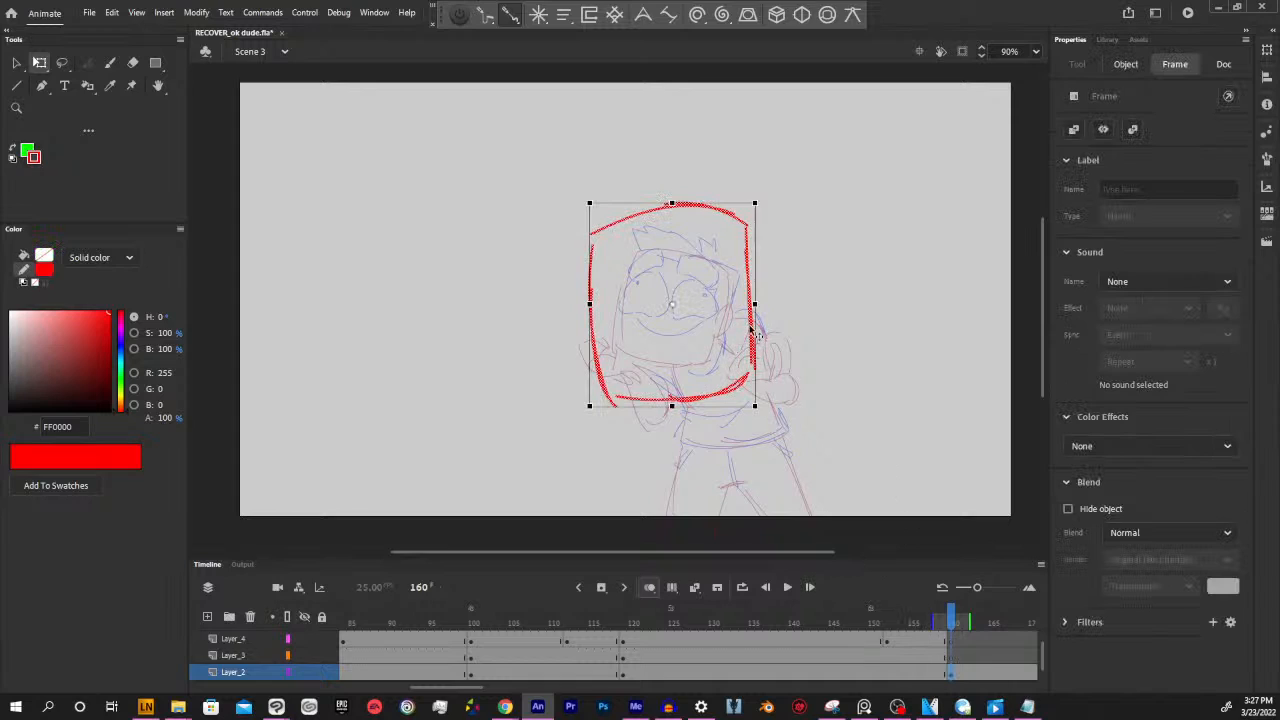
pyautogui.moveTo(748, 334)
pyautogui.mouseDown()
pyautogui.moveTo(711, 360)
pyautogui.moveTo(730, 351)
pyautogui.mouseUp()
pyautogui.click(796, 345)
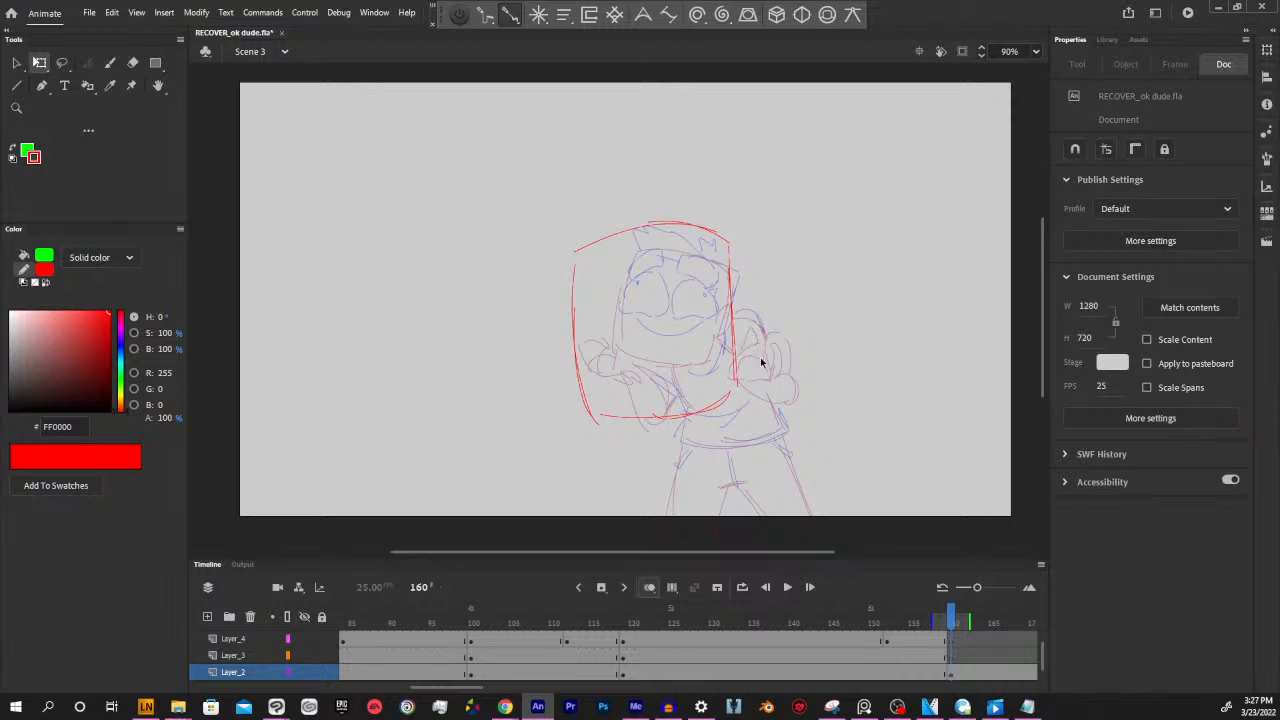
# Delete the red head outline from Layer_2 at frame 160
pyautogui.click(949, 672)
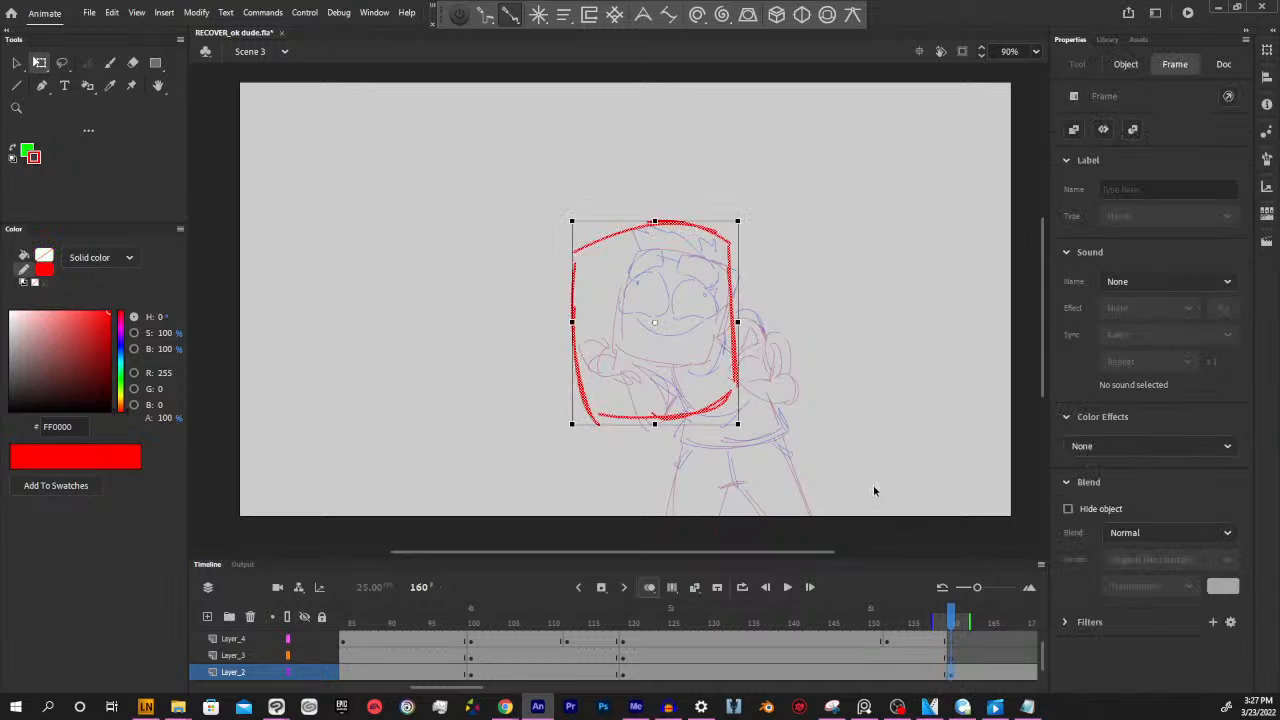
pyautogui.press('Delete')
pyautogui.moveTo(951, 623)
pyautogui.mouseDown()
pyautogui.moveTo(884, 640)
pyautogui.moveTo(603, 620)
pyautogui.moveTo(957, 617)
pyautogui.mouseUp()
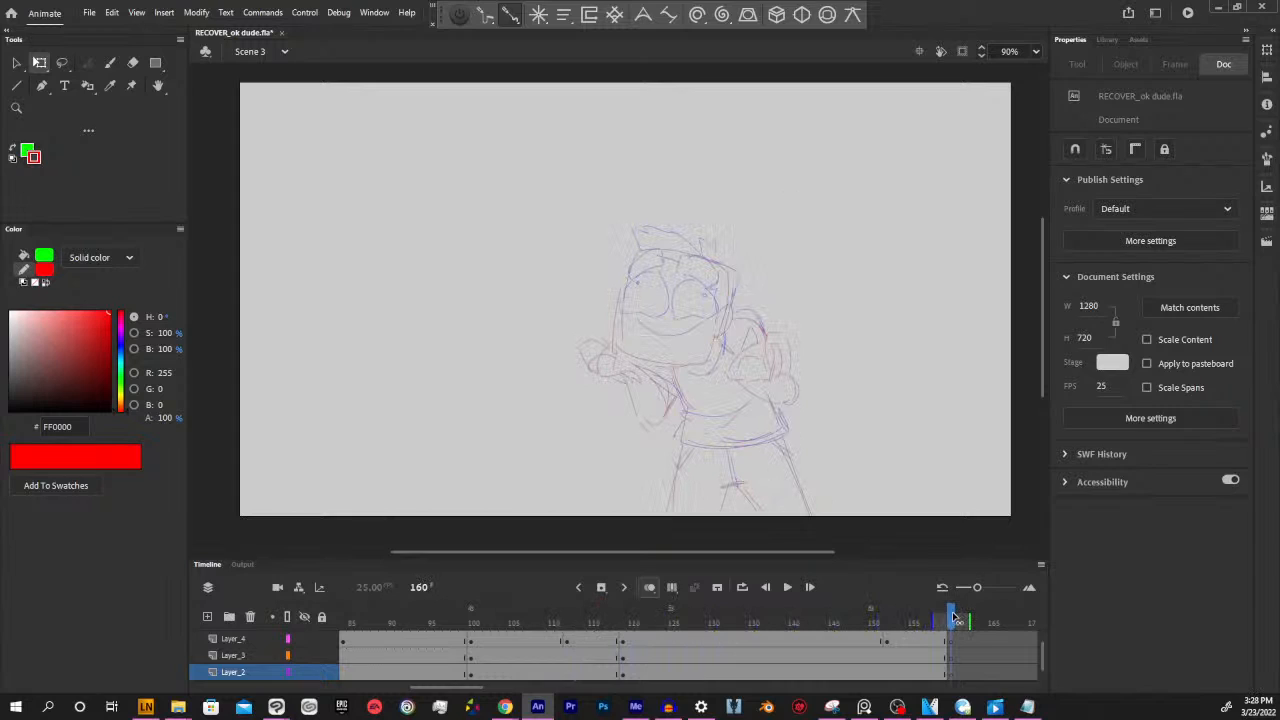
# Scrub through the earlier poses and mouth keyframes up to frame 160 to review the animation
pyautogui.click(770, 641)
pyautogui.click(590, 627)
pyautogui.moveTo(592, 620)
pyautogui.mouseDown()
pyautogui.moveTo(449, 620)
pyautogui.moveTo(951, 617)
pyautogui.mouseUp()
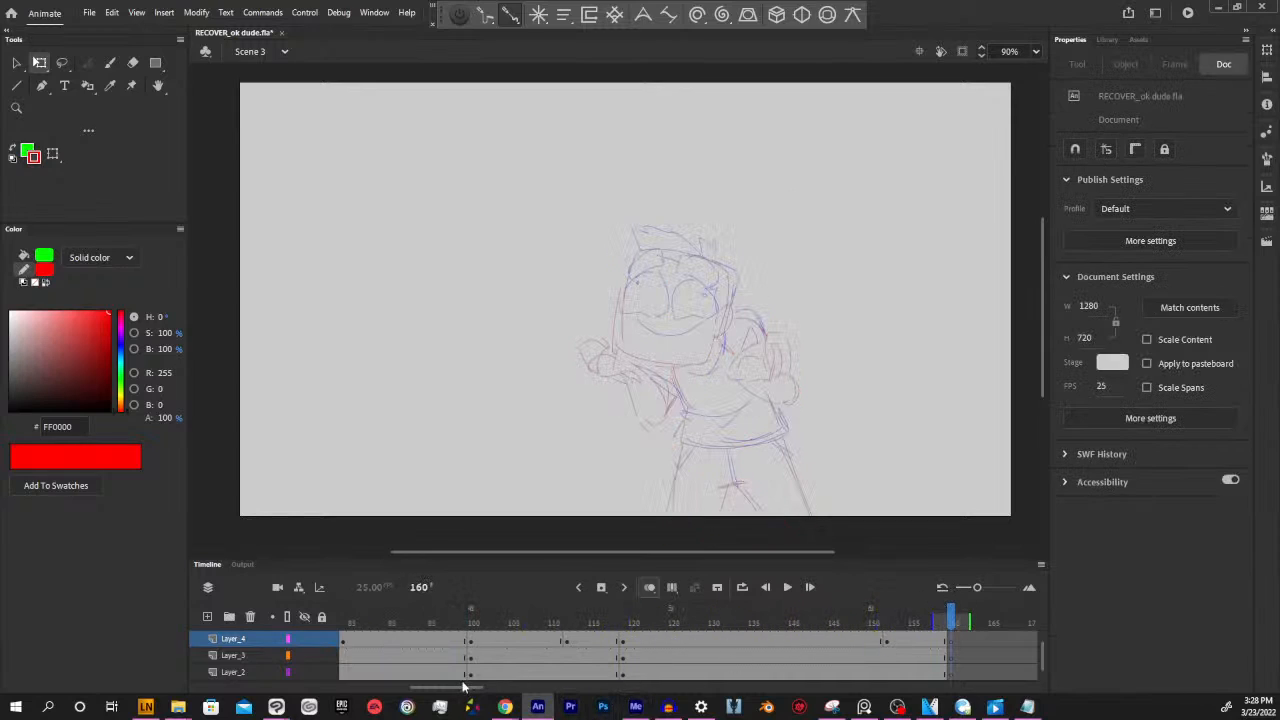
pyautogui.moveTo(466, 688); pyautogui.dragTo(428, 688)
pyautogui.click(714, 638)
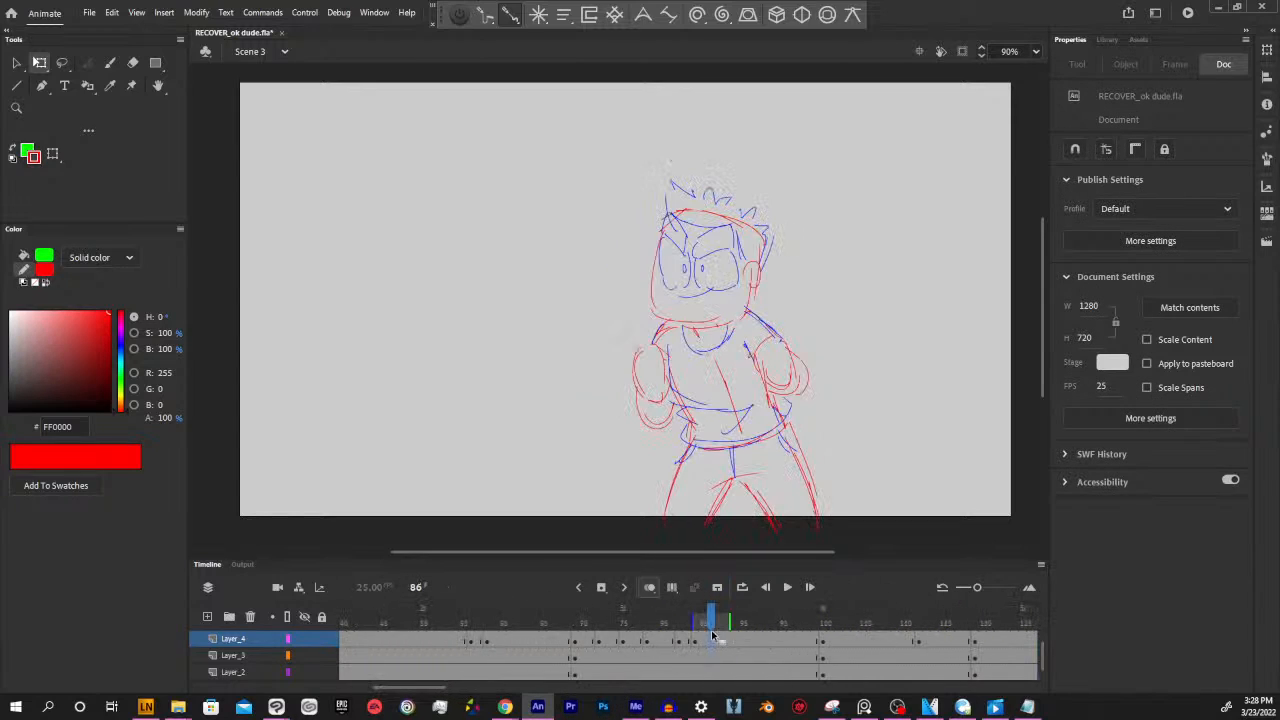
pyautogui.click(575, 632)
pyautogui.moveTo(575, 632); pyautogui.dragTo(543, 615)
pyautogui.moveTo(518, 663); pyautogui.dragTo(735, 618)
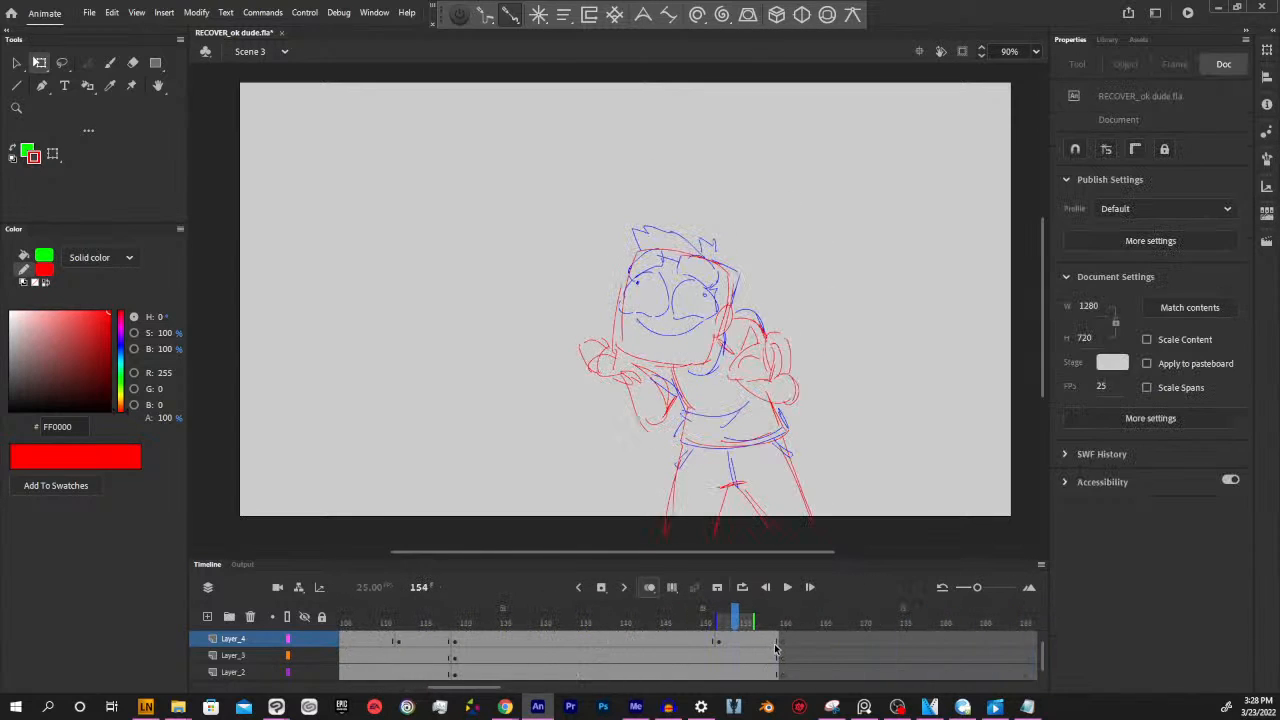
pyautogui.click(769, 641)
pyautogui.click(784, 641)
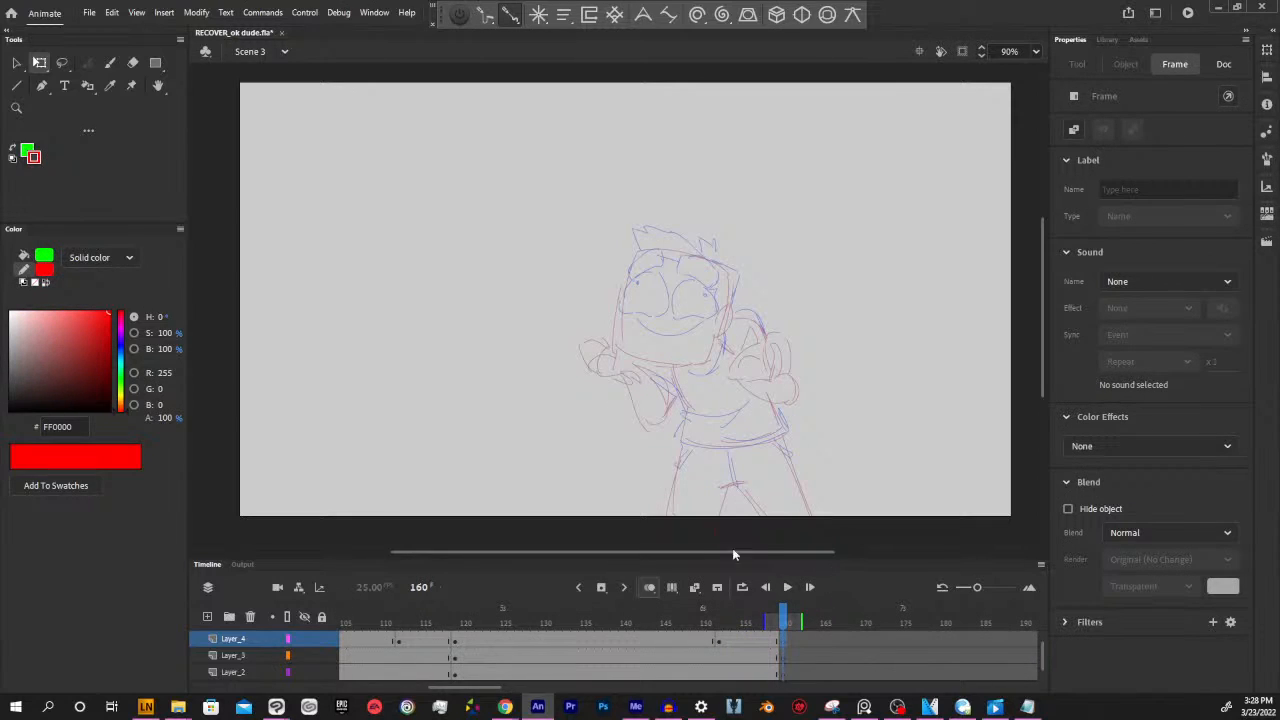
# Save the animation file
pyautogui.moveTo(786, 618)
pyautogui.mouseDown()
pyautogui.moveTo(593, 622)
pyautogui.moveTo(450, 643)
pyautogui.moveTo(780, 625)
pyautogui.mouseUp()
pyautogui.click(544, 538)
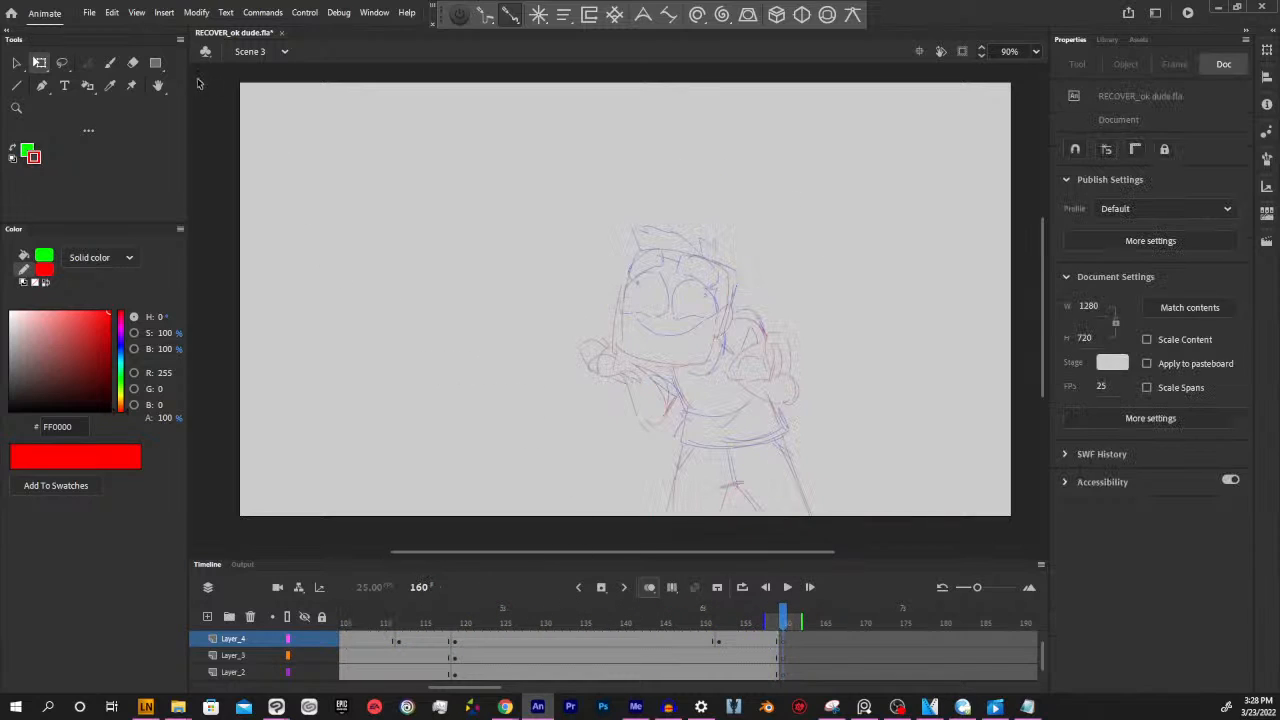
pyautogui.click(88, 13)
pyautogui.click(115, 130)
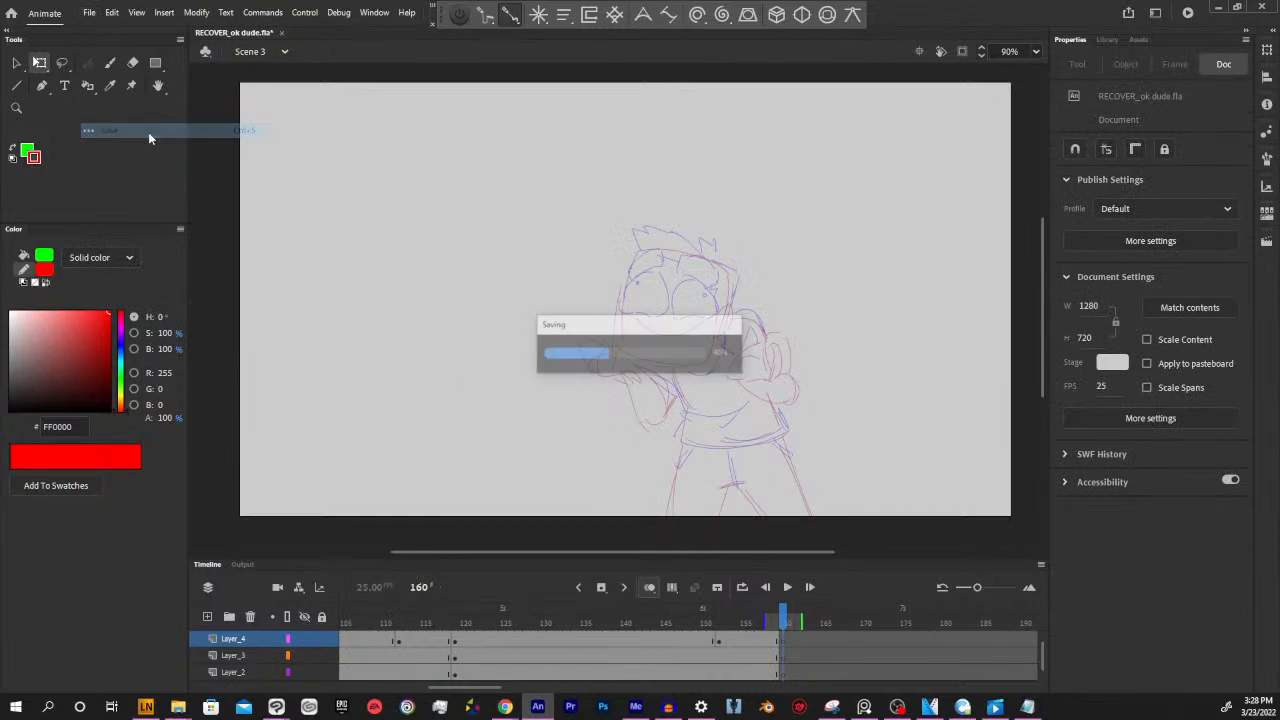
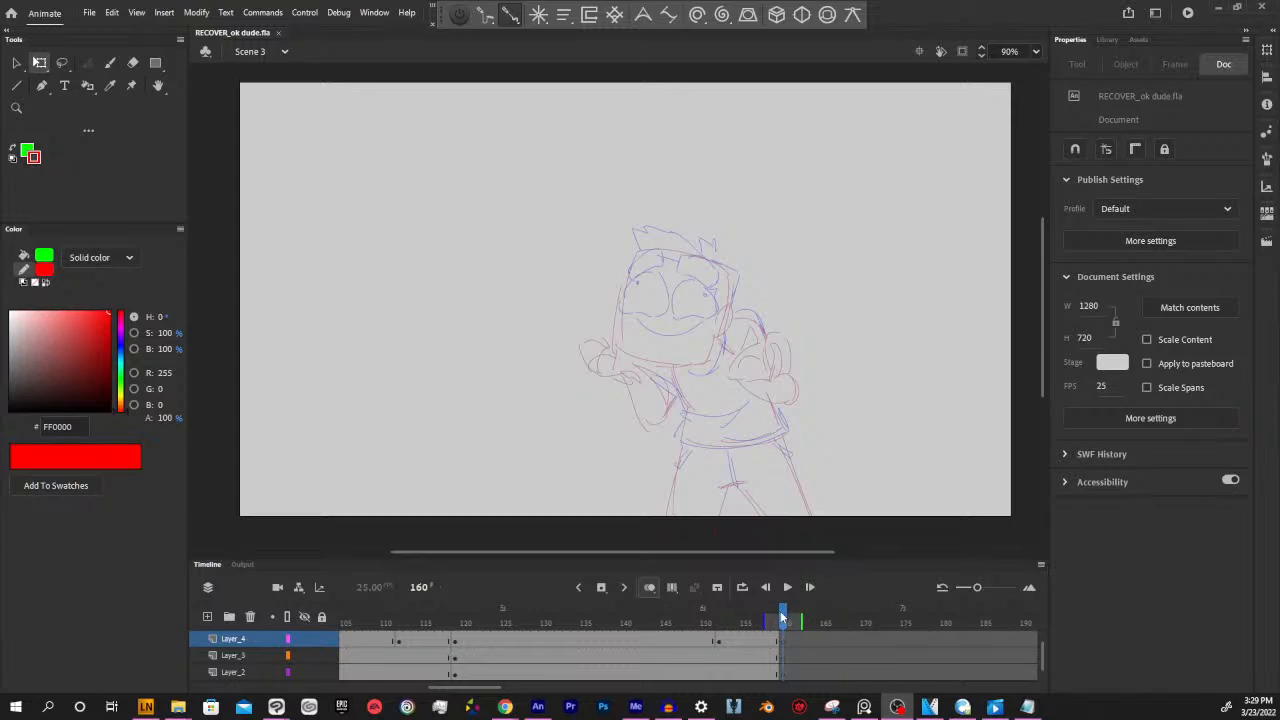
# Compare the character's pose at frame 159 with its onion-skin outline at frame 160
pyautogui.moveTo(782, 617)
pyautogui.mouseDown()
pyautogui.moveTo(763, 617)
pyautogui.moveTo(782, 617)
pyautogui.mouseUp()
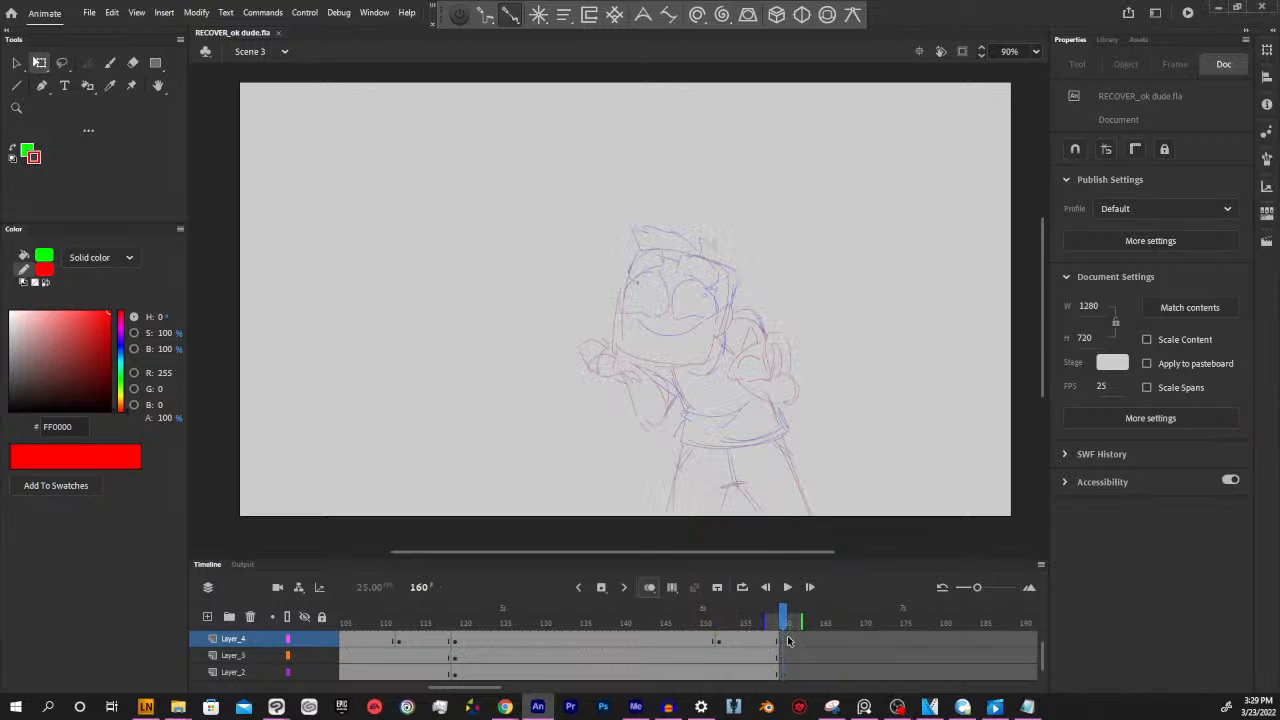
pyautogui.click(784, 640)
pyautogui.click(784, 658)
pyautogui.click(777, 675)
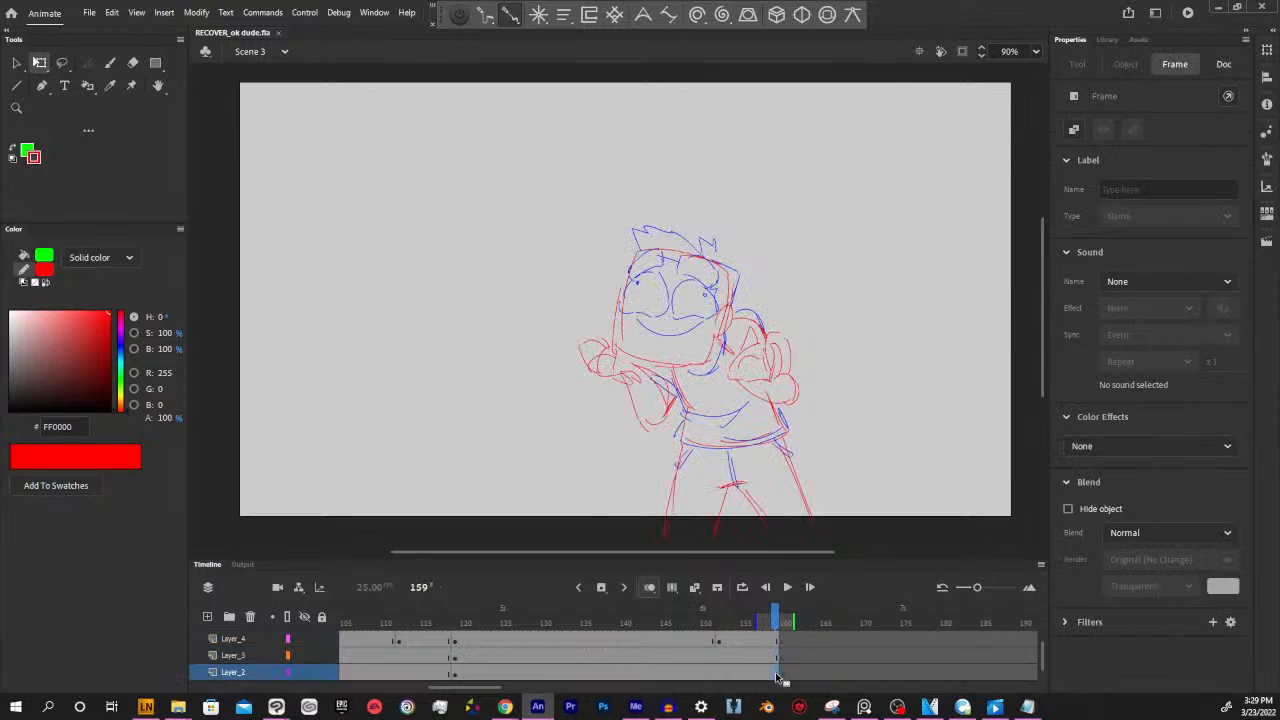
pyautogui.click(809, 587)
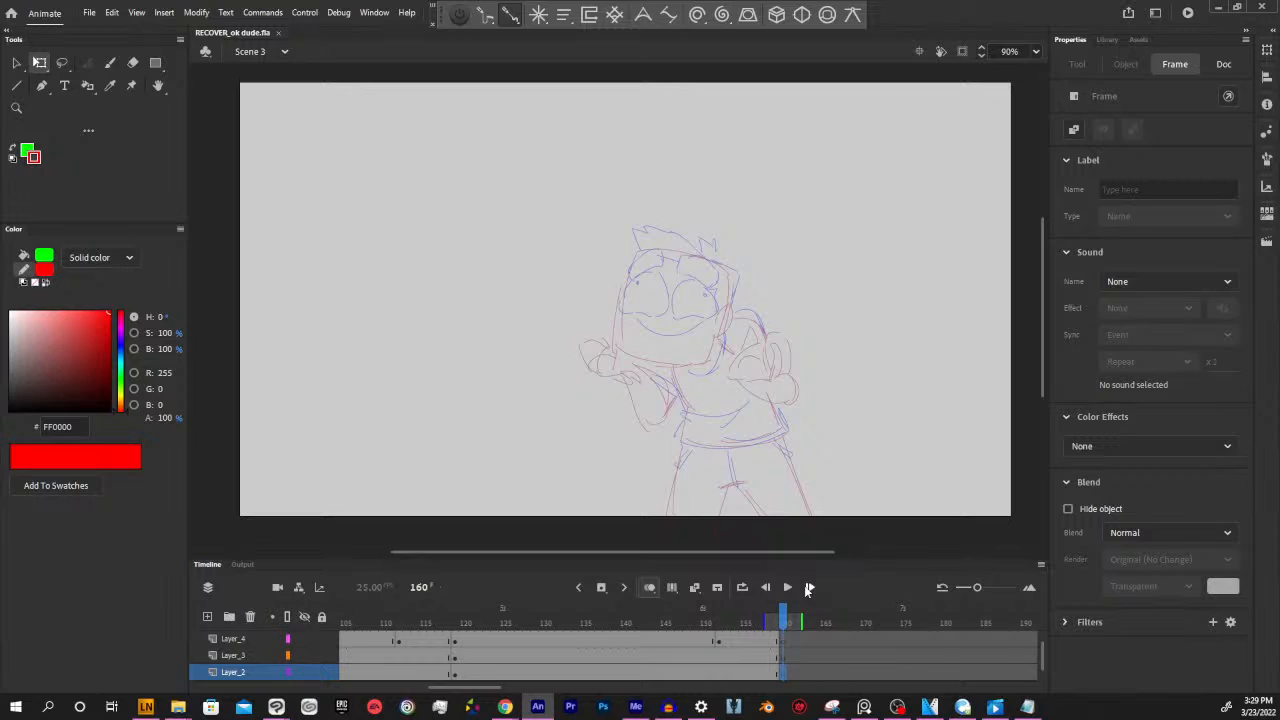
pyautogui.moveTo(779, 553); pyautogui.dragTo(776, 552)
pyautogui.moveTo(784, 615); pyautogui.dragTo(776, 615)
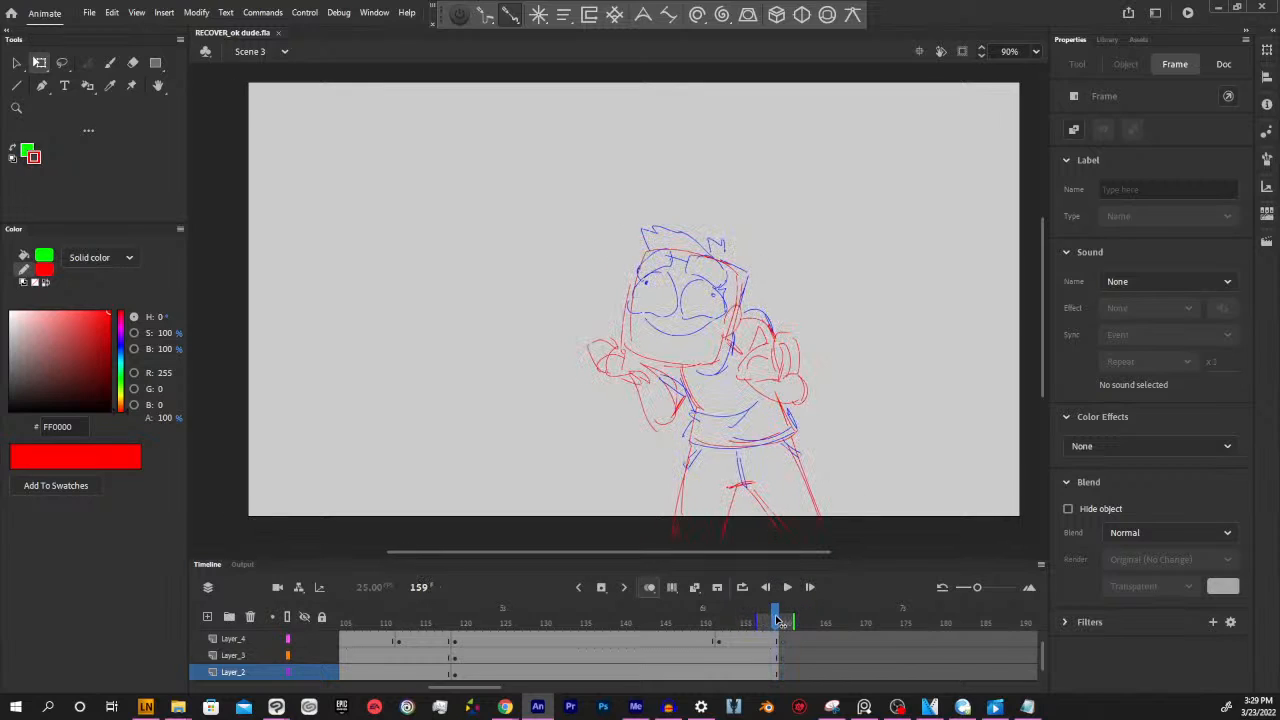
pyautogui.click(785, 618)
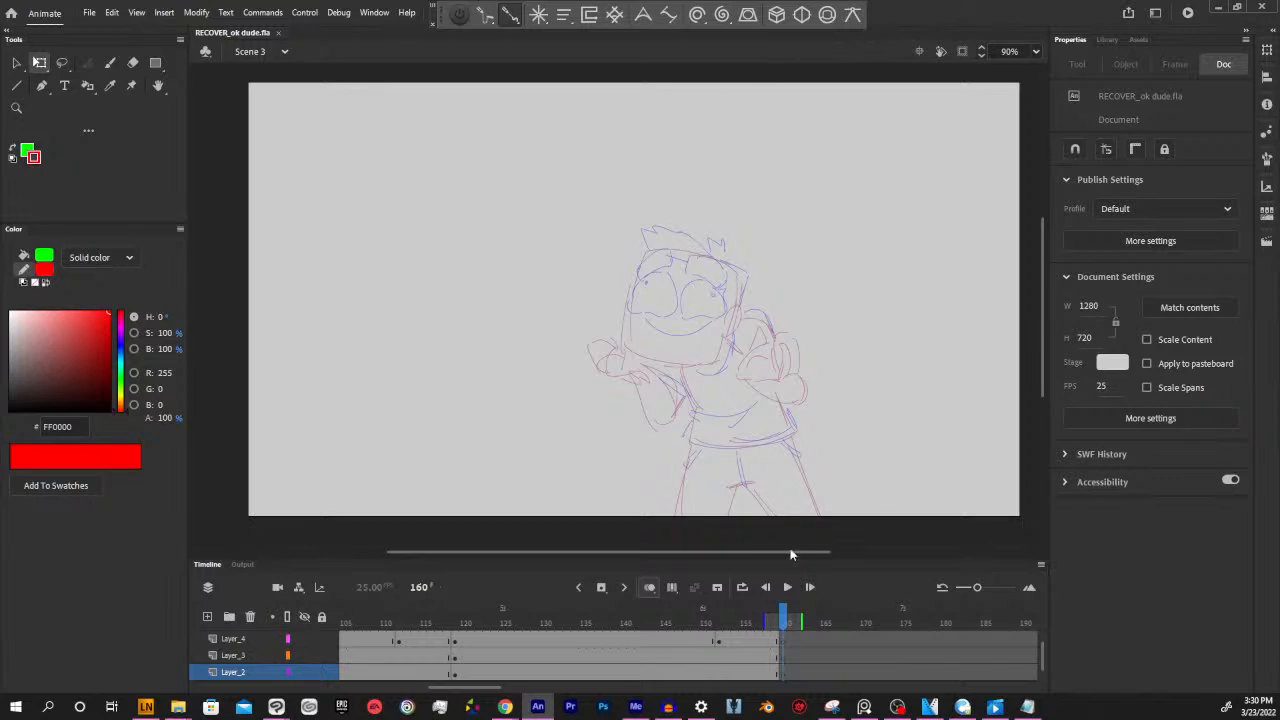
# Select the empty frame 160 on Layer_4 and activate the Paint Brush tool
pyautogui.moveTo(779, 628)
pyautogui.mouseDown()
pyautogui.moveTo(457, 628)
pyautogui.moveTo(700, 628)
pyautogui.moveTo(782, 650)
pyautogui.mouseUp()
pyautogui.click(781, 641)
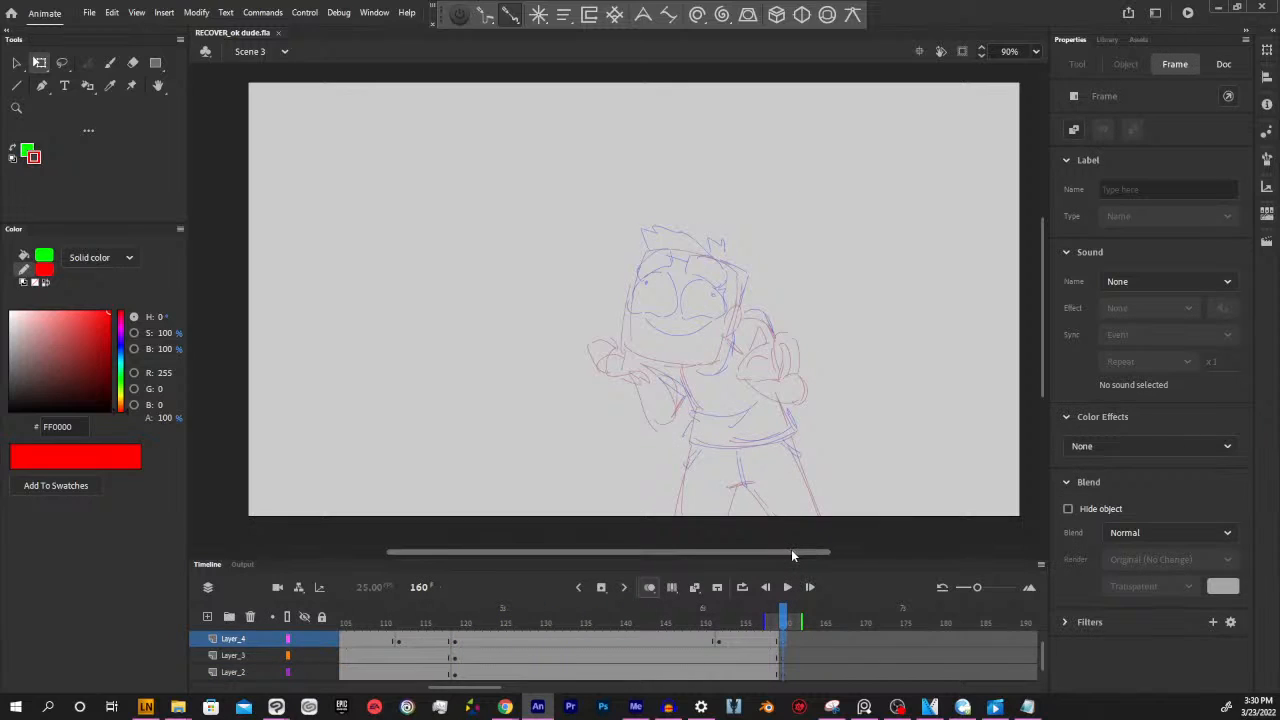
pyautogui.moveTo(791, 549); pyautogui.dragTo(787, 549)
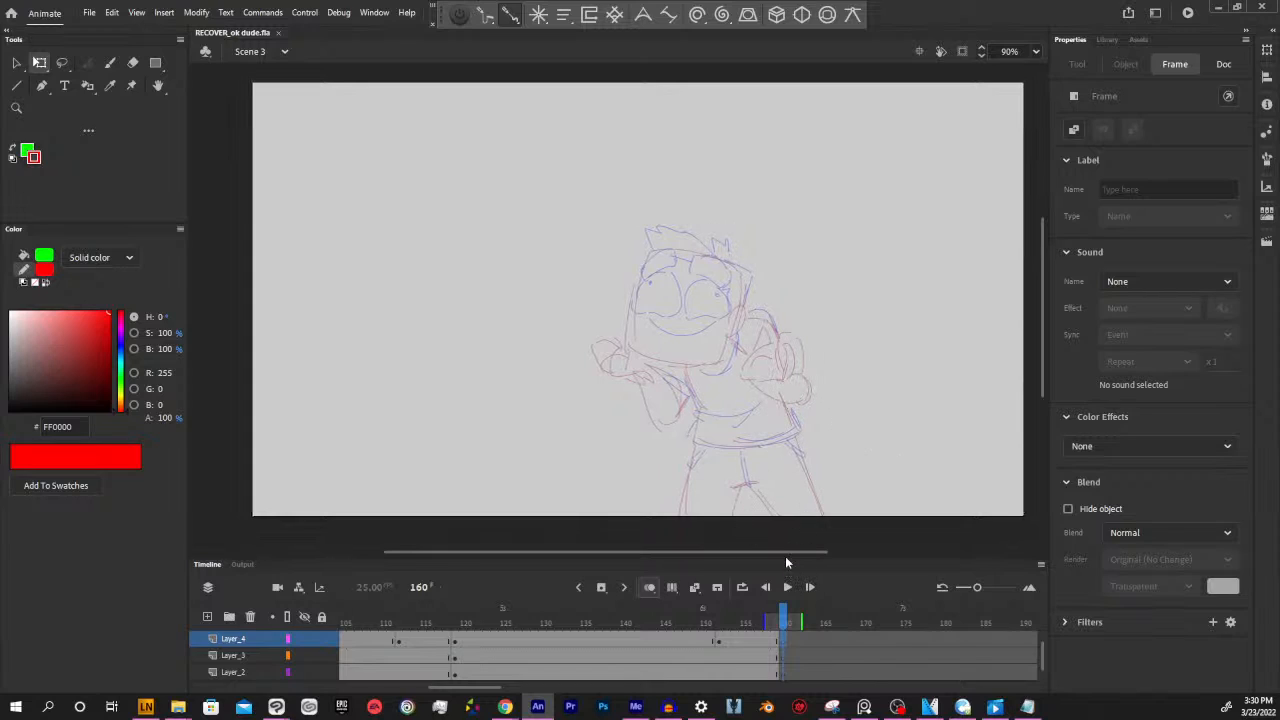
pyautogui.moveTo(791, 551); pyautogui.dragTo(799, 551)
pyautogui.press('b')
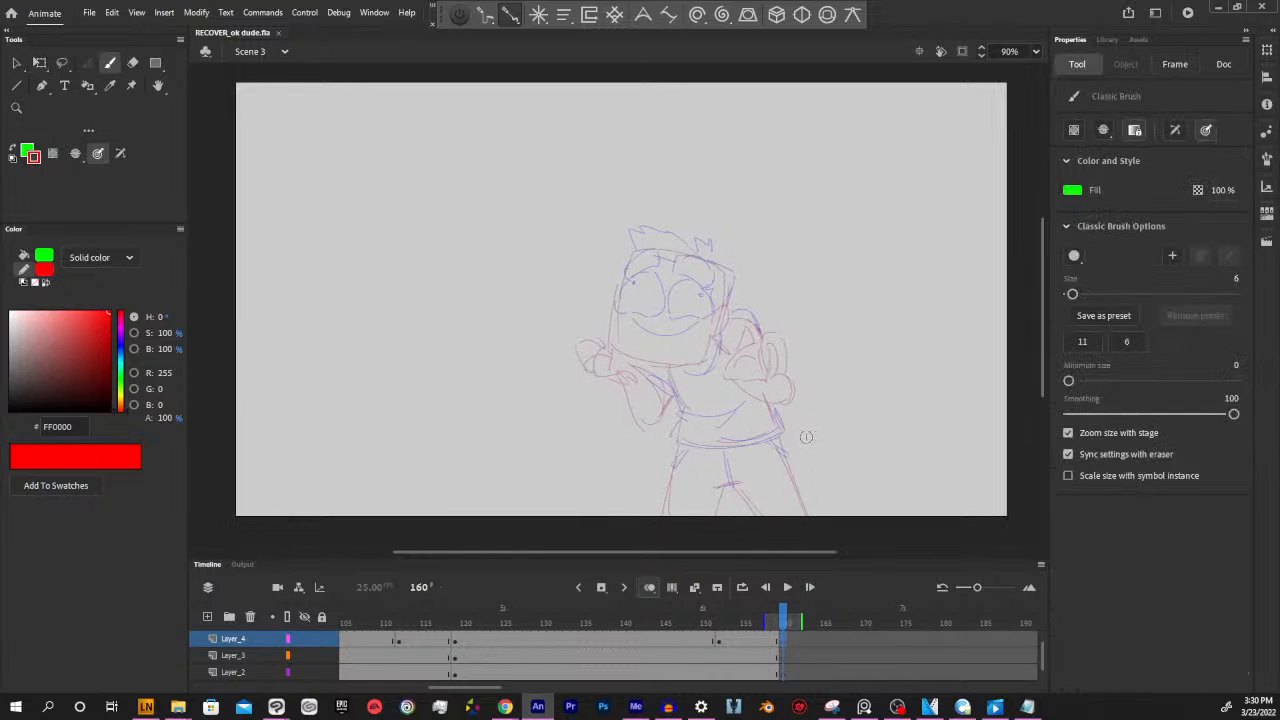
pyautogui.press('y')
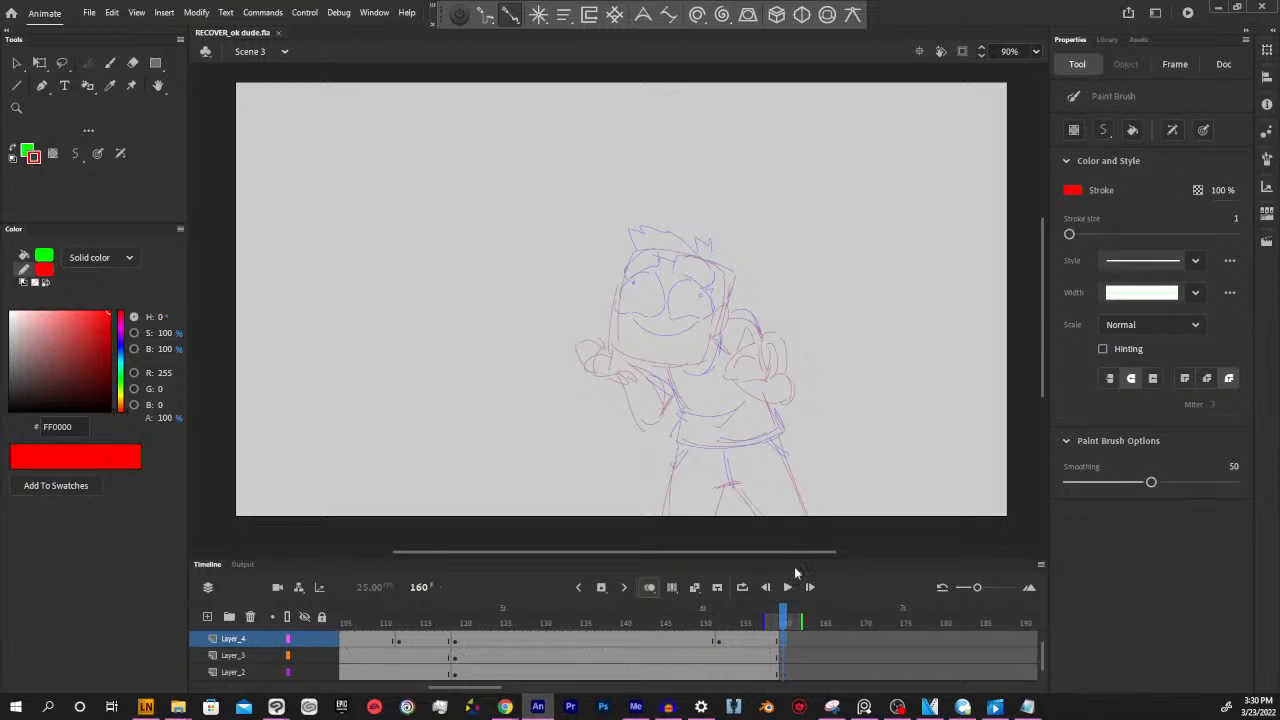
pyautogui.moveTo(781, 626); pyautogui.dragTo(783, 626)
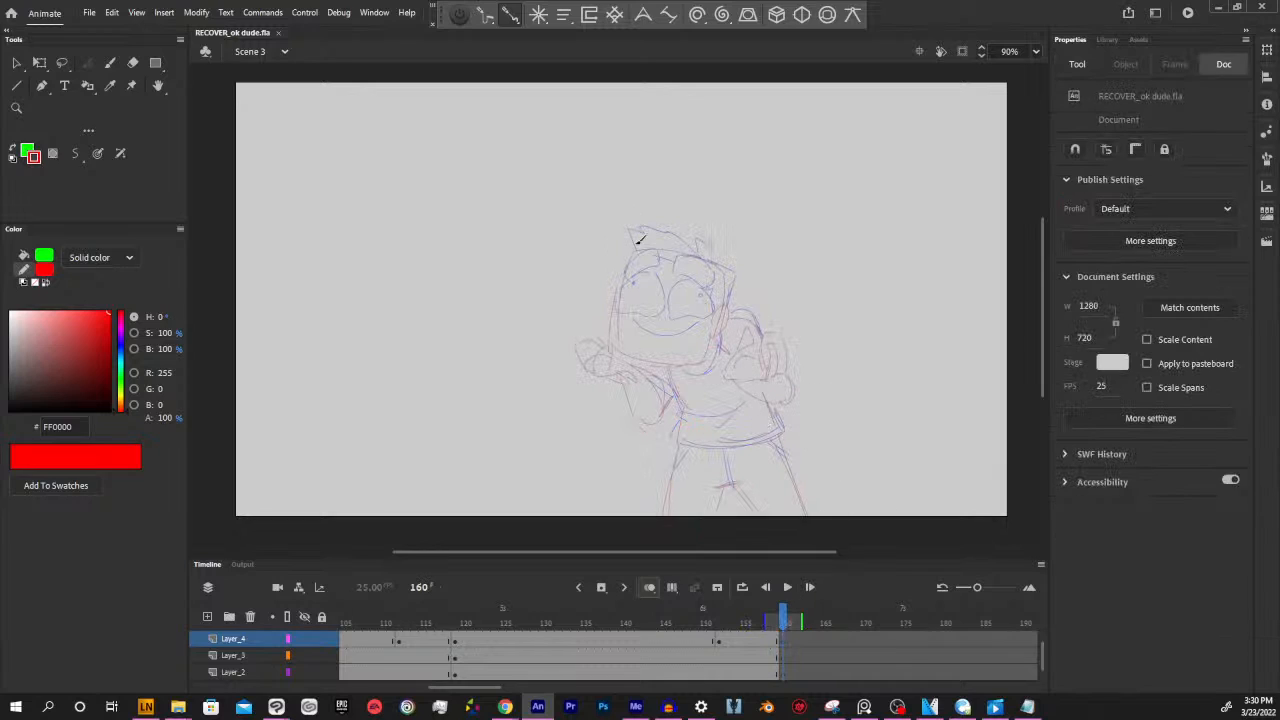
pyautogui.moveTo(720, 550); pyautogui.dragTo(714, 551)
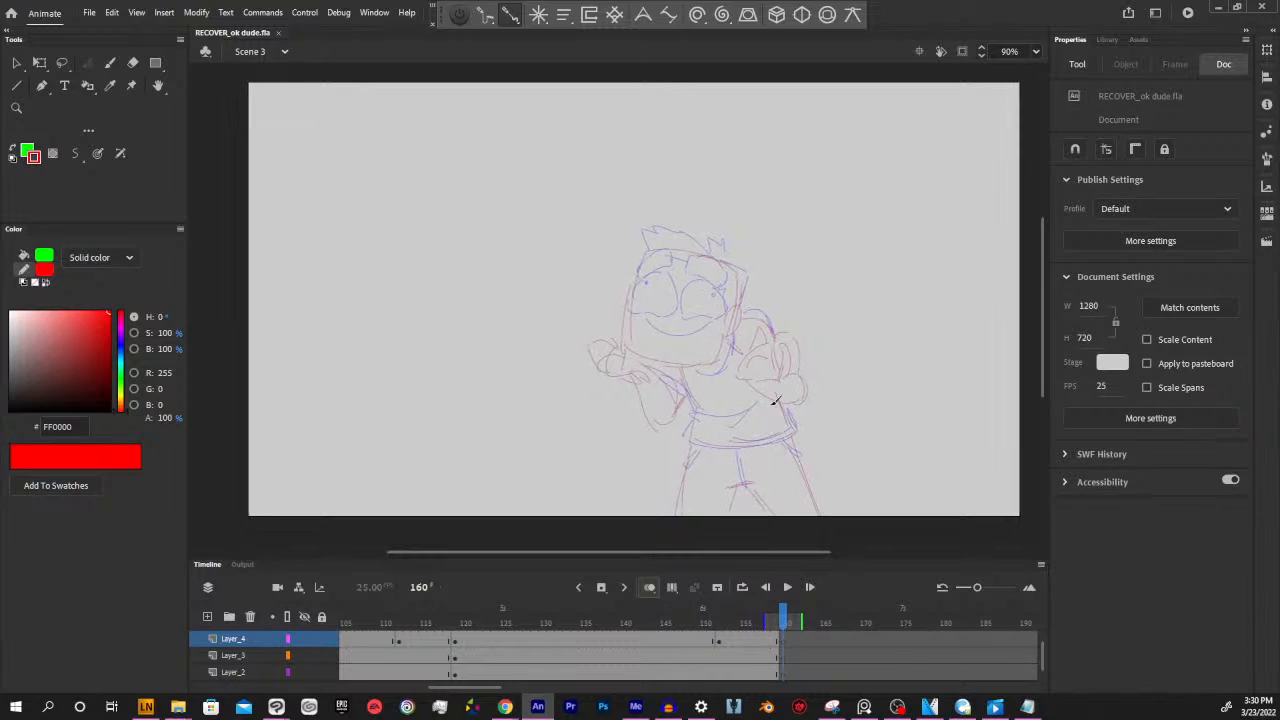
pyautogui.moveTo(785, 618)
pyautogui.mouseDown()
pyautogui.moveTo(770, 618)
pyautogui.moveTo(783, 618)
pyautogui.mouseUp()
pyautogui.moveTo(628, 358); pyautogui.dragTo(642, 247)
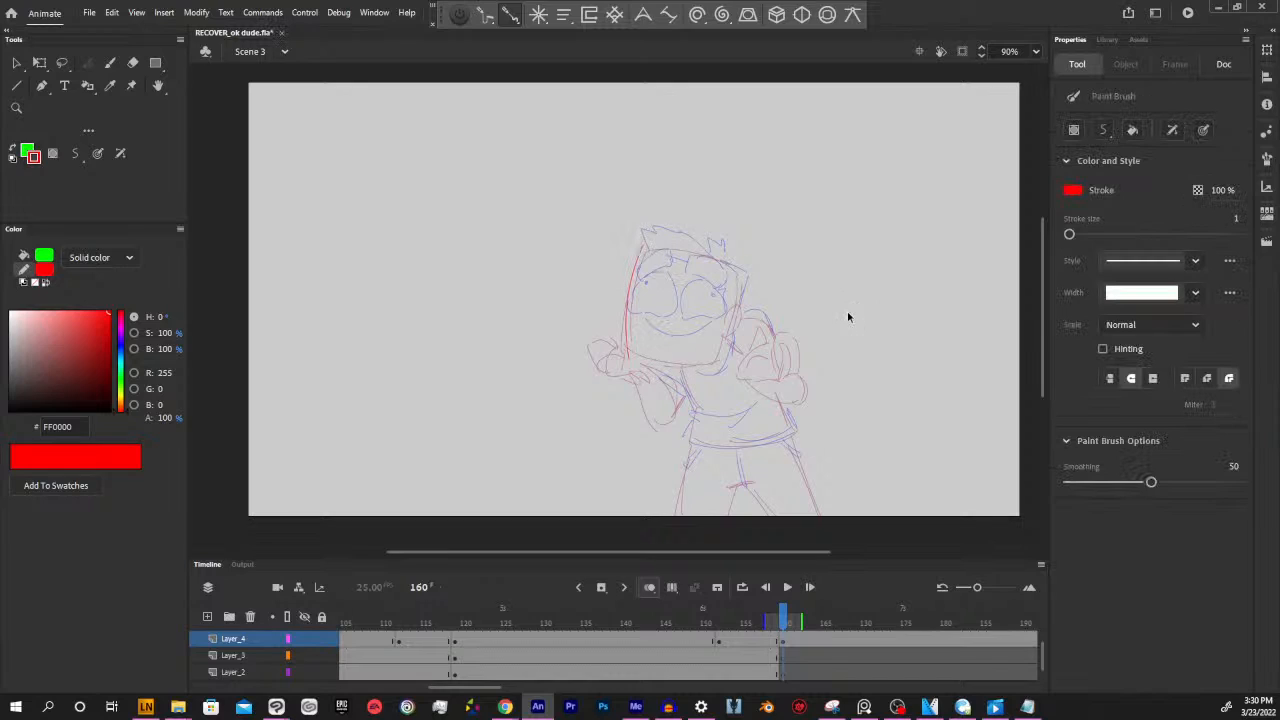
pyautogui.hotkey('ctrl', 'z')
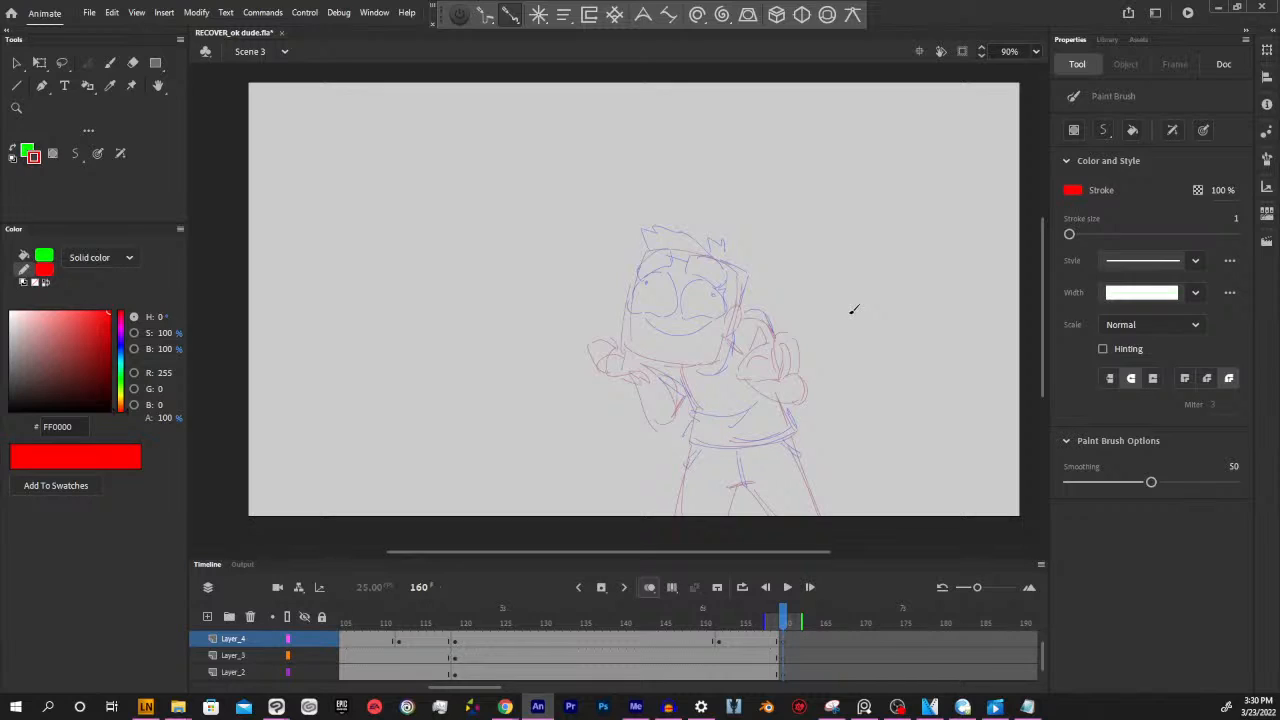
# Flip between frames 159 and 160 to examine the last pose against its onion skin
pyautogui.click(778, 622)
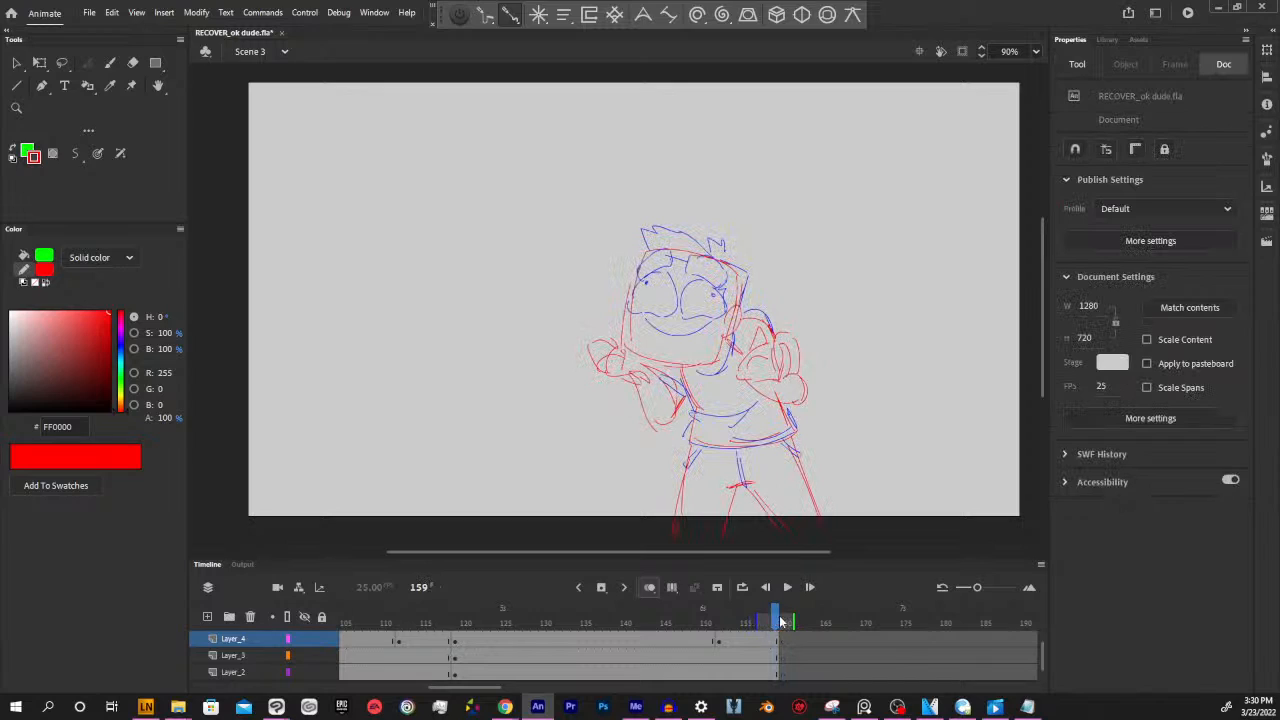
pyautogui.click(785, 622)
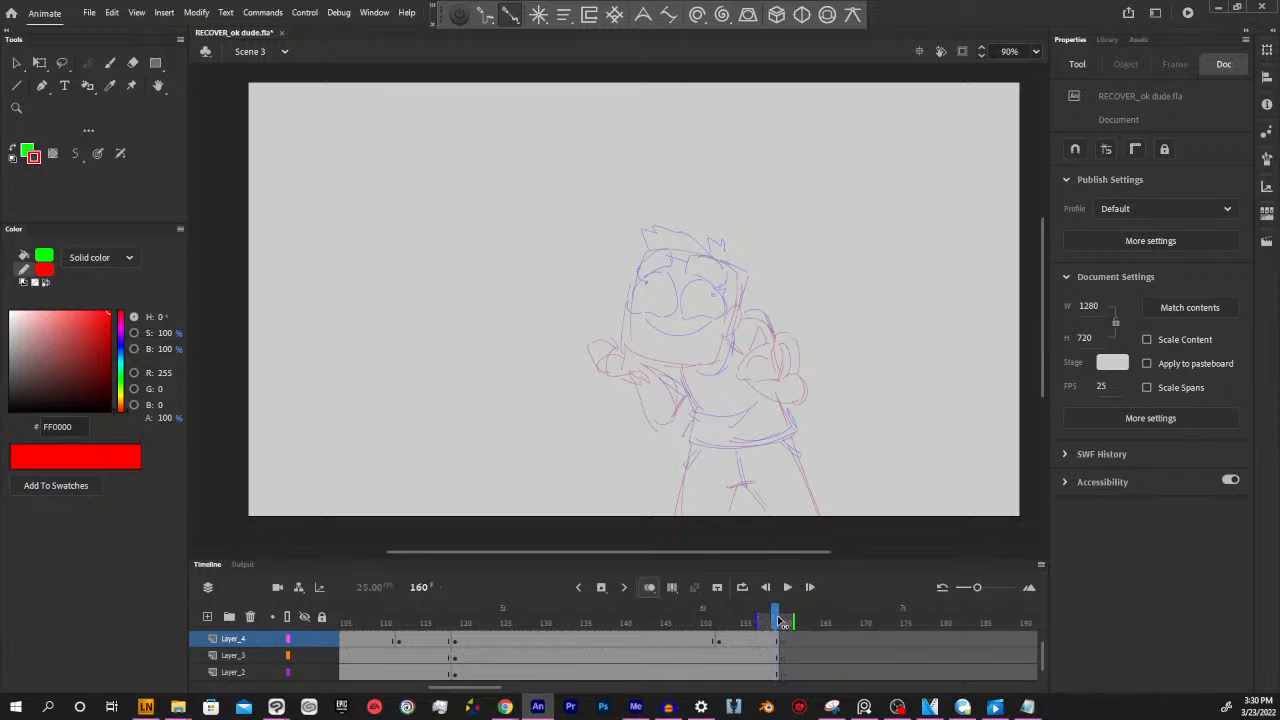
pyautogui.moveTo(782, 618)
pyautogui.mouseDown()
pyautogui.moveTo(771, 618)
pyautogui.moveTo(785, 620)
pyautogui.mouseUp()
pyautogui.moveTo(780, 551); pyautogui.dragTo(788, 551)
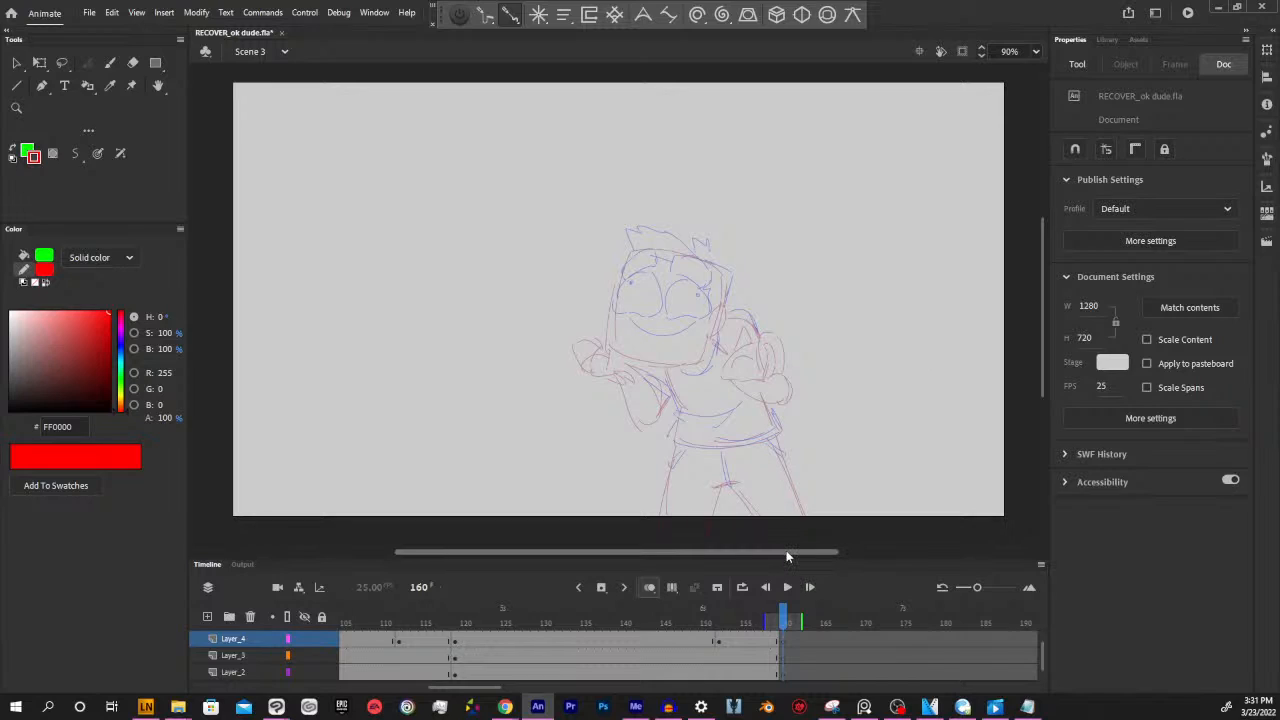
pyautogui.moveTo(786, 552); pyautogui.dragTo(783, 552)
pyautogui.moveTo(786, 620); pyautogui.dragTo(778, 617)
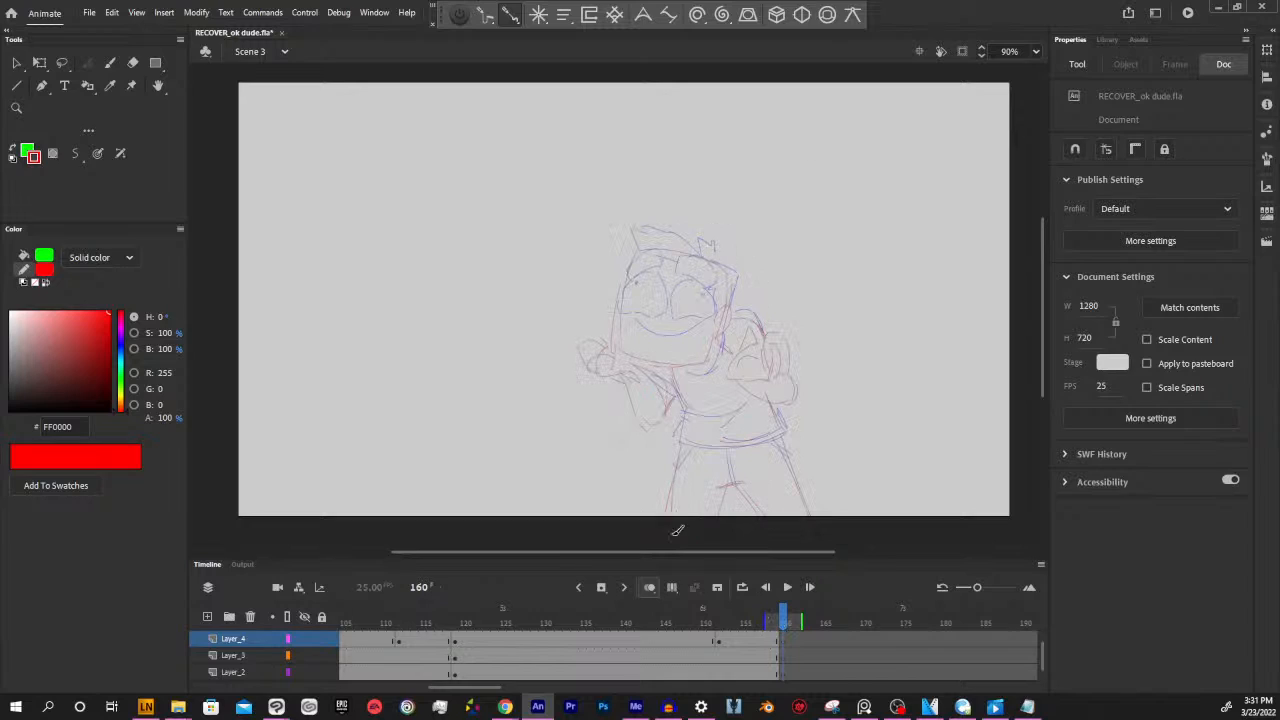
pyautogui.moveTo(697, 556); pyautogui.dragTo(691, 552)
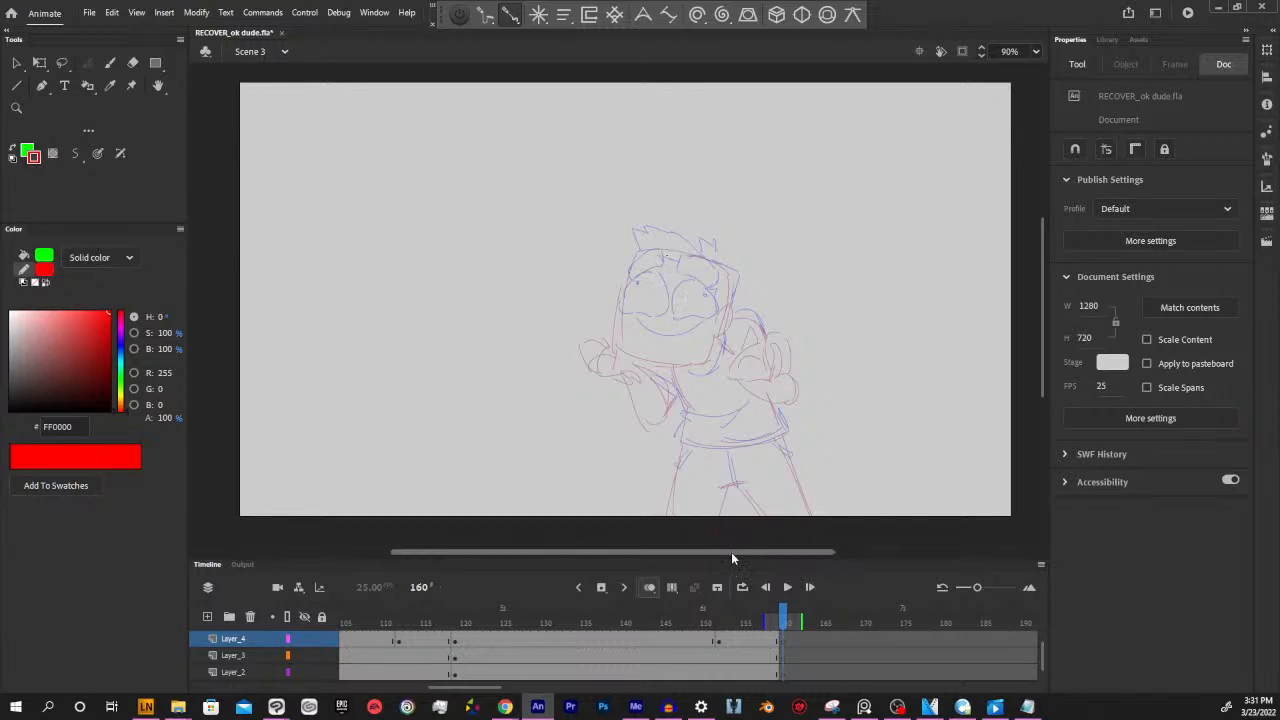
pyautogui.moveTo(731, 552); pyautogui.dragTo(735, 553)
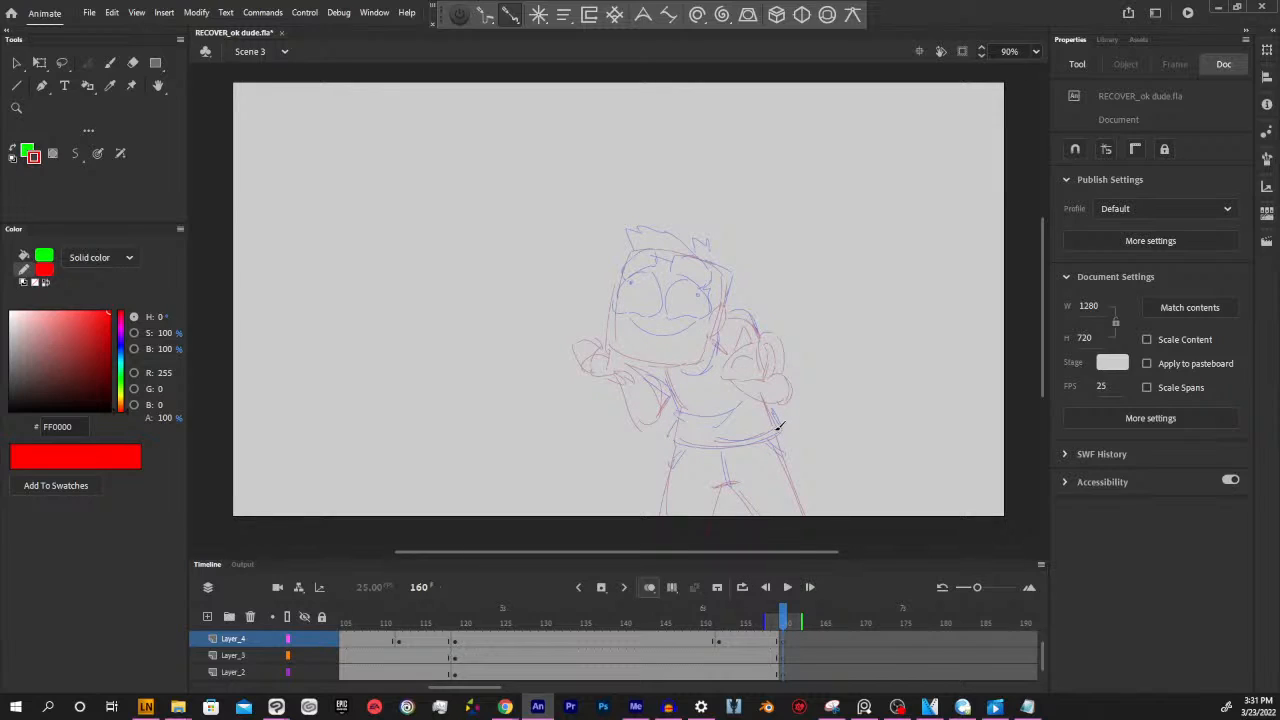
pyautogui.moveTo(757, 552); pyautogui.dragTo(754, 552)
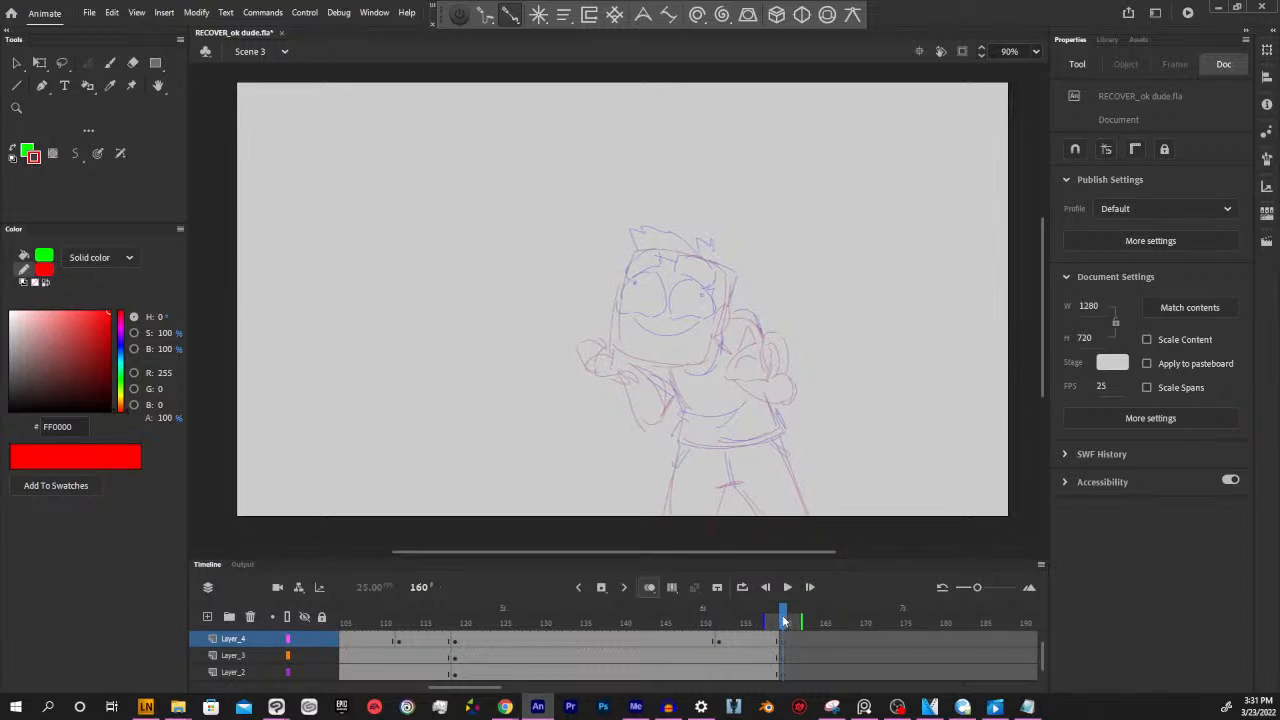
pyautogui.moveTo(783, 622); pyautogui.dragTo(781, 620)
pyautogui.click(777, 620)
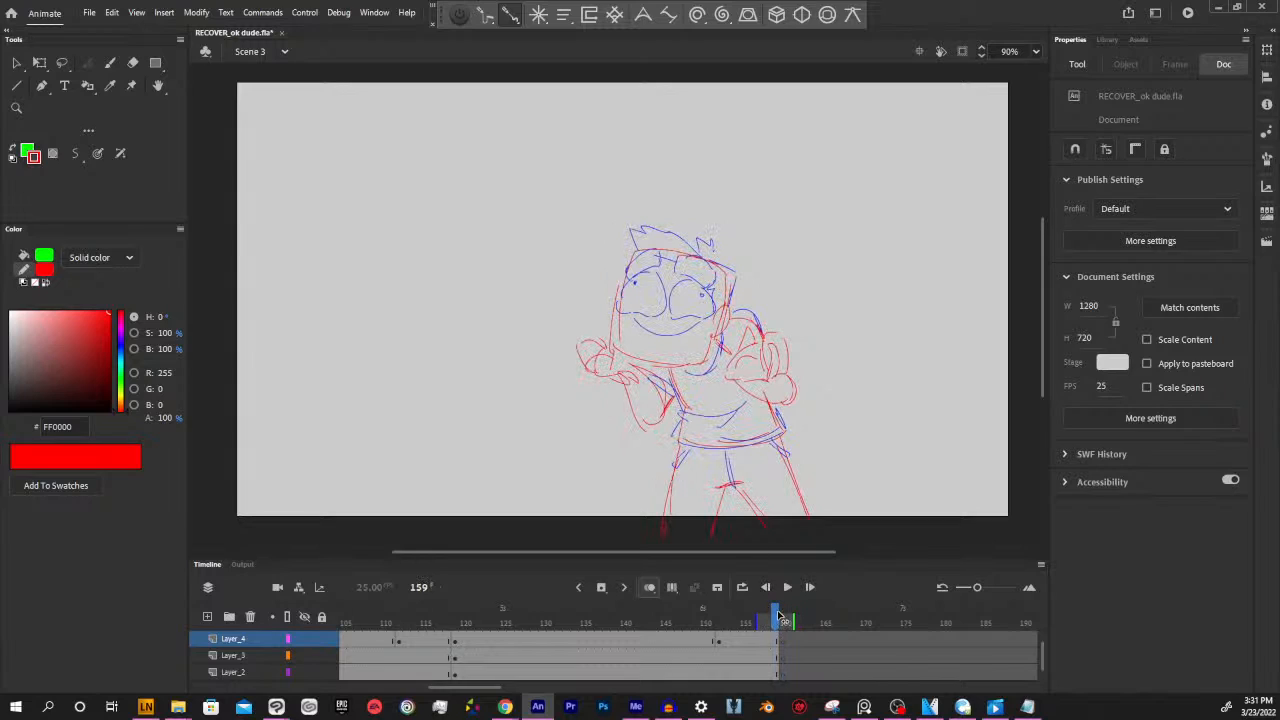
pyautogui.click(784, 620)
pyautogui.moveTo(785, 620)
pyautogui.mouseDown()
pyautogui.moveTo(690, 620)
pyautogui.moveTo(784, 620)
pyautogui.mouseUp()
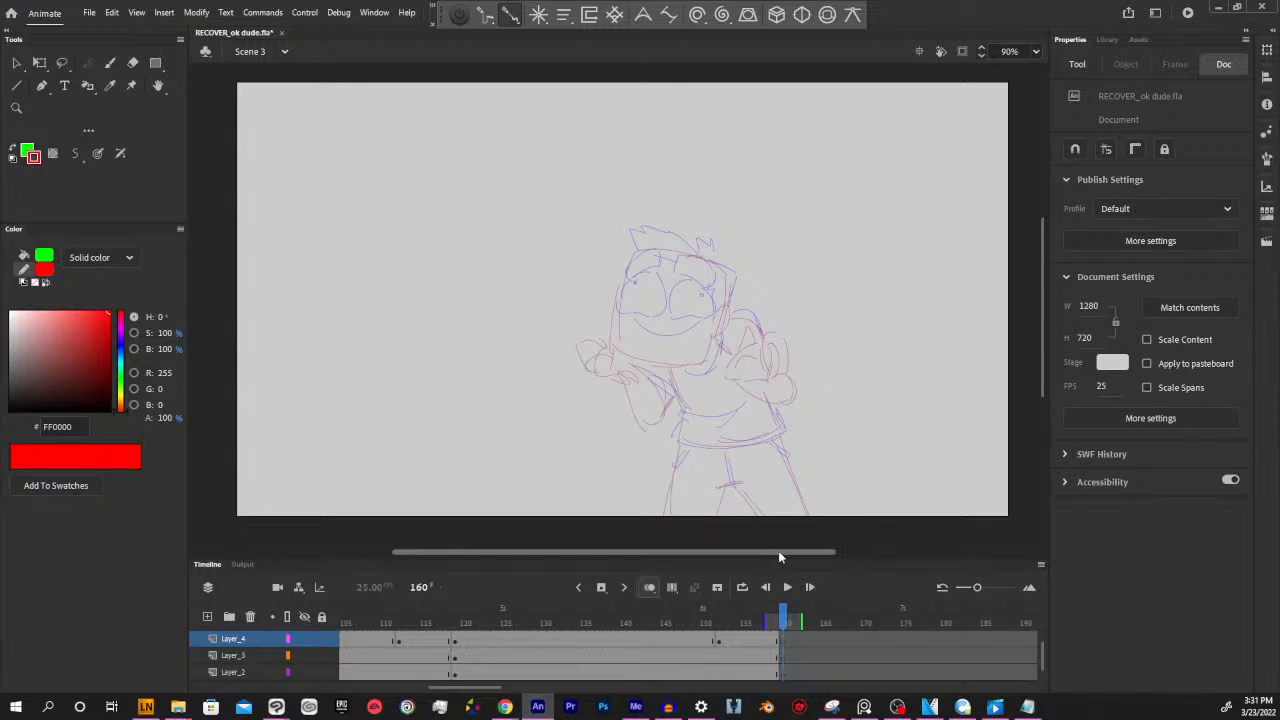
pyautogui.moveTo(782, 550); pyautogui.dragTo(788, 550)
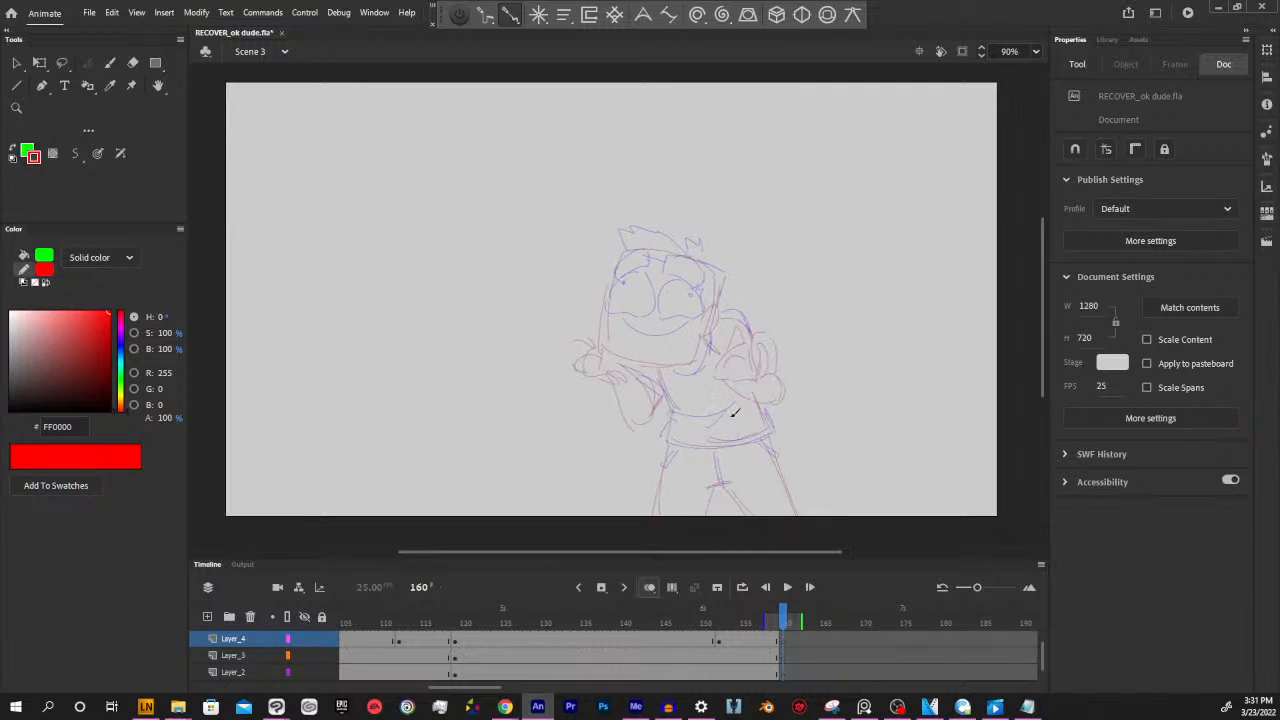
pyautogui.moveTo(782, 621); pyautogui.dragTo(785, 621)
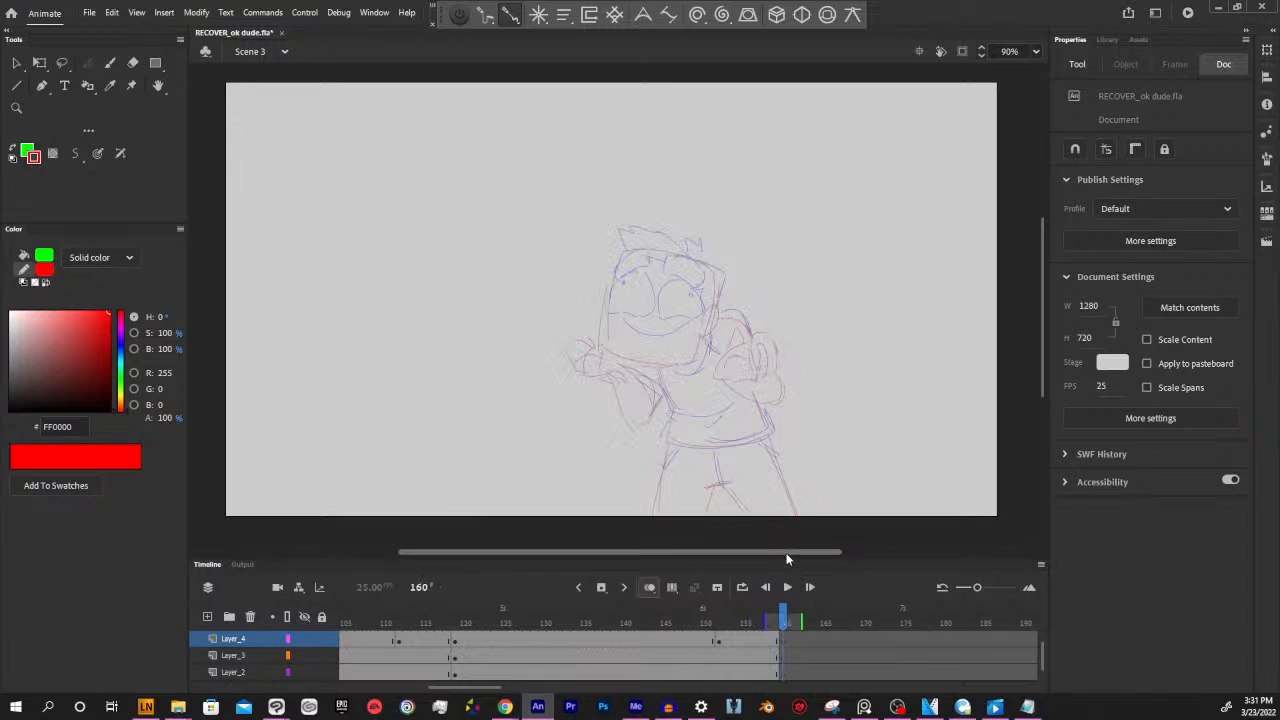
pyautogui.moveTo(787, 551); pyautogui.dragTo(793, 551)
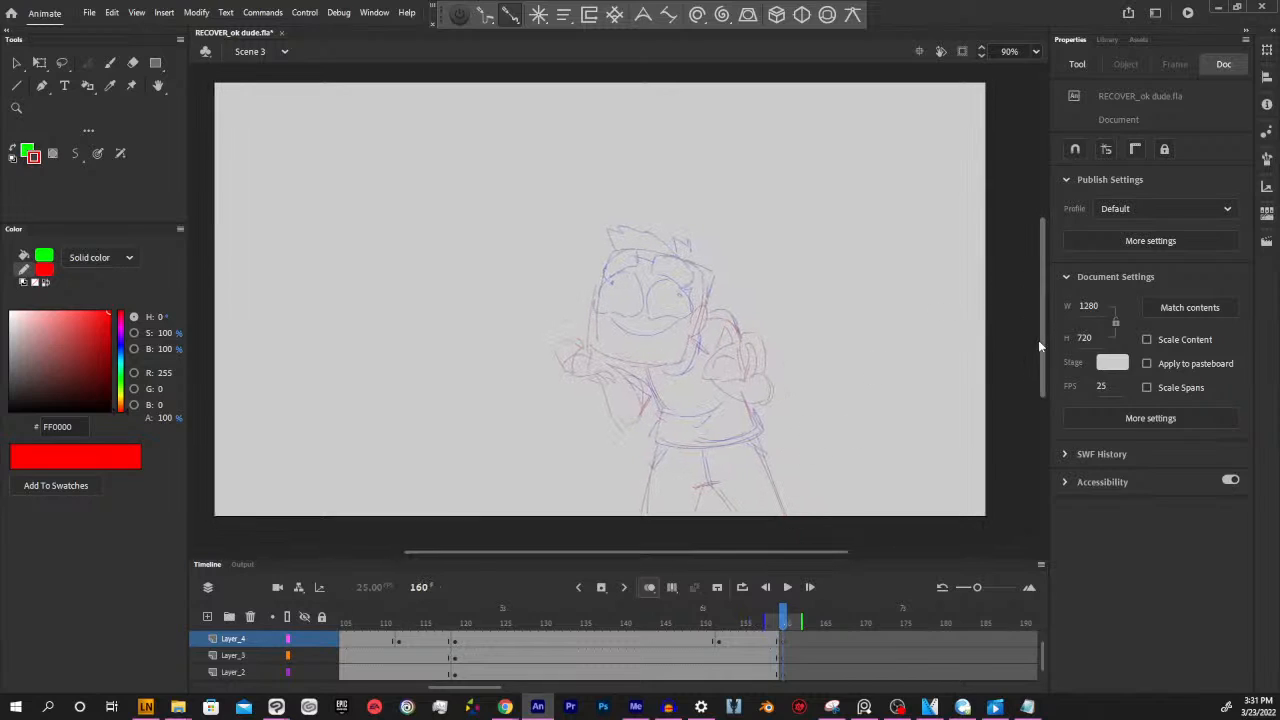
pyautogui.moveTo(1040, 340)
pyautogui.mouseDown()
pyautogui.moveTo(1037, 322)
pyautogui.moveTo(1041, 333)
pyautogui.mouseUp()
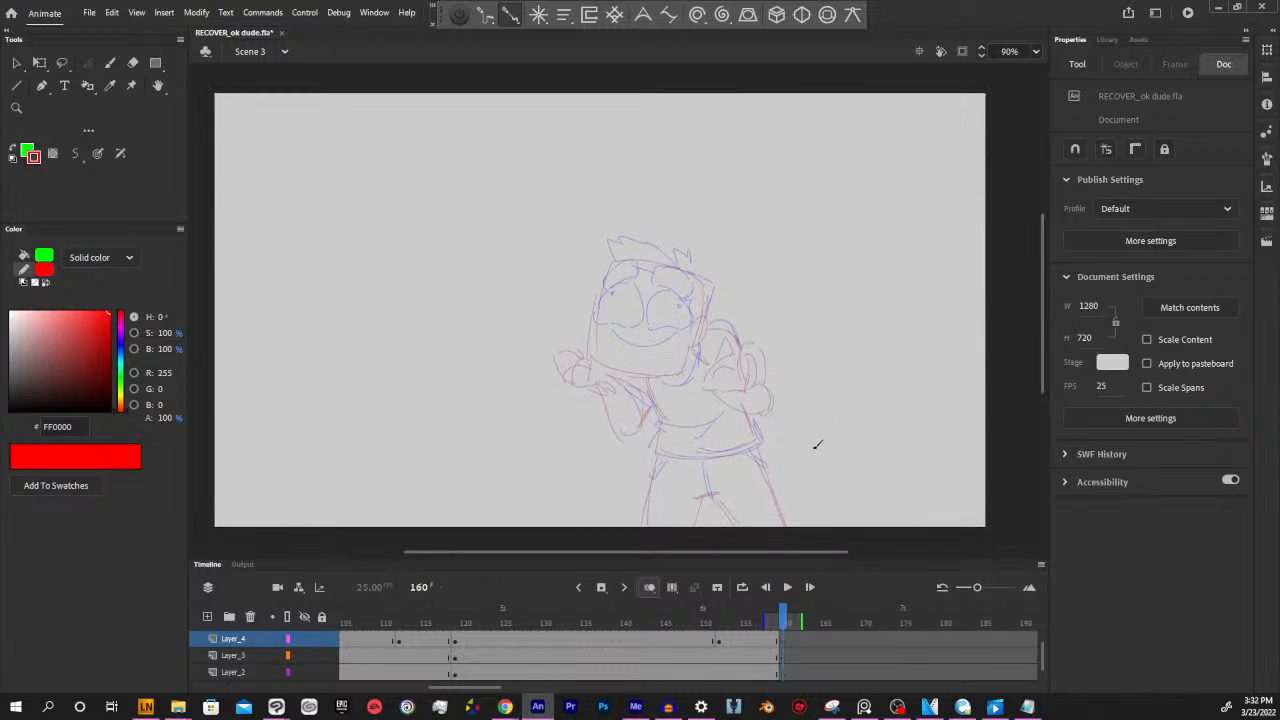
pyautogui.moveTo(800, 552); pyautogui.dragTo(793, 551)
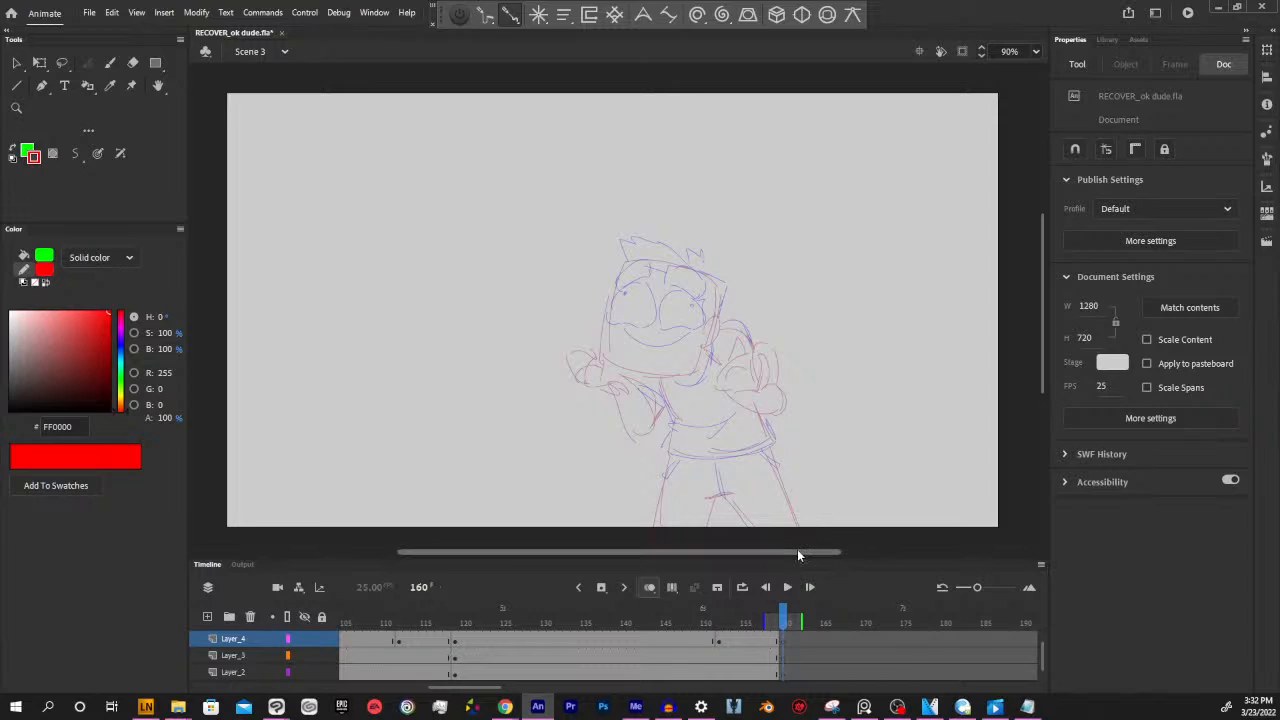
pyautogui.moveTo(805, 556); pyautogui.dragTo(811, 555)
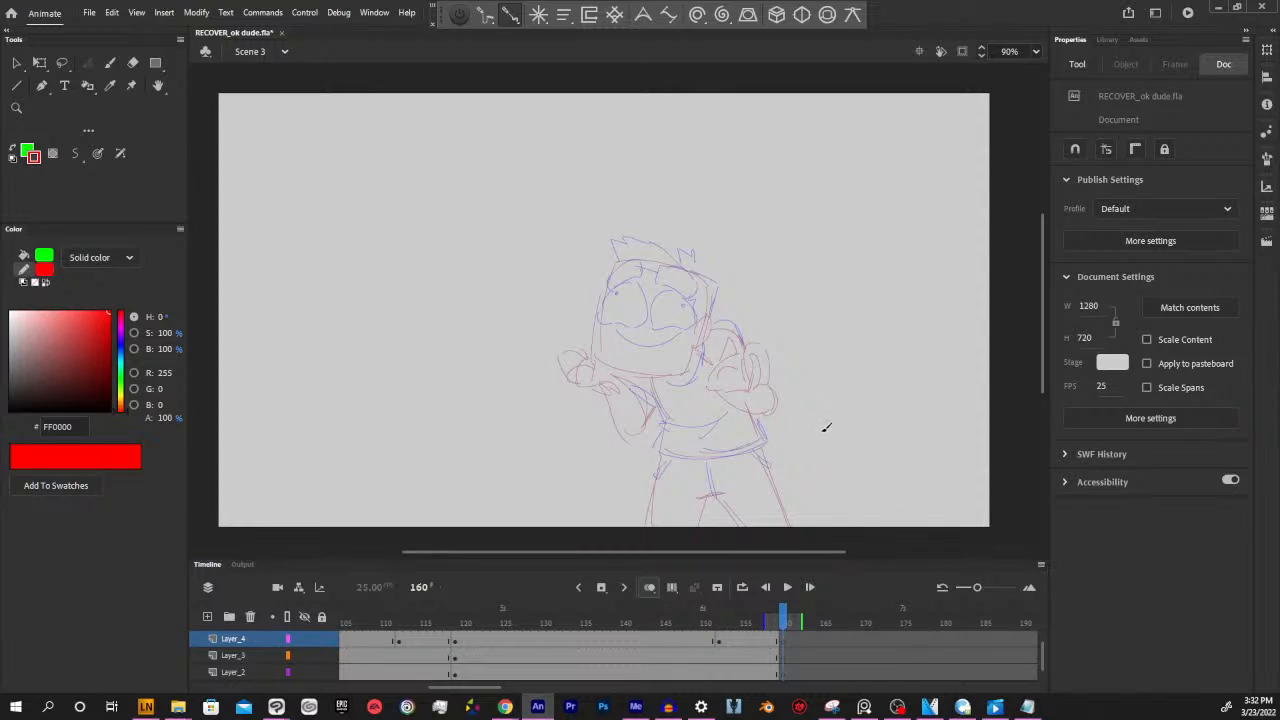
pyautogui.moveTo(791, 552); pyautogui.dragTo(786, 552)
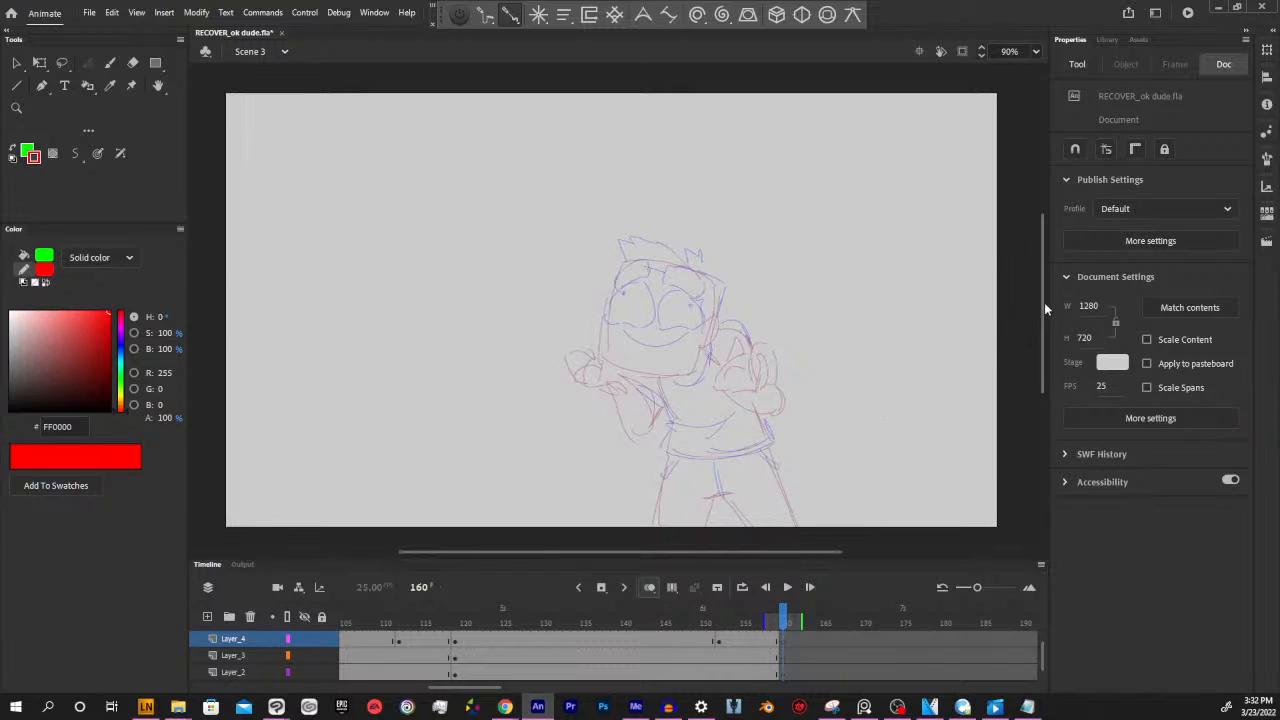
pyautogui.moveTo(1042, 293)
pyautogui.mouseDown()
pyautogui.moveTo(1042, 275)
pyautogui.moveTo(1042, 295)
pyautogui.mouseUp()
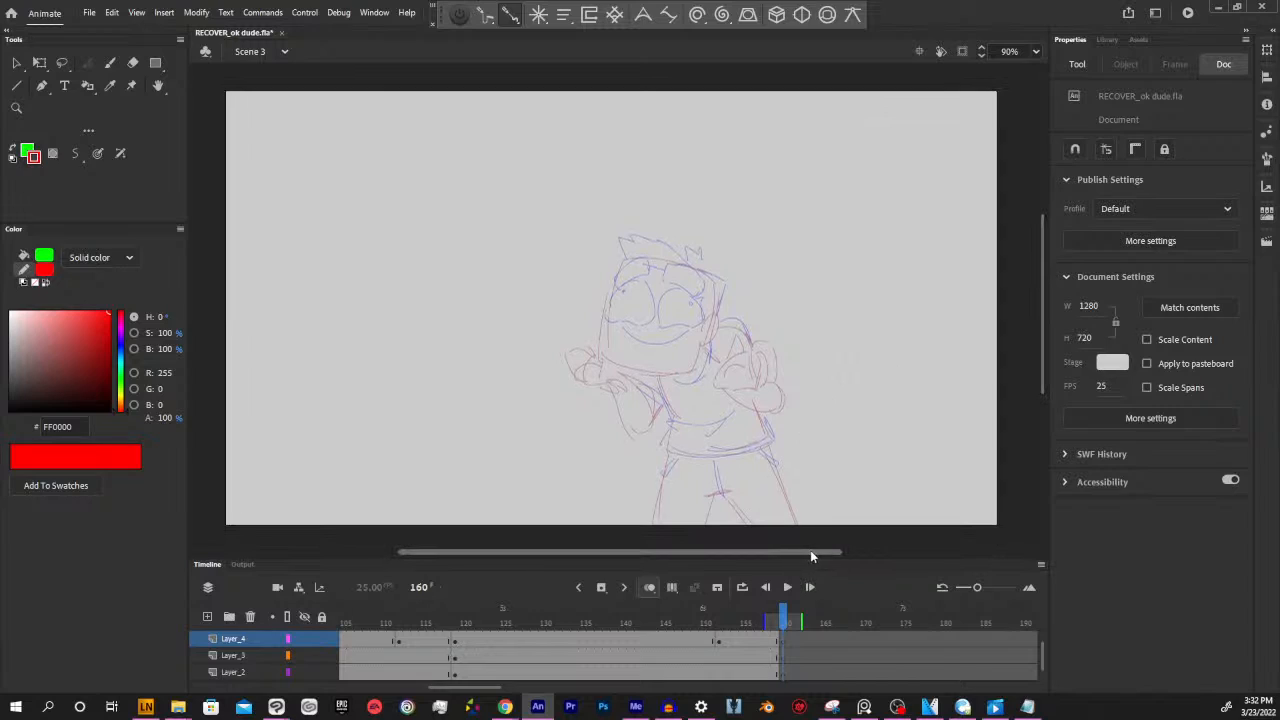
pyautogui.moveTo(815, 551); pyautogui.dragTo(816, 550)
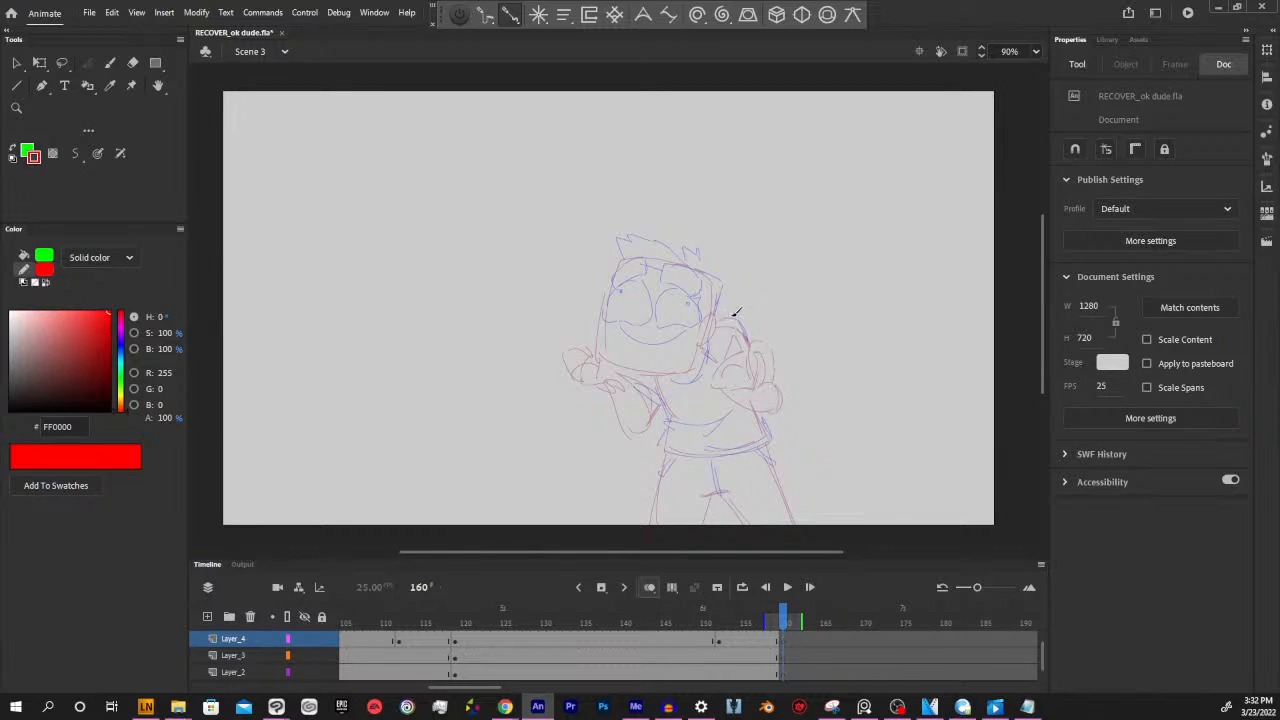
pyautogui.moveTo(751, 556); pyautogui.dragTo(750, 555)
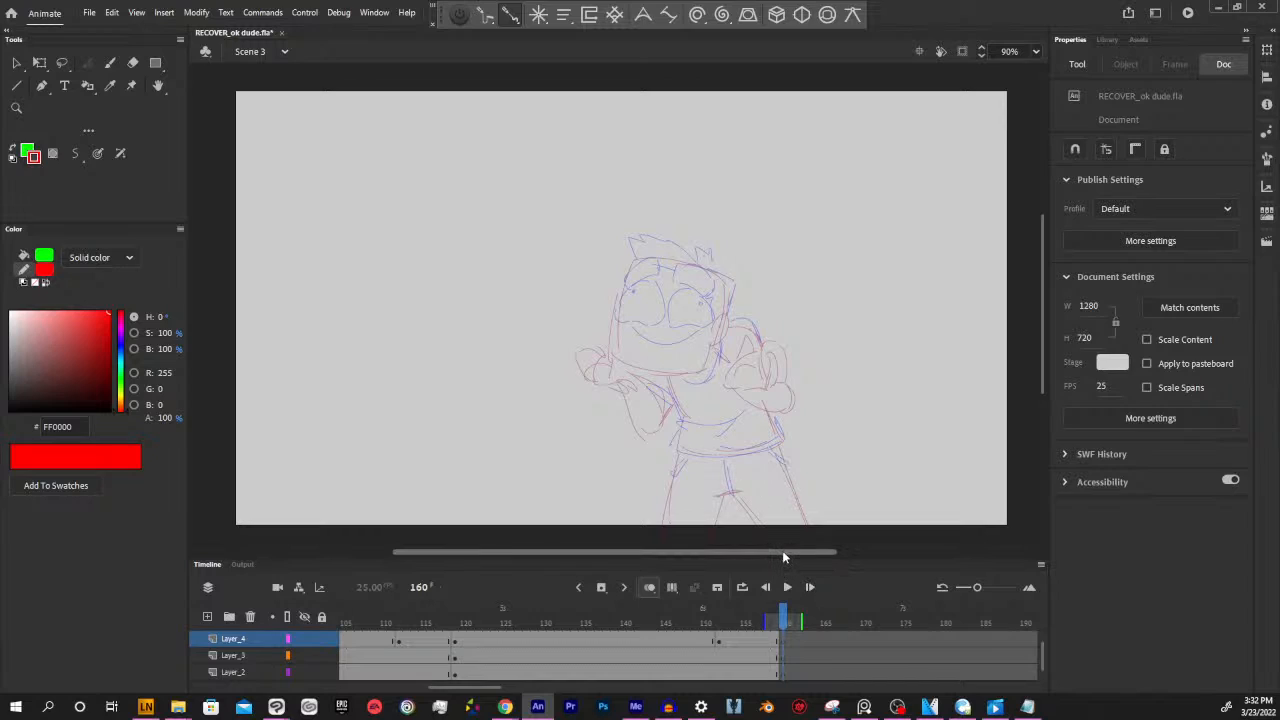
pyautogui.moveTo(782, 552); pyautogui.dragTo(776, 550)
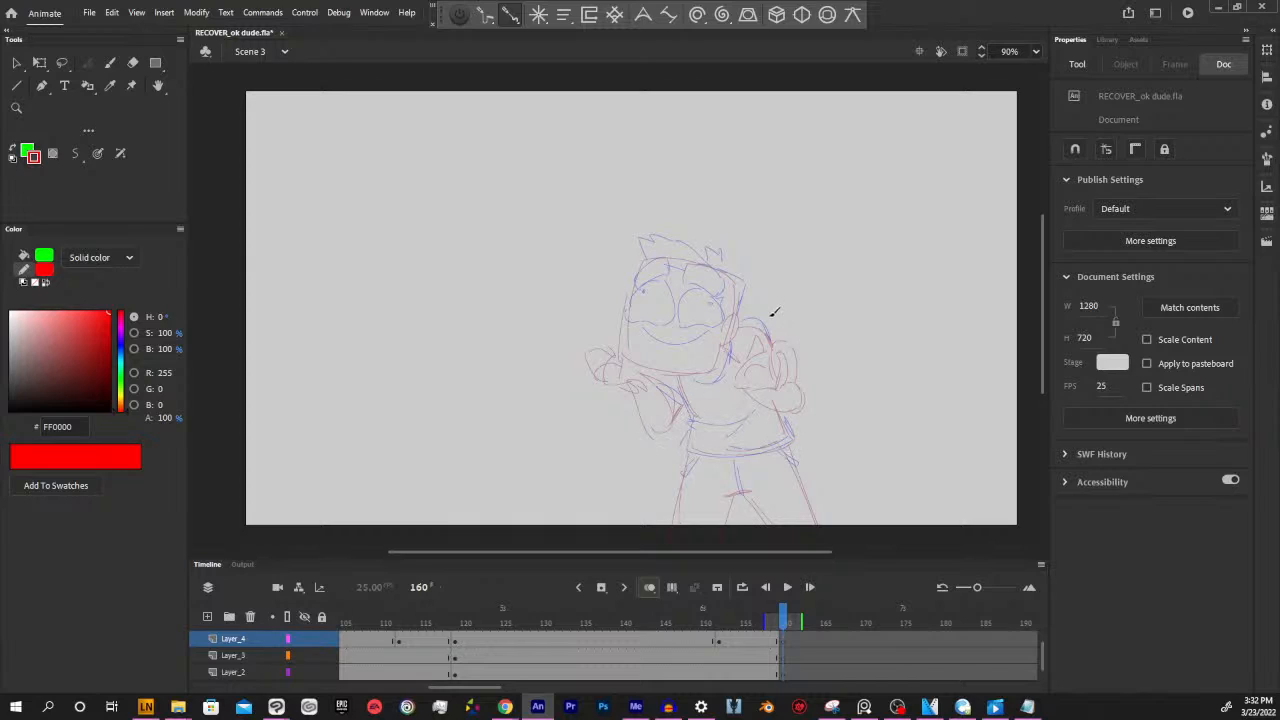
pyautogui.moveTo(778, 613); pyautogui.dragTo(784, 617)
pyautogui.moveTo(754, 551); pyautogui.dragTo(753, 551)
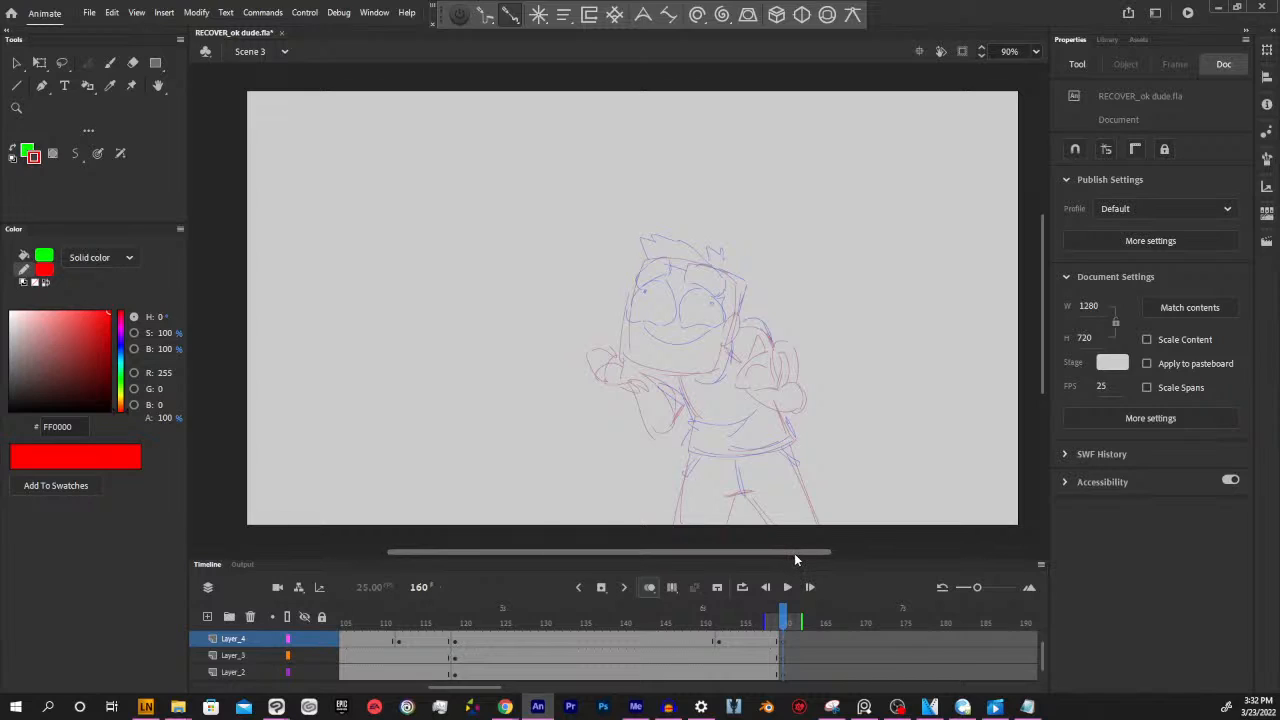
pyautogui.moveTo(804, 555); pyautogui.dragTo(838, 552)
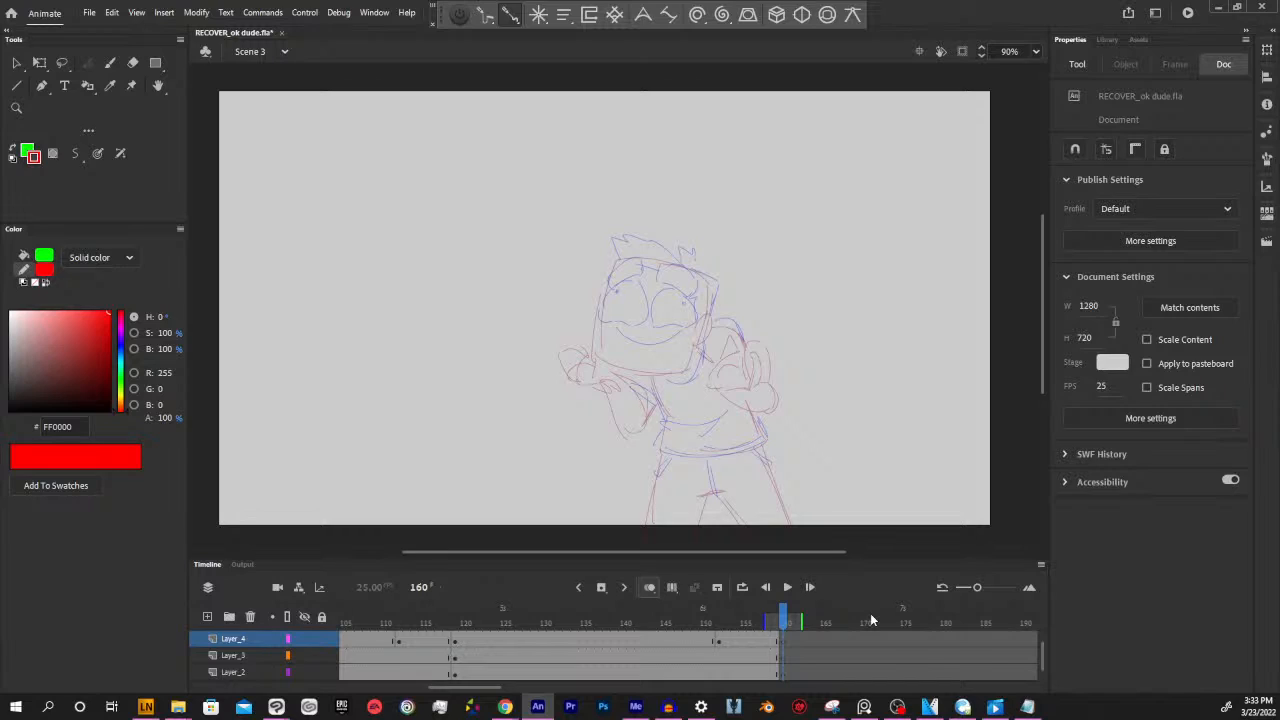
pyautogui.moveTo(777, 553); pyautogui.dragTo(786, 553)
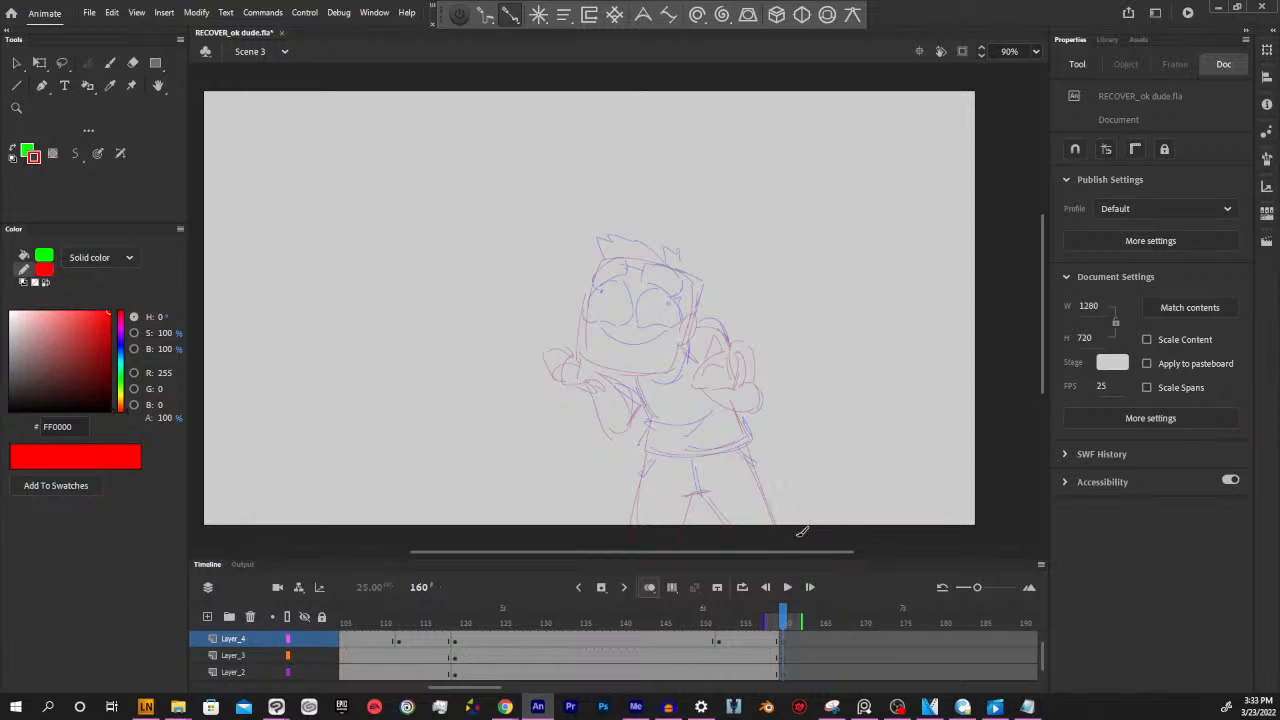
pyautogui.moveTo(789, 554); pyautogui.dragTo(808, 551)
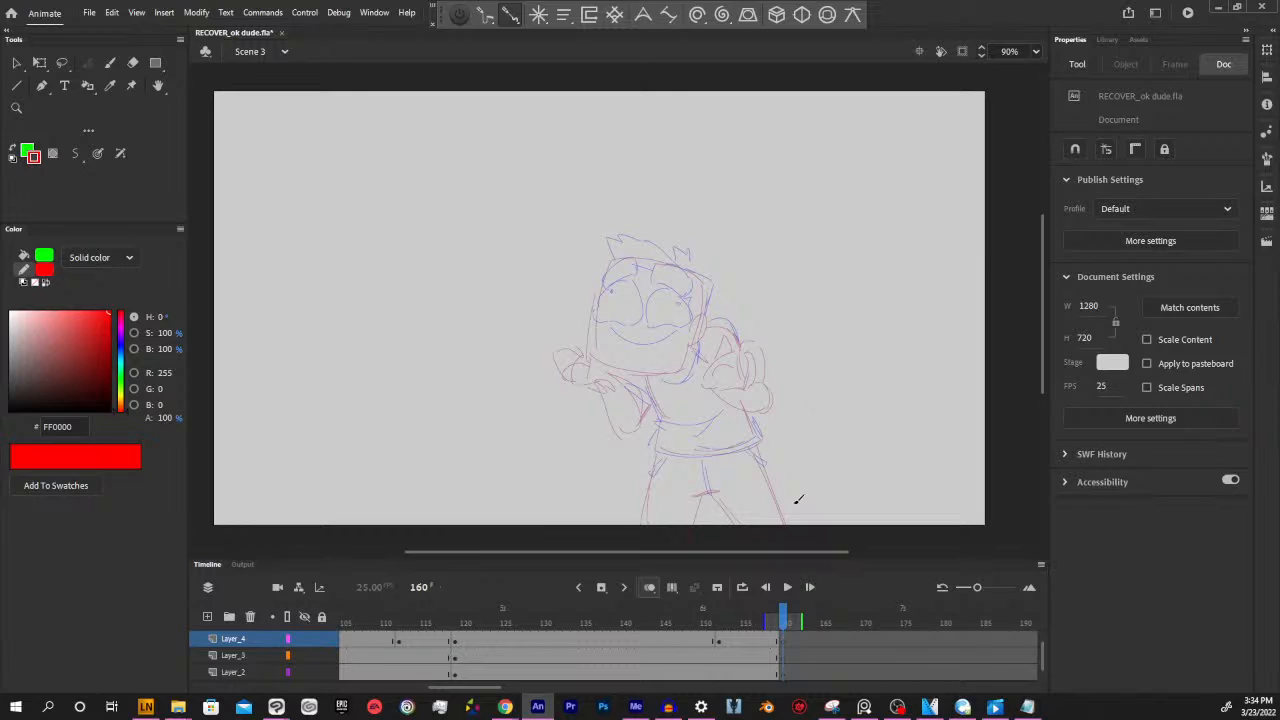
pyautogui.moveTo(786, 553); pyautogui.dragTo(793, 553)
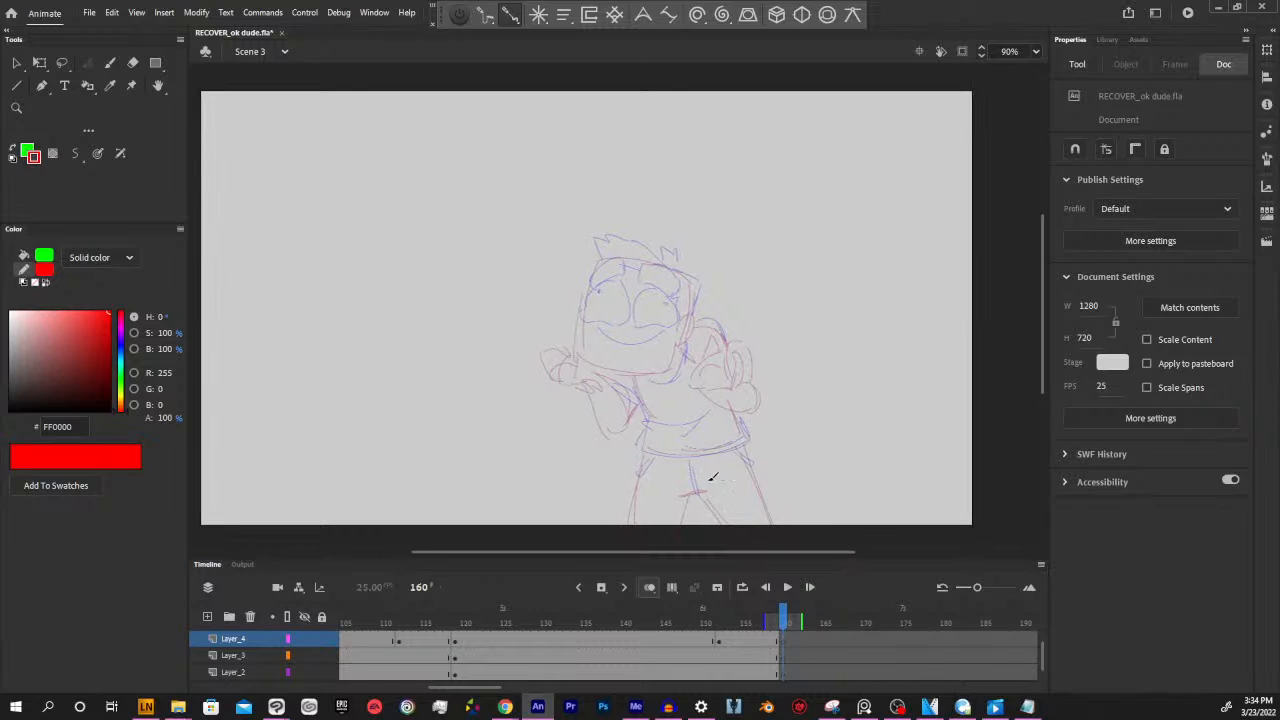
pyautogui.moveTo(783, 623)
pyautogui.mouseDown()
pyautogui.moveTo(766, 623)
pyautogui.moveTo(783, 623)
pyautogui.mouseUp()
pyautogui.moveTo(784, 552); pyautogui.dragTo(791, 552)
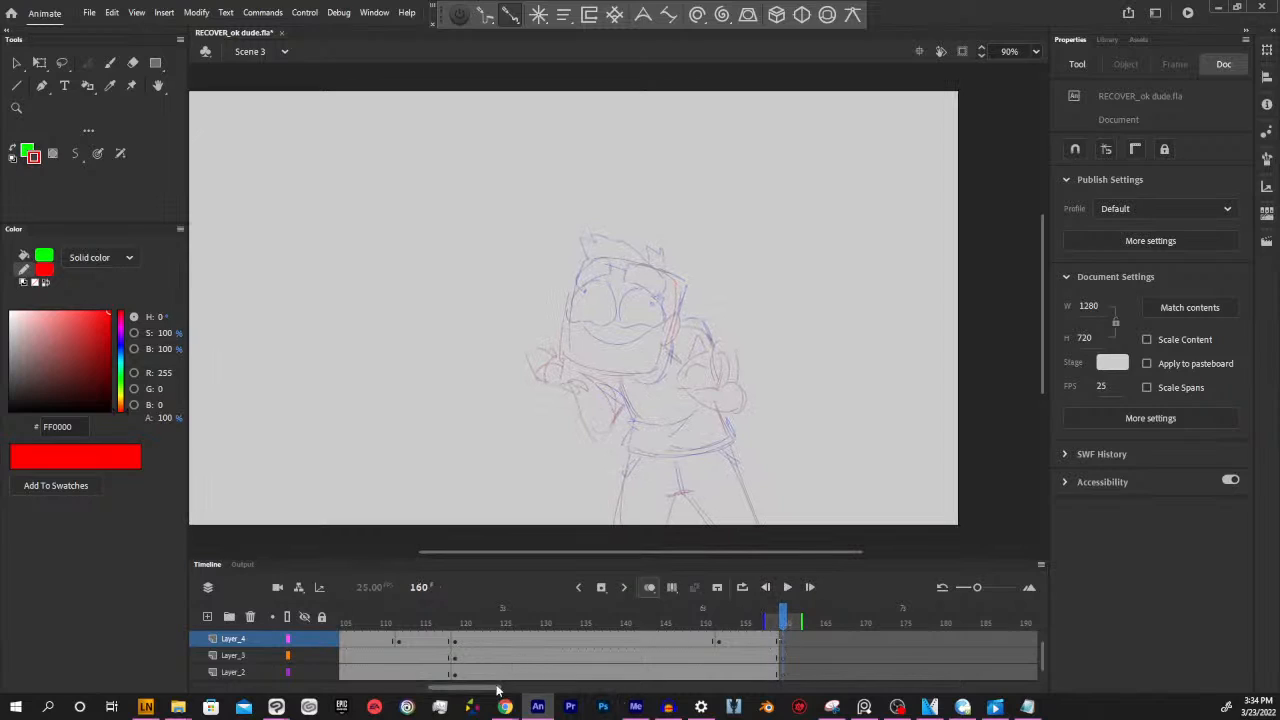
pyautogui.moveTo(499, 688); pyautogui.dragTo(494, 688)
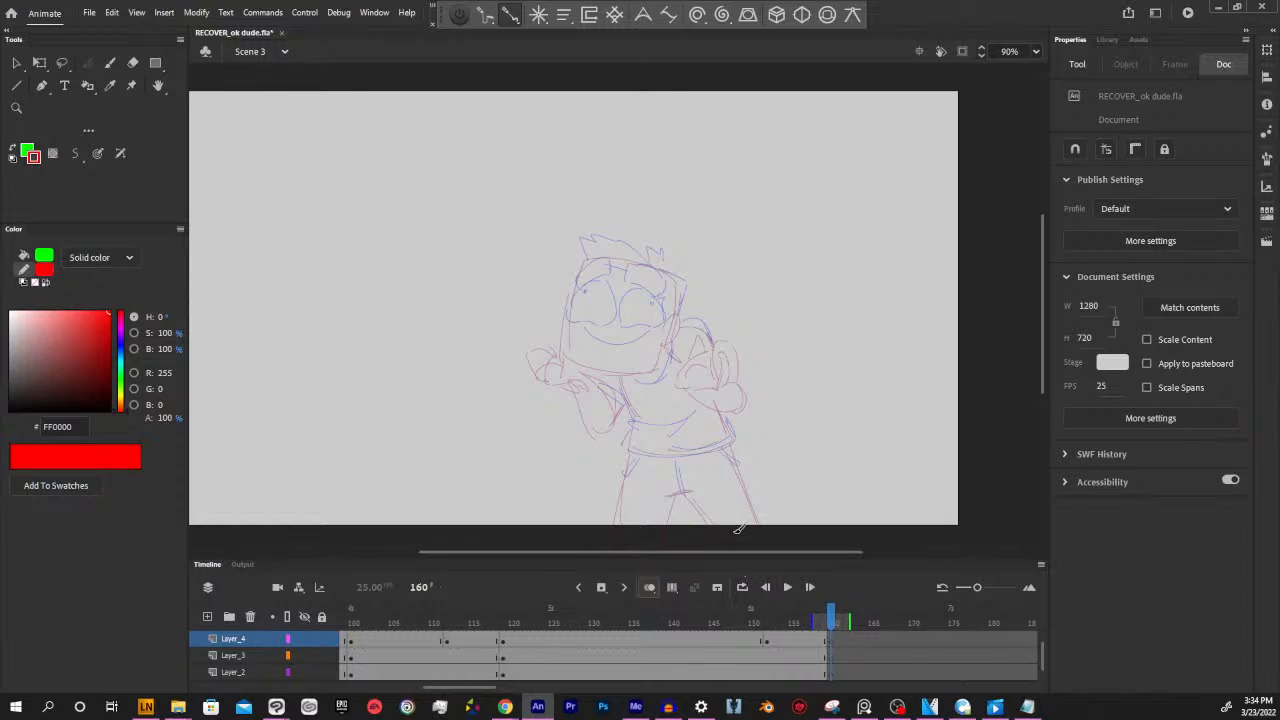
pyautogui.moveTo(740, 553); pyautogui.dragTo(760, 553)
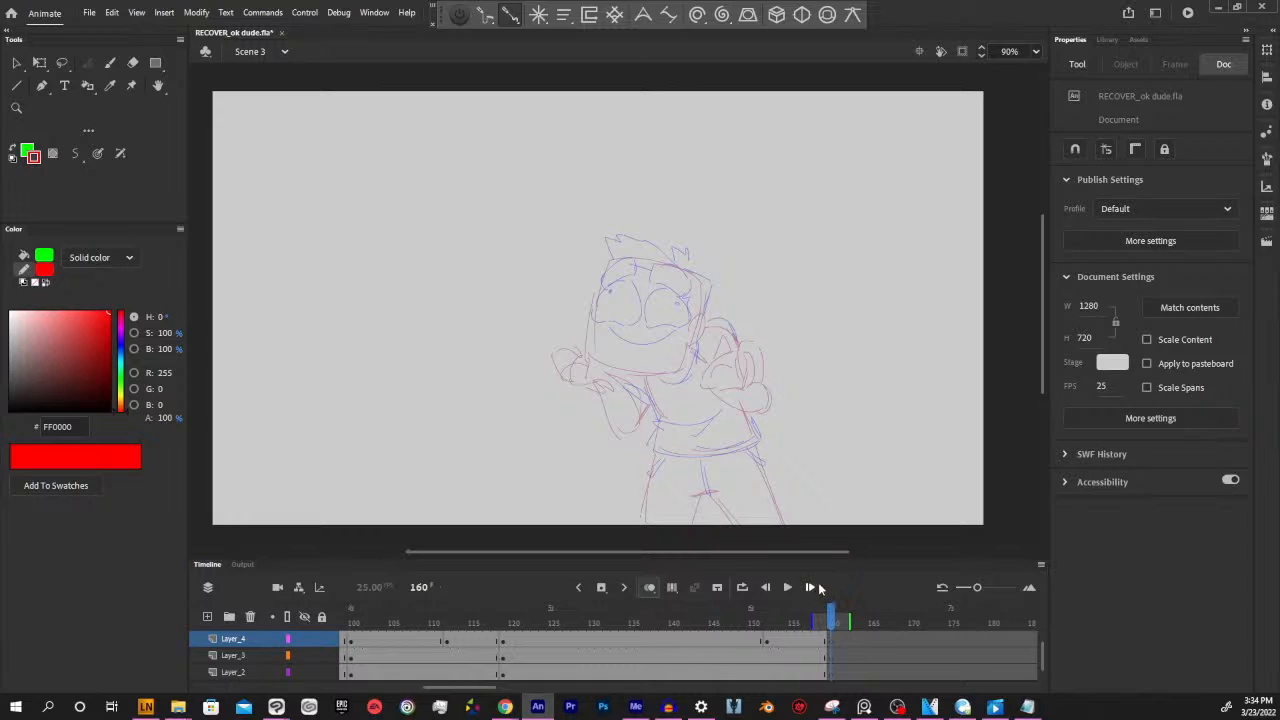
pyautogui.moveTo(787, 555); pyautogui.dragTo(796, 552)
pyautogui.hscroll(-2, 846, 369)
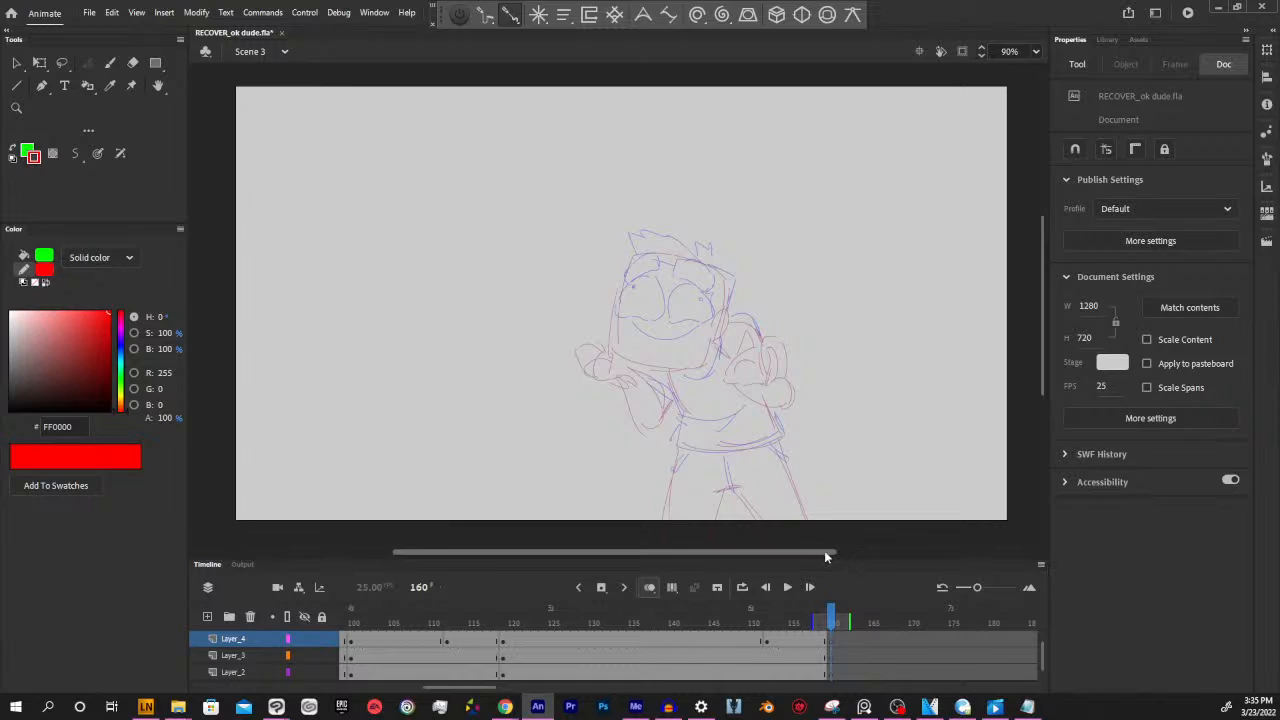
# Scrub back to frame 128 to review the open-mouth pose and return to frame 160
pyautogui.moveTo(821, 549); pyautogui.dragTo(833, 549)
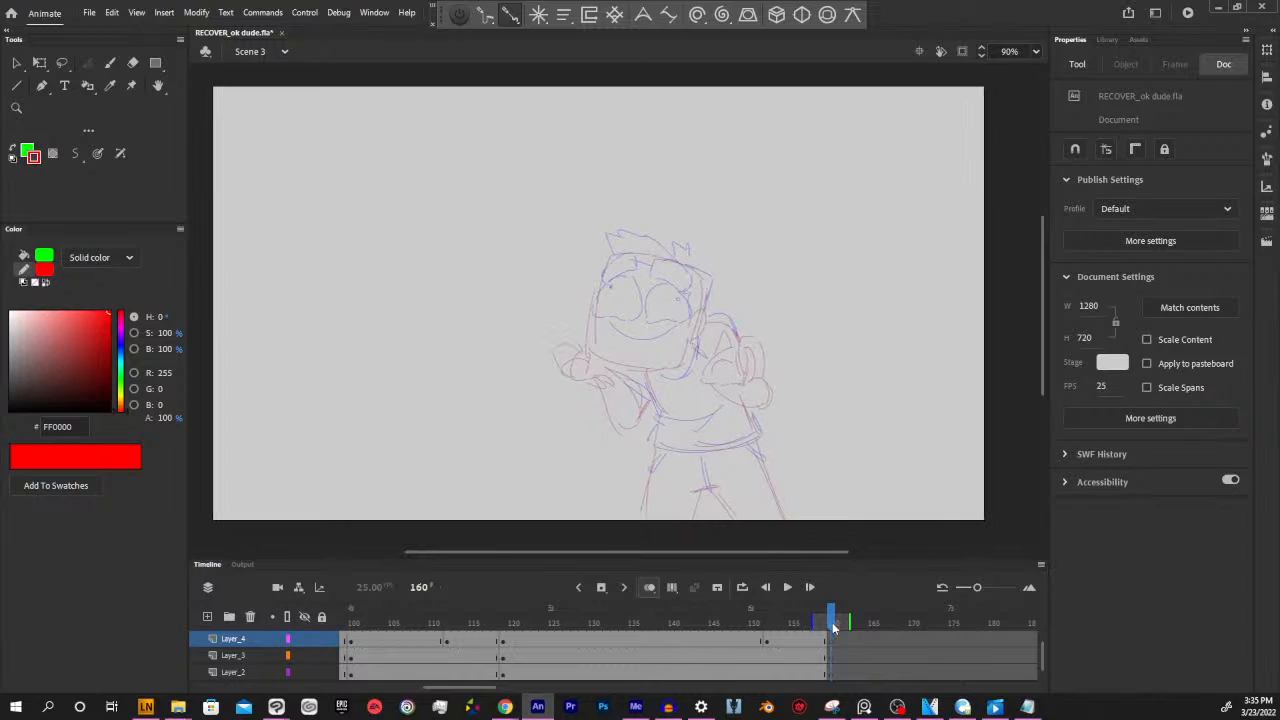
pyautogui.moveTo(832, 622)
pyautogui.mouseDown()
pyautogui.moveTo(508, 607)
pyautogui.moveTo(577, 612)
pyautogui.mouseUp()
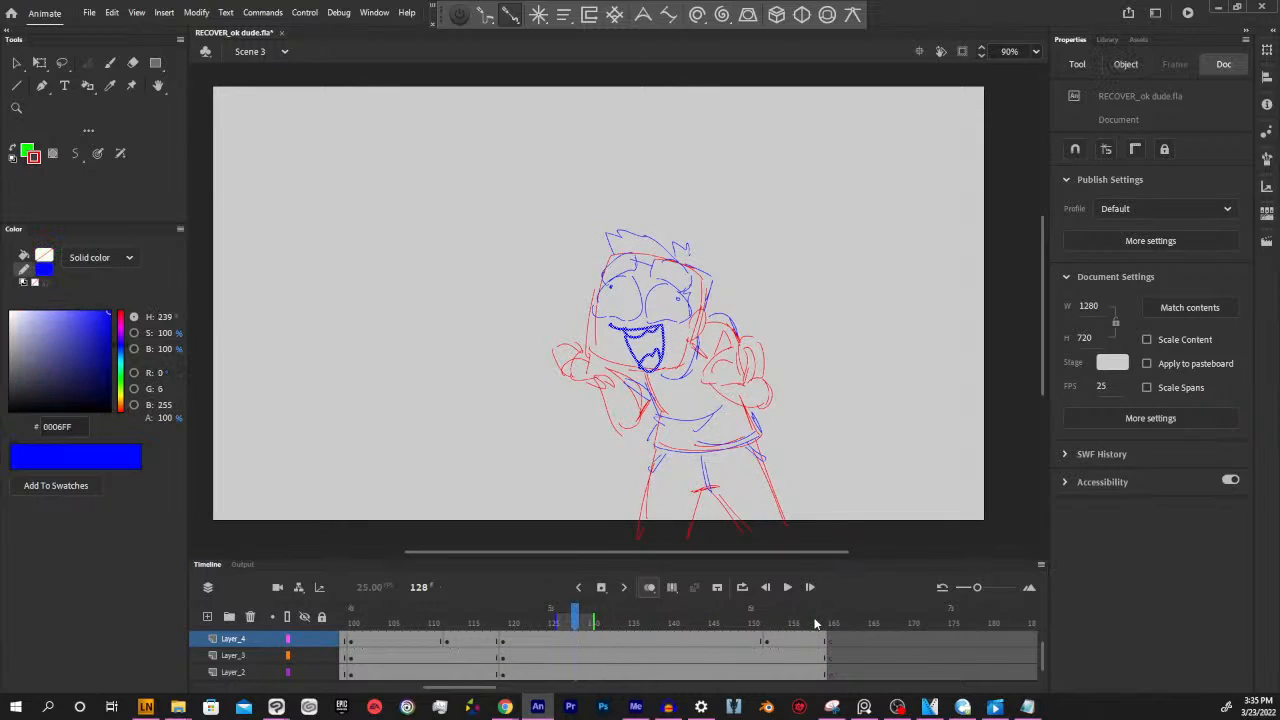
pyautogui.moveTo(815, 623); pyautogui.dragTo(831, 622)
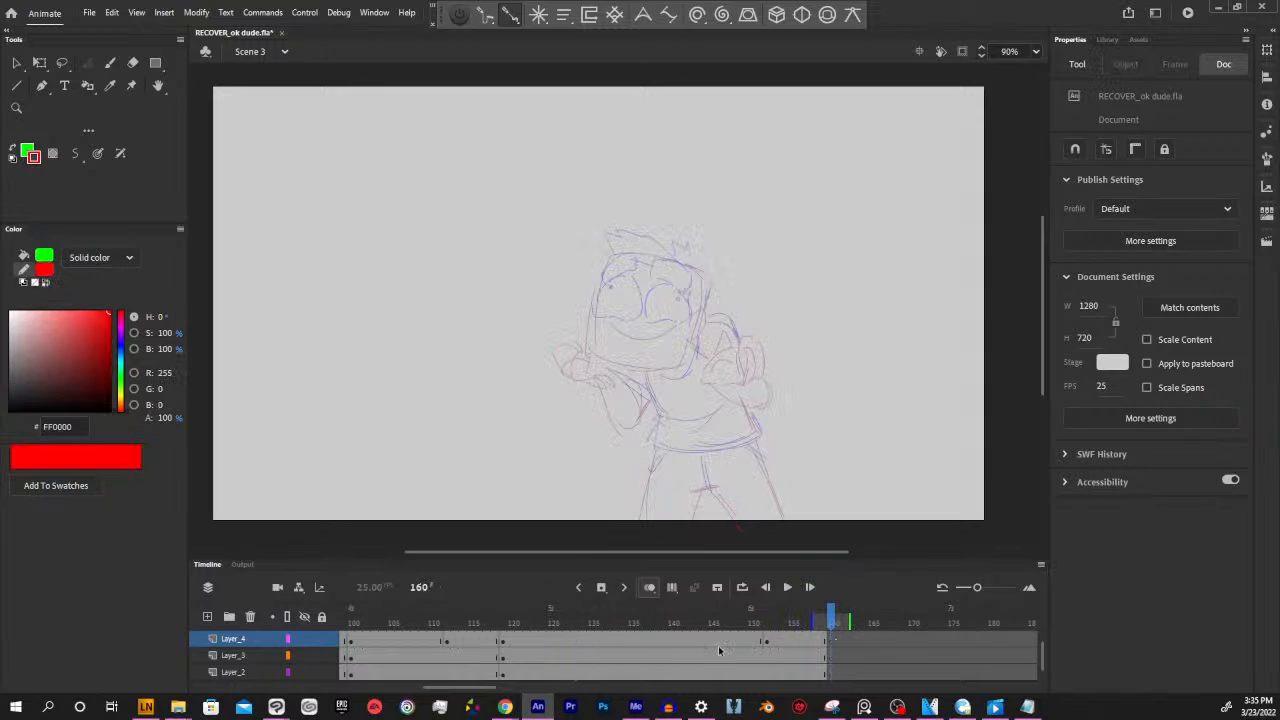
# Check frames 159 and 160 at the end of Layer_4, Layer_3 and Layer_2, finishing on Layer_4's frame 160
pyautogui.hscroll(5, 600, 645)
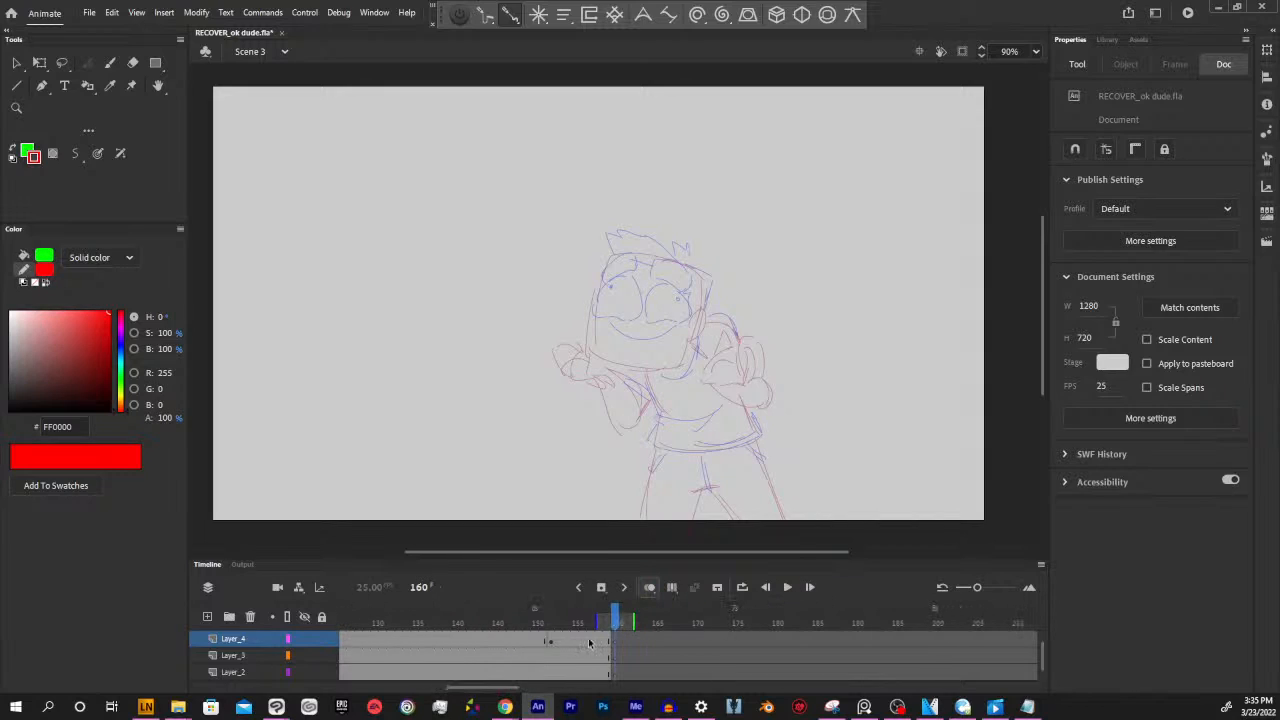
pyautogui.click(614, 641)
pyautogui.click(612, 656)
pyautogui.click(608, 673)
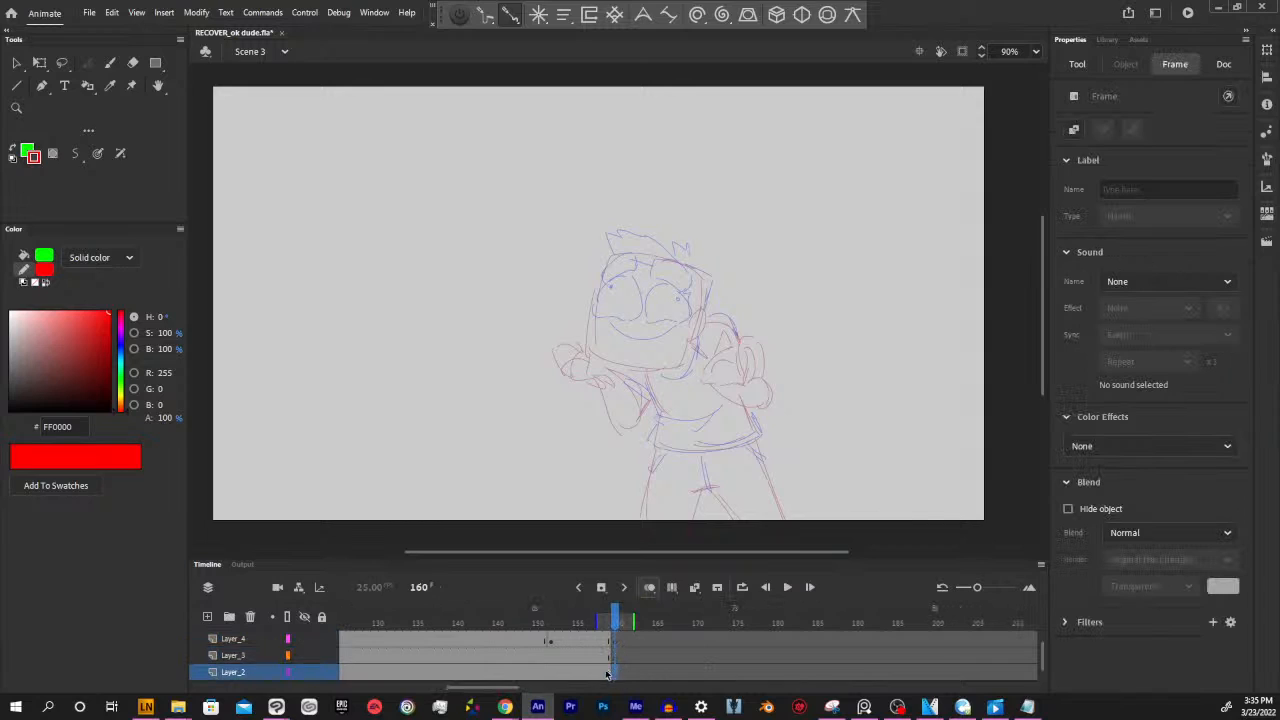
pyautogui.click(608, 675)
pyautogui.click(617, 675)
pyautogui.click(608, 653)
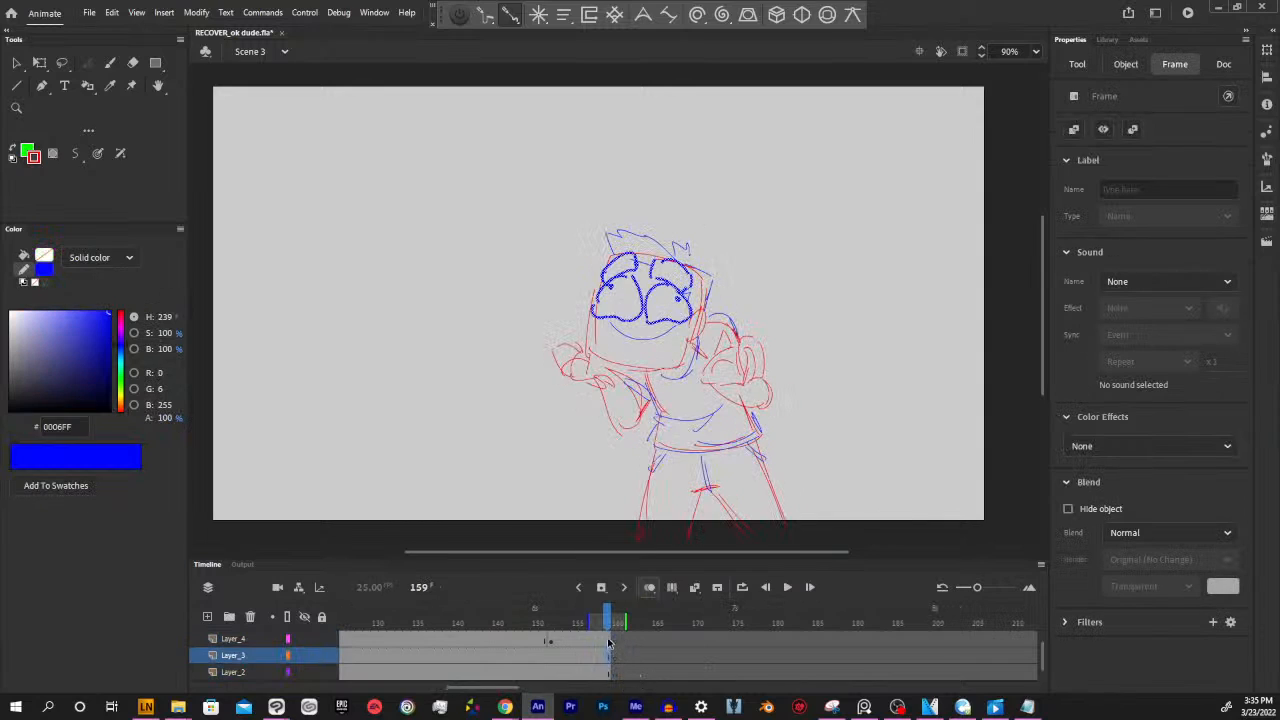
pyautogui.click(616, 640)
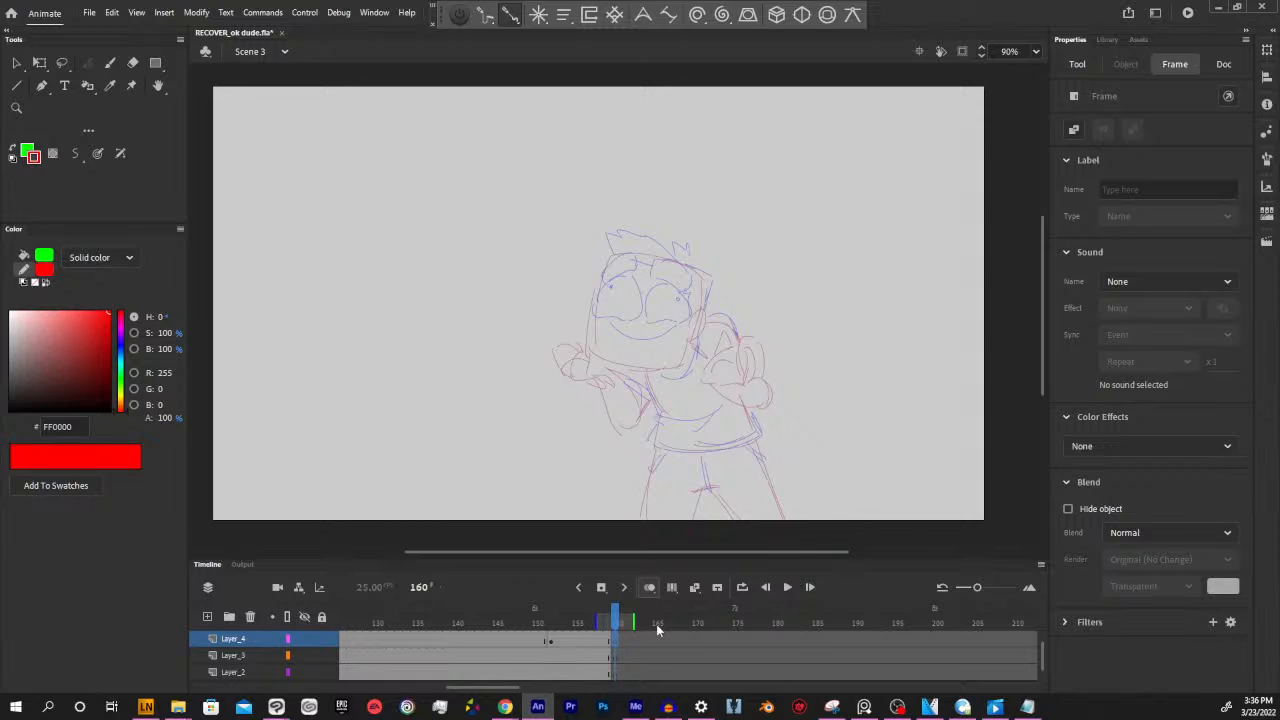
# Compare the smiling pose at frame 159 with its onion skin at frame 160 once more
pyautogui.moveTo(723, 550); pyautogui.dragTo(731, 537)
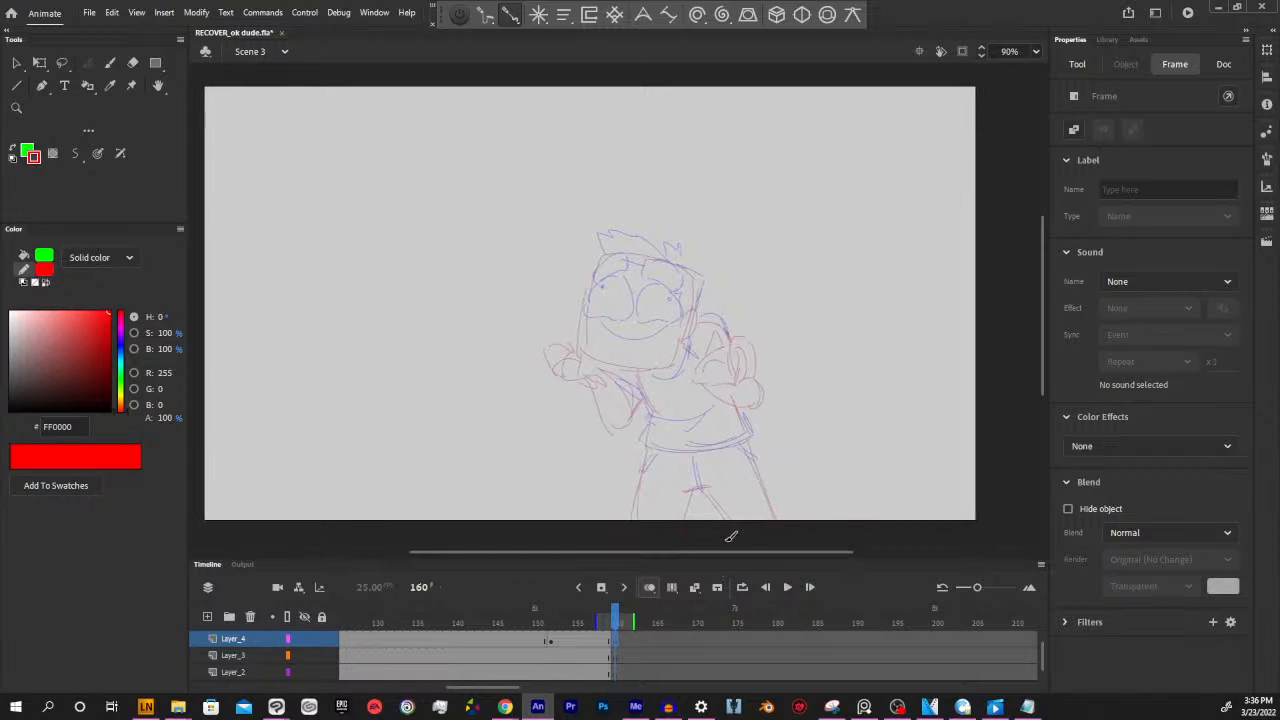
pyautogui.click(613, 620)
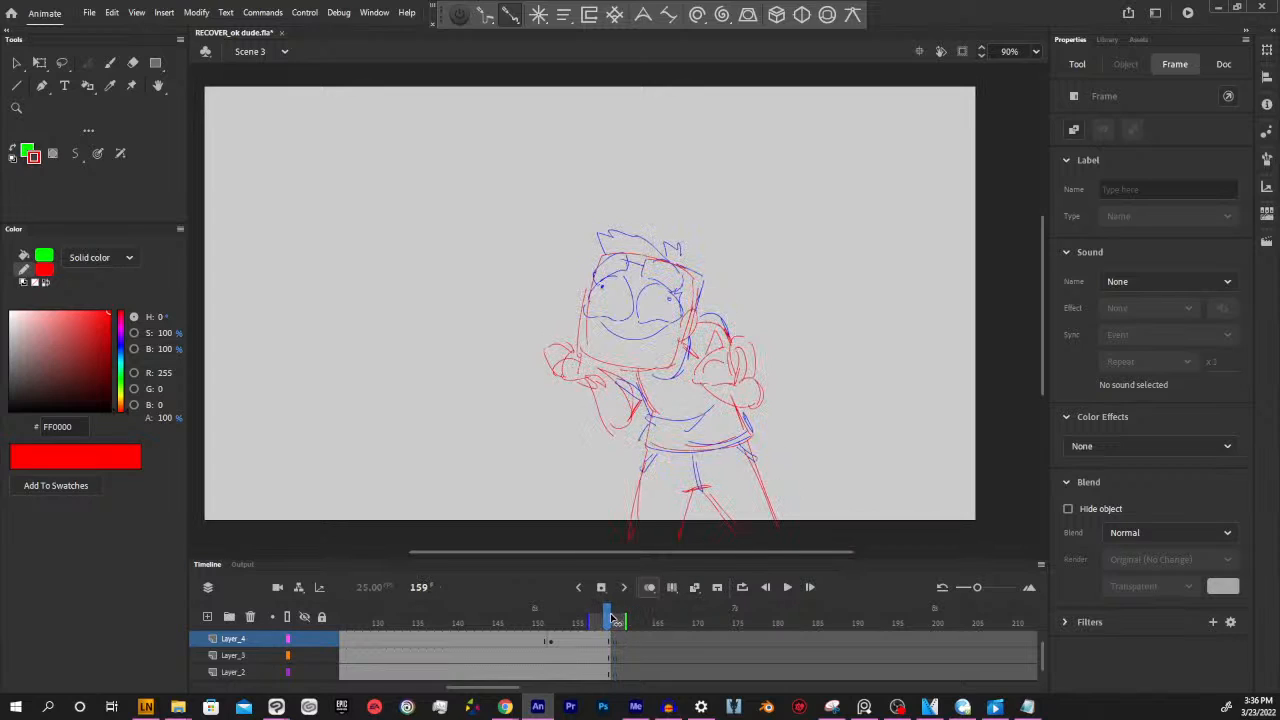
pyautogui.moveTo(612, 618); pyautogui.dragTo(616, 618)
pyautogui.moveTo(743, 408); pyautogui.dragTo(784, 441)
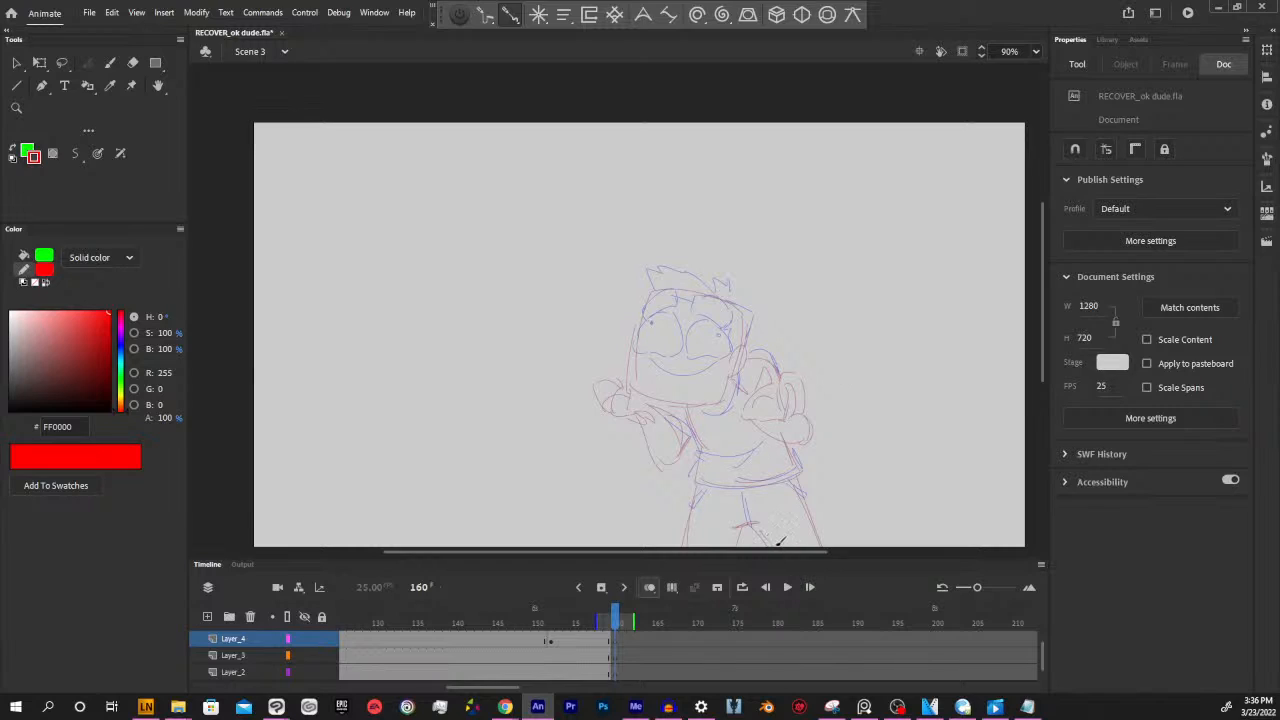
pyautogui.moveTo(797, 552); pyautogui.dragTo(807, 552)
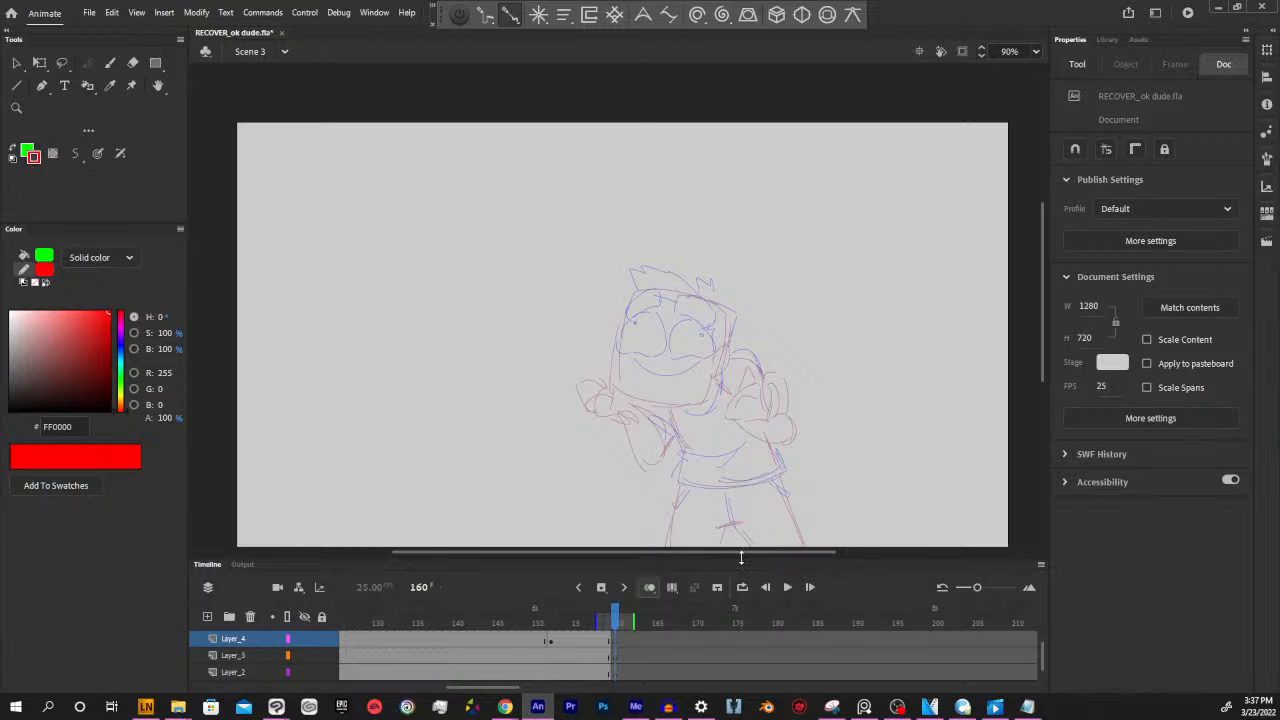
pyautogui.moveTo(769, 552); pyautogui.dragTo(782, 552)
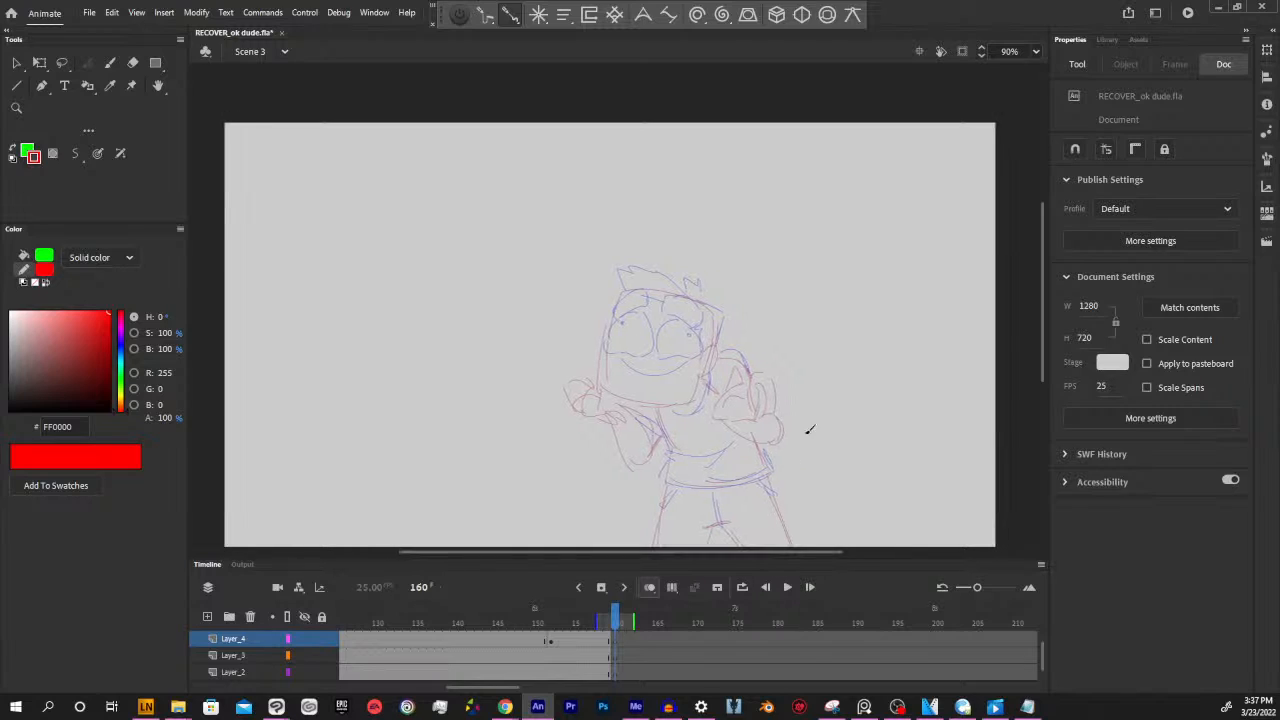
pyautogui.moveTo(811, 466); pyautogui.dragTo(830, 424)
pyautogui.moveTo(614, 624); pyautogui.dragTo(615, 623)
pyautogui.moveTo(748, 553); pyautogui.dragTo(754, 552)
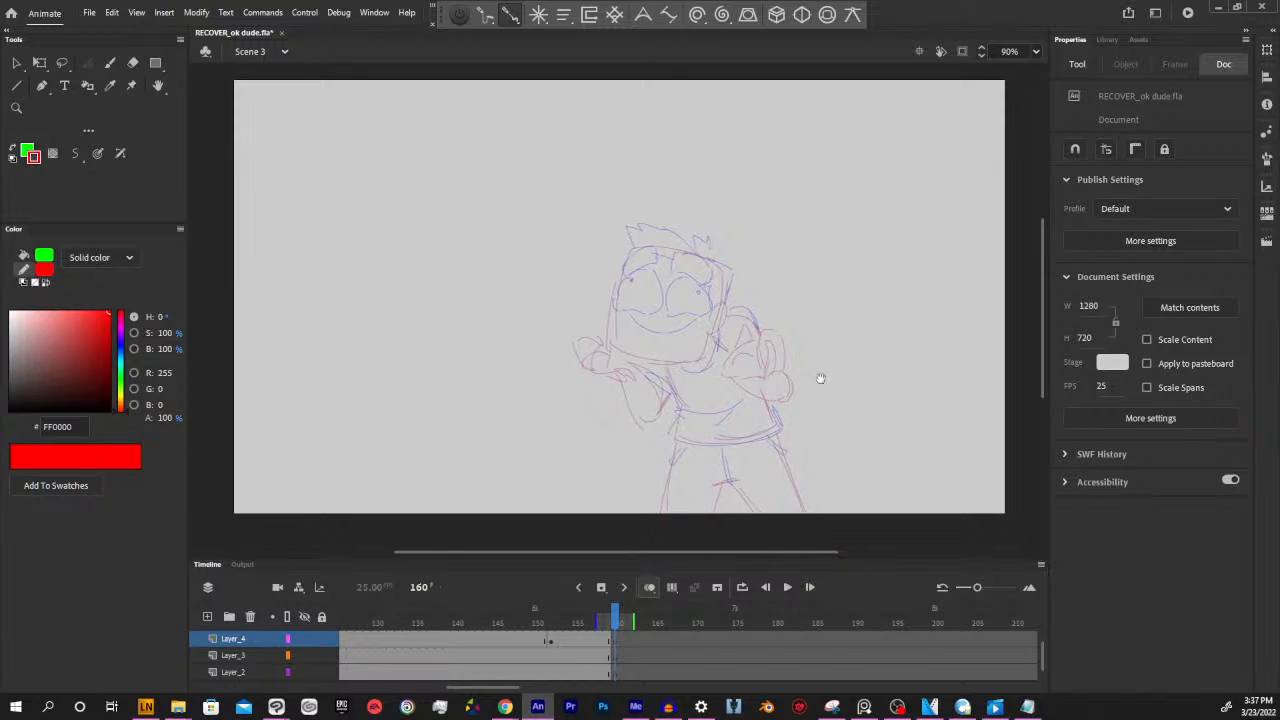
pyautogui.moveTo(820, 377); pyautogui.dragTo(794, 392)
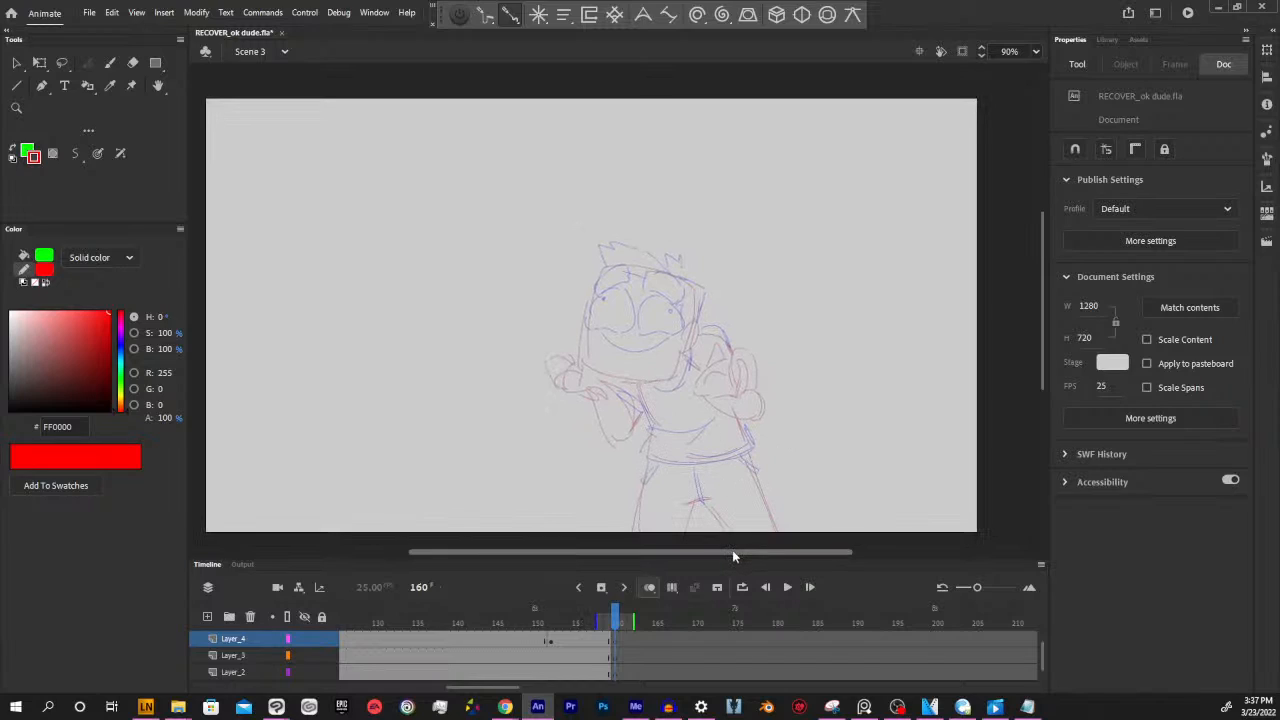
pyautogui.moveTo(732, 550); pyautogui.dragTo(730, 550)
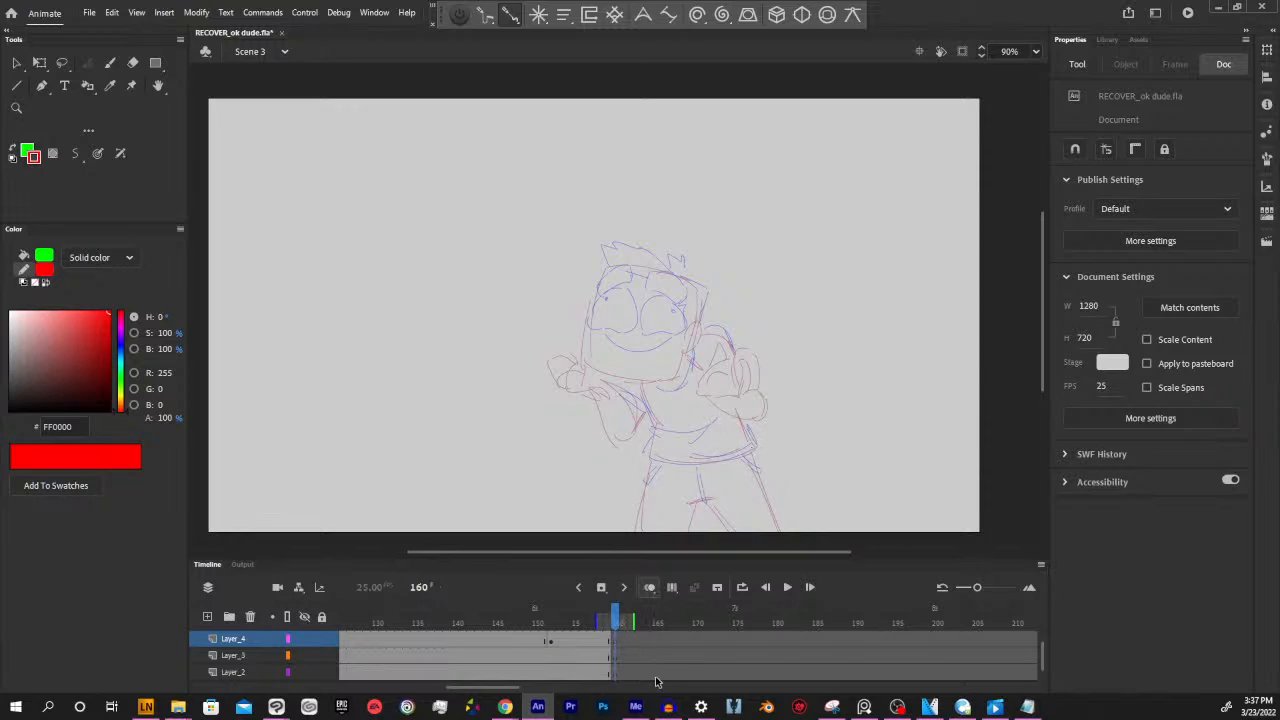
pyautogui.moveTo(513, 688); pyautogui.dragTo(496, 688)
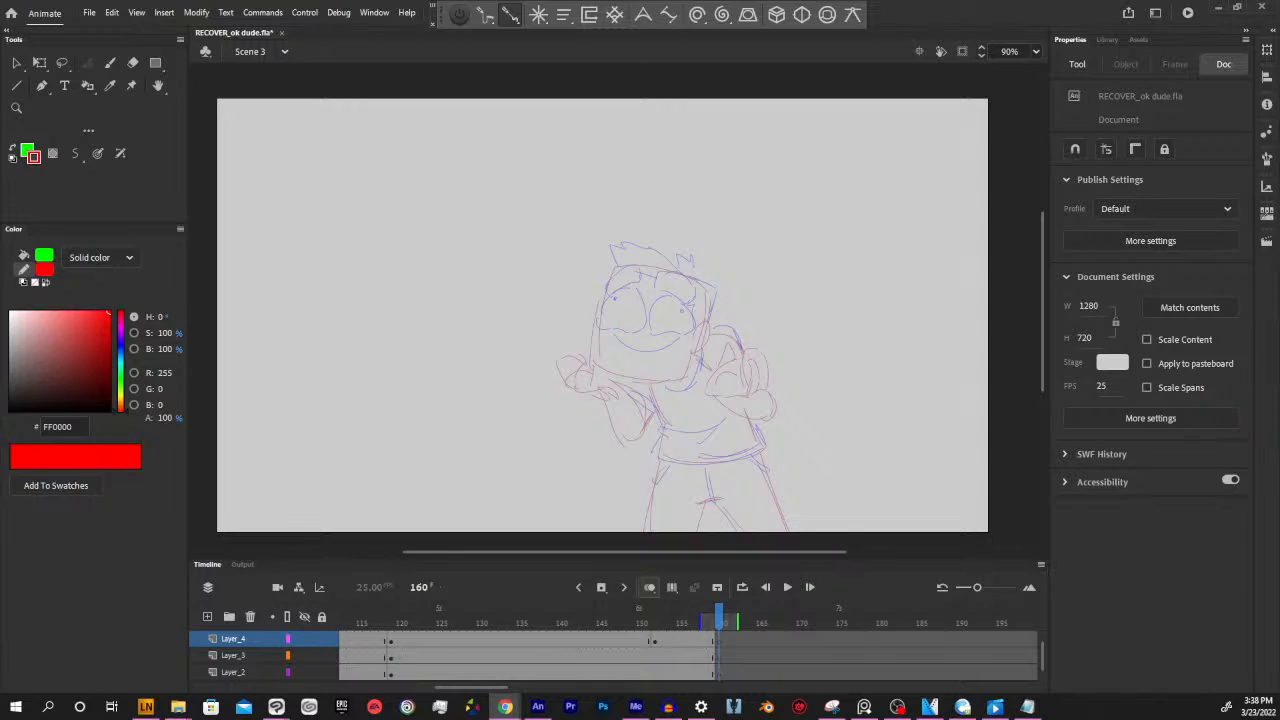
pyautogui.click(922, 20)
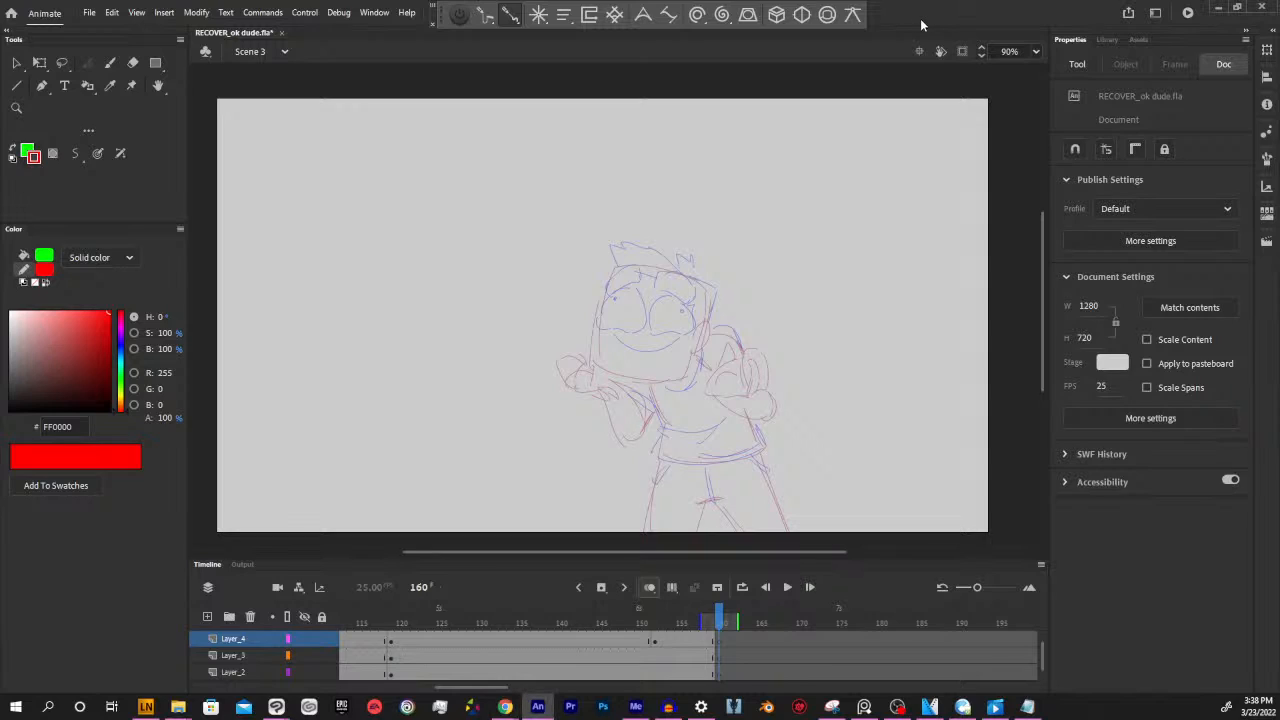
pyautogui.moveTo(724, 618)
pyautogui.mouseDown()
pyautogui.moveTo(708, 620)
pyautogui.moveTo(718, 624)
pyautogui.mouseUp()
pyautogui.moveTo(502, 689); pyautogui.dragTo(524, 689)
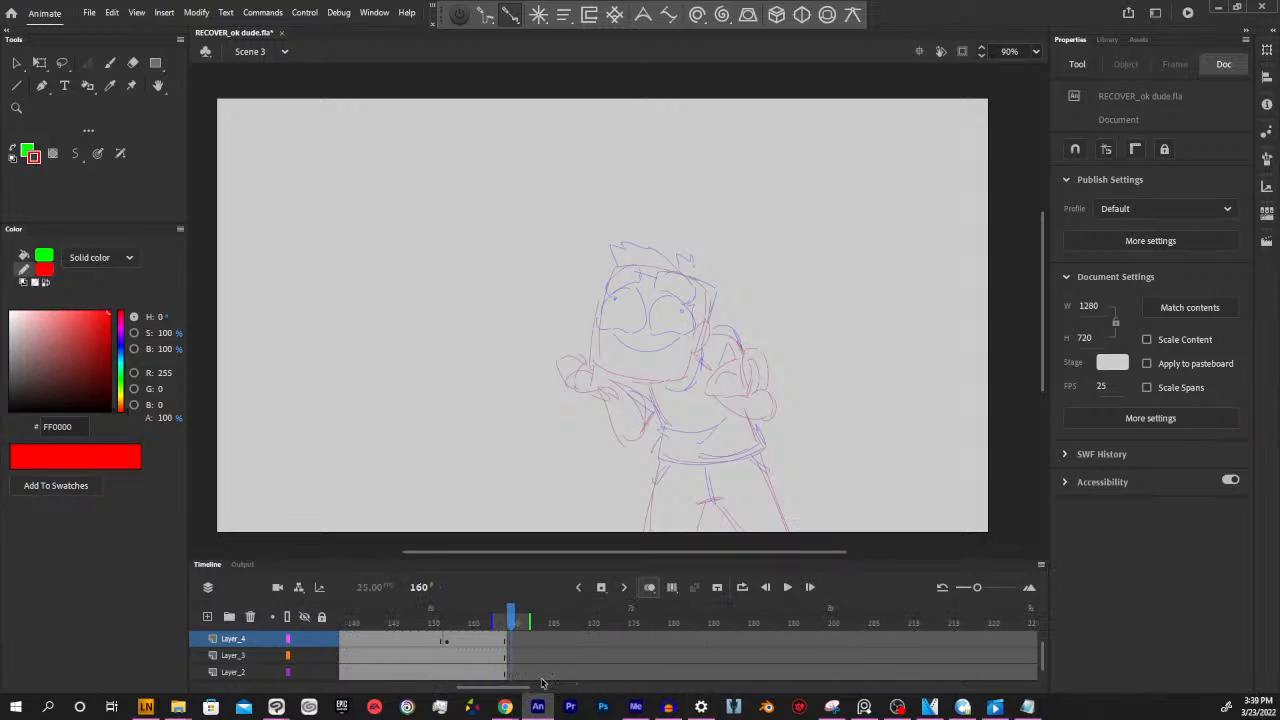
pyautogui.moveTo(636, 708)
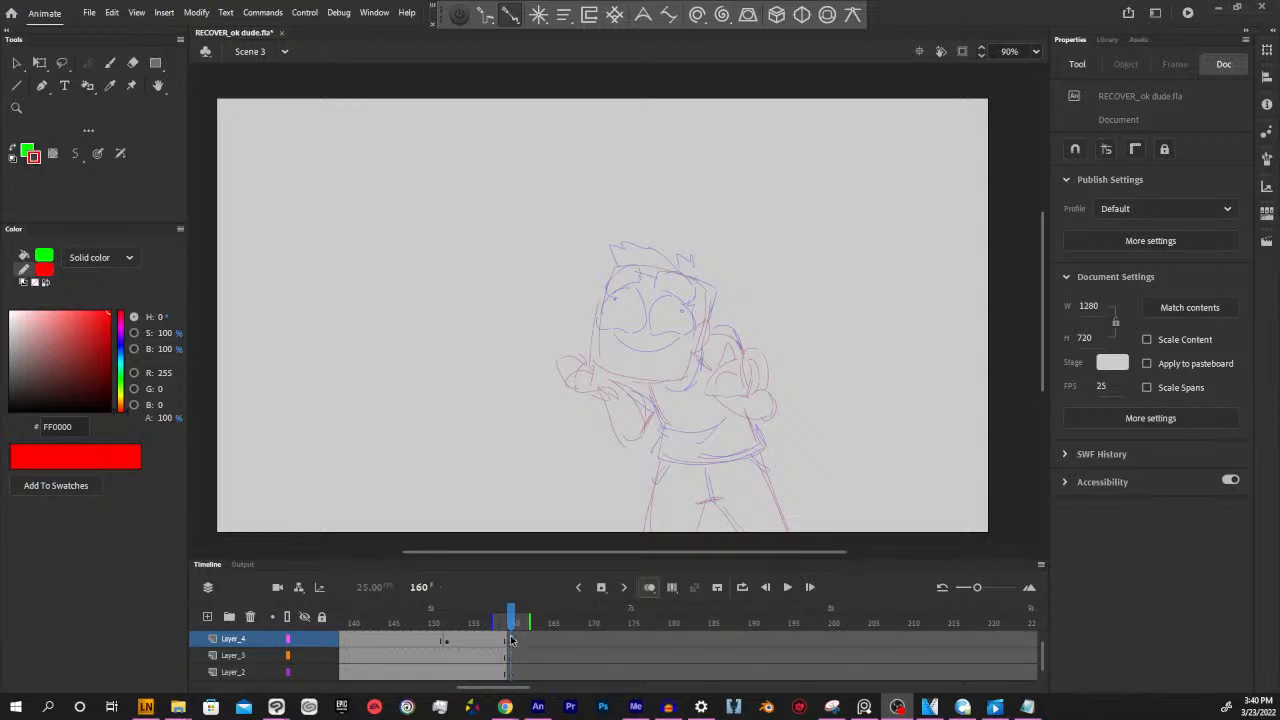
pyautogui.moveTo(512, 620); pyautogui.dragTo(581, 617)
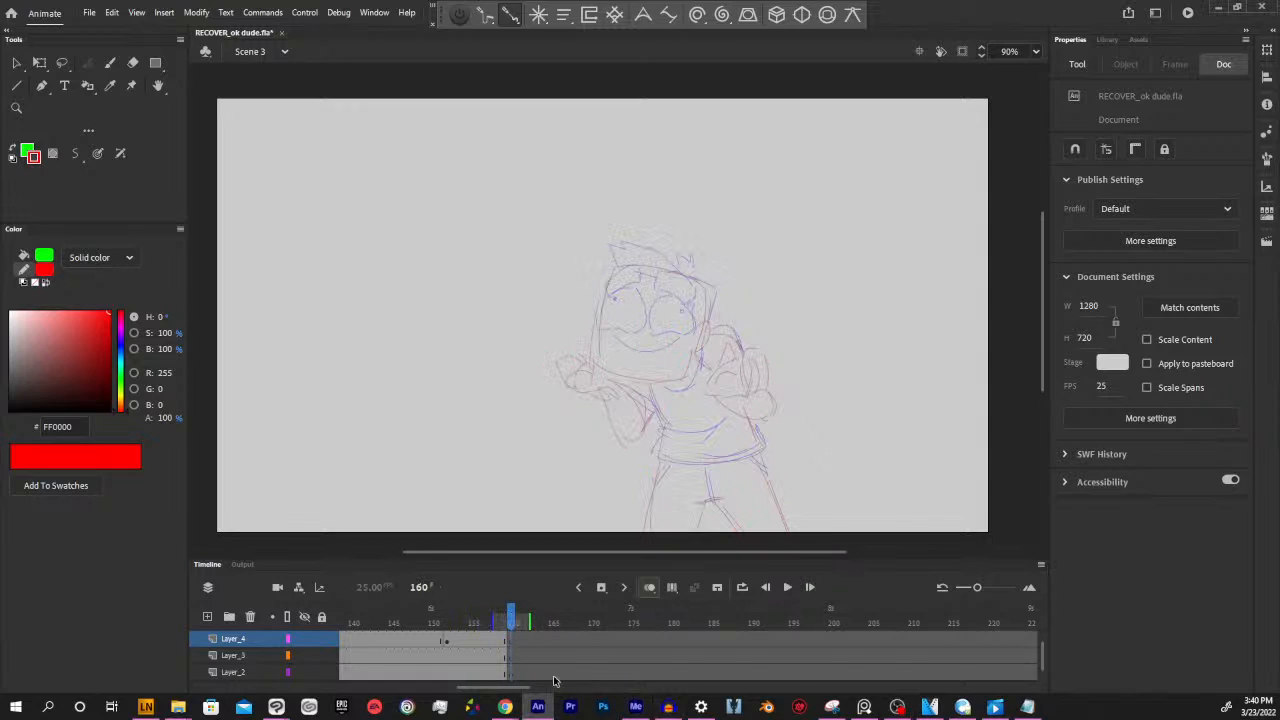
# Review the raised-fists pose and its mouth shapes on Layer_4 at frames 47 and 56 through 59
pyautogui.moveTo(517, 688); pyautogui.dragTo(423, 687)
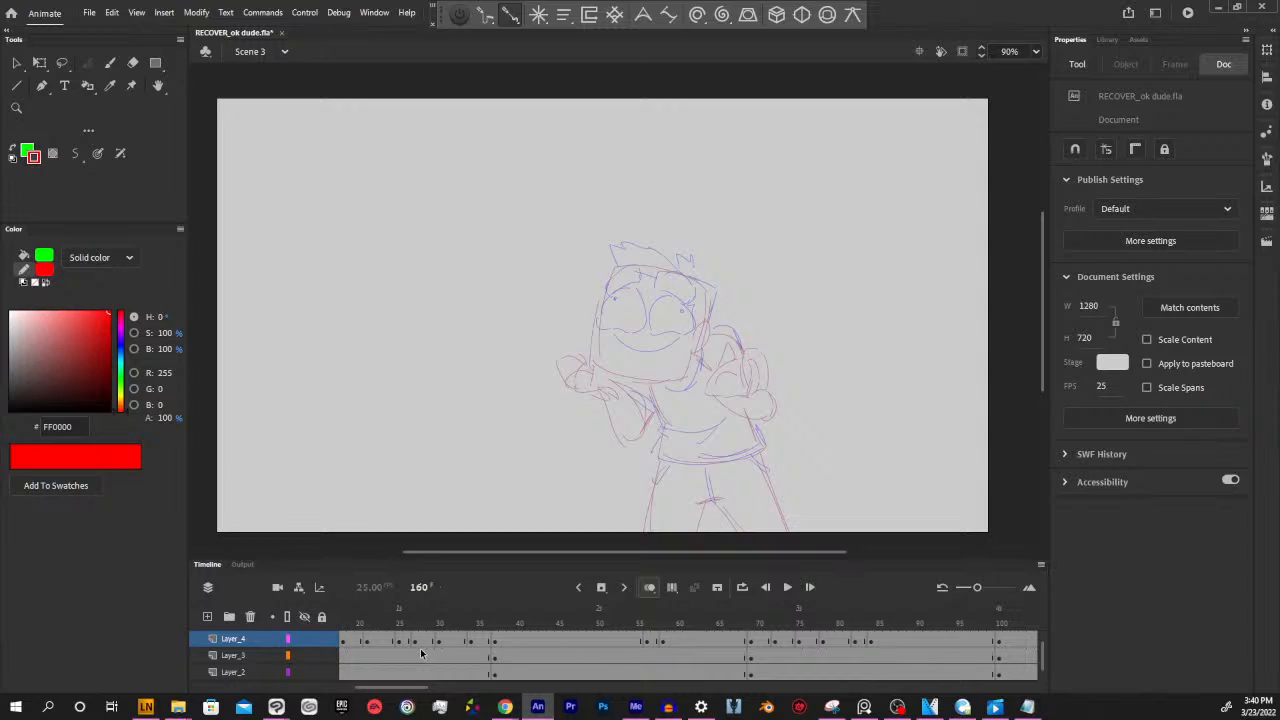
pyautogui.click(572, 638)
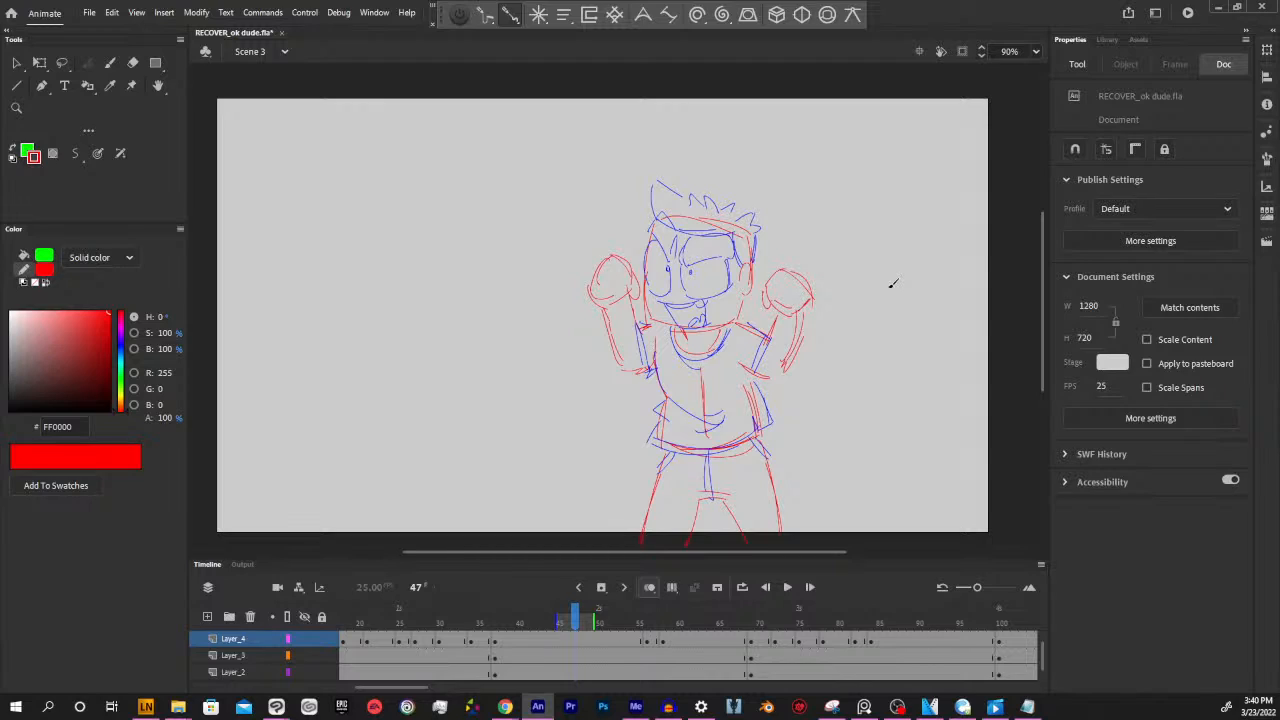
pyautogui.click(647, 630)
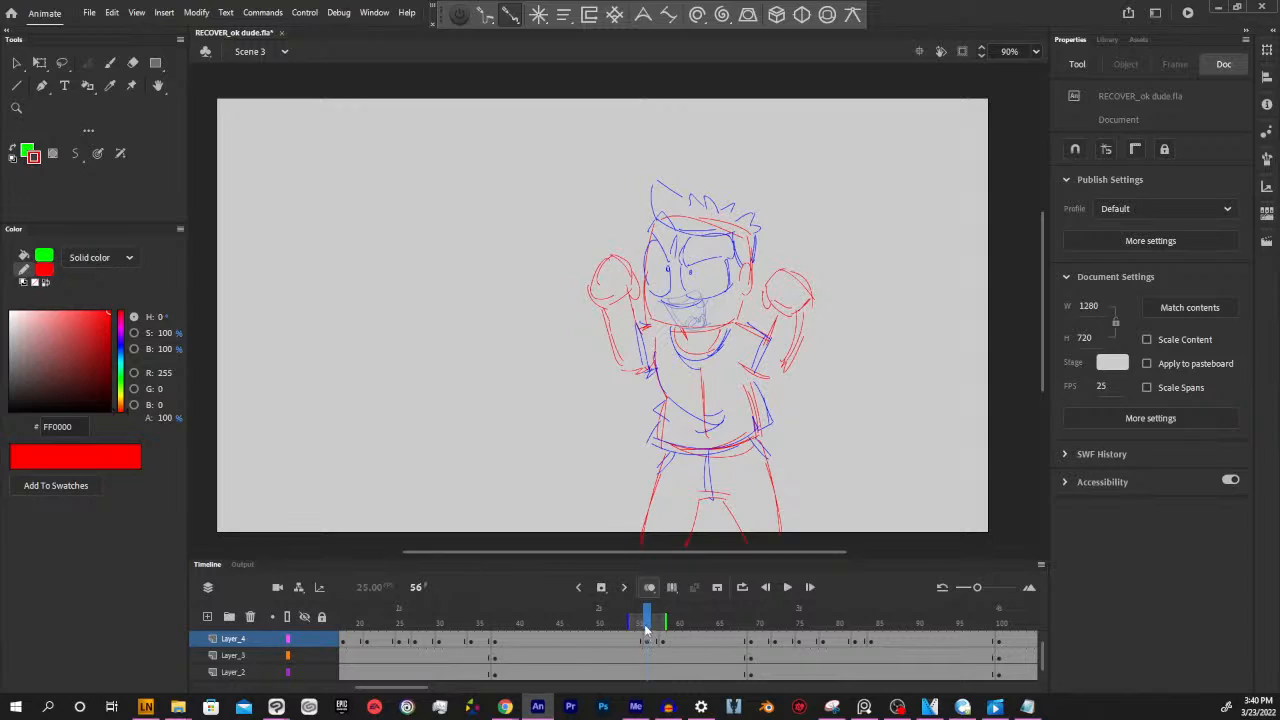
pyautogui.moveTo(648, 628); pyautogui.dragTo(671, 628)
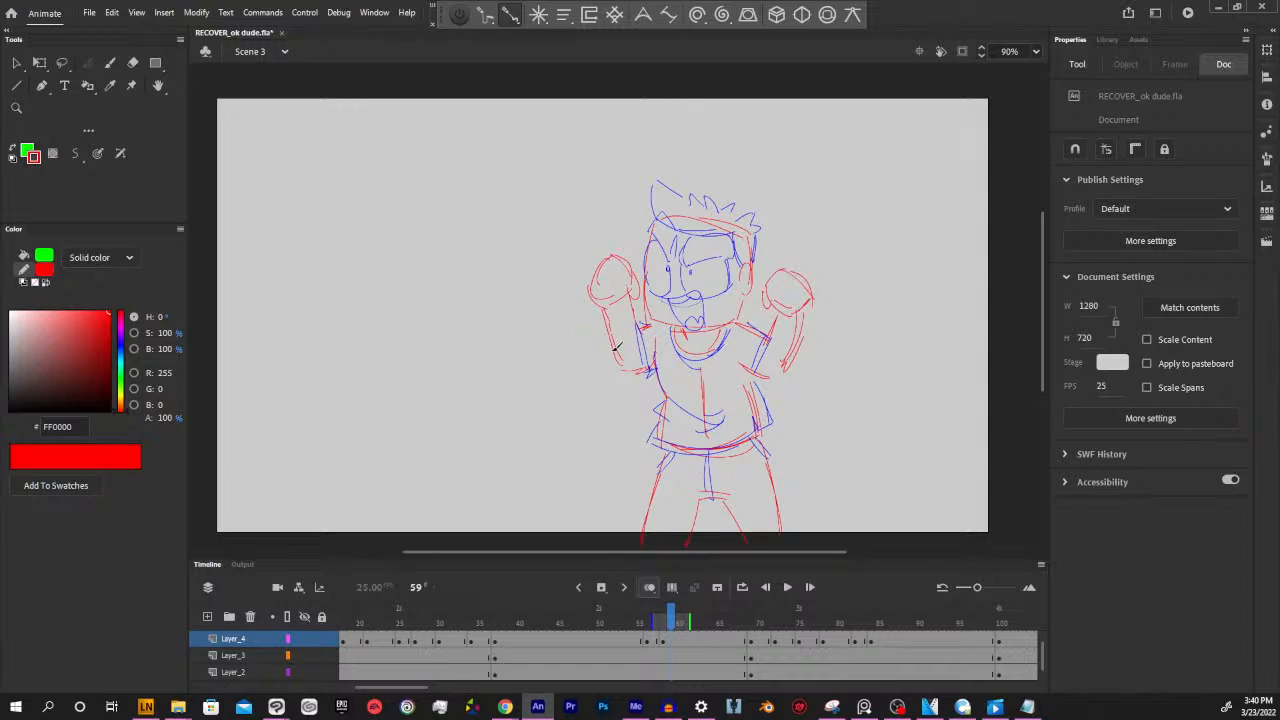
pyautogui.moveTo(724, 549); pyautogui.dragTo(714, 552)
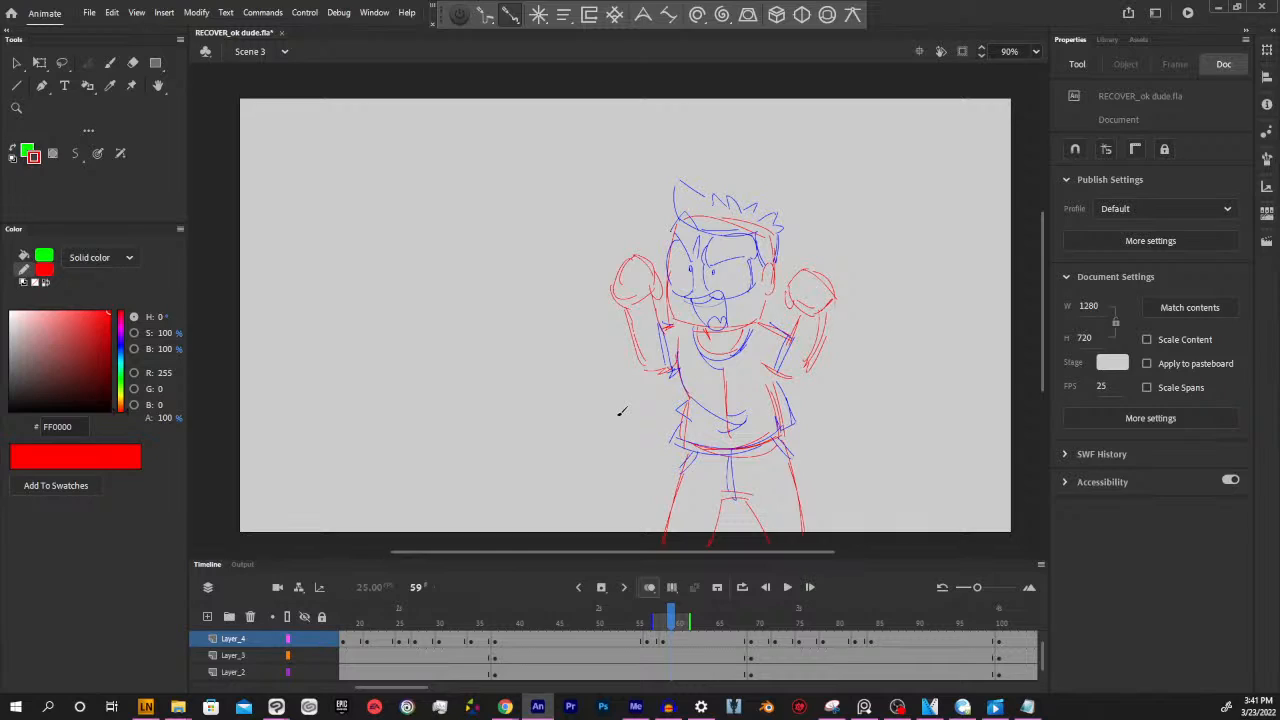
pyautogui.moveTo(794, 553); pyautogui.dragTo(777, 553)
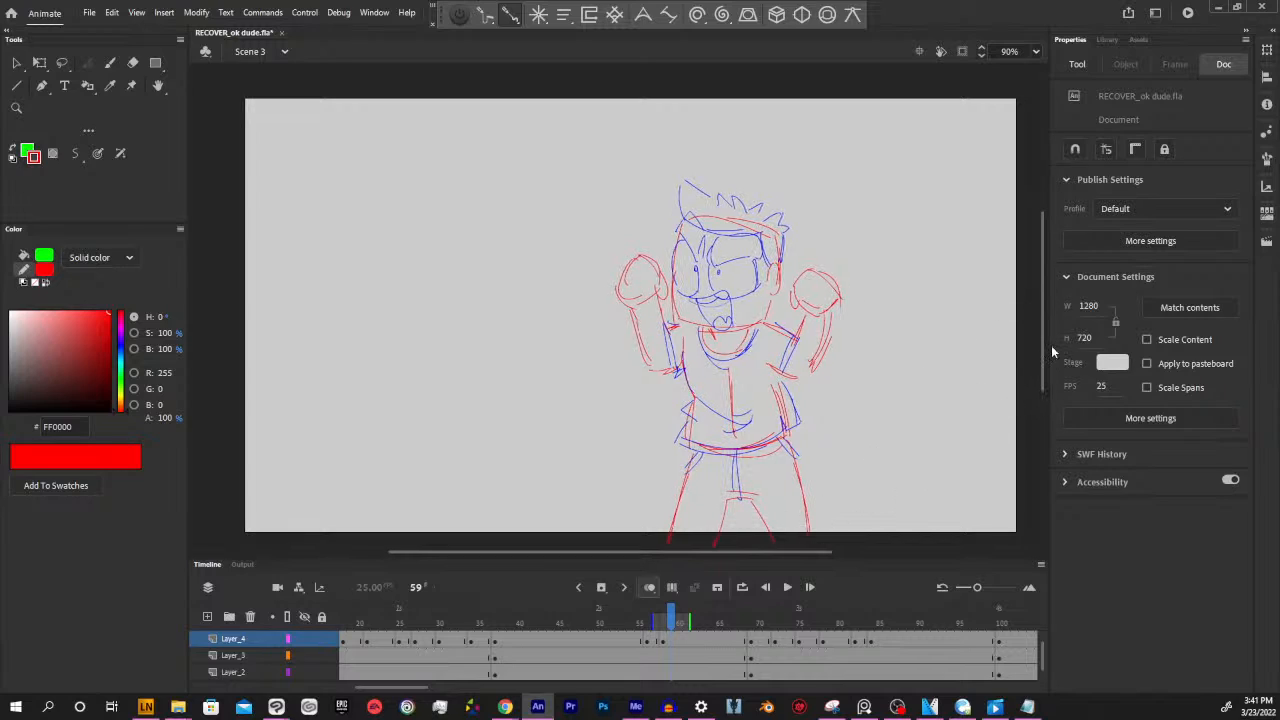
pyautogui.moveTo(1043, 337); pyautogui.dragTo(1043, 335)
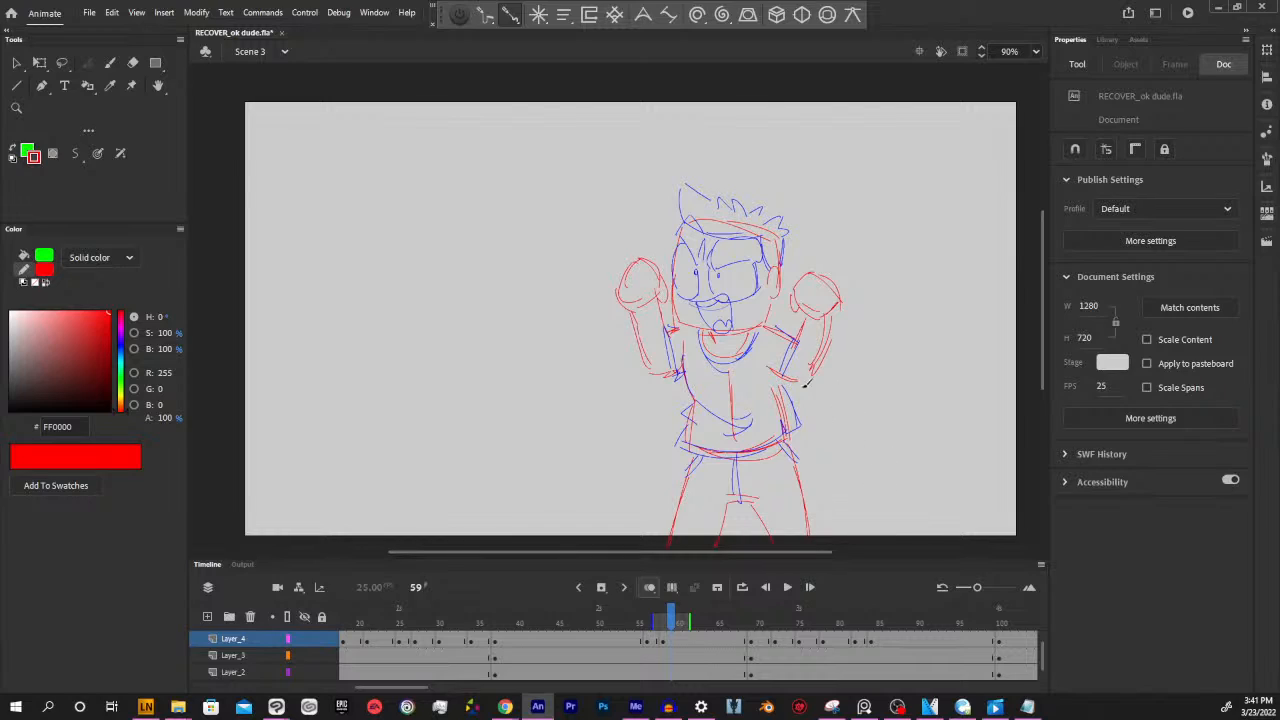
pyautogui.moveTo(781, 552); pyautogui.dragTo(790, 552)
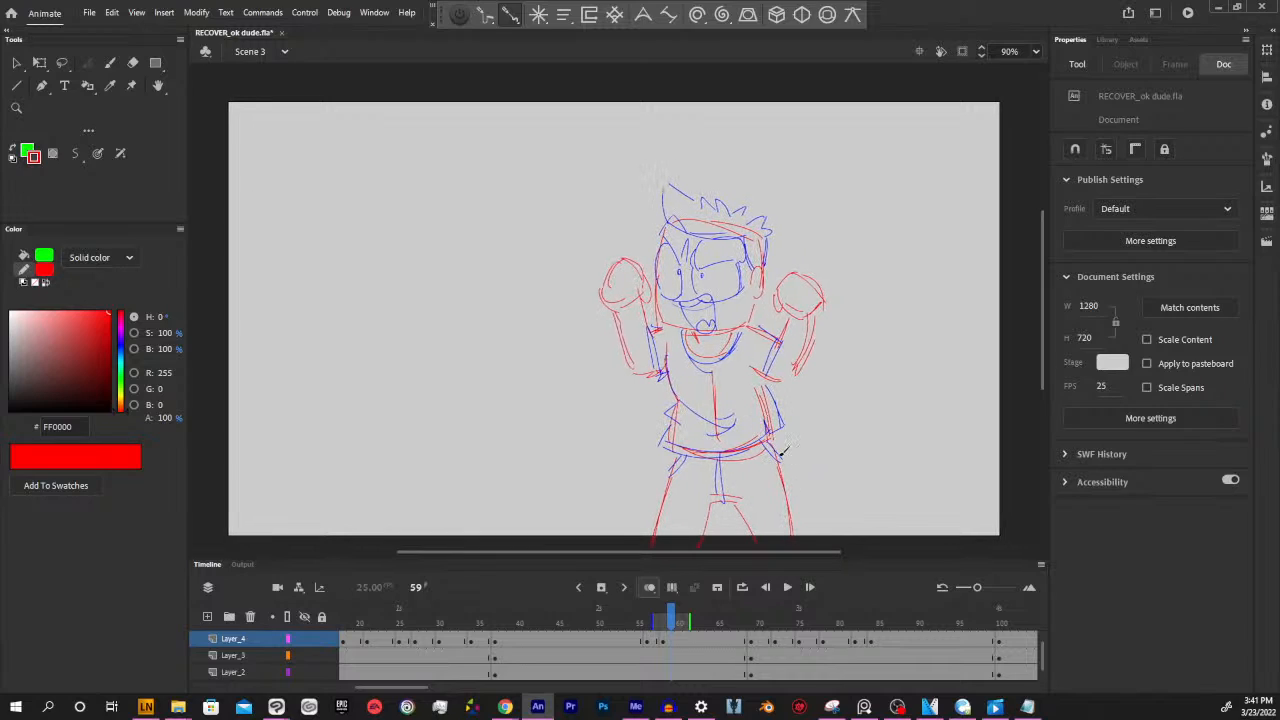
# Review the lowered-fists pose at frame 91 and its mouth shapes on Layer_4 at frames 84 and 79
pyautogui.moveTo(670, 623)
pyautogui.mouseDown()
pyautogui.moveTo(612, 623)
pyautogui.moveTo(926, 612)
pyautogui.mouseUp()
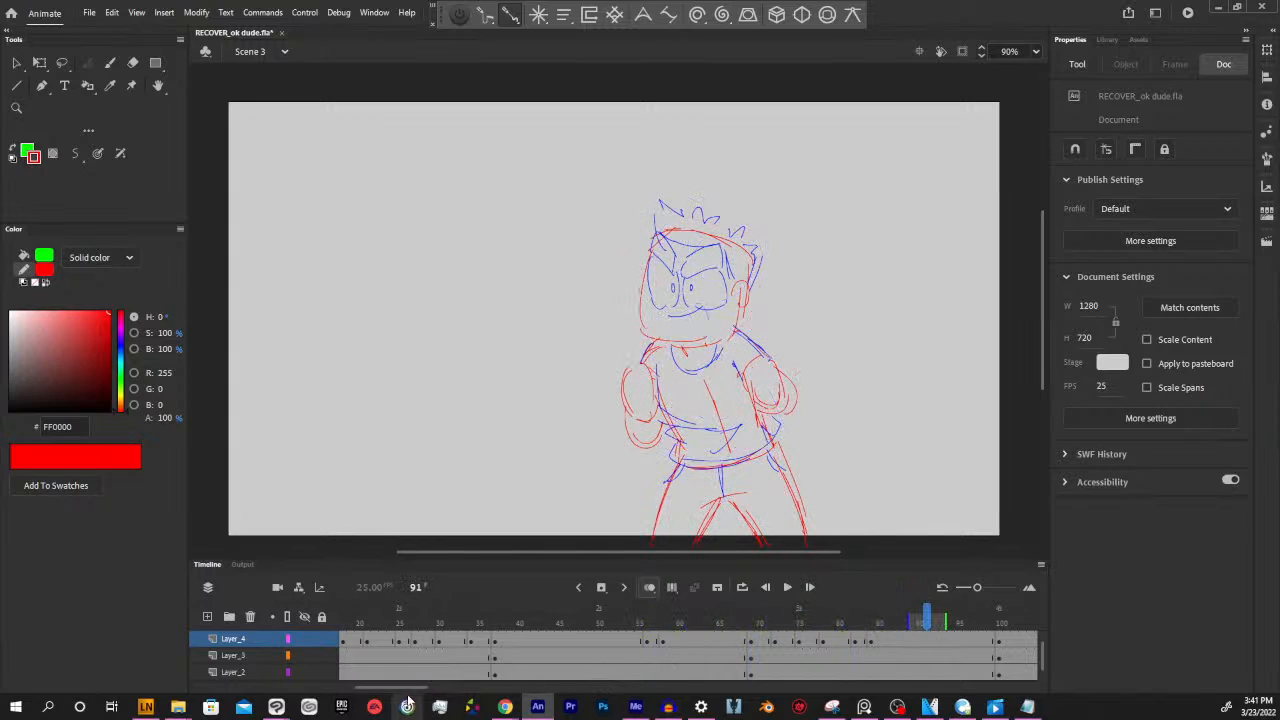
pyautogui.moveTo(410, 690); pyautogui.dragTo(456, 690)
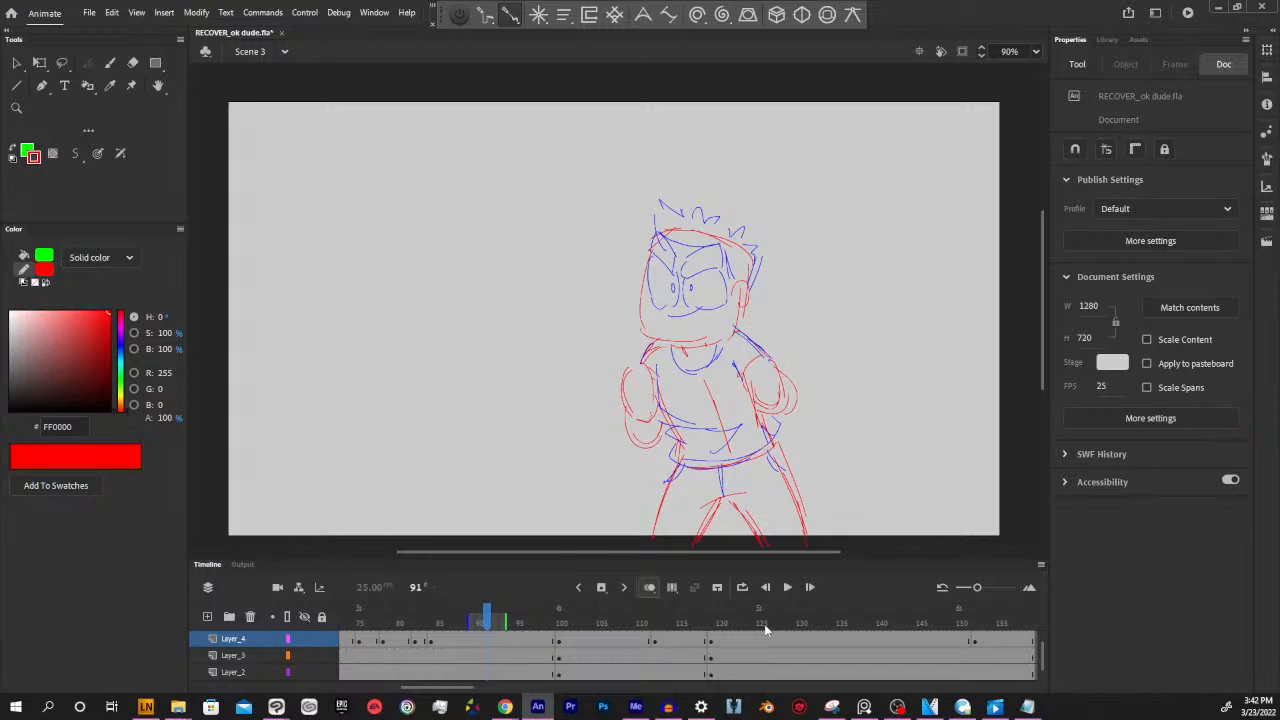
pyautogui.moveTo(822, 553); pyautogui.dragTo(836, 556)
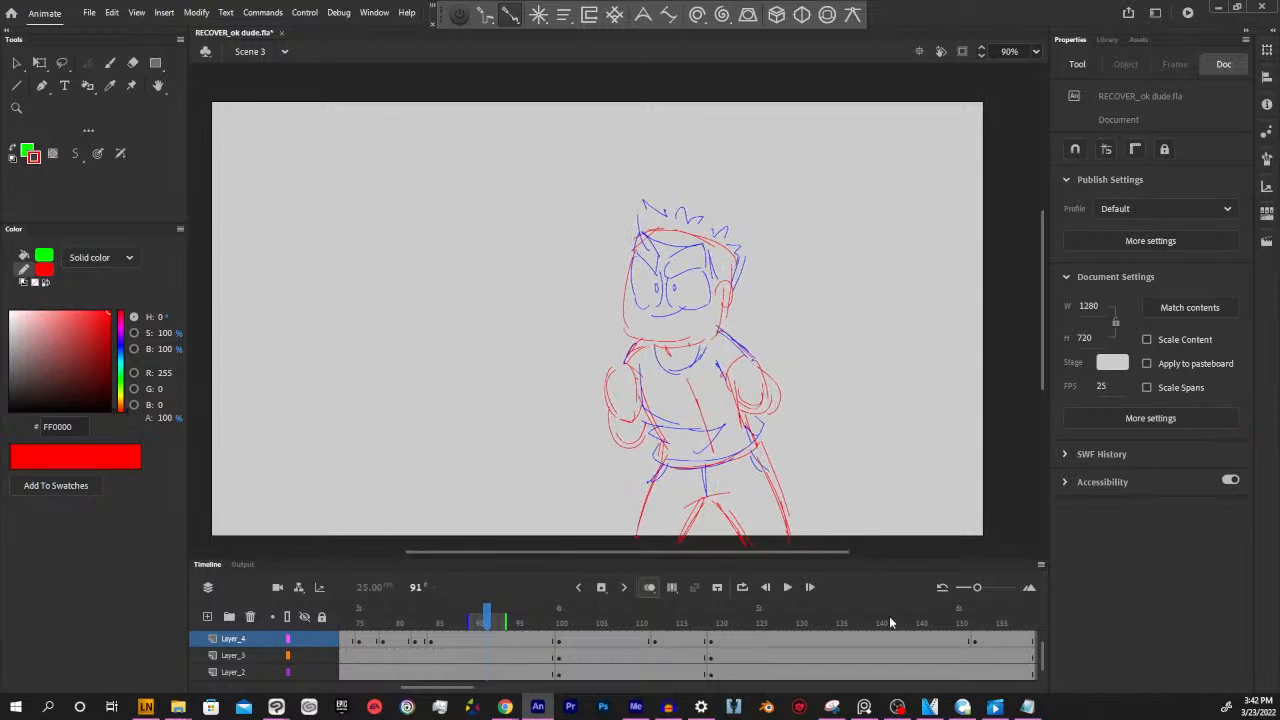
pyautogui.moveTo(466, 689); pyautogui.dragTo(450, 689)
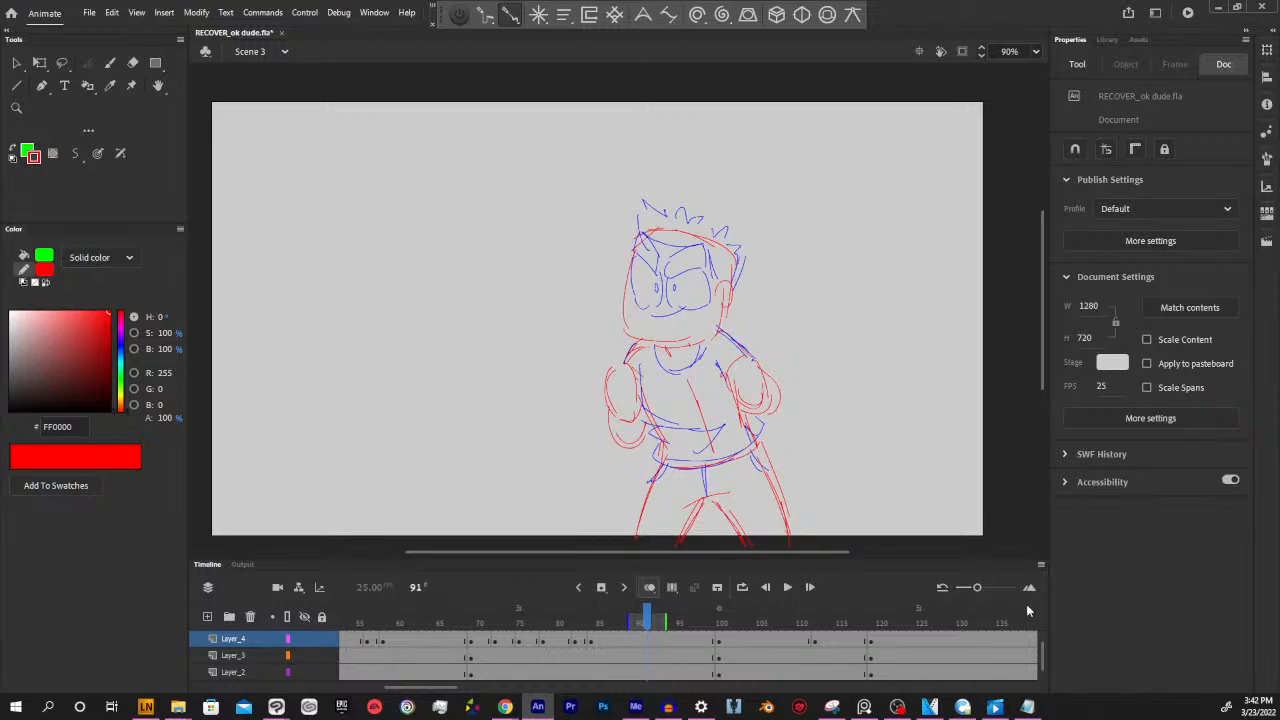
pyautogui.click(595, 621)
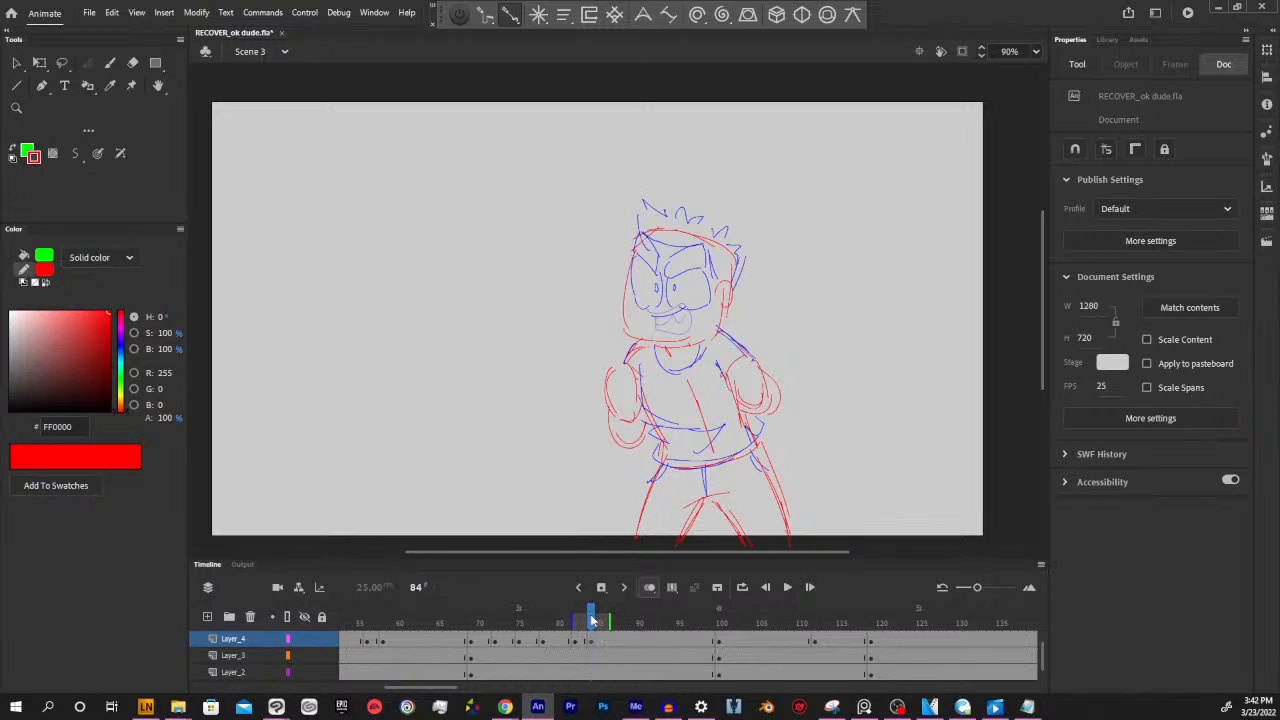
pyautogui.moveTo(597, 614); pyautogui.dragTo(551, 612)
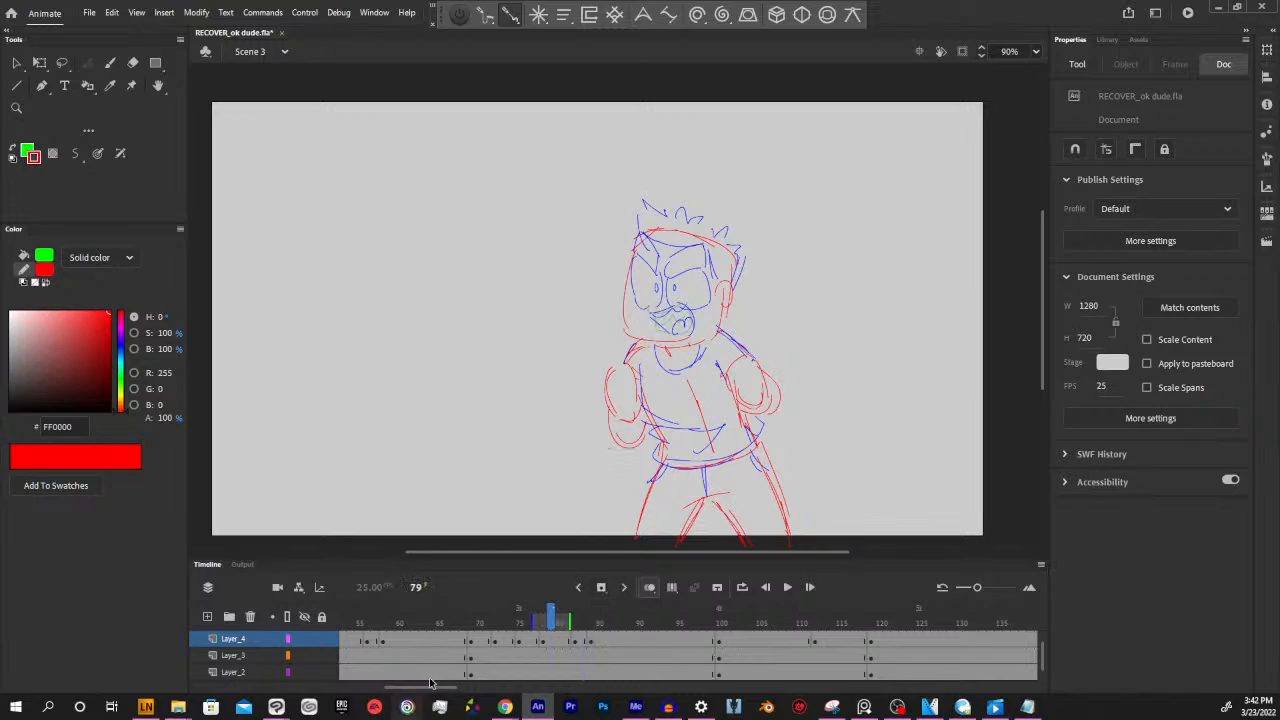
# Check the raised-fists pose at frame 56 and the bared-teeth mouth shape at frame 75 on Layer_4
pyautogui.moveTo(438, 689); pyautogui.dragTo(426, 689)
pyautogui.moveTo(486, 618); pyautogui.dragTo(463, 626)
pyautogui.moveTo(440, 688); pyautogui.dragTo(456, 687)
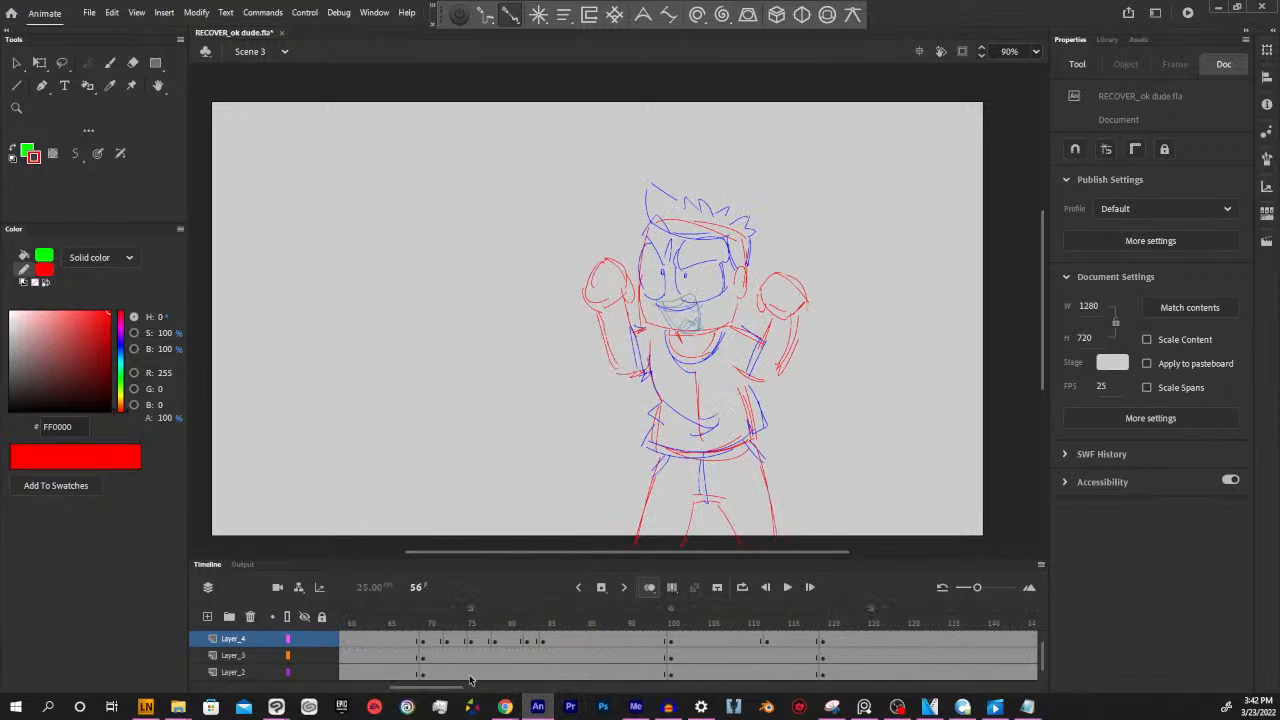
pyautogui.click(470, 626)
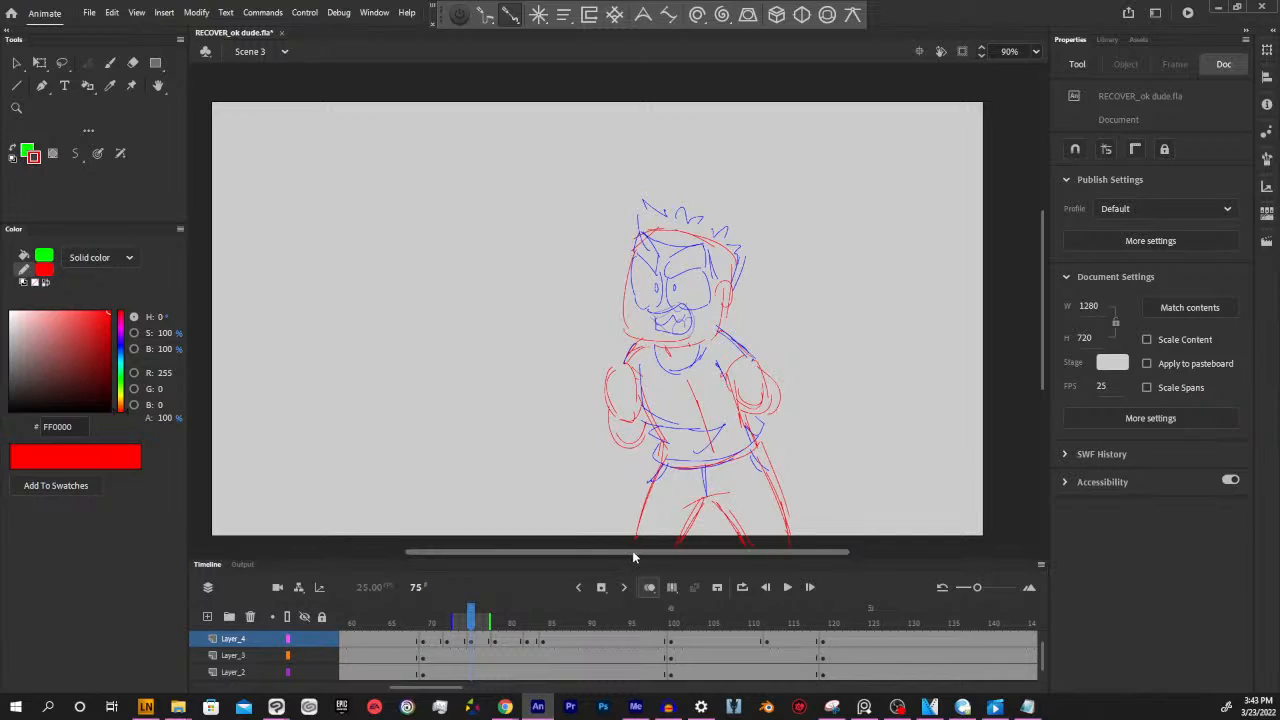
pyautogui.moveTo(632, 550); pyautogui.dragTo(639, 549)
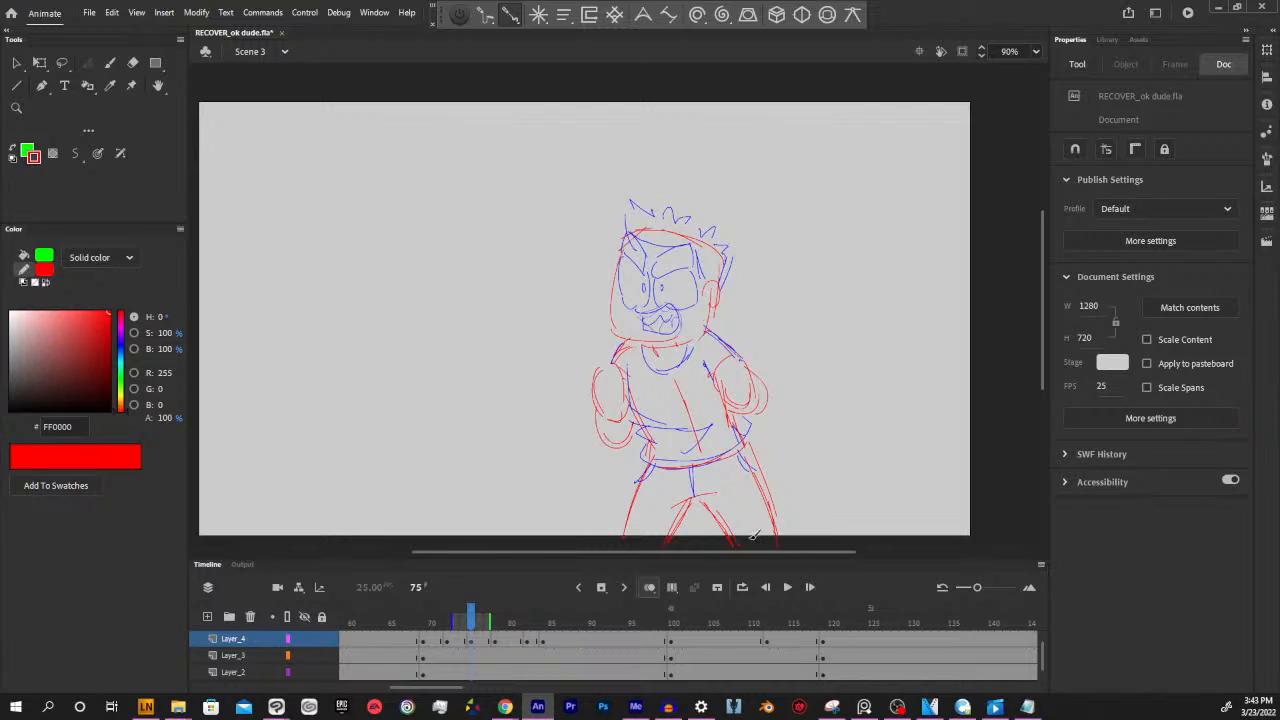
pyautogui.moveTo(777, 552); pyautogui.dragTo(792, 552)
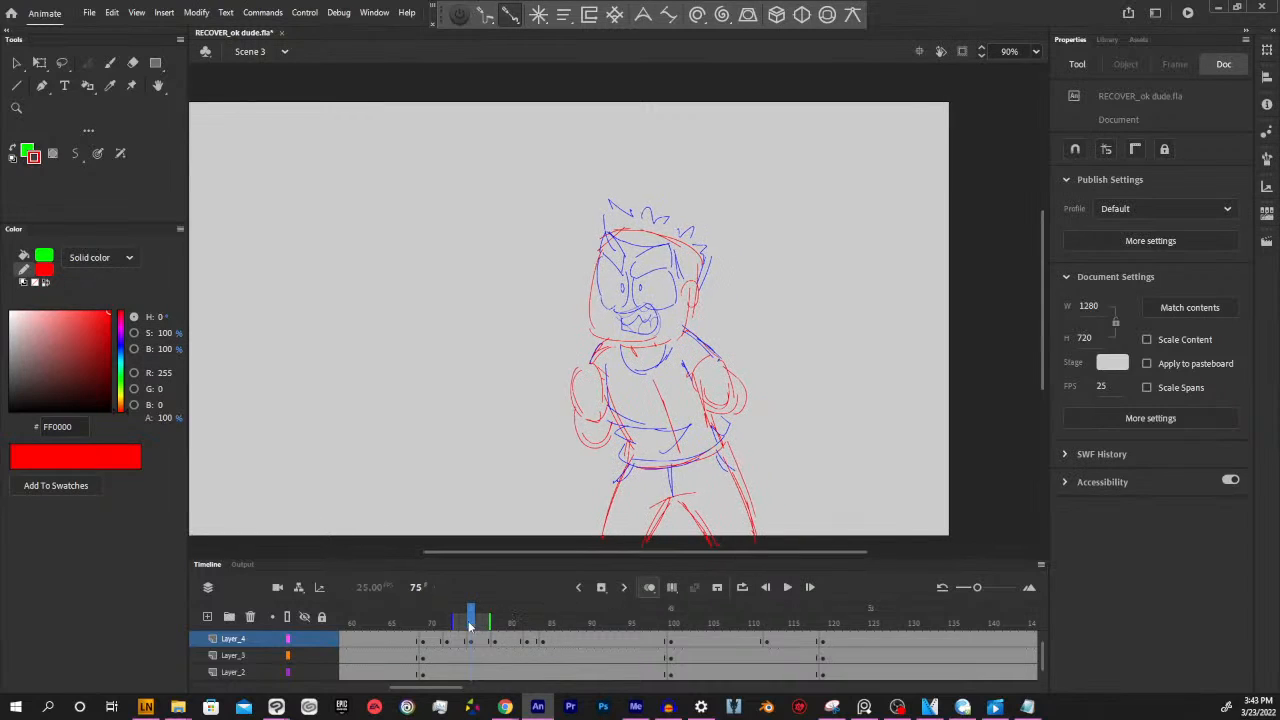
# Insert a blank keyframe at frame 97 on Layer_4, just ahead of the open-hands pose
pyautogui.moveTo(471, 620)
pyautogui.mouseDown()
pyautogui.moveTo(443, 620)
pyautogui.moveTo(847, 617)
pyautogui.mouseUp()
pyautogui.click(690, 638)
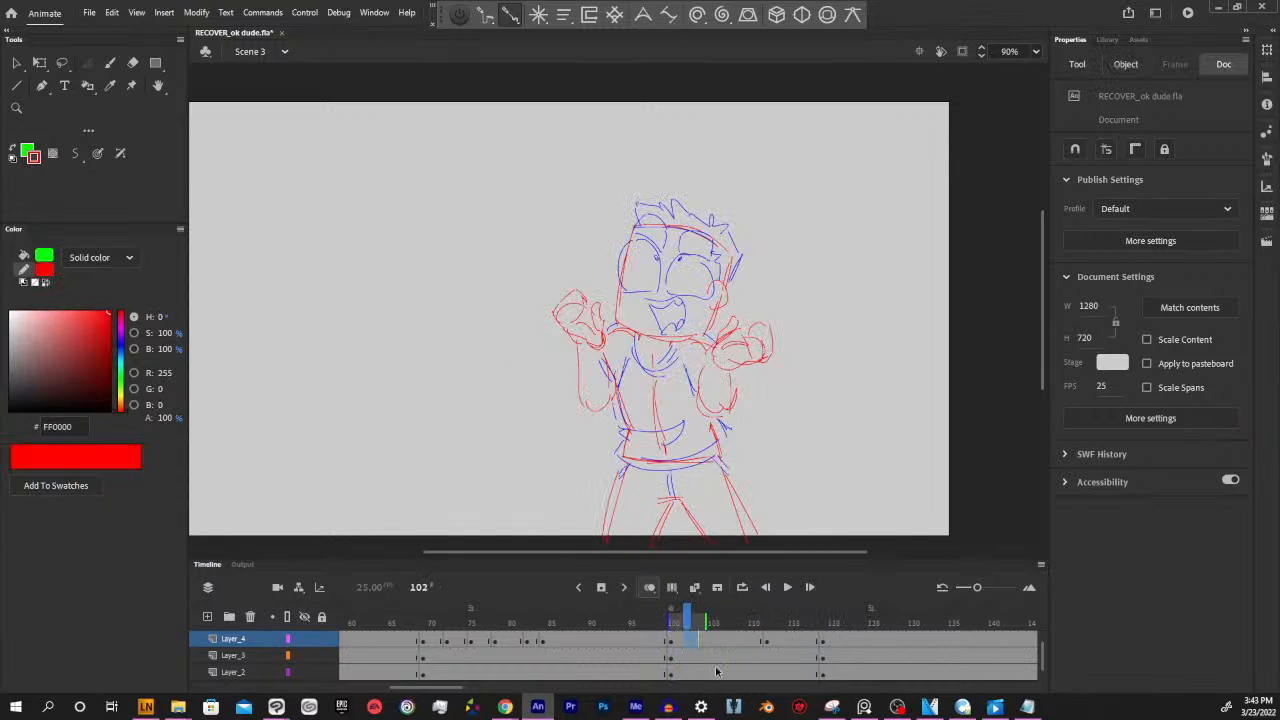
pyautogui.moveTo(686, 620)
pyautogui.mouseDown()
pyautogui.moveTo(632, 620)
pyautogui.moveTo(662, 612)
pyautogui.moveTo(646, 617)
pyautogui.mouseUp()
pyautogui.click(648, 640)
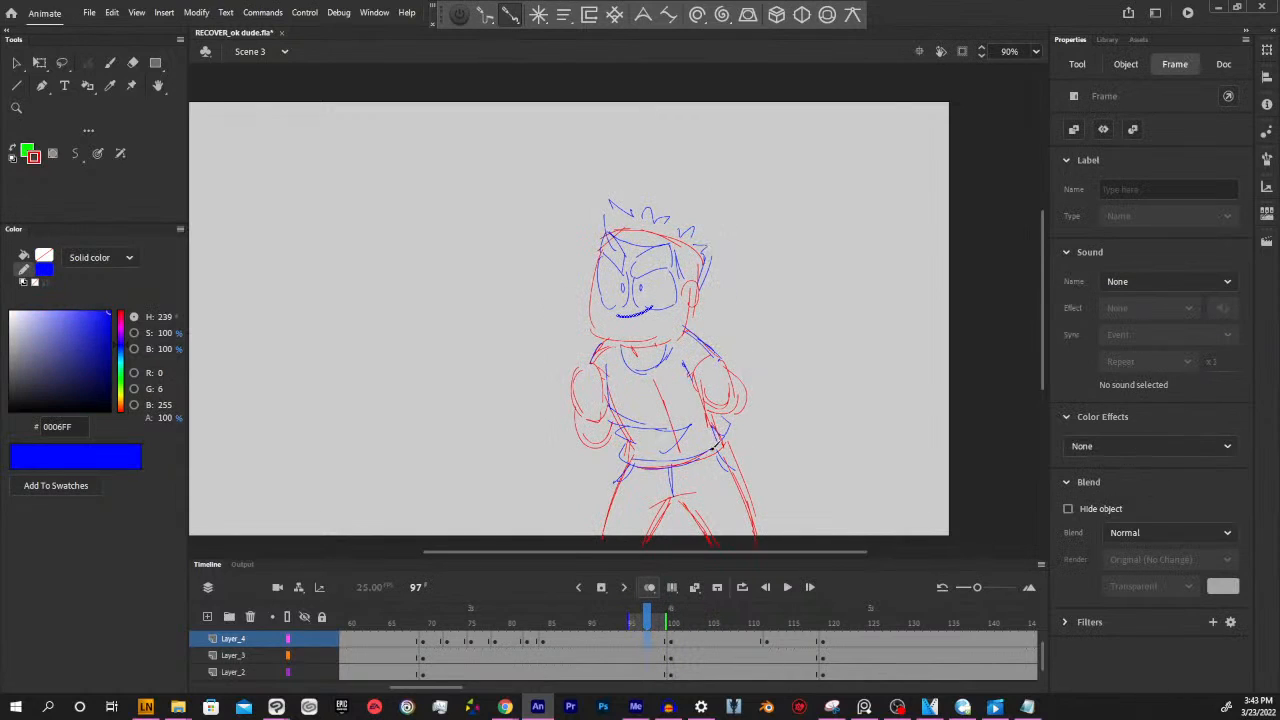
pyautogui.press('F7')
pyautogui.moveTo(736, 386); pyautogui.dragTo(793, 425)
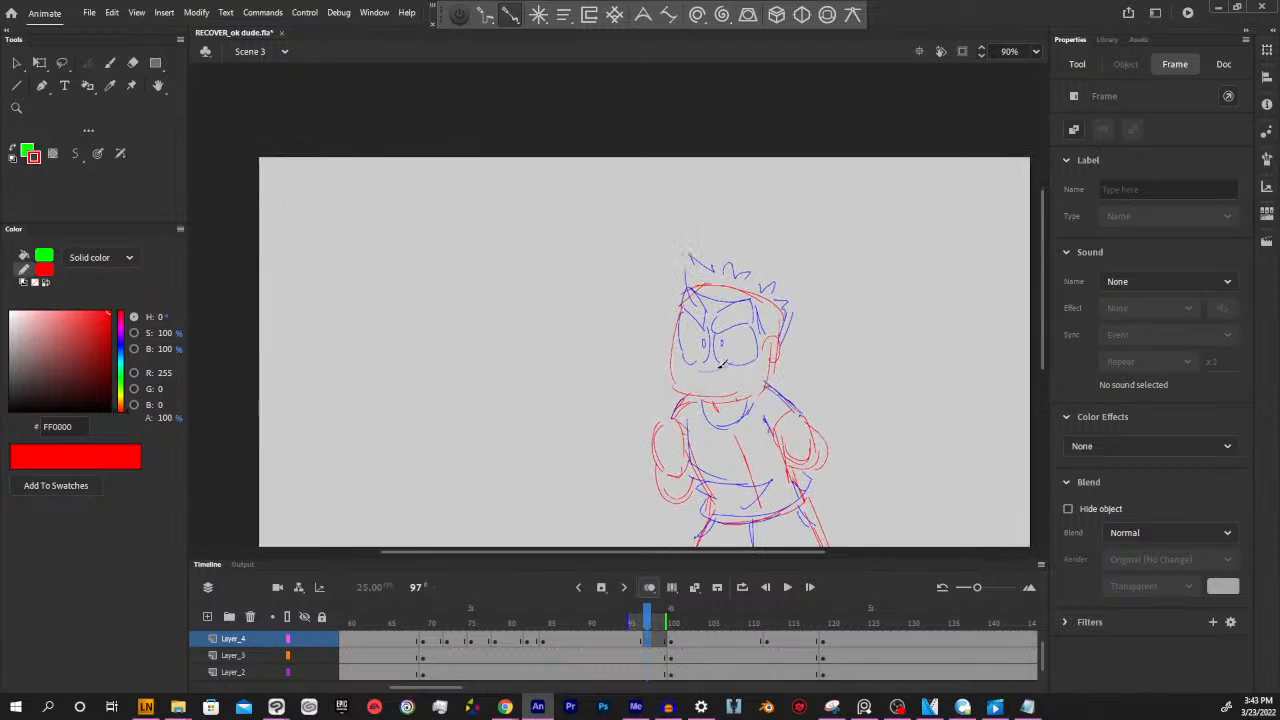
pyautogui.moveTo(706, 367)
pyautogui.mouseDown()
pyautogui.moveTo(738, 382)
pyautogui.moveTo(733, 392)
pyautogui.moveTo(708, 374)
pyautogui.mouseUp()
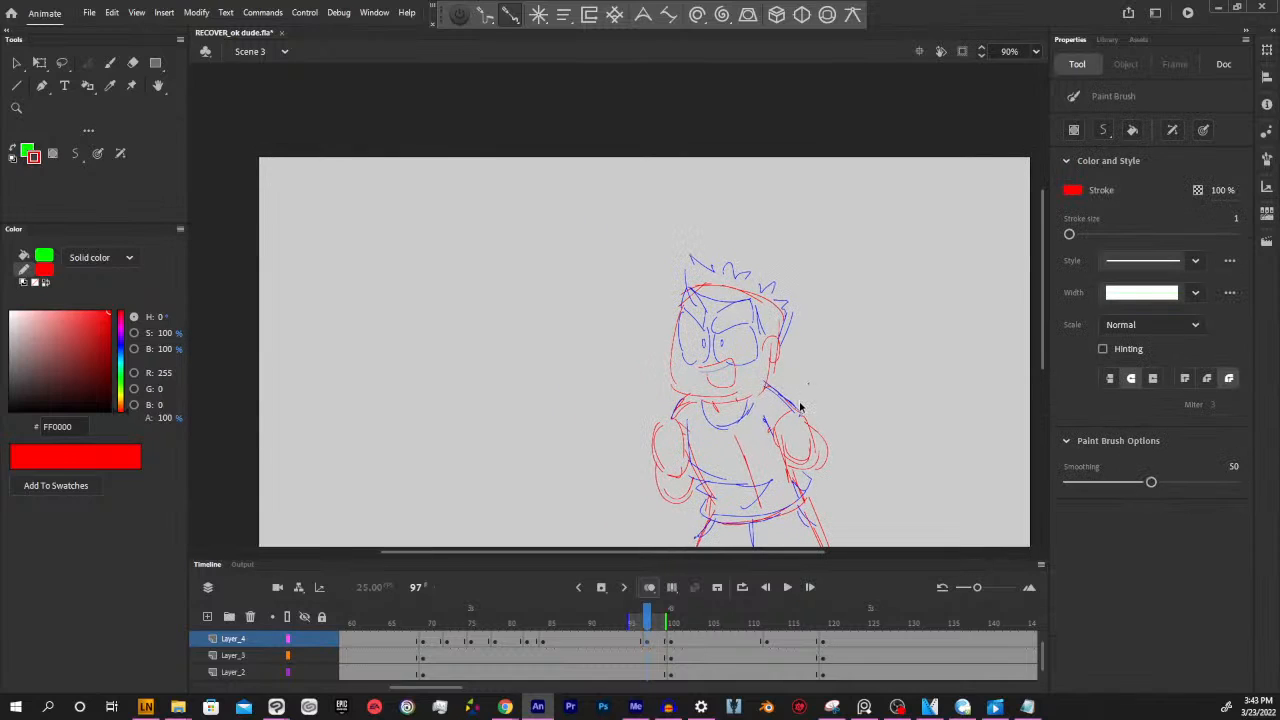
pyautogui.hotkey('ctrl', 'z')
# Sample the shirt outline's blue (0006FF) as the stroke color and ready the Paint Brush over the face
pyautogui.press('i')
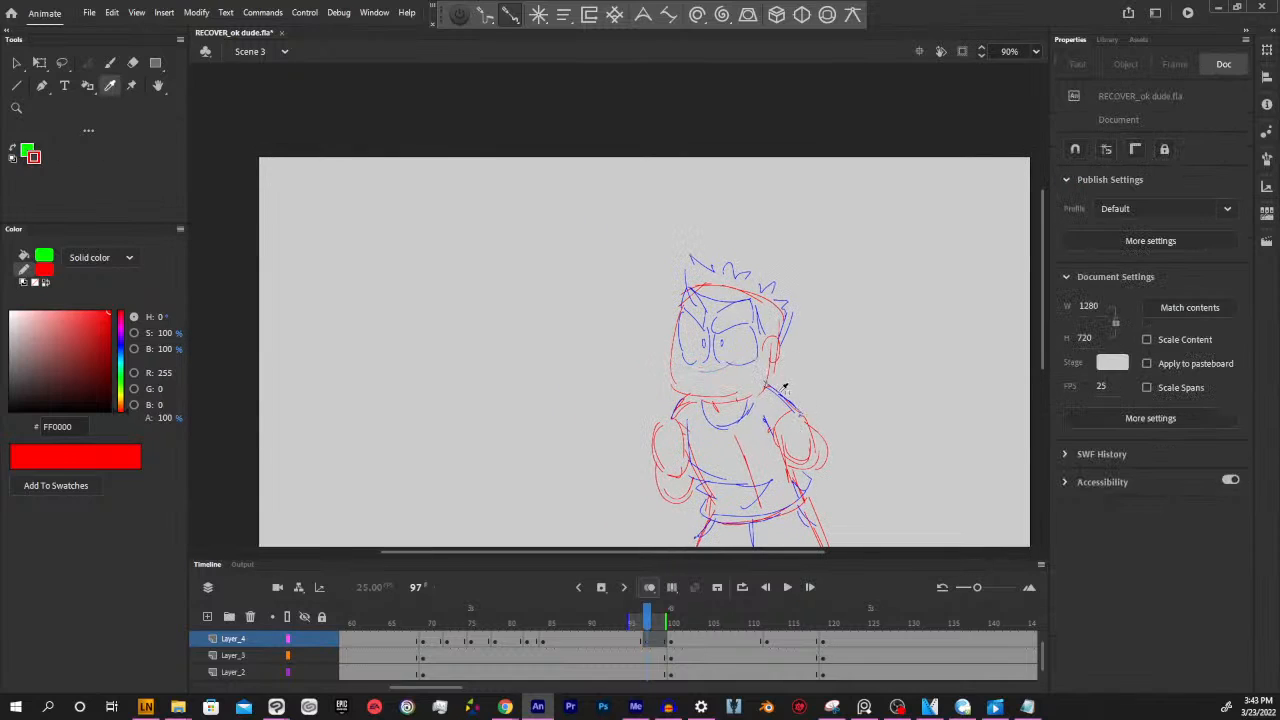
pyautogui.click(786, 402)
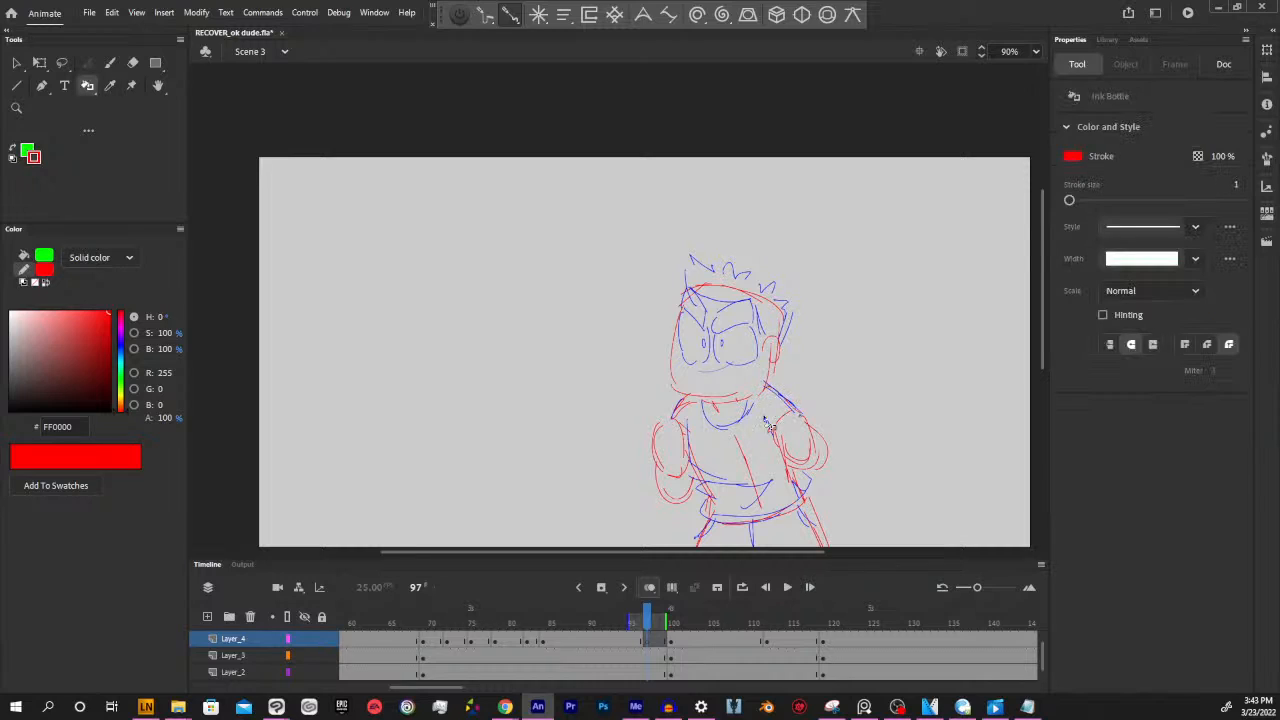
pyautogui.press('i')
pyautogui.click(757, 421)
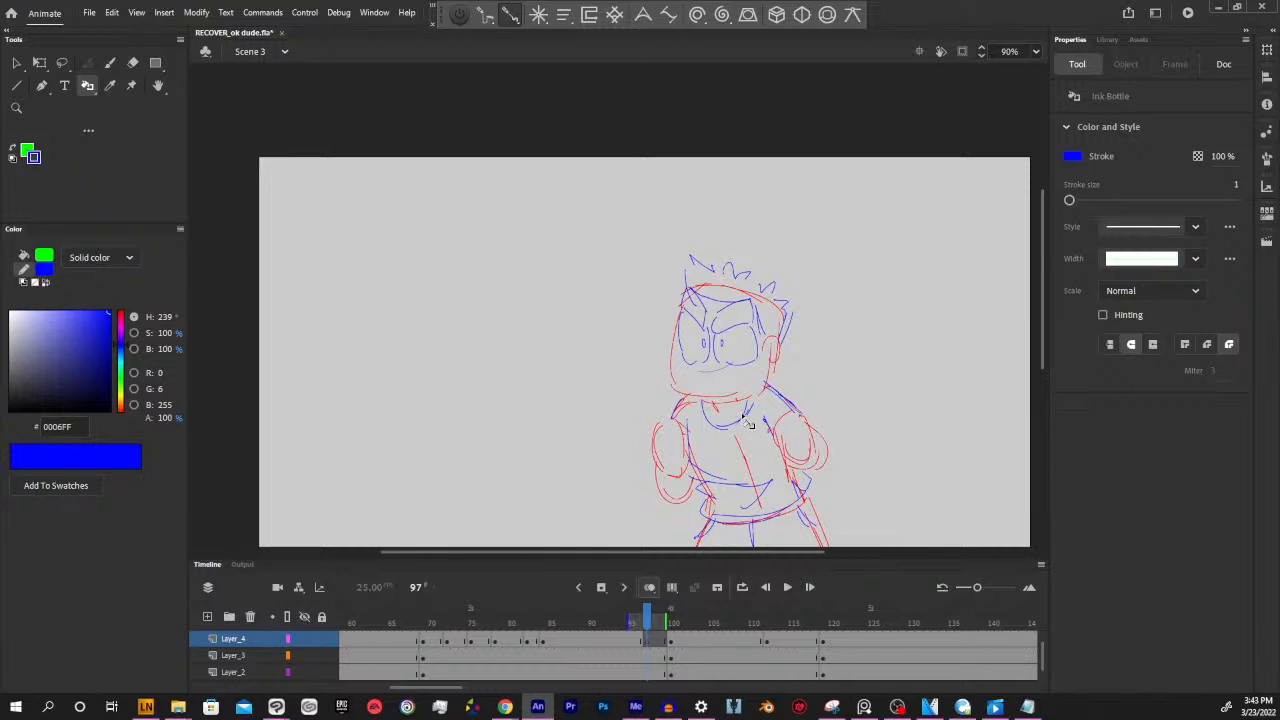
pyautogui.moveTo(726, 551); pyautogui.dragTo(734, 551)
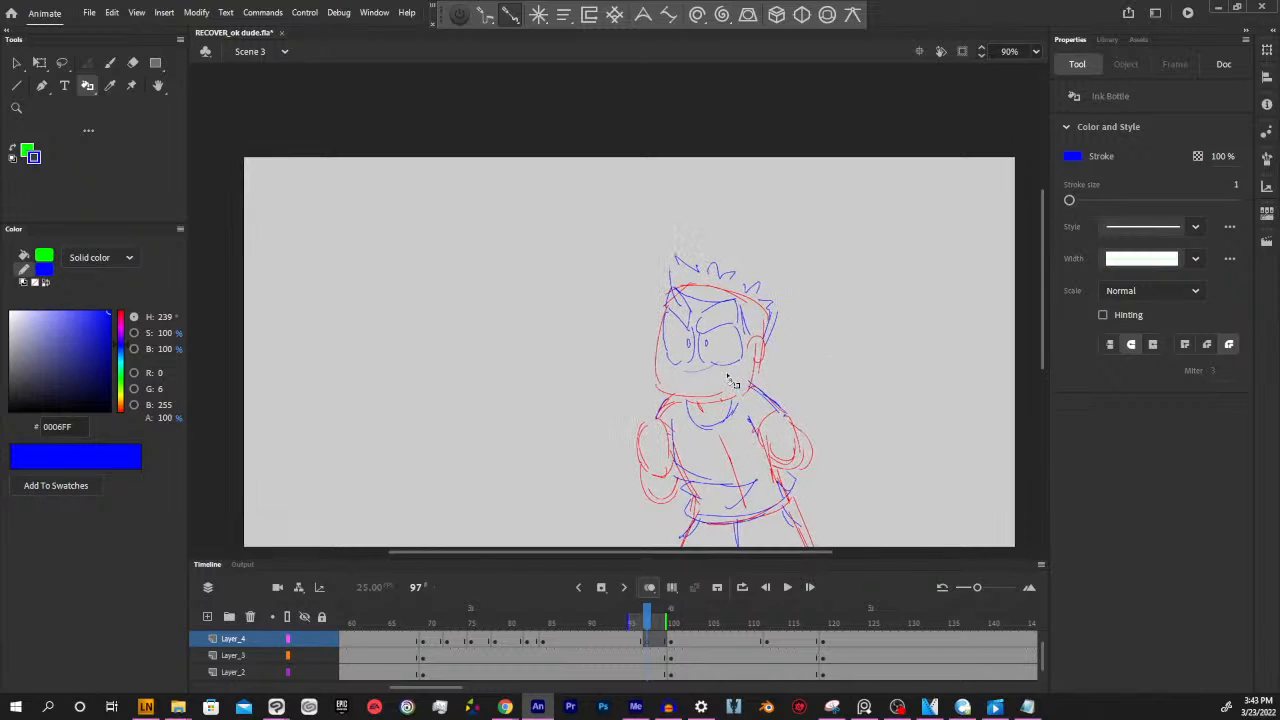
pyautogui.press('y')
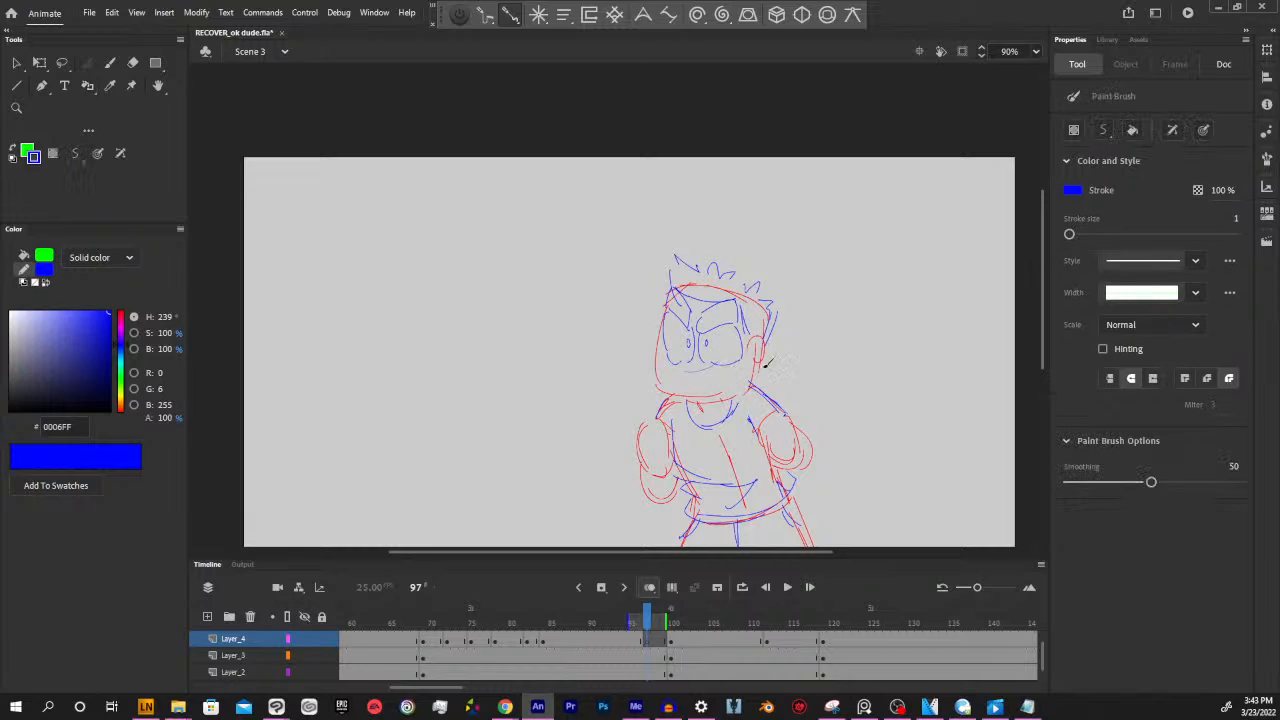
pyautogui.moveTo(810, 358); pyautogui.dragTo(784, 339)
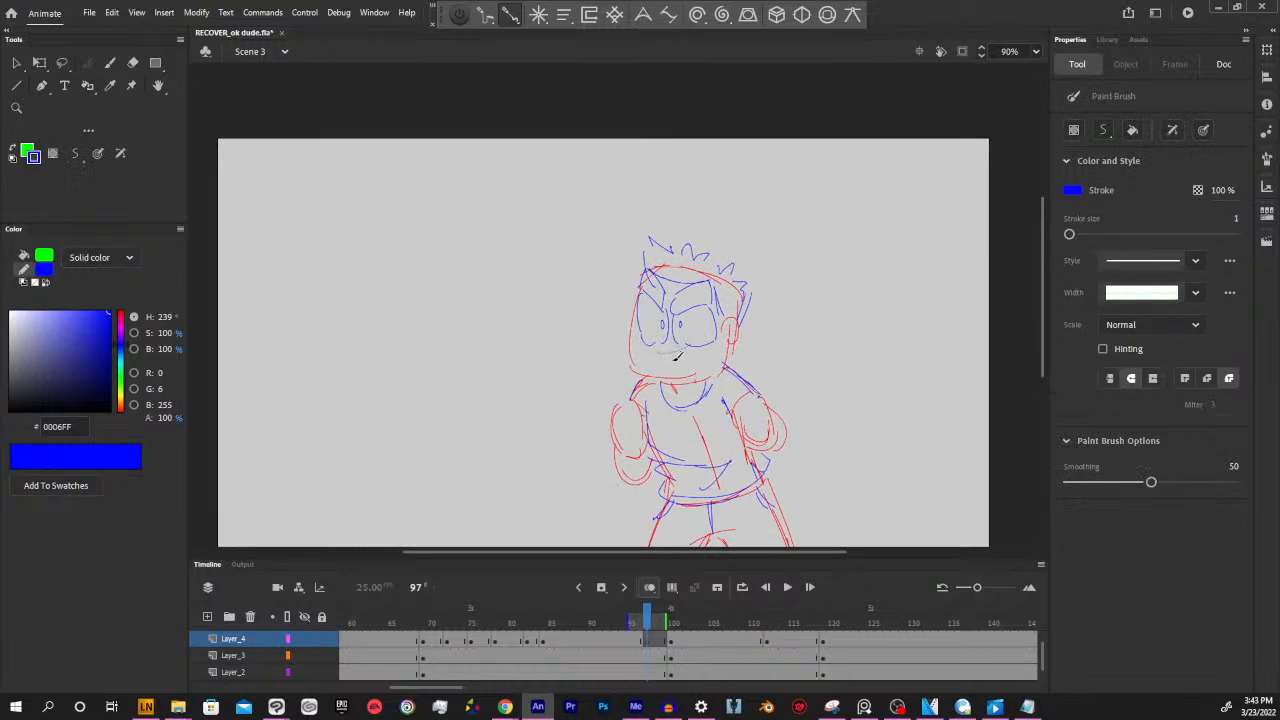
pyautogui.moveTo(670, 350)
pyautogui.mouseDown()
pyautogui.moveTo(659, 343)
pyautogui.moveTo(705, 337)
pyautogui.moveTo(681, 369)
pyautogui.mouseUp()
pyautogui.hotkey('ctrl', 'z')
pyautogui.hotkey('ctrl', 'z')
# Draw an open smiling mouth with a tongue in blue on Layer_4 at frame 97
pyautogui.moveTo(649, 622); pyautogui.dragTo(646, 621)
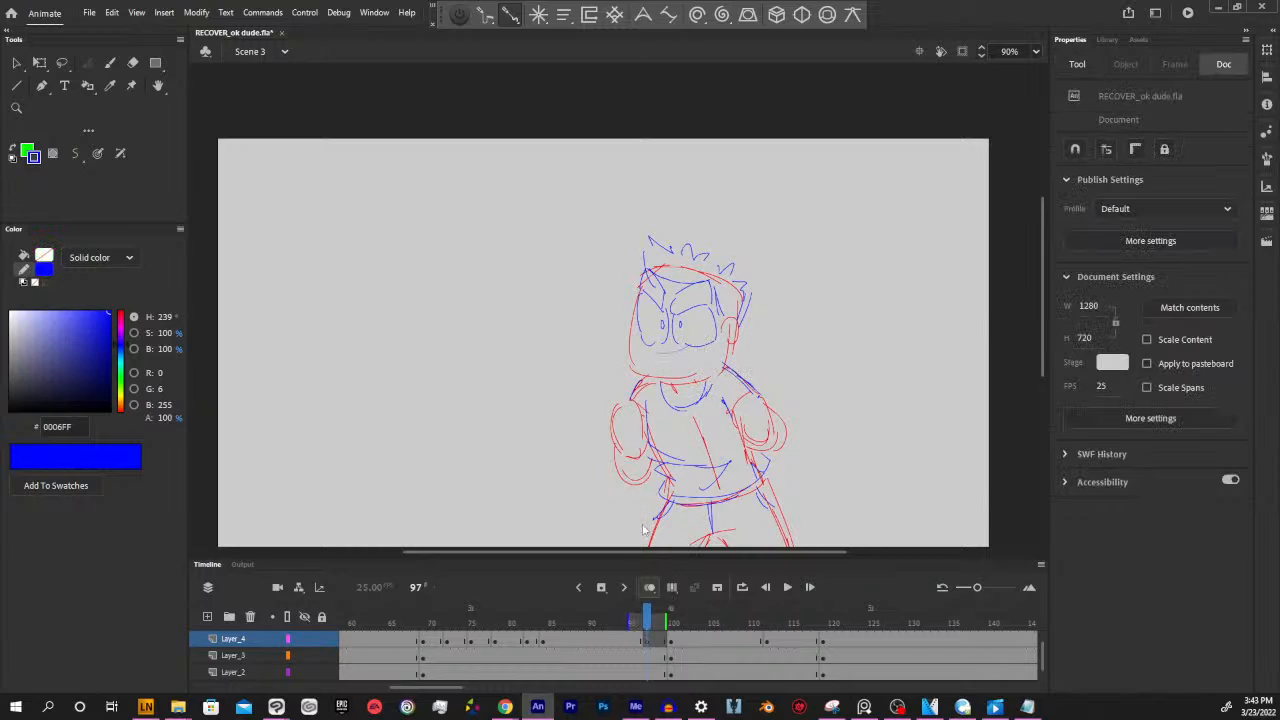
pyautogui.moveTo(657, 351)
pyautogui.mouseDown()
pyautogui.moveTo(692, 360)
pyautogui.moveTo(665, 351)
pyautogui.moveTo(695, 386)
pyautogui.moveTo(673, 363)
pyautogui.mouseUp()
pyautogui.hotkey('ctrl', 'z')
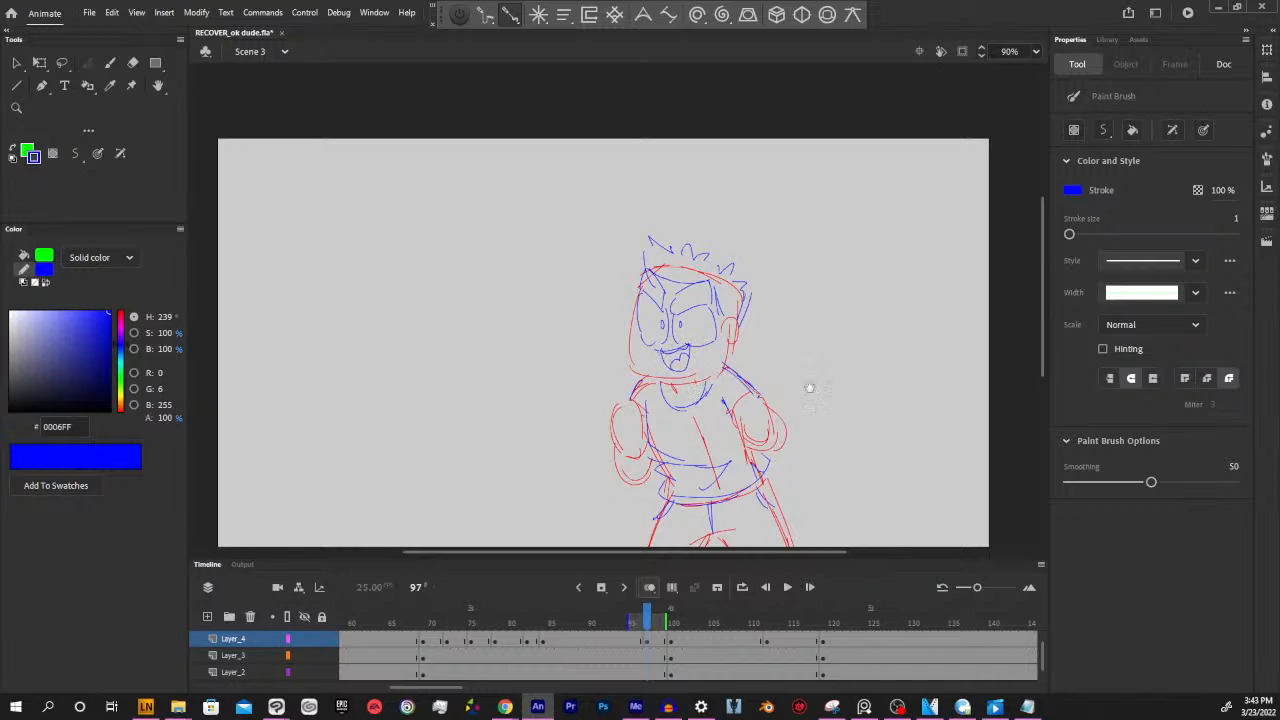
pyautogui.moveTo(810, 388); pyautogui.dragTo(842, 379)
# Make frame 98 on Layer_4 an empty keyframe for the next mouth shape
pyautogui.moveTo(648, 619); pyautogui.dragTo(669, 617)
pyautogui.click(662, 640)
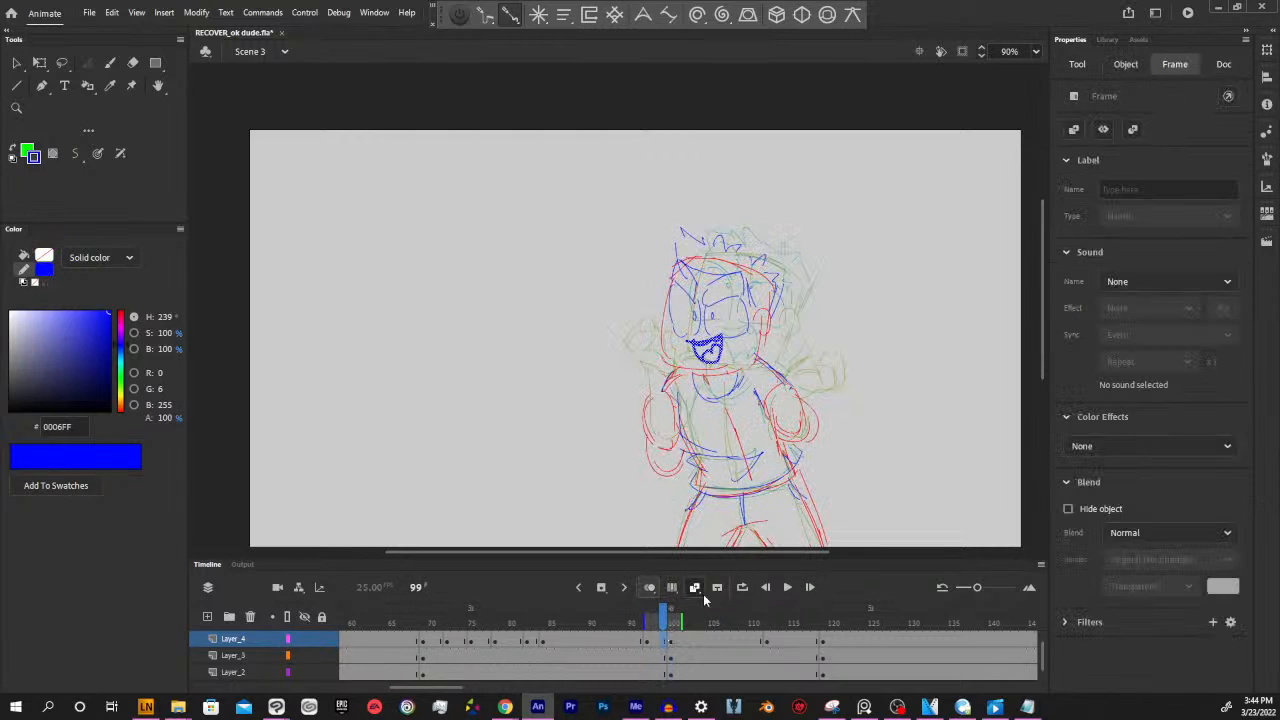
pyautogui.click(656, 642)
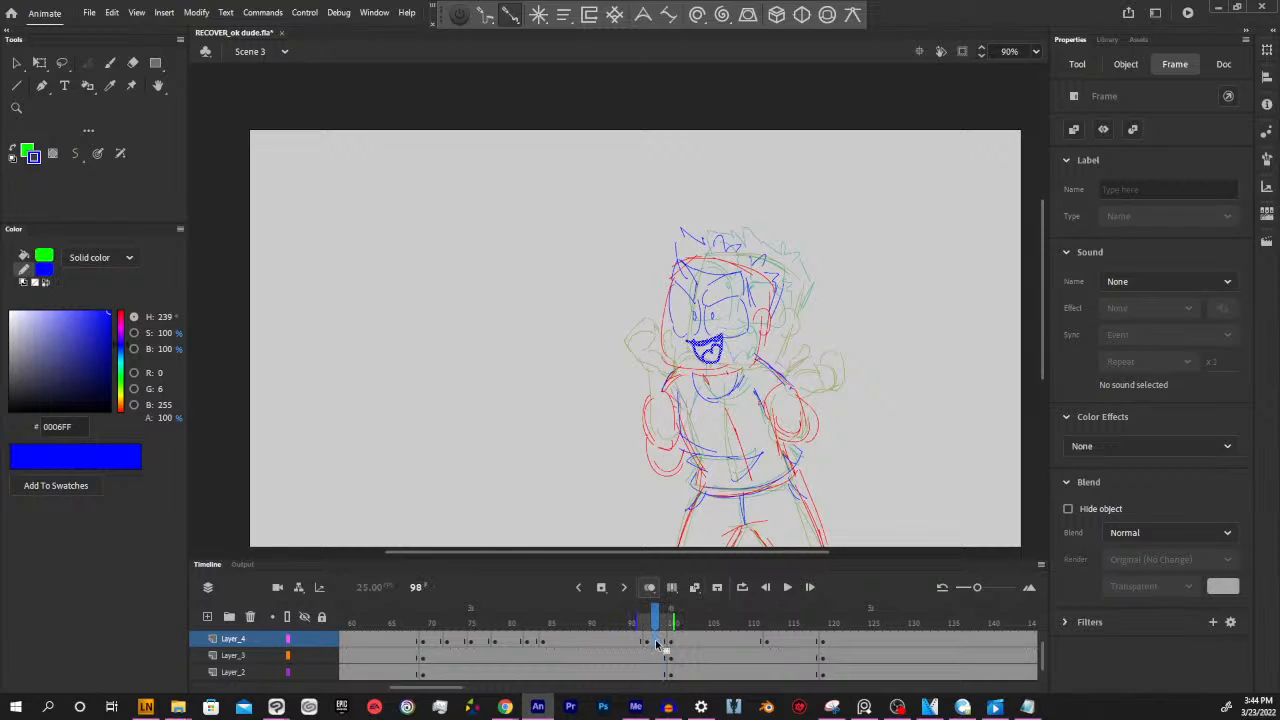
pyautogui.click(657, 657)
pyautogui.click(656, 644)
pyautogui.press('Delete')
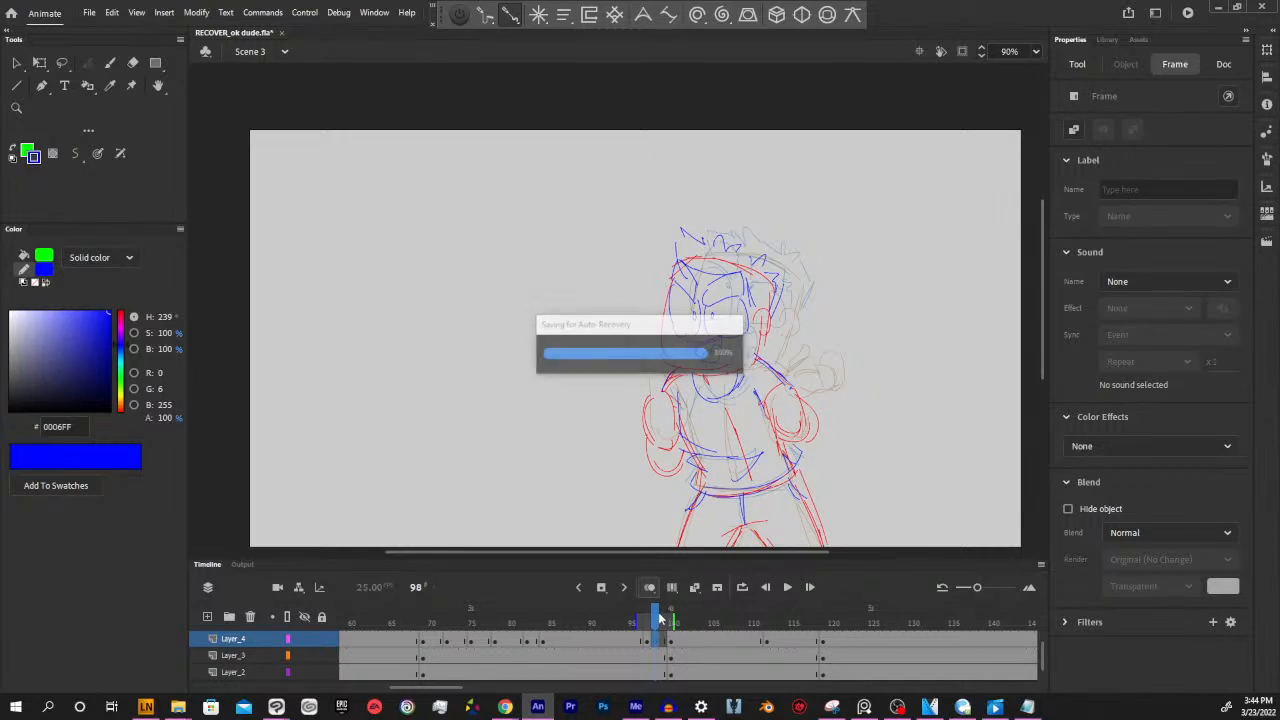
# Draw a taller open mouth with a tongue on Layer_4 at frame 98, using frame 97's onion skin as reference
pyautogui.click(648, 621)
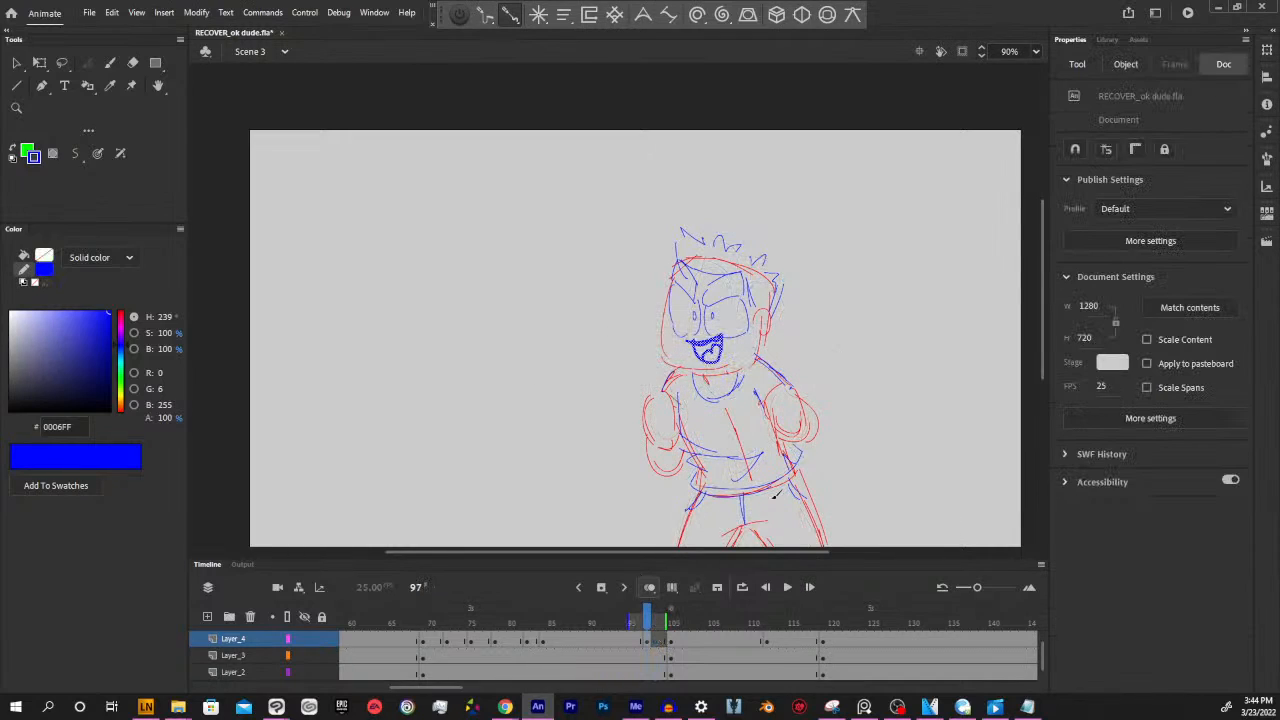
pyautogui.click(656, 622)
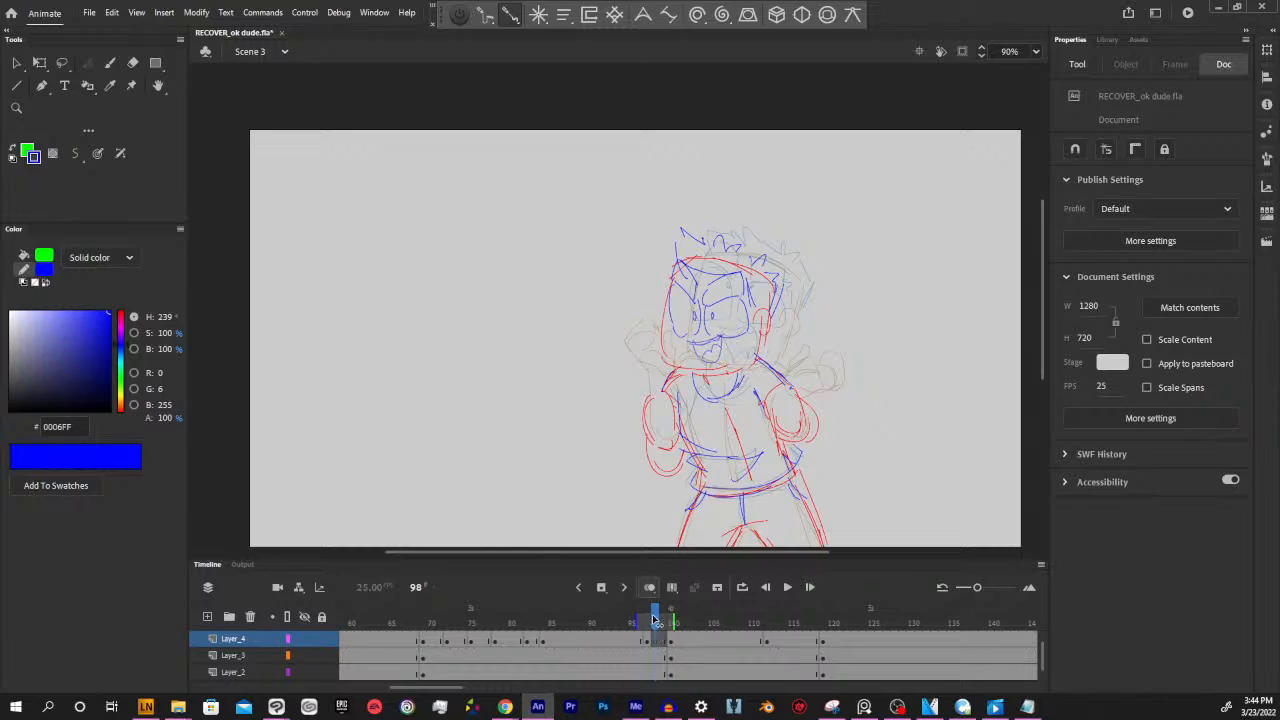
pyautogui.moveTo(655, 621)
pyautogui.mouseDown()
pyautogui.moveTo(543, 622)
pyautogui.moveTo(660, 606)
pyautogui.mouseUp()
pyautogui.press('y')
pyautogui.moveTo(702, 348)
pyautogui.mouseDown()
pyautogui.moveTo(719, 341)
pyautogui.moveTo(706, 361)
pyautogui.mouseUp()
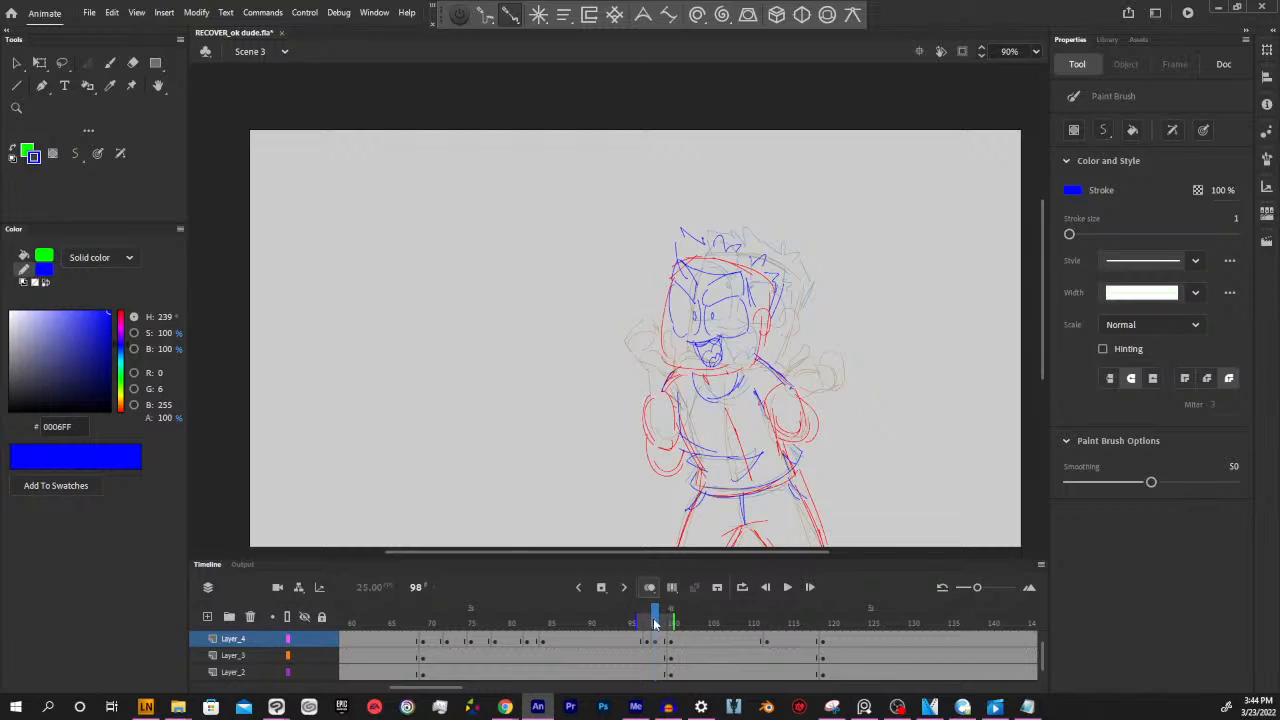
# Examine the open-hands pose and its mouth on Layer_4 across frames 100 to 102
pyautogui.moveTo(656, 622); pyautogui.dragTo(686, 618)
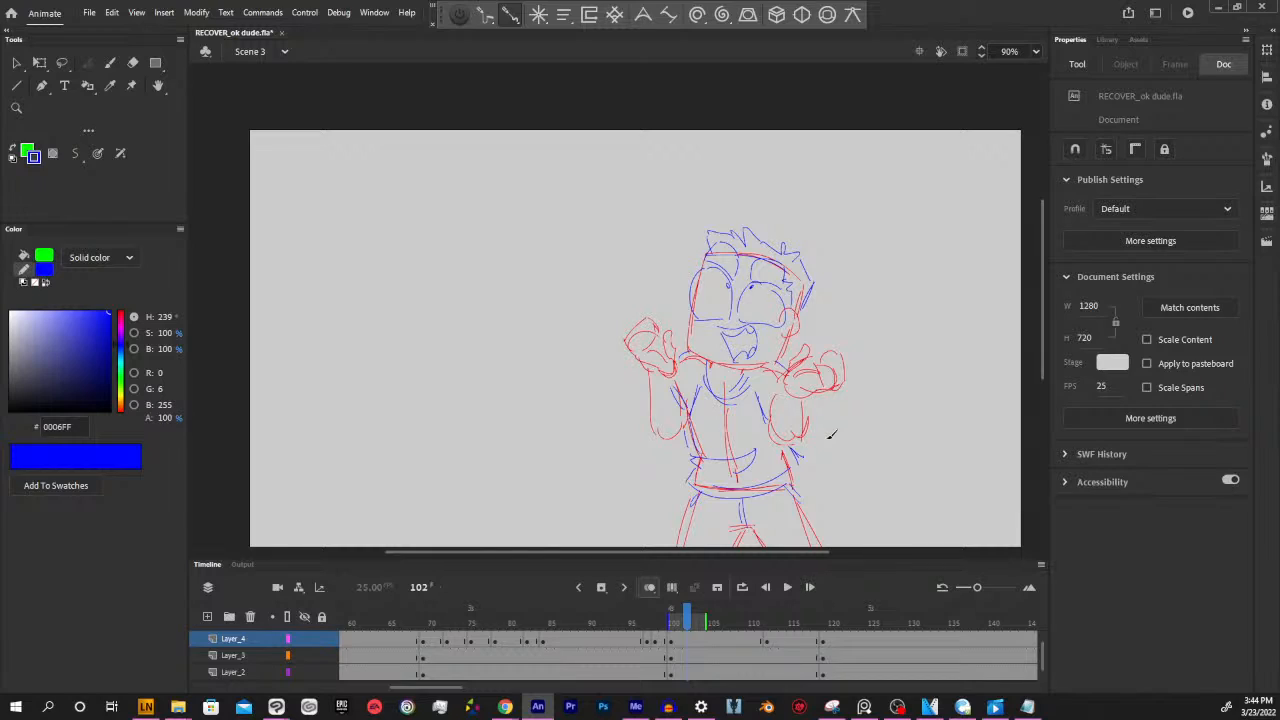
pyautogui.moveTo(692, 617); pyautogui.dragTo(675, 620)
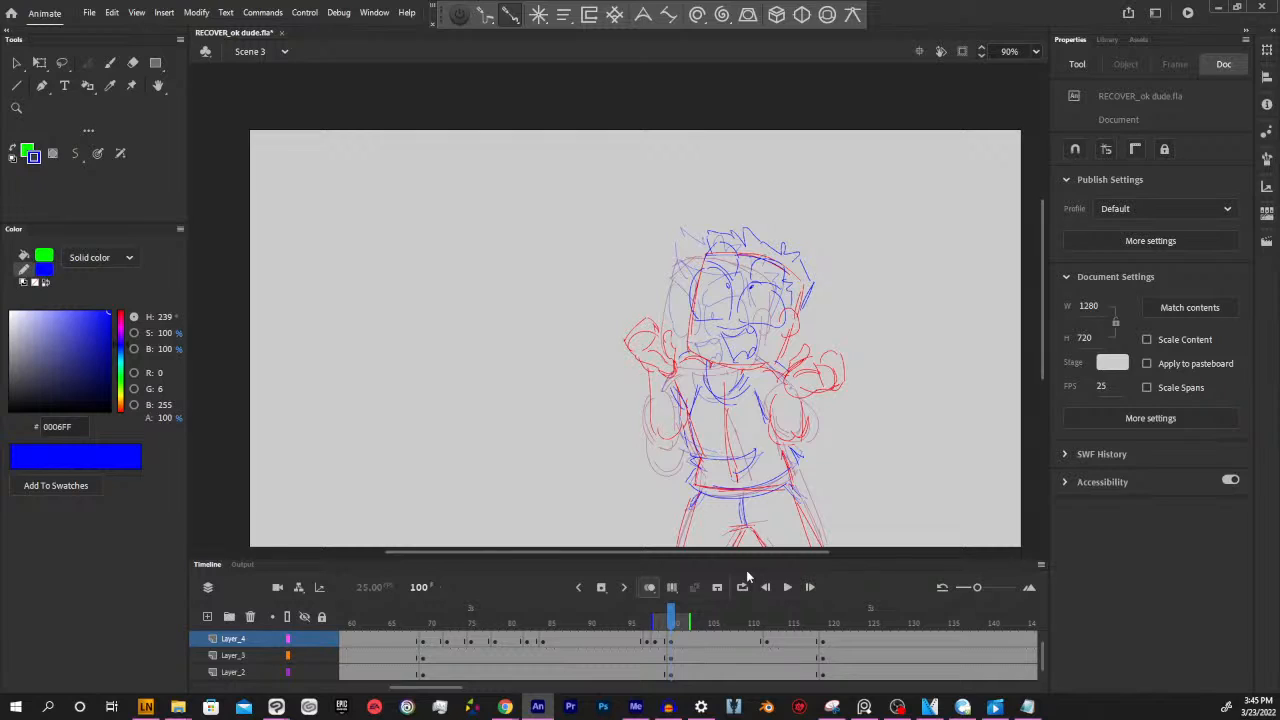
pyautogui.moveTo(670, 620)
pyautogui.mouseDown()
pyautogui.moveTo(640, 620)
pyautogui.moveTo(683, 620)
pyautogui.moveTo(638, 614)
pyautogui.moveTo(686, 621)
pyautogui.mouseUp()
pyautogui.click(679, 641)
pyautogui.click(688, 642)
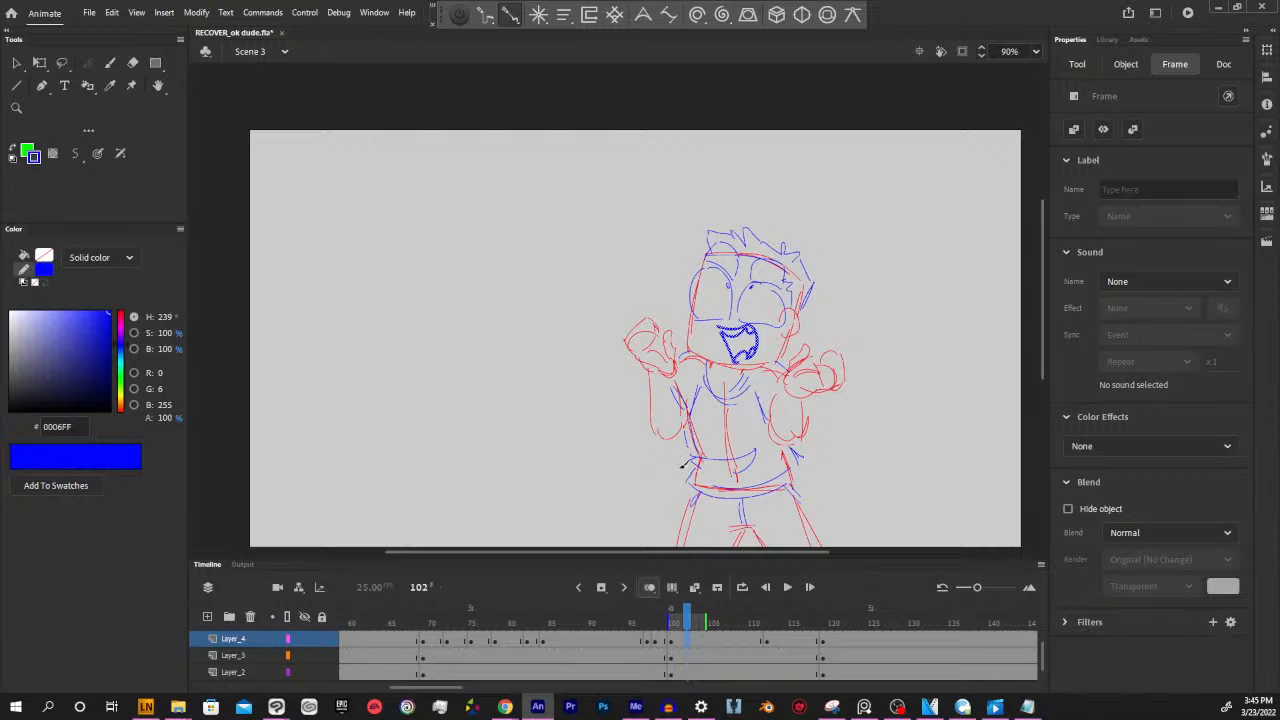
# Draw a new open mouth shape in blue on Layer_4 at frame 99 as its own keyframe
pyautogui.moveTo(688, 618)
pyautogui.mouseDown()
pyautogui.moveTo(628, 617)
pyautogui.moveTo(680, 616)
pyautogui.moveTo(632, 616)
pyautogui.moveTo(680, 612)
pyautogui.moveTo(654, 614)
pyautogui.moveTo(666, 612)
pyautogui.mouseUp()
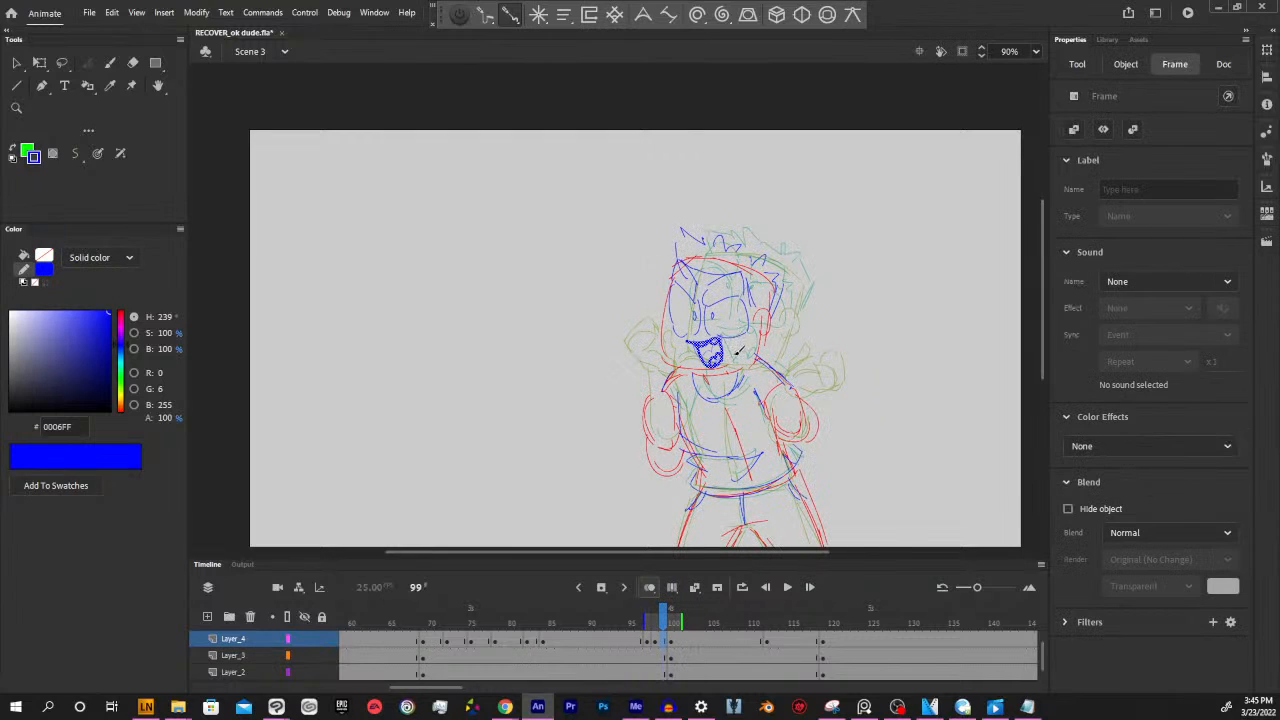
pyautogui.press('Escape')
pyautogui.moveTo(689, 342); pyautogui.dragTo(720, 348)
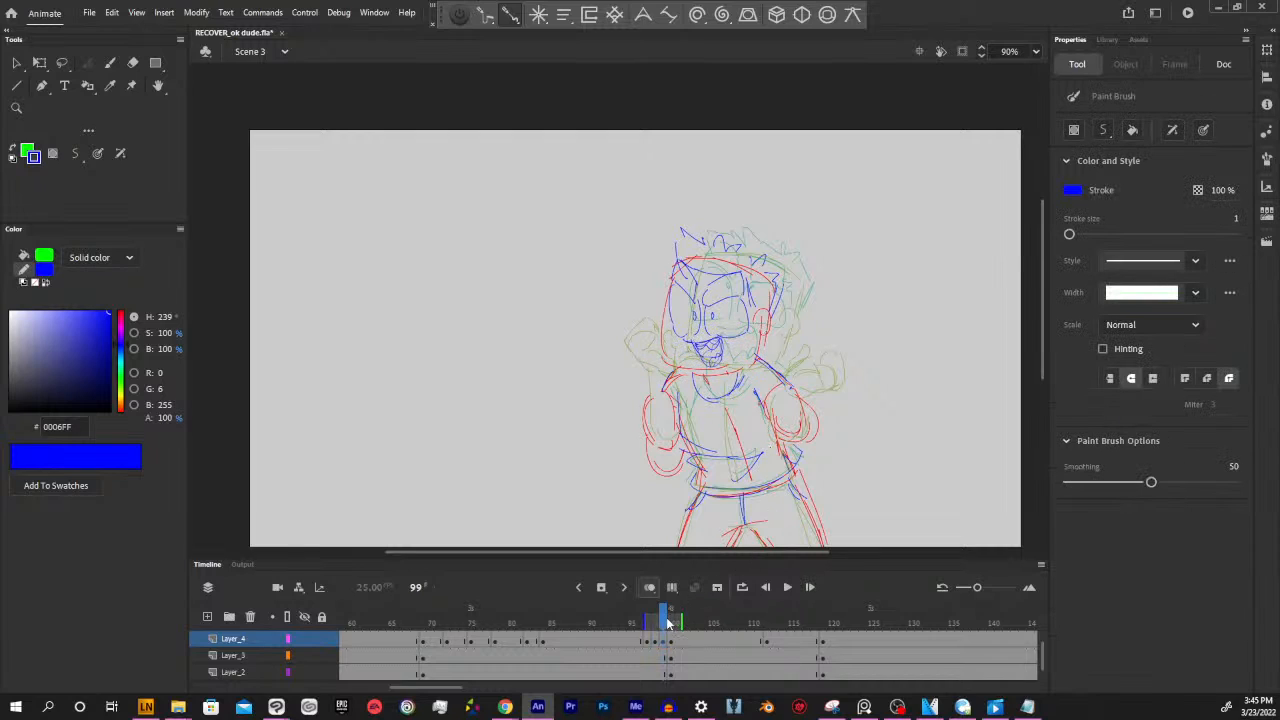
# Add a keyframe at frame 101 on Layer_4 and clear the mouth drawing from it, ready for the brush
pyautogui.moveTo(667, 614); pyautogui.dragTo(690, 594)
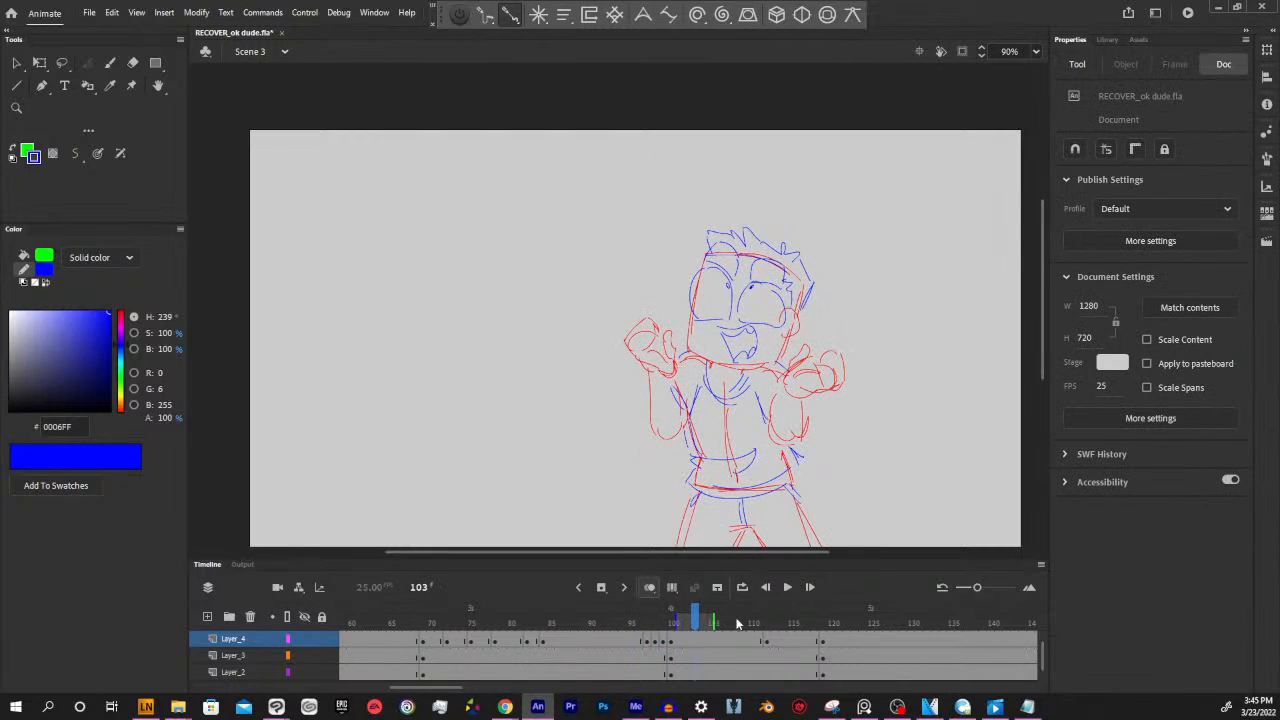
pyautogui.click(682, 640)
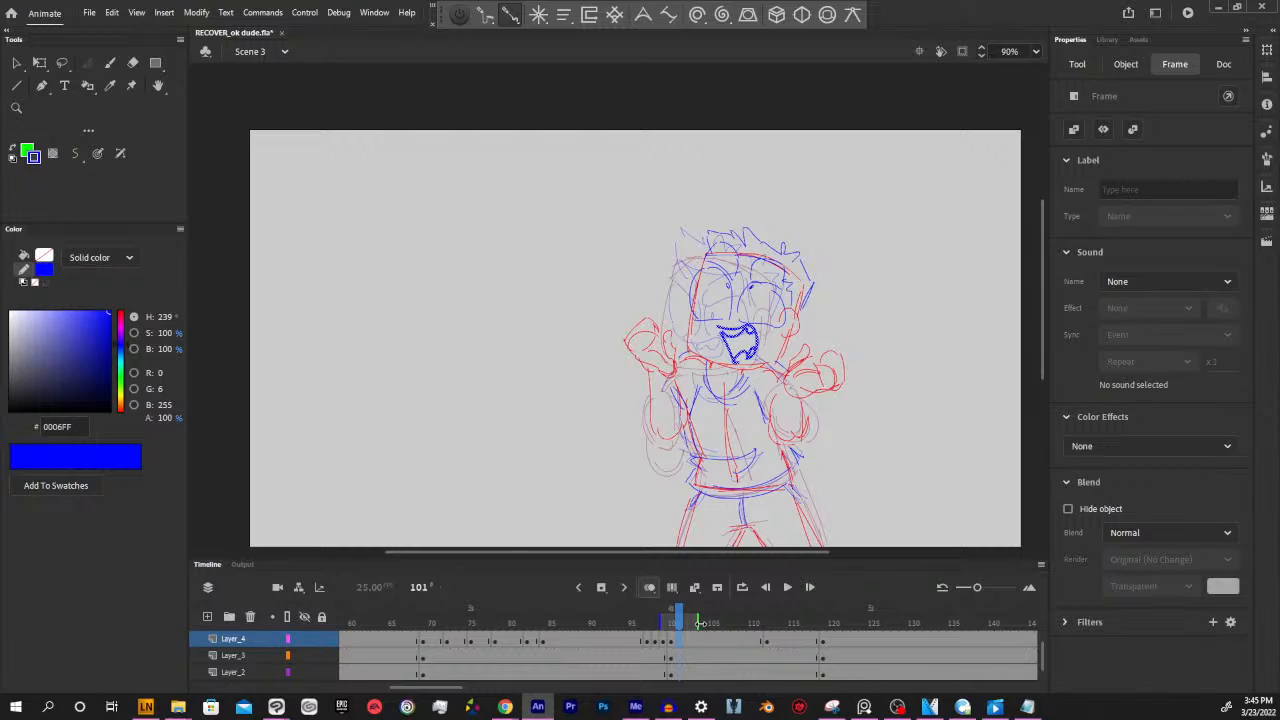
pyautogui.moveTo(680, 622)
pyautogui.mouseDown()
pyautogui.moveTo(657, 624)
pyautogui.moveTo(677, 634)
pyautogui.mouseUp()
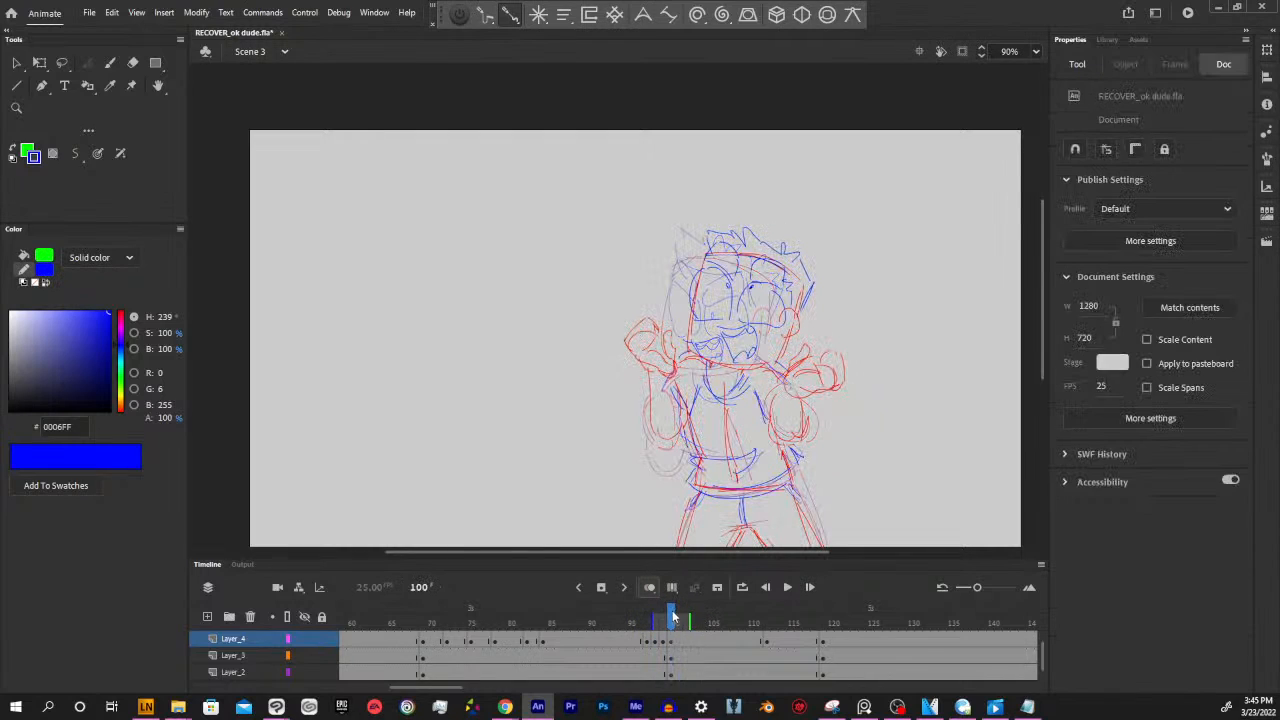
pyautogui.click(679, 640)
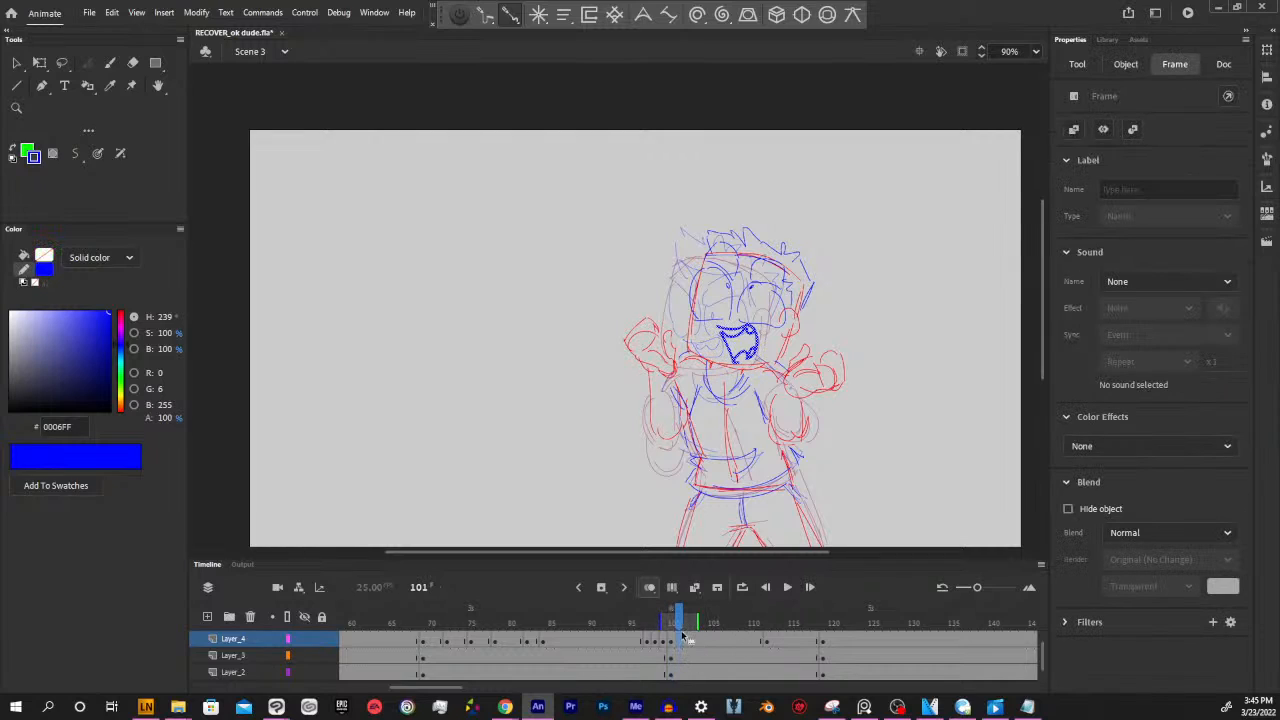
pyautogui.moveTo(679, 622)
pyautogui.mouseDown()
pyautogui.moveTo(609, 622)
pyautogui.moveTo(775, 620)
pyautogui.moveTo(651, 606)
pyautogui.moveTo(709, 606)
pyautogui.moveTo(651, 606)
pyautogui.moveTo(681, 605)
pyautogui.mouseUp()
pyautogui.press('F6')
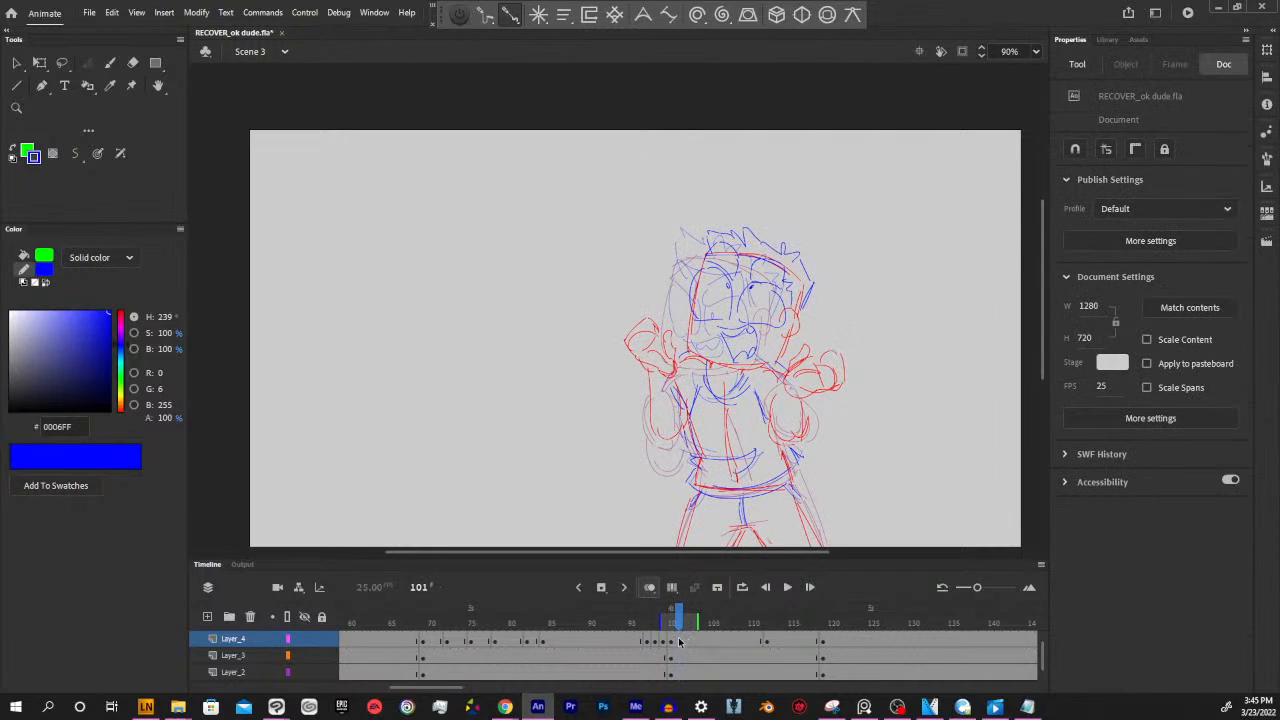
pyautogui.click(681, 640)
pyautogui.press('Delete')
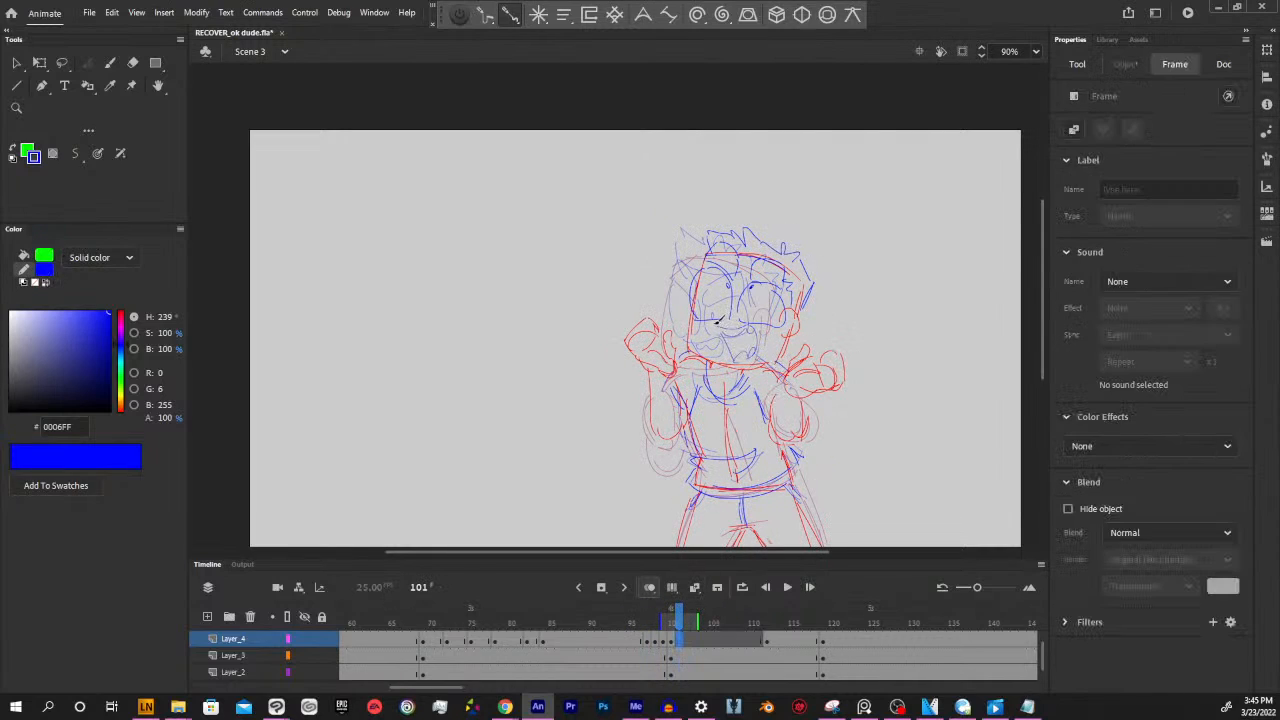
pyautogui.press('y')
pyautogui.click(727, 643)
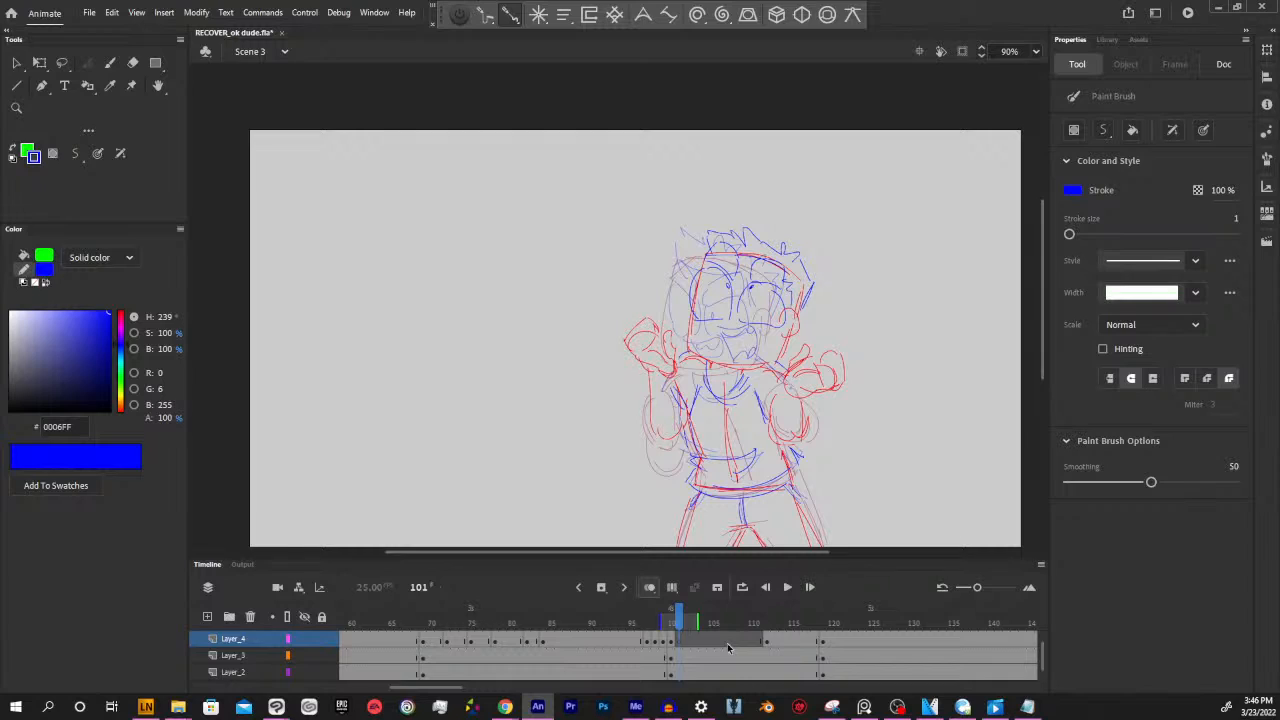
# Play the lip-sync animation from frame 1 to review the mouth movement, stopping around frame 50
pyautogui.moveTo(425, 688); pyautogui.dragTo(372, 688)
pyautogui.moveTo(376, 627)
pyautogui.mouseDown()
pyautogui.moveTo(345, 625)
pyautogui.moveTo(1030, 625)
pyautogui.moveTo(362, 625)
pyautogui.moveTo(249, 639)
pyautogui.mouseUp()
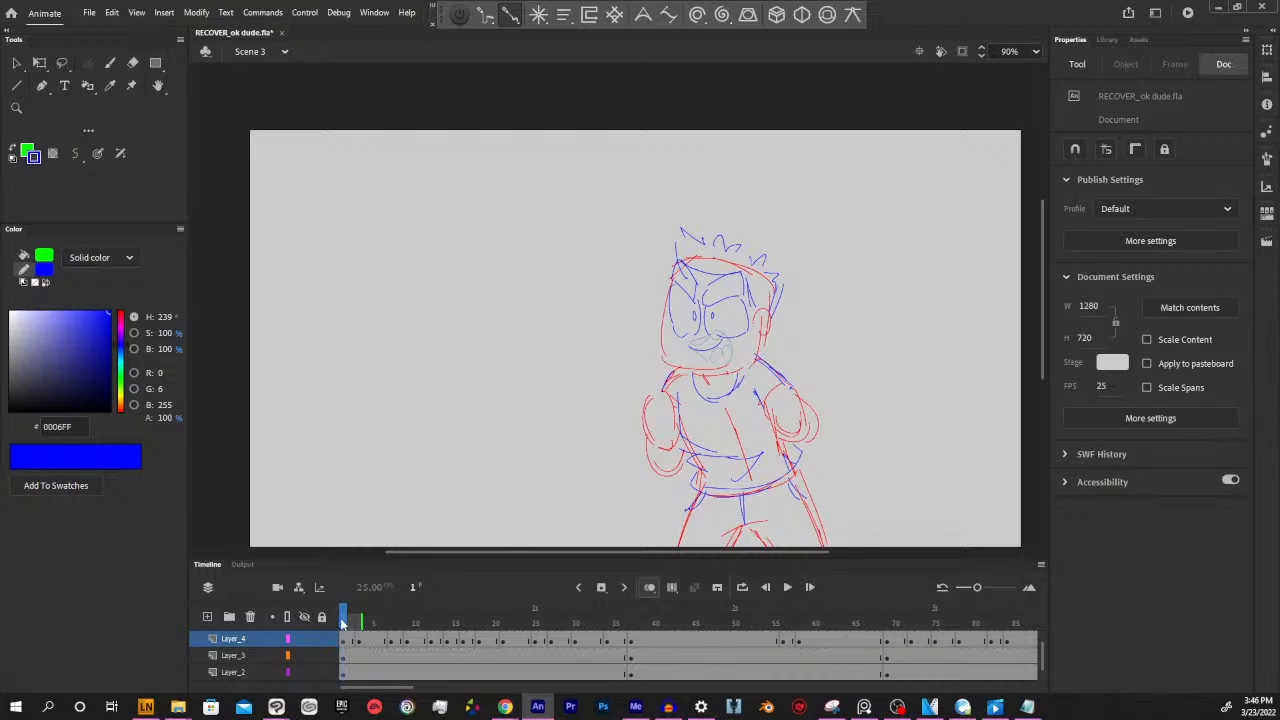
pyautogui.press('Return')
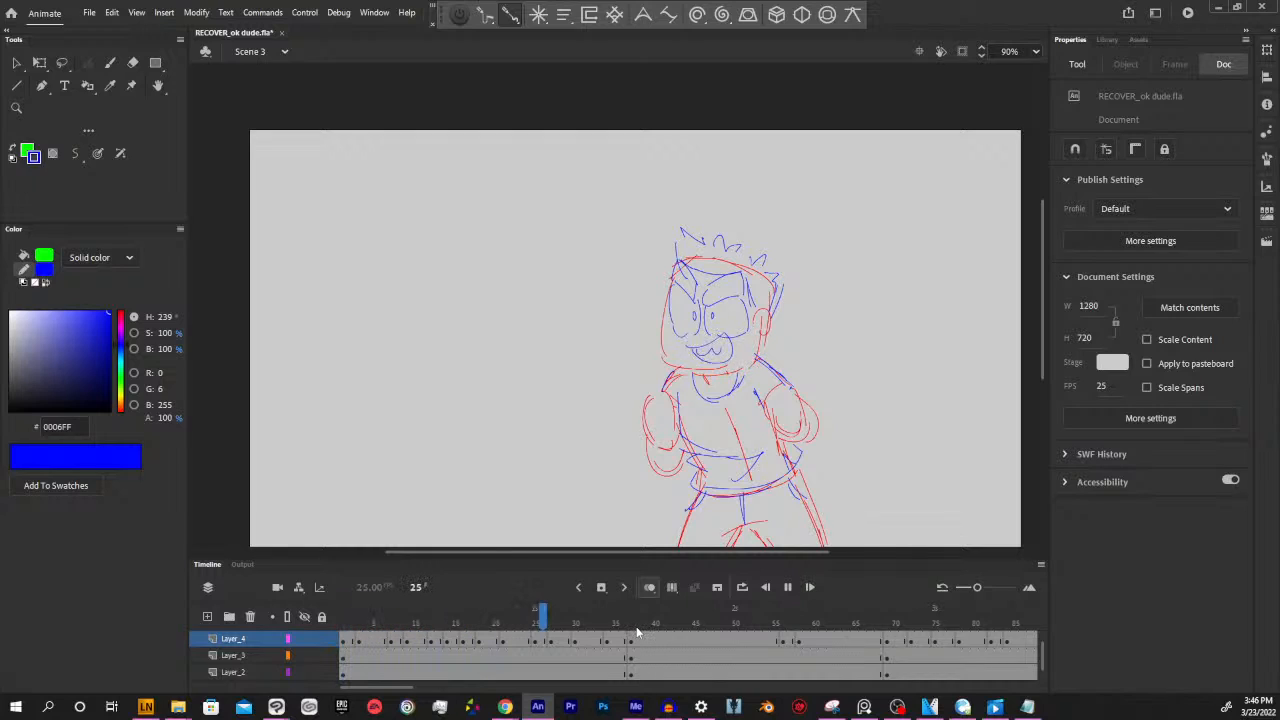
pyautogui.press('Return')
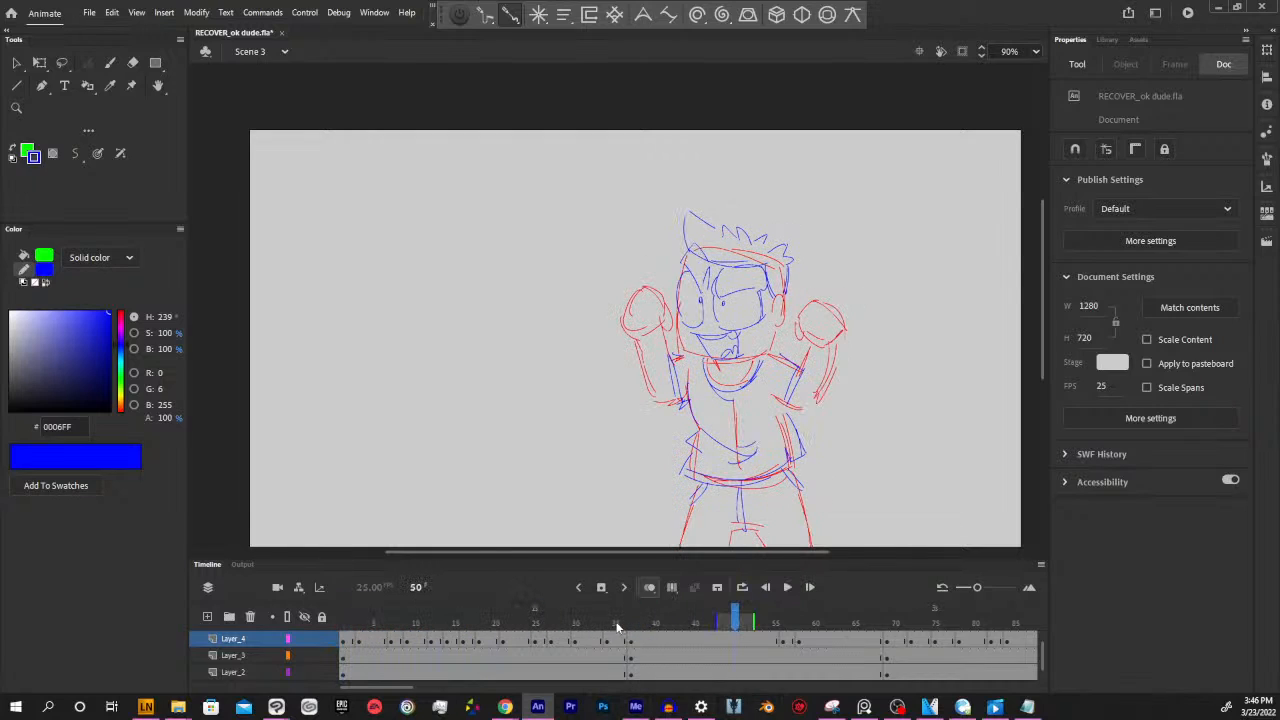
# Sketch a large sample open mouth with upper teeth and a tongue beside the character at frame 38
pyautogui.click(612, 624)
pyautogui.moveTo(609, 624)
pyautogui.mouseDown()
pyautogui.moveTo(343, 624)
pyautogui.moveTo(639, 624)
pyautogui.mouseUp()
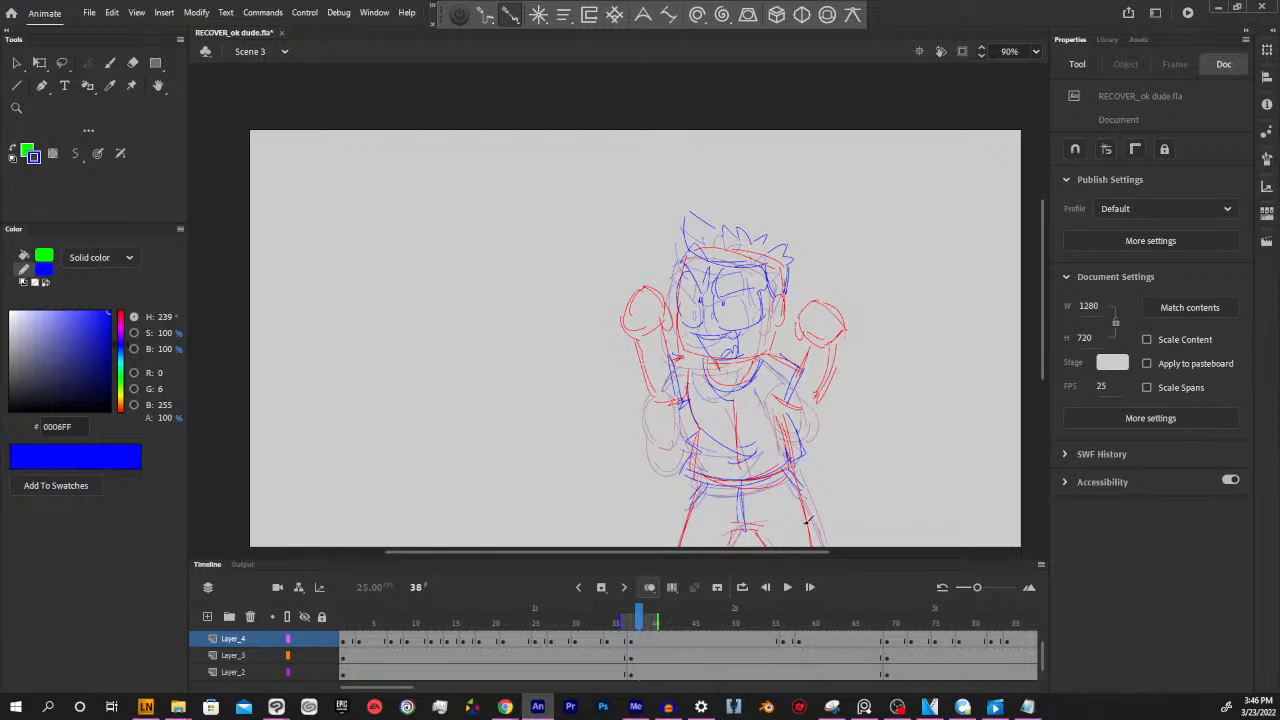
pyautogui.moveTo(818, 552); pyautogui.dragTo(825, 552)
pyautogui.moveTo(856, 369)
pyautogui.mouseDown()
pyautogui.moveTo(895, 407)
pyautogui.moveTo(876, 383)
pyautogui.moveTo(859, 394)
pyautogui.moveTo(936, 374)
pyautogui.moveTo(891, 433)
pyautogui.moveTo(880, 374)
pyautogui.moveTo(932, 373)
pyautogui.mouseUp()
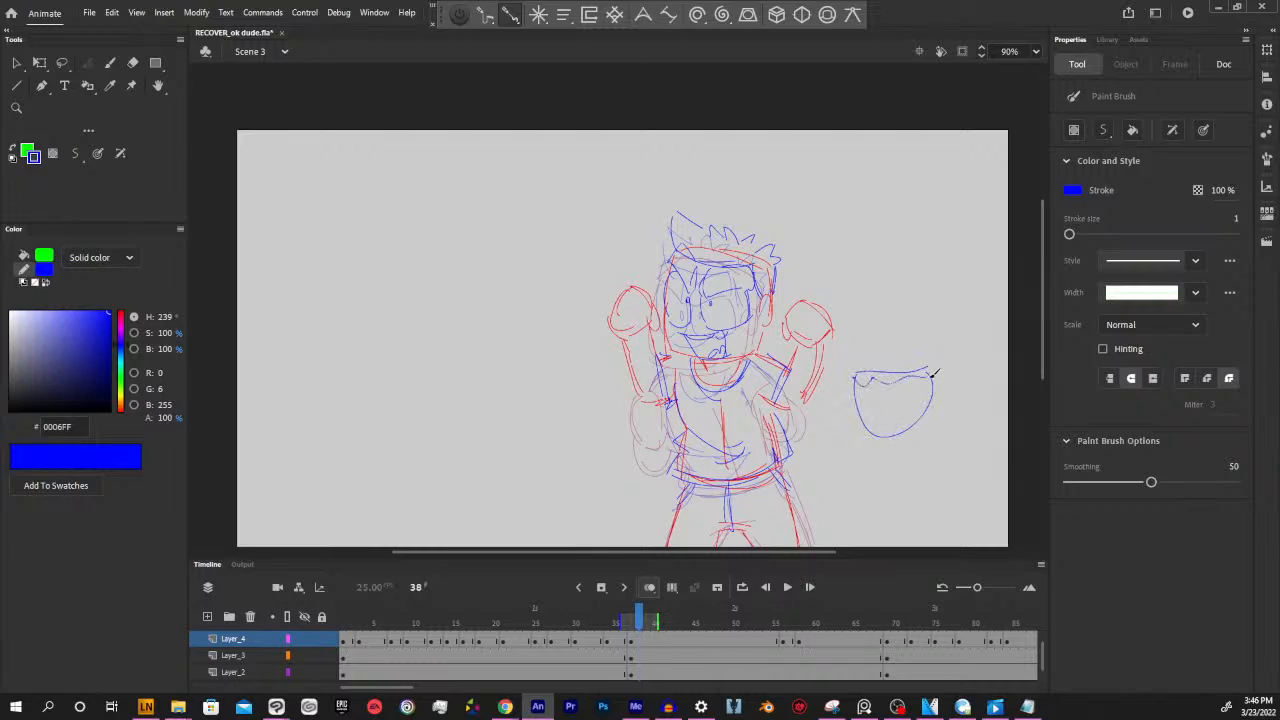
pyautogui.moveTo(866, 404); pyautogui.dragTo(906, 404)
# Sketch smaller sample mouths above the large one, reworking the first with only a tongue and adding an empty outline beside it
pyautogui.moveTo(926, 285)
pyautogui.mouseDown()
pyautogui.moveTo(853, 295)
pyautogui.moveTo(862, 328)
pyautogui.moveTo(856, 298)
pyautogui.moveTo(926, 331)
pyautogui.mouseUp()
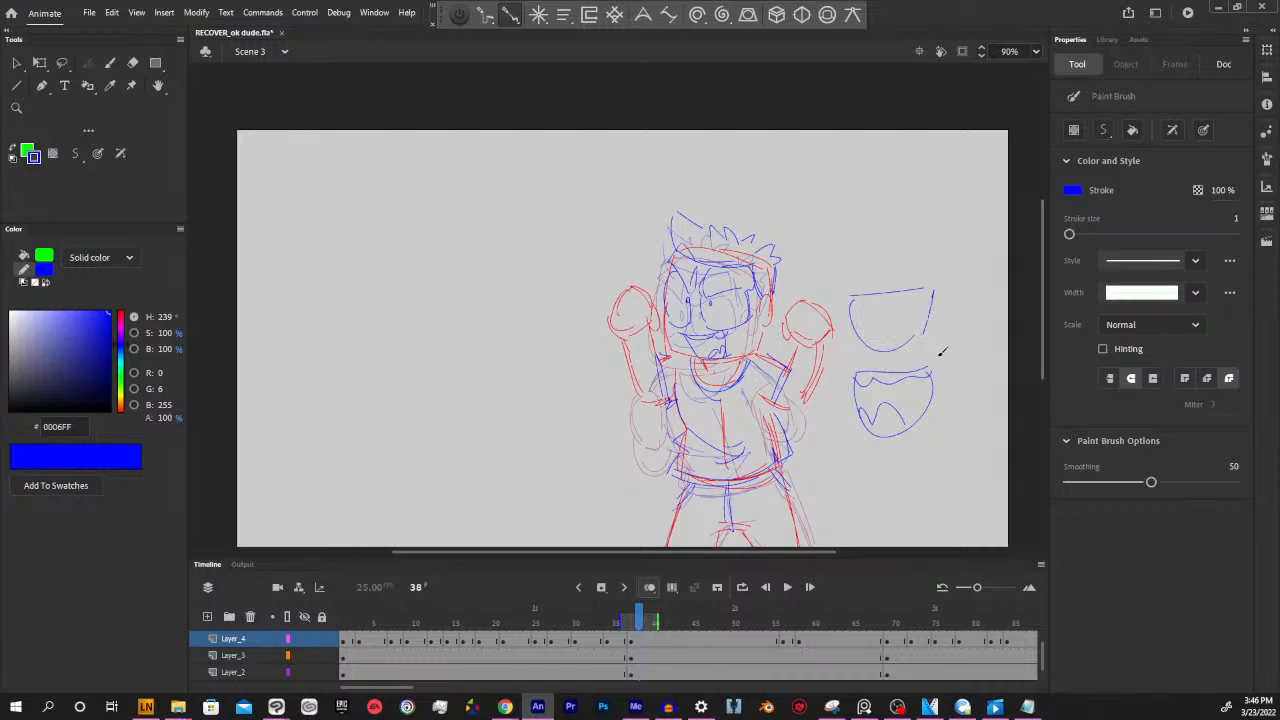
pyautogui.hotkey('ctrl', 'z')
pyautogui.hotkey('ctrl', 'z')
pyautogui.moveTo(913, 306)
pyautogui.mouseDown()
pyautogui.moveTo(892, 357)
pyautogui.moveTo(860, 315)
pyautogui.moveTo(902, 363)
pyautogui.mouseUp()
pyautogui.hotkey('ctrl', 'z')
pyautogui.moveTo(853, 310)
pyautogui.mouseDown()
pyautogui.moveTo(889, 352)
pyautogui.moveTo(910, 342)
pyautogui.moveTo(921, 311)
pyautogui.moveTo(868, 322)
pyautogui.moveTo(856, 311)
pyautogui.moveTo(885, 361)
pyautogui.moveTo(863, 343)
pyautogui.moveTo(902, 333)
pyautogui.mouseUp()
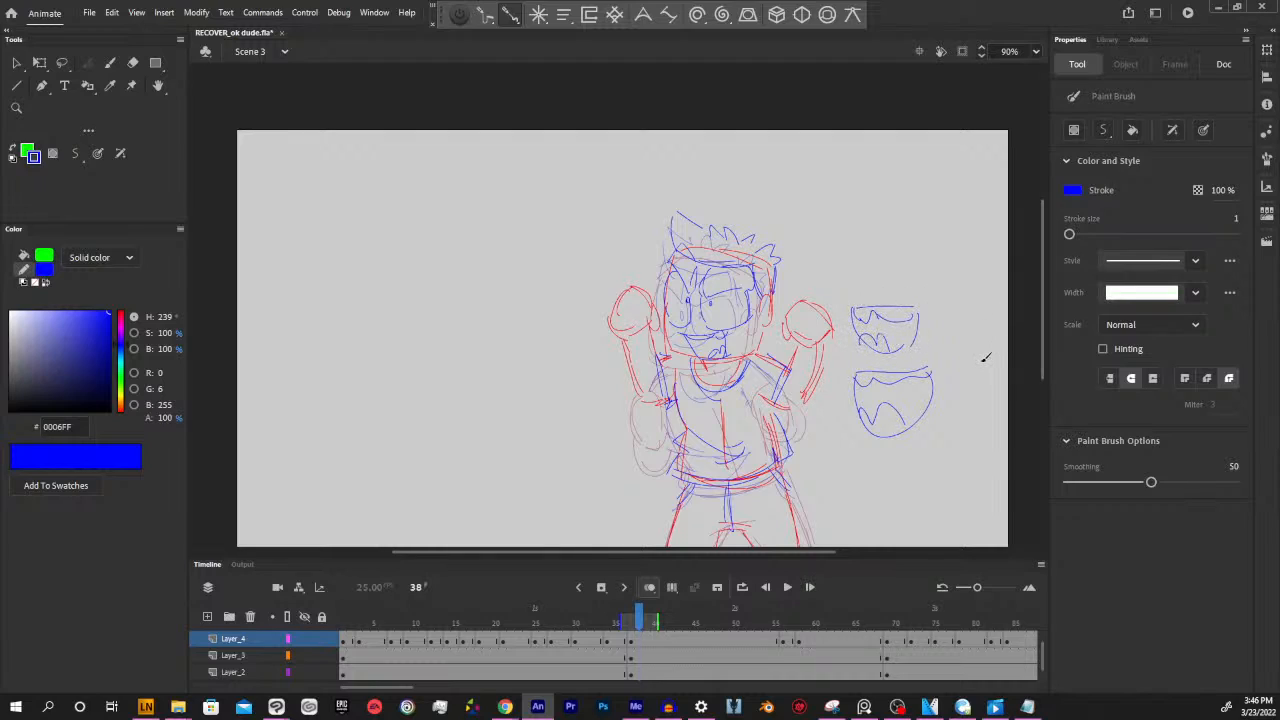
pyautogui.hotkey('ctrl', 'z')
pyautogui.hotkey('ctrl', 'z')
pyautogui.hotkey('ctrl', 'z')
pyautogui.moveTo(857, 335); pyautogui.dragTo(896, 349)
pyautogui.moveTo(962, 309)
pyautogui.mouseDown()
pyautogui.moveTo(952, 343)
pyautogui.moveTo(928, 311)
pyautogui.moveTo(972, 318)
pyautogui.mouseUp()
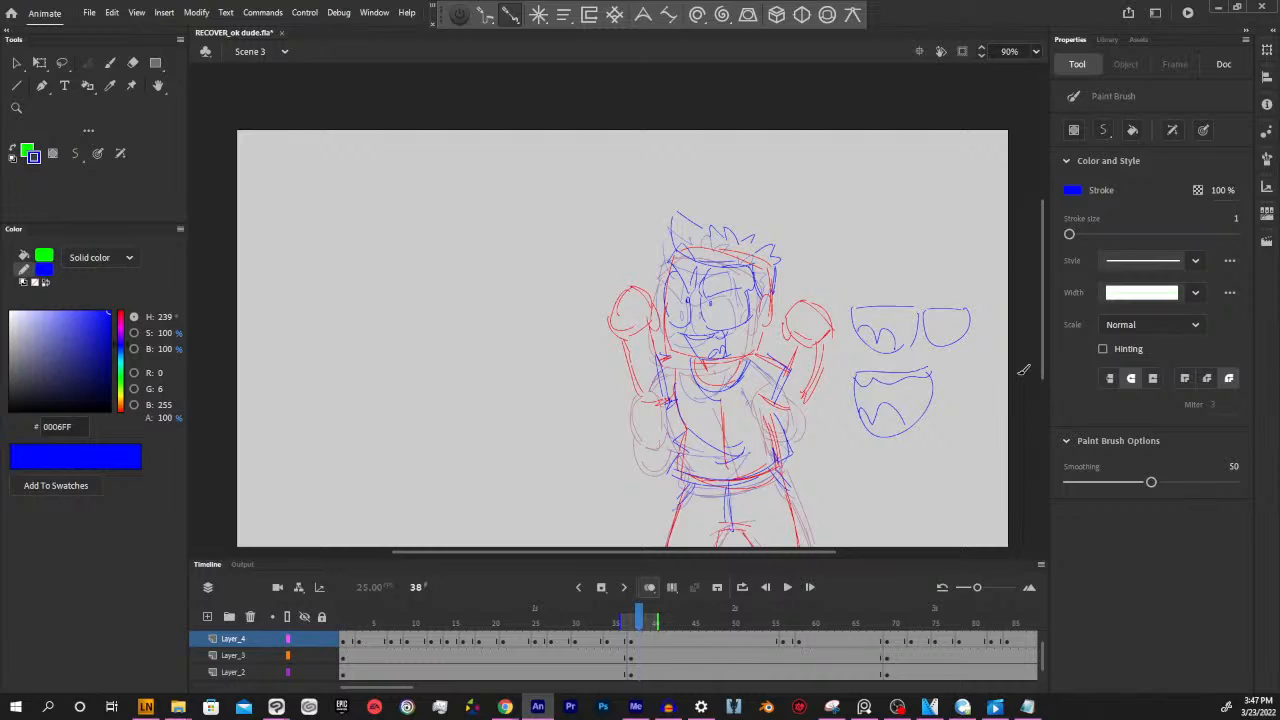
# Select all the sample mouth sketches beside the character at frame 38 and delete them
pyautogui.press('l')
pyautogui.moveTo(846, 300)
pyautogui.mouseDown()
pyautogui.moveTo(841, 391)
pyautogui.moveTo(887, 489)
pyautogui.moveTo(1014, 332)
pyautogui.mouseUp()
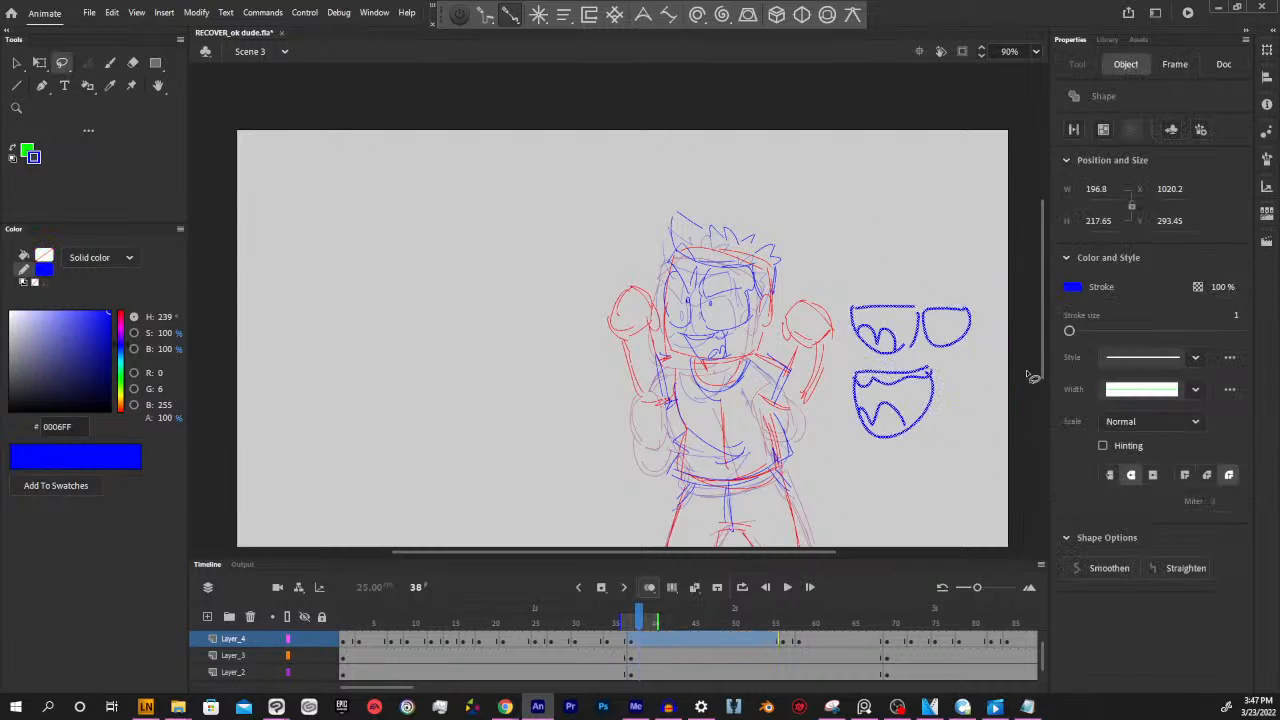
pyautogui.press('Delete')
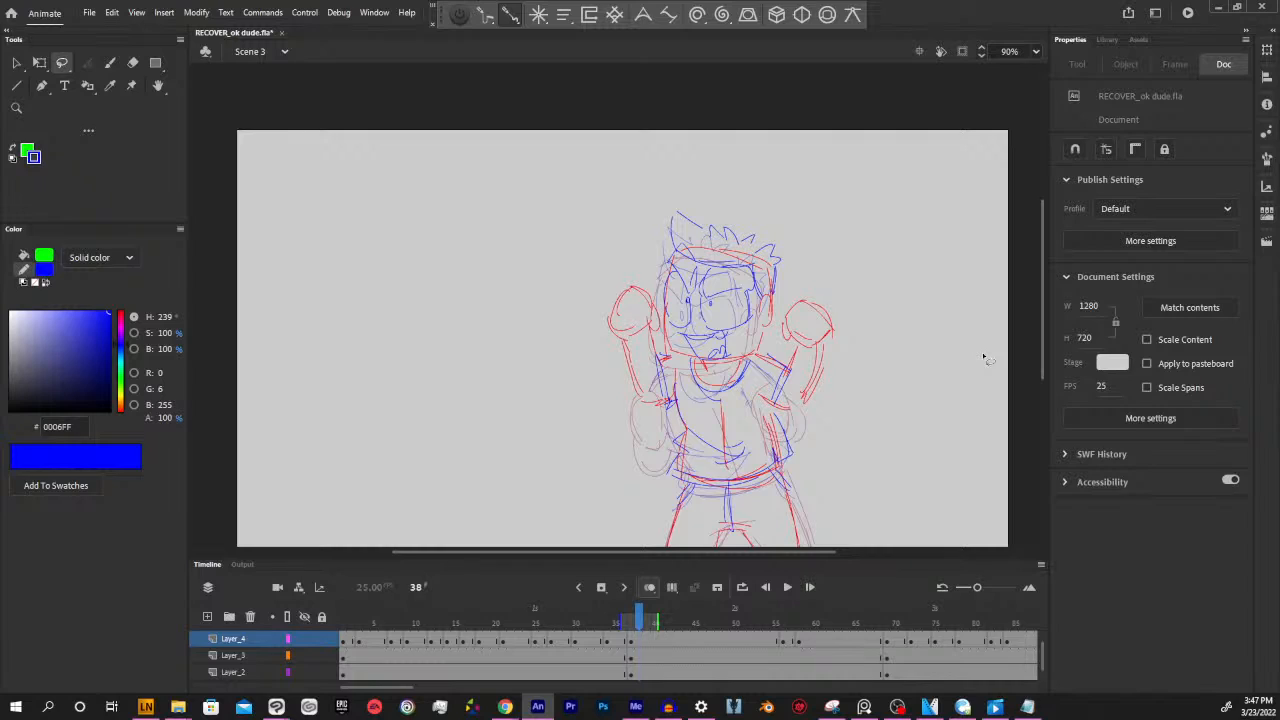
pyautogui.moveTo(783, 552); pyautogui.dragTo(789, 552)
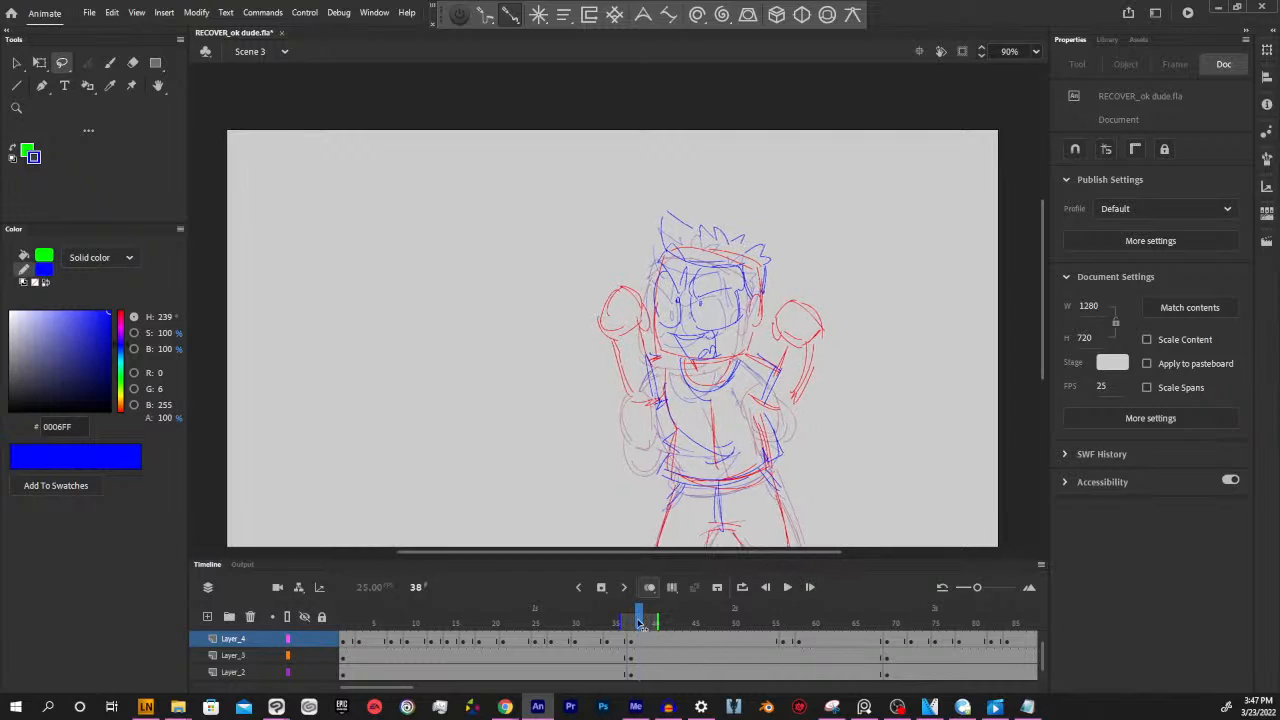
# Review how the mouth shapes and poses change across frames 1 to 71
pyautogui.moveTo(640, 622)
pyautogui.mouseDown()
pyautogui.moveTo(565, 622)
pyautogui.moveTo(667, 628)
pyautogui.mouseUp()
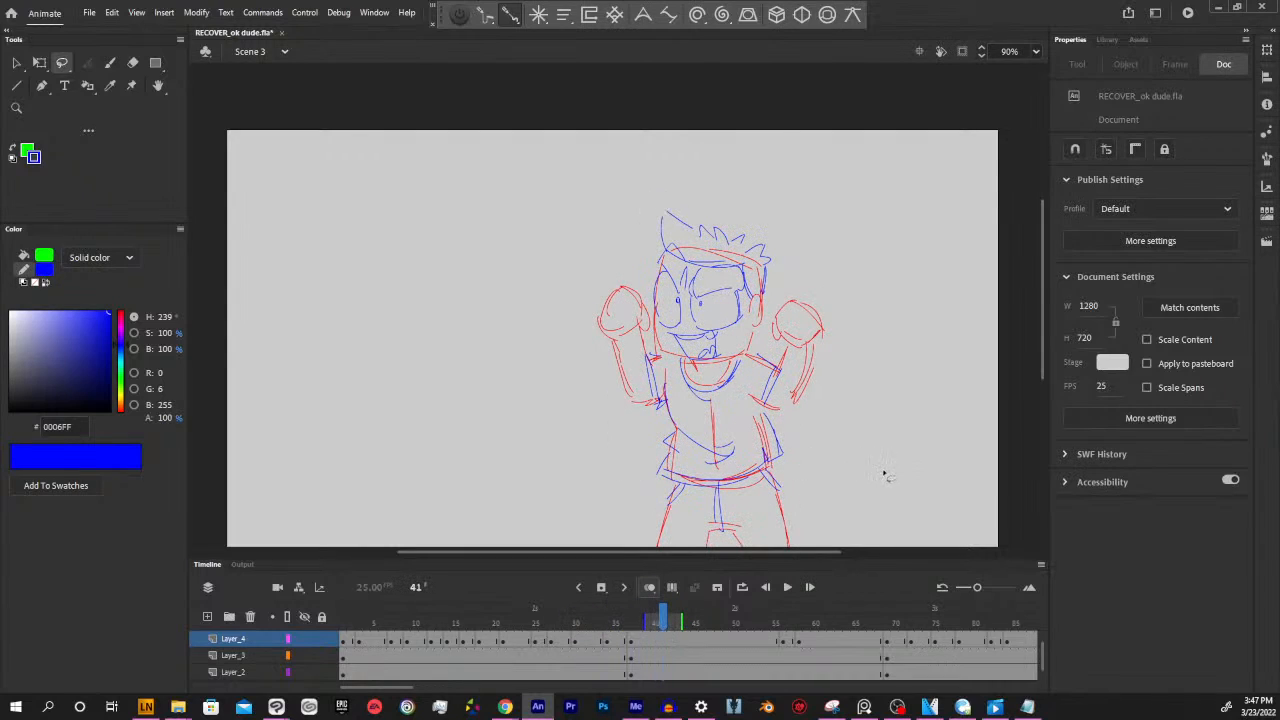
pyautogui.hscroll(-2, 827, 548)
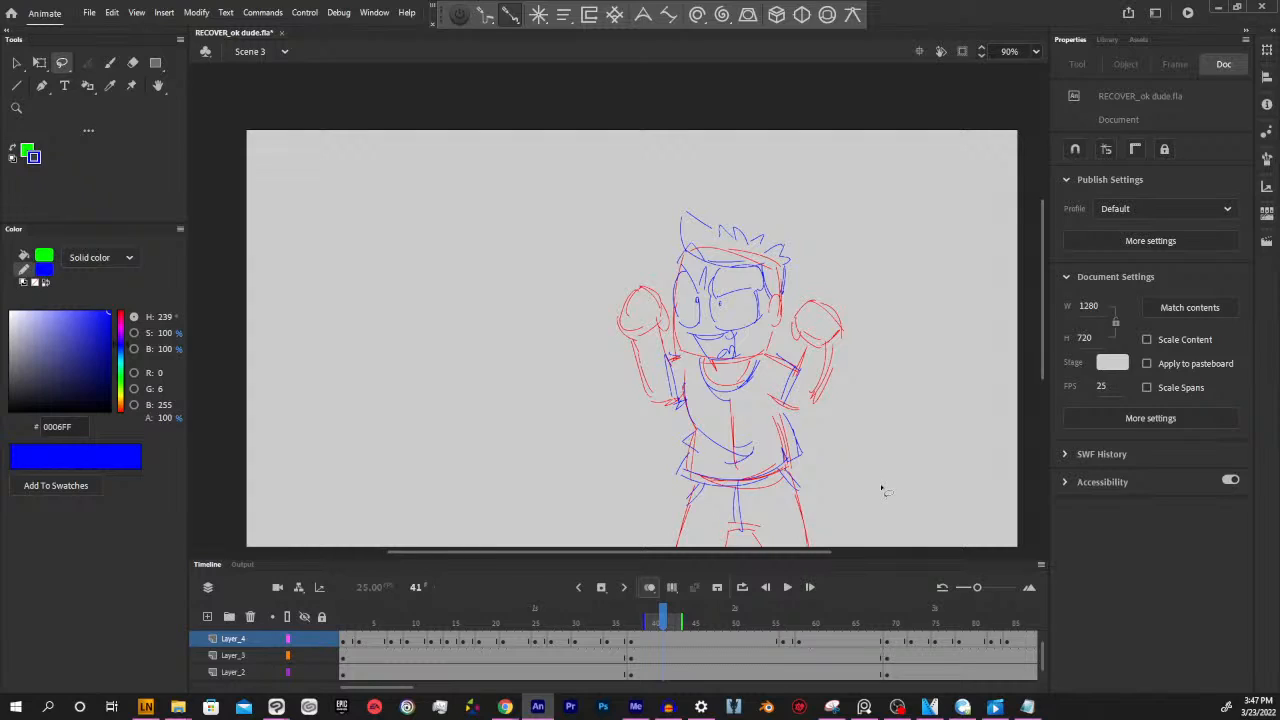
pyautogui.moveTo(661, 615); pyautogui.dragTo(345, 617)
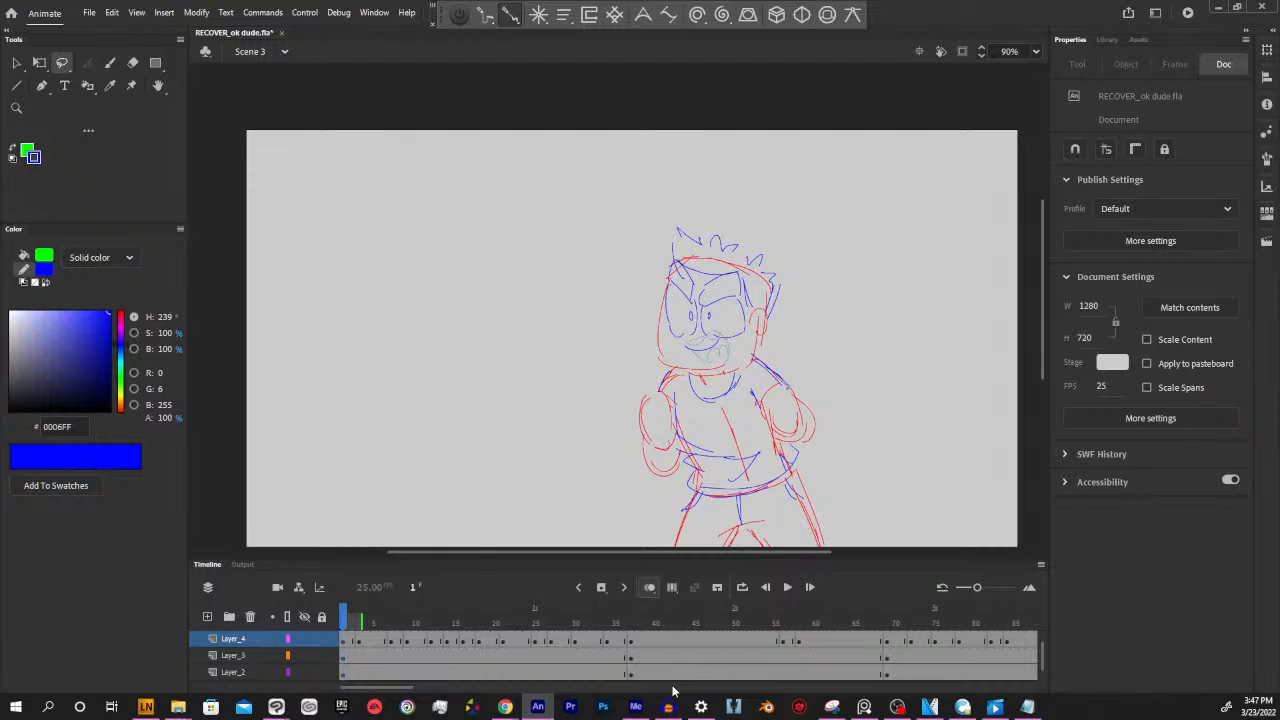
pyautogui.click(471, 627)
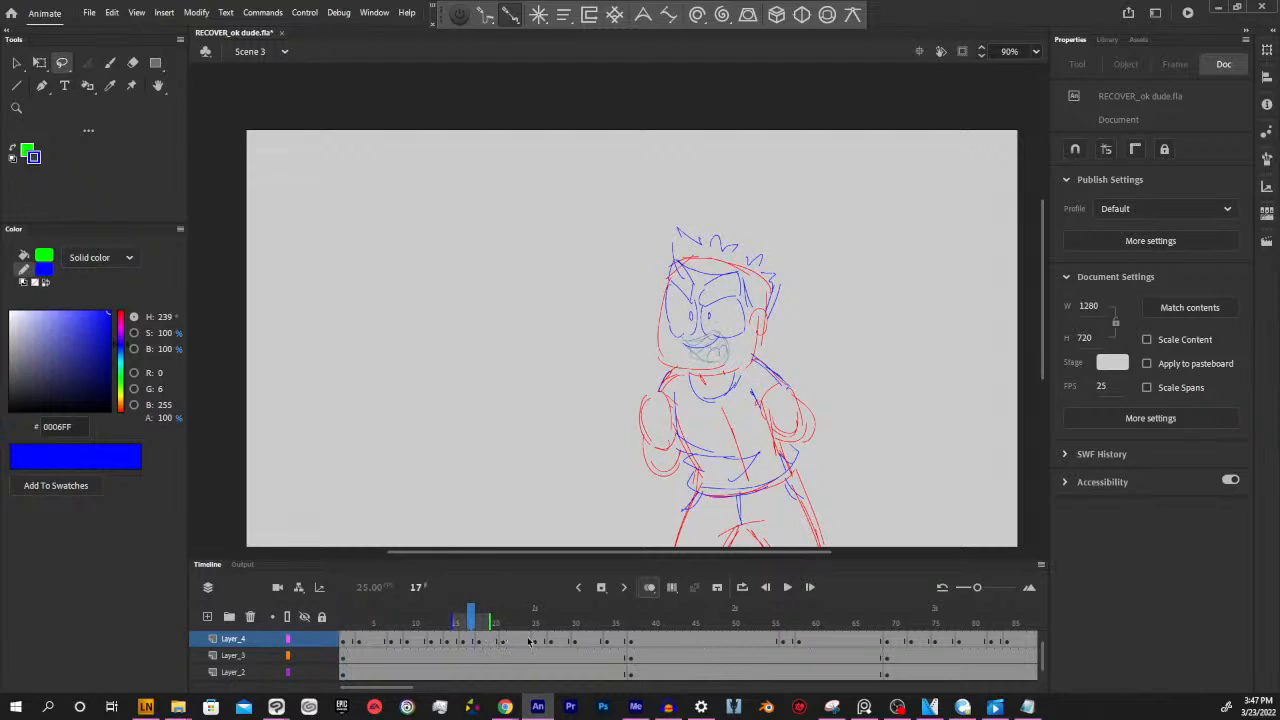
pyautogui.click(463, 622)
pyautogui.moveTo(463, 622); pyautogui.dragTo(581, 612)
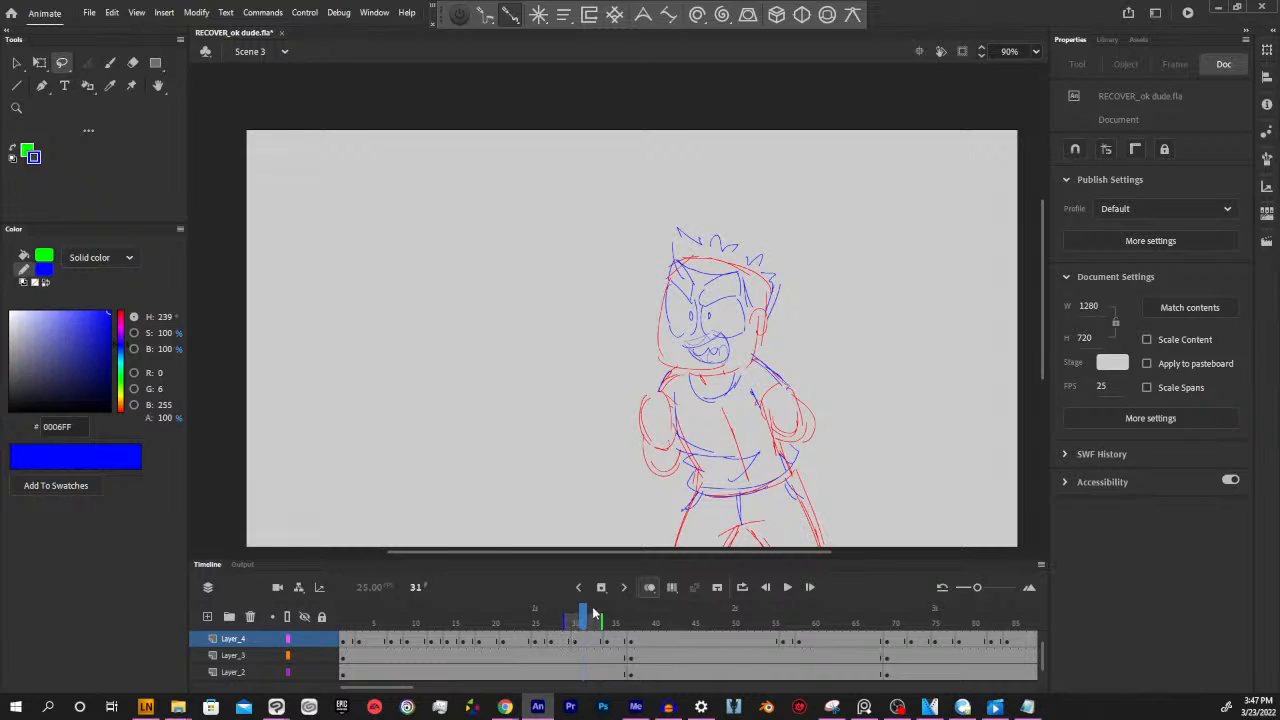
pyautogui.moveTo(592, 617)
pyautogui.mouseDown()
pyautogui.moveTo(343, 622)
pyautogui.moveTo(757, 622)
pyautogui.moveTo(907, 652)
pyautogui.mouseUp()
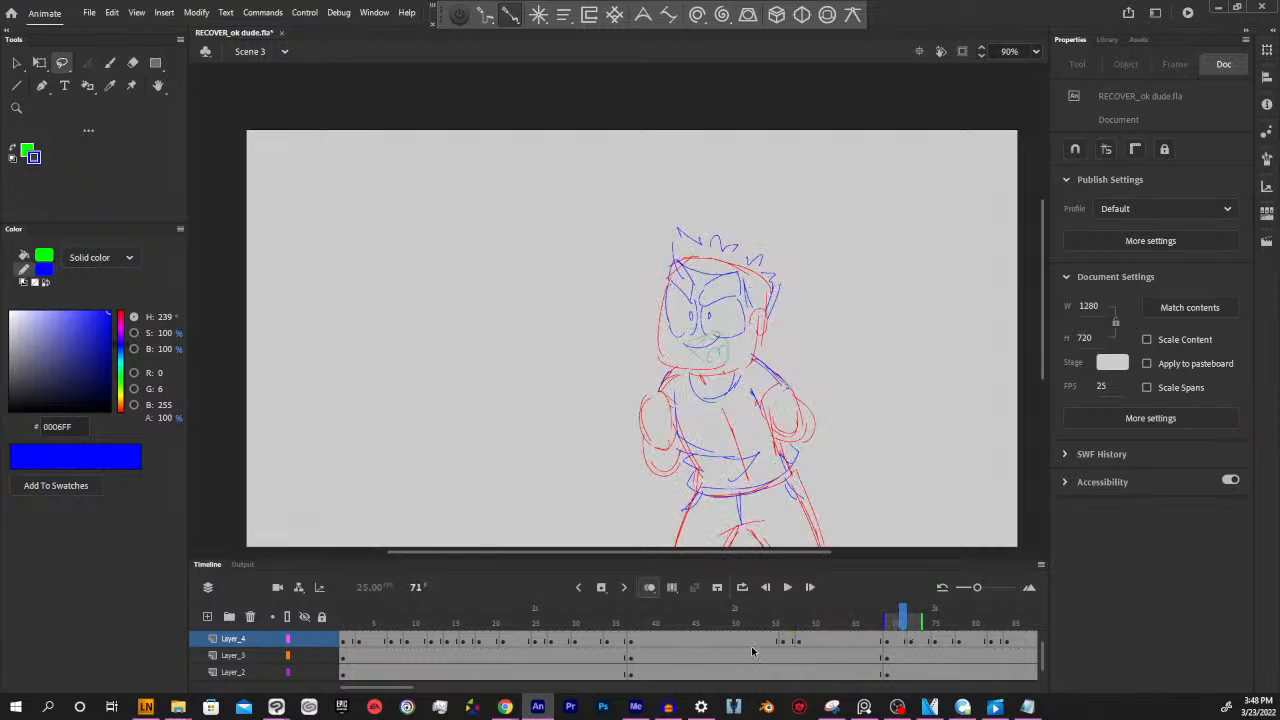
# Compare the raised-fists pose at frames 37 and 38 with the closed smile on Layer_4 at frame 35
pyautogui.click(641, 637)
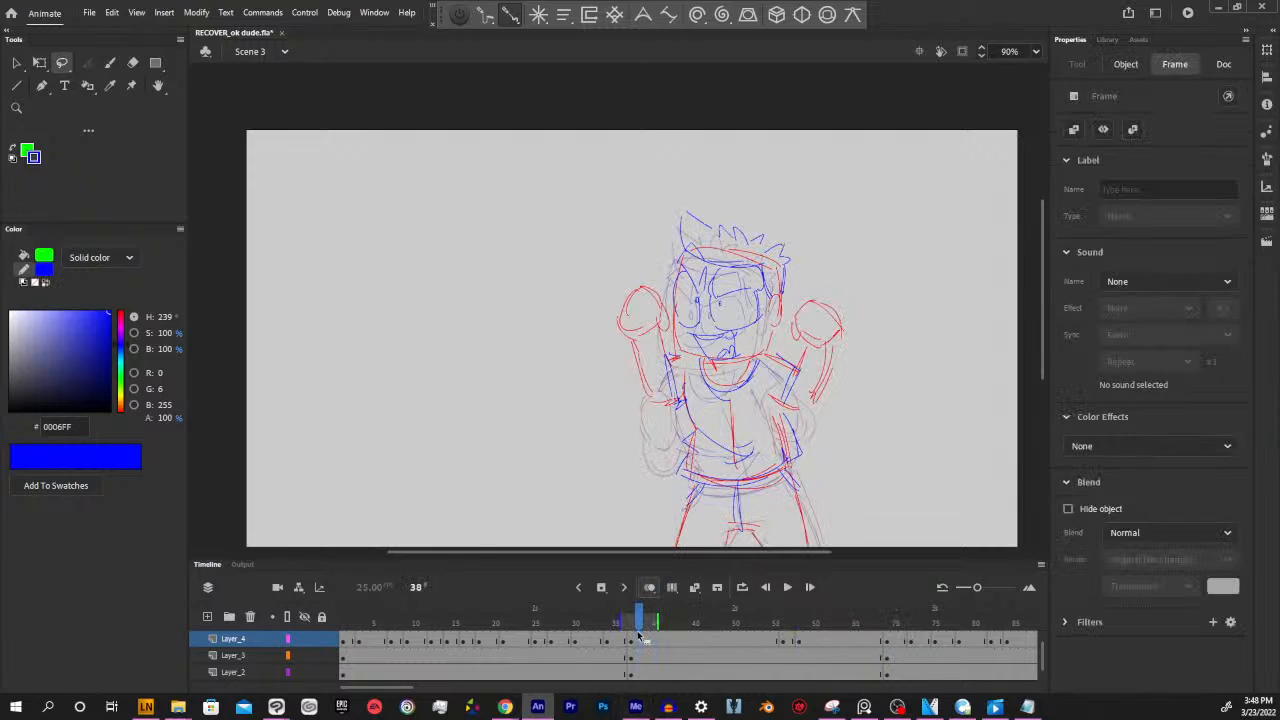
pyautogui.click(633, 624)
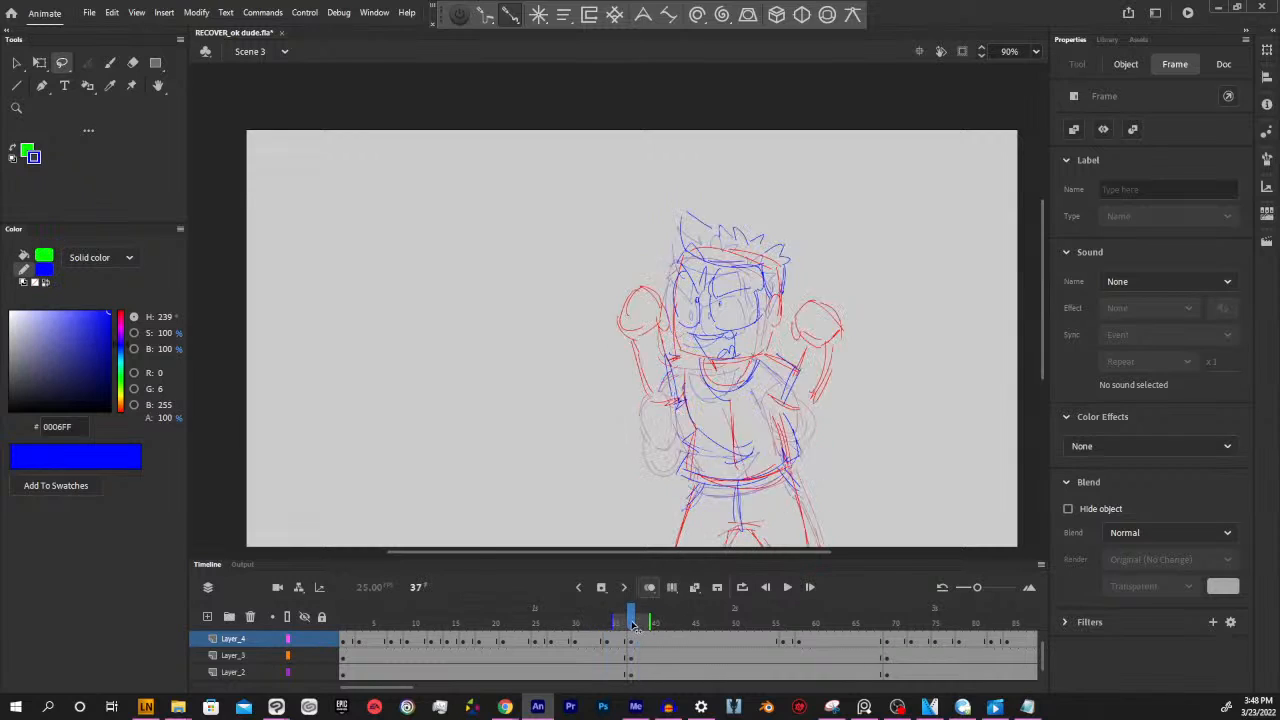
pyautogui.moveTo(633, 626)
pyautogui.mouseDown()
pyautogui.moveTo(411, 621)
pyautogui.moveTo(635, 627)
pyautogui.mouseUp()
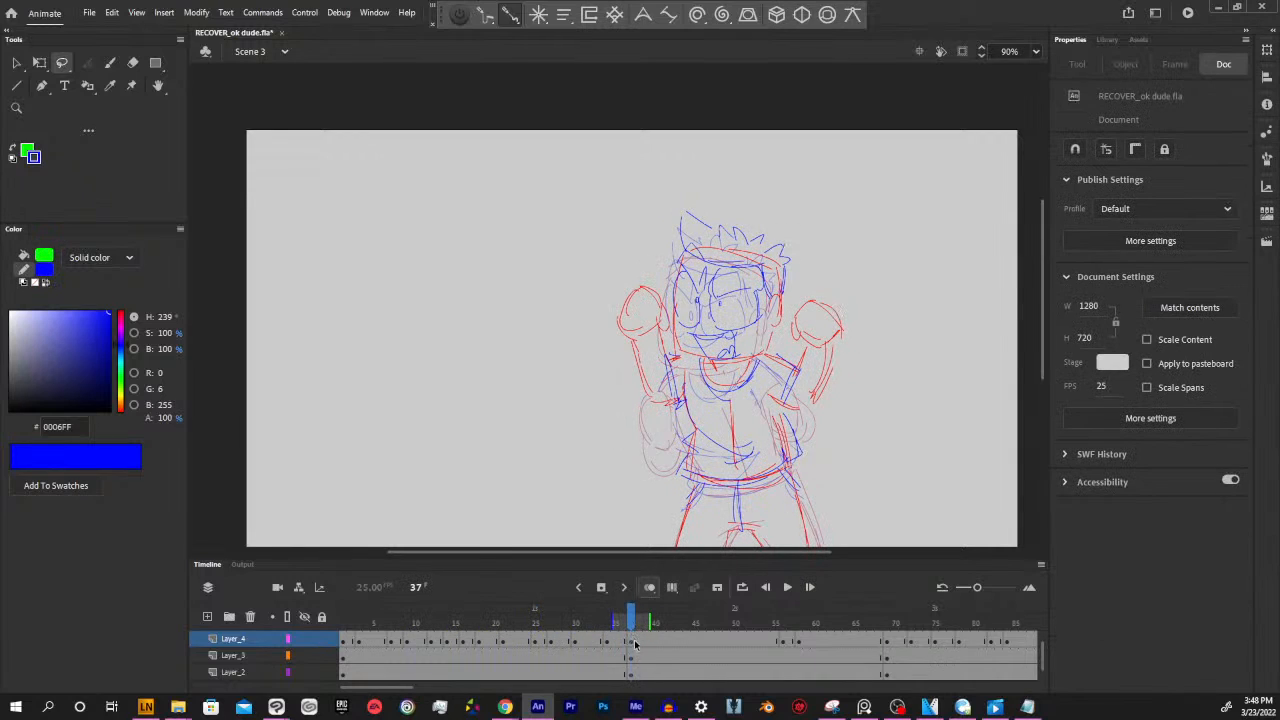
pyautogui.click(628, 645)
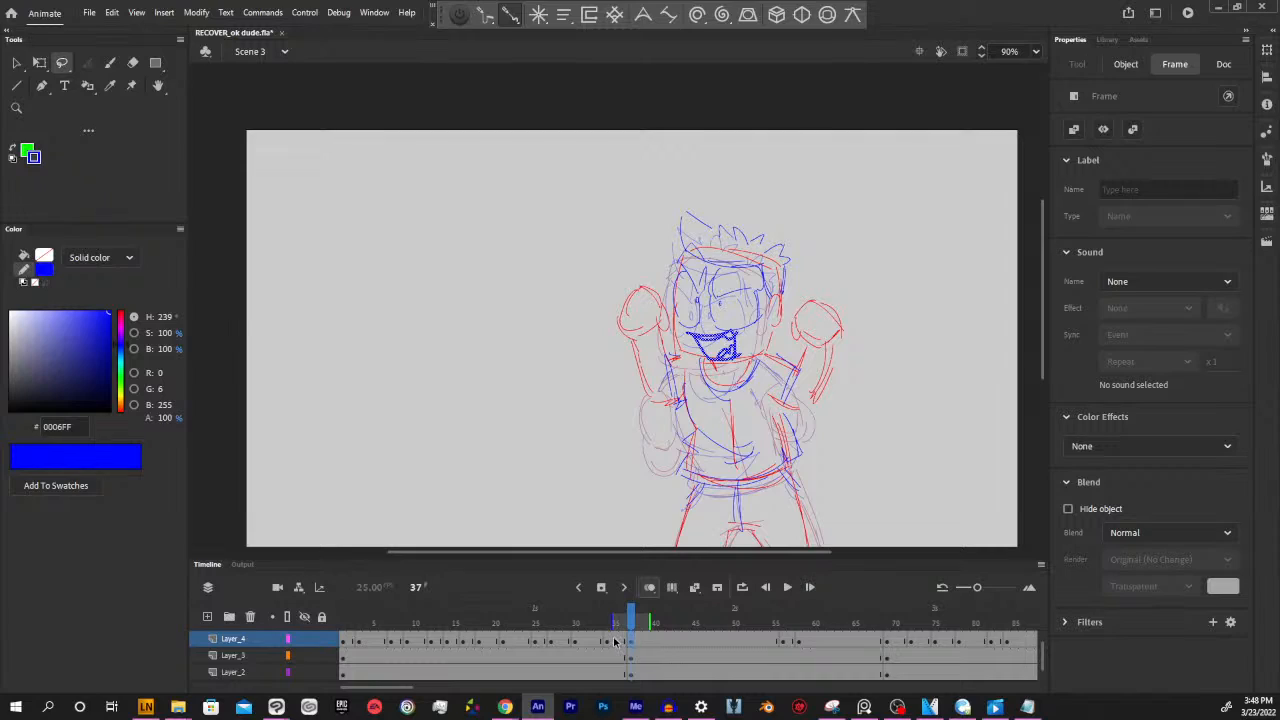
pyautogui.click(615, 641)
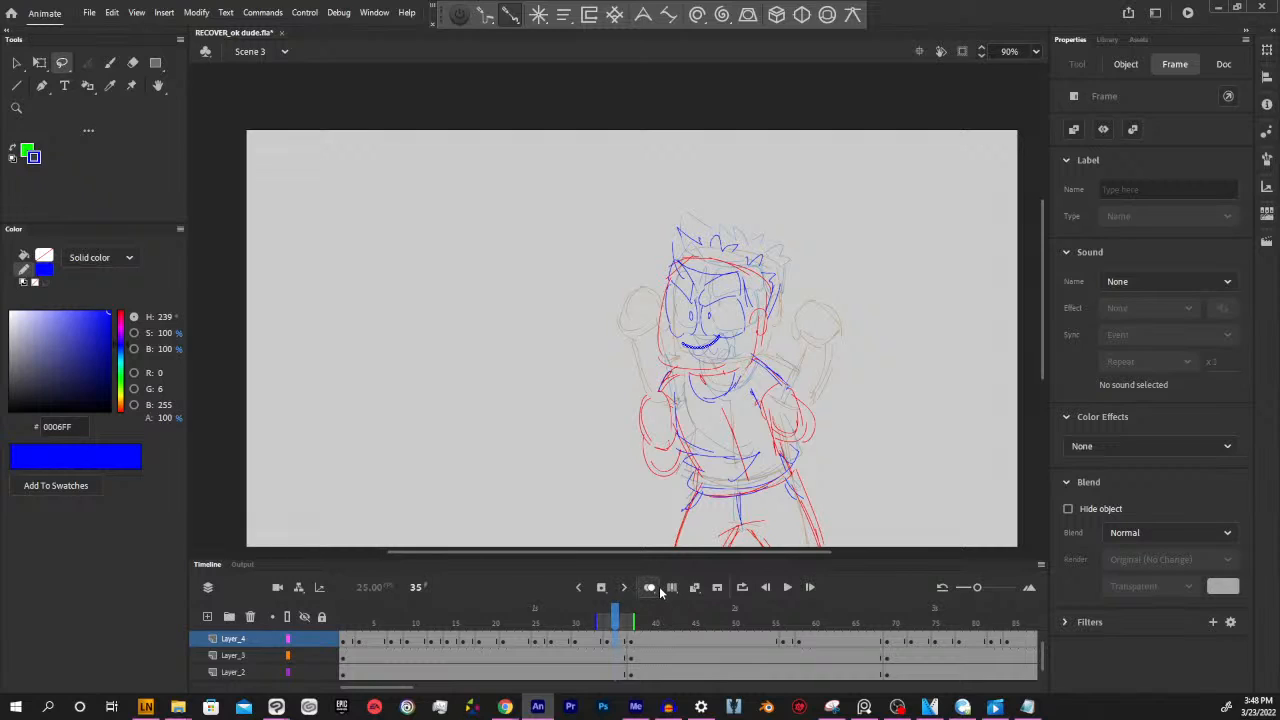
# Insert empty keyframes at frame 36 on Layer_4, Layer_3 and Layer_2 for an in-between drawing
pyautogui.click(613, 622)
pyautogui.moveTo(615, 622)
pyautogui.mouseDown()
pyautogui.moveTo(349, 622)
pyautogui.moveTo(623, 622)
pyautogui.mouseUp()
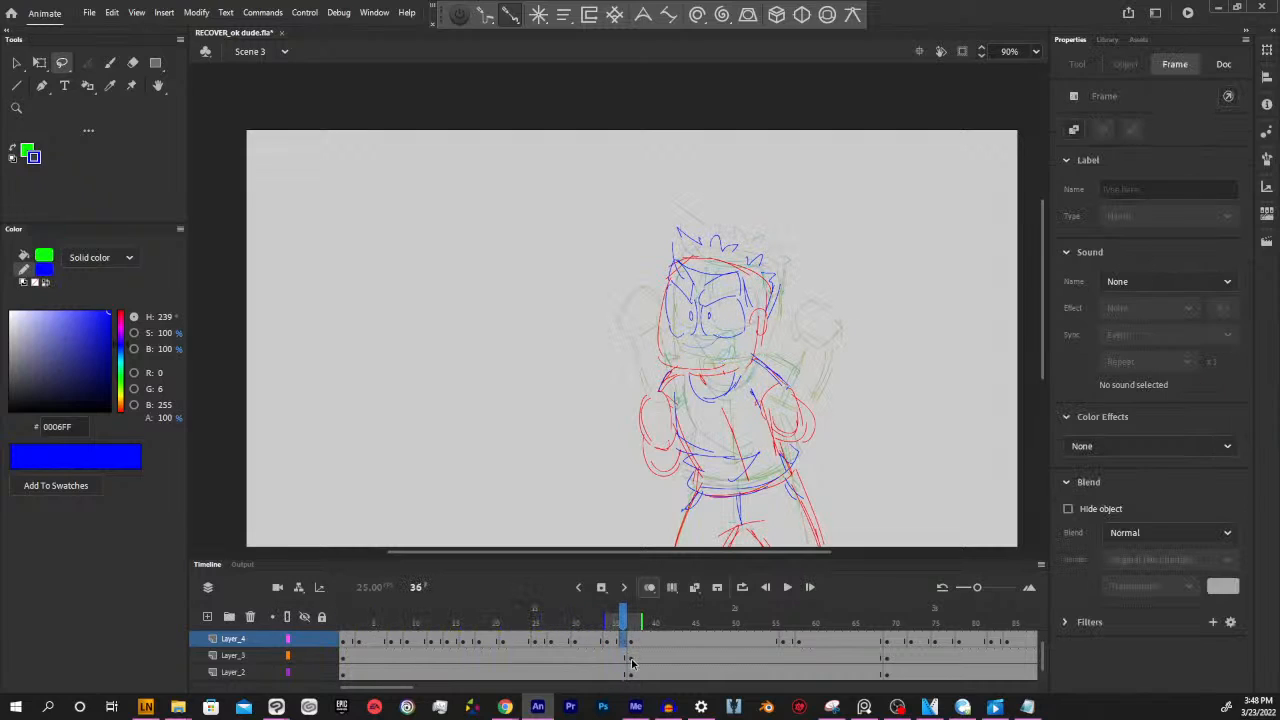
pyautogui.click(628, 657)
pyautogui.click(624, 671)
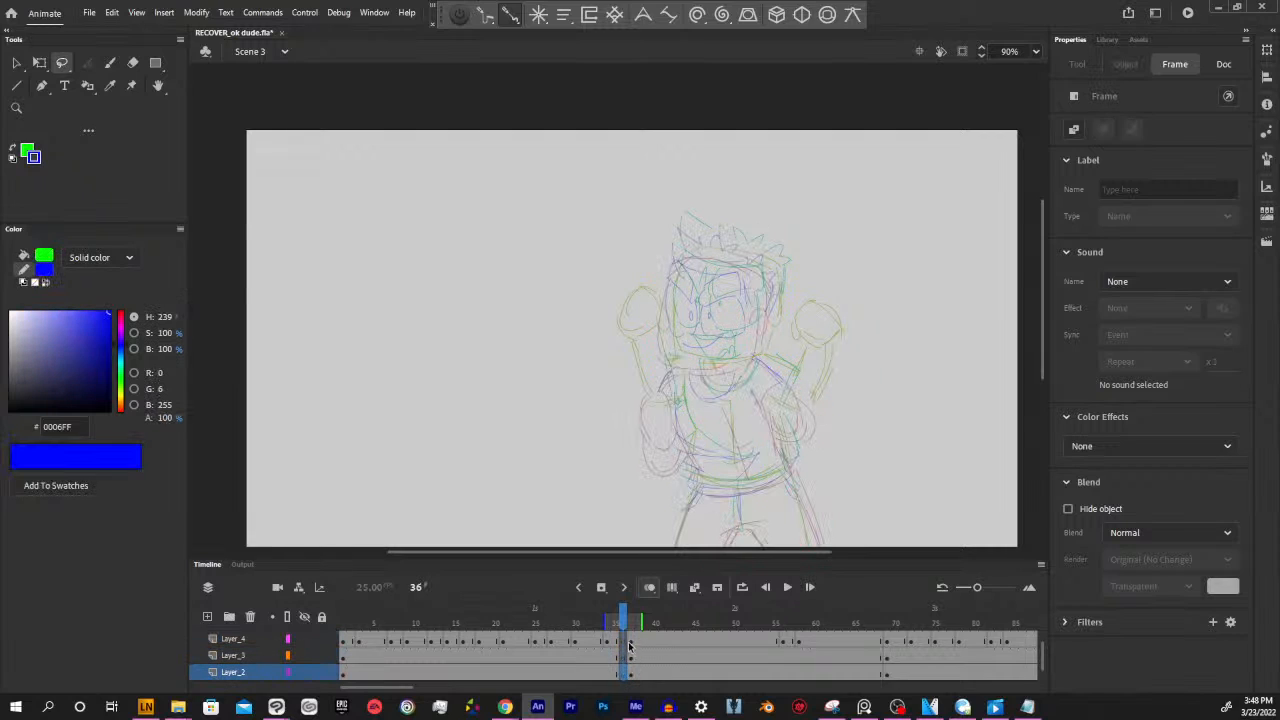
# Move the raised-fists pose keyframes on Layer_4, Layer_3 and Layer_2 to frame 41
pyautogui.click(630, 640)
pyautogui.moveTo(632, 625)
pyautogui.mouseDown()
pyautogui.moveTo(479, 615)
pyautogui.moveTo(628, 615)
pyautogui.moveTo(470, 607)
pyautogui.moveTo(412, 580)
pyautogui.moveTo(443, 593)
pyautogui.moveTo(401, 614)
pyautogui.moveTo(320, 617)
pyautogui.moveTo(622, 615)
pyautogui.mouseUp()
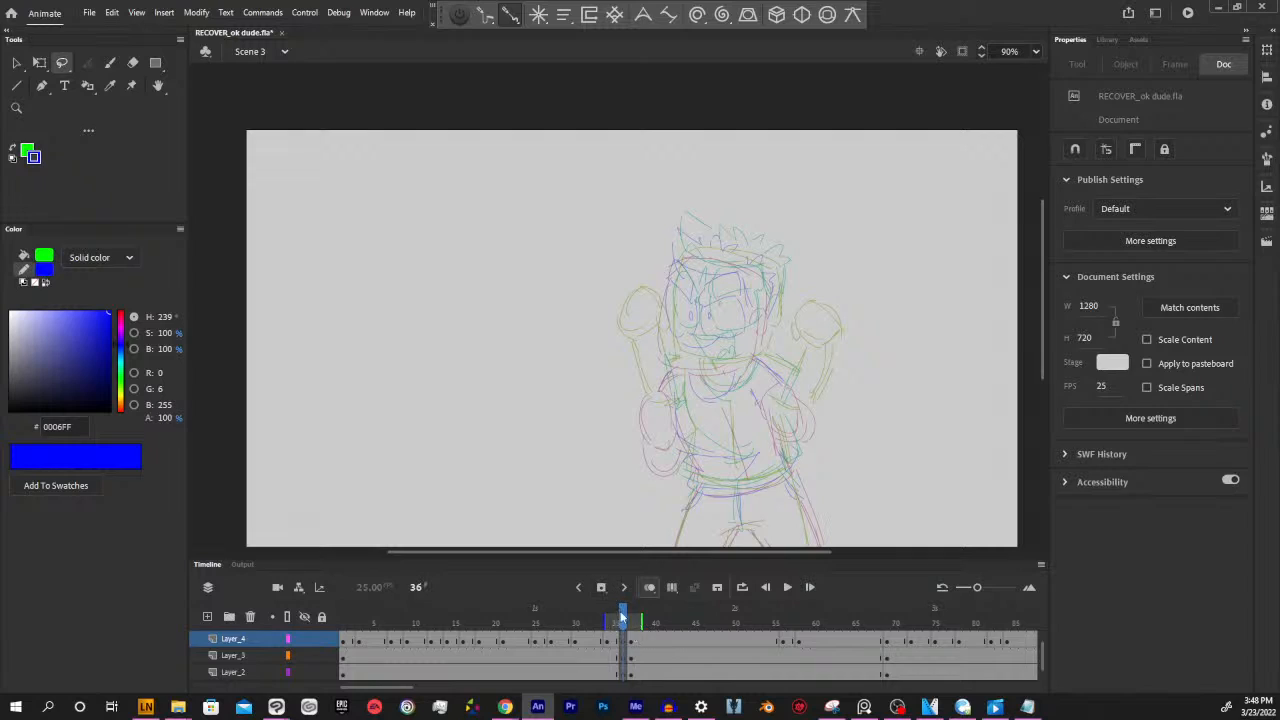
pyautogui.moveTo(617, 624)
pyautogui.mouseDown()
pyautogui.moveTo(509, 624)
pyautogui.moveTo(622, 624)
pyautogui.mouseUp()
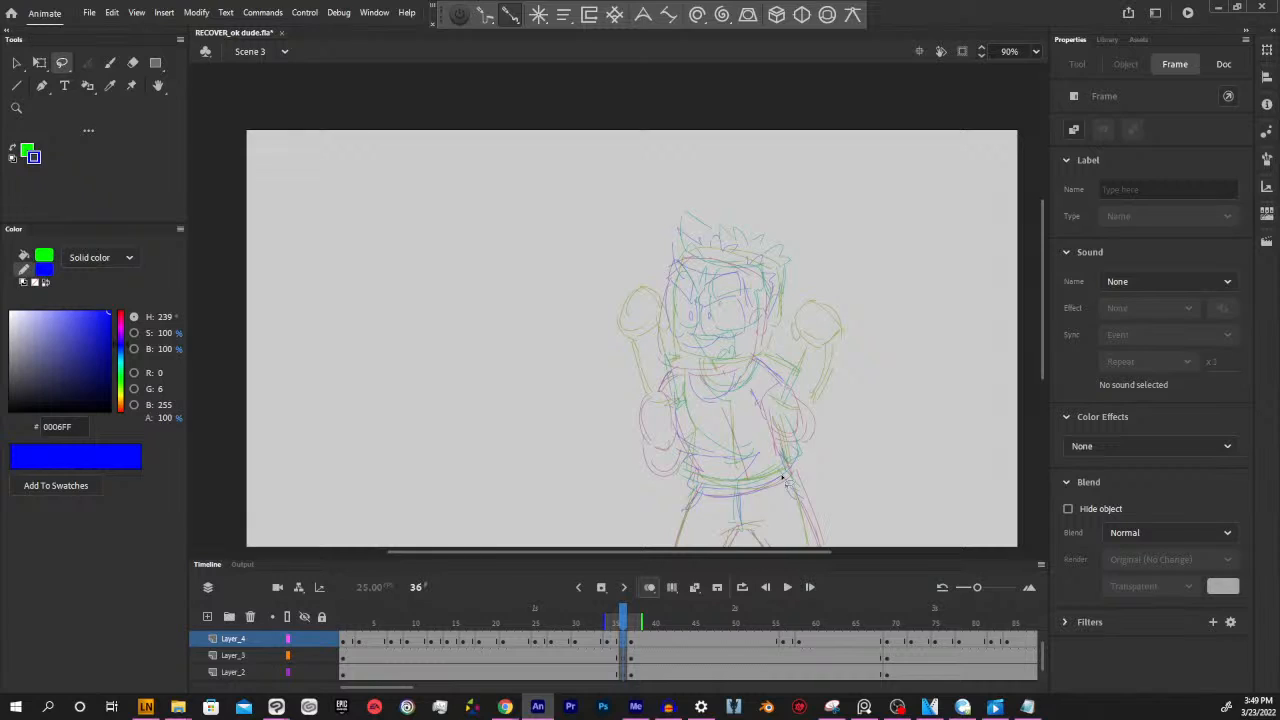
pyautogui.click(631, 643)
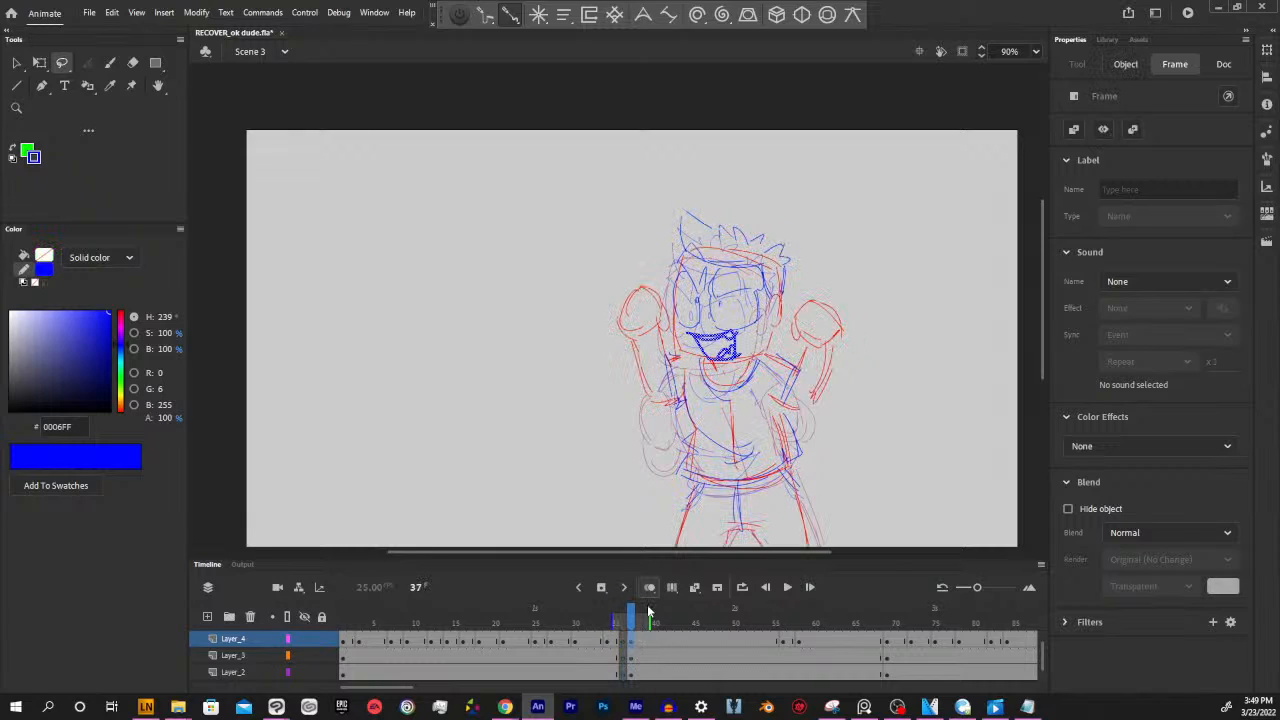
pyautogui.click(627, 669)
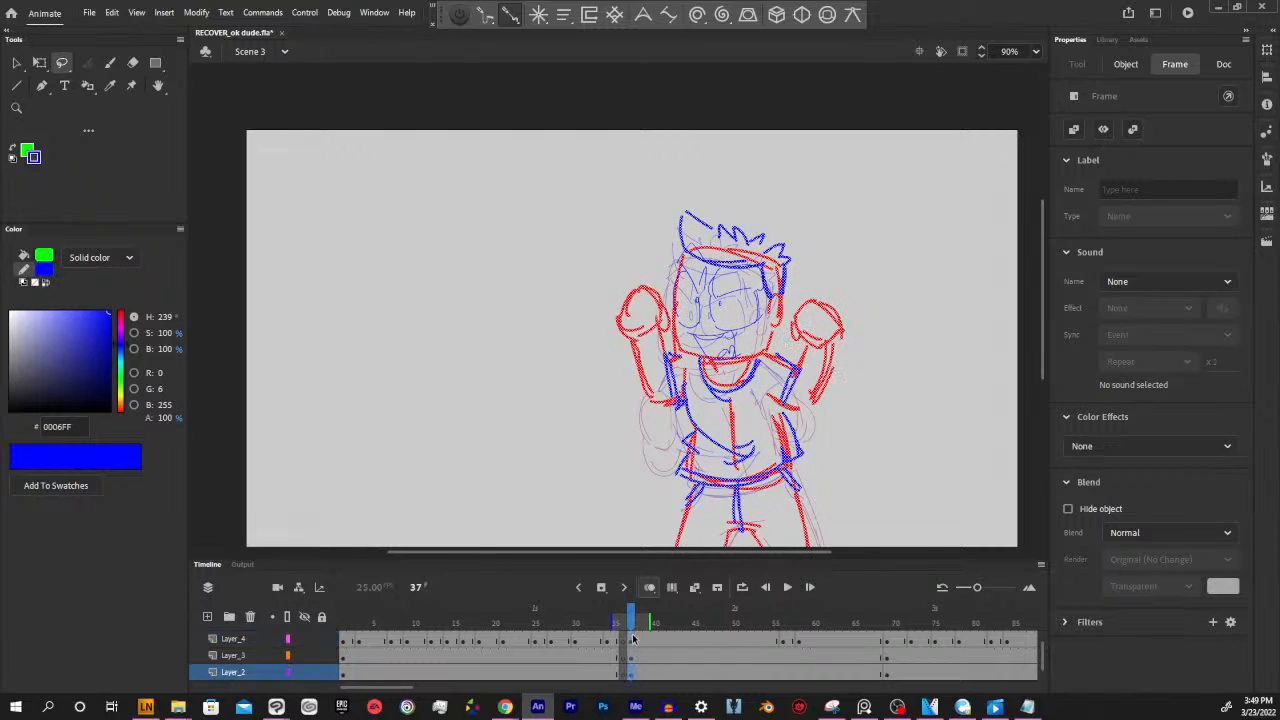
pyautogui.moveTo(627, 666)
pyautogui.mouseDown()
pyautogui.moveTo(633, 643)
pyautogui.moveTo(664, 640)
pyautogui.moveTo(575, 622)
pyautogui.moveTo(687, 618)
pyautogui.mouseUp()
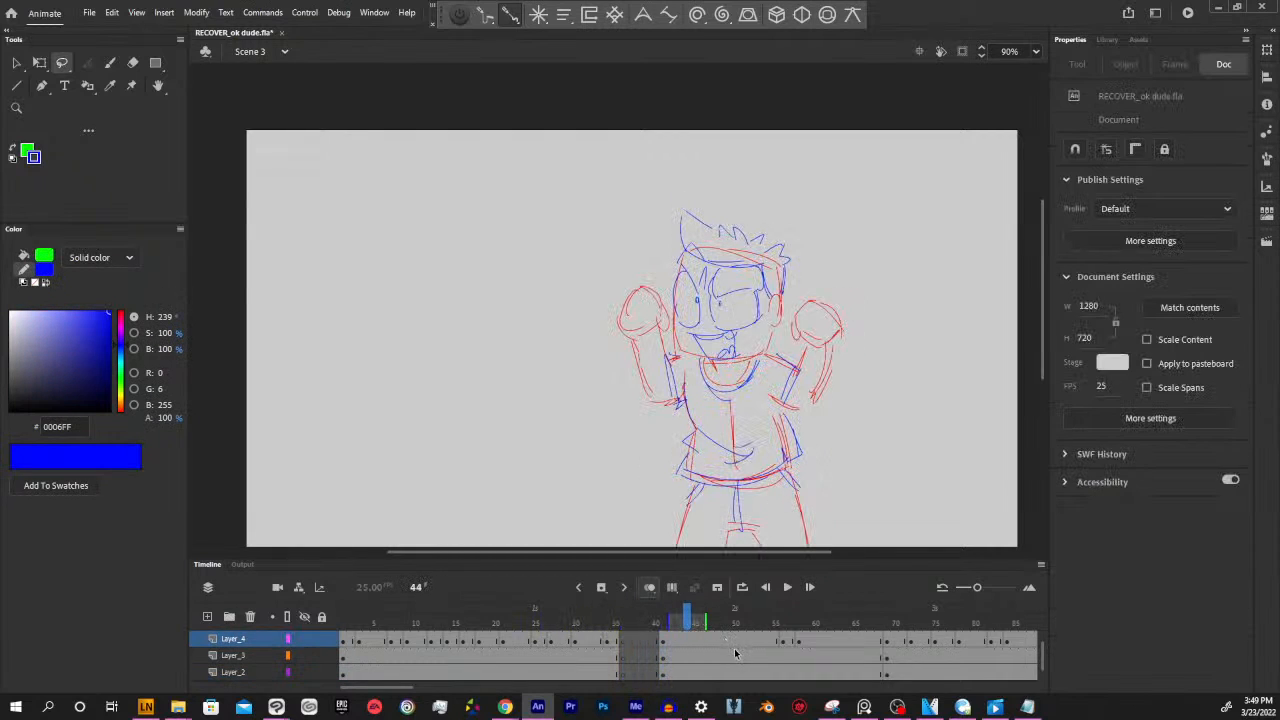
# Insert empty keyframes at frames 38 and 39 on Layer_4, Layer_3 and Layer_2 for more in-between drawings
pyautogui.click(643, 638)
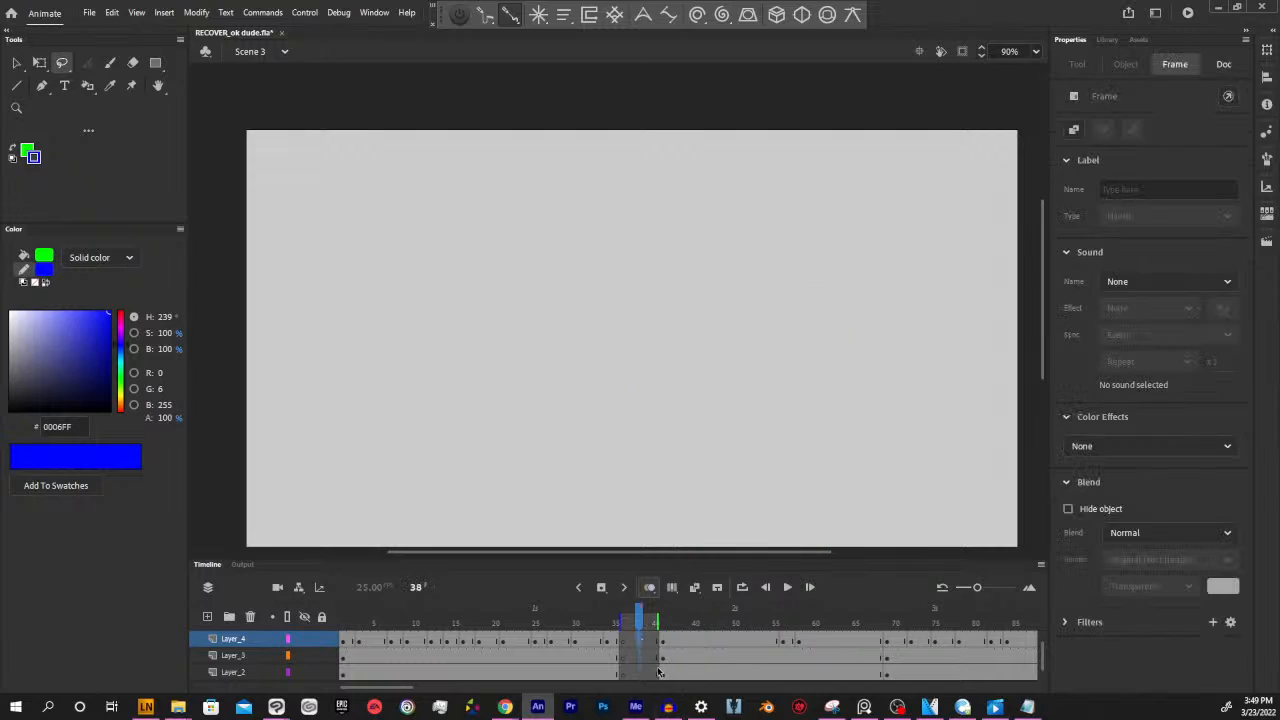
pyautogui.click(632, 620)
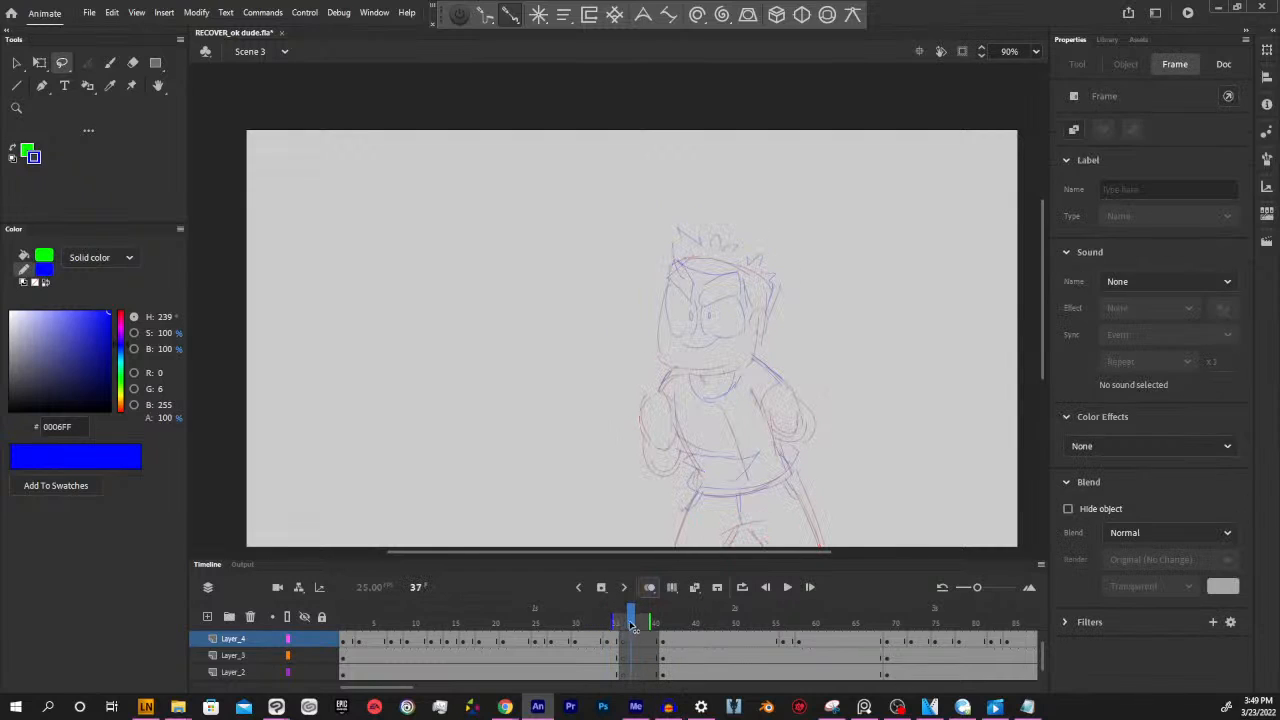
pyautogui.click(640, 672)
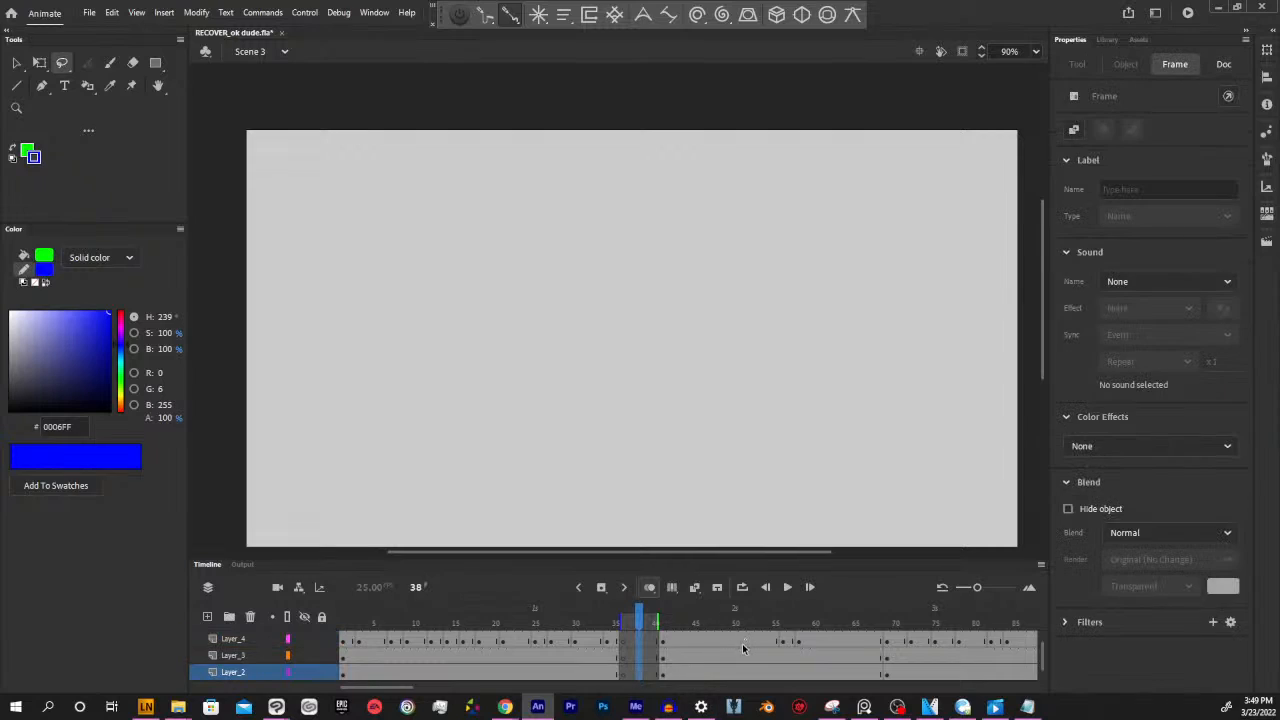
pyautogui.click(650, 668)
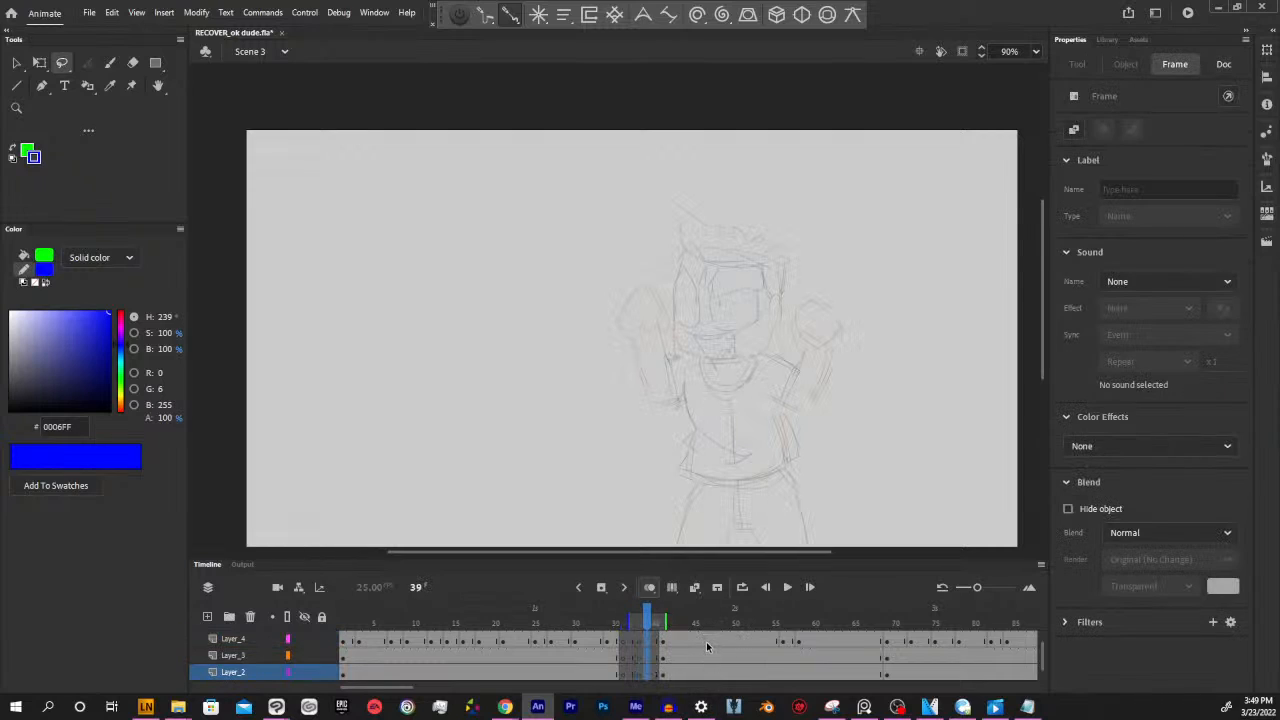
# Check the empty in-between frames 36 to 39 on Layer_4, Layer_3 and Layer_2 against the neighbouring poses
pyautogui.moveTo(647, 621)
pyautogui.mouseDown()
pyautogui.moveTo(615, 622)
pyautogui.moveTo(631, 624)
pyautogui.mouseUp()
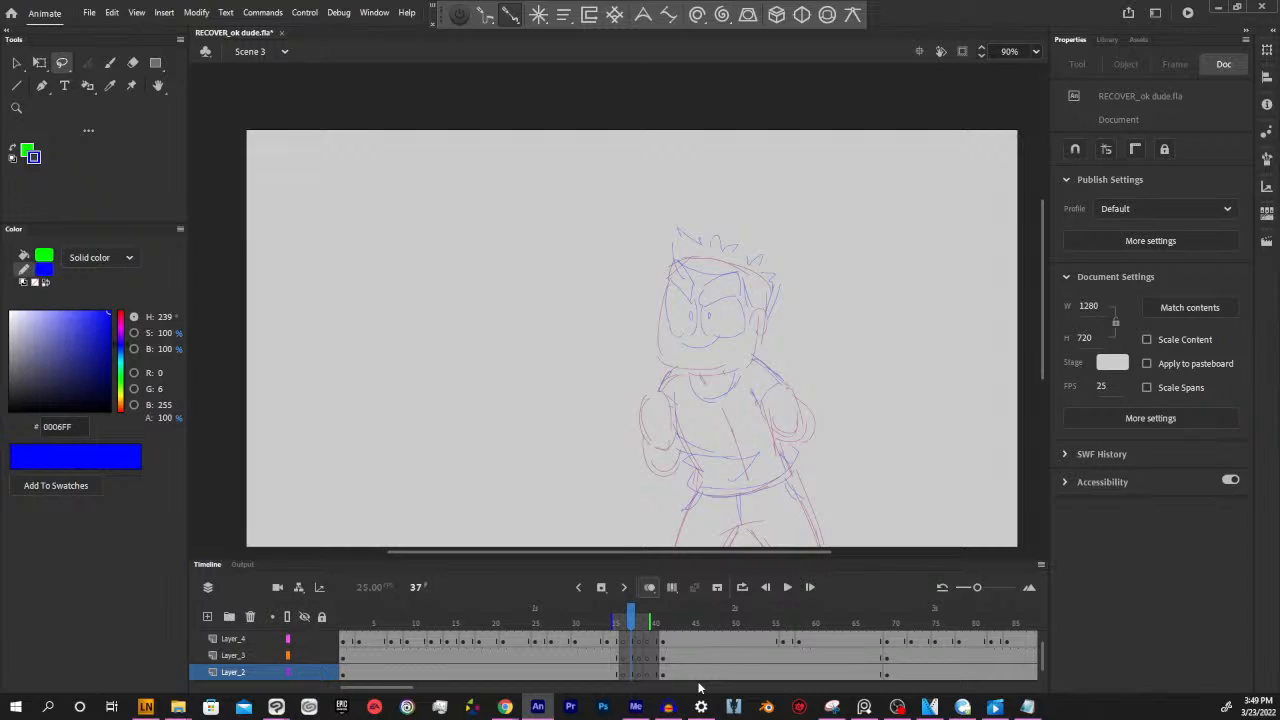
pyautogui.moveTo(629, 612)
pyautogui.mouseDown()
pyautogui.moveTo(616, 613)
pyautogui.moveTo(655, 616)
pyautogui.moveTo(627, 618)
pyautogui.mouseUp()
pyautogui.moveTo(624, 622); pyautogui.dragTo(656, 624)
pyautogui.hotkey('ctrl', 'z')
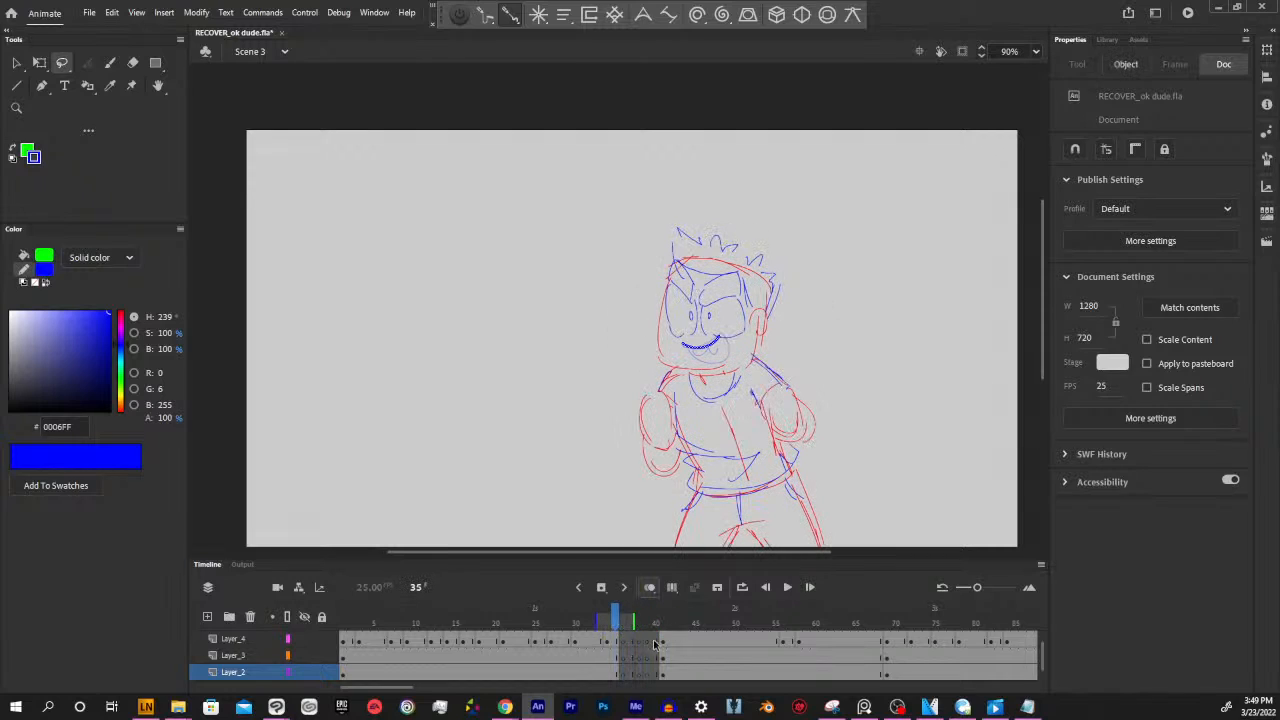
pyautogui.click(630, 641)
pyautogui.click(627, 657)
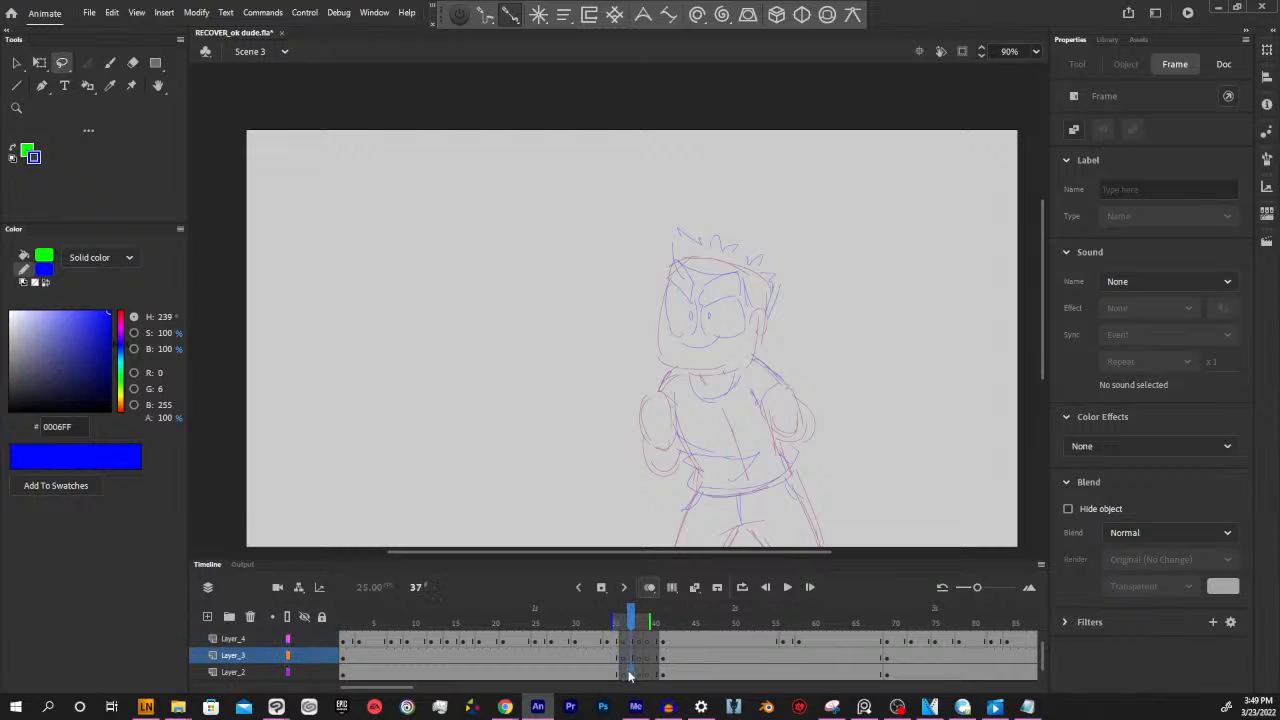
pyautogui.click(630, 674)
pyautogui.click(622, 657)
pyautogui.click(620, 640)
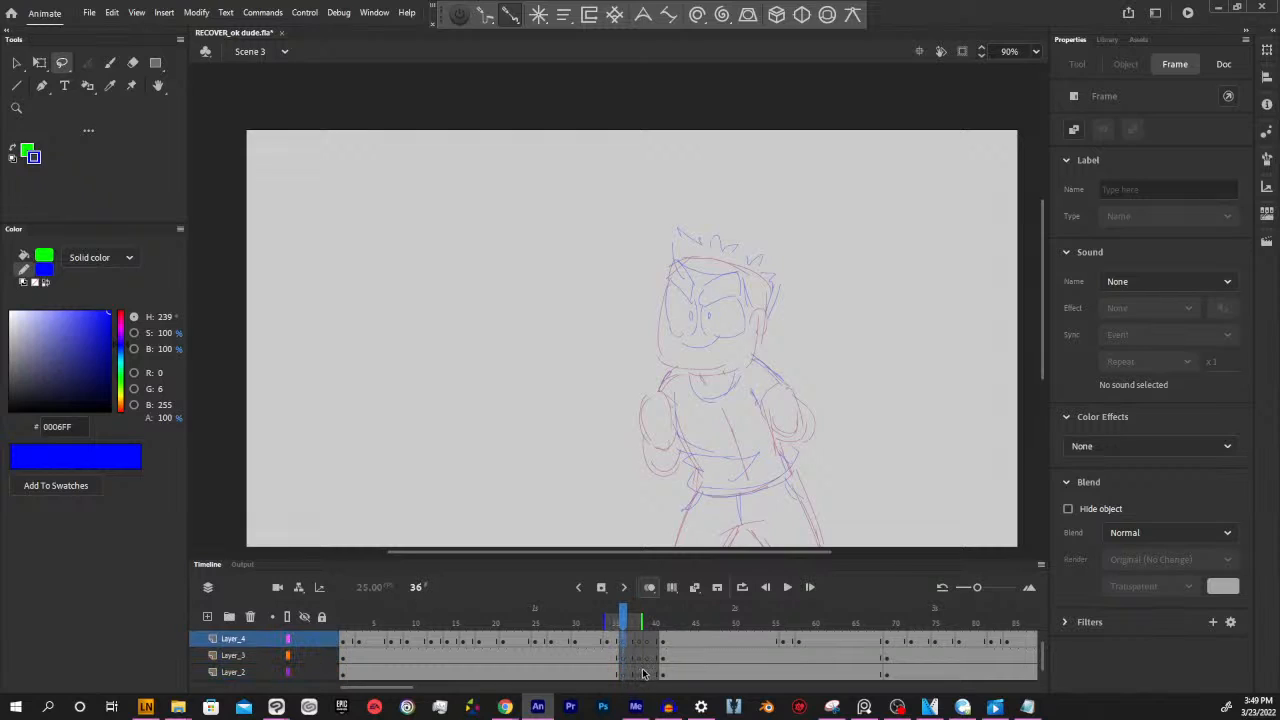
pyautogui.click(639, 643)
pyautogui.click(640, 657)
pyautogui.click(647, 656)
pyautogui.click(647, 643)
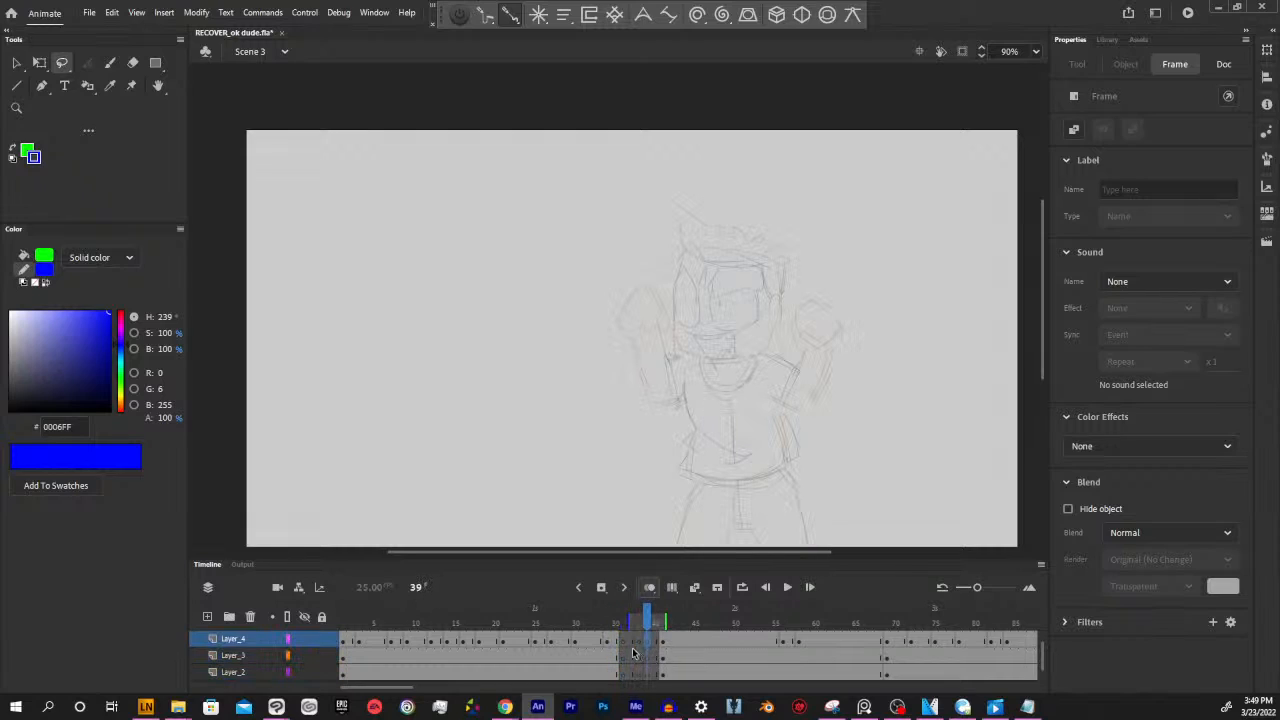
pyautogui.click(623, 641)
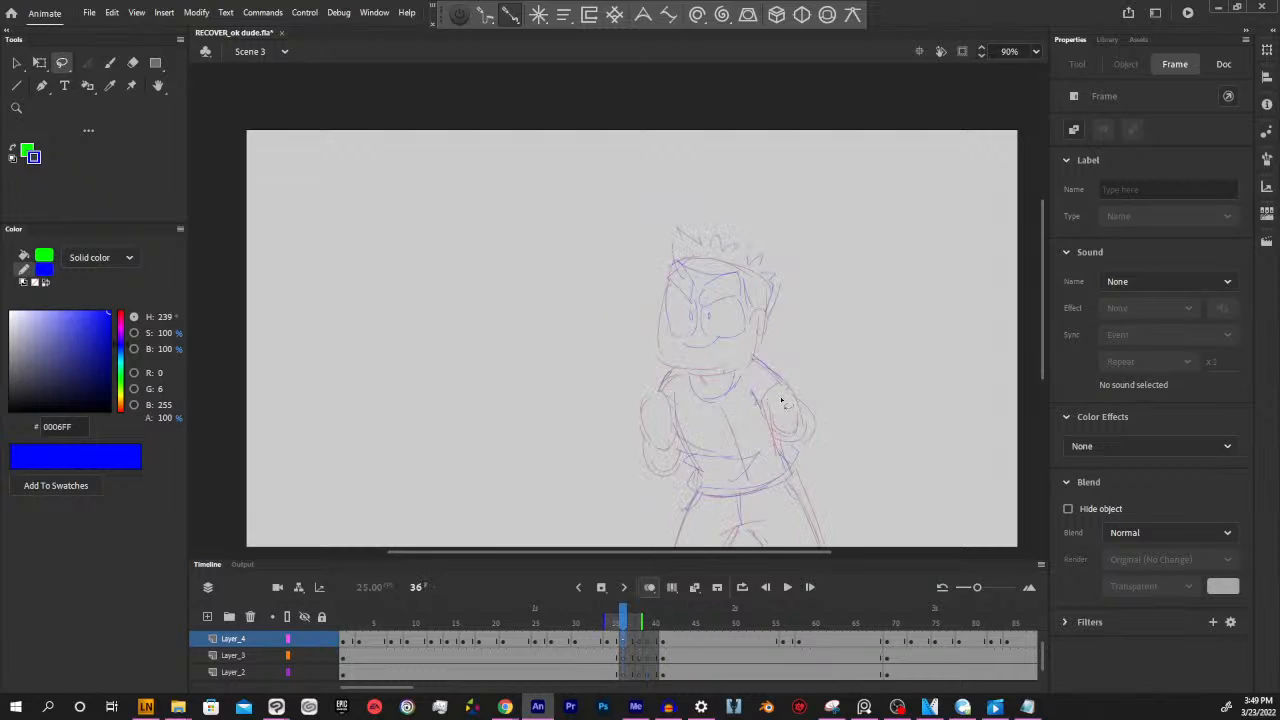
pyautogui.press('y')
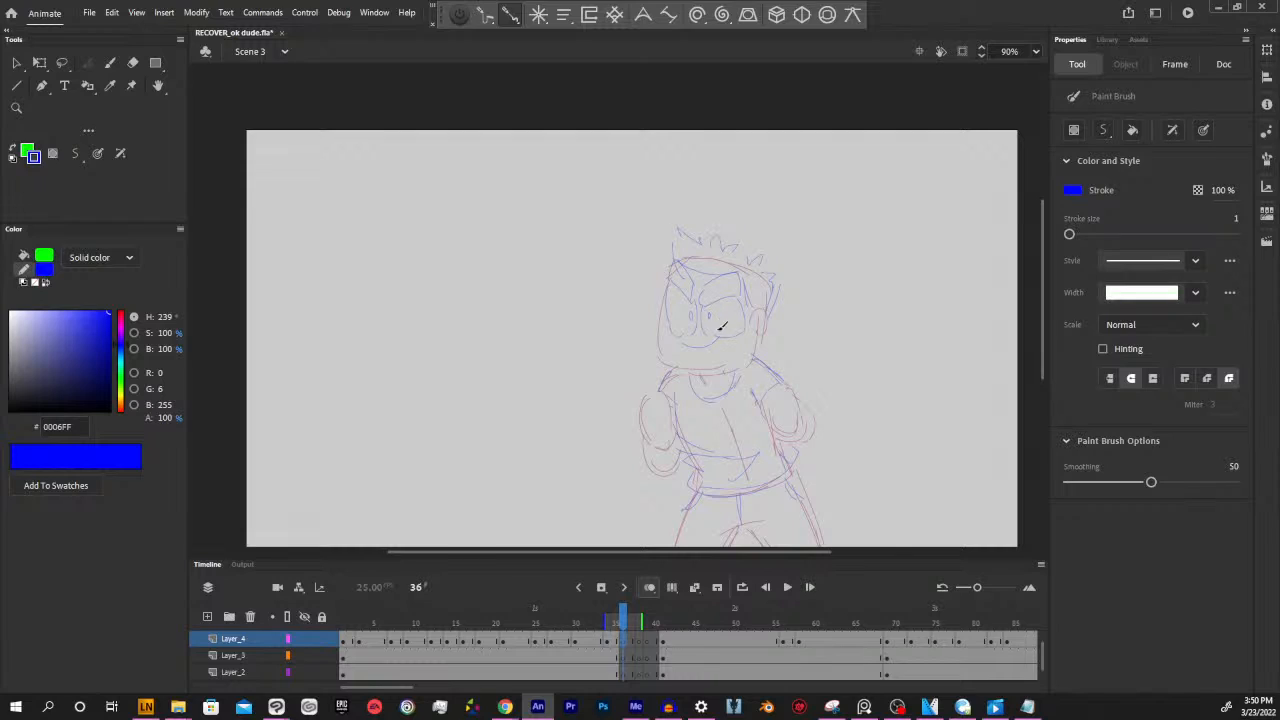
pyautogui.moveTo(674, 262); pyautogui.dragTo(770, 276)
pyautogui.hotkey('ctrl', 'z')
pyautogui.hotkey('ctrl', 'z')
# Sample the red stroke color from the head outline at frame 35 and make Layer_2 at frame 36 active
pyautogui.click(619, 627)
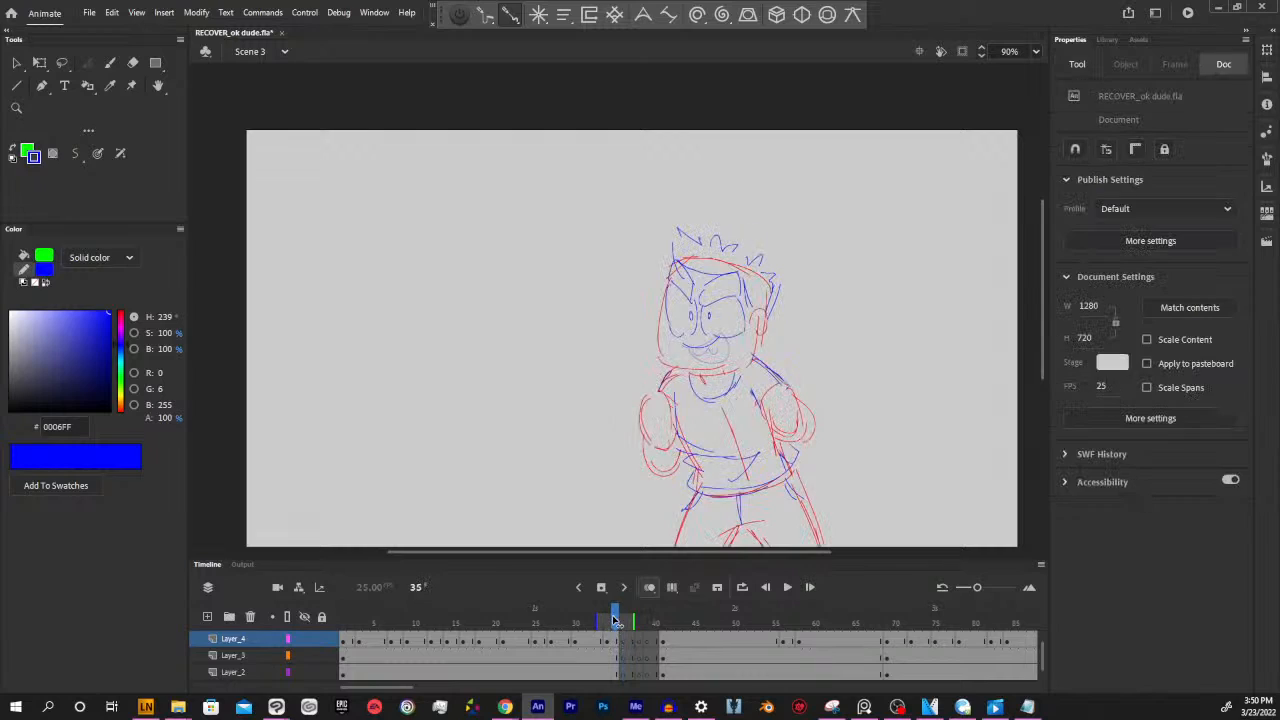
pyautogui.click(616, 622)
pyautogui.press('i')
pyautogui.click(743, 263)
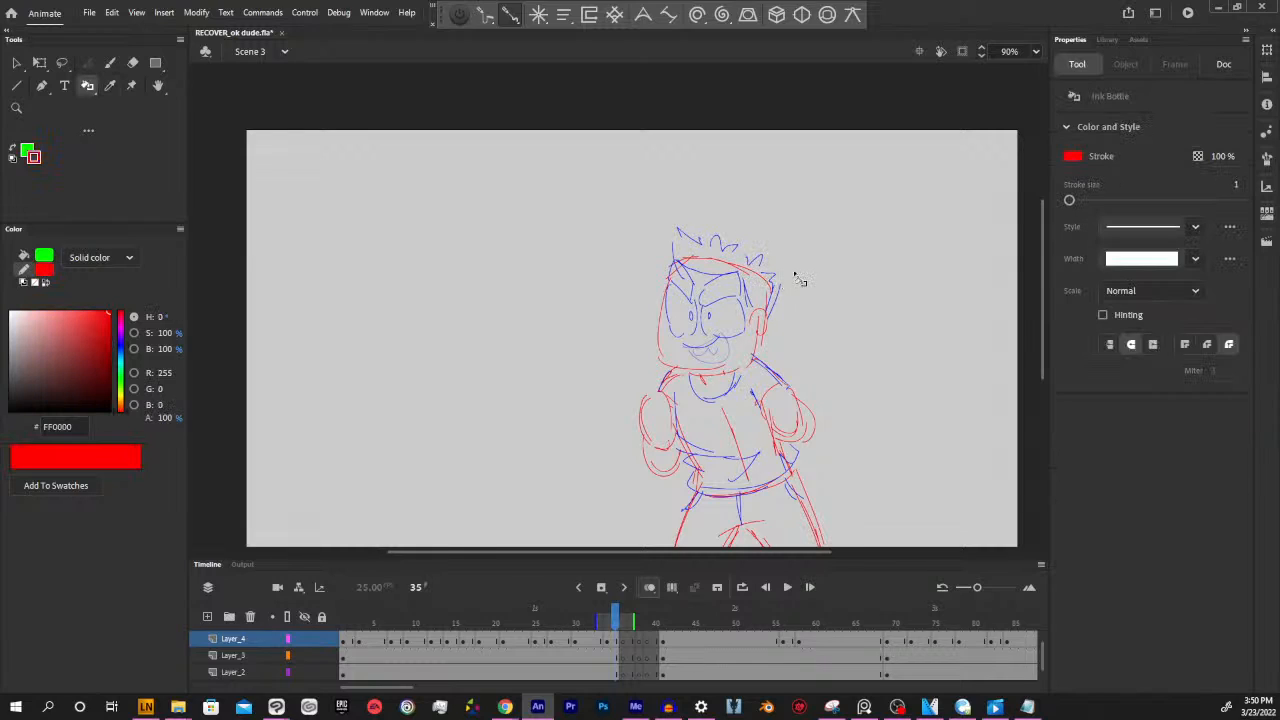
pyautogui.click(622, 622)
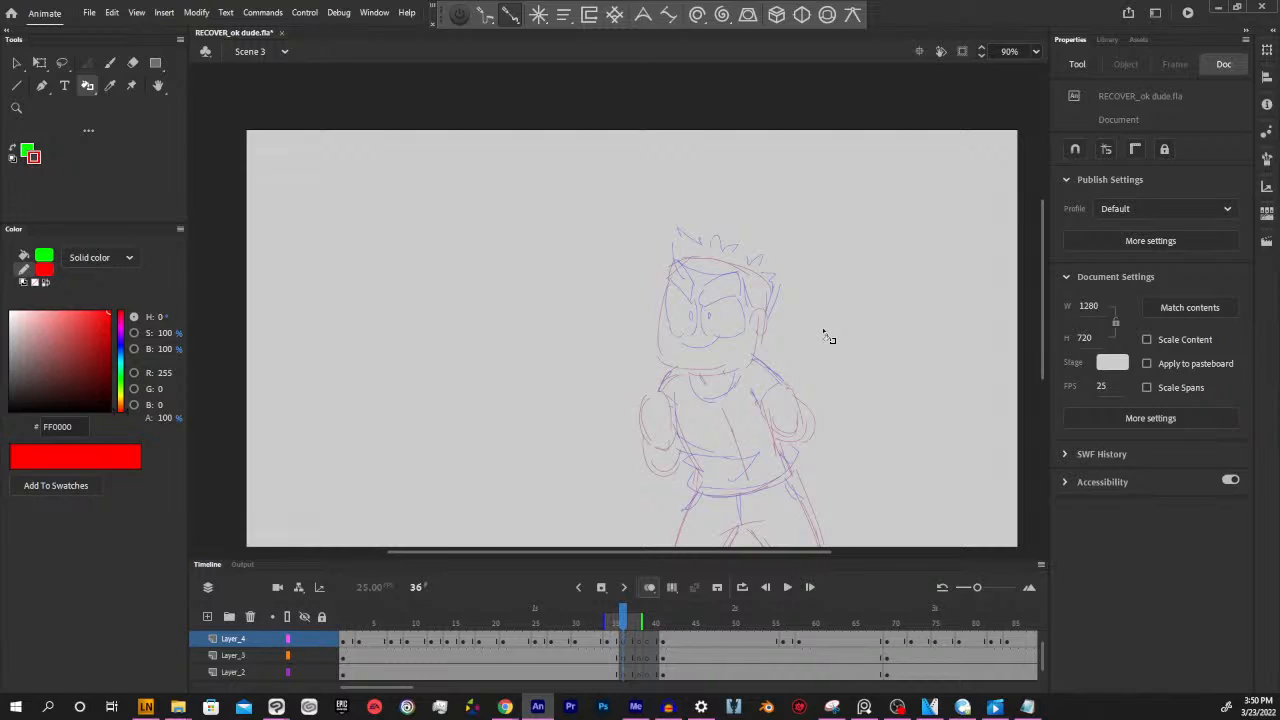
pyautogui.click(624, 656)
pyautogui.click(624, 673)
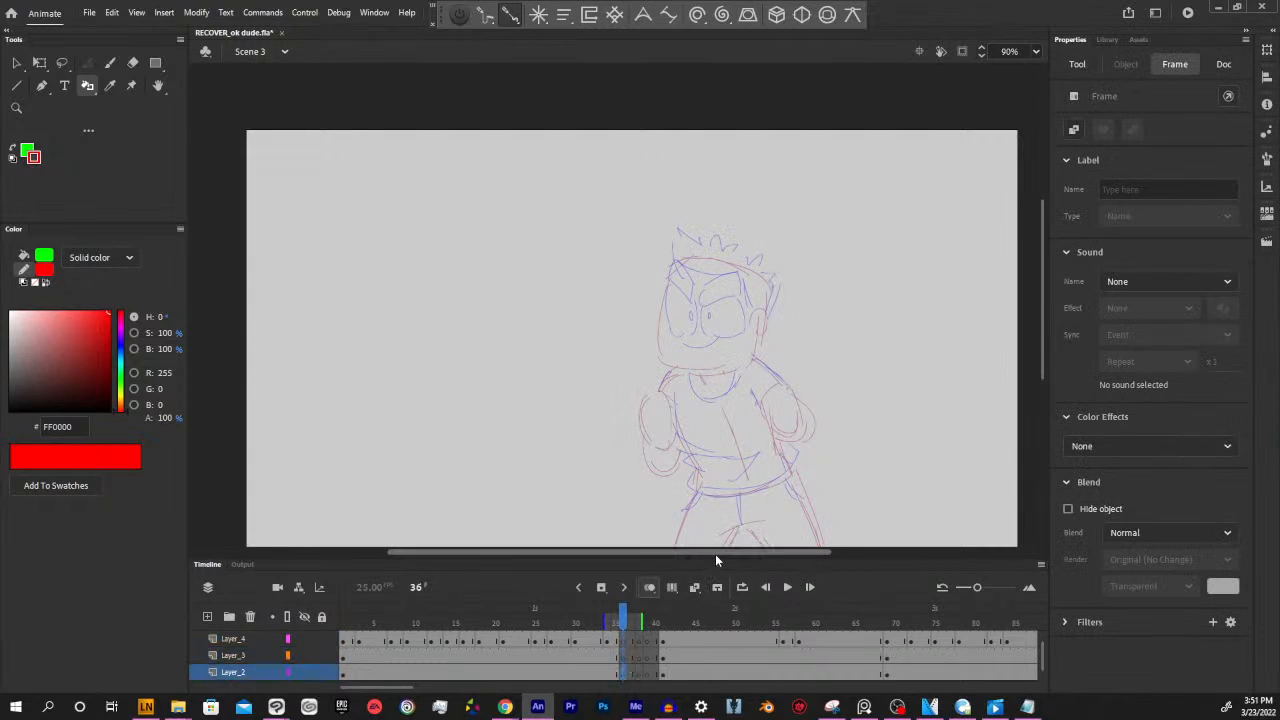
# Activate the Paint Brush and shorten the onion skin range so that it starts at frame 35
pyautogui.press('y')
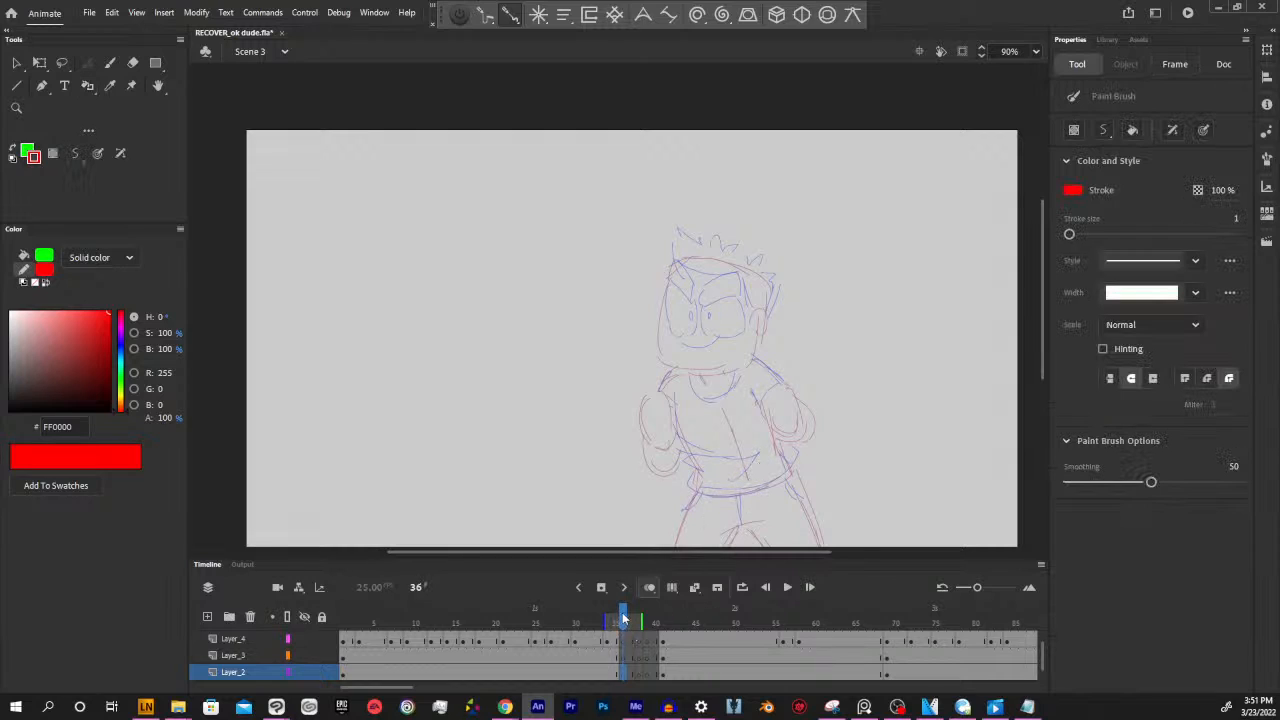
pyautogui.moveTo(622, 612); pyautogui.dragTo(618, 620)
pyautogui.click(620, 623)
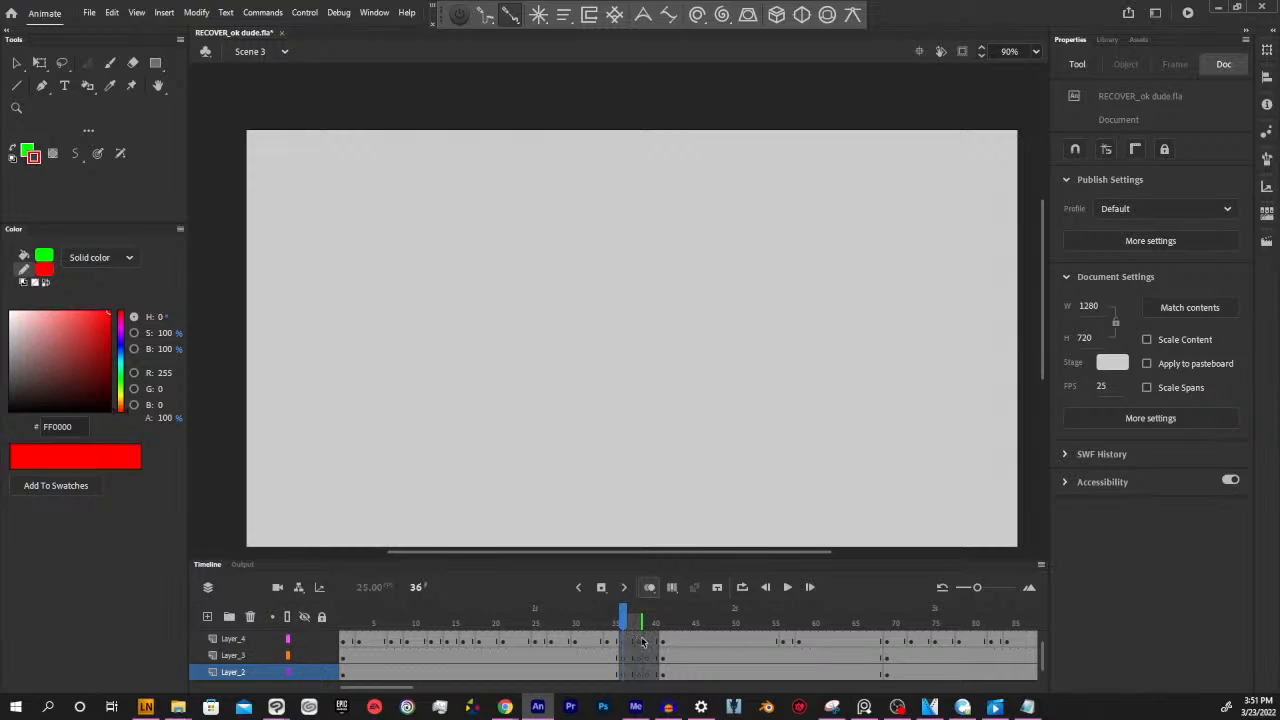
pyautogui.moveTo(623, 618); pyautogui.dragTo(612, 621)
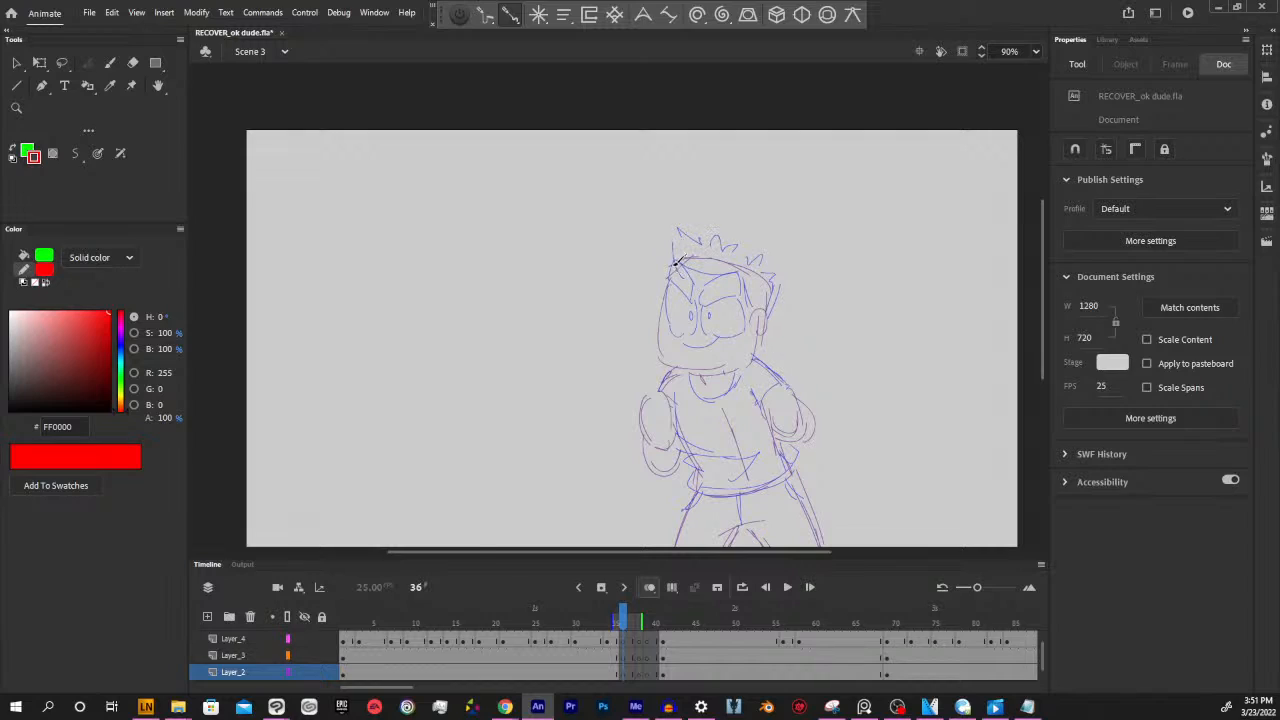
# Trace the head outline and ear in red at frame 36 on Layer_2, redoing misplaced strokes
pyautogui.moveTo(674, 264); pyautogui.dragTo(655, 362)
pyautogui.hotkey('ctrl', 'z')
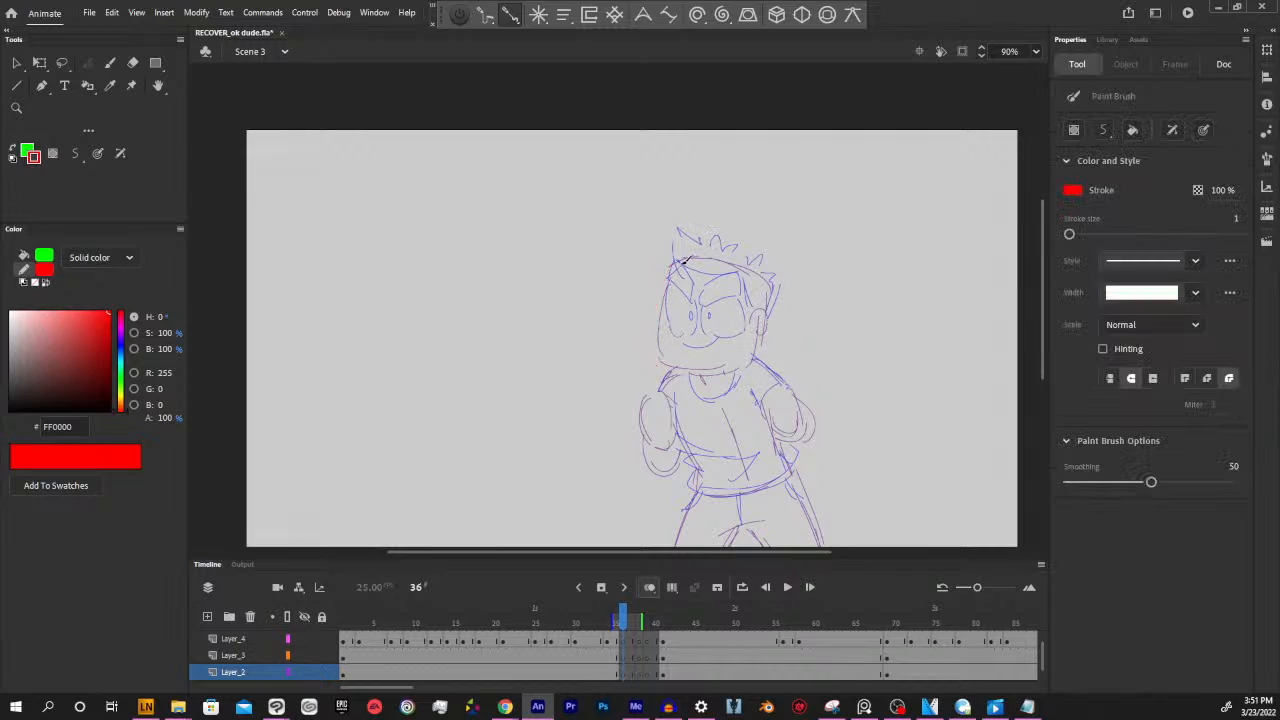
pyautogui.moveTo(674, 260); pyautogui.dragTo(652, 362)
pyautogui.hotkey('ctrl', 'z')
pyautogui.moveTo(674, 259)
pyautogui.mouseDown()
pyautogui.moveTo(658, 362)
pyautogui.moveTo(758, 354)
pyautogui.mouseUp()
pyautogui.moveTo(672, 258)
pyautogui.mouseDown()
pyautogui.moveTo(725, 258)
pyautogui.moveTo(756, 279)
pyautogui.moveTo(729, 261)
pyautogui.moveTo(770, 312)
pyautogui.moveTo(767, 279)
pyautogui.moveTo(764, 348)
pyautogui.mouseUp()
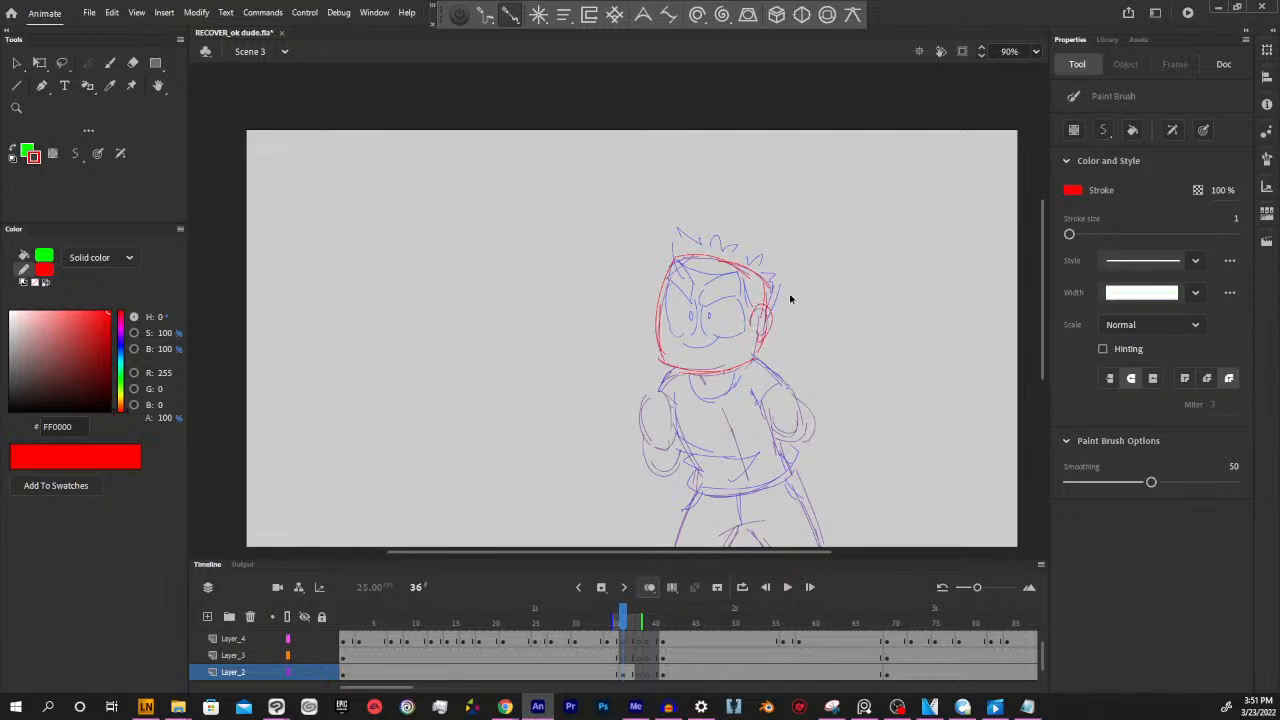
pyautogui.moveTo(767, 308)
pyautogui.mouseDown()
pyautogui.moveTo(753, 359)
pyautogui.moveTo(767, 301)
pyautogui.moveTo(757, 345)
pyautogui.moveTo(764, 310)
pyautogui.moveTo(760, 327)
pyautogui.mouseUp()
pyautogui.hotkey('ctrl', 'z')
# Try to sketch the neck and the fist beside the torso in red at frame 36, and undo the fist strokes
pyautogui.moveTo(689, 375)
pyautogui.mouseDown()
pyautogui.moveTo(713, 395)
pyautogui.moveTo(732, 388)
pyautogui.mouseUp()
pyautogui.moveTo(741, 369); pyautogui.dragTo(734, 384)
pyautogui.hotkey('ctrl', 'z')
pyautogui.hotkey('ctrl', 'z')
pyautogui.moveTo(863, 447); pyautogui.dragTo(836, 404)
pyautogui.moveTo(753, 342)
pyautogui.mouseDown()
pyautogui.moveTo(772, 376)
pyautogui.moveTo(758, 340)
pyautogui.moveTo(734, 356)
pyautogui.moveTo(752, 390)
pyautogui.moveTo(775, 388)
pyautogui.mouseUp()
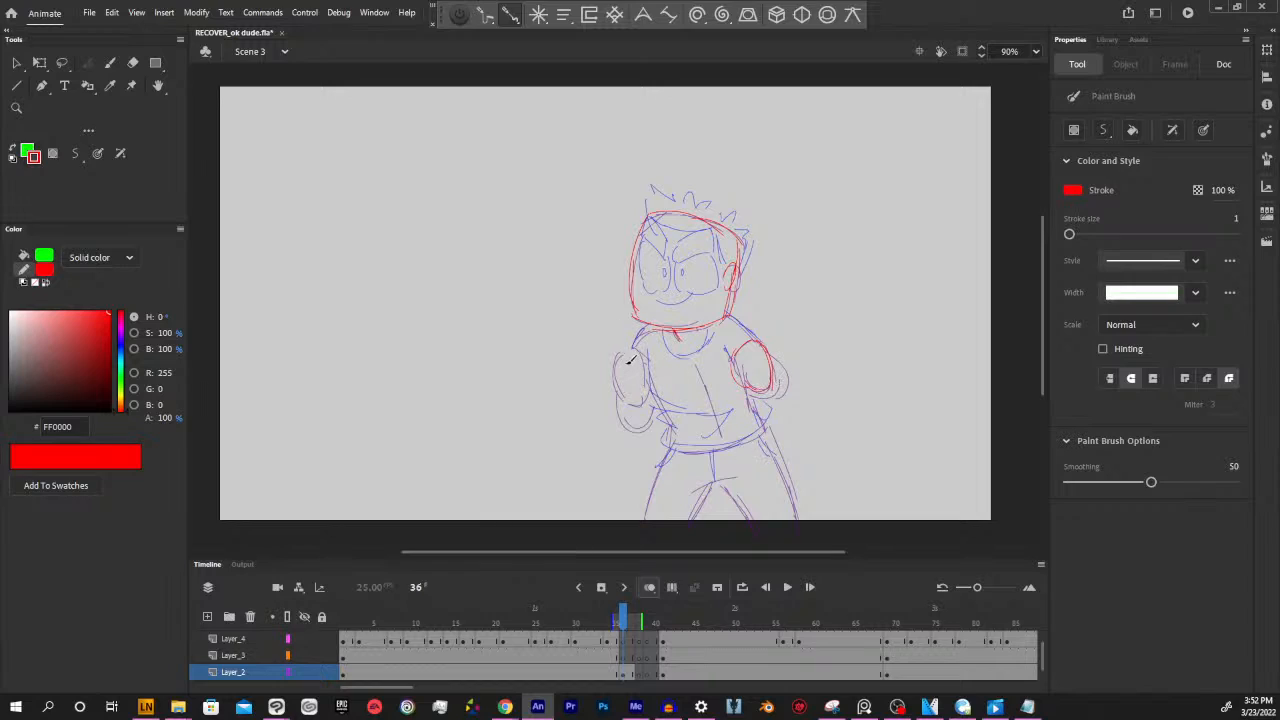
pyautogui.hotkey('ctrl', 'z')
pyautogui.hotkey('ctrl', 'z')
pyautogui.hotkey('ctrl', 'z')
# Compare frames 35 and 36, and delete the red head sketch from Layer_2 at frame 36
pyautogui.click(612, 620)
pyautogui.moveTo(612, 620); pyautogui.dragTo(625, 620)
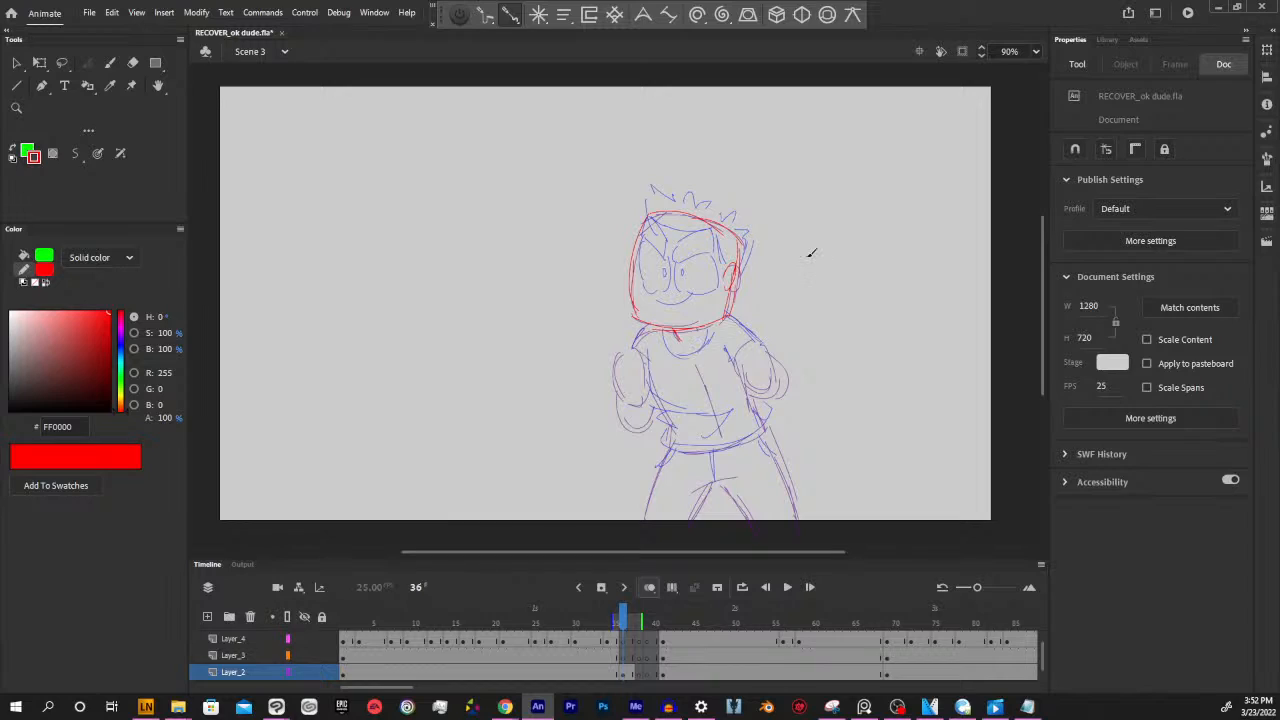
pyautogui.moveTo(624, 619)
pyautogui.mouseDown()
pyautogui.moveTo(610, 617)
pyautogui.moveTo(625, 617)
pyautogui.mouseUp()
pyautogui.click(627, 674)
pyautogui.click(852, 362)
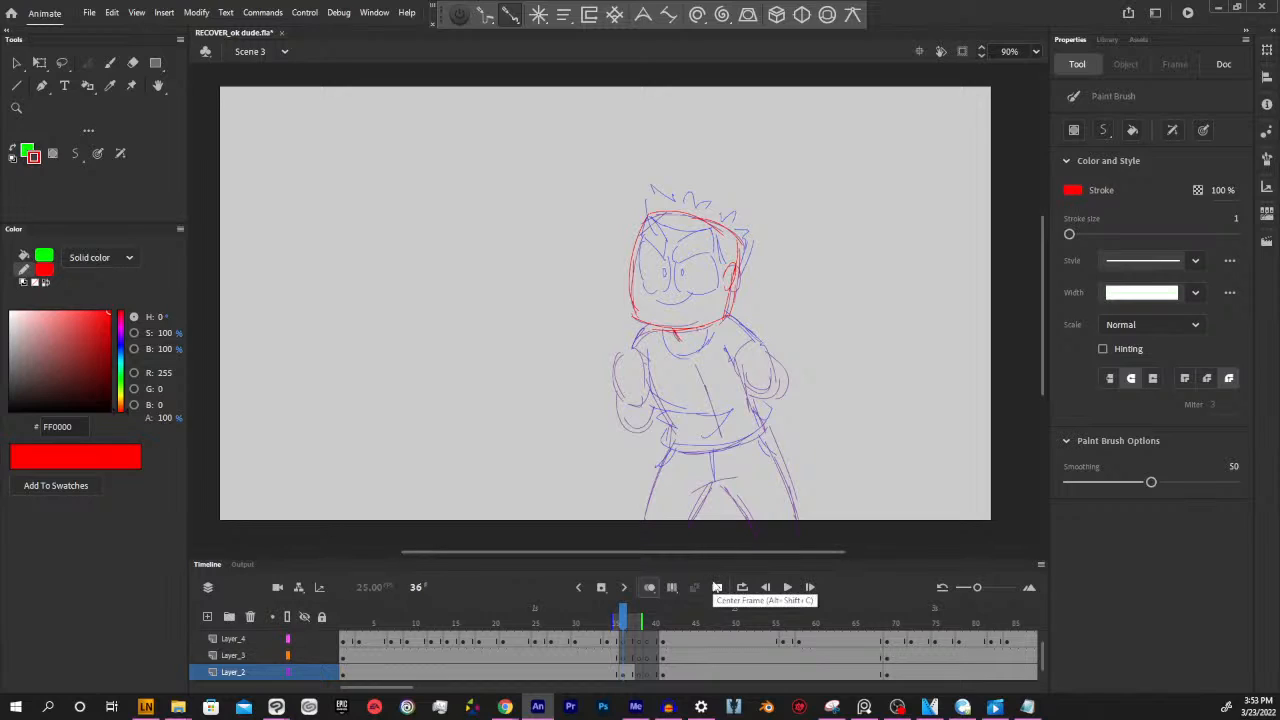
pyautogui.click(621, 621)
pyautogui.click(625, 587)
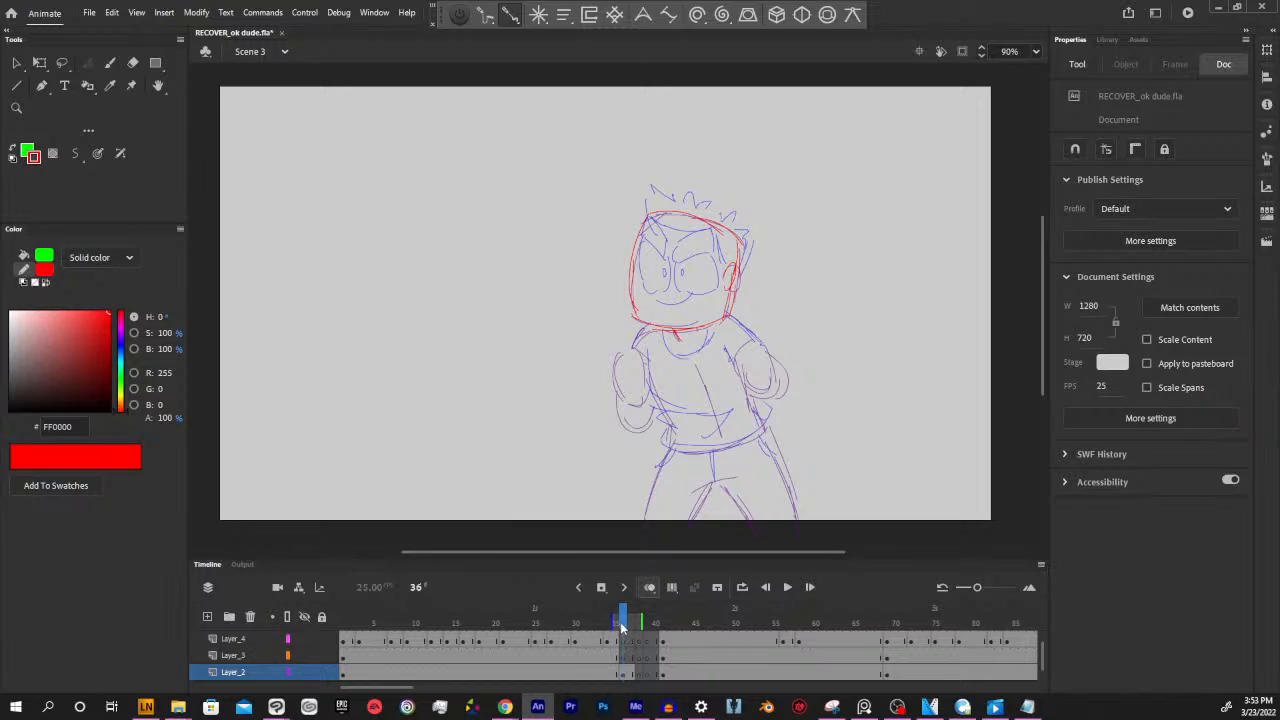
pyautogui.moveTo(626, 622)
pyautogui.mouseDown()
pyautogui.moveTo(604, 622)
pyautogui.moveTo(625, 626)
pyautogui.mouseUp()
pyautogui.click(627, 673)
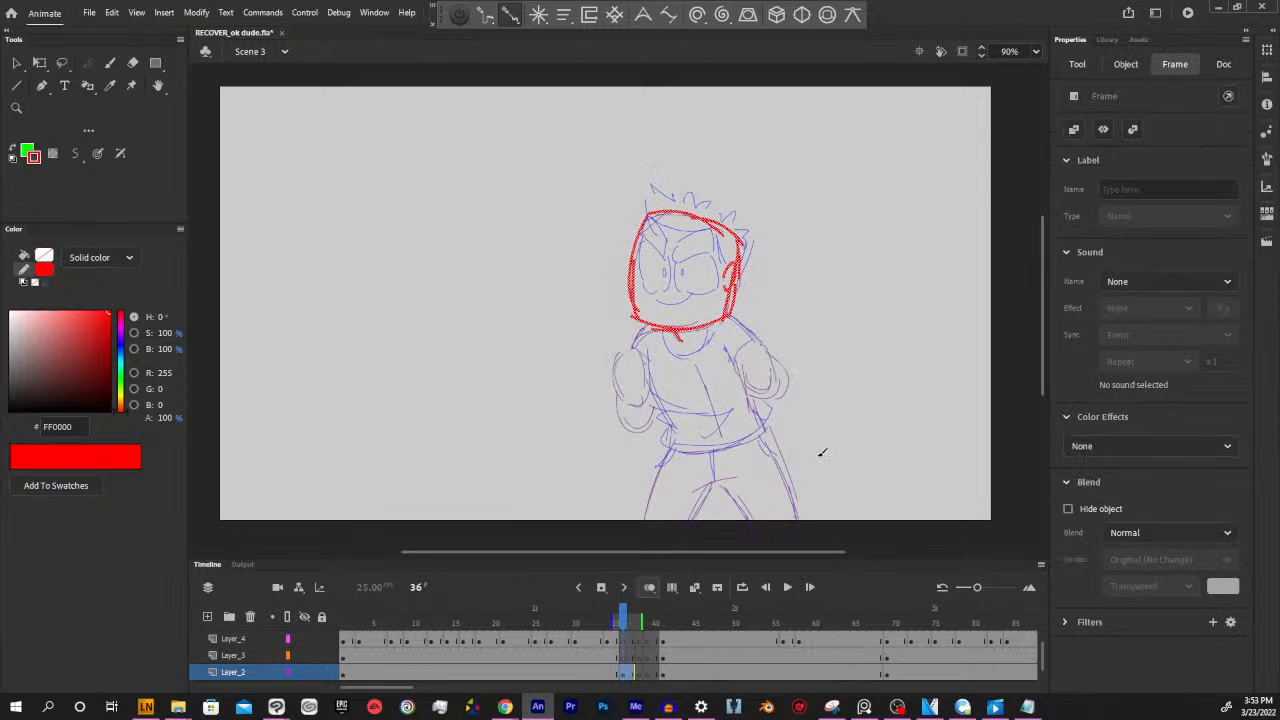
pyautogui.press('Delete')
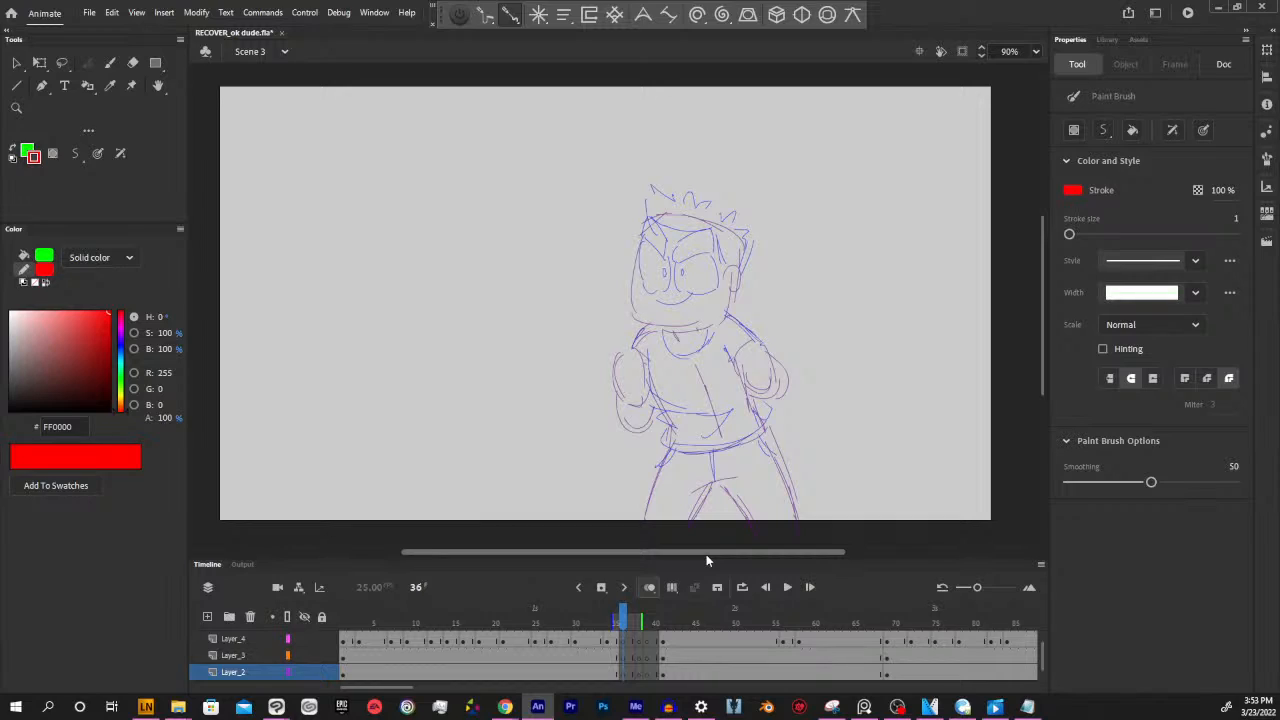
# Flip between frames 35 and 36 to study the lowered-fists pose under the empty in-between frame
pyautogui.click(623, 622)
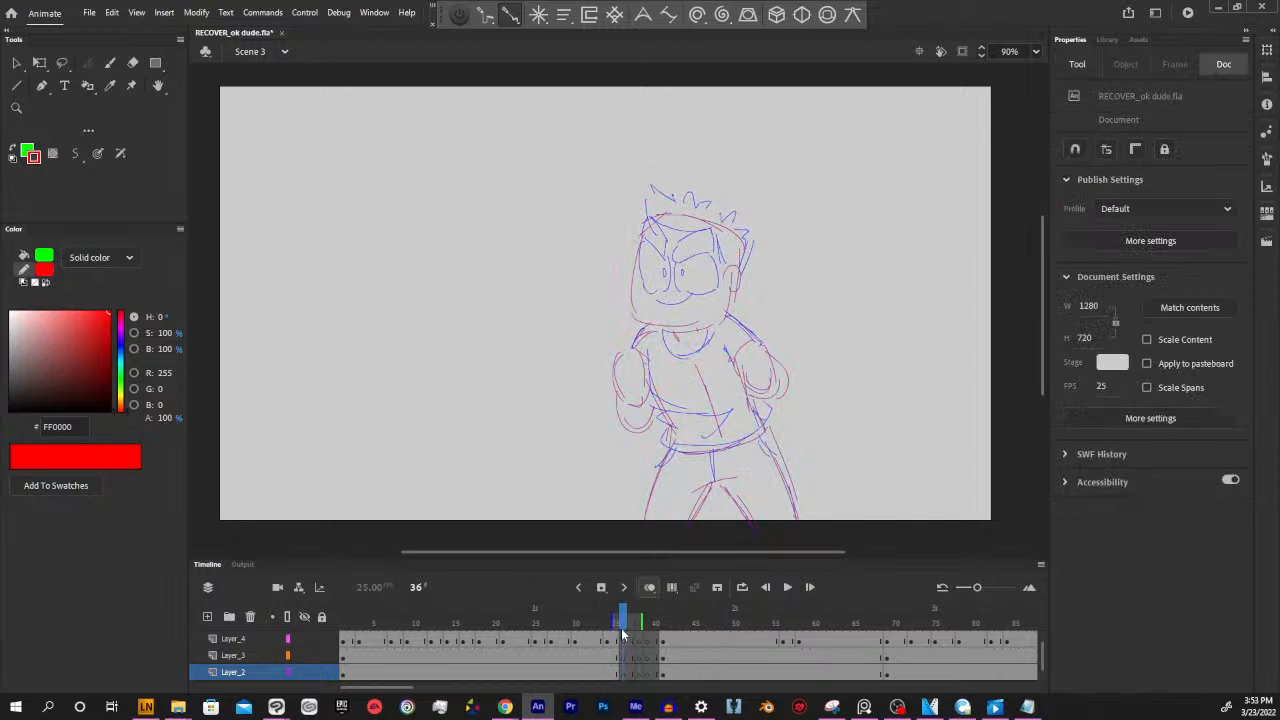
pyautogui.click(617, 622)
pyautogui.click(623, 622)
pyautogui.hscroll(-1, 718, 550)
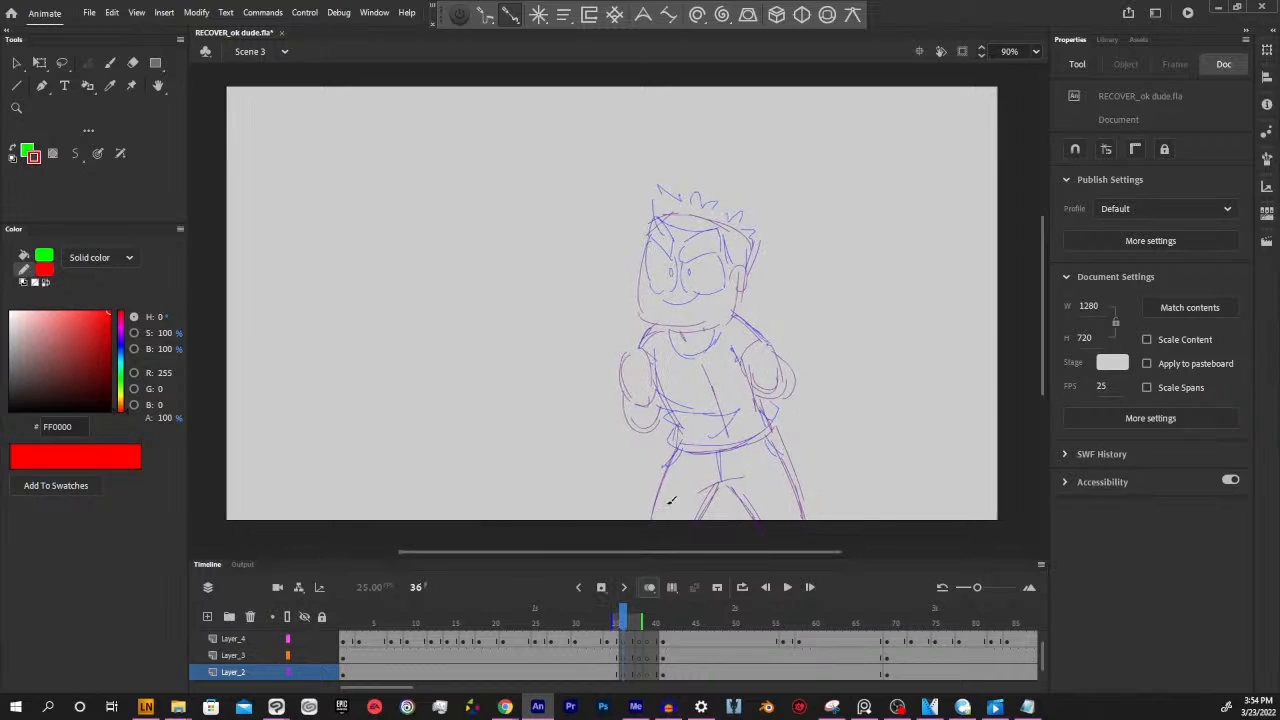
pyautogui.click(617, 622)
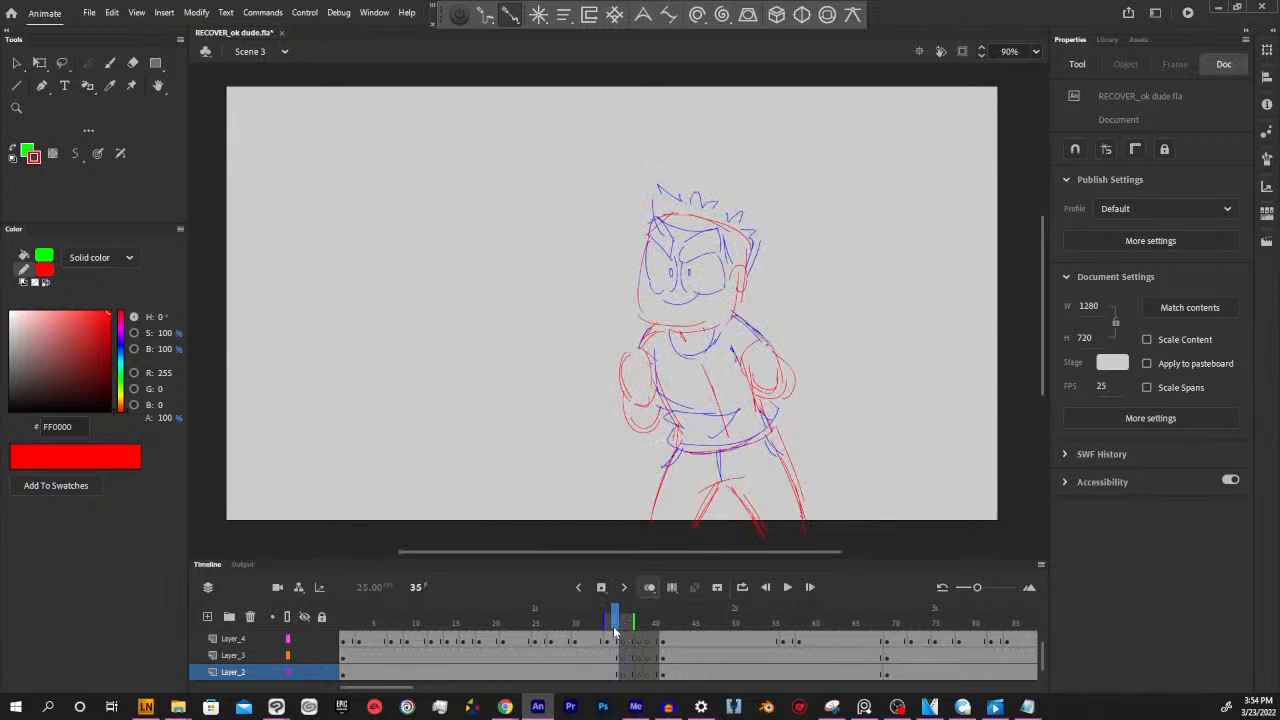
pyautogui.click(623, 622)
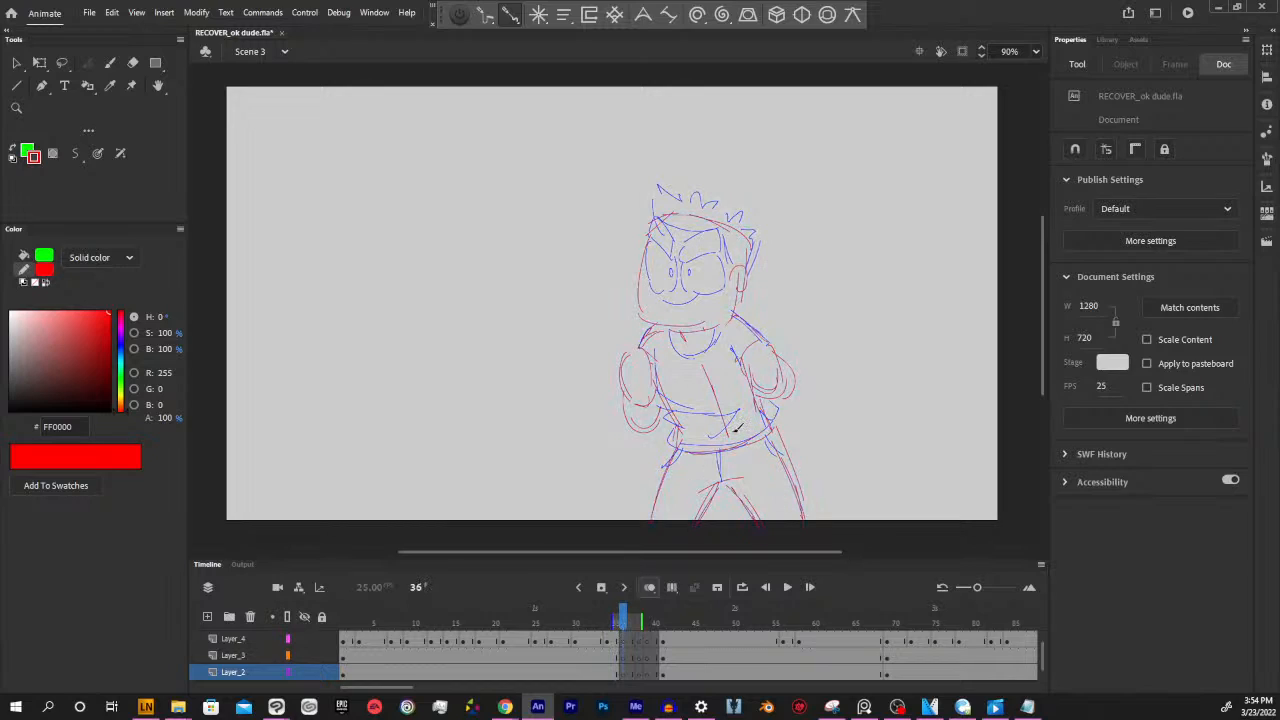
# Sketch a boxy head outline in red at frame 36 on Layer_2, working over the onion-skinned poses
pyautogui.moveTo(623, 622)
pyautogui.mouseDown()
pyautogui.moveTo(673, 621)
pyautogui.moveTo(638, 617)
pyautogui.mouseUp()
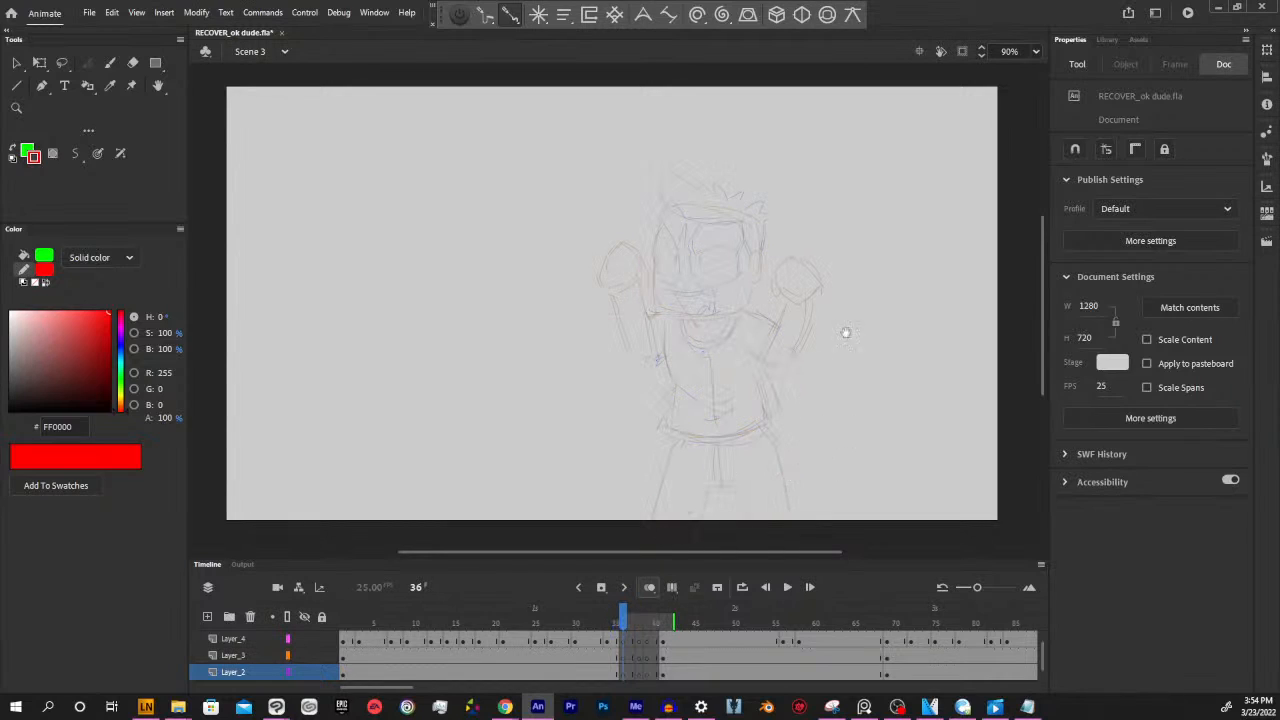
pyautogui.moveTo(725, 388); pyautogui.dragTo(748, 452)
pyautogui.moveTo(688, 263)
pyautogui.mouseDown()
pyautogui.moveTo(706, 373)
pyautogui.moveTo(788, 362)
pyautogui.mouseUp()
pyautogui.moveTo(787, 292)
pyautogui.mouseDown()
pyautogui.moveTo(782, 356)
pyautogui.moveTo(786, 264)
pyautogui.mouseUp()
pyautogui.moveTo(700, 266); pyautogui.dragTo(760, 258)
# Shift the red head outline slightly up and to the left, and enlarge it to about 209 by 213 px
pyautogui.press('v')
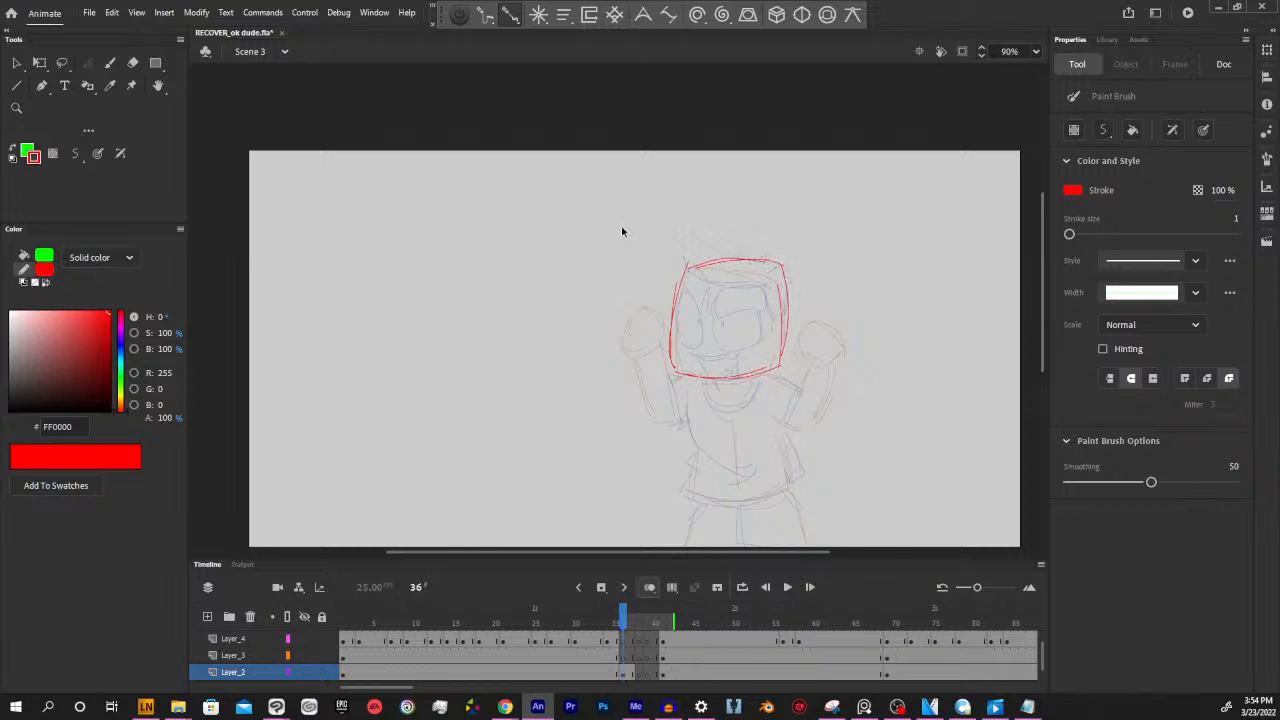
pyautogui.moveTo(622, 229); pyautogui.dragTo(844, 450)
pyautogui.moveTo(776, 375); pyautogui.dragTo(740, 387)
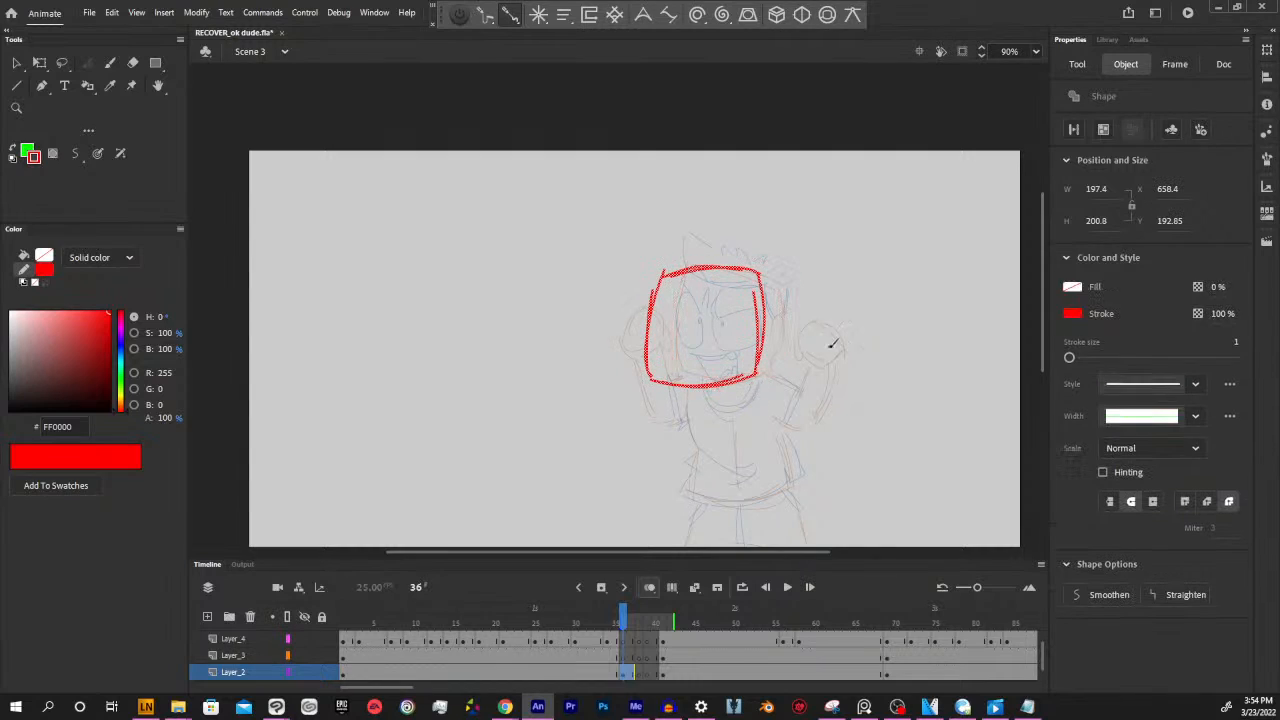
pyautogui.press('q')
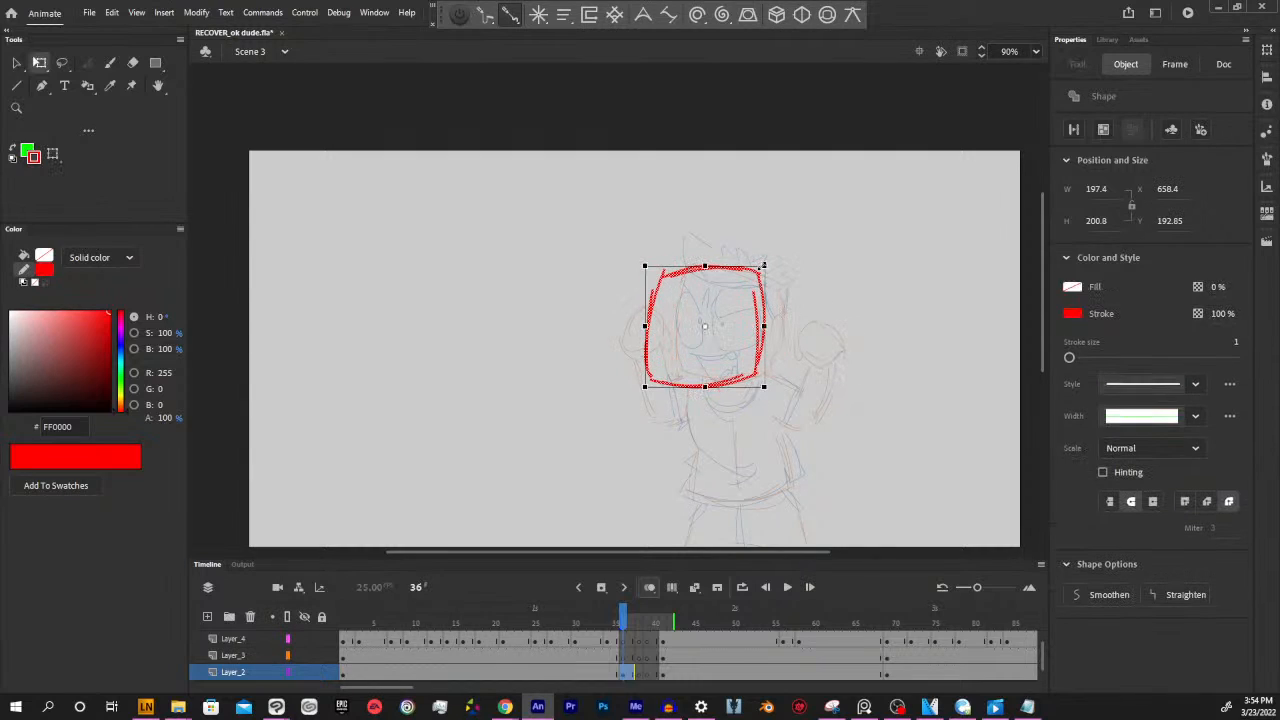
pyautogui.moveTo(763, 266)
pyautogui.mouseDown()
pyautogui.moveTo(781, 244)
pyautogui.moveTo(769, 262)
pyautogui.mouseUp()
pyautogui.moveTo(762, 360)
pyautogui.mouseDown()
pyautogui.moveTo(777, 338)
pyautogui.moveTo(772, 349)
pyautogui.mouseUp()
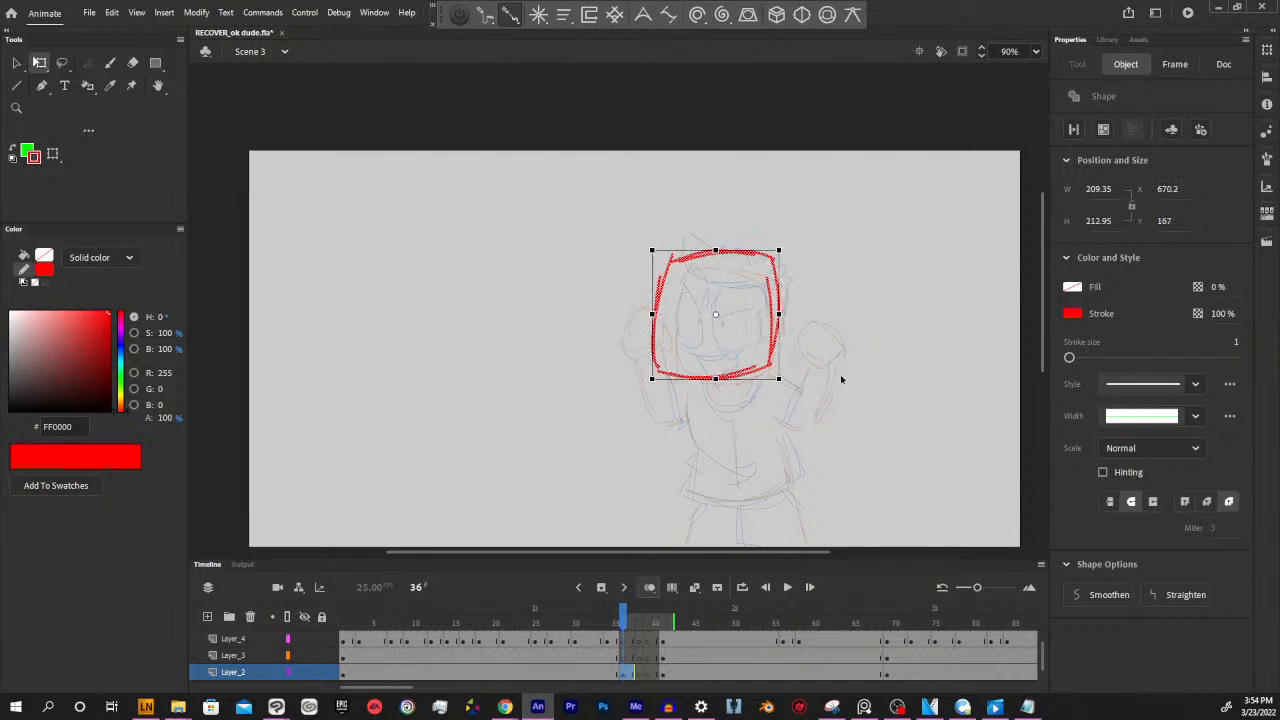
pyautogui.click(851, 398)
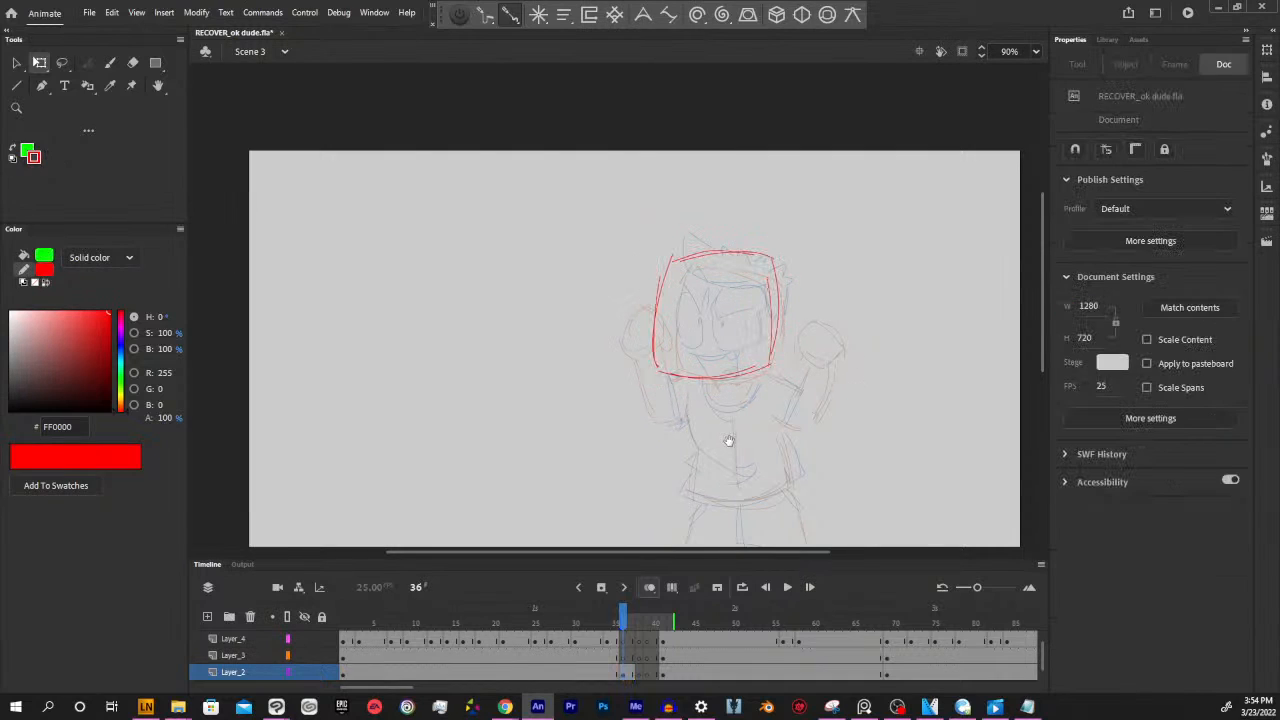
# Draw the ear, neck mark, shoulder and torso with a curved shirt hem in red below the head at frame 36
pyautogui.moveTo(729, 441); pyautogui.dragTo(753, 427)
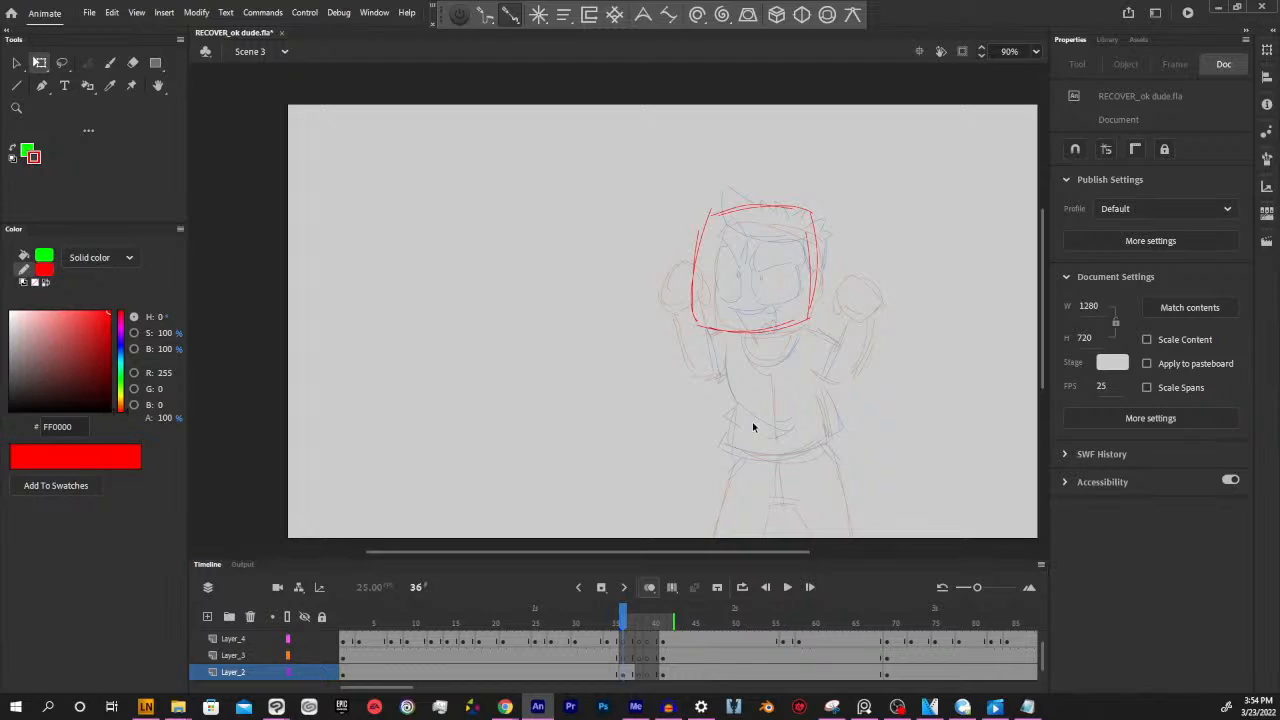
pyautogui.press('y')
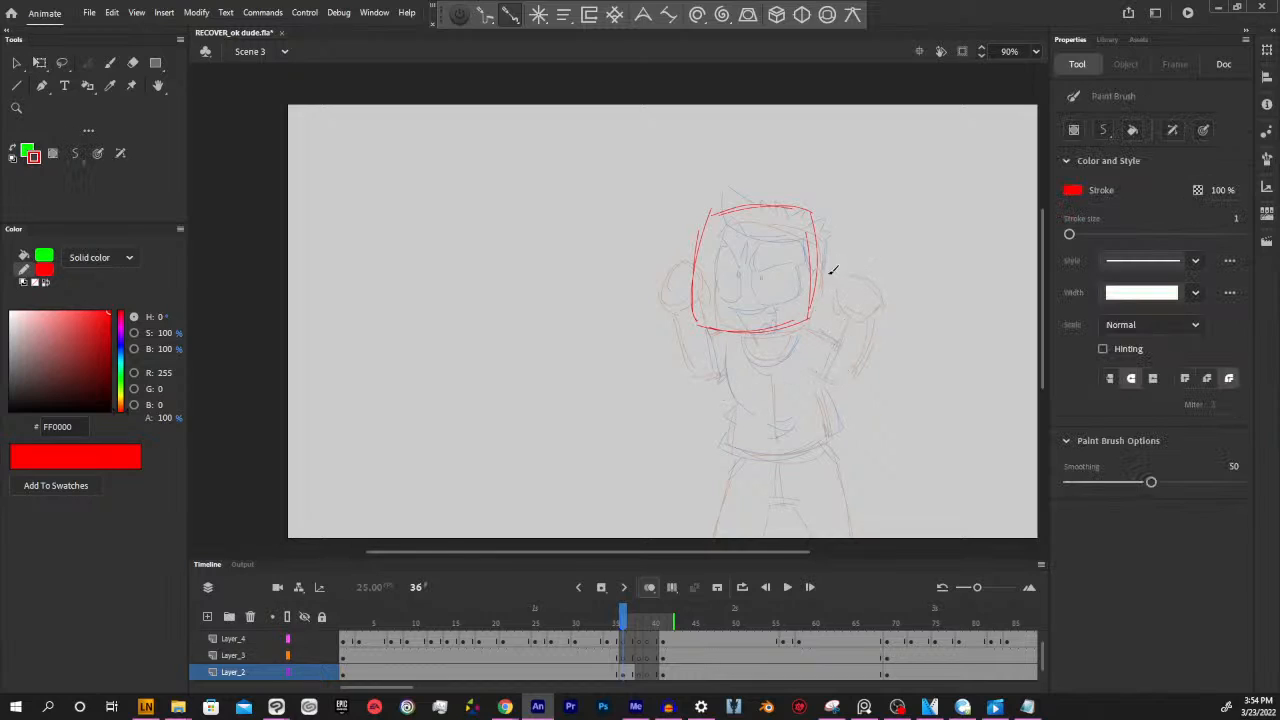
pyautogui.moveTo(818, 250)
pyautogui.mouseDown()
pyautogui.moveTo(831, 260)
pyautogui.moveTo(819, 291)
pyautogui.mouseUp()
pyautogui.moveTo(753, 332); pyautogui.dragTo(764, 340)
pyautogui.moveTo(728, 330)
pyautogui.mouseDown()
pyautogui.moveTo(747, 440)
pyautogui.moveTo(737, 456)
pyautogui.moveTo(832, 436)
pyautogui.moveTo(820, 383)
pyautogui.mouseUp()
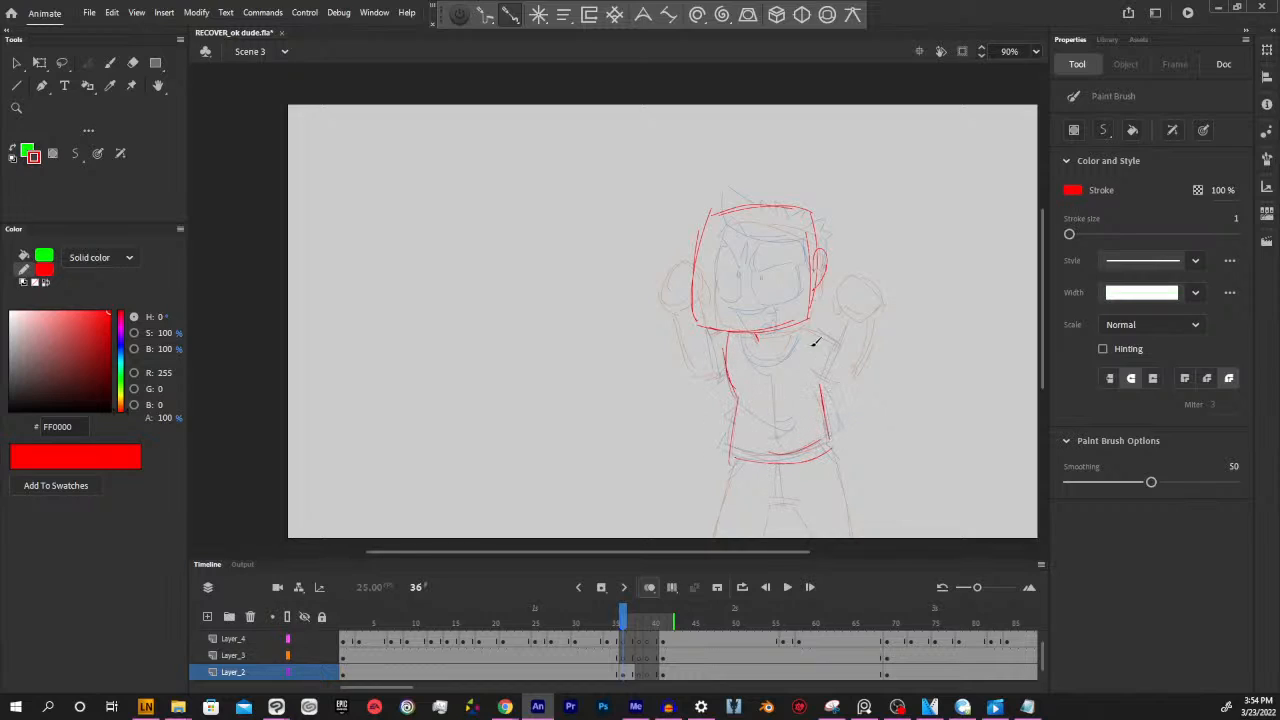
pyautogui.moveTo(804, 322); pyautogui.dragTo(821, 376)
# Sketch the raised fist and bent arm on the left side of the torso in red at frame 36
pyautogui.moveTo(634, 258)
pyautogui.mouseDown()
pyautogui.moveTo(622, 303)
pyautogui.moveTo(611, 289)
pyautogui.moveTo(657, 275)
pyautogui.mouseUp()
pyautogui.moveTo(650, 253)
pyautogui.mouseDown()
pyautogui.moveTo(649, 363)
pyautogui.moveTo(716, 368)
pyautogui.mouseUp()
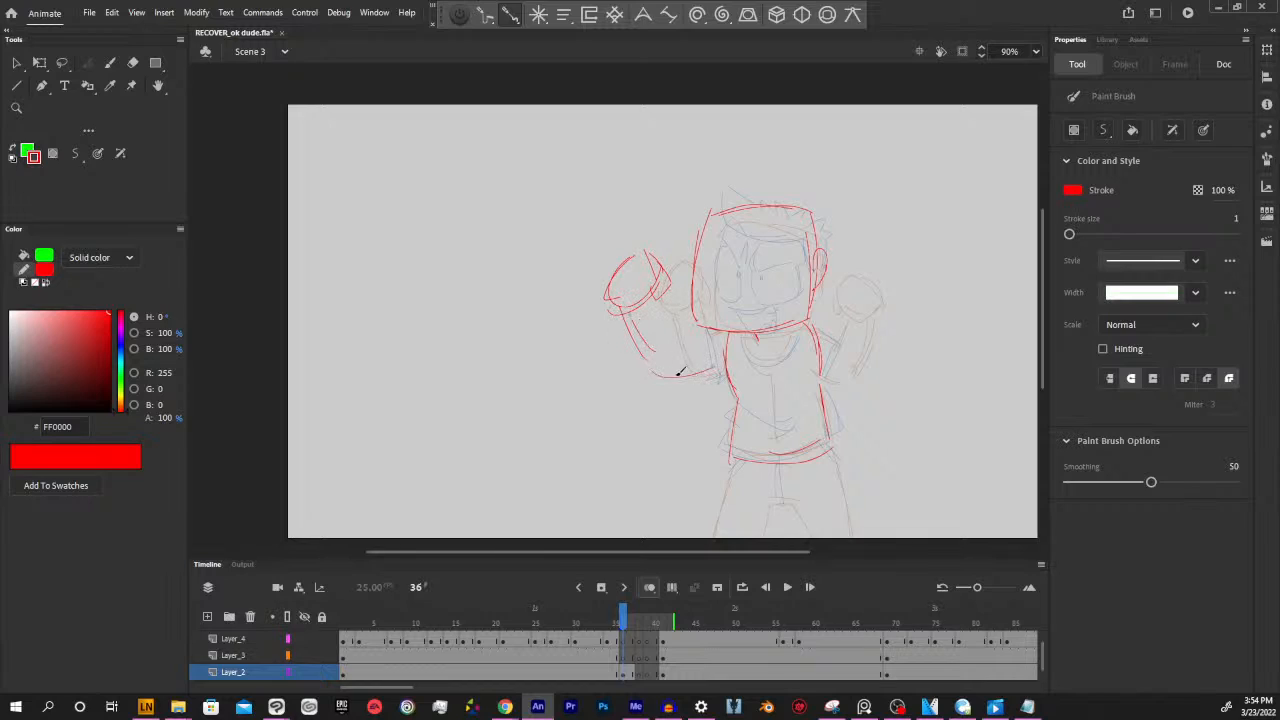
pyautogui.moveTo(662, 292); pyautogui.dragTo(674, 346)
# Draw the other raised fist on the ear side, redo its misplaced strokes, and connect it to the shoulder with a bent arm
pyautogui.moveTo(907, 291); pyautogui.dragTo(909, 300)
pyautogui.moveTo(884, 259); pyautogui.dragTo(911, 309)
pyautogui.moveTo(870, 257)
pyautogui.mouseDown()
pyautogui.moveTo(846, 279)
pyautogui.moveTo(874, 313)
pyautogui.mouseUp()
pyautogui.moveTo(869, 304)
pyautogui.mouseDown()
pyautogui.moveTo(881, 321)
pyautogui.moveTo(906, 317)
pyautogui.mouseUp()
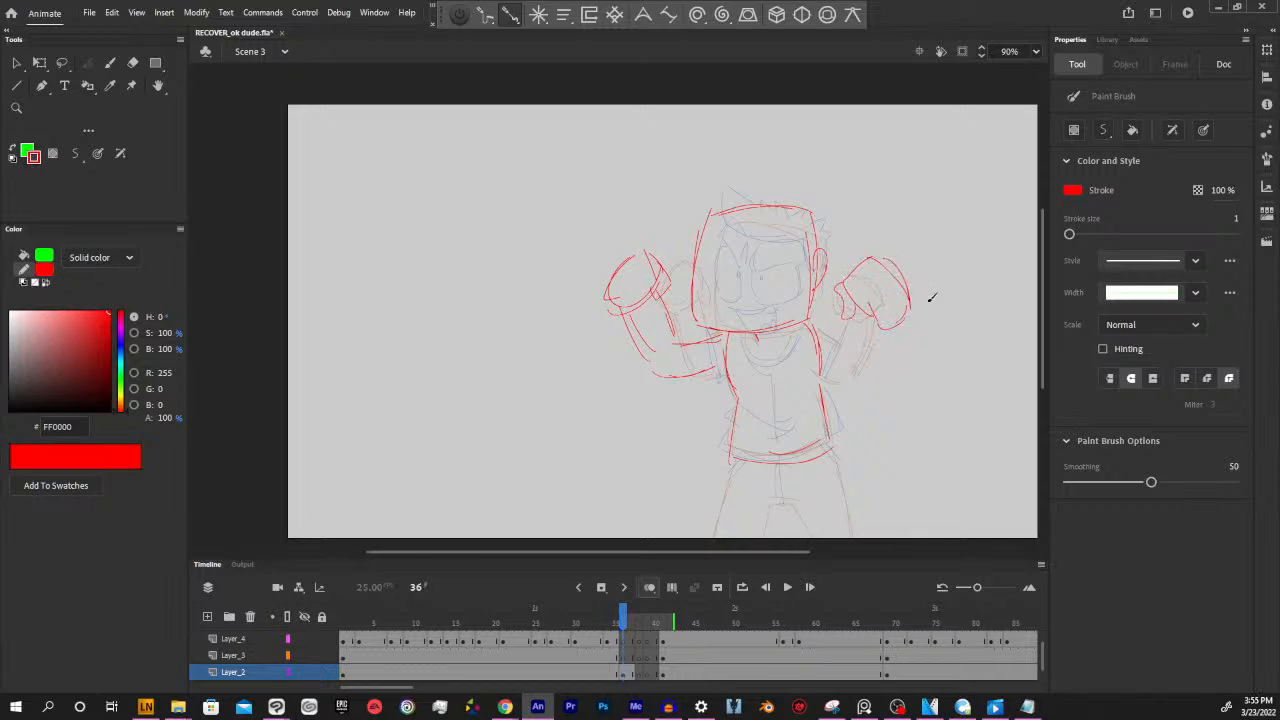
pyautogui.hotkey('ctrl', 'z')
pyautogui.moveTo(847, 279)
pyautogui.mouseDown()
pyautogui.moveTo(833, 293)
pyautogui.moveTo(880, 345)
pyautogui.moveTo(917, 263)
pyautogui.moveTo(916, 279)
pyautogui.mouseUp()
pyautogui.press('l')
pyautogui.click(913, 345)
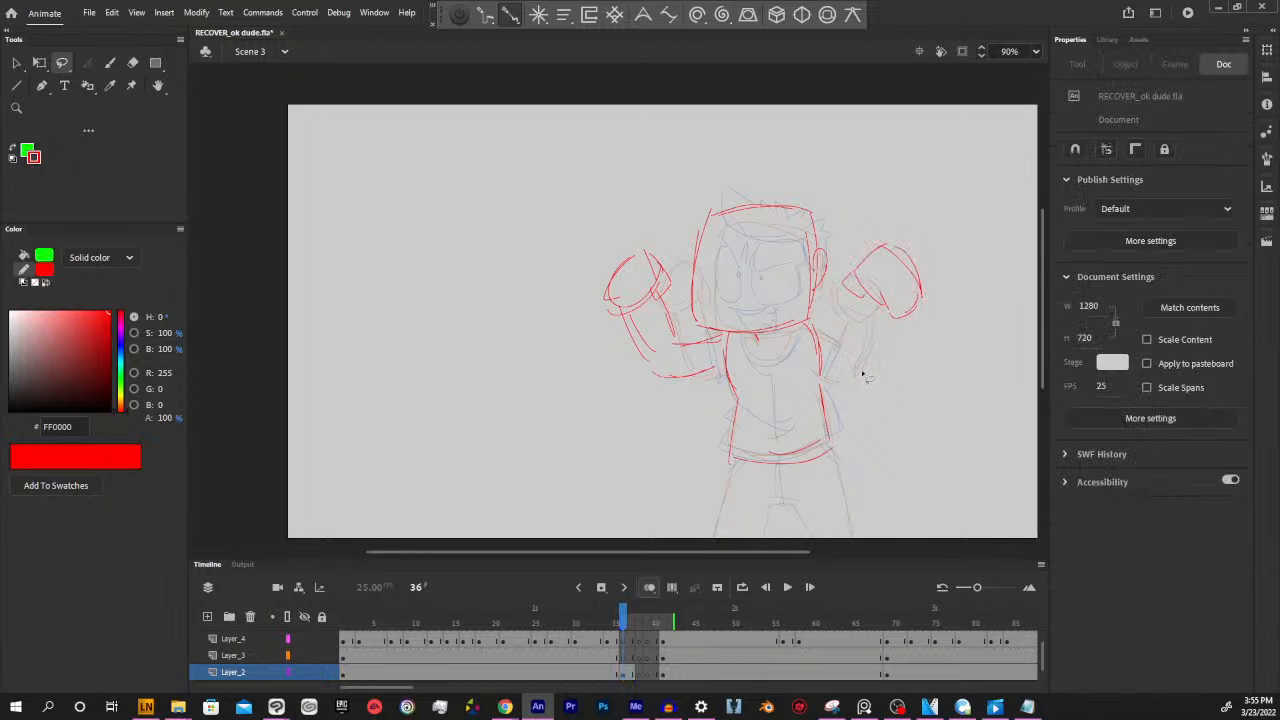
pyautogui.press('b')
pyautogui.moveTo(819, 361)
pyautogui.mouseDown()
pyautogui.moveTo(867, 368)
pyautogui.moveTo(890, 316)
pyautogui.moveTo(845, 340)
pyautogui.mouseUp()
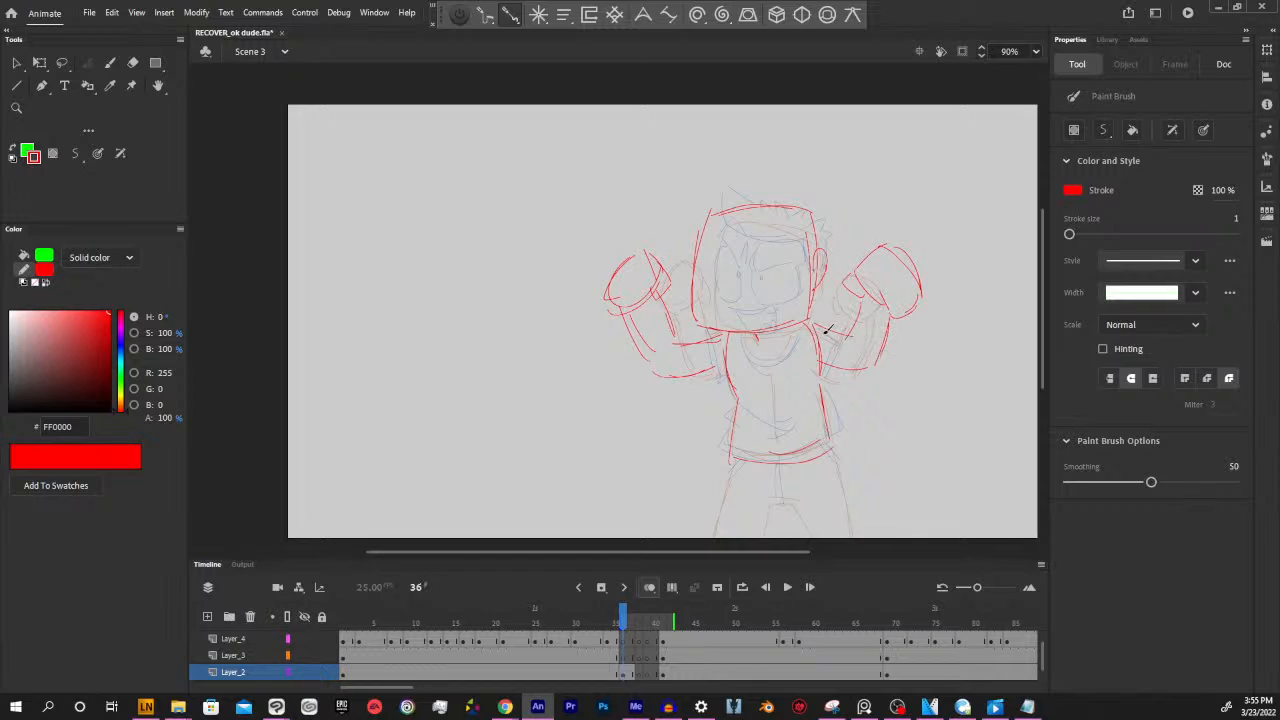
# Select the whole red sketch at frame 37 on Layer_2, tilt it slightly counterclockwise, enlarge it and reposition it over the onion-skinned pose
pyautogui.moveTo(933, 425)
pyautogui.mouseDown()
pyautogui.moveTo(953, 425)
pyautogui.moveTo(943, 409)
pyautogui.mouseUp()
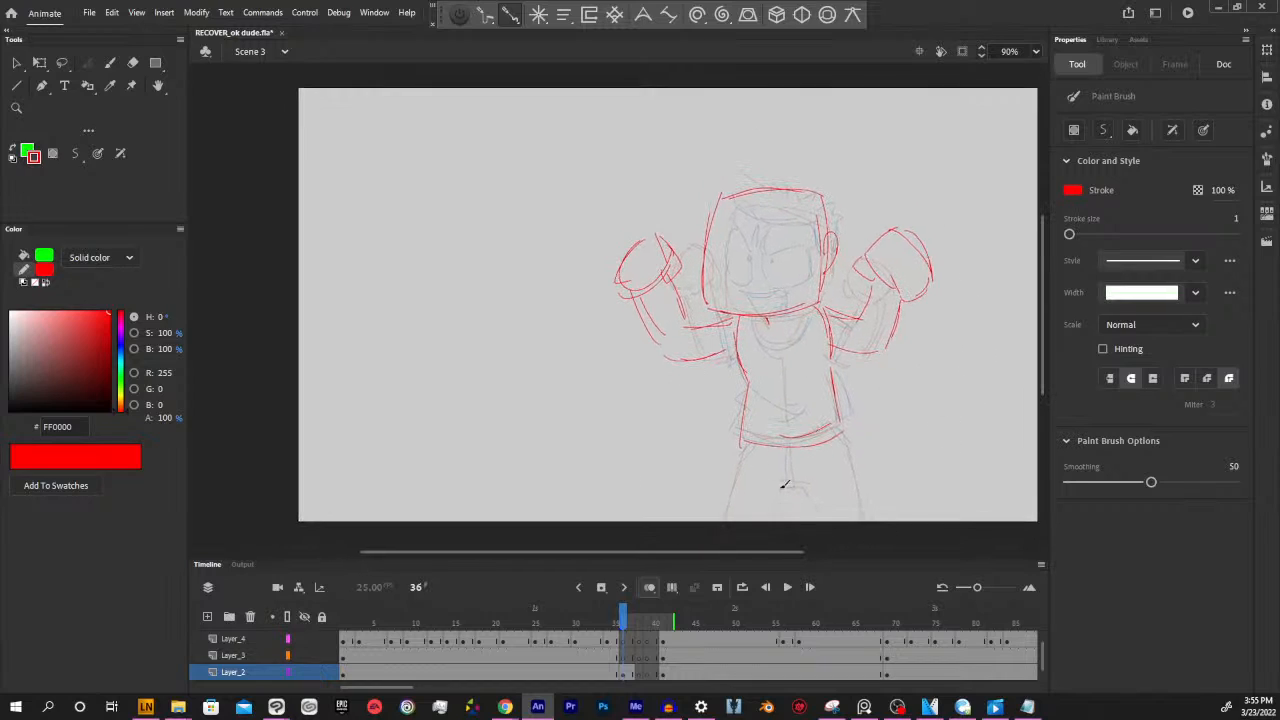
pyautogui.click(632, 671)
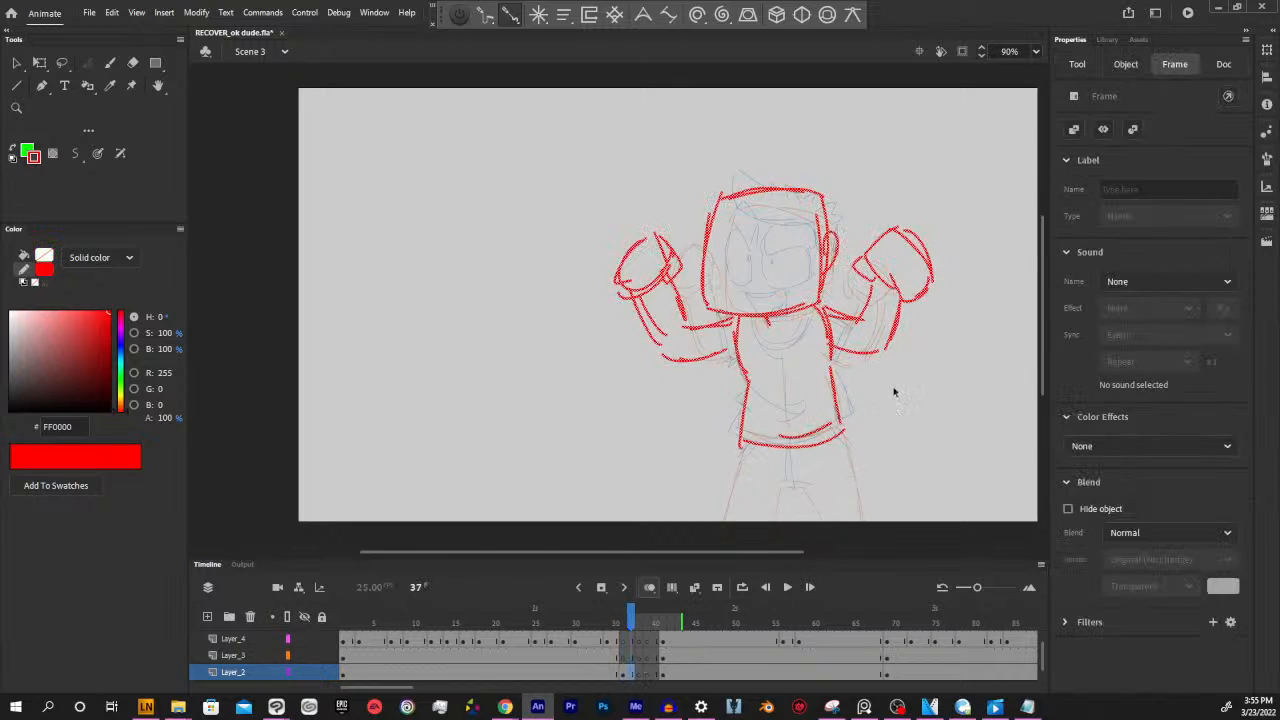
pyautogui.press('q')
pyautogui.moveTo(953, 447); pyautogui.dragTo(966, 428)
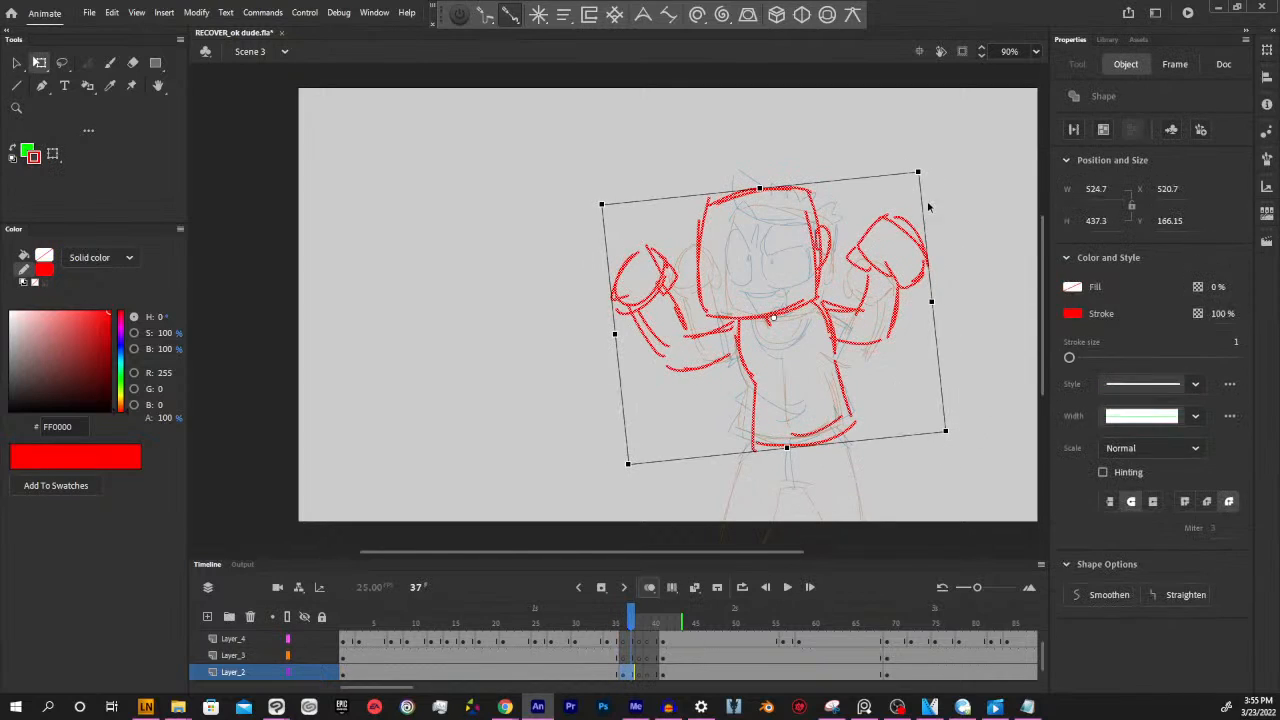
pyautogui.moveTo(925, 172); pyautogui.dragTo(952, 136)
pyautogui.moveTo(868, 349); pyautogui.dragTo(835, 343)
pyautogui.click(860, 531)
pyautogui.moveTo(835, 549); pyautogui.dragTo(833, 516)
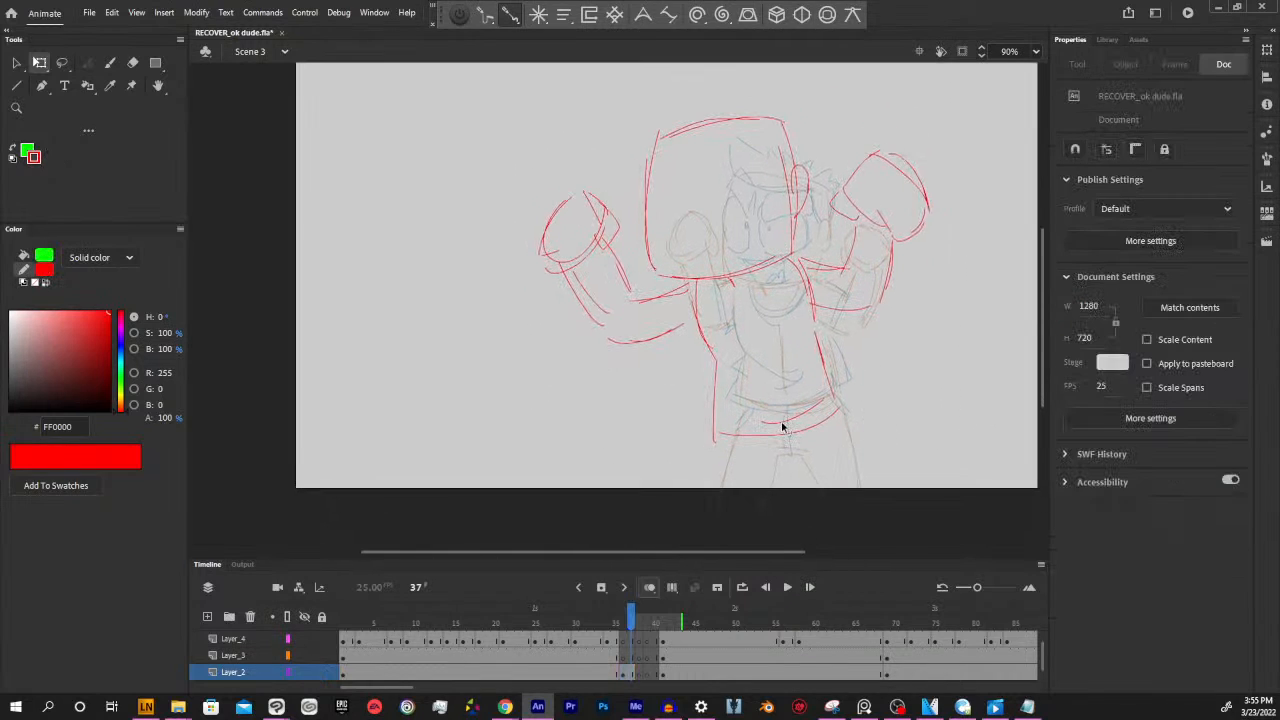
# Draw both legs and the crotch lines in red below the shirt hem, extending past the stage edge
pyautogui.press('b')
pyautogui.moveTo(716, 438); pyautogui.dragTo(713, 497)
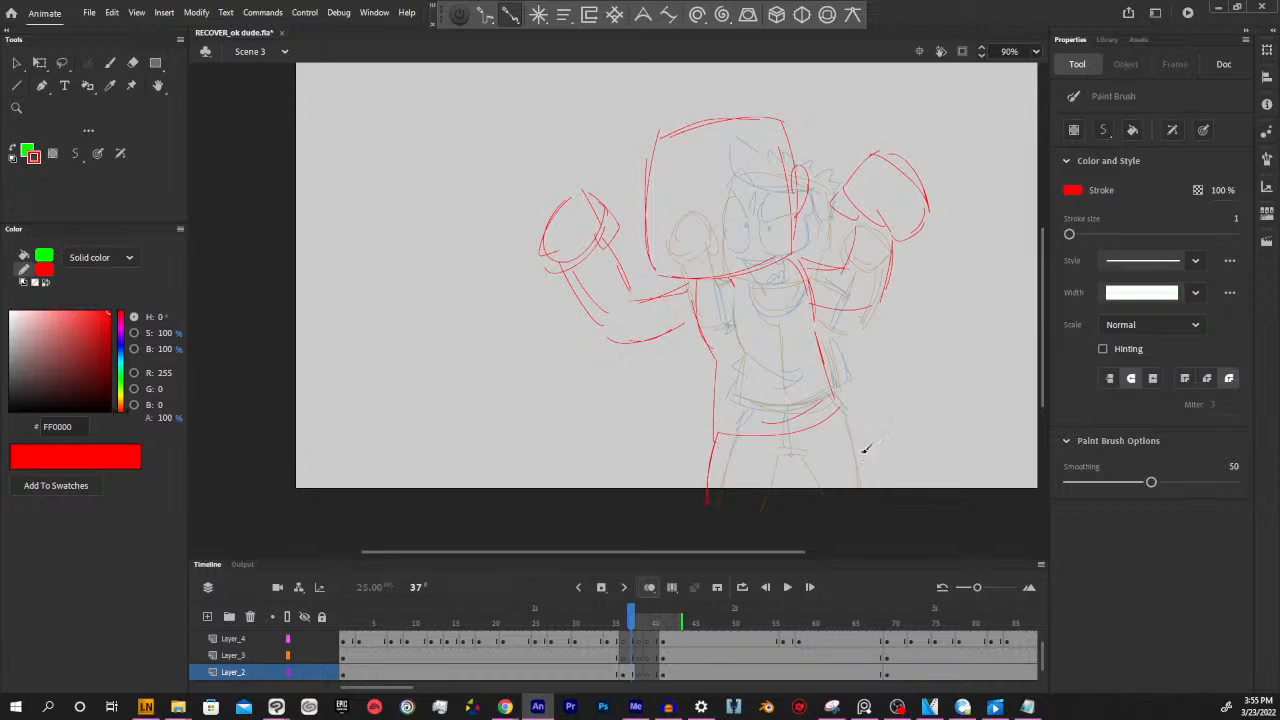
pyautogui.moveTo(842, 395); pyautogui.dragTo(860, 495)
pyautogui.moveTo(776, 471); pyautogui.dragTo(766, 508)
pyautogui.moveTo(769, 476)
pyautogui.mouseDown()
pyautogui.moveTo(805, 460)
pyautogui.moveTo(826, 503)
pyautogui.mouseUp()
pyautogui.moveTo(780, 433); pyautogui.dragTo(786, 467)
pyautogui.scroll(3, 917, 350)
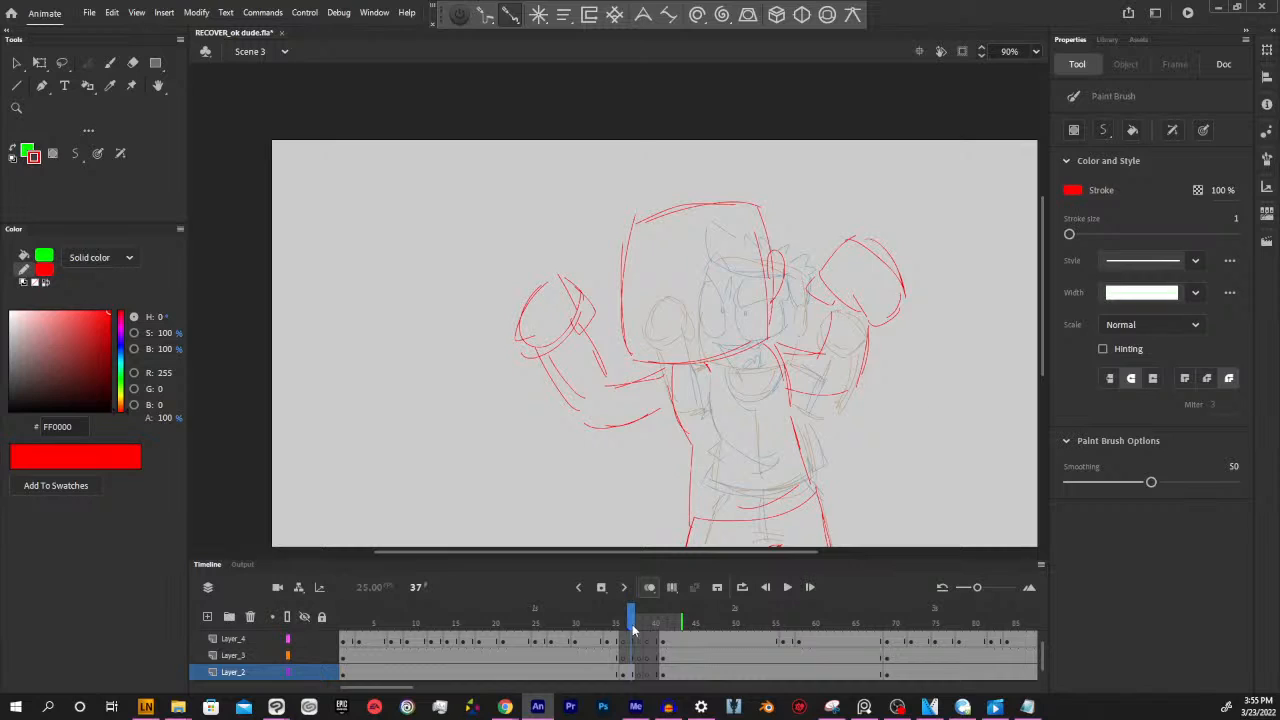
# Scrub from frame 37 to 42 to compare the enlarged sketch with the raised-fists pose, and return to frame 37
pyautogui.moveTo(633, 623)
pyautogui.mouseDown()
pyautogui.moveTo(600, 623)
pyautogui.moveTo(671, 623)
pyautogui.moveTo(551, 623)
pyautogui.moveTo(675, 621)
pyautogui.mouseUp()
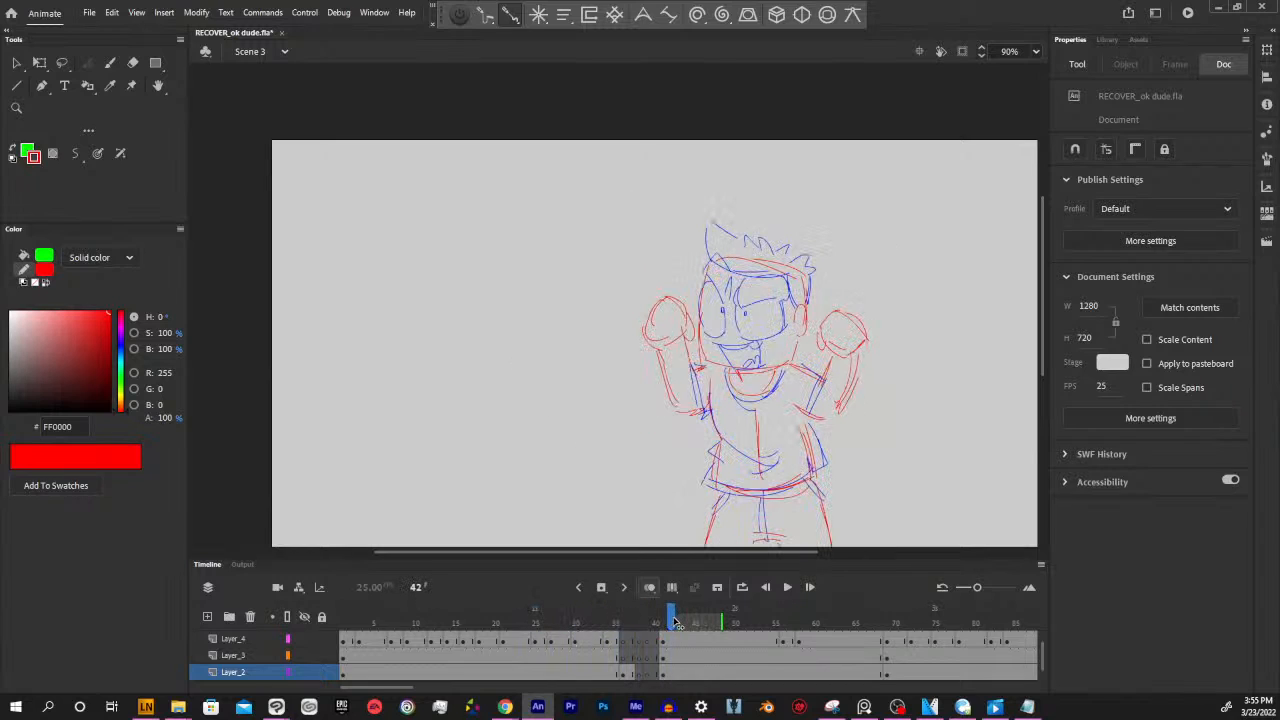
pyautogui.click(631, 675)
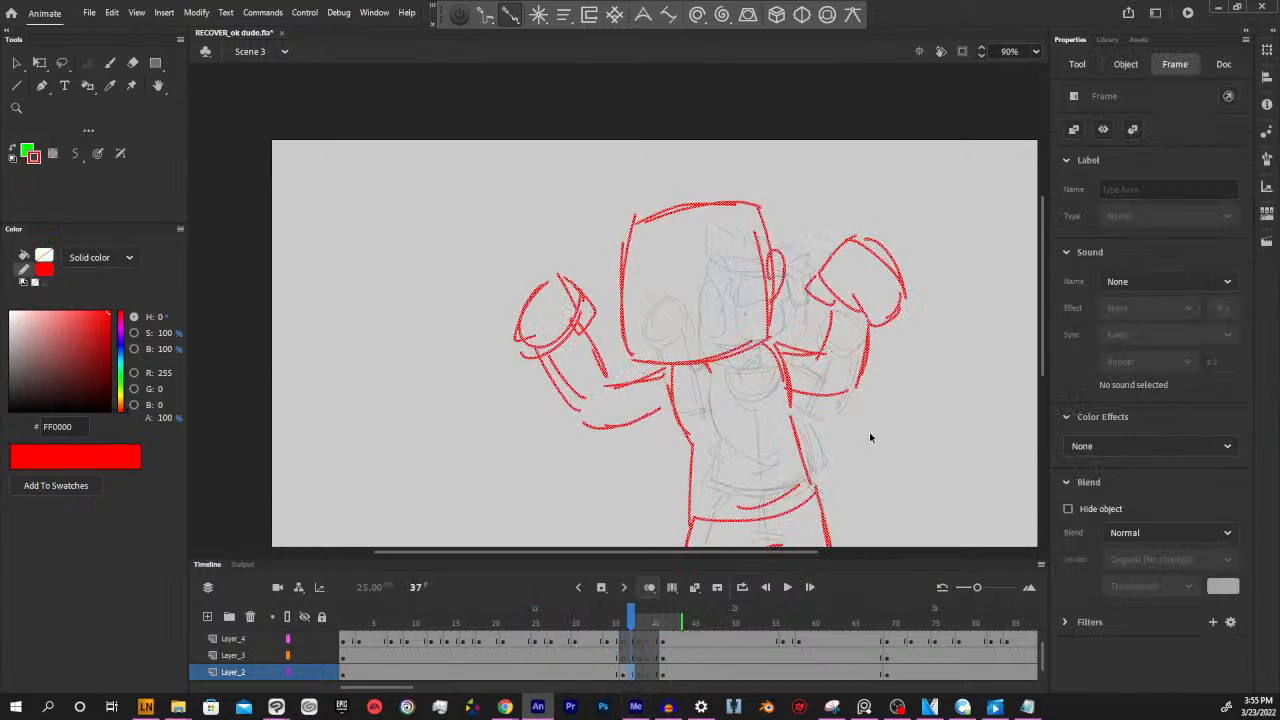
pyautogui.press('y')
pyautogui.moveTo(906, 466)
pyautogui.mouseDown()
pyautogui.moveTo(871, 446)
pyautogui.moveTo(905, 481)
pyautogui.mouseUp()
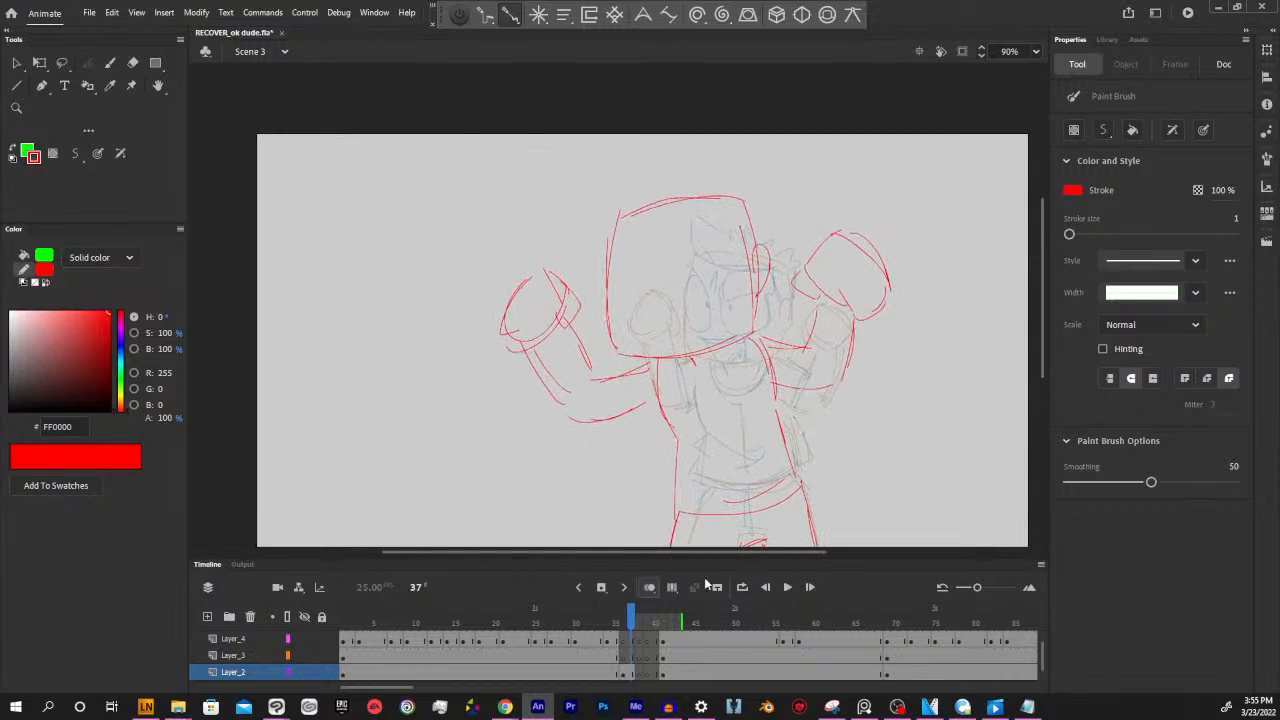
pyautogui.moveTo(630, 622)
pyautogui.mouseDown()
pyautogui.moveTo(615, 622)
pyautogui.moveTo(630, 622)
pyautogui.mouseUp()
# Target frame 36 on Layer_3, undo the stray change, and compare the new pose with frame 35
pyautogui.click(633, 660)
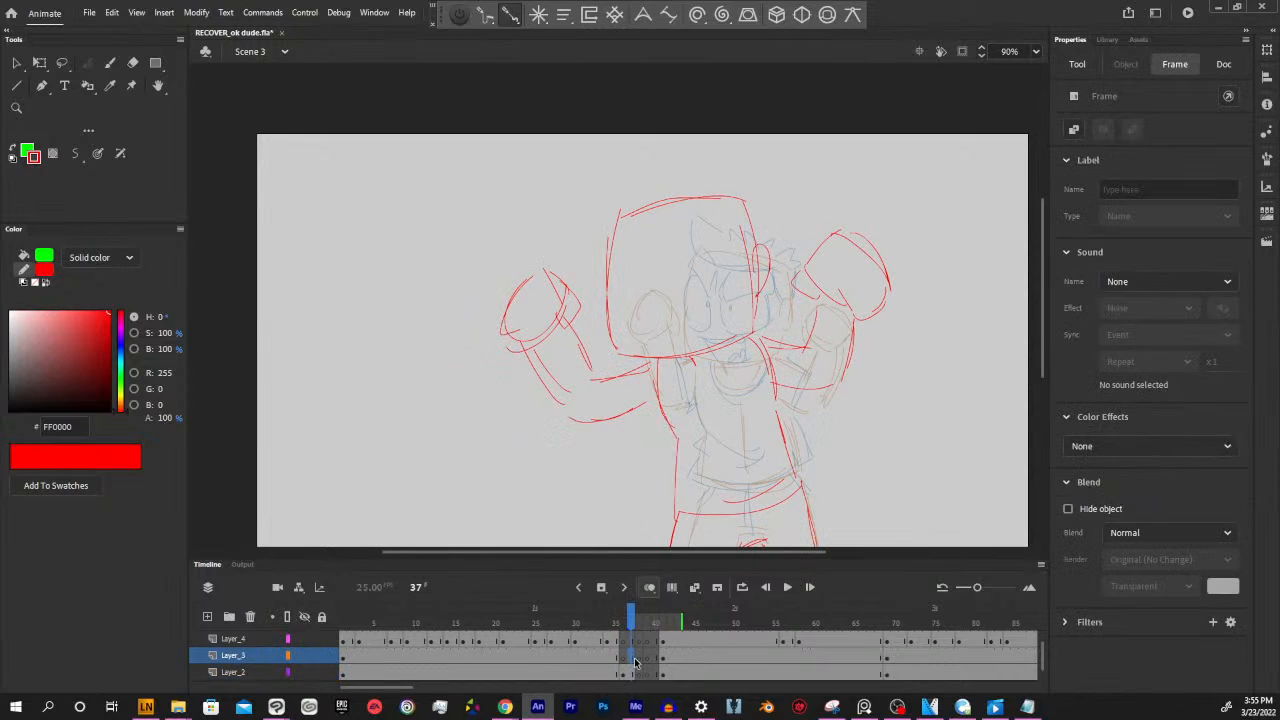
pyautogui.click(622, 660)
pyautogui.hotkey('ctrl', 'z')
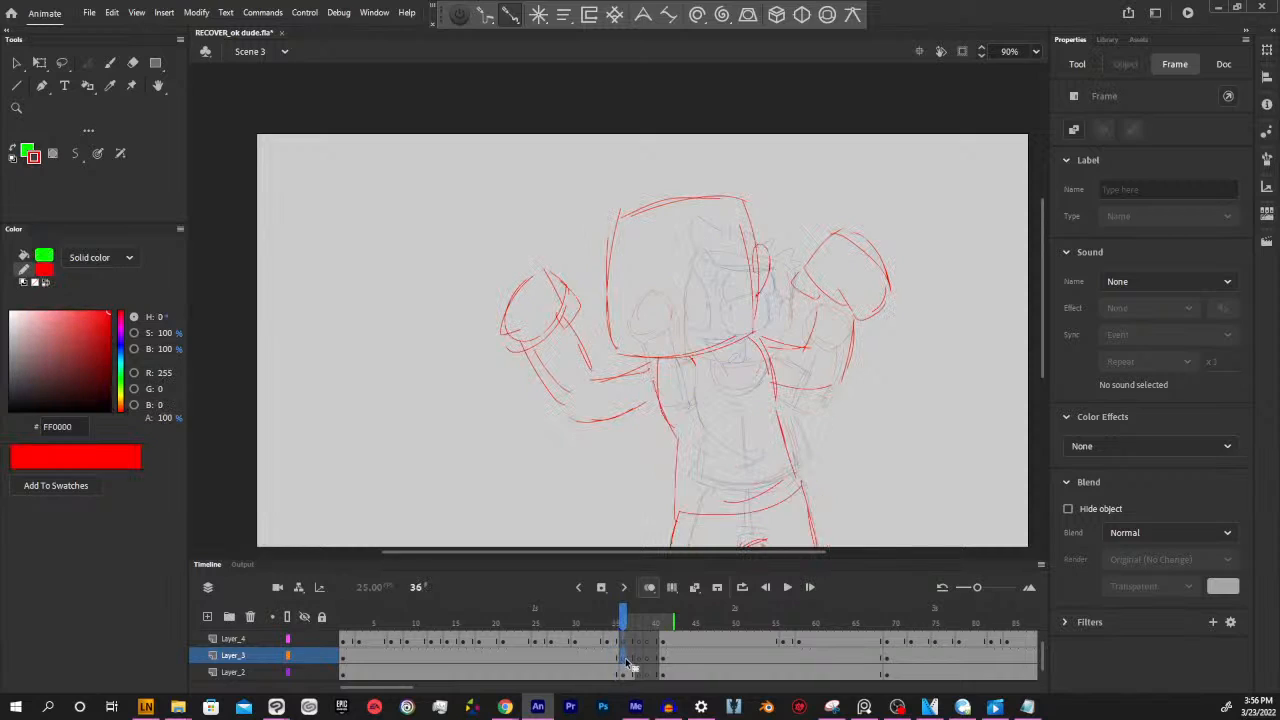
pyautogui.click(866, 437)
pyautogui.click(616, 659)
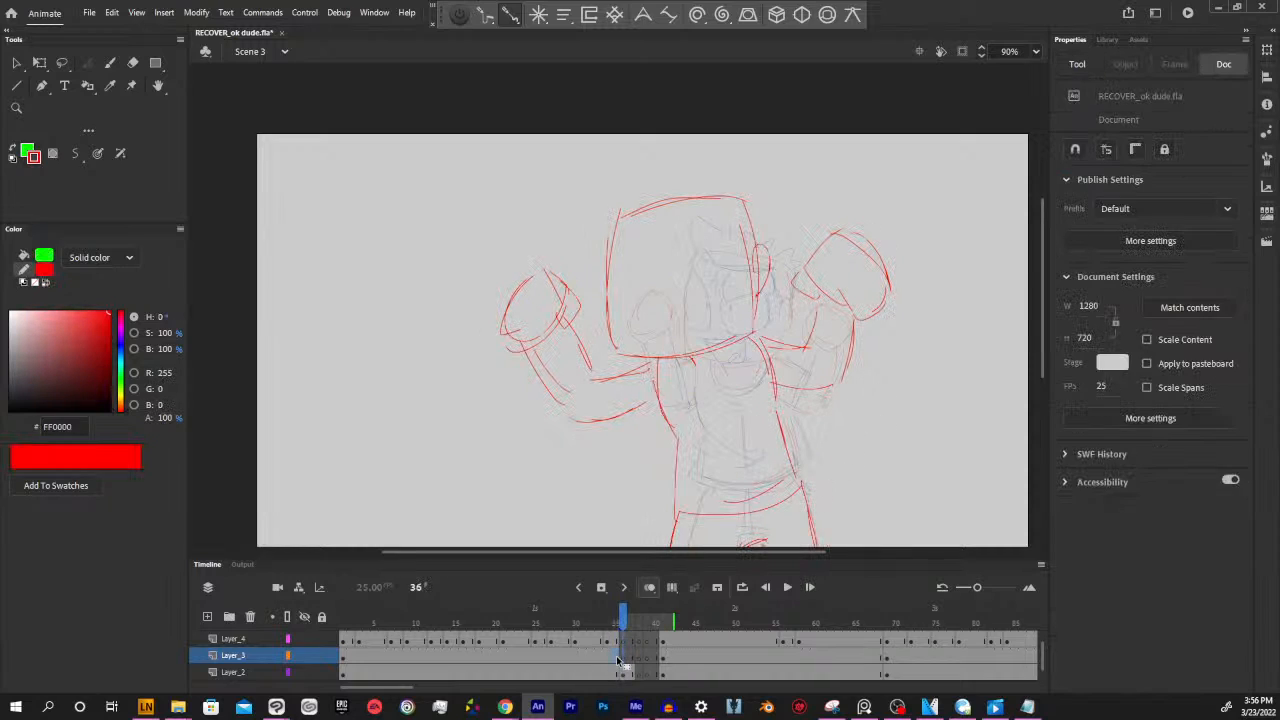
pyautogui.click(623, 660)
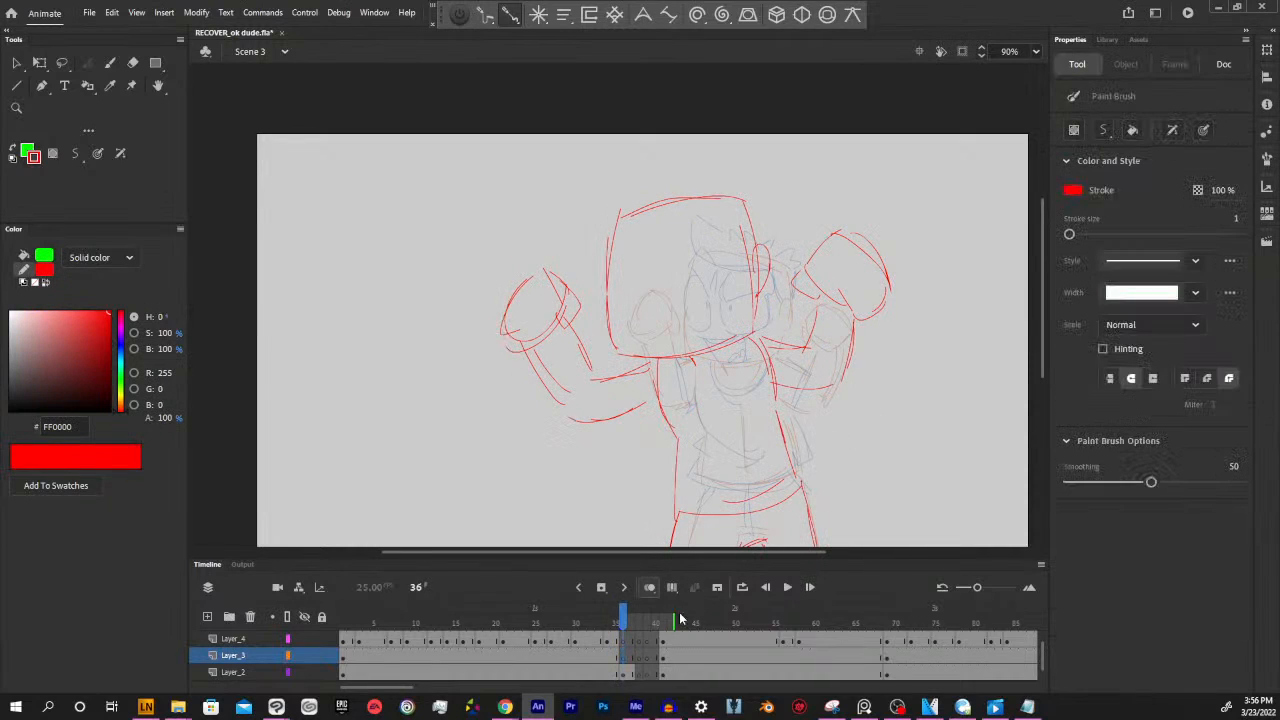
pyautogui.click(611, 621)
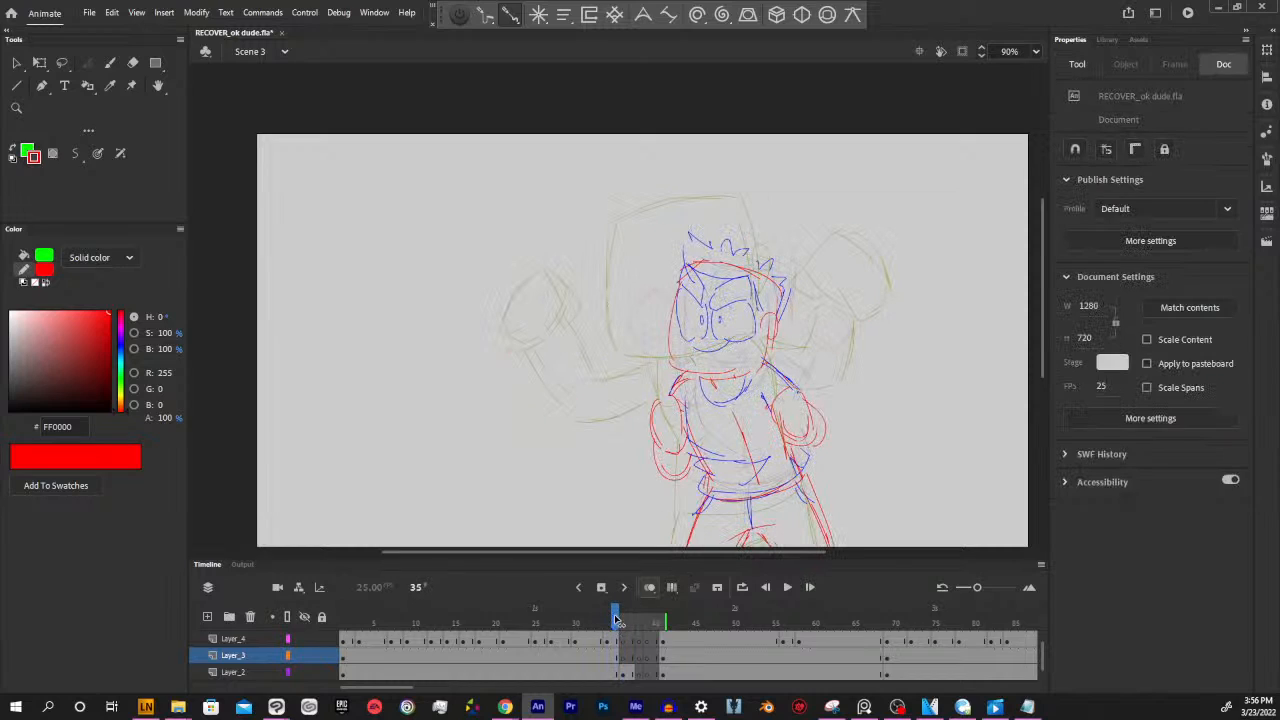
pyautogui.click(622, 621)
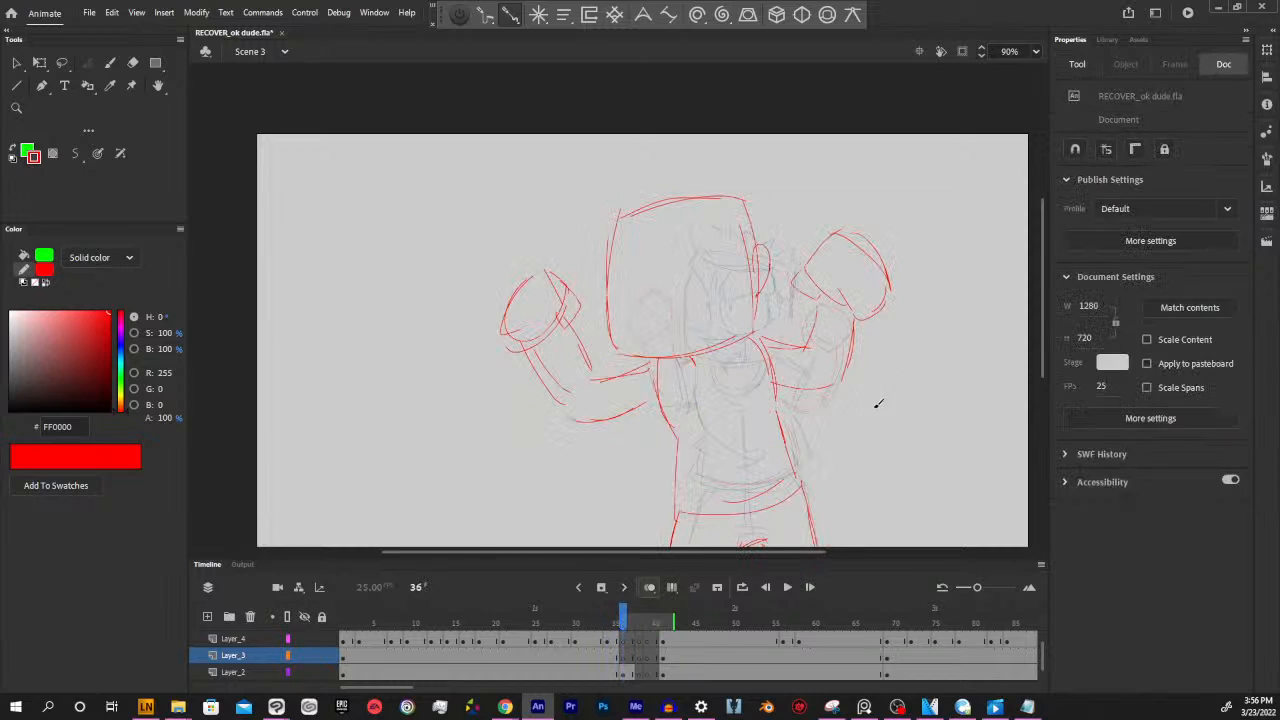
# Sample the blue stroke colour from the hair at frame 1 and return to frame 36 on Layer_3 with the Paint Brush
pyautogui.hotkey('shift', ',')
pyautogui.press('i')
pyautogui.click(789, 297)
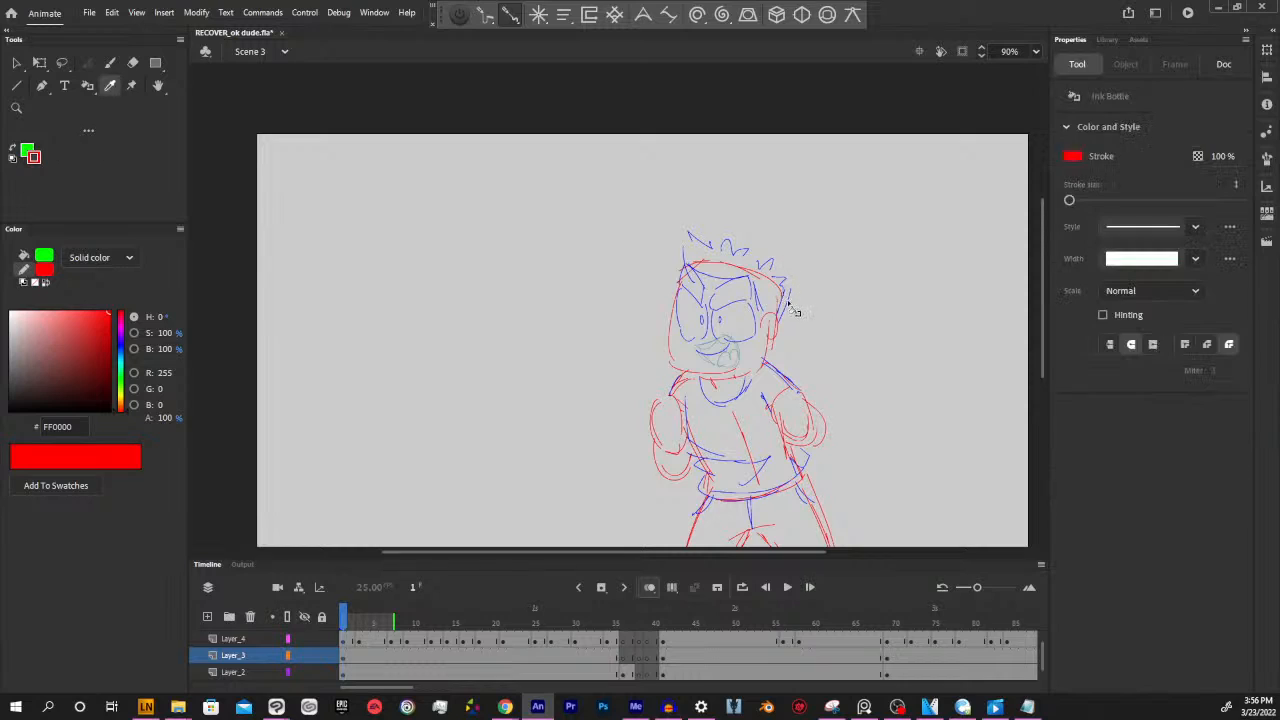
pyautogui.hotkey('alt', '.')
pyautogui.press('b')
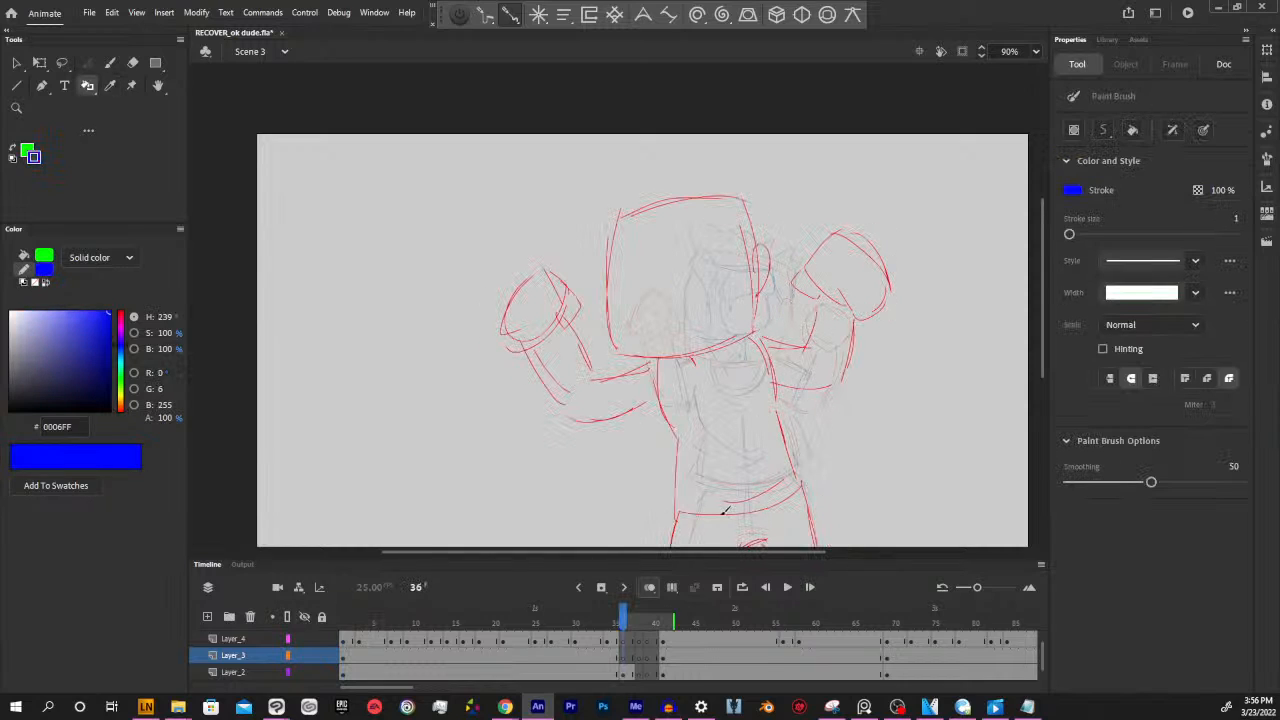
pyautogui.click(619, 657)
pyautogui.click(622, 658)
# Draw two thick, angry slanted eyebrows in blue across the upper part of the head at frame 36 on Layer_3
pyautogui.moveTo(741, 319); pyautogui.dragTo(777, 376)
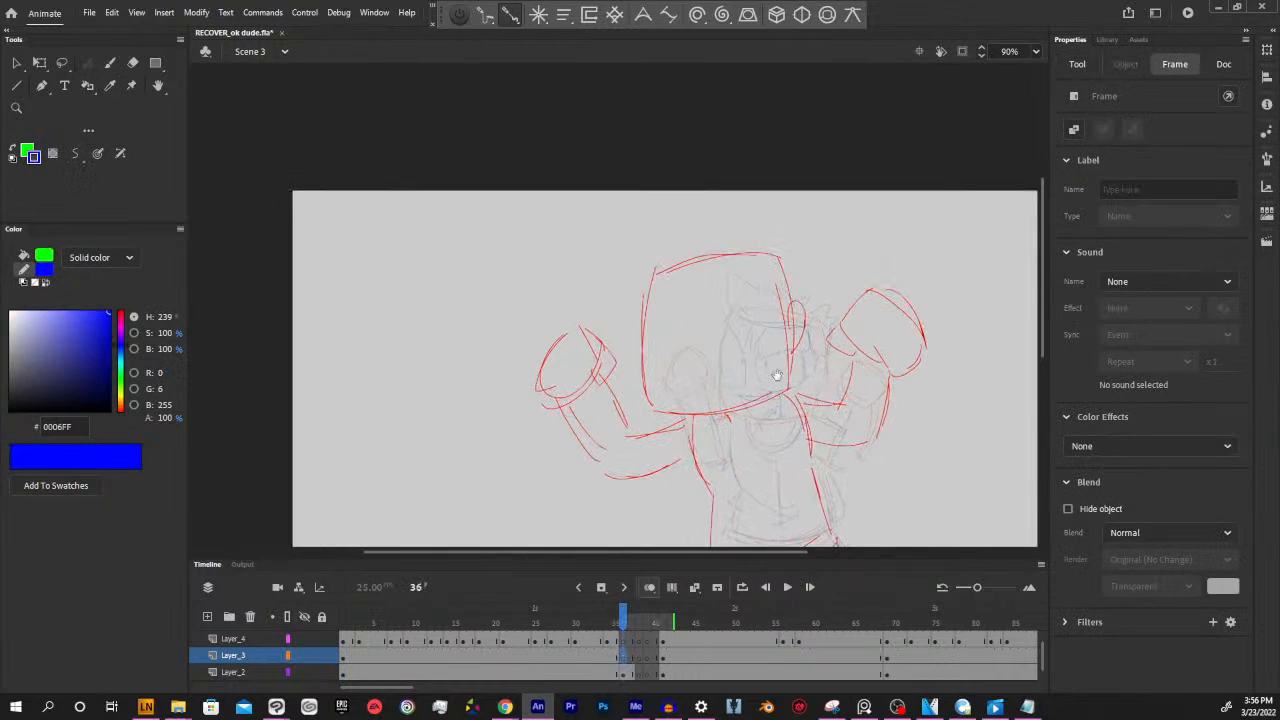
pyautogui.moveTo(711, 281); pyautogui.dragTo(716, 319)
pyautogui.moveTo(716, 319)
pyautogui.mouseDown()
pyautogui.moveTo(775, 268)
pyautogui.moveTo(765, 250)
pyautogui.moveTo(715, 282)
pyautogui.moveTo(712, 305)
pyautogui.moveTo(703, 283)
pyautogui.moveTo(695, 322)
pyautogui.mouseUp()
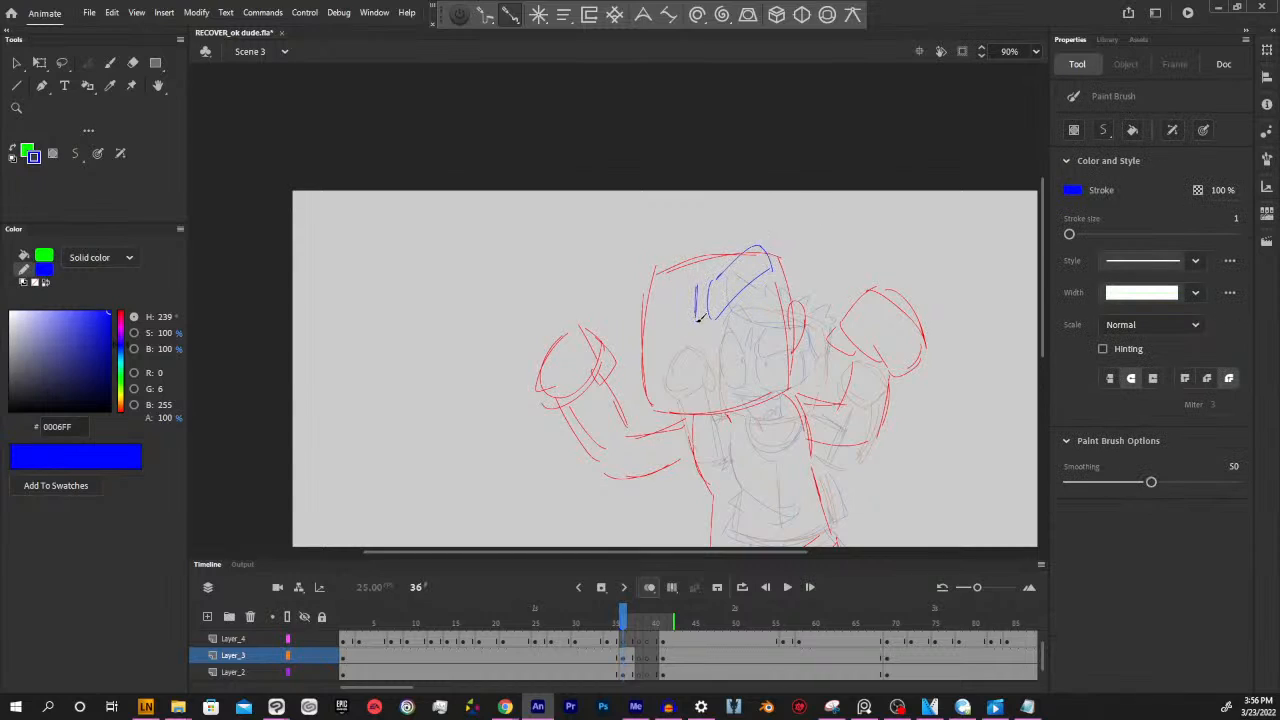
pyautogui.moveTo(651, 284)
pyautogui.mouseDown()
pyautogui.moveTo(665, 251)
pyautogui.moveTo(697, 286)
pyautogui.mouseUp()
# Draw both eyes with small pupils in blue under the eyebrows at frame 36, redoing the misplaced eye stroke
pyautogui.moveTo(839, 384); pyautogui.dragTo(820, 350)
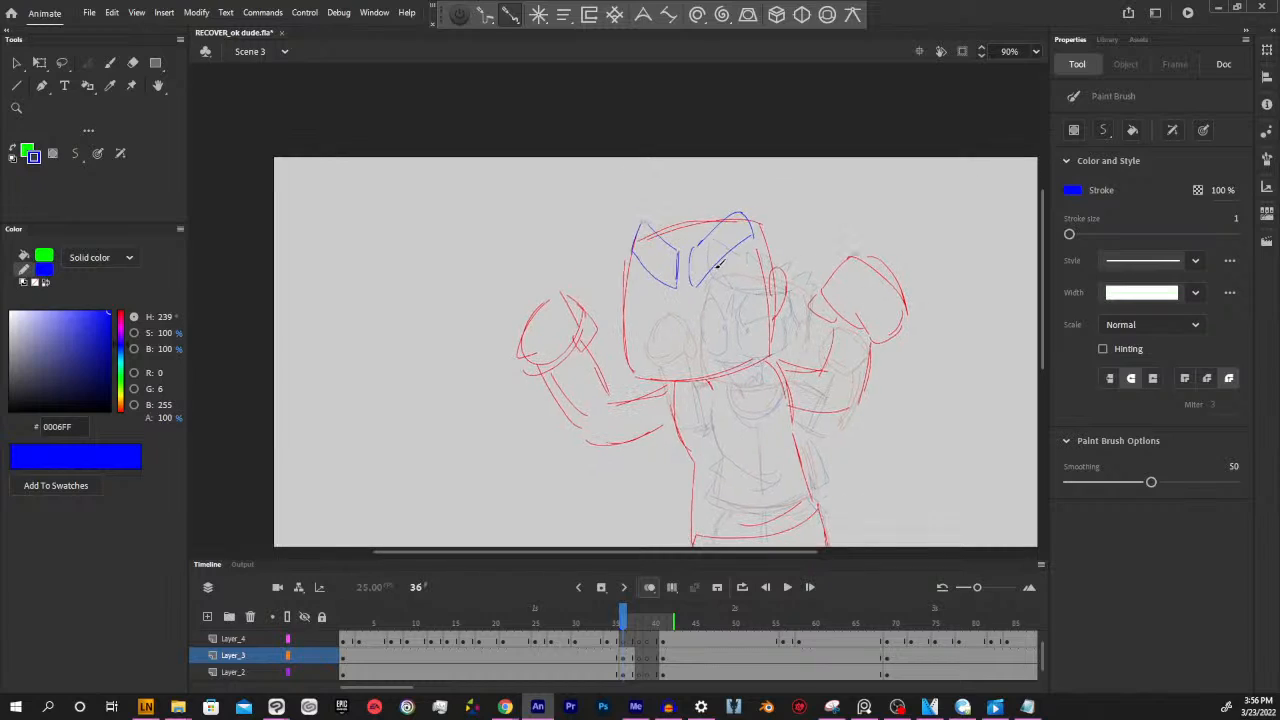
pyautogui.moveTo(695, 290); pyautogui.dragTo(743, 248)
pyautogui.moveTo(744, 253)
pyautogui.mouseDown()
pyautogui.moveTo(760, 320)
pyautogui.moveTo(717, 332)
pyautogui.moveTo(760, 313)
pyautogui.mouseUp()
pyautogui.hotkey('ctrl', 'z')
pyautogui.click(708, 295)
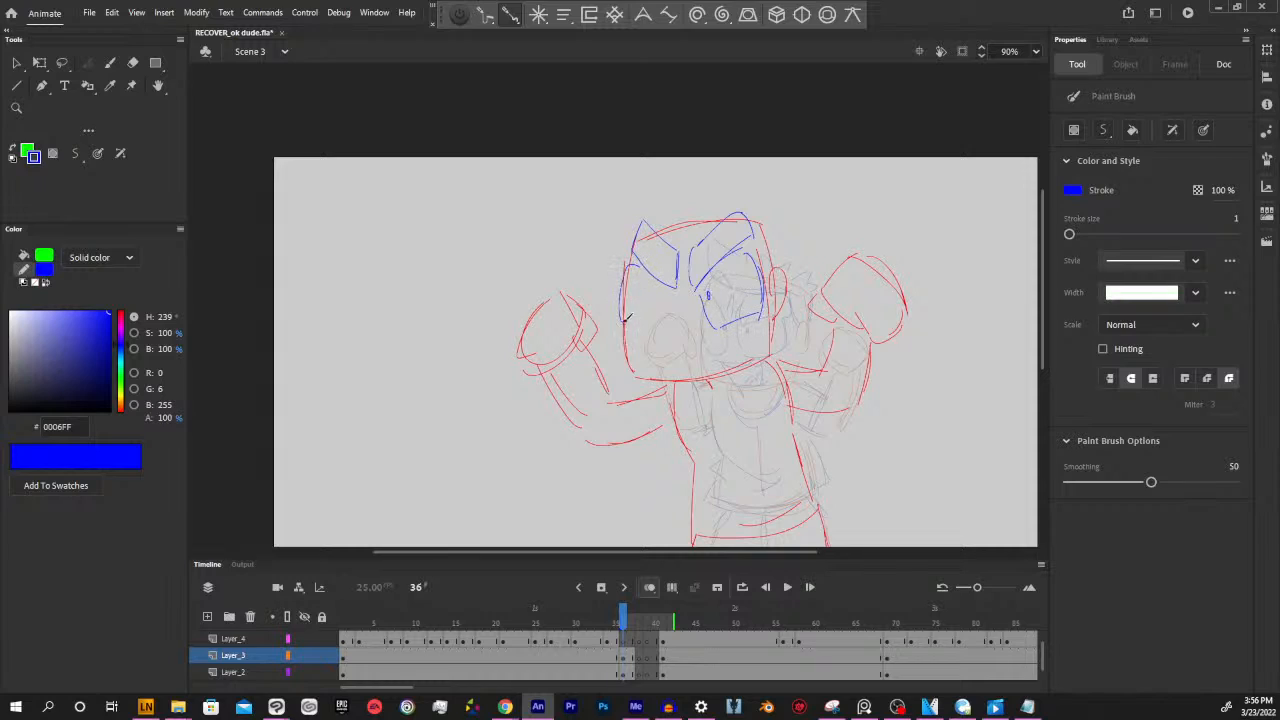
pyautogui.moveTo(625, 318); pyautogui.dragTo(680, 338)
pyautogui.click(626, 655)
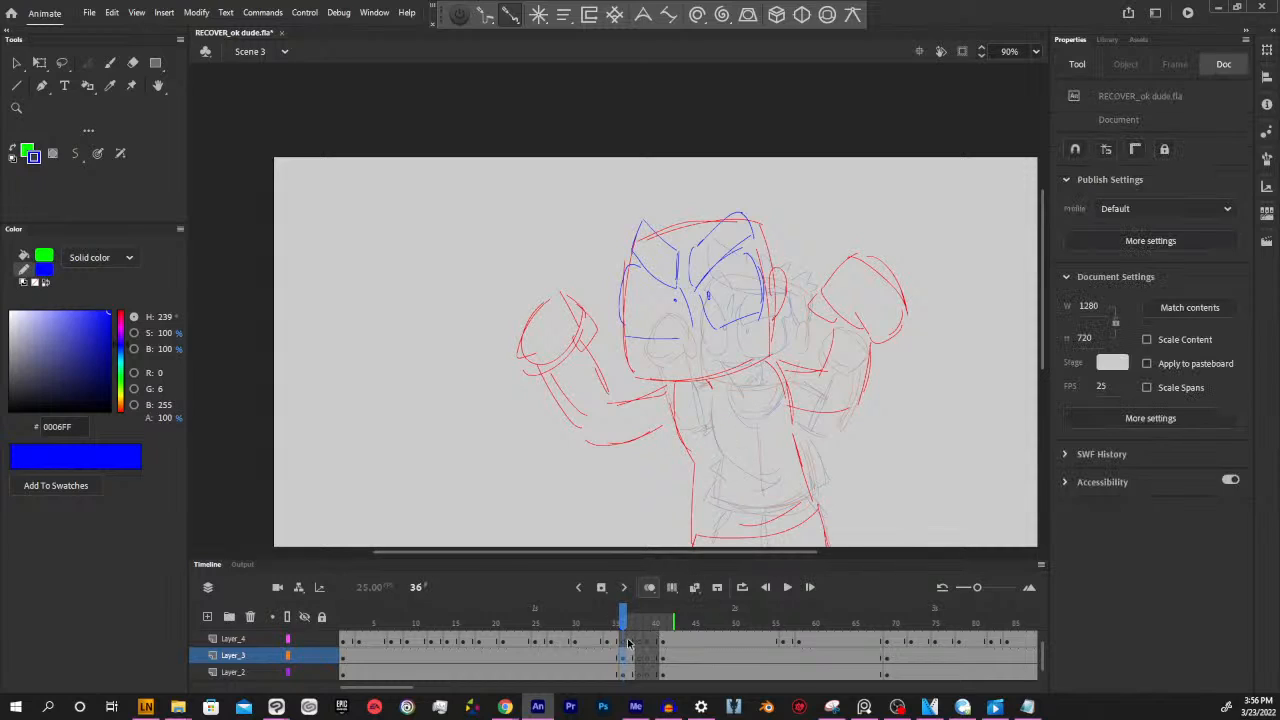
# Draw a wide, crooked grinning mouth in blue across the lower part of the face at frame 36 on Layer_3
pyautogui.click(840, 438)
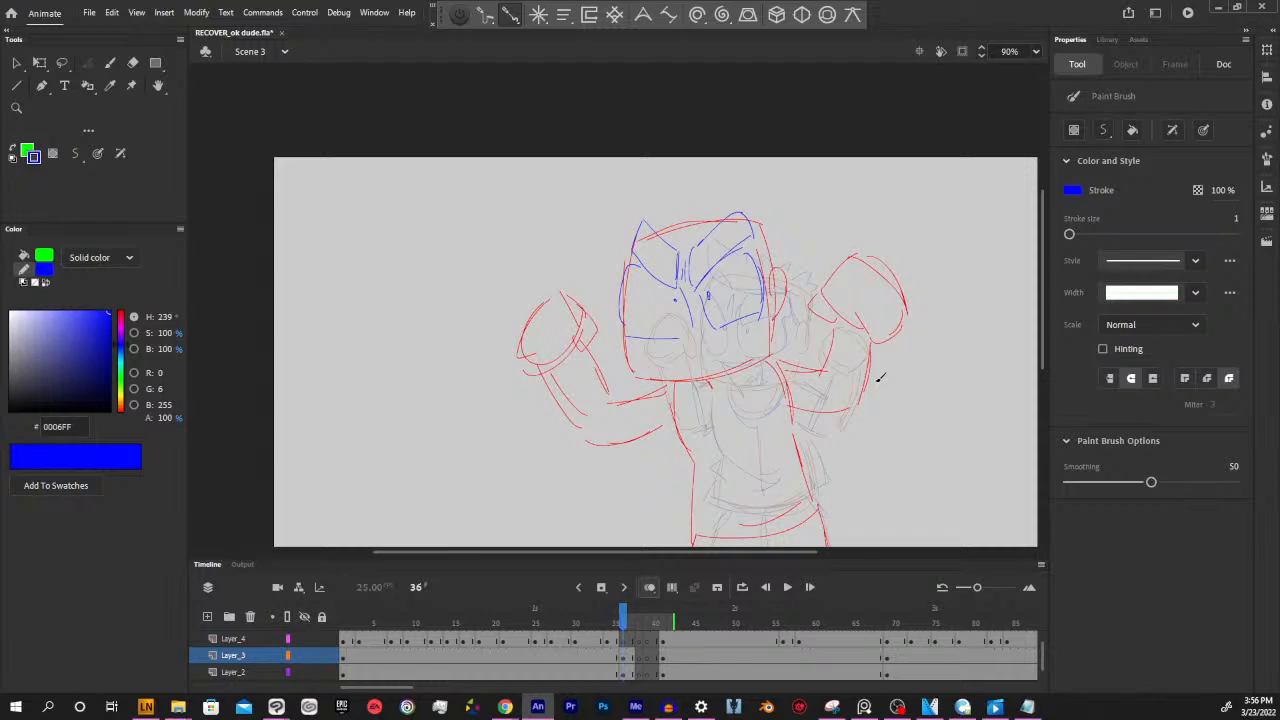
pyautogui.click(628, 655)
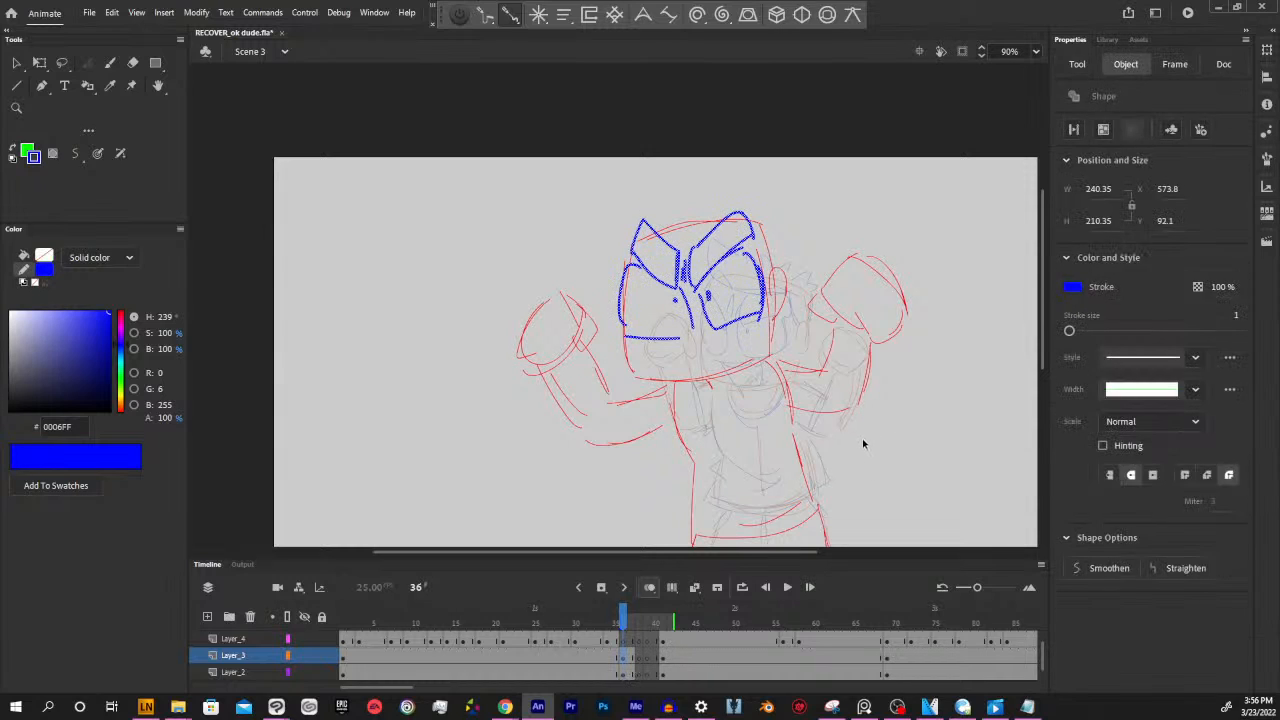
pyautogui.click(863, 444)
pyautogui.moveTo(888, 426); pyautogui.dragTo(854, 418)
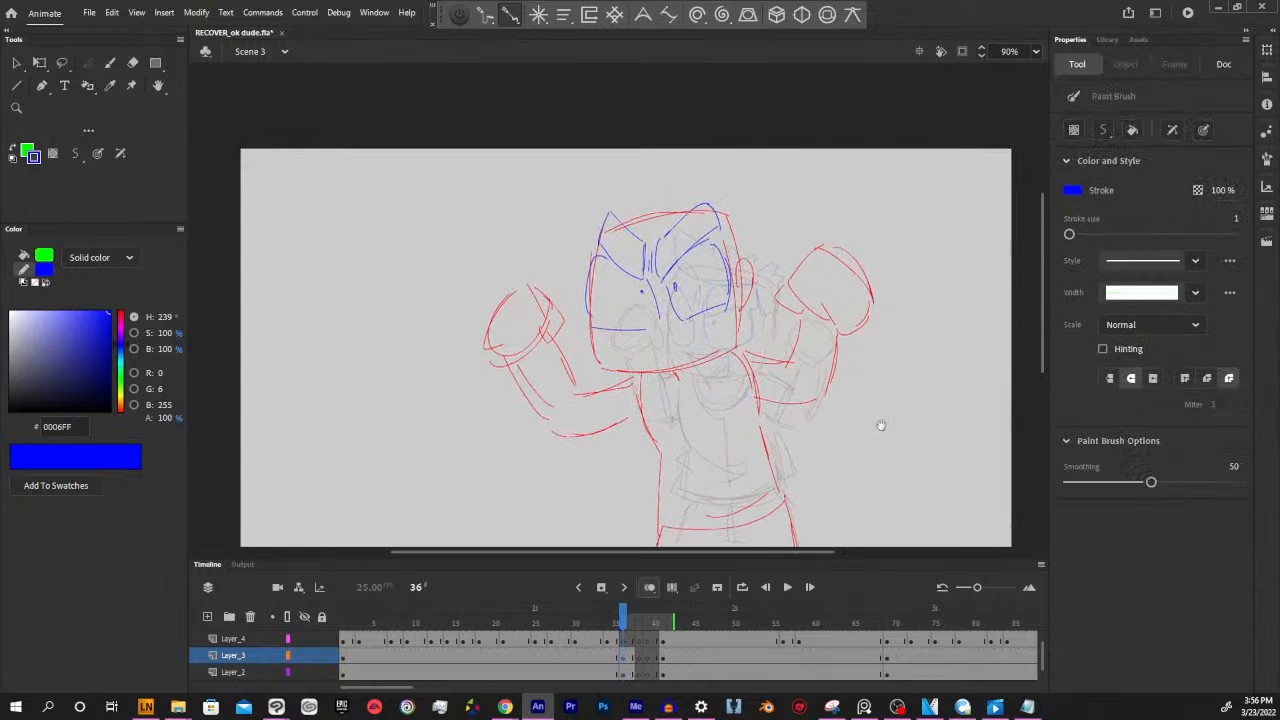
pyautogui.click(625, 656)
pyautogui.click(842, 454)
pyautogui.moveTo(636, 337)
pyautogui.mouseDown()
pyautogui.moveTo(673, 335)
pyautogui.moveTo(702, 313)
pyautogui.mouseUp()
pyautogui.moveTo(704, 312)
pyautogui.mouseDown()
pyautogui.moveTo(696, 356)
pyautogui.moveTo(647, 356)
pyautogui.moveTo(676, 354)
pyautogui.moveTo(646, 344)
pyautogui.moveTo(718, 330)
pyautogui.mouseUp()
pyautogui.keyDown('ctrl'); pyautogui.click(761, 407); pyautogui.keyUp('ctrl')
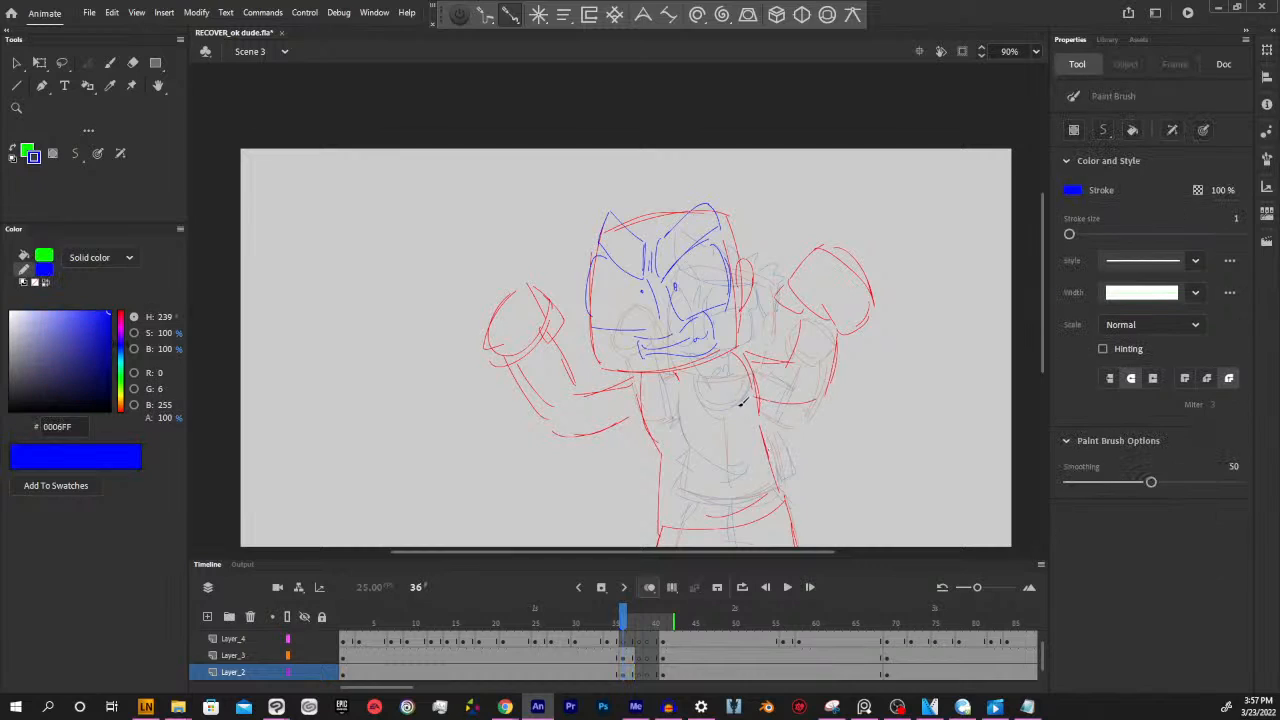
# Inspect which strokes of the new pose sit on Layer_3, Layer_4 and Layer_2 at frame 36
pyautogui.click(626, 661)
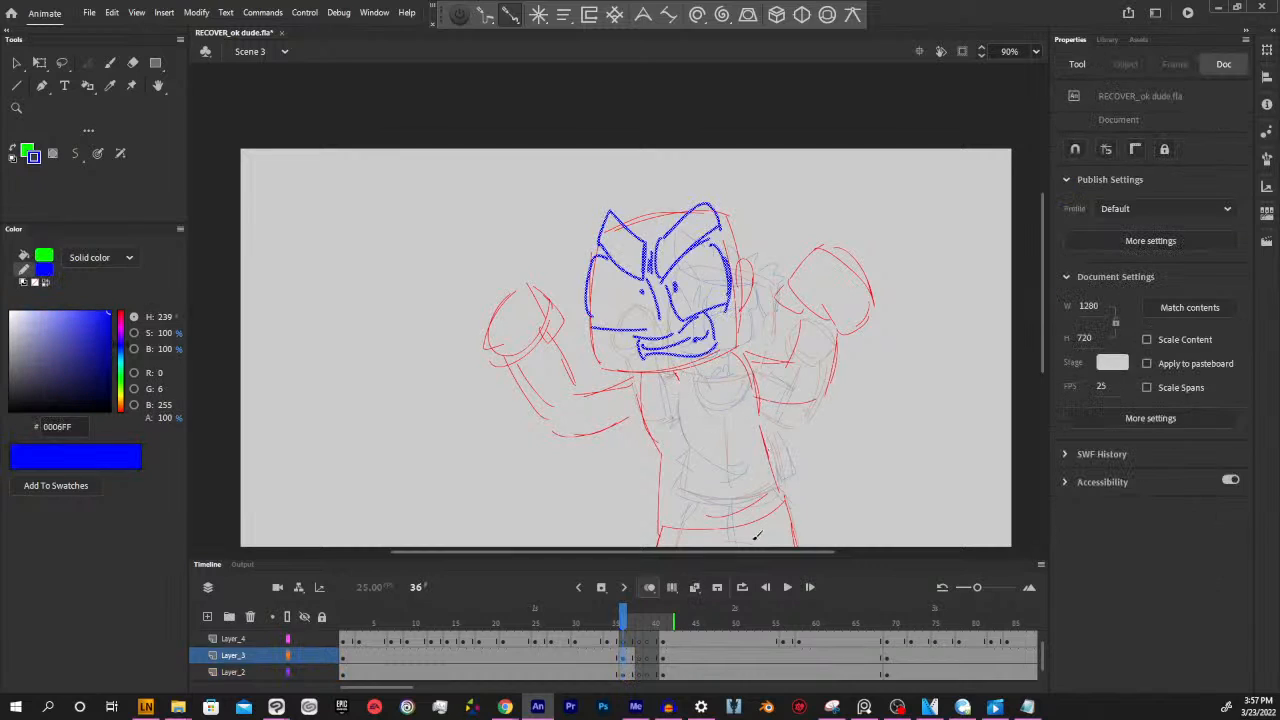
pyautogui.keyDown('ctrl'); pyautogui.click(849, 466); pyautogui.keyUp('ctrl')
pyautogui.moveTo(857, 447); pyautogui.dragTo(897, 412)
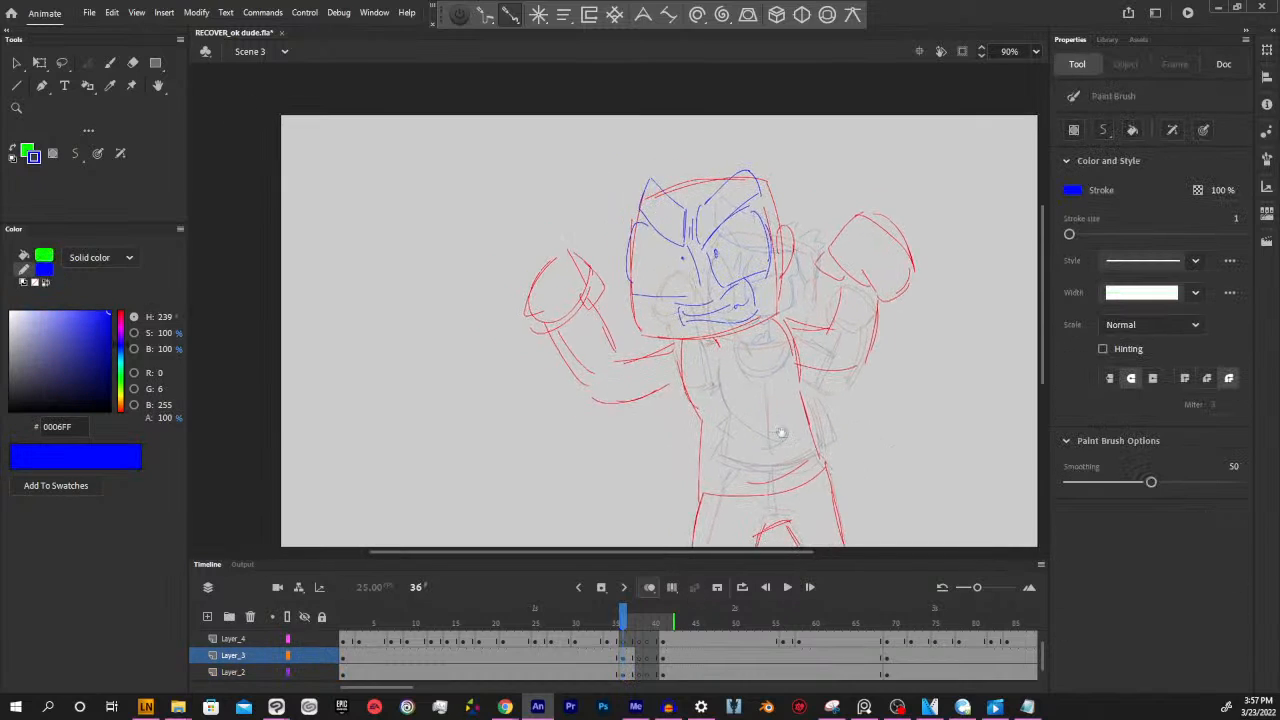
pyautogui.click(624, 651)
pyautogui.click(624, 643)
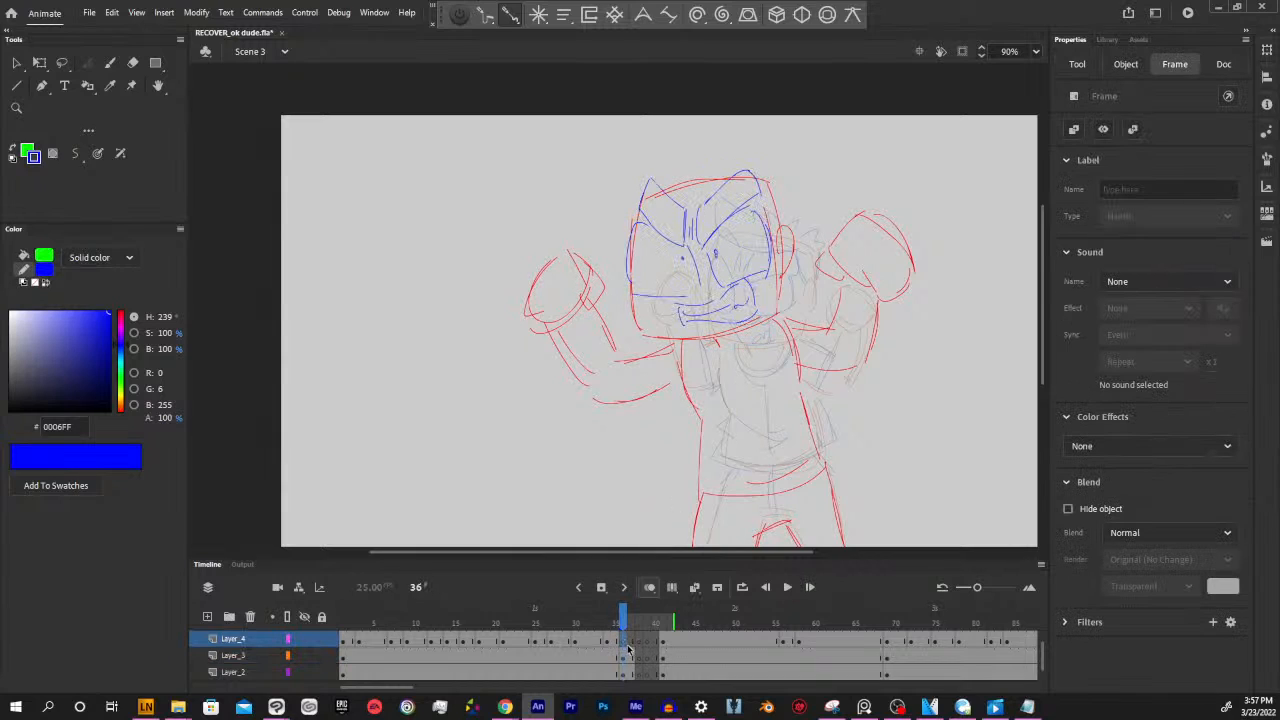
pyautogui.click(625, 659)
pyautogui.click(624, 674)
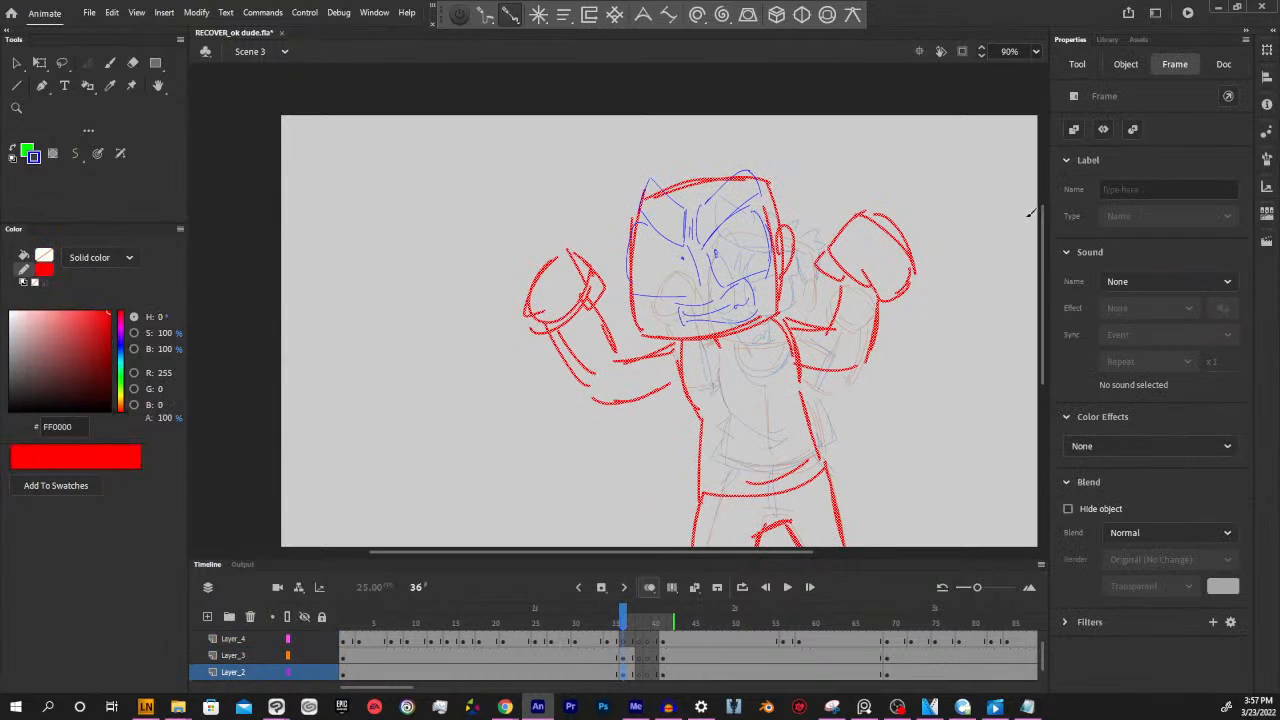
pyautogui.click(940, 352)
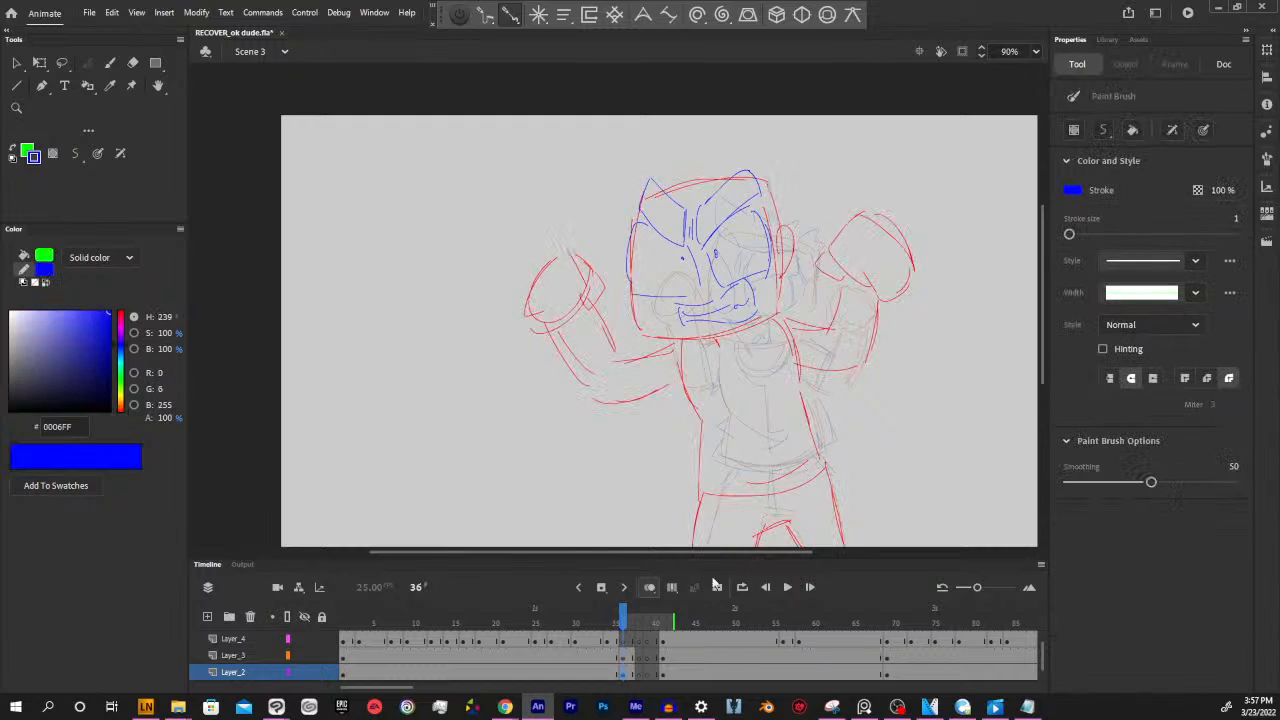
# Compare the new pose at frame 36 with neighbouring frames 35 and 37, checking the facial strokes on Layer_3
pyautogui.click(615, 622)
pyautogui.click(623, 622)
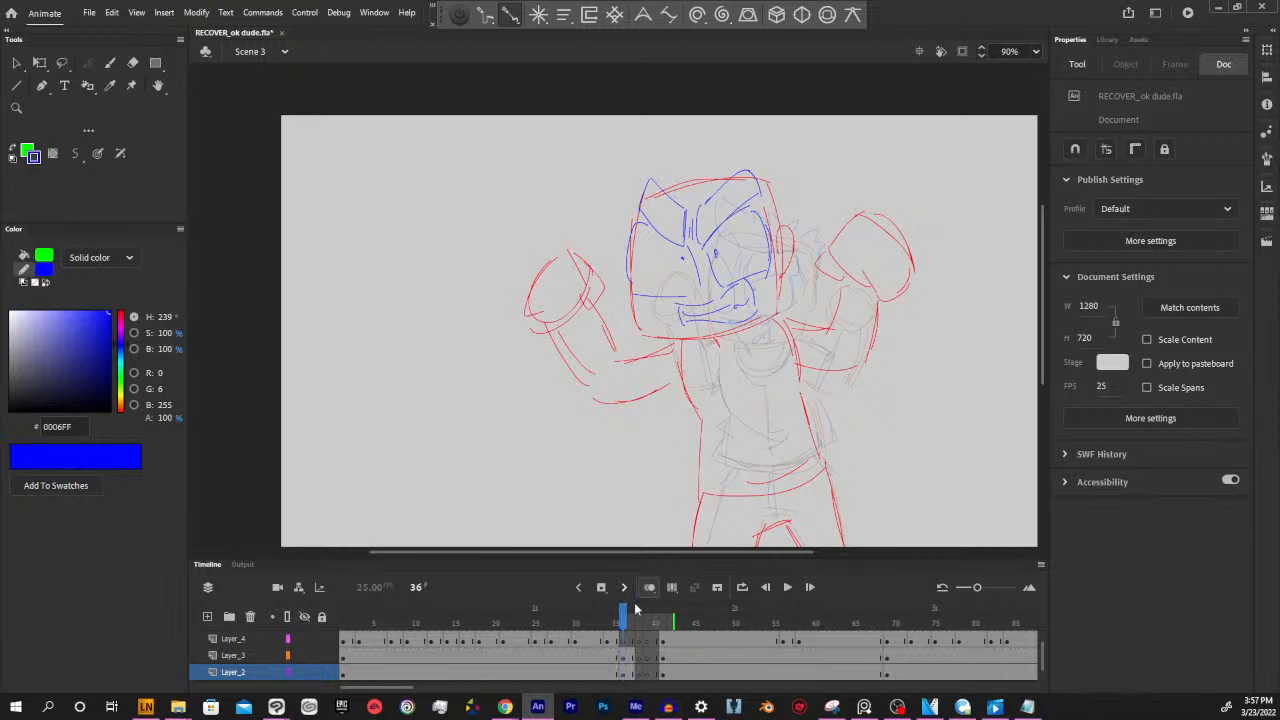
pyautogui.moveTo(630, 622)
pyautogui.mouseDown()
pyautogui.moveTo(596, 618)
pyautogui.moveTo(665, 606)
pyautogui.moveTo(629, 630)
pyautogui.moveTo(623, 663)
pyautogui.mouseUp()
pyautogui.click(623, 658)
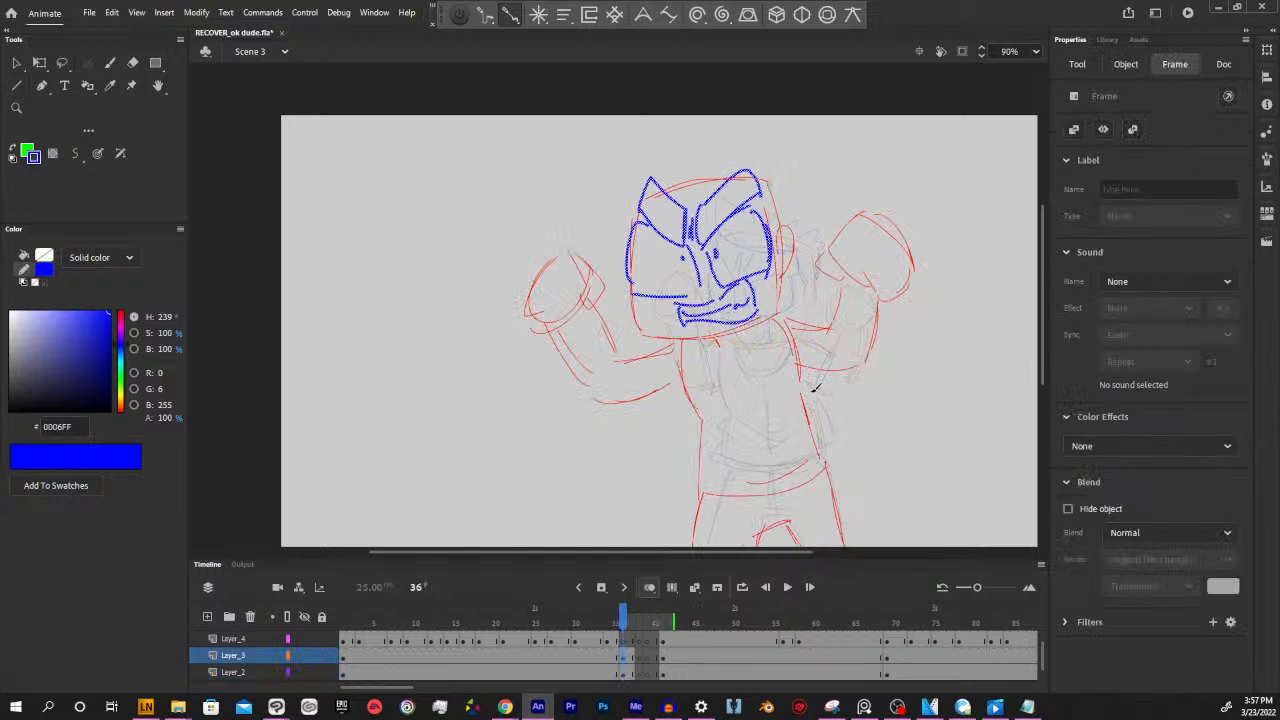
pyautogui.press('.')
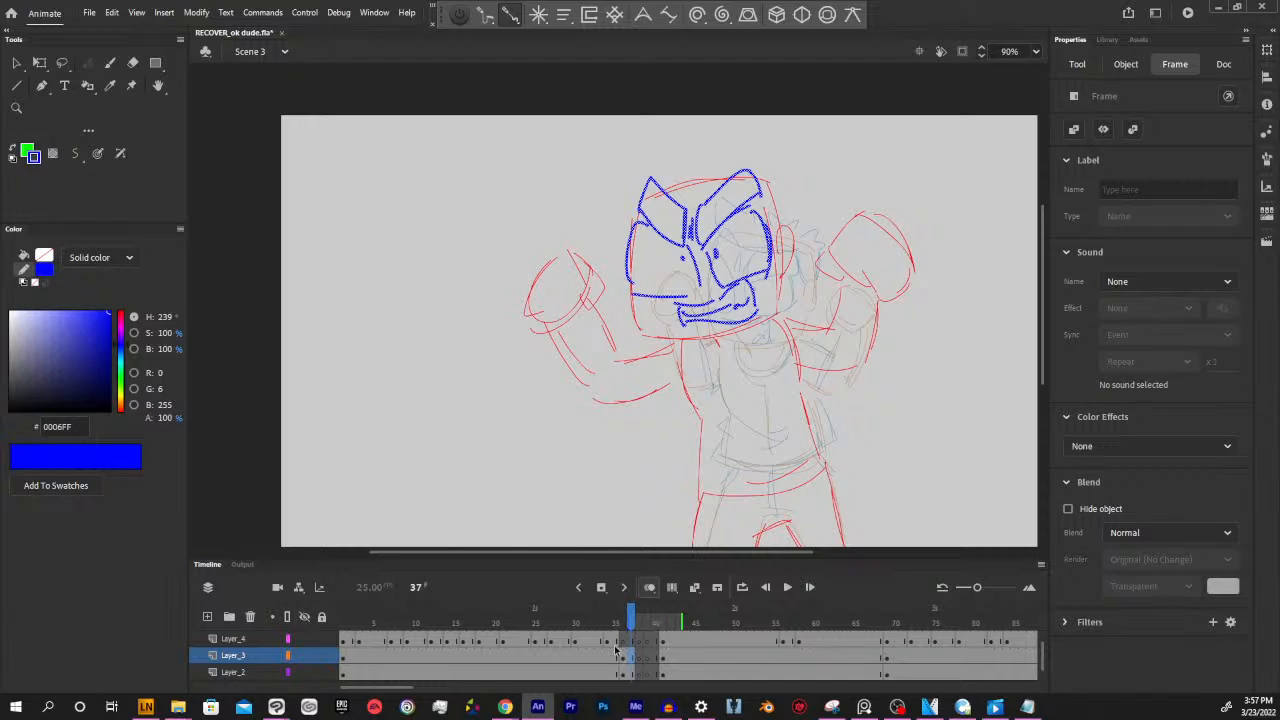
pyautogui.press(',')
pyautogui.moveTo(624, 624); pyautogui.dragTo(617, 624)
pyautogui.click(627, 644)
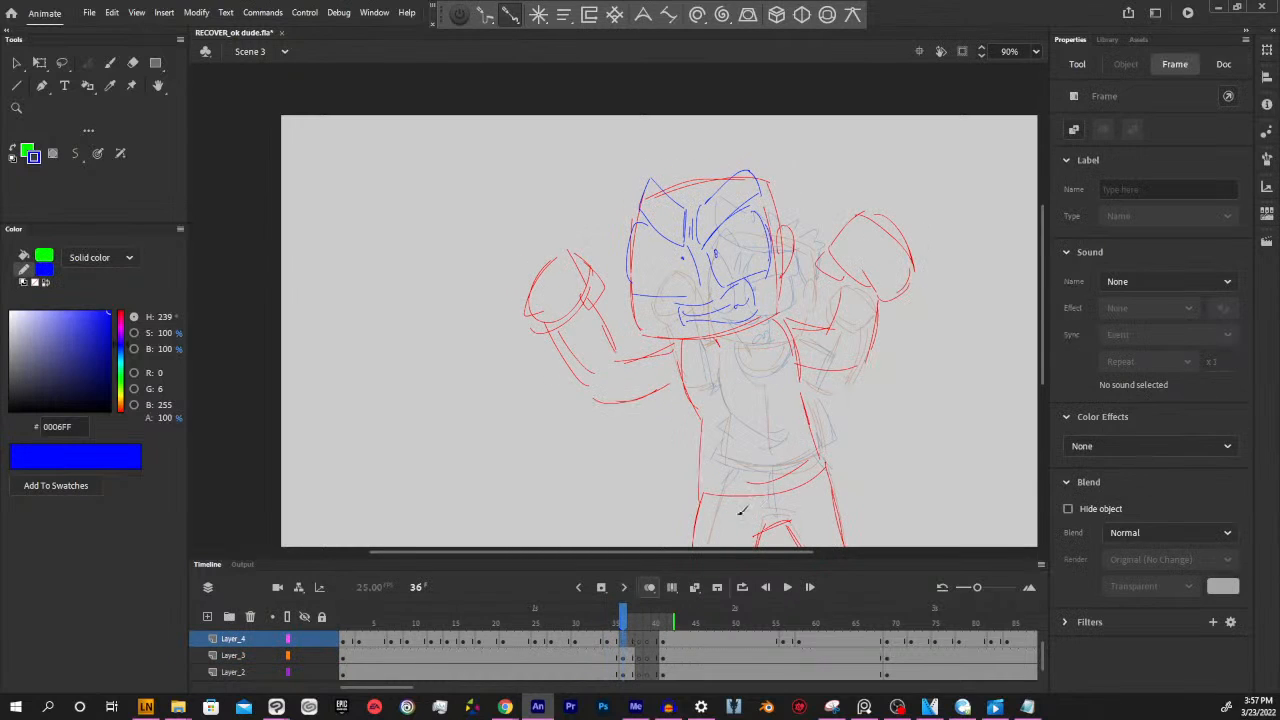
pyautogui.click(631, 656)
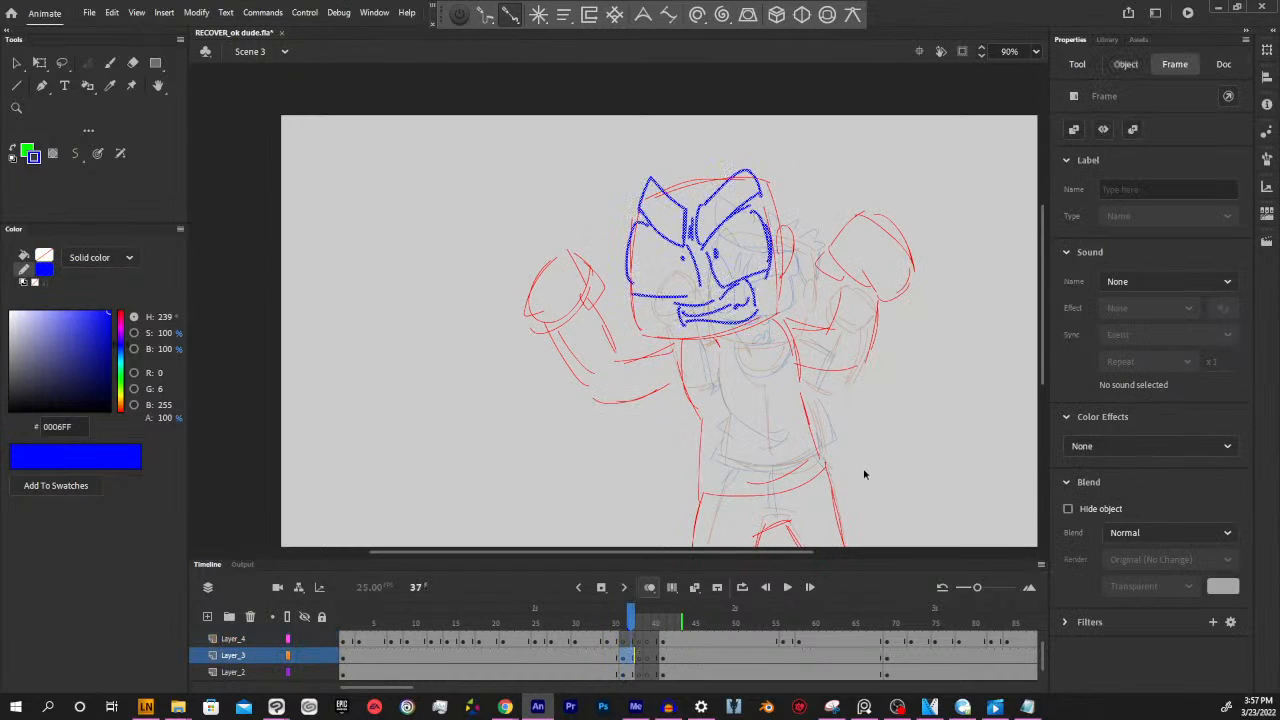
pyautogui.press('b')
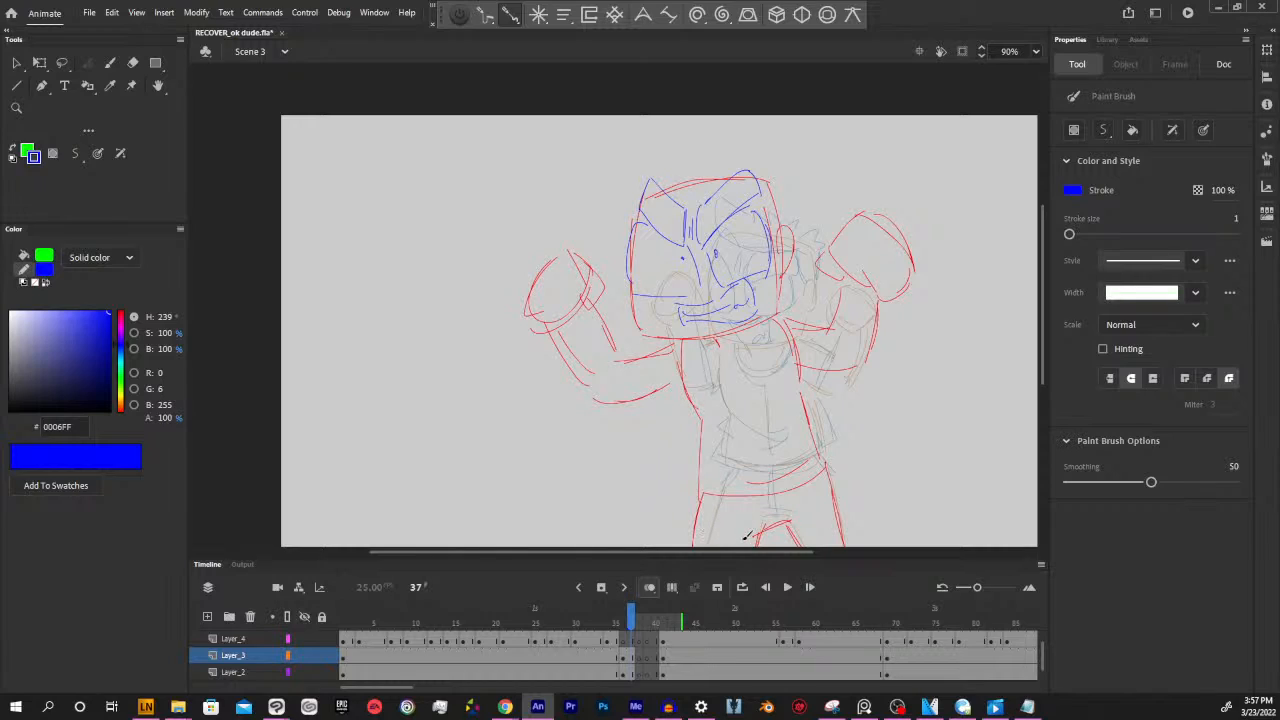
pyautogui.moveTo(763, 553); pyautogui.dragTo(759, 553)
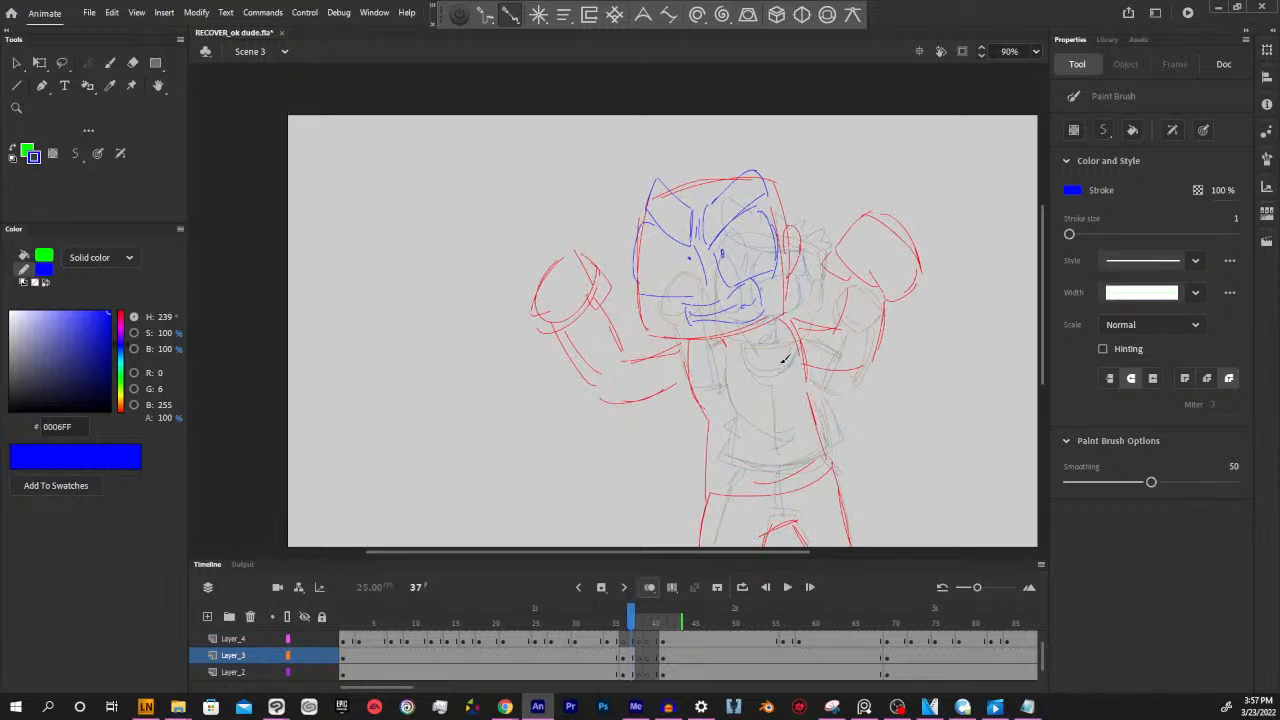
pyautogui.moveTo(628, 622)
pyautogui.mouseDown()
pyautogui.moveTo(604, 620)
pyautogui.moveTo(622, 622)
pyautogui.mouseUp()
# Draw spiky hair with a hairline in blue on the head at frame 36 on Layer_2, using the previous keyframe as reference
pyautogui.click(624, 641)
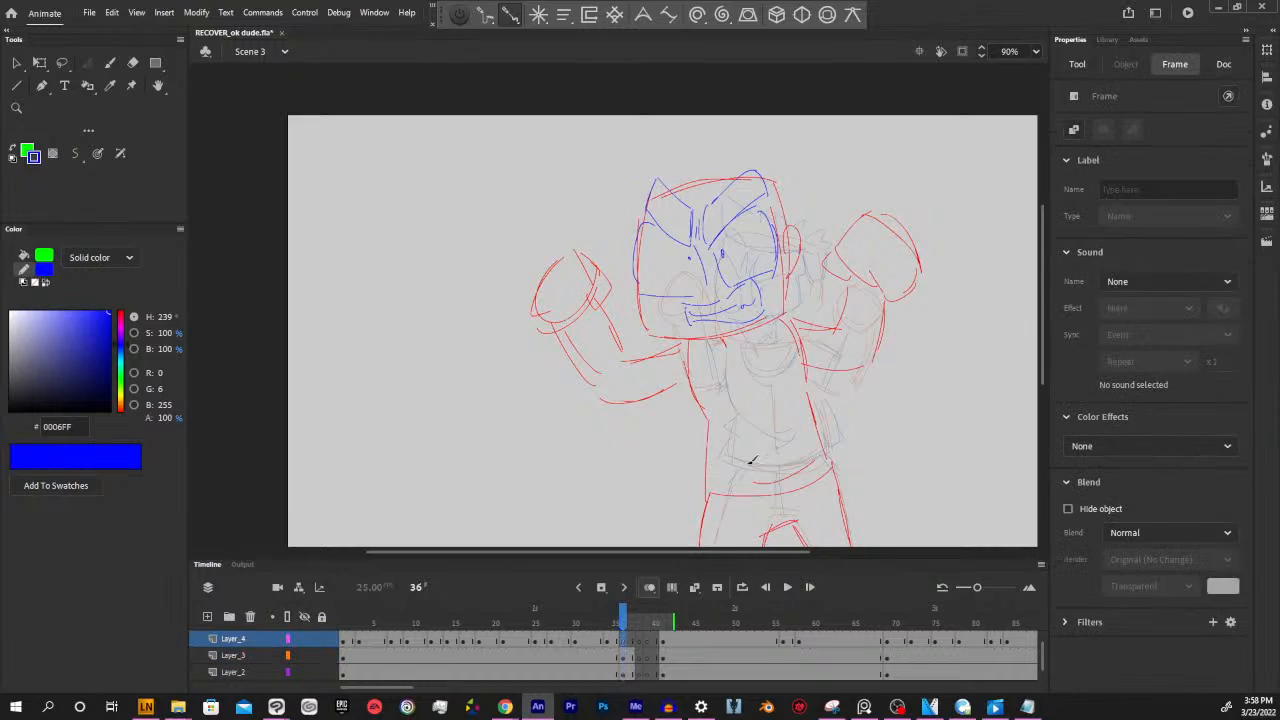
pyautogui.click(625, 658)
pyautogui.click(624, 673)
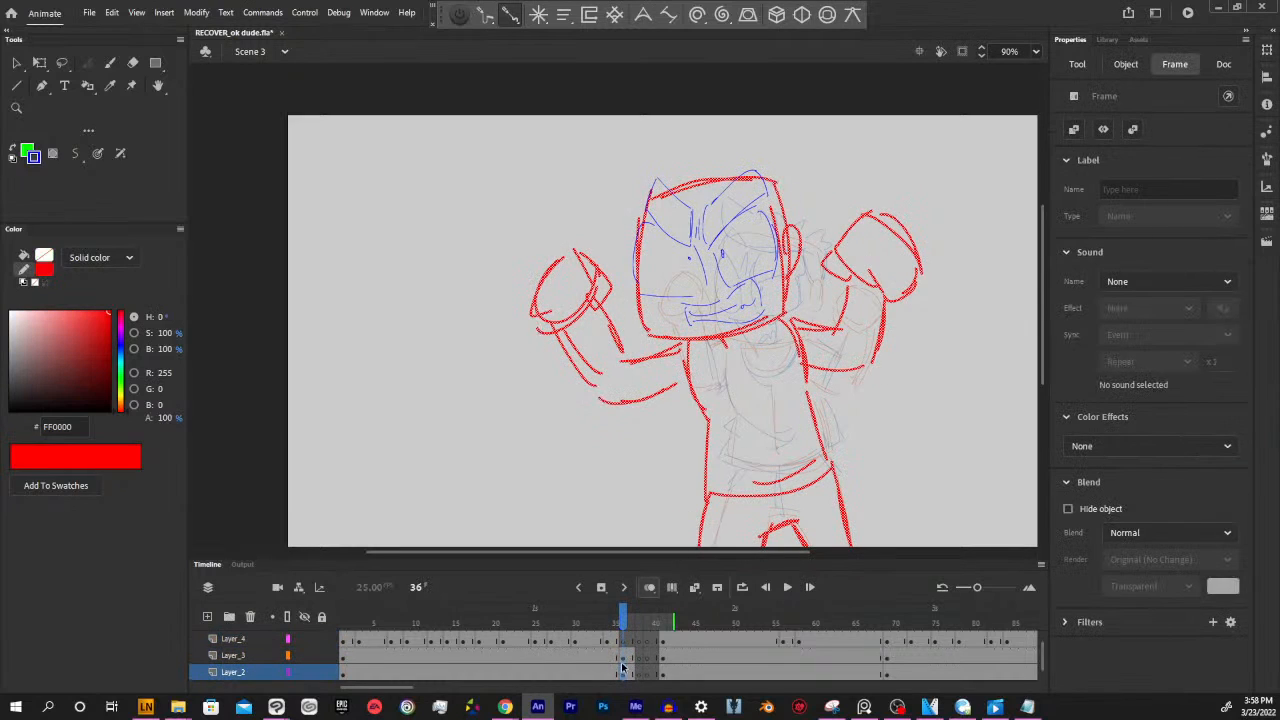
pyautogui.click(904, 423)
pyautogui.press('y')
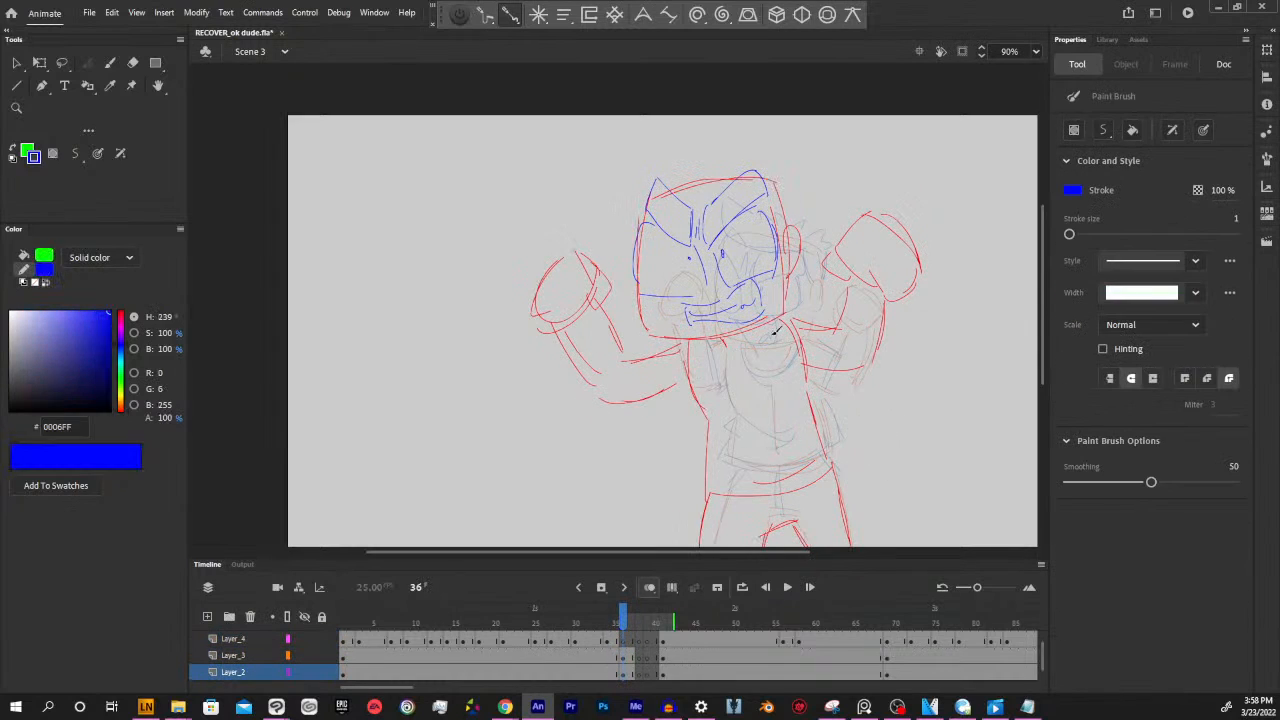
pyautogui.hotkey('shift', ',')
pyautogui.hotkey('alt', '.')
pyautogui.moveTo(650, 198)
pyautogui.mouseDown()
pyautogui.moveTo(778, 174)
pyautogui.moveTo(627, 158)
pyautogui.moveTo(684, 164)
pyautogui.moveTo(697, 148)
pyautogui.moveTo(719, 161)
pyautogui.moveTo(734, 145)
pyautogui.moveTo(791, 175)
pyautogui.moveTo(772, 183)
pyautogui.moveTo(785, 227)
pyautogui.mouseUp()
pyautogui.hotkey('alt', ',')
pyautogui.hotkey('alt', '.')
pyautogui.hotkey('alt', ',')
pyautogui.hotkey('alt', '.')
pyautogui.hotkey('alt', ',')
pyautogui.hotkey('alt', '.')
pyautogui.hotkey('alt', ',')
pyautogui.hotkey('alt', '.')
pyautogui.hotkey('alt', ',')
pyautogui.hotkey('alt', '.')
pyautogui.hotkey('alt', ',')
pyautogui.hotkey('alt', '.')
pyautogui.hotkey('alt', ',')
pyautogui.hotkey('alt', '.')
pyautogui.hotkey('alt', ',')
pyautogui.hotkey('alt', '.')
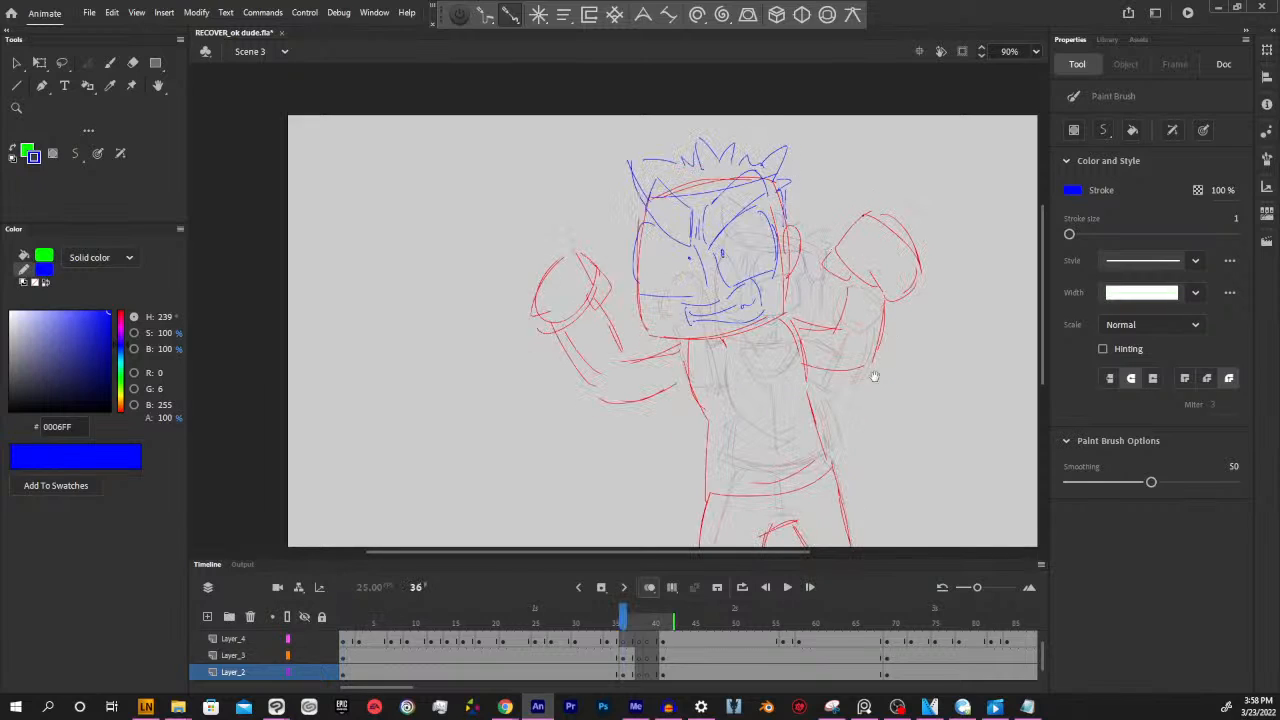
# Draw the shirt's collar, body folds, sides and curved hem in blue, plus the sleeve on the character's left-hand side of the drawing
pyautogui.moveTo(871, 374); pyautogui.dragTo(838, 358)
pyautogui.moveTo(680, 308)
pyautogui.mouseDown()
pyautogui.moveTo(698, 337)
pyautogui.moveTo(712, 320)
pyautogui.moveTo(746, 300)
pyautogui.mouseUp()
pyautogui.moveTo(668, 338)
pyautogui.mouseDown()
pyautogui.moveTo(687, 388)
pyautogui.moveTo(762, 410)
pyautogui.moveTo(740, 426)
pyautogui.mouseUp()
pyautogui.moveTo(687, 392)
pyautogui.mouseDown()
pyautogui.moveTo(696, 423)
pyautogui.moveTo(669, 446)
pyautogui.moveTo(796, 444)
pyautogui.moveTo(806, 418)
pyautogui.mouseUp()
pyautogui.moveTo(792, 348); pyautogui.dragTo(806, 428)
pyautogui.moveTo(641, 310)
pyautogui.mouseDown()
pyautogui.moveTo(617, 314)
pyautogui.moveTo(645, 374)
pyautogui.moveTo(663, 368)
pyautogui.mouseUp()
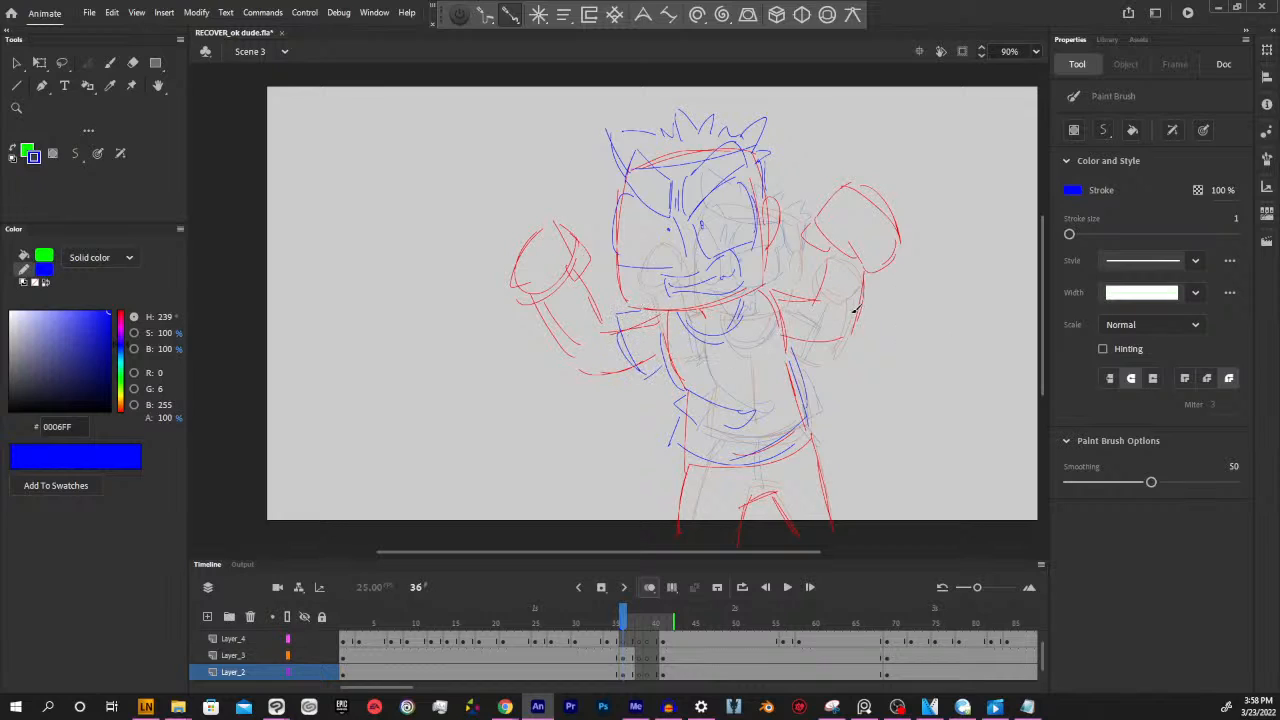
# Draw the other short sleeve in blue around the right-hand arm at frame 36, checking it against the previous keyframe
pyautogui.hotkey('shift', ',')
pyautogui.hotkey('alt', '.')
pyautogui.hotkey('alt', ',')
pyautogui.hotkey('alt', '.')
pyautogui.moveTo(768, 283)
pyautogui.mouseDown()
pyautogui.moveTo(803, 285)
pyautogui.moveTo(813, 308)
pyautogui.moveTo(811, 351)
pyautogui.moveTo(790, 350)
pyautogui.moveTo(812, 352)
pyautogui.moveTo(808, 291)
pyautogui.mouseUp()
pyautogui.moveTo(911, 421); pyautogui.dragTo(880, 390)
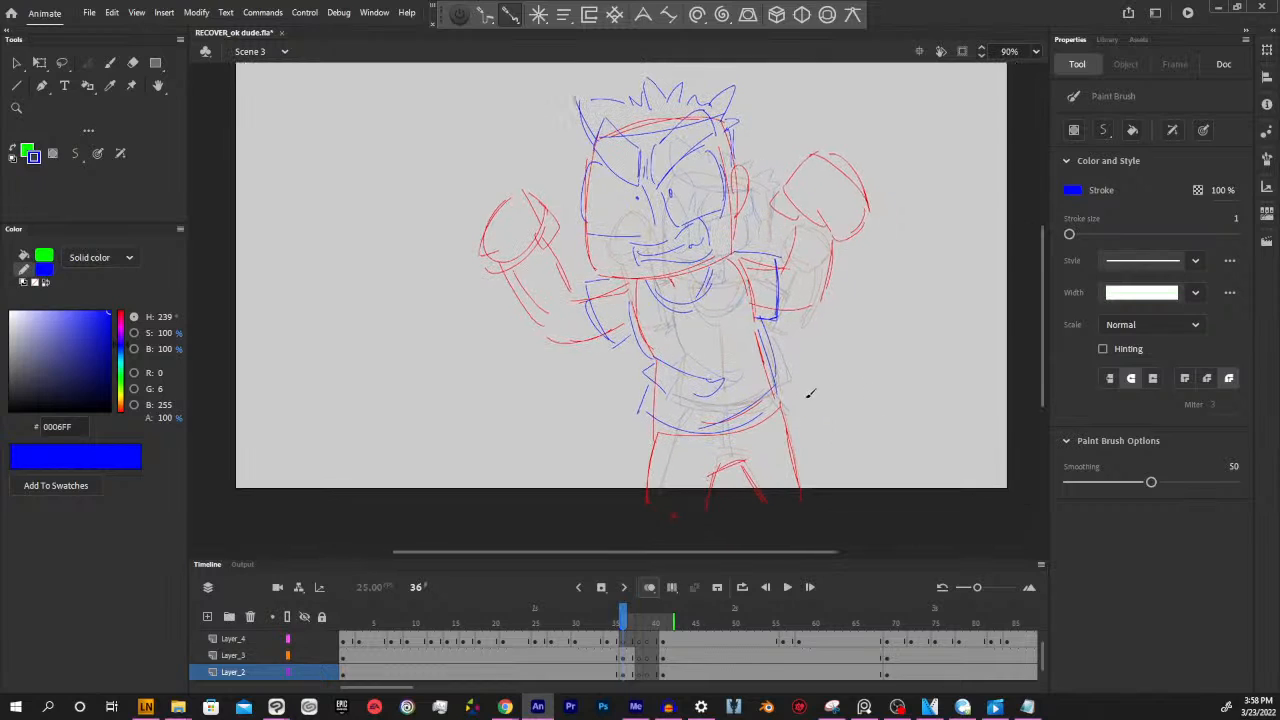
# Draw the trouser fly and pocket lines in blue below the shirt hem at frame 36, using the previous keyframe as reference
pyautogui.hotkey('alt', ',')
pyautogui.hotkey('alt', '.')
pyautogui.hotkey('alt', ',')
pyautogui.hotkey('alt', '.')
pyautogui.moveTo(720, 434); pyautogui.dragTo(728, 467)
pyautogui.hotkey('alt', ',')
pyautogui.hotkey('alt', '.')
pyautogui.moveTo(668, 426); pyautogui.dragTo(650, 456)
pyautogui.hotkey('alt', ',')
pyautogui.hotkey('alt', '.')
pyautogui.hotkey('alt', ',')
pyautogui.hotkey('alt', '.')
pyautogui.hotkey('alt', ',')
pyautogui.hotkey('alt', '.')
pyautogui.hotkey('alt', ',')
pyautogui.hotkey('alt', '.')
# Review the clothed pose at frame 36 against frames 35 and 37, checking the strokes on each layer
pyautogui.moveTo(623, 622)
pyautogui.mouseDown()
pyautogui.moveTo(611, 621)
pyautogui.moveTo(621, 616)
pyautogui.mouseUp()
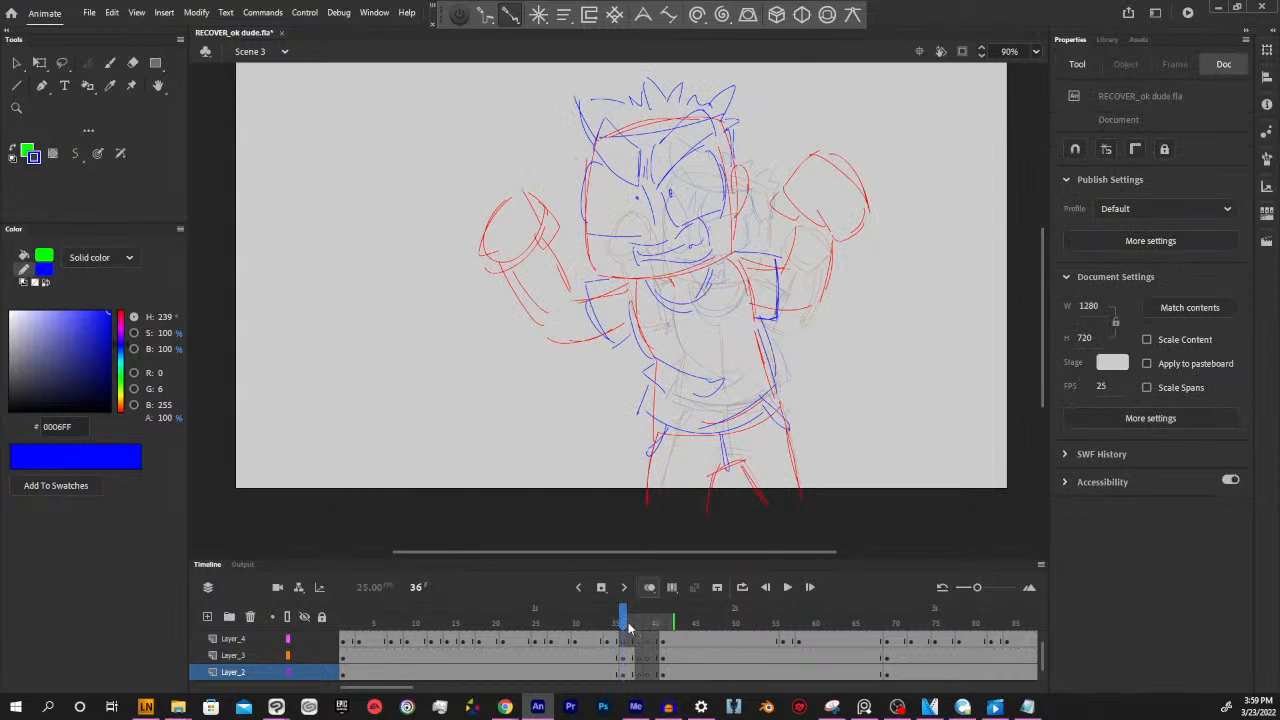
pyautogui.moveTo(622, 618); pyautogui.dragTo(614, 620)
pyautogui.moveTo(614, 620); pyautogui.dragTo(622, 621)
pyautogui.click(625, 640)
pyautogui.moveTo(623, 627); pyautogui.dragTo(639, 623)
pyautogui.click(625, 657)
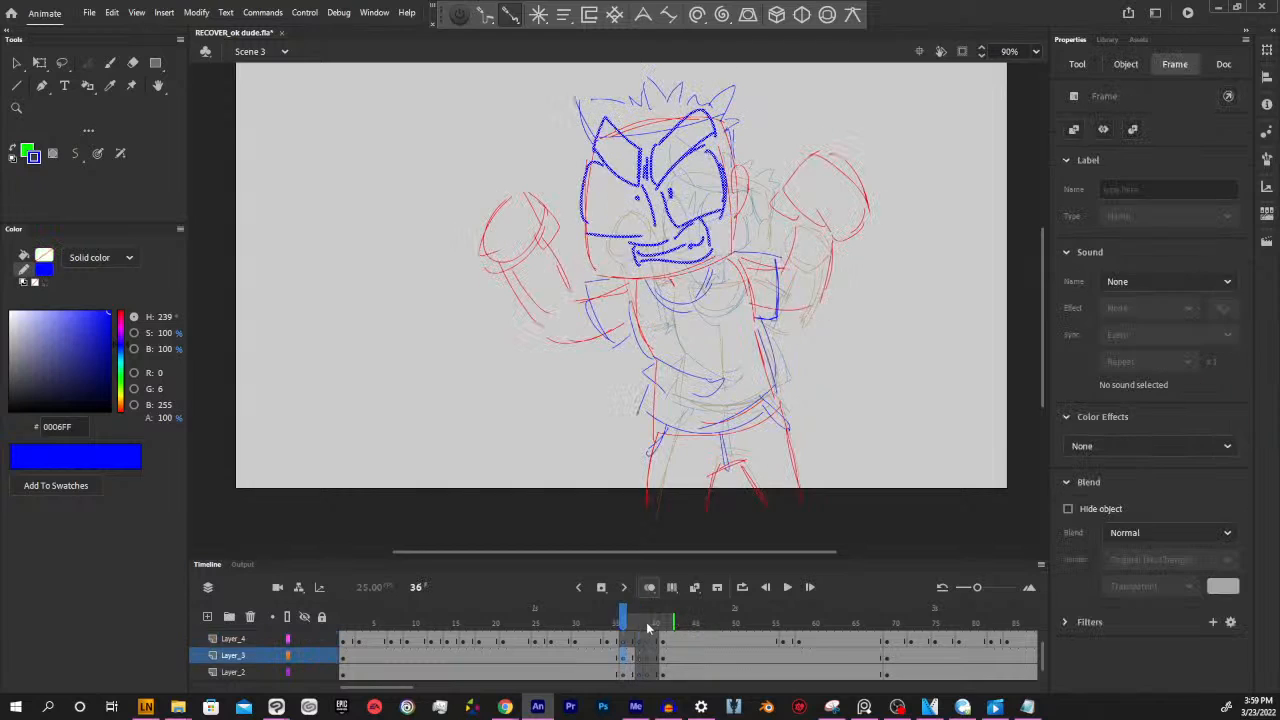
pyautogui.click(632, 672)
pyautogui.click(632, 657)
pyautogui.press('b')
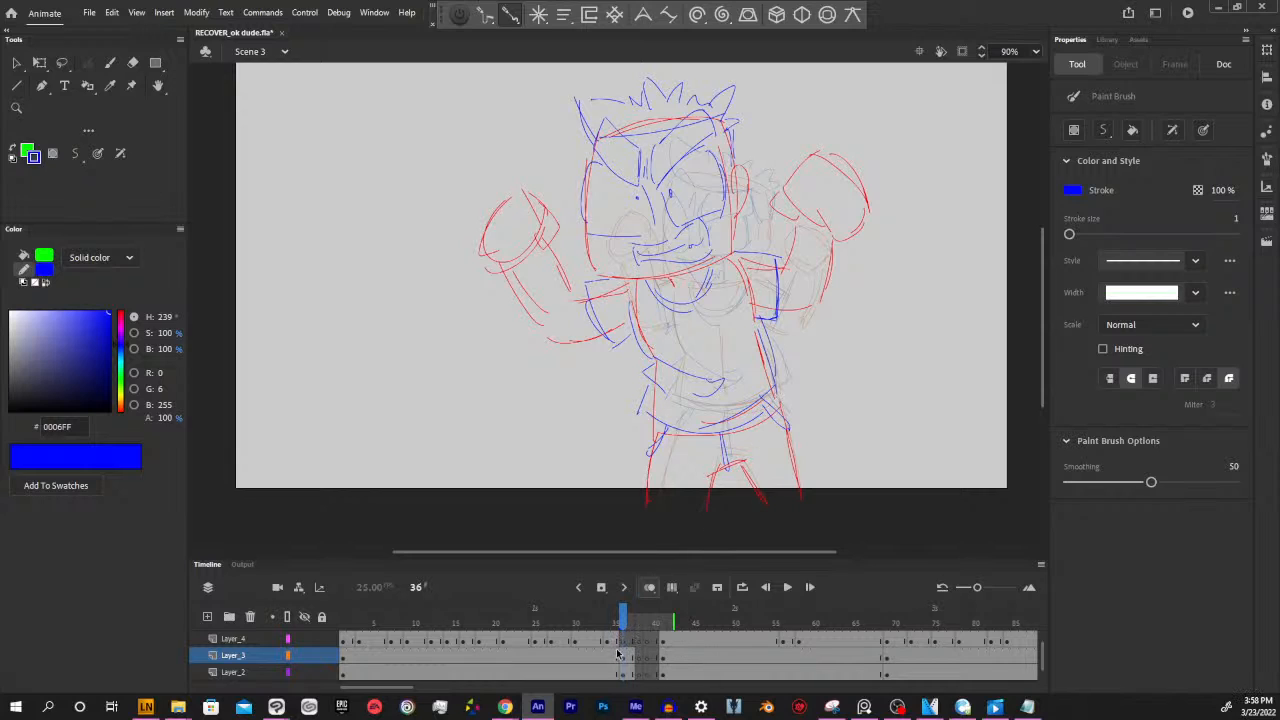
pyautogui.click(618, 640)
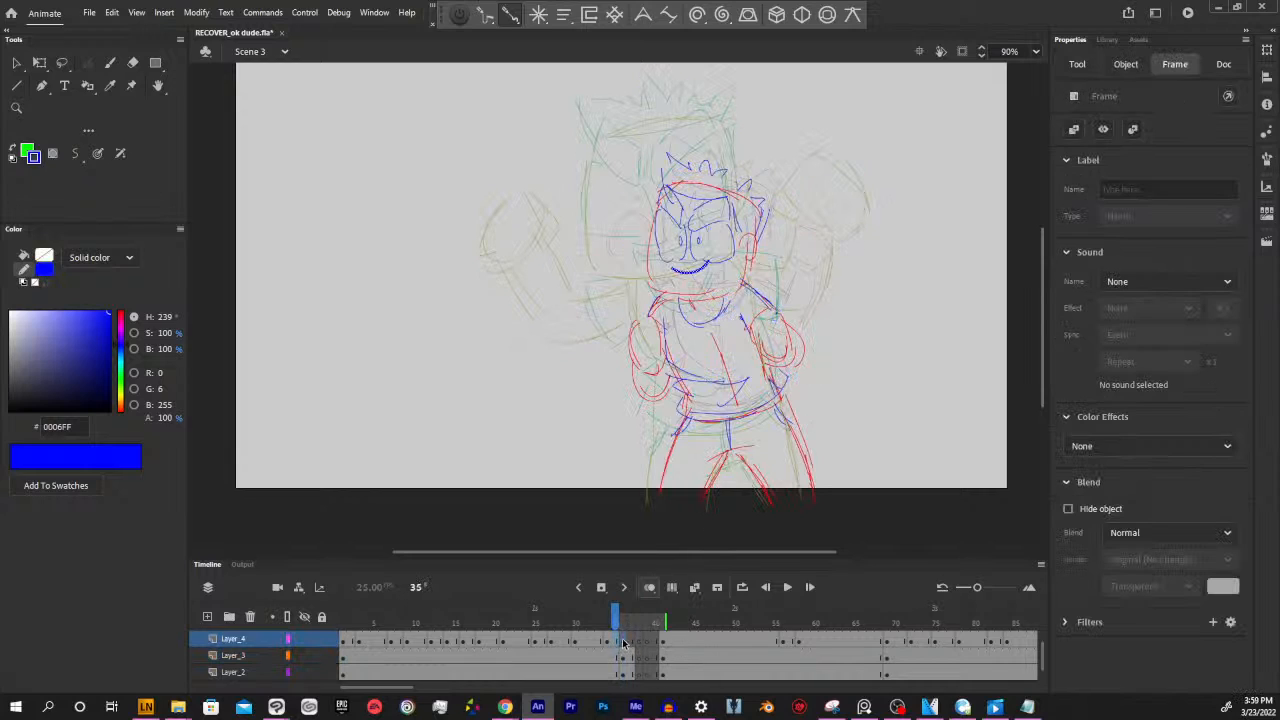
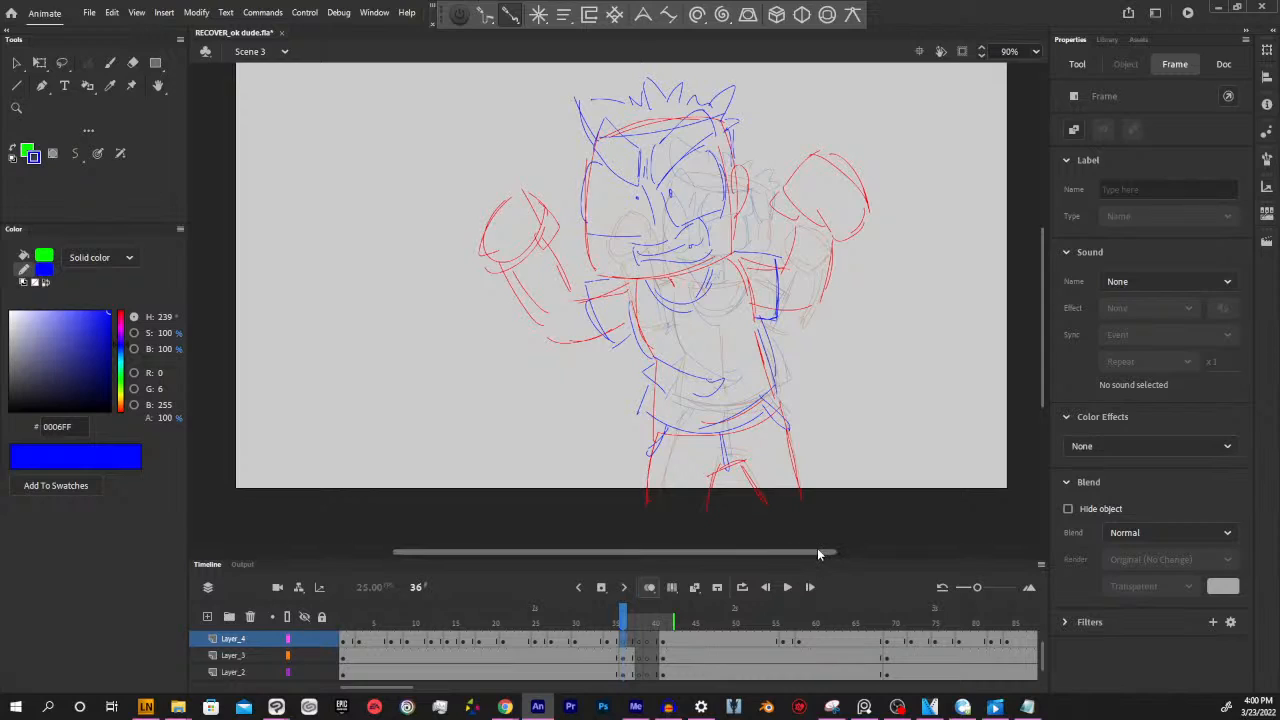
# Examine the drawings on Layer_2 and Layer_3 at frames 36, 38 and 41 to compare the poses around the gap
pyautogui.moveTo(625, 625)
pyautogui.mouseDown()
pyautogui.moveTo(610, 623)
pyautogui.moveTo(624, 623)
pyautogui.mouseUp()
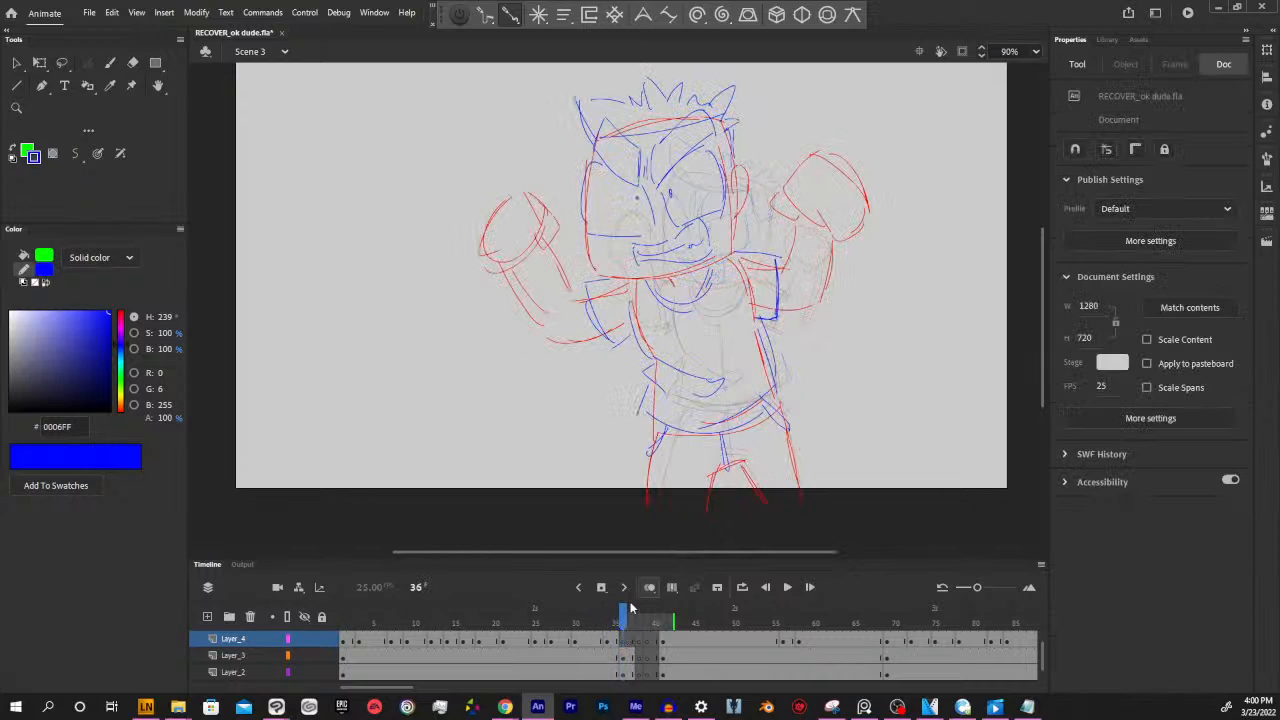
pyautogui.click(640, 672)
pyautogui.click(624, 666)
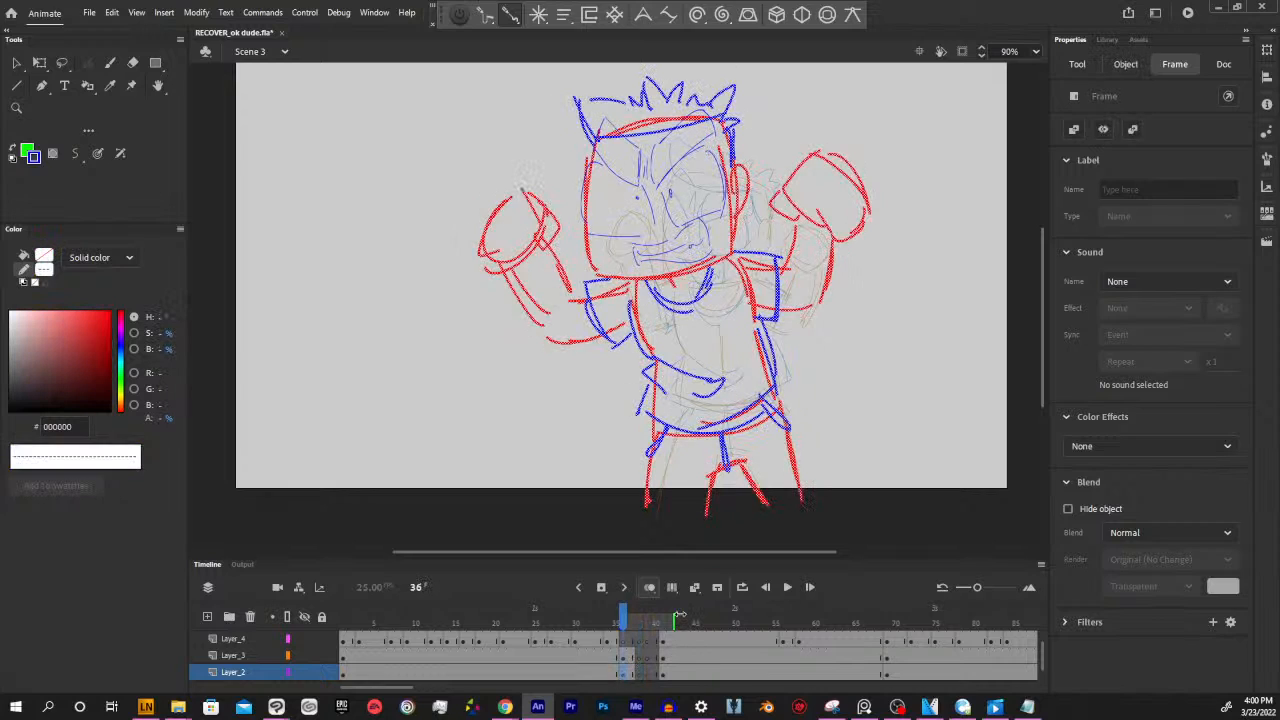
pyautogui.click(631, 657)
pyautogui.click(639, 658)
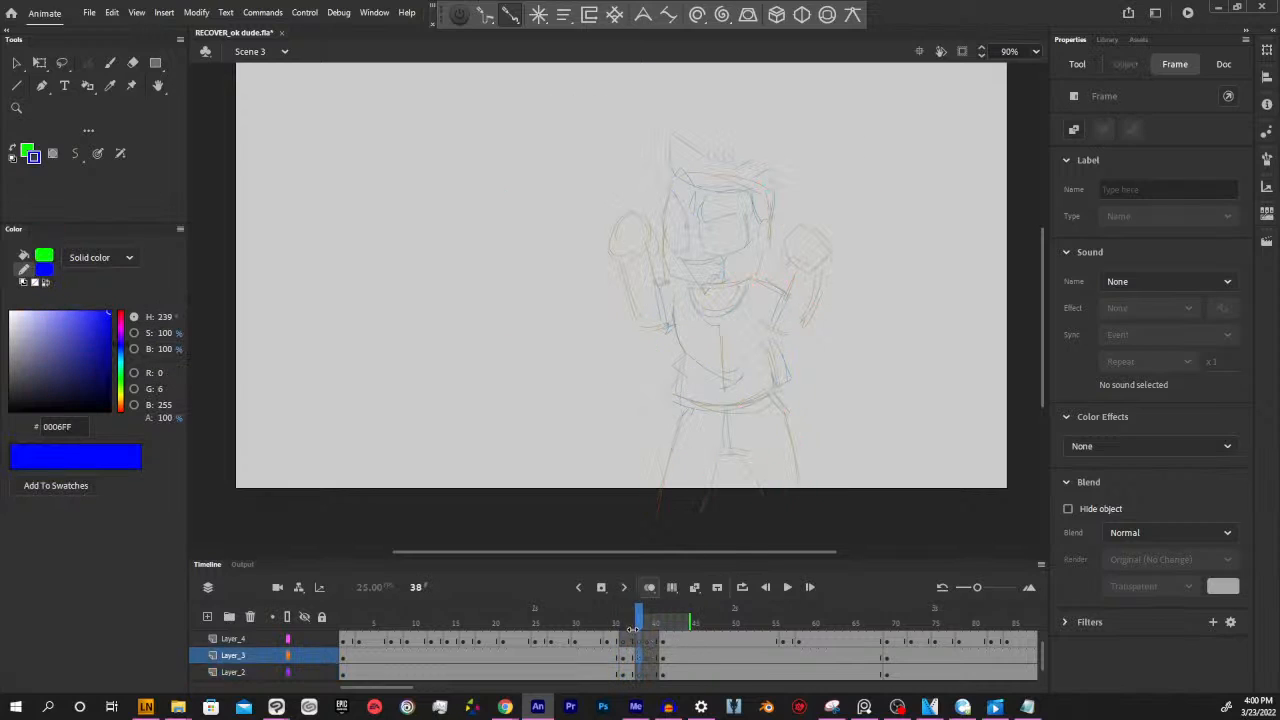
pyautogui.moveTo(639, 623)
pyautogui.mouseDown()
pyautogui.moveTo(615, 624)
pyautogui.moveTo(637, 625)
pyautogui.mouseUp()
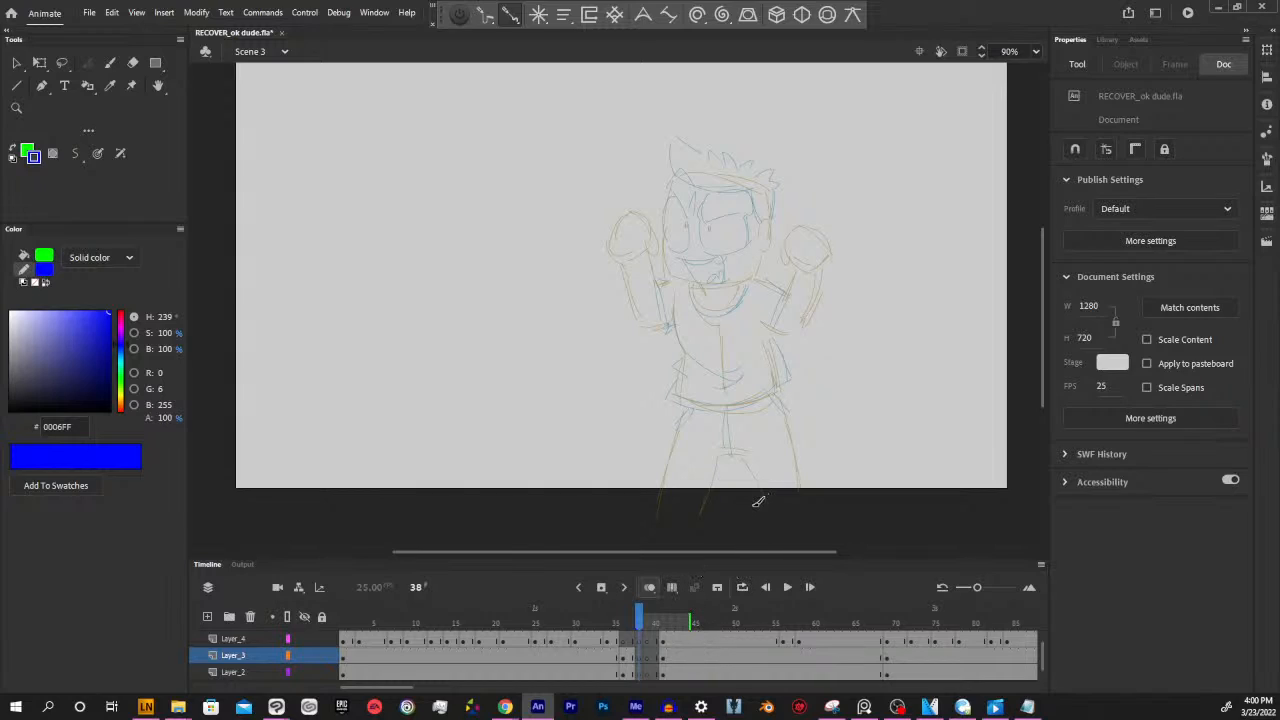
pyautogui.click(640, 672)
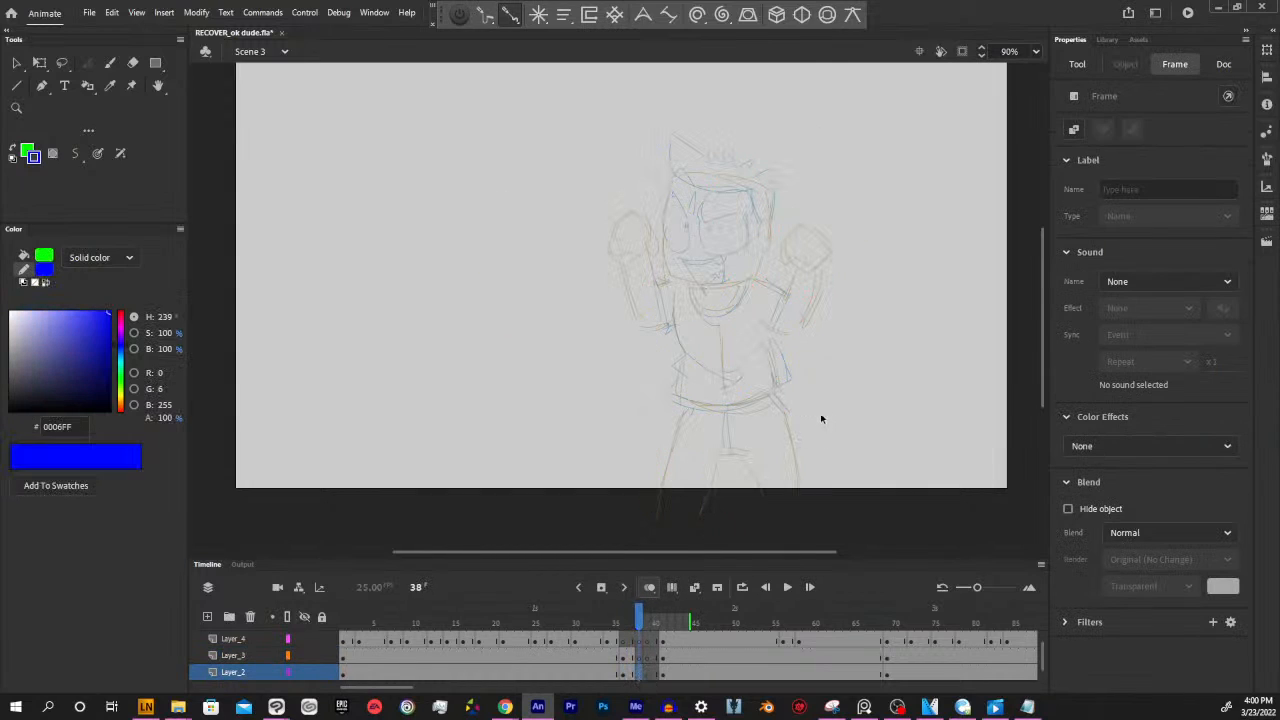
pyautogui.press('y')
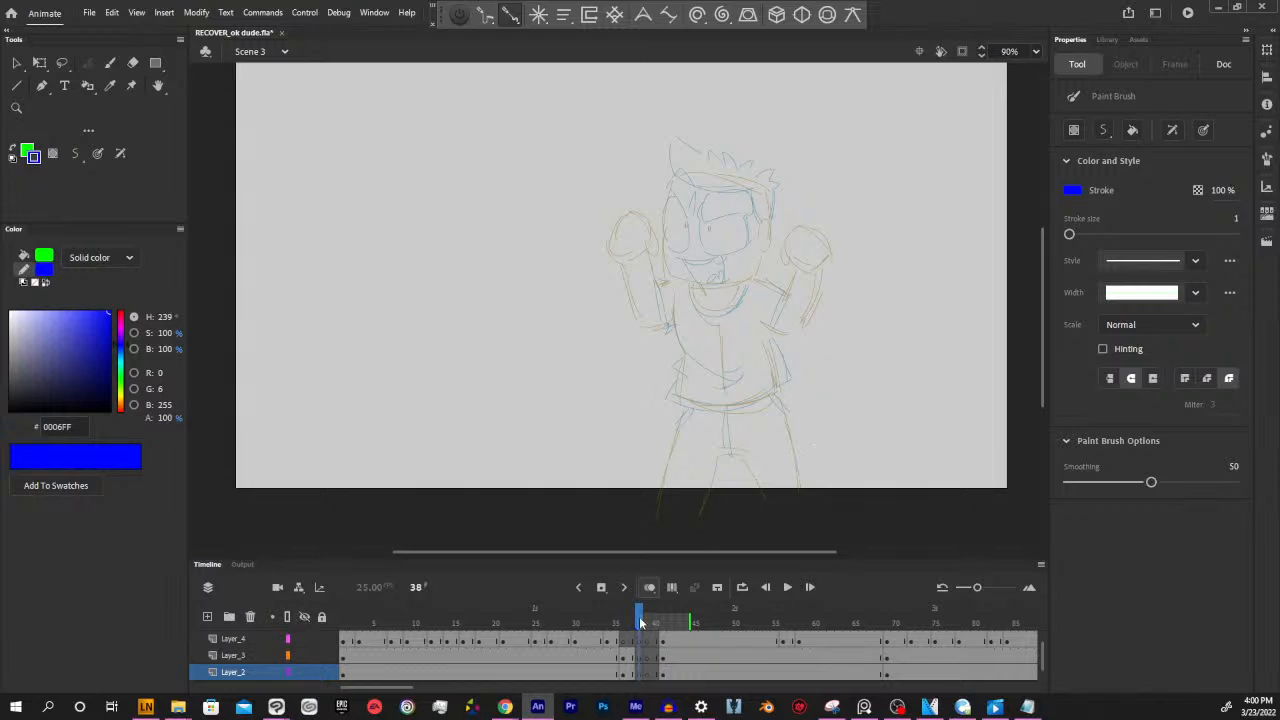
pyautogui.click(641, 623)
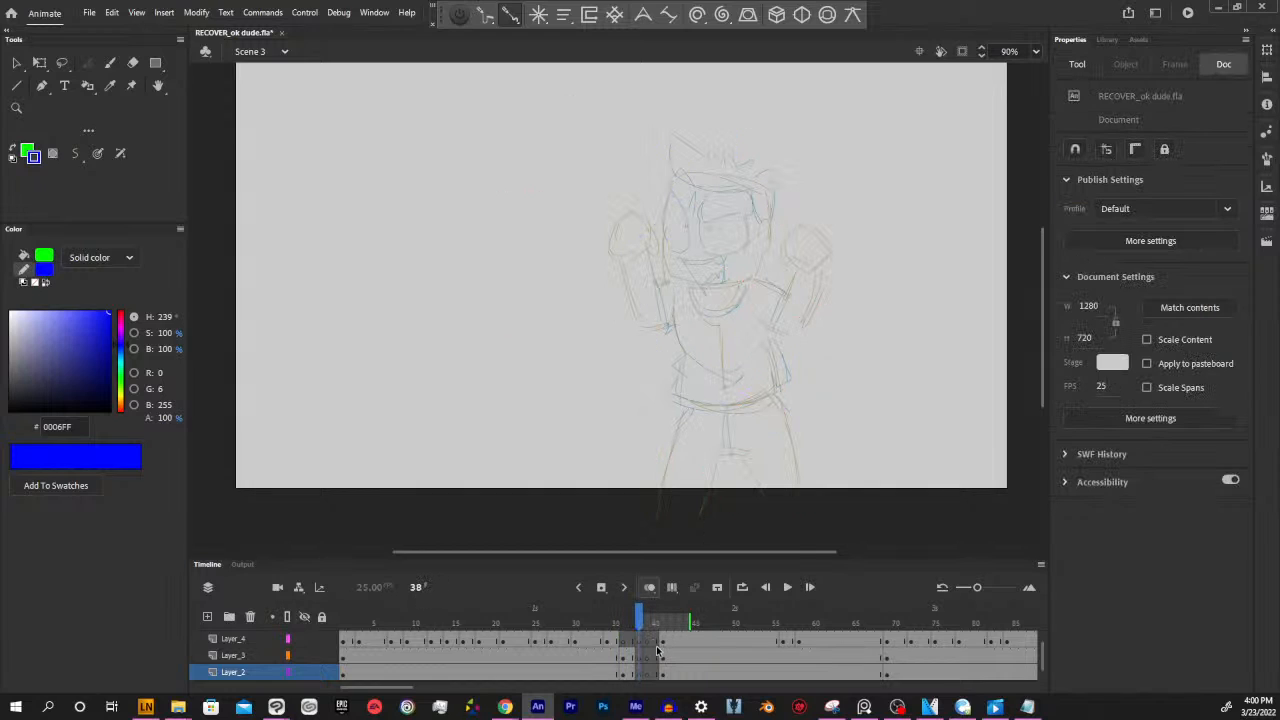
pyautogui.moveTo(641, 623)
pyautogui.mouseDown()
pyautogui.moveTo(586, 623)
pyautogui.moveTo(667, 626)
pyautogui.mouseUp()
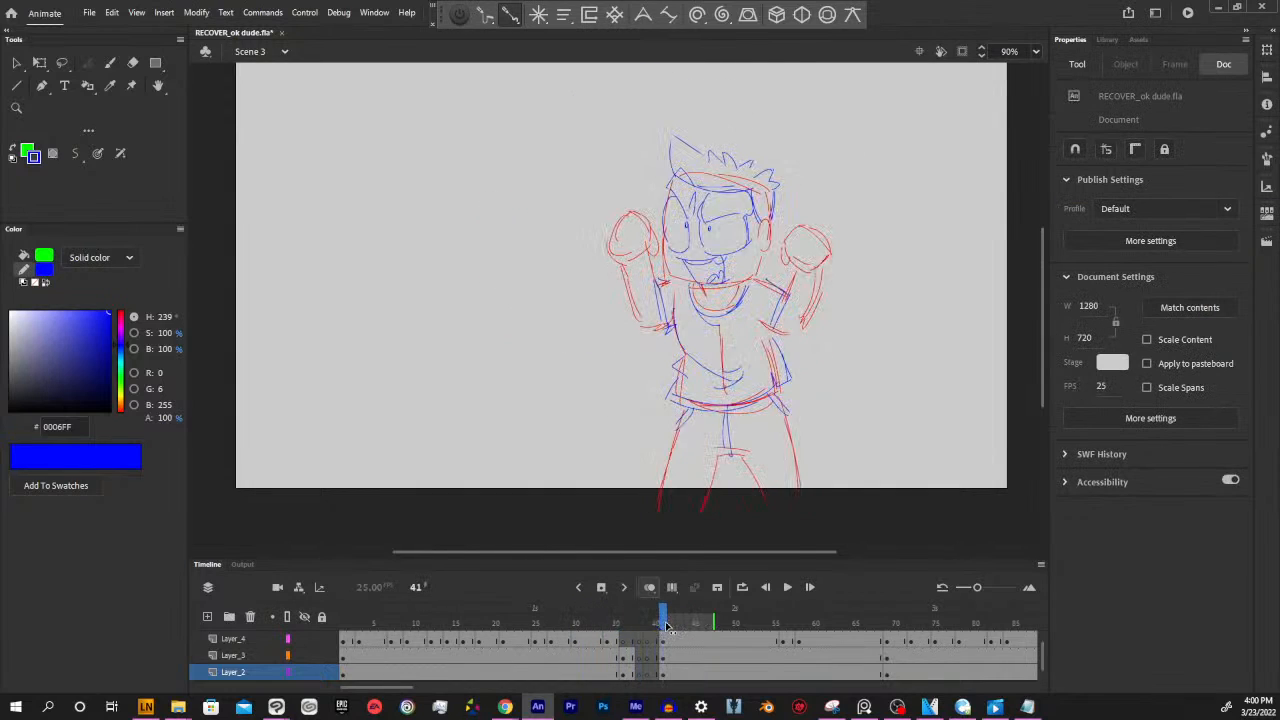
pyautogui.click(660, 672)
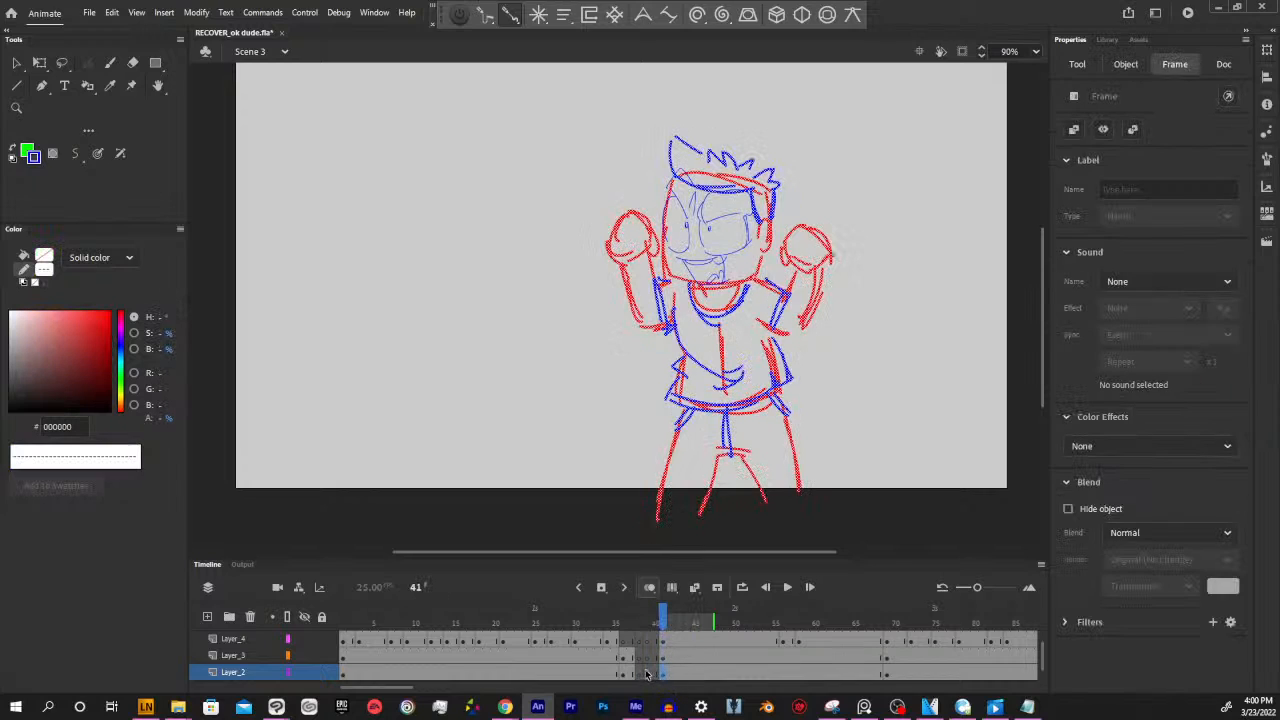
# Draw the boxy head outline with its ear in blue on Layer_2 at frame 39, guided by the onion-skinned pose
pyautogui.click(647, 673)
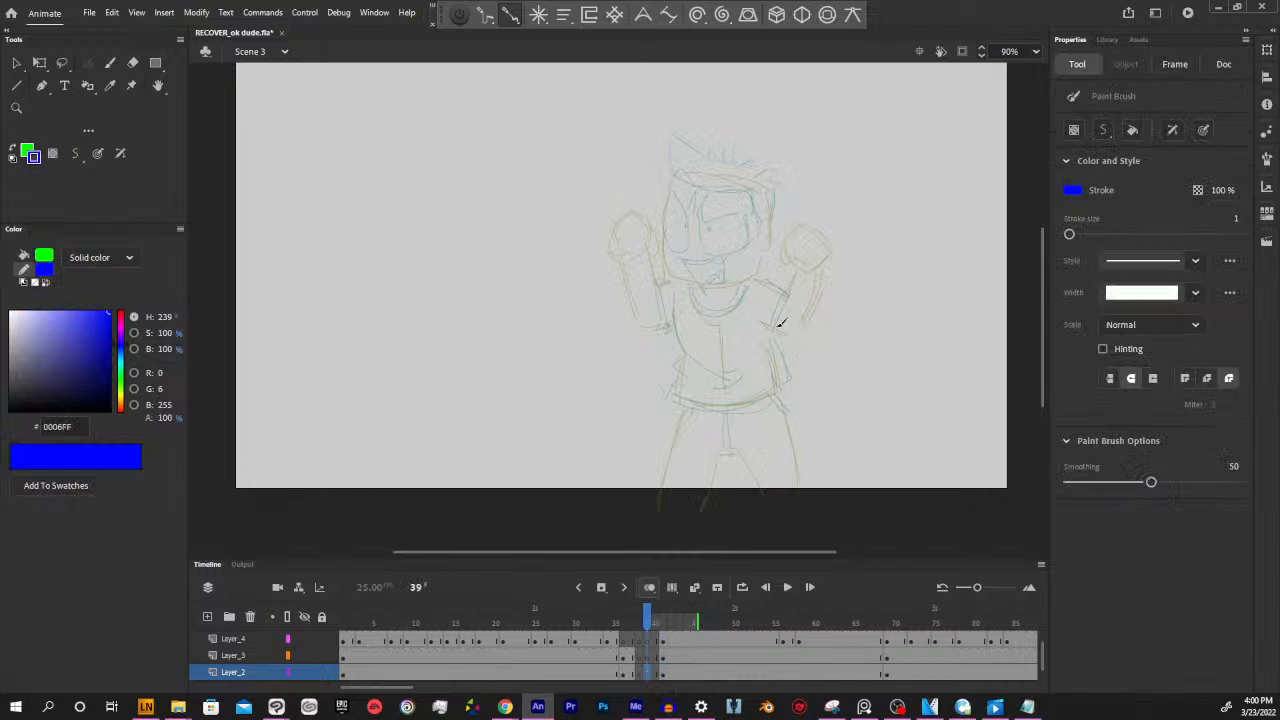
pyautogui.moveTo(742, 263); pyautogui.dragTo(774, 338)
pyautogui.moveTo(702, 248)
pyautogui.mouseDown()
pyautogui.moveTo(798, 265)
pyautogui.moveTo(775, 250)
pyautogui.moveTo(800, 300)
pyautogui.mouseUp()
pyautogui.moveTo(702, 249)
pyautogui.mouseDown()
pyautogui.moveTo(703, 348)
pyautogui.moveTo(781, 336)
pyautogui.moveTo(799, 296)
pyautogui.moveTo(794, 349)
pyautogui.mouseUp()
pyautogui.moveTo(791, 305)
pyautogui.mouseDown()
pyautogui.moveTo(808, 299)
pyautogui.moveTo(798, 319)
pyautogui.mouseUp()
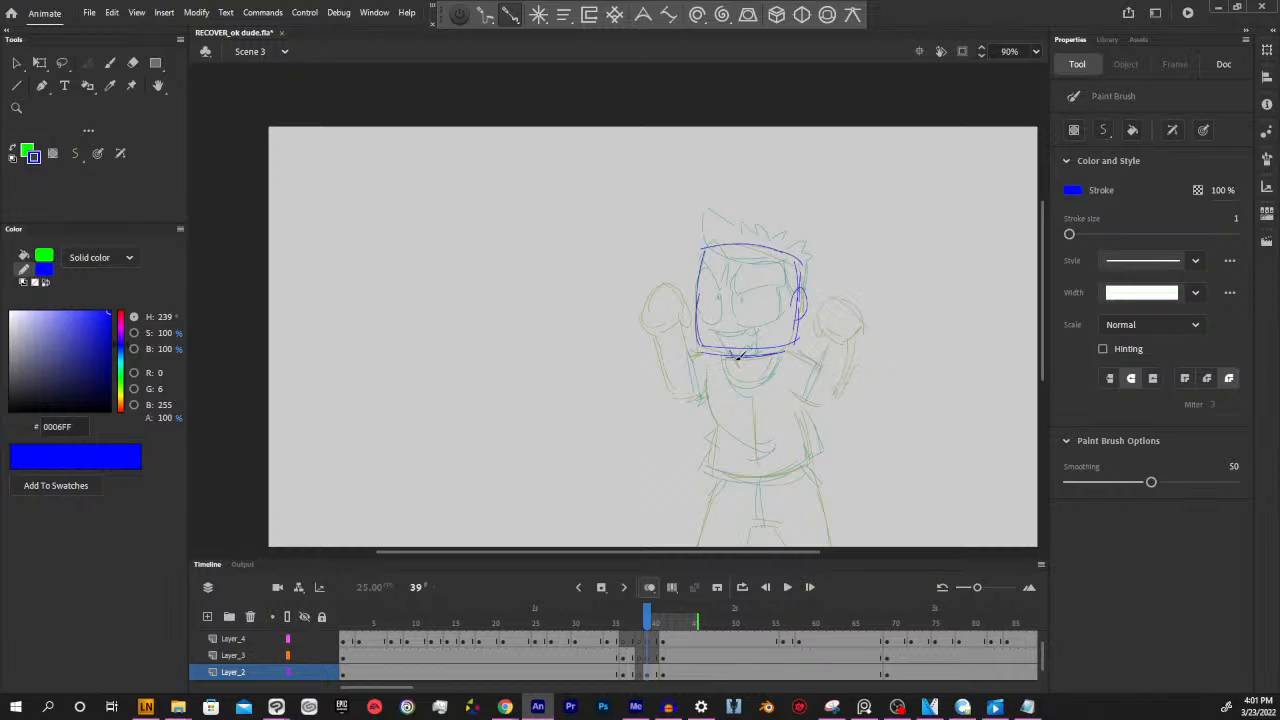
# Recolour the head strokes at frame 39 to red (FF0000)
pyautogui.click(649, 670)
pyautogui.moveTo(123, 323); pyautogui.dragTo(130, 306)
pyautogui.click(849, 454)
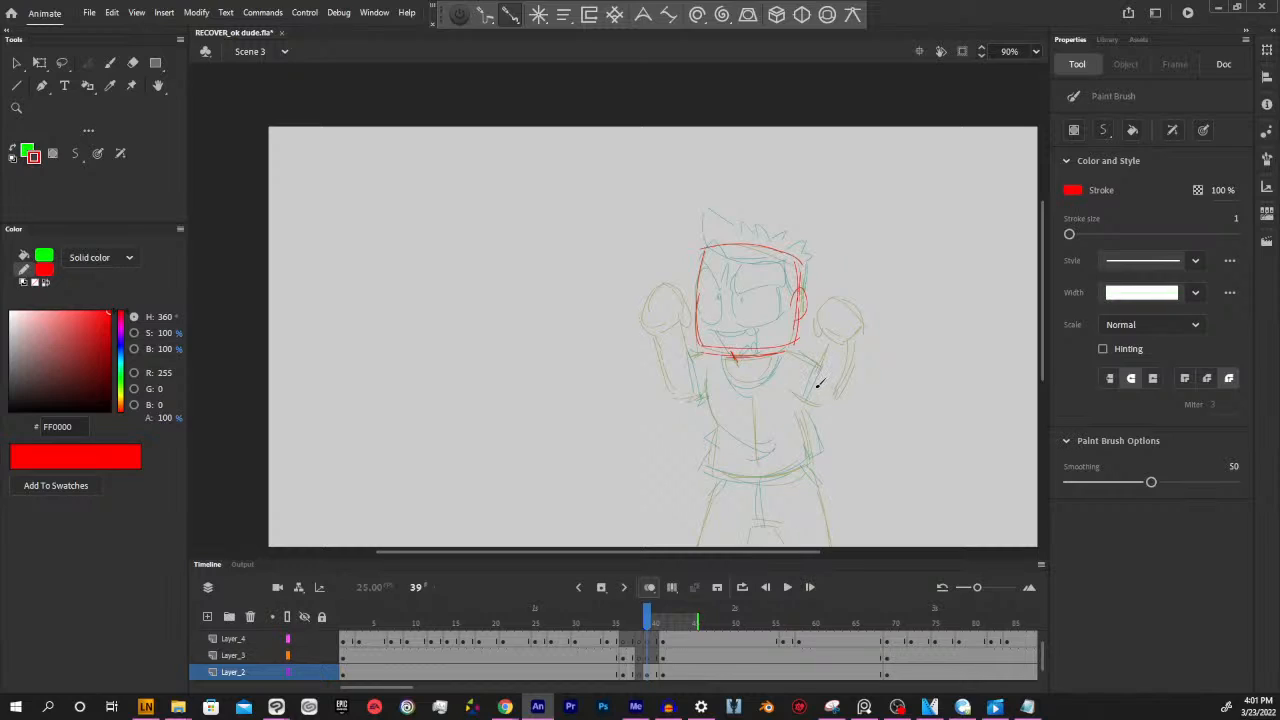
pyautogui.press('v')
pyautogui.hotkey('ctrl', 'a')
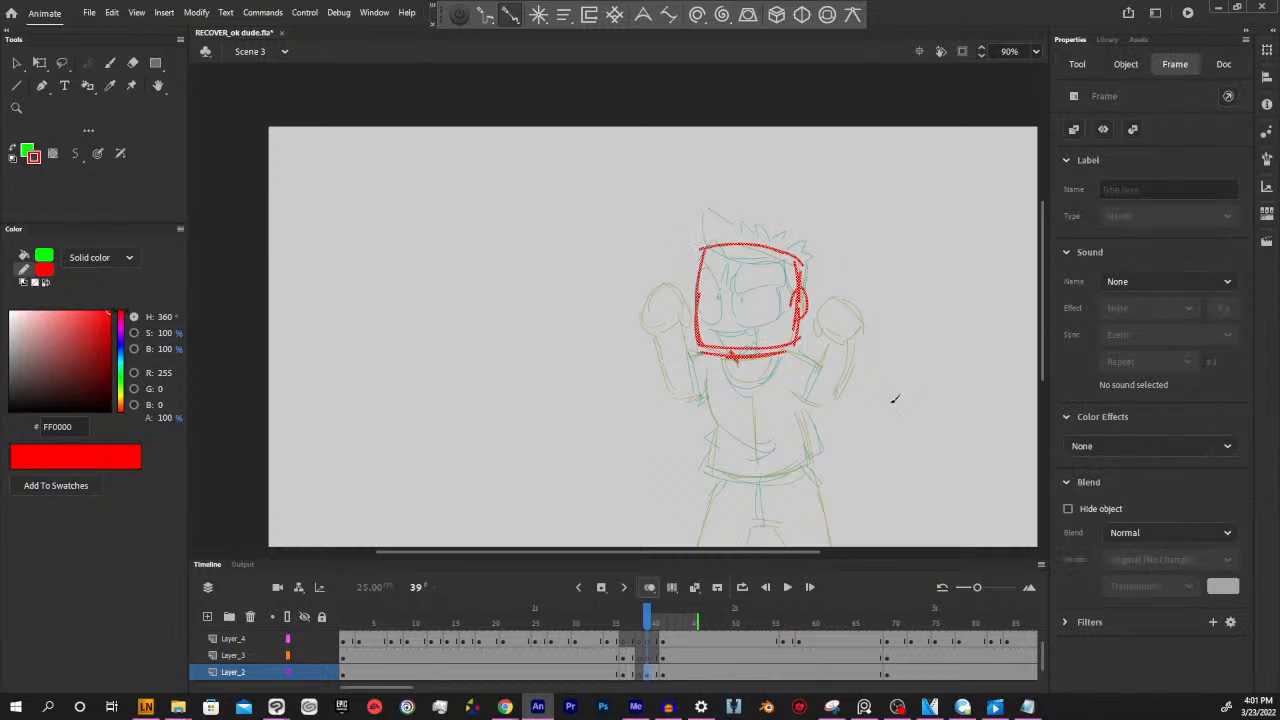
# Draw the torso's sides and curved lower edge in red beneath the head at frame 39
pyautogui.press('y')
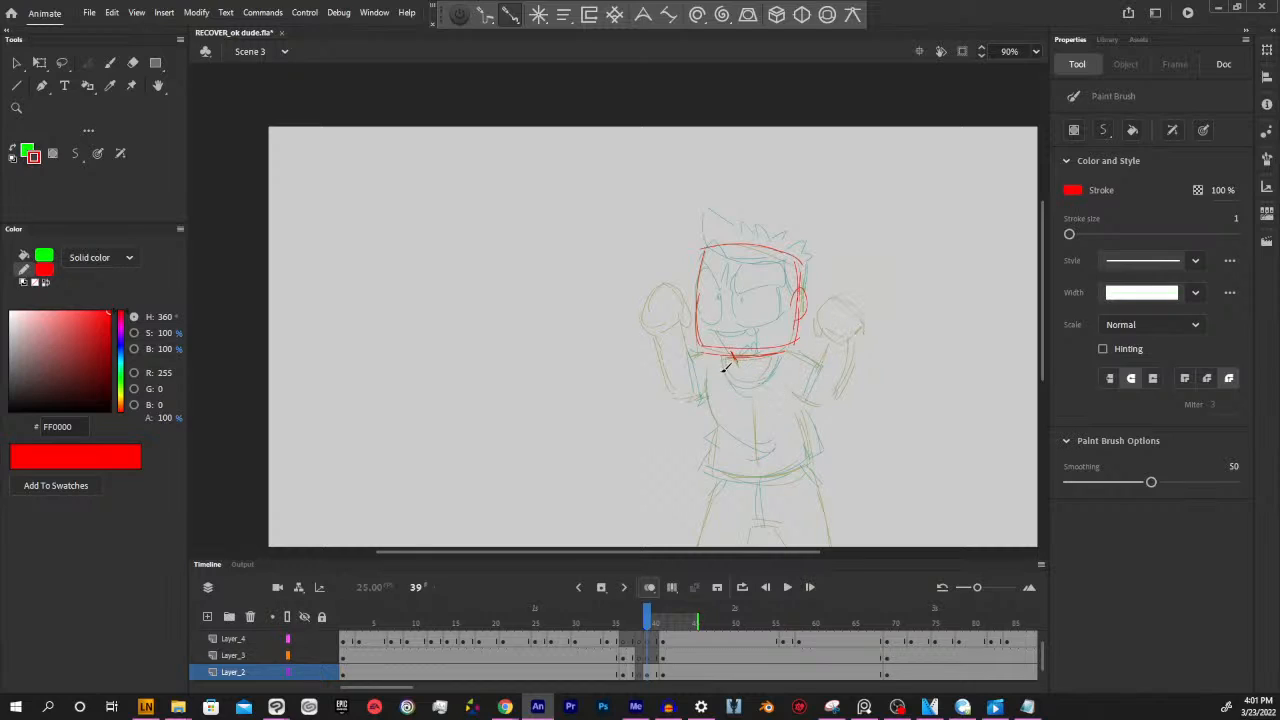
pyautogui.moveTo(716, 388)
pyautogui.mouseDown()
pyautogui.moveTo(724, 461)
pyautogui.moveTo(719, 423)
pyautogui.moveTo(706, 479)
pyautogui.mouseUp()
pyautogui.moveTo(707, 471)
pyautogui.mouseDown()
pyautogui.moveTo(784, 475)
pyautogui.moveTo(745, 475)
pyautogui.moveTo(804, 462)
pyautogui.mouseUp()
pyautogui.moveTo(794, 360)
pyautogui.mouseDown()
pyautogui.moveTo(808, 448)
pyautogui.moveTo(803, 404)
pyautogui.mouseUp()
# Draw the outer and inner lines of both legs in red below the torso at frame 39
pyautogui.scroll(-2, 851, 466)
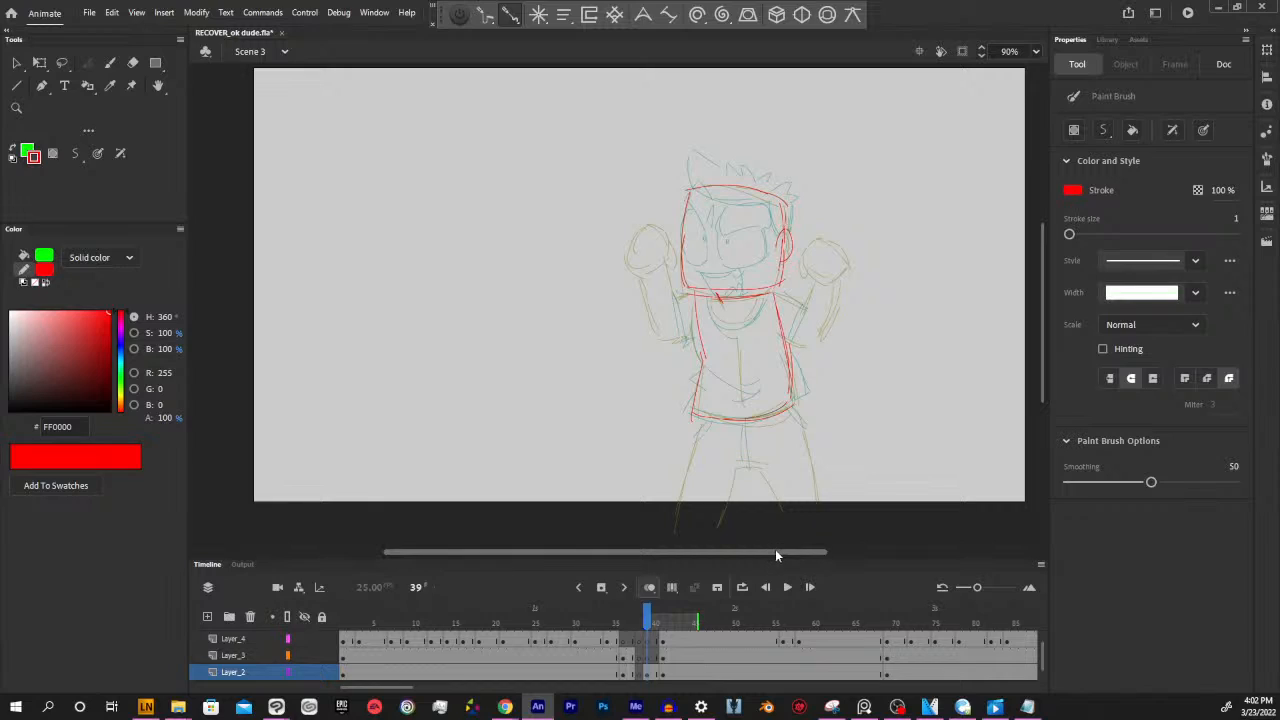
pyautogui.moveTo(705, 420); pyautogui.dragTo(682, 506)
pyautogui.moveTo(794, 404); pyautogui.dragTo(820, 497)
pyautogui.moveTo(799, 426); pyautogui.dragTo(820, 508)
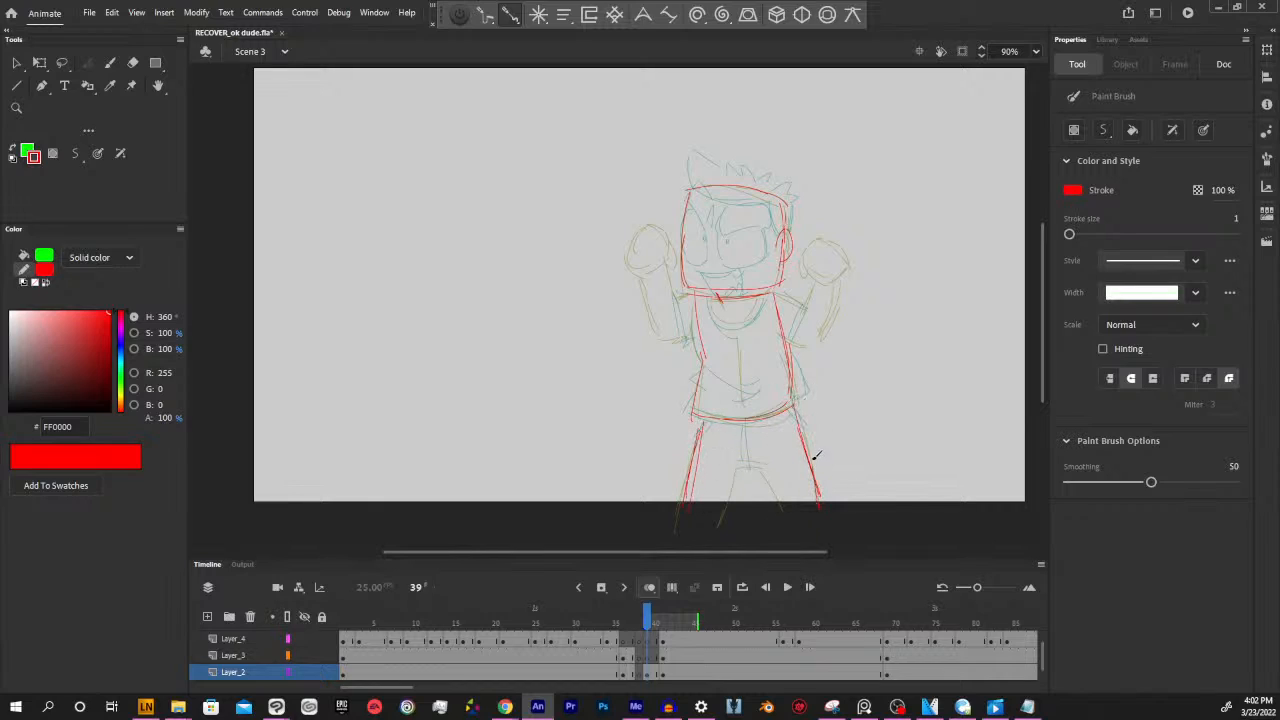
pyautogui.moveTo(721, 524)
pyautogui.mouseDown()
pyautogui.moveTo(736, 468)
pyautogui.moveTo(765, 468)
pyautogui.moveTo(779, 505)
pyautogui.mouseUp()
# Review frames 38, 39 and 41 on Layer_2 and Layer_3 against the new body sketch
pyautogui.click(648, 660)
pyautogui.click(648, 657)
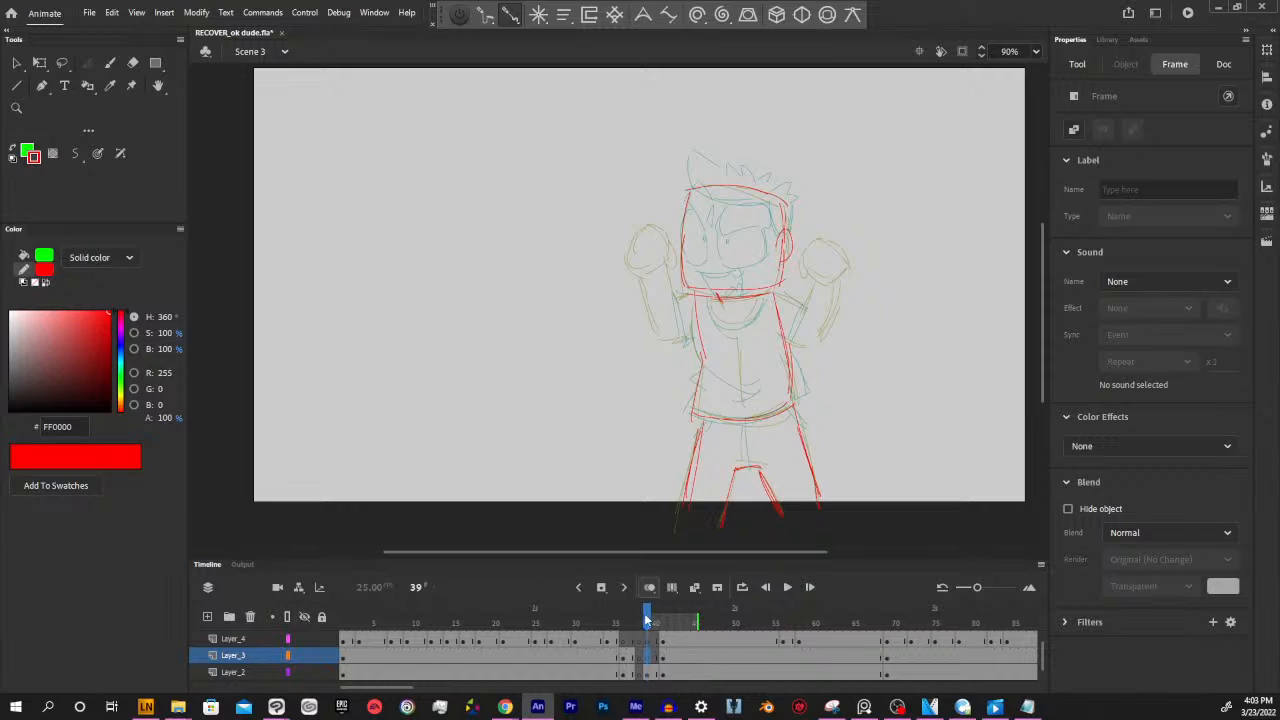
pyautogui.moveTo(649, 619)
pyautogui.mouseDown()
pyautogui.moveTo(634, 616)
pyautogui.moveTo(649, 615)
pyautogui.mouseUp()
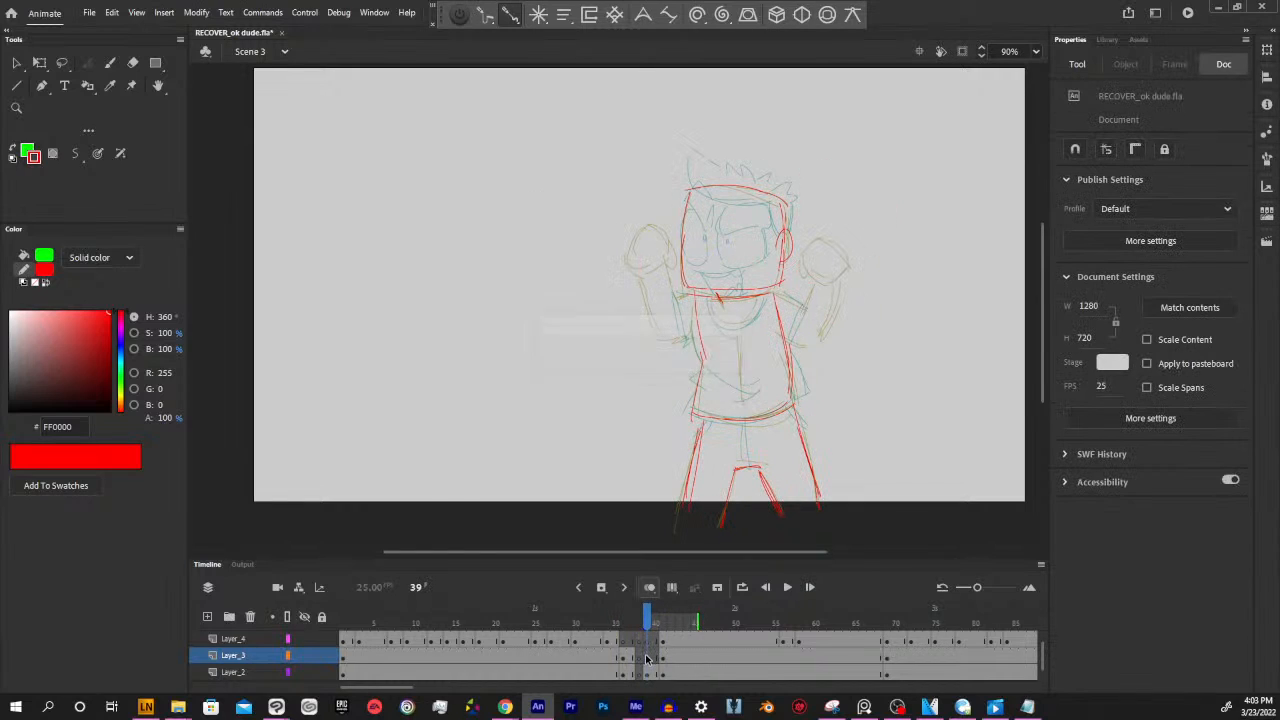
pyautogui.moveTo(796, 554); pyautogui.dragTo(797, 553)
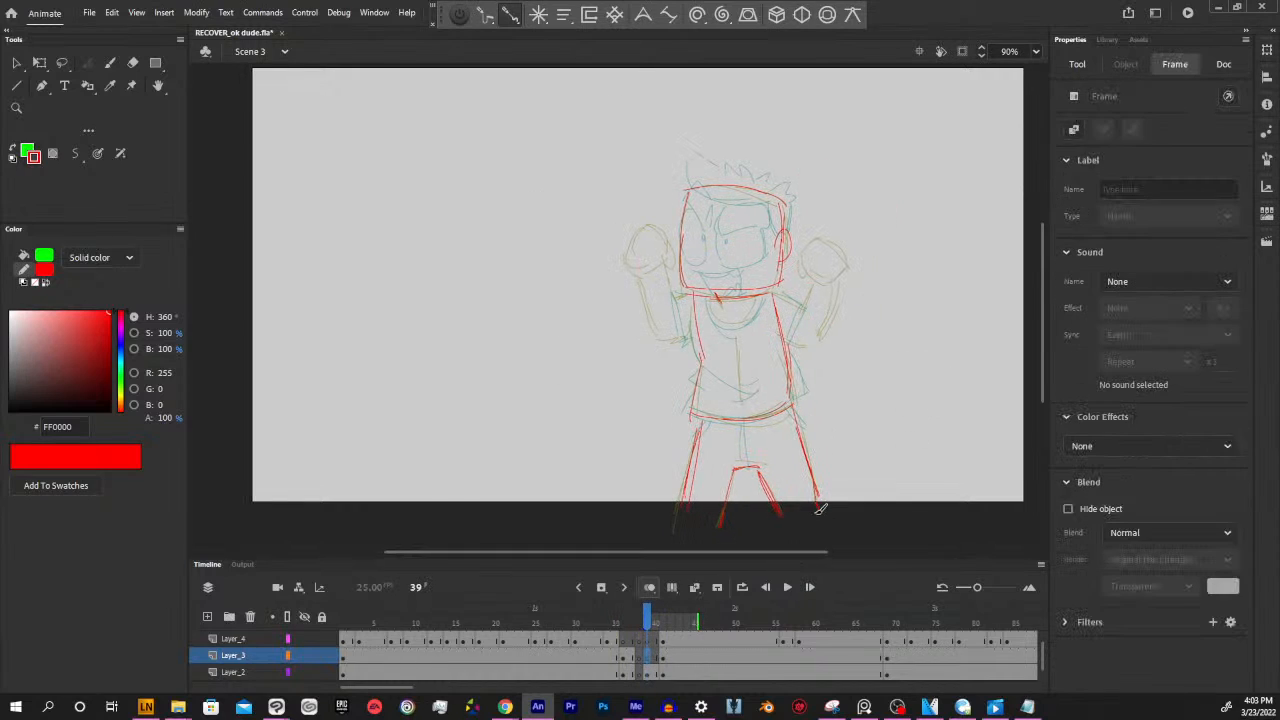
pyautogui.click(640, 672)
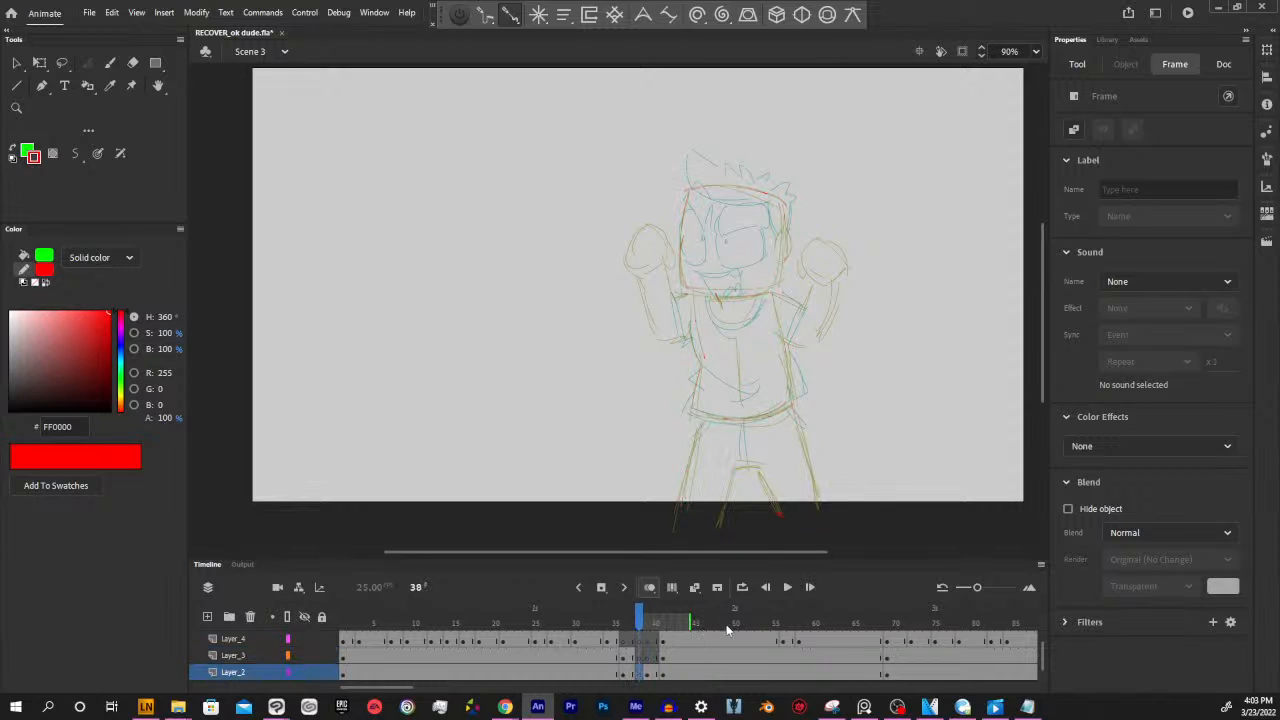
pyautogui.moveTo(642, 619); pyautogui.dragTo(648, 620)
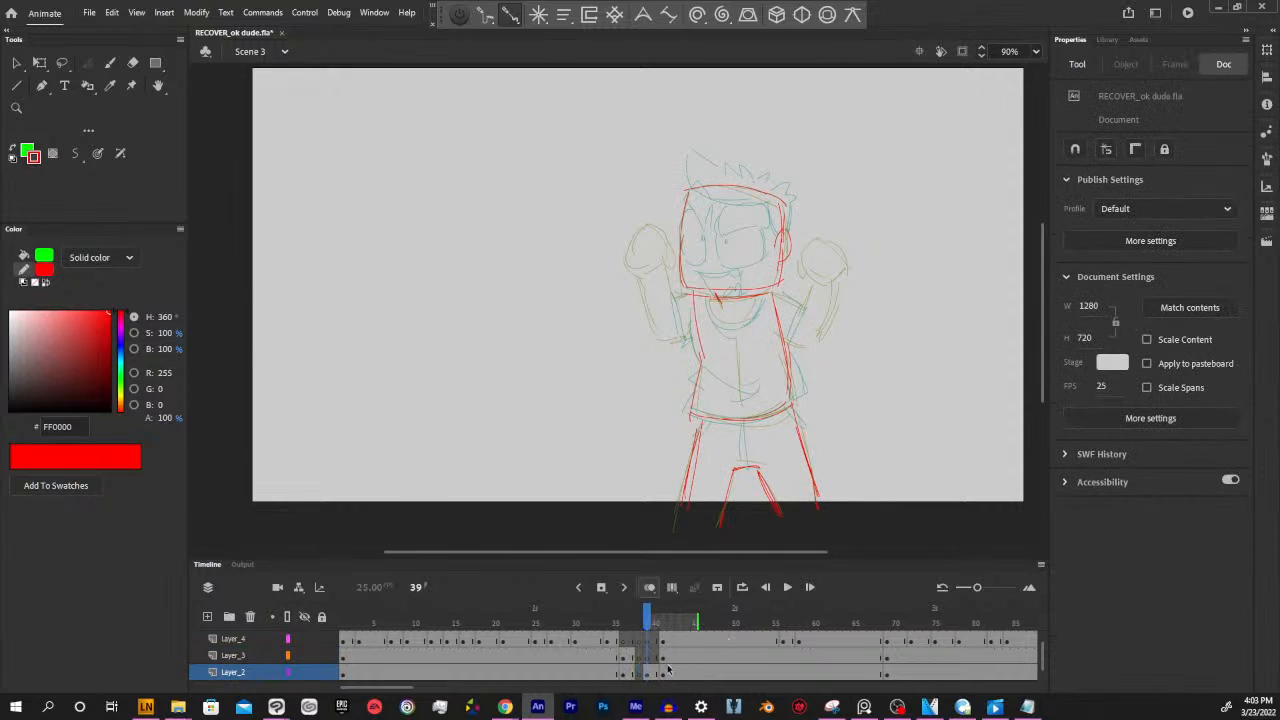
pyautogui.moveTo(669, 671); pyautogui.dragTo(662, 660)
pyautogui.click(652, 664)
pyautogui.click(662, 660)
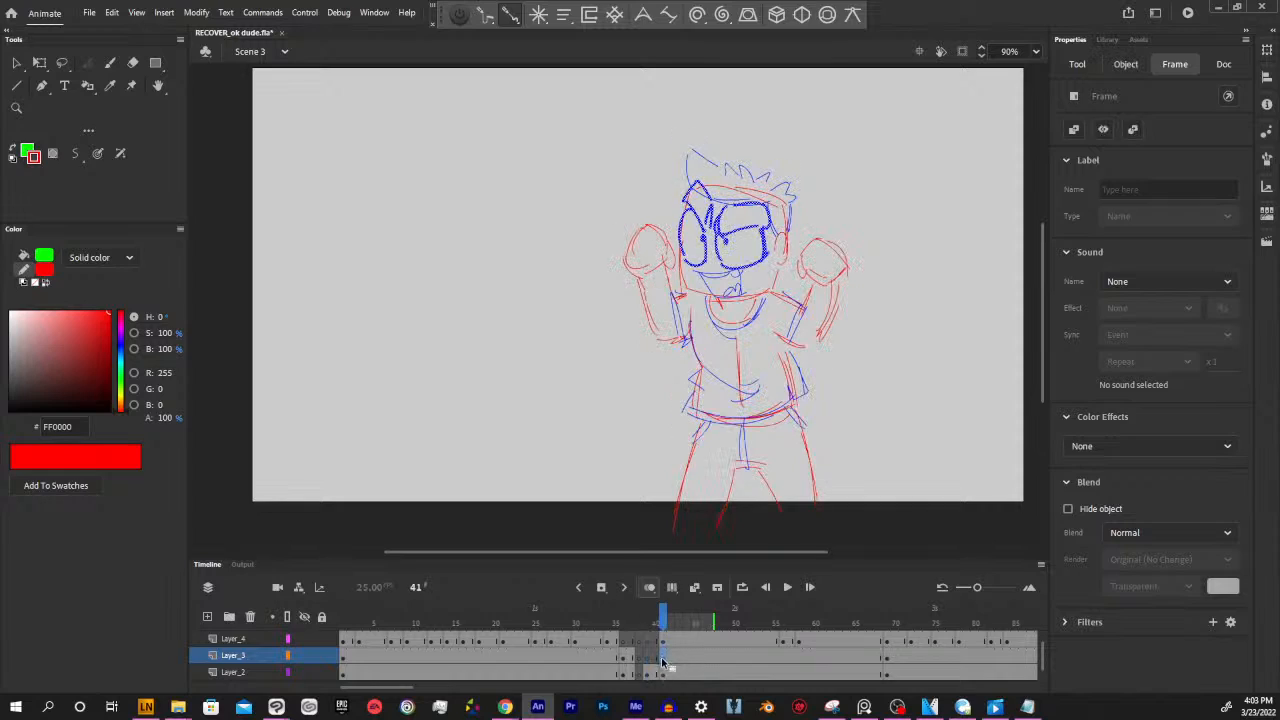
pyautogui.click(648, 660)
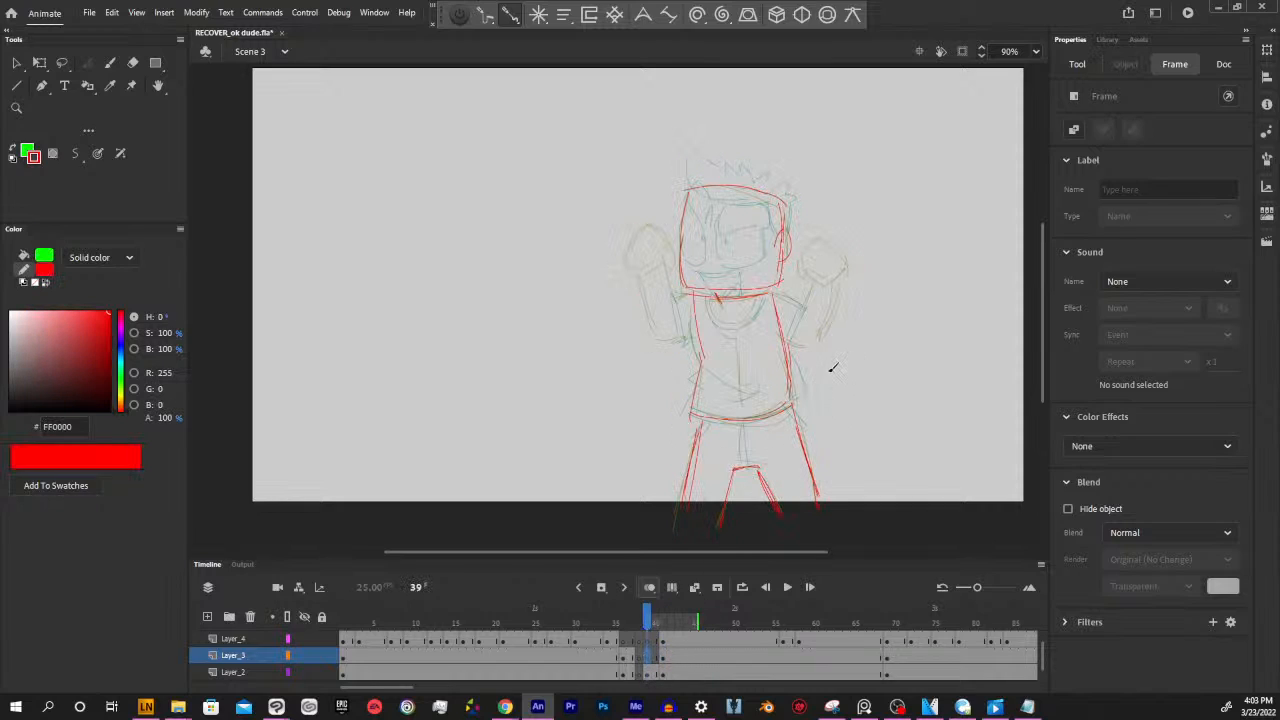
# Draw the raised arm and fist on the right-hand side of the body in red on Layer_3 at frame 39
pyautogui.click(648, 620)
pyautogui.click(650, 657)
pyautogui.moveTo(780, 552); pyautogui.dragTo(776, 553)
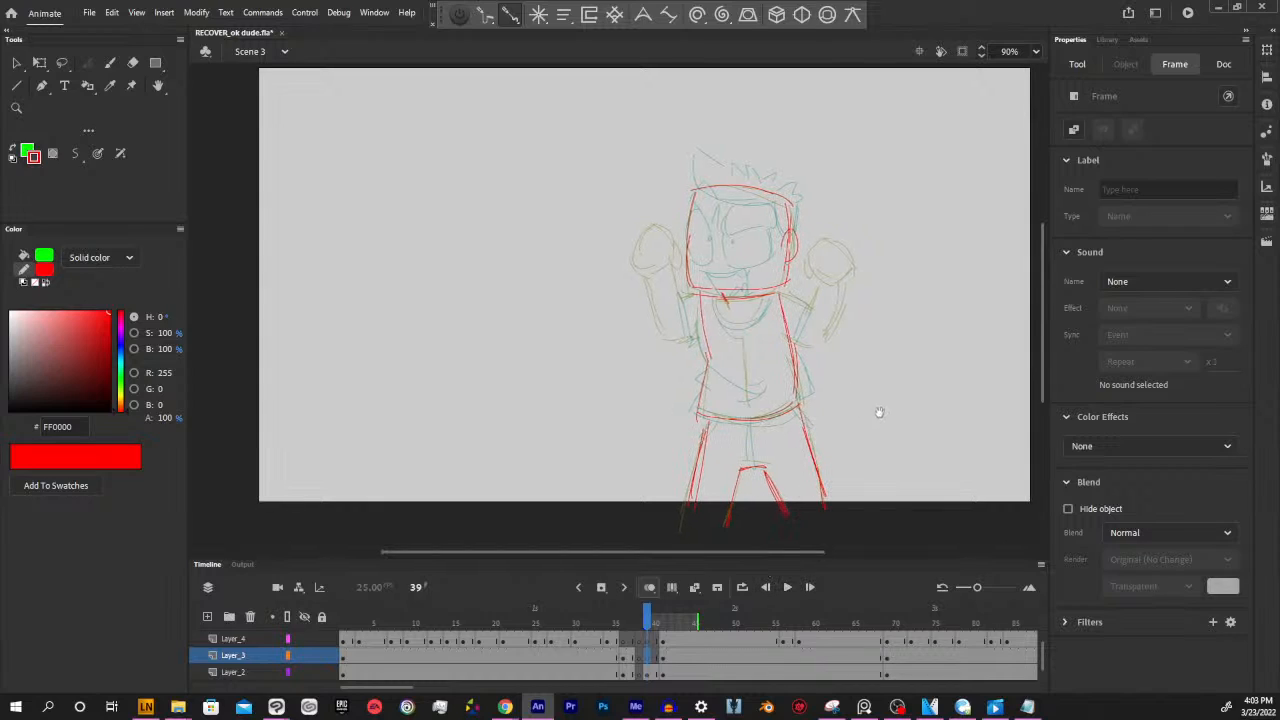
pyautogui.moveTo(884, 398); pyautogui.dragTo(877, 432)
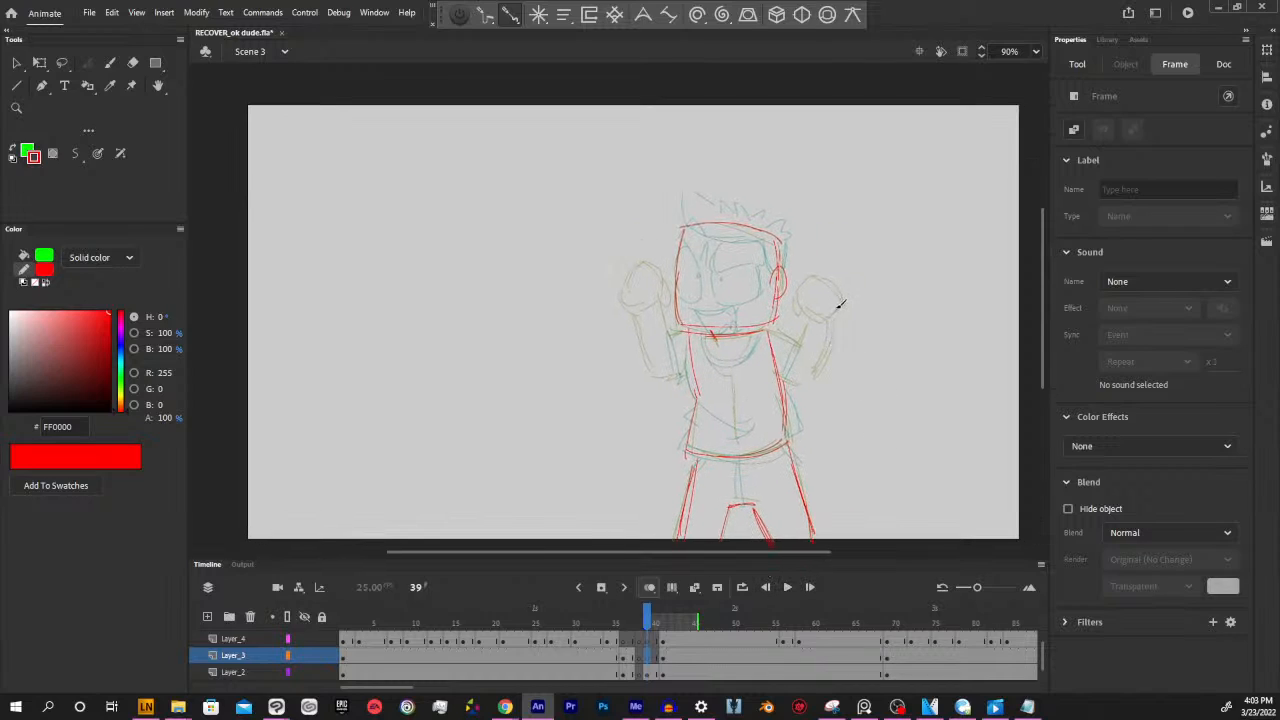
pyautogui.moveTo(840, 318)
pyautogui.mouseDown()
pyautogui.moveTo(835, 282)
pyautogui.moveTo(823, 288)
pyautogui.moveTo(830, 280)
pyautogui.moveTo(825, 309)
pyautogui.moveTo(810, 310)
pyautogui.moveTo(838, 341)
pyautogui.moveTo(816, 381)
pyautogui.mouseUp()
pyautogui.moveTo(769, 331)
pyautogui.mouseDown()
pyautogui.moveTo(830, 358)
pyautogui.moveTo(817, 323)
pyautogui.moveTo(803, 361)
pyautogui.mouseUp()
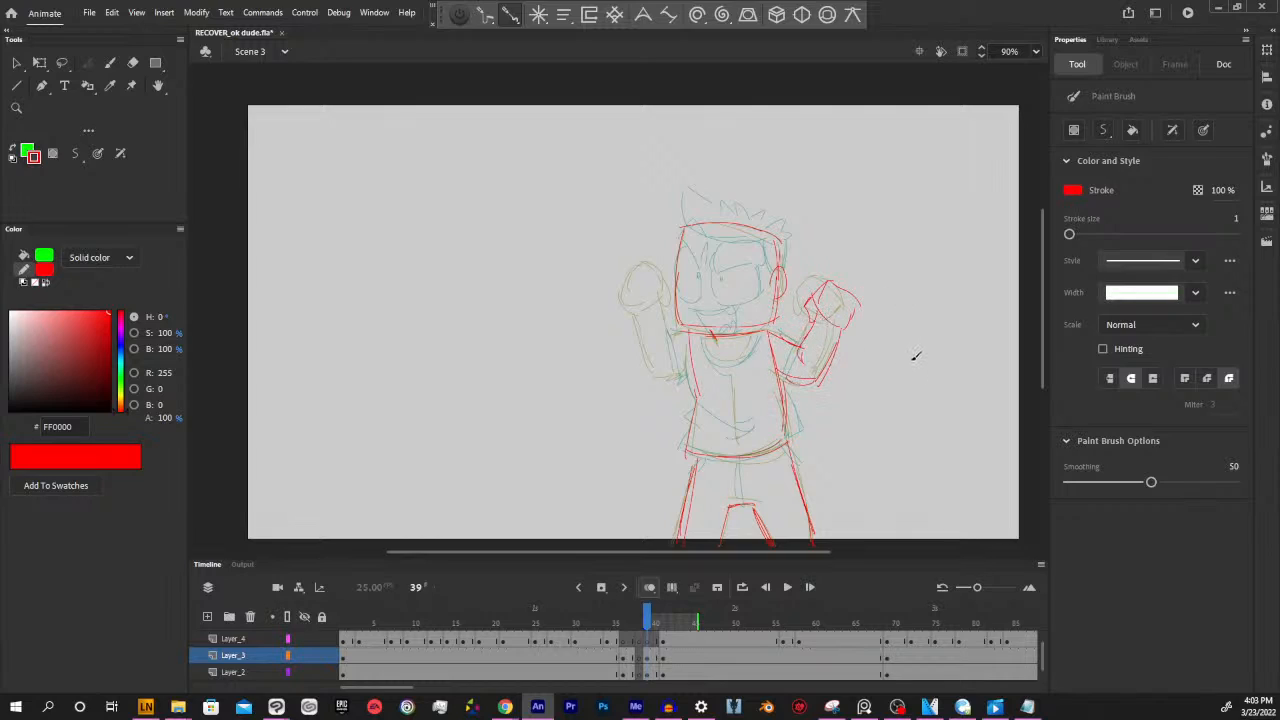
# Draw the other raised arm and fist in red on the left-hand side of the body at frame 39
pyautogui.moveTo(615, 291)
pyautogui.mouseDown()
pyautogui.moveTo(624, 323)
pyautogui.moveTo(644, 275)
pyautogui.mouseUp()
pyautogui.moveTo(644, 276)
pyautogui.mouseDown()
pyautogui.moveTo(659, 311)
pyautogui.moveTo(645, 326)
pyautogui.mouseUp()
pyautogui.moveTo(626, 318)
pyautogui.mouseDown()
pyautogui.moveTo(661, 381)
pyautogui.moveTo(687, 371)
pyautogui.moveTo(663, 382)
pyautogui.moveTo(671, 349)
pyautogui.moveTo(658, 380)
pyautogui.mouseUp()
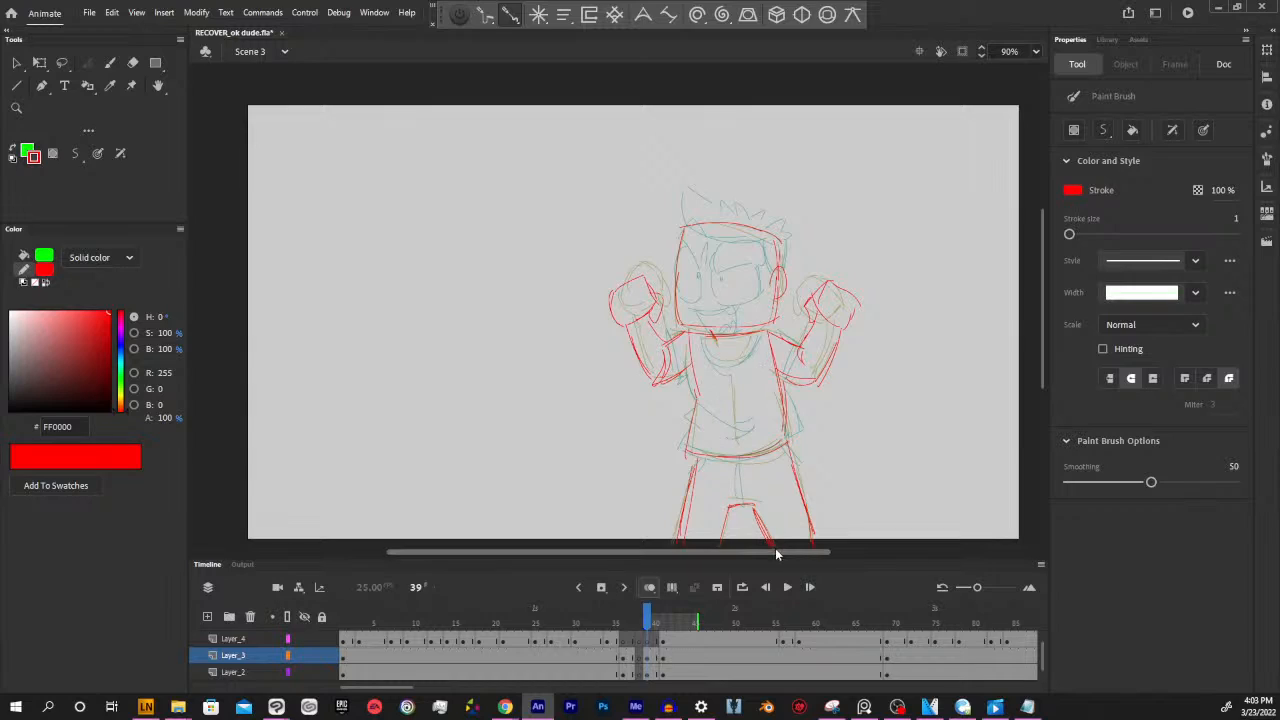
# Move the red arm strokes at frame 39 from Layer_3 onto Layer_2 with the rest of the body, keeping their position
pyautogui.moveTo(778, 552); pyautogui.dragTo(783, 552)
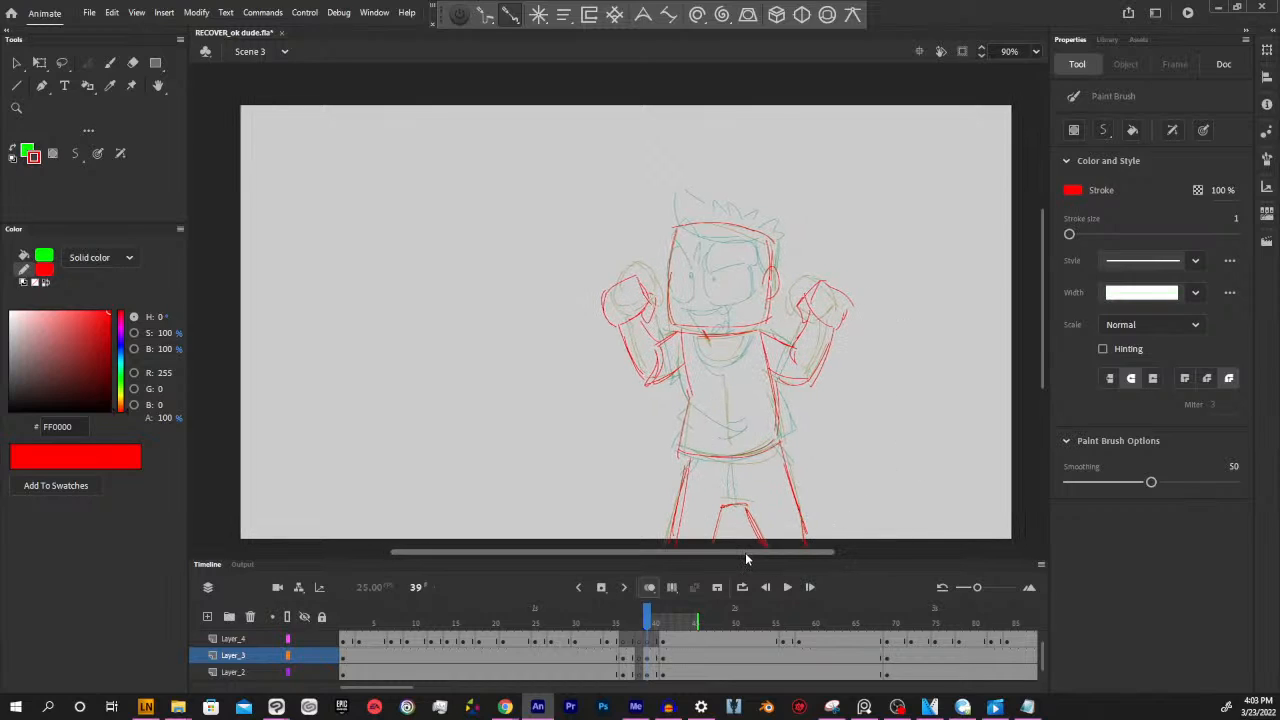
pyautogui.moveTo(746, 552); pyautogui.dragTo(751, 555)
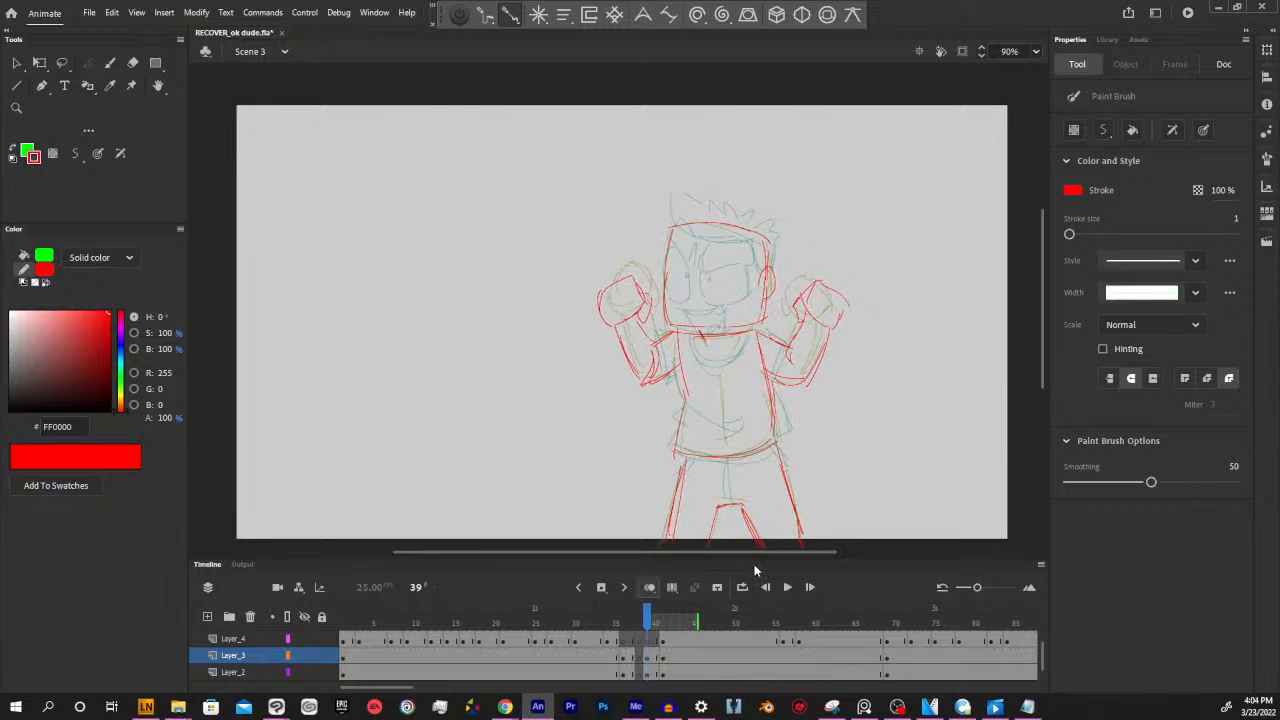
pyautogui.moveTo(648, 622)
pyautogui.mouseDown()
pyautogui.moveTo(604, 630)
pyautogui.moveTo(657, 621)
pyautogui.mouseUp()
pyautogui.click(650, 657)
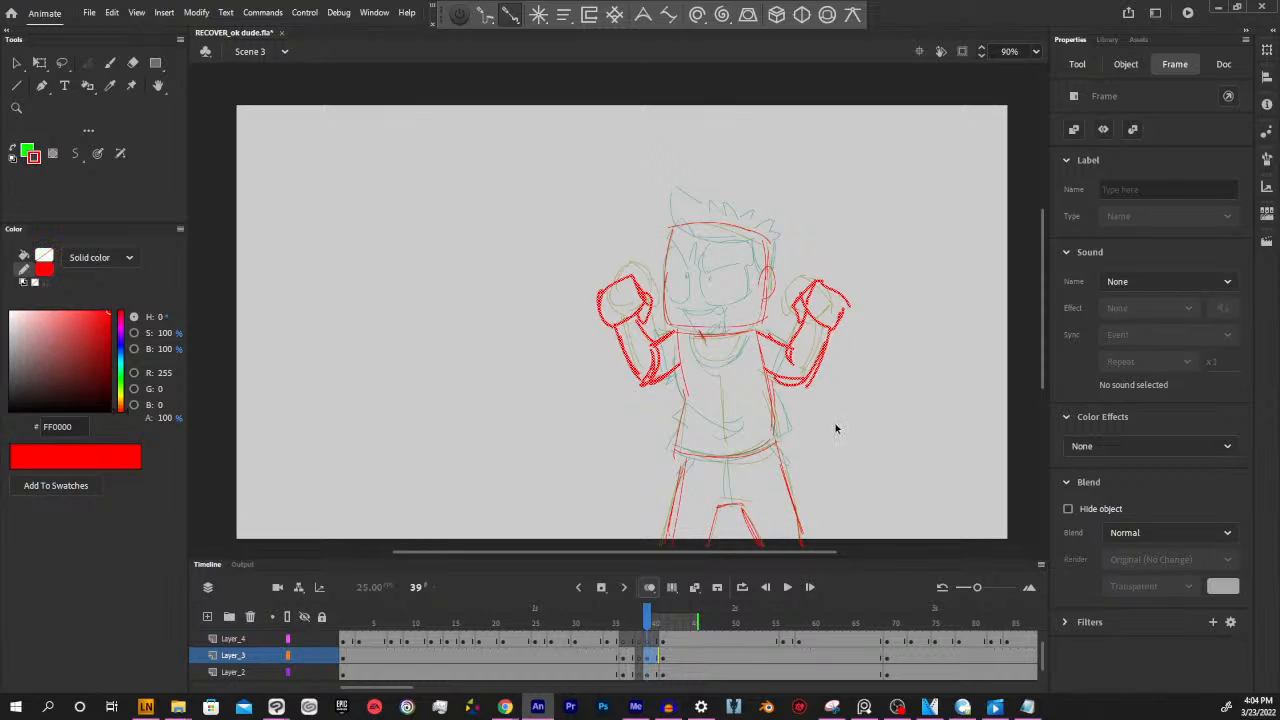
pyautogui.press('Delete')
pyautogui.click(773, 415)
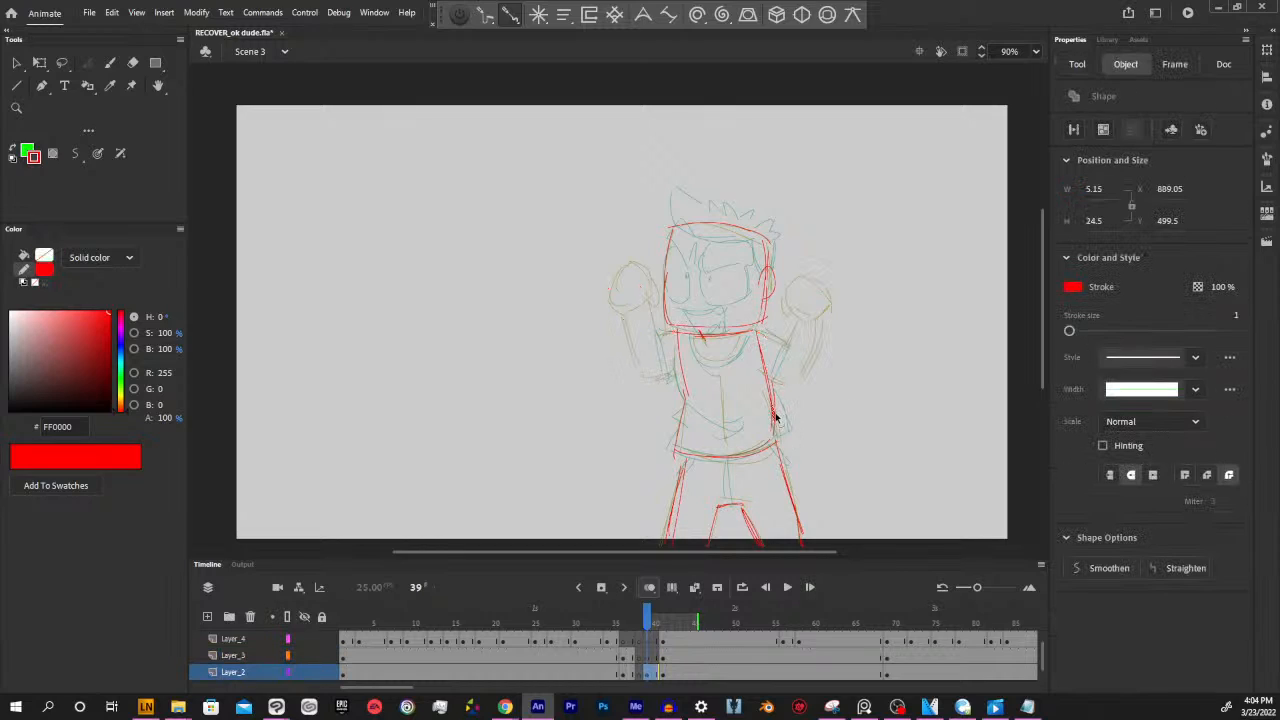
pyautogui.hotkey('ctrl', 'z')
pyautogui.click(828, 426)
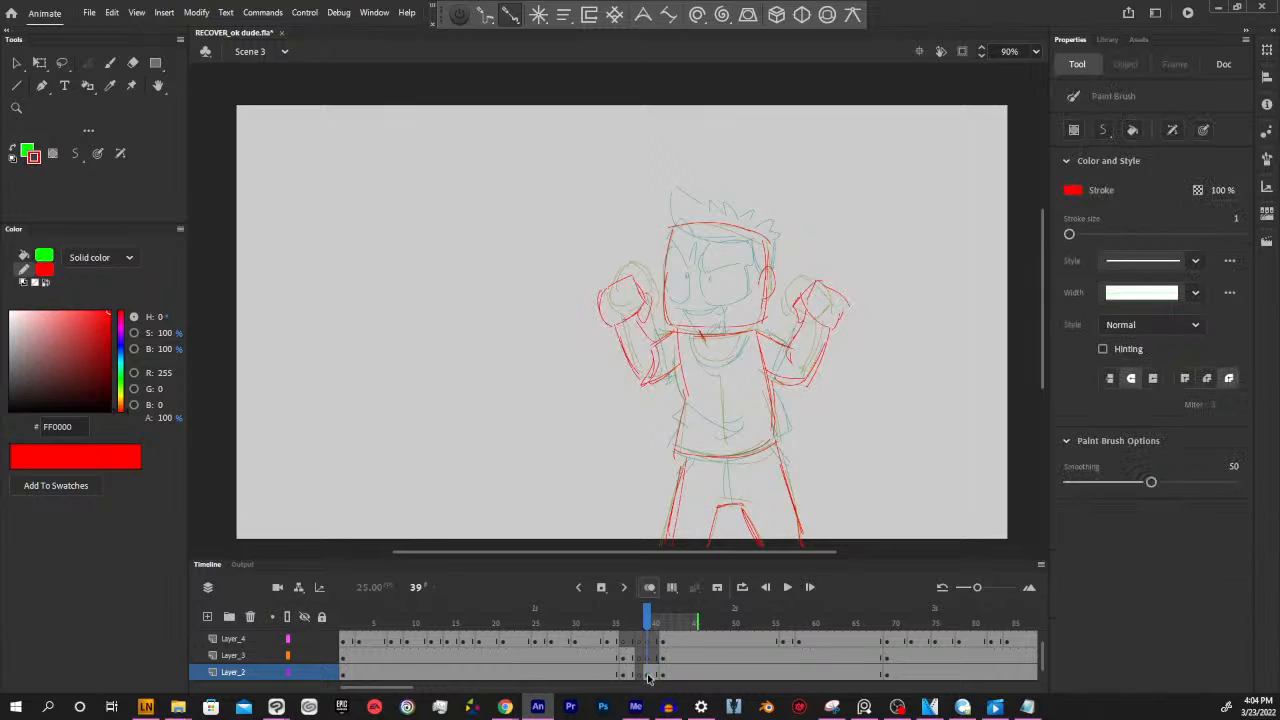
# Check the complete set of red body strokes on Layer_2 at frame 39, and make Layer_3 active at that frame
pyautogui.hotkey('ctrl', 'a')
pyautogui.press('y')
pyautogui.click(650, 676)
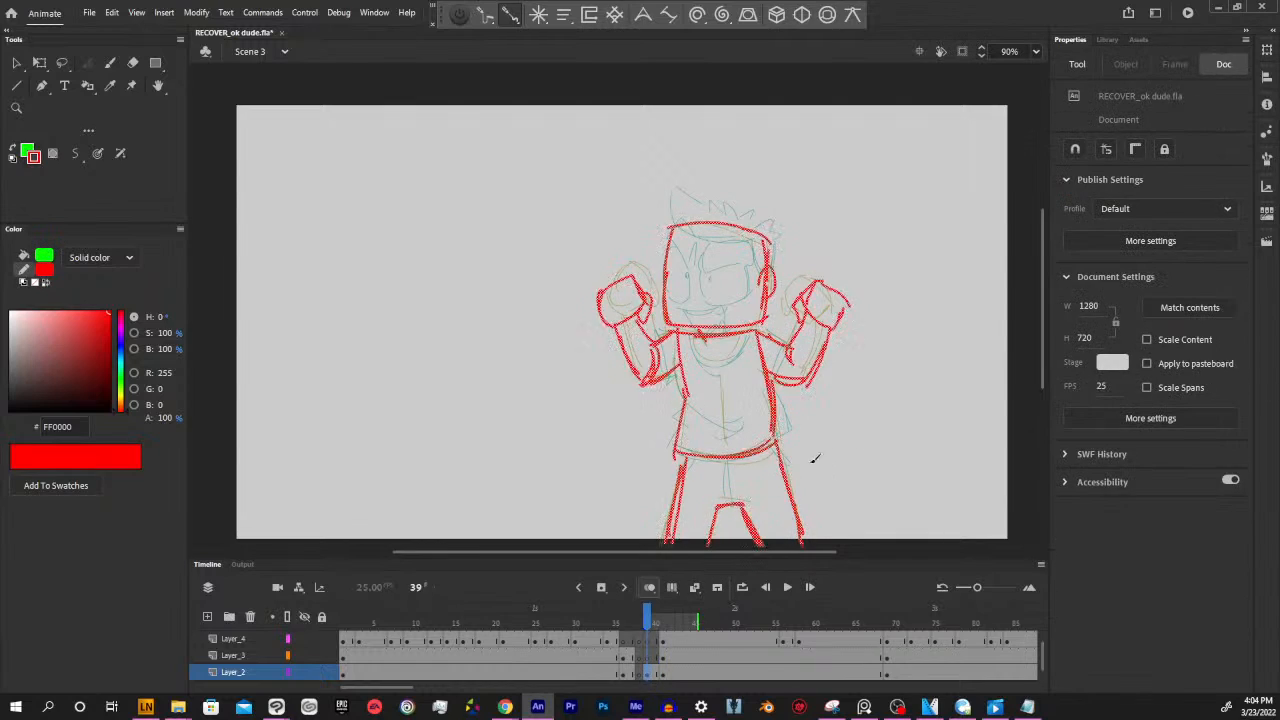
pyautogui.press('y')
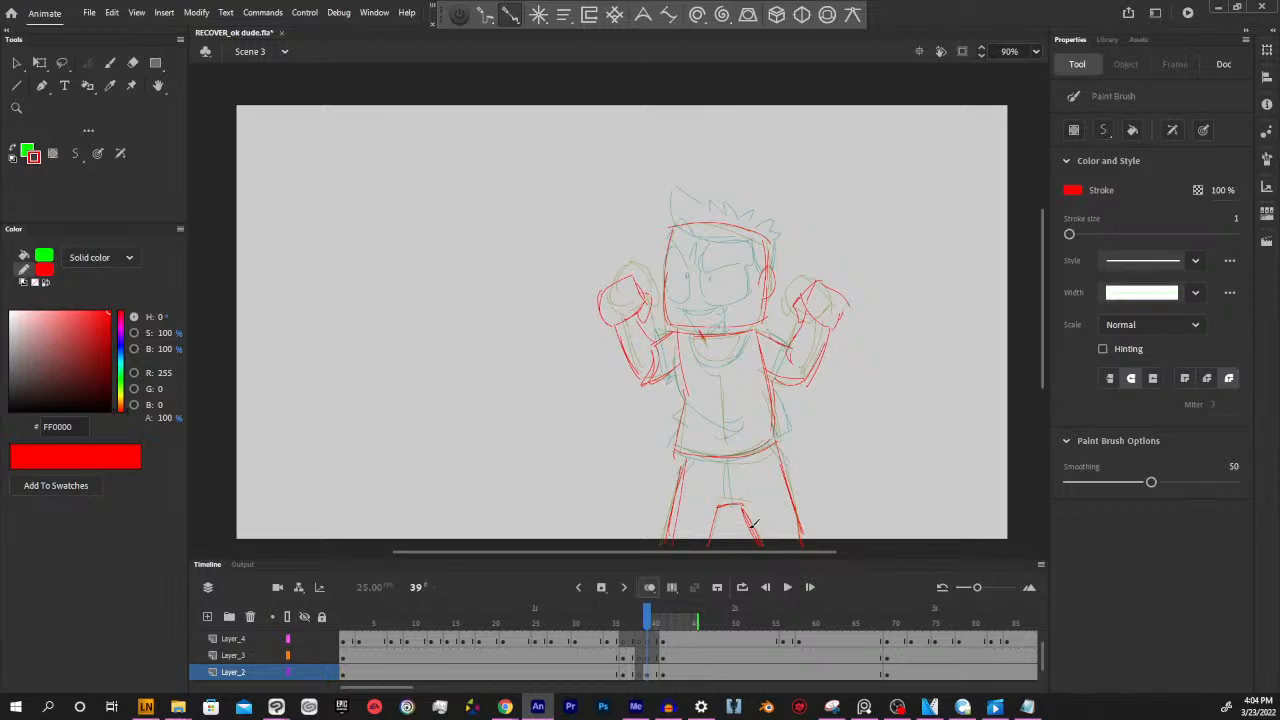
pyautogui.click(648, 657)
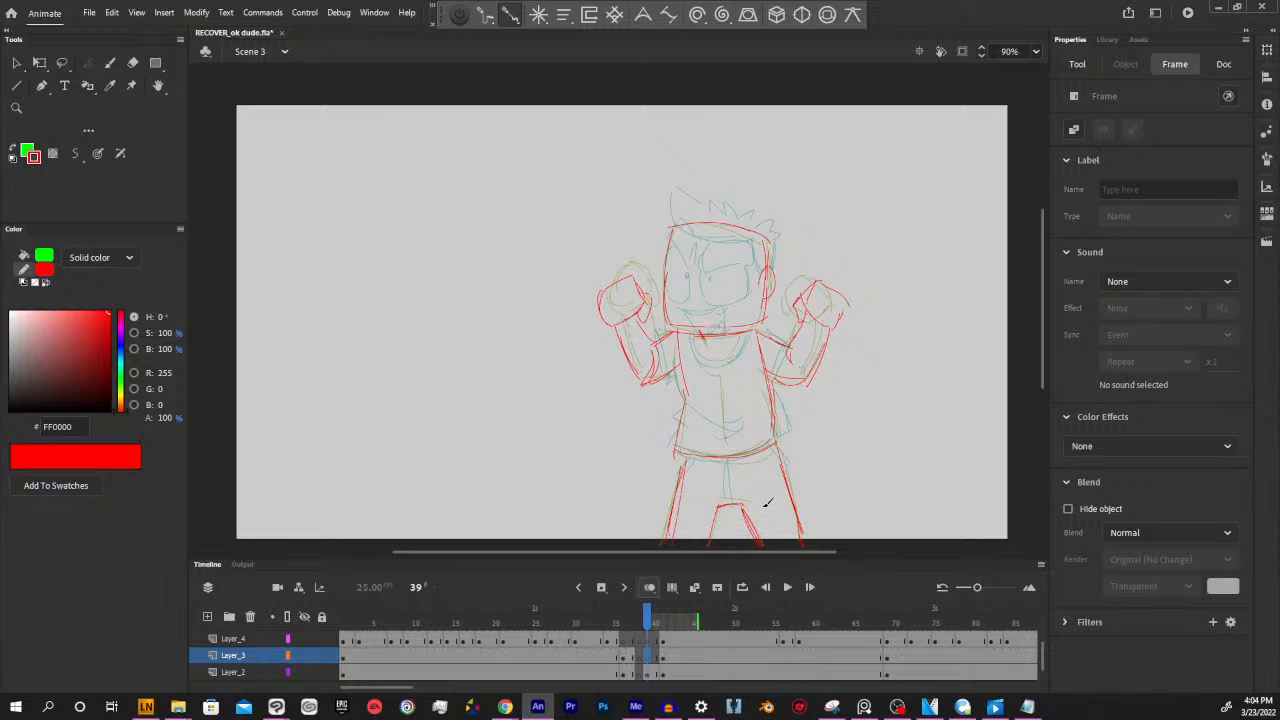
# Sketch the head outline, ear and neck marks in red on Layer_2 at frame 38, slightly offset from the frame 39 pose
pyautogui.click(664, 660)
pyautogui.click(648, 657)
pyautogui.click(646, 674)
pyautogui.click(641, 672)
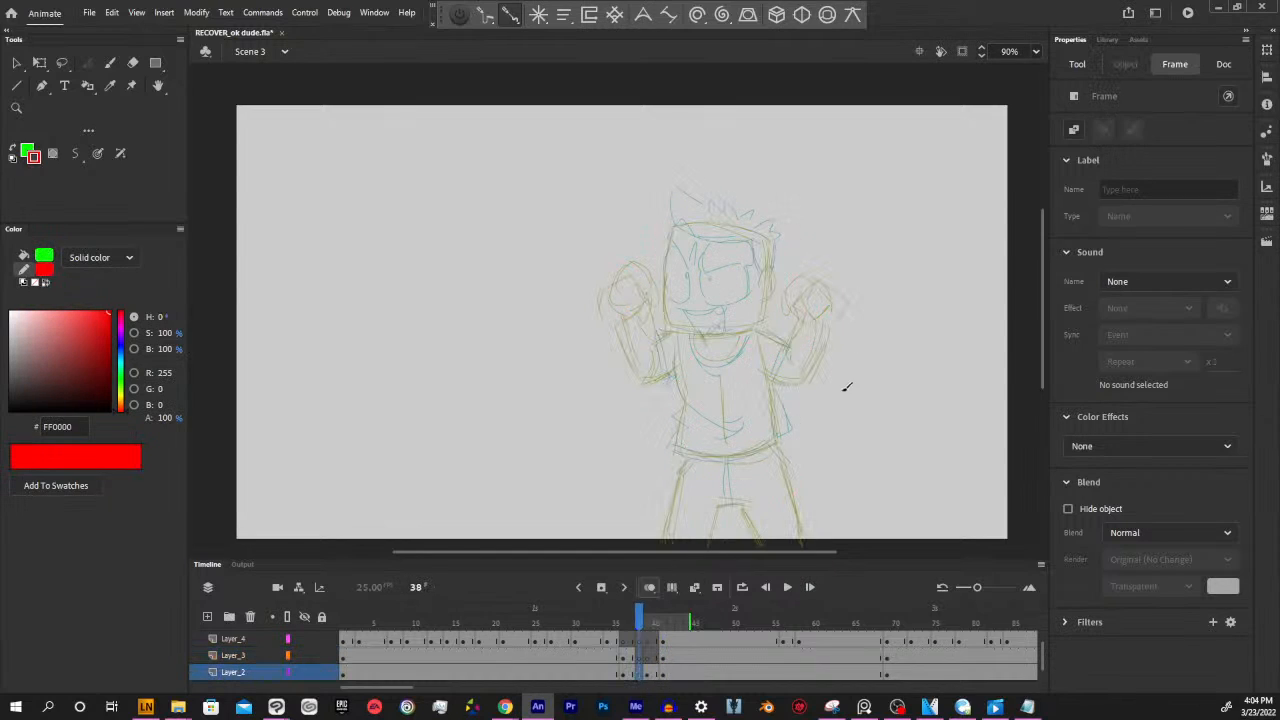
pyautogui.moveTo(660, 210)
pyautogui.mouseDown()
pyautogui.moveTo(672, 322)
pyautogui.moveTo(662, 286)
pyautogui.moveTo(695, 323)
pyautogui.moveTo(672, 327)
pyautogui.moveTo(773, 311)
pyautogui.moveTo(739, 205)
pyautogui.mouseUp()
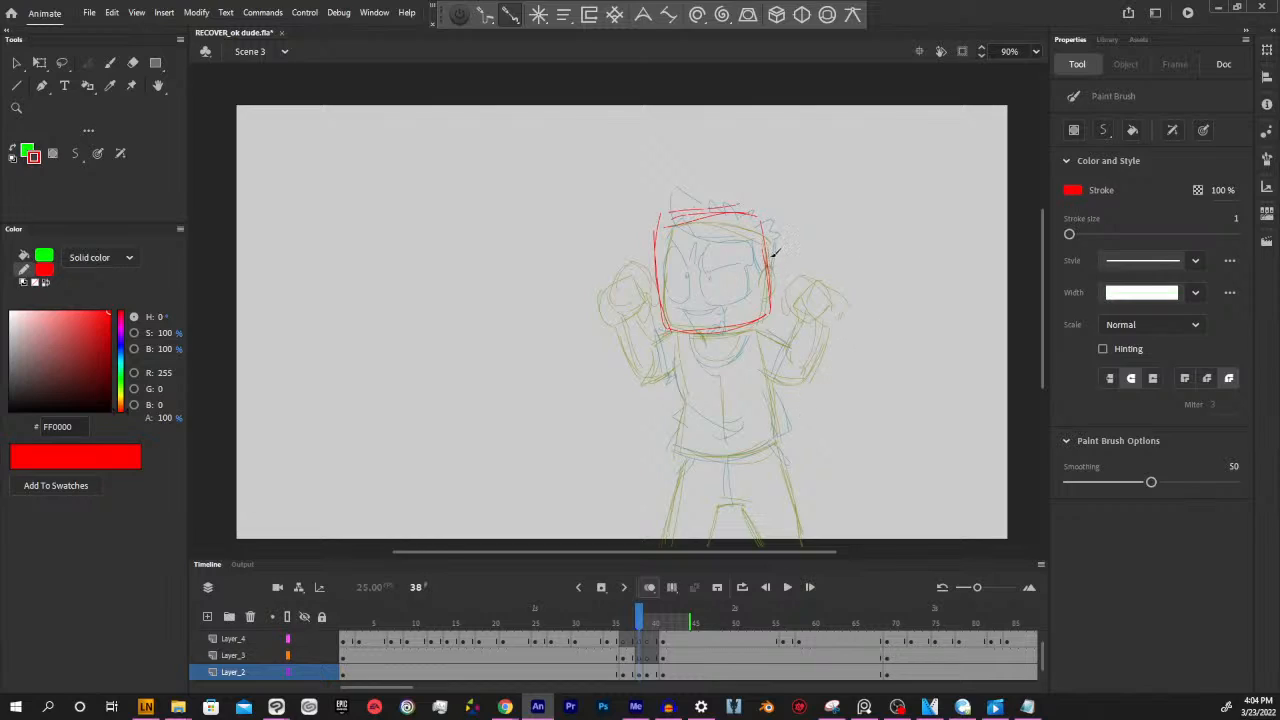
pyautogui.moveTo(770, 256); pyautogui.dragTo(768, 288)
pyautogui.moveTo(716, 335); pyautogui.dragTo(704, 341)
# Sketch both fists and the torso outline in red on Layer_2 at frame 38, with the fists slightly farther out than at frame 39
pyautogui.moveTo(609, 346)
pyautogui.mouseDown()
pyautogui.moveTo(594, 313)
pyautogui.moveTo(628, 294)
pyautogui.moveTo(635, 311)
pyautogui.moveTo(615, 344)
pyautogui.moveTo(635, 306)
pyautogui.moveTo(630, 336)
pyautogui.mouseUp()
pyautogui.moveTo(822, 291)
pyautogui.mouseDown()
pyautogui.moveTo(850, 318)
pyautogui.moveTo(820, 297)
pyautogui.moveTo(808, 316)
pyautogui.moveTo(830, 332)
pyautogui.moveTo(854, 323)
pyautogui.moveTo(844, 340)
pyautogui.moveTo(812, 325)
pyautogui.moveTo(805, 302)
pyautogui.moveTo(812, 338)
pyautogui.mouseUp()
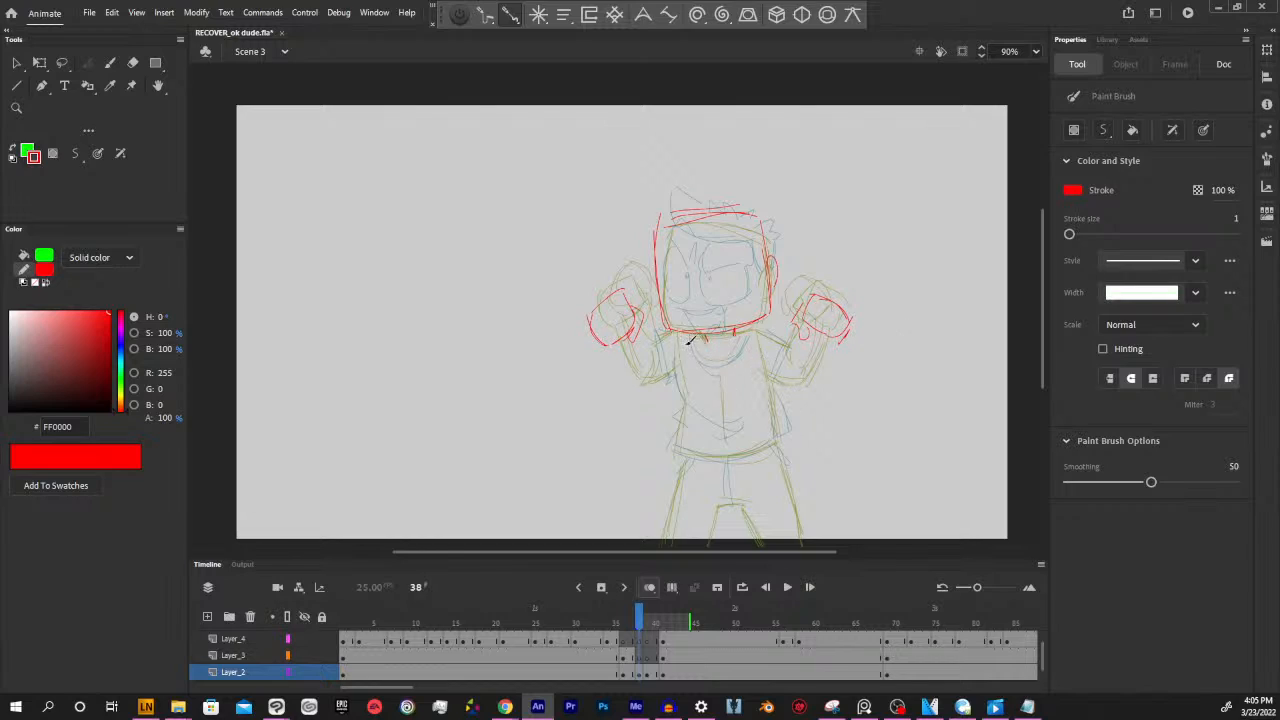
pyautogui.moveTo(689, 341); pyautogui.dragTo(689, 437)
pyautogui.moveTo(790, 432)
pyautogui.mouseDown()
pyautogui.moveTo(727, 451)
pyautogui.moveTo(779, 431)
pyautogui.moveTo(765, 338)
pyautogui.mouseUp()
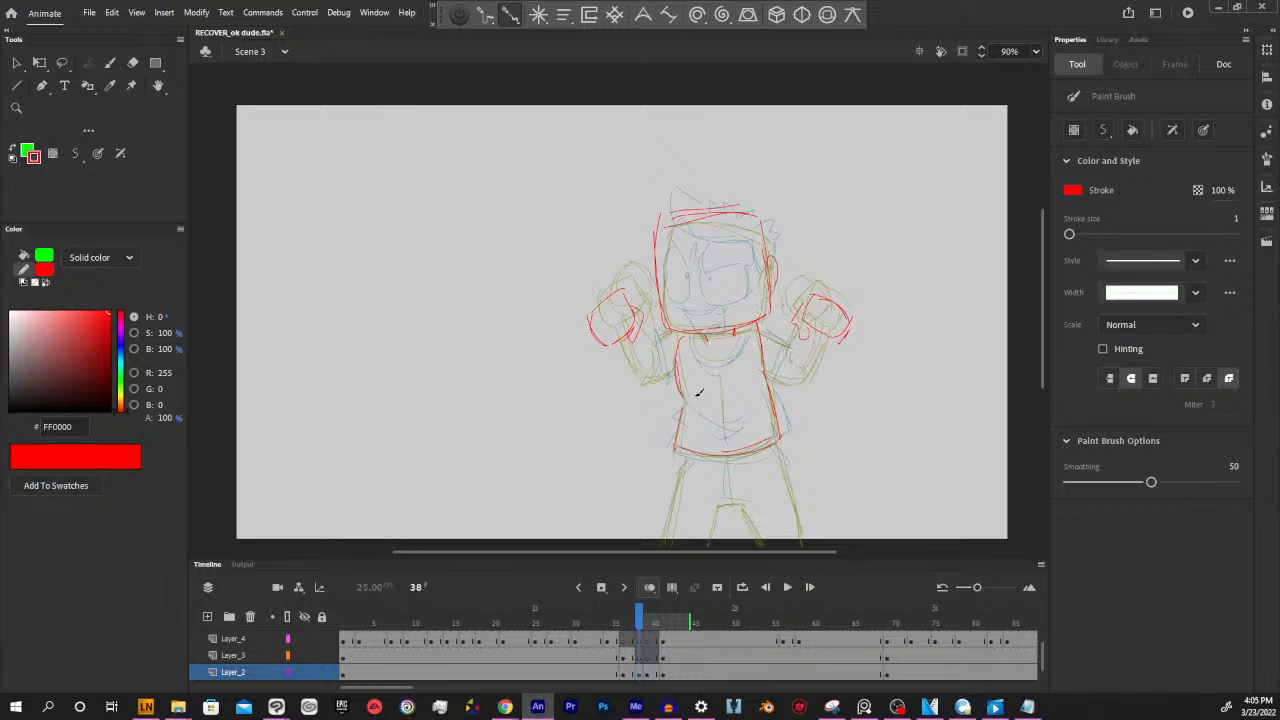
# Draw both bent arms in red at frame 38, connecting the fists to the shoulders
pyautogui.moveTo(606, 348)
pyautogui.mouseDown()
pyautogui.moveTo(636, 387)
pyautogui.moveTo(669, 369)
pyautogui.moveTo(648, 360)
pyautogui.mouseUp()
pyautogui.moveTo(632, 391); pyautogui.dragTo(677, 332)
pyautogui.moveTo(762, 374)
pyautogui.mouseDown()
pyautogui.moveTo(814, 383)
pyautogui.moveTo(828, 337)
pyautogui.mouseUp()
pyautogui.moveTo(812, 387)
pyautogui.mouseDown()
pyautogui.moveTo(826, 345)
pyautogui.moveTo(778, 367)
pyautogui.moveTo(807, 363)
pyautogui.mouseUp()
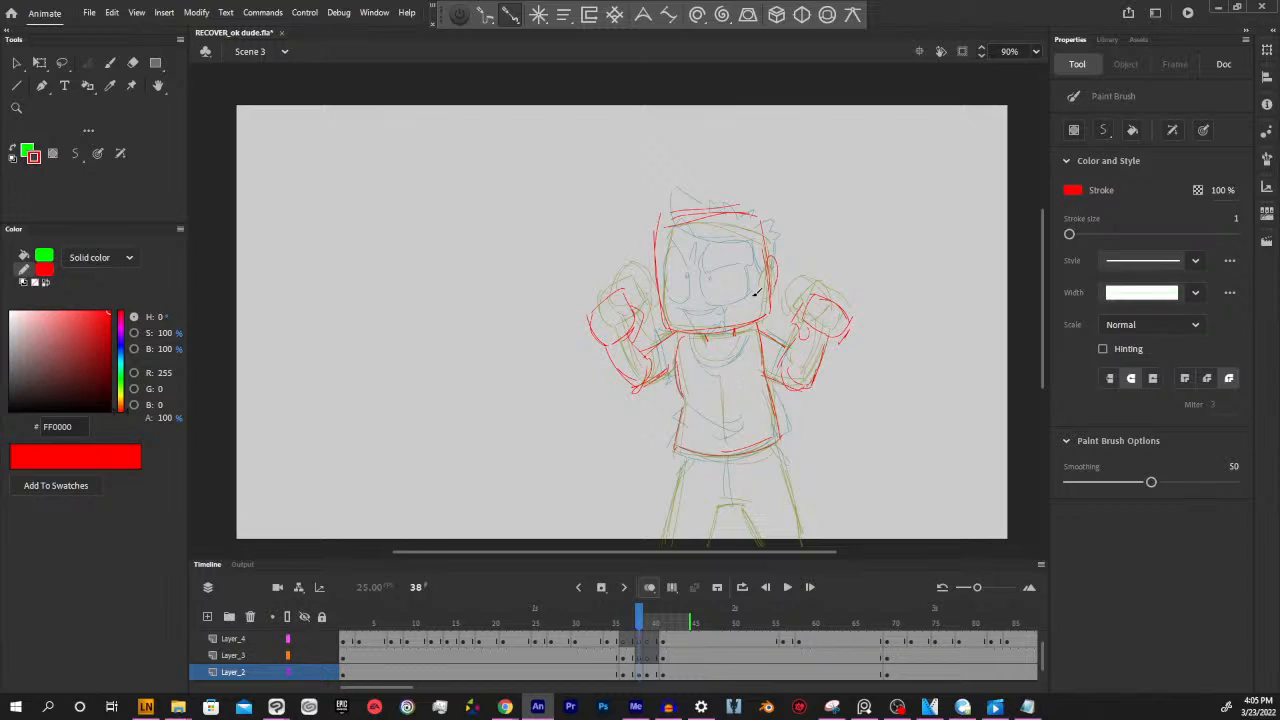
# Draw both legs and the crotch line in red below the torso at frame 38, undoing the stray stroke down the trouser centre
pyautogui.scroll(-1, 786, 450)
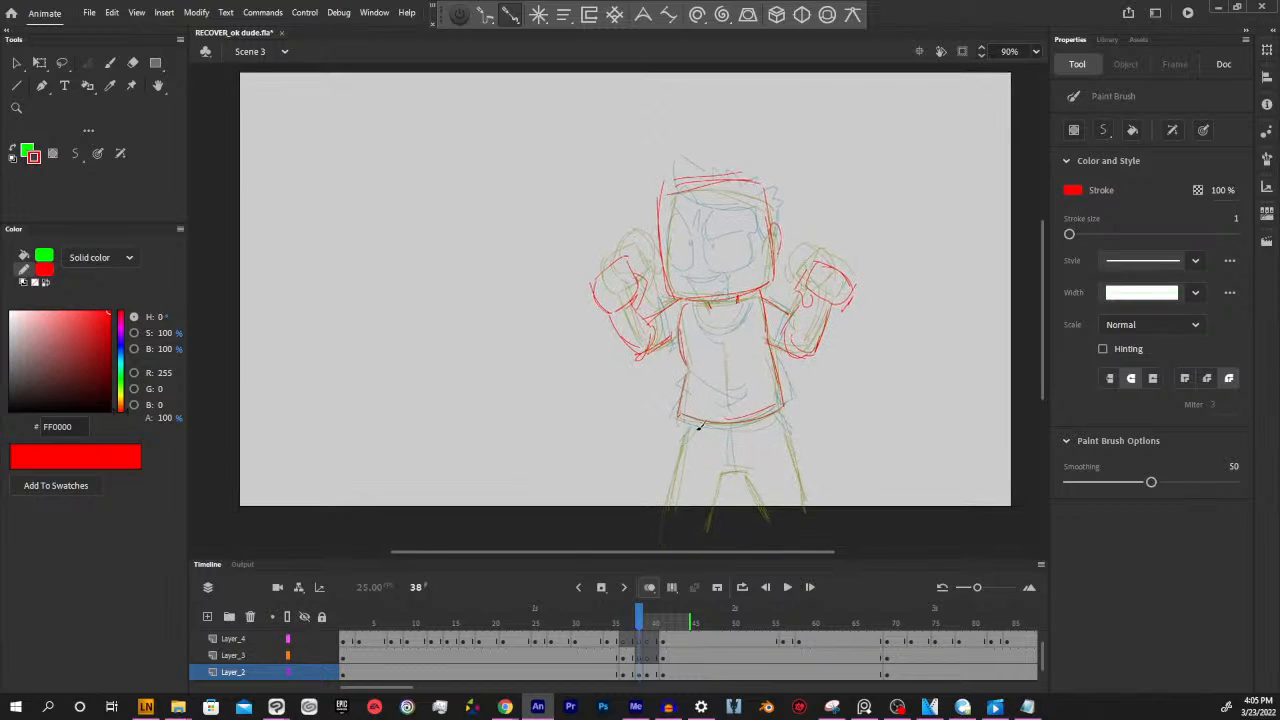
pyautogui.moveTo(688, 420); pyautogui.dragTo(674, 503)
pyautogui.moveTo(687, 433); pyautogui.dragTo(670, 505)
pyautogui.moveTo(722, 471)
pyautogui.mouseDown()
pyautogui.moveTo(745, 469)
pyautogui.moveTo(766, 517)
pyautogui.mouseUp()
pyautogui.moveTo(779, 411); pyautogui.dragTo(803, 500)
pyautogui.moveTo(785, 442); pyautogui.dragTo(805, 512)
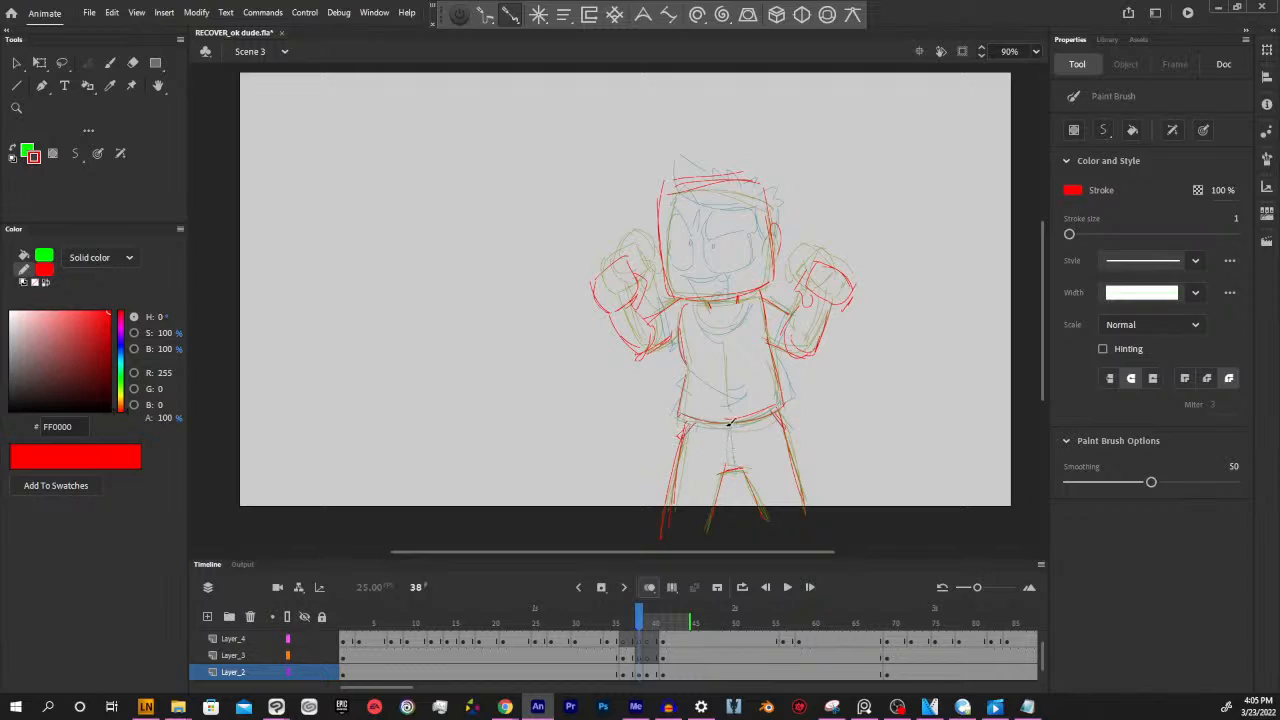
pyautogui.moveTo(727, 431); pyautogui.dragTo(733, 467)
pyautogui.hotkey('ctrl', 'z')
pyautogui.hotkey('ctrl', 'z')
pyautogui.moveTo(829, 363); pyautogui.dragTo(857, 435)
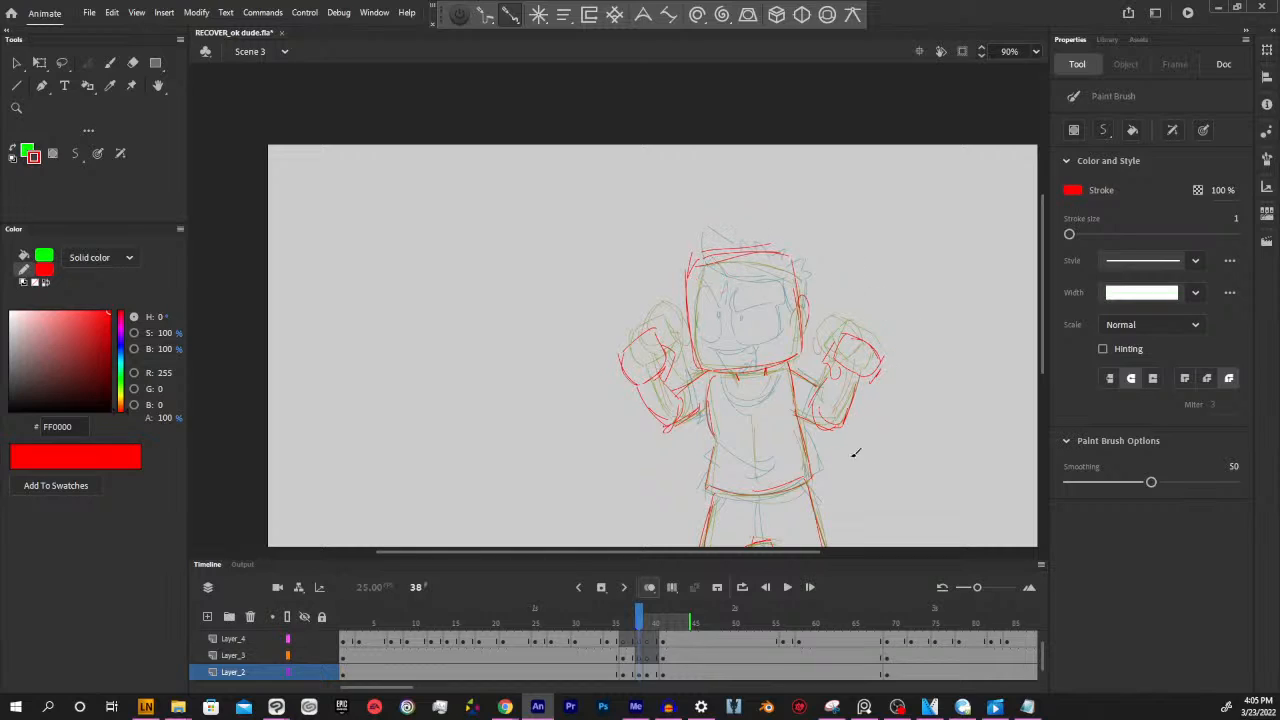
# Compare the red body sketch at frame 38 with the exaggerated angry pose at frame 37 by flipping between the two frames
pyautogui.click(640, 672)
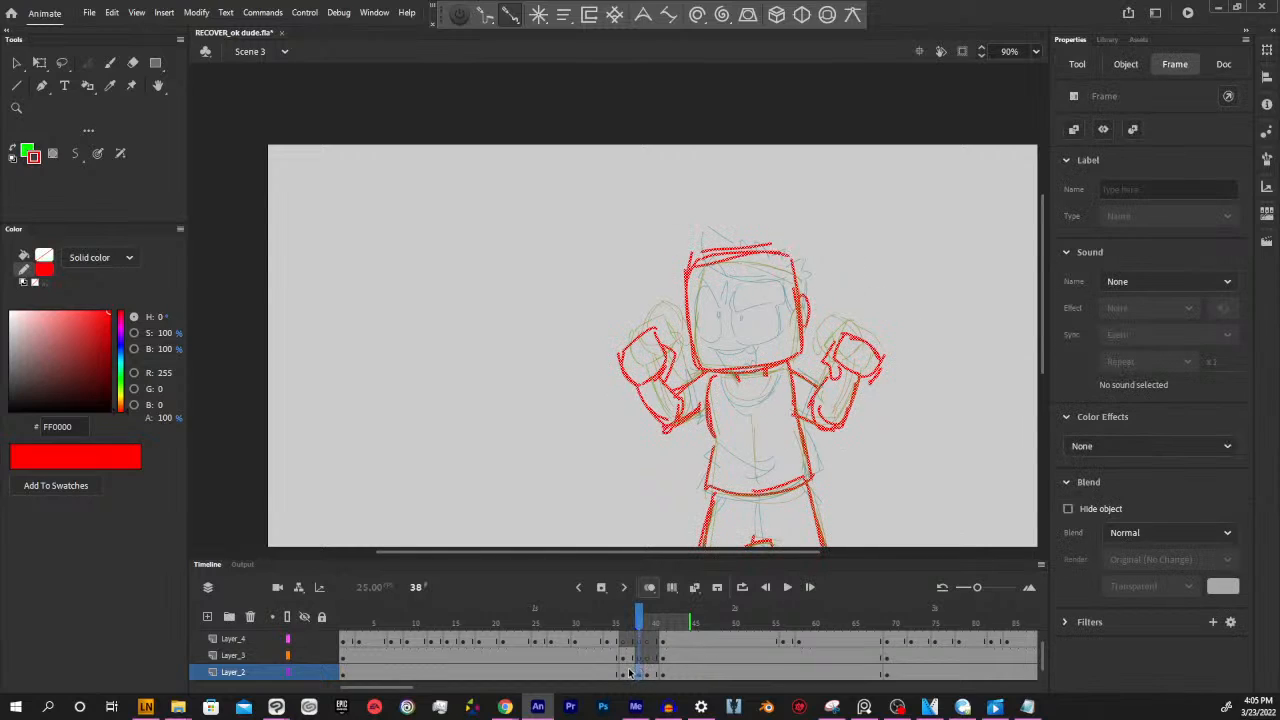
pyautogui.click(631, 672)
pyautogui.click(633, 657)
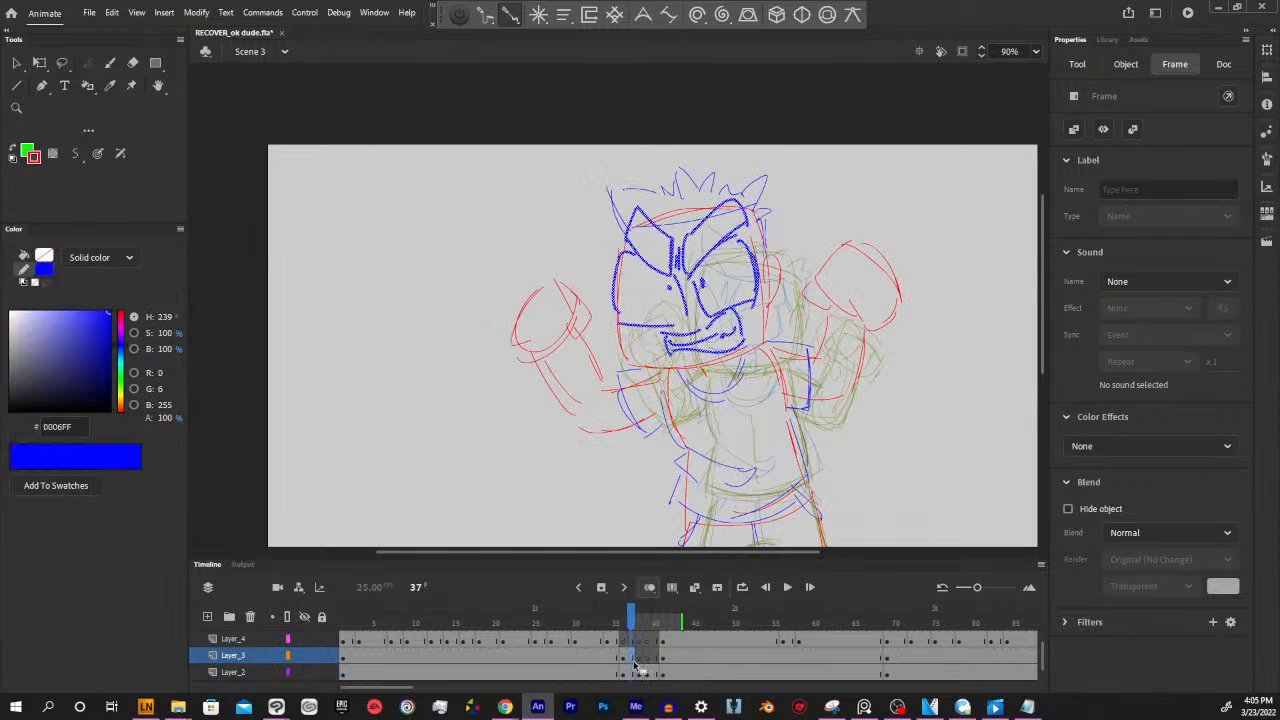
pyautogui.click(639, 659)
pyautogui.click(631, 659)
pyautogui.click(638, 660)
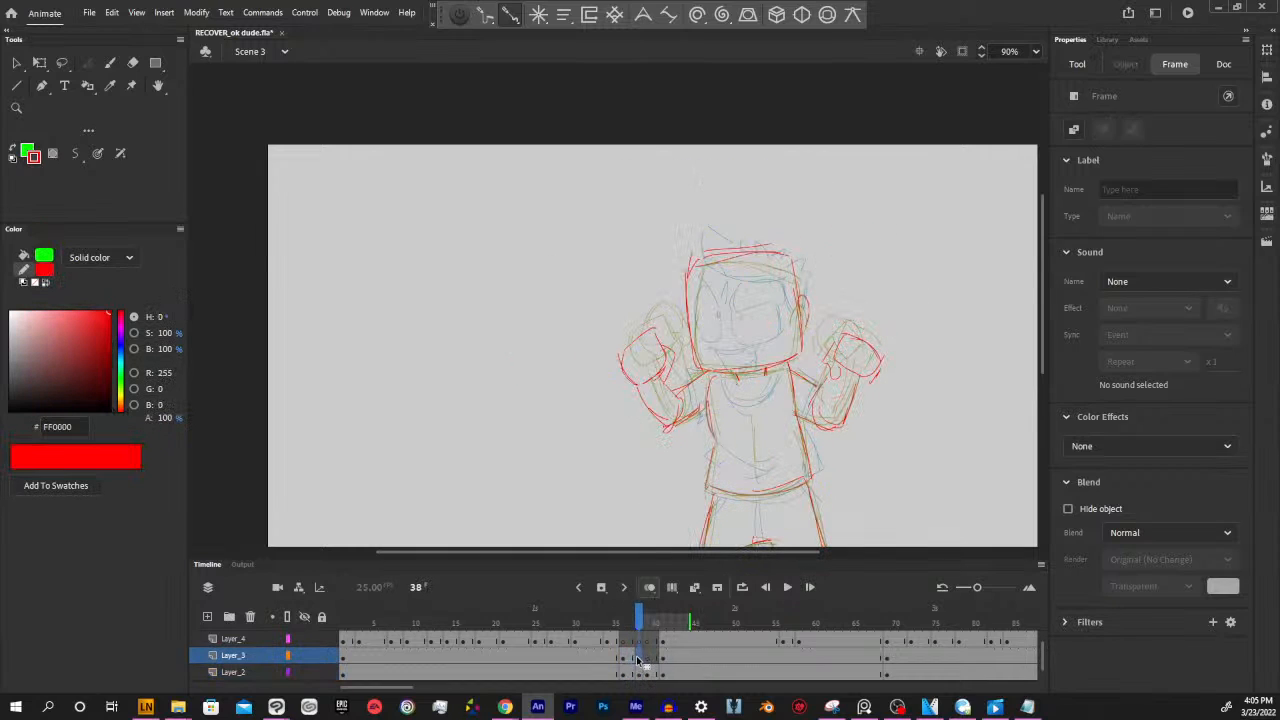
pyautogui.click(631, 659)
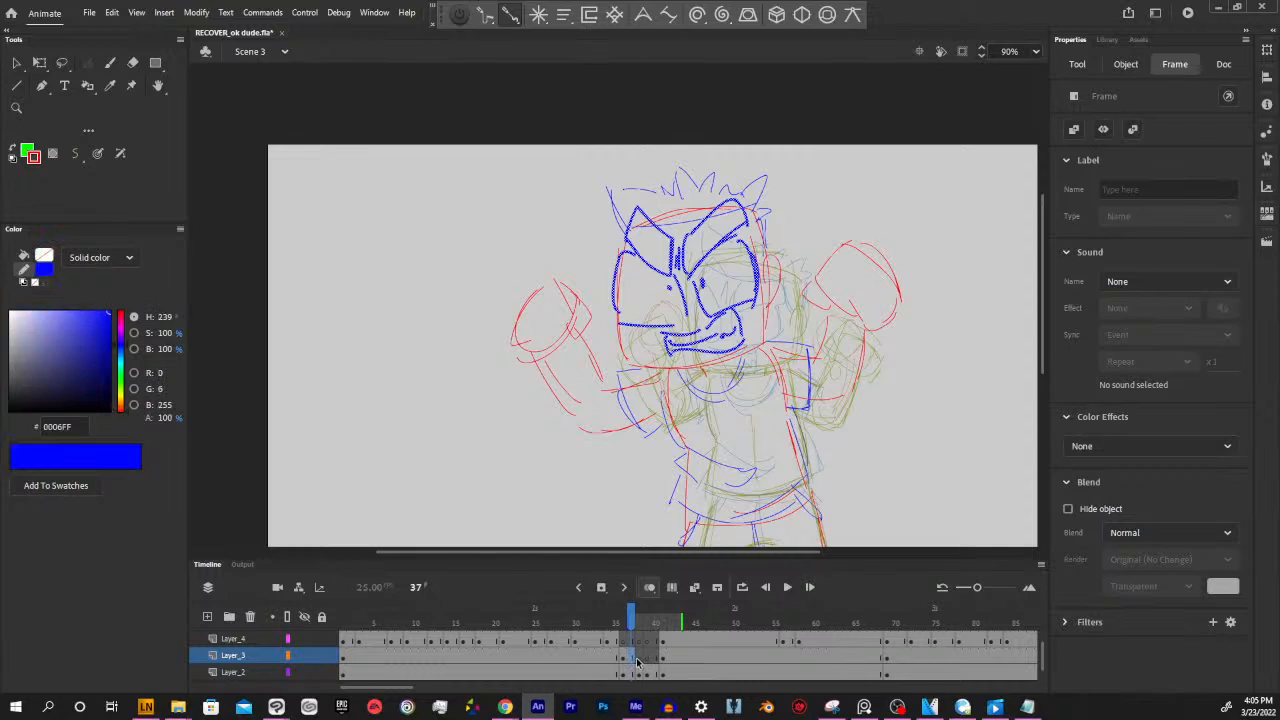
pyautogui.click(638, 659)
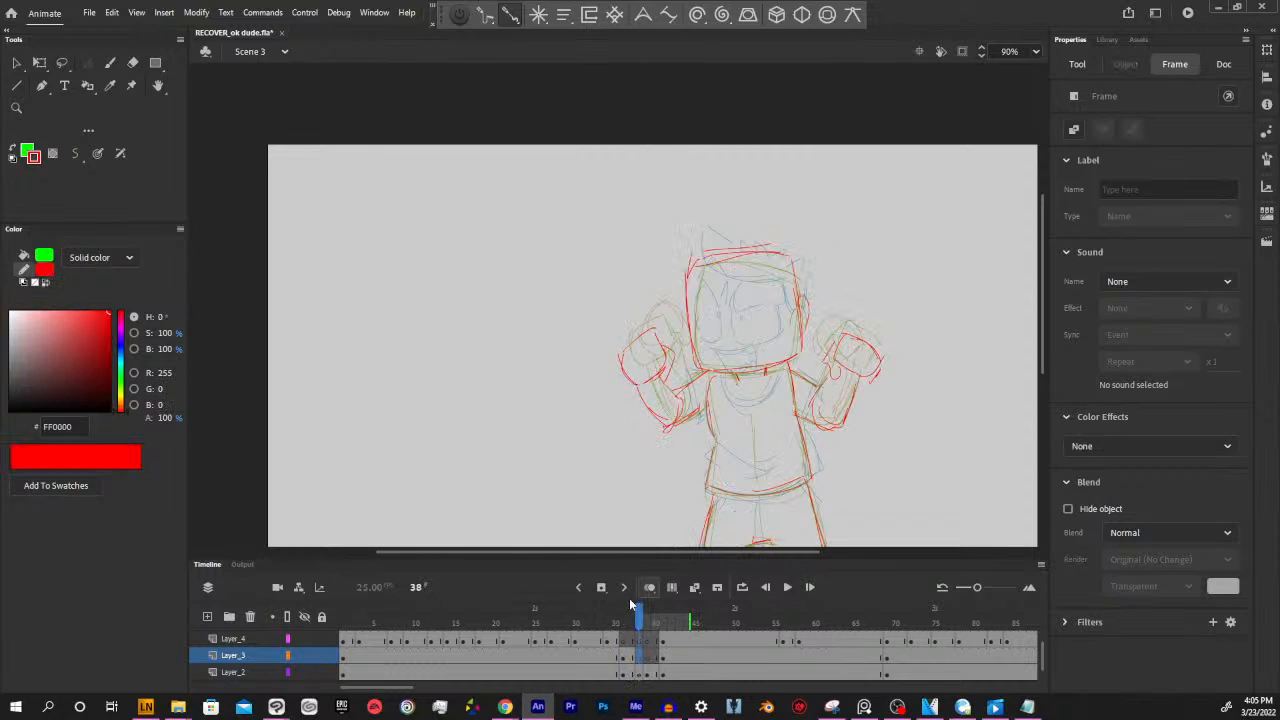
pyautogui.click(631, 618)
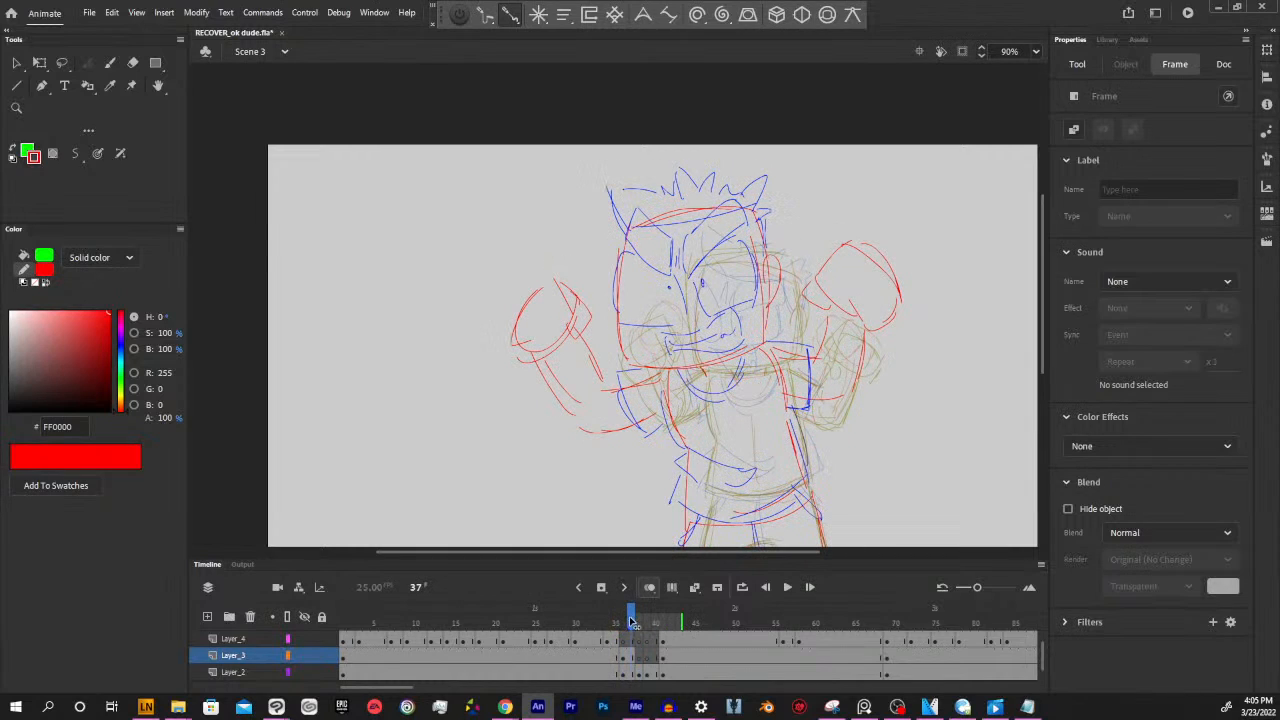
pyautogui.moveTo(631, 619); pyautogui.dragTo(639, 621)
pyautogui.click(640, 658)
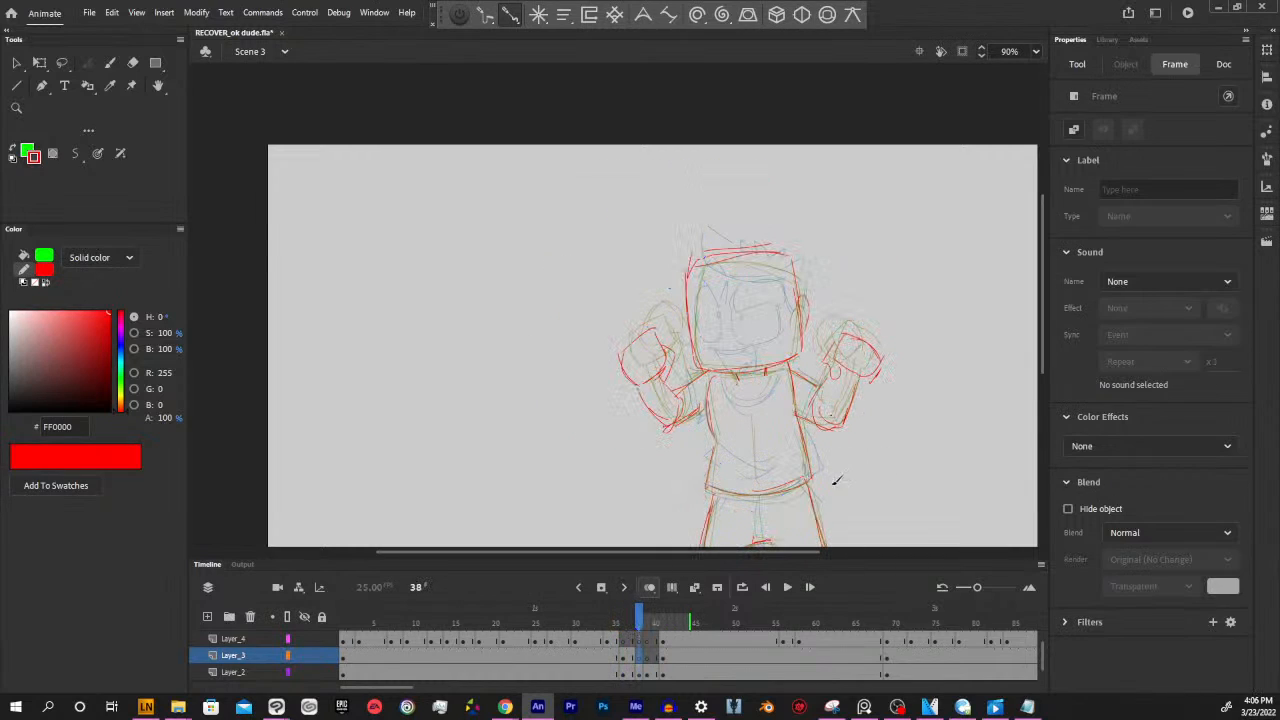
pyautogui.click(633, 658)
pyautogui.click(640, 658)
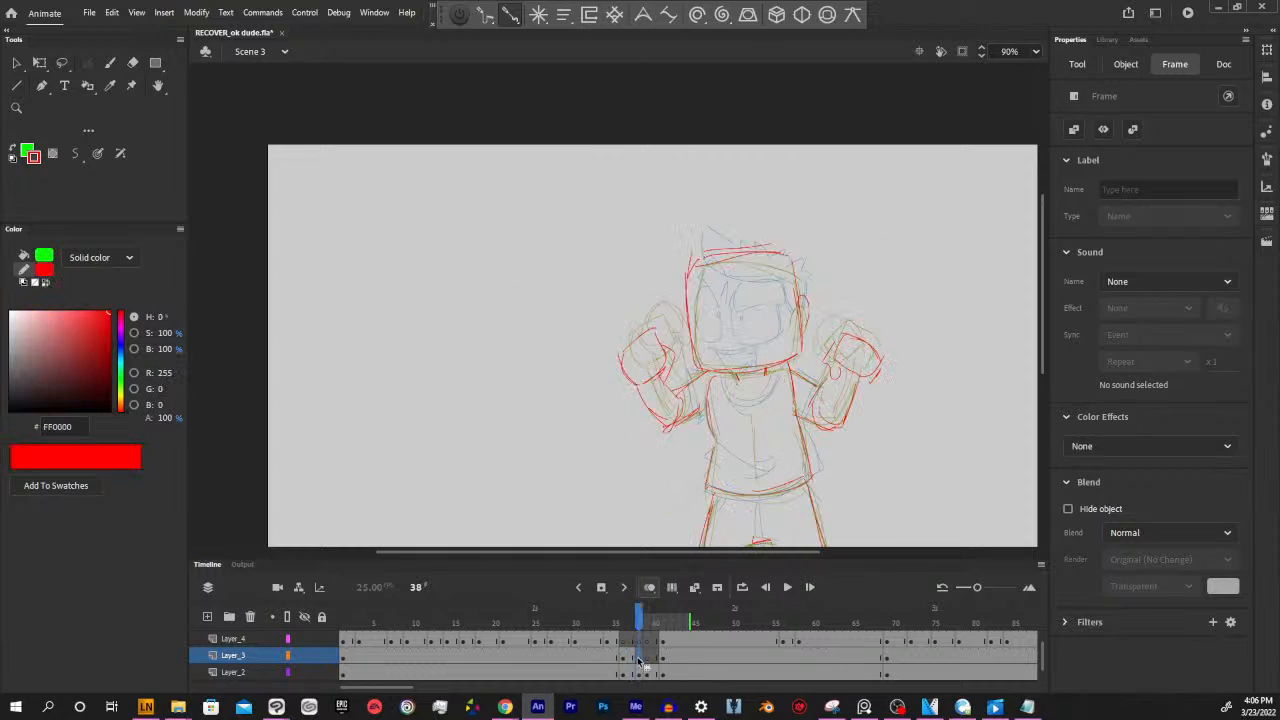
pyautogui.click(863, 453)
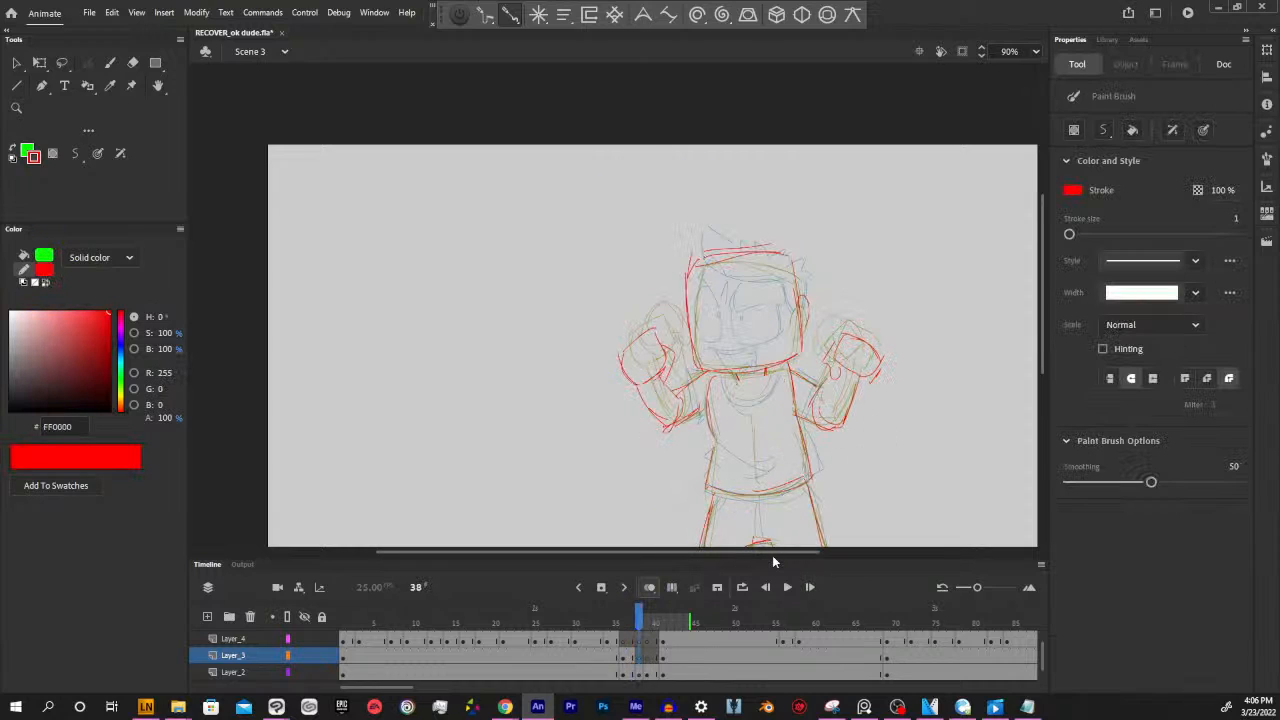
pyautogui.moveTo(777, 553); pyautogui.dragTo(783, 553)
pyautogui.press('space')
pyautogui.moveTo(891, 437); pyautogui.dragTo(825, 419)
pyautogui.click(632, 672)
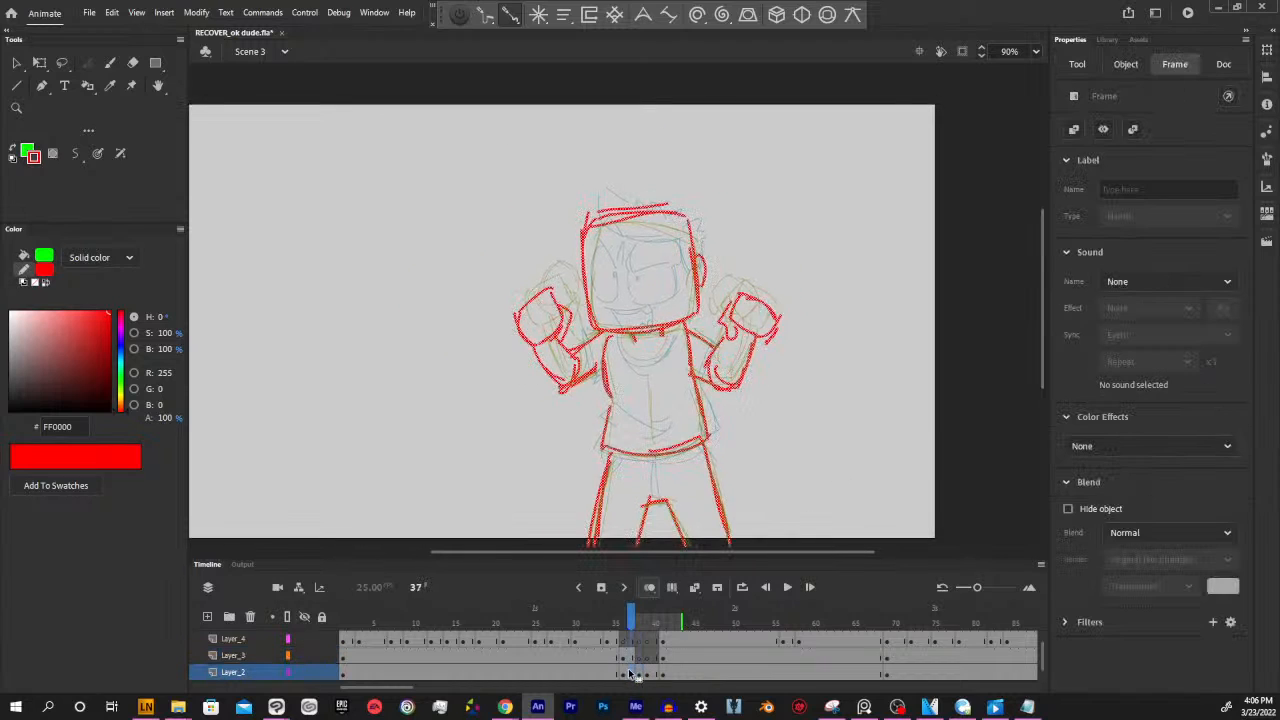
pyautogui.click(641, 656)
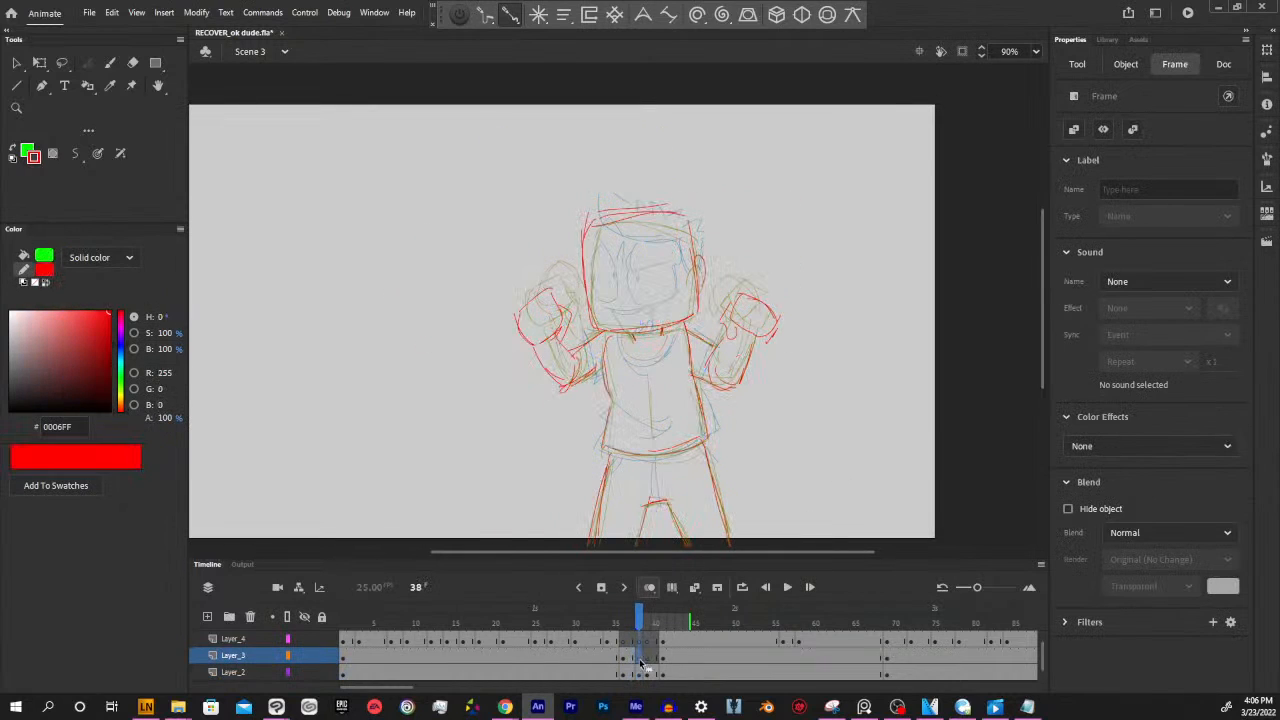
pyautogui.moveTo(771, 553); pyautogui.dragTo(763, 553)
pyautogui.press(',')
pyautogui.press('.')
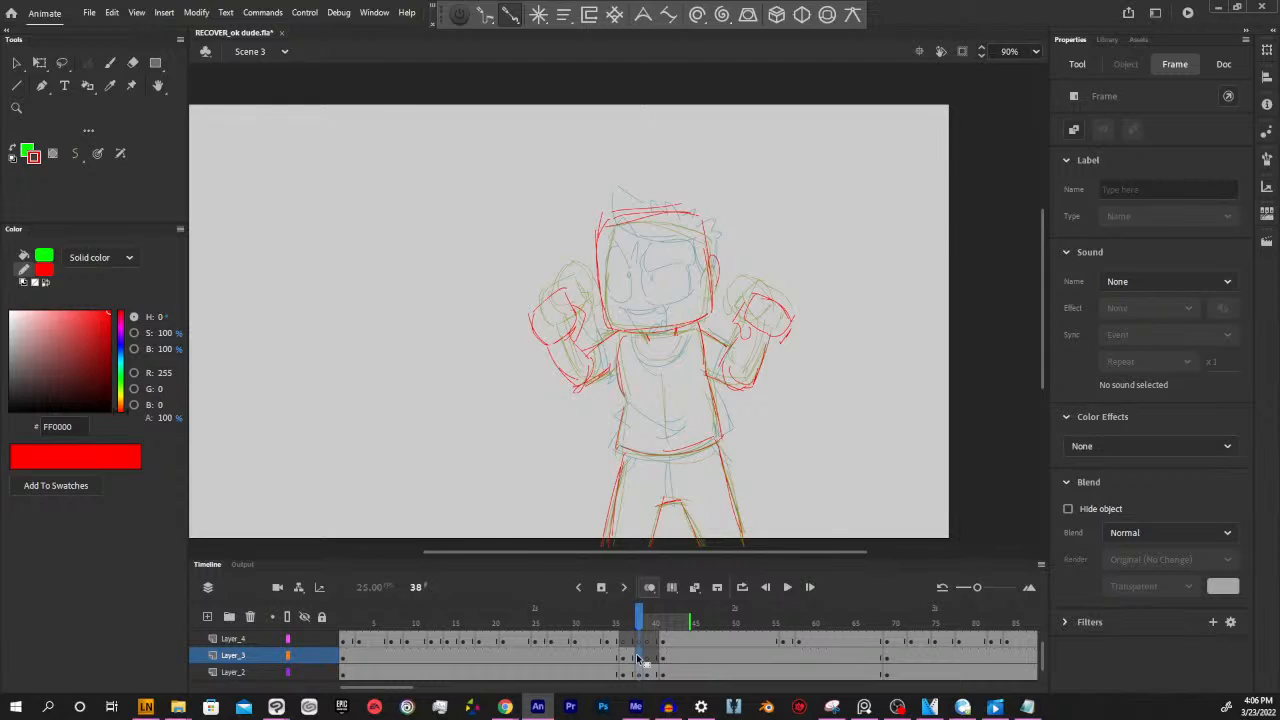
pyautogui.press(',')
pyautogui.press('.')
pyautogui.click(634, 658)
pyautogui.click(643, 672)
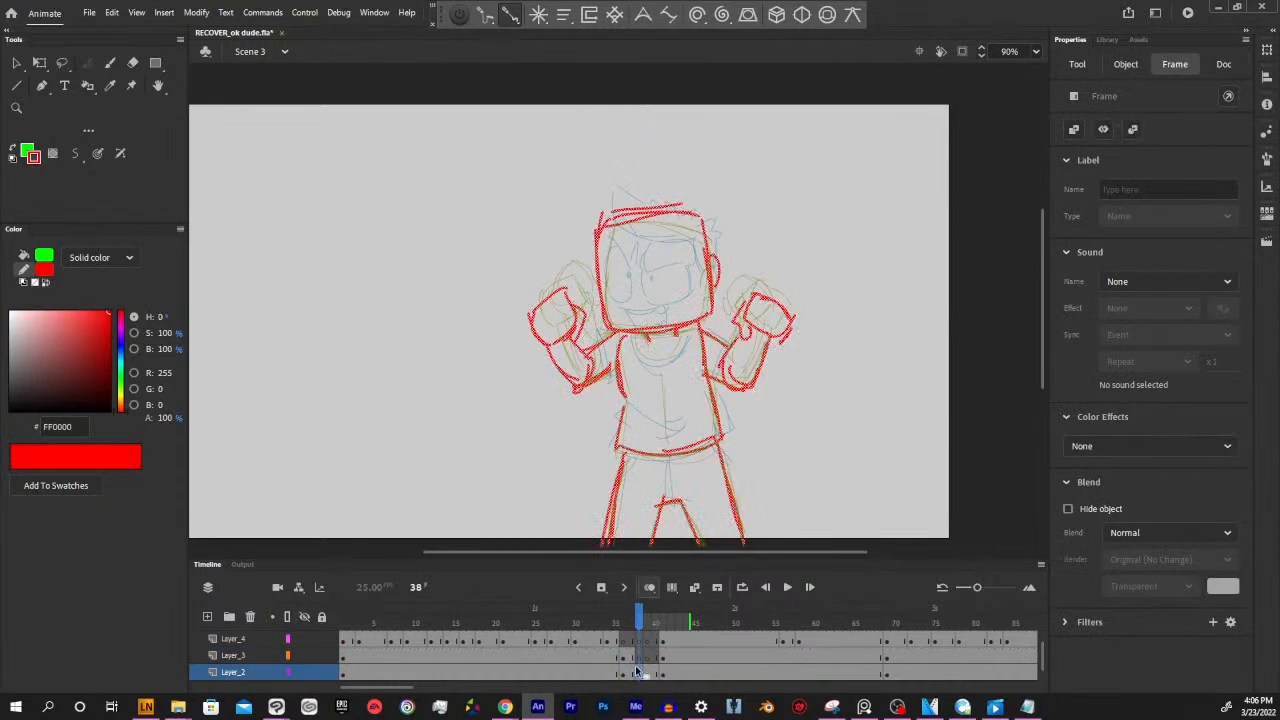
# Set the brush stroke to blue 002FFF and draw the spiky hair and hairline on the head at frame 38
pyautogui.press('y')
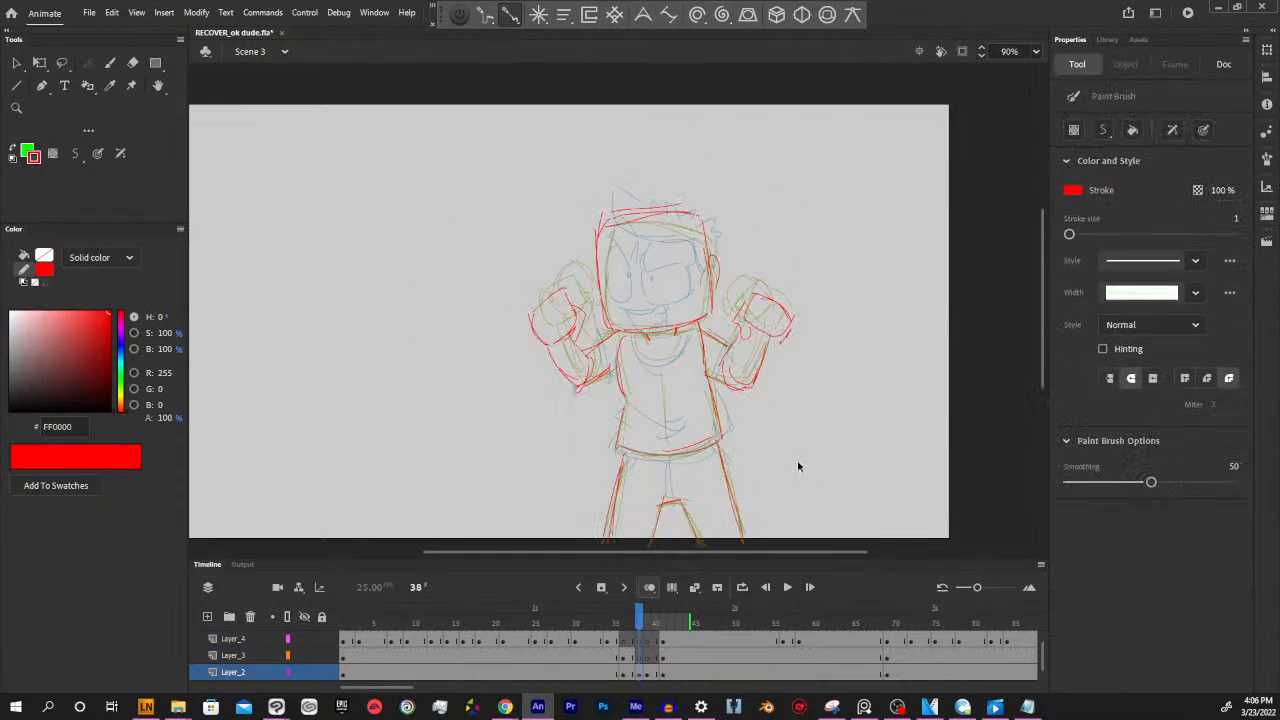
pyautogui.click(124, 348)
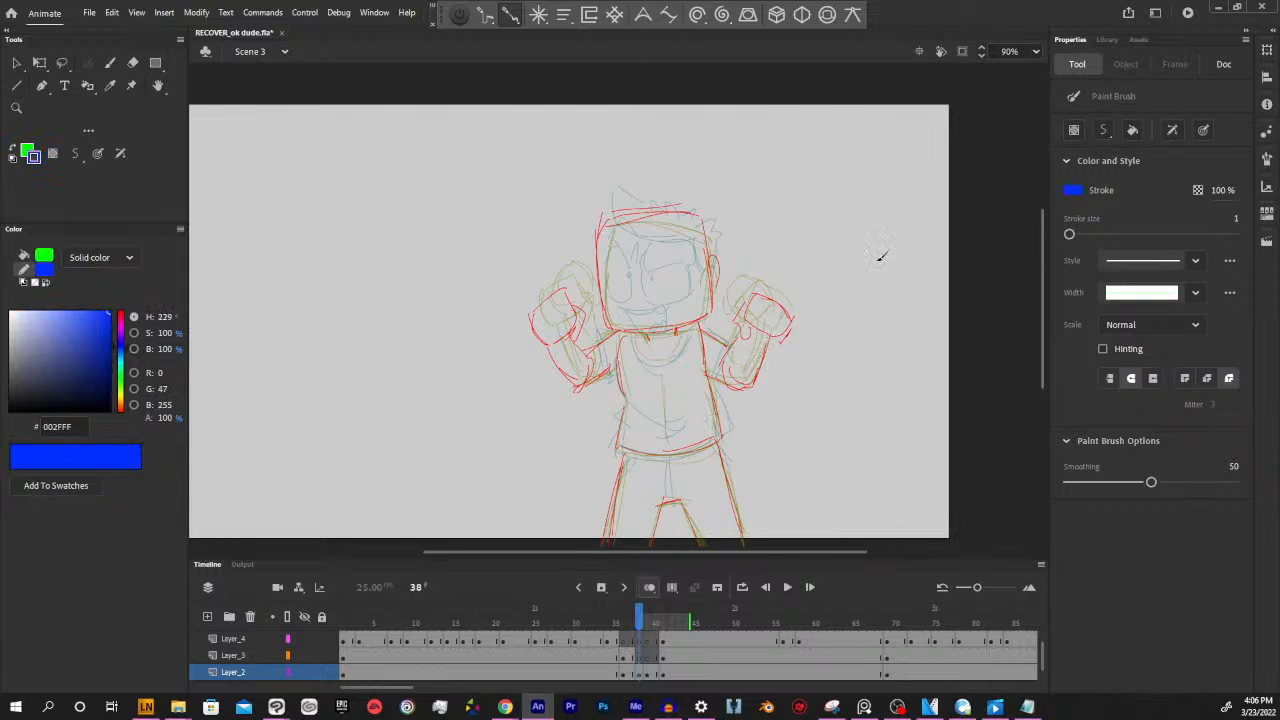
pyautogui.moveTo(636, 621); pyautogui.dragTo(638, 620)
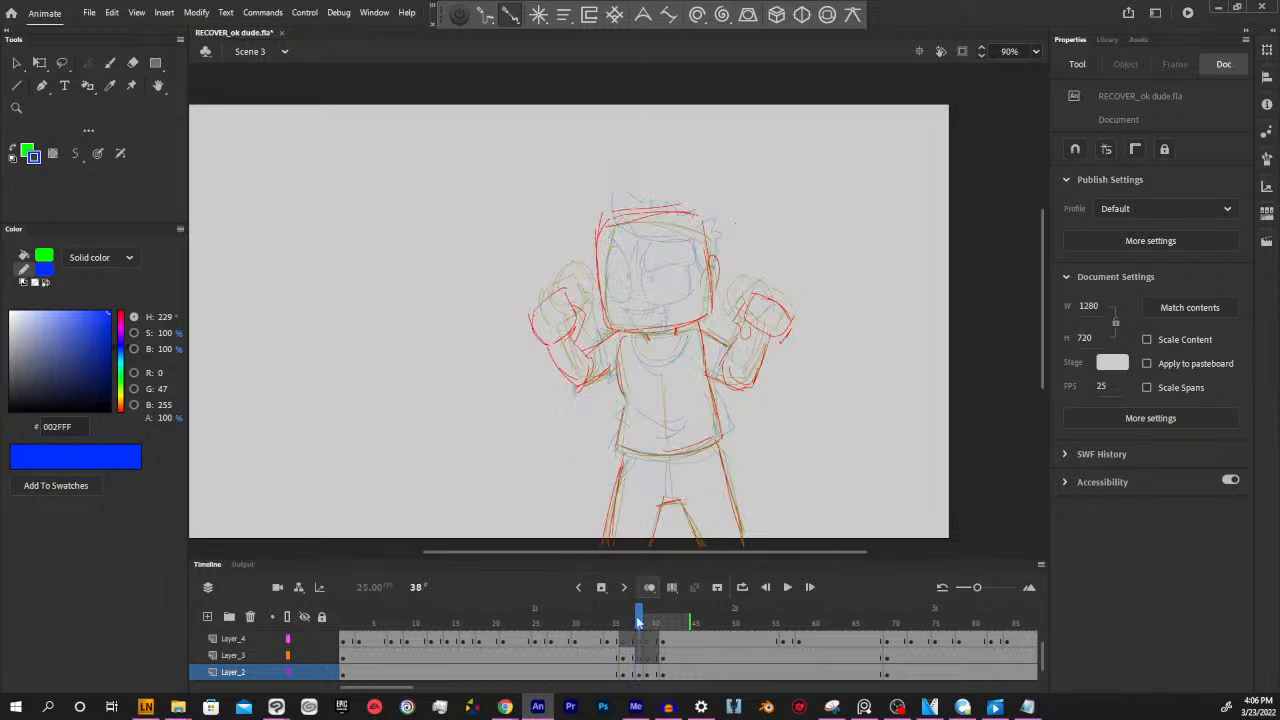
pyautogui.moveTo(799, 381); pyautogui.dragTo(829, 453)
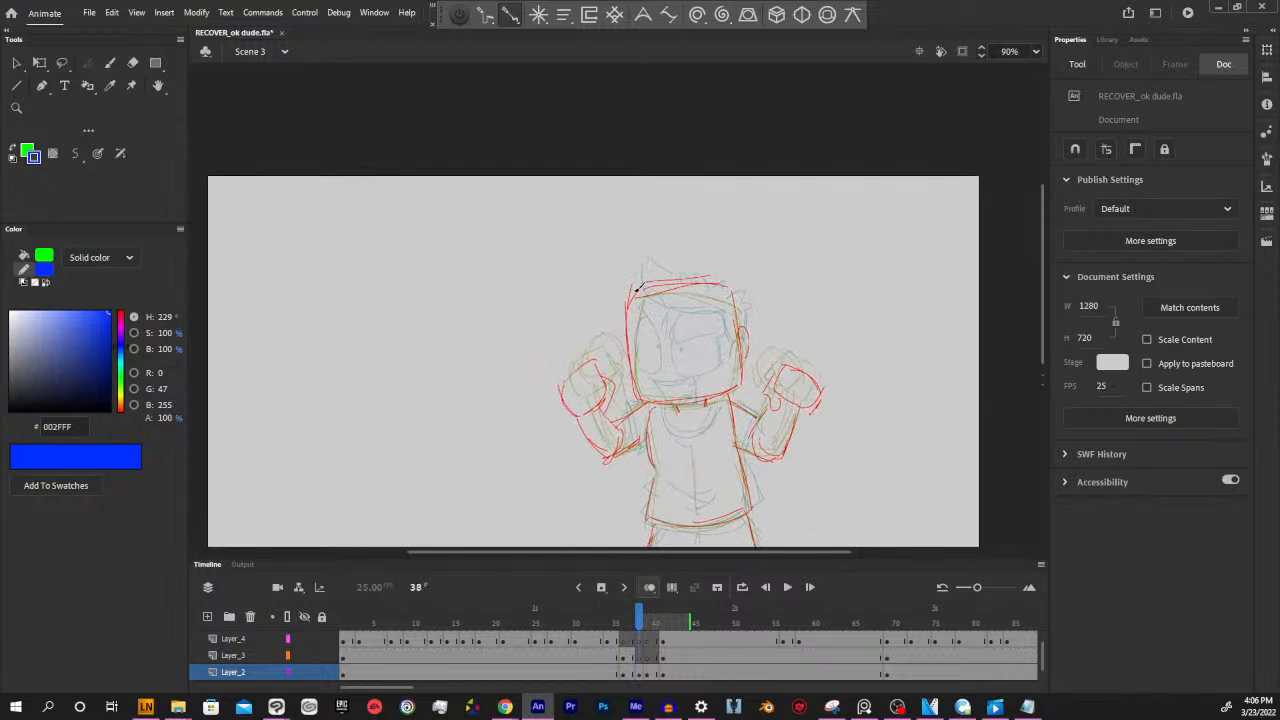
pyautogui.press(',')
pyautogui.press(',')
pyautogui.press('.')
pyautogui.press('.')
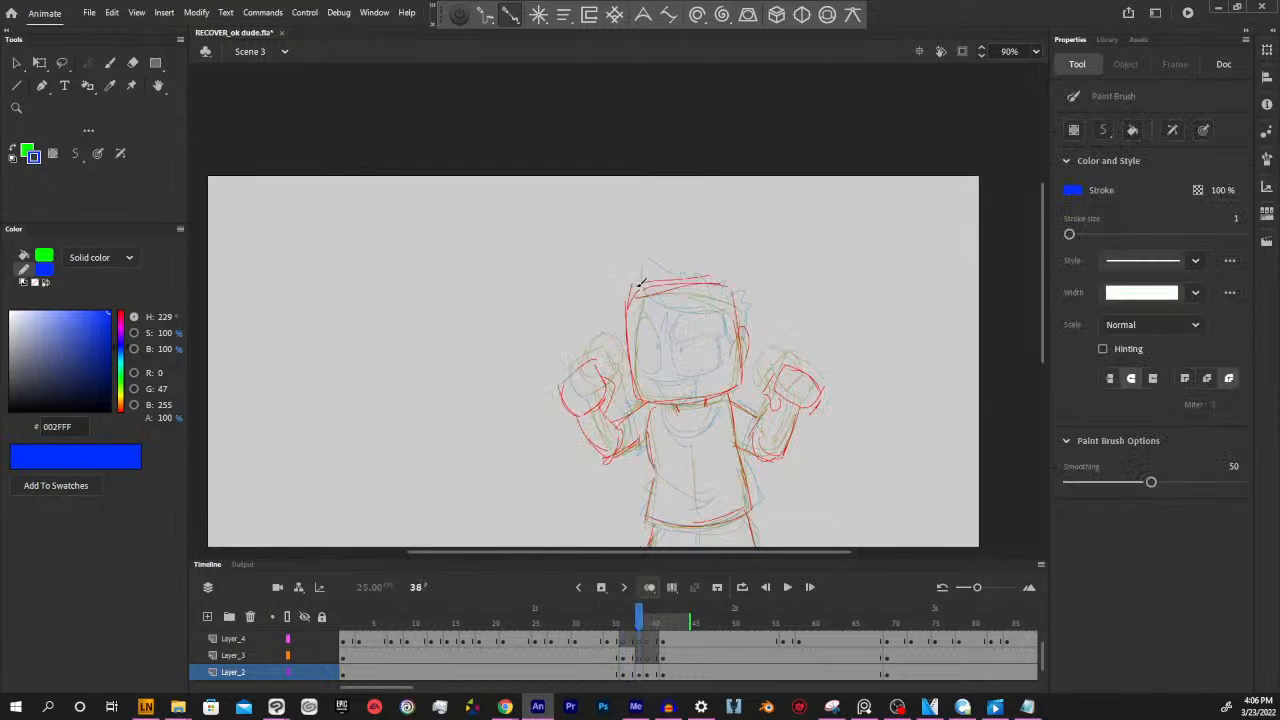
pyautogui.moveTo(634, 288)
pyautogui.mouseDown()
pyautogui.moveTo(628, 262)
pyautogui.moveTo(751, 288)
pyautogui.mouseUp()
pyautogui.moveTo(741, 295); pyautogui.dragTo(739, 318)
pyautogui.moveTo(636, 302); pyautogui.dragTo(738, 305)
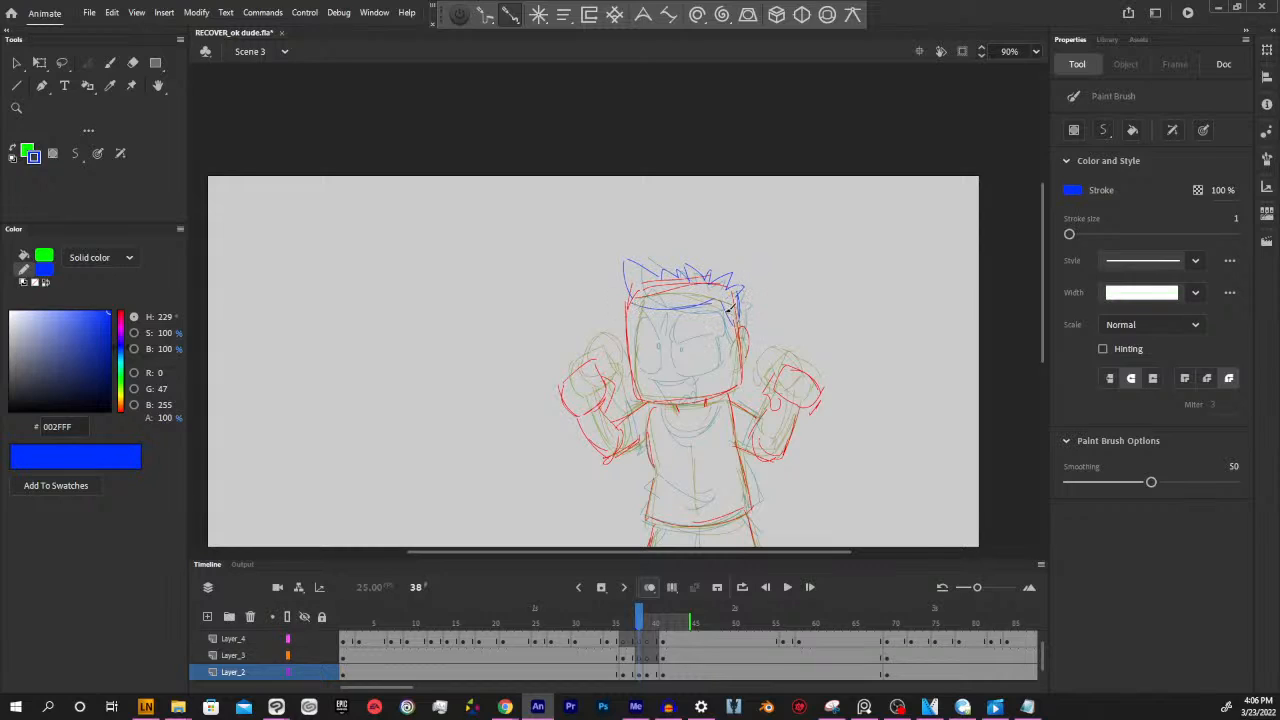
# Draw the curved shirt collar and both short sleeves in blue at frame 38, using the frame 36 pose as reference
pyautogui.press('space')
pyautogui.moveTo(863, 414)
pyautogui.mouseDown()
pyautogui.moveTo(866, 387)
pyautogui.moveTo(892, 376)
pyautogui.mouseUp()
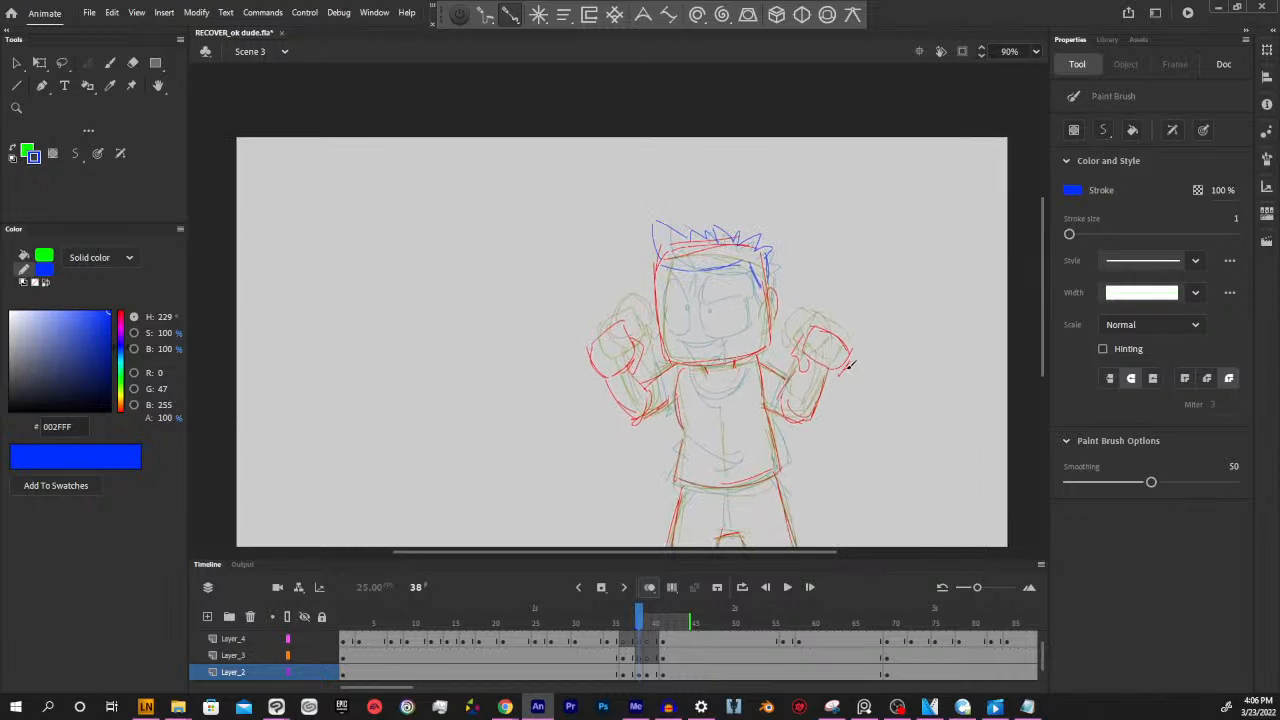
pyautogui.press(',')
pyautogui.press(',')
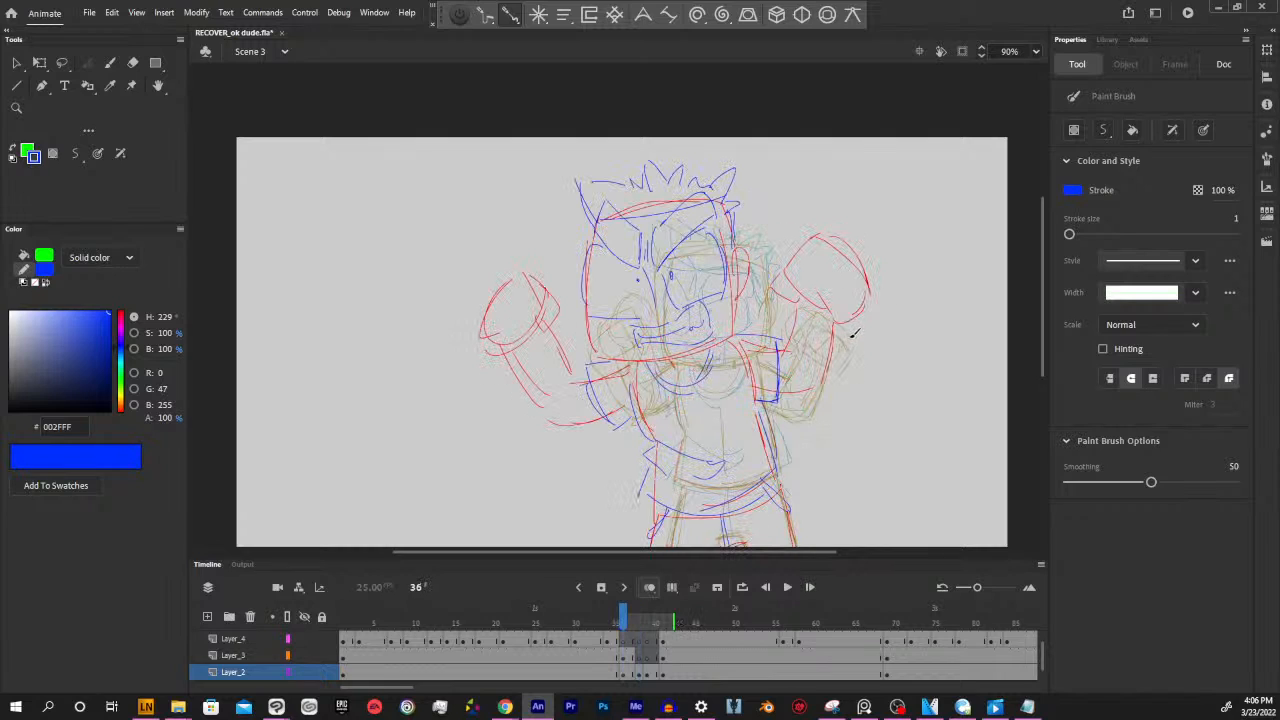
pyautogui.press('.')
pyautogui.press('.')
pyautogui.click(641, 674)
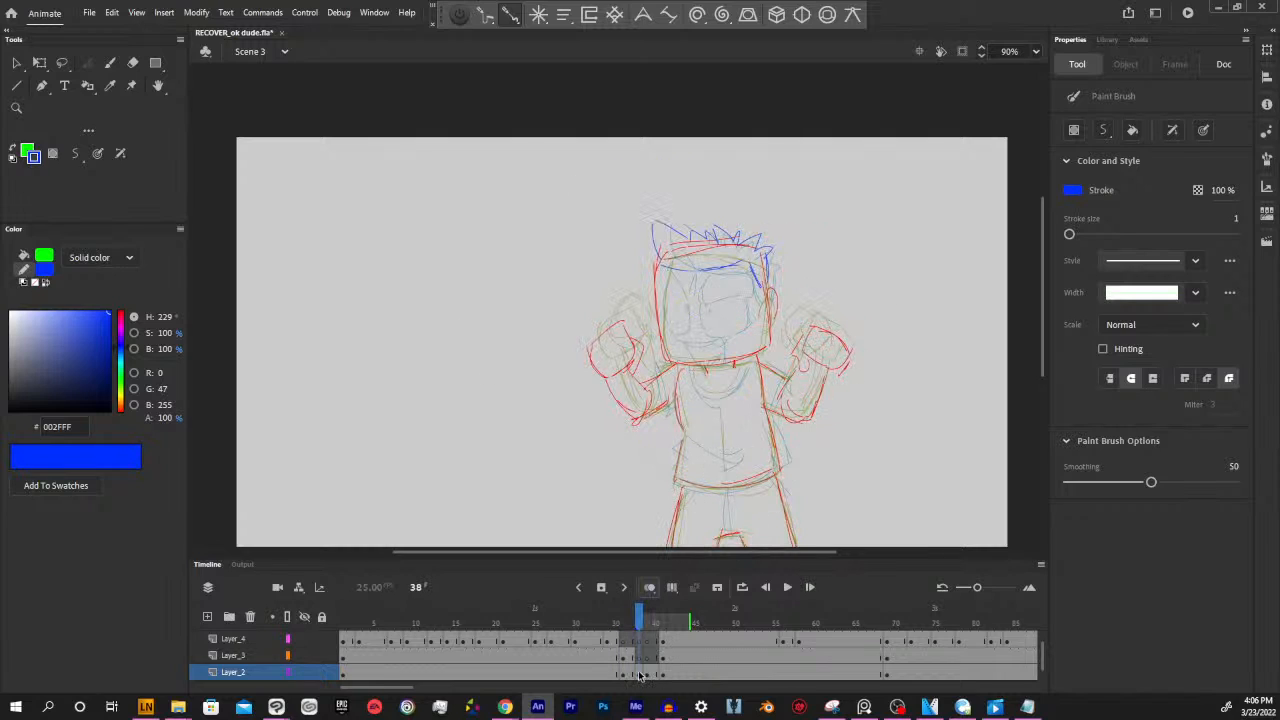
pyautogui.click(844, 449)
pyautogui.press('space')
pyautogui.moveTo(826, 452); pyautogui.dragTo(844, 431)
pyautogui.moveTo(714, 345)
pyautogui.mouseDown()
pyautogui.moveTo(739, 365)
pyautogui.moveTo(760, 353)
pyautogui.moveTo(680, 365)
pyautogui.moveTo(690, 396)
pyautogui.mouseUp()
pyautogui.hotkey('ctrl', 'z')
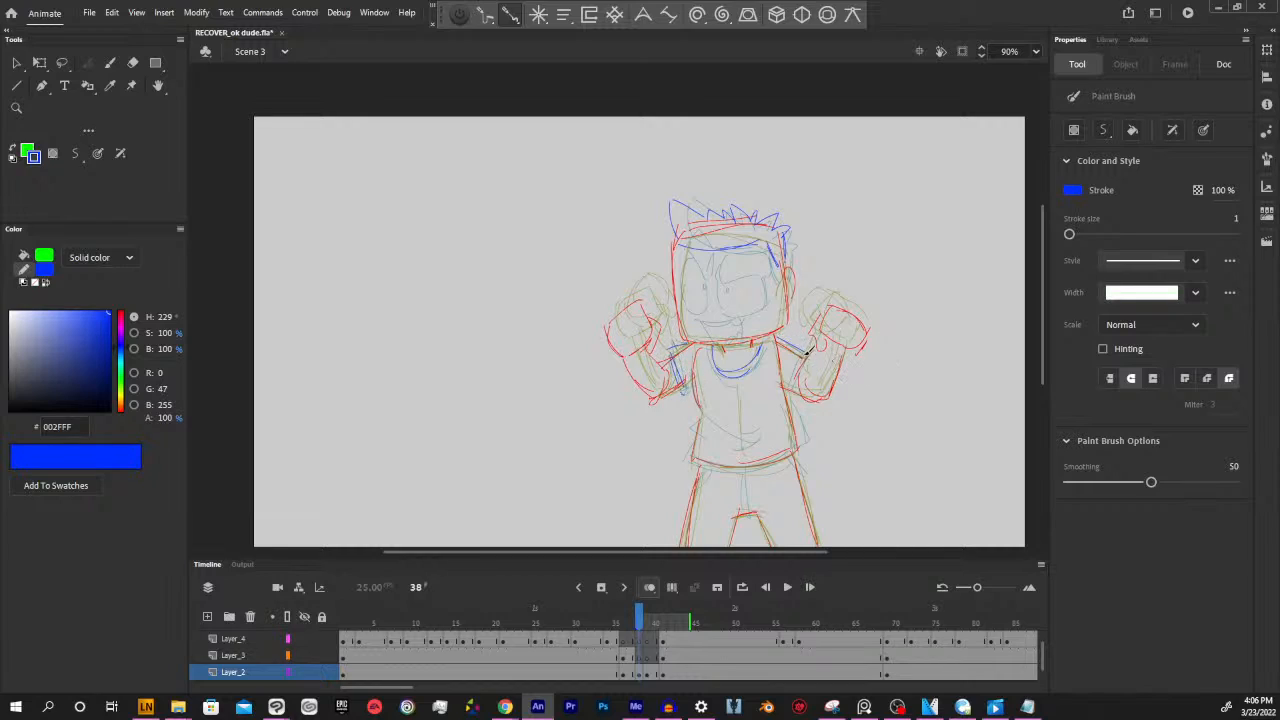
pyautogui.moveTo(806, 346); pyautogui.dragTo(789, 392)
# Draw the shirt's folds, flared sides and hem in blue at frame 38, plus the trouser centre seam and upper-leg details
pyautogui.moveTo(690, 376)
pyautogui.mouseDown()
pyautogui.moveTo(703, 417)
pyautogui.moveTo(759, 441)
pyautogui.moveTo(707, 419)
pyautogui.moveTo(691, 425)
pyautogui.moveTo(693, 456)
pyautogui.moveTo(814, 438)
pyautogui.moveTo(727, 465)
pyautogui.moveTo(800, 456)
pyautogui.mouseUp()
pyautogui.moveTo(786, 390); pyautogui.dragTo(806, 442)
pyautogui.press('space')
pyautogui.moveTo(863, 409); pyautogui.dragTo(852, 350)
pyautogui.moveTo(730, 410)
pyautogui.mouseDown()
pyautogui.moveTo(738, 456)
pyautogui.moveTo(732, 411)
pyautogui.mouseUp()
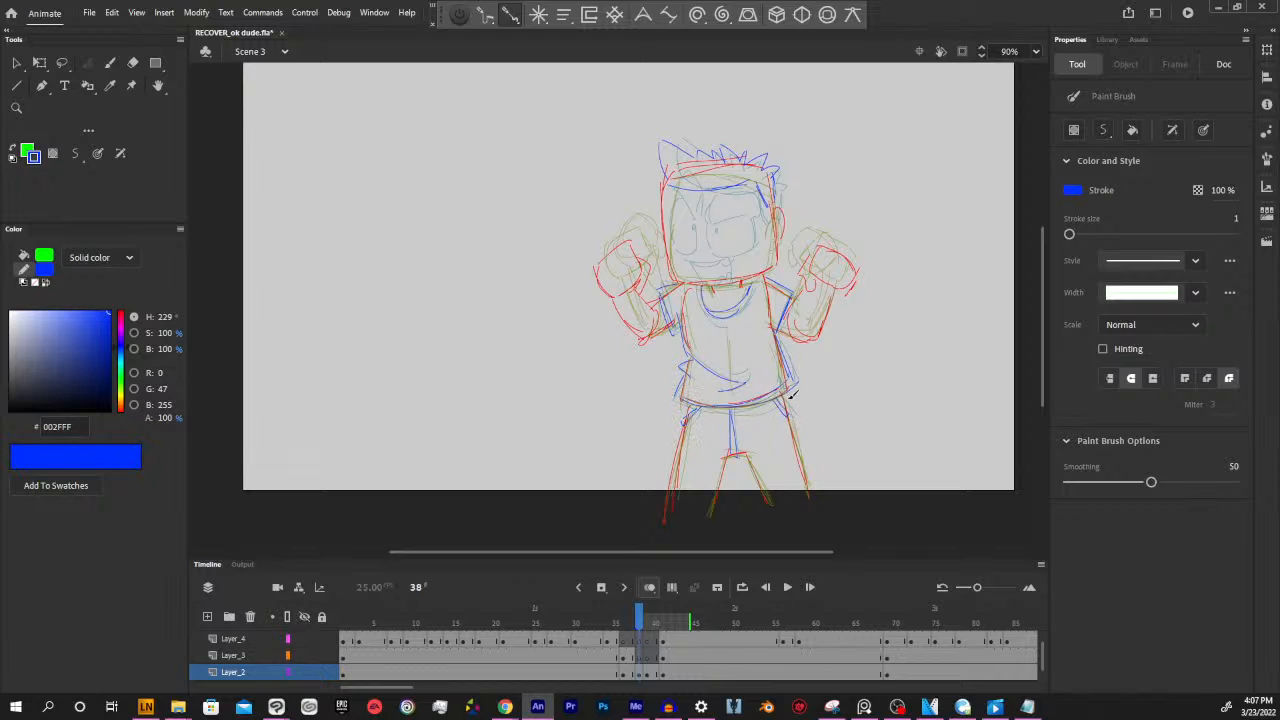
pyautogui.moveTo(879, 369); pyautogui.dragTo(879, 413)
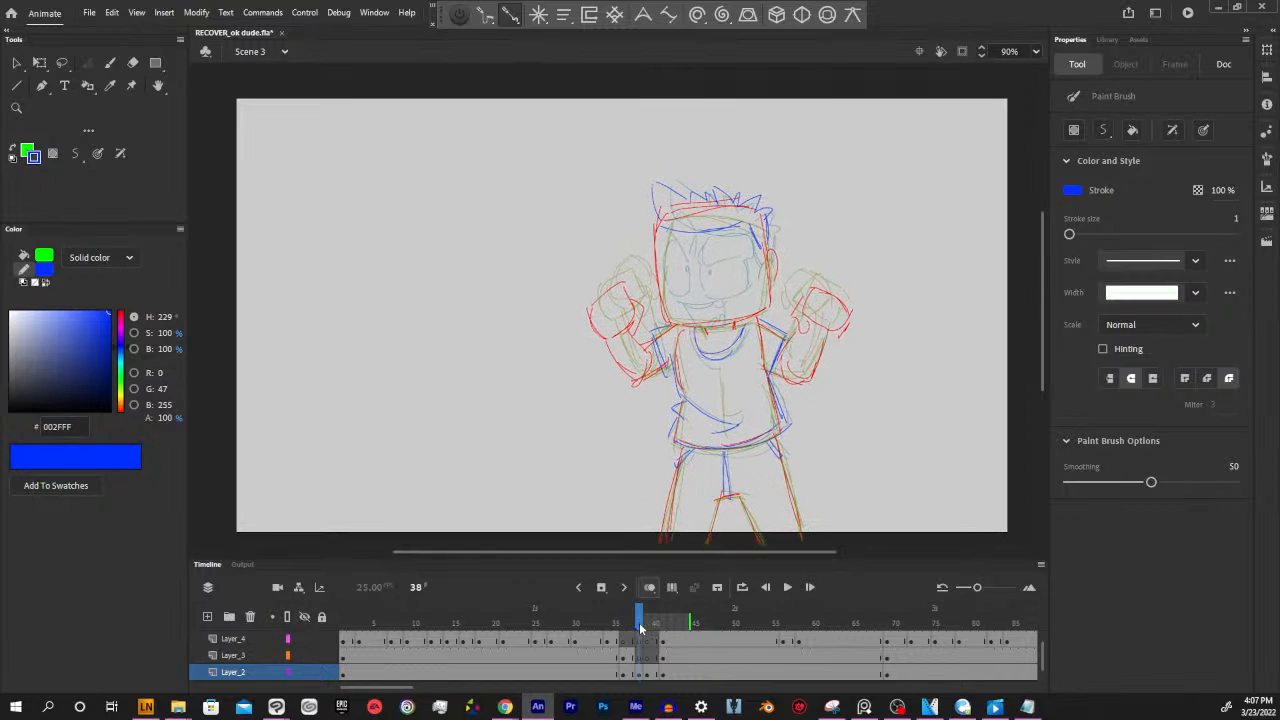
# Check the frame 38 sketch against frame 39, and make Layer_3 active at frame 38
pyautogui.moveTo(641, 628); pyautogui.dragTo(682, 616)
pyautogui.click(645, 664)
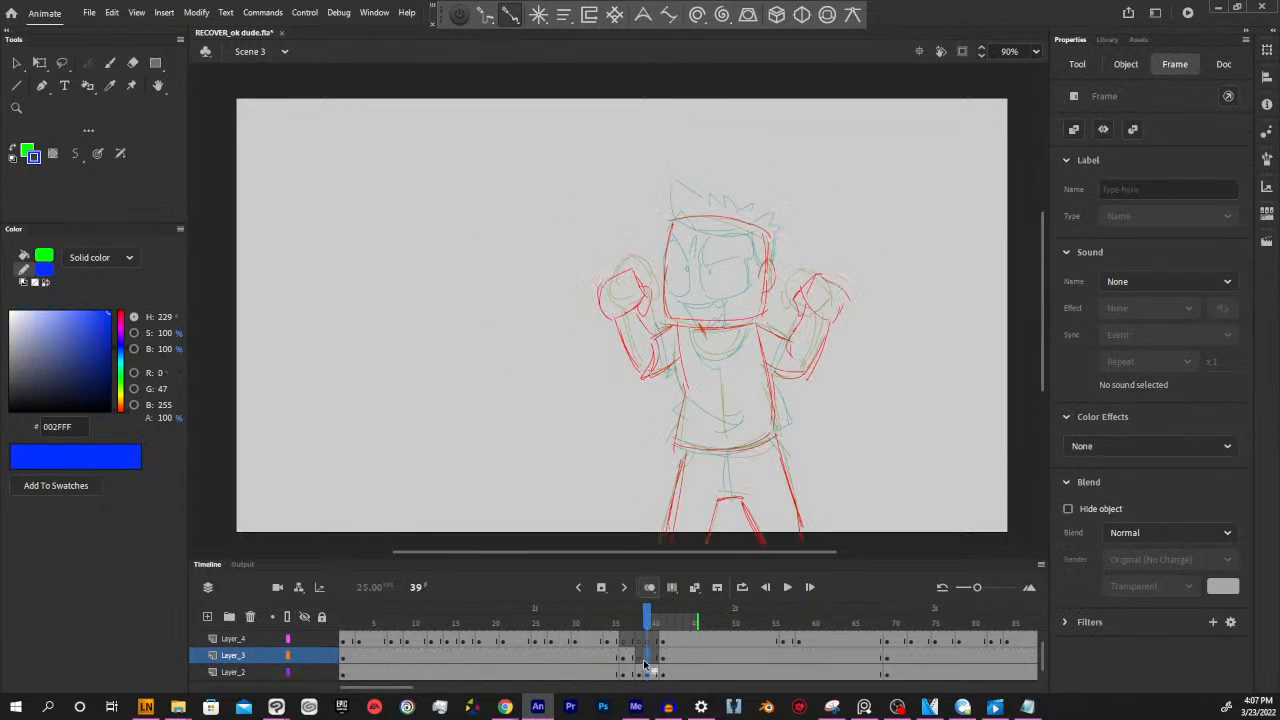
pyautogui.click(650, 674)
pyautogui.click(640, 675)
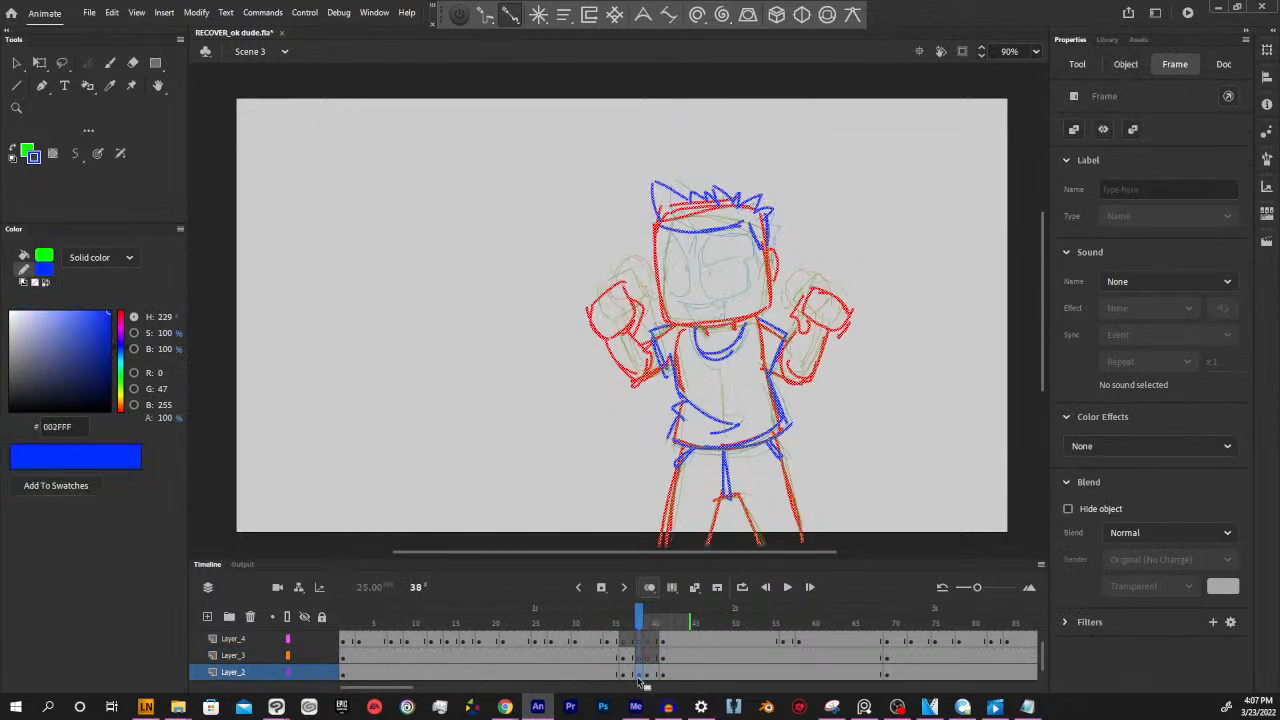
pyautogui.click(640, 657)
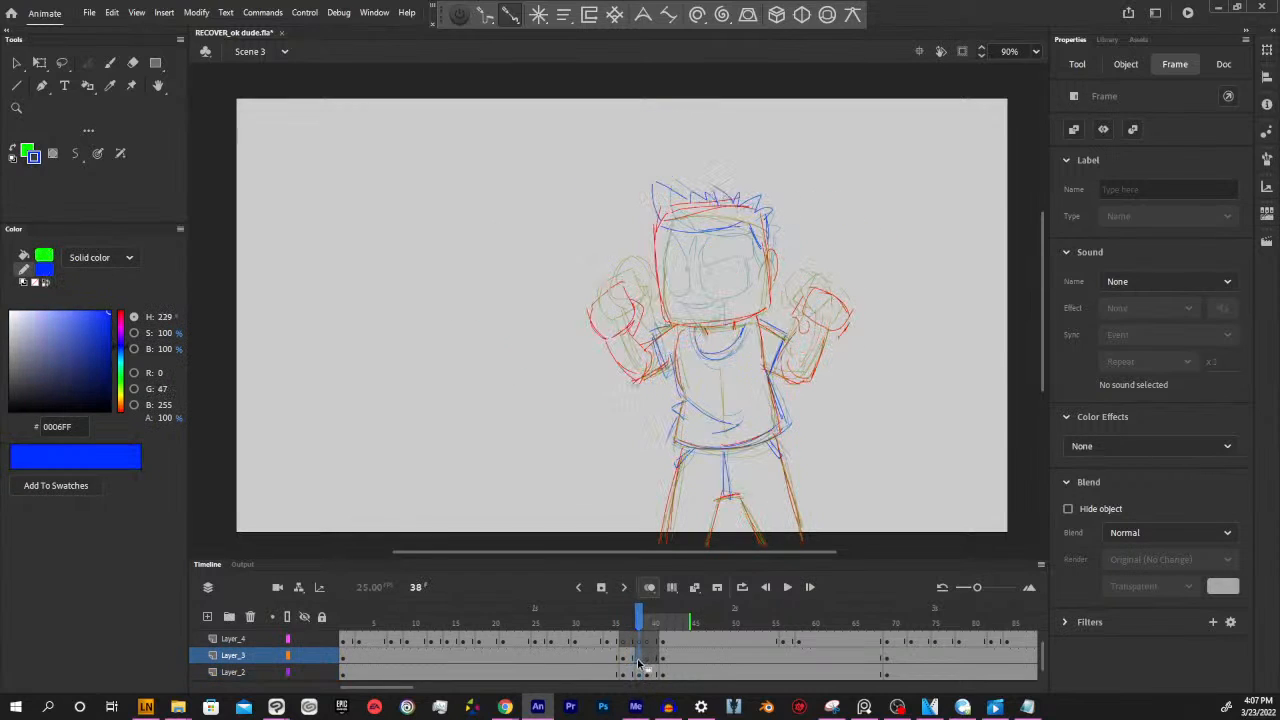
# Sample blue 0006FF from the frame 37 drawing as the stroke colour and ready the Paint Brush at frame 38
pyautogui.click(818, 431)
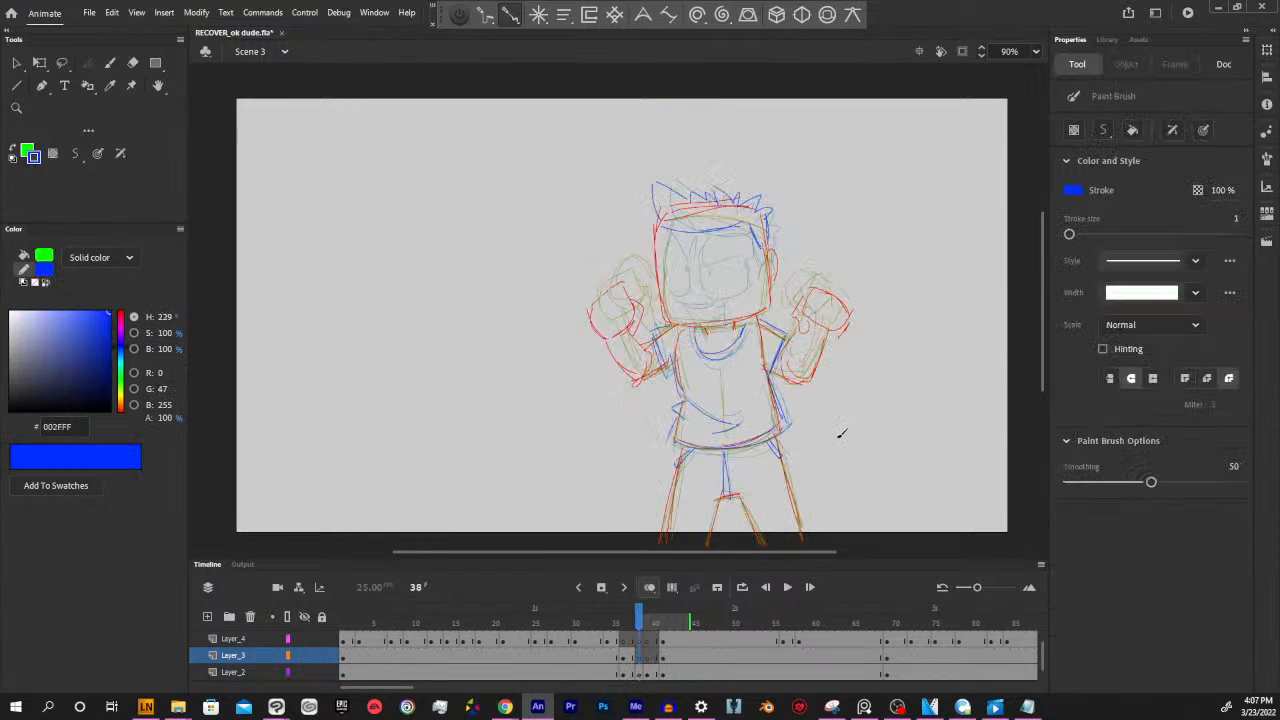
pyautogui.moveTo(733, 552); pyautogui.dragTo(735, 552)
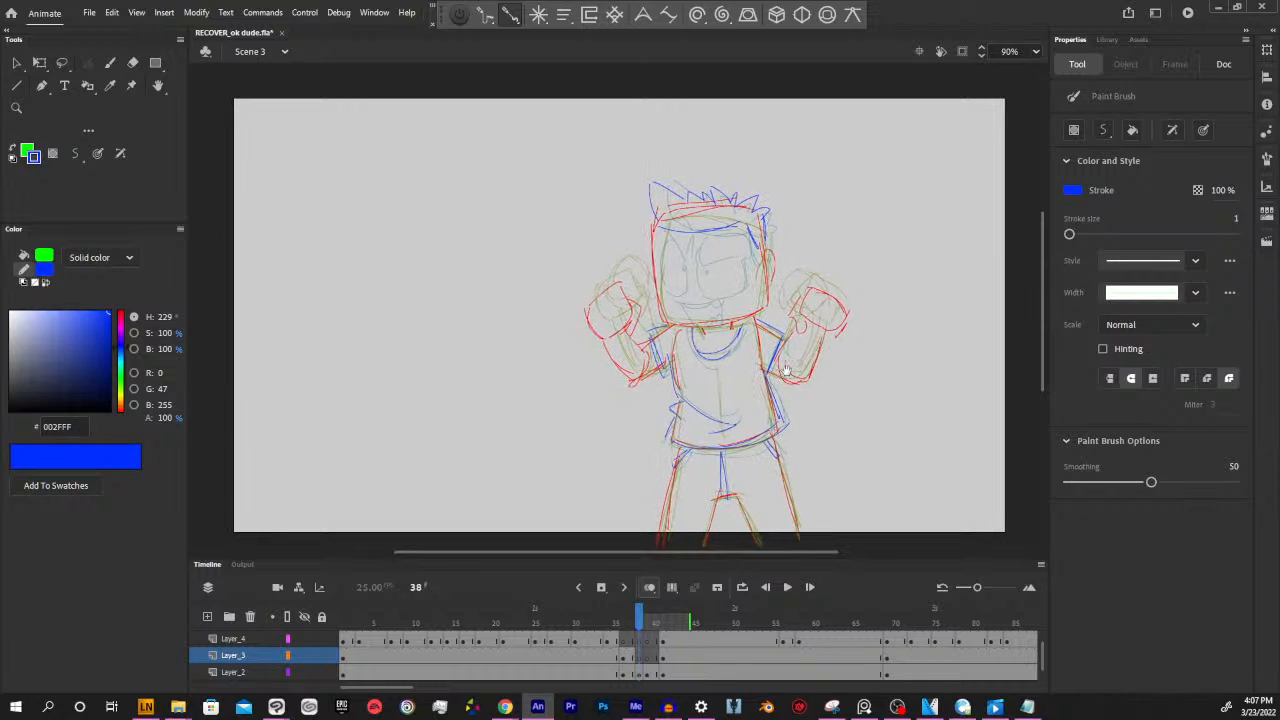
pyautogui.moveTo(786, 345); pyautogui.dragTo(800, 393)
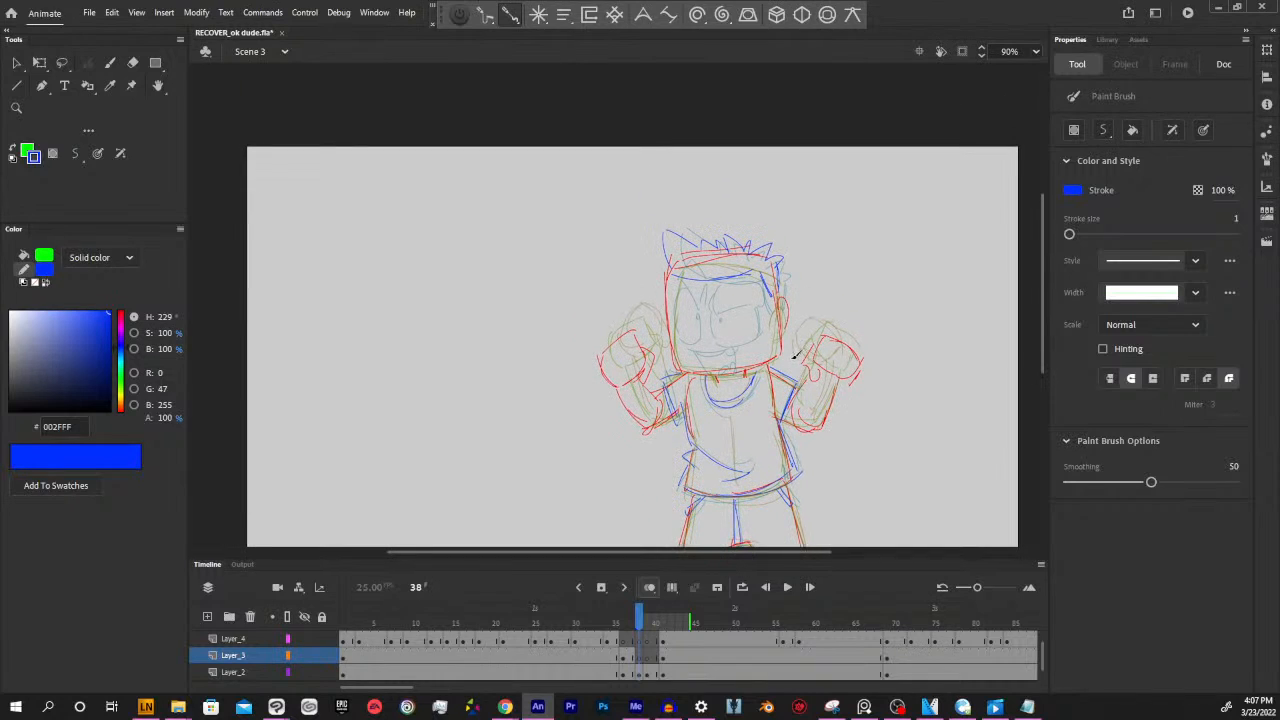
pyautogui.moveTo(640, 622); pyautogui.dragTo(631, 623)
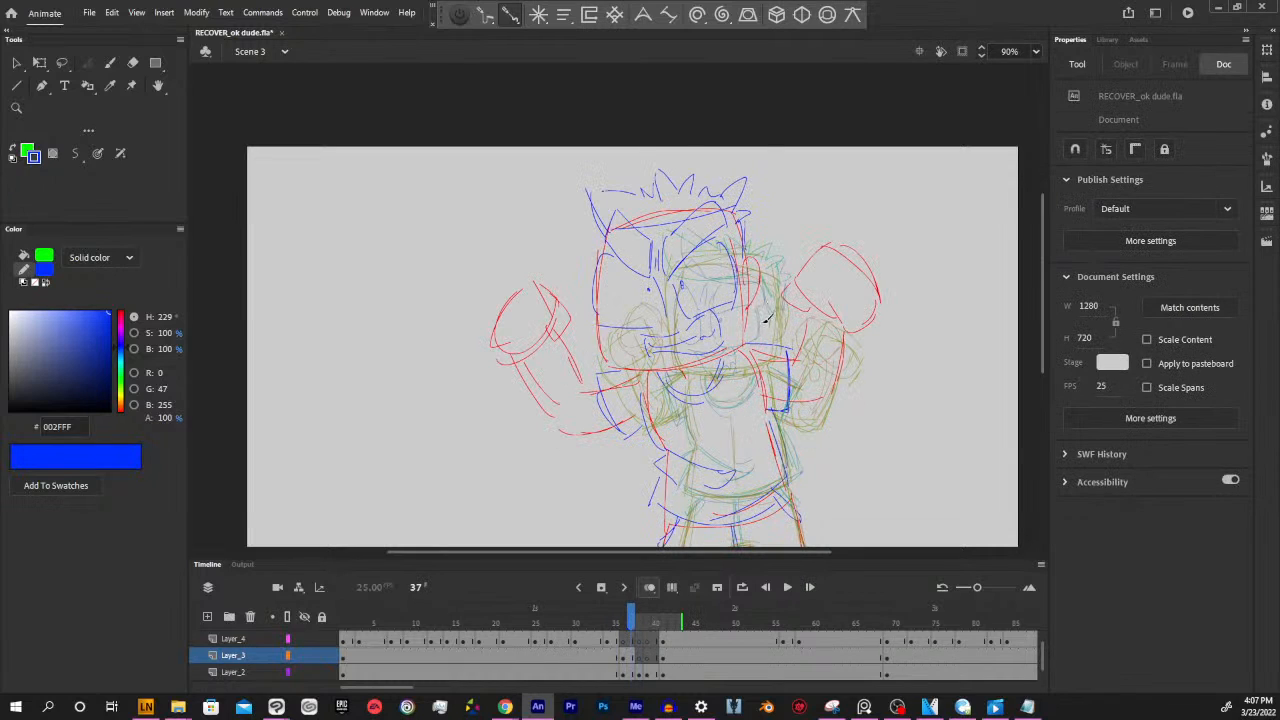
pyautogui.press('i')
pyautogui.click(791, 372)
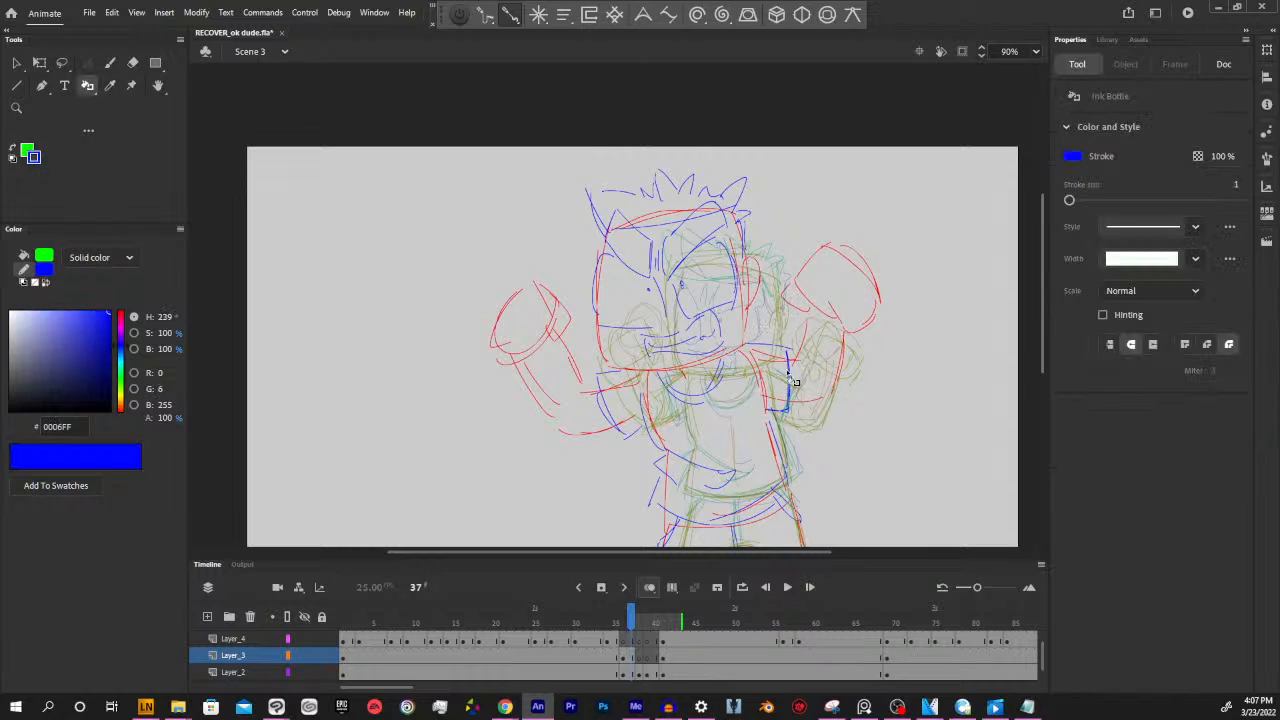
pyautogui.click(638, 622)
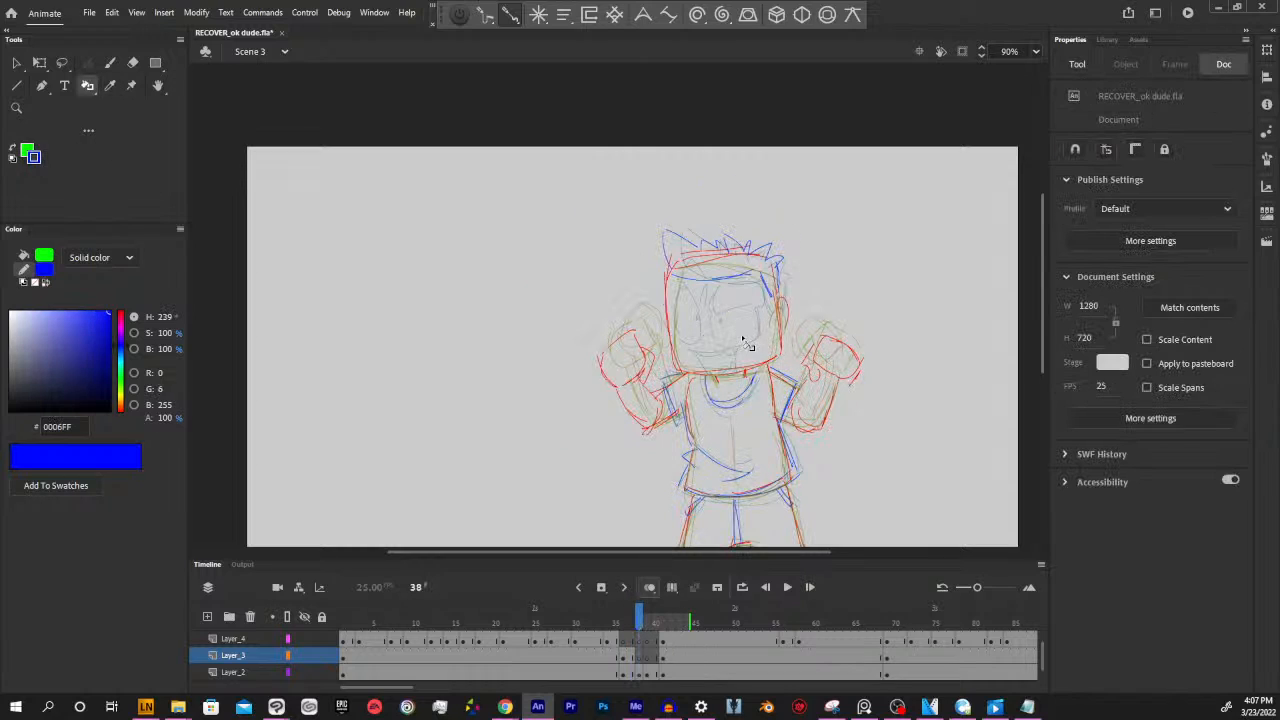
pyautogui.press('y')
pyautogui.moveTo(846, 299)
pyautogui.mouseDown()
pyautogui.moveTo(803, 294)
pyautogui.moveTo(823, 331)
pyautogui.mouseUp()
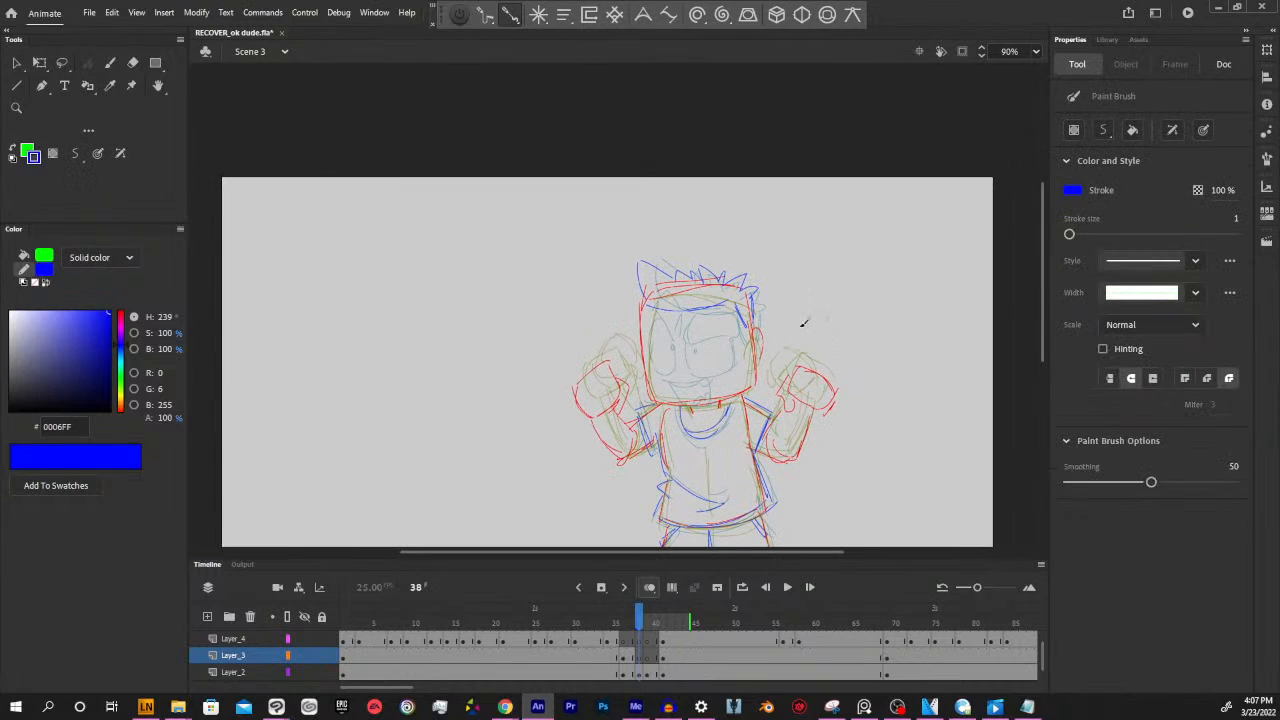
# Draw the angry eyebrows, eyes and pupils in blue on Layer_3 at frame 38, flipping to neighbouring frames for reference
pyautogui.press(',')
pyautogui.press(',')
pyautogui.press('.')
pyautogui.press('.')
pyautogui.moveTo(692, 312)
pyautogui.mouseDown()
pyautogui.moveTo(734, 319)
pyautogui.moveTo(724, 301)
pyautogui.moveTo(735, 287)
pyautogui.moveTo(723, 346)
pyautogui.moveTo(705, 338)
pyautogui.moveTo(735, 324)
pyautogui.moveTo(740, 351)
pyautogui.moveTo(708, 357)
pyautogui.moveTo(700, 340)
pyautogui.moveTo(708, 374)
pyautogui.mouseUp()
pyautogui.moveTo(686, 323)
pyautogui.mouseDown()
pyautogui.moveTo(650, 315)
pyautogui.moveTo(659, 294)
pyautogui.moveTo(679, 327)
pyautogui.moveTo(662, 323)
pyautogui.moveTo(657, 364)
pyautogui.mouseUp()
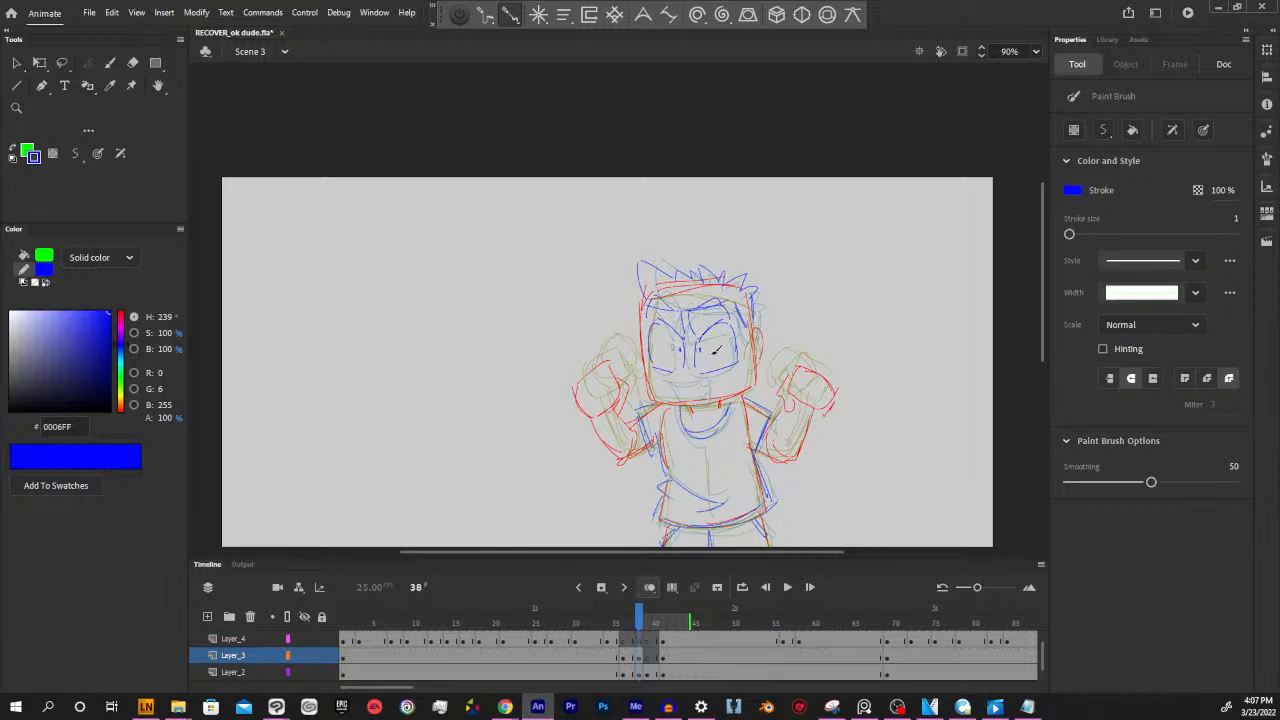
# Try sketching the open mouth in blue on Layer_4 at frame 38, and undo its strokes
pyautogui.moveTo(641, 617)
pyautogui.mouseDown()
pyautogui.moveTo(624, 617)
pyautogui.moveTo(641, 617)
pyautogui.mouseUp()
pyautogui.click(645, 641)
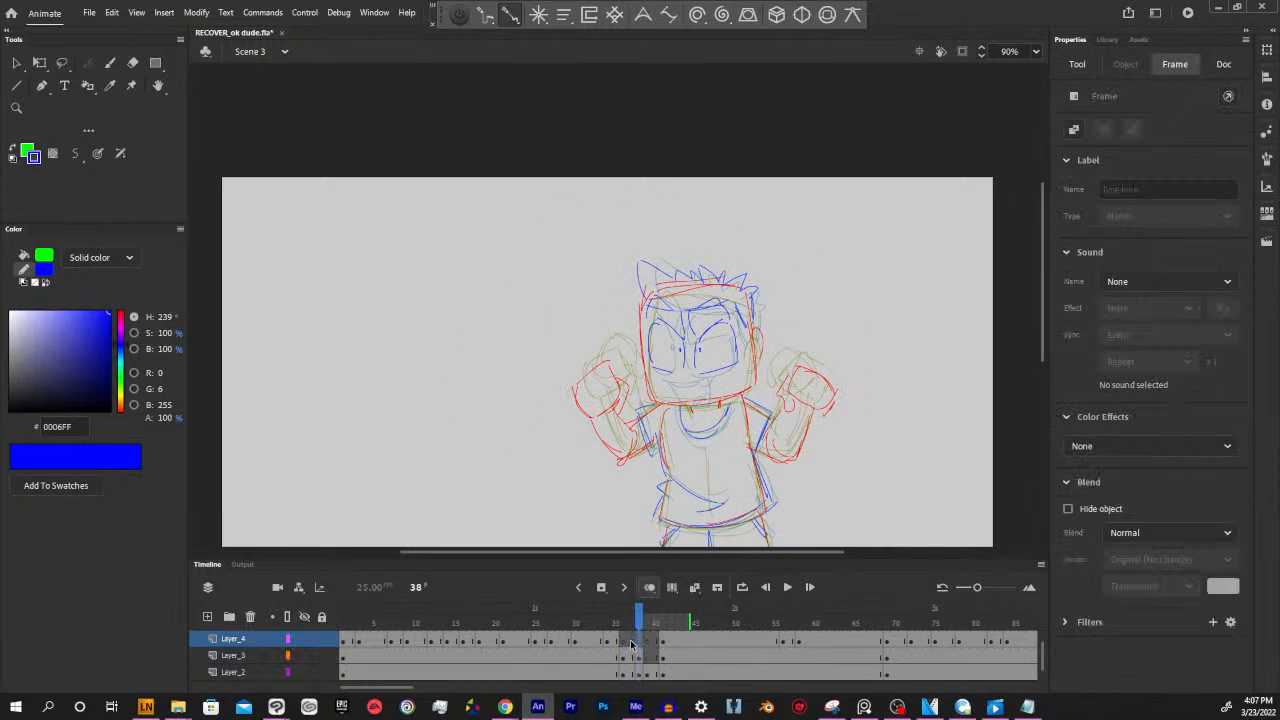
pyautogui.moveTo(673, 377)
pyautogui.mouseDown()
pyautogui.moveTo(716, 379)
pyautogui.moveTo(684, 400)
pyautogui.moveTo(706, 382)
pyautogui.moveTo(719, 391)
pyautogui.moveTo(705, 400)
pyautogui.moveTo(722, 398)
pyautogui.mouseUp()
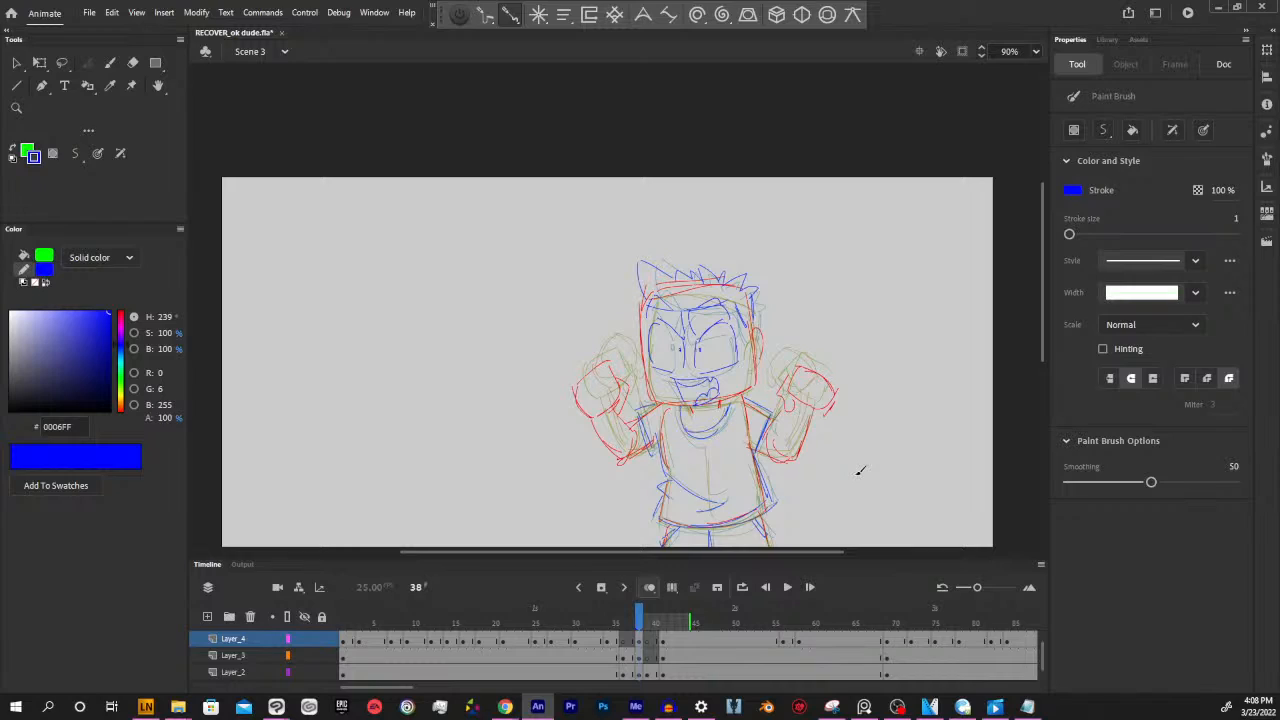
pyautogui.hotkey('ctrl', 'z')
pyautogui.hotkey('ctrl', 'z')
pyautogui.hotkey('ctrl', 'z')
pyautogui.hotkey('ctrl', 'z')
pyautogui.hotkey('ctrl', 'z')
# Draw the open mouth in blue on Layer_4 at frame 38, using the frame 36 face as reference
pyautogui.click(642, 657)
pyautogui.click(623, 657)
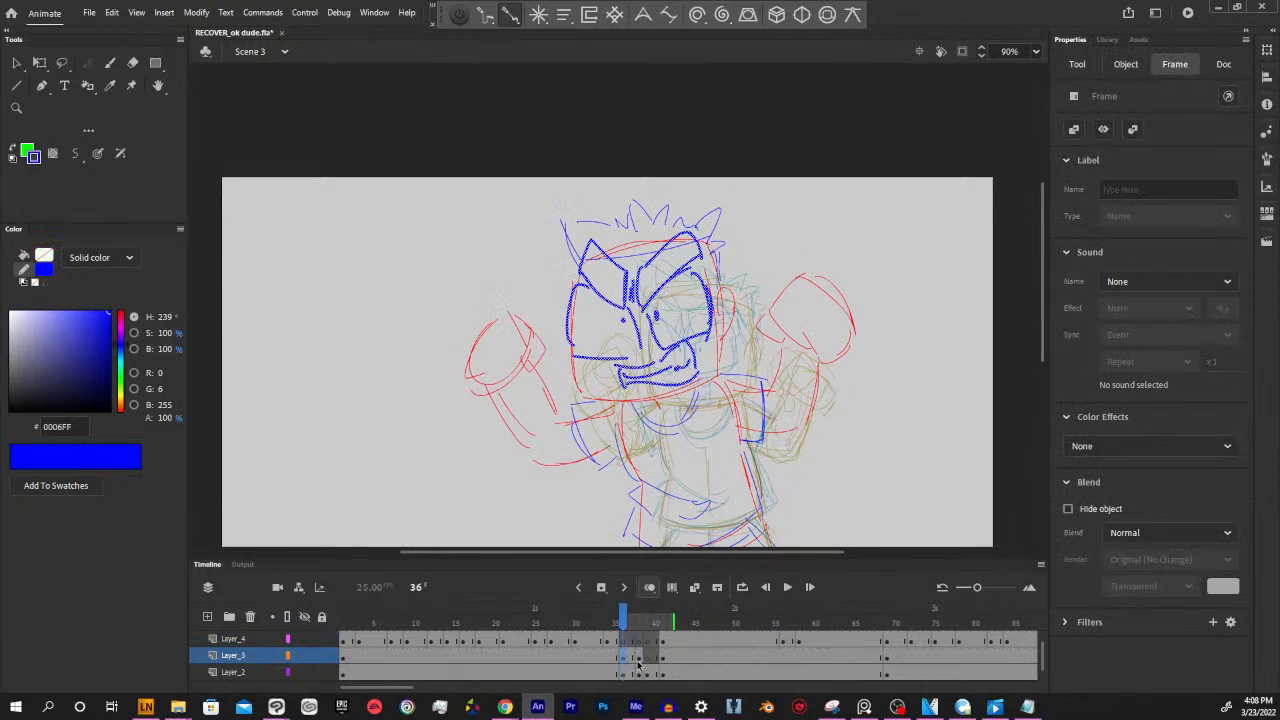
pyautogui.click(639, 642)
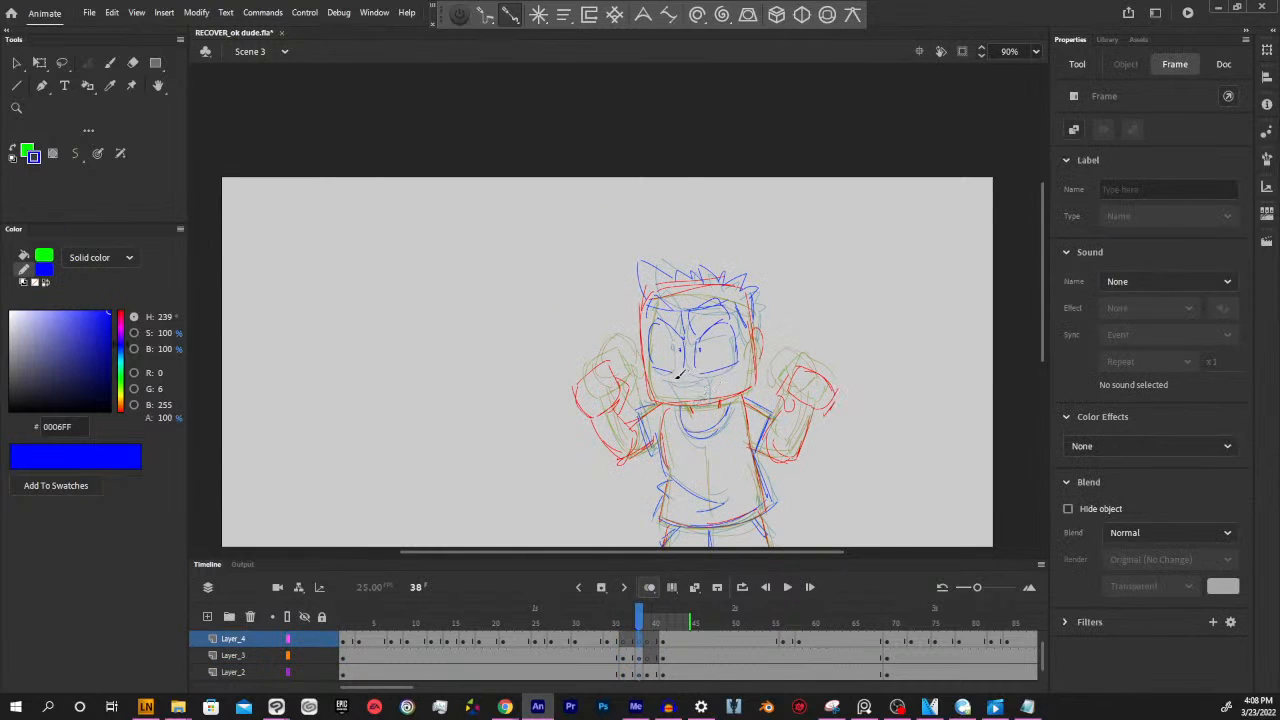
pyautogui.press('b')
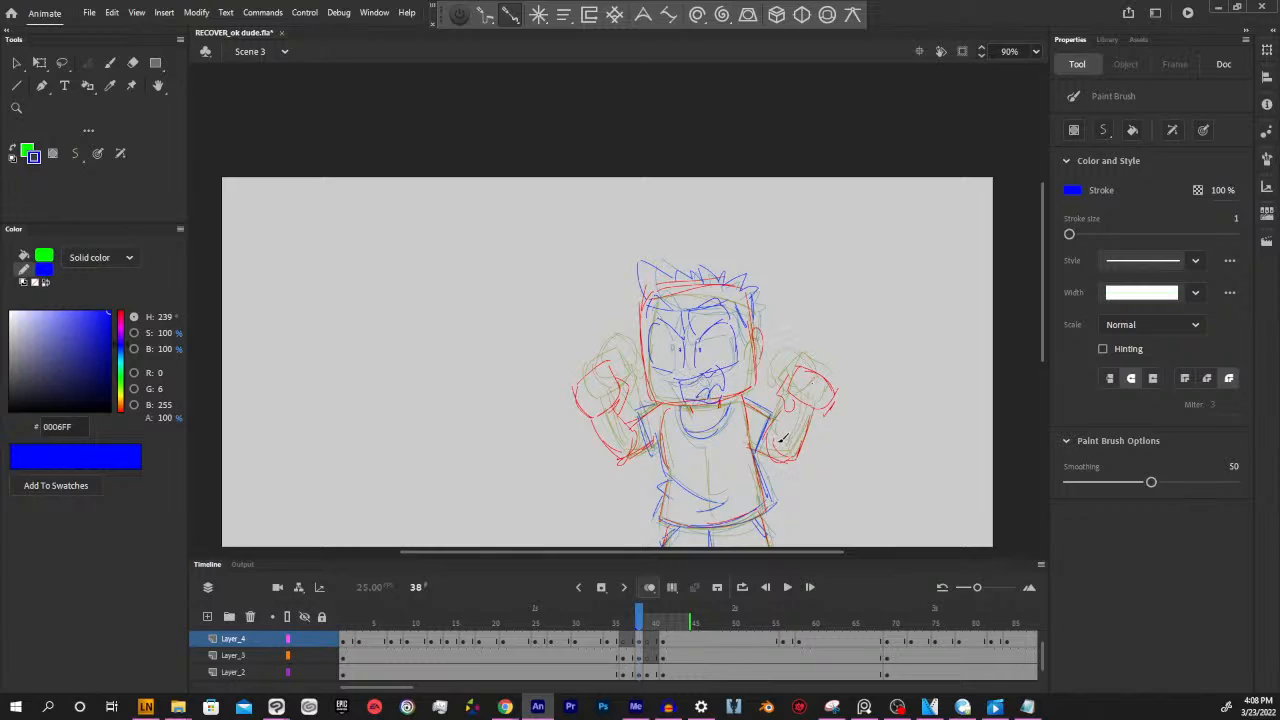
# Extend the frame 38 drawings through frame 39, shifting the next in-between to frame 40 and the following pose to frame 42
pyautogui.moveTo(640, 622)
pyautogui.mouseDown()
pyautogui.moveTo(628, 622)
pyautogui.moveTo(648, 622)
pyautogui.moveTo(660, 652)
pyautogui.moveTo(605, 624)
pyautogui.moveTo(655, 628)
pyautogui.mouseUp()
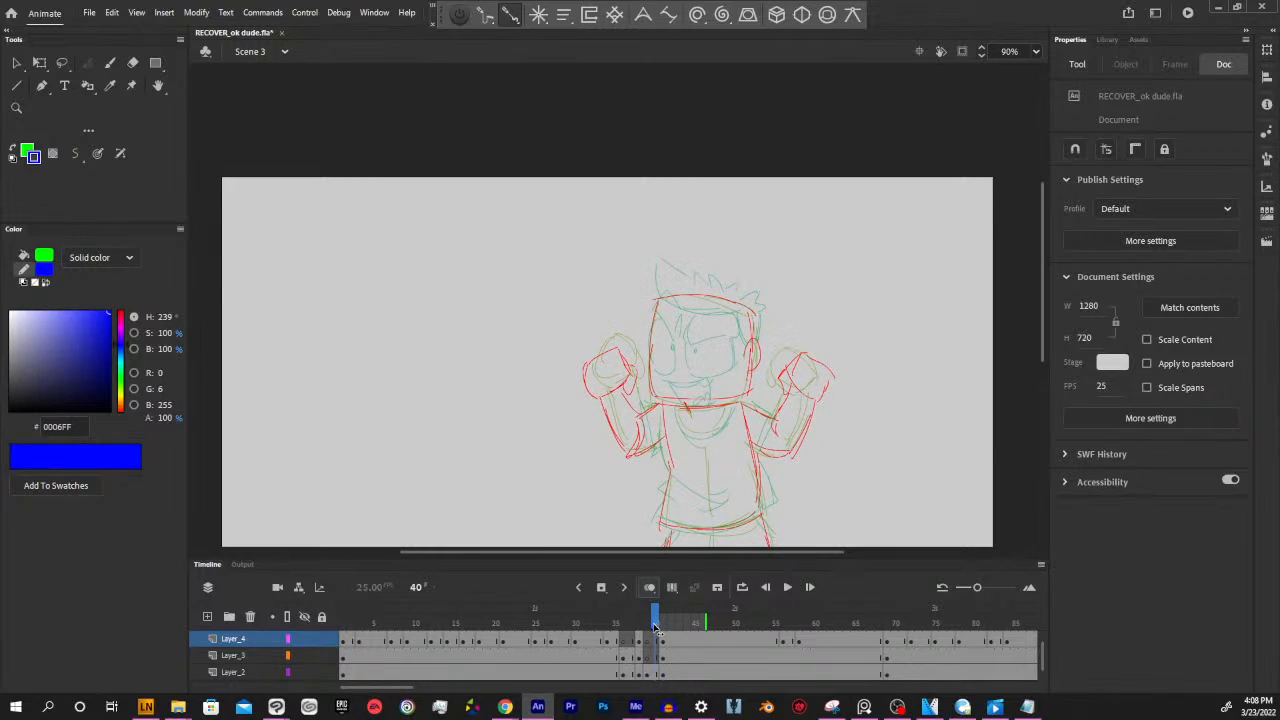
pyautogui.click(648, 660)
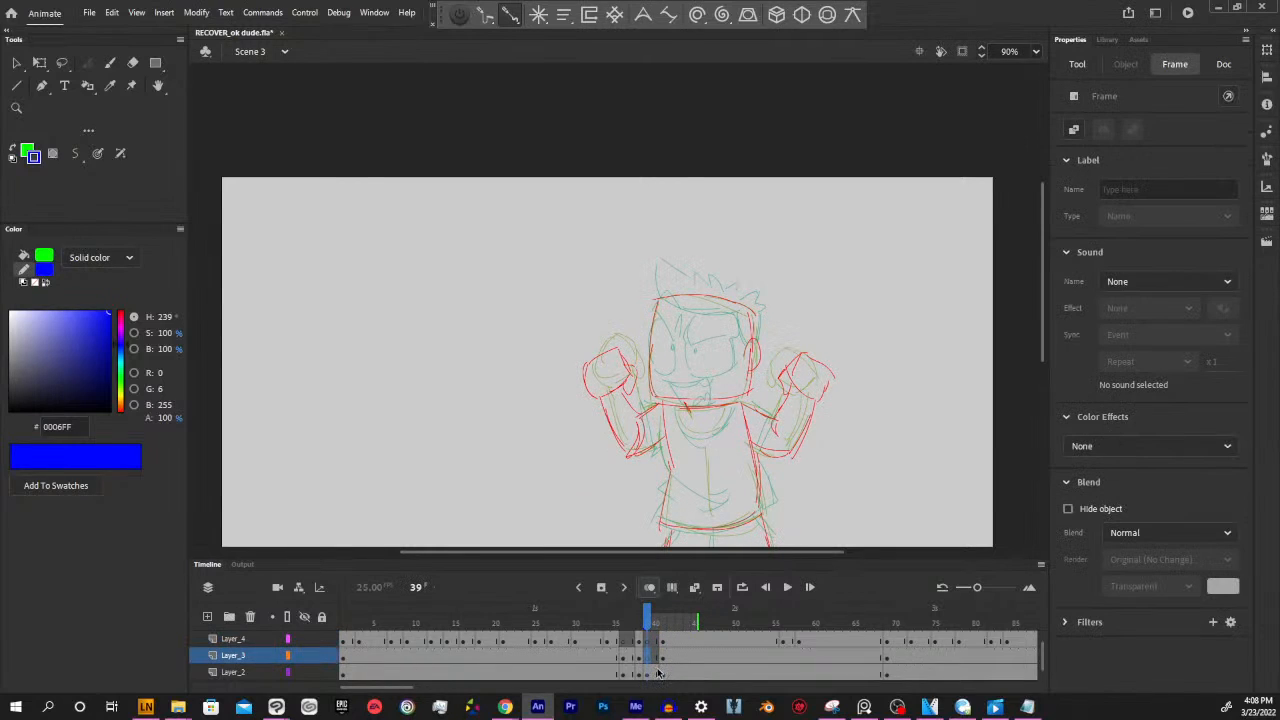
pyautogui.click(662, 665)
pyautogui.moveTo(647, 644)
pyautogui.mouseDown()
pyautogui.moveTo(653, 681)
pyautogui.moveTo(662, 676)
pyautogui.mouseUp()
pyautogui.moveTo(656, 623)
pyautogui.mouseDown()
pyautogui.moveTo(591, 630)
pyautogui.moveTo(672, 629)
pyautogui.moveTo(659, 662)
pyautogui.mouseUp()
pyautogui.click(658, 672)
pyautogui.click(833, 475)
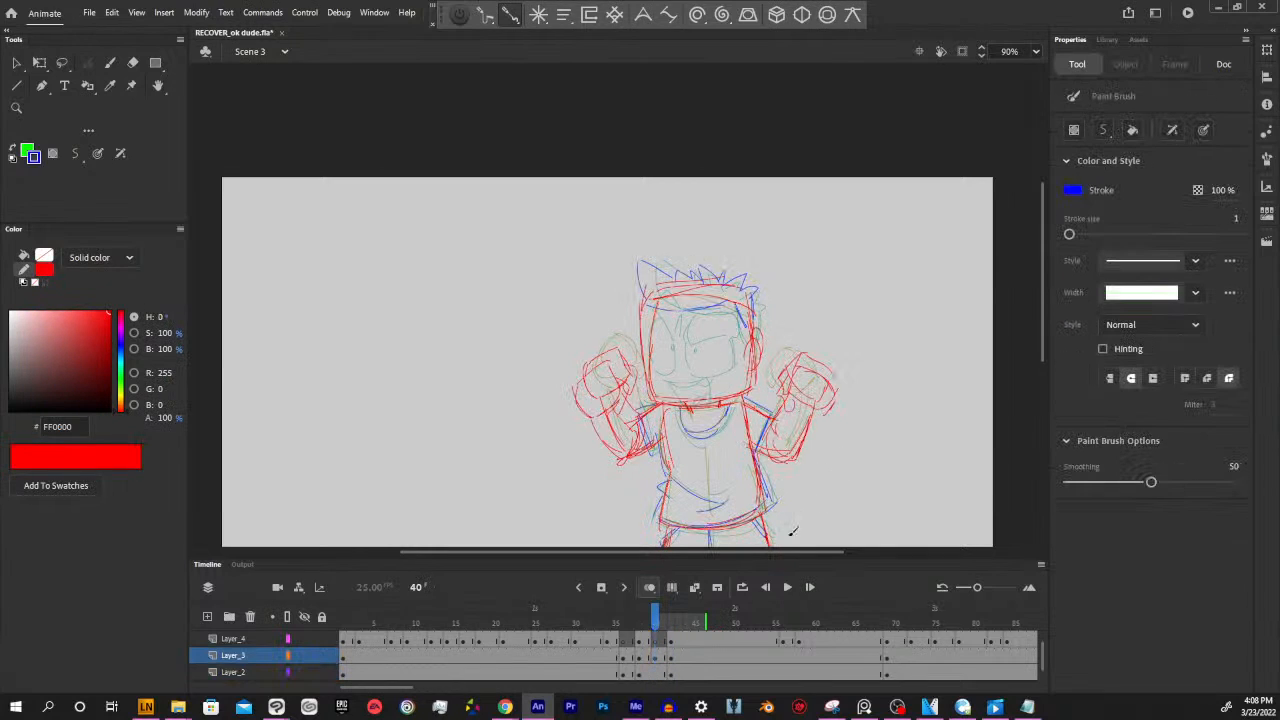
pyautogui.click(658, 663)
pyautogui.hotkey('ctrl', 'z')
pyautogui.hotkey('ctrl', 'z')
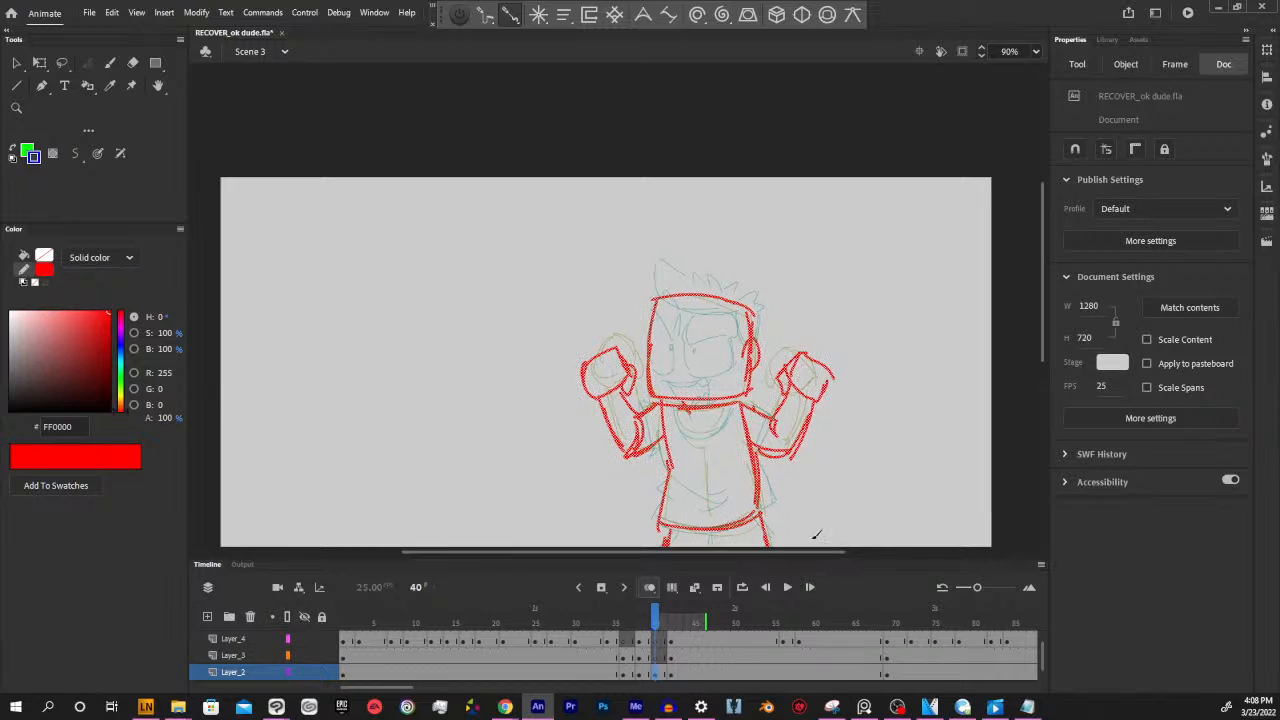
# Deselect the red body sketch and make Layer_3 active at frame 40
pyautogui.click(830, 499)
pyautogui.press('space')
pyautogui.moveTo(831, 500); pyautogui.dragTo(857, 453)
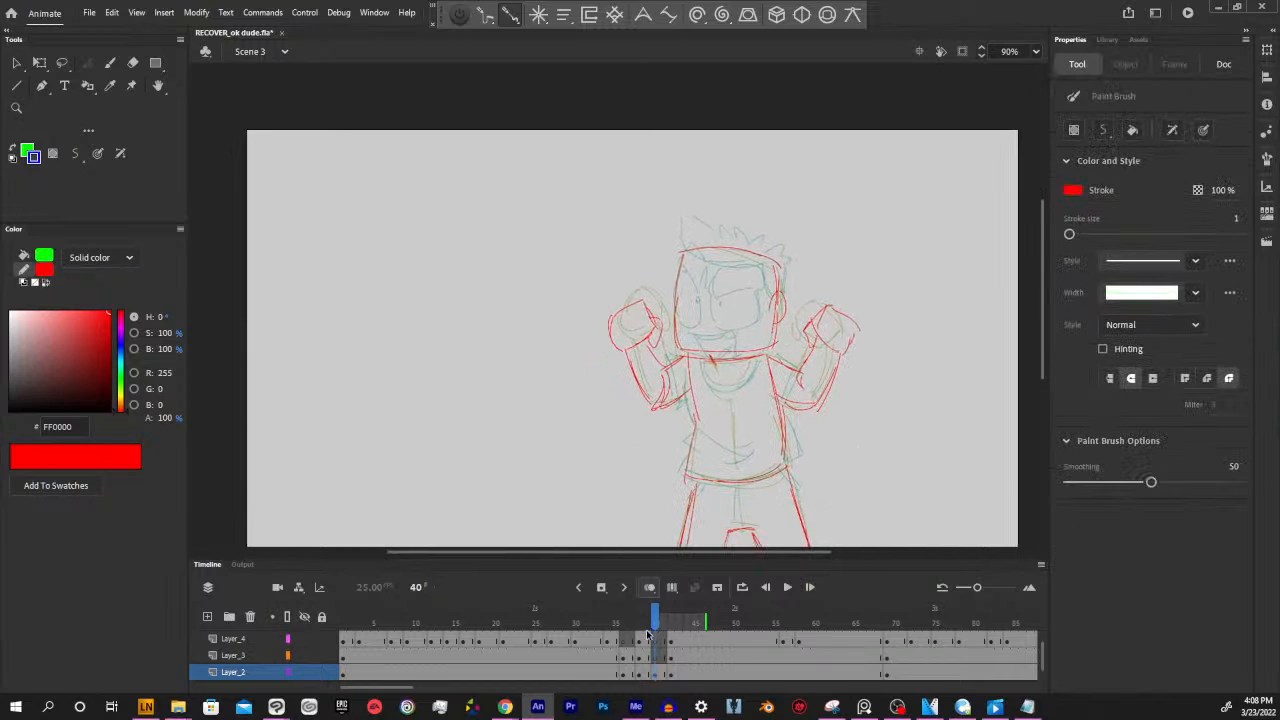
pyautogui.moveTo(656, 627); pyautogui.dragTo(657, 632)
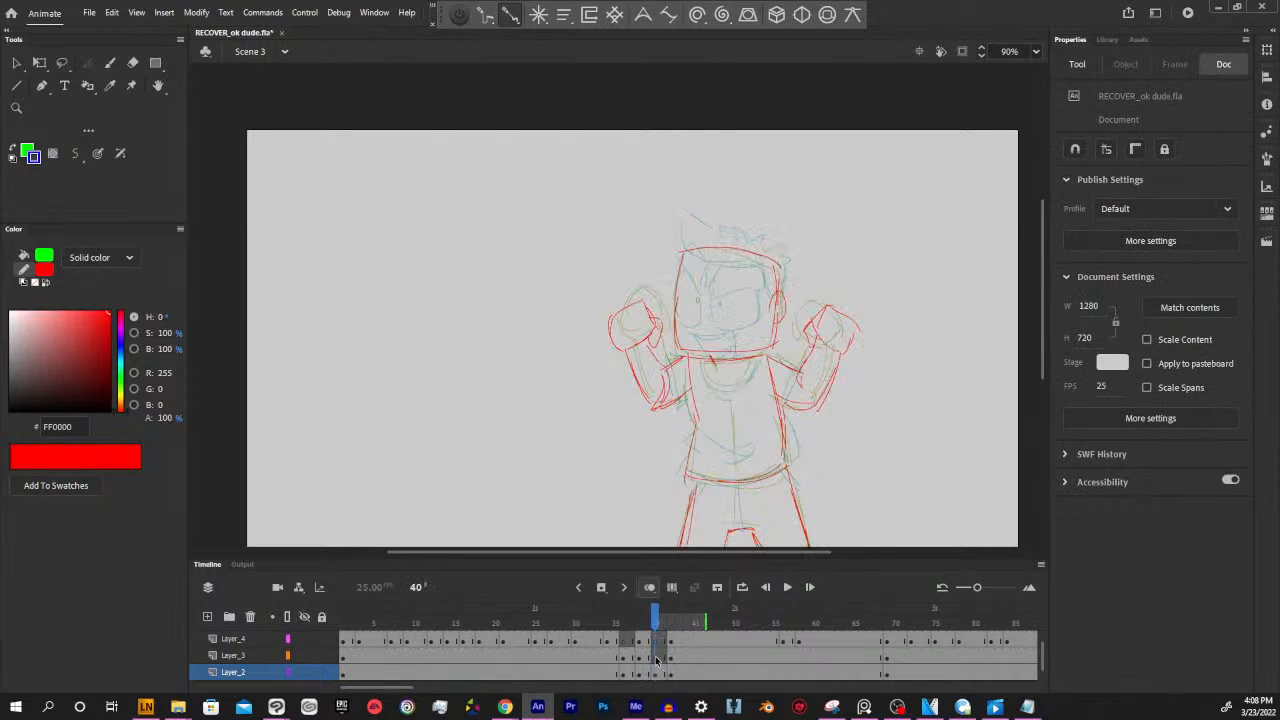
pyautogui.click(656, 658)
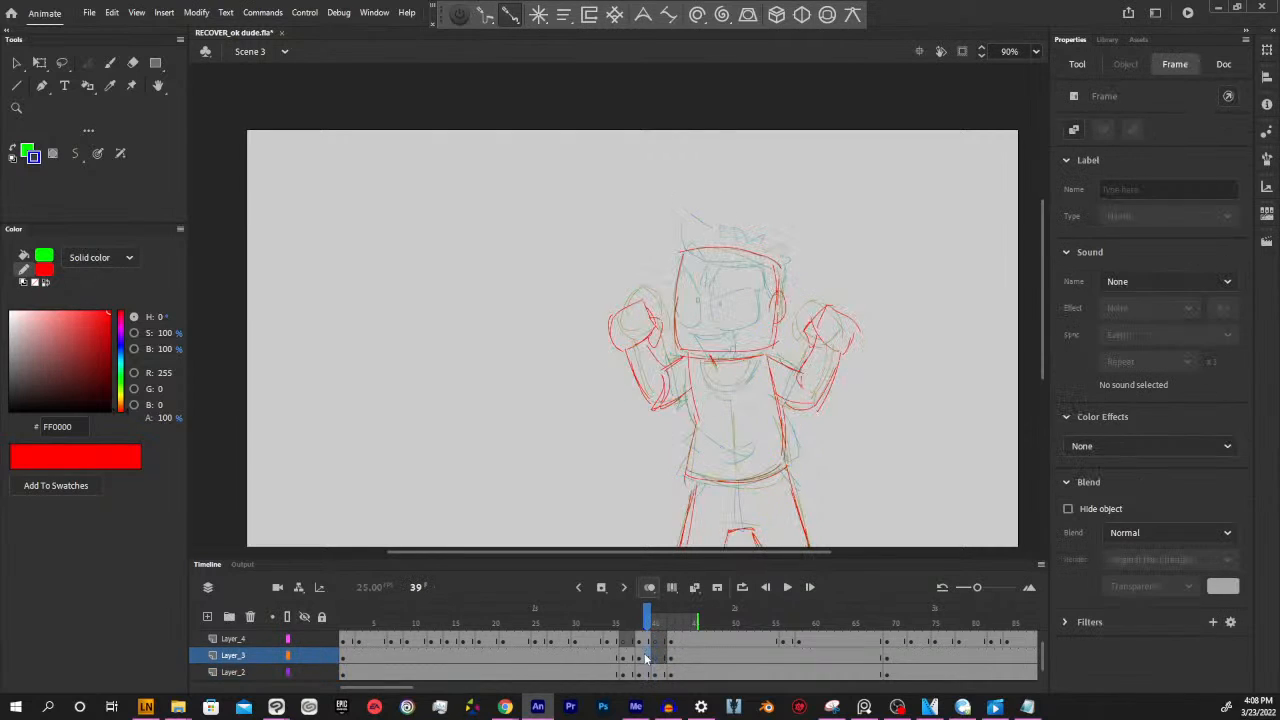
pyautogui.click(776, 389)
pyautogui.moveTo(816, 353); pyautogui.dragTo(825, 380)
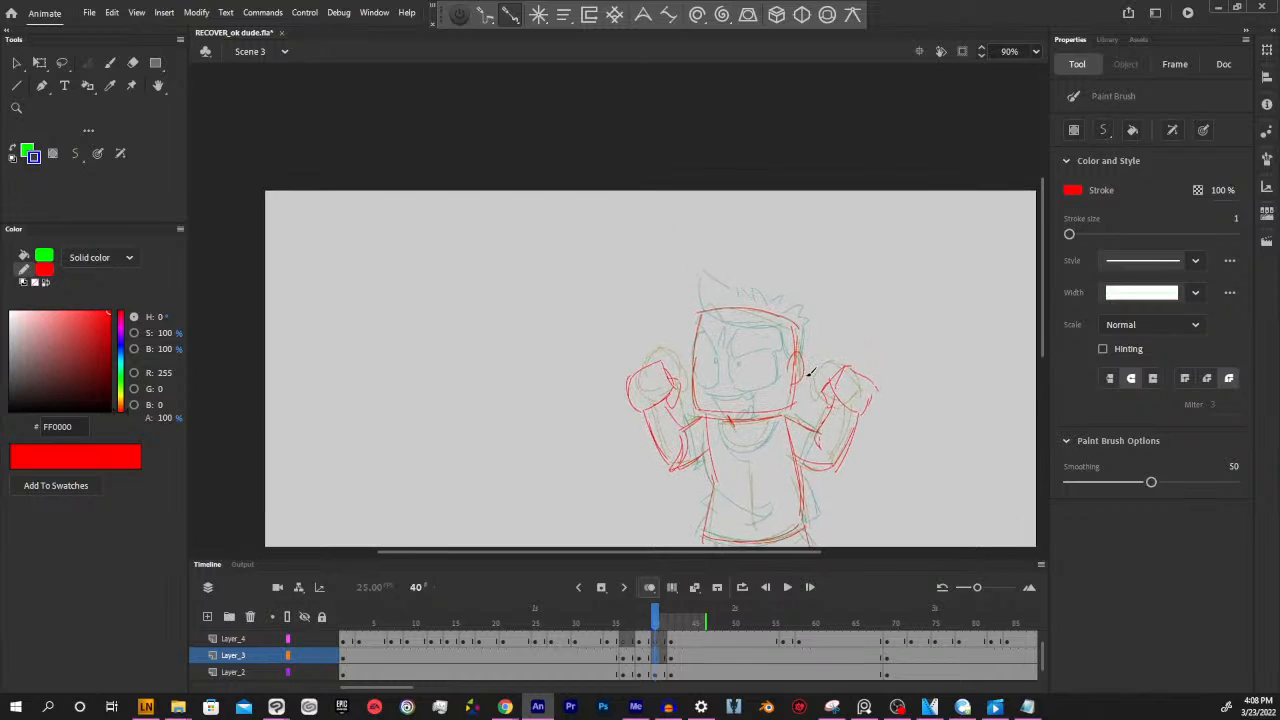
# Sample blue 002FFF from frame 38 for the brush stroke and draw the spiky hair and hairline at frame 40
pyautogui.press(',')
pyautogui.press(',')
pyautogui.press('i')
pyautogui.click(790, 320)
pyautogui.press('.')
pyautogui.press('.')
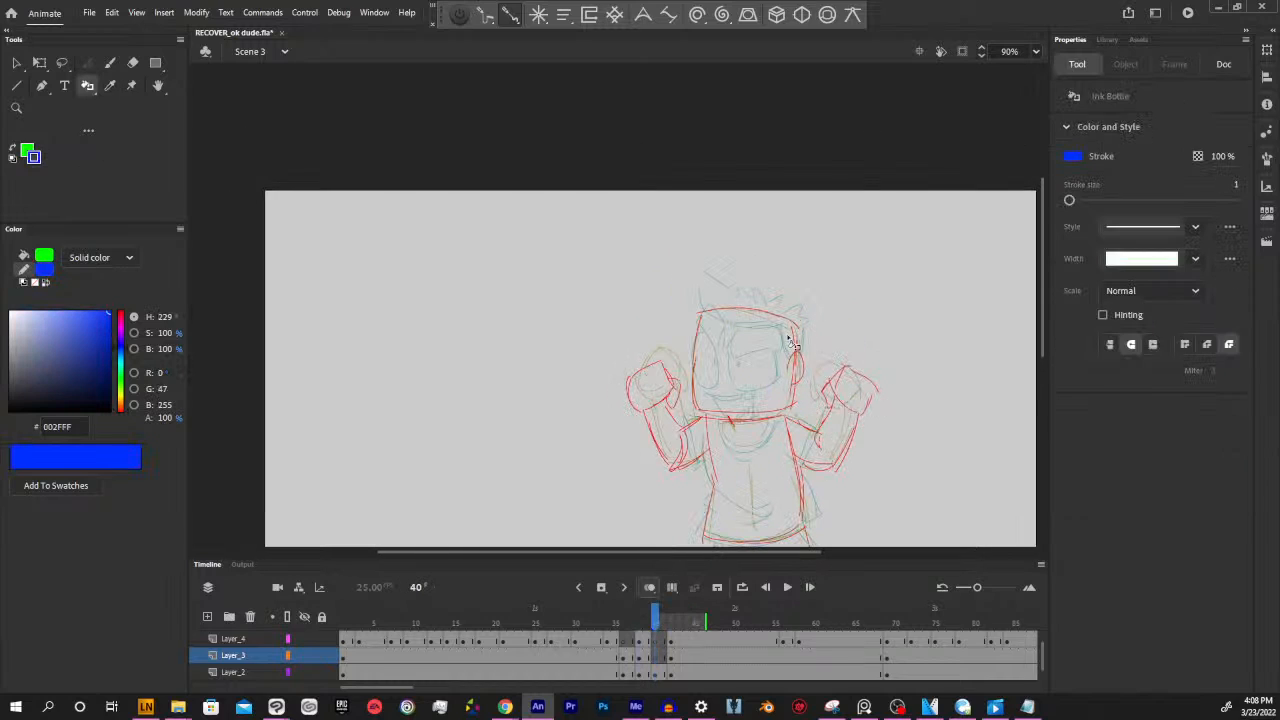
pyautogui.press('y')
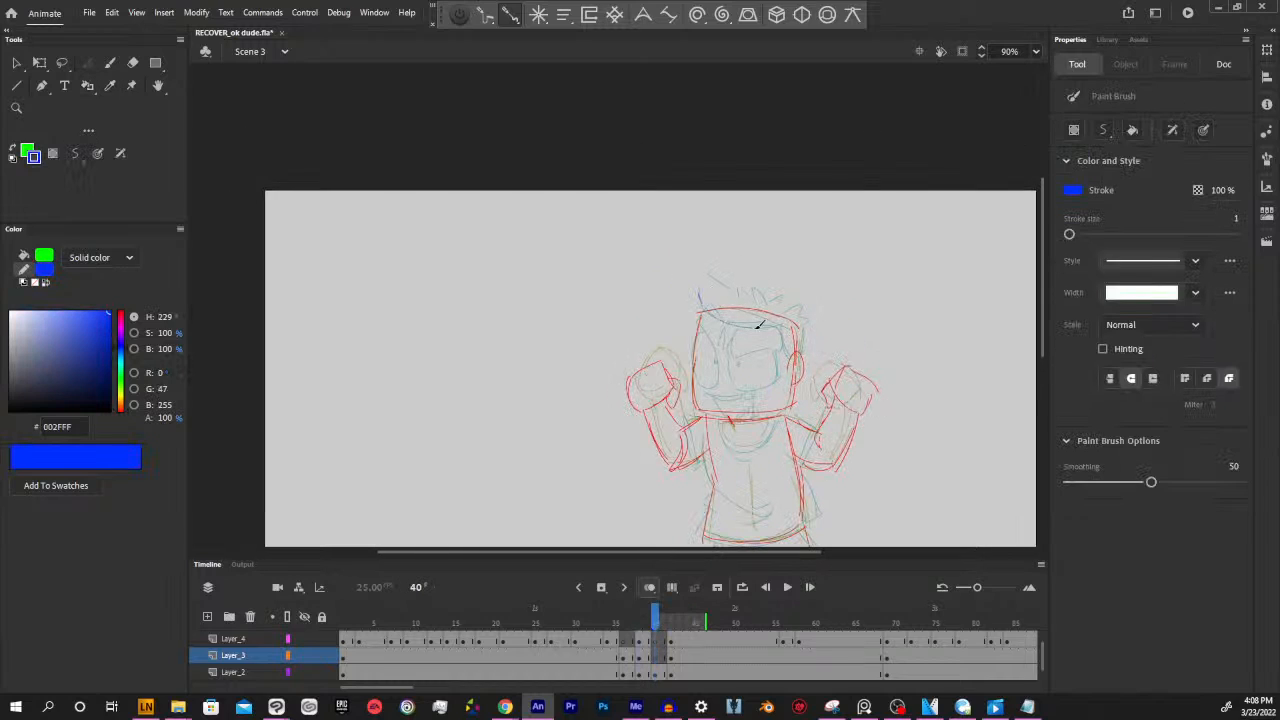
pyautogui.moveTo(757, 327)
pyautogui.mouseDown()
pyautogui.moveTo(788, 317)
pyautogui.moveTo(800, 357)
pyautogui.moveTo(780, 323)
pyautogui.moveTo(789, 354)
pyautogui.mouseUp()
pyautogui.moveTo(743, 292); pyautogui.dragTo(808, 322)
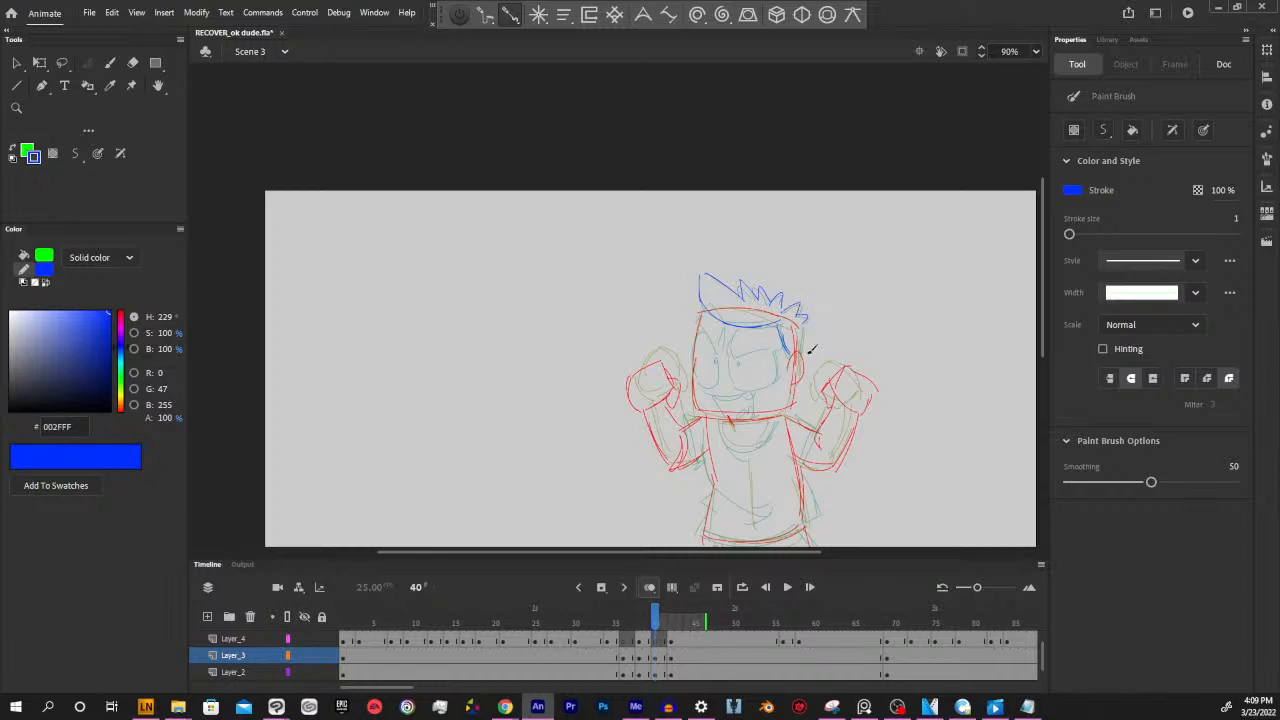
# Draw the shirt's collar, sleeves, folds and hem in blue at frame 40, plus the trouser seam and upper-leg details
pyautogui.scroll(-2, 821, 413)
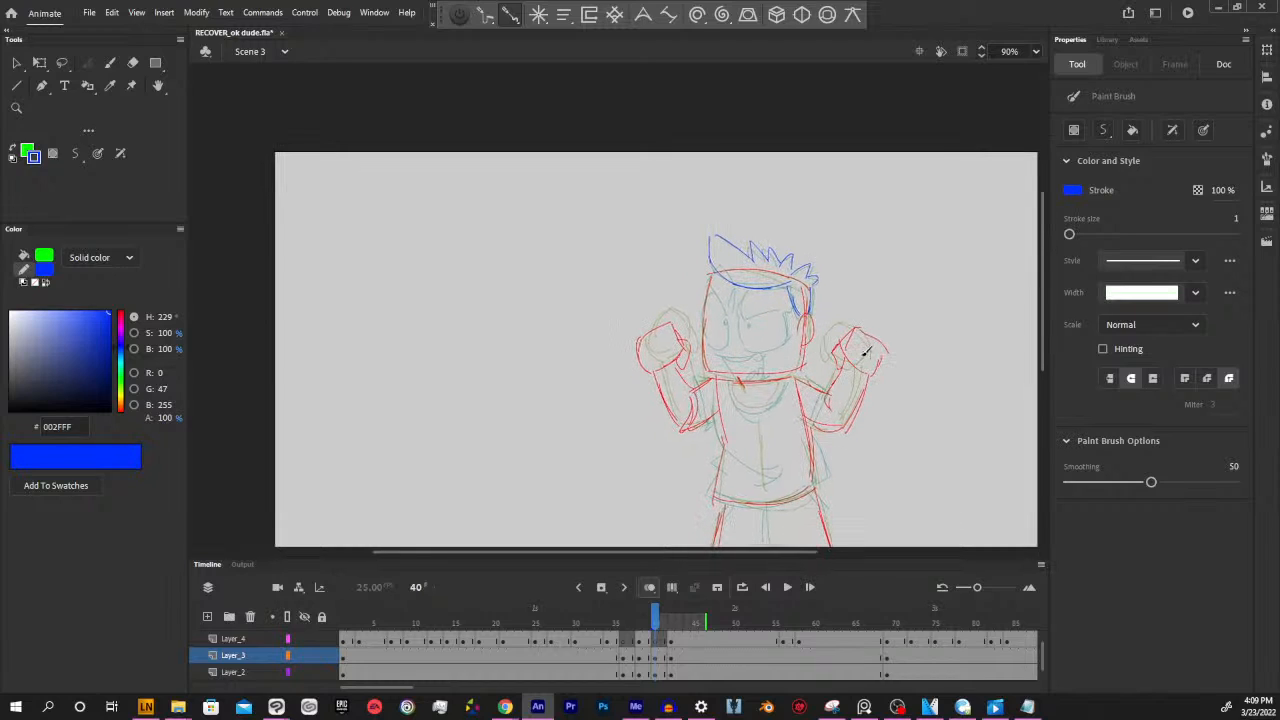
pyautogui.moveTo(735, 378)
pyautogui.mouseDown()
pyautogui.moveTo(788, 379)
pyautogui.moveTo(694, 386)
pyautogui.moveTo(710, 430)
pyautogui.moveTo(731, 424)
pyautogui.moveTo(721, 447)
pyautogui.moveTo(775, 474)
pyautogui.moveTo(763, 484)
pyautogui.moveTo(722, 457)
pyautogui.moveTo(712, 490)
pyautogui.moveTo(756, 501)
pyautogui.moveTo(831, 474)
pyautogui.moveTo(805, 408)
pyautogui.moveTo(818, 436)
pyautogui.mouseUp()
pyautogui.moveTo(797, 377); pyautogui.dragTo(829, 391)
pyautogui.moveTo(829, 391); pyautogui.dragTo(813, 420)
pyautogui.moveTo(912, 431); pyautogui.dragTo(886, 373)
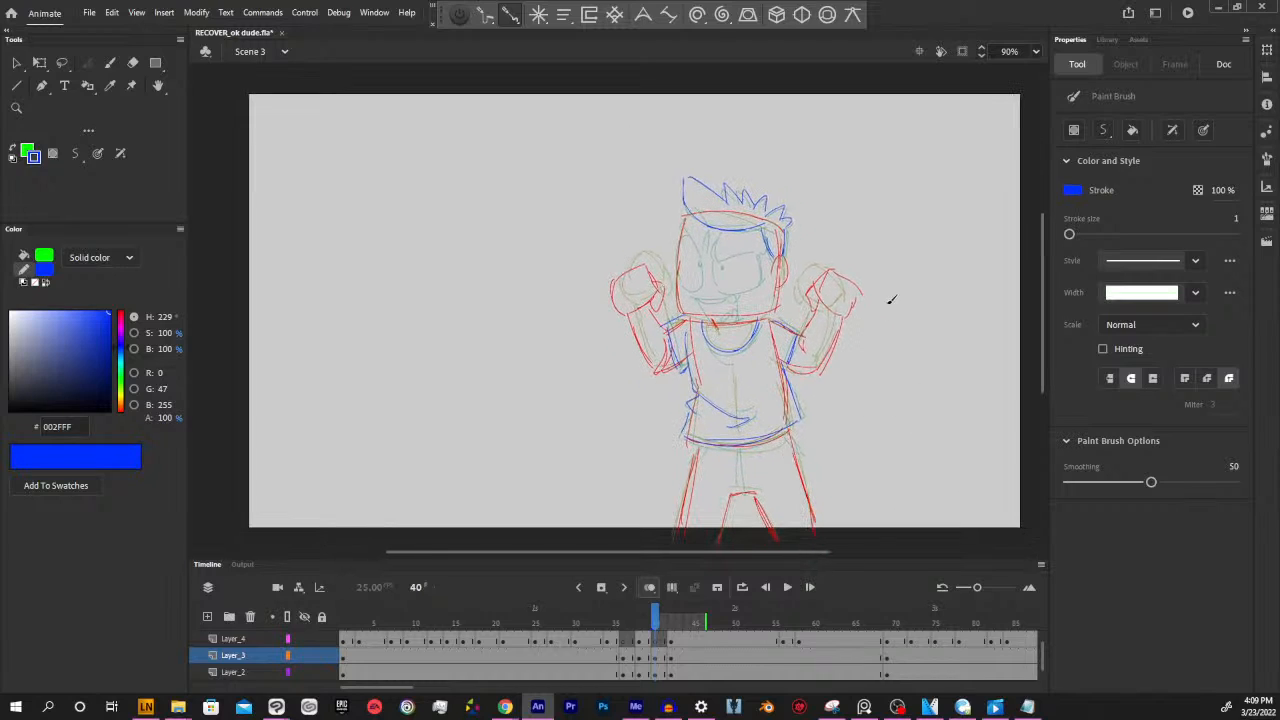
pyautogui.moveTo(733, 487)
pyautogui.mouseDown()
pyautogui.moveTo(749, 479)
pyautogui.moveTo(751, 437)
pyautogui.mouseUp()
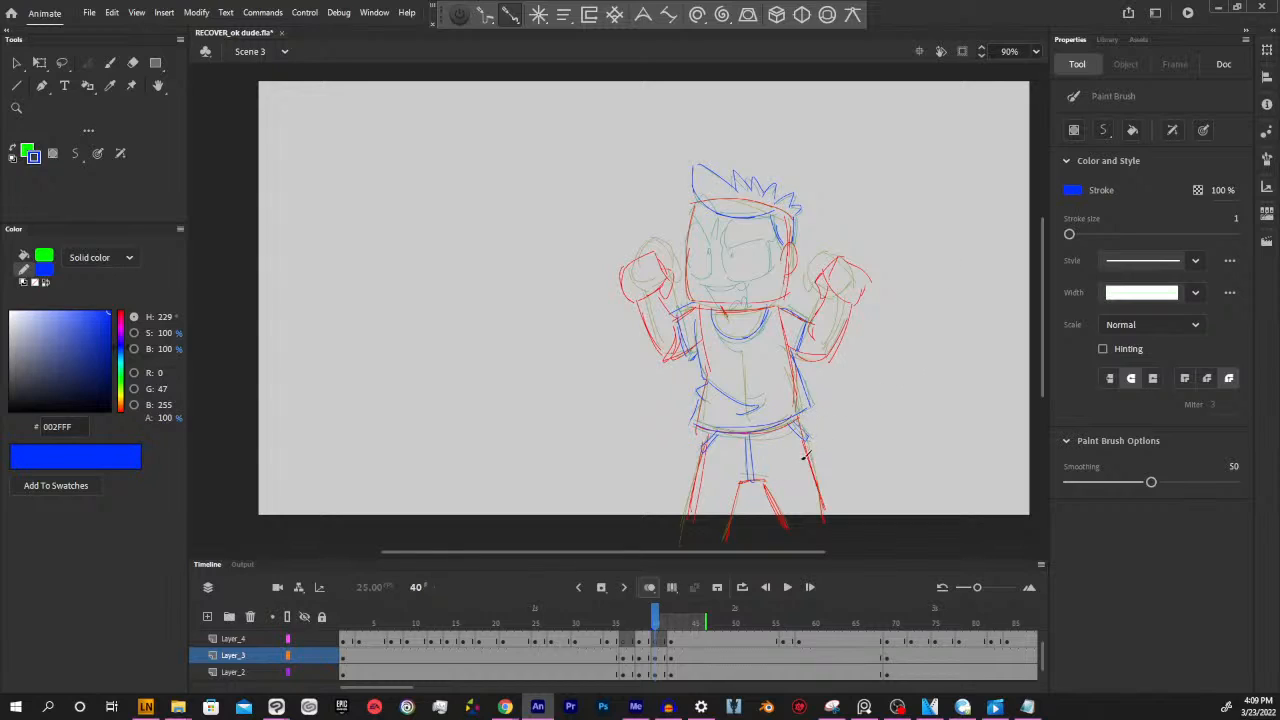
# Check frame 40 against the frame 42 pose, and move its blue hair and clothing strokes from Layer_3 to Layer_2
pyautogui.moveTo(655, 624)
pyautogui.mouseDown()
pyautogui.moveTo(643, 623)
pyautogui.moveTo(655, 623)
pyautogui.mouseUp()
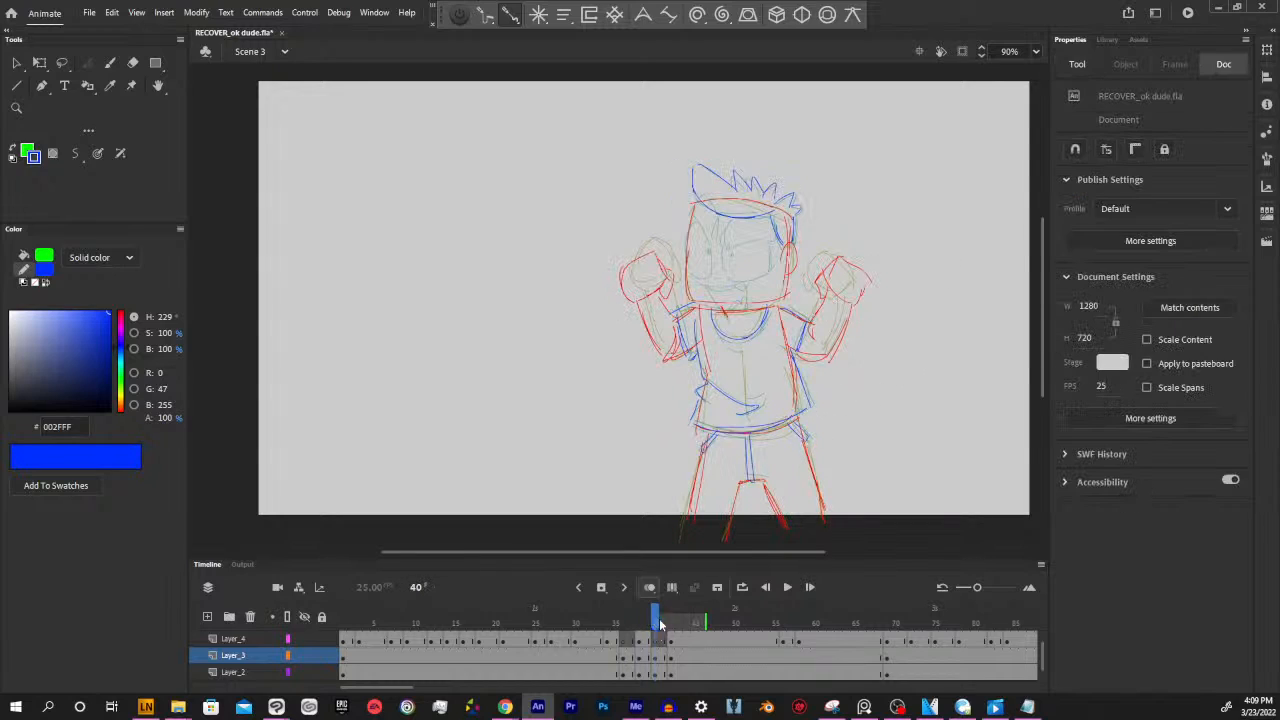
pyautogui.click(657, 655)
pyautogui.click(656, 640)
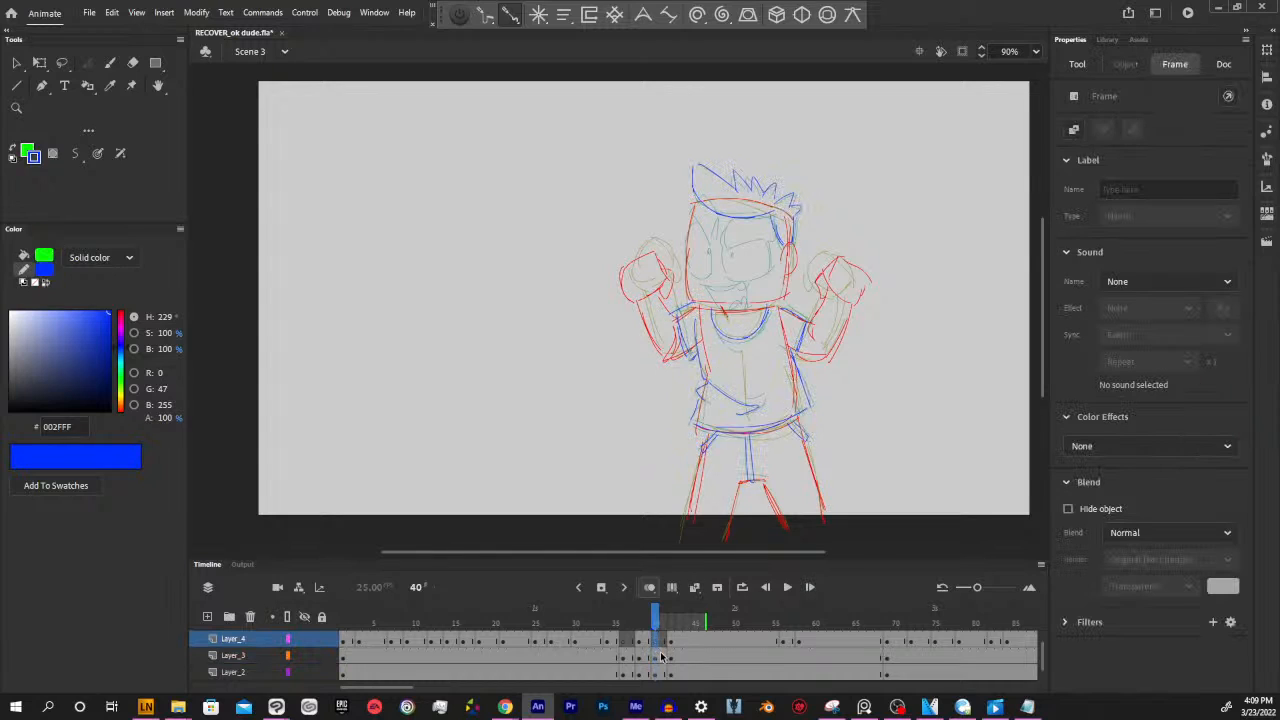
pyautogui.moveTo(655, 624); pyautogui.dragTo(674, 604)
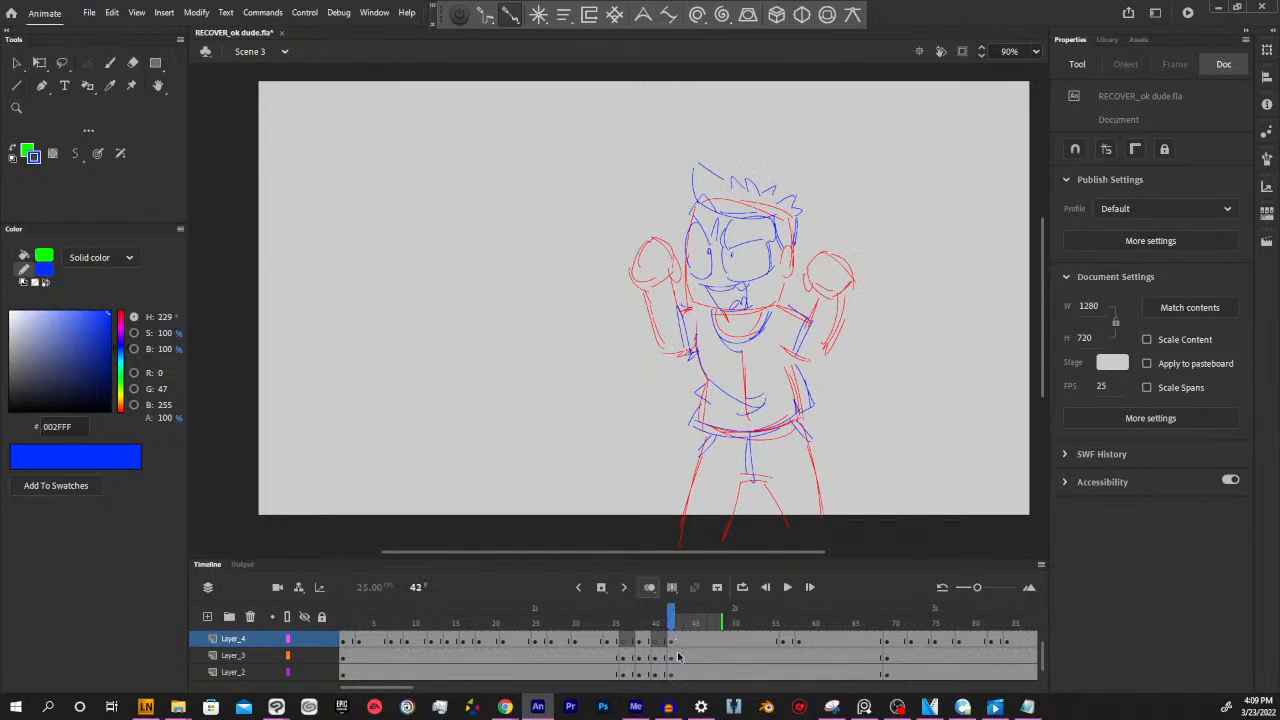
pyautogui.click(659, 656)
pyautogui.click(657, 642)
pyautogui.click(658, 655)
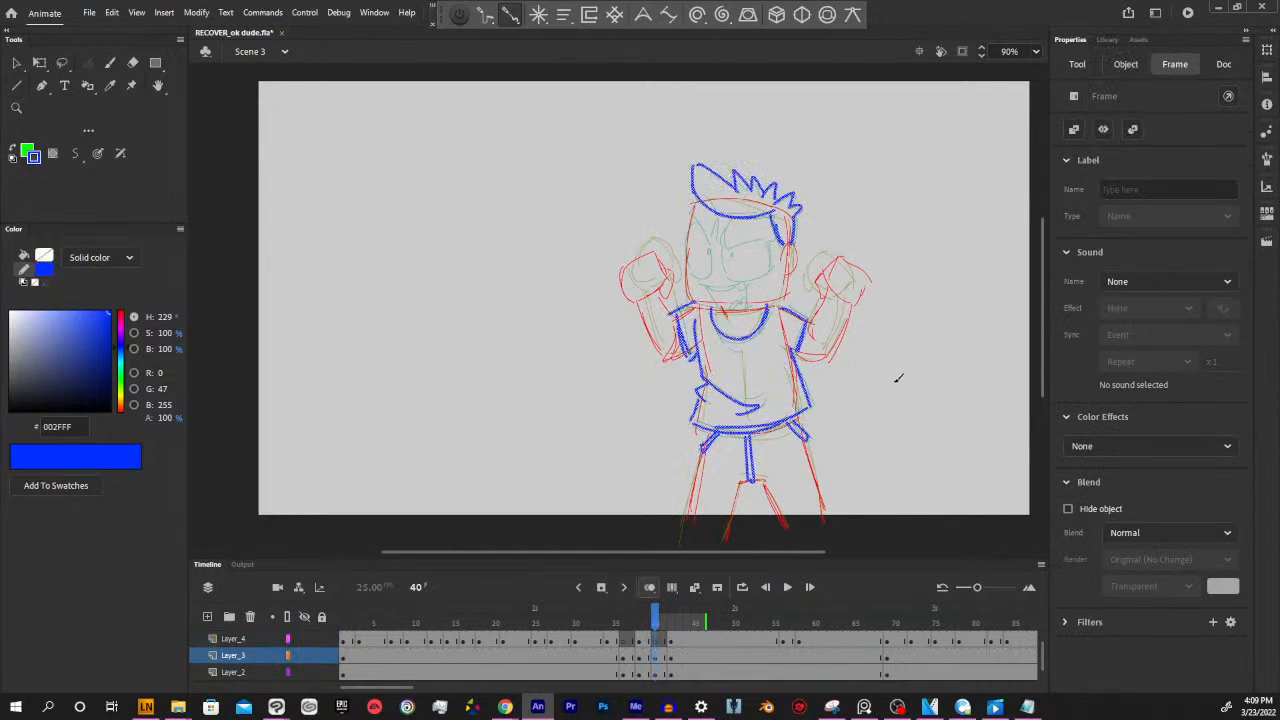
pyautogui.press('Delete')
pyautogui.click(837, 360)
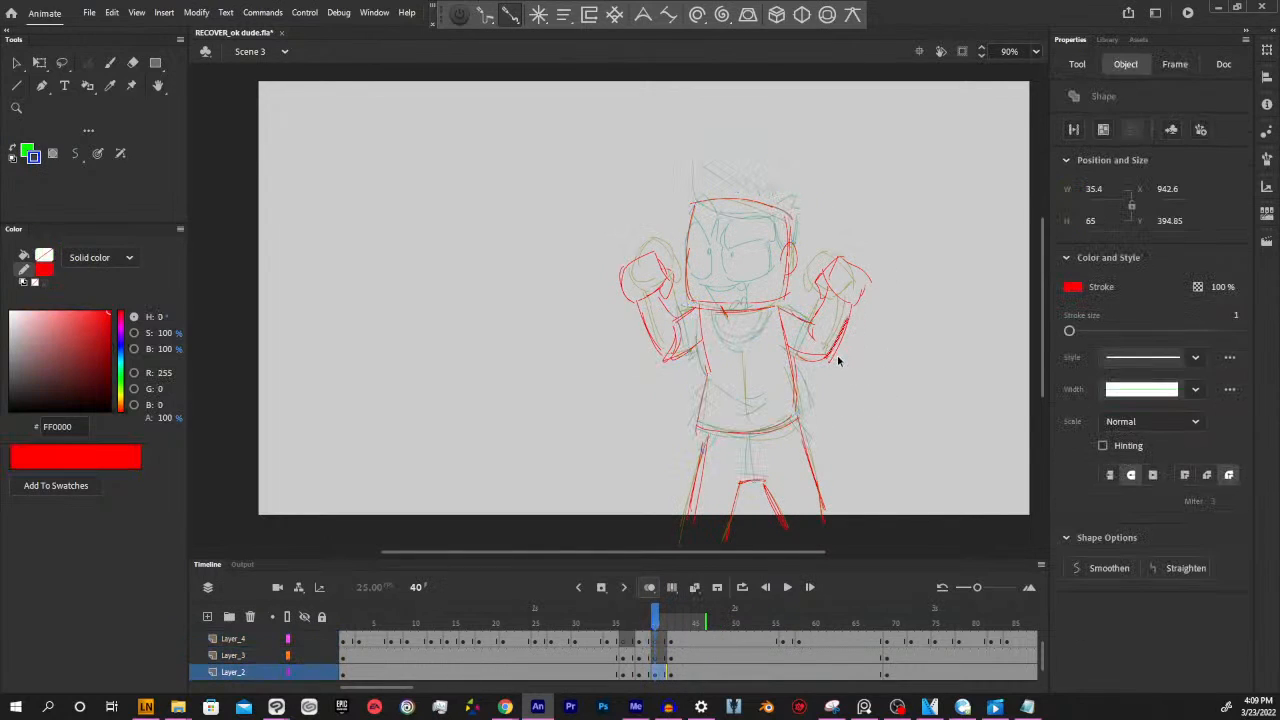
pyautogui.hotkey('ctrl', 'z')
pyautogui.press('Delete')
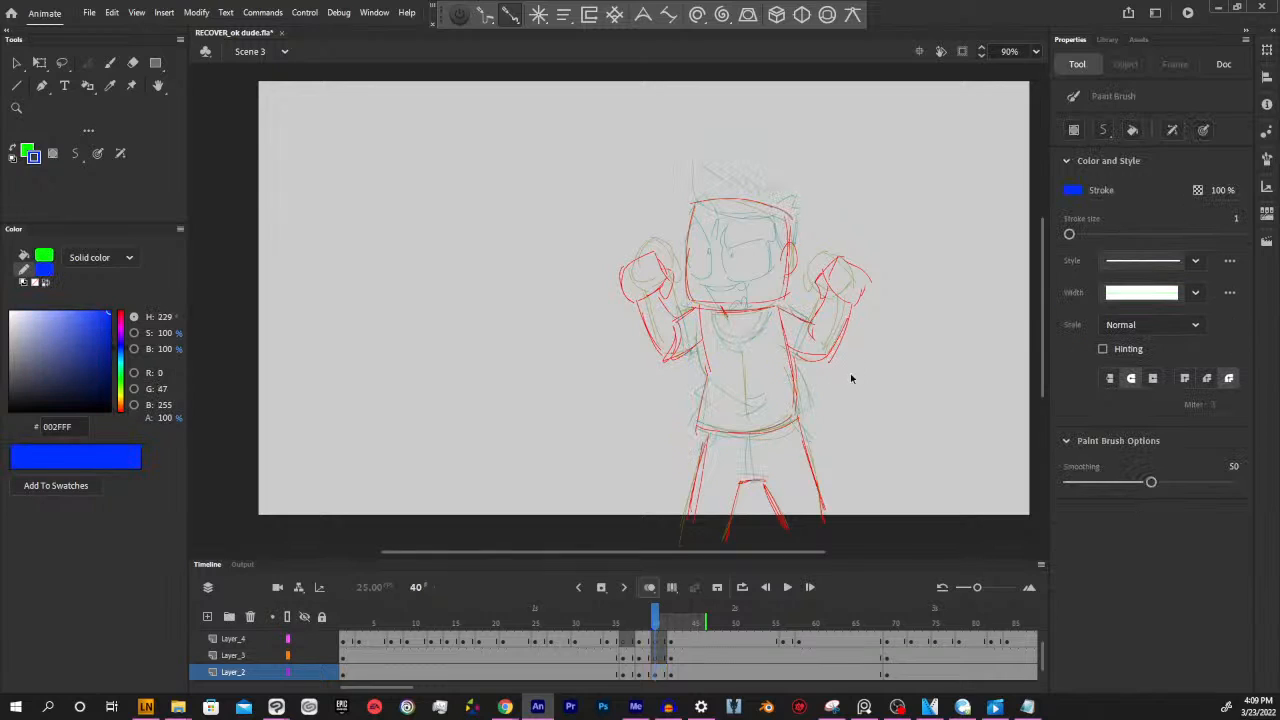
pyautogui.hotkey('ctrl', 'z')
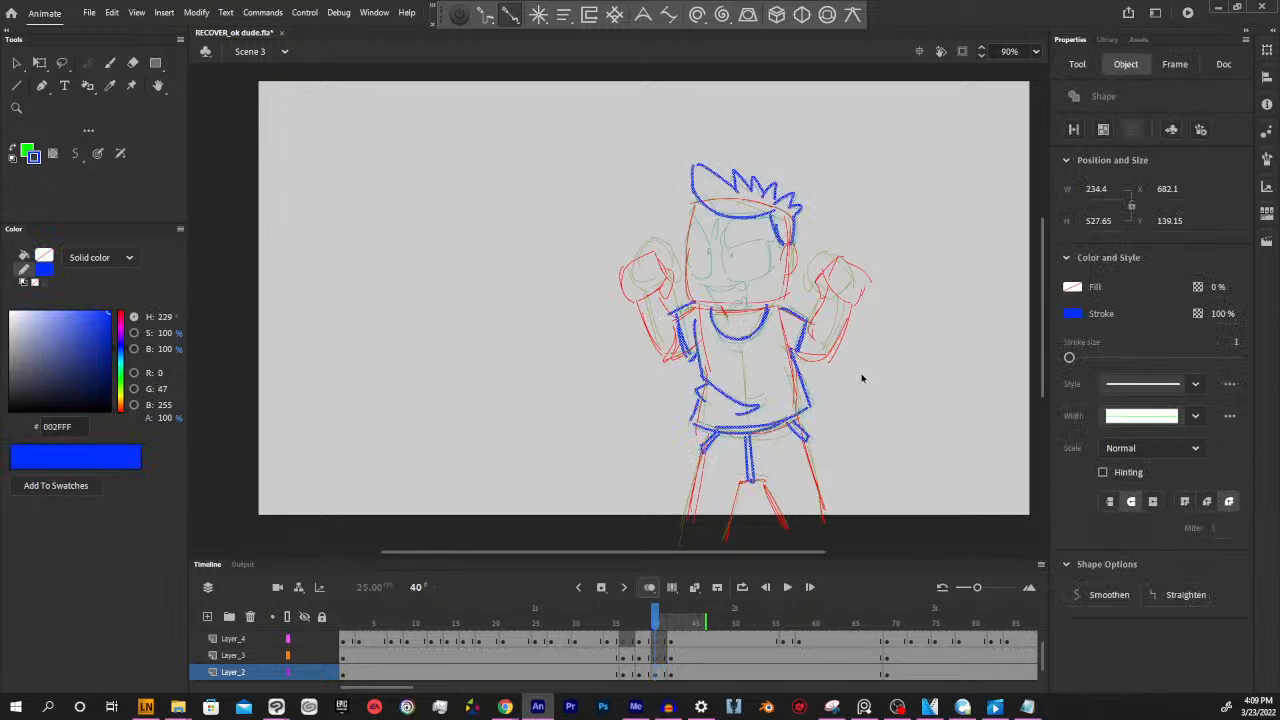
pyautogui.click(656, 657)
pyautogui.press('Delete')
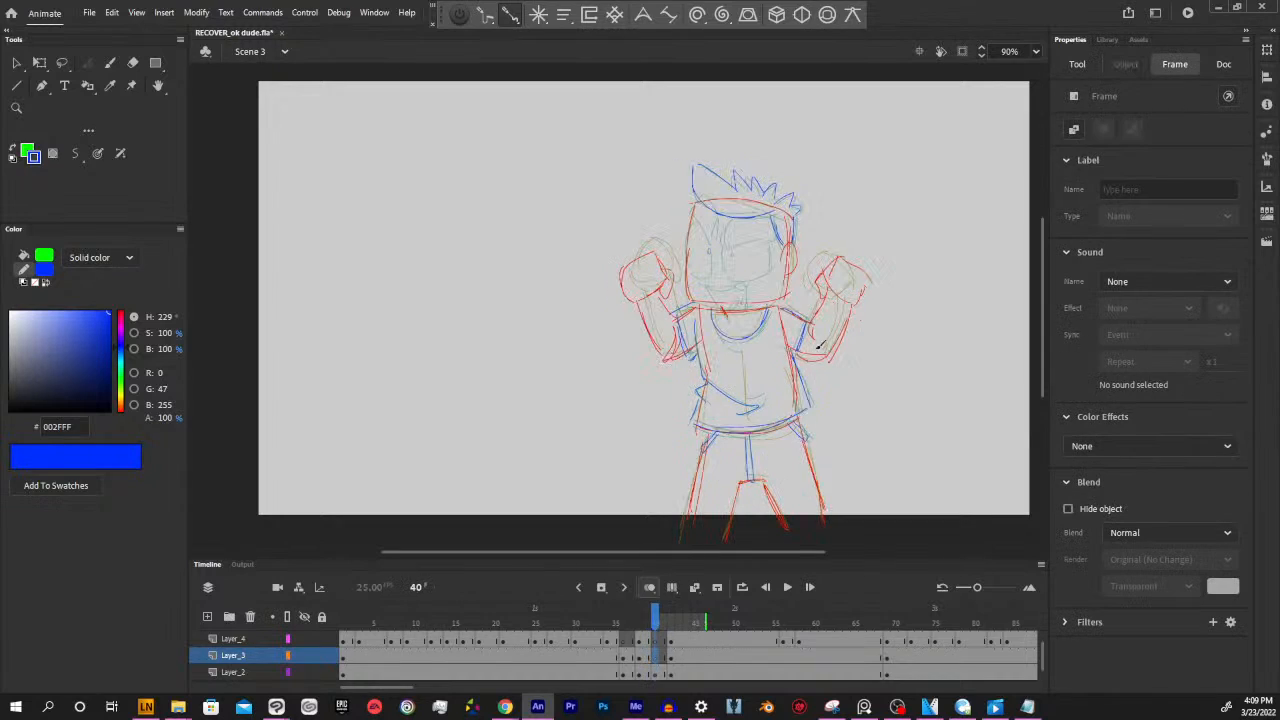
# Draw the character's angled eyebrows, eye outlines and pupils in blue on Layer_3 at frame 40
pyautogui.scroll(3, 815, 340)
pyautogui.moveTo(745, 287)
pyautogui.mouseDown()
pyautogui.moveTo(742, 302)
pyautogui.moveTo(800, 284)
pyautogui.moveTo(785, 267)
pyautogui.moveTo(756, 274)
pyautogui.mouseUp()
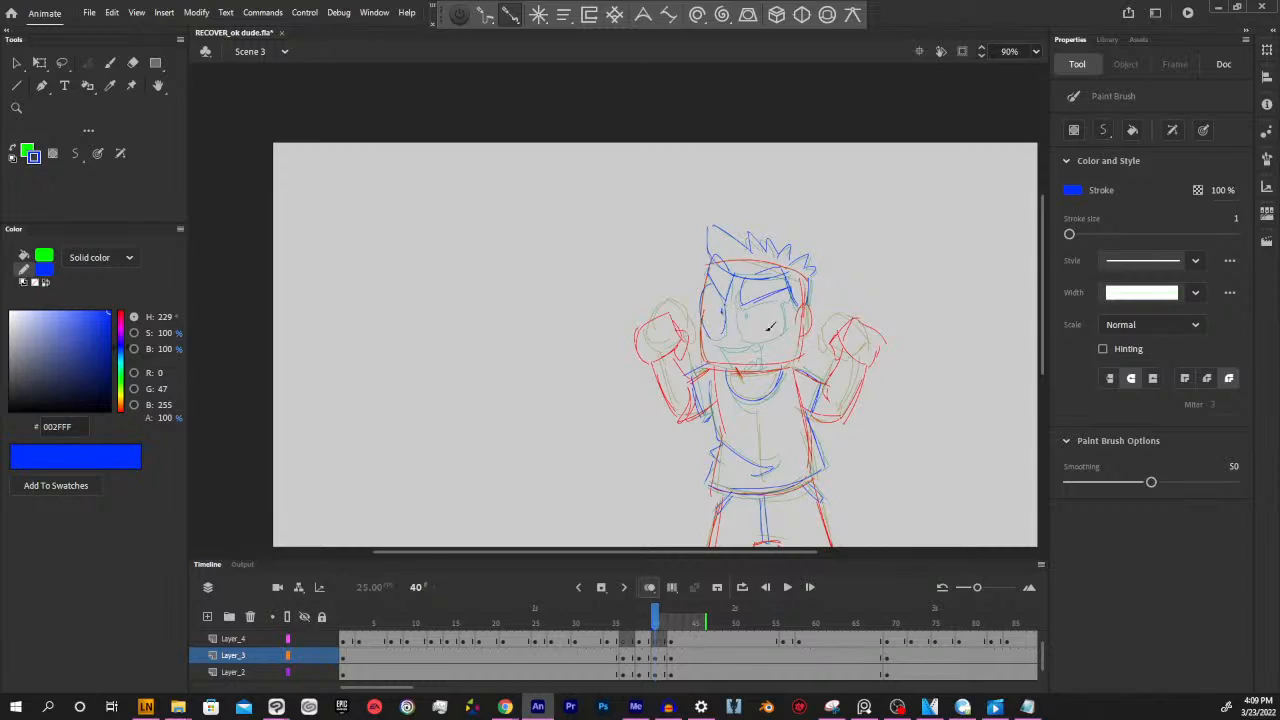
pyautogui.moveTo(747, 302)
pyautogui.mouseDown()
pyautogui.moveTo(750, 336)
pyautogui.moveTo(794, 304)
pyautogui.mouseUp()
pyautogui.click(655, 657)
# Draw the open mouth, with its teeth and tongue, in blue on Layer_4 at frame 40
pyautogui.click(655, 642)
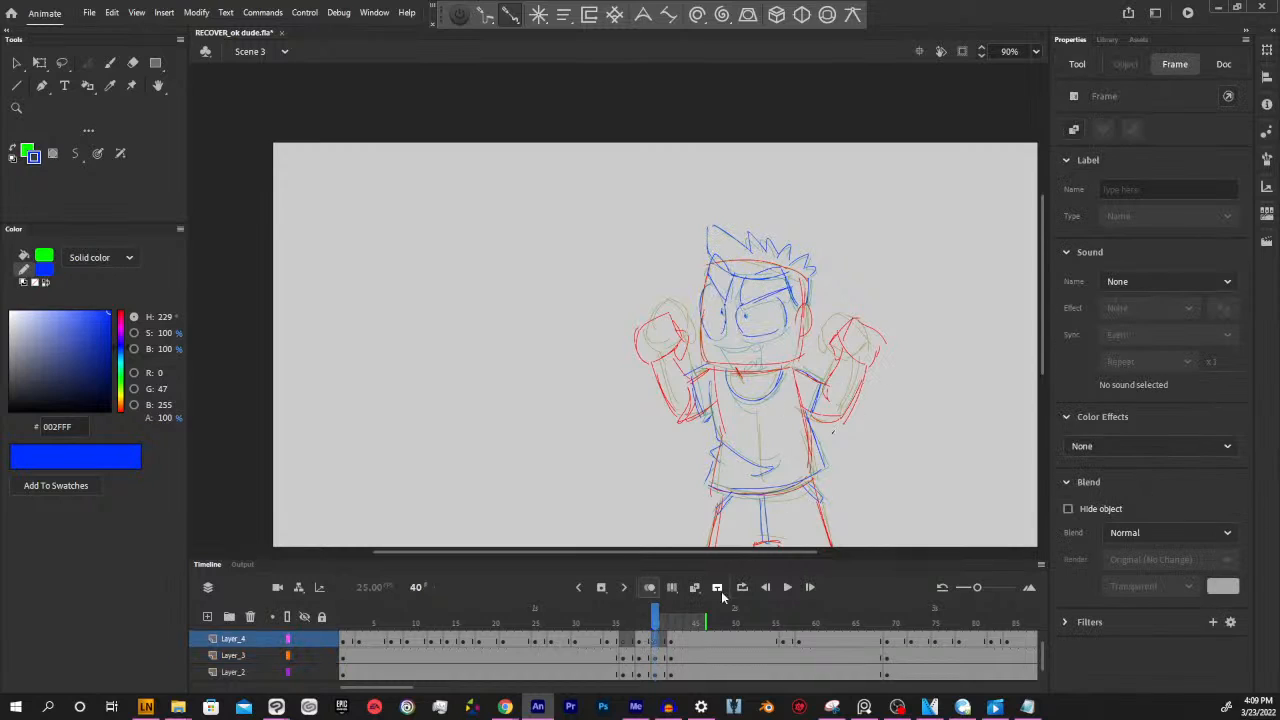
pyautogui.click(671, 643)
pyautogui.click(655, 642)
pyautogui.moveTo(716, 341); pyautogui.dragTo(761, 336)
pyautogui.moveTo(737, 372)
pyautogui.mouseDown()
pyautogui.moveTo(728, 348)
pyautogui.moveTo(755, 336)
pyautogui.moveTo(765, 355)
pyautogui.moveTo(771, 343)
pyautogui.mouseUp()
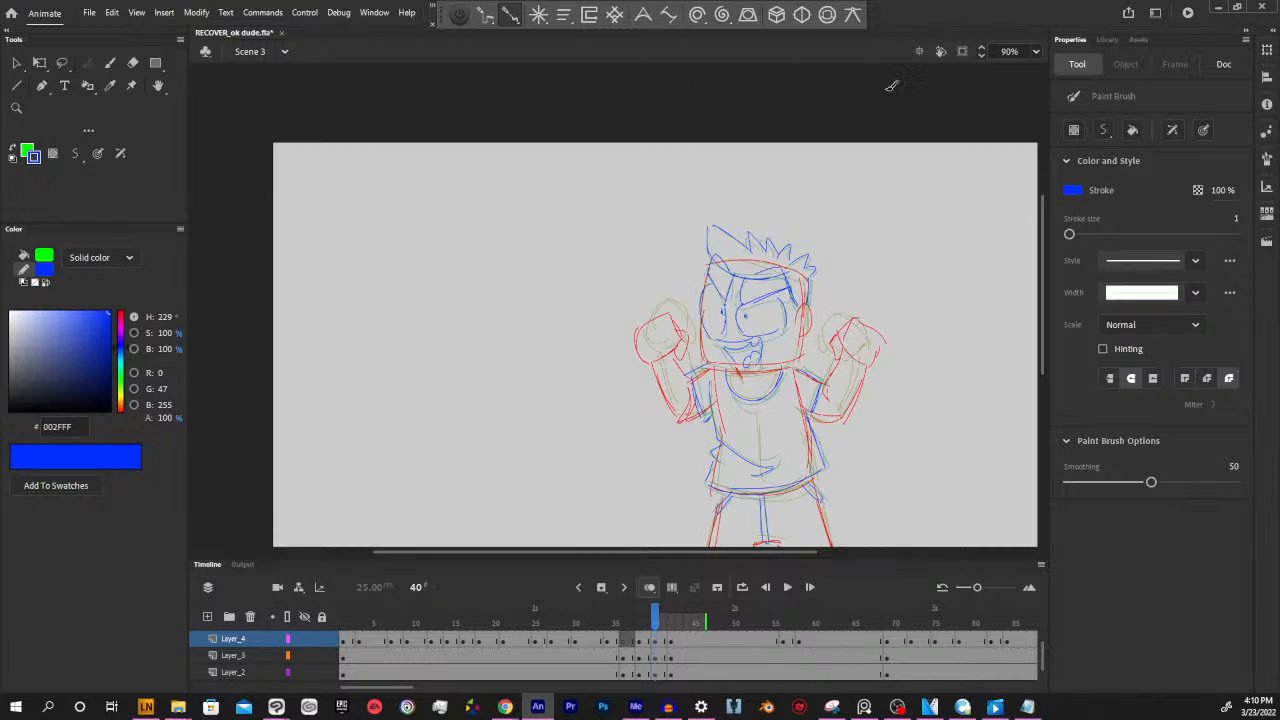
pyautogui.click(697, 15)
pyautogui.click(946, 26)
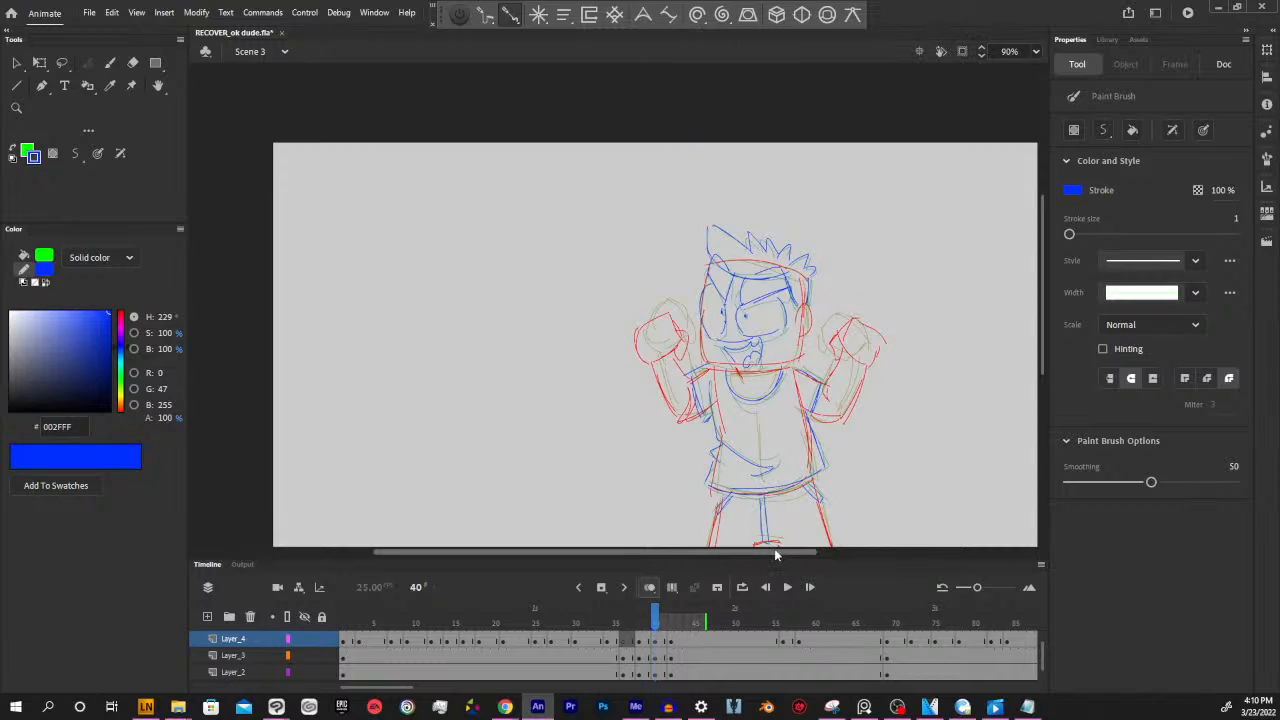
pyautogui.moveTo(771, 548); pyautogui.dragTo(790, 548)
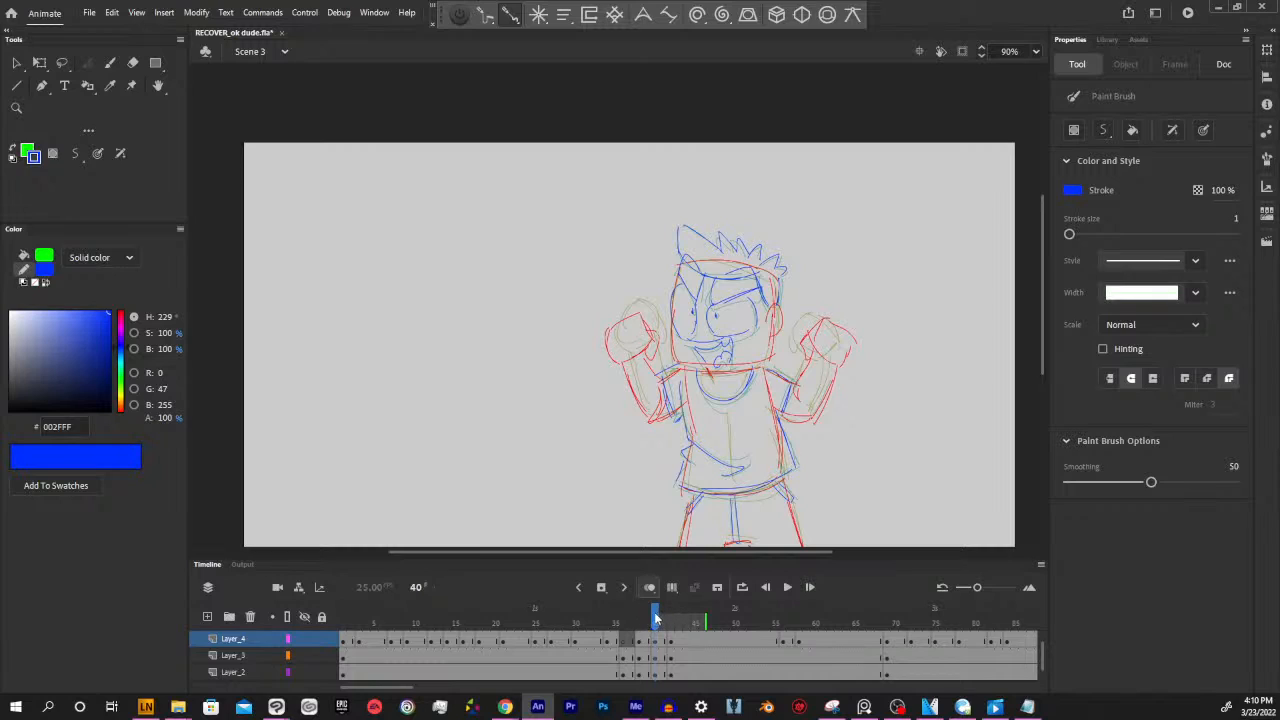
# Scrub and play back the animation between about frames 20 and 74 to check the arm-raising motion and lip sync
pyautogui.moveTo(662, 621)
pyautogui.mouseDown()
pyautogui.moveTo(624, 621)
pyautogui.moveTo(688, 621)
pyautogui.mouseUp()
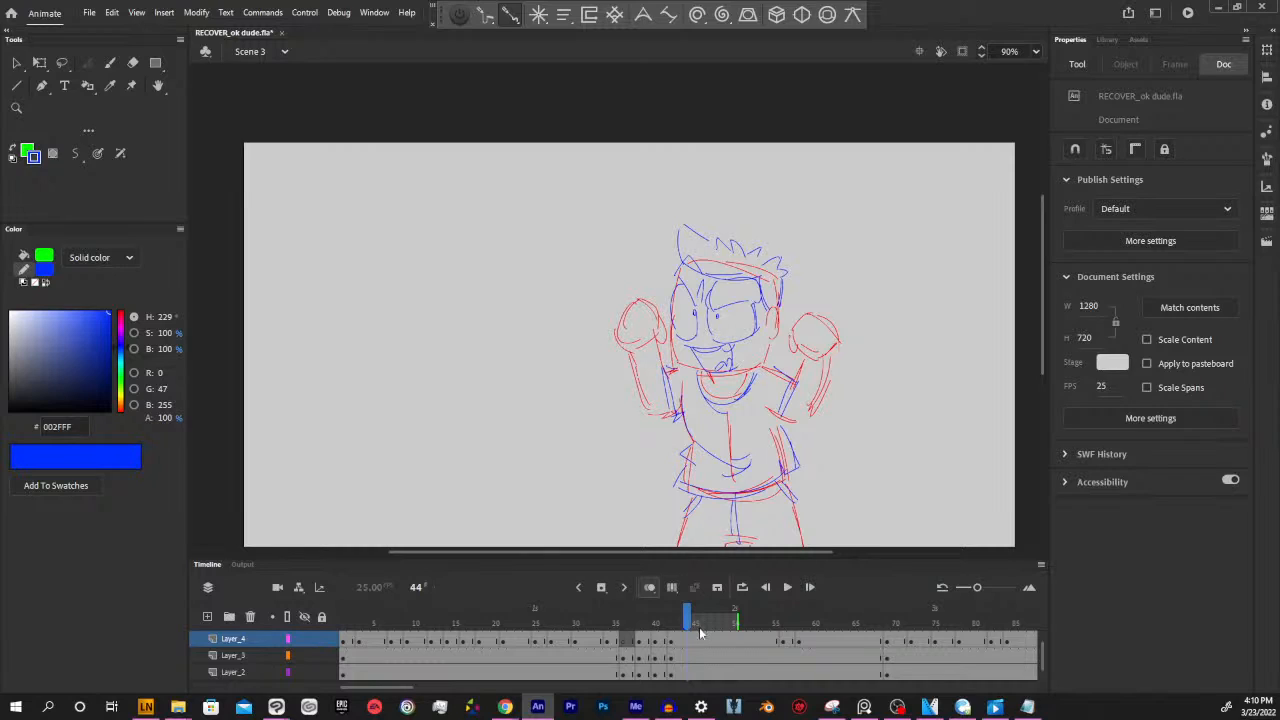
pyautogui.moveTo(689, 618)
pyautogui.mouseDown()
pyautogui.moveTo(632, 614)
pyautogui.moveTo(855, 616)
pyautogui.mouseUp()
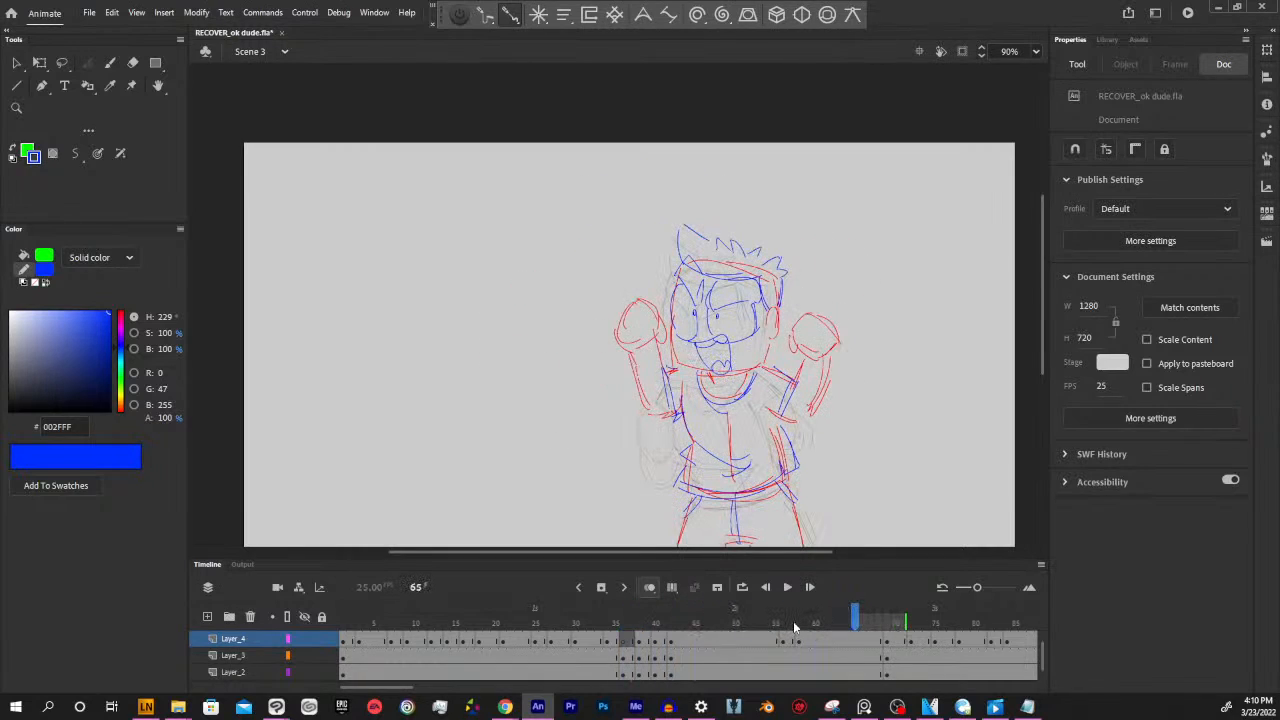
pyautogui.click(608, 621)
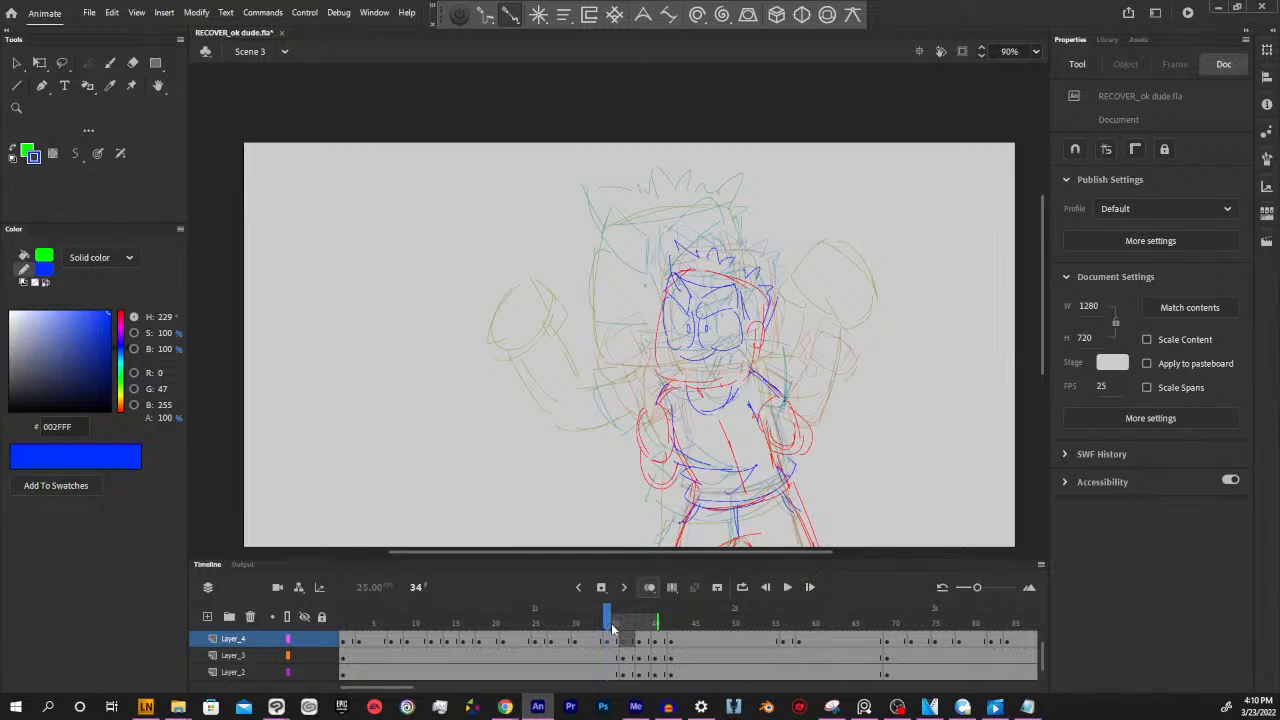
pyautogui.press('Return')
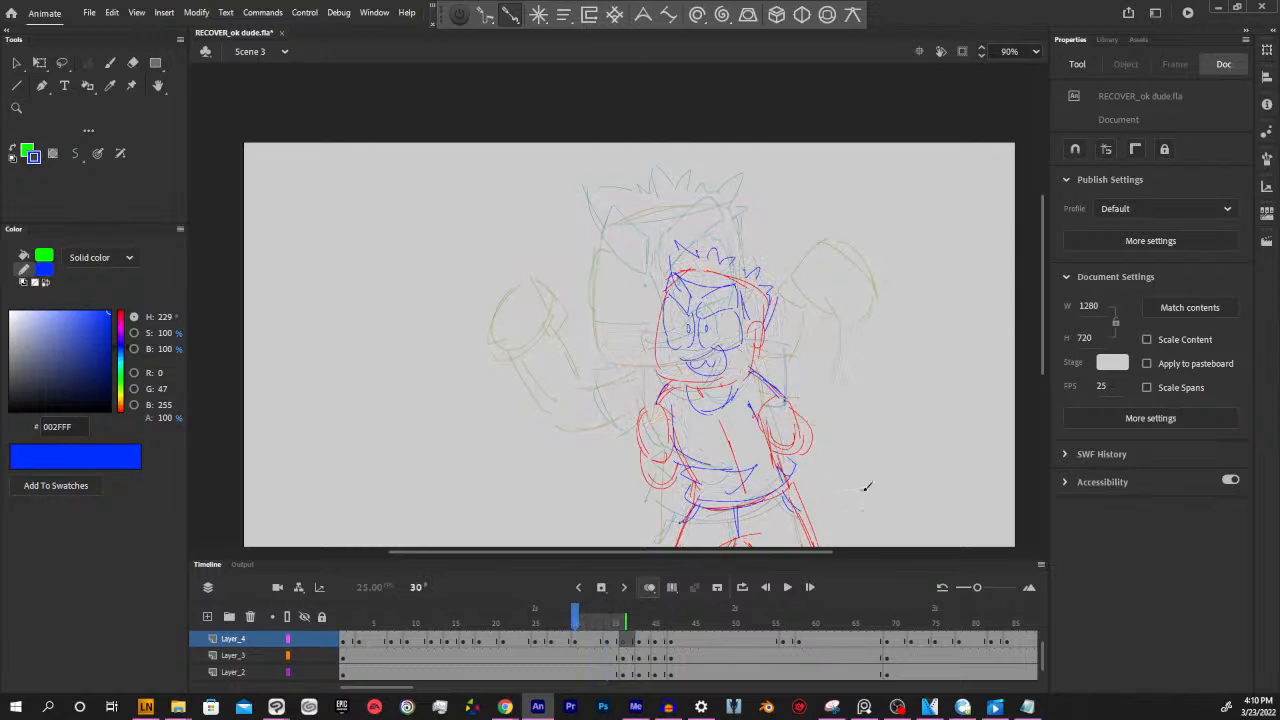
pyautogui.press('Return')
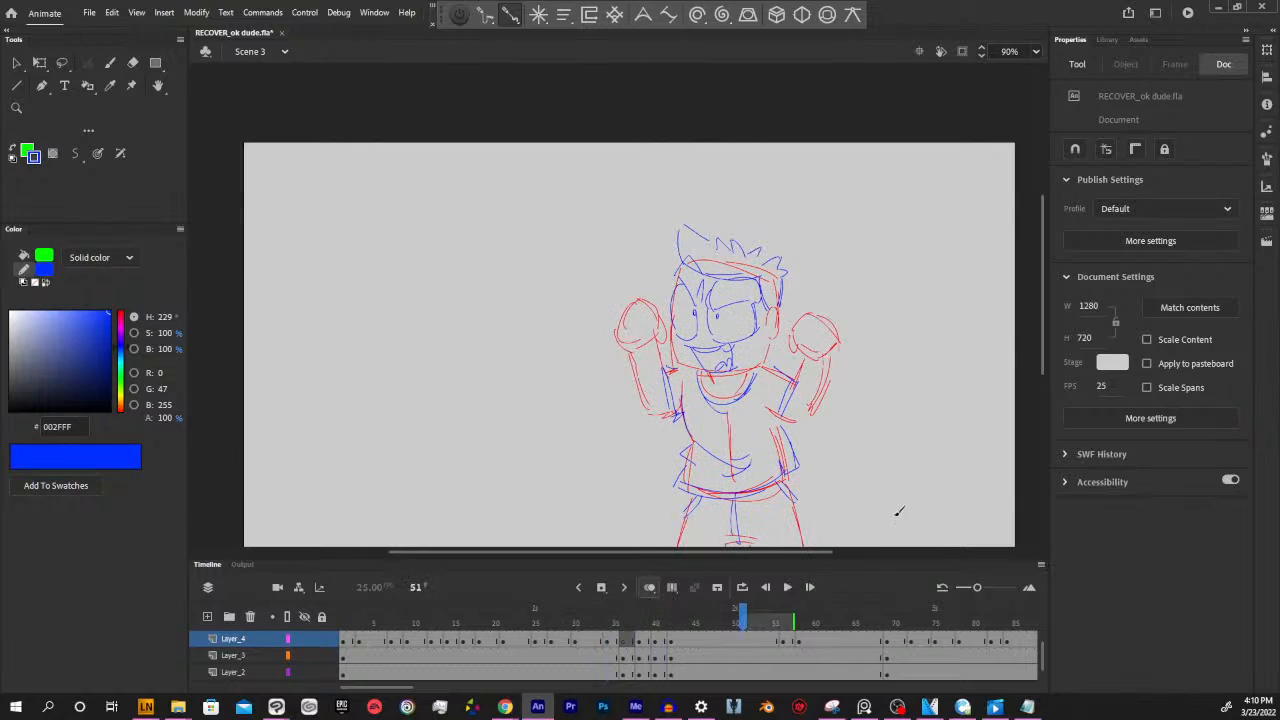
pyautogui.moveTo(743, 622); pyautogui.dragTo(520, 622)
pyautogui.press('Return')
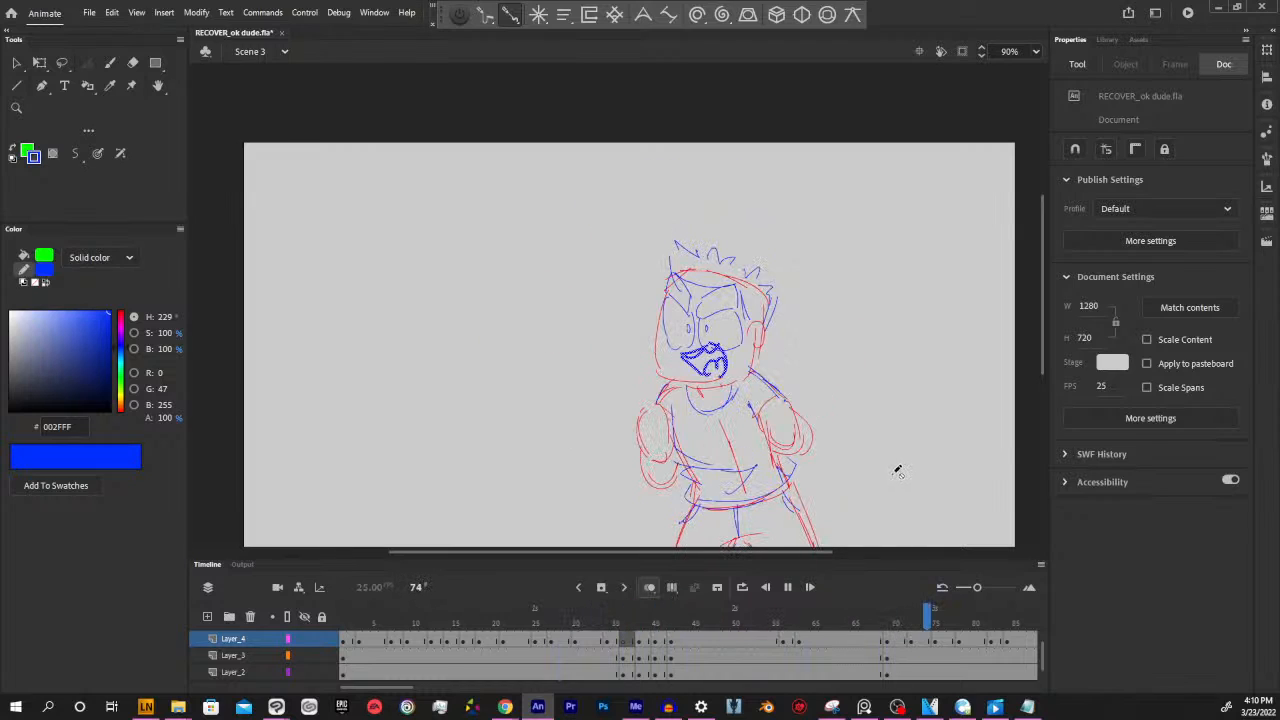
pyautogui.press('Return')
# Insert blank keyframes at frame 66 on Layer_3, Layer_4 and Layer_2
pyautogui.moveTo(930, 621); pyautogui.dragTo(862, 620)
pyautogui.click(866, 657)
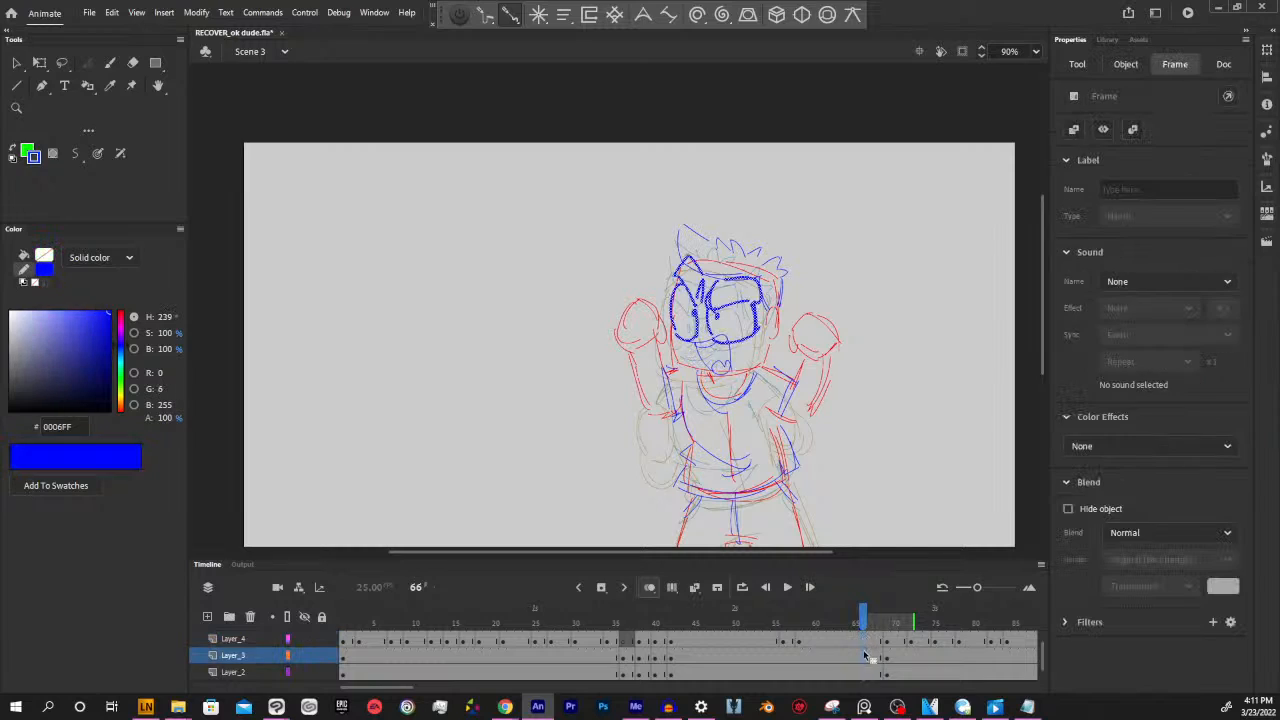
pyautogui.press('F7')
pyautogui.click(866, 644)
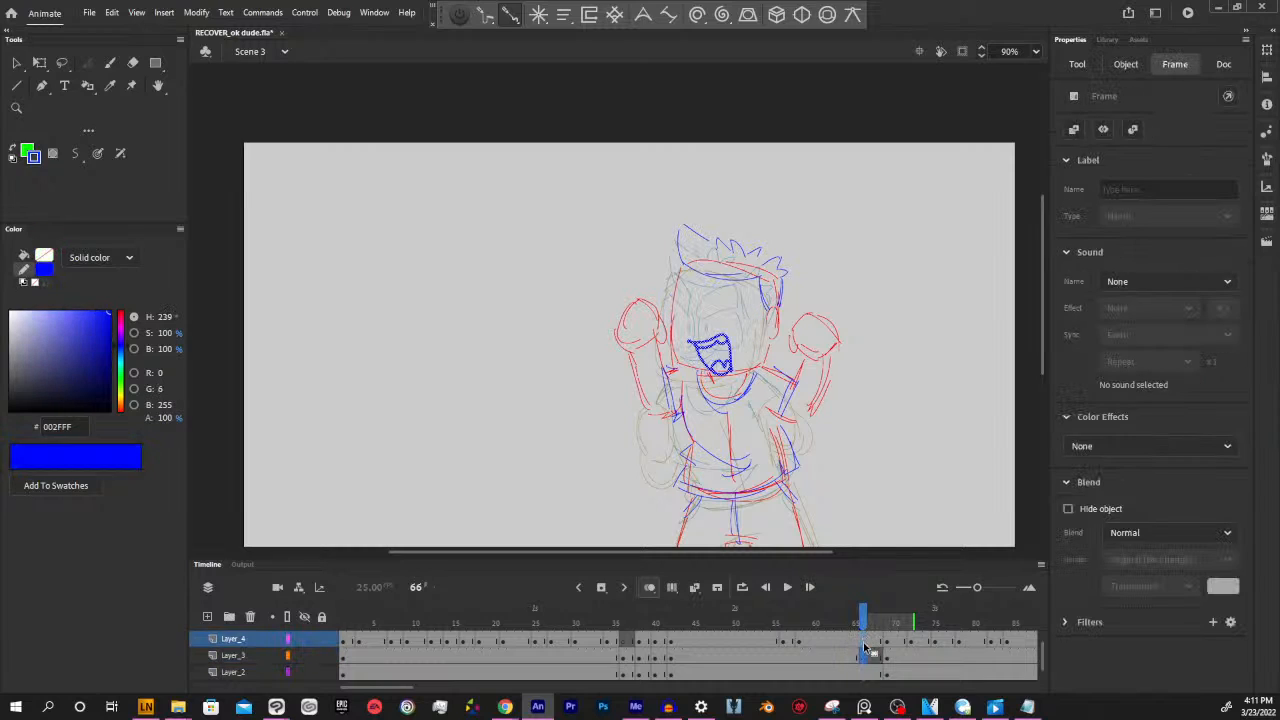
pyautogui.press('F7')
pyautogui.click(866, 673)
pyautogui.press('F7')
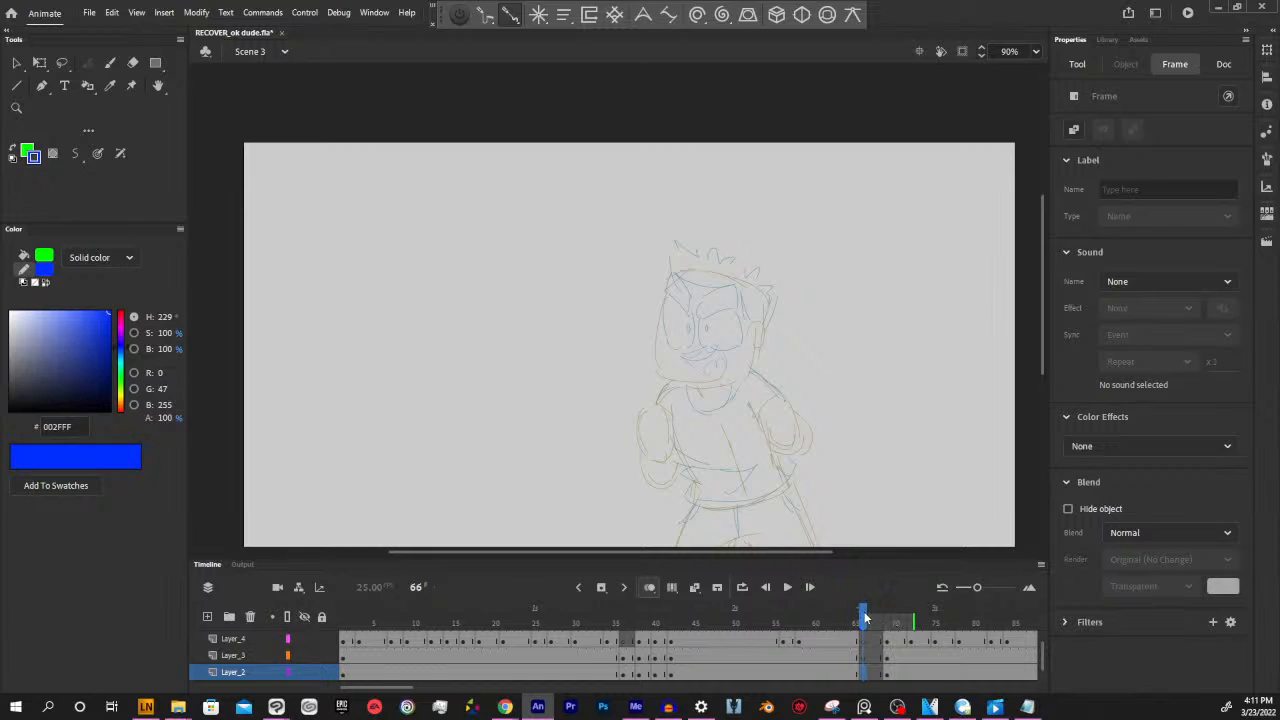
# Check the blank frames 66 to 68 against the onion-skinned lowered-arms pose
pyautogui.press('.')
pyautogui.press('.')
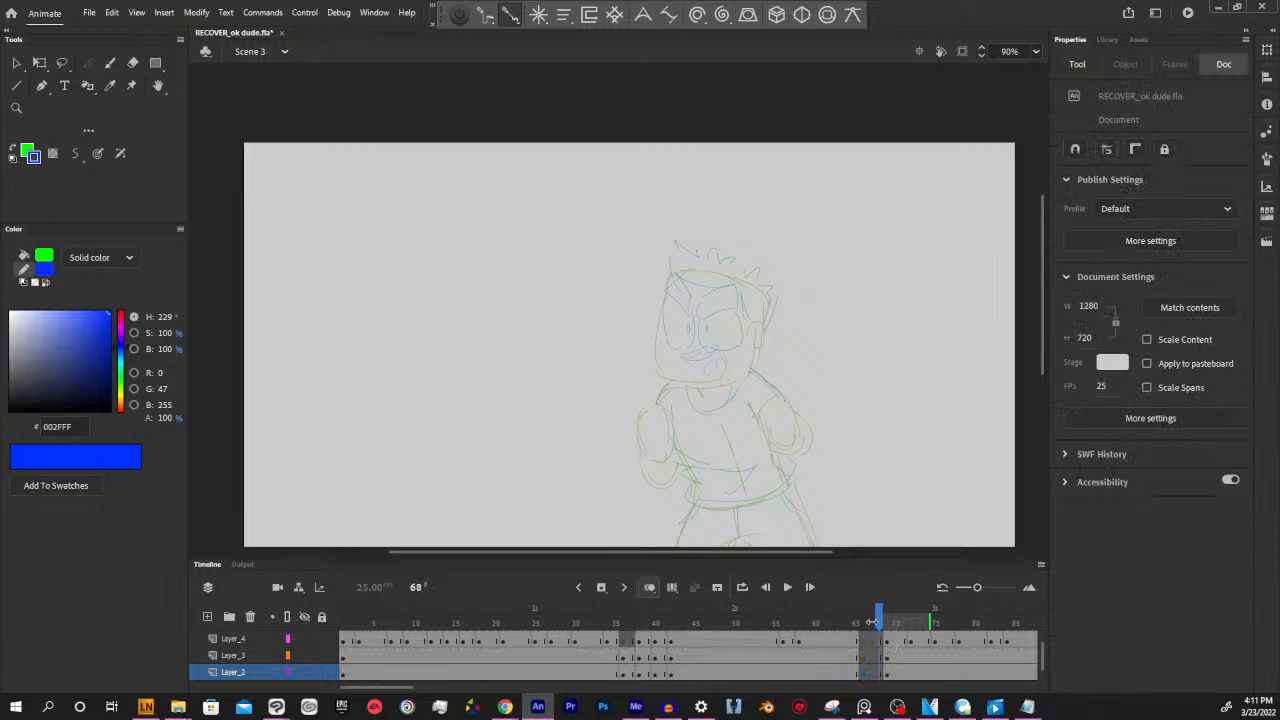
pyautogui.click(862, 641)
pyautogui.click(866, 657)
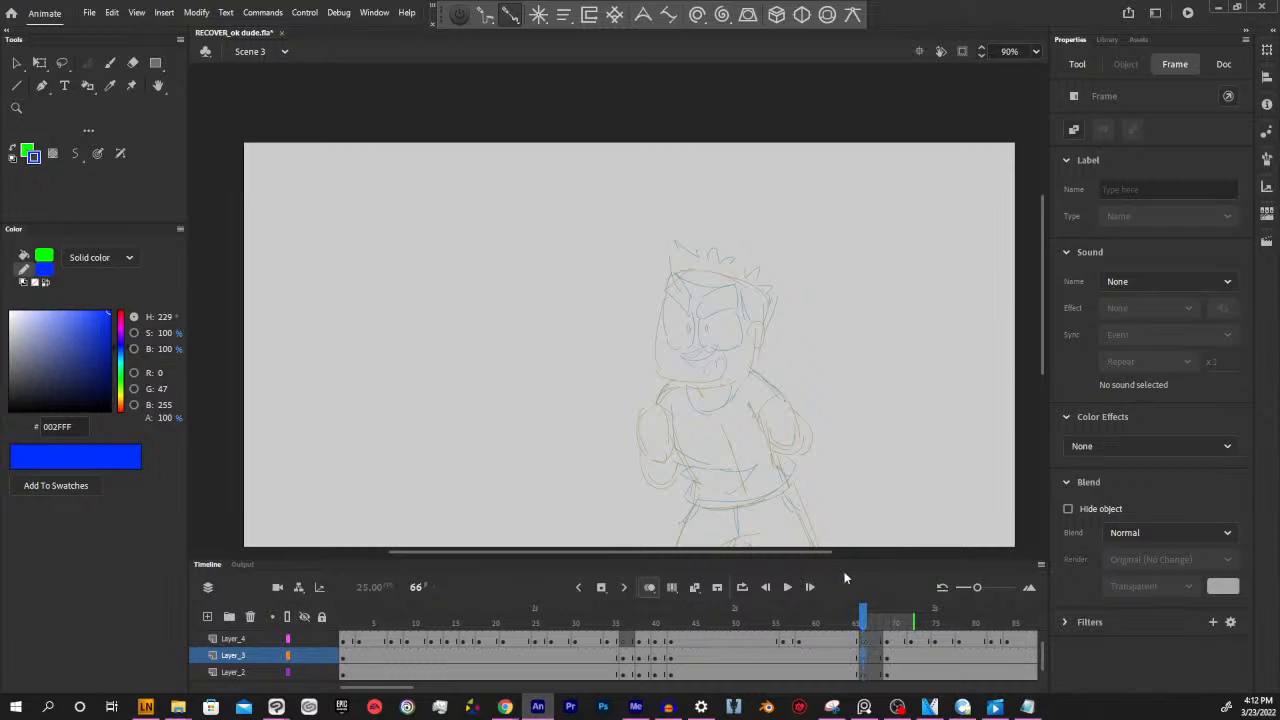
pyautogui.click(856, 618)
pyautogui.click(858, 615)
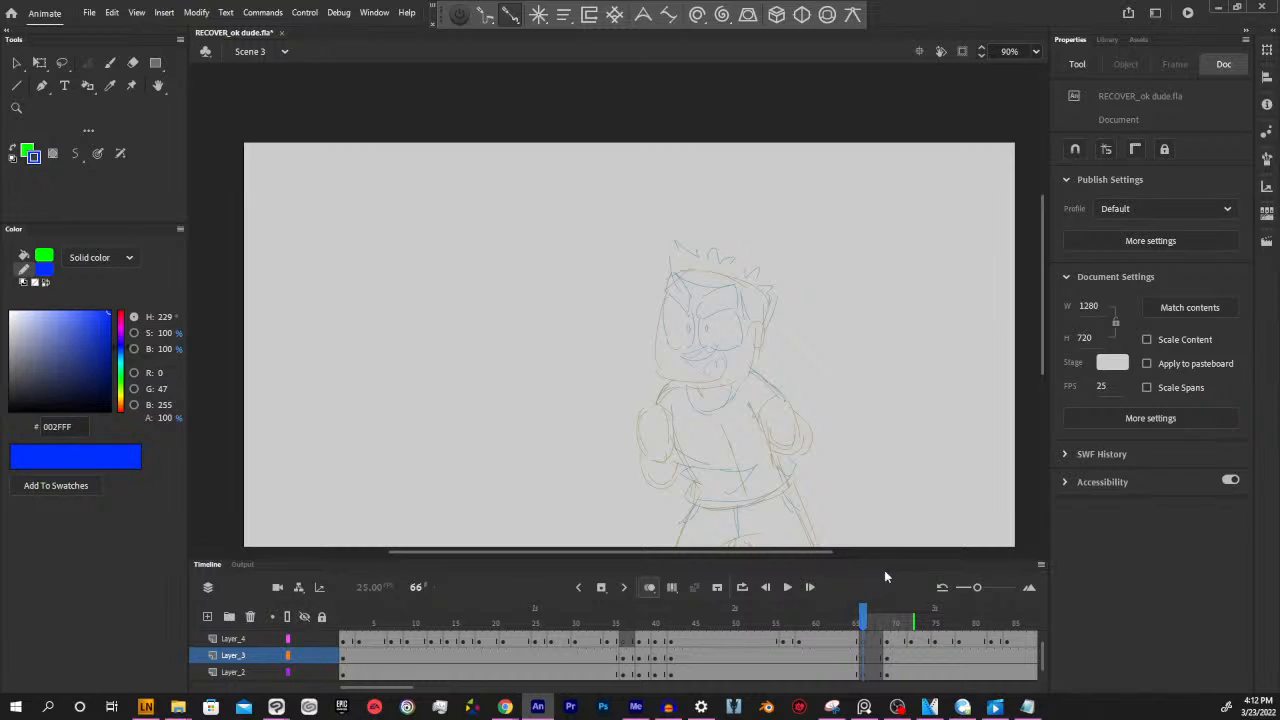
# Play back the animation through the blank frames and review the poses around frames 73 and 63
pyautogui.moveTo(866, 620); pyautogui.dragTo(538, 618)
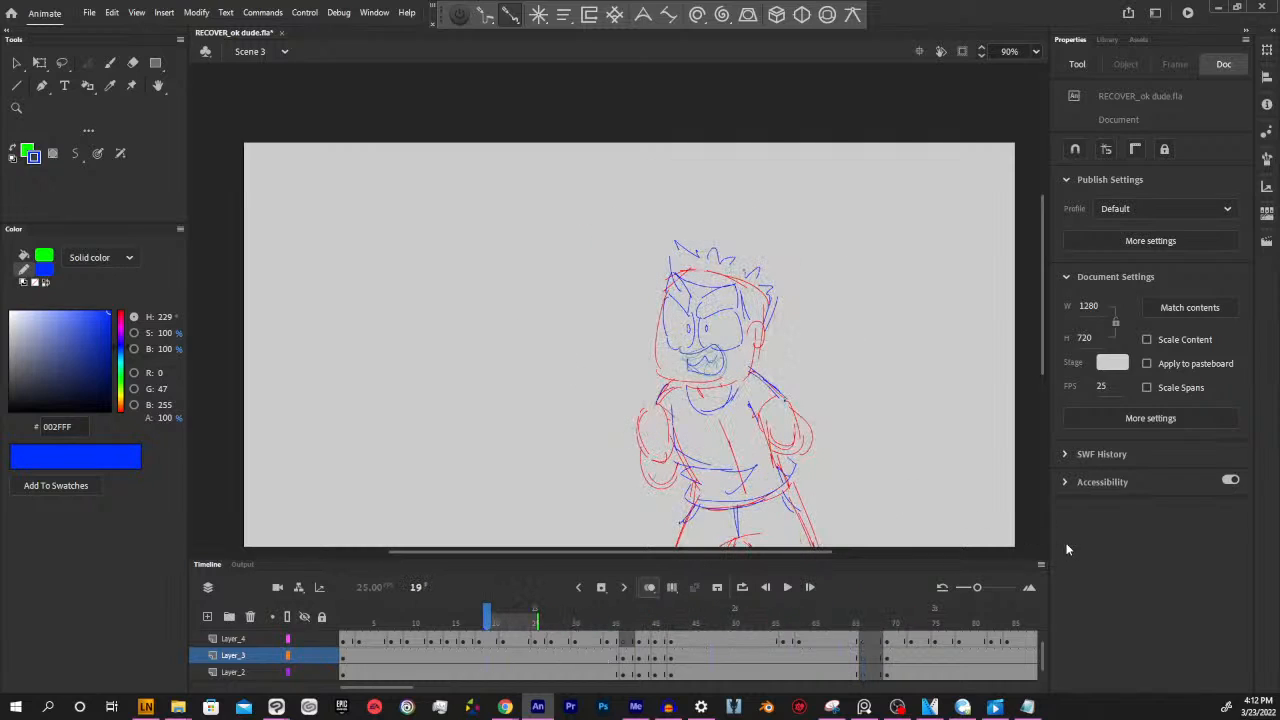
pyautogui.press('Return')
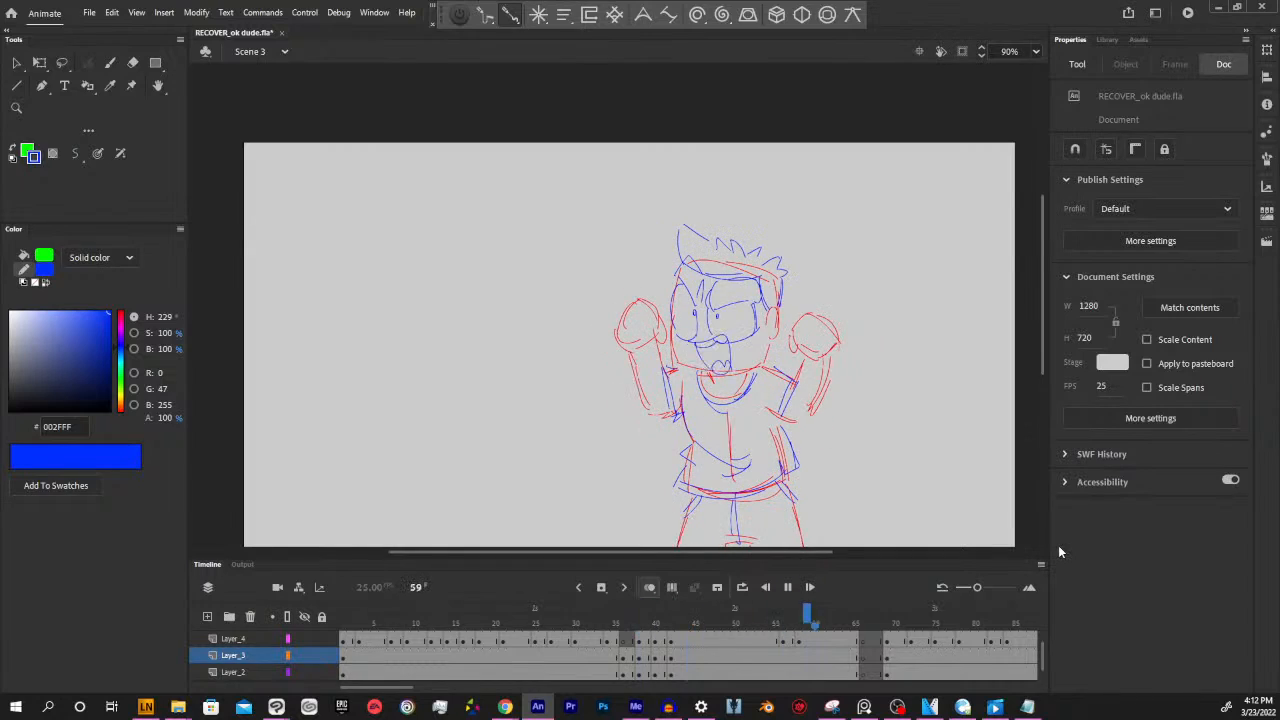
pyautogui.press('Return')
pyautogui.moveTo(976, 703)
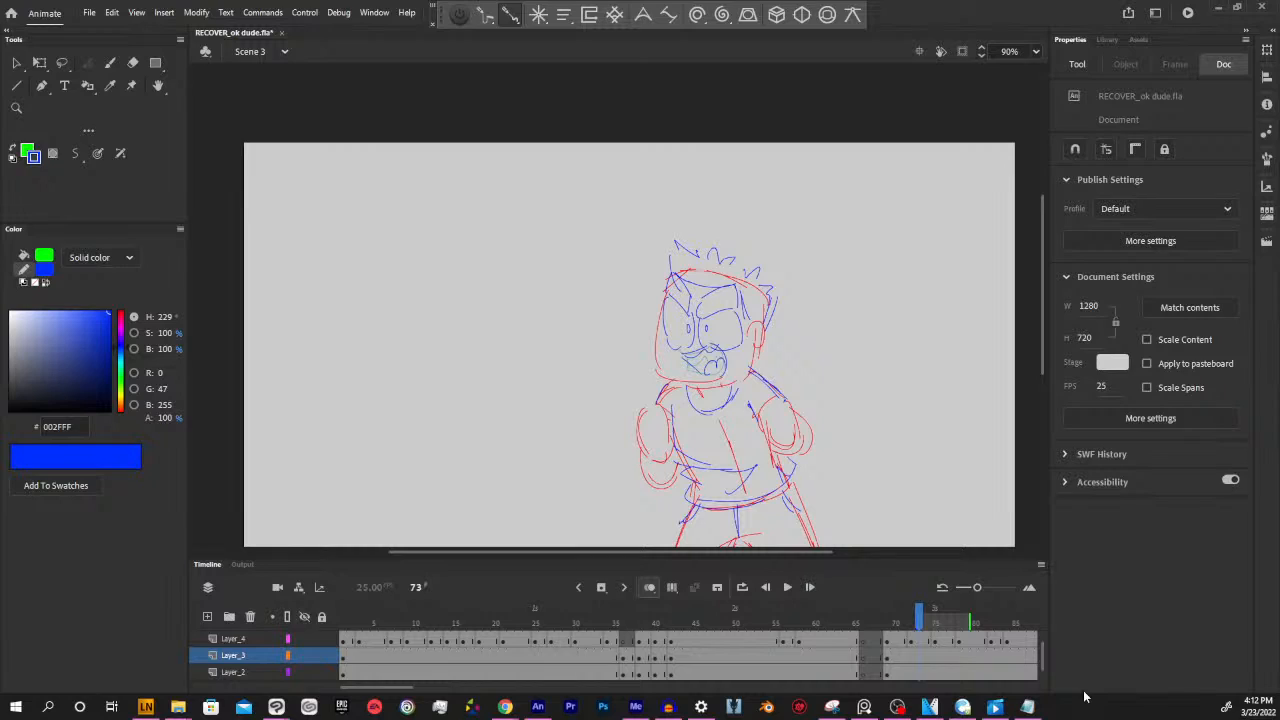
pyautogui.moveTo(799, 553); pyautogui.dragTo(807, 553)
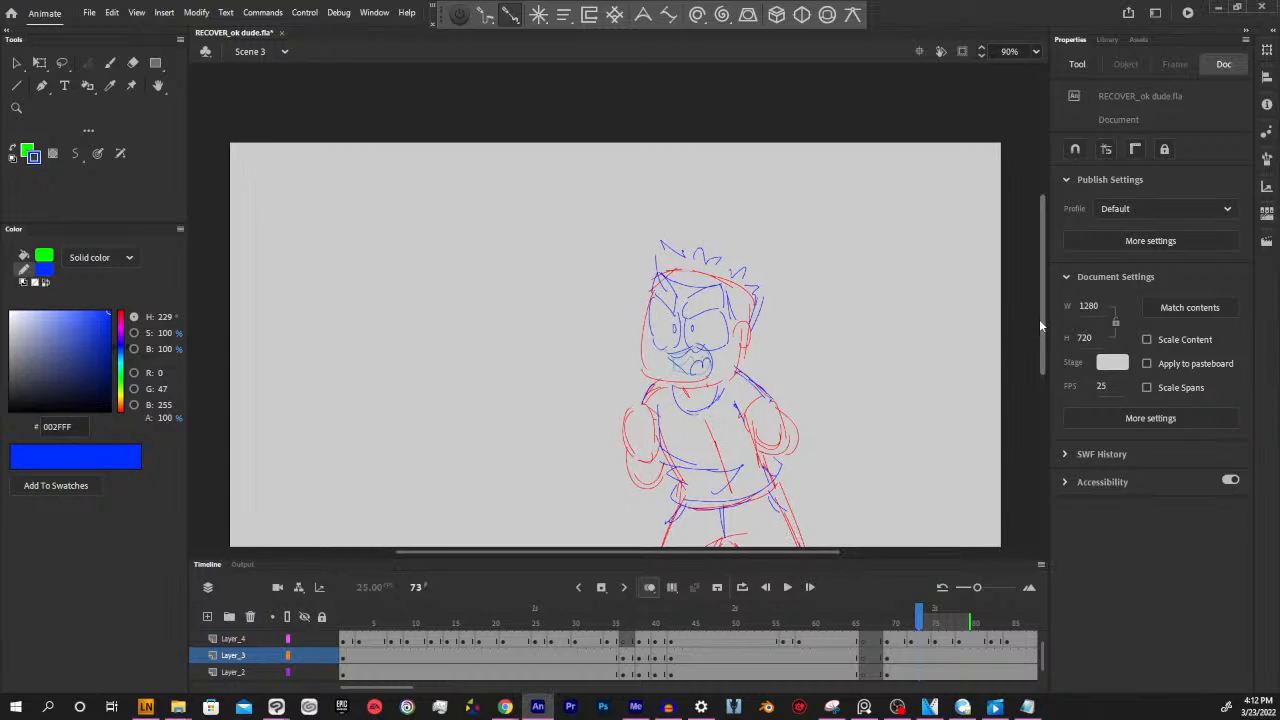
pyautogui.moveTo(1040, 325); pyautogui.dragTo(1040, 343)
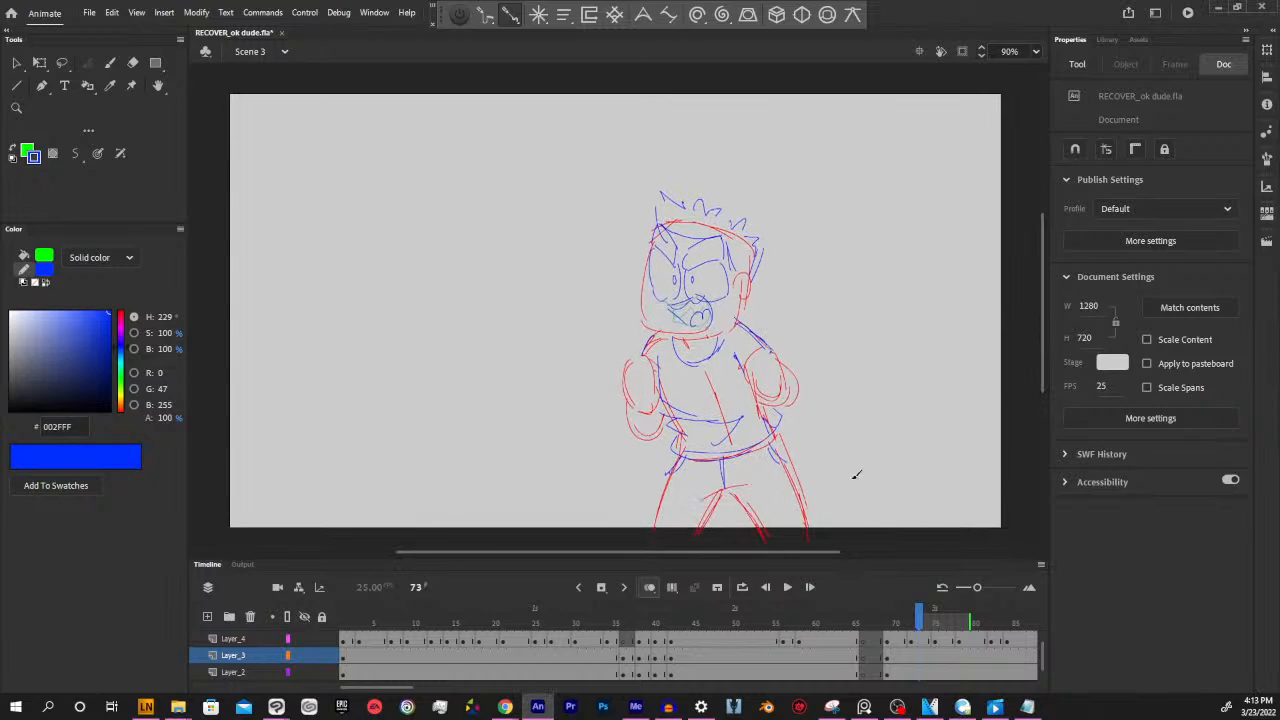
pyautogui.moveTo(920, 622); pyautogui.dragTo(838, 625)
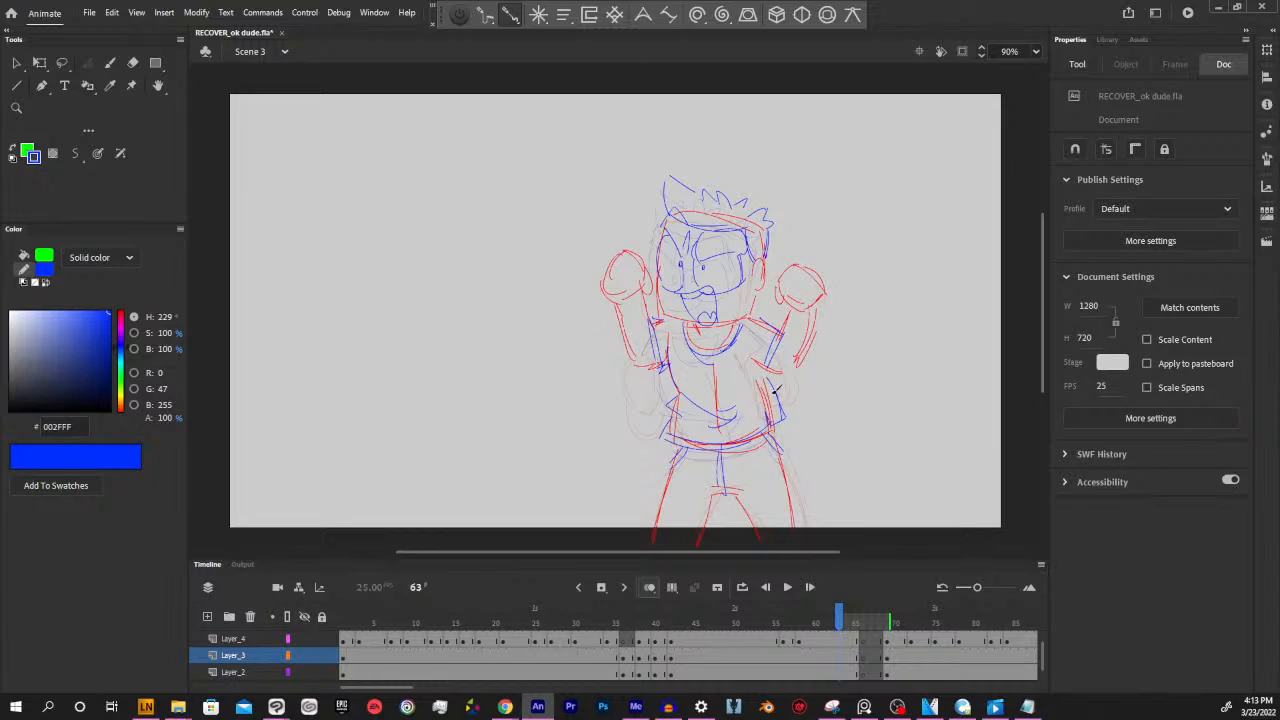
# Switch to Lazy Nezumi Pro to view its smoothing settings, and minimise it again
pyautogui.click(146, 707)
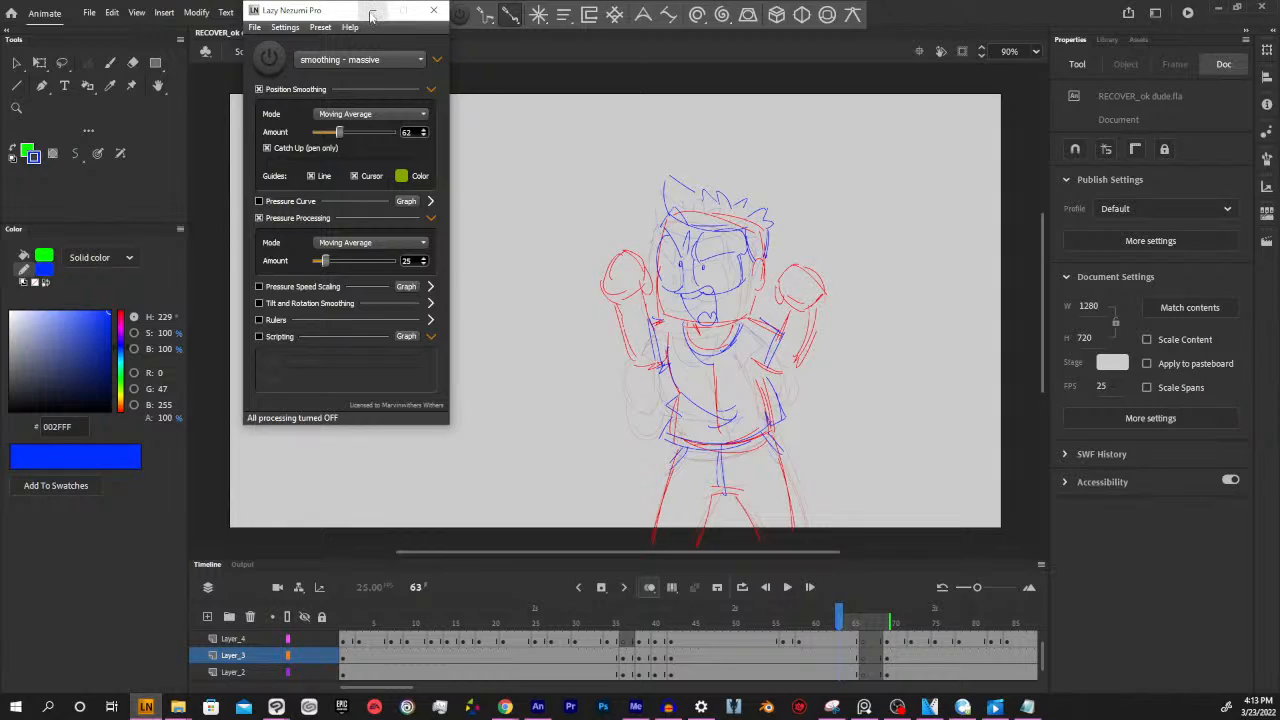
pyautogui.click(523, 117)
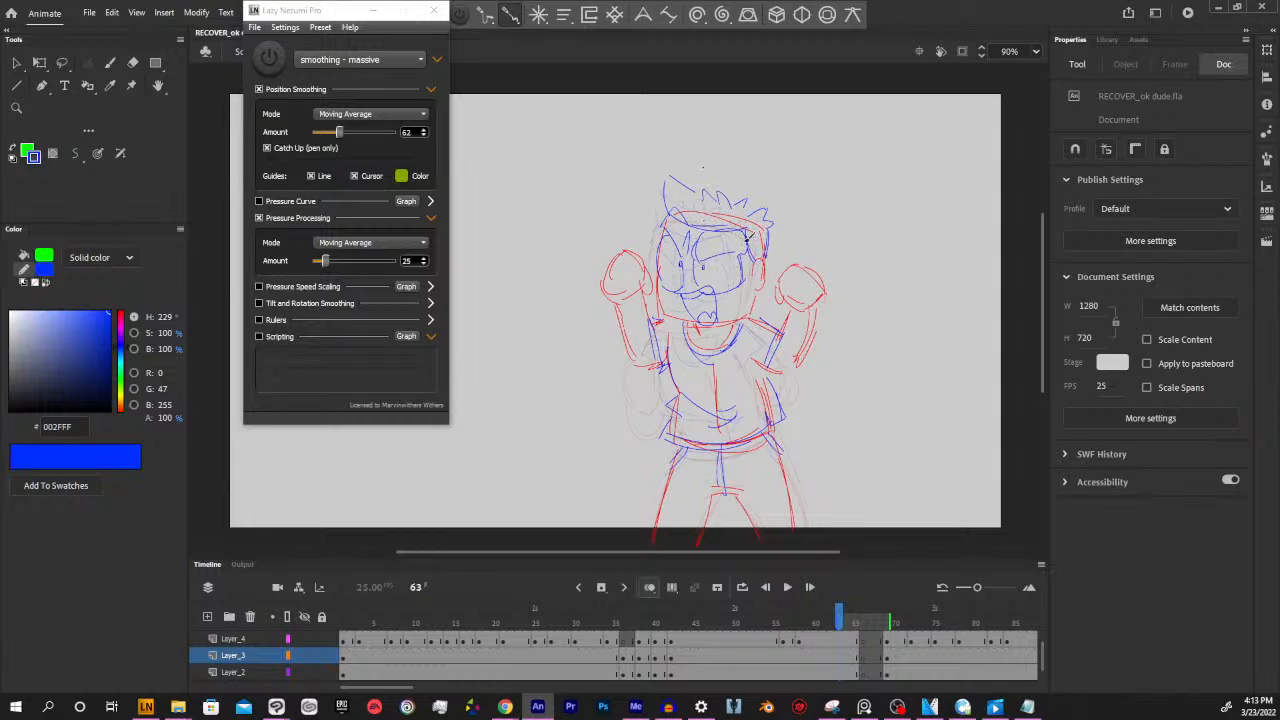
pyautogui.click(373, 10)
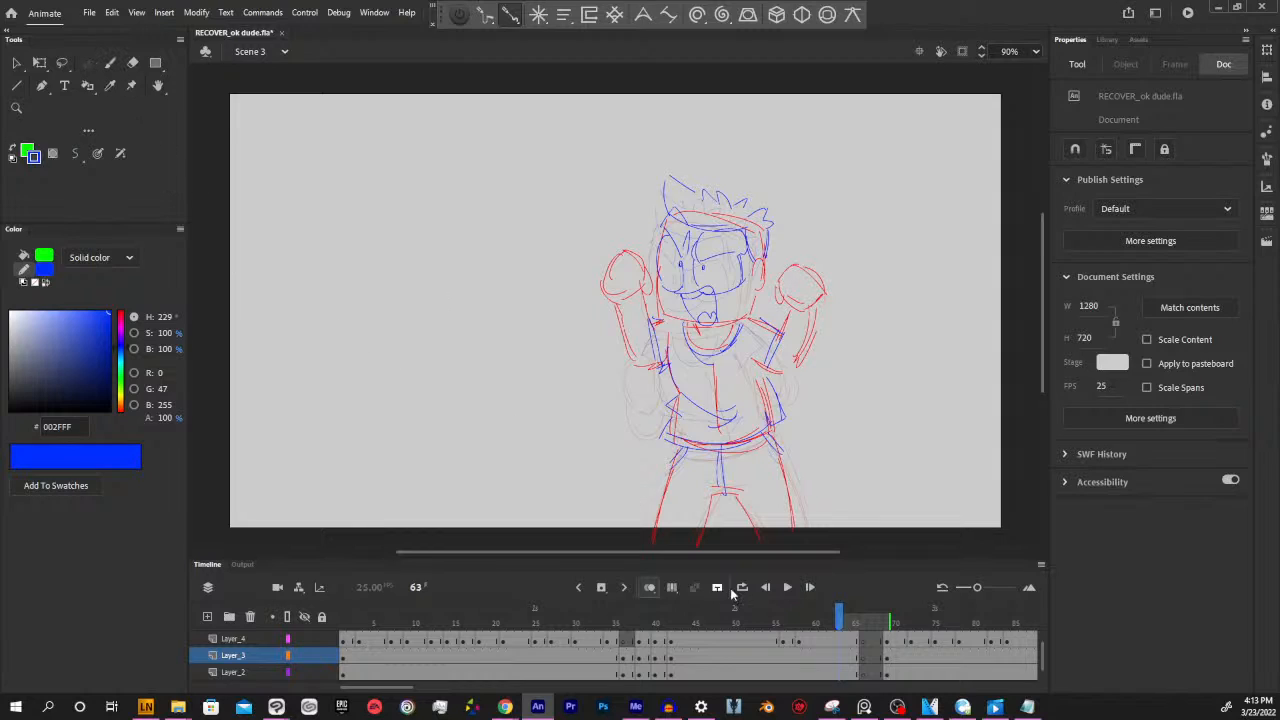
# Look over the Paint Brush properties and switch to the Classic Brush
pyautogui.moveTo(809, 553); pyautogui.dragTo(810, 553)
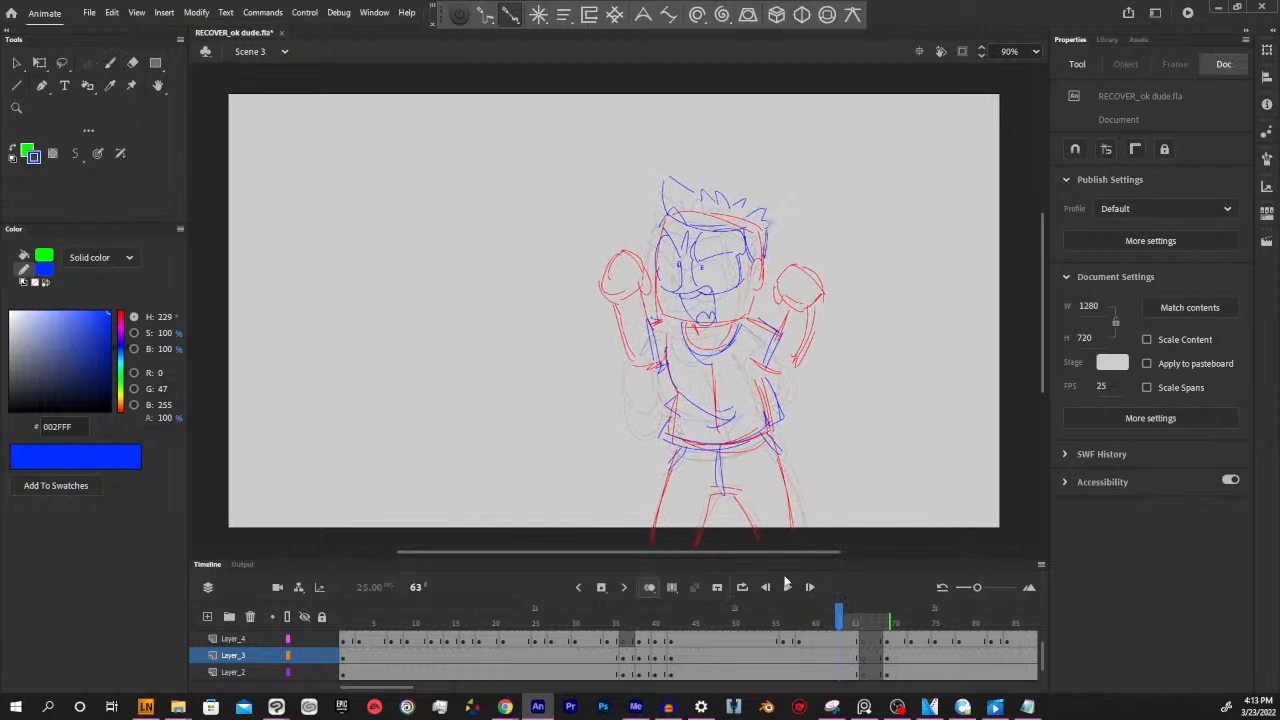
pyautogui.click(91, 66)
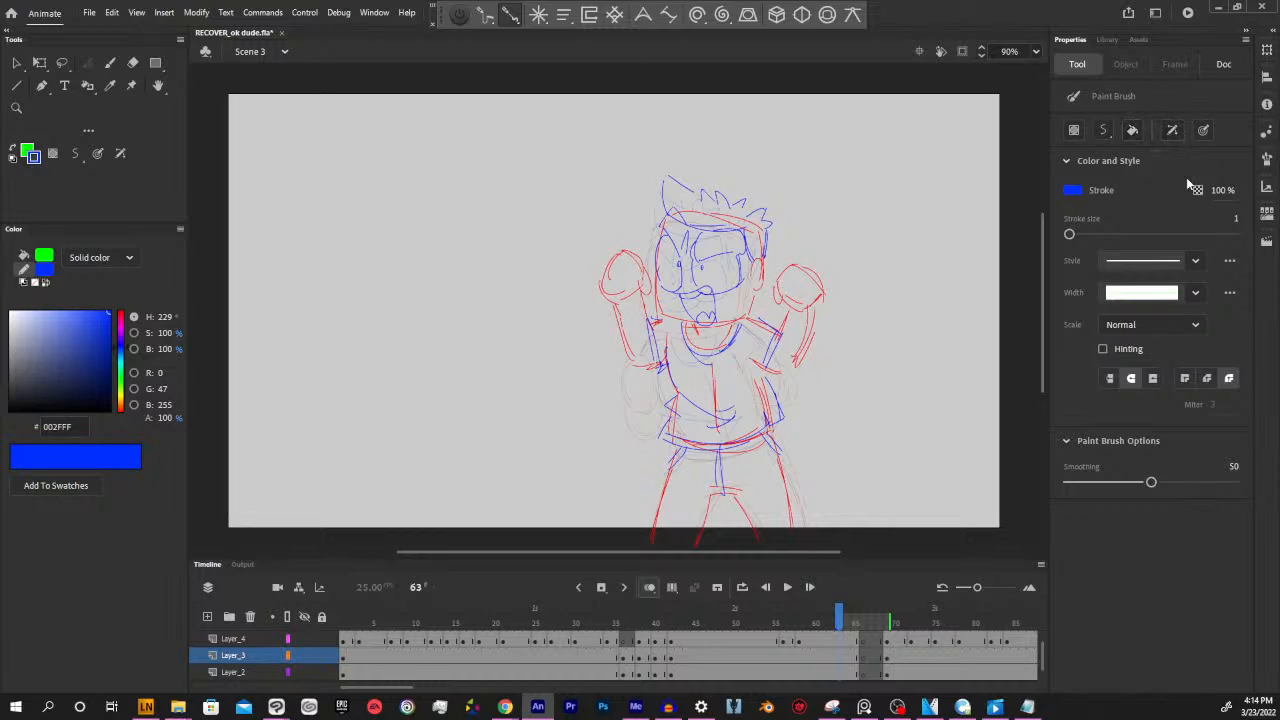
pyautogui.press('b')
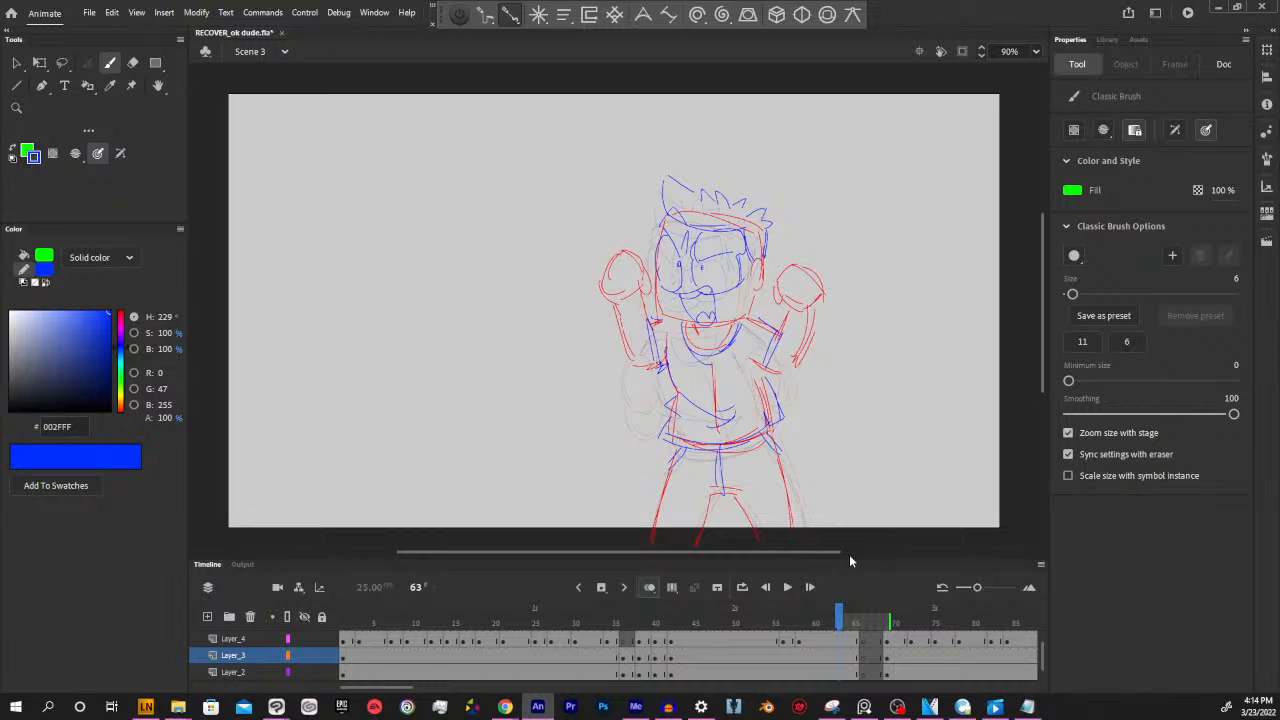
pyautogui.click(374, 12)
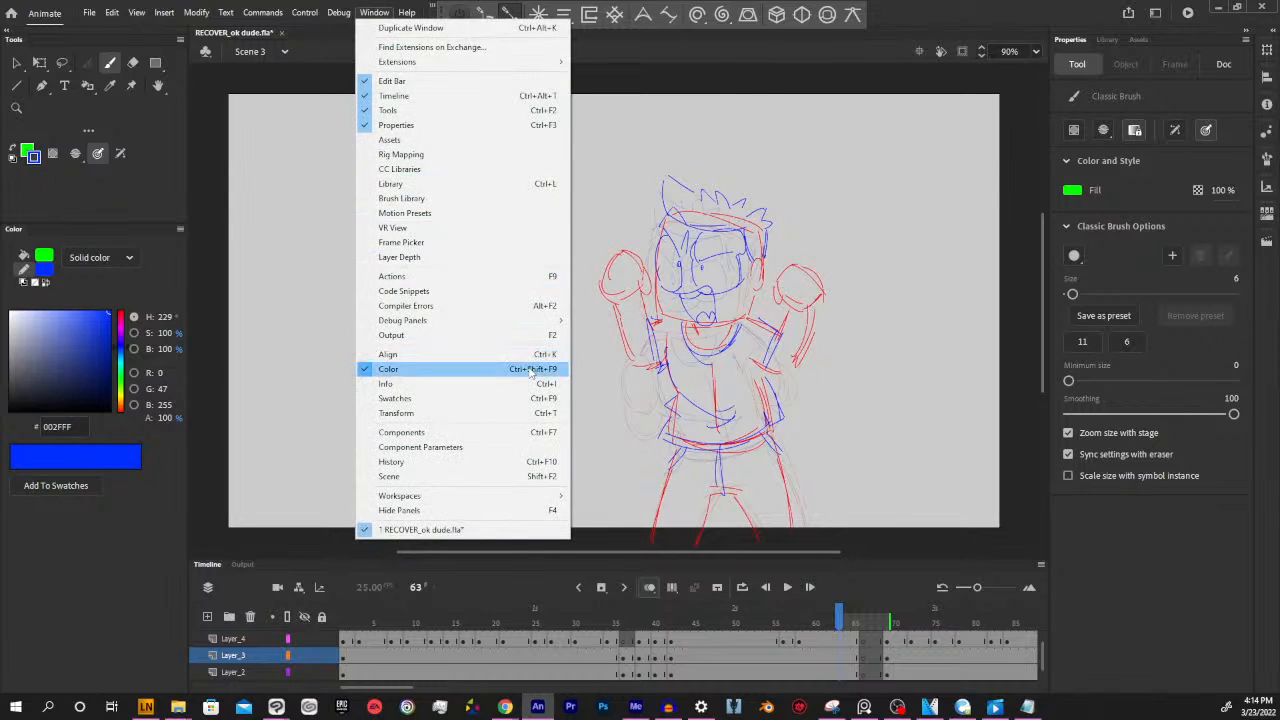
pyautogui.moveTo(529, 497)
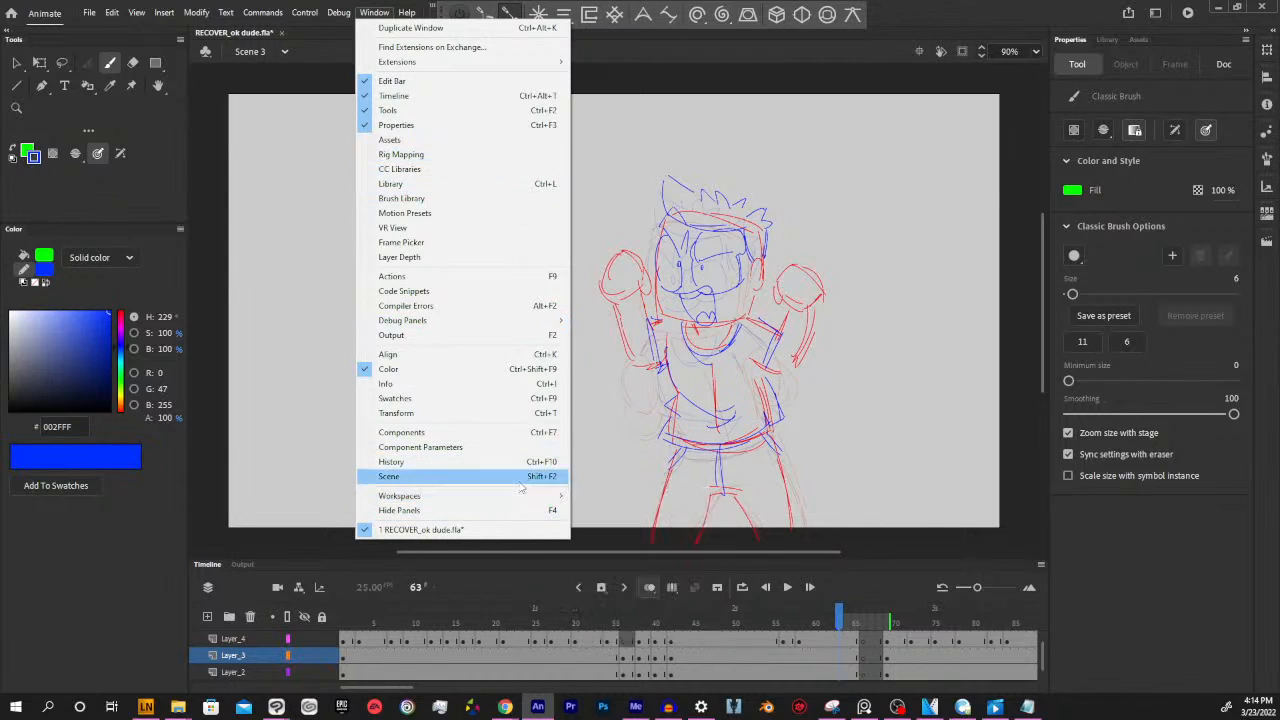
pyautogui.click(662, 548)
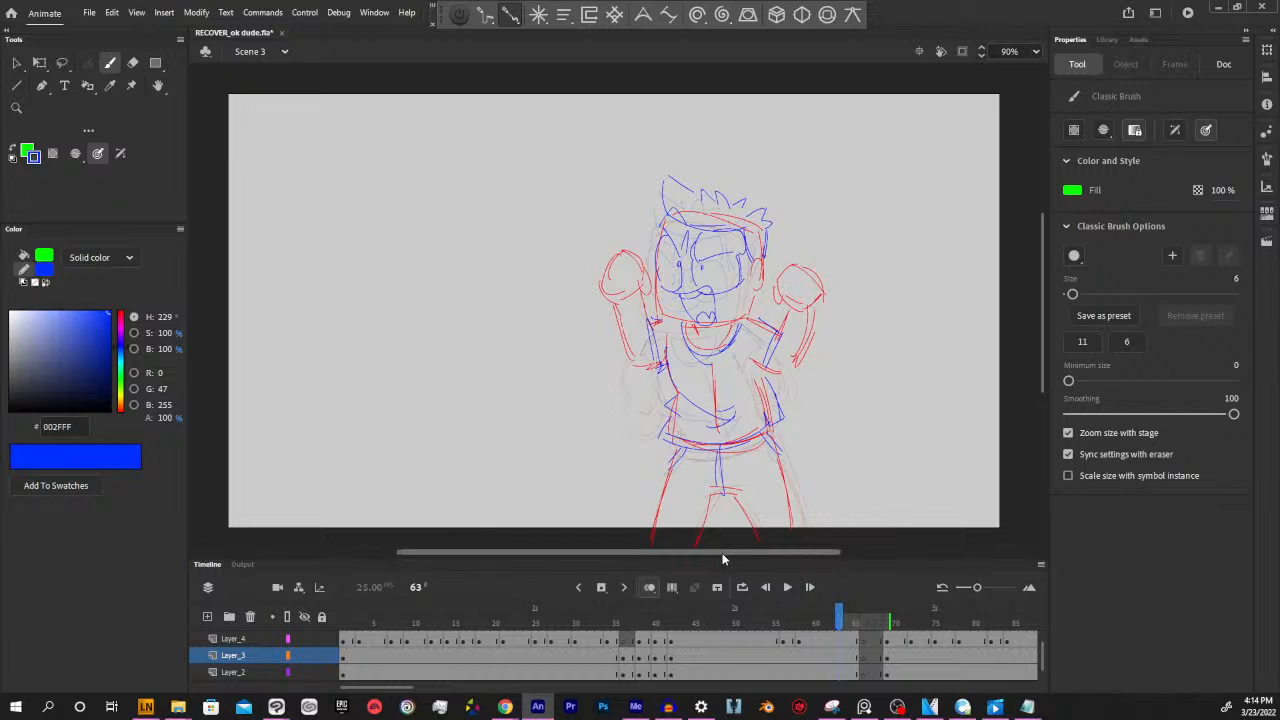
pyautogui.moveTo(723, 559); pyautogui.dragTo(734, 449)
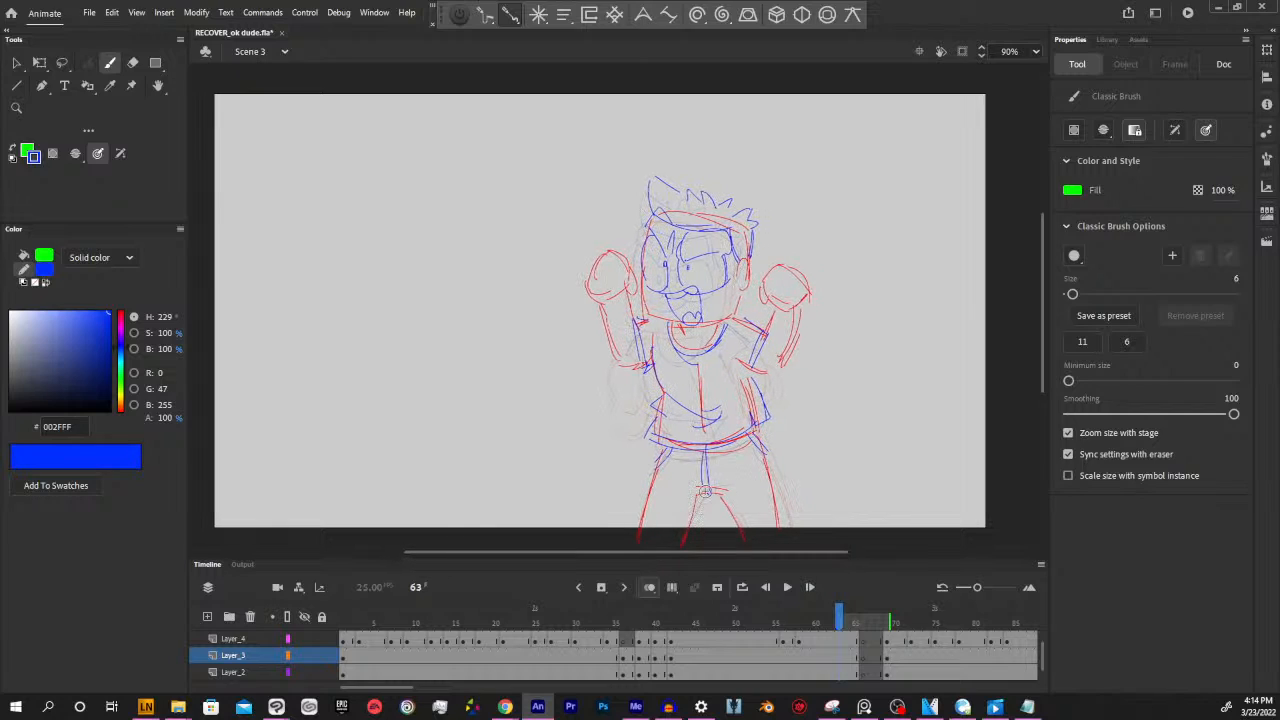
# Return from frame 67 to the blank frame 66 and turn off onion skinning
pyautogui.moveTo(840, 618)
pyautogui.mouseDown()
pyautogui.moveTo(868, 618)
pyautogui.moveTo(711, 618)
pyautogui.moveTo(890, 632)
pyautogui.moveTo(875, 691)
pyautogui.mouseUp()
pyautogui.click(875, 645)
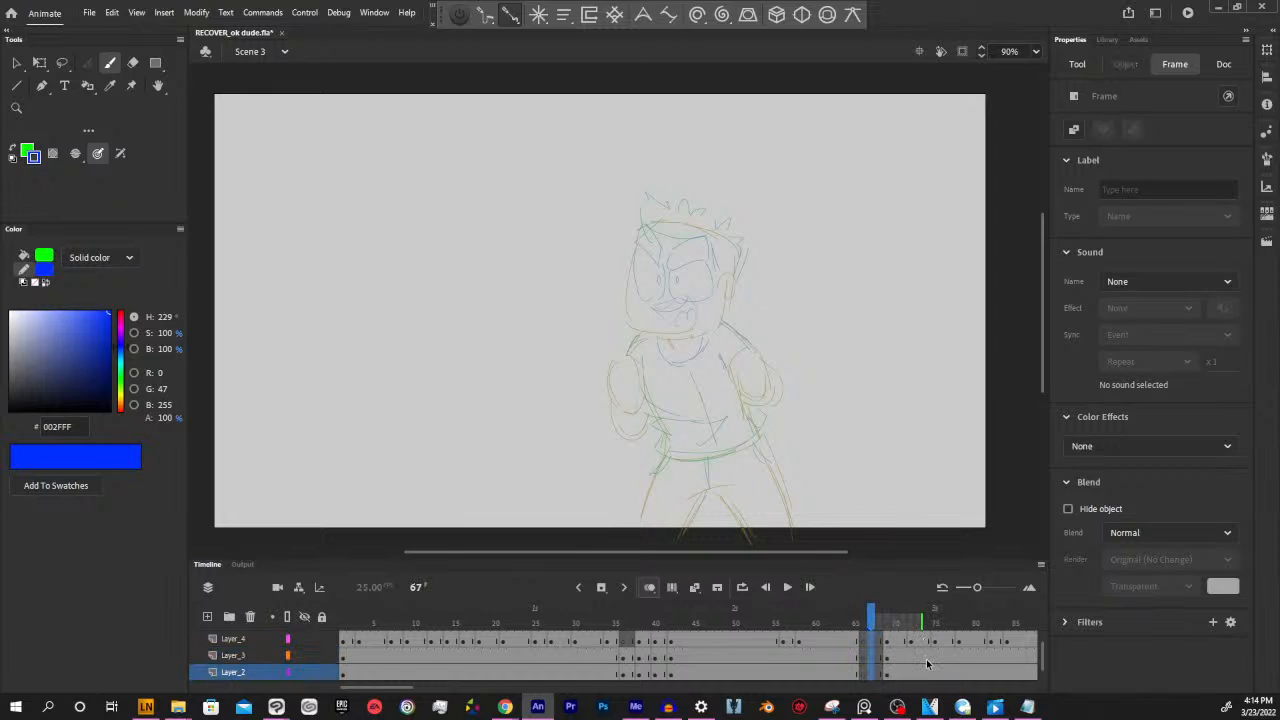
pyautogui.moveTo(864, 622)
pyautogui.mouseDown()
pyautogui.moveTo(837, 622)
pyautogui.moveTo(877, 622)
pyautogui.moveTo(848, 624)
pyautogui.moveTo(864, 626)
pyautogui.mouseUp()
pyautogui.click(648, 589)
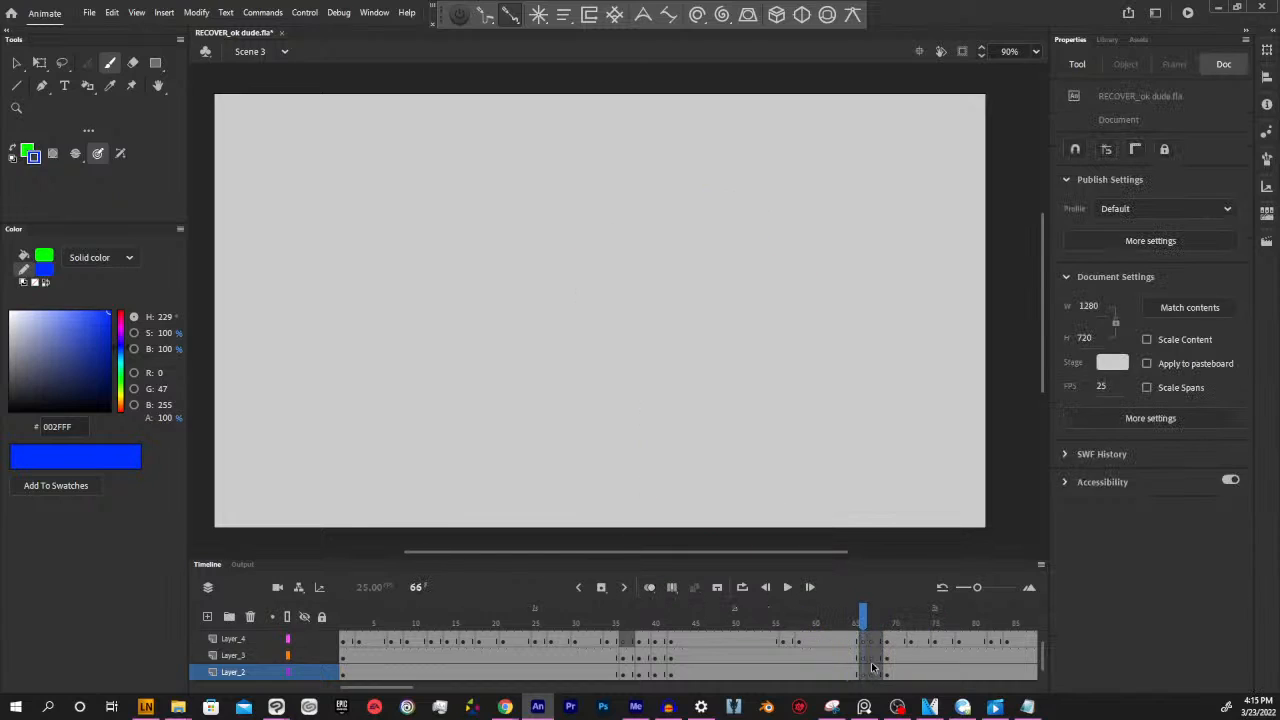
# Turn onion skinning back on and select the blank frame 66 on Layer_2
pyautogui.click(649, 589)
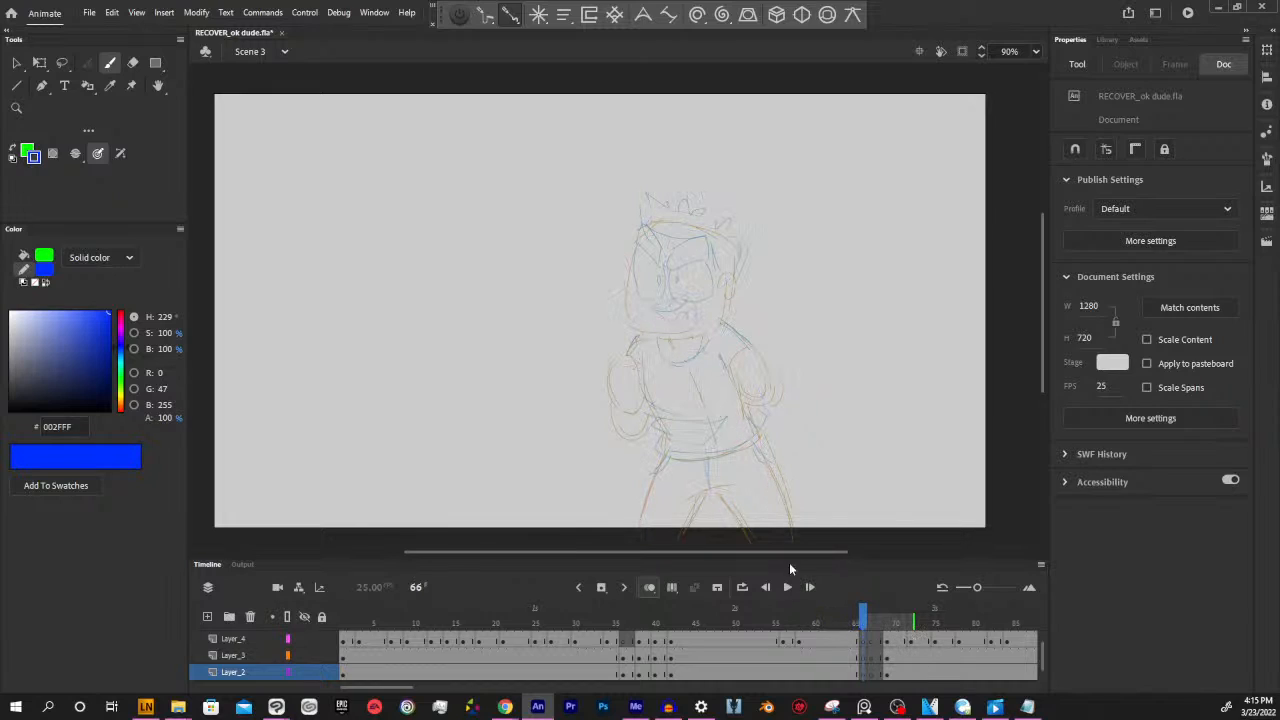
pyautogui.moveTo(866, 624); pyautogui.dragTo(866, 624)
pyautogui.click(862, 667)
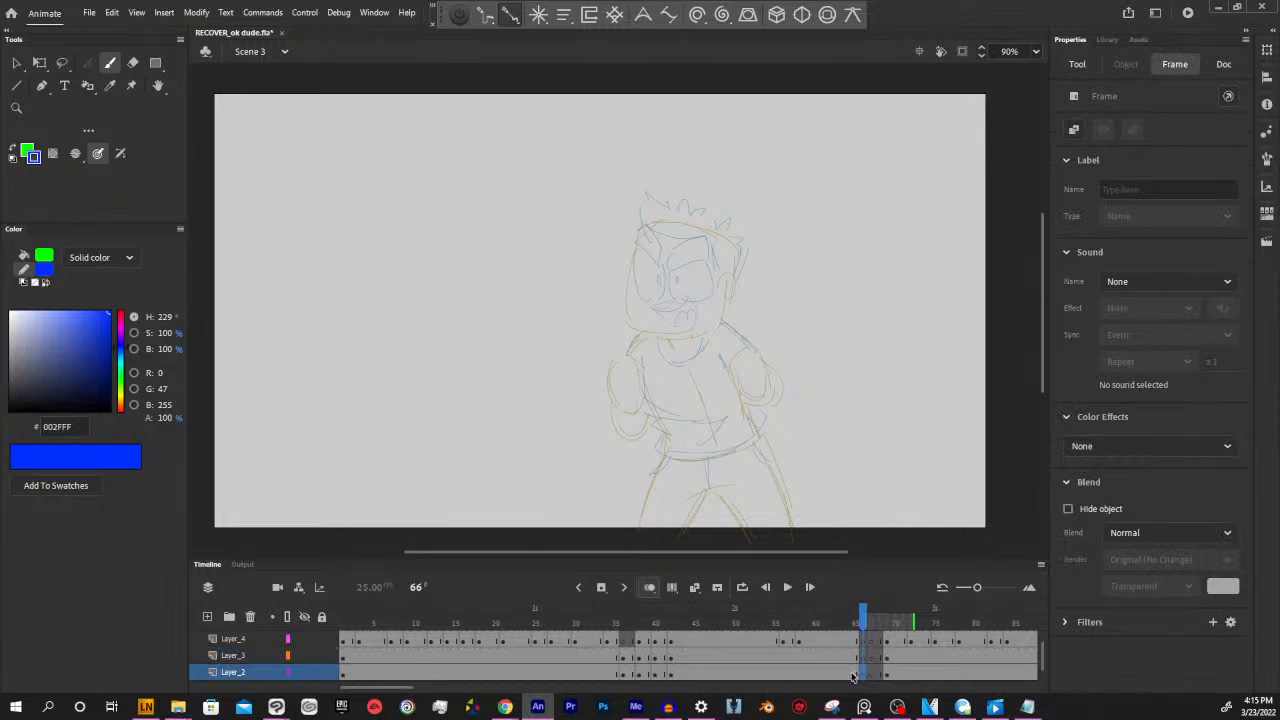
pyautogui.click(855, 678)
pyautogui.click(862, 675)
# With the Paint Brush, sketch the character's head outline in blue on frame 66 over the onion-skinned poses
pyautogui.press('b')
pyautogui.moveTo(811, 294); pyautogui.dragTo(893, 329)
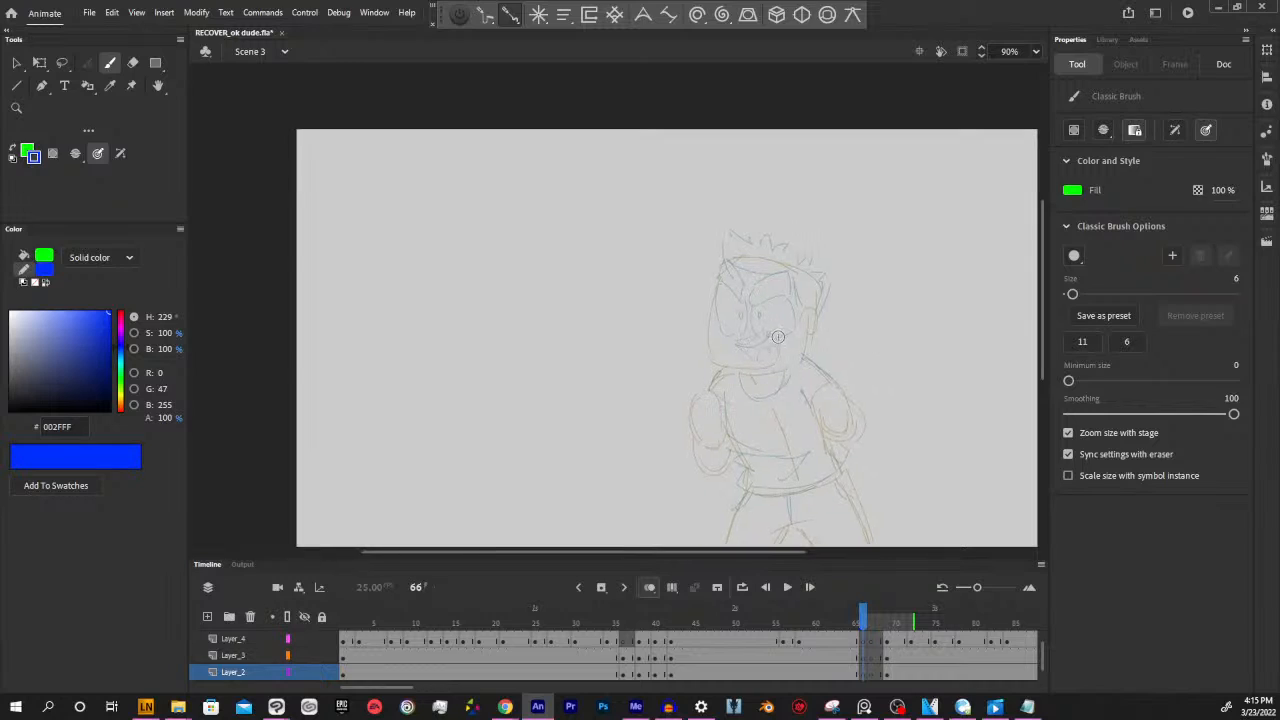
pyautogui.press('y')
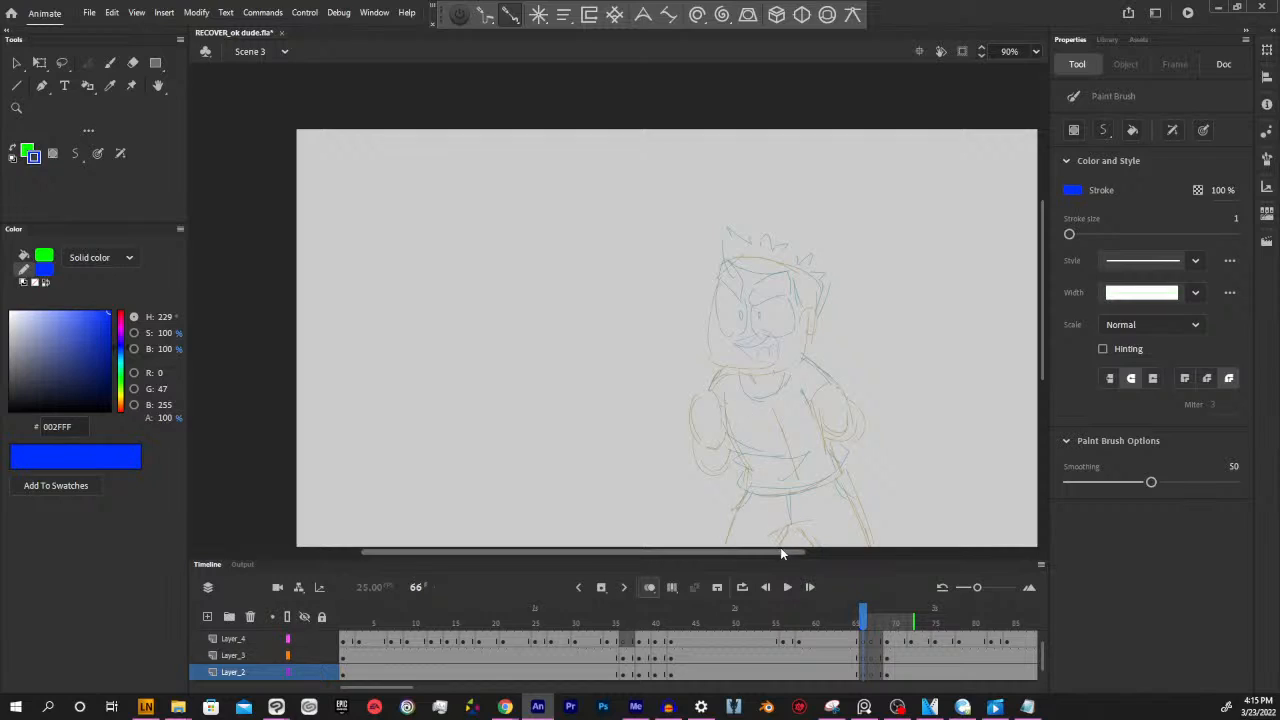
pyautogui.moveTo(781, 551); pyautogui.dragTo(787, 552)
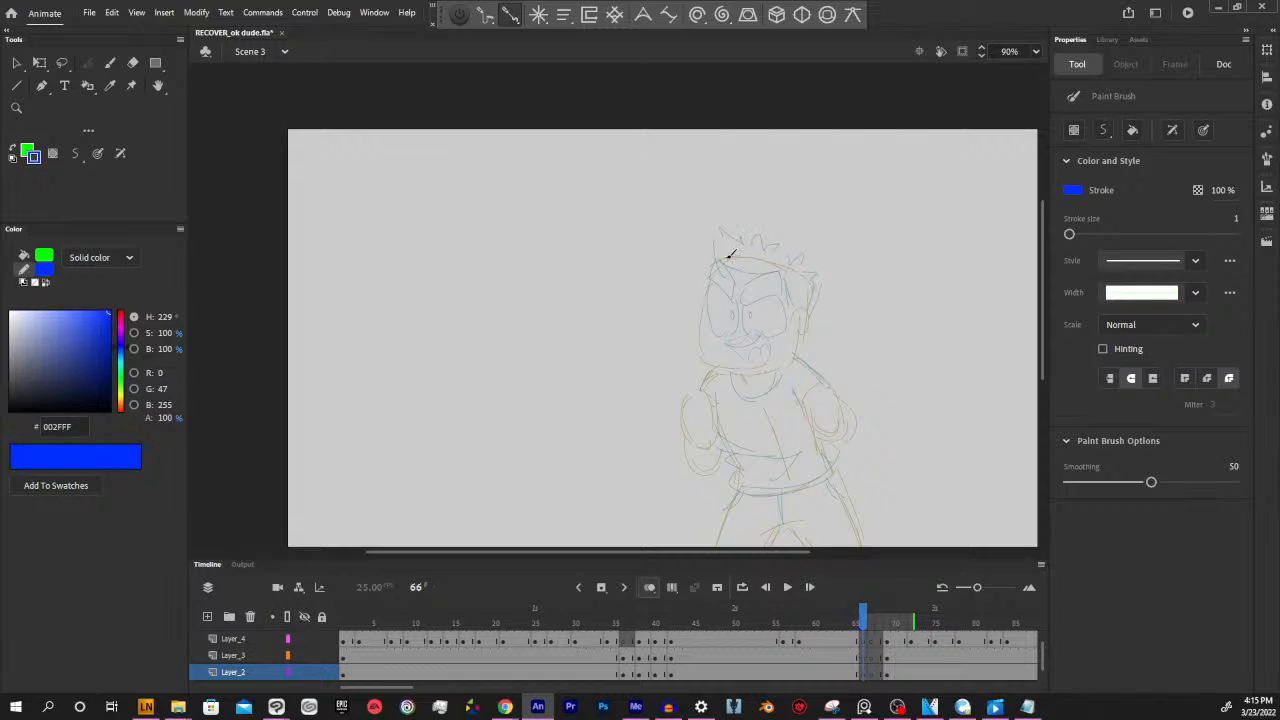
pyautogui.moveTo(714, 262)
pyautogui.mouseDown()
pyautogui.moveTo(788, 268)
pyautogui.moveTo(771, 264)
pyautogui.moveTo(808, 310)
pyautogui.mouseUp()
pyautogui.moveTo(716, 266)
pyautogui.mouseDown()
pyautogui.moveTo(704, 351)
pyautogui.moveTo(782, 370)
pyautogui.moveTo(727, 357)
pyautogui.moveTo(808, 358)
pyautogui.moveTo(710, 366)
pyautogui.moveTo(799, 352)
pyautogui.mouseUp()
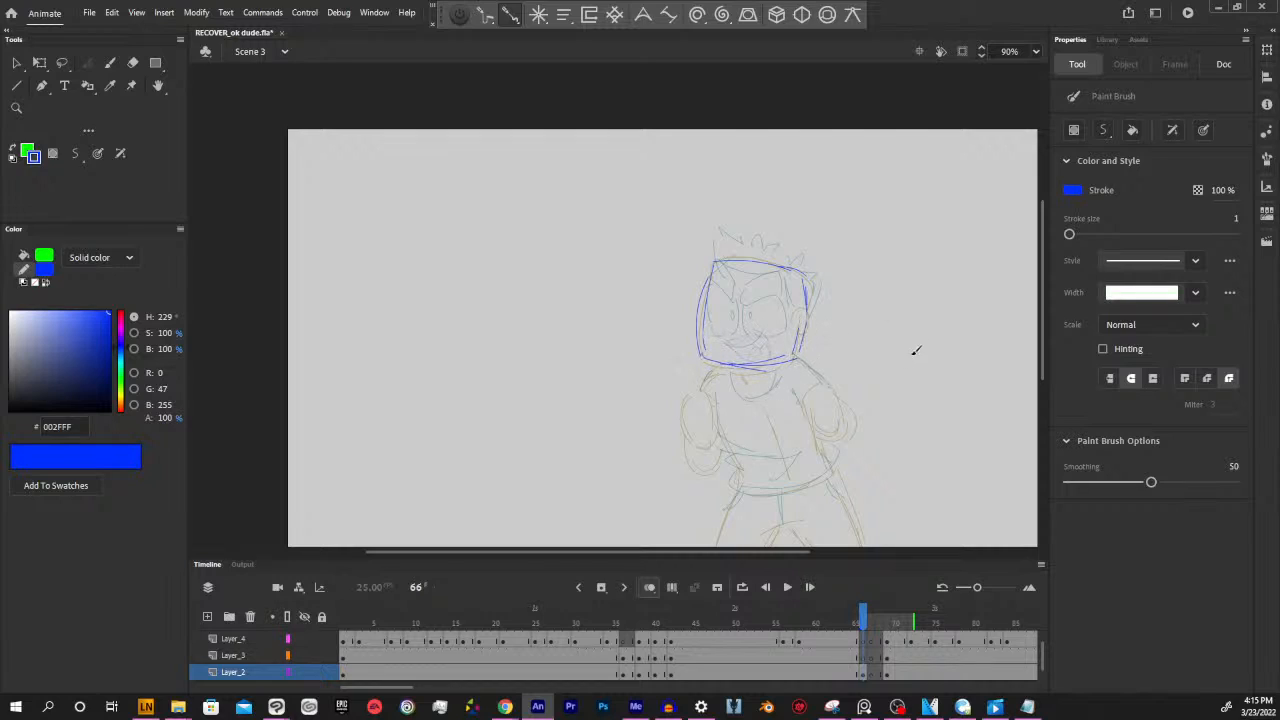
# Recolour the head outline on frame 66 to red (FF0000) and return to the Paint Brush
pyautogui.click(865, 675)
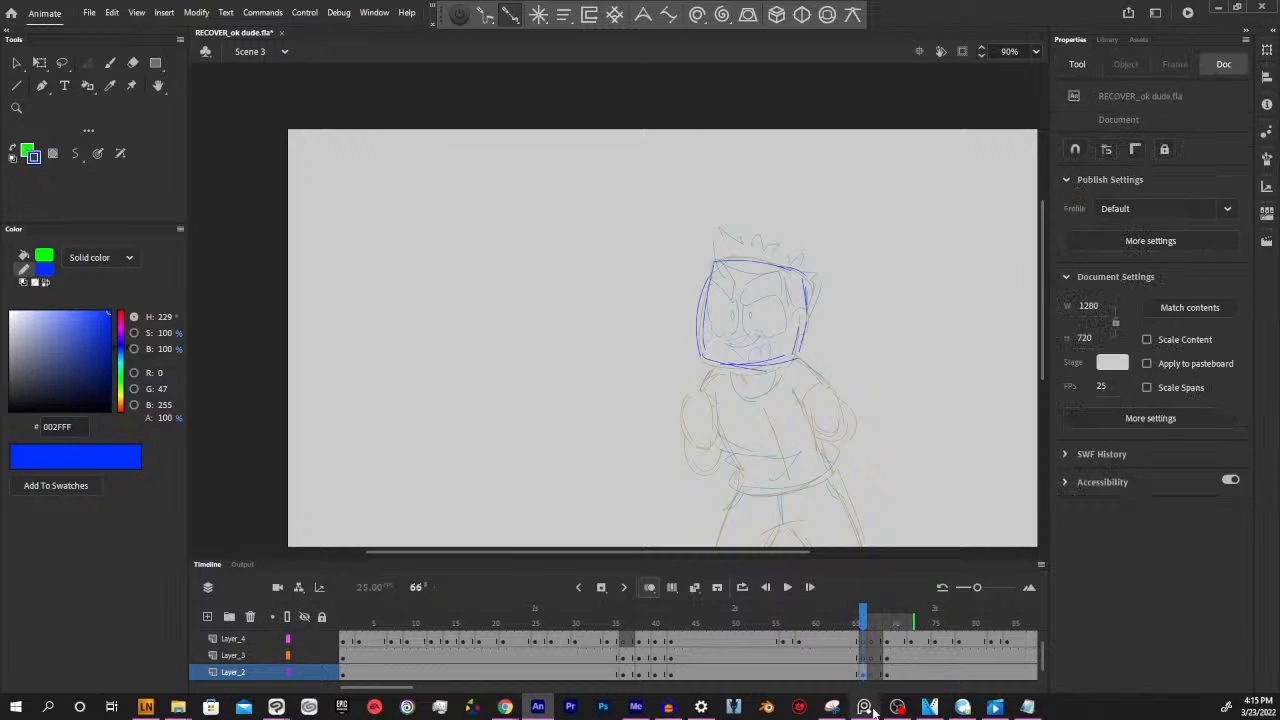
pyautogui.click(122, 318)
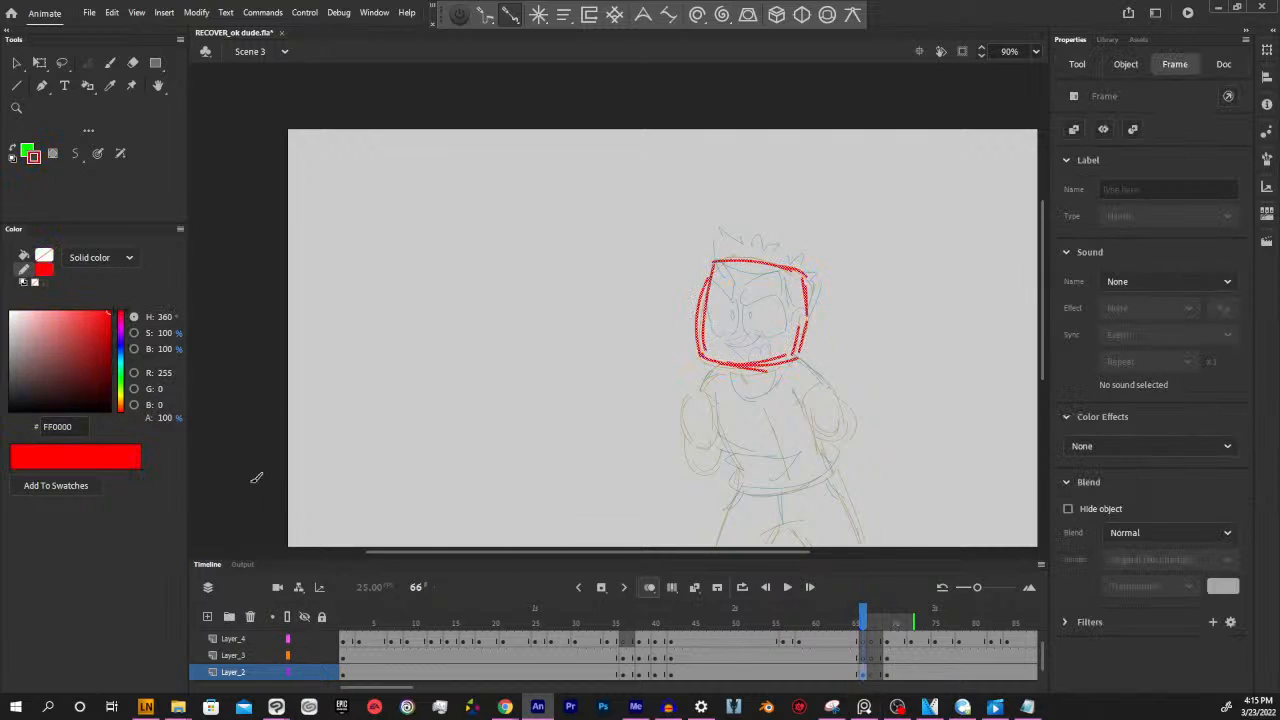
pyautogui.press('y')
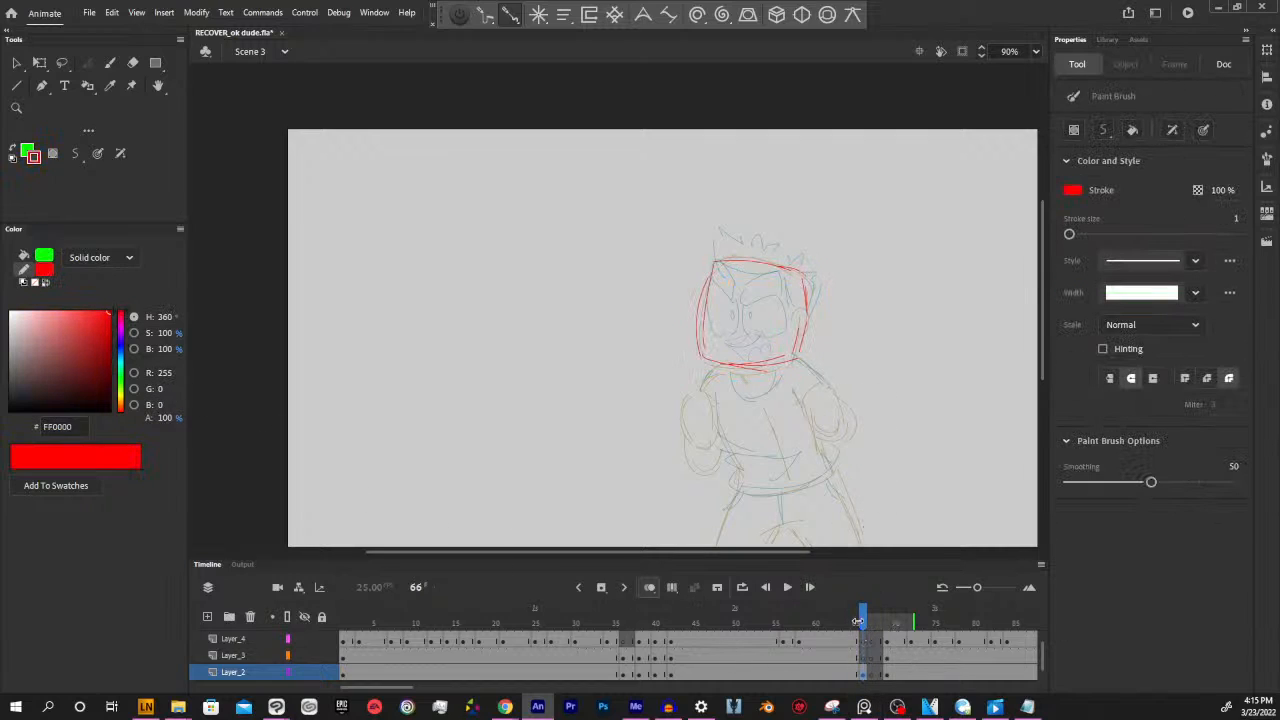
# Shift the head outline on frame 66 slightly to the left and sketch the ear on its right side
pyautogui.moveTo(857, 624); pyautogui.dragTo(863, 629)
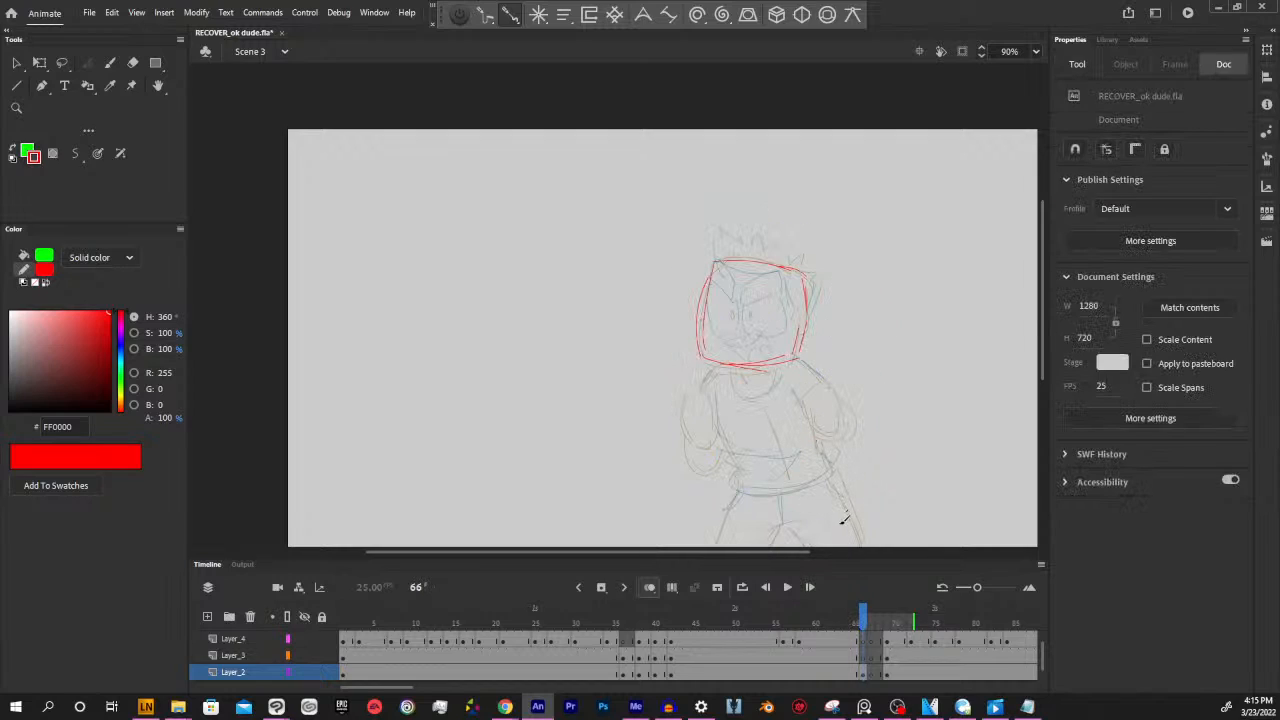
pyautogui.click(862, 673)
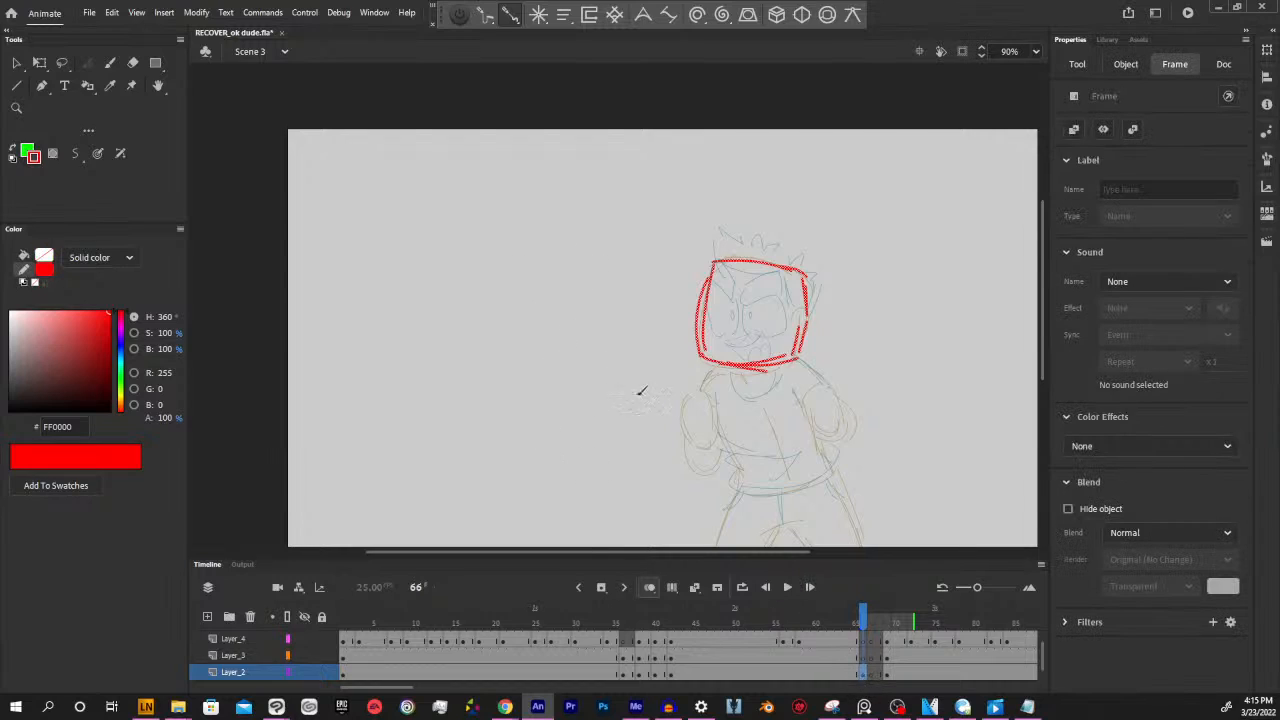
pyautogui.moveTo(674, 231); pyautogui.dragTo(853, 373)
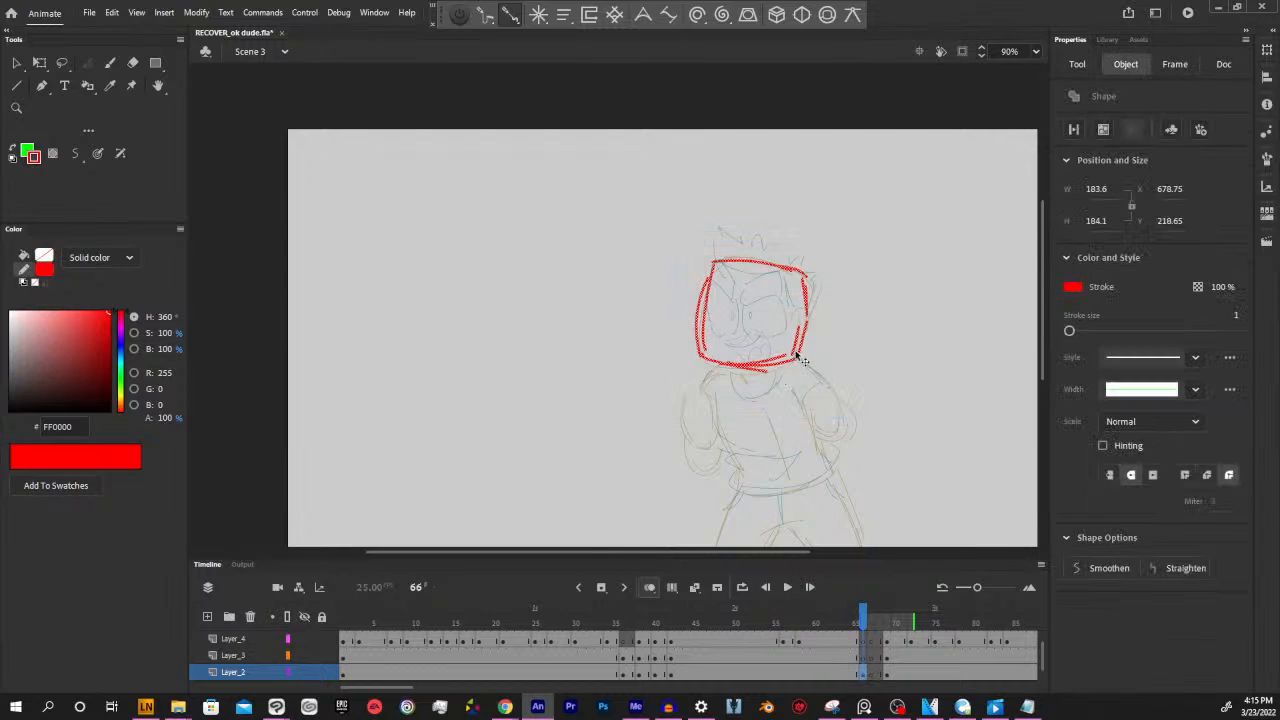
pyautogui.click(793, 353)
pyautogui.moveTo(657, 234); pyautogui.dragTo(822, 374)
pyautogui.press('y')
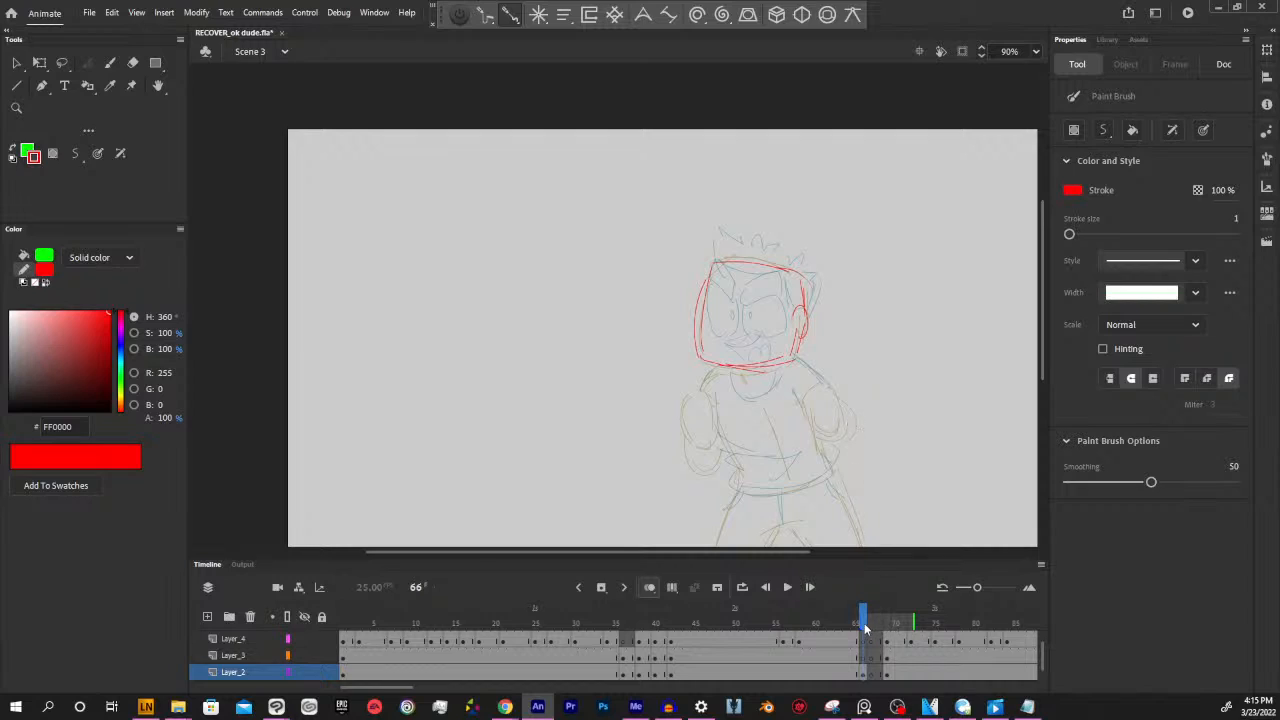
# Flip between frames 65 and 66 to compare the head outline with the preceding pose
pyautogui.moveTo(864, 623); pyautogui.dragTo(860, 623)
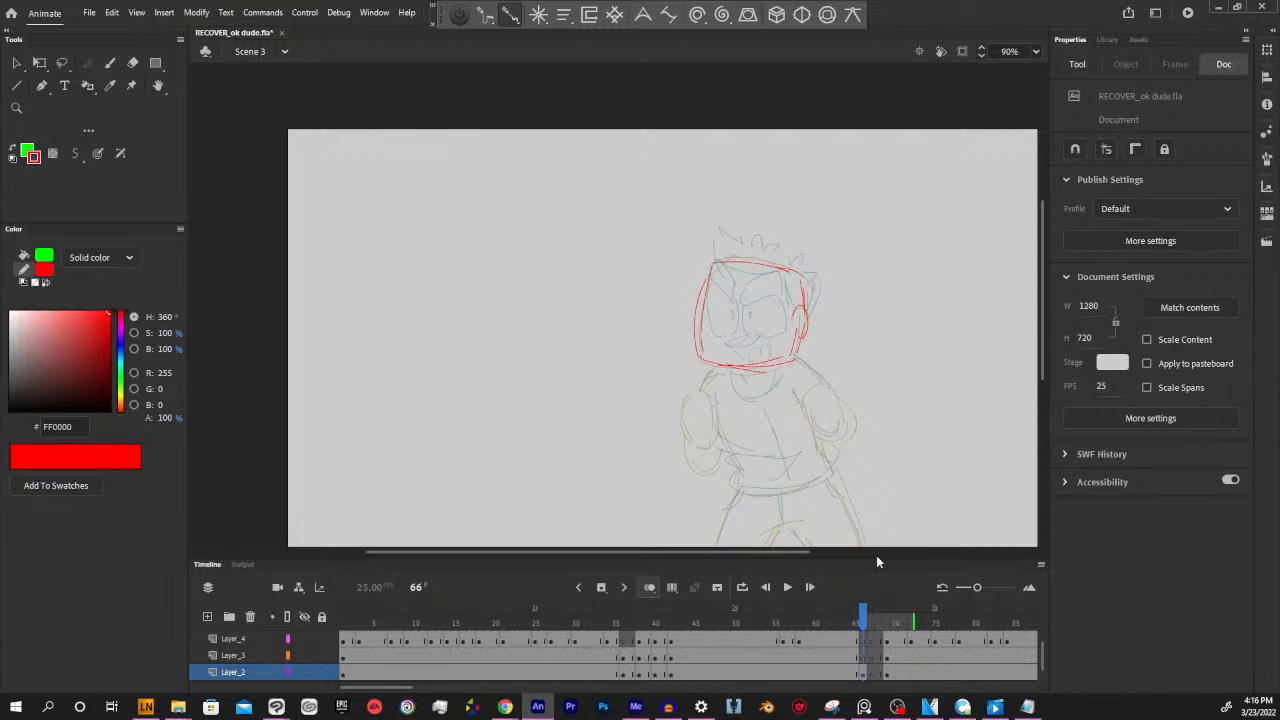
pyautogui.click(856, 622)
pyautogui.click(864, 622)
pyautogui.click(866, 671)
pyautogui.click(865, 659)
pyautogui.click(866, 672)
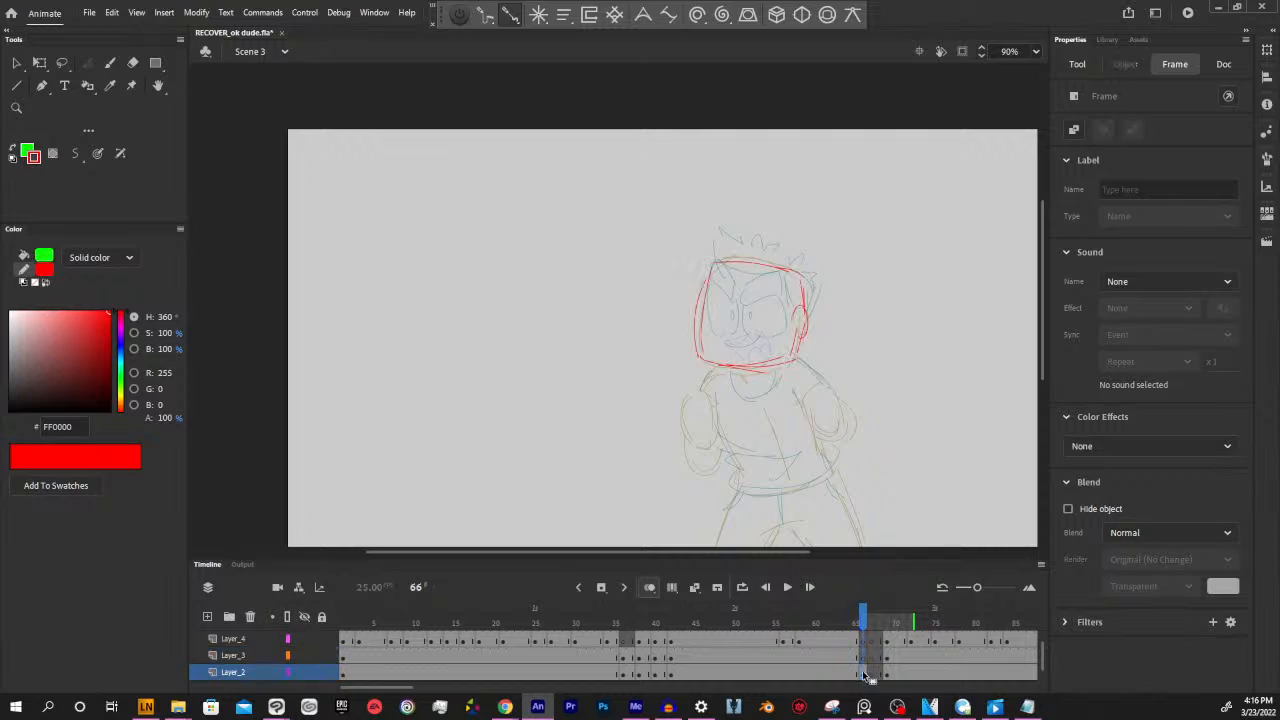
pyautogui.click(916, 510)
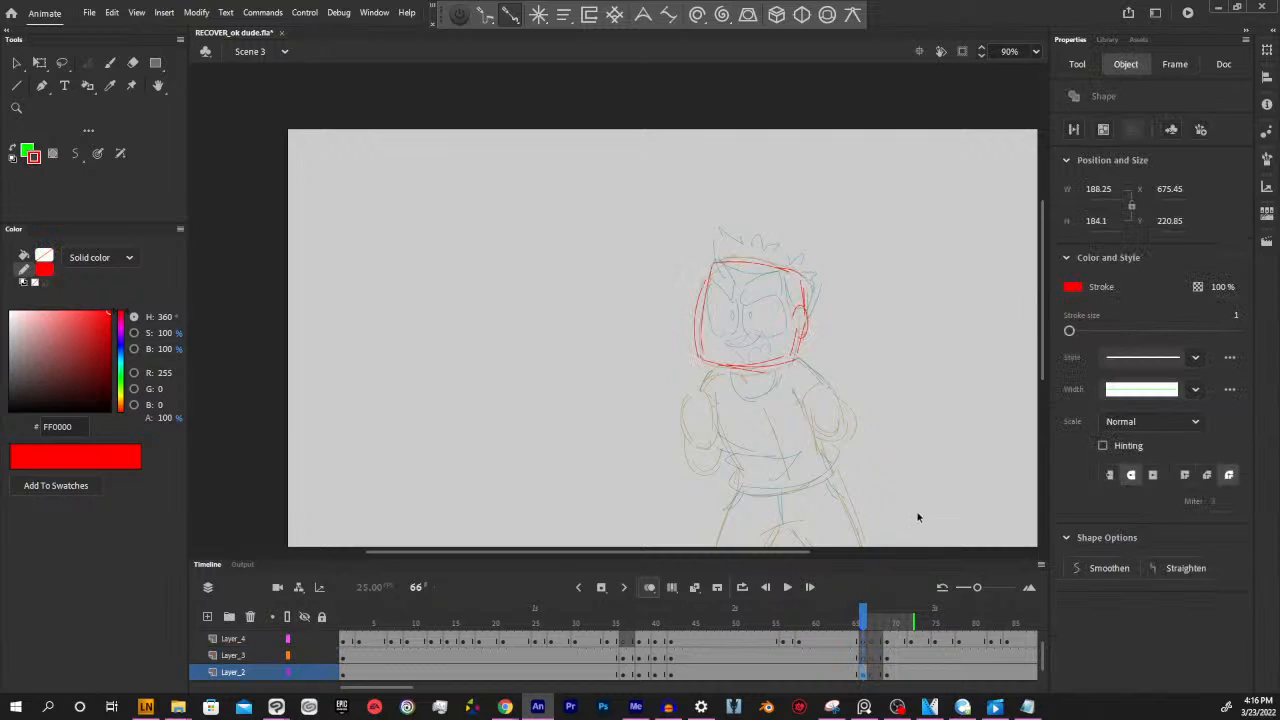
pyautogui.click(857, 622)
pyautogui.click(862, 622)
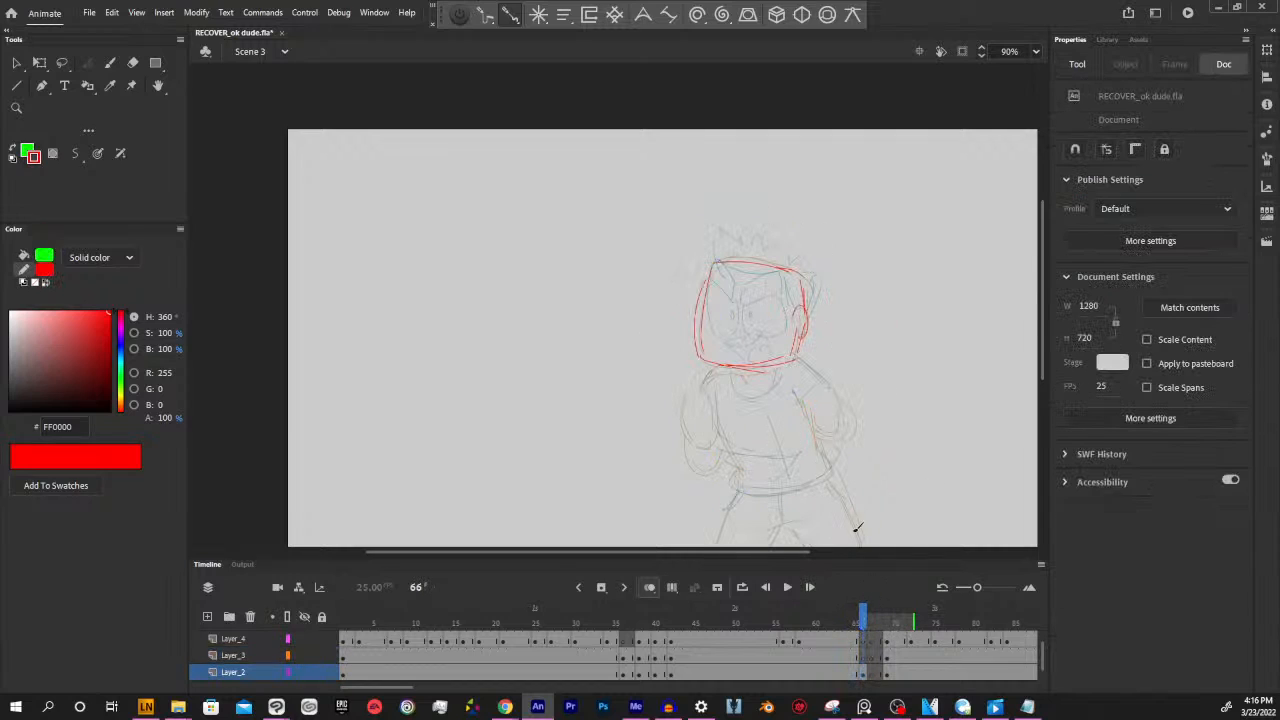
# Set the onion skin range to show only the preceding frame 65 behind frame 66
pyautogui.click(866, 672)
pyautogui.moveTo(861, 624); pyautogui.dragTo(870, 606)
pyautogui.moveTo(801, 448); pyautogui.dragTo(817, 460)
pyautogui.press('Escape')
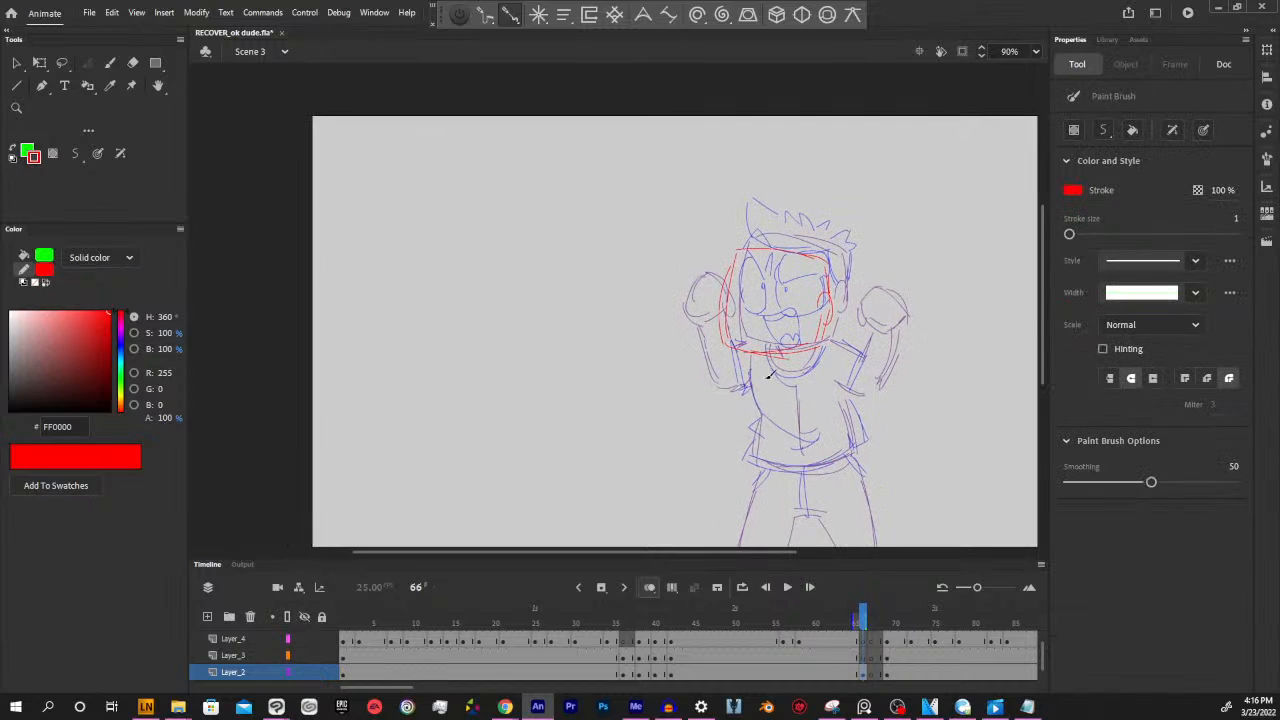
# Move the red head outline and ear up over the head of the onion-skinned frame 65, raising them slightly above it
pyautogui.moveTo(677, 211); pyautogui.dragTo(874, 376)
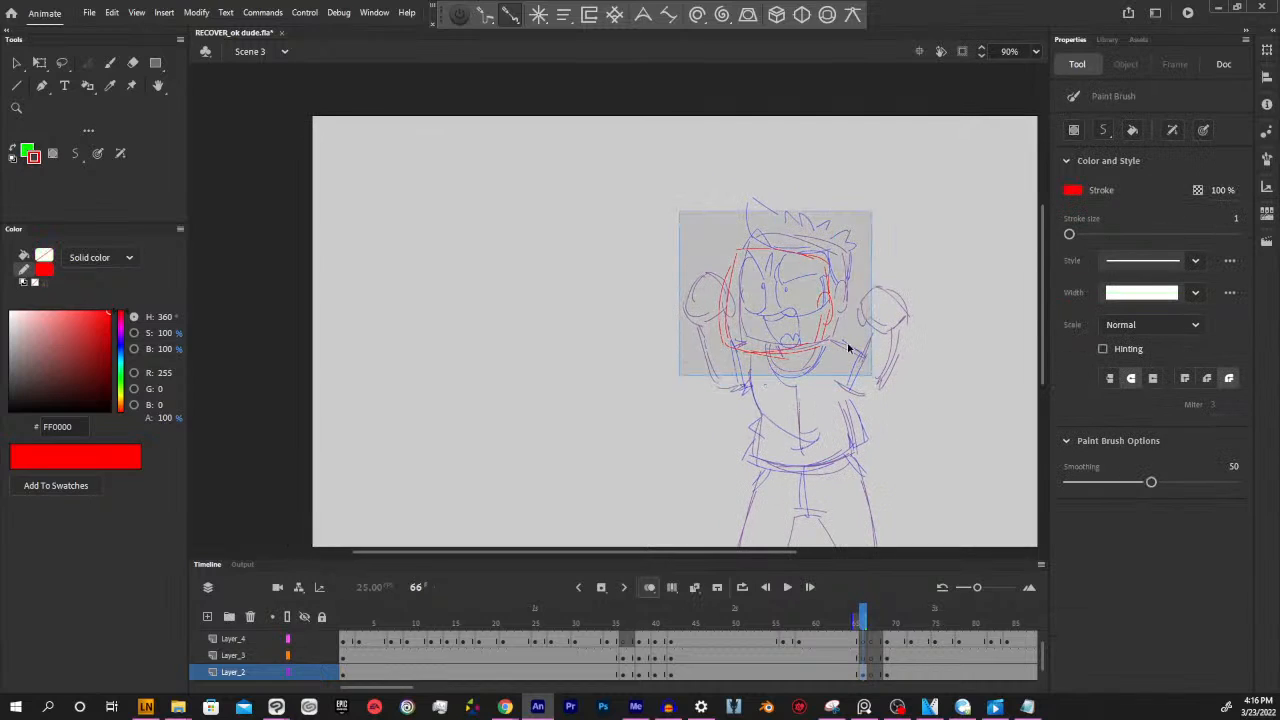
pyautogui.moveTo(830, 331); pyautogui.dragTo(847, 317)
pyautogui.press('b')
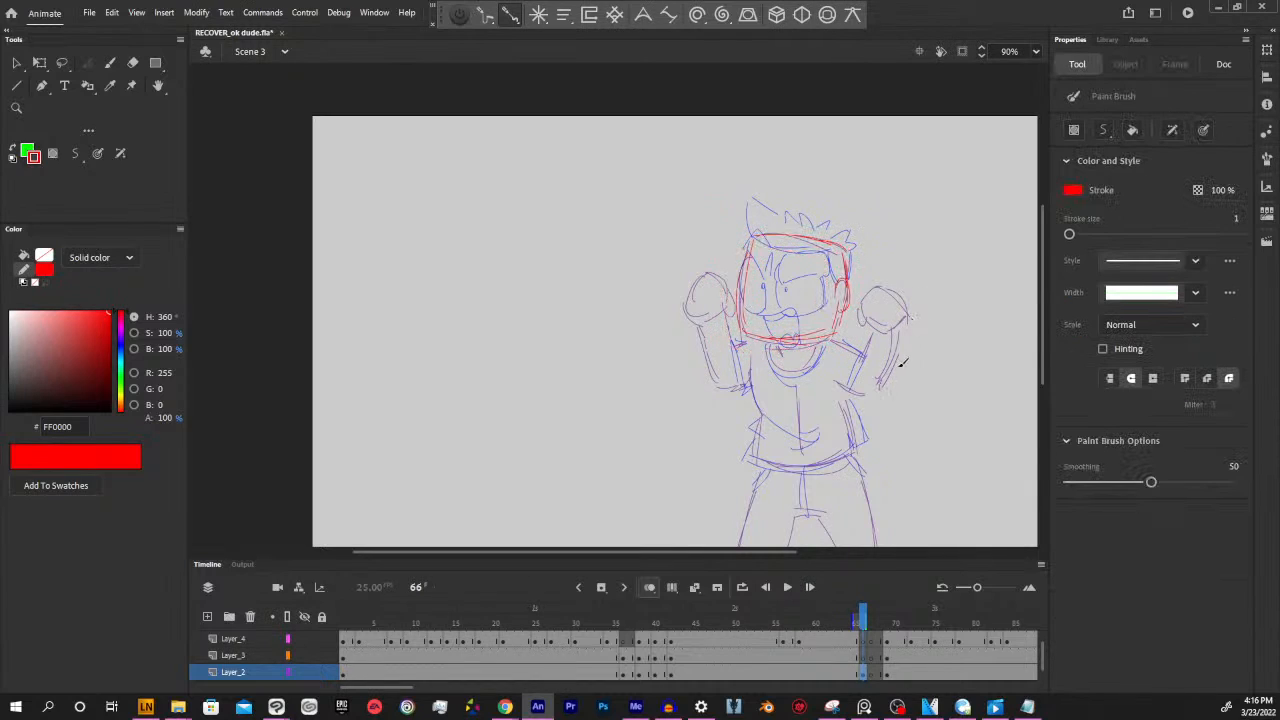
pyautogui.click(862, 674)
pyautogui.press('v')
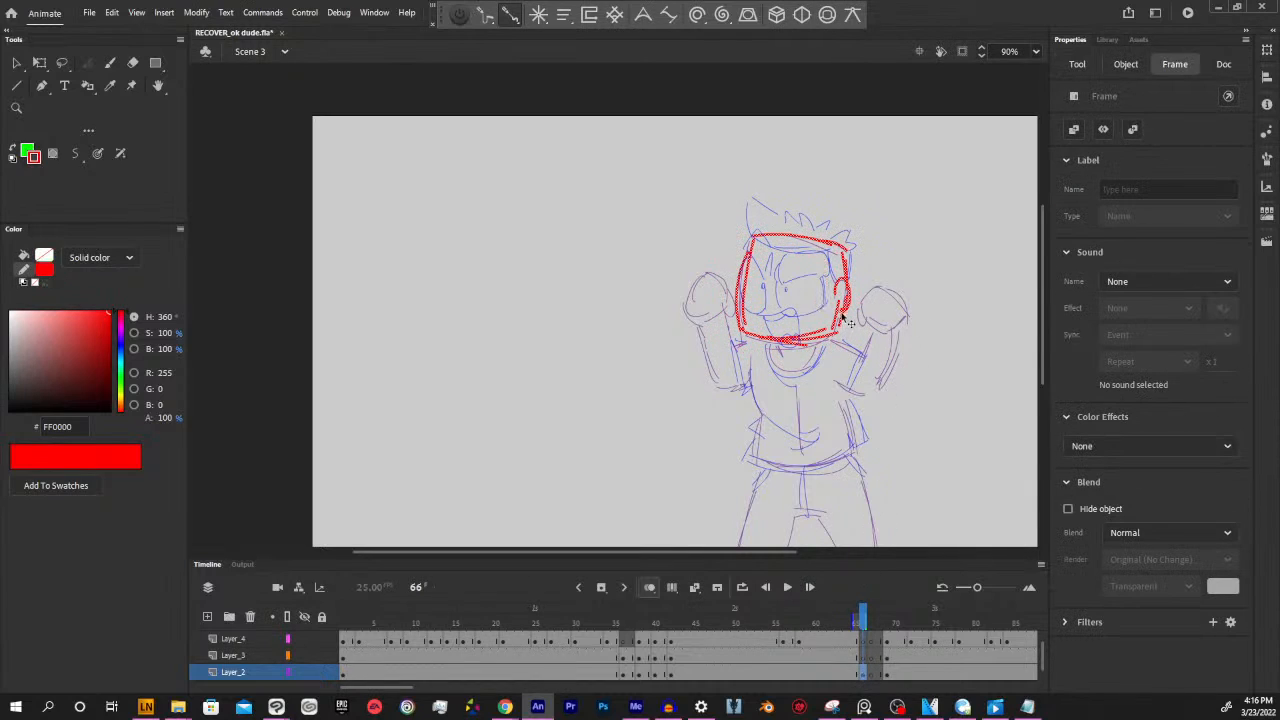
pyautogui.click(848, 324)
pyautogui.press('b')
# Sketch both raised fists in red over the fists of the preceding pose
pyautogui.moveTo(874, 291)
pyautogui.mouseDown()
pyautogui.moveTo(890, 326)
pyautogui.moveTo(907, 311)
pyautogui.moveTo(904, 301)
pyautogui.moveTo(885, 338)
pyautogui.moveTo(862, 318)
pyautogui.mouseUp()
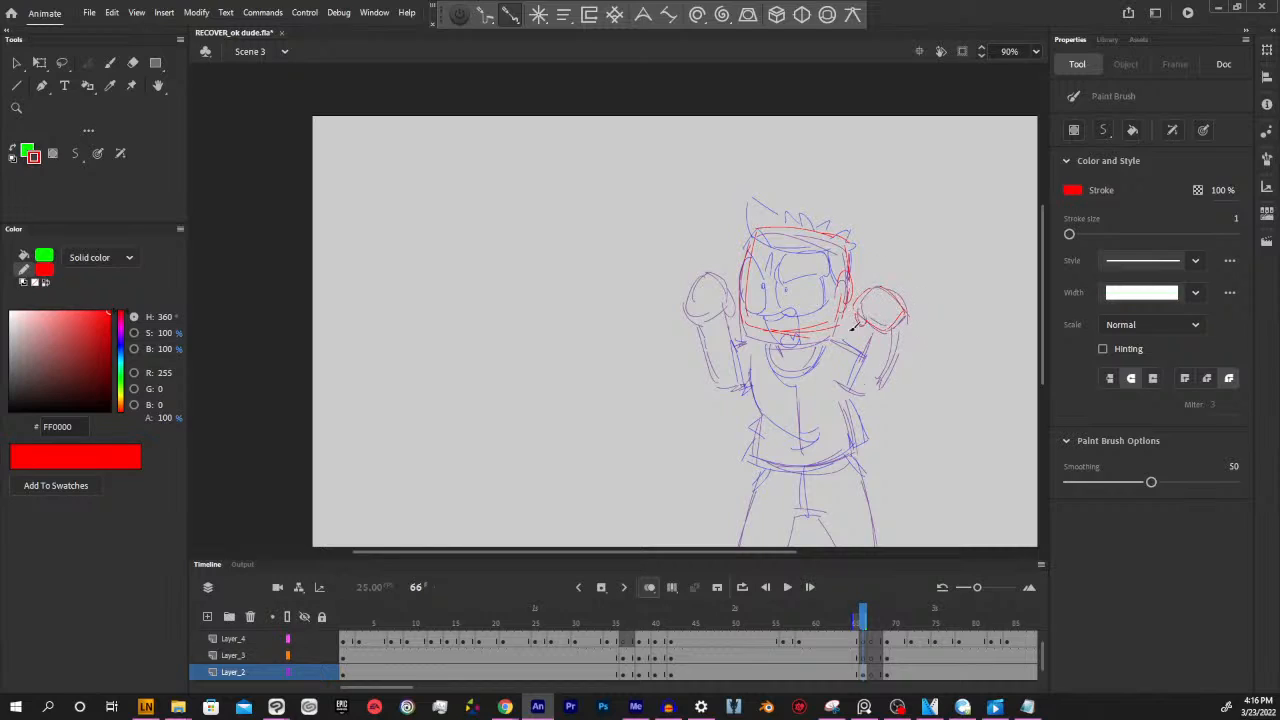
pyautogui.moveTo(715, 276)
pyautogui.mouseDown()
pyautogui.moveTo(685, 308)
pyautogui.moveTo(702, 318)
pyautogui.moveTo(721, 285)
pyautogui.moveTo(716, 318)
pyautogui.mouseUp()
pyautogui.moveTo(863, 617); pyautogui.dragTo(859, 624)
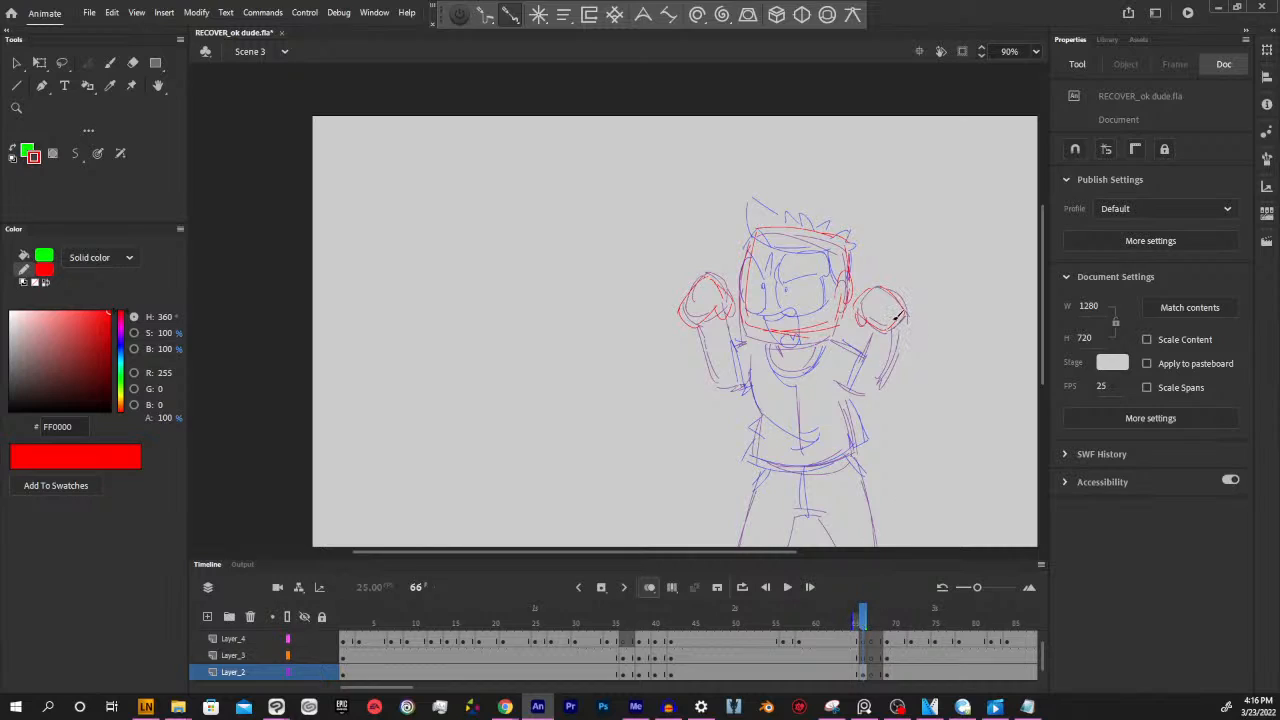
# Lasso each red fist and move it up above the fists of the preceding pose
pyautogui.press('l')
pyautogui.moveTo(882, 345)
pyautogui.mouseDown()
pyautogui.moveTo(905, 345)
pyautogui.moveTo(886, 342)
pyautogui.moveTo(909, 294)
pyautogui.moveTo(908, 305)
pyautogui.mouseUp()
pyautogui.moveTo(743, 342)
pyautogui.mouseDown()
pyautogui.moveTo(700, 279)
pyautogui.moveTo(680, 345)
pyautogui.moveTo(731, 328)
pyautogui.moveTo(736, 297)
pyautogui.moveTo(708, 267)
pyautogui.mouseUp()
pyautogui.moveTo(728, 321); pyautogui.dragTo(723, 296)
# With the Paint Brush, sketch both raised arms in red, connecting the fists to the shoulders
pyautogui.press('b')
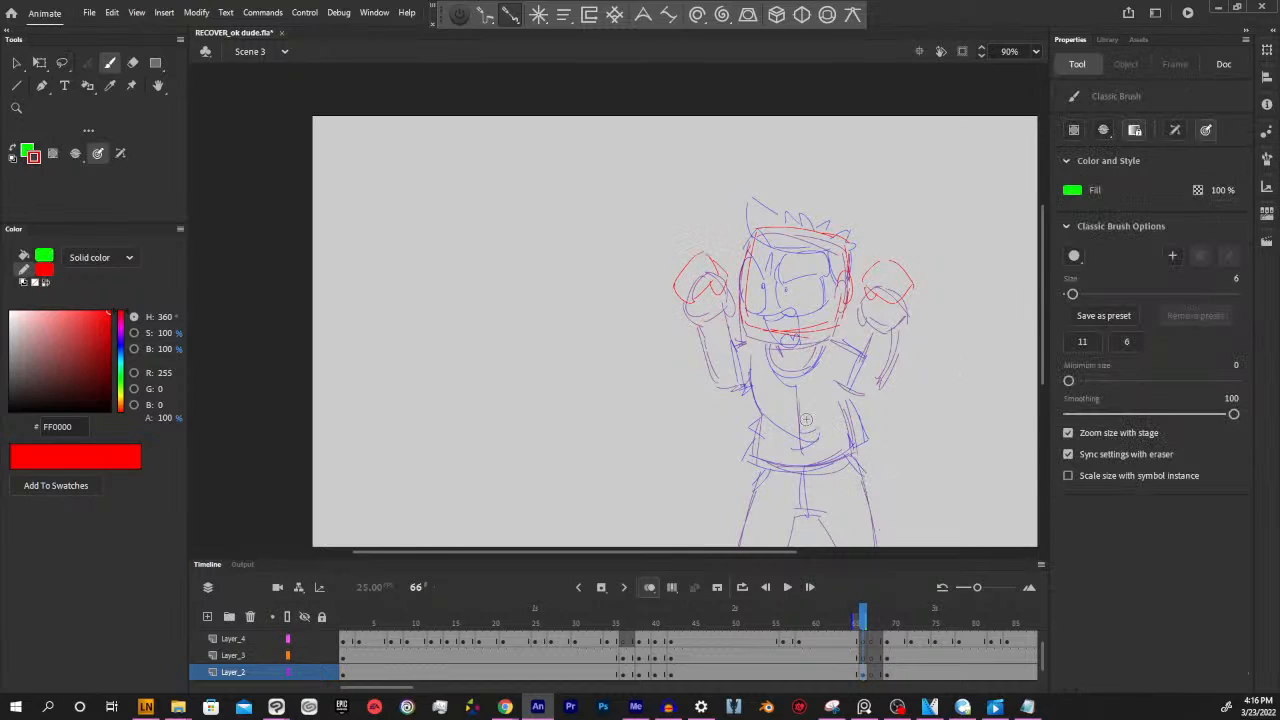
pyautogui.press('y')
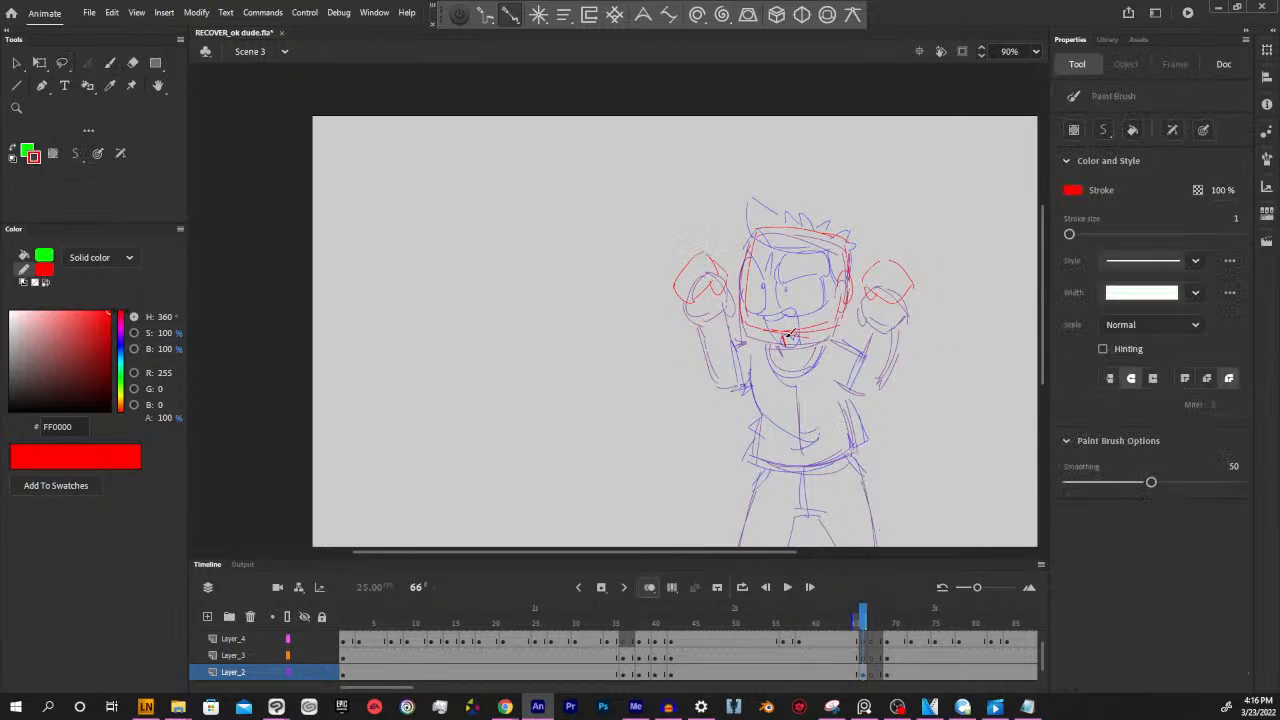
pyautogui.moveTo(700, 312); pyautogui.dragTo(744, 381)
pyautogui.moveTo(726, 299); pyautogui.dragTo(755, 349)
pyautogui.moveTo(876, 296)
pyautogui.mouseDown()
pyautogui.moveTo(857, 329)
pyautogui.moveTo(884, 349)
pyautogui.moveTo(894, 314)
pyautogui.moveTo(895, 301)
pyautogui.moveTo(866, 380)
pyautogui.mouseUp()
pyautogui.hotkey('ctrl', 'z')
pyautogui.moveTo(871, 293); pyautogui.dragTo(842, 353)
pyautogui.moveTo(893, 298); pyautogui.dragTo(856, 392)
pyautogui.moveTo(884, 322); pyautogui.dragTo(858, 388)
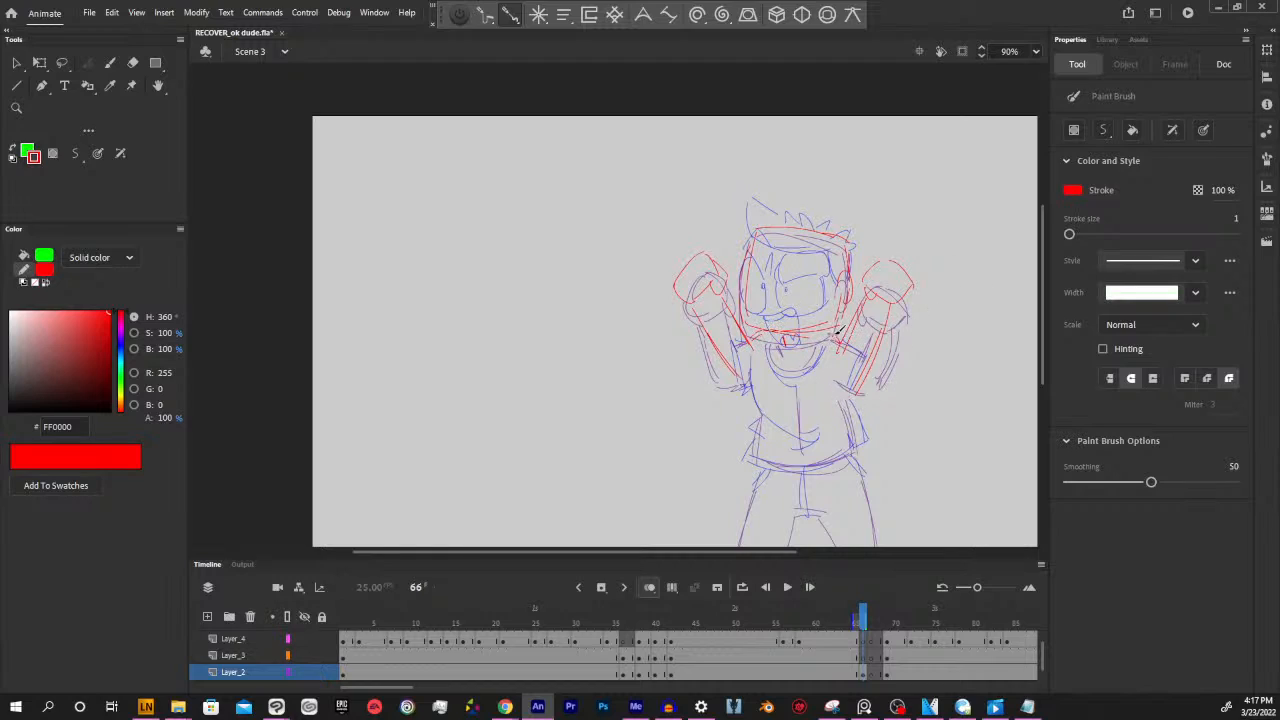
# Sketch the sides and bottom hem of the shirt in red over the preceding pose's torso
pyautogui.moveTo(749, 362)
pyautogui.mouseDown()
pyautogui.moveTo(784, 430)
pyautogui.moveTo(761, 460)
pyautogui.moveTo(855, 458)
pyautogui.mouseUp()
pyautogui.moveTo(786, 467); pyautogui.dragTo(855, 447)
pyautogui.moveTo(838, 378)
pyautogui.mouseDown()
pyautogui.moveTo(852, 440)
pyautogui.moveTo(851, 410)
pyautogui.mouseUp()
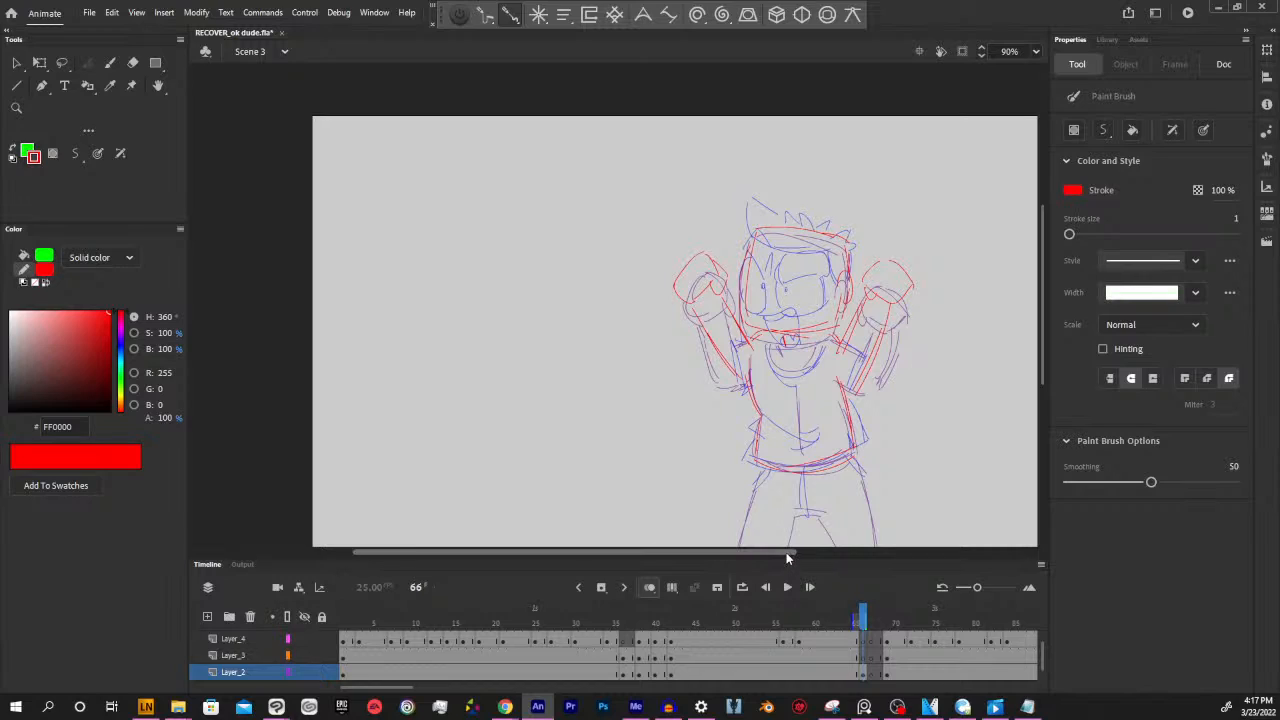
pyautogui.click(864, 625)
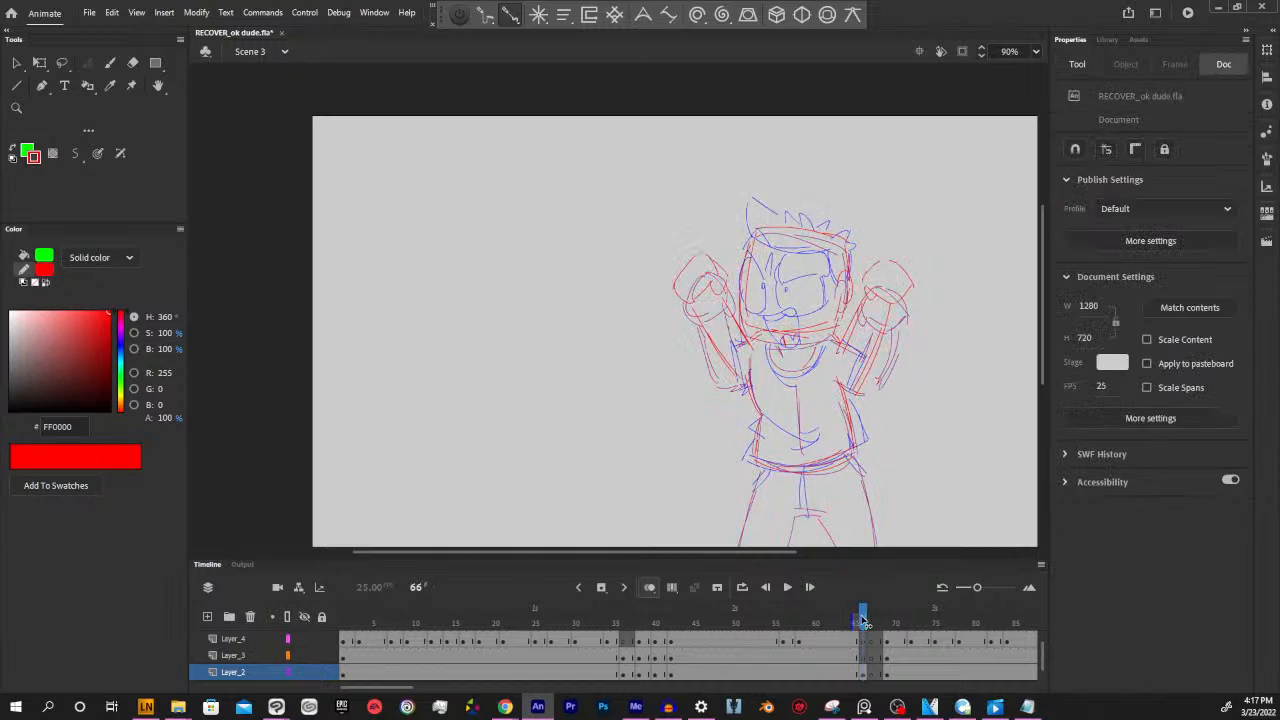
# Sketch both legs and the crotch line in red, extending the legs past the stage's lower edge
pyautogui.moveTo(928, 416); pyautogui.dragTo(860, 372)
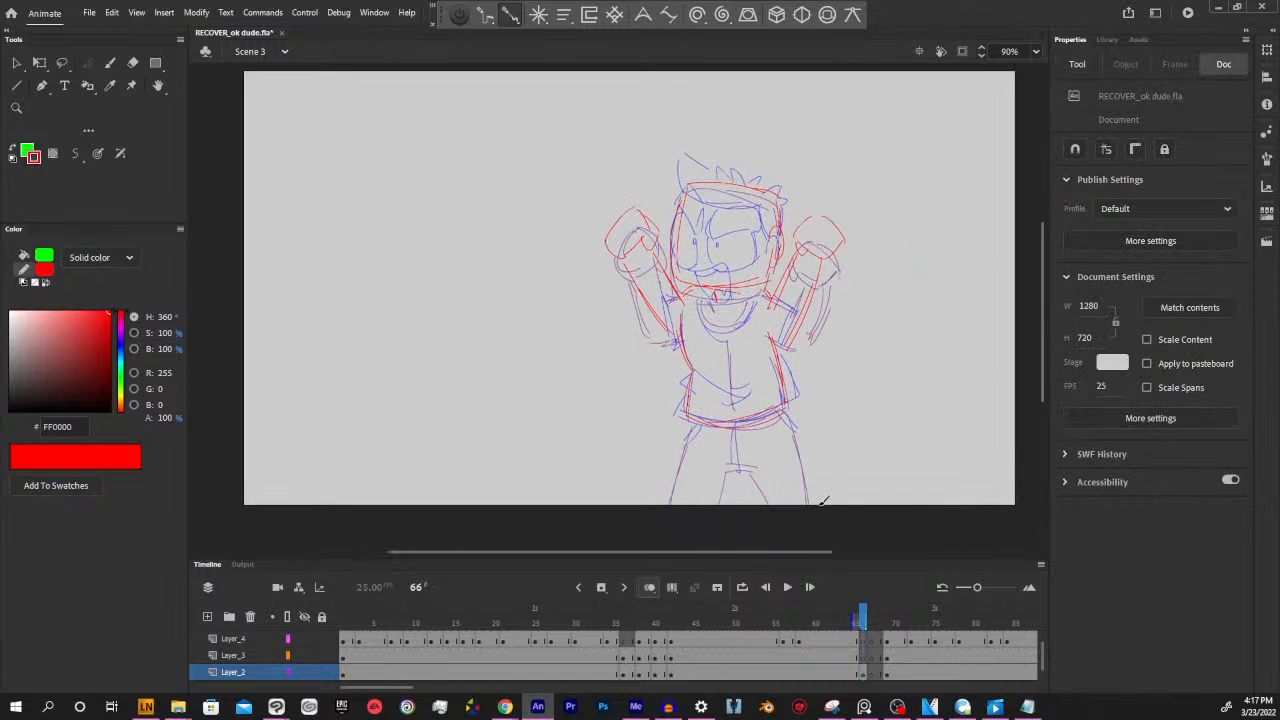
pyautogui.press('b')
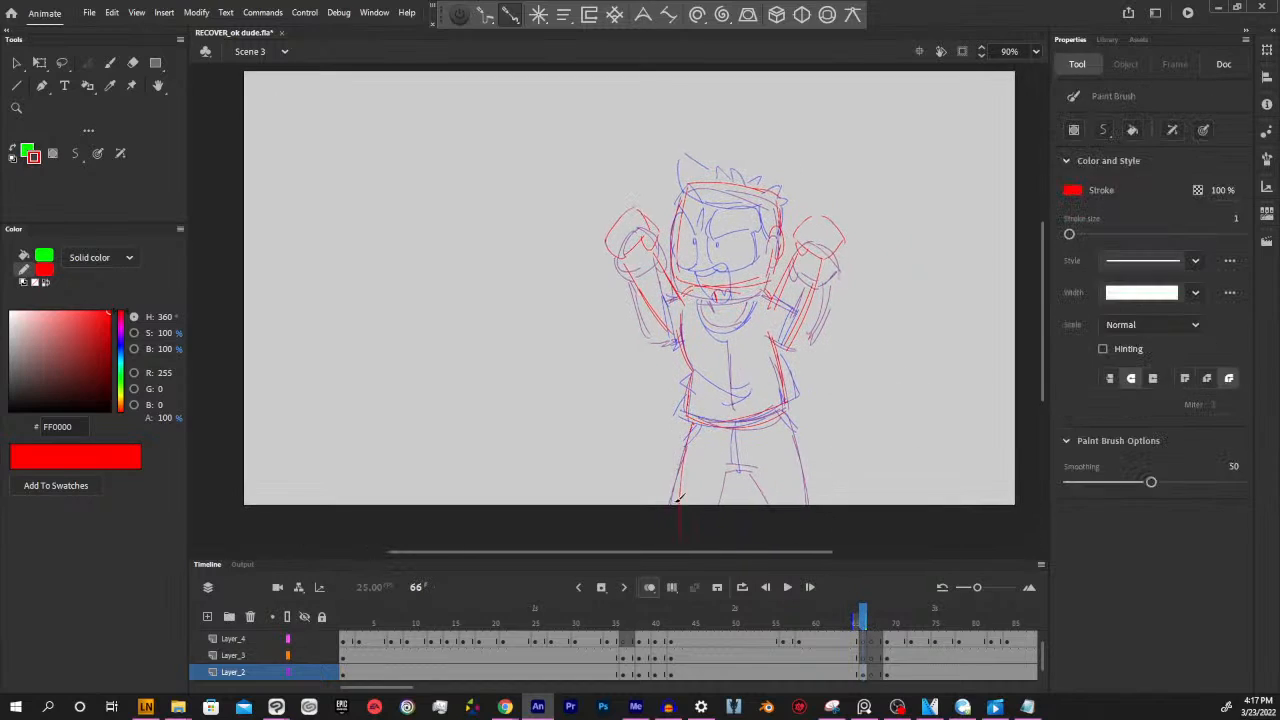
pyautogui.moveTo(691, 424); pyautogui.dragTo(670, 523)
pyautogui.moveTo(730, 472)
pyautogui.mouseDown()
pyautogui.moveTo(723, 509)
pyautogui.moveTo(753, 467)
pyautogui.mouseUp()
pyautogui.moveTo(725, 473)
pyautogui.mouseDown()
pyautogui.moveTo(753, 469)
pyautogui.moveTo(771, 518)
pyautogui.mouseUp()
pyautogui.moveTo(788, 410); pyautogui.dragTo(803, 518)
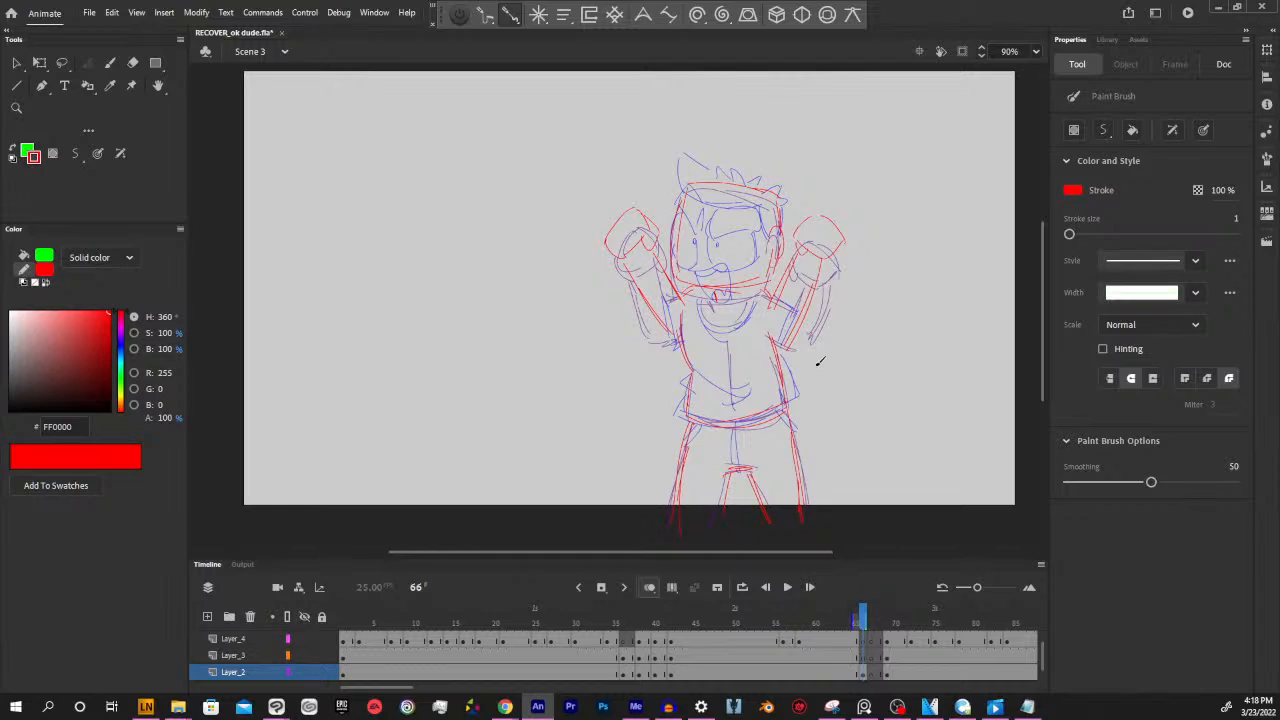
# Lasso each red arm together with its fist and raise both arms slightly
pyautogui.press('l')
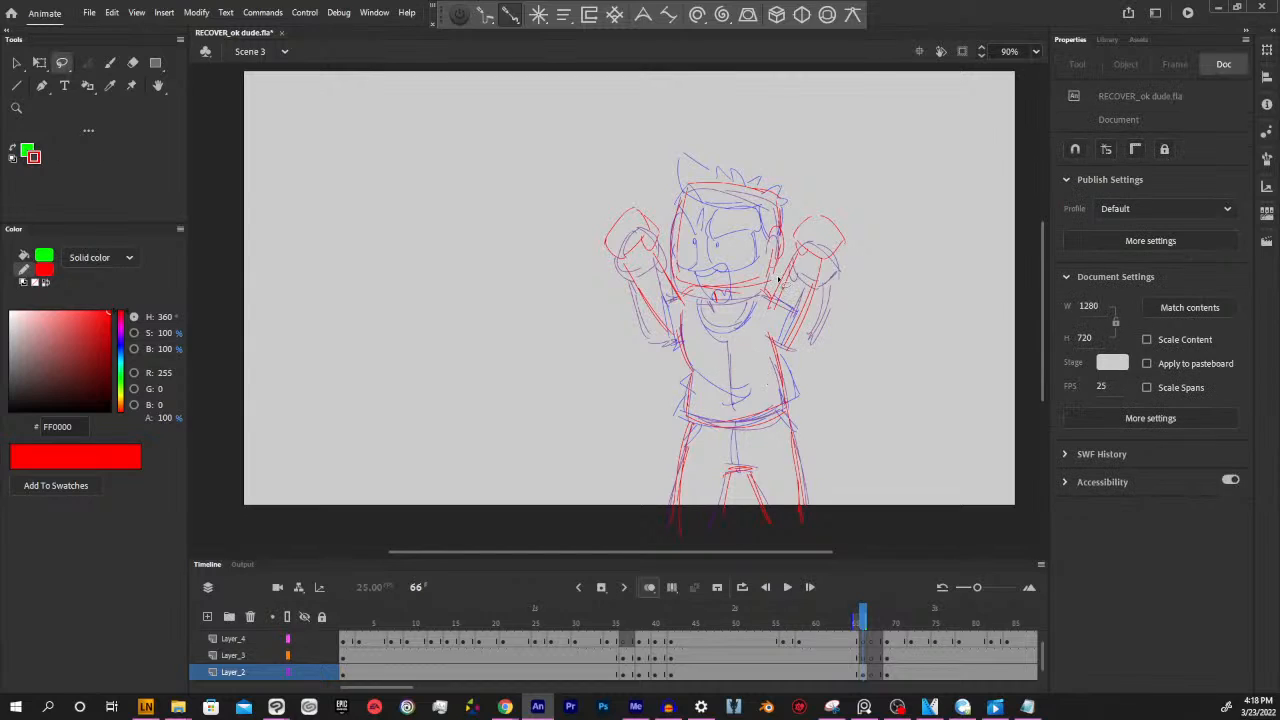
pyautogui.moveTo(778, 280)
pyautogui.mouseDown()
pyautogui.moveTo(838, 325)
pyautogui.moveTo(842, 180)
pyautogui.moveTo(814, 190)
pyautogui.moveTo(796, 252)
pyautogui.mouseUp()
pyautogui.moveTo(823, 298); pyautogui.dragTo(814, 273)
pyautogui.click(870, 330)
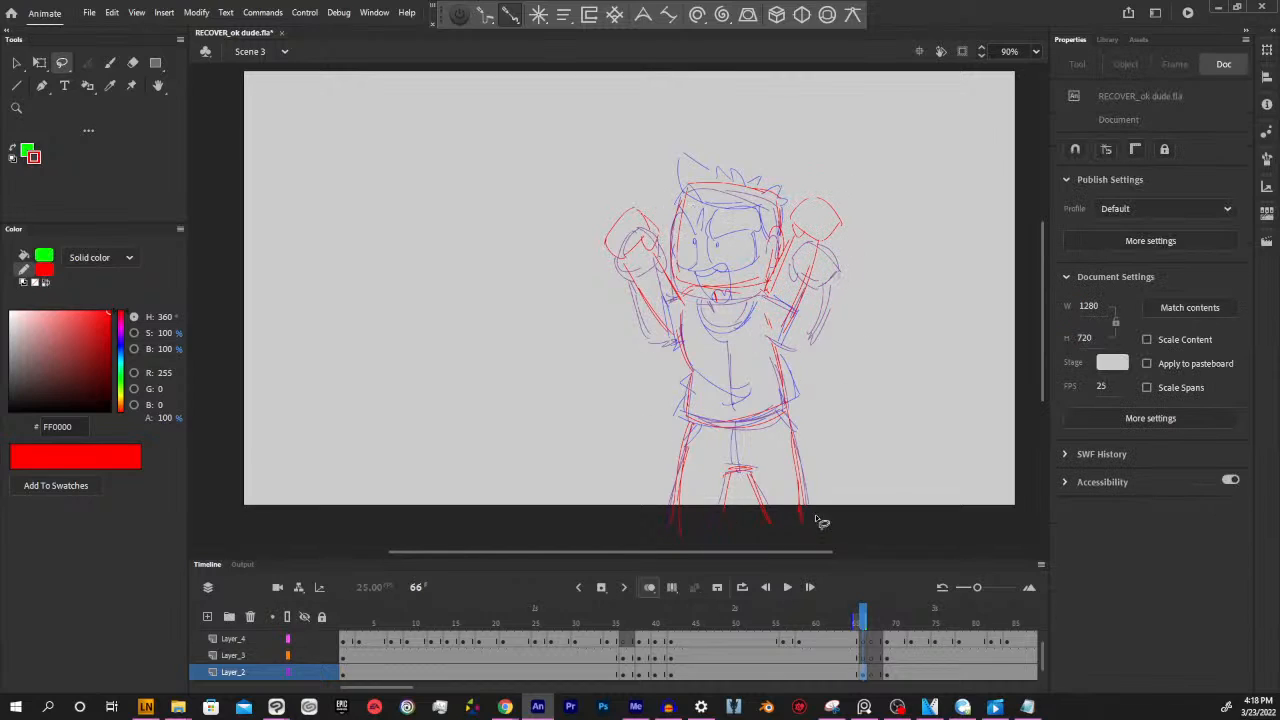
pyautogui.moveTo(593, 228)
pyautogui.mouseDown()
pyautogui.moveTo(638, 327)
pyautogui.moveTo(666, 341)
pyautogui.moveTo(685, 311)
pyautogui.moveTo(650, 188)
pyautogui.mouseUp()
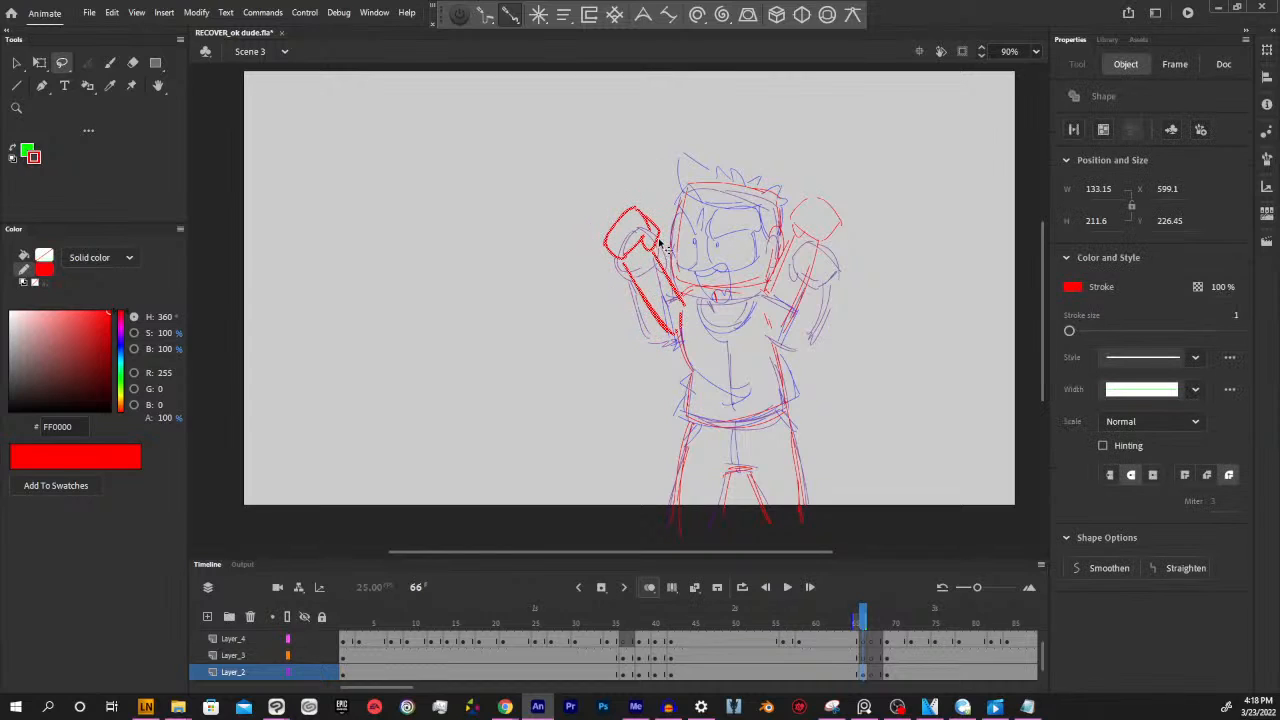
pyautogui.moveTo(659, 240); pyautogui.dragTo(664, 229)
pyautogui.click(864, 355)
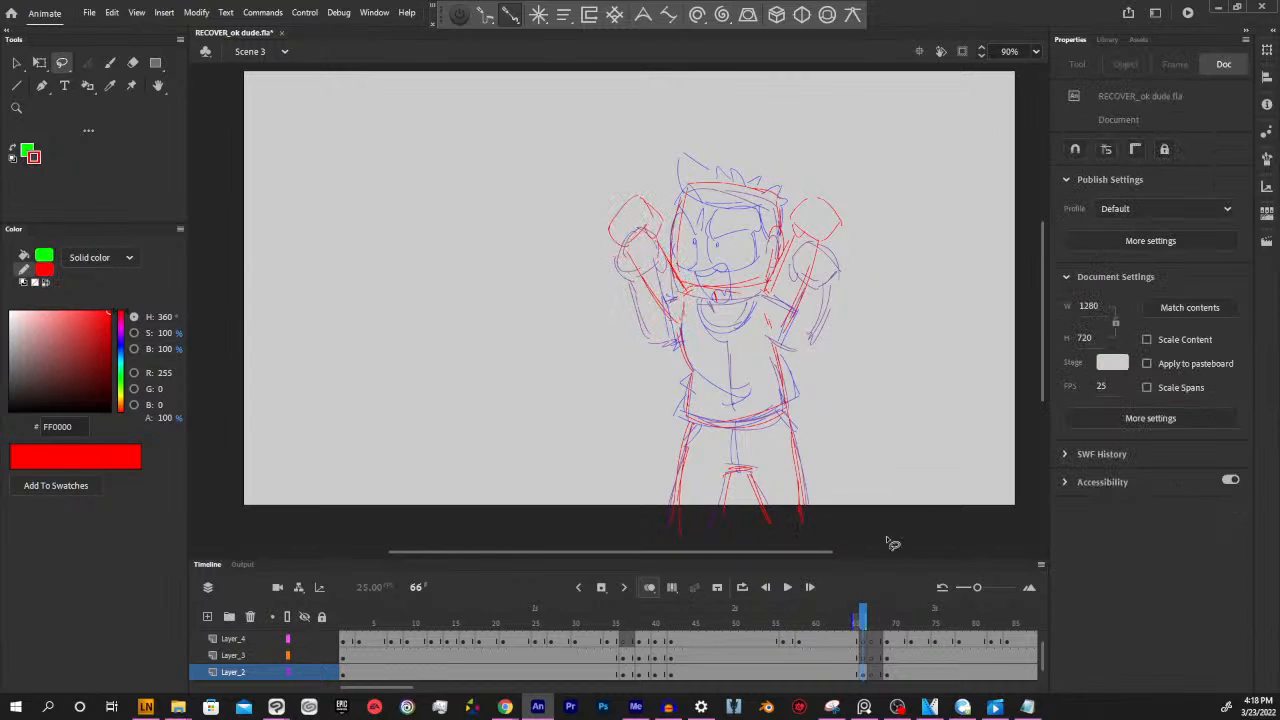
# Check the new in-between by comparing frames 66 to 68 and playing the animation from frame 67
pyautogui.moveTo(865, 613); pyautogui.dragTo(863, 613)
pyautogui.moveTo(861, 620)
pyautogui.mouseDown()
pyautogui.moveTo(846, 620)
pyautogui.moveTo(863, 620)
pyautogui.mouseUp()
pyautogui.click(861, 676)
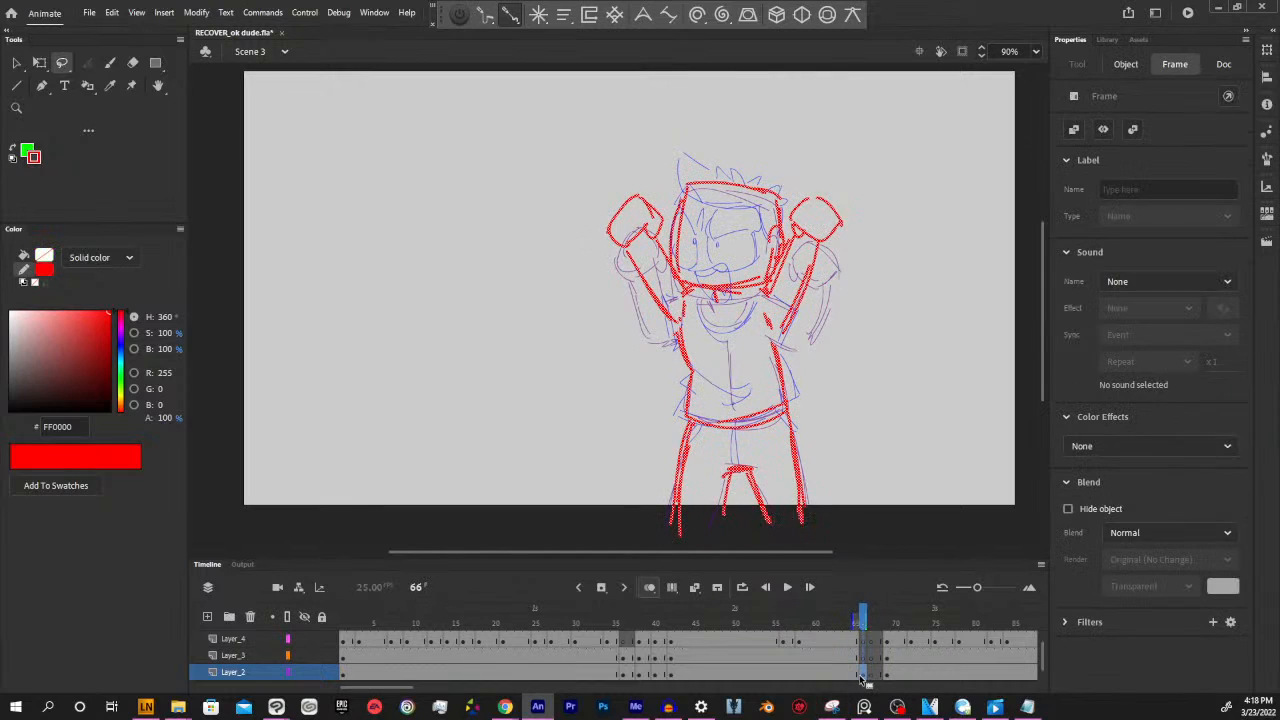
pyautogui.click(878, 499)
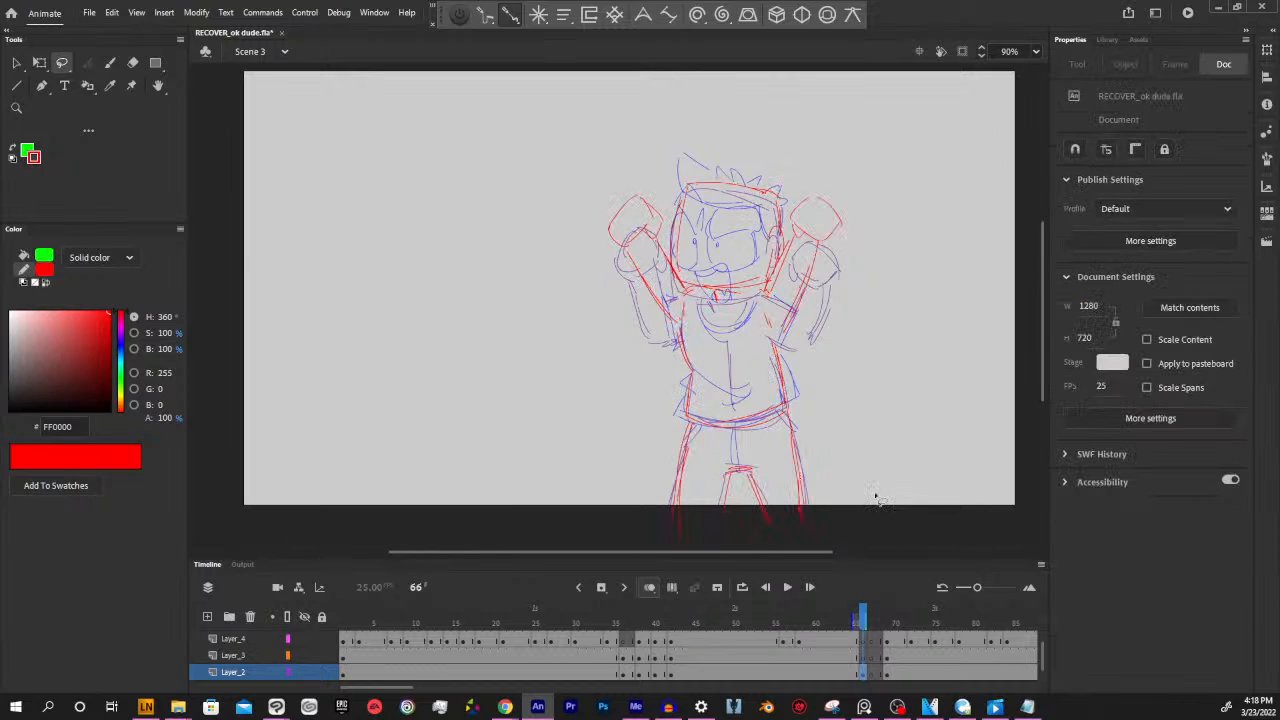
pyautogui.click(870, 676)
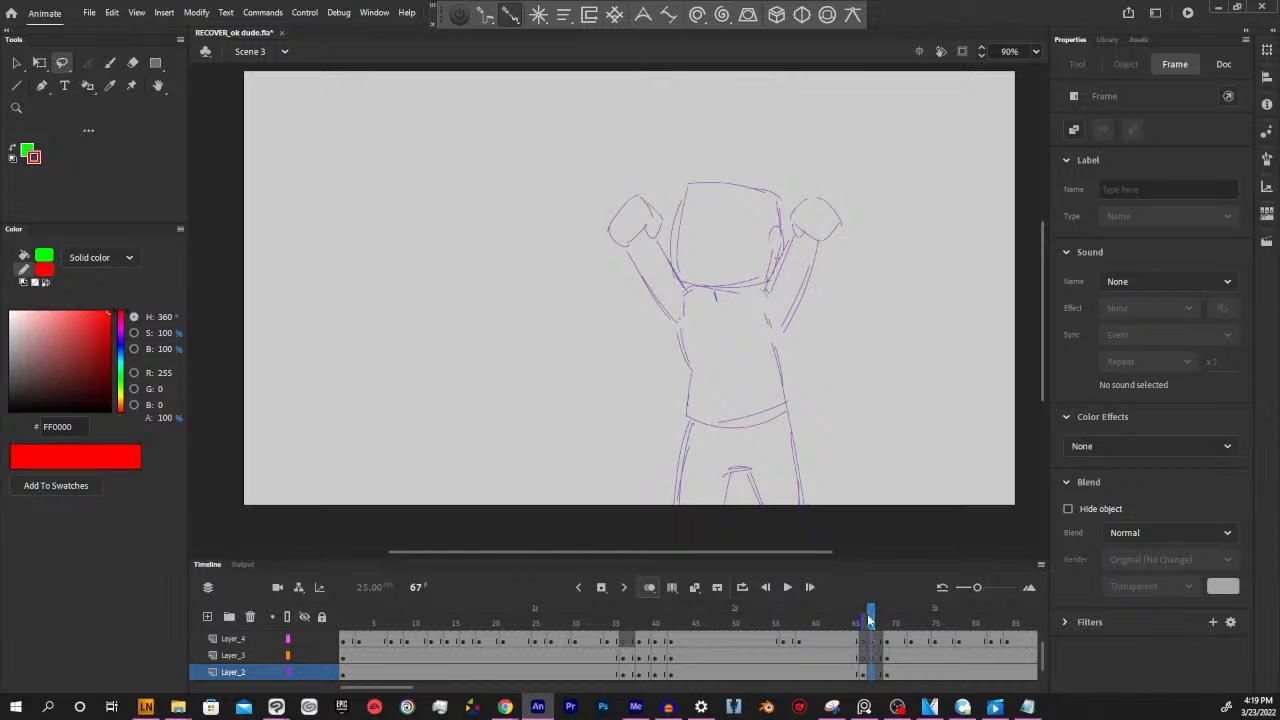
pyautogui.moveTo(870, 620)
pyautogui.mouseDown()
pyautogui.moveTo(634, 620)
pyautogui.moveTo(771, 620)
pyautogui.moveTo(517, 652)
pyautogui.moveTo(900, 651)
pyautogui.moveTo(805, 651)
pyautogui.moveTo(878, 652)
pyautogui.mouseUp()
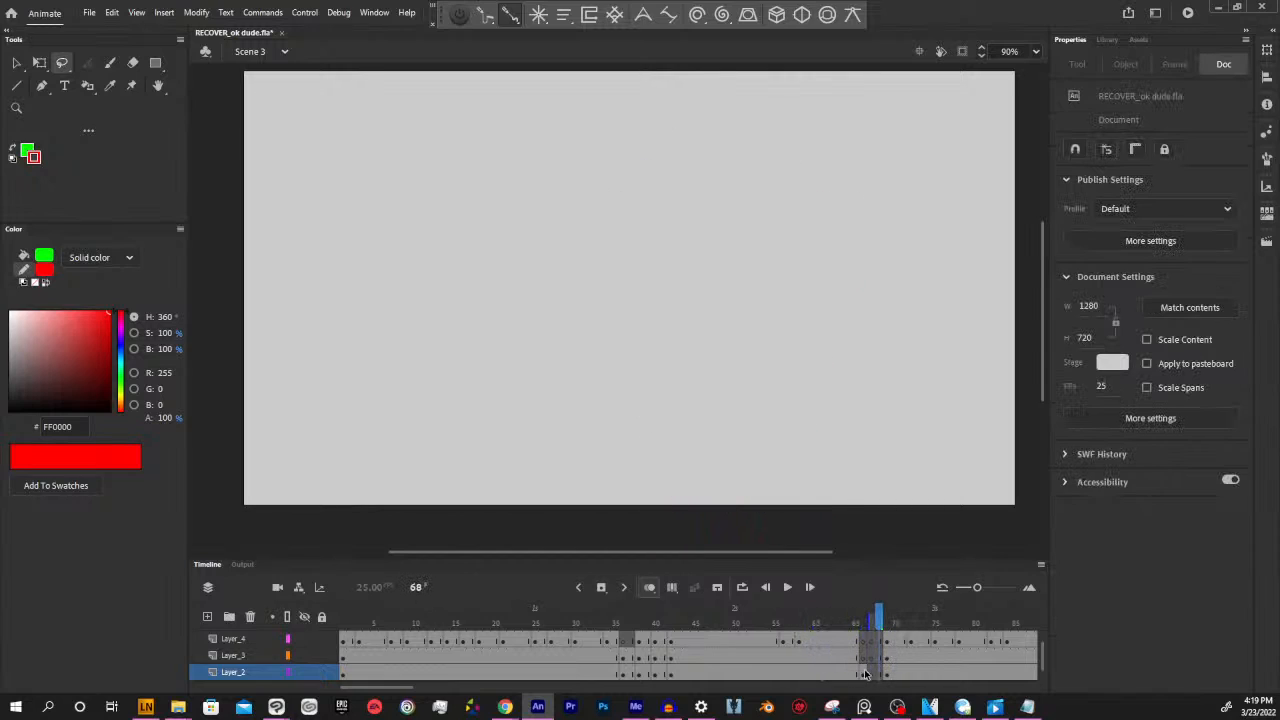
pyautogui.click(873, 673)
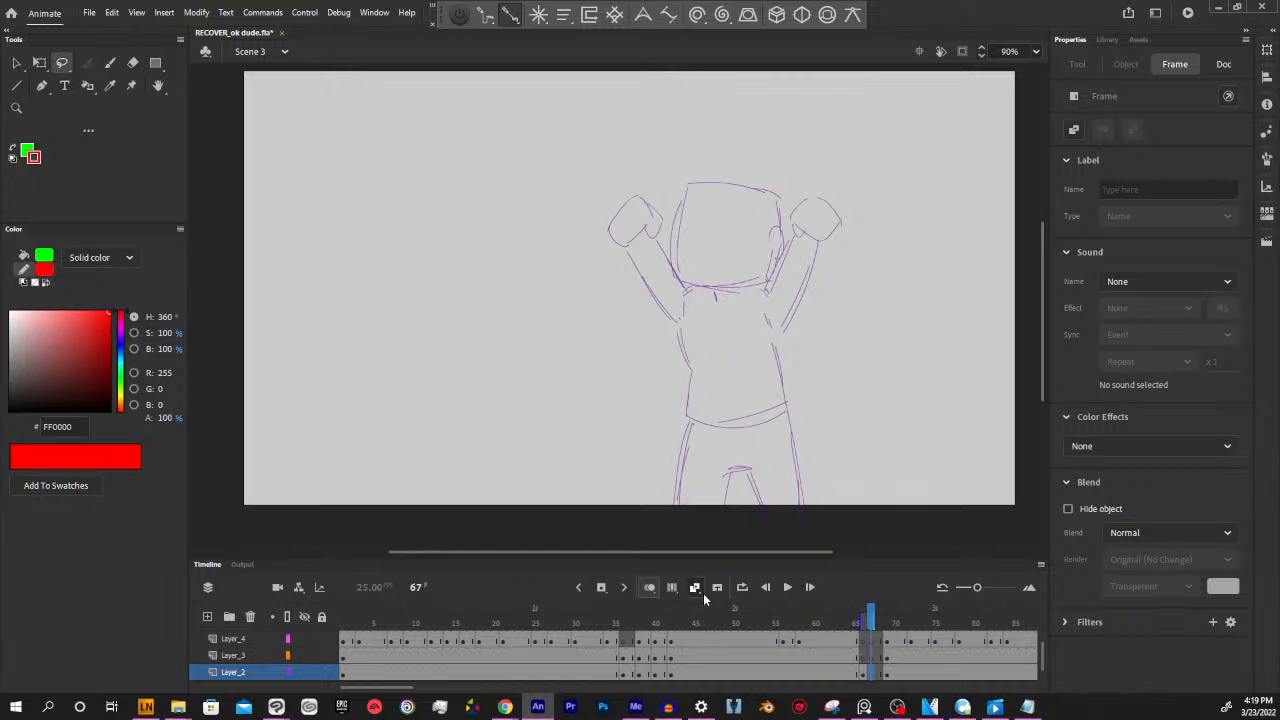
pyautogui.click(788, 586)
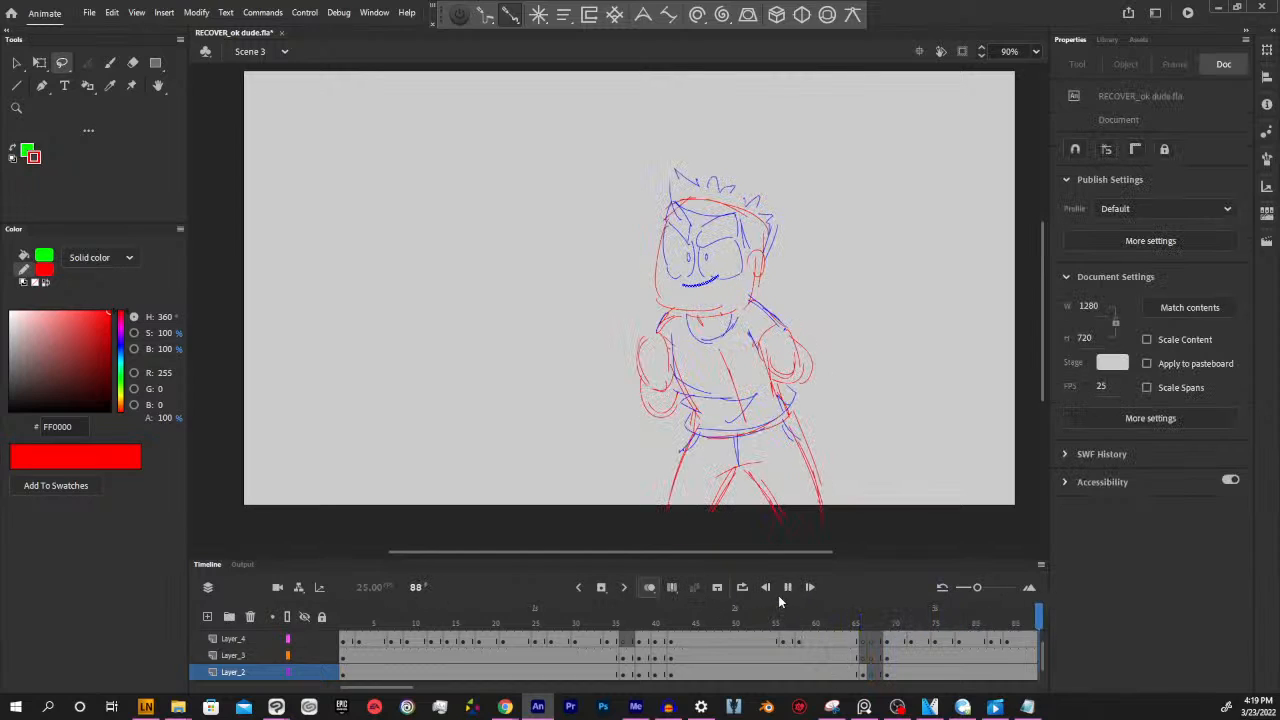
pyautogui.click(786, 588)
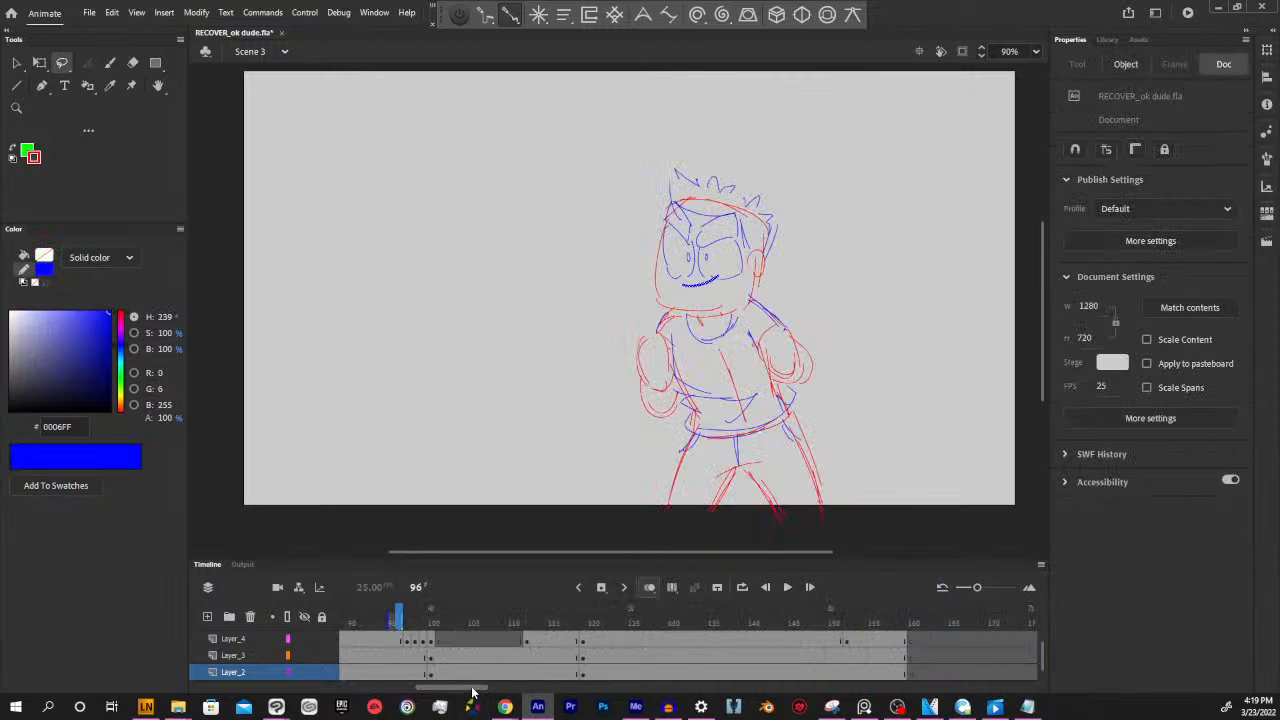
# On frame 67 of Layer_2, onion-skin the following pose and outline the head and ear in red with the Paint Brush
pyautogui.moveTo(472, 691); pyautogui.dragTo(445, 693)
pyautogui.click(541, 672)
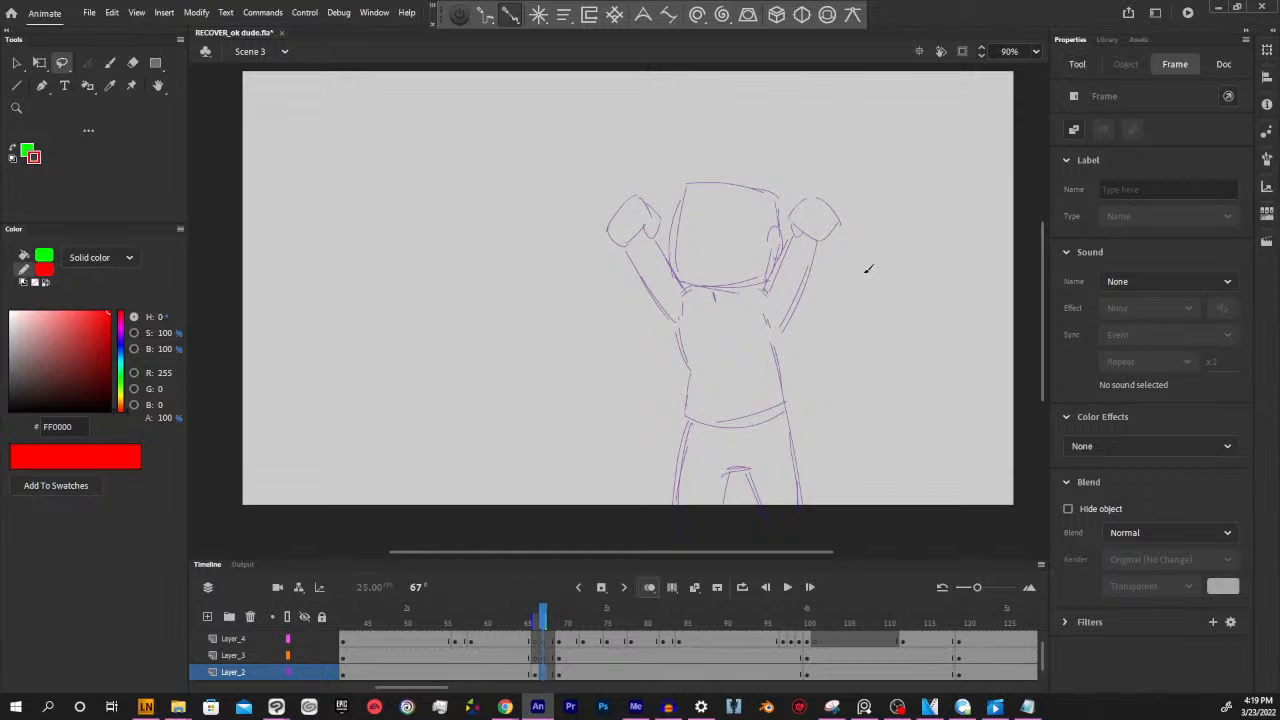
pyautogui.press('y')
pyautogui.moveTo(543, 618)
pyautogui.mouseDown()
pyautogui.moveTo(562, 622)
pyautogui.moveTo(542, 621)
pyautogui.mouseUp()
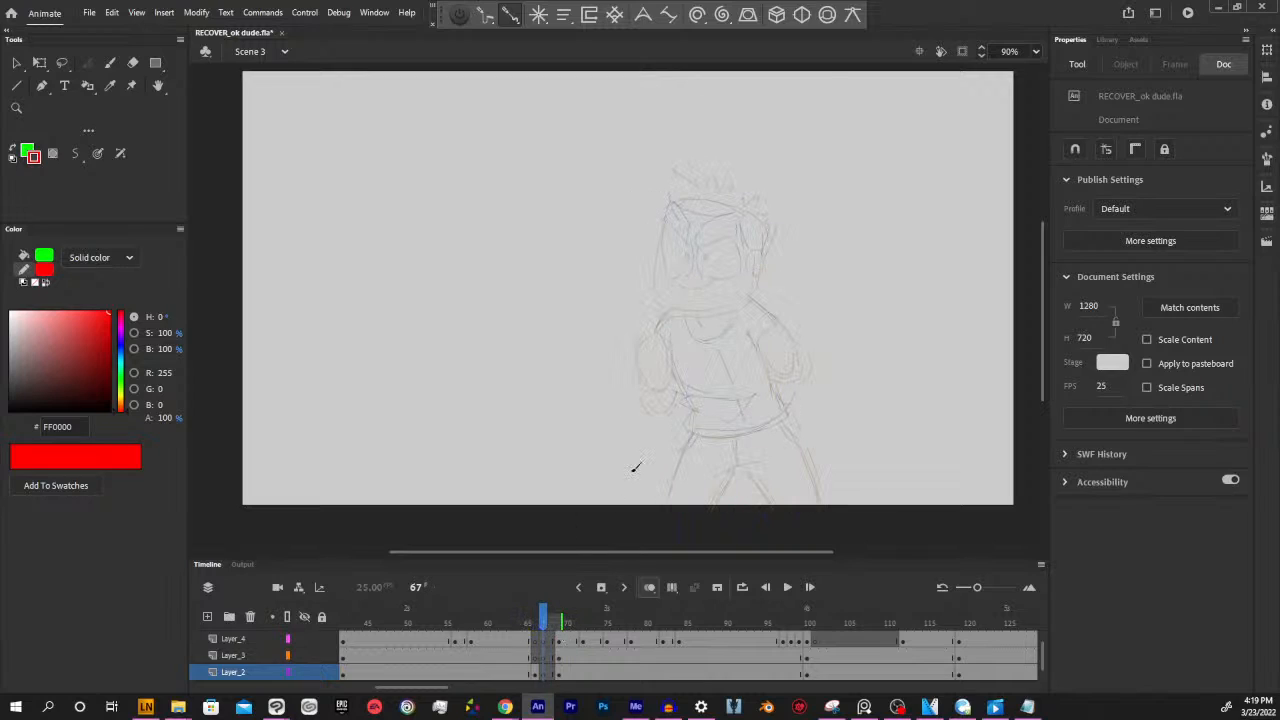
pyautogui.moveTo(669, 201)
pyautogui.mouseDown()
pyautogui.moveTo(766, 214)
pyautogui.moveTo(762, 250)
pyautogui.moveTo(660, 246)
pyautogui.moveTo(656, 302)
pyautogui.moveTo(716, 310)
pyautogui.moveTo(758, 298)
pyautogui.mouseUp()
pyautogui.moveTo(758, 246); pyautogui.dragTo(756, 276)
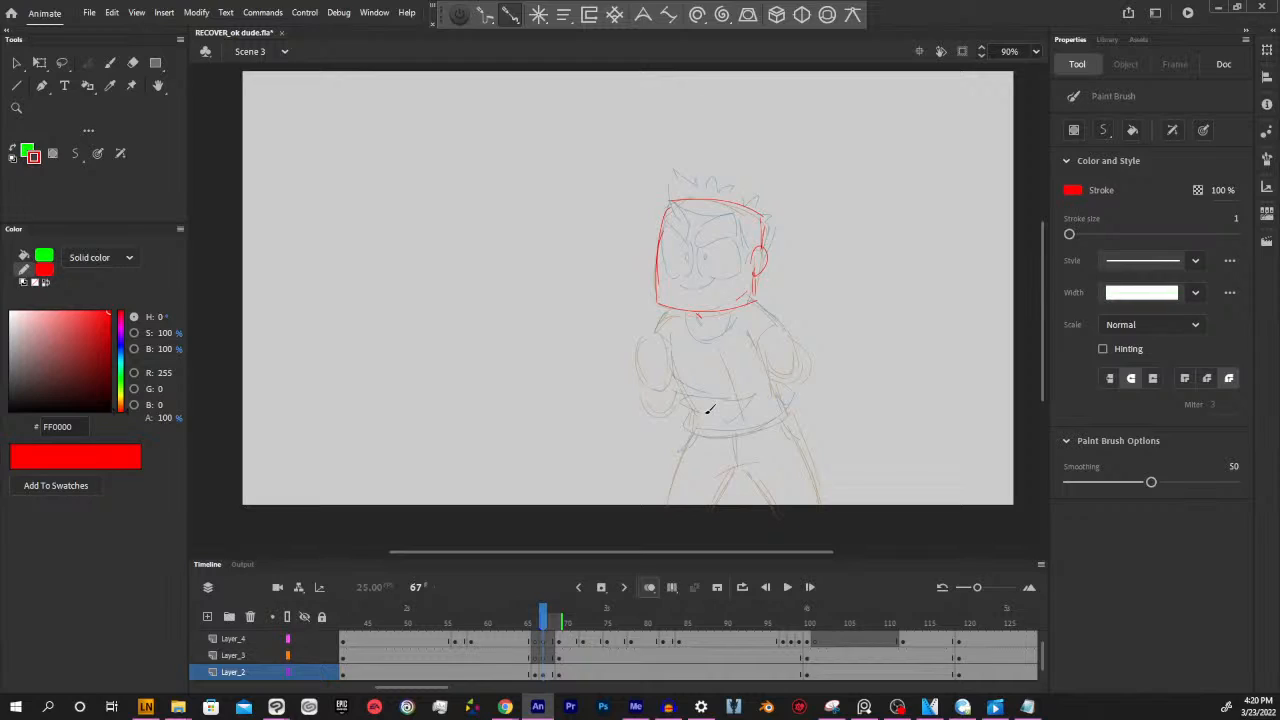
# Compare with frame 66, and sketch both bent upper arms on frame 67 as red ovals over the onion-skinned pose
pyautogui.moveTo(782, 552); pyautogui.dragTo(790, 551)
pyautogui.press('space')
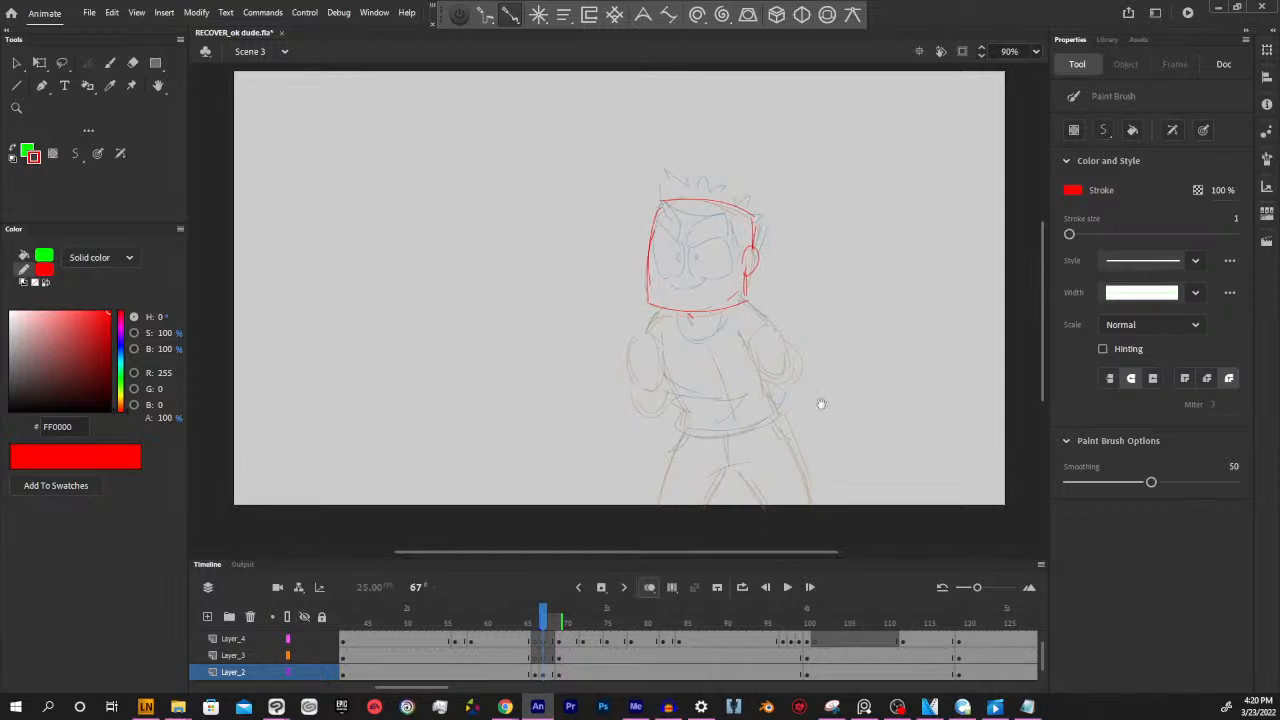
pyautogui.moveTo(871, 385)
pyautogui.mouseDown()
pyautogui.moveTo(837, 392)
pyautogui.moveTo(843, 414)
pyautogui.mouseUp()
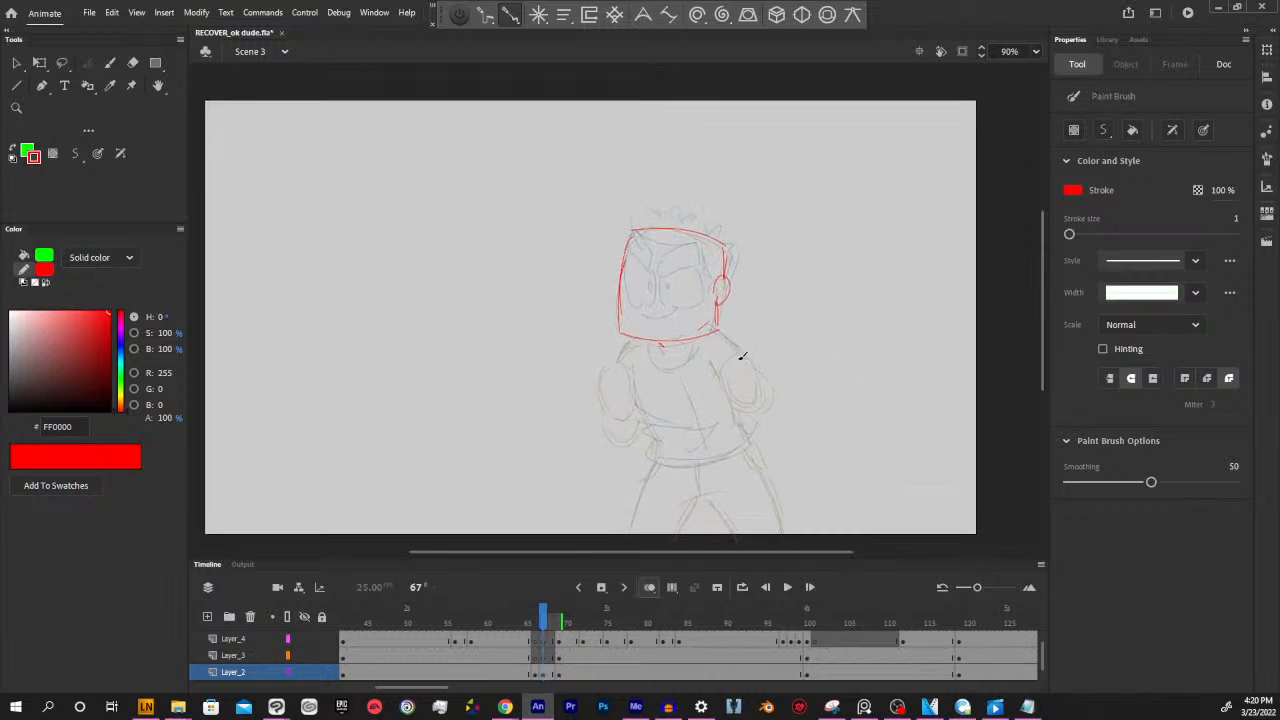
pyautogui.click(535, 620)
pyautogui.click(543, 620)
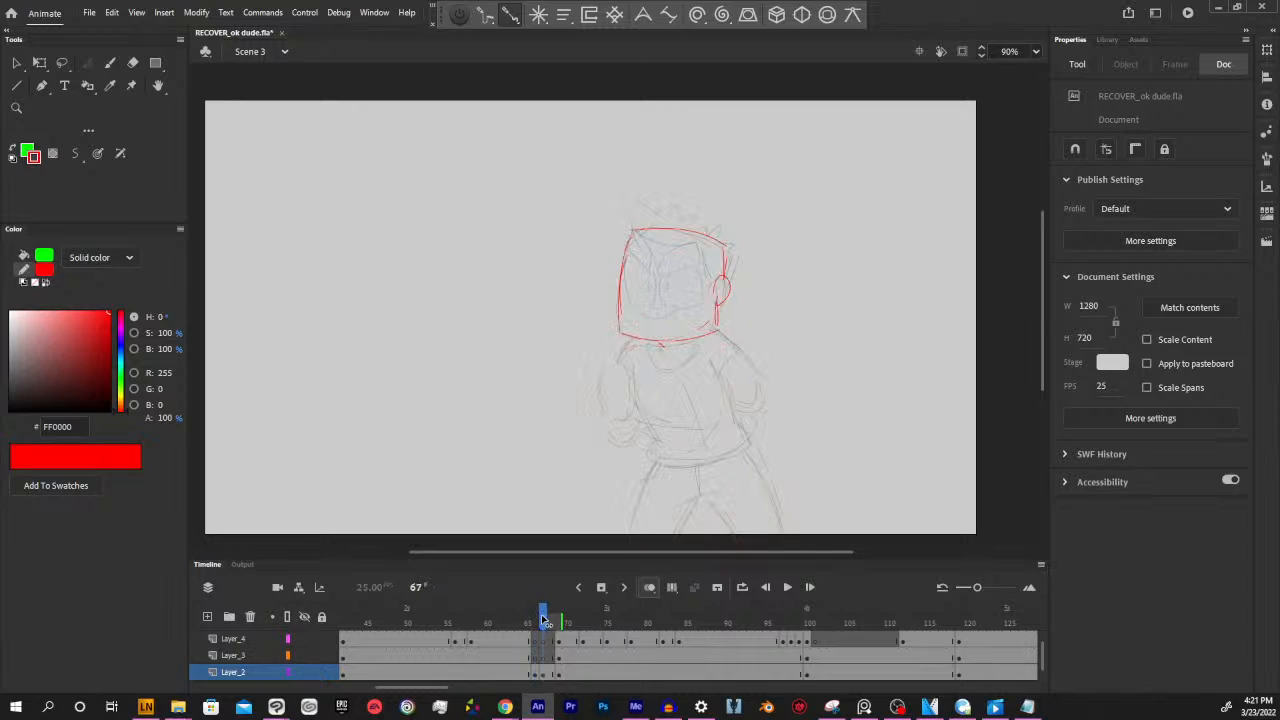
pyautogui.press('space')
pyautogui.moveTo(787, 425); pyautogui.dragTo(780, 409)
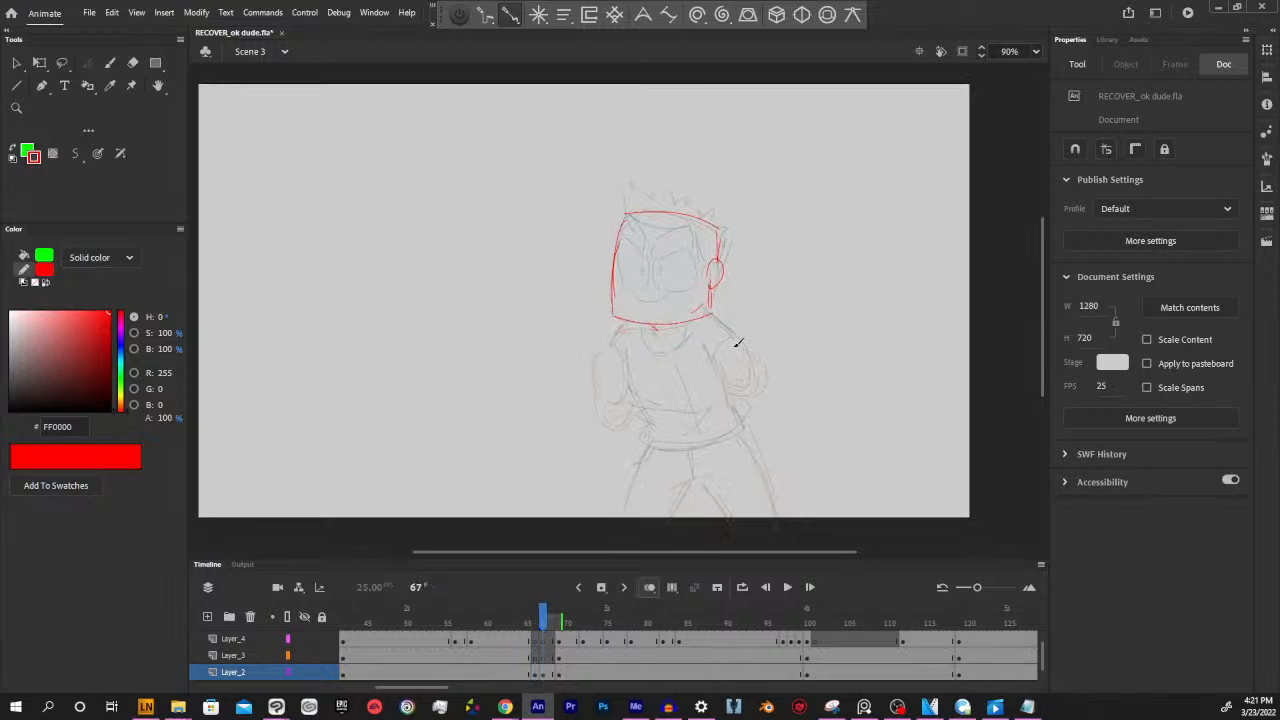
pyautogui.moveTo(735, 339)
pyautogui.mouseDown()
pyautogui.moveTo(714, 369)
pyautogui.moveTo(718, 359)
pyautogui.moveTo(747, 381)
pyautogui.moveTo(745, 338)
pyautogui.mouseUp()
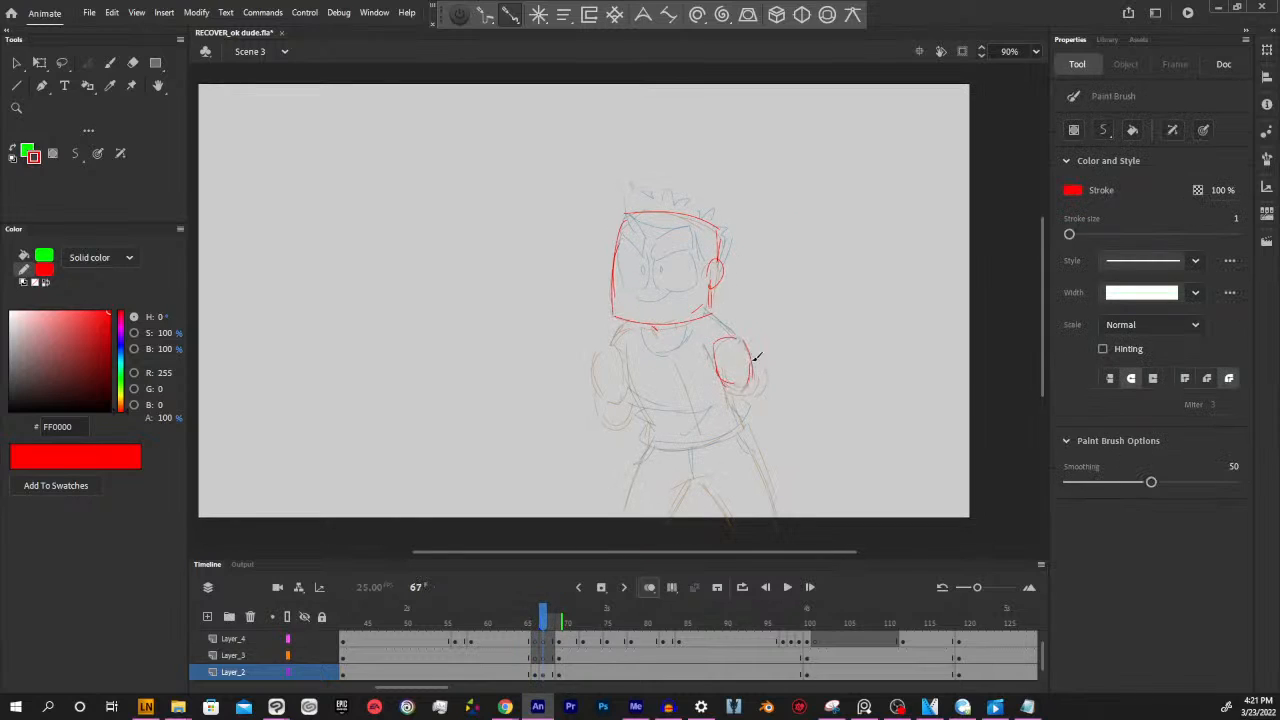
pyautogui.moveTo(597, 360)
pyautogui.mouseDown()
pyautogui.moveTo(602, 392)
pyautogui.moveTo(629, 385)
pyautogui.moveTo(614, 342)
pyautogui.moveTo(602, 349)
pyautogui.mouseUp()
# Sketch both fists in red beneath the upper arm ovals, following the onion-skinned pose
pyautogui.press('space')
pyautogui.moveTo(805, 388); pyautogui.dragTo(840, 404)
pyautogui.moveTo(768, 448); pyautogui.dragTo(760, 434)
pyautogui.moveTo(543, 614); pyautogui.dragTo(540, 612)
pyautogui.moveTo(766, 382); pyautogui.dragTo(797, 372)
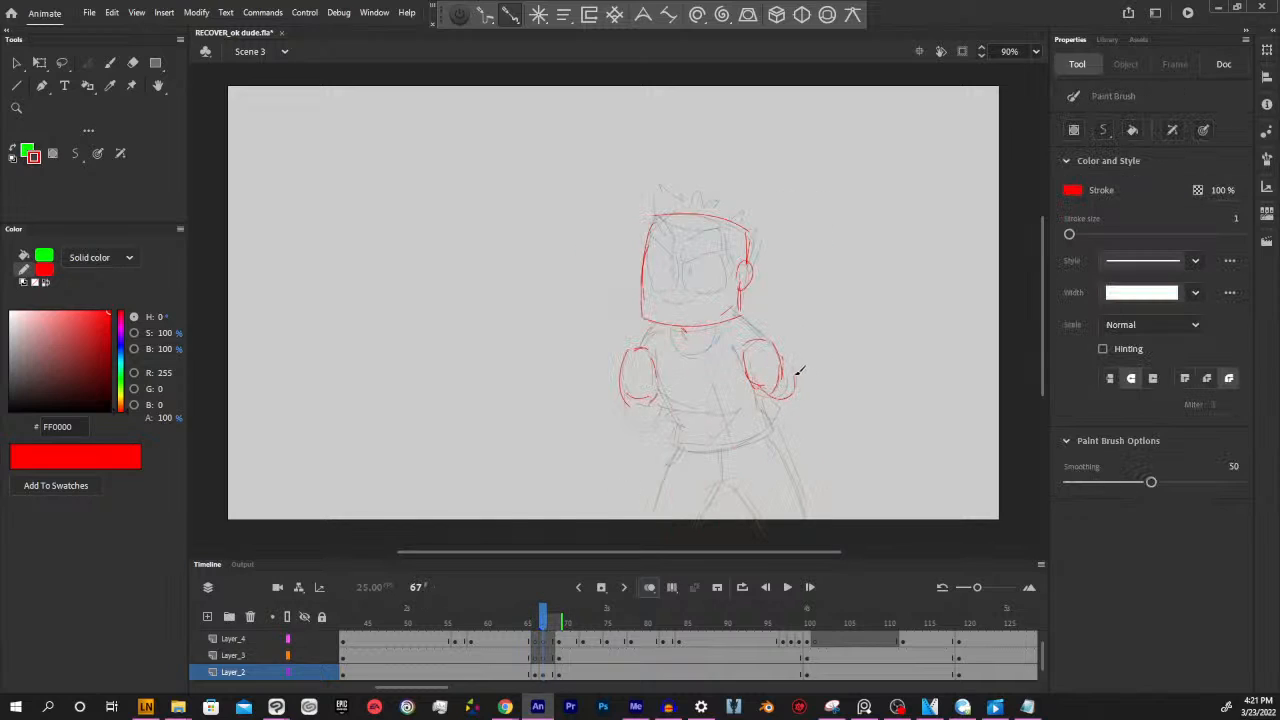
pyautogui.moveTo(634, 394); pyautogui.dragTo(663, 403)
# Draw the red shoulder lines joining the arms to the neck, plus the sides and bottom hem of the shirt
pyautogui.moveTo(658, 324); pyautogui.dragTo(639, 347)
pyautogui.moveTo(741, 315); pyautogui.dragTo(766, 340)
pyautogui.moveTo(661, 392)
pyautogui.mouseDown()
pyautogui.moveTo(686, 443)
pyautogui.moveTo(760, 428)
pyautogui.moveTo(776, 412)
pyautogui.moveTo(768, 400)
pyautogui.moveTo(771, 426)
pyautogui.mouseUp()
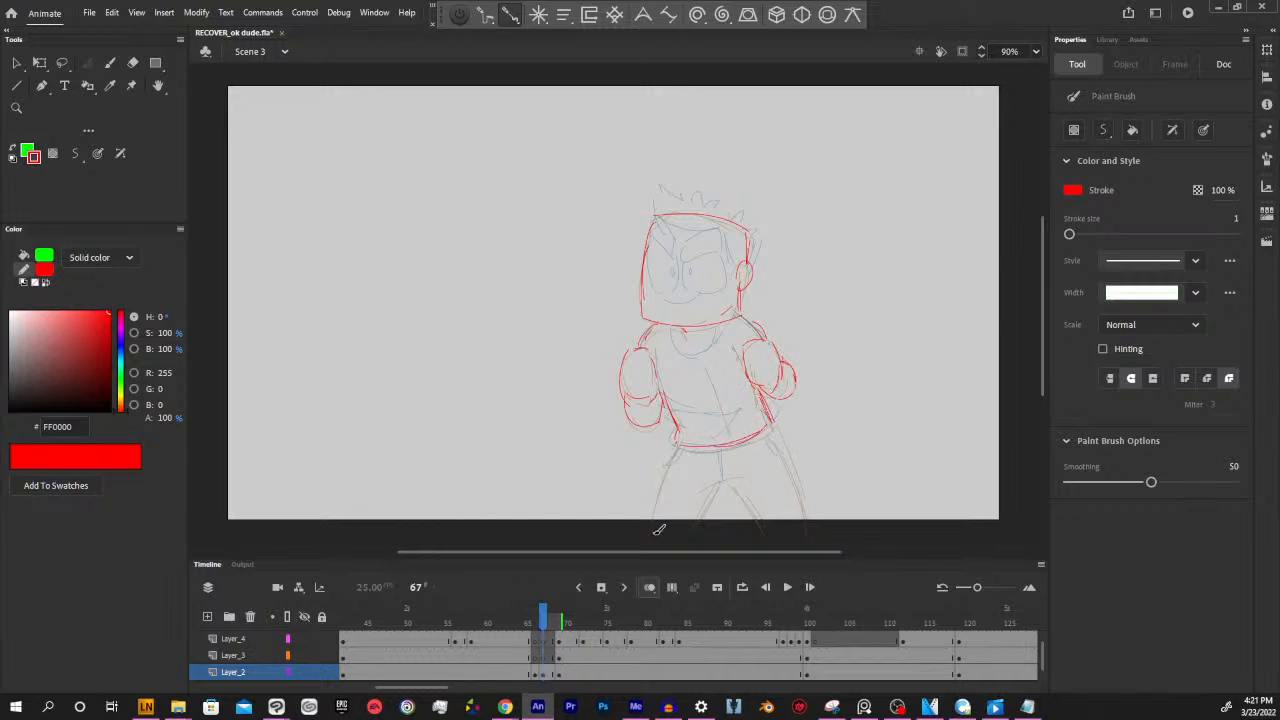
# Sketch both spread legs and the crotch in red, extending the lines past the stage's lower edge
pyautogui.moveTo(657, 530); pyautogui.dragTo(673, 449)
pyautogui.moveTo(753, 519)
pyautogui.mouseDown()
pyautogui.moveTo(745, 448)
pyautogui.moveTo(693, 510)
pyautogui.mouseUp()
pyautogui.moveTo(740, 455); pyautogui.dragTo(766, 492)
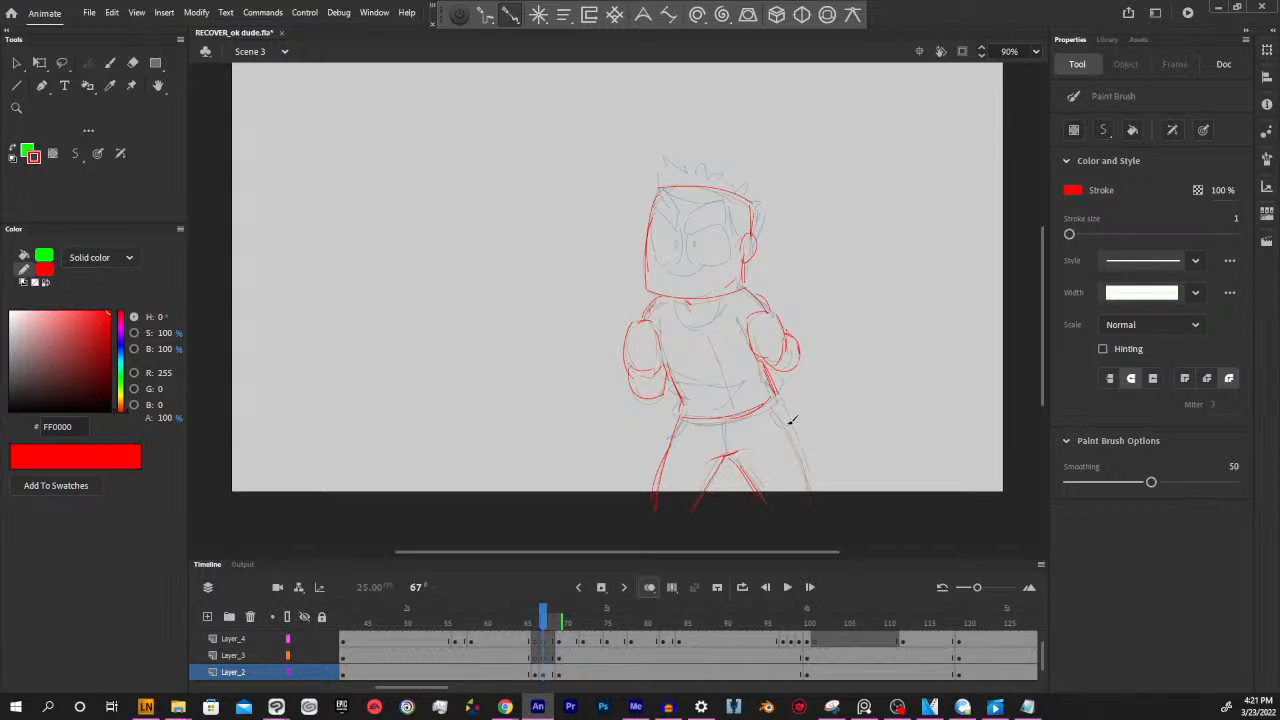
pyautogui.moveTo(778, 394); pyautogui.dragTo(808, 487)
# Scrub through the timeline and play back the arm-lowering motion to review the frame 66 and 67 in-betweens
pyautogui.moveTo(811, 552); pyautogui.dragTo(820, 552)
pyautogui.press('space')
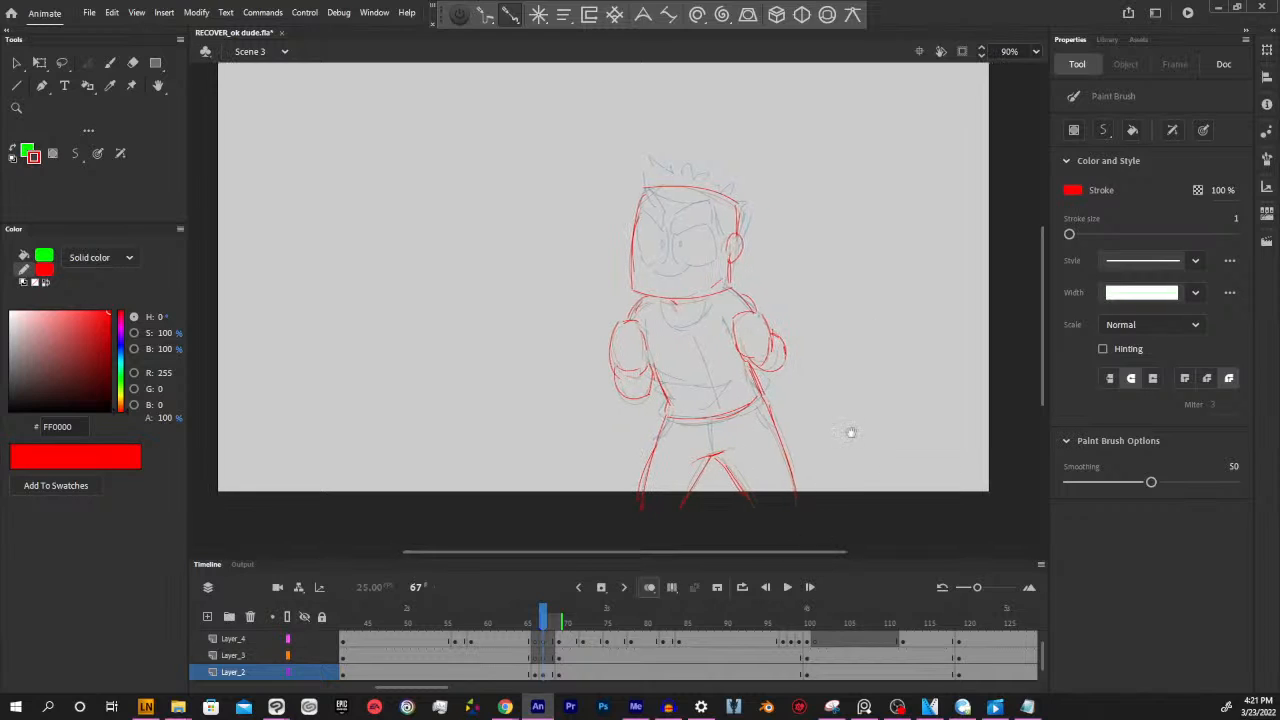
pyautogui.moveTo(854, 397); pyautogui.dragTo(866, 429)
pyautogui.moveTo(543, 622)
pyautogui.mouseDown()
pyautogui.moveTo(496, 625)
pyautogui.moveTo(614, 622)
pyautogui.mouseUp()
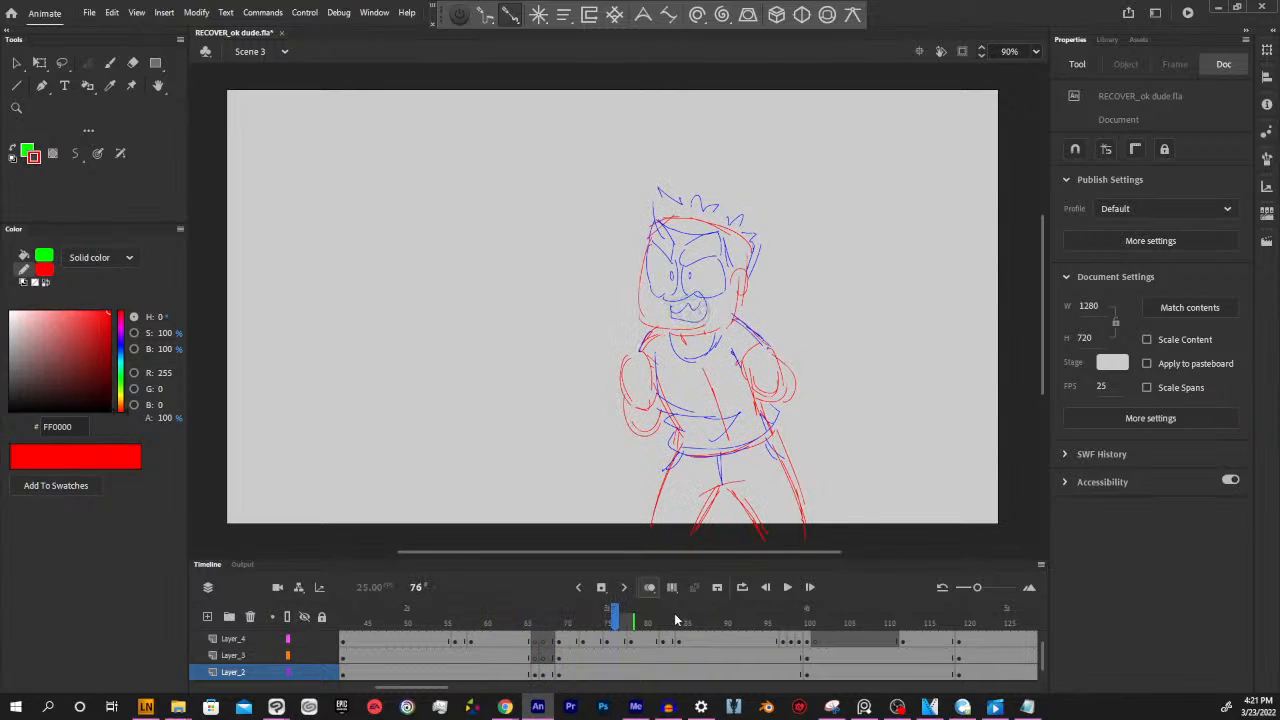
pyautogui.click(545, 675)
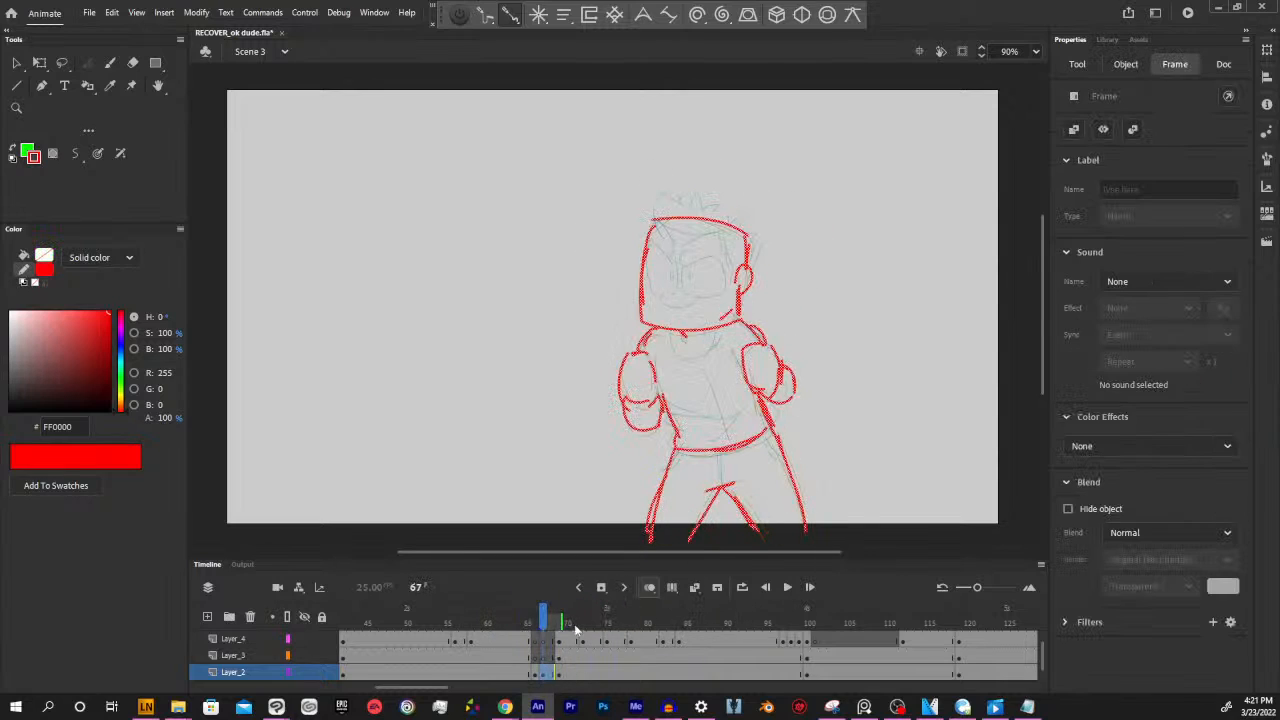
pyautogui.press('Return')
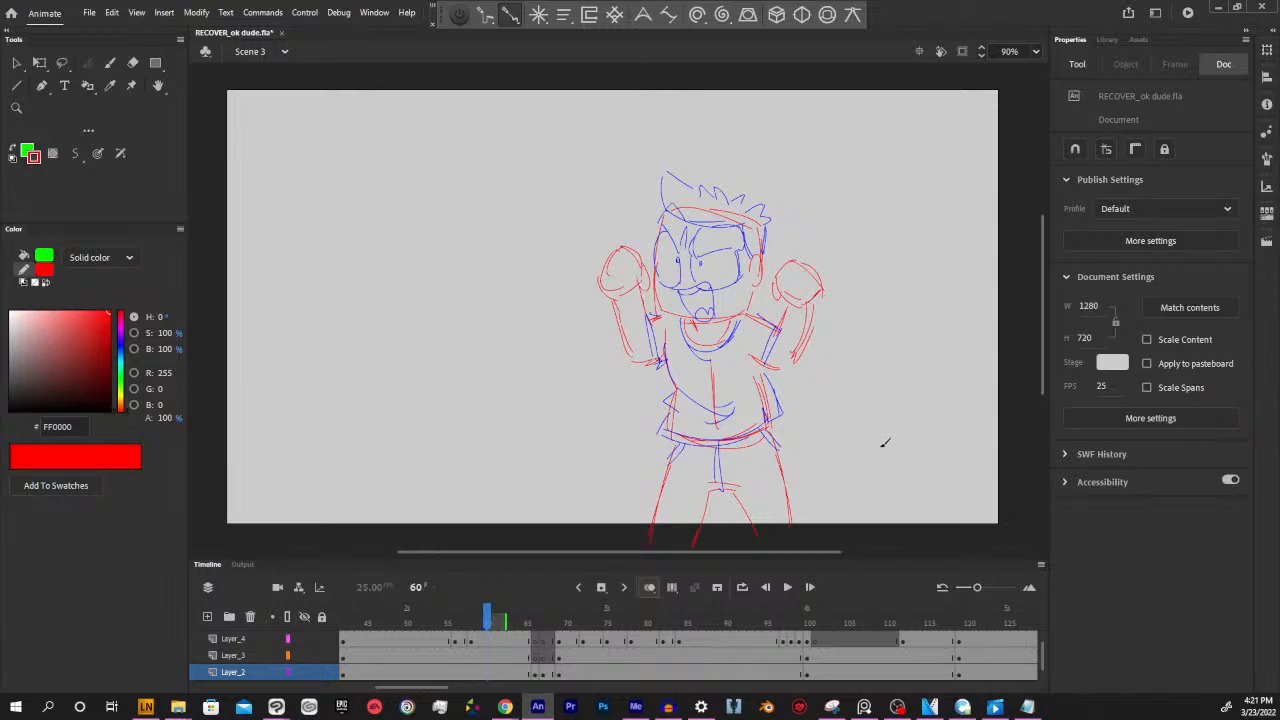
pyautogui.press('Return')
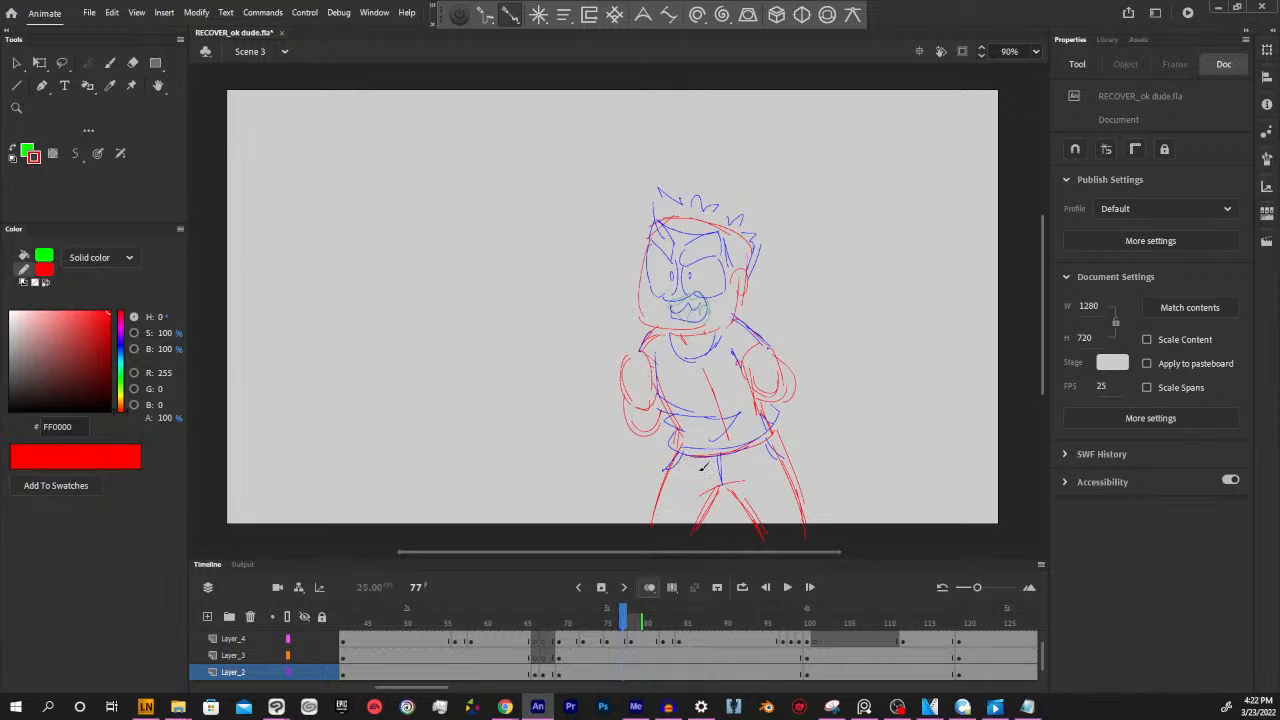
pyautogui.moveTo(626, 612)
pyautogui.mouseDown()
pyautogui.moveTo(593, 612)
pyautogui.moveTo(621, 607)
pyautogui.mouseUp()
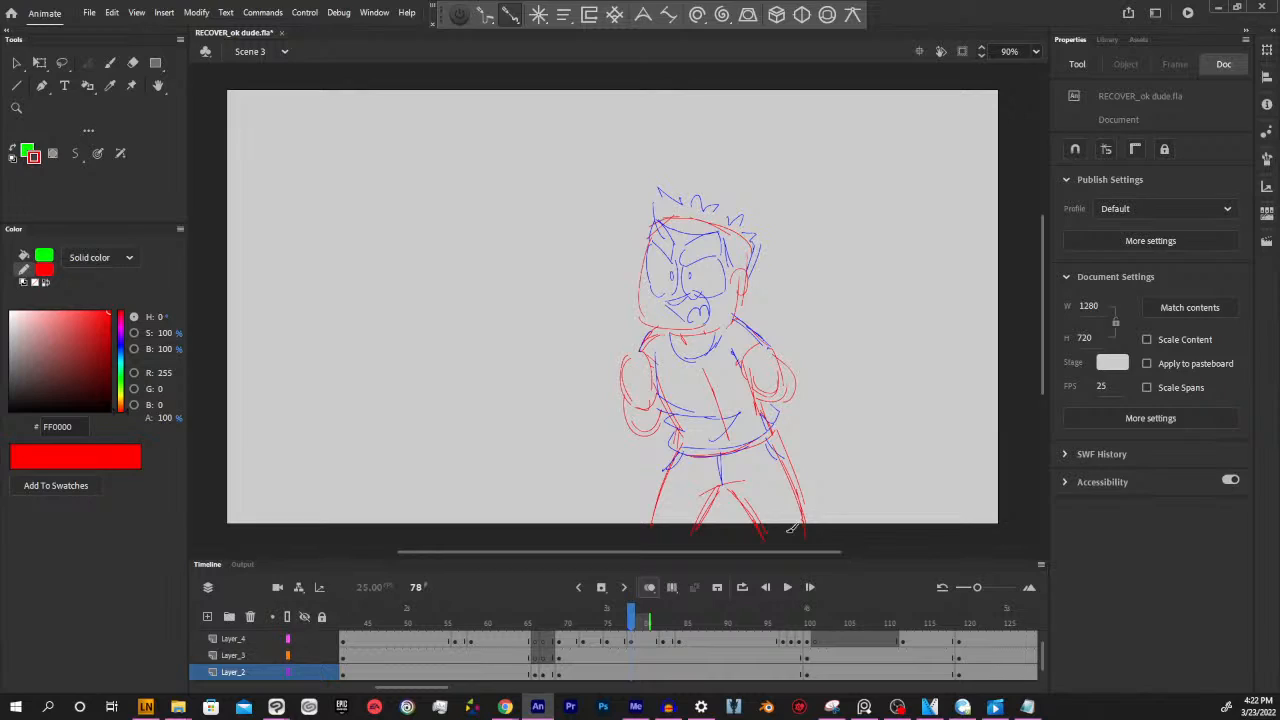
# Move the second red in-between on Layer_2 to frame 68 and the following lowered-pose keyframes to frame 70
pyautogui.moveTo(630, 615)
pyautogui.mouseDown()
pyautogui.moveTo(572, 613)
pyautogui.moveTo(742, 612)
pyautogui.mouseUp()
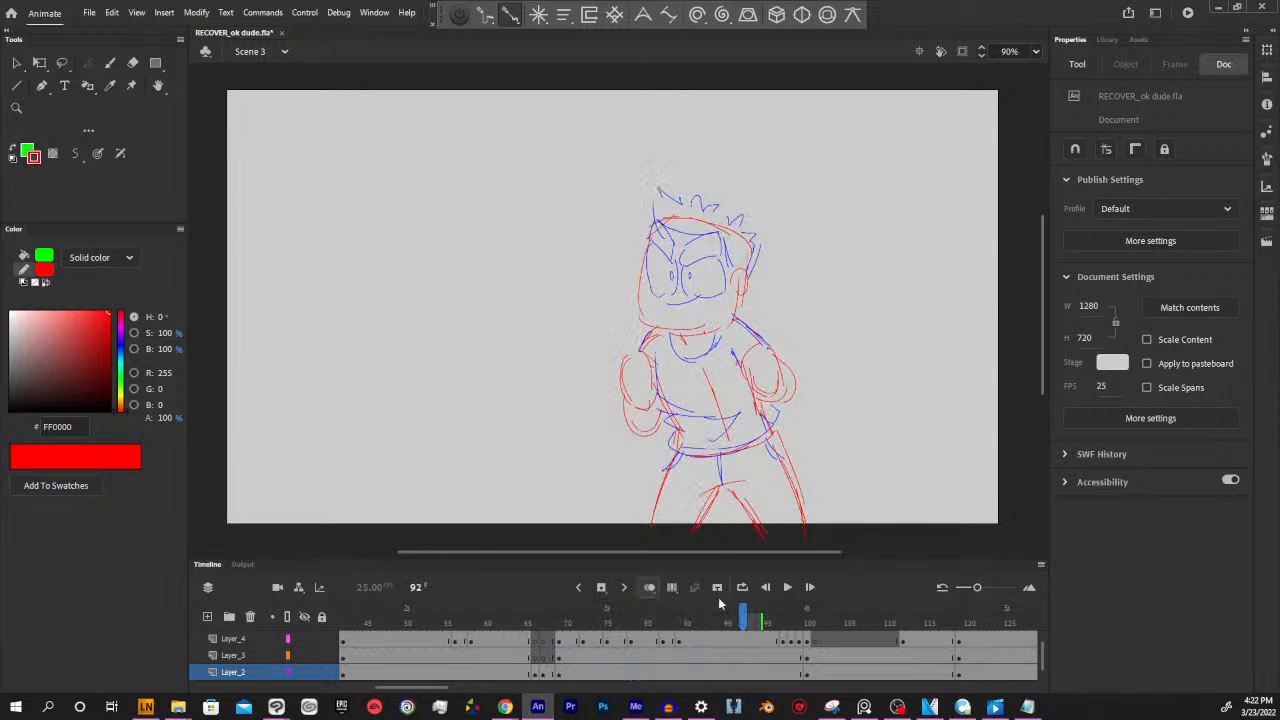
pyautogui.click(549, 676)
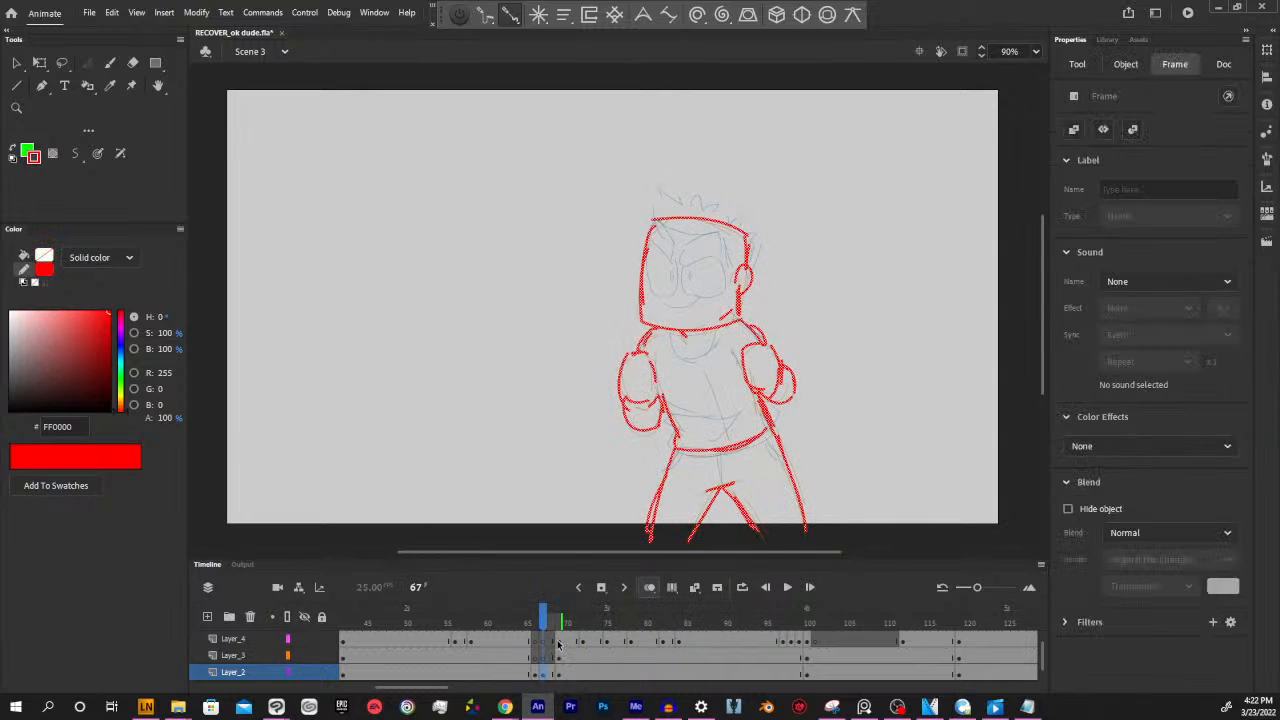
pyautogui.click(562, 678)
pyautogui.moveTo(562, 680)
pyautogui.mouseDown()
pyautogui.moveTo(569, 656)
pyautogui.moveTo(552, 677)
pyautogui.mouseUp()
pyautogui.click(703, 657)
pyautogui.click(543, 676)
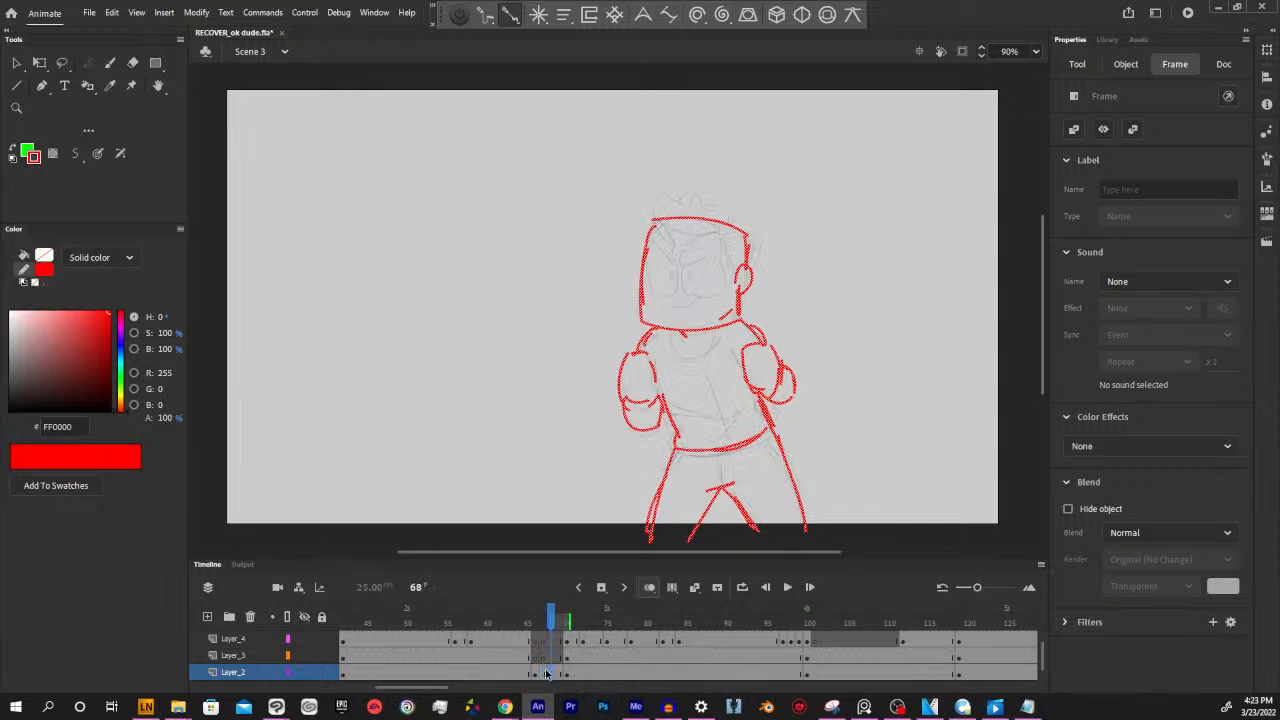
pyautogui.click(544, 672)
pyautogui.click(543, 638)
pyautogui.click(553, 634)
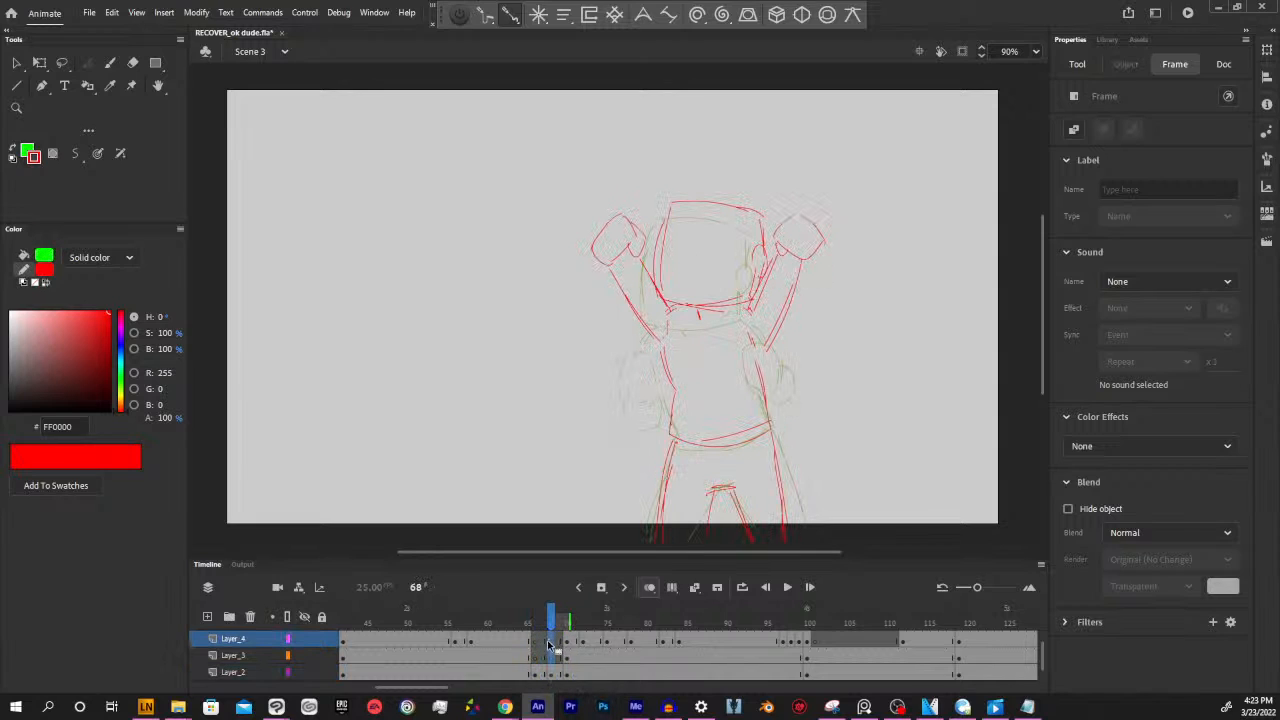
# Examine the red in-between at frame 66 against the raised-arm pose at frame 65 and the onion-skinned pose after it
pyautogui.moveTo(552, 624)
pyautogui.mouseDown()
pyautogui.moveTo(495, 623)
pyautogui.moveTo(631, 622)
pyautogui.mouseUp()
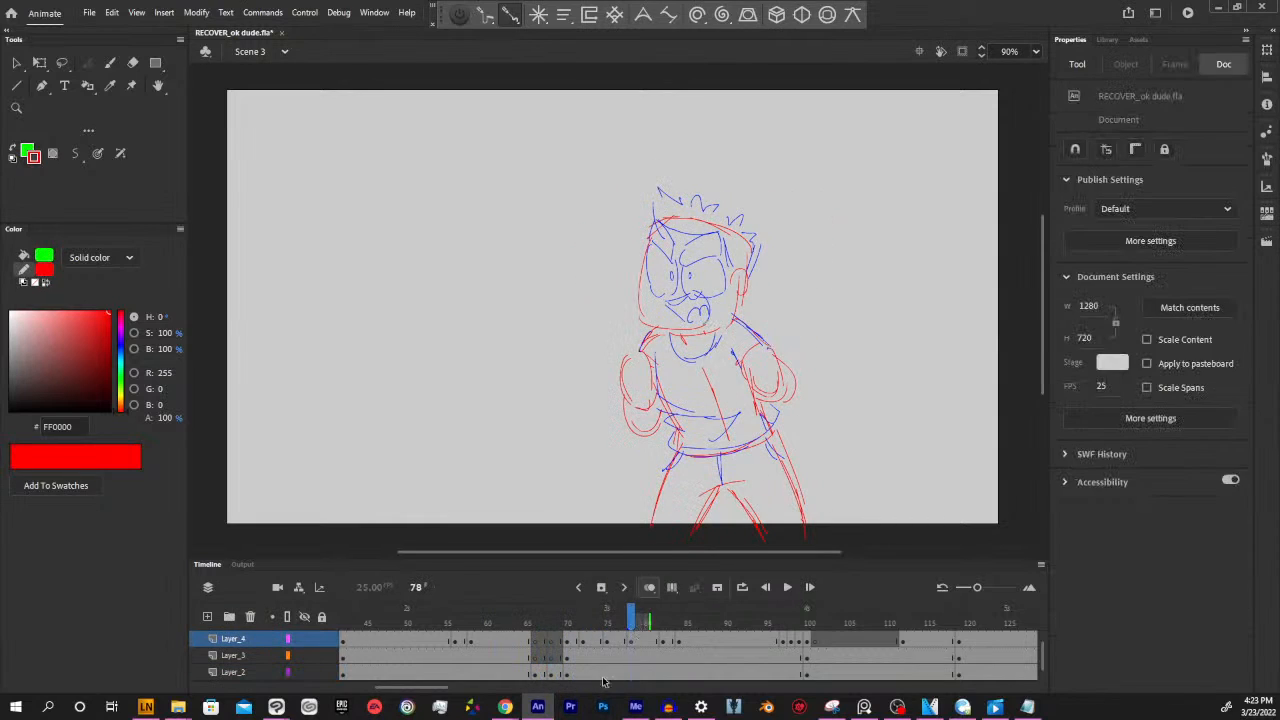
pyautogui.click(537, 659)
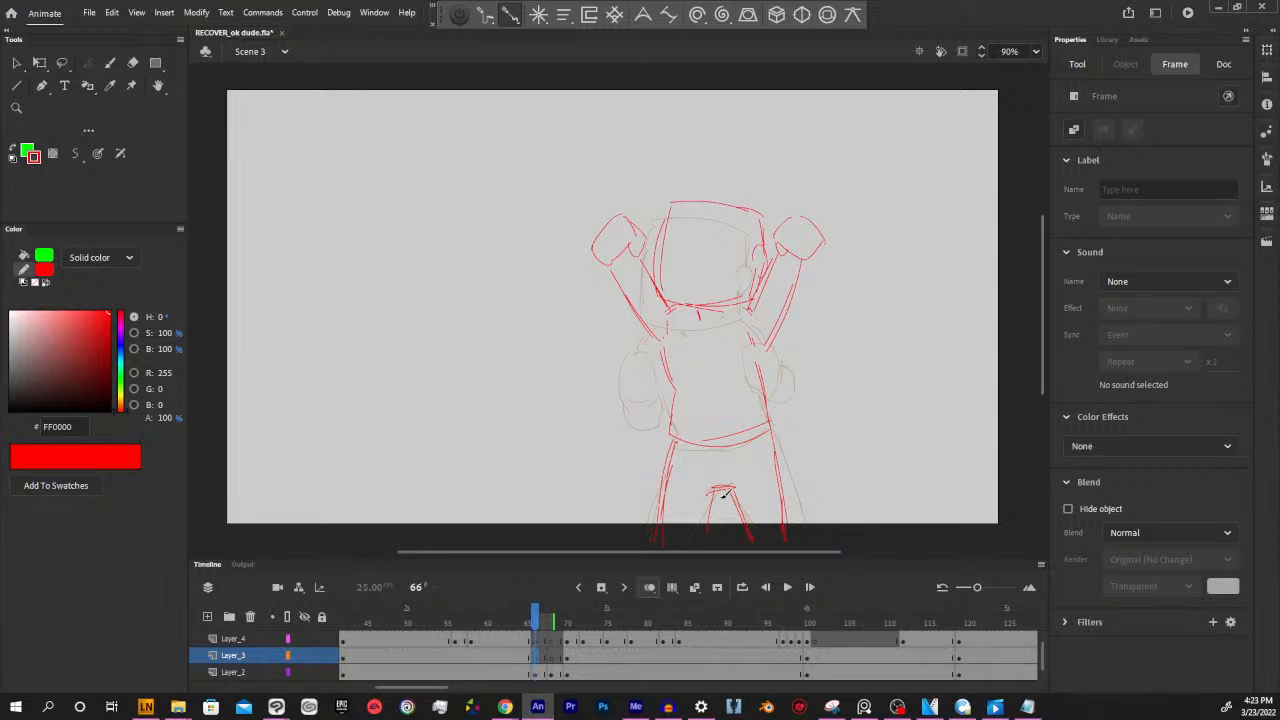
pyautogui.moveTo(718, 550); pyautogui.dragTo(725, 548)
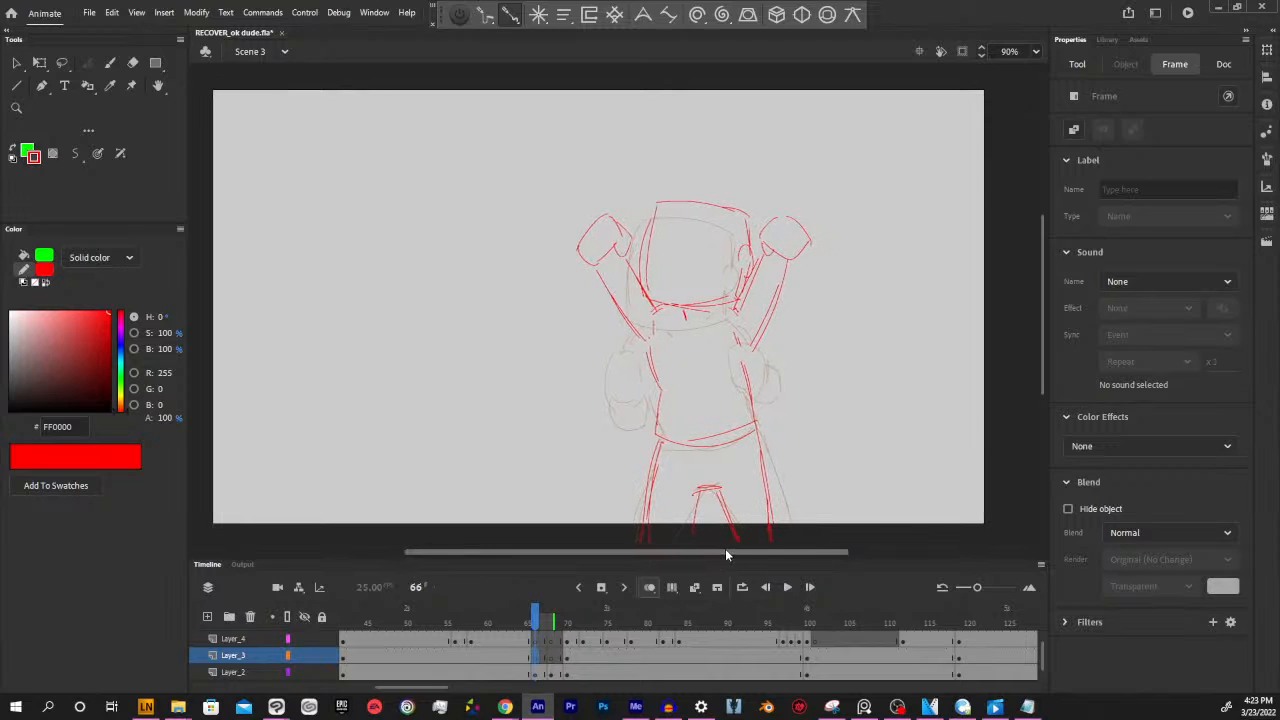
pyautogui.click(537, 659)
pyautogui.click(538, 672)
pyautogui.click(538, 656)
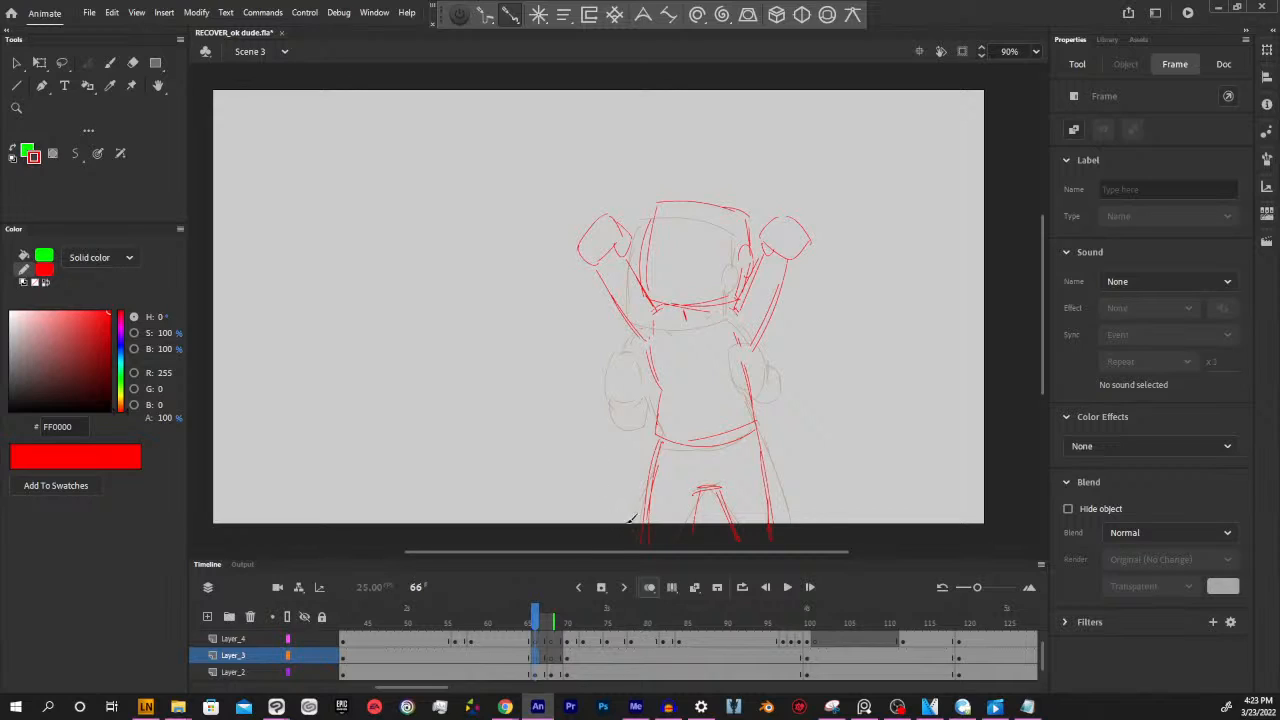
pyautogui.moveTo(717, 551); pyautogui.dragTo(743, 551)
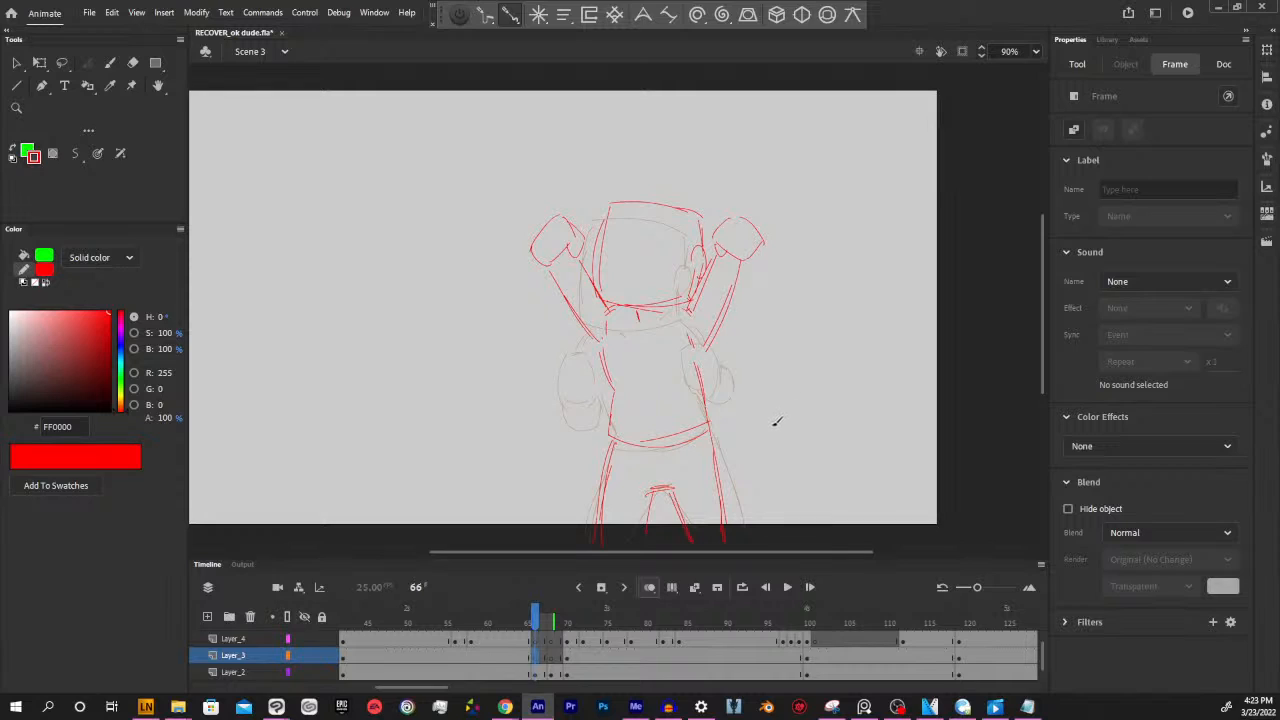
pyautogui.moveTo(533, 623)
pyautogui.mouseDown()
pyautogui.moveTo(520, 620)
pyautogui.moveTo(534, 620)
pyautogui.mouseUp()
pyautogui.click(535, 658)
pyautogui.click(535, 659)
pyautogui.click(535, 674)
pyautogui.click(535, 660)
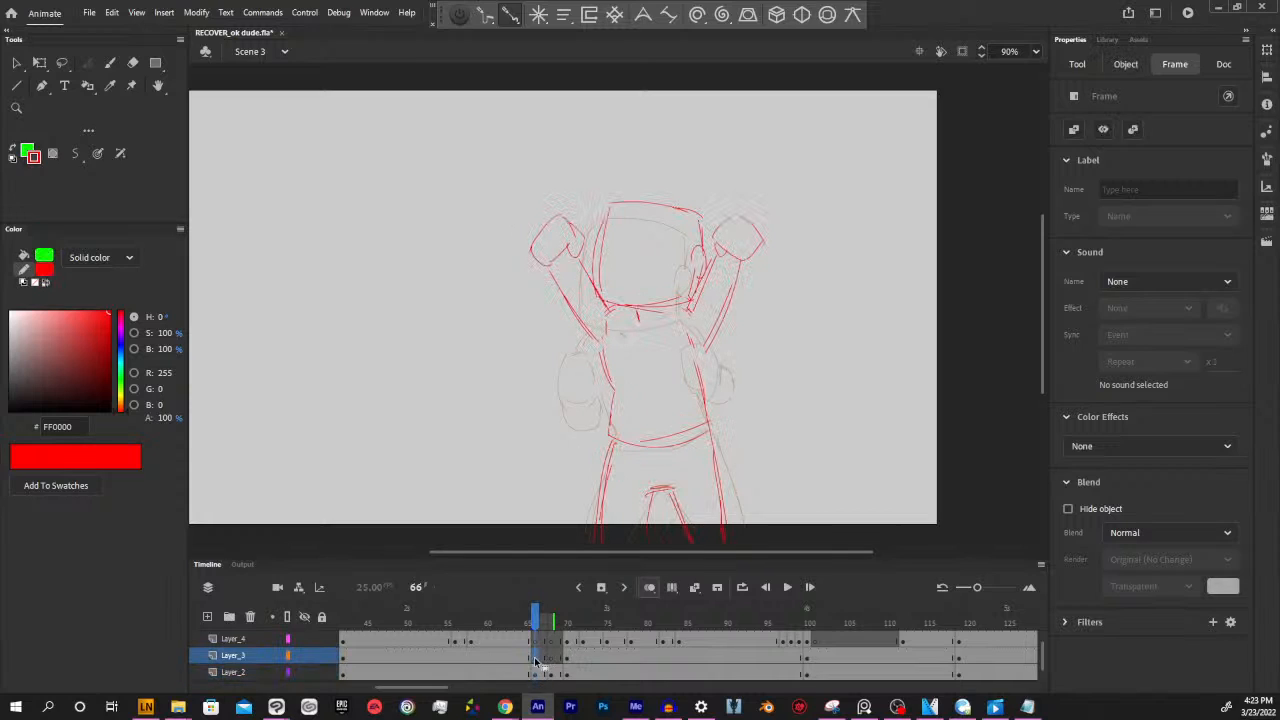
pyautogui.click(781, 420)
pyautogui.moveTo(764, 409); pyautogui.dragTo(811, 422)
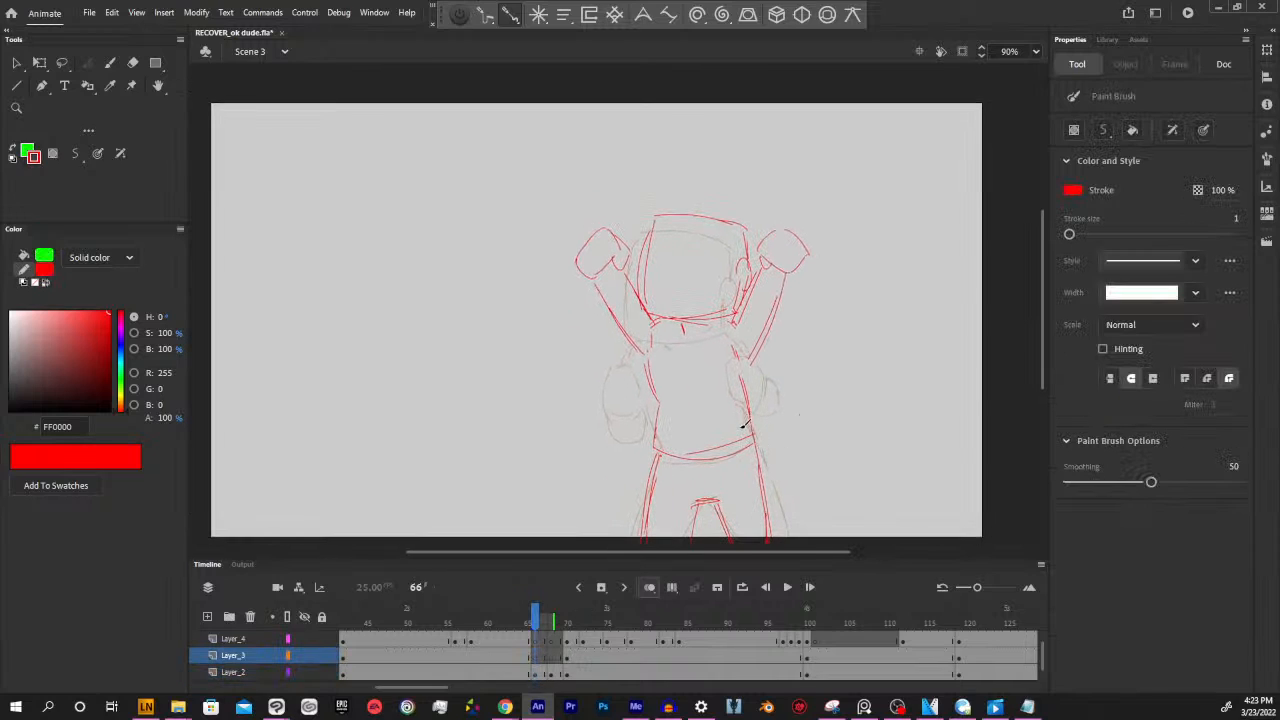
# Step back and forth through the keyframes from 42 to 70 and scrub onward to frame 89 to review the arm-lowering motion
pyautogui.hotkey('alt', ',')
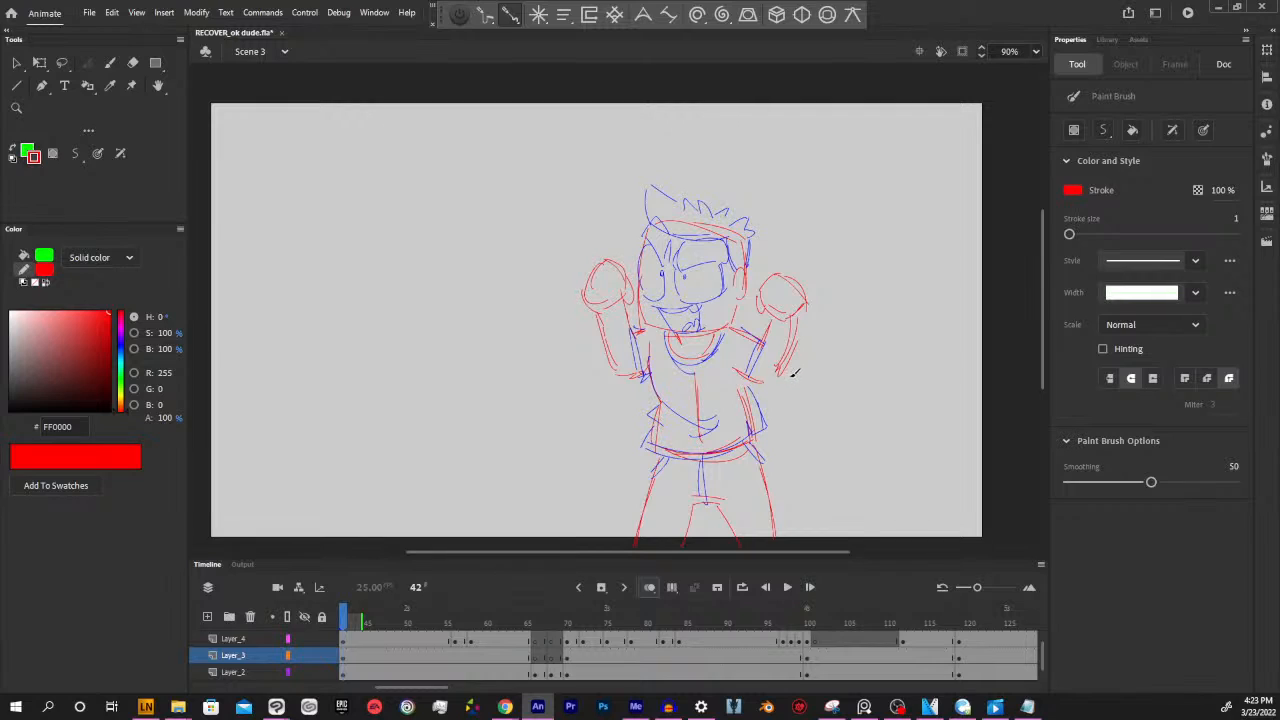
pyautogui.hotkey('alt', '.')
pyautogui.hotkey('alt', ',')
pyautogui.hotkey('alt', '.')
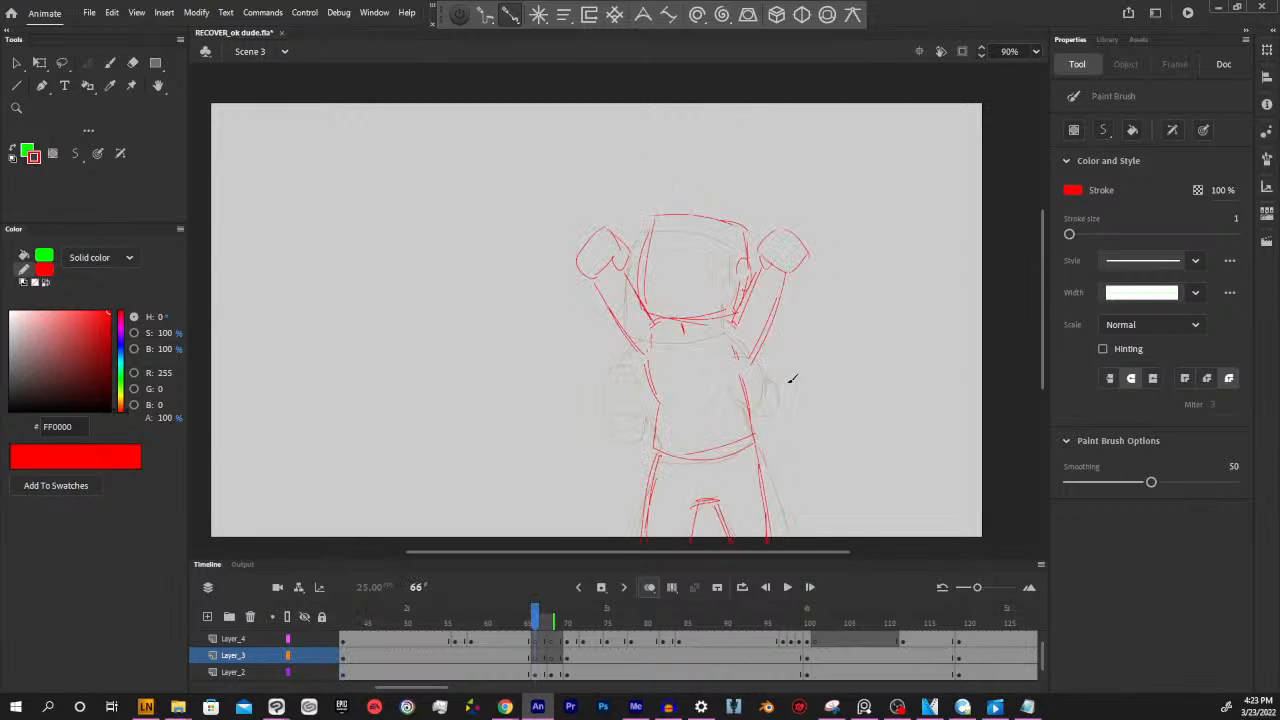
pyautogui.hotkey('alt', ',')
pyautogui.hotkey('alt', '.')
pyautogui.hotkey('alt', '.')
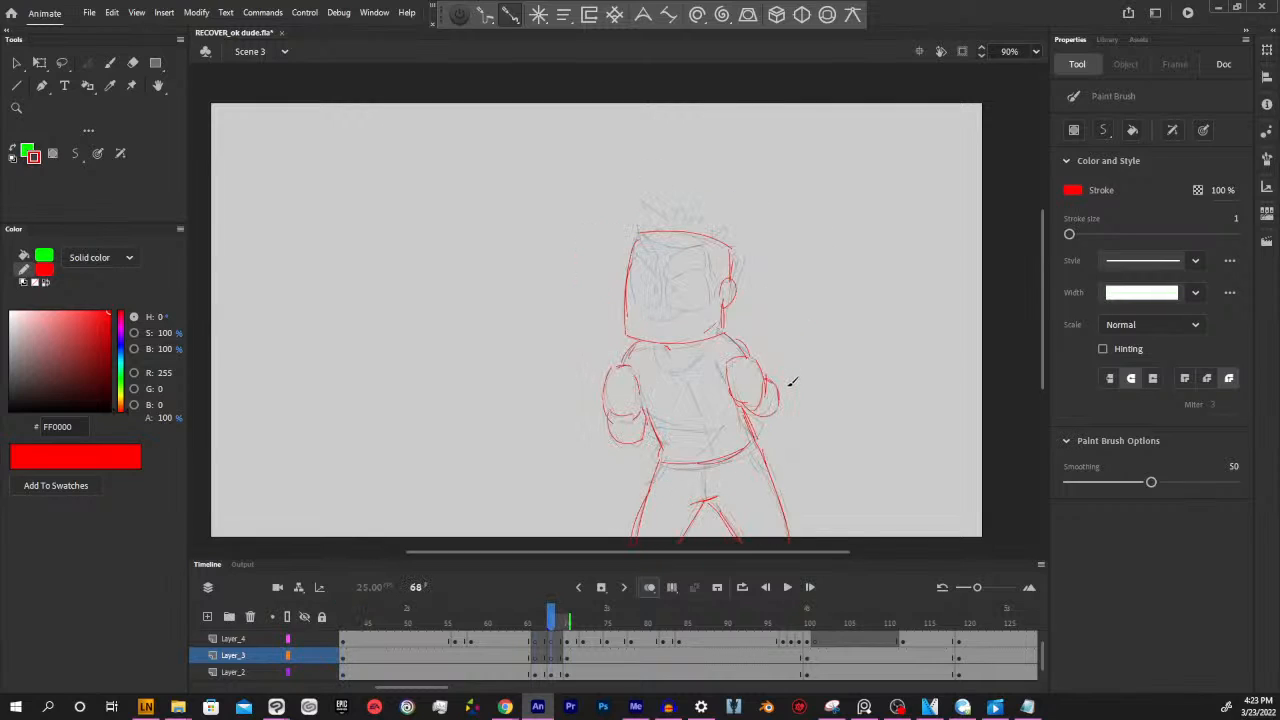
pyautogui.hotkey('alt', '.')
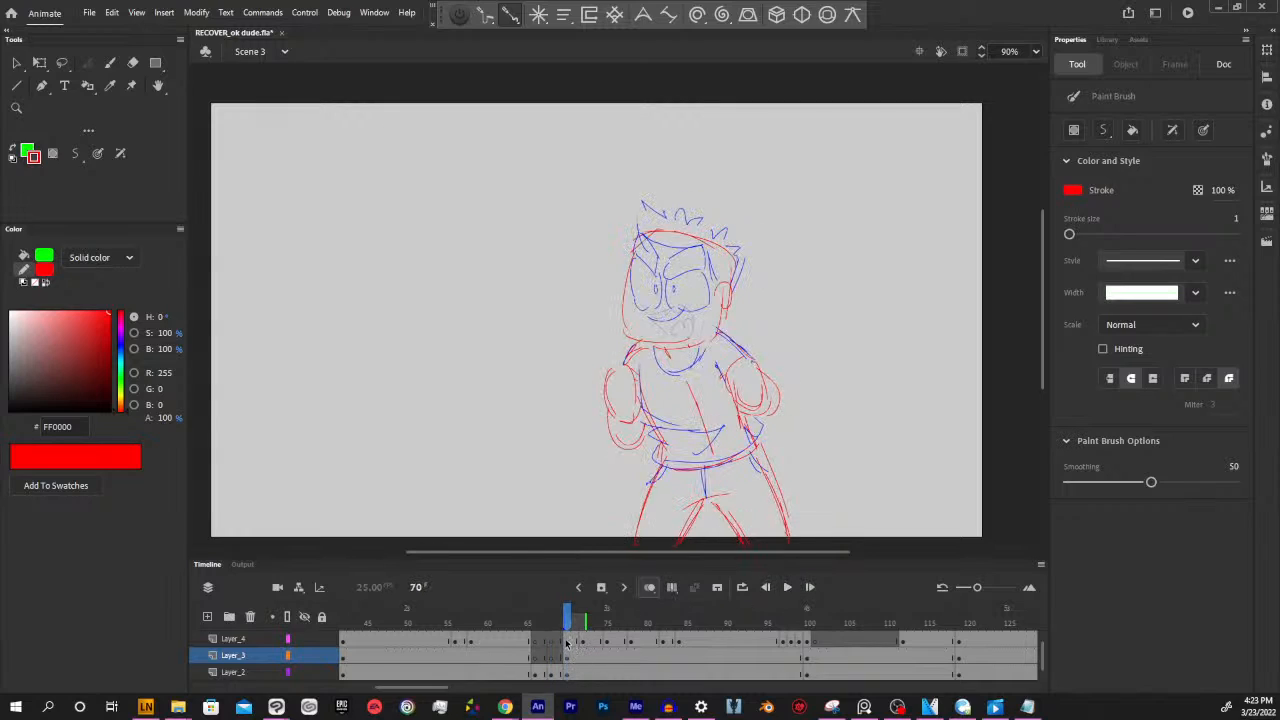
pyautogui.moveTo(572, 648); pyautogui.dragTo(656, 676)
pyautogui.moveTo(643, 624)
pyautogui.mouseDown()
pyautogui.moveTo(529, 620)
pyautogui.moveTo(720, 618)
pyautogui.mouseUp()
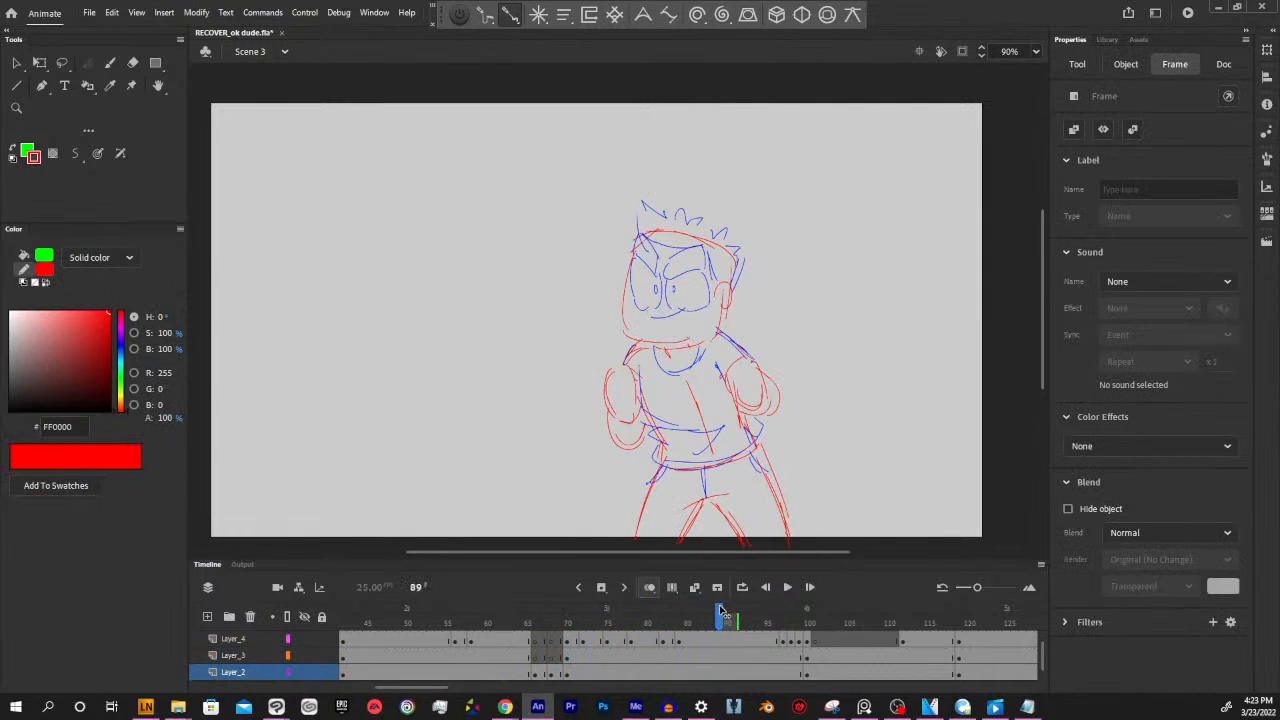
# Insert a blank keyframe at frame 67 on Layer_2 and sketch the head, ear and neck mark in red
pyautogui.click(562, 674)
pyautogui.click(537, 674)
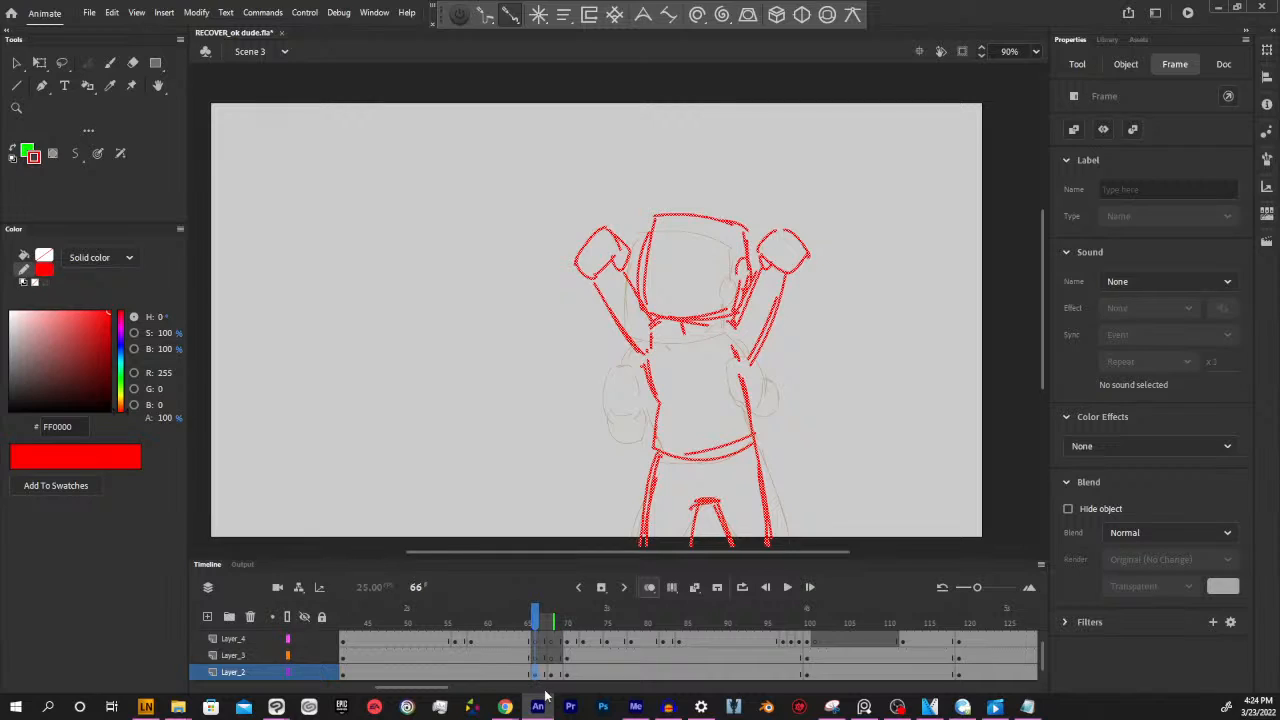
pyautogui.press('.')
pyautogui.press('Delete')
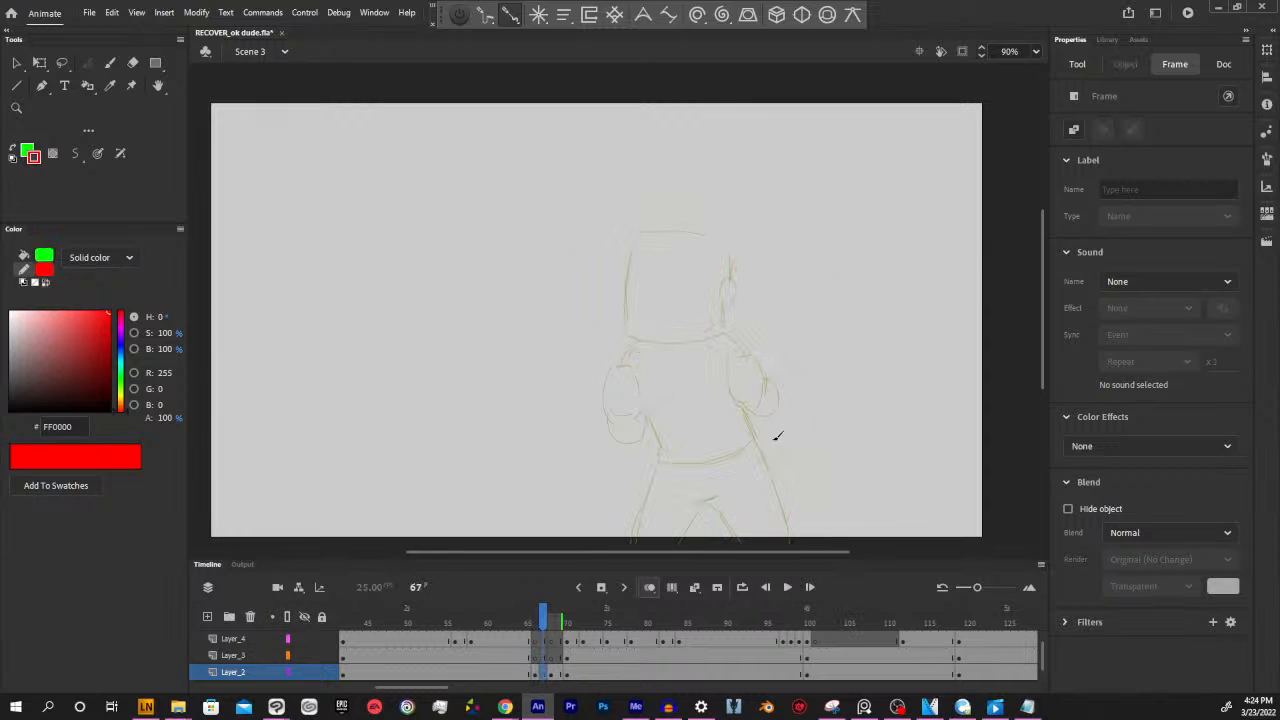
pyautogui.press('b')
pyautogui.moveTo(644, 230)
pyautogui.mouseDown()
pyautogui.moveTo(632, 345)
pyautogui.moveTo(720, 330)
pyautogui.moveTo(662, 342)
pyautogui.moveTo(716, 238)
pyautogui.moveTo(722, 328)
pyautogui.mouseUp()
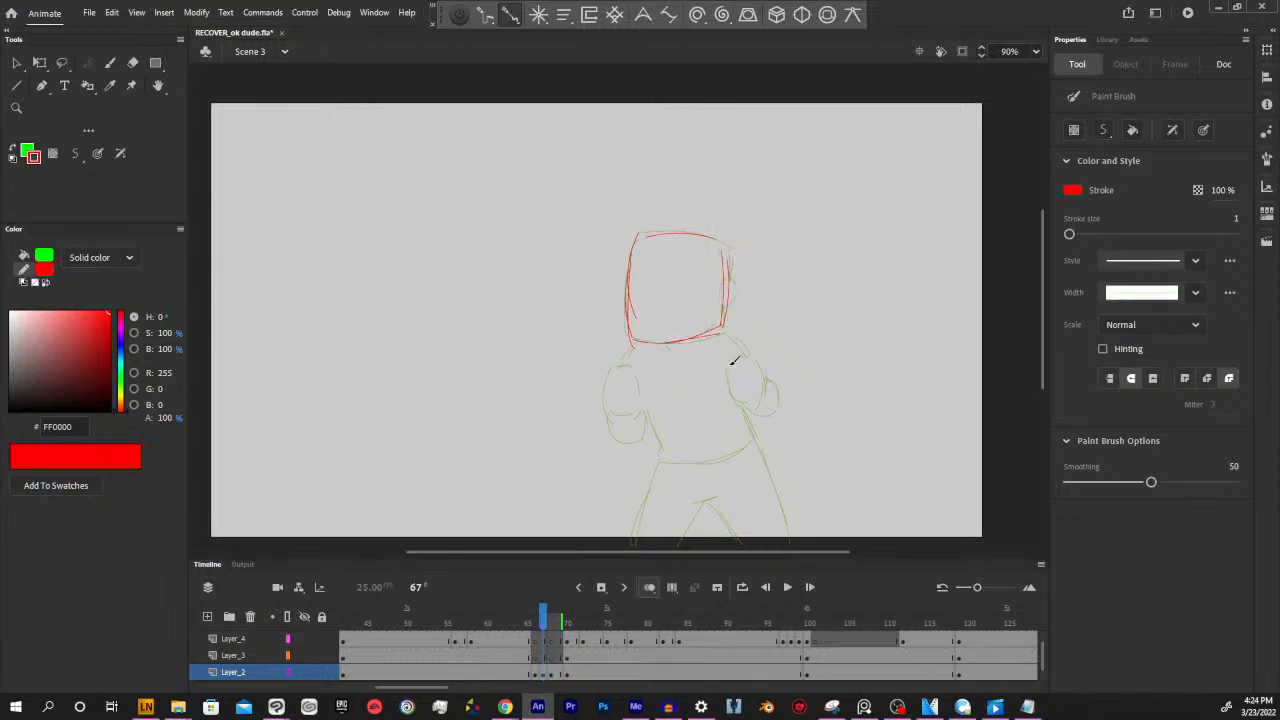
pyautogui.moveTo(728, 272); pyautogui.dragTo(727, 304)
pyautogui.moveTo(672, 345); pyautogui.dragTo(671, 345)
# Extend the onion skin range back to frame 66 so the raised-arm pose serves as reference for frame 67
pyautogui.moveTo(544, 614); pyautogui.dragTo(541, 609)
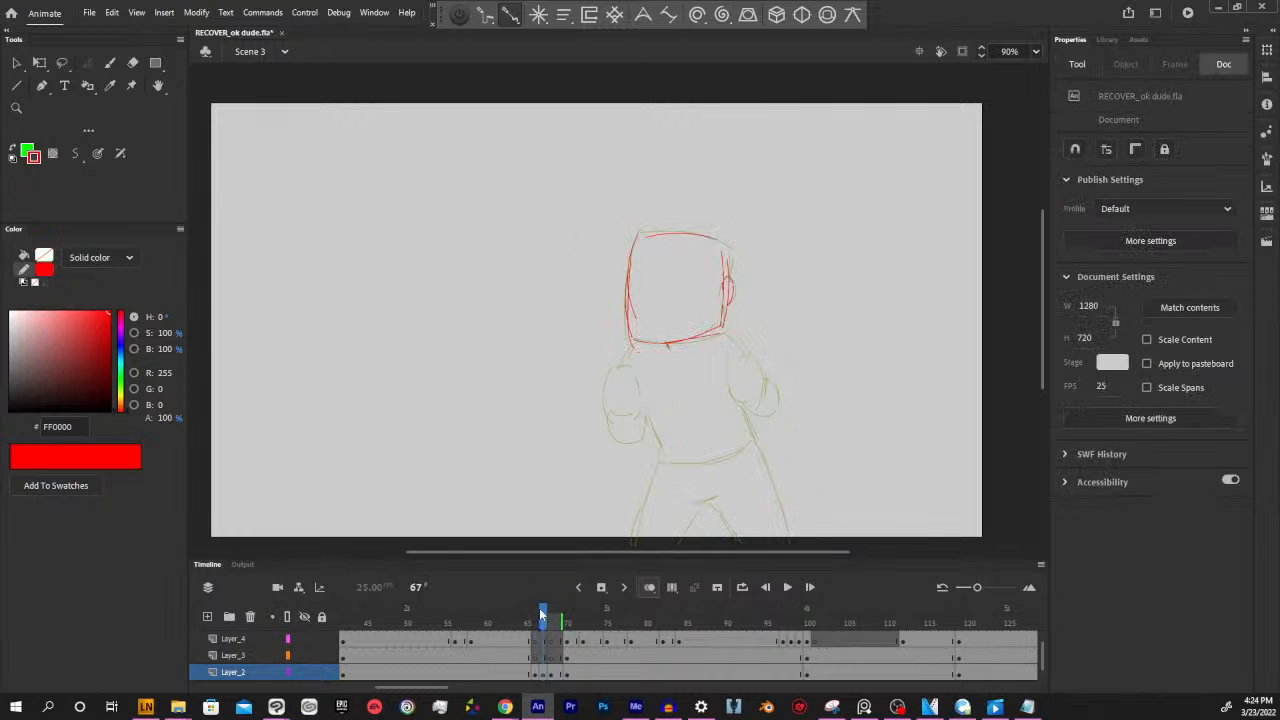
pyautogui.click(649, 588)
pyautogui.click(649, 588)
pyautogui.click(672, 587)
pyautogui.click(672, 587)
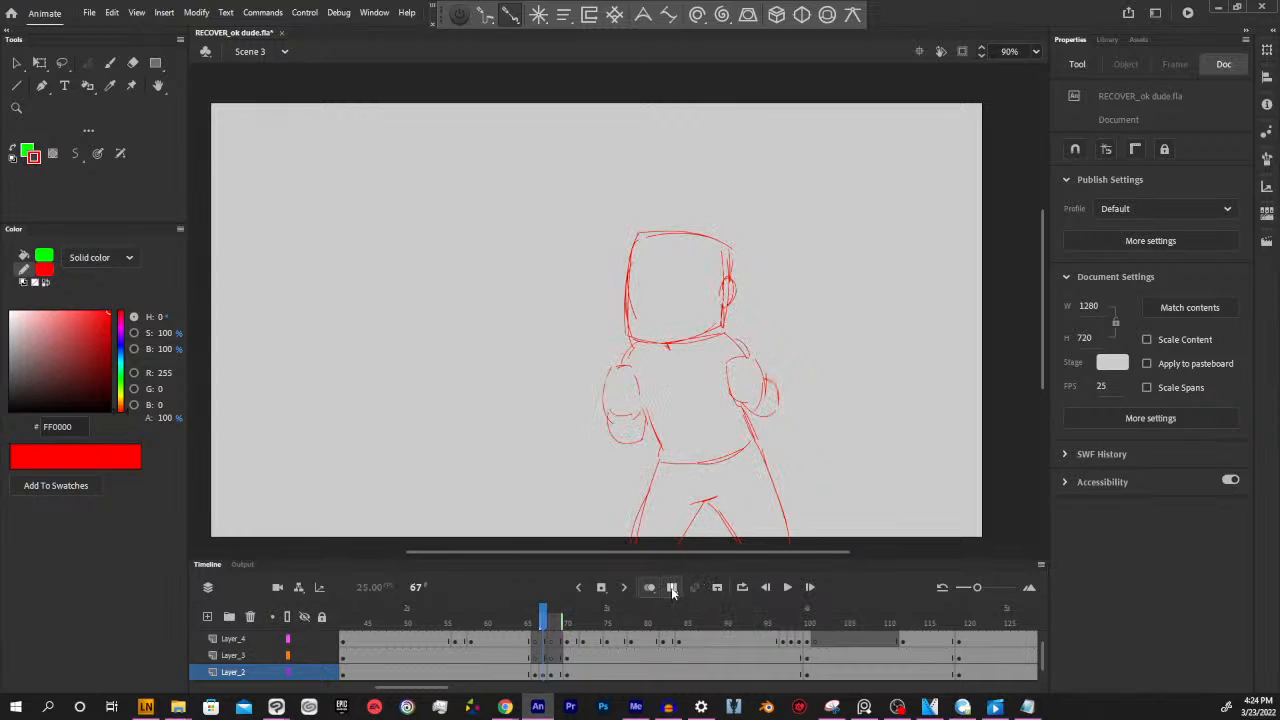
pyautogui.moveTo(541, 623); pyautogui.dragTo(534, 621)
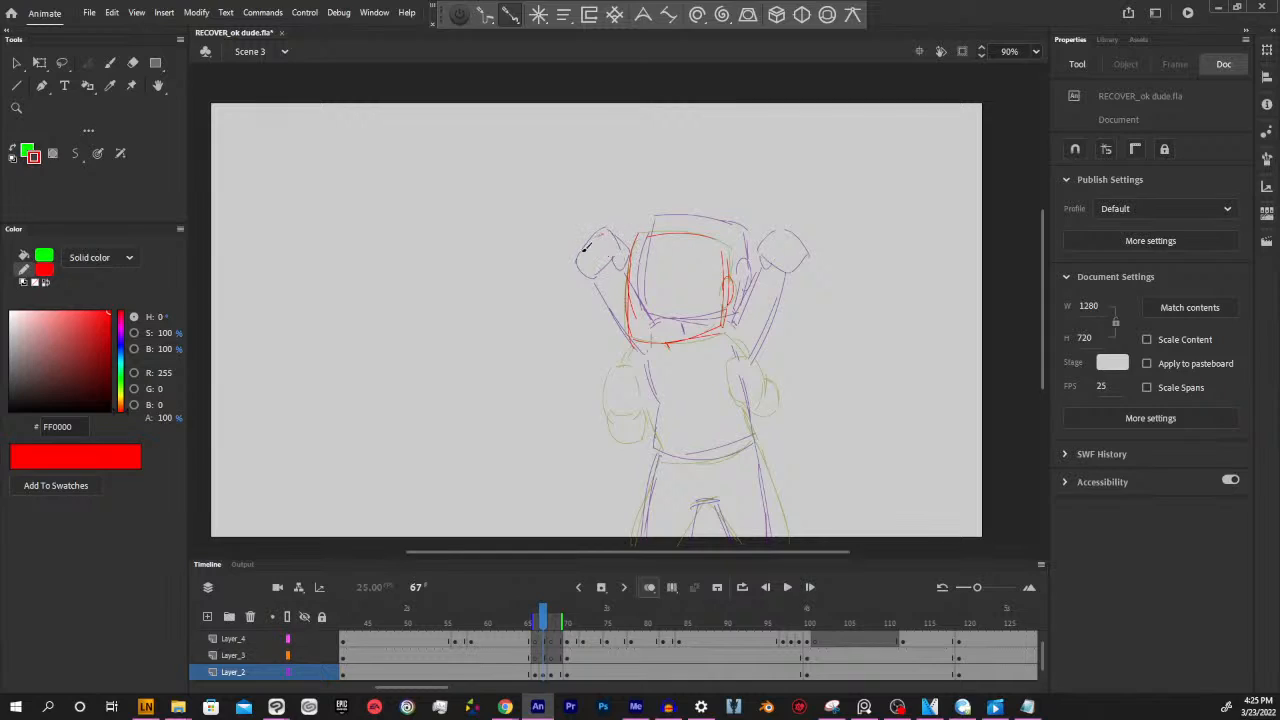
pyautogui.moveTo(601, 232)
pyautogui.mouseDown()
pyautogui.moveTo(584, 273)
pyautogui.moveTo(572, 262)
pyautogui.moveTo(592, 277)
pyautogui.moveTo(581, 291)
pyautogui.moveTo(628, 258)
pyautogui.mouseUp()
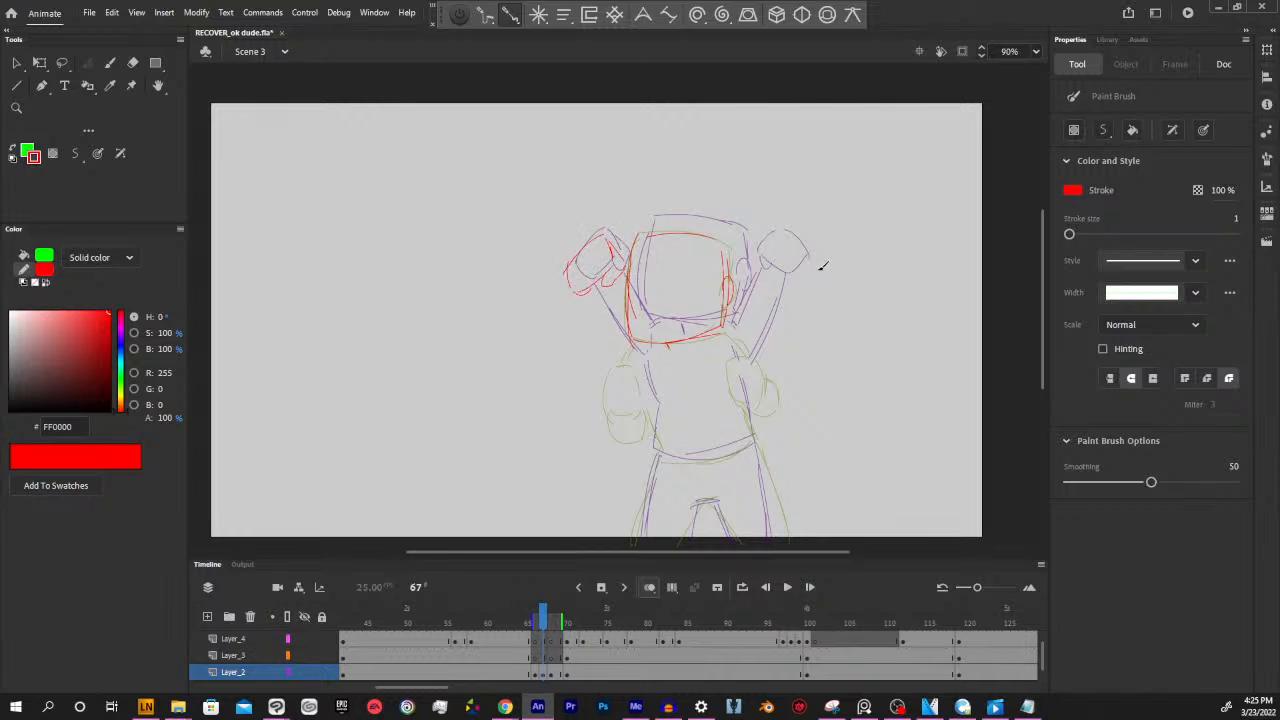
pyautogui.moveTo(623, 262); pyautogui.dragTo(611, 260)
pyautogui.moveTo(776, 242)
pyautogui.mouseDown()
pyautogui.moveTo(807, 270)
pyautogui.moveTo(765, 247)
pyautogui.moveTo(764, 284)
pyautogui.moveTo(798, 285)
pyautogui.mouseUp()
pyautogui.moveTo(804, 264)
pyautogui.mouseDown()
pyautogui.moveTo(798, 285)
pyautogui.moveTo(751, 281)
pyautogui.moveTo(763, 278)
pyautogui.mouseUp()
pyautogui.hotkey('ctrl', 'z')
pyautogui.hotkey('ctrl', 'z')
pyautogui.hotkey('ctrl', 'z')
pyautogui.hotkey('ctrl', 'z')
pyautogui.hotkey('ctrl', 'z')
pyautogui.hotkey('ctrl', 'z')
pyautogui.hotkey('ctrl', 'z')
pyautogui.hotkey('ctrl', 'z')
pyautogui.hotkey('ctrl', 'z')
pyautogui.hotkey('ctrl', 'z')
pyautogui.hotkey('ctrl', 'z')
pyautogui.hotkey('ctrl', 'z')
# Sketch both red fists beside the head, between the raised and lowered onion-skinned fist positions
pyautogui.moveTo(584, 288)
pyautogui.mouseDown()
pyautogui.moveTo(570, 343)
pyautogui.moveTo(612, 333)
pyautogui.moveTo(603, 345)
pyautogui.moveTo(602, 298)
pyautogui.moveTo(611, 339)
pyautogui.mouseUp()
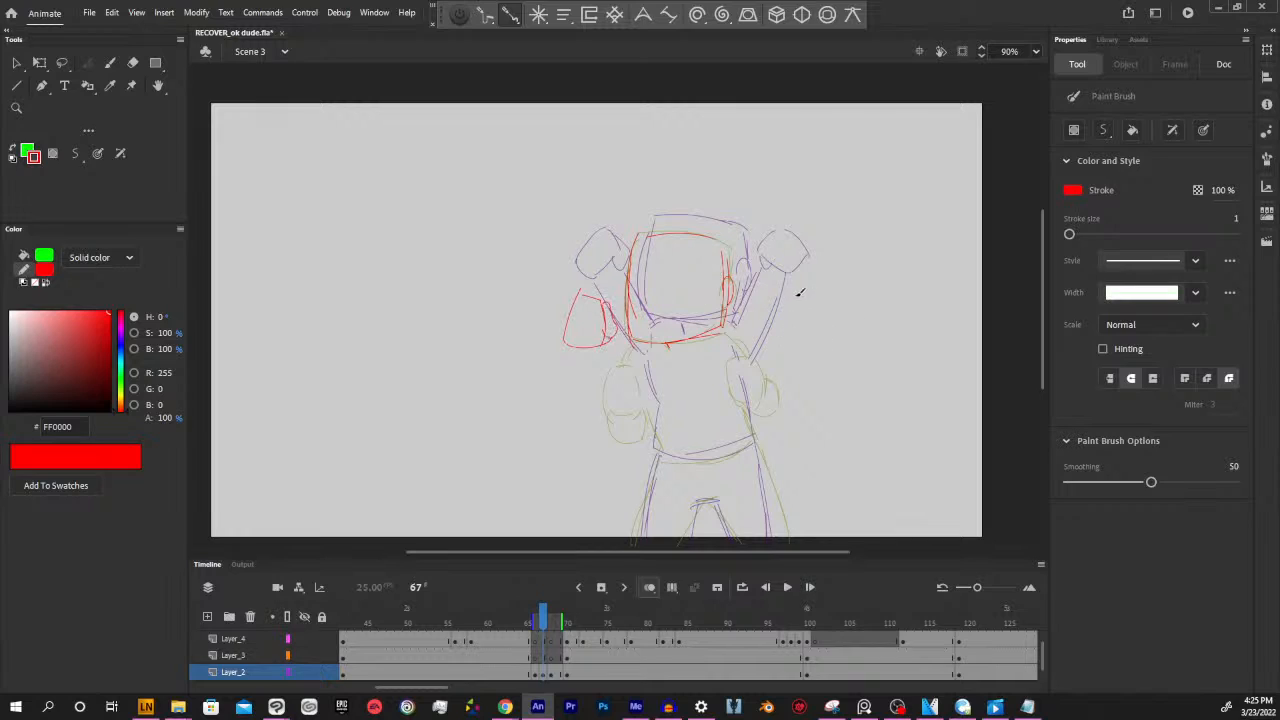
pyautogui.moveTo(799, 292); pyautogui.dragTo(806, 337)
pyautogui.moveTo(776, 290)
pyautogui.mouseDown()
pyautogui.moveTo(776, 334)
pyautogui.moveTo(804, 342)
pyautogui.moveTo(770, 300)
pyautogui.moveTo(766, 318)
pyautogui.mouseUp()
pyautogui.hotkey('ctrl', 'z')
pyautogui.moveTo(770, 300); pyautogui.dragTo(771, 328)
# Draw the red sides and bottom hem of the shirt beneath the head
pyautogui.press('space')
pyautogui.moveTo(799, 431)
pyautogui.mouseDown()
pyautogui.moveTo(840, 393)
pyautogui.moveTo(818, 403)
pyautogui.mouseUp()
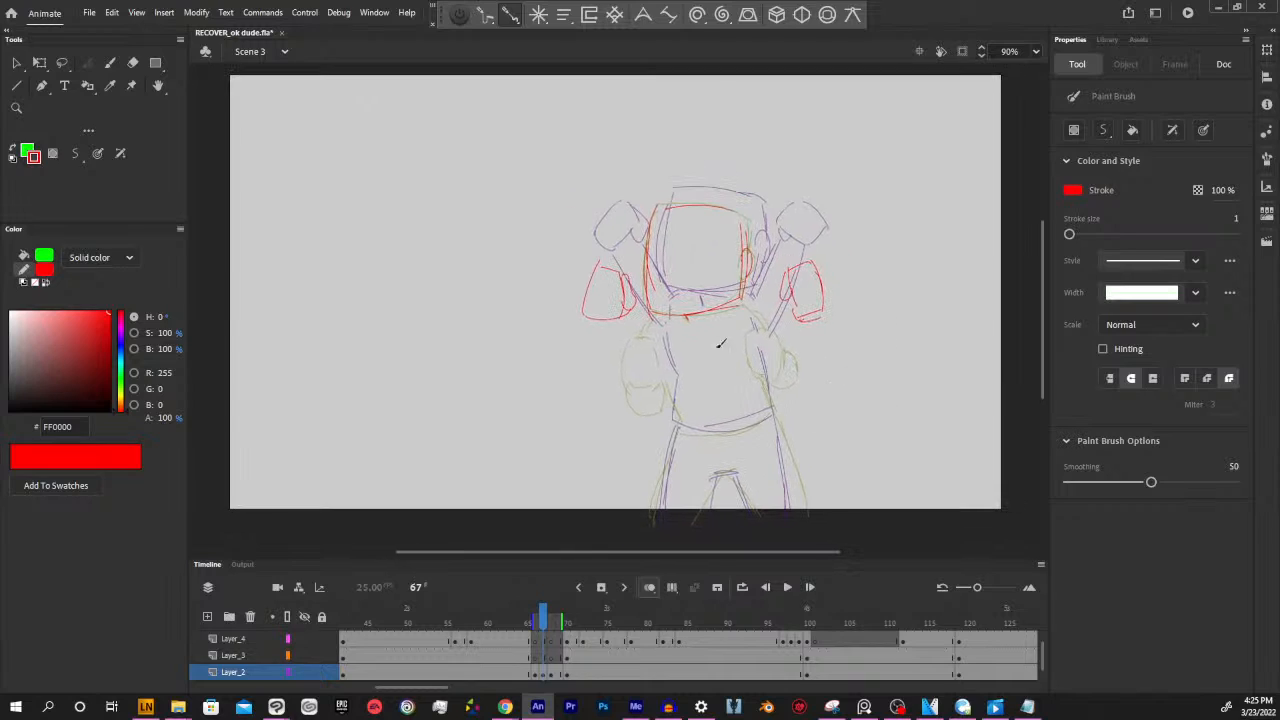
pyautogui.moveTo(665, 318)
pyautogui.mouseDown()
pyautogui.moveTo(688, 425)
pyautogui.moveTo(772, 392)
pyautogui.mouseUp()
pyautogui.moveTo(752, 305); pyautogui.dragTo(769, 398)
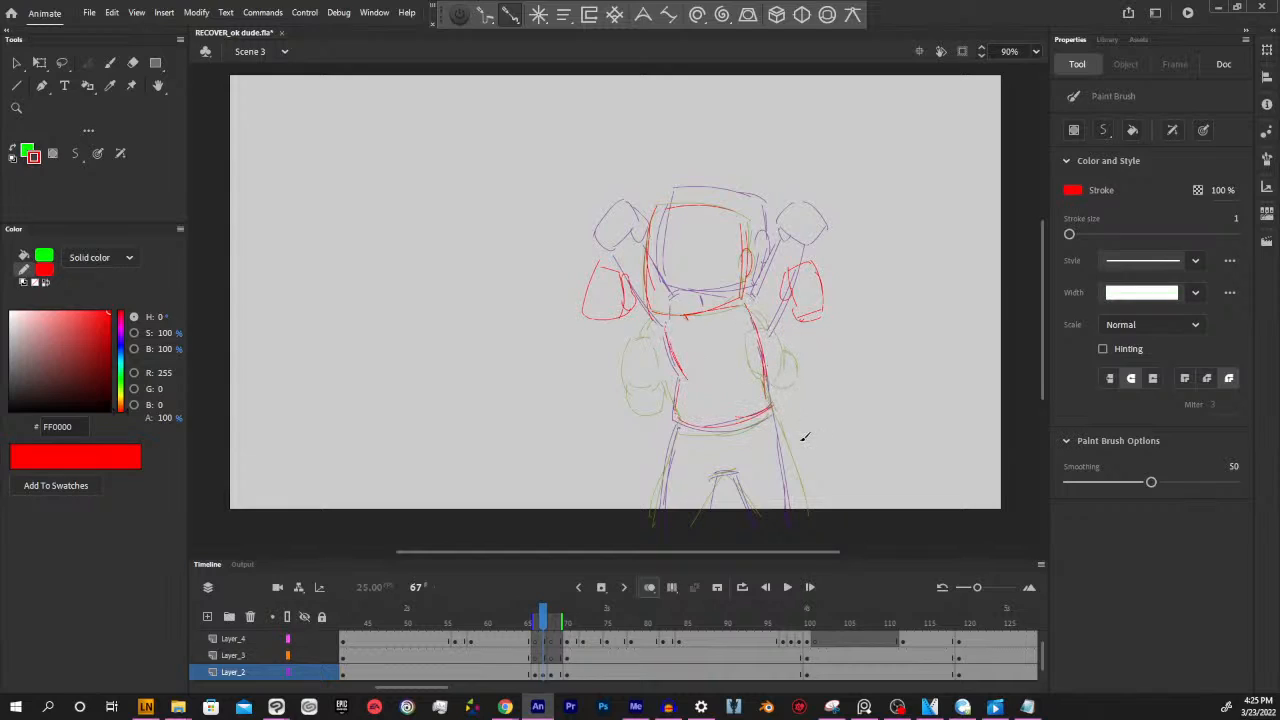
pyautogui.moveTo(576, 172); pyautogui.dragTo(905, 405)
pyautogui.moveTo(820, 318); pyautogui.dragTo(815, 342)
pyautogui.keyDown('ctrl'); pyautogui.click(811, 441); pyautogui.keyUp('ctrl')
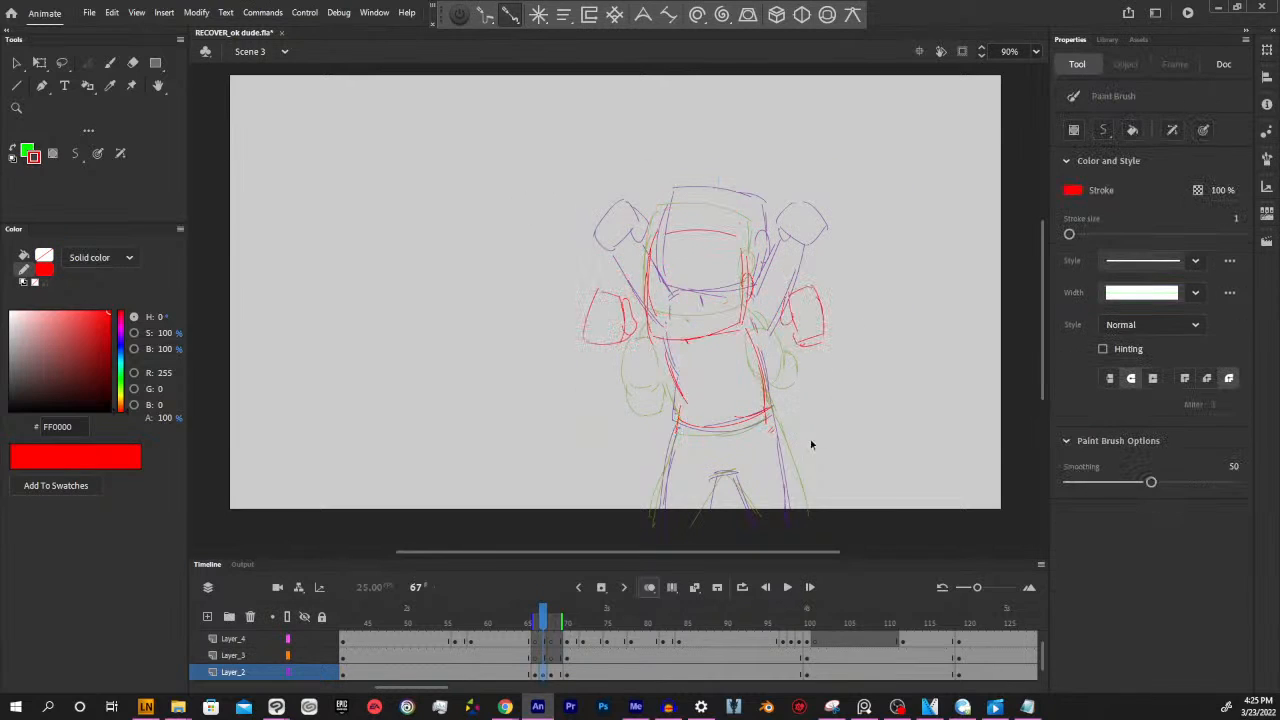
pyautogui.hotkey('ctrl', 'z')
pyautogui.hotkey('ctrl', 'z')
pyautogui.hotkey('ctrl', 'z')
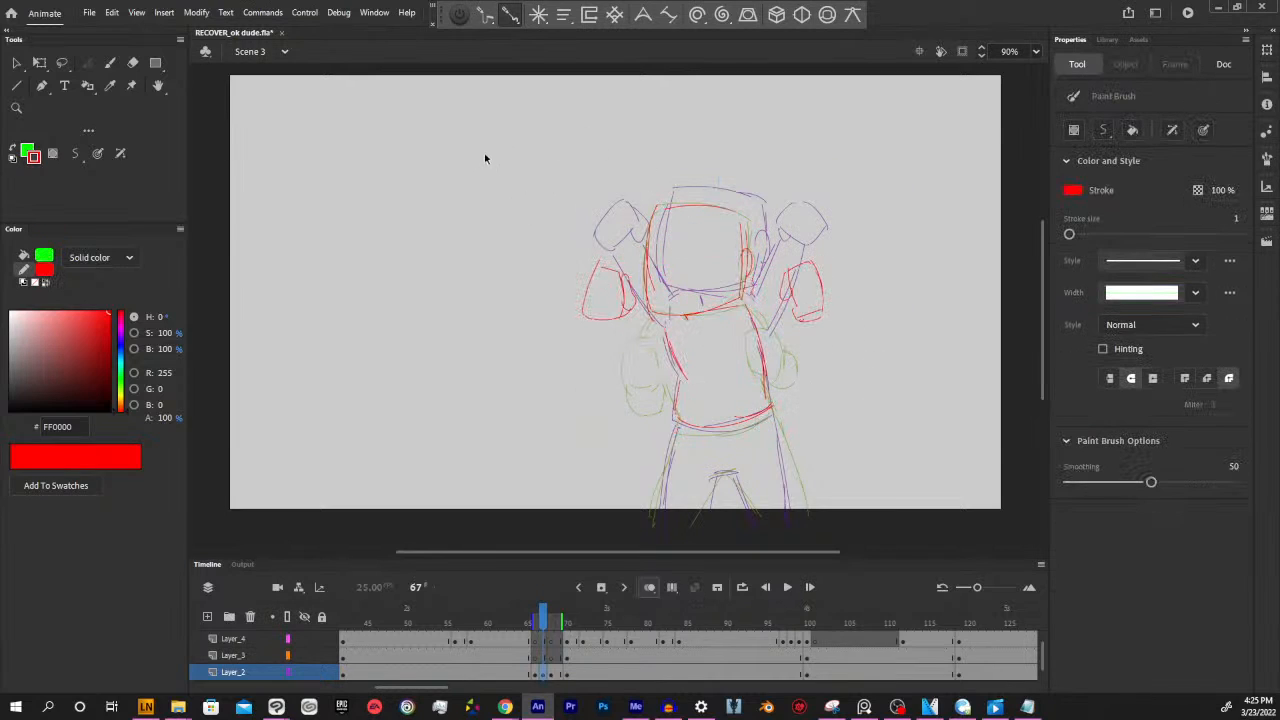
# Move the red head, fists and torso slightly down together, and sketch the spread legs and crotch beneath the shirt
pyautogui.moveTo(486, 155); pyautogui.dragTo(830, 412)
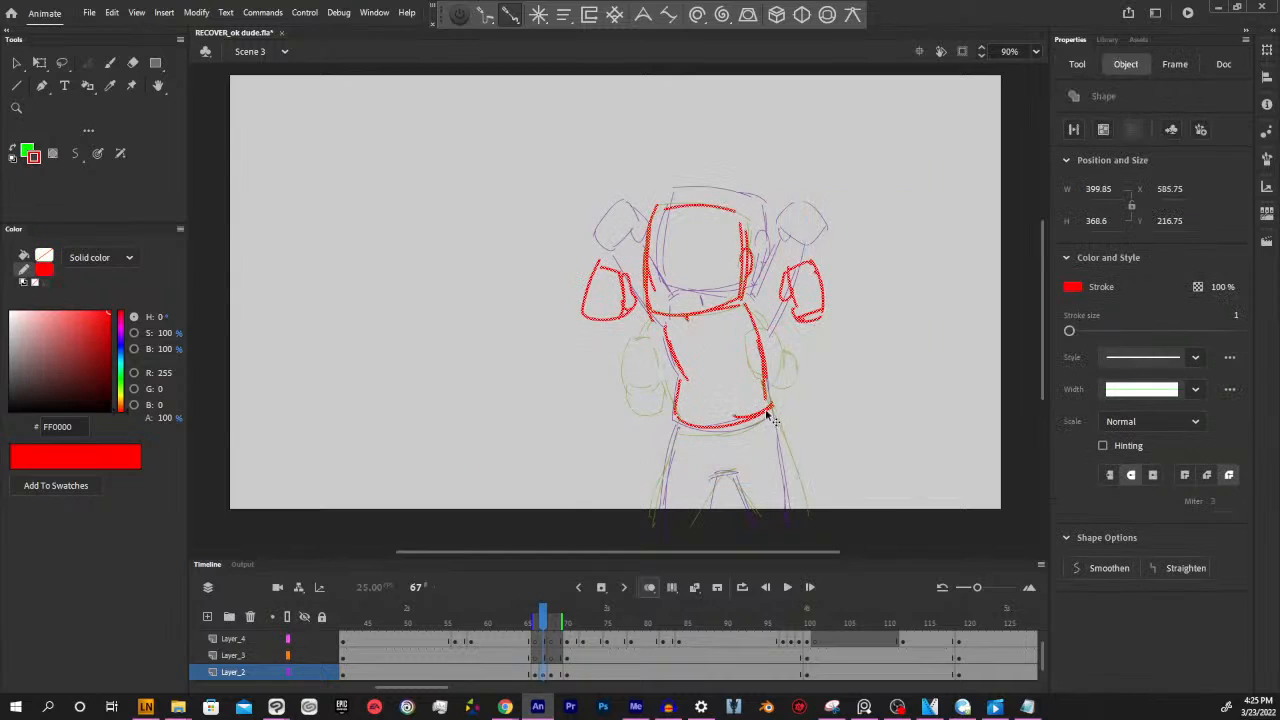
pyautogui.keyDown('ctrl'); pyautogui.click(829, 410); pyautogui.keyUp('ctrl')
pyautogui.moveTo(677, 426)
pyautogui.mouseDown()
pyautogui.moveTo(653, 489)
pyautogui.moveTo(665, 491)
pyautogui.moveTo(650, 499)
pyautogui.moveTo(708, 525)
pyautogui.moveTo(715, 475)
pyautogui.mouseUp()
pyautogui.moveTo(703, 479)
pyautogui.mouseDown()
pyautogui.moveTo(738, 465)
pyautogui.moveTo(758, 510)
pyautogui.mouseUp()
pyautogui.moveTo(788, 438); pyautogui.dragTo(803, 491)
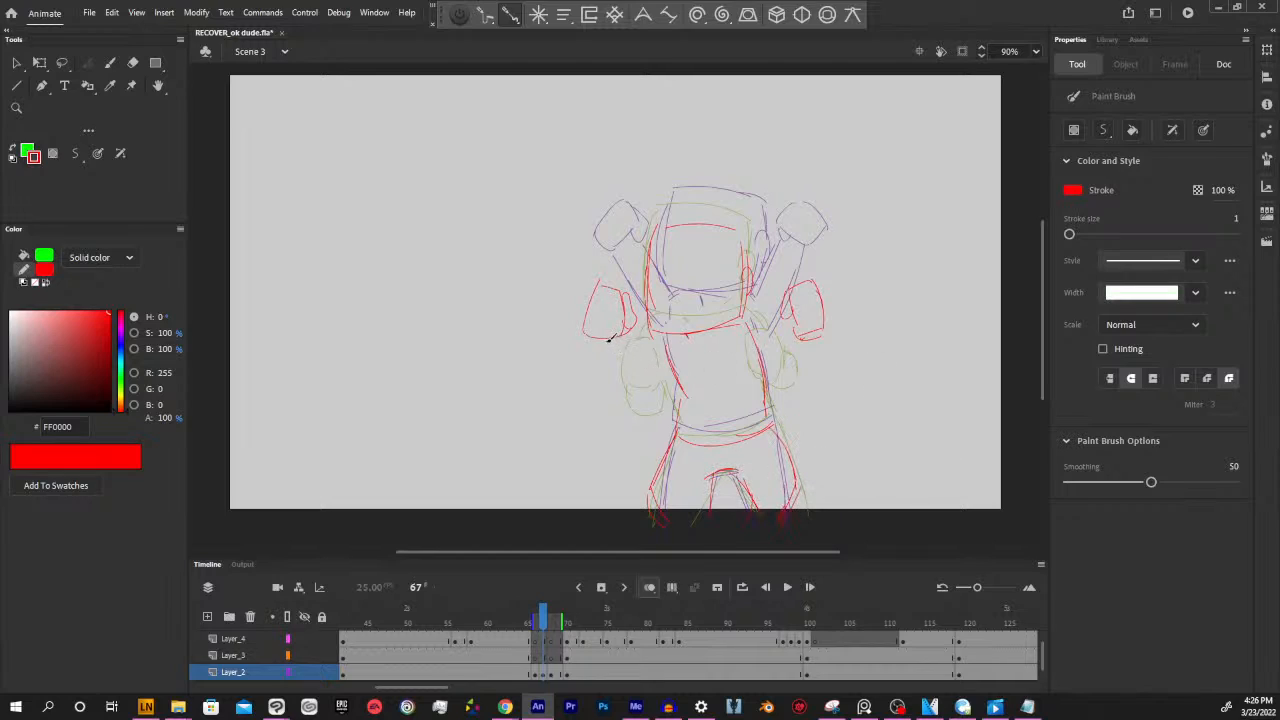
# Draw the bent red arms and shoulder lines connecting both fists to the torso
pyautogui.moveTo(605, 341)
pyautogui.mouseDown()
pyautogui.moveTo(652, 367)
pyautogui.moveTo(663, 350)
pyautogui.moveTo(636, 337)
pyautogui.moveTo(647, 338)
pyautogui.moveTo(647, 374)
pyautogui.moveTo(665, 346)
pyautogui.mouseUp()
pyautogui.moveTo(750, 345)
pyautogui.mouseDown()
pyautogui.moveTo(801, 359)
pyautogui.moveTo(791, 322)
pyautogui.moveTo(777, 330)
pyautogui.moveTo(787, 359)
pyautogui.mouseUp()
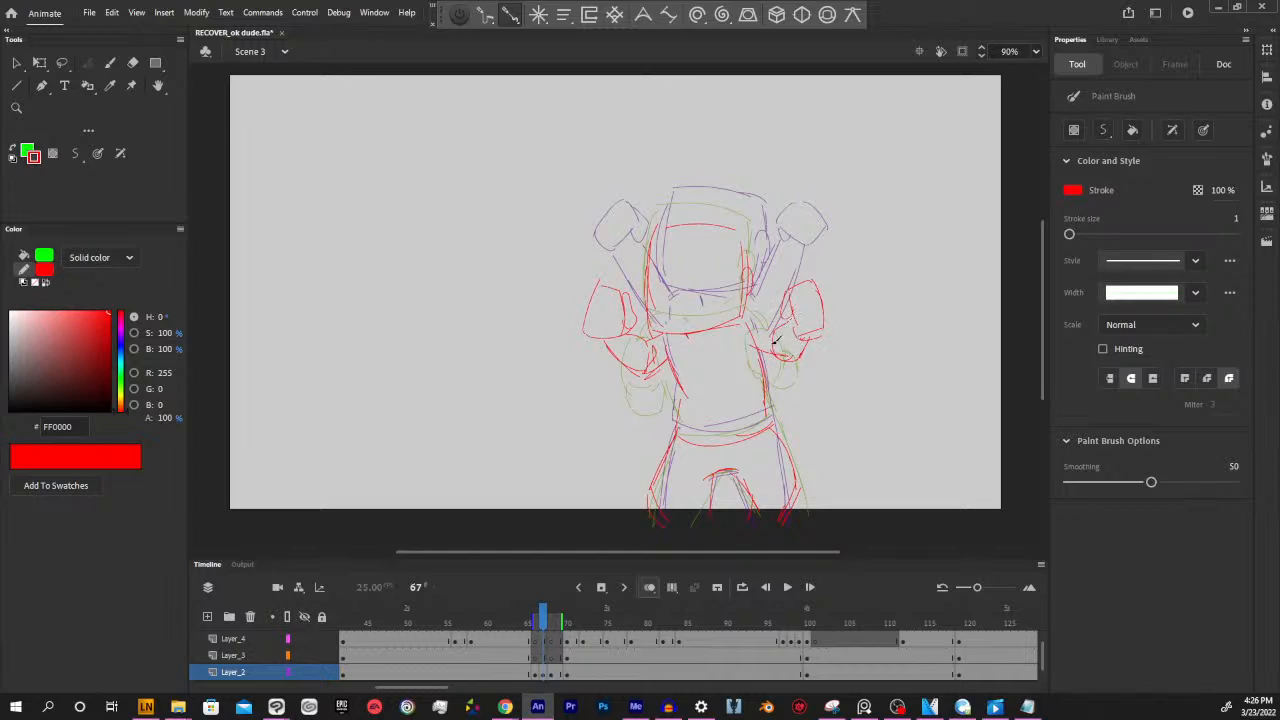
pyautogui.moveTo(743, 319); pyautogui.dragTo(775, 326)
# Add short jagged red motion strokes above both fists
pyautogui.moveTo(808, 552); pyautogui.dragTo(812, 552)
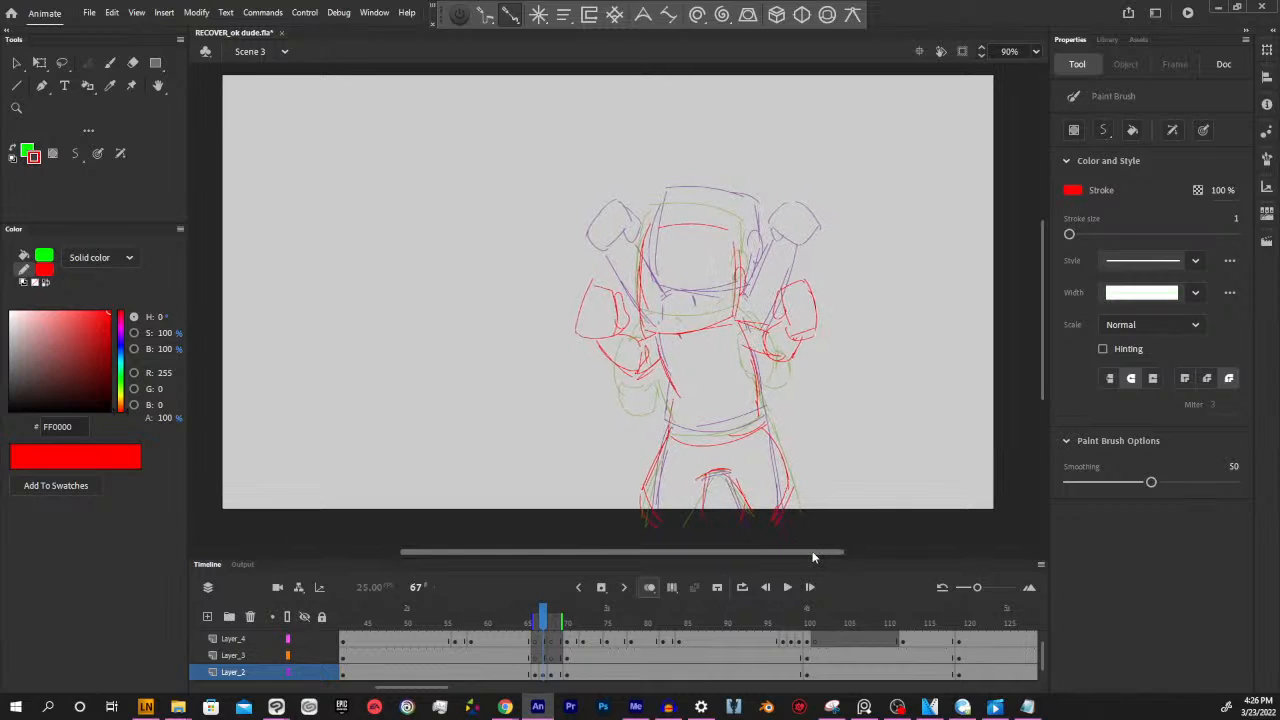
pyautogui.moveTo(814, 428); pyautogui.dragTo(820, 436)
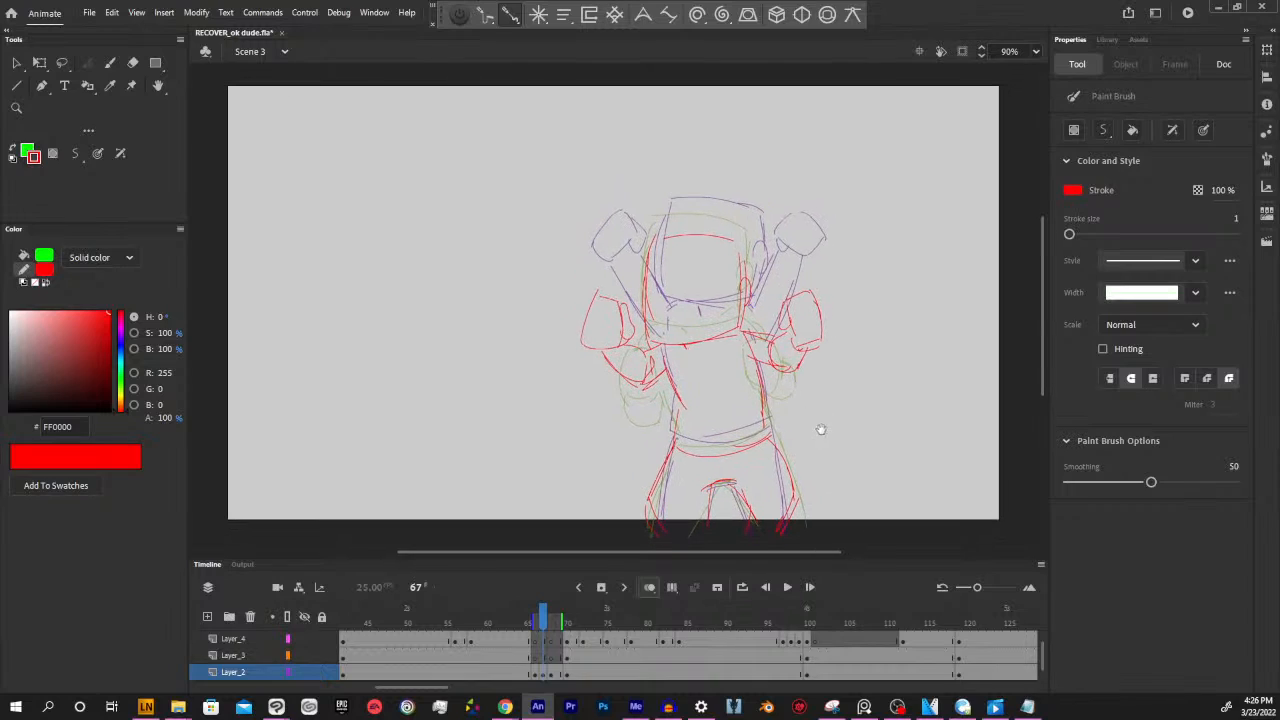
pyautogui.moveTo(610, 274)
pyautogui.mouseDown()
pyautogui.moveTo(630, 290)
pyautogui.moveTo(630, 271)
pyautogui.mouseUp()
pyautogui.moveTo(785, 269); pyautogui.dragTo(800, 287)
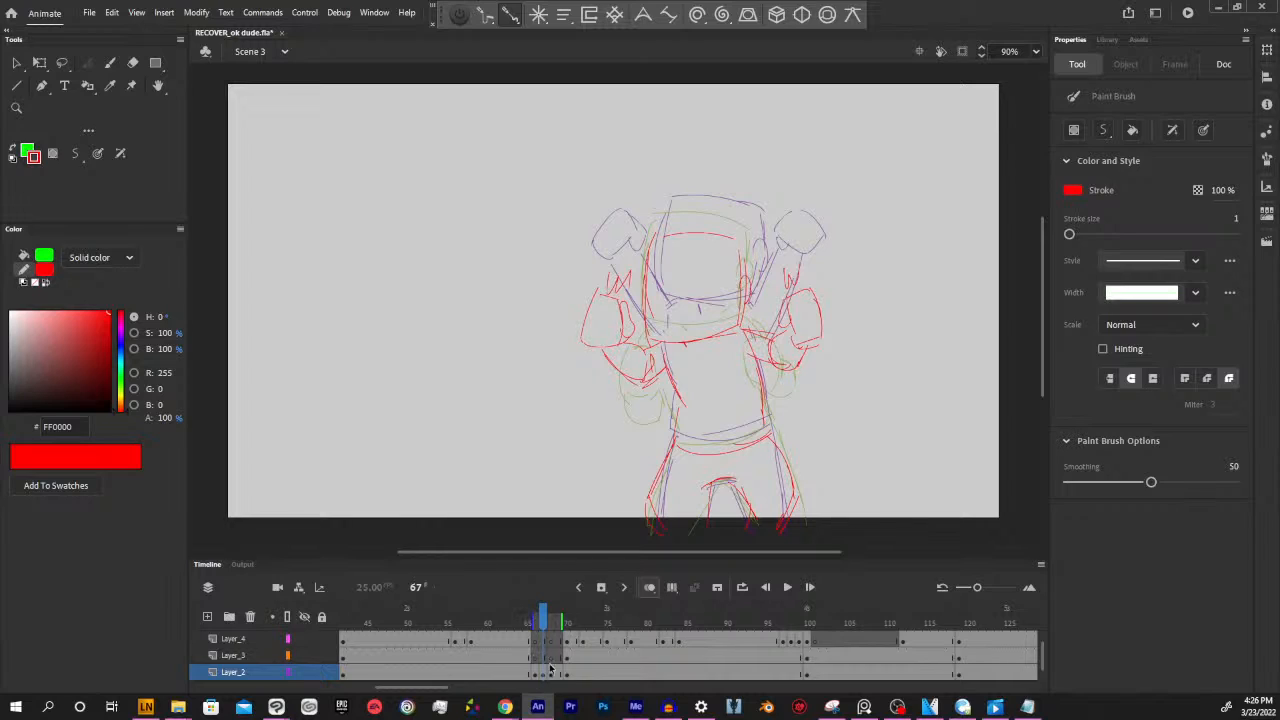
# Play back the arm-lowering motion from frame 62 to check the new frame 67 in-between
pyautogui.click(504, 622)
pyautogui.press('.')
pyautogui.press('.')
pyautogui.press('.')
pyautogui.press('.')
pyautogui.press('.')
pyautogui.press('.')
pyautogui.press('.')
pyautogui.press('.')
pyautogui.press('.')
pyautogui.press('.')
pyautogui.press('.')
pyautogui.press('.')
pyautogui.press('.')
pyautogui.press('.')
pyautogui.press('.')
pyautogui.press('.')
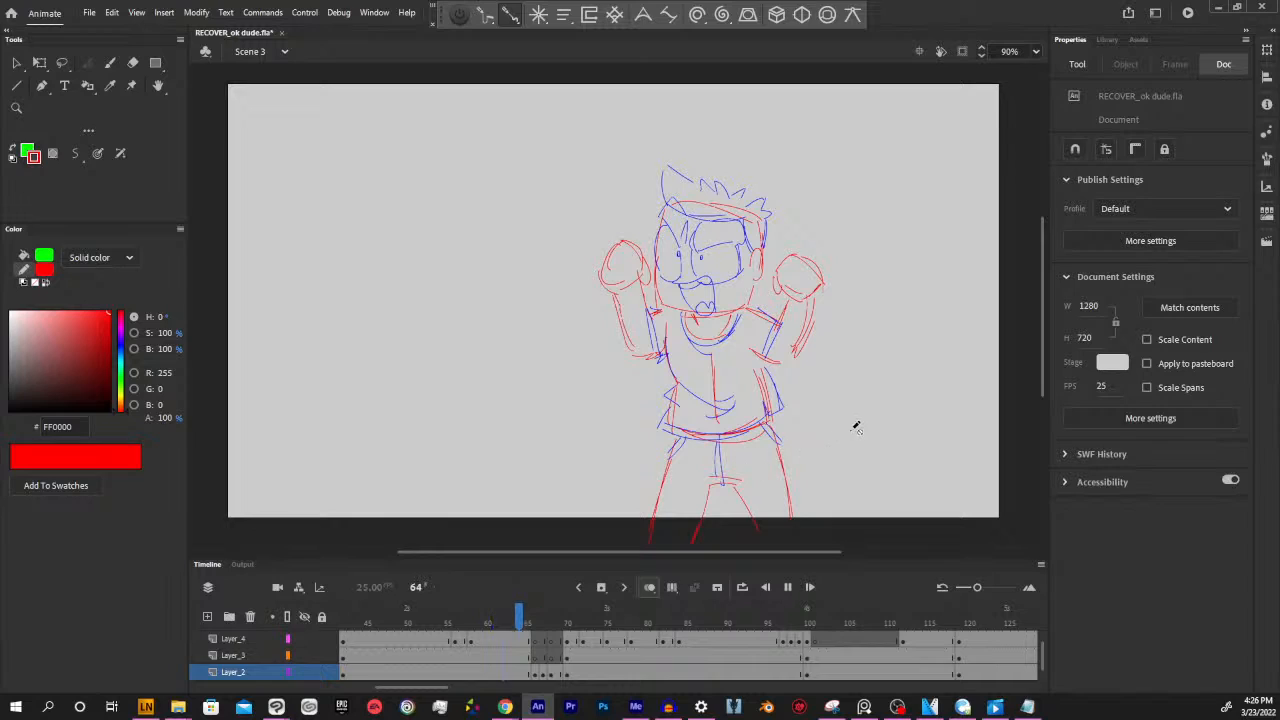
pyautogui.press('.')
pyautogui.press('.')
pyautogui.press('.')
pyautogui.press('.')
pyautogui.press('.')
pyautogui.press('.')
pyautogui.press('.')
pyautogui.press('.')
pyautogui.press('.')
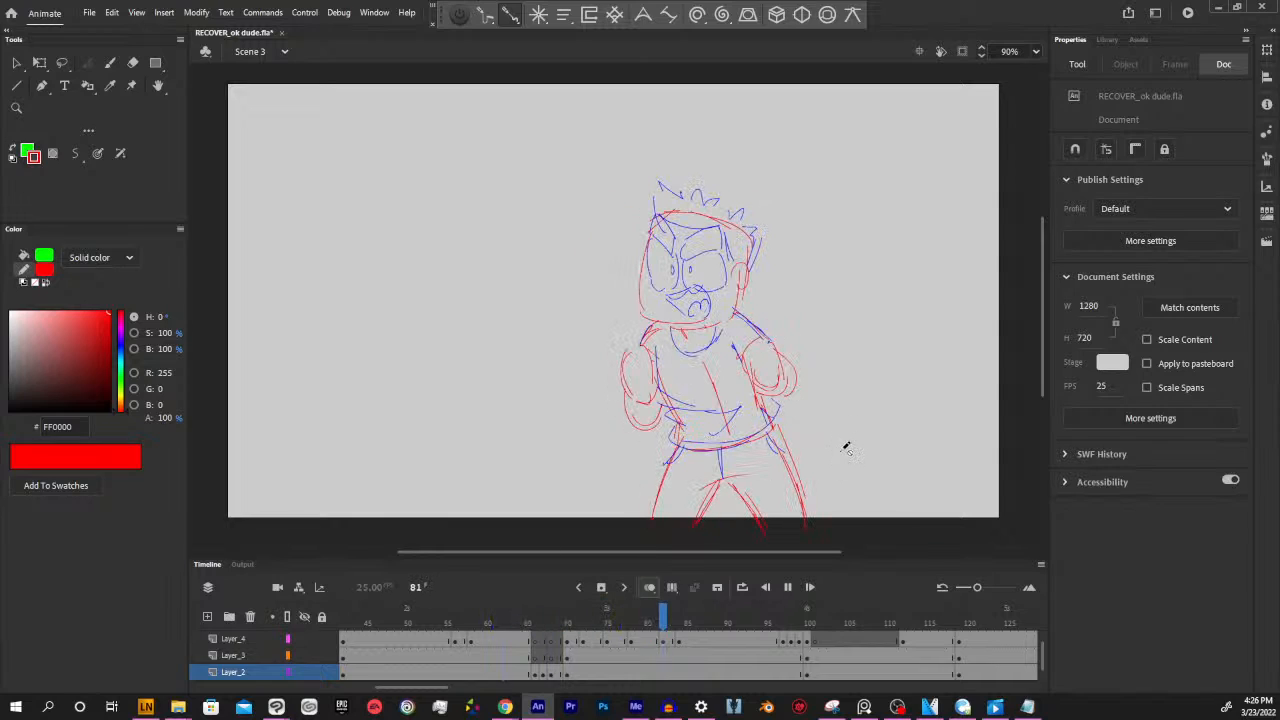
# Extend the red arm-lowering in-betweens at frames 66 and 68 on Layer_2 by one frame each
pyautogui.click(560, 675)
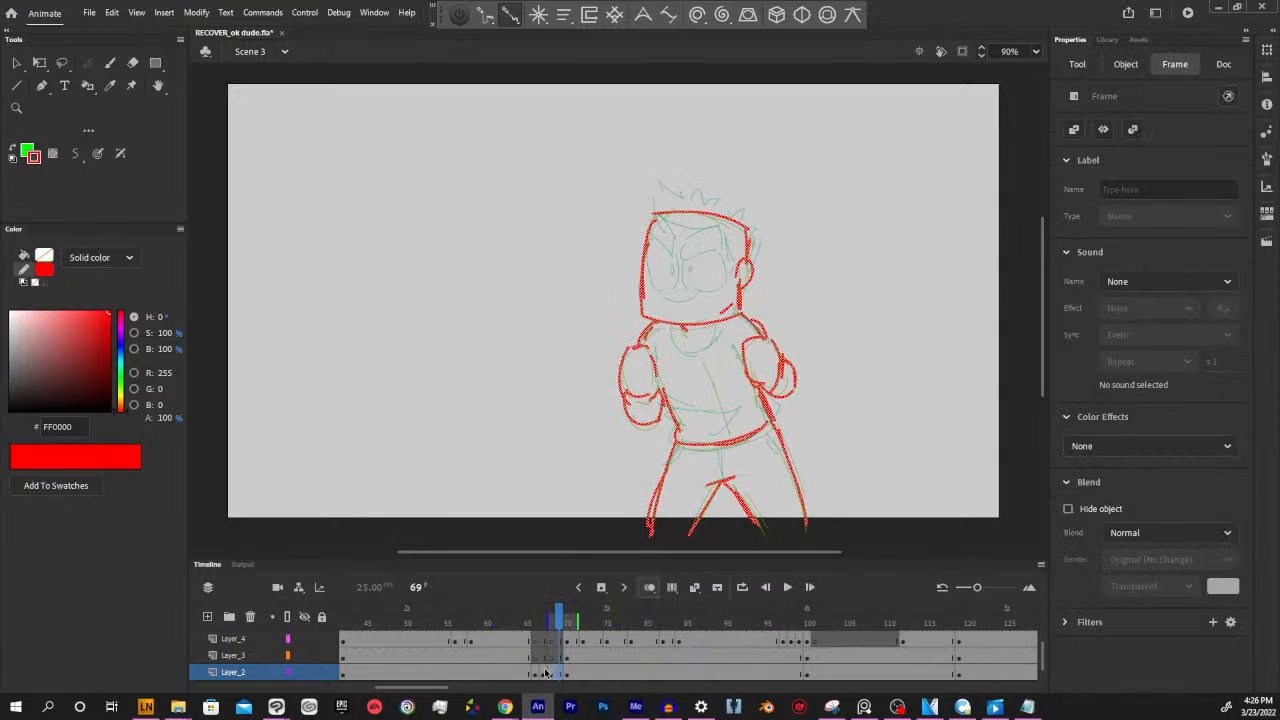
pyautogui.click(543, 675)
pyautogui.click(535, 675)
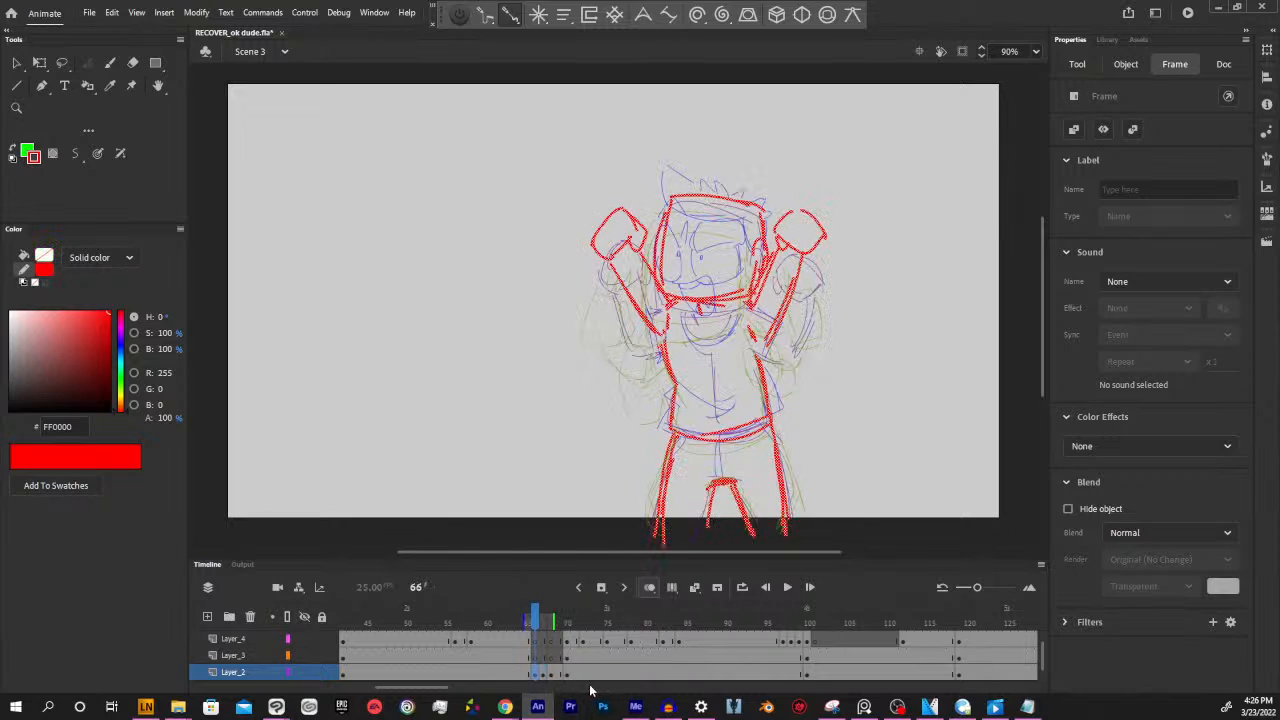
pyautogui.press('F5')
pyautogui.click(551, 676)
pyautogui.press('F5')
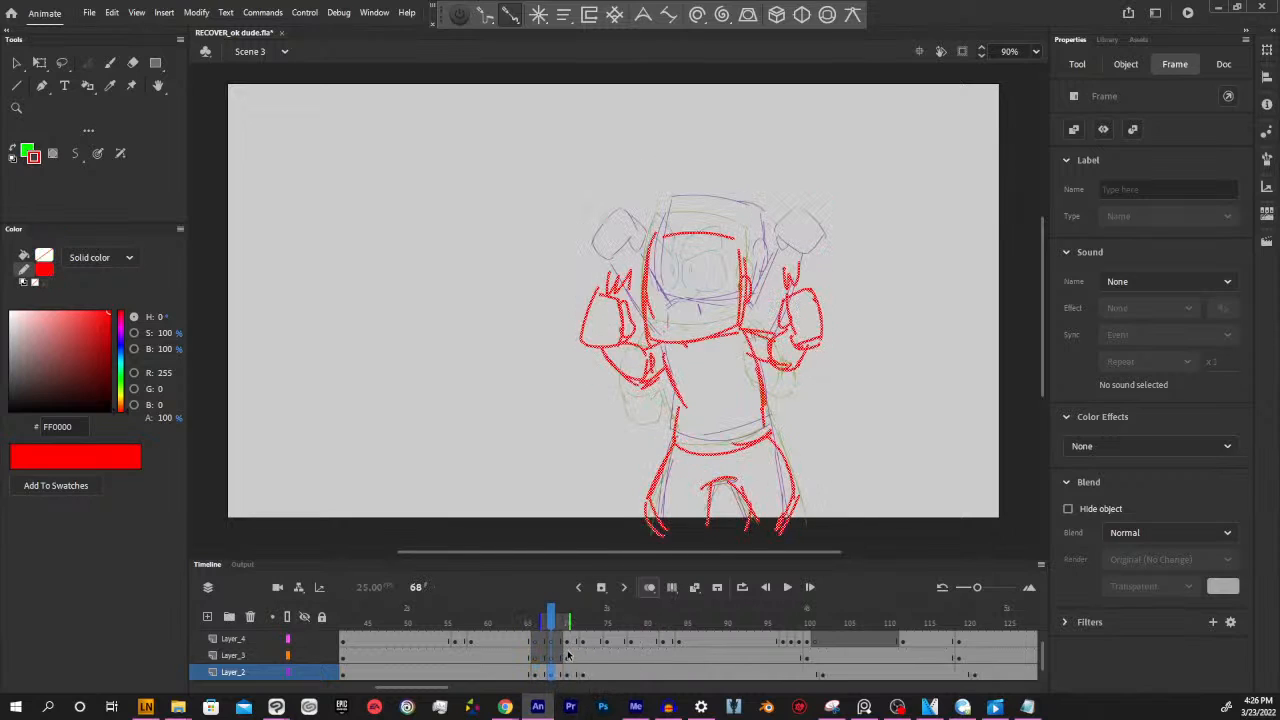
pyautogui.moveTo(566, 645); pyautogui.dragTo(741, 618)
pyautogui.click(808, 656)
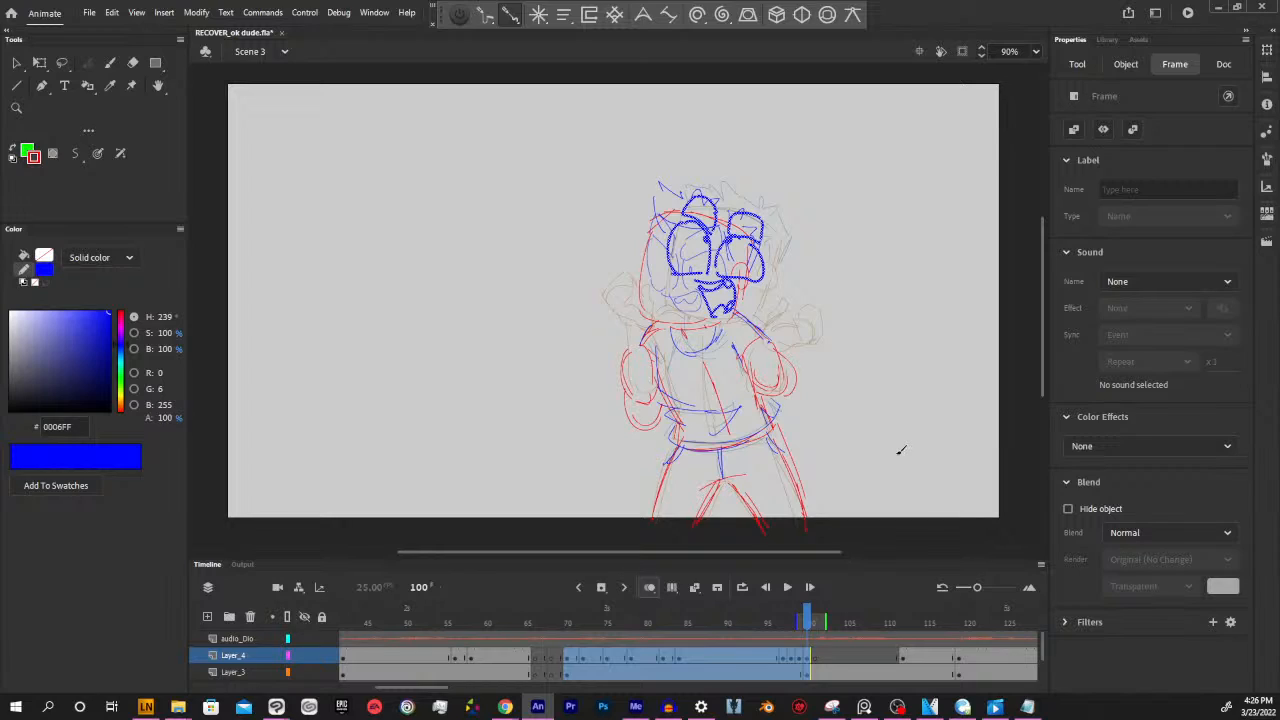
pyautogui.scroll(-1, 1043, 649)
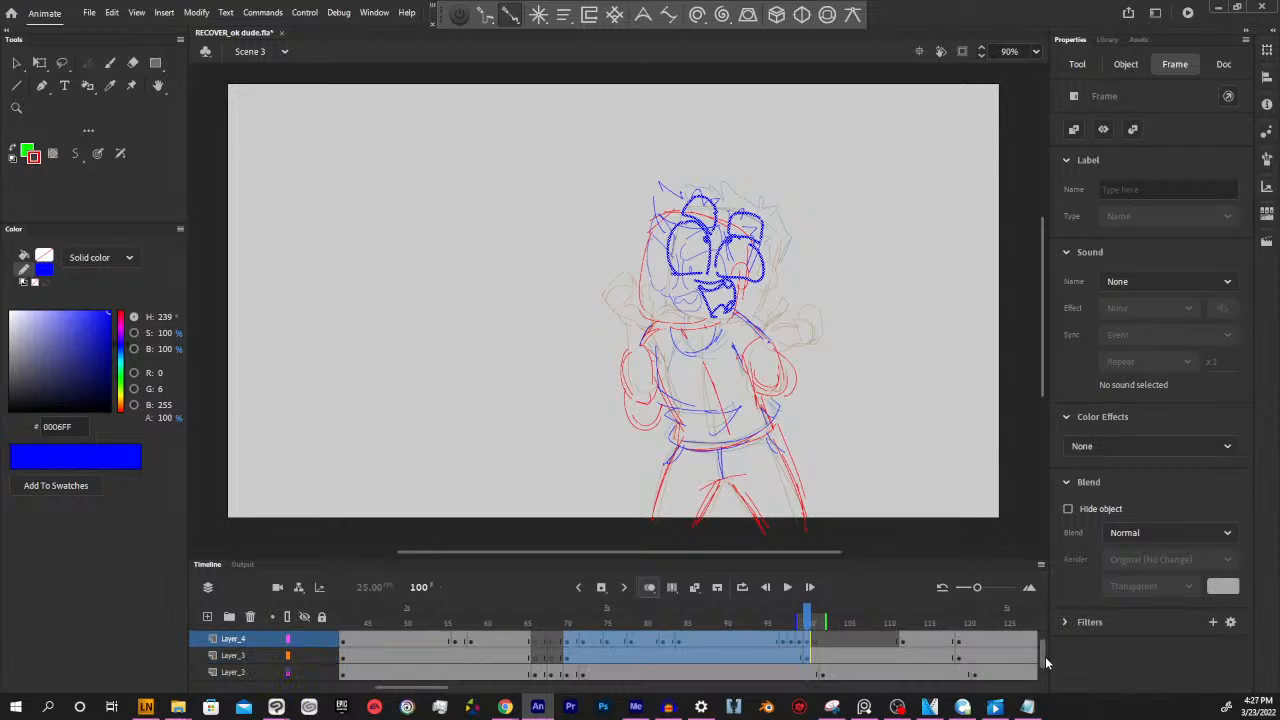
pyautogui.click(759, 671)
pyautogui.click(759, 655)
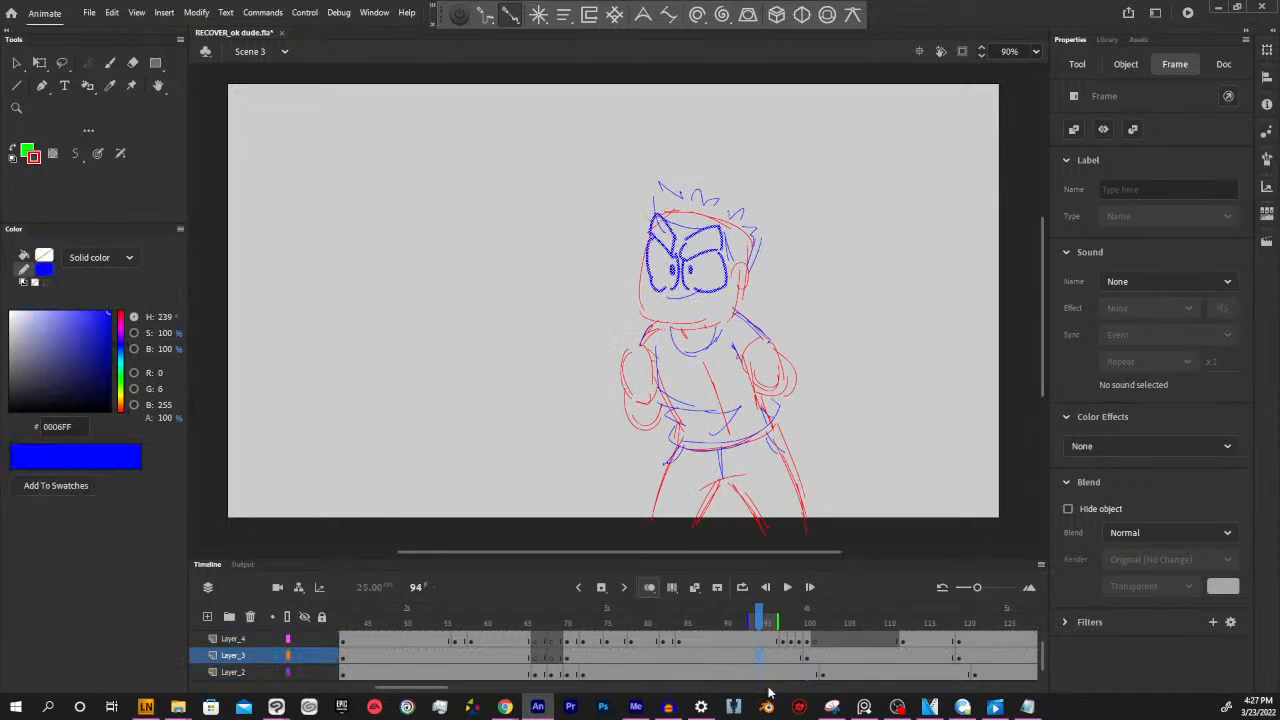
pyautogui.click(733, 640)
pyautogui.click(566, 639)
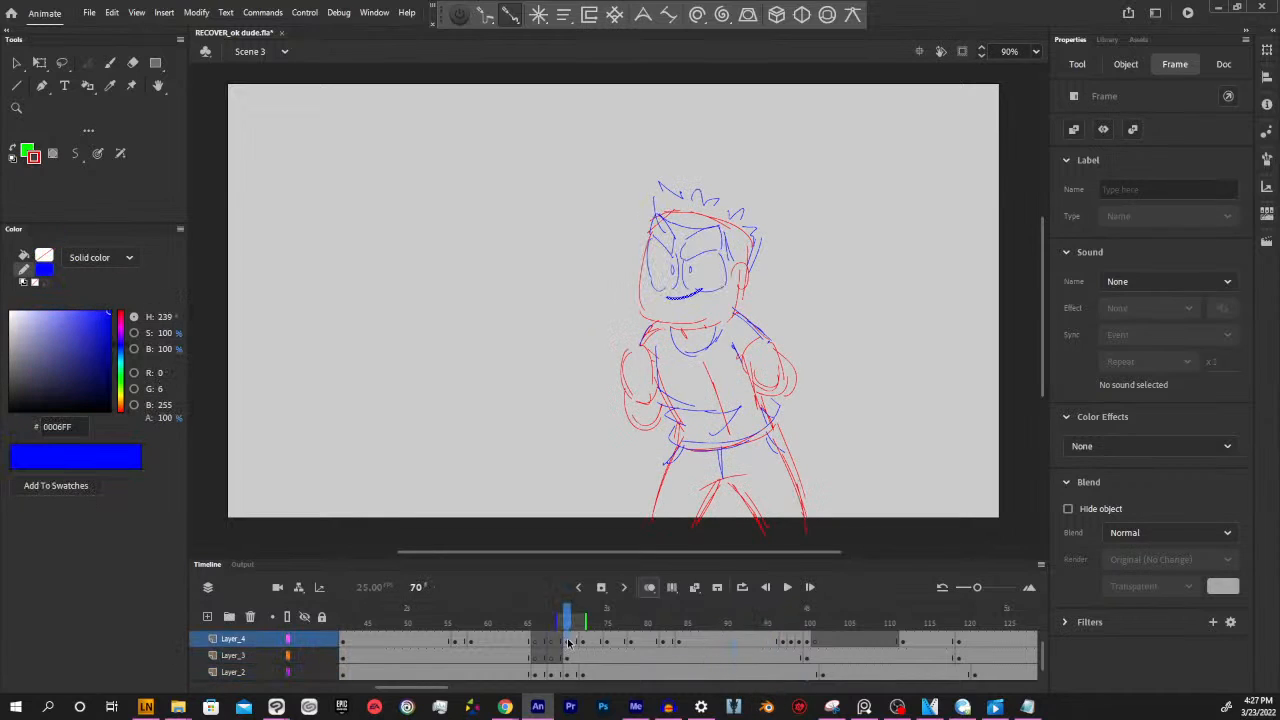
# Play back the retimed arm-lowering motion and examine the Layer_2, Layer_3 and Layer_4 drawings around frames 66 to 68
pyautogui.moveTo(578, 622); pyautogui.dragTo(514, 643)
pyautogui.press('Return')
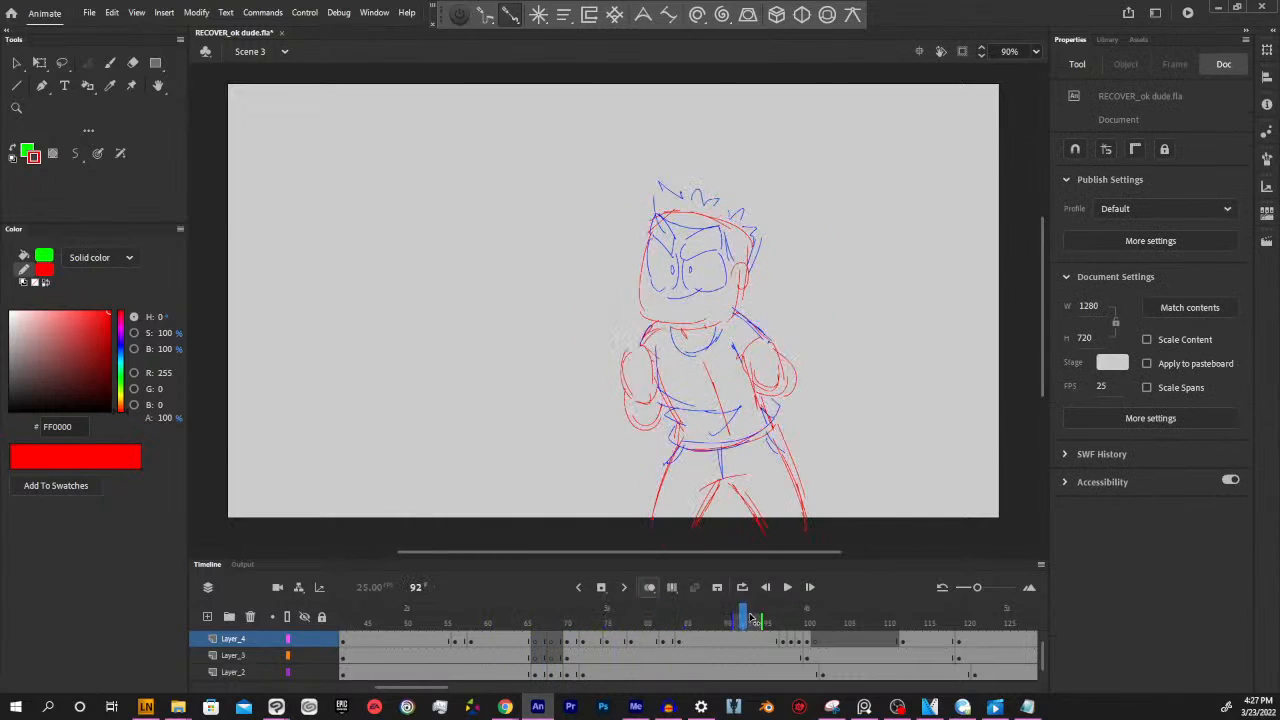
pyautogui.click(552, 675)
pyautogui.click(551, 658)
pyautogui.click(535, 658)
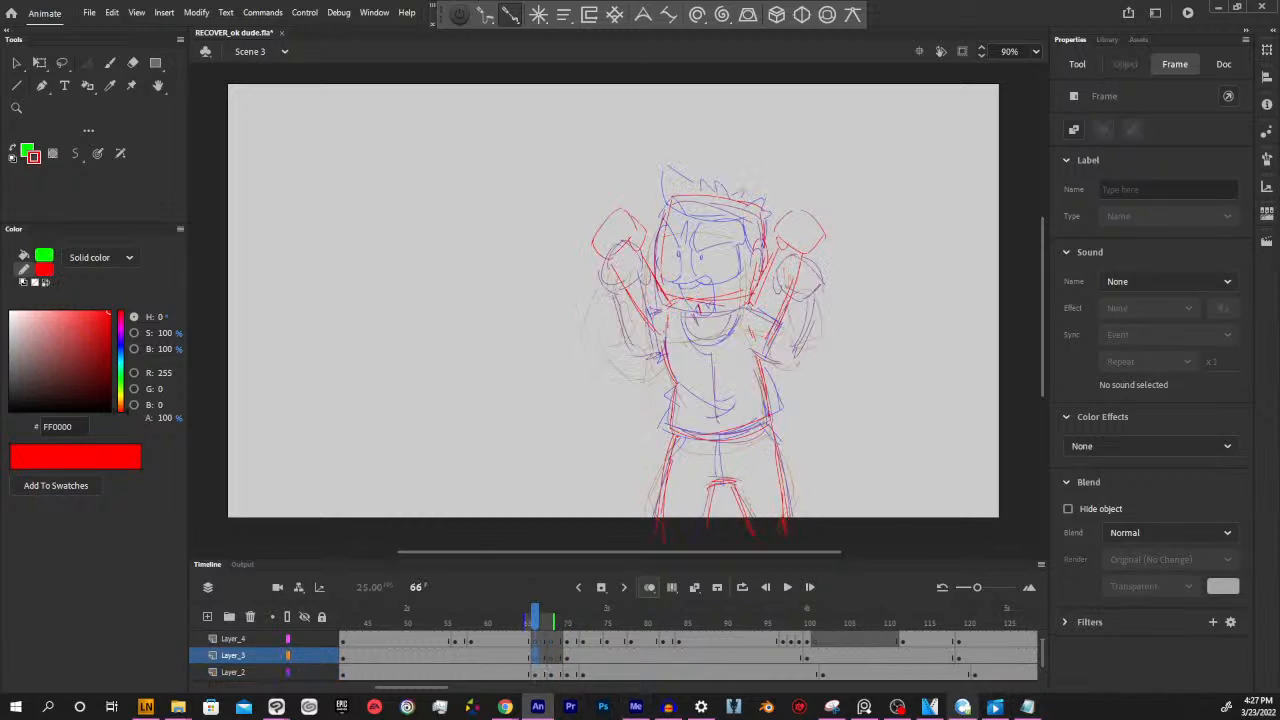
pyautogui.scroll(2, 1041, 652)
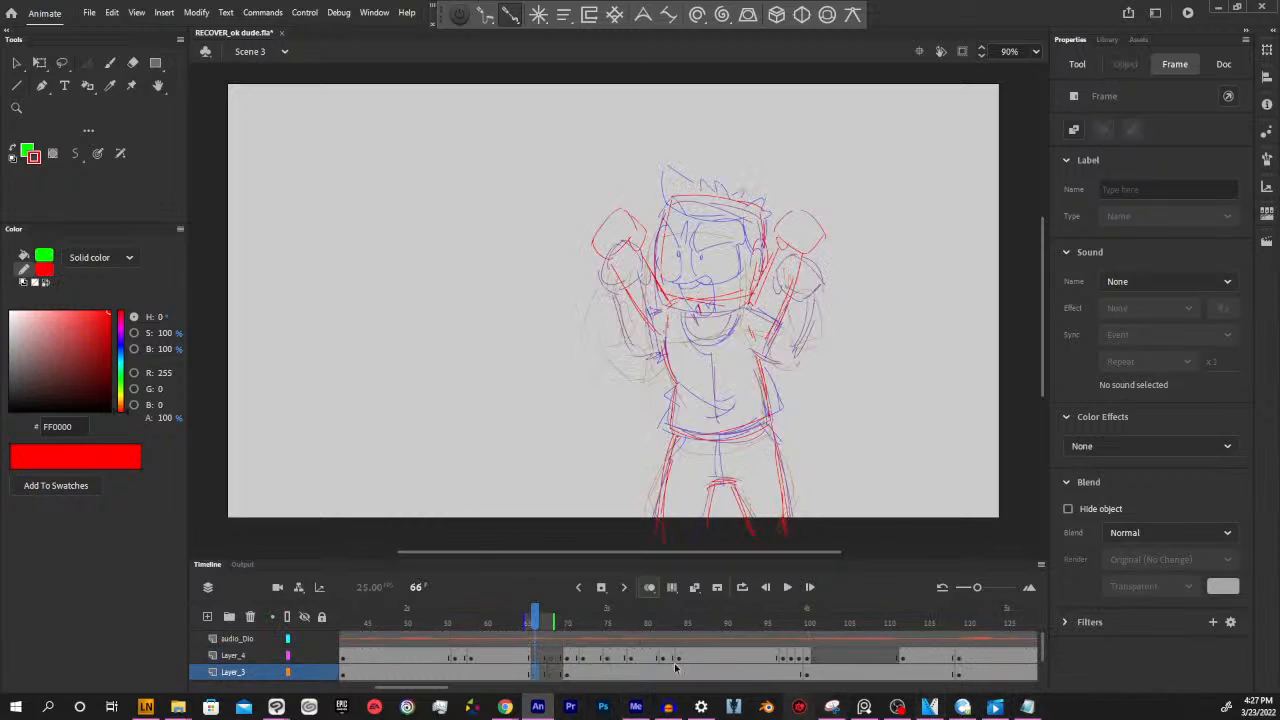
pyautogui.click(520, 657)
pyautogui.click(535, 673)
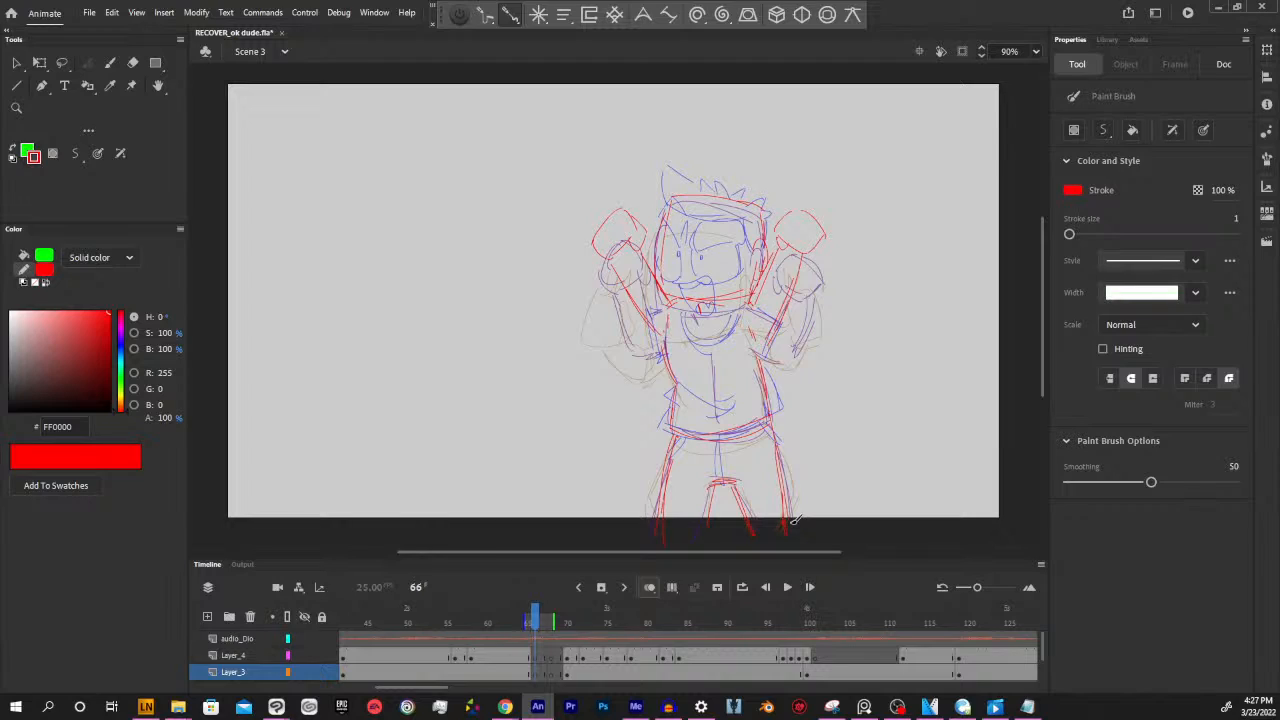
# Turn off onion skinning and play back the arm-lowering motion from frame 62
pyautogui.click(649, 588)
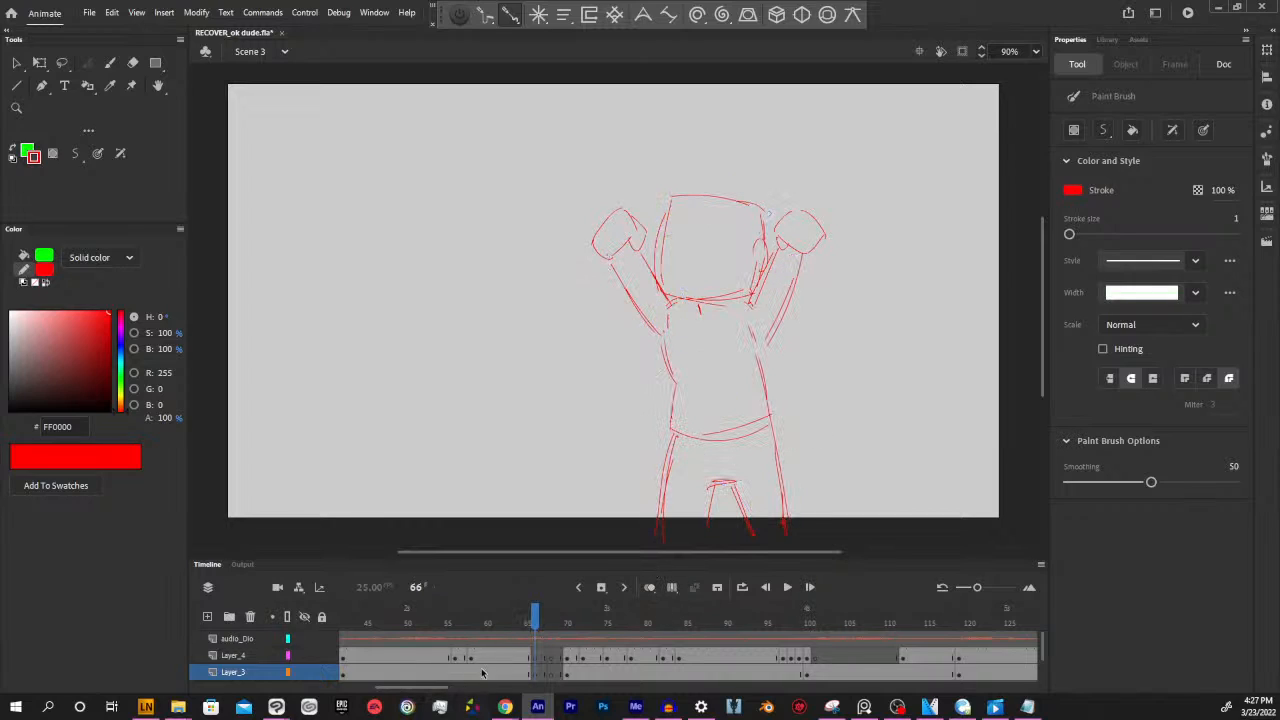
pyautogui.moveTo(534, 611); pyautogui.dragTo(503, 612)
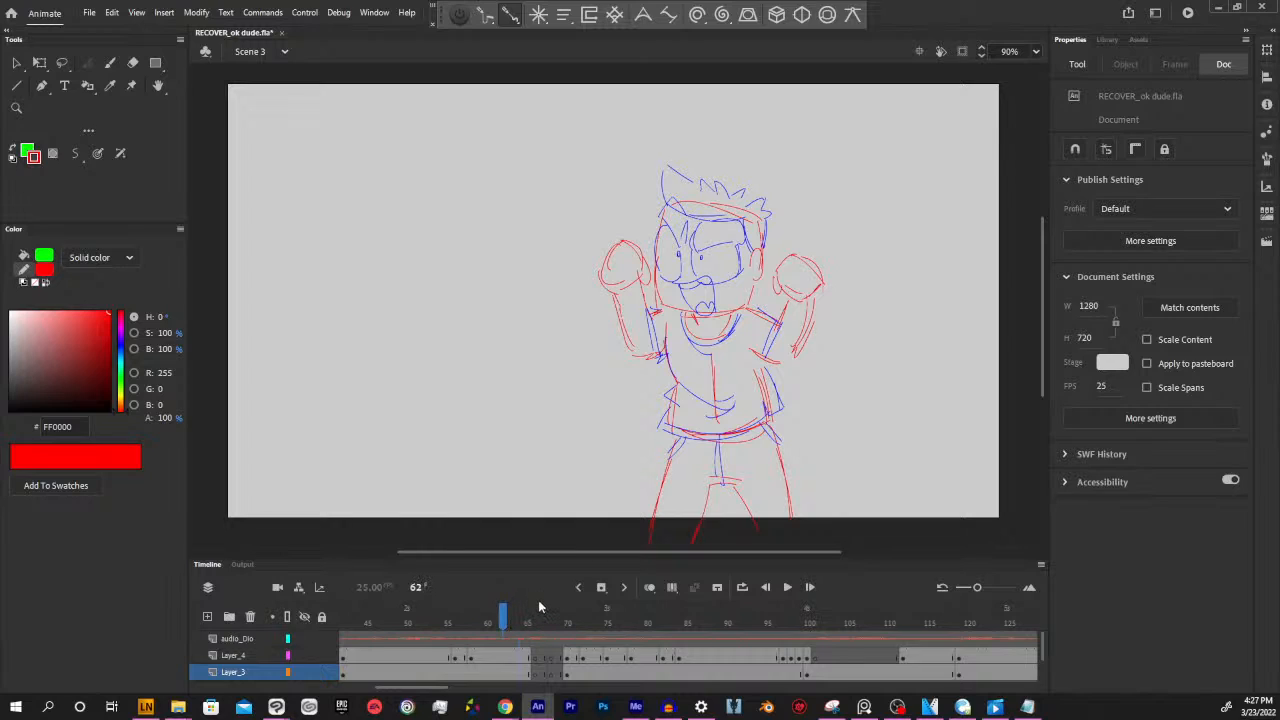
pyautogui.press('Return')
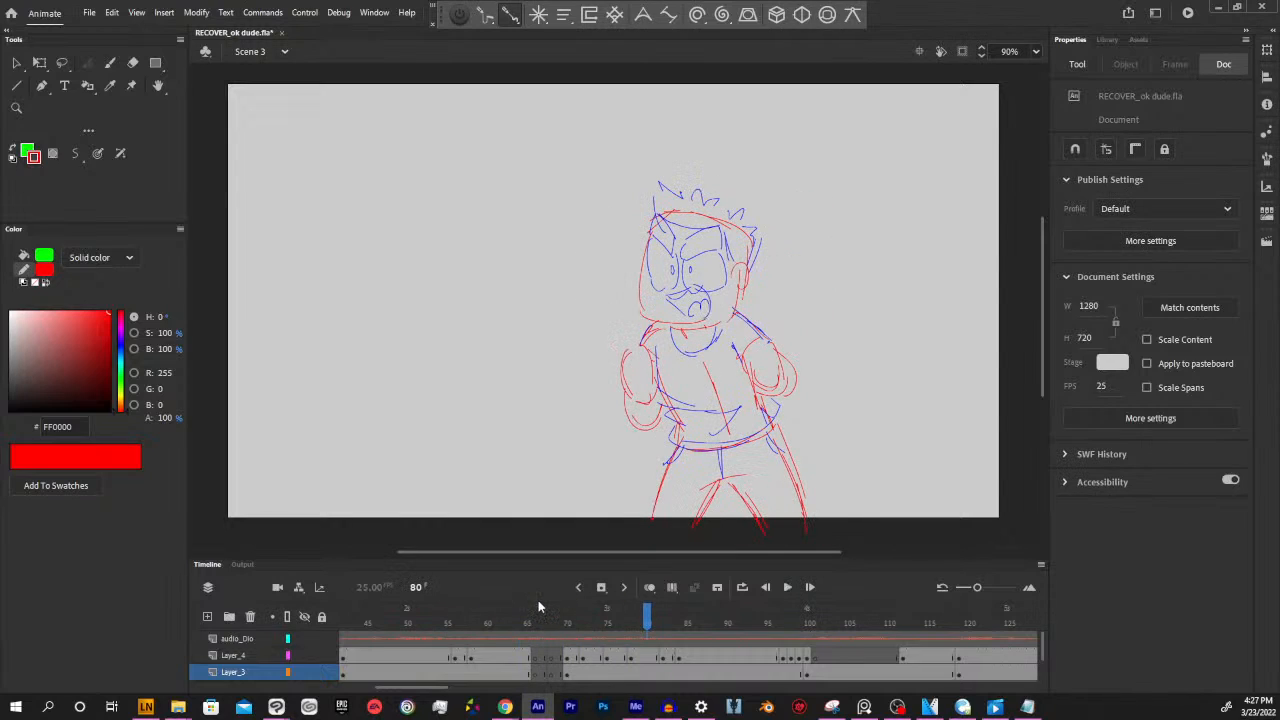
pyautogui.press('Return')
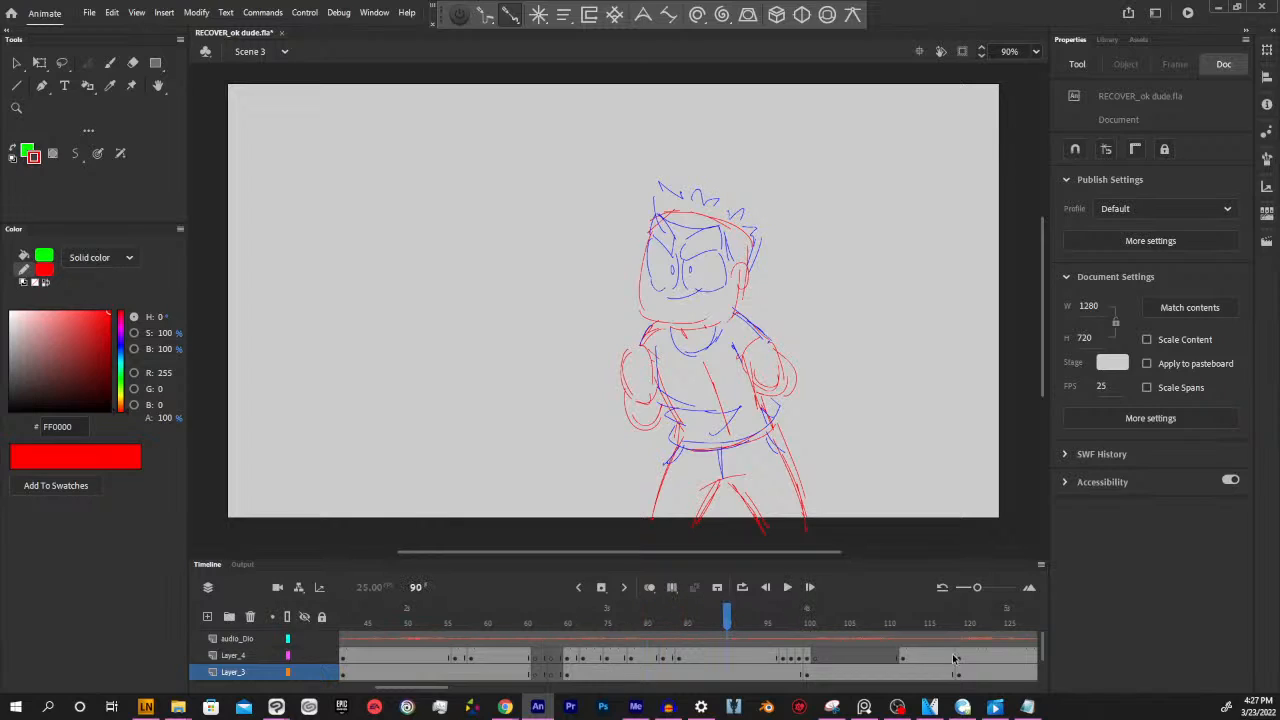
# Shift the Layer_3 eyes keyframe and the run of Layer_4 mouth keyframes starting at frame 70 to start at frame 72
pyautogui.scroll(-1, 1040, 650)
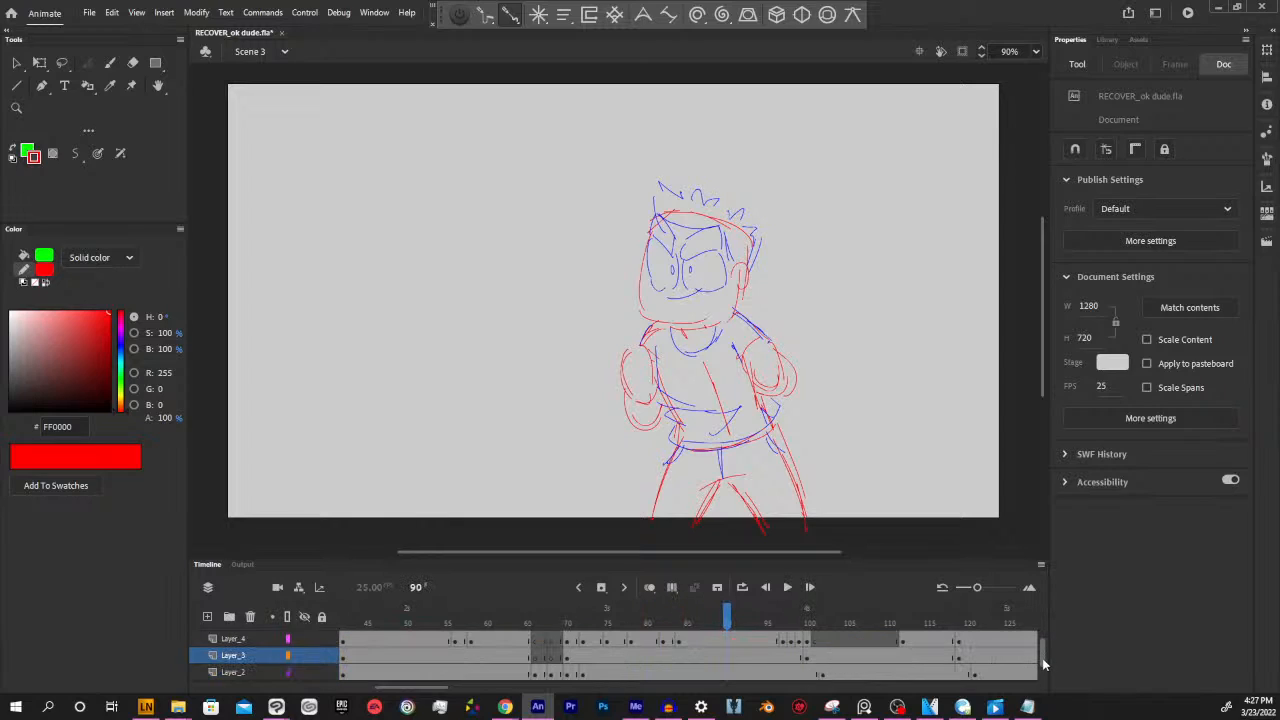
pyautogui.click(559, 660)
pyautogui.click(535, 661)
pyautogui.click(568, 660)
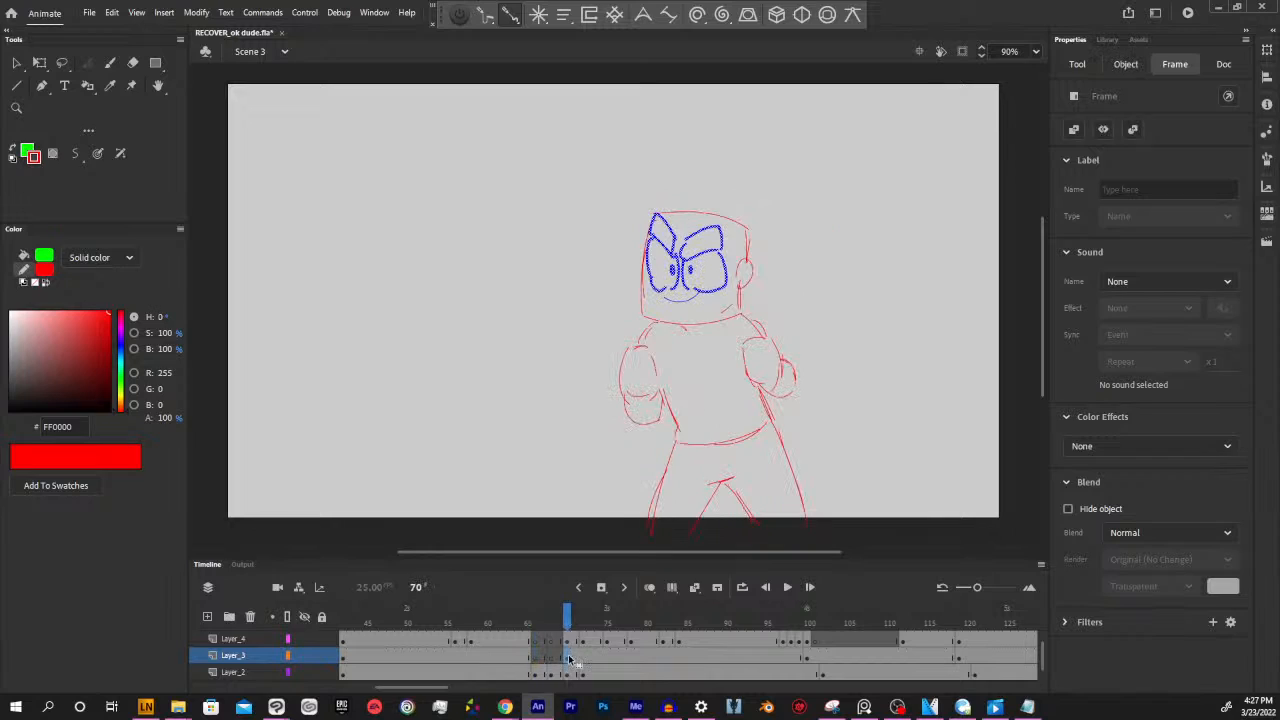
pyautogui.click(553, 661)
pyautogui.click(568, 661)
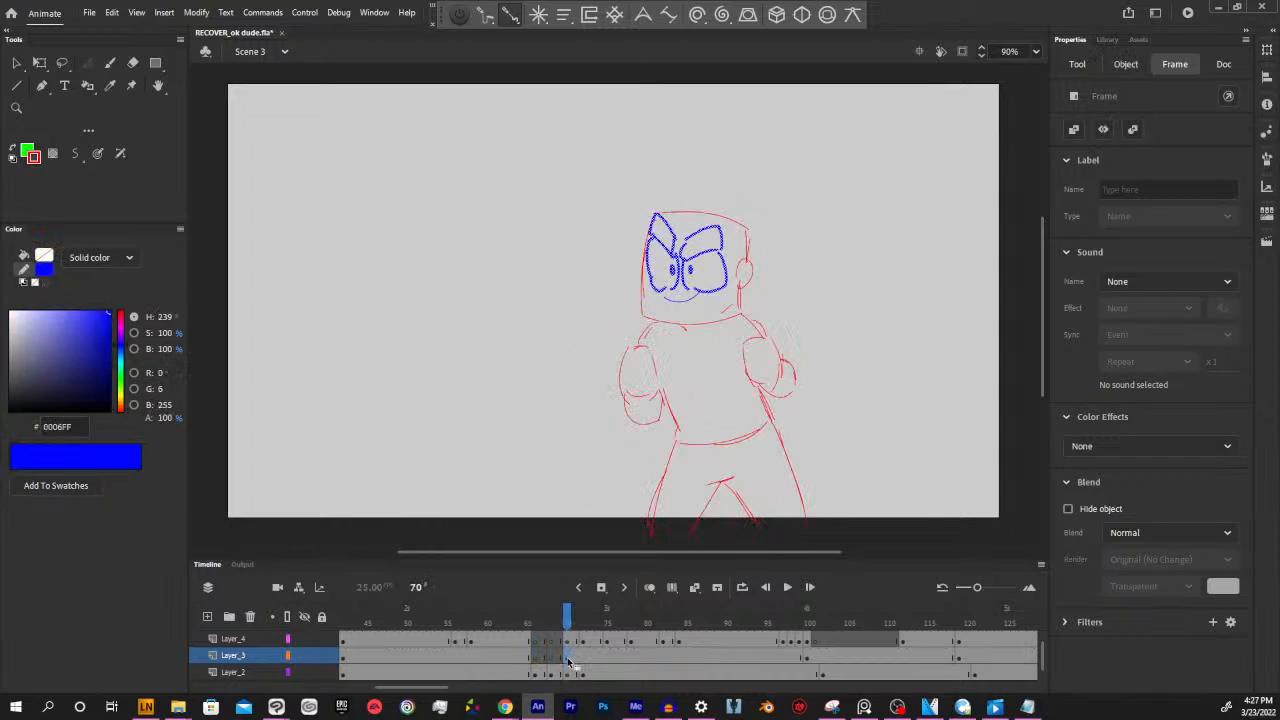
pyautogui.scroll(1, 1040, 657)
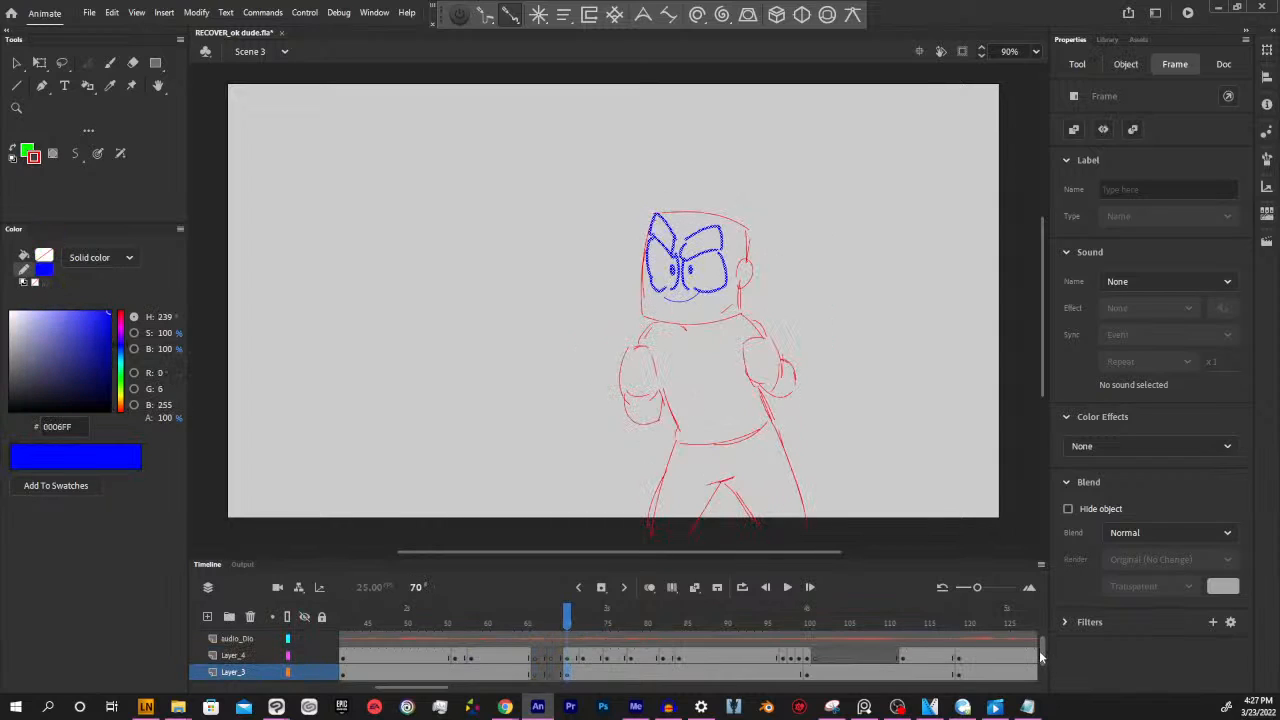
pyautogui.scroll(-1, 1040, 657)
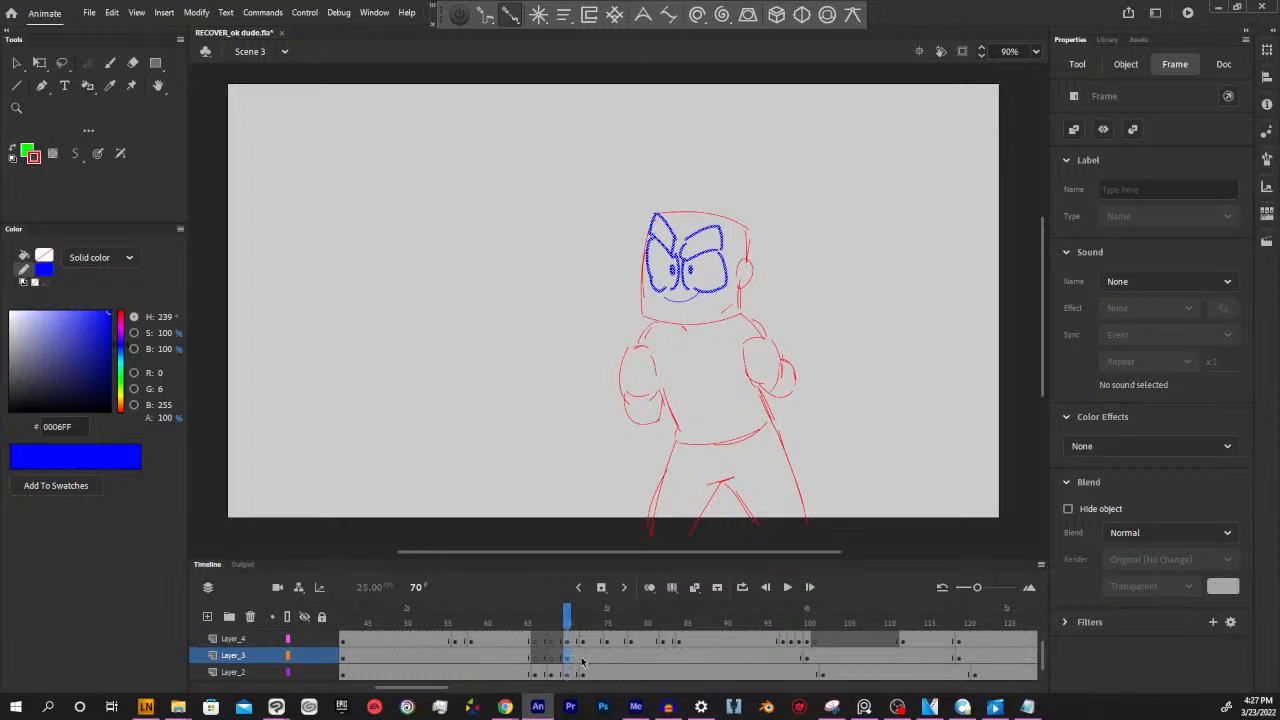
pyautogui.moveTo(568, 659)
pyautogui.mouseDown()
pyautogui.moveTo(586, 660)
pyautogui.moveTo(576, 640)
pyautogui.moveTo(694, 641)
pyautogui.moveTo(590, 645)
pyautogui.mouseUp()
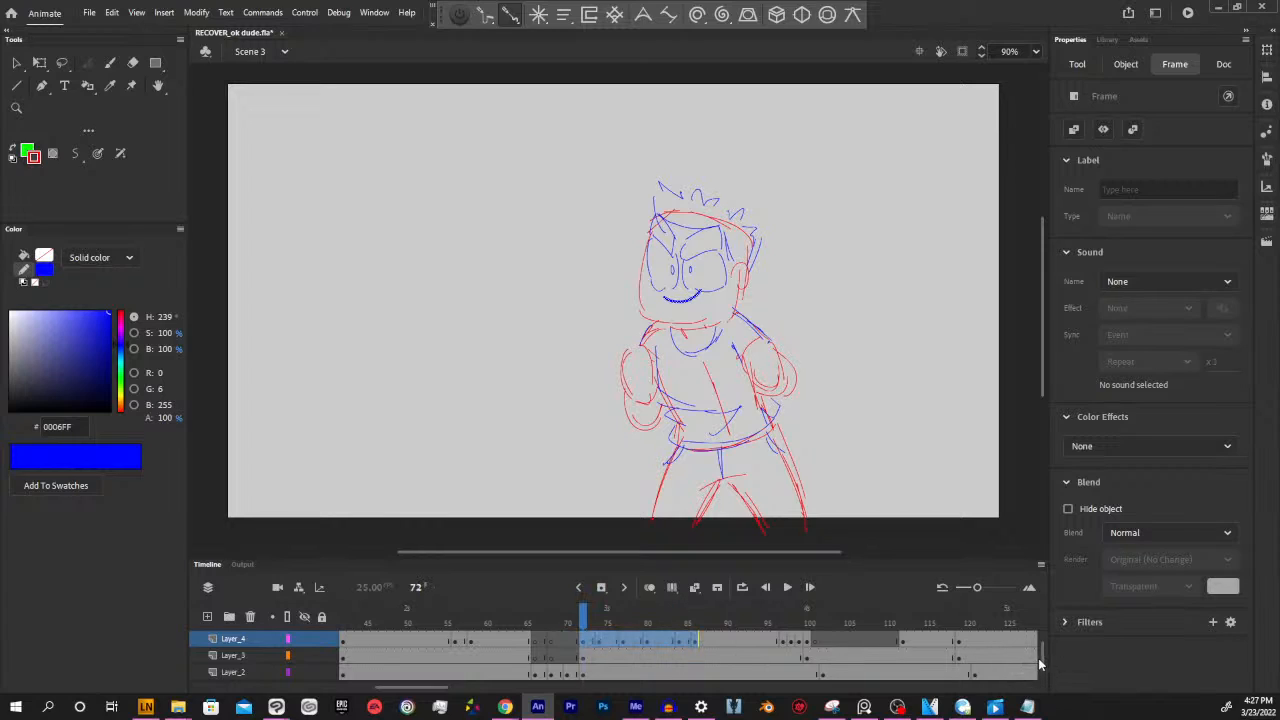
# Tighten the spacing of the Layer_4 mouth keyframes between frames 72 and 86, and scrub through to frame 100 to check them
pyautogui.scroll(1, 1040, 662)
pyautogui.click(680, 672)
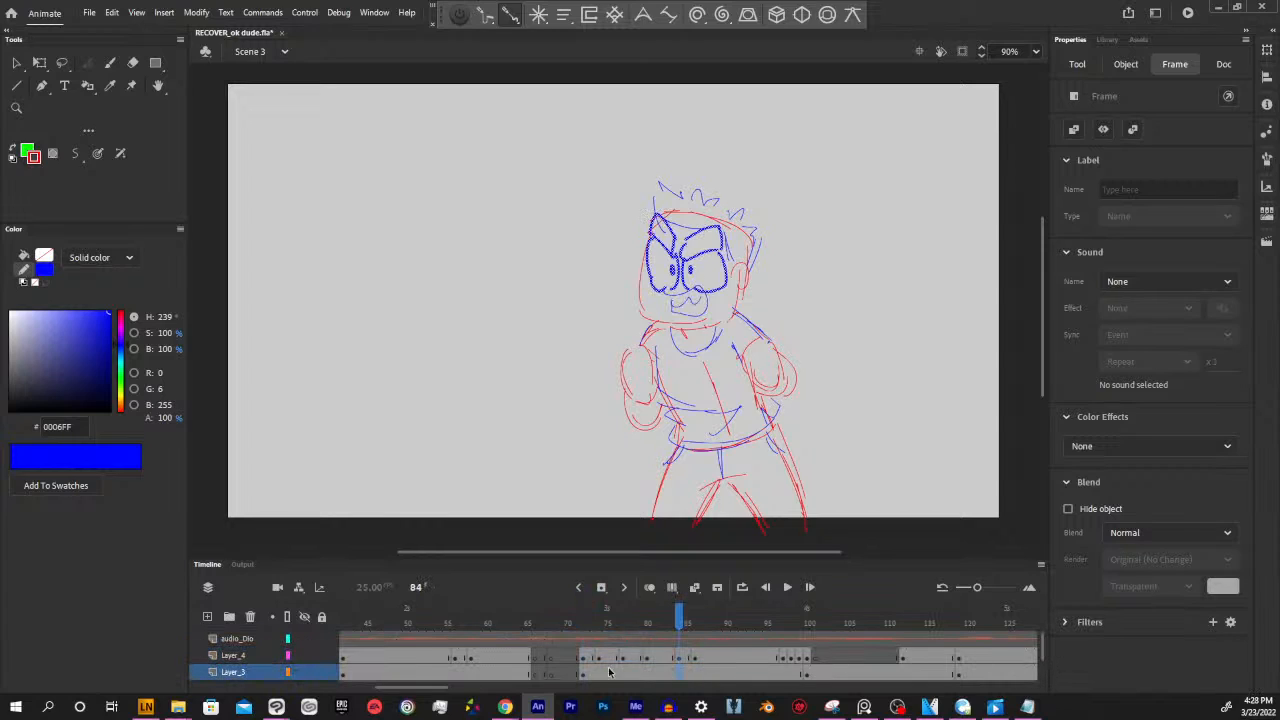
pyautogui.click(586, 657)
pyautogui.moveTo(586, 623)
pyautogui.mouseDown()
pyautogui.moveTo(634, 631)
pyautogui.moveTo(551, 624)
pyautogui.moveTo(656, 625)
pyautogui.moveTo(694, 659)
pyautogui.moveTo(656, 658)
pyautogui.moveTo(600, 625)
pyautogui.moveTo(677, 625)
pyautogui.moveTo(541, 625)
pyautogui.moveTo(846, 625)
pyautogui.moveTo(722, 625)
pyautogui.moveTo(812, 628)
pyautogui.mouseUp()
pyautogui.click(620, 658)
pyautogui.click(648, 658)
pyautogui.click(632, 658)
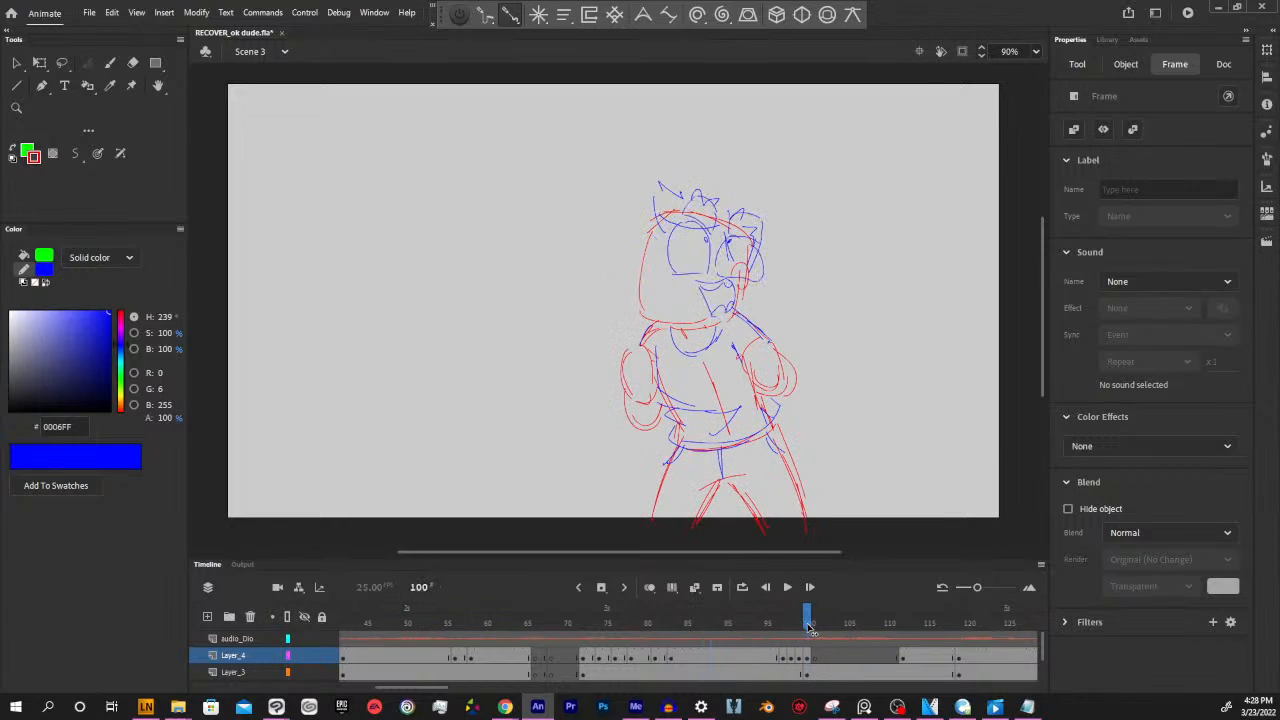
# Move the Layer_3 eyes keyframe from frame 100 to frame 102 and scrub through the frames leading up to it
pyautogui.click(808, 658)
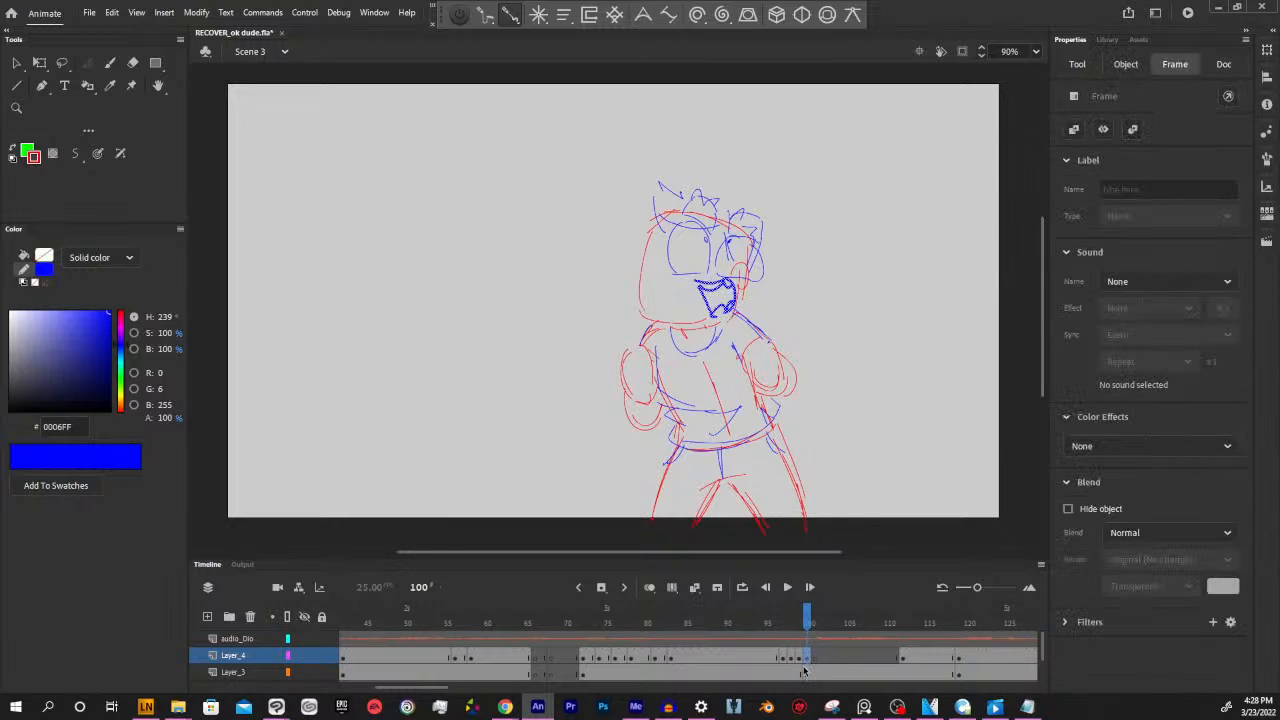
pyautogui.moveTo(1043, 656); pyautogui.dragTo(1043, 670)
pyautogui.click(813, 658)
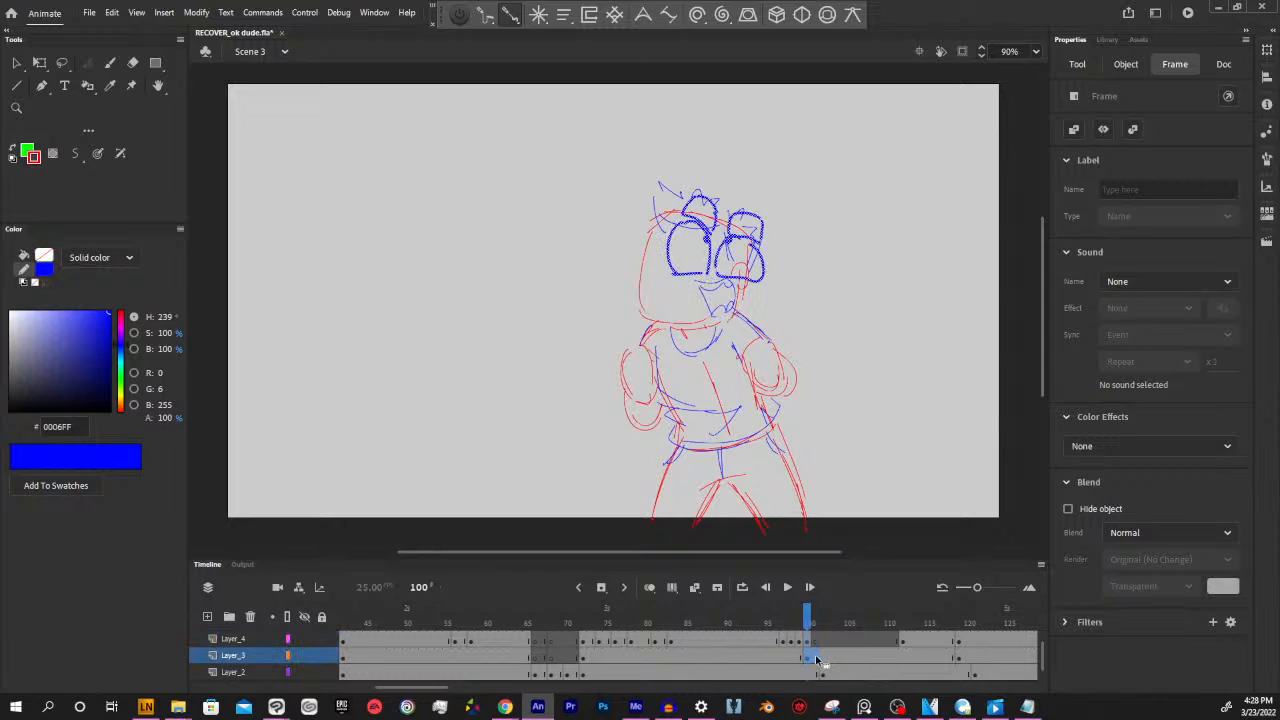
pyautogui.click(814, 660)
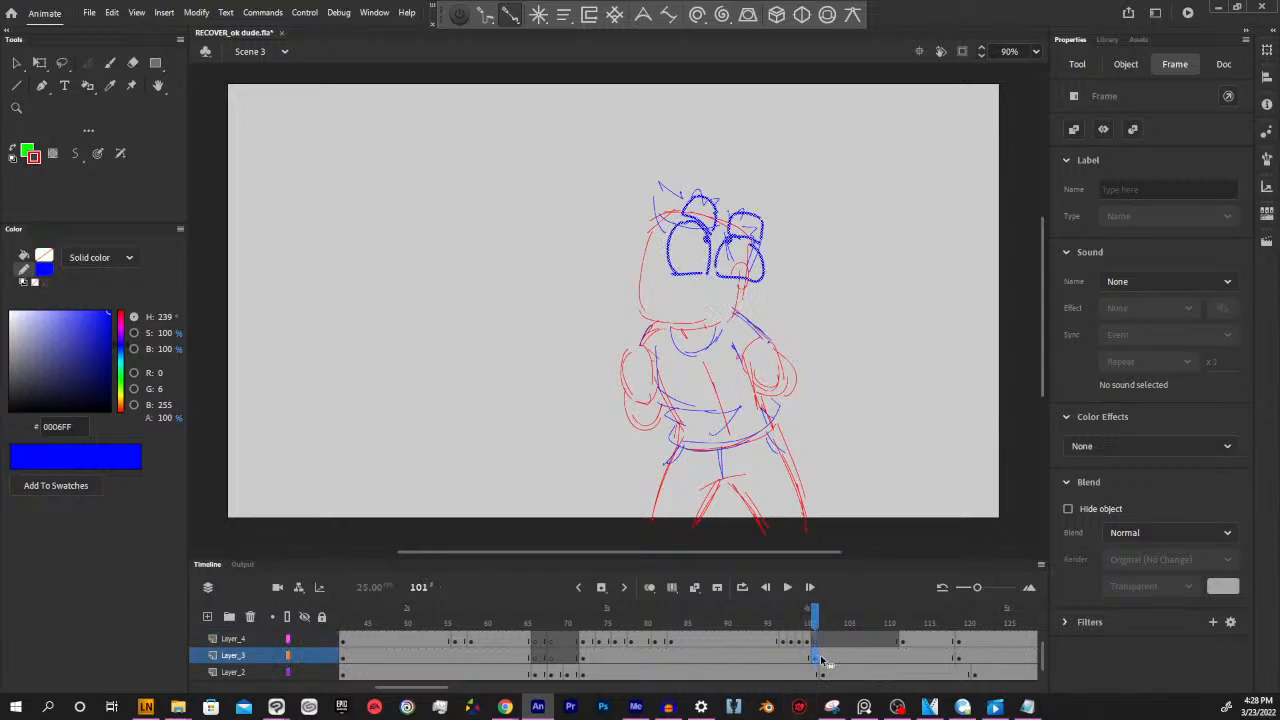
pyautogui.click(818, 618)
pyautogui.click(698, 627)
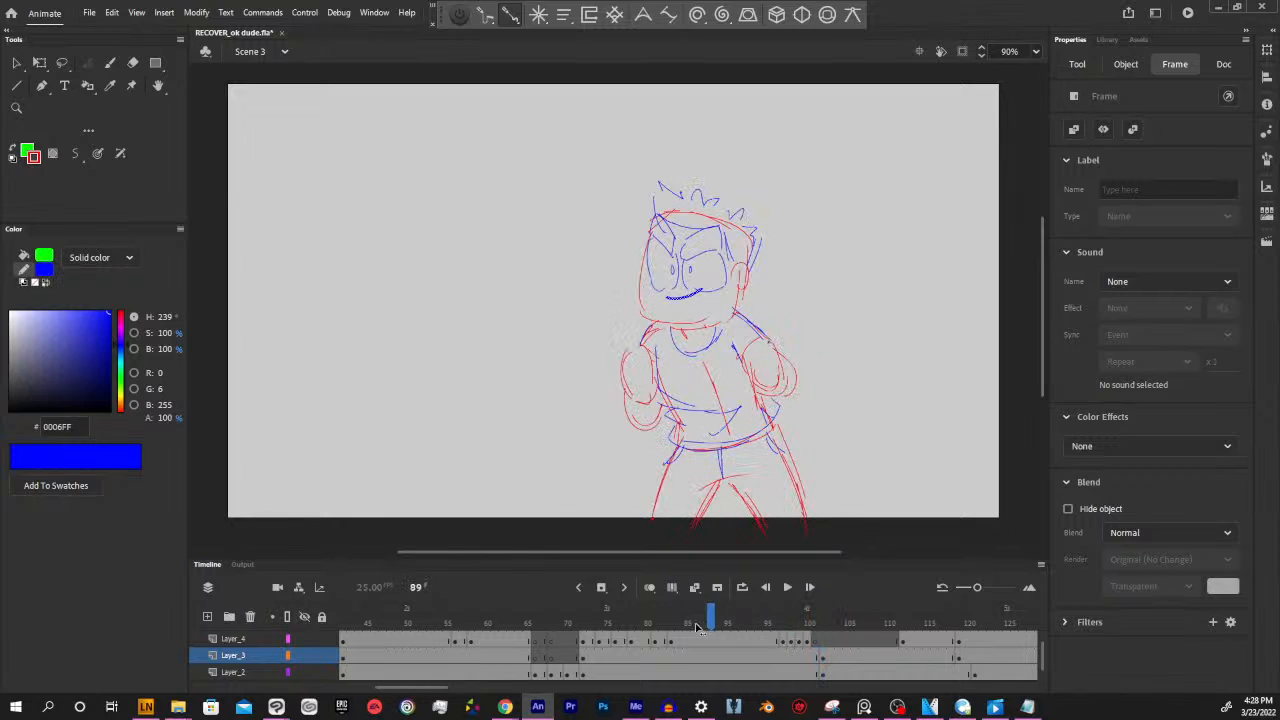
pyautogui.moveTo(698, 627); pyautogui.dragTo(808, 640)
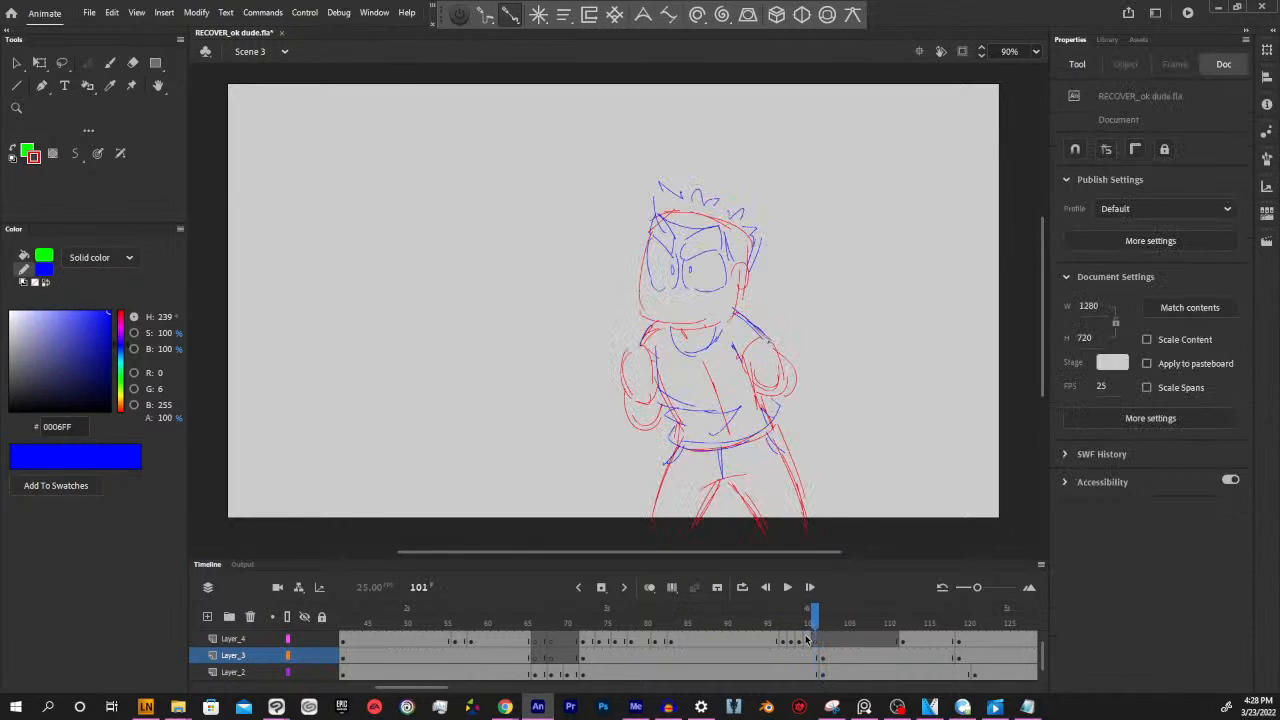
# Move the Layer_4 open-mouth keyframe from frame 100 to frame 102 and scrub through to frame 119 to check it
pyautogui.click(808, 640)
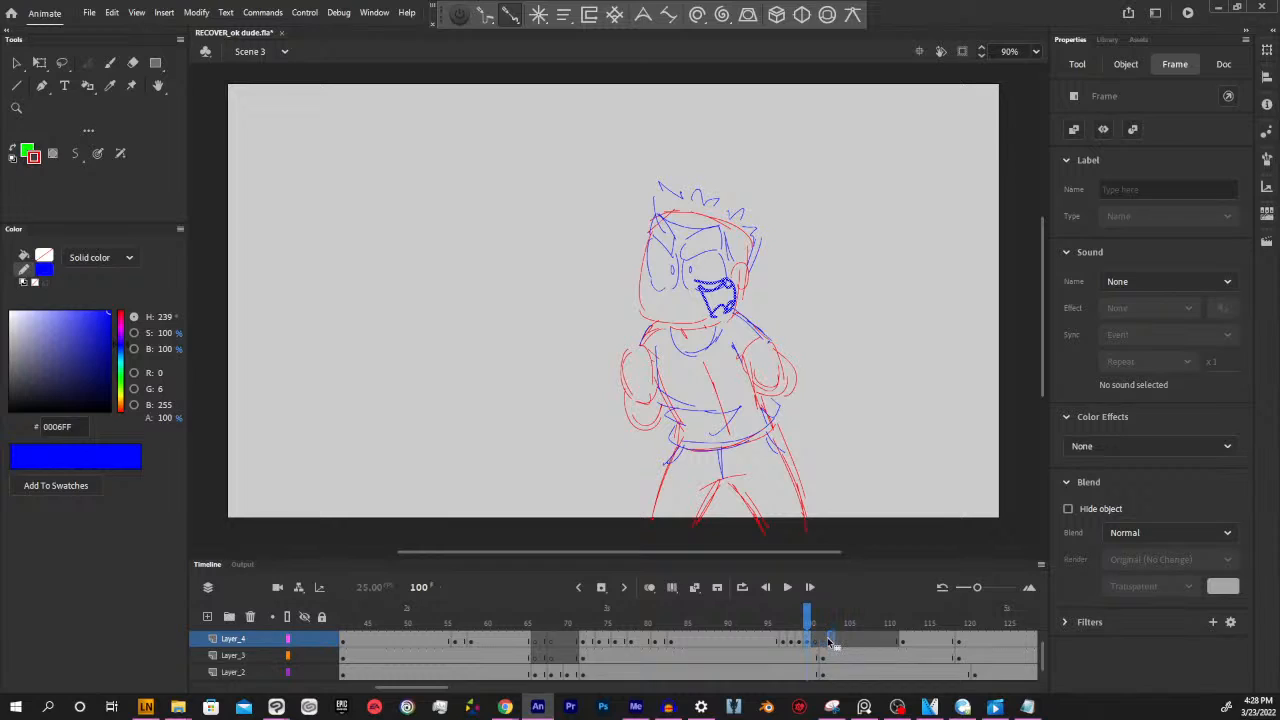
pyautogui.press('.')
pyautogui.press('.')
pyautogui.press(',')
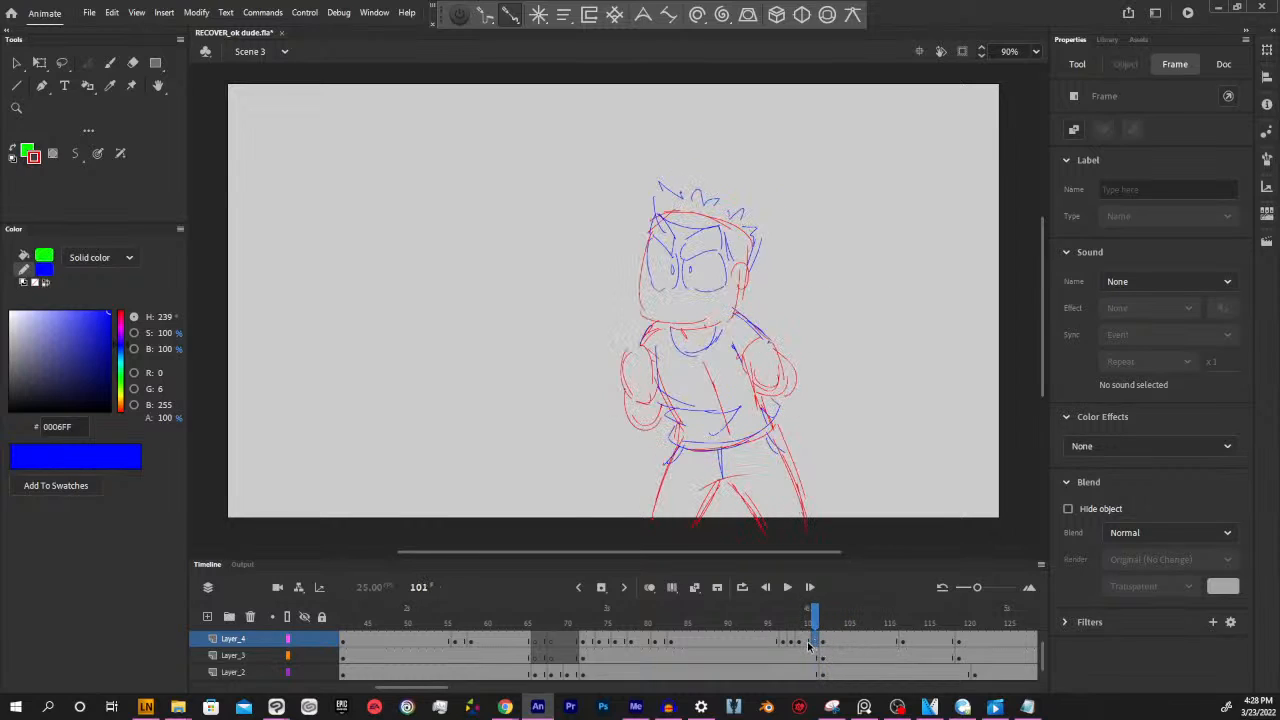
pyautogui.click(808, 645)
pyautogui.click(802, 625)
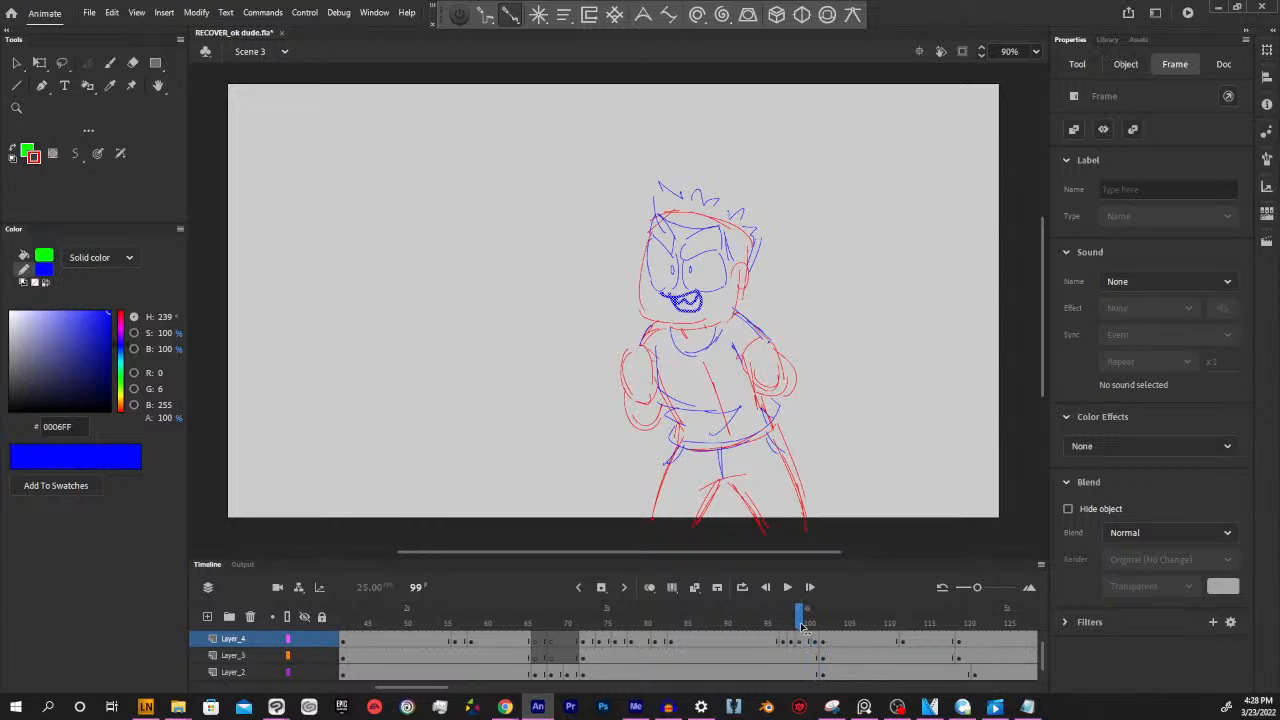
pyautogui.moveTo(801, 625); pyautogui.dragTo(958, 627)
pyautogui.click(816, 643)
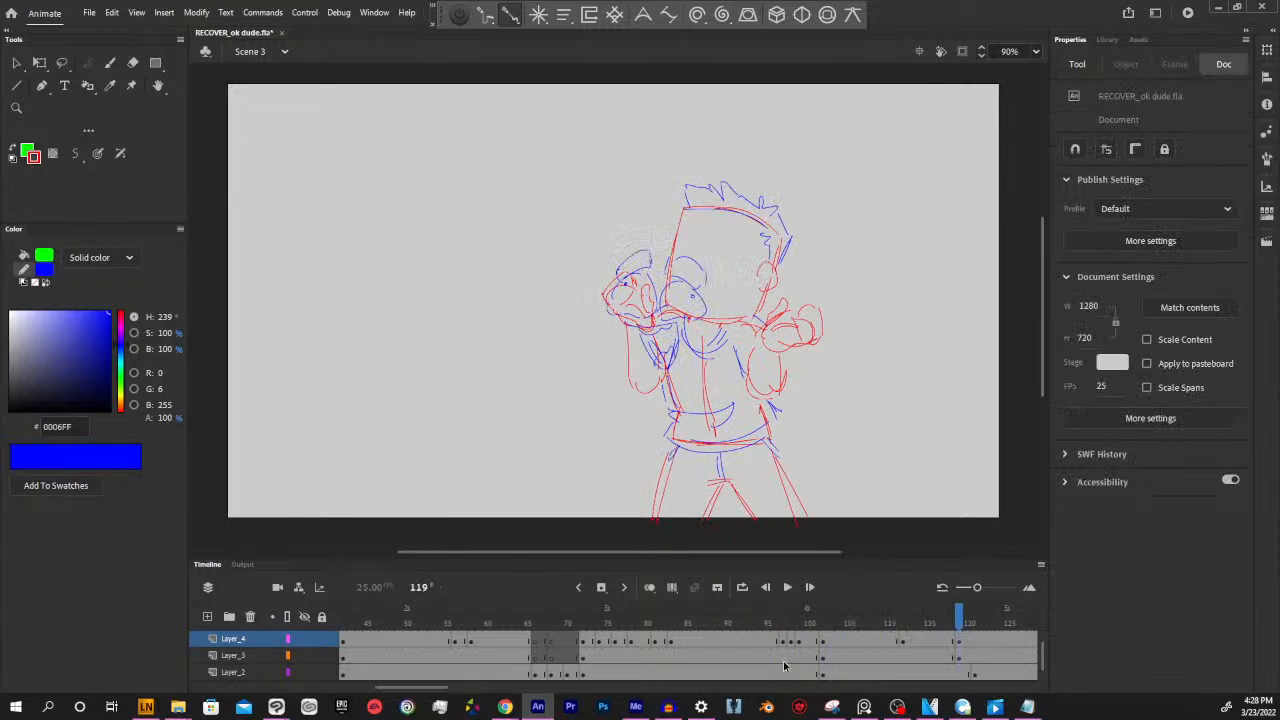
# Move the Layer_2 body keyframe from frame 121 to frame 119 and scrub ahead to frame 155 to check it
pyautogui.click(942, 640)
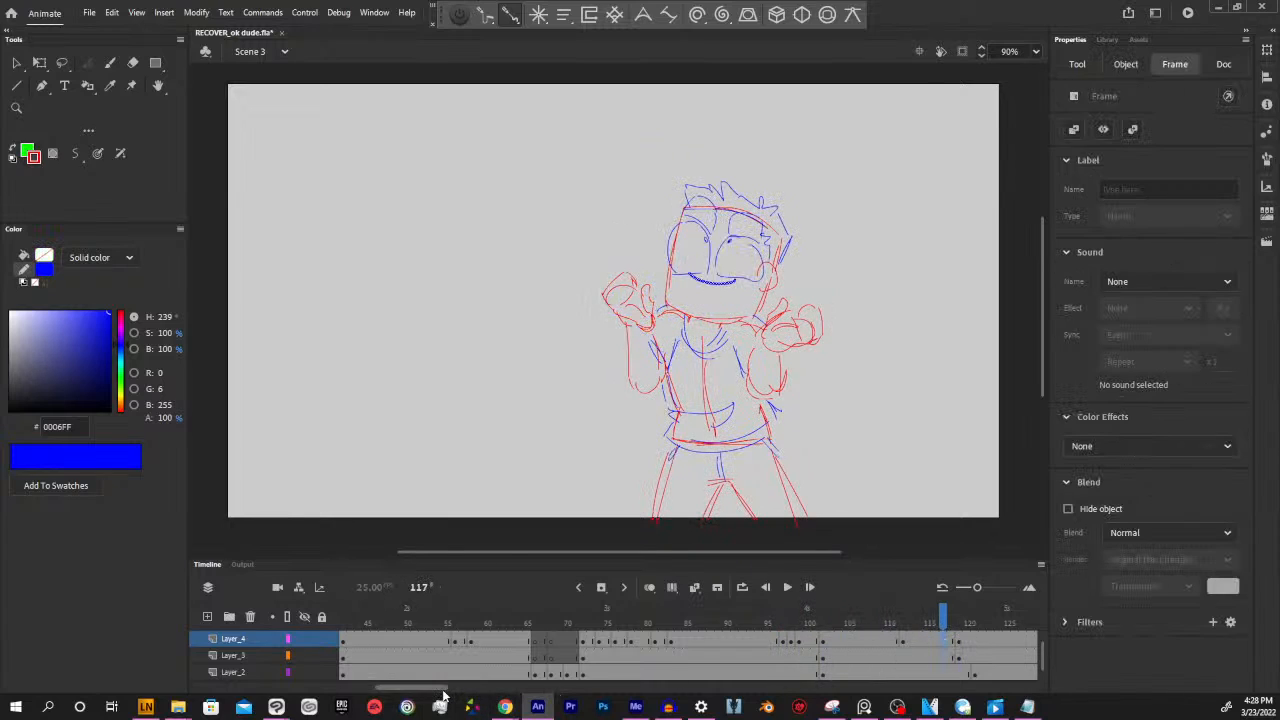
pyautogui.moveTo(442, 688); pyautogui.dragTo(487, 688)
pyautogui.click(541, 676)
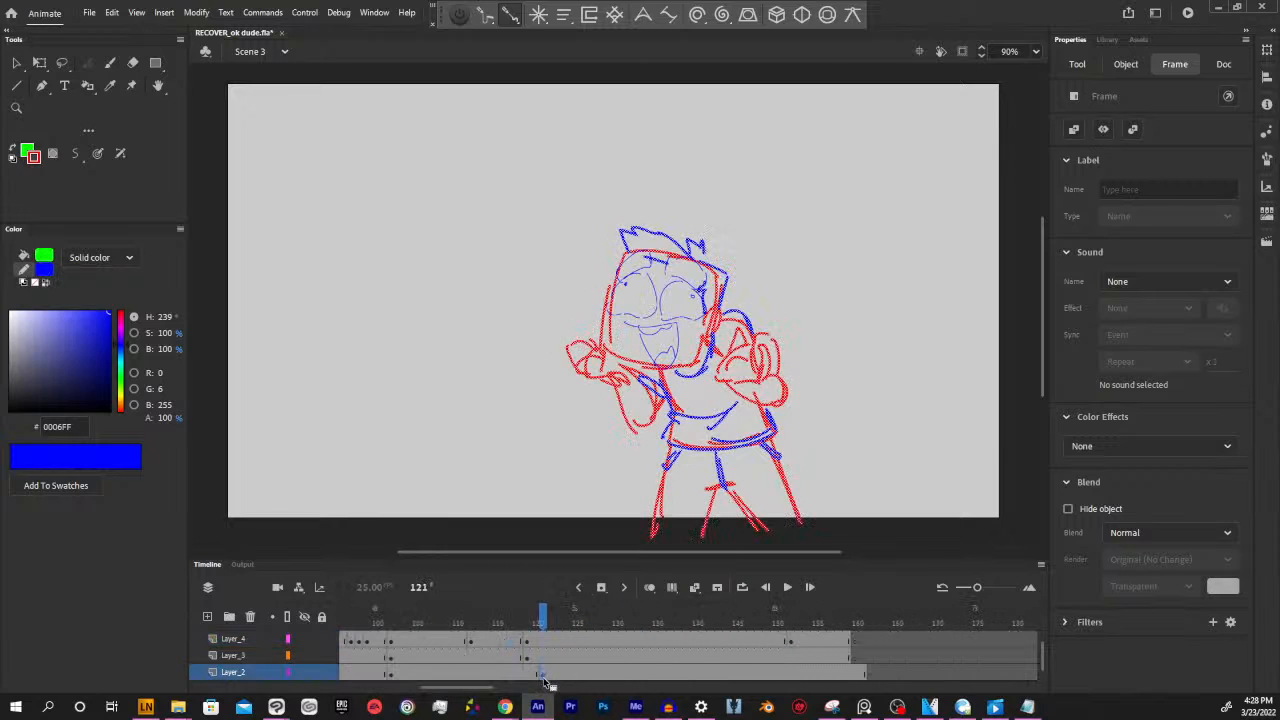
pyautogui.click(527, 676)
pyautogui.moveTo(531, 619); pyautogui.dragTo(818, 630)
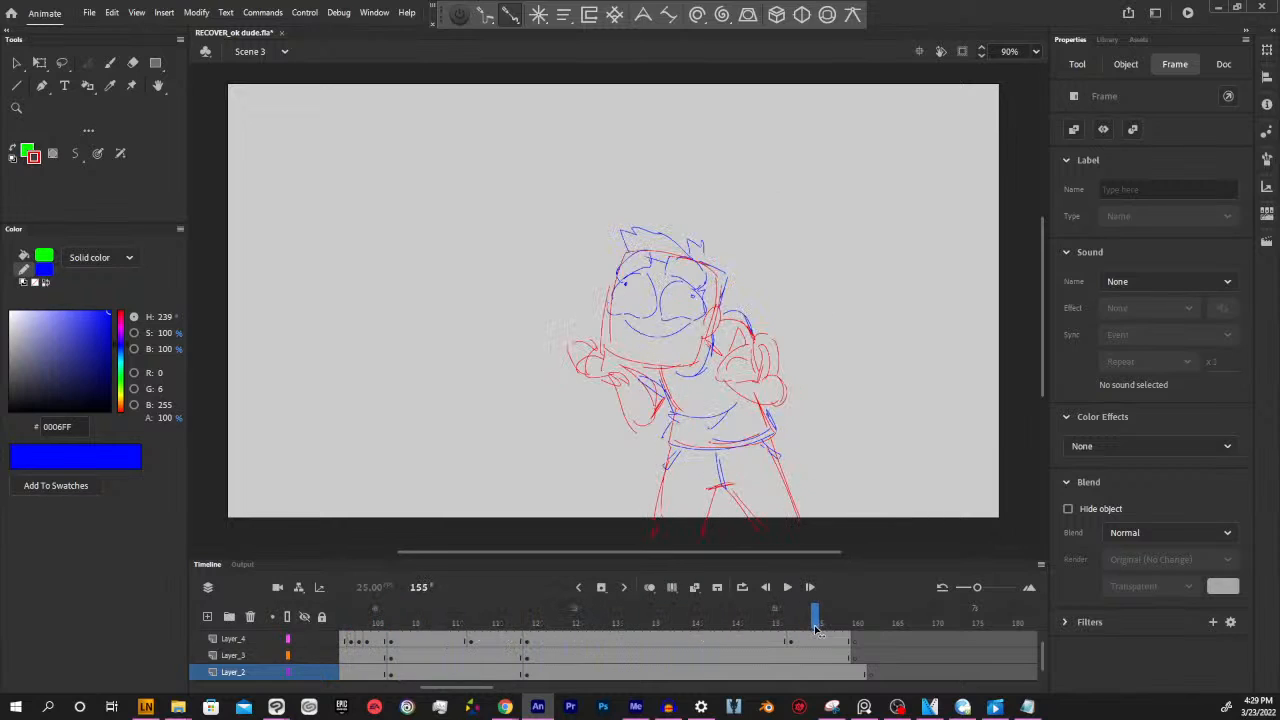
# Insert a blank keyframe on Layer_2 at frame 160 and scrub from frame 72 to 121 to check the timing
pyautogui.click(871, 672)
pyautogui.click(855, 674)
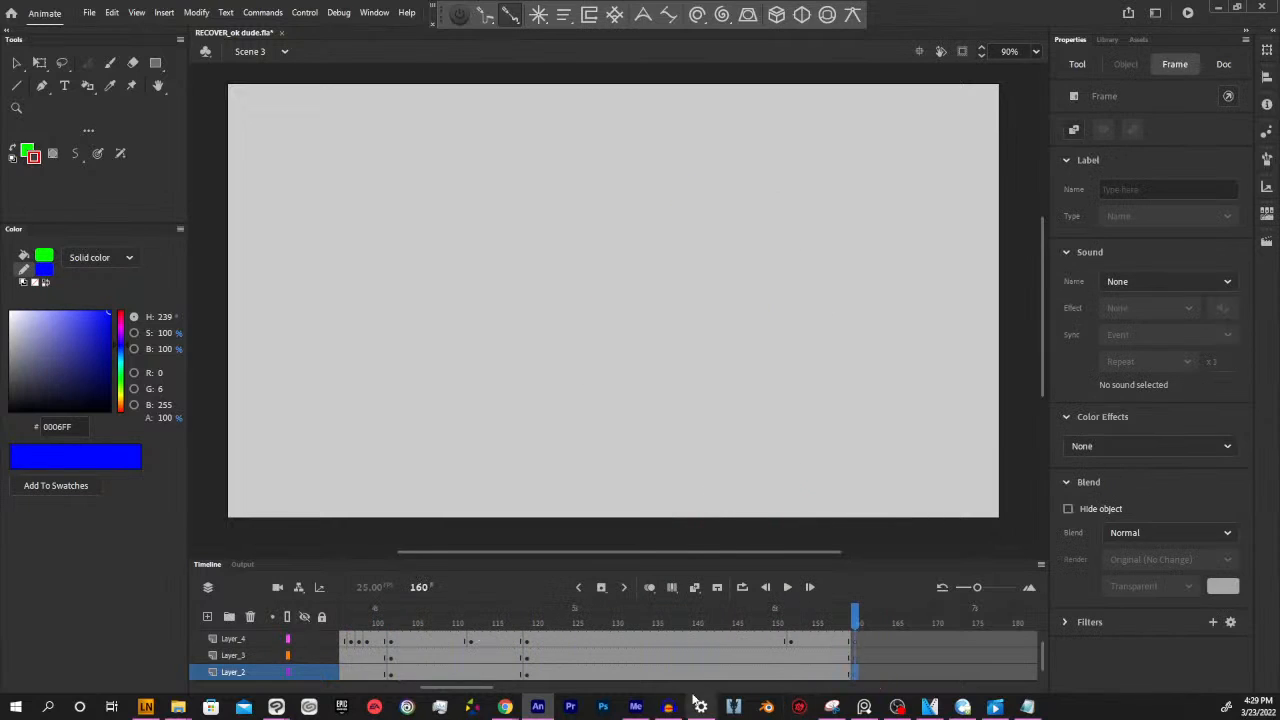
pyautogui.click(767, 674)
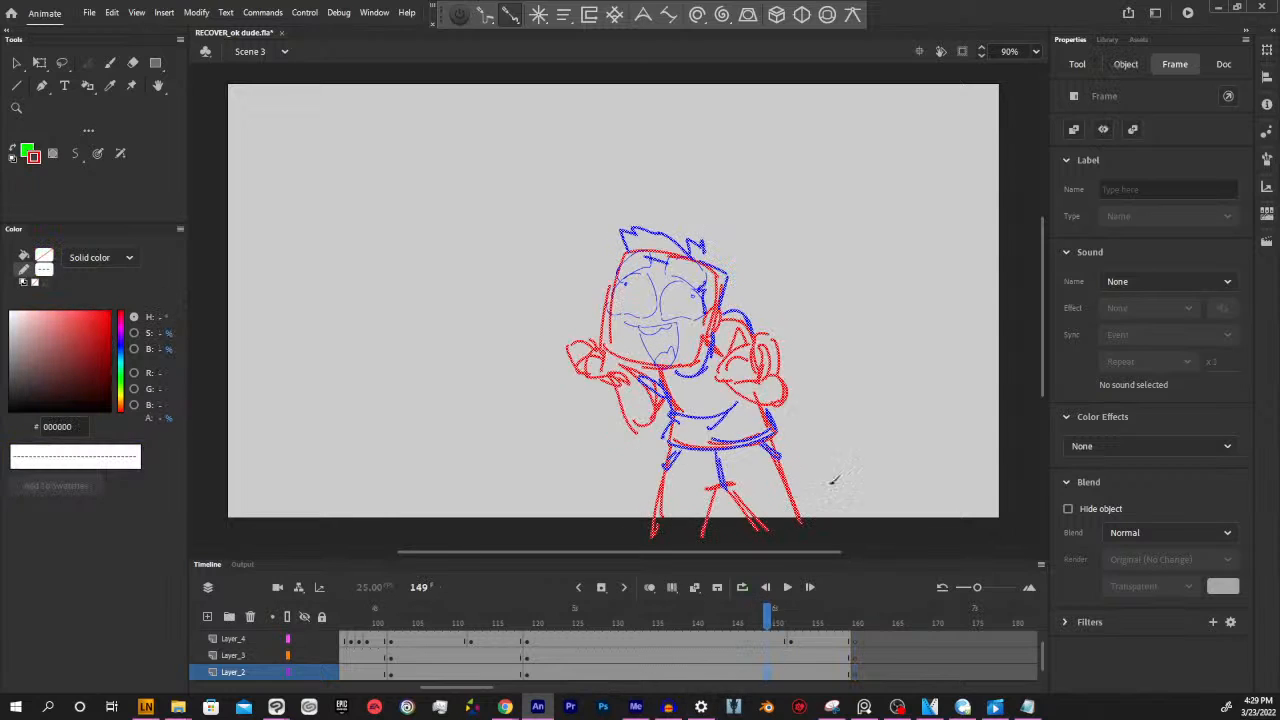
pyautogui.press('y')
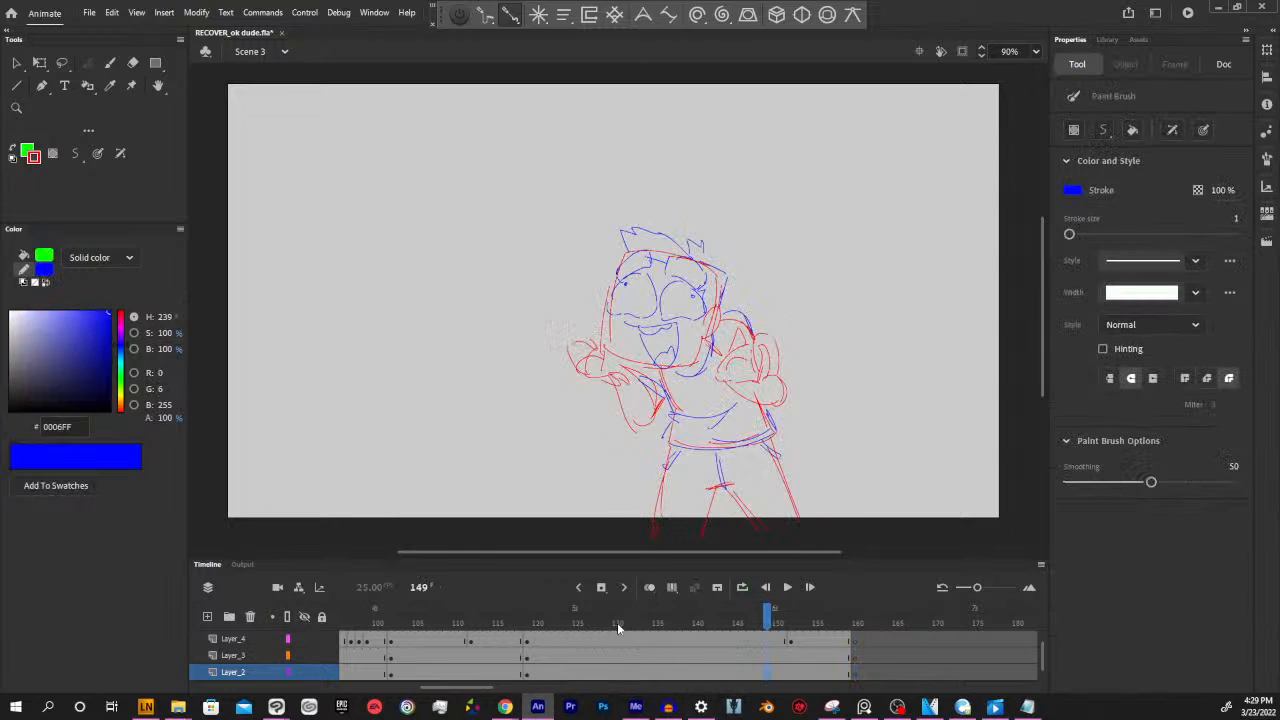
pyautogui.moveTo(463, 685); pyautogui.dragTo(429, 686)
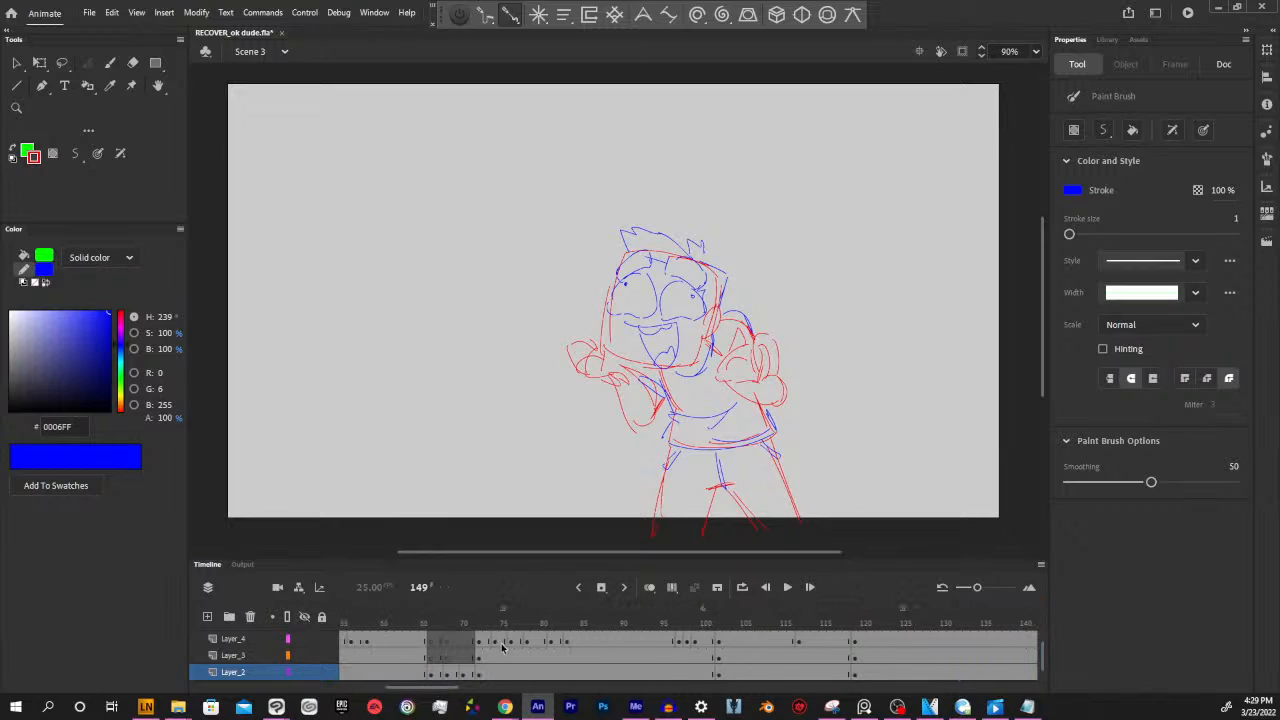
pyautogui.moveTo(481, 620)
pyautogui.mouseDown()
pyautogui.moveTo(376, 624)
pyautogui.moveTo(870, 622)
pyautogui.mouseUp()
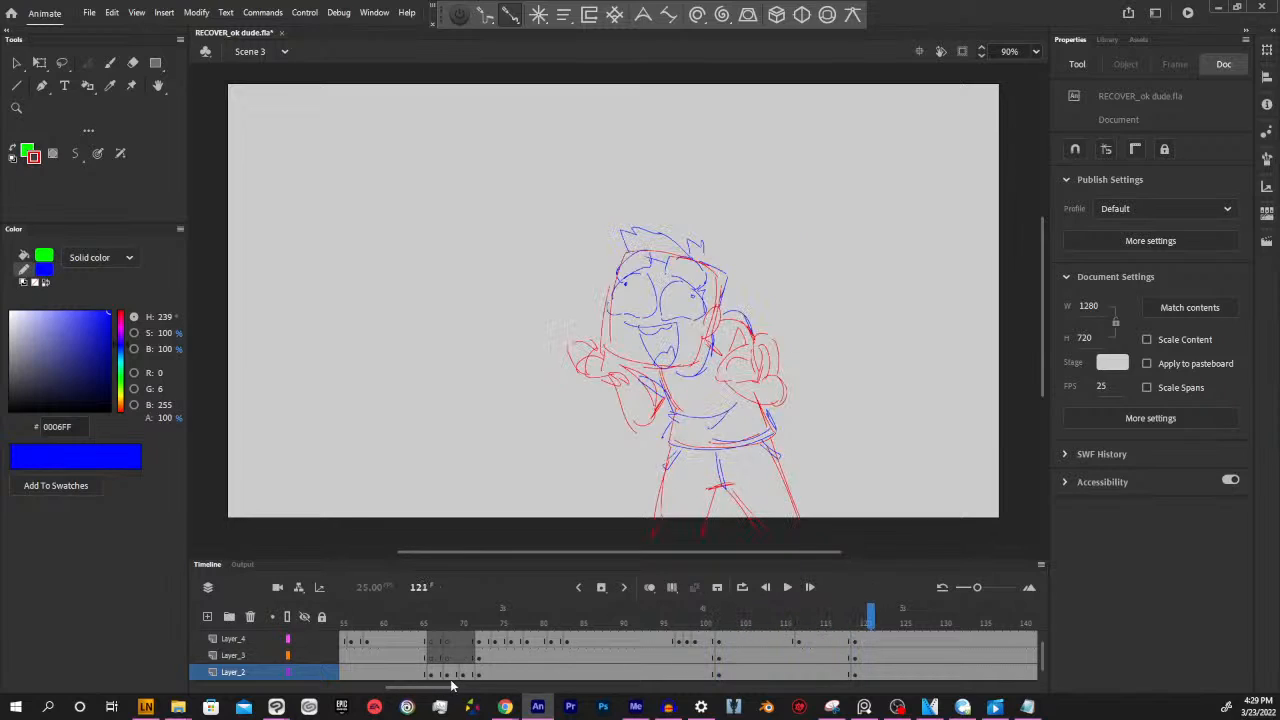
pyautogui.moveTo(450, 690); pyautogui.dragTo(437, 690)
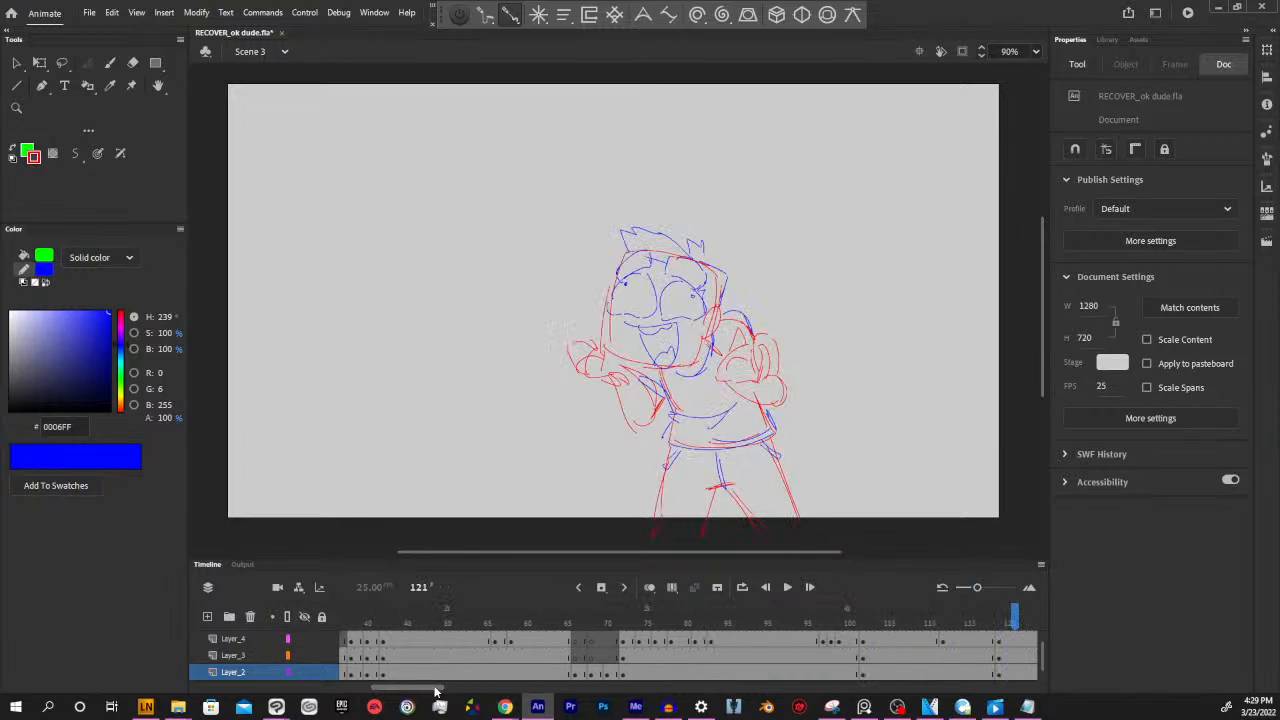
# Set the stroke colour to red (FF0000) and undo the recolouring it applied to the character drawing at frame 63
pyautogui.click(577, 660)
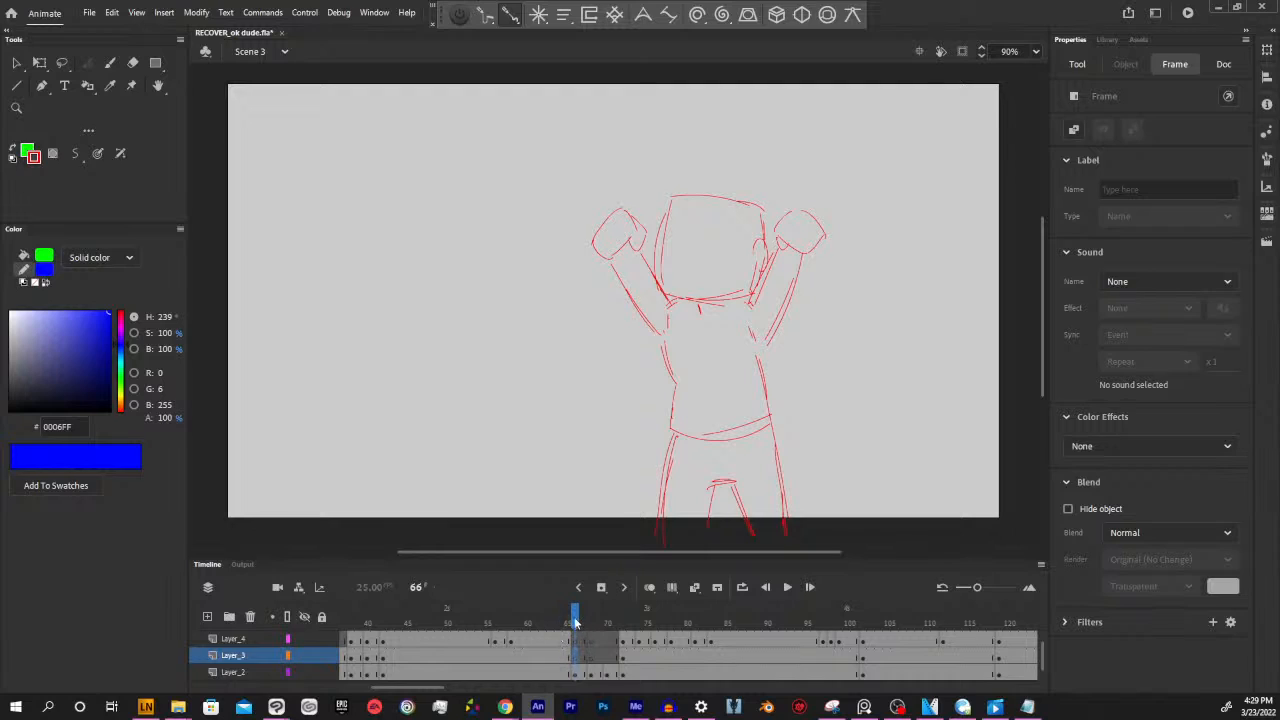
pyautogui.click(563, 628)
pyautogui.click(551, 641)
pyautogui.click(551, 656)
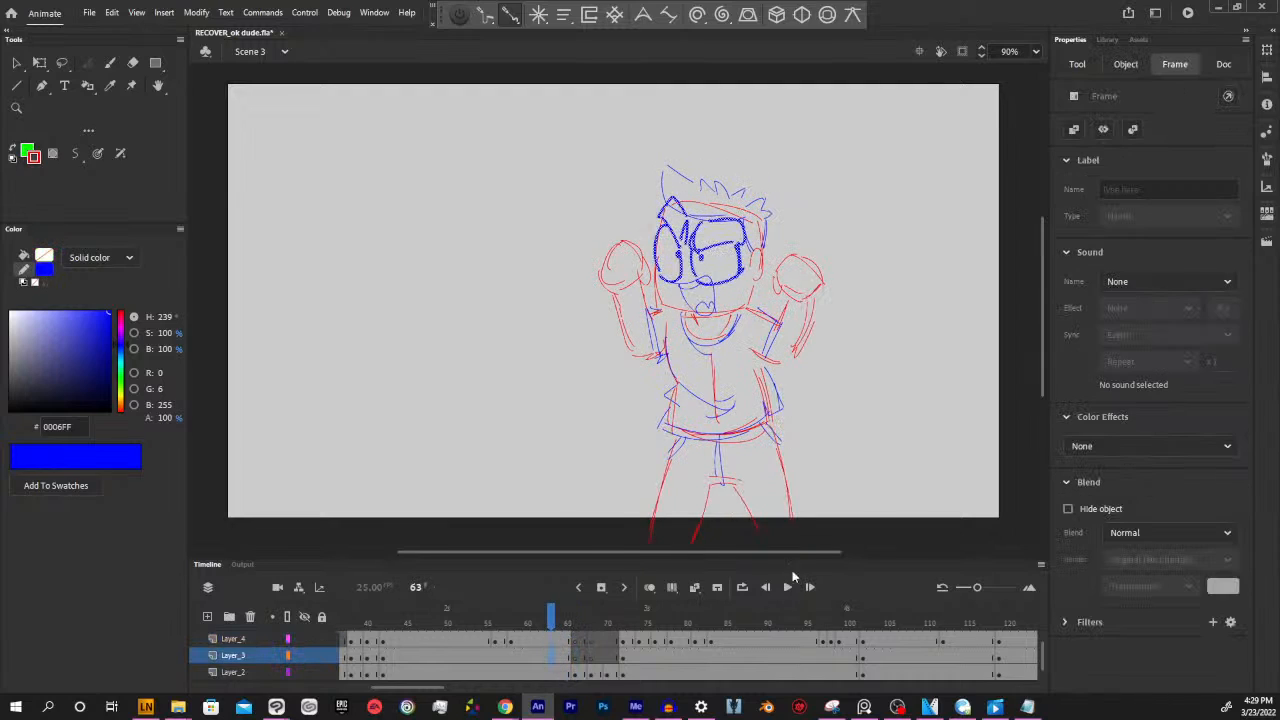
pyautogui.press('y')
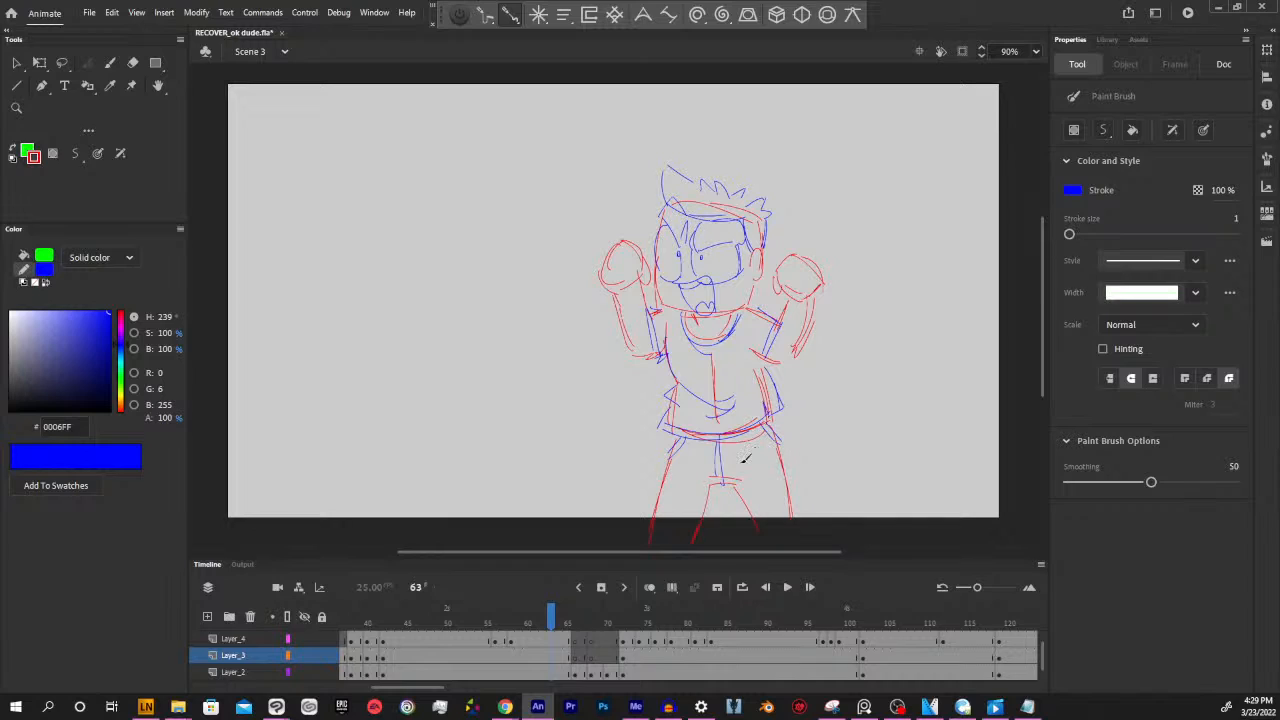
pyautogui.click(562, 642)
pyautogui.click(546, 658)
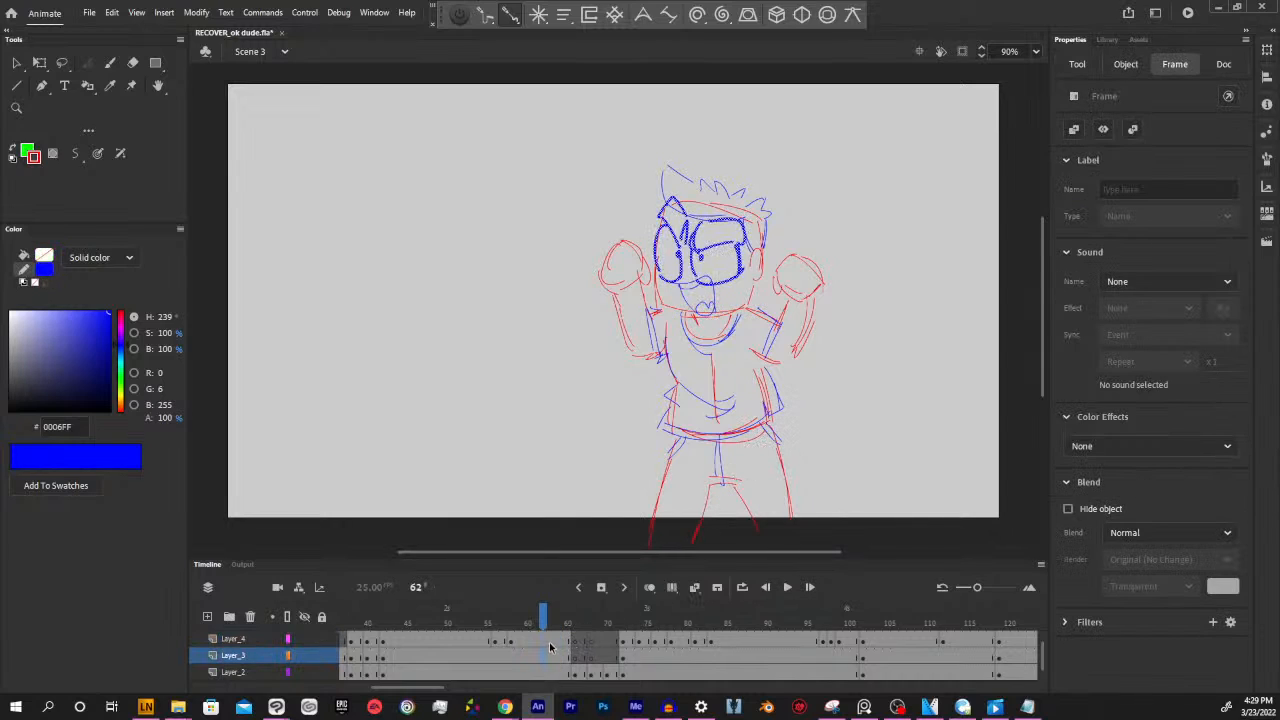
pyautogui.moveTo(551, 643); pyautogui.dragTo(551, 675)
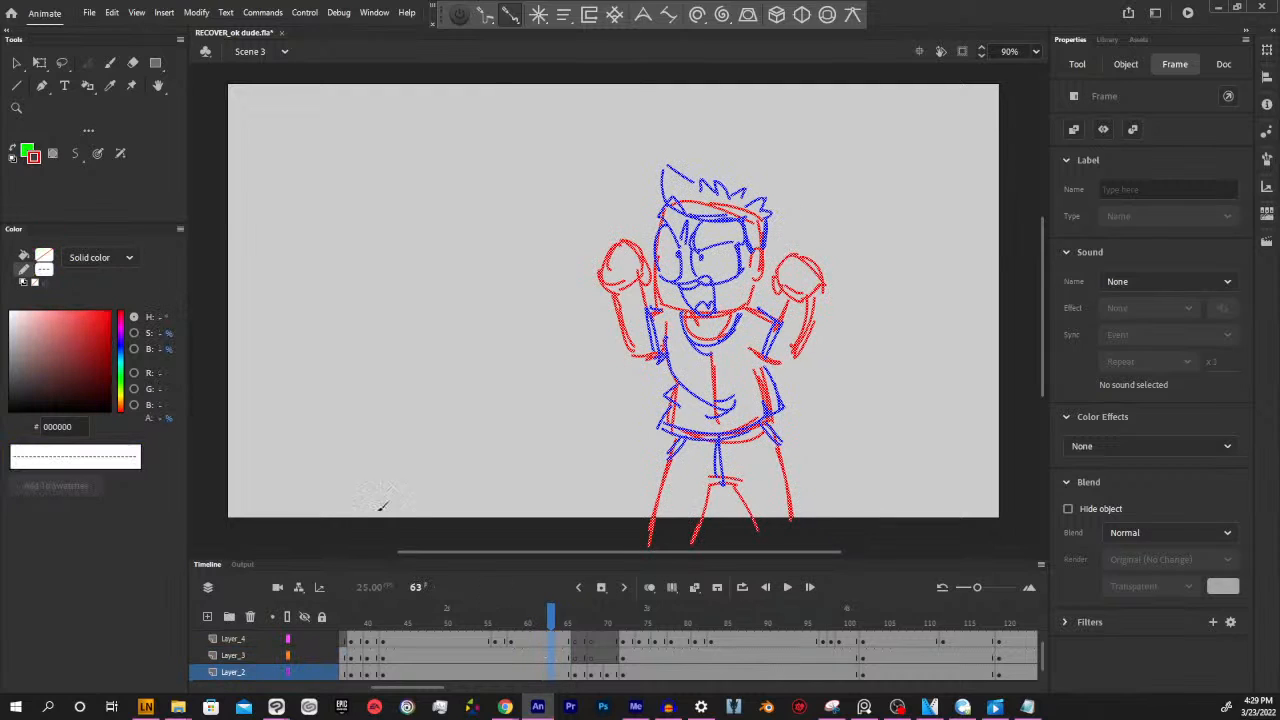
pyautogui.moveTo(69, 352); pyautogui.dragTo(160, 292)
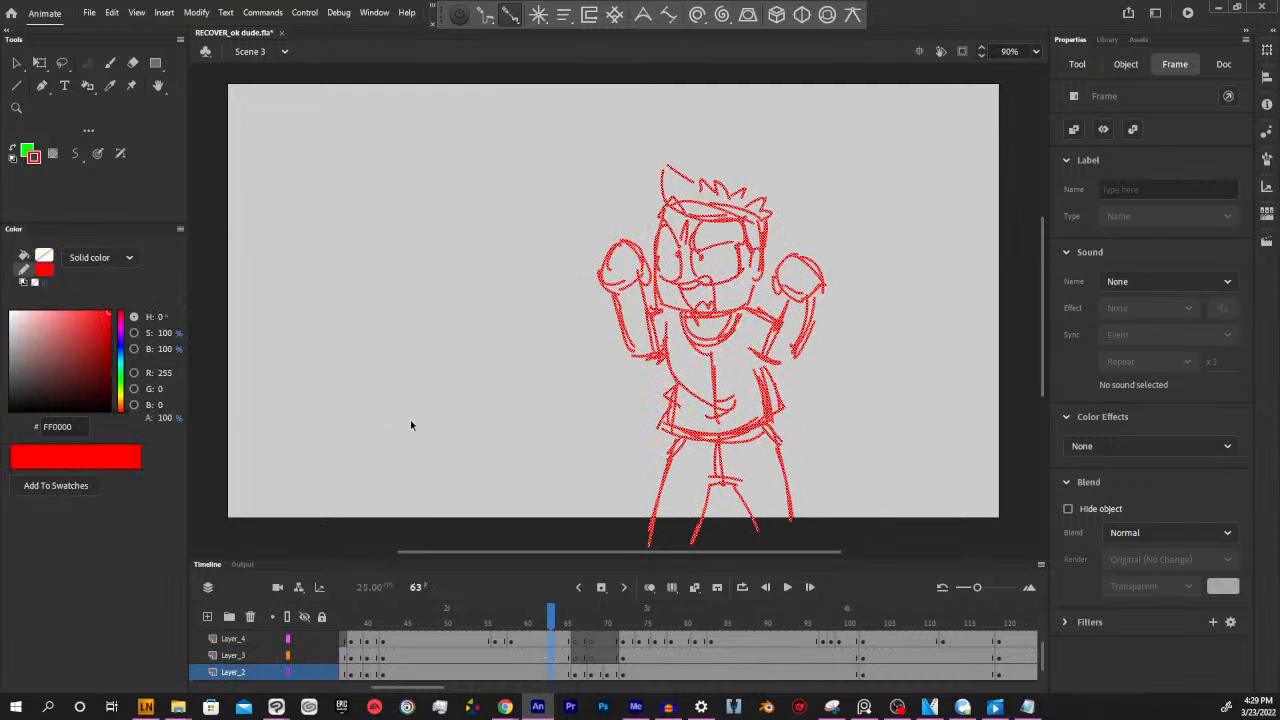
pyautogui.press('y')
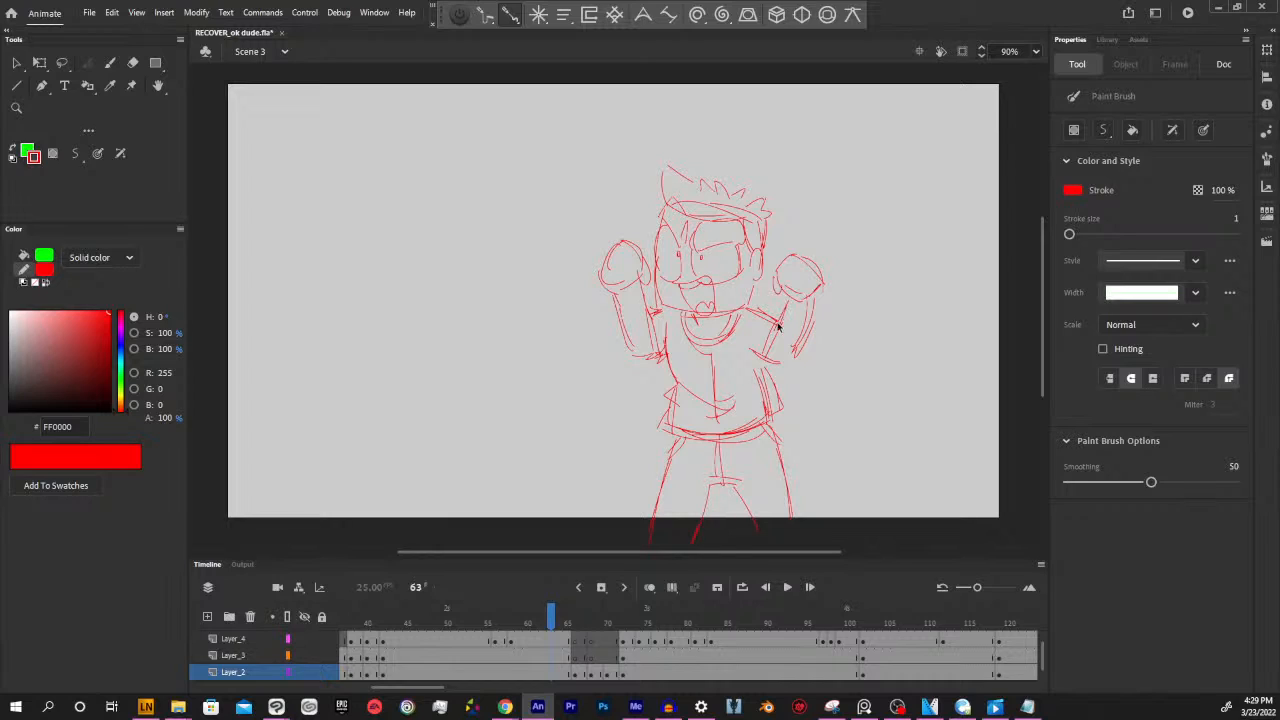
pyautogui.hotkey('ctrl', 'a')
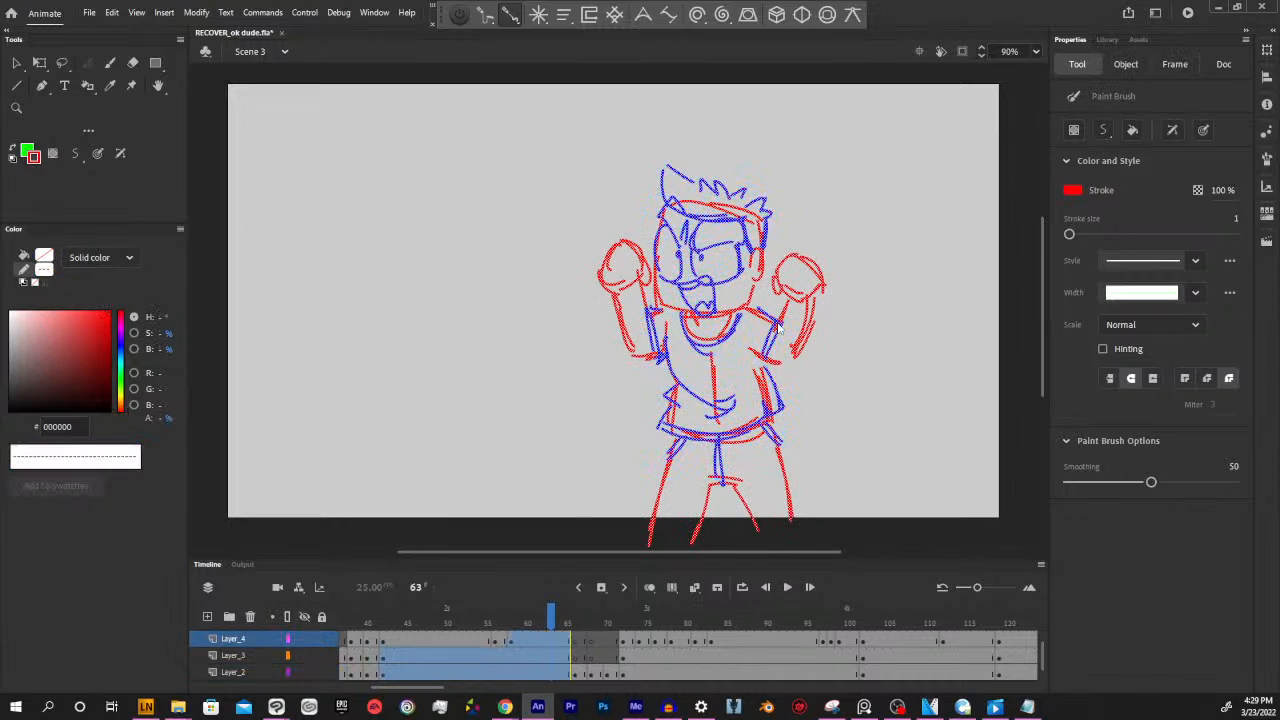
# Add a new layer directly above Layer_4 and insert a blank keyframe on it at frame 63
pyautogui.keyDown('ctrl'); pyautogui.click(892, 391); pyautogui.keyUp('ctrl')
pyautogui.moveTo(674, 376); pyautogui.dragTo(773, 374)
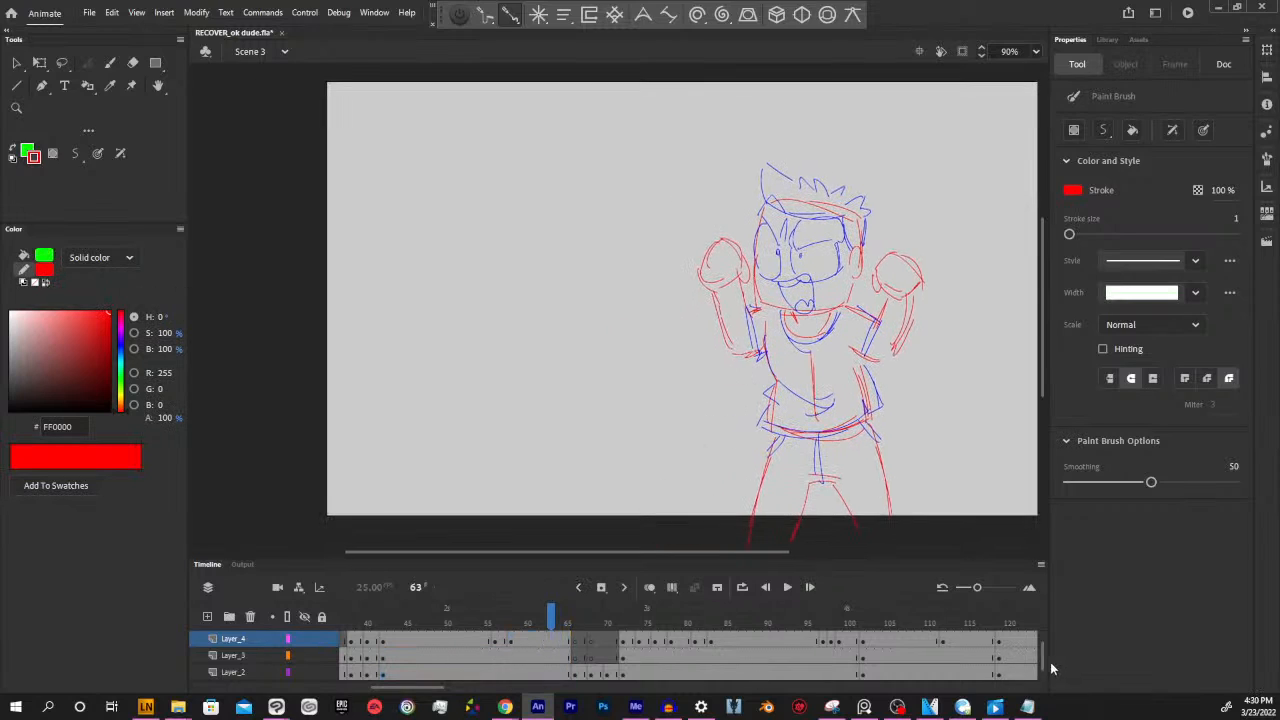
pyautogui.scroll(1, 1042, 655)
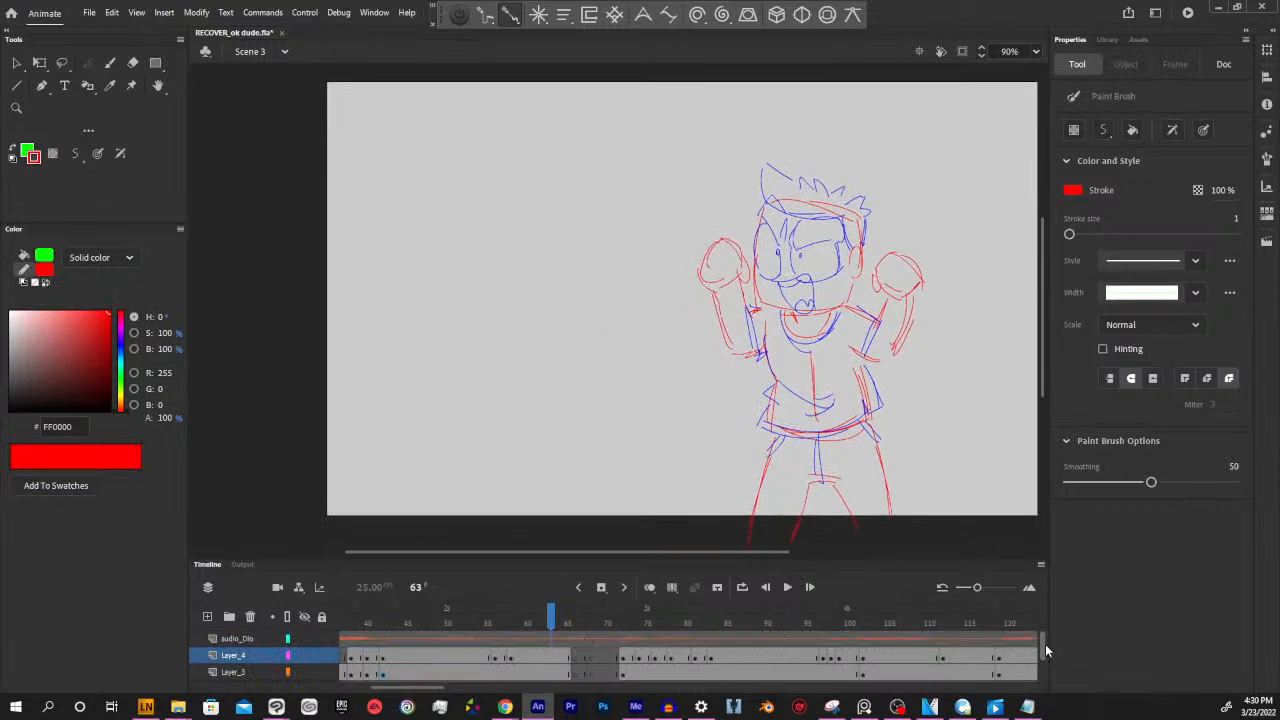
pyautogui.click(552, 660)
pyautogui.click(206, 617)
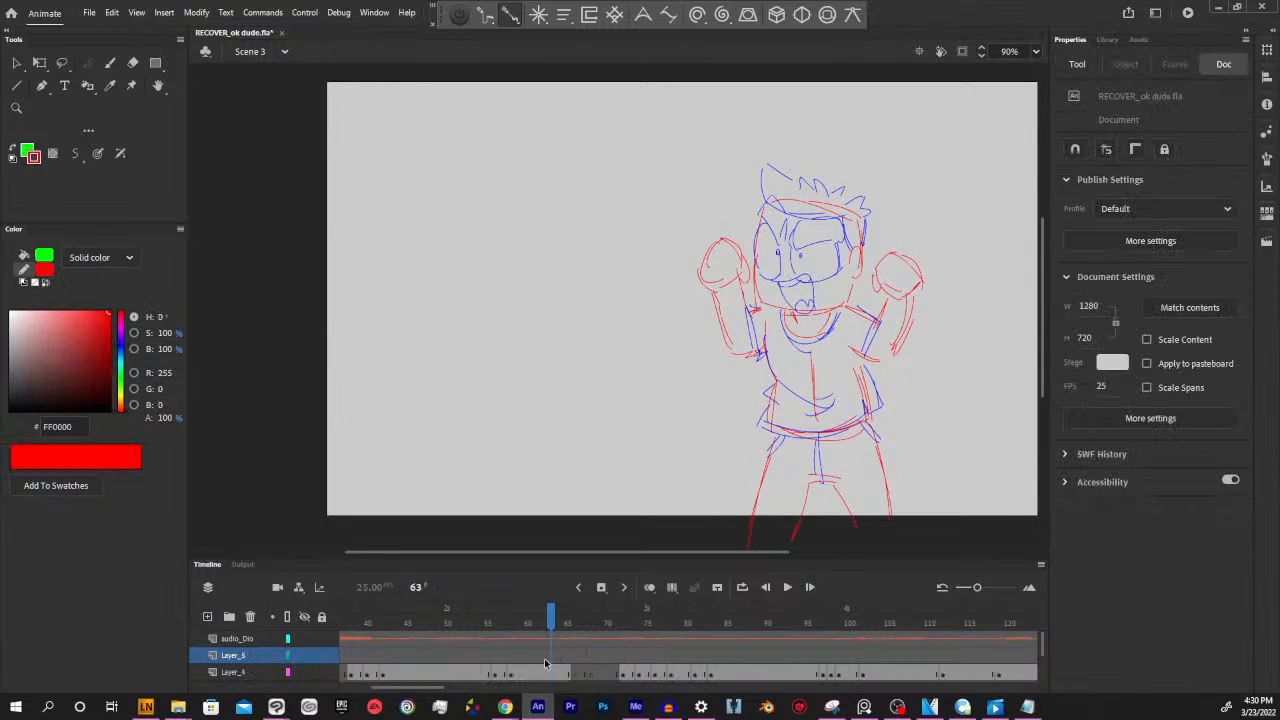
pyautogui.click(547, 657)
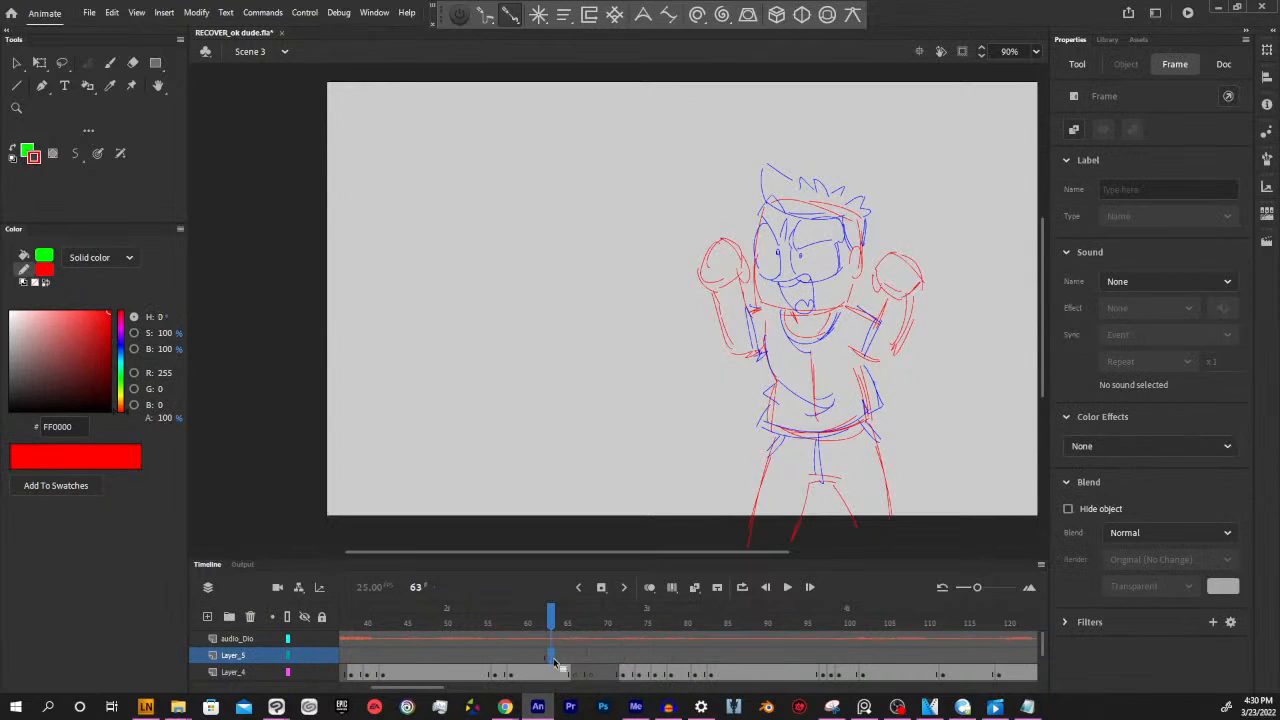
pyautogui.press('F7')
pyautogui.click(618, 442)
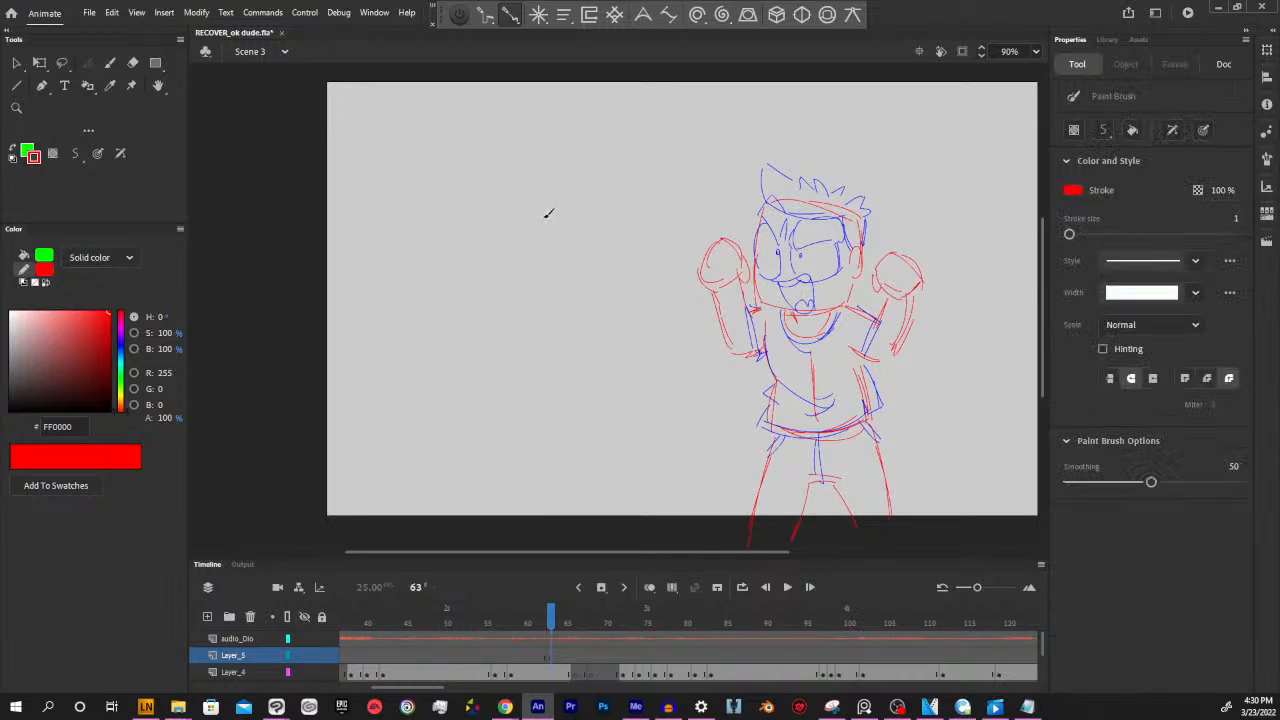
# Sketch a second character's large head beside the boy in red, with the skull, jaw, ear, nose and snarling mouth
pyautogui.moveTo(542, 184); pyautogui.dragTo(496, 278)
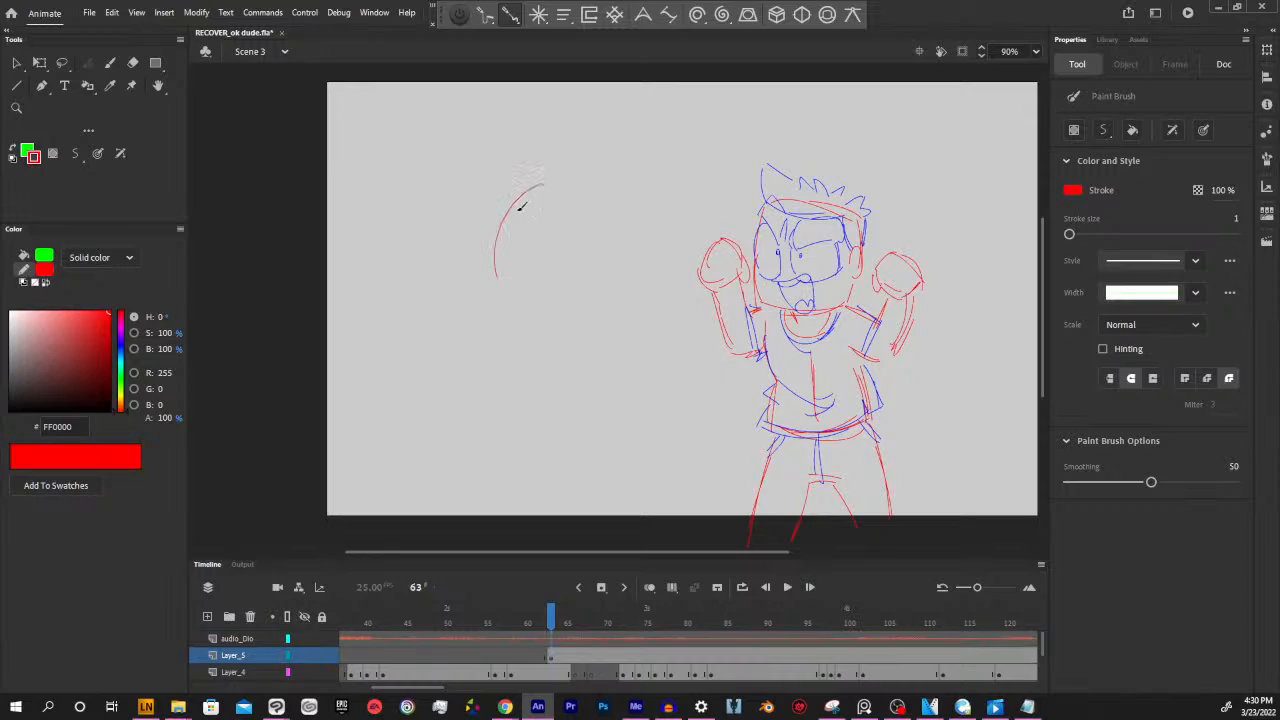
pyautogui.moveTo(514, 205); pyautogui.dragTo(506, 304)
pyautogui.moveTo(495, 242)
pyautogui.mouseDown()
pyautogui.moveTo(509, 344)
pyautogui.moveTo(574, 371)
pyautogui.moveTo(623, 343)
pyautogui.moveTo(624, 289)
pyautogui.mouseUp()
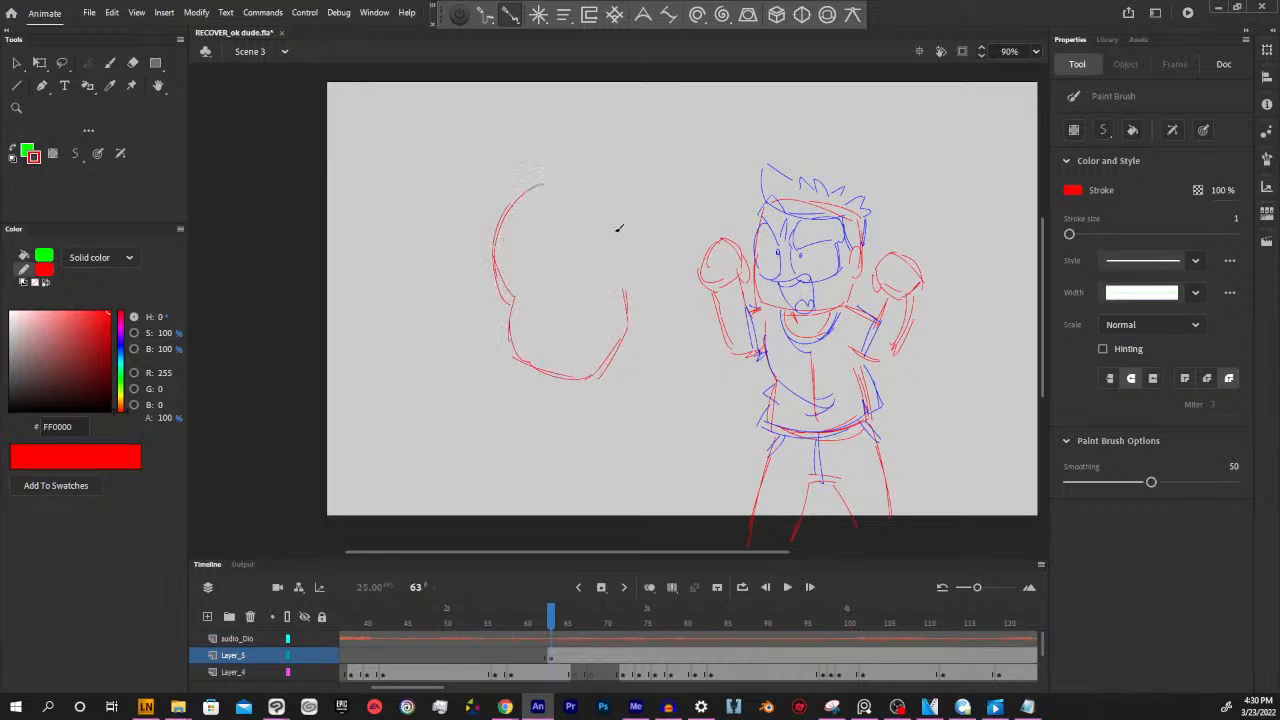
pyautogui.moveTo(583, 183)
pyautogui.mouseDown()
pyautogui.moveTo(628, 225)
pyautogui.moveTo(621, 280)
pyautogui.moveTo(634, 291)
pyautogui.mouseUp()
pyautogui.moveTo(546, 300)
pyautogui.mouseDown()
pyautogui.moveTo(614, 313)
pyautogui.moveTo(610, 336)
pyautogui.moveTo(562, 345)
pyautogui.mouseUp()
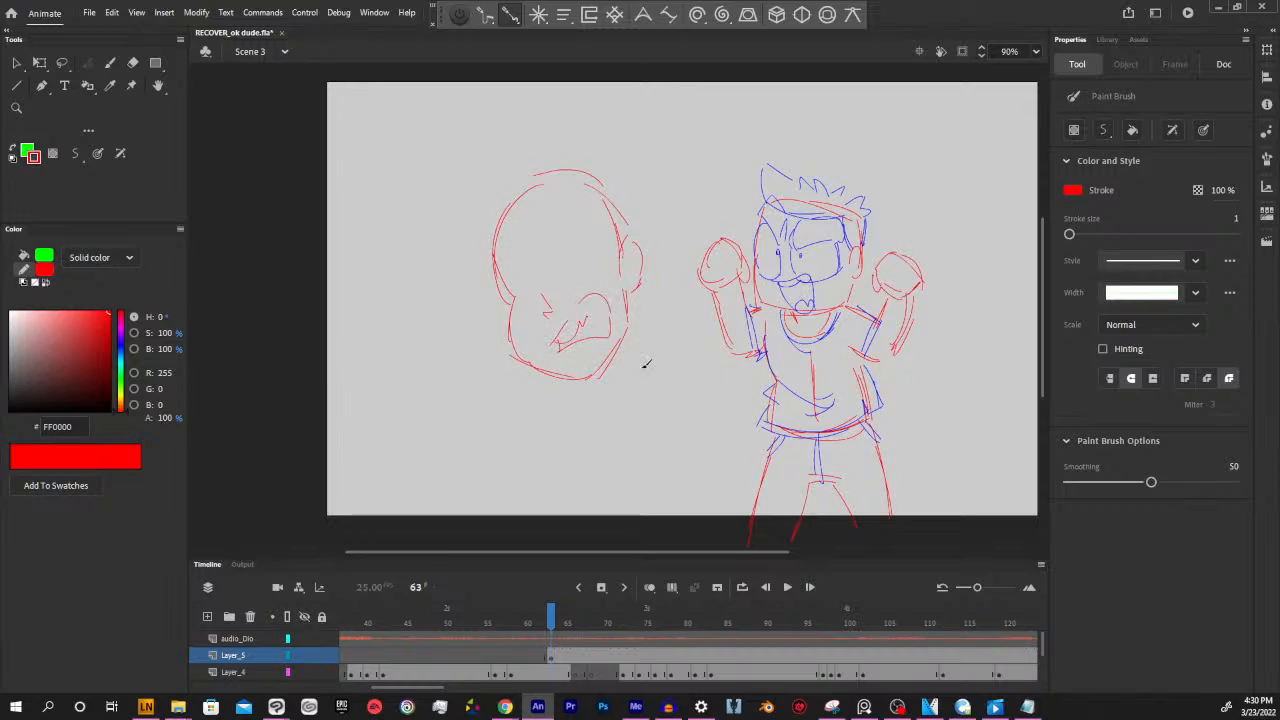
# Sketch the new character's angry eyes and slanted brows above the nose
pyautogui.moveTo(550, 251); pyautogui.dragTo(558, 273)
pyautogui.moveTo(578, 214)
pyautogui.mouseDown()
pyautogui.moveTo(559, 286)
pyautogui.moveTo(592, 233)
pyautogui.moveTo(605, 241)
pyautogui.mouseUp()
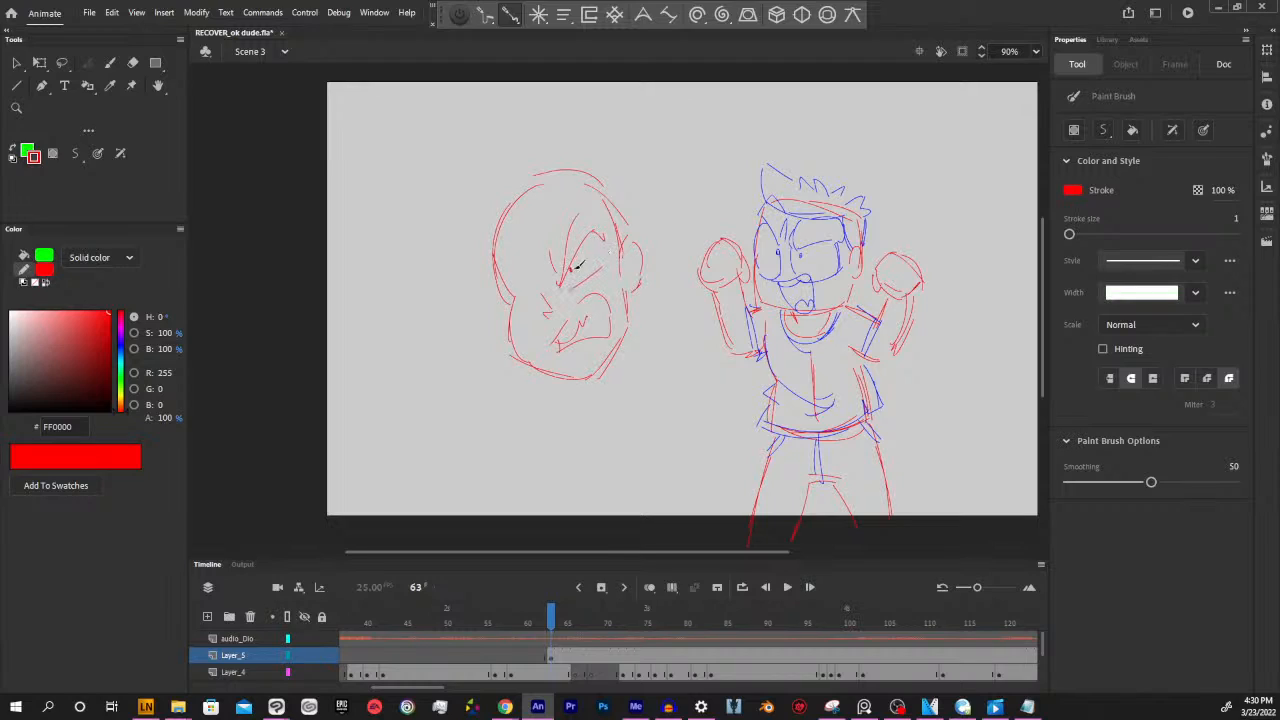
pyautogui.moveTo(537, 270)
pyautogui.mouseDown()
pyautogui.moveTo(505, 252)
pyautogui.moveTo(539, 290)
pyautogui.moveTo(514, 269)
pyautogui.moveTo(515, 300)
pyautogui.mouseUp()
pyautogui.click(534, 287)
pyautogui.moveTo(620, 430); pyautogui.dragTo(626, 420)
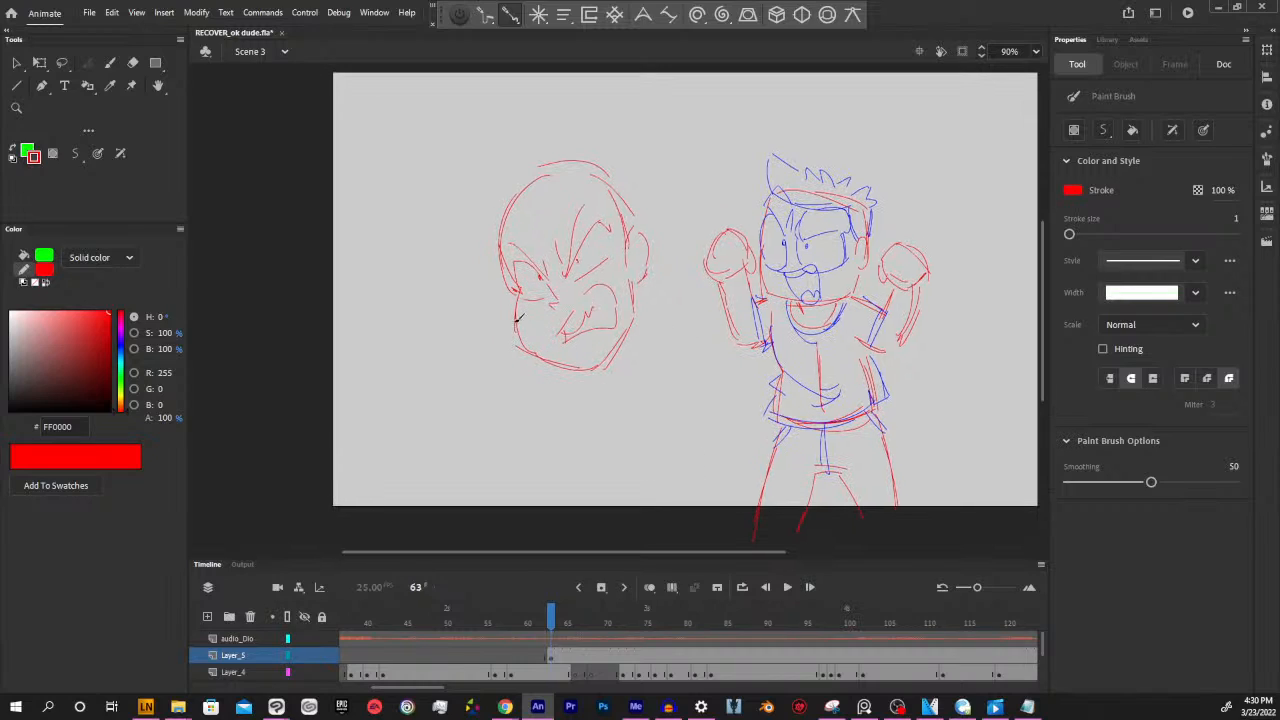
# Sketch the collar lines under the new character's jaw, followed by rough shoulder, arm and chest lines below them
pyautogui.moveTo(515, 311)
pyautogui.mouseDown()
pyautogui.moveTo(627, 381)
pyautogui.moveTo(536, 360)
pyautogui.moveTo(606, 385)
pyautogui.mouseUp()
pyautogui.moveTo(647, 328); pyautogui.dragTo(621, 374)
pyautogui.moveTo(645, 278); pyautogui.dragTo(699, 297)
pyautogui.moveTo(646, 482); pyautogui.dragTo(648, 492)
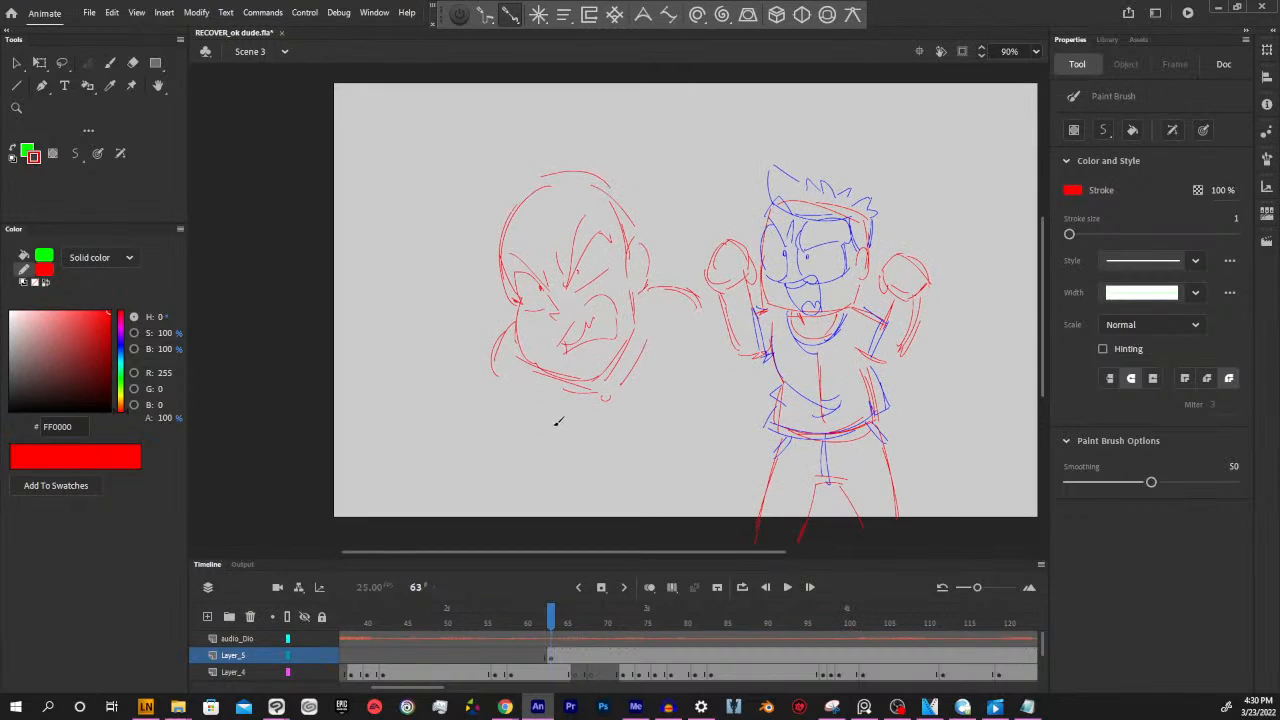
pyautogui.moveTo(558, 421)
pyautogui.mouseDown()
pyautogui.moveTo(520, 401)
pyautogui.moveTo(533, 487)
pyautogui.mouseUp()
pyautogui.moveTo(606, 412)
pyautogui.mouseDown()
pyautogui.moveTo(604, 488)
pyautogui.moveTo(610, 476)
pyautogui.mouseUp()
pyautogui.moveTo(693, 353); pyautogui.dragTo(726, 430)
pyautogui.moveTo(857, 379); pyautogui.dragTo(920, 395)
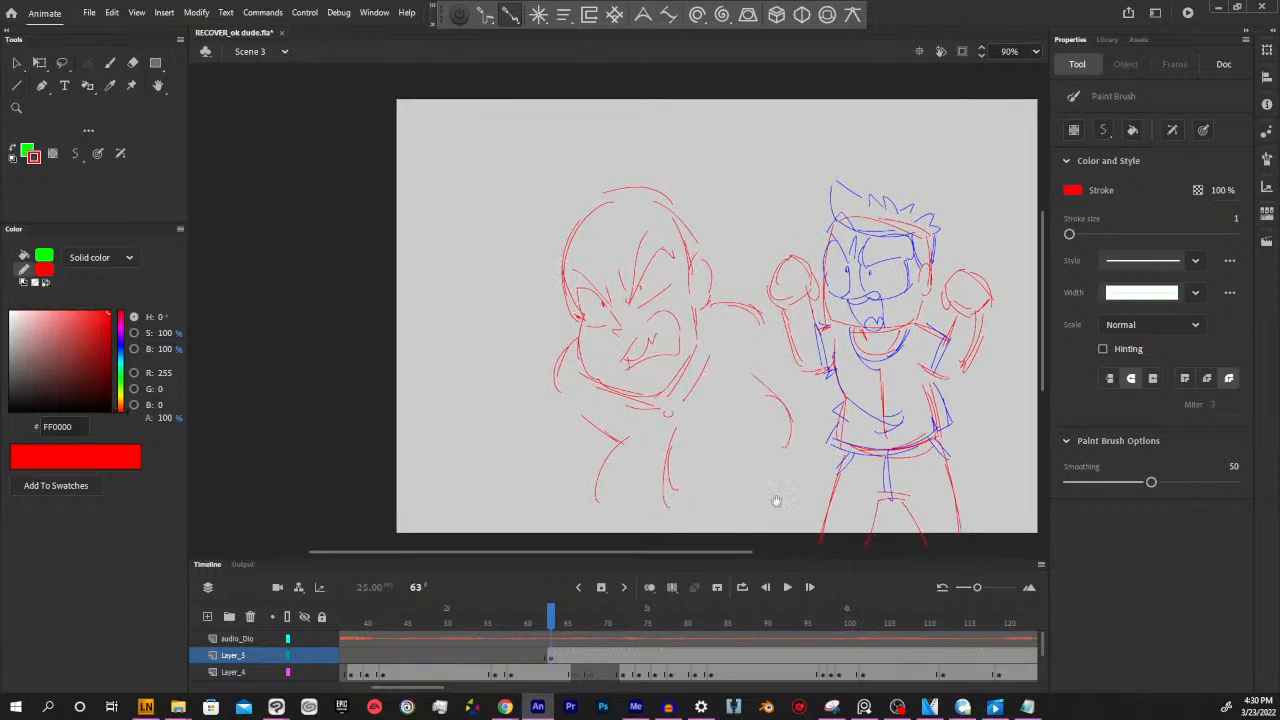
# Add another layer above the new character's base sketch and insert a blank keyframe on it at frame 63
pyautogui.click(552, 657)
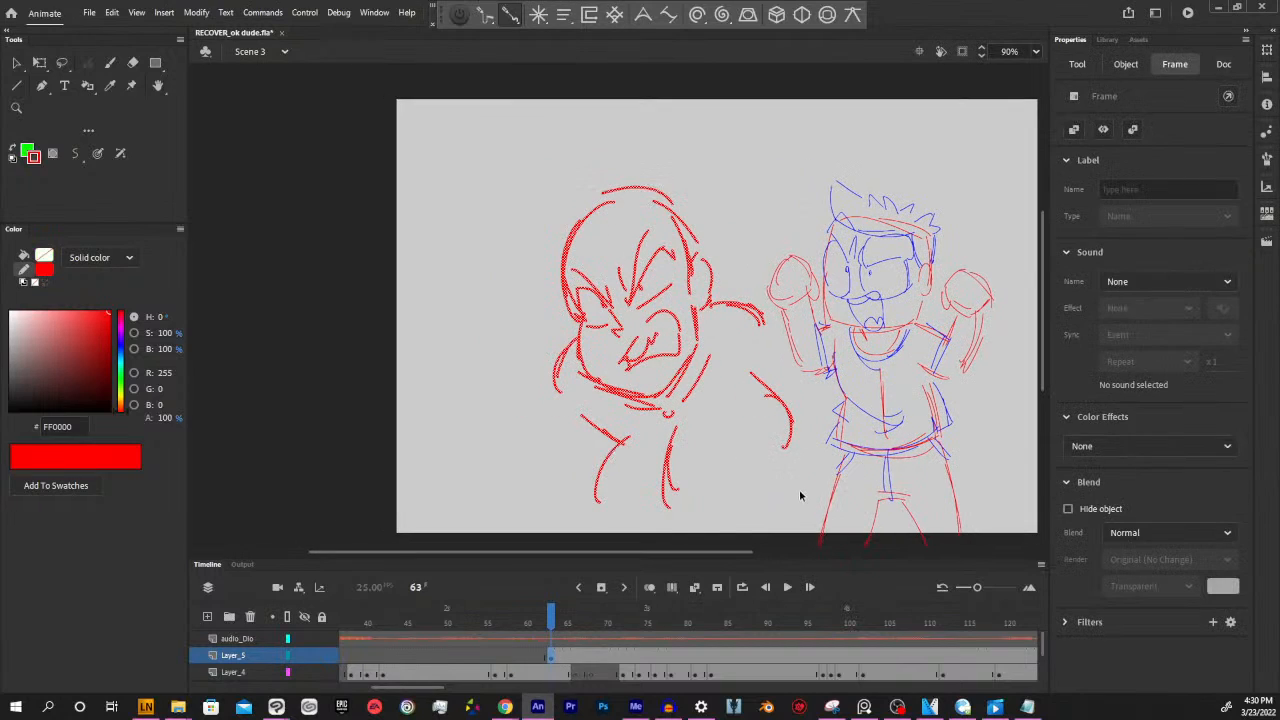
pyautogui.click(800, 498)
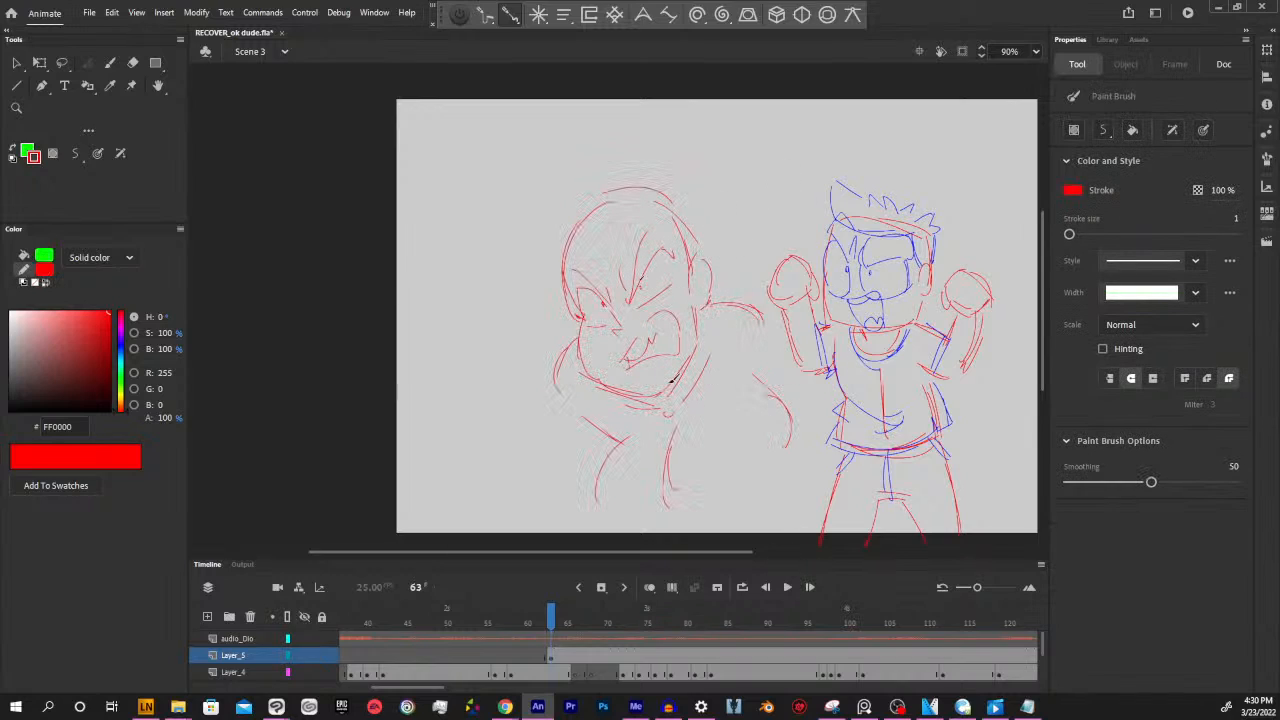
pyautogui.click(207, 616)
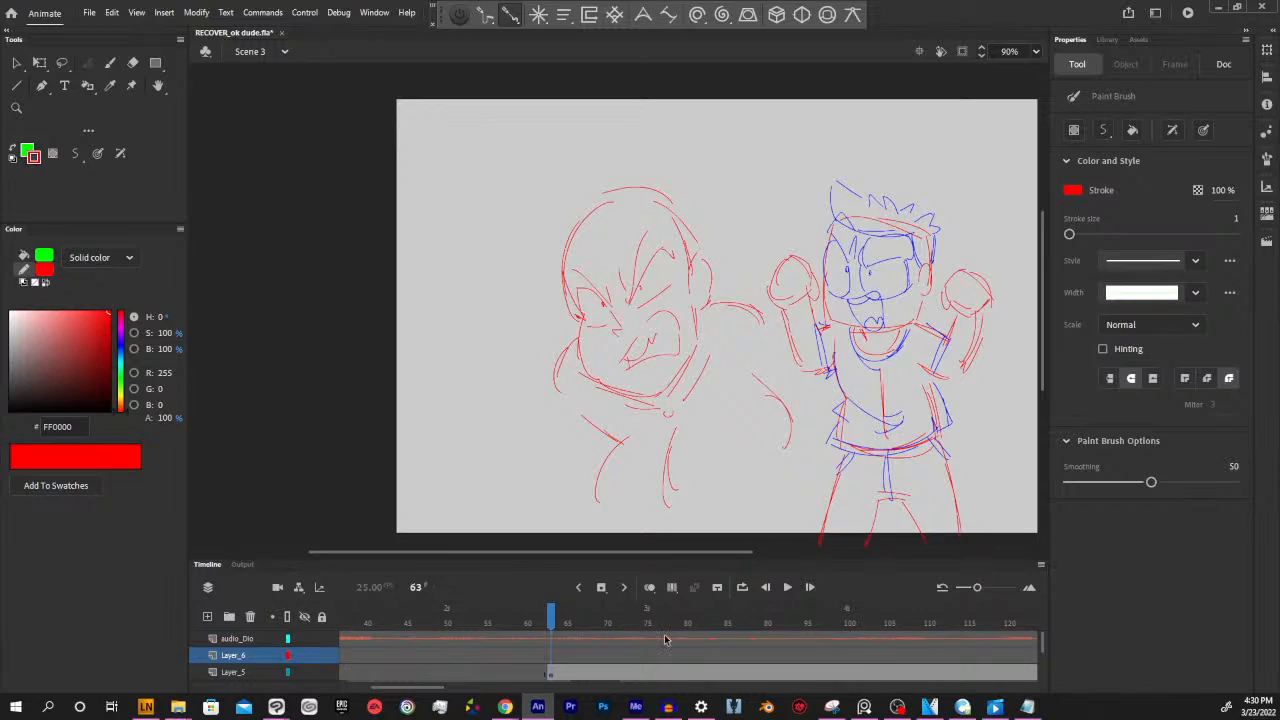
pyautogui.press('F7')
# Sketch the new character's spiky bangs and outer hair outline with a round flower ornament on top of the head
pyautogui.moveTo(622, 178); pyautogui.dragTo(640, 304)
pyautogui.moveTo(648, 213)
pyautogui.mouseDown()
pyautogui.moveTo(633, 305)
pyautogui.moveTo(537, 298)
pyautogui.moveTo(545, 222)
pyautogui.moveTo(474, 270)
pyautogui.moveTo(567, 159)
pyautogui.moveTo(629, 178)
pyautogui.mouseUp()
pyautogui.moveTo(583, 160)
pyautogui.mouseDown()
pyautogui.moveTo(624, 174)
pyautogui.moveTo(678, 296)
pyautogui.moveTo(698, 246)
pyautogui.mouseUp()
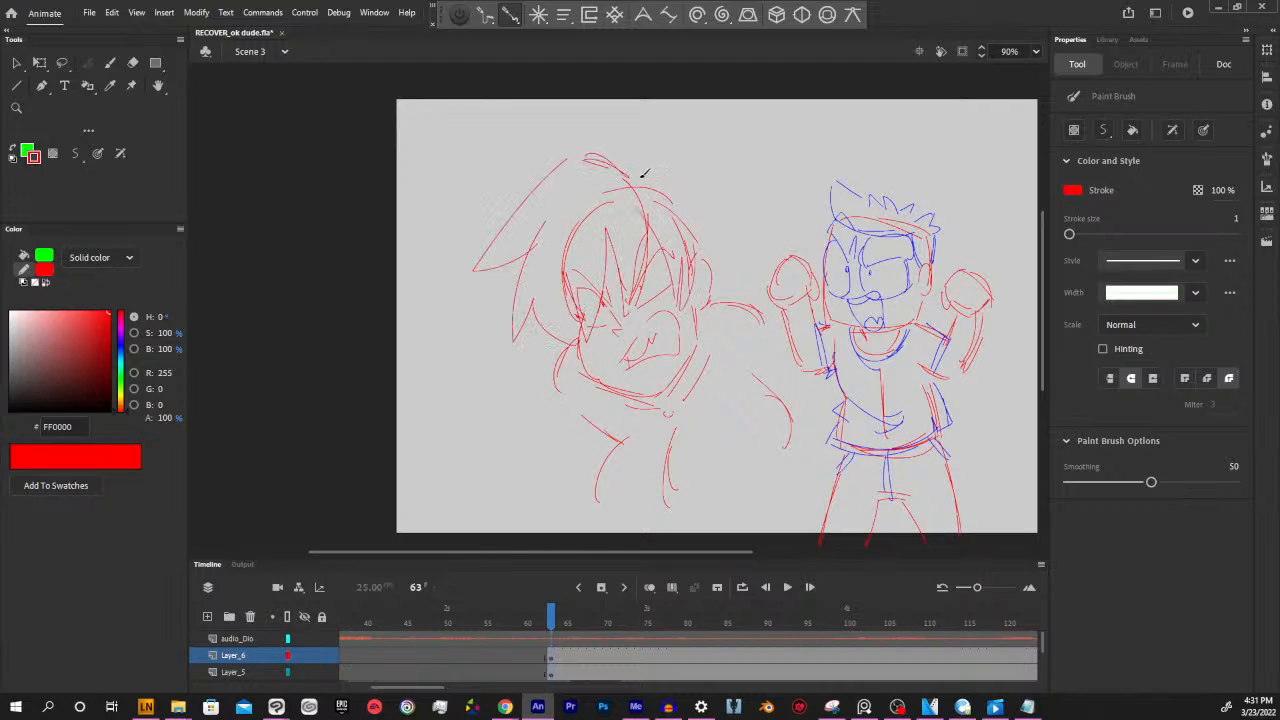
pyautogui.moveTo(630, 168)
pyautogui.mouseDown()
pyautogui.moveTo(723, 203)
pyautogui.moveTo(713, 195)
pyautogui.moveTo(734, 285)
pyautogui.mouseUp()
pyautogui.moveTo(645, 212)
pyautogui.mouseDown()
pyautogui.moveTo(669, 233)
pyautogui.moveTo(655, 221)
pyautogui.moveTo(668, 211)
pyautogui.moveTo(644, 219)
pyautogui.moveTo(646, 189)
pyautogui.moveTo(698, 180)
pyautogui.moveTo(688, 220)
pyautogui.moveTo(652, 202)
pyautogui.mouseUp()
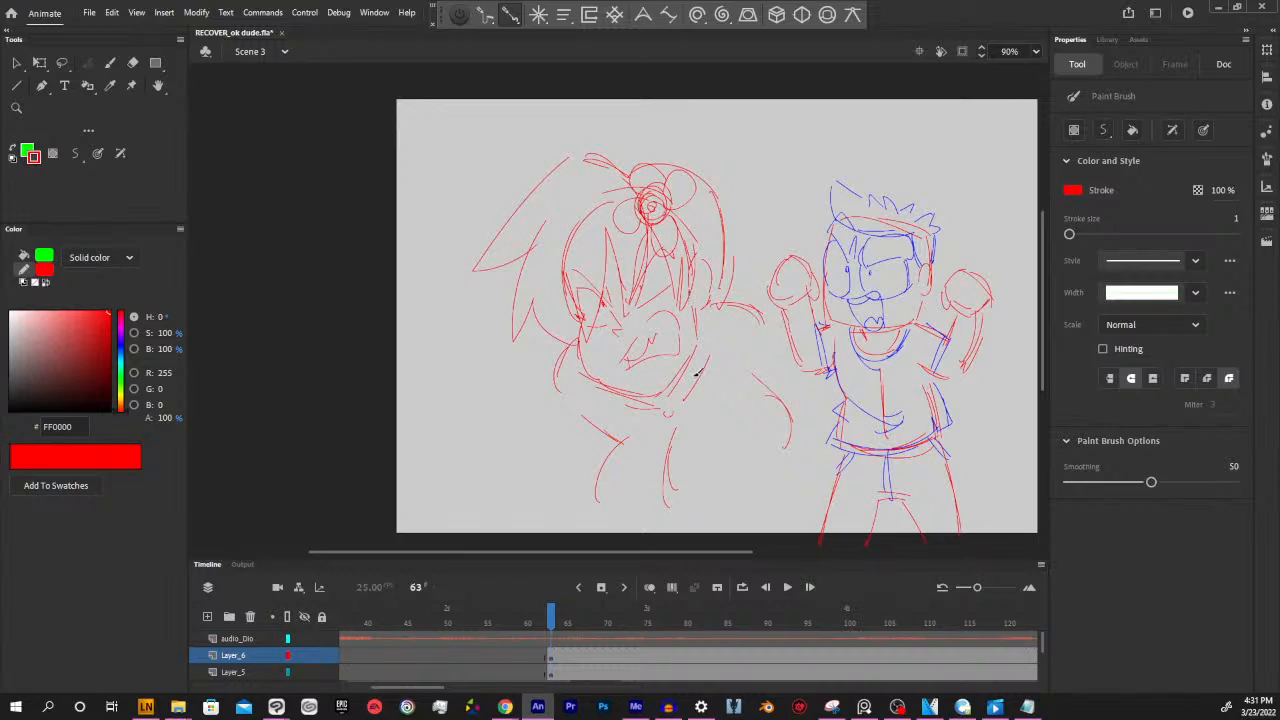
# Sketch the pointed side locks beside the ear and a wide rounded curve beneath the new character's chin
pyautogui.moveTo(703, 302); pyautogui.dragTo(712, 372)
pyautogui.moveTo(572, 353)
pyautogui.mouseDown()
pyautogui.moveTo(579, 411)
pyautogui.moveTo(591, 420)
pyautogui.moveTo(587, 362)
pyautogui.moveTo(690, 483)
pyautogui.moveTo(587, 418)
pyautogui.moveTo(667, 433)
pyautogui.moveTo(748, 346)
pyautogui.mouseUp()
pyautogui.moveTo(744, 400); pyautogui.dragTo(730, 302)
pyautogui.moveTo(740, 356)
pyautogui.mouseDown()
pyautogui.moveTo(707, 435)
pyautogui.moveTo(625, 399)
pyautogui.moveTo(759, 376)
pyautogui.mouseUp()
pyautogui.moveTo(745, 325); pyautogui.dragTo(762, 374)
pyautogui.moveTo(578, 414); pyautogui.dragTo(612, 442)
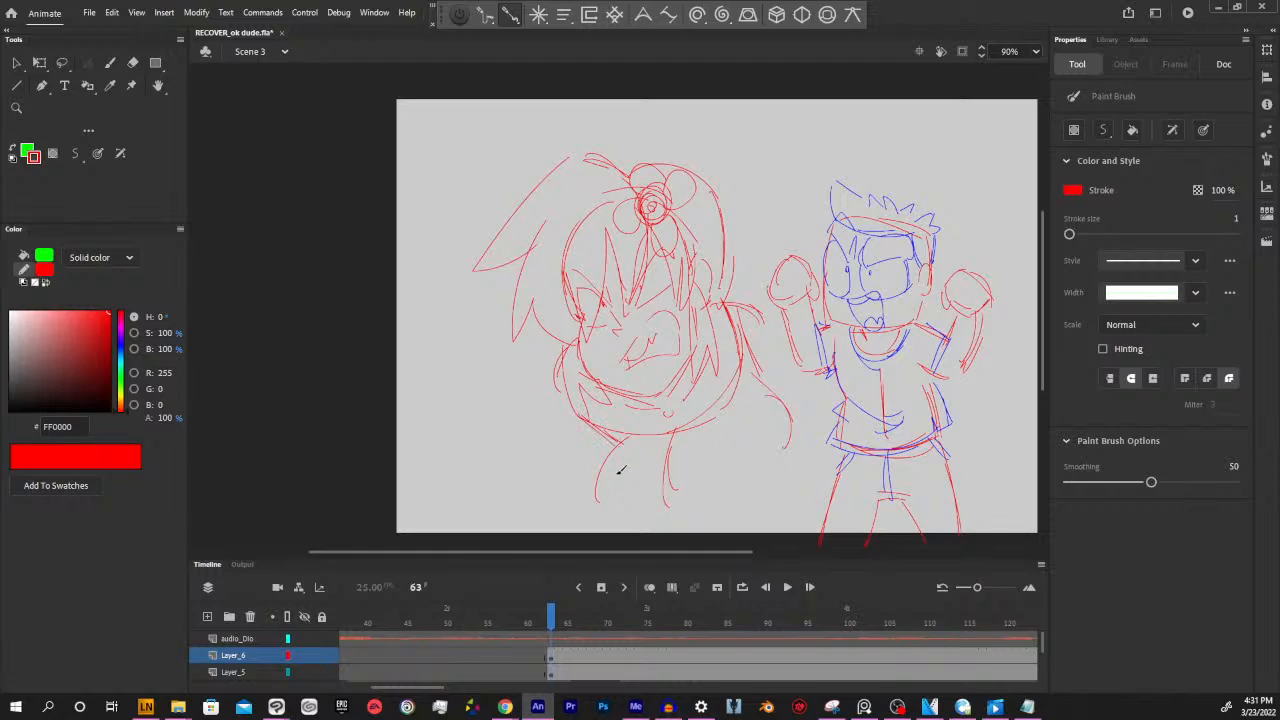
# Sketch long pointed hair strands falling down both sides of the new character's neck and shoulders
pyautogui.moveTo(582, 494); pyautogui.dragTo(600, 512)
pyautogui.moveTo(720, 292); pyautogui.dragTo(718, 494)
pyautogui.moveTo(714, 300); pyautogui.dragTo(712, 490)
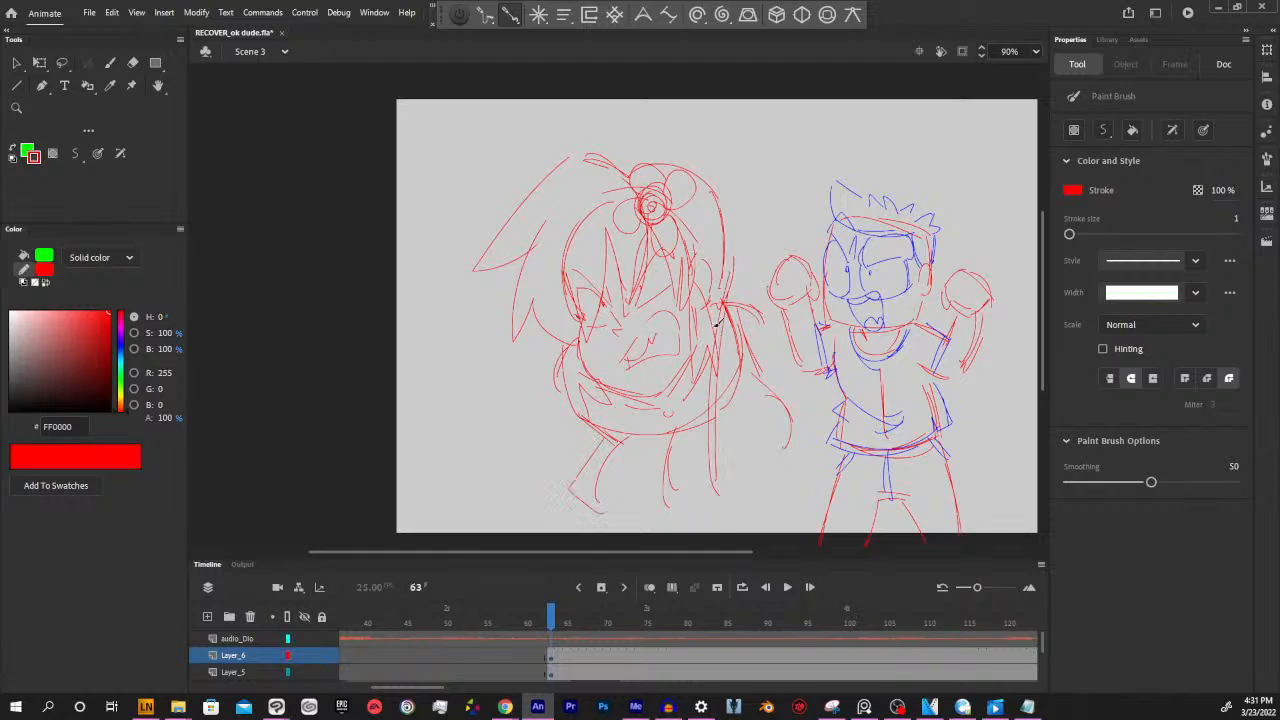
pyautogui.moveTo(761, 338); pyautogui.dragTo(738, 398)
pyautogui.moveTo(740, 260); pyautogui.dragTo(768, 334)
pyautogui.moveTo(741, 379); pyautogui.dragTo(752, 468)
pyautogui.moveTo(568, 350)
pyautogui.mouseDown()
pyautogui.moveTo(628, 476)
pyautogui.moveTo(622, 489)
pyautogui.moveTo(548, 360)
pyautogui.moveTo(539, 365)
pyautogui.moveTo(602, 441)
pyautogui.mouseUp()
pyautogui.moveTo(596, 440)
pyautogui.mouseDown()
pyautogui.moveTo(599, 494)
pyautogui.moveTo(626, 502)
pyautogui.mouseUp()
pyautogui.moveTo(539, 400); pyautogui.dragTo(561, 443)
pyautogui.moveTo(591, 446)
pyautogui.mouseDown()
pyautogui.moveTo(550, 449)
pyautogui.moveTo(551, 492)
pyautogui.mouseUp()
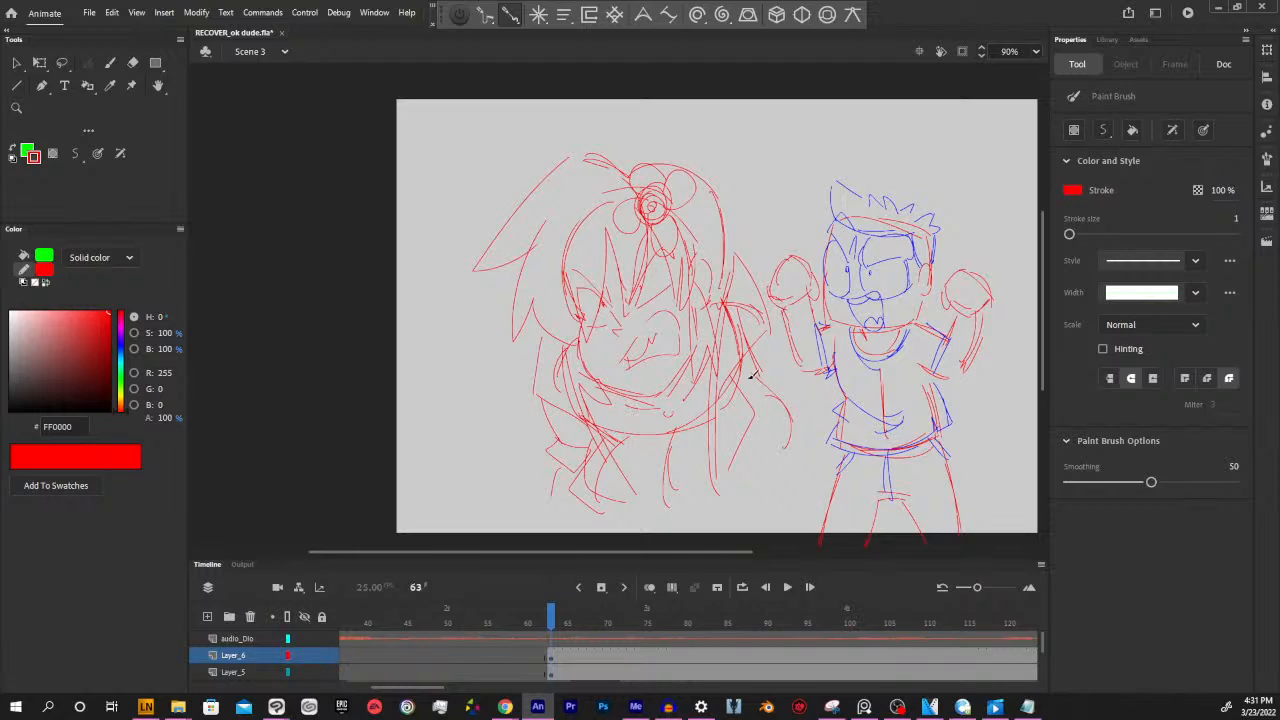
# Add finishing strokes at the hair's crown and below the chin curve, and set the stroke colour to black (000000)
pyautogui.moveTo(604, 166)
pyautogui.mouseDown()
pyautogui.moveTo(626, 198)
pyautogui.moveTo(628, 167)
pyautogui.mouseUp()
pyautogui.moveTo(701, 459); pyautogui.dragTo(714, 440)
pyautogui.moveTo(80, 376); pyautogui.dragTo(149, 424)
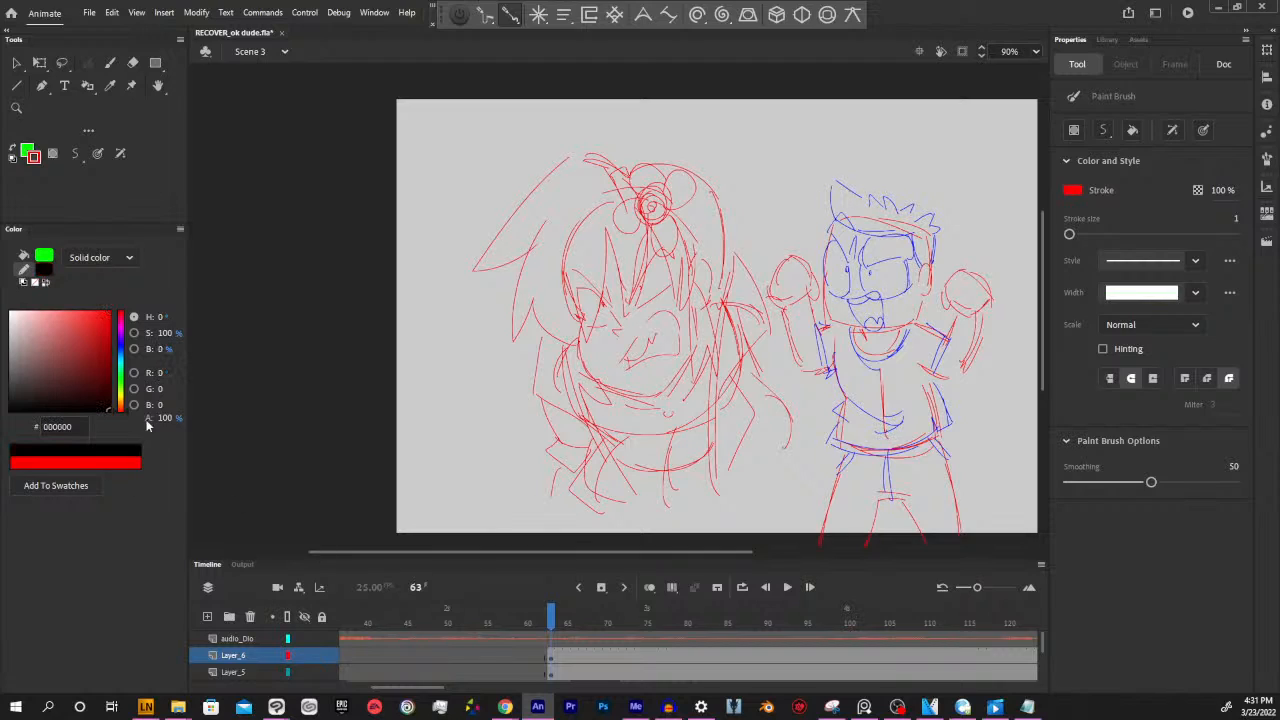
# Try redrawing the flower ornament's centre and petals in black over the long-haired character's head, and undo the strokes
pyautogui.moveTo(659, 229)
pyautogui.mouseDown()
pyautogui.moveTo(612, 215)
pyautogui.moveTo(665, 188)
pyautogui.moveTo(655, 211)
pyautogui.moveTo(636, 193)
pyautogui.moveTo(658, 167)
pyautogui.moveTo(667, 188)
pyautogui.moveTo(693, 176)
pyautogui.moveTo(674, 188)
pyautogui.moveTo(615, 175)
pyautogui.moveTo(640, 152)
pyautogui.mouseUp()
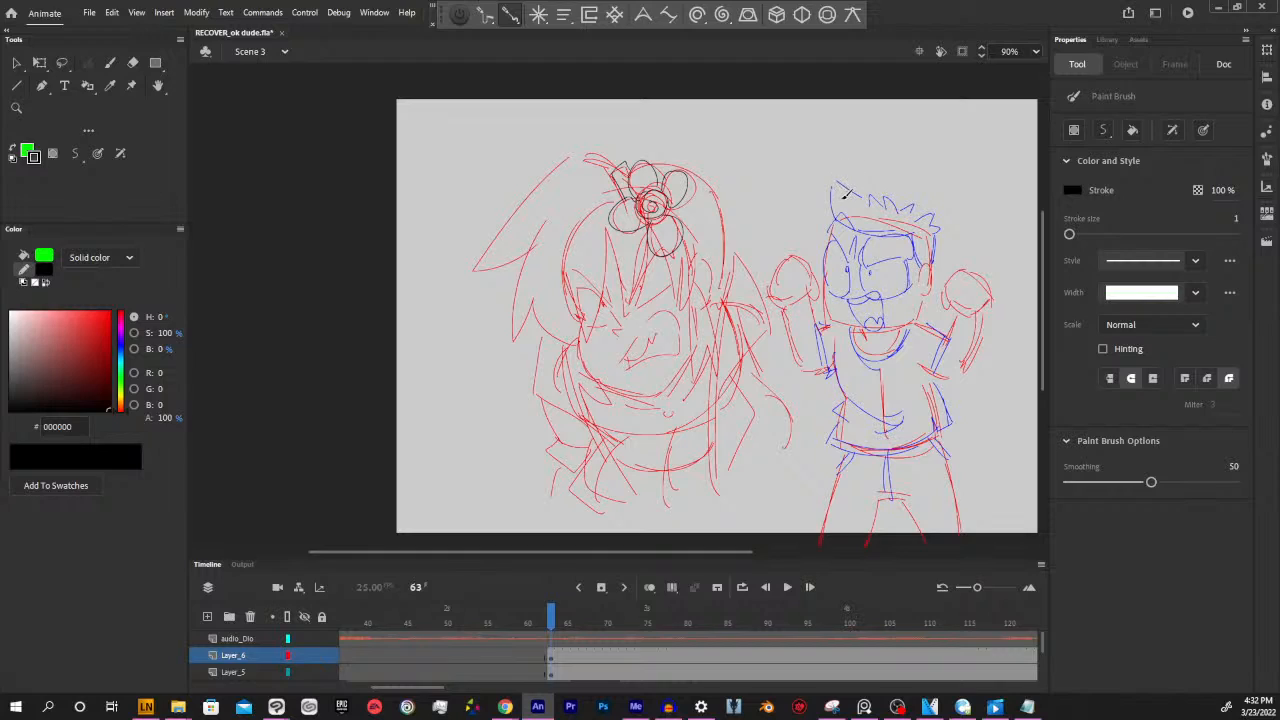
pyautogui.hotkey('ctrl', 'z')
pyautogui.hotkey('ctrl', 'z')
pyautogui.hotkey('ctrl', 'z')
pyautogui.hotkey('ctrl', 'z')
pyautogui.hotkey('ctrl', 'z')
pyautogui.hotkey('ctrl', 'z')
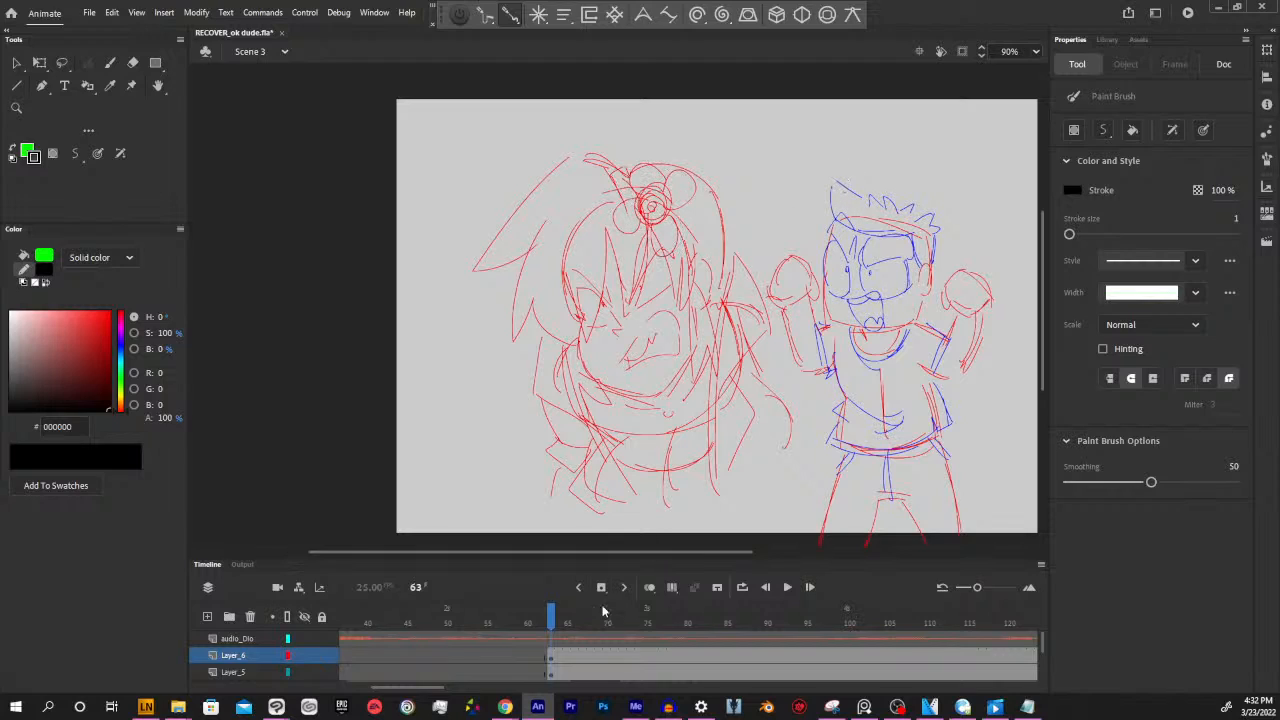
# Recolour the long-haired character's hair and flower strokes on Layer_6 at frame 63 to blue (0039FF)
pyautogui.click(550, 657)
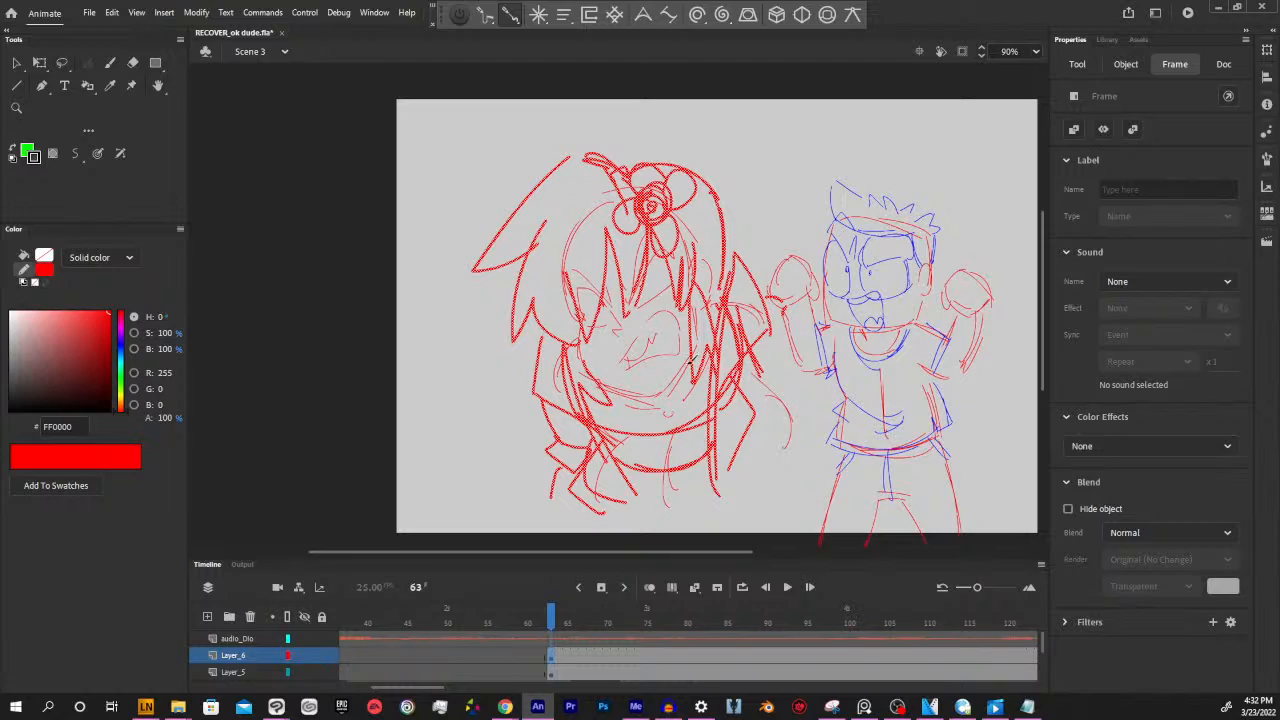
pyautogui.click(122, 349)
pyautogui.moveTo(125, 352); pyautogui.dragTo(124, 350)
pyautogui.press('y')
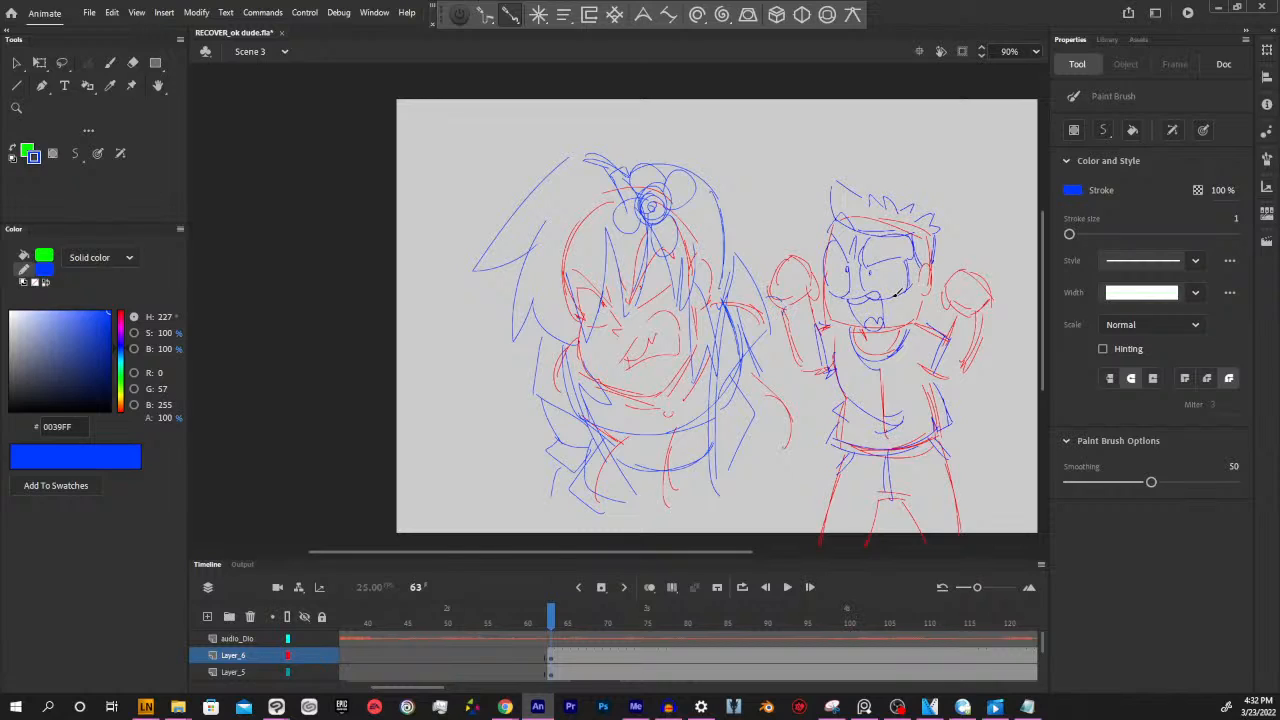
# Examine which parts of the two characters are drawn on Layer_5, Layer_4 and Layer_2 around frames 65 and 66
pyautogui.click(565, 672)
pyautogui.scroll(-2, 1045, 651)
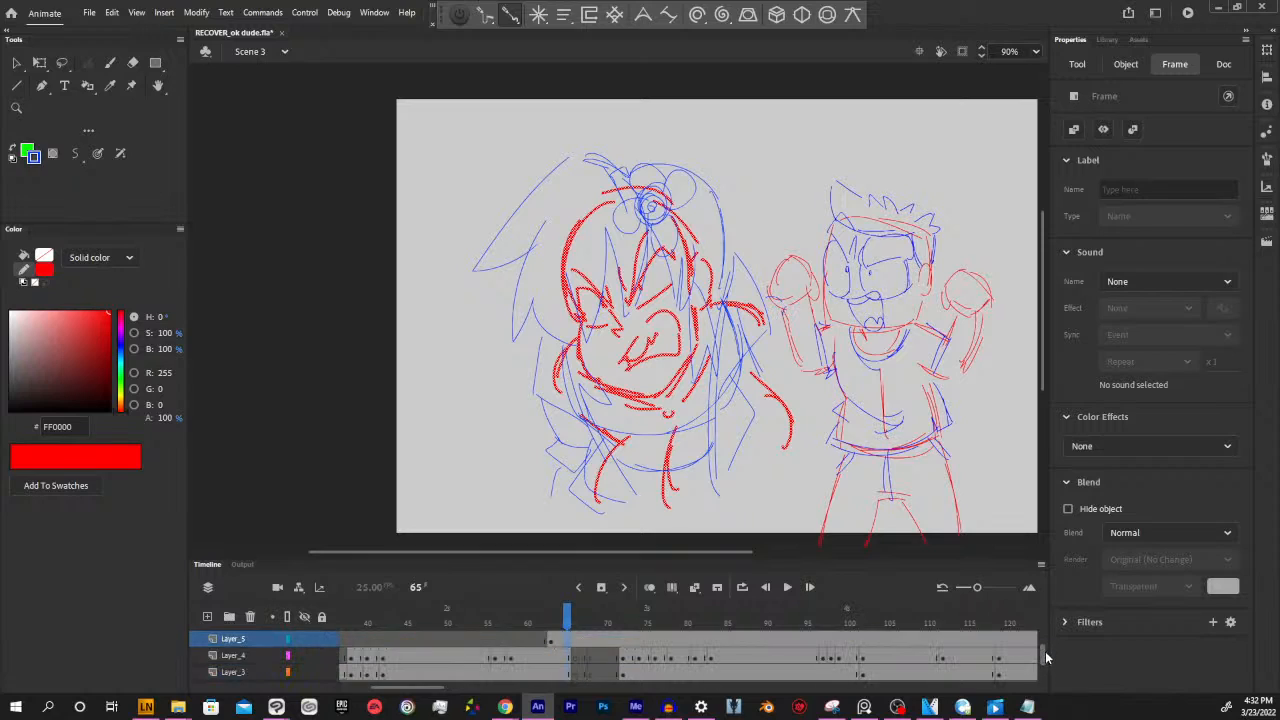
pyautogui.click(566, 656)
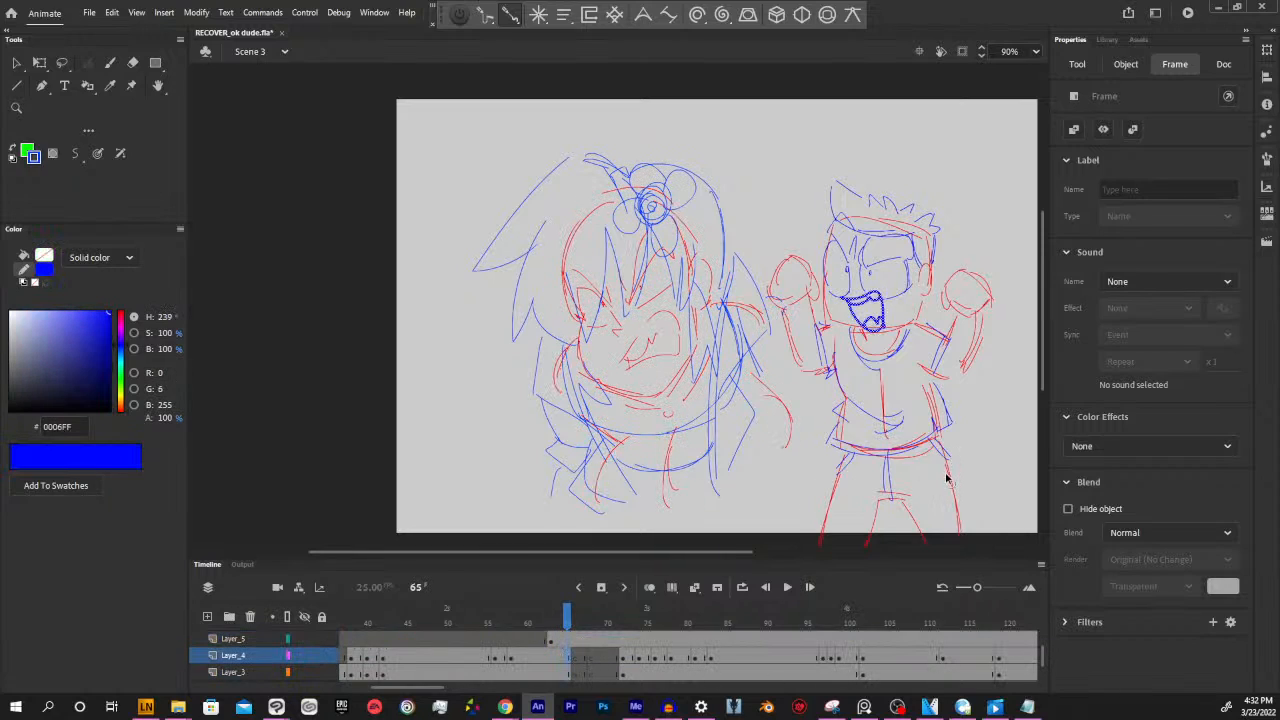
pyautogui.click(949, 477)
pyautogui.press('y')
pyautogui.press('v')
pyautogui.click(576, 673)
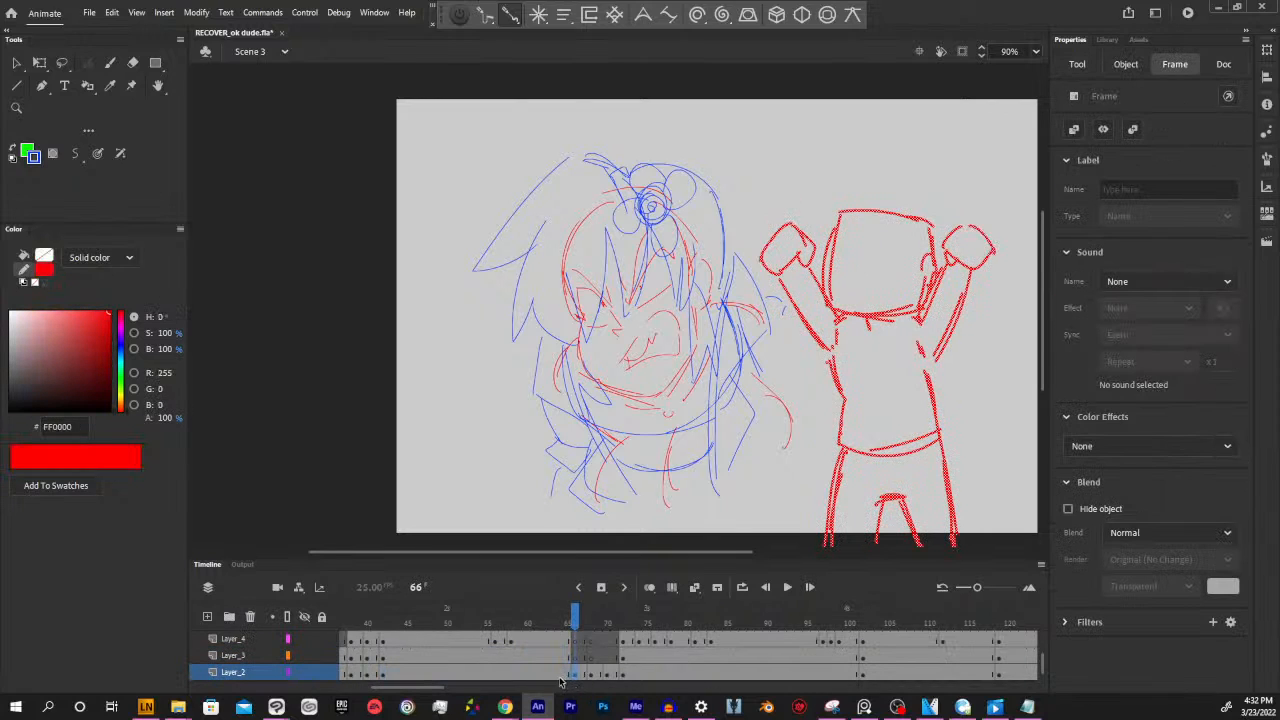
pyautogui.click(566, 674)
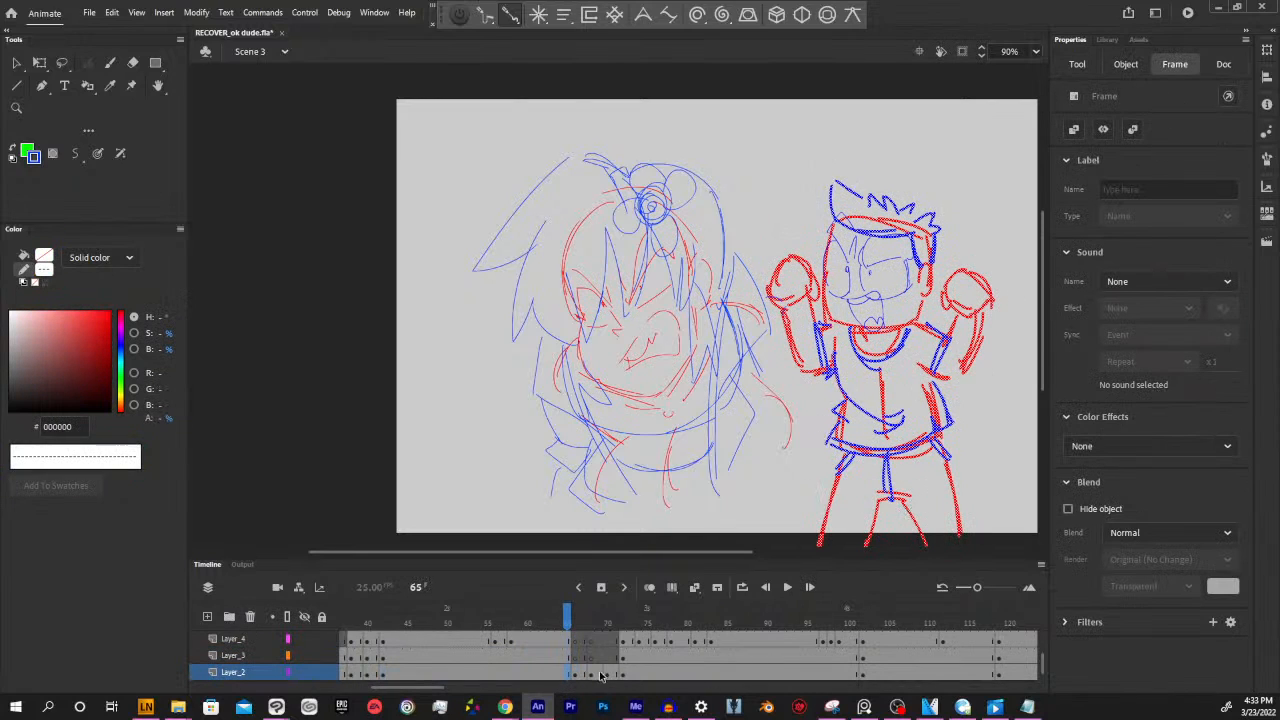
# Select the spiky-haired character's drawings on Layer_4, Layer_3 and Layer_2 and move them over the long-haired character, to about X 324, Y 140
pyautogui.click(568, 656)
pyautogui.click(570, 675)
pyautogui.click(568, 656)
pyautogui.scroll(3, 567, 674)
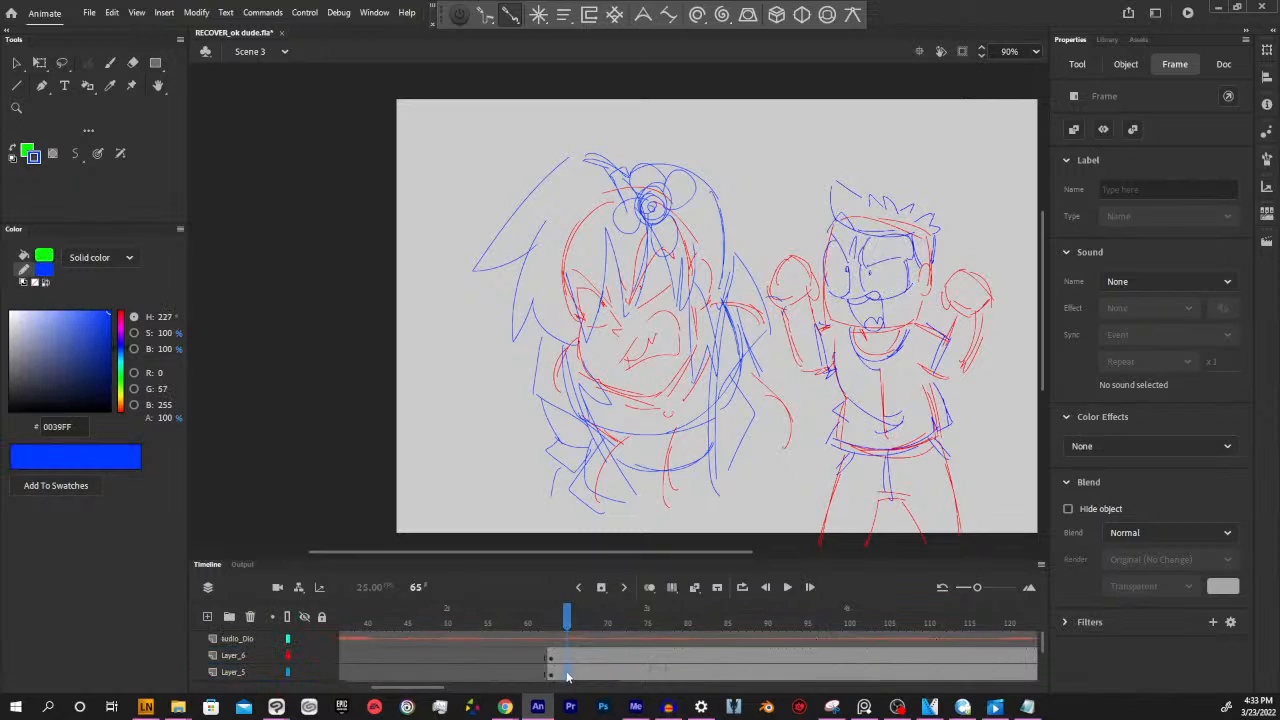
pyautogui.scroll(-3, 567, 678)
pyautogui.click(568, 641)
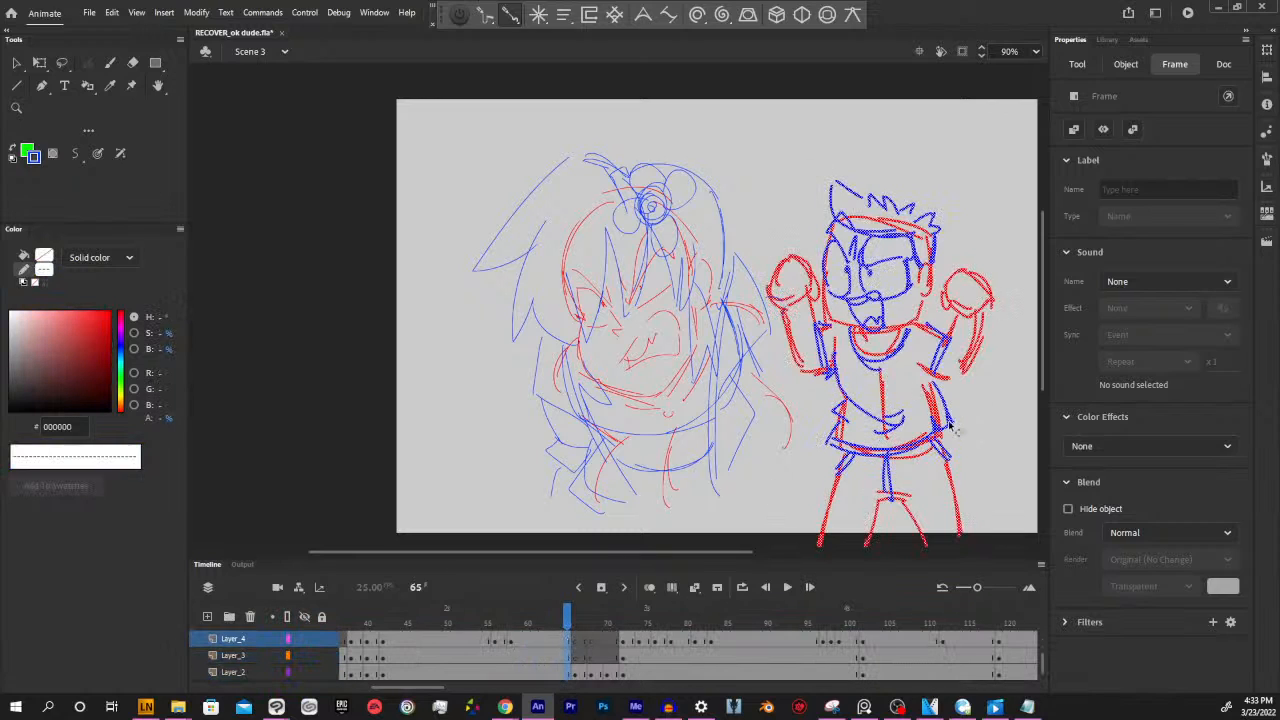
pyautogui.moveTo(948, 415)
pyautogui.mouseDown()
pyautogui.moveTo(789, 427)
pyautogui.moveTo(774, 416)
pyautogui.mouseUp()
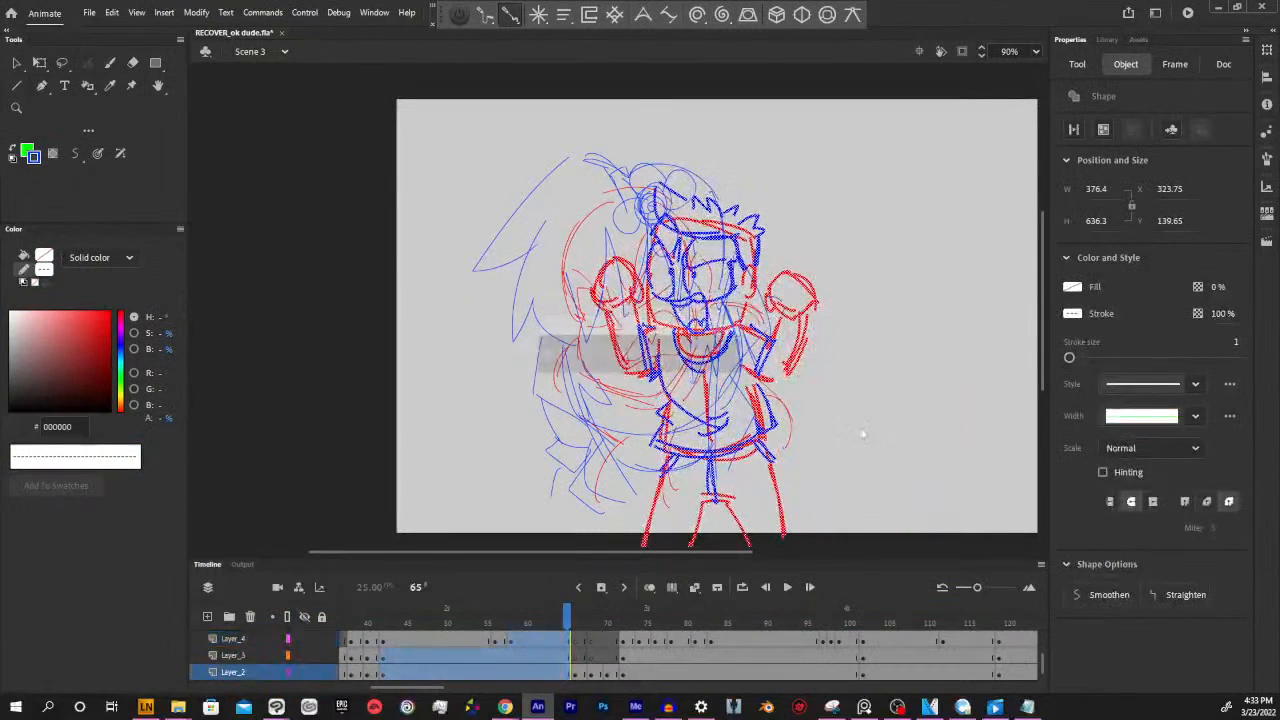
pyautogui.press('y')
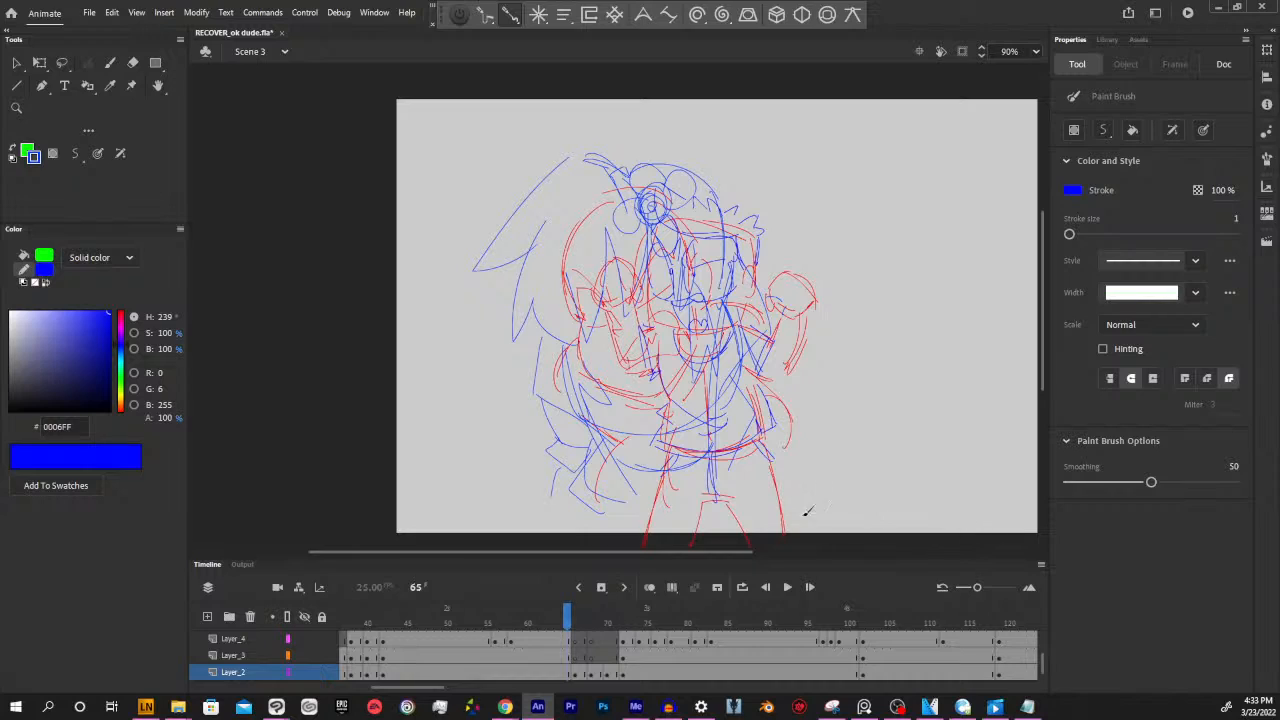
# Try adding blue strokes over the spiky-haired character's torso, and undo them
pyautogui.hscroll(2, 749, 556)
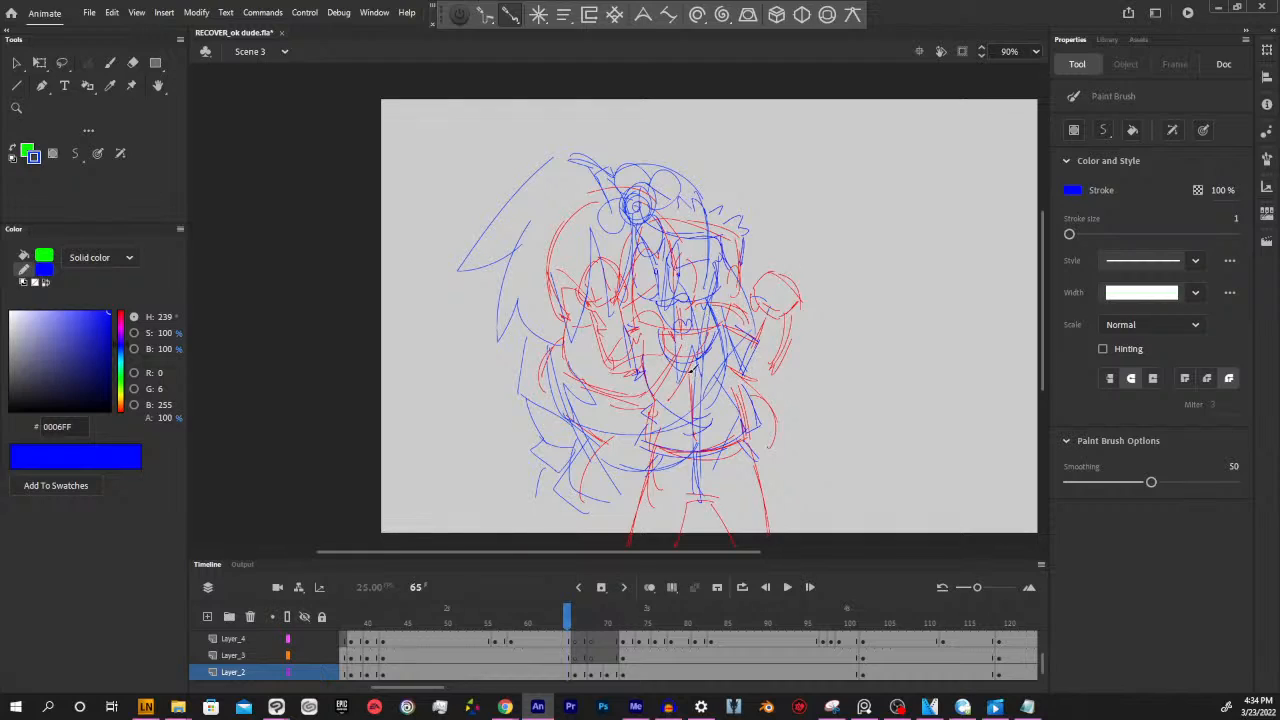
pyautogui.moveTo(690, 367)
pyautogui.mouseDown()
pyautogui.moveTo(690, 384)
pyautogui.moveTo(661, 376)
pyautogui.mouseUp()
pyautogui.moveTo(707, 431); pyautogui.dragTo(715, 420)
pyautogui.hotkey('ctrl', 'z')
pyautogui.hotkey('ctrl', 'z')
pyautogui.hotkey('ctrl', 'z')
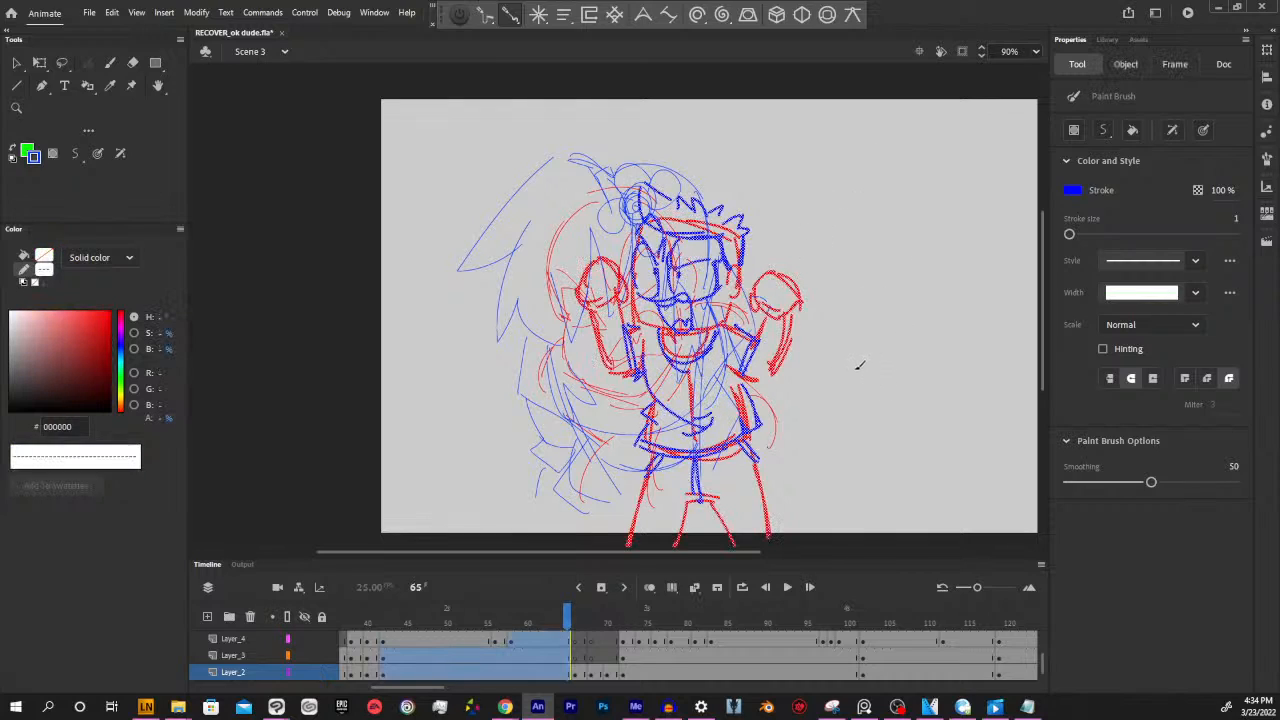
pyautogui.hotkey('ctrl', 'z')
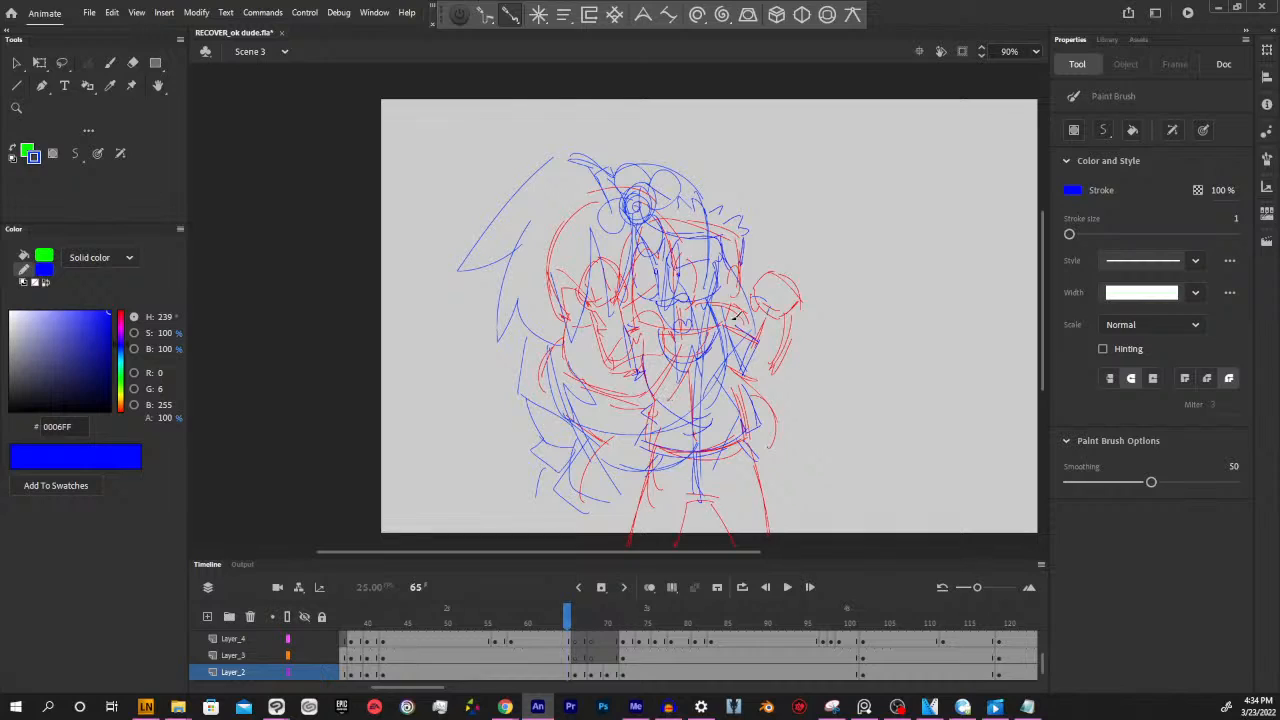
# Examine which strokes belong to Layer_2 and Layer_6 around frames 64 and 65
pyautogui.click(572, 674)
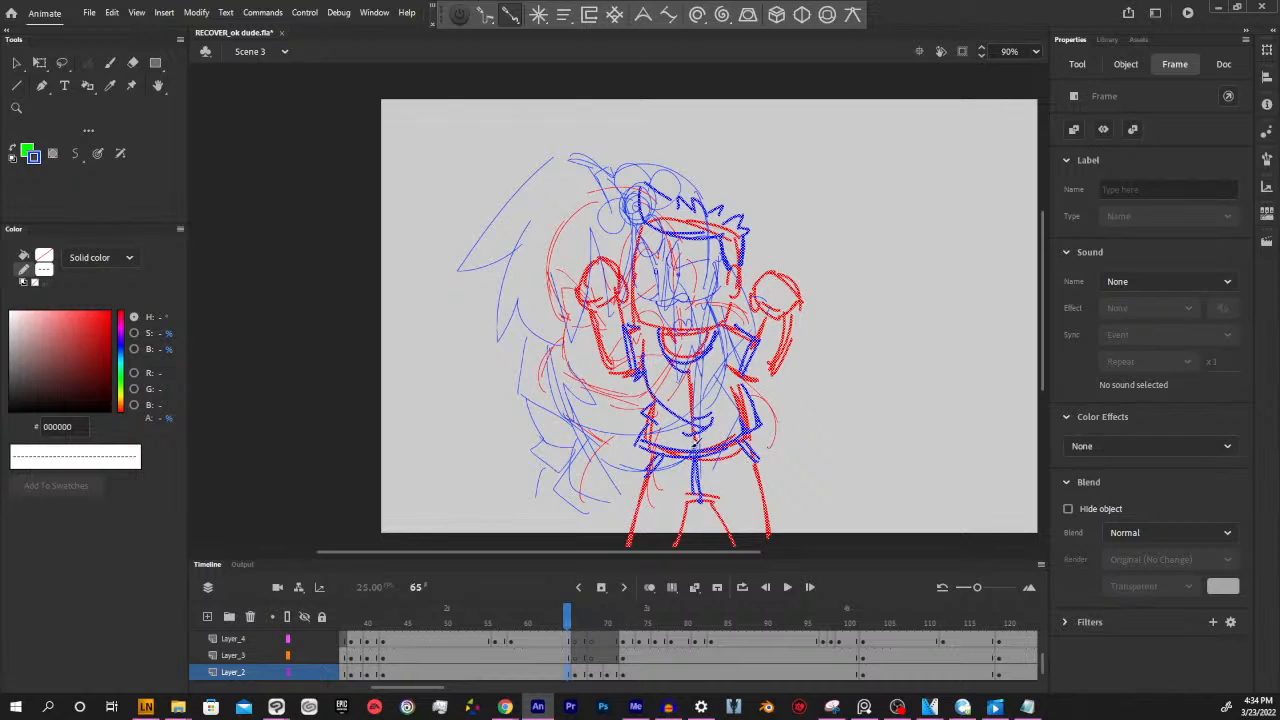
pyautogui.keyDown('ctrl'); pyautogui.click(786, 411); pyautogui.keyUp('ctrl')
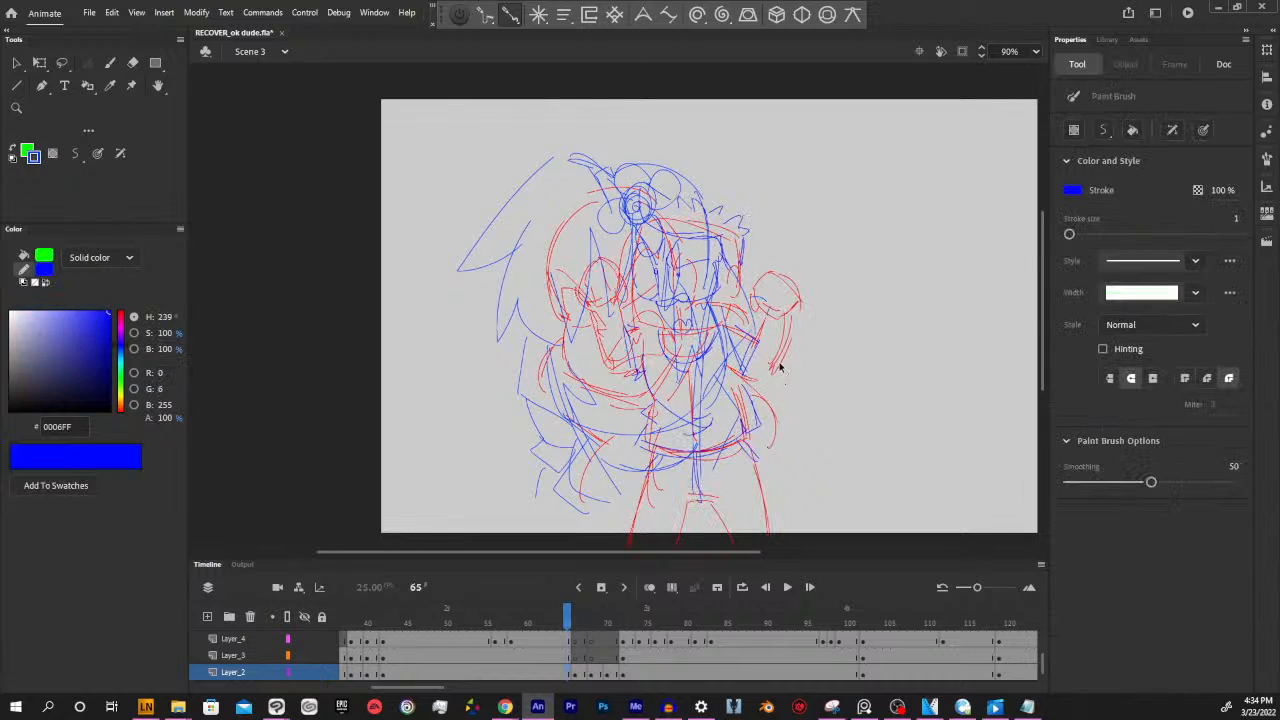
pyautogui.keyDown('ctrl'); pyautogui.click(781, 366); pyautogui.keyUp('ctrl')
pyautogui.keyDown('ctrl'); pyautogui.click(794, 384); pyautogui.keyUp('ctrl')
pyautogui.click(558, 675)
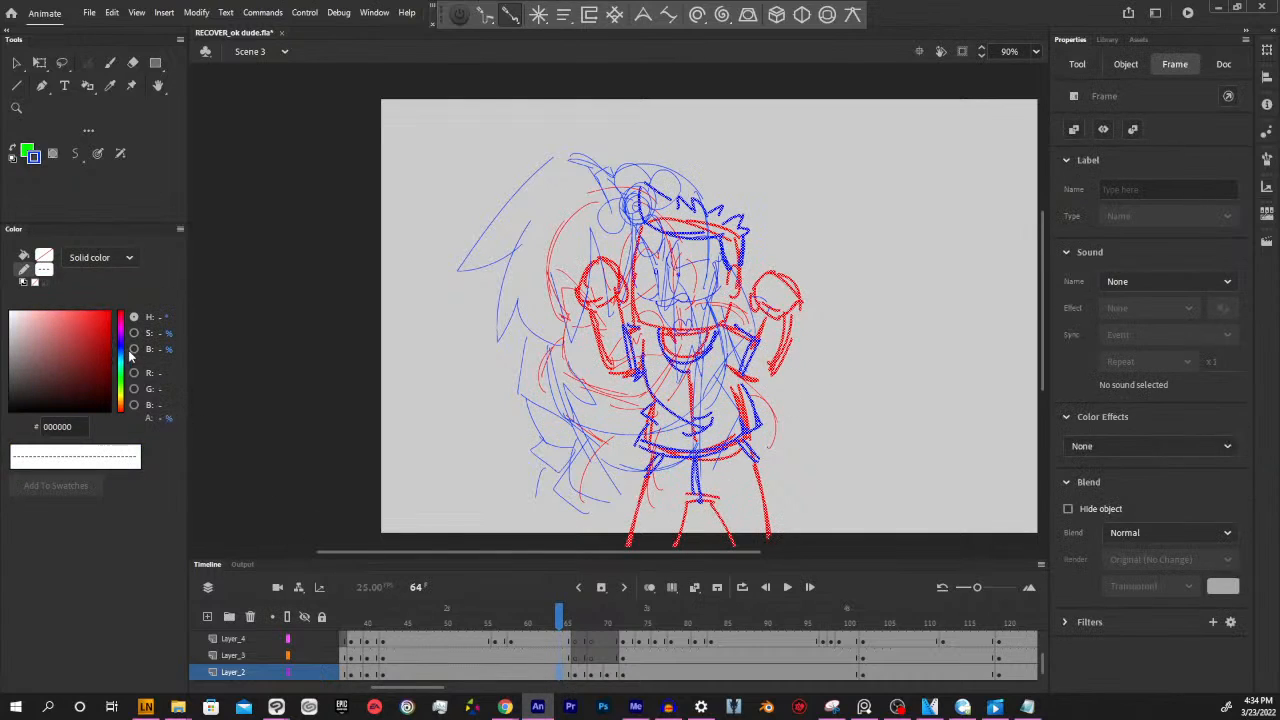
pyautogui.press('y')
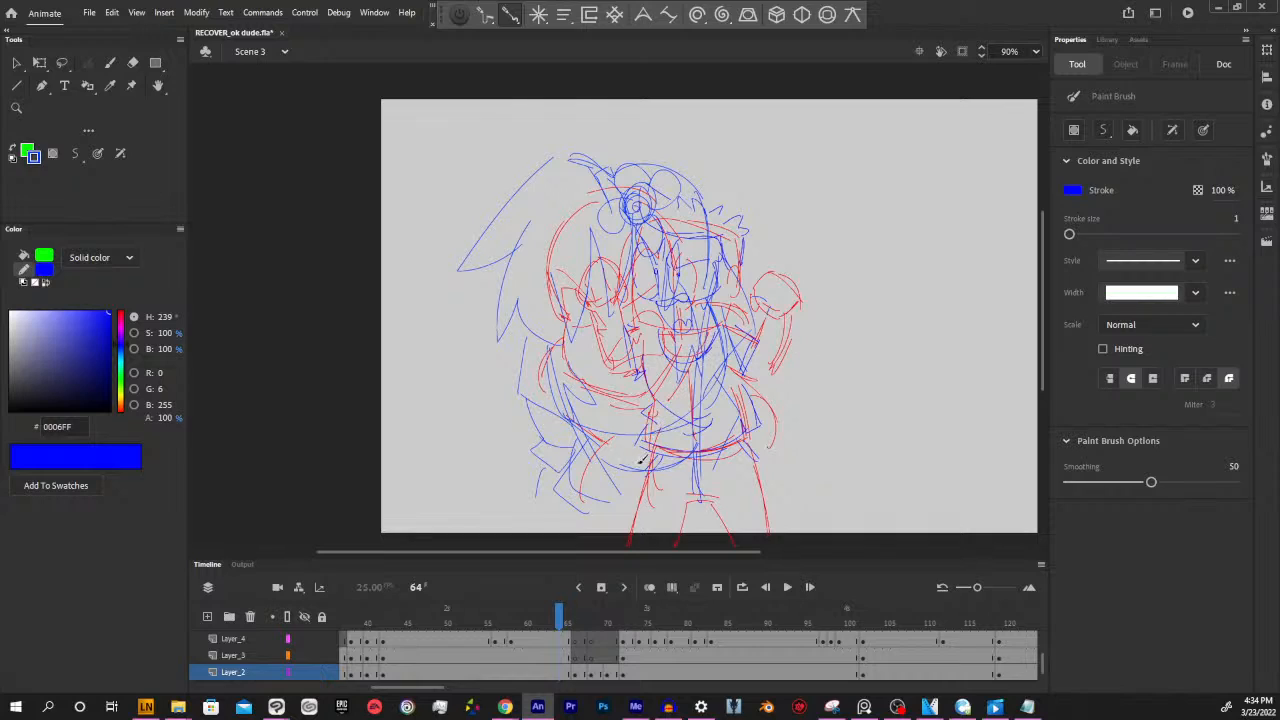
pyautogui.keyDown('ctrl'); pyautogui.click(597, 331); pyautogui.keyUp('ctrl')
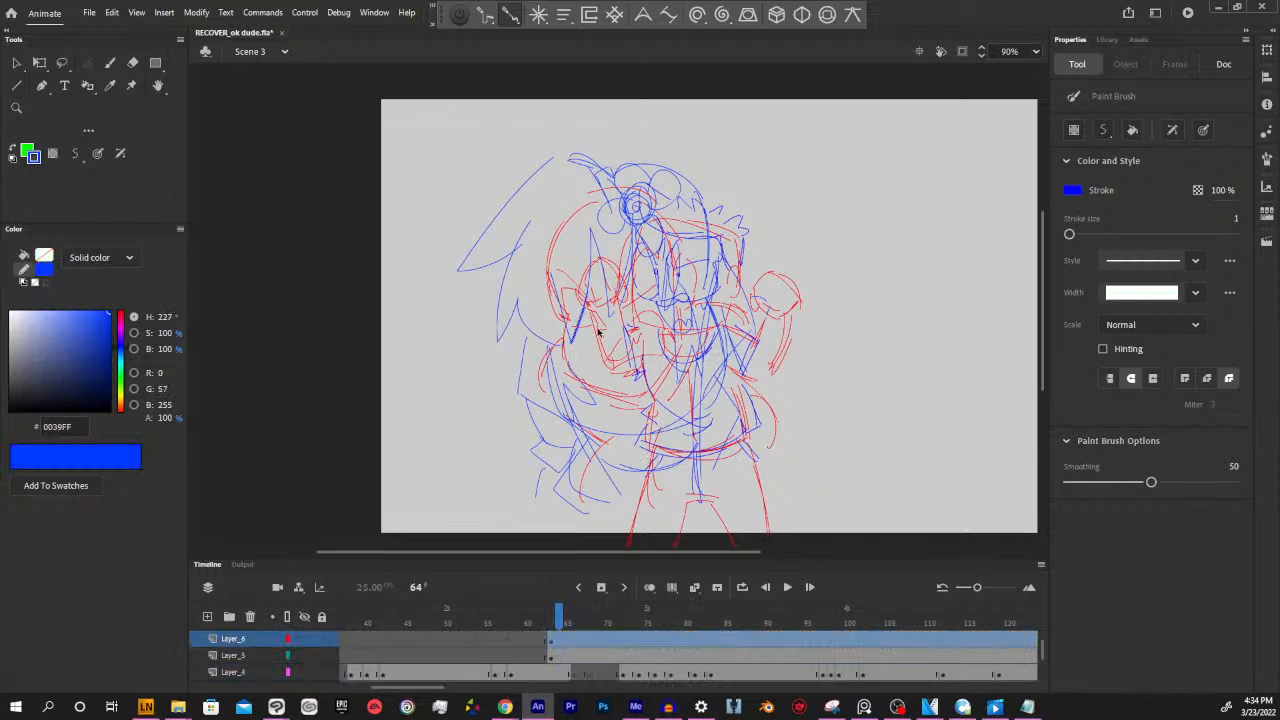
pyautogui.keyDown('ctrl'); pyautogui.click(823, 350); pyautogui.keyUp('ctrl')
pyautogui.click(556, 643)
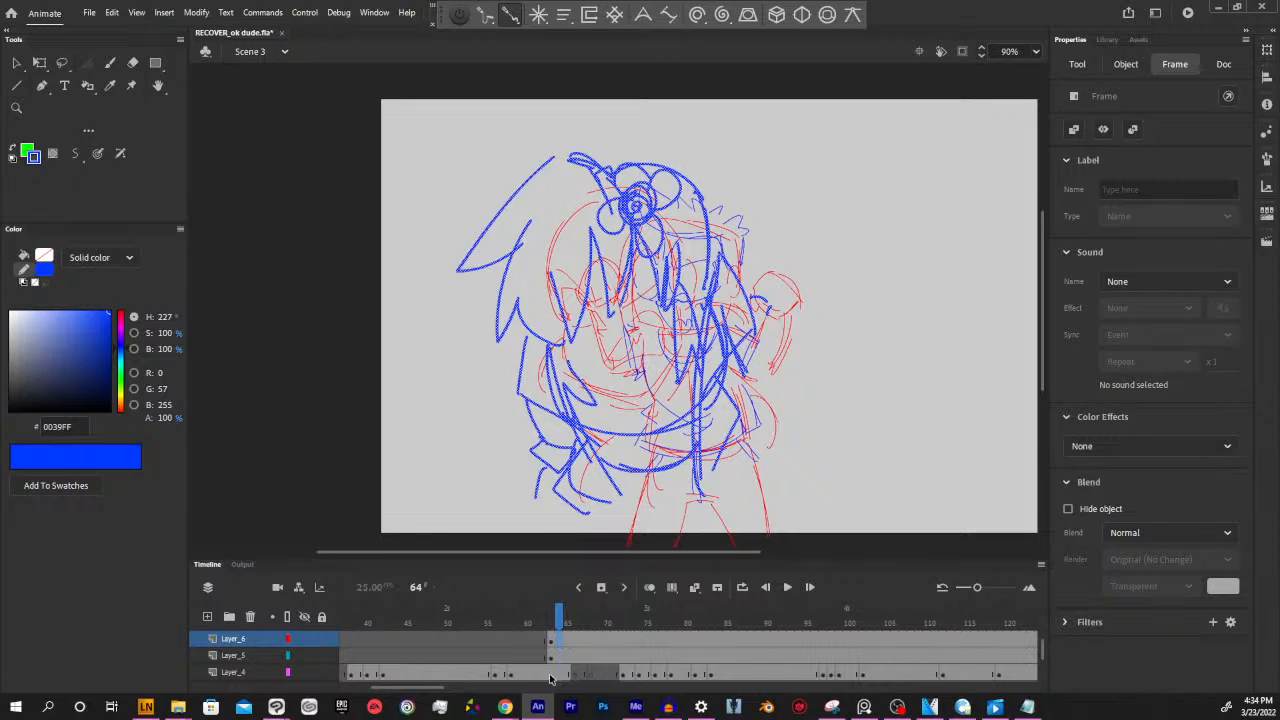
pyautogui.keyDown('ctrl'); pyautogui.click(818, 436); pyautogui.keyUp('ctrl')
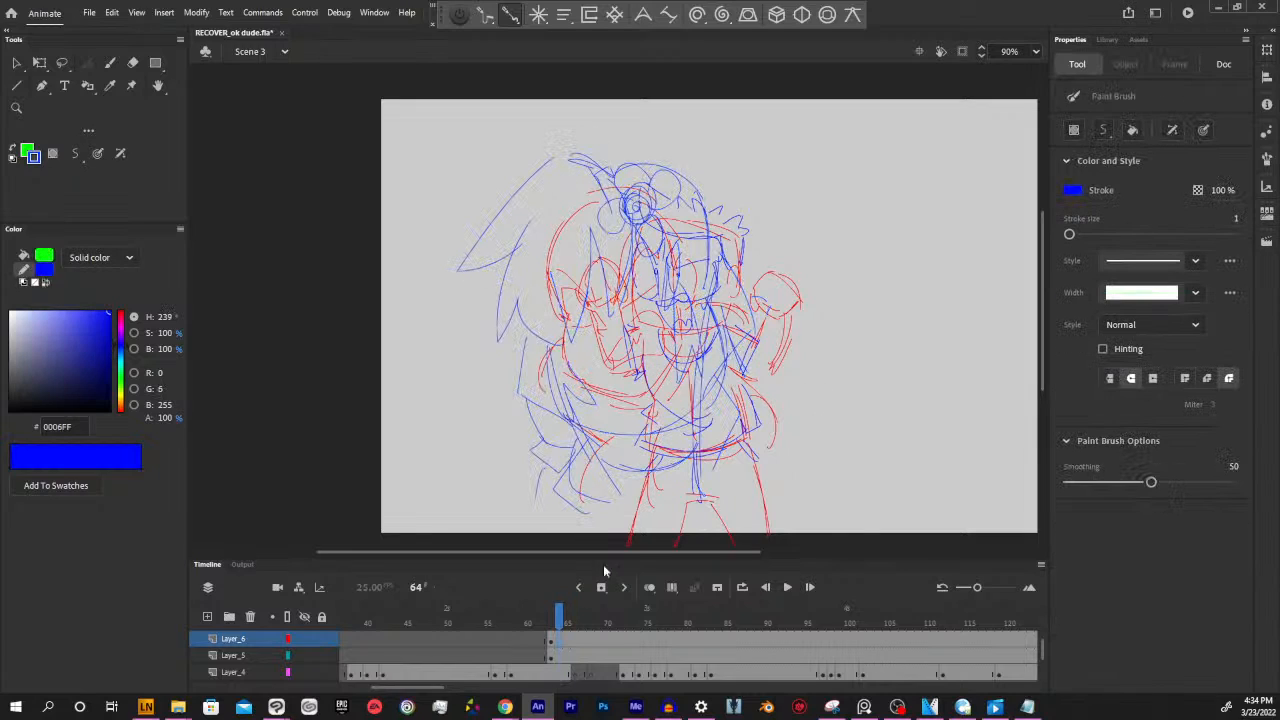
# Recolour the hair and flower strokes on Layer_6 at frame 63 to dark green (006D14)
pyautogui.click(552, 644)
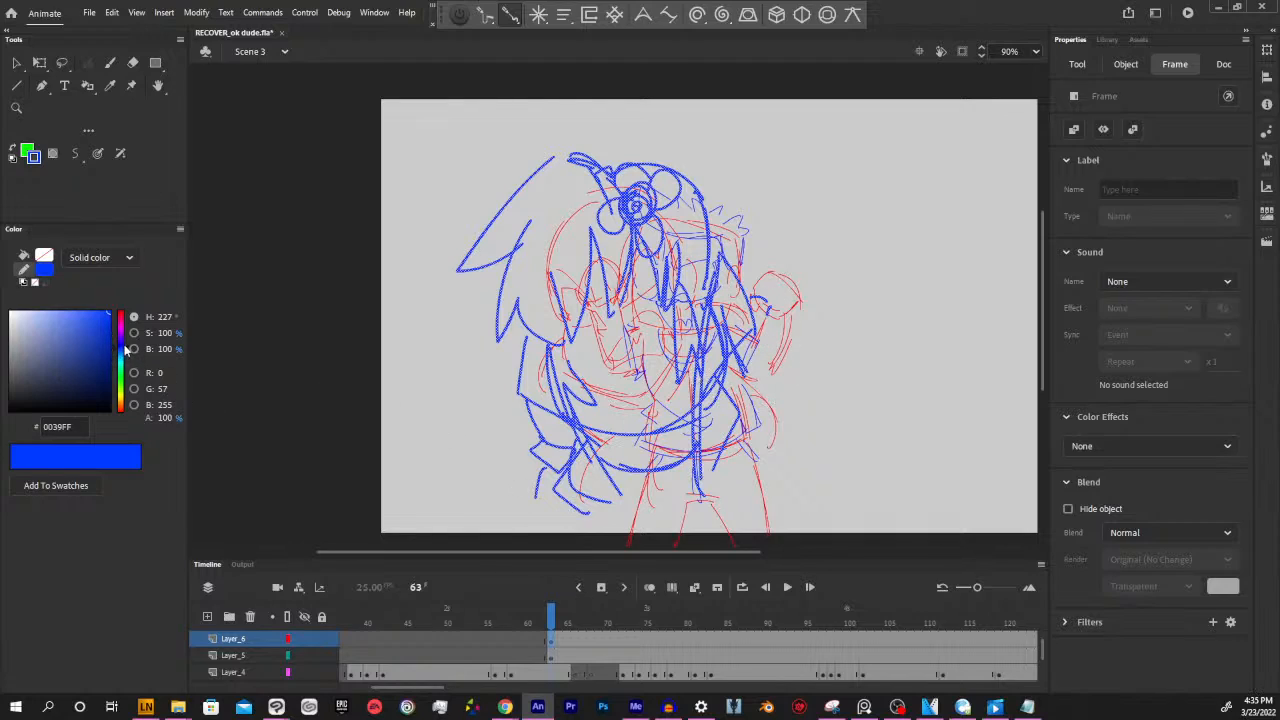
pyautogui.moveTo(121, 349); pyautogui.dragTo(125, 377)
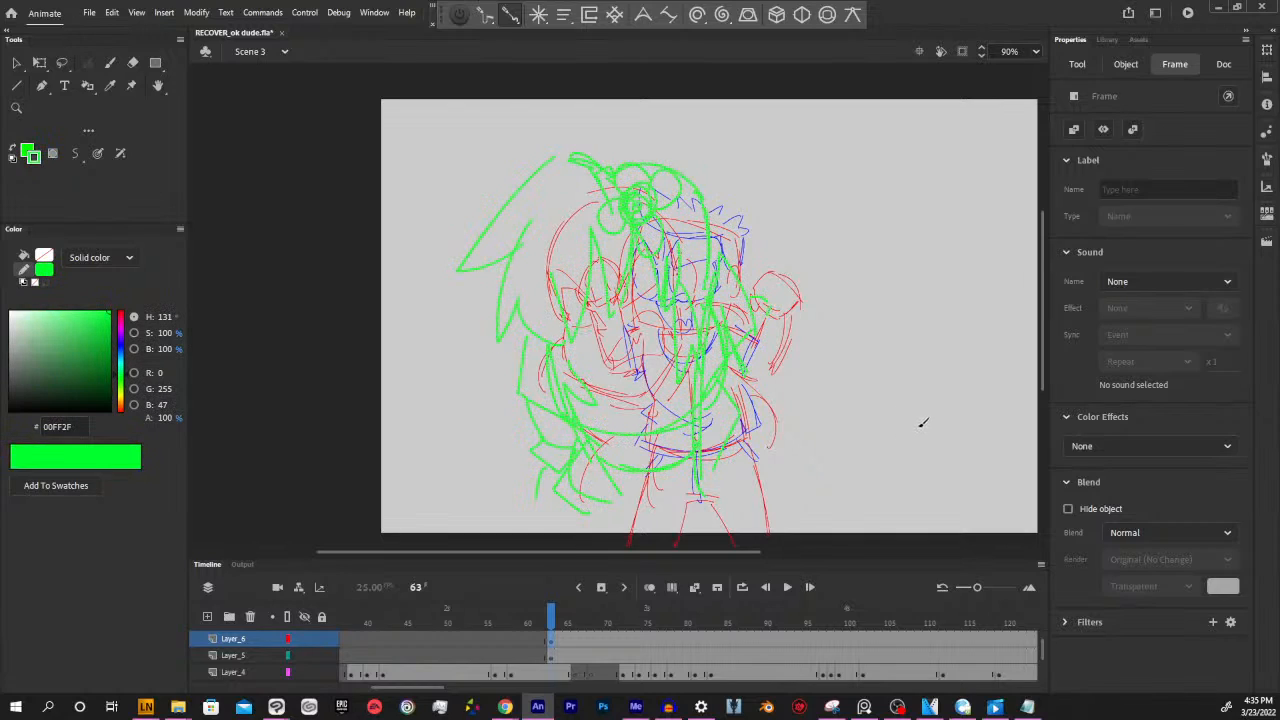
pyautogui.press('y')
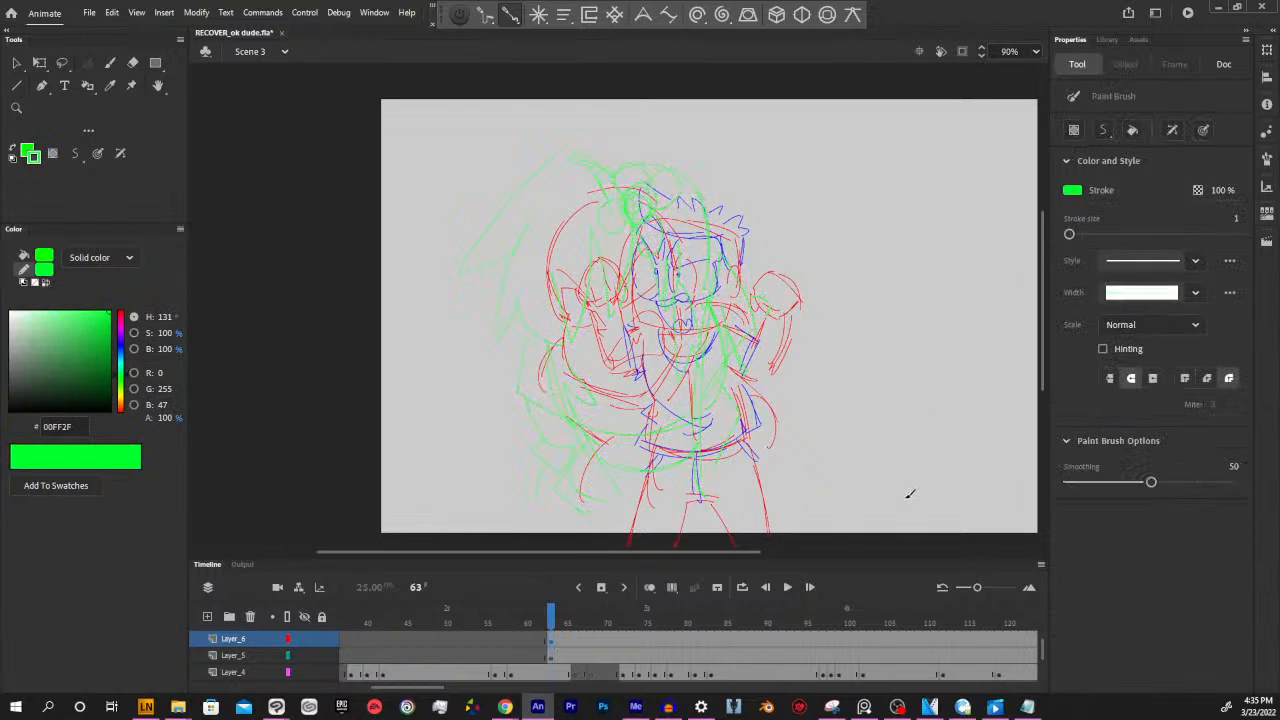
pyautogui.click(550, 640)
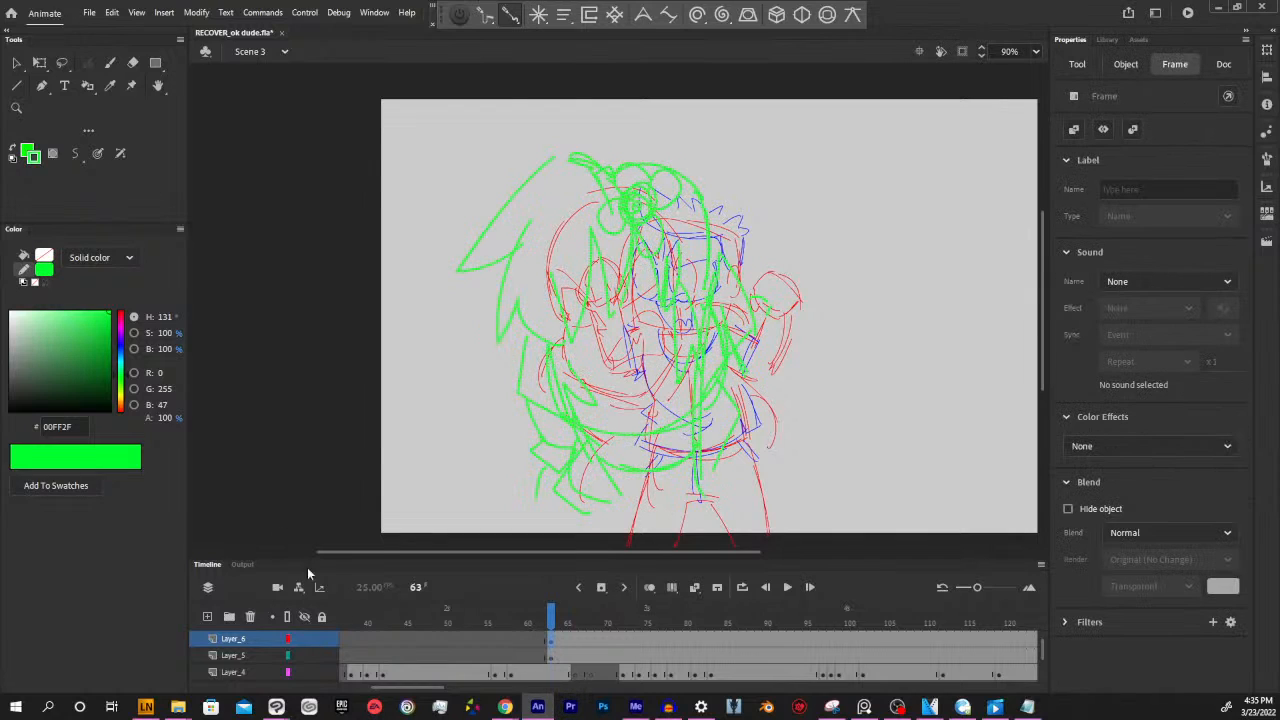
pyautogui.moveTo(112, 344); pyautogui.dragTo(108, 368)
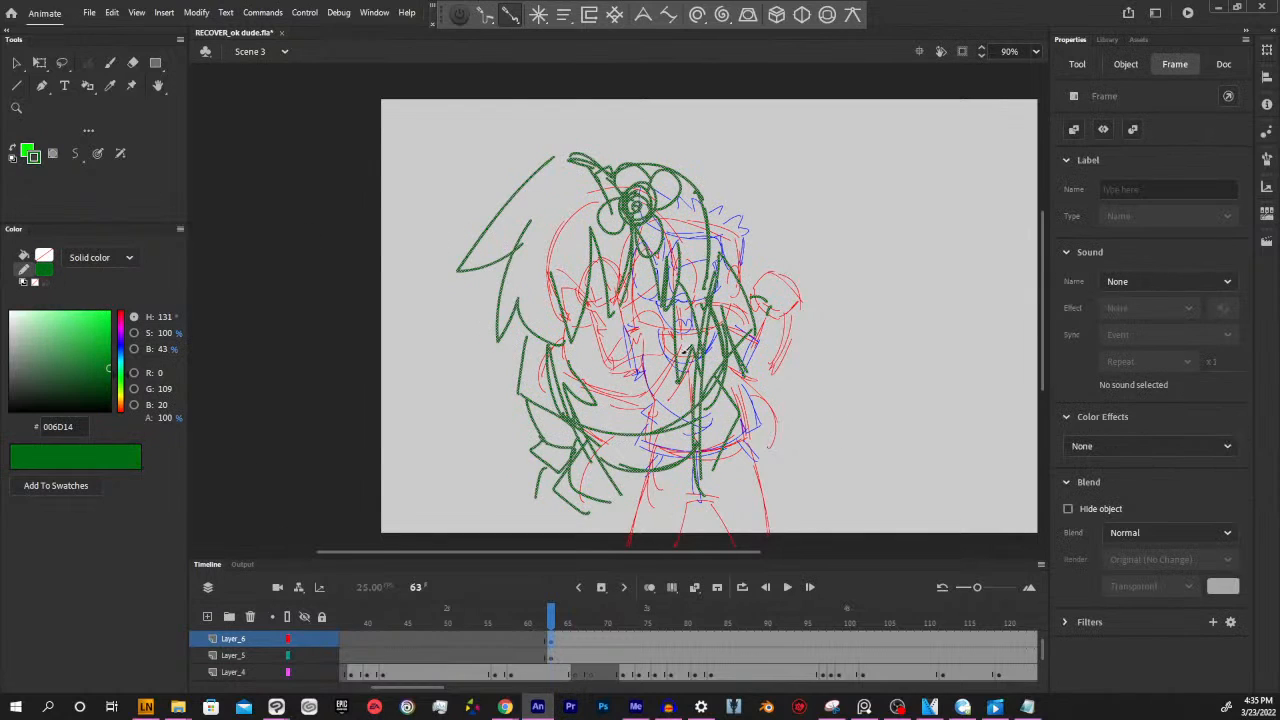
pyautogui.press('y')
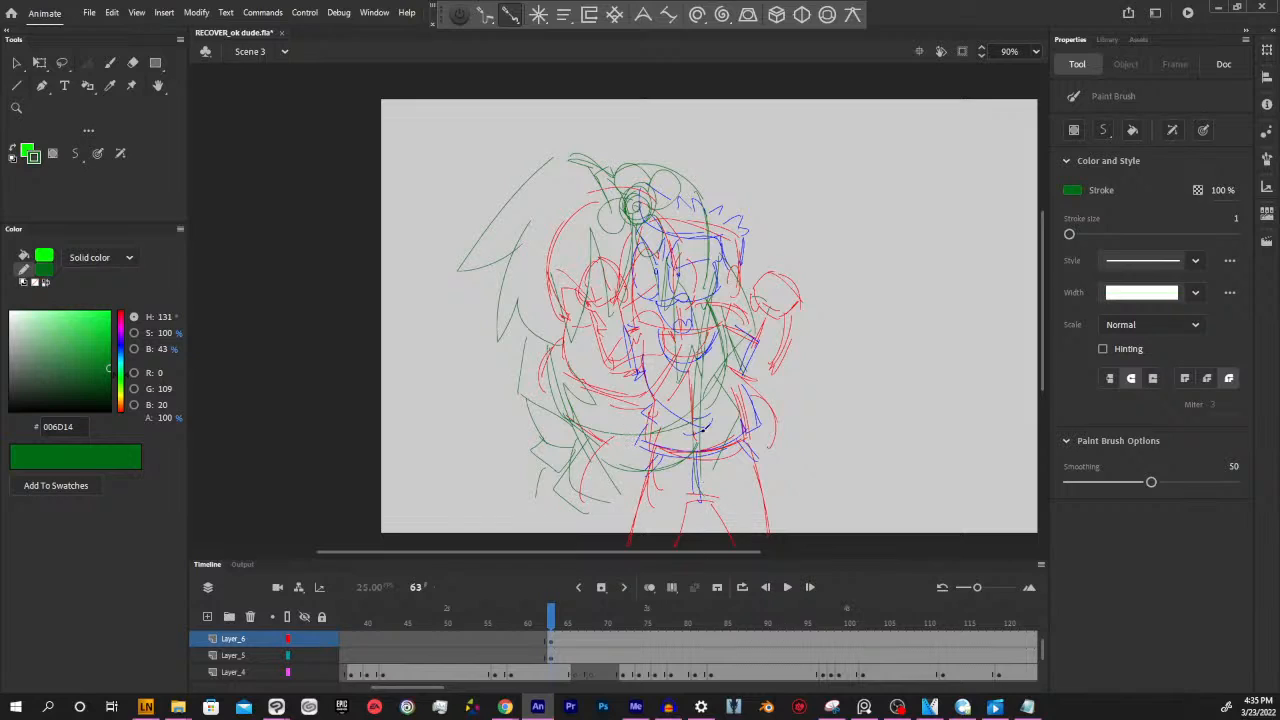
# Recolour the long-haired character's face and body sketch on Layer_5 at frame 63 to purple (750091)
pyautogui.click(552, 657)
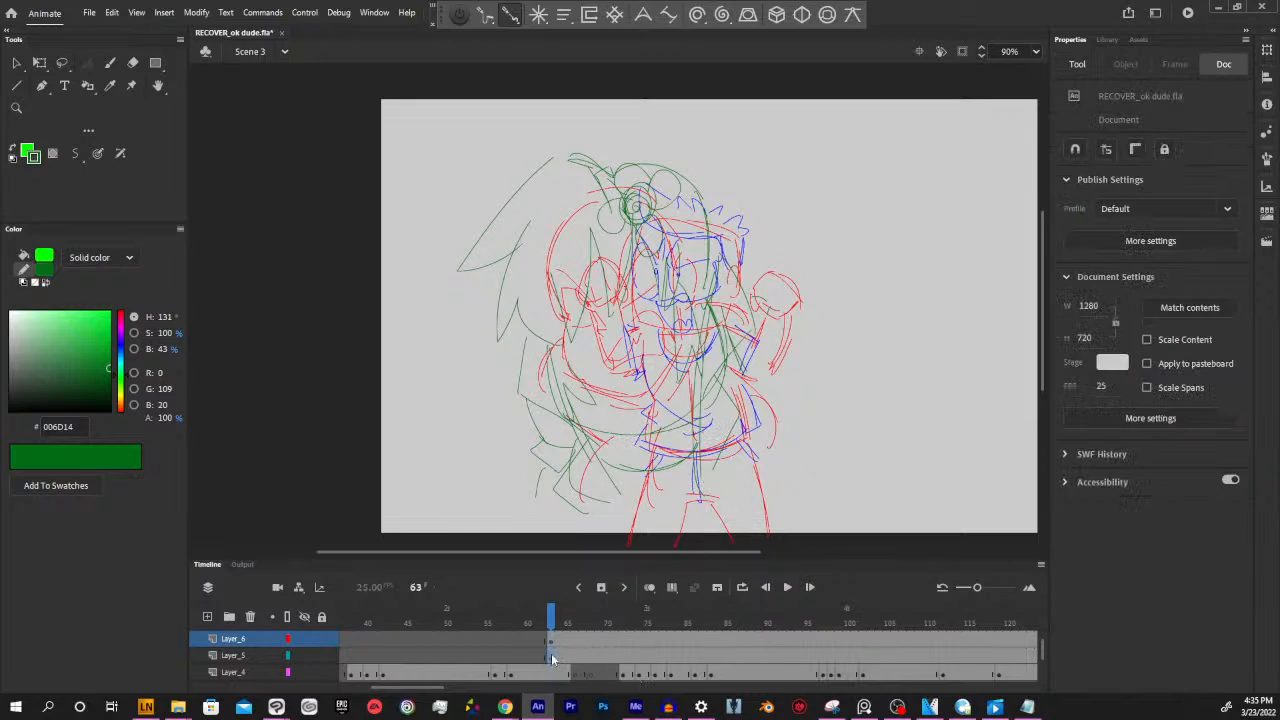
pyautogui.click(552, 657)
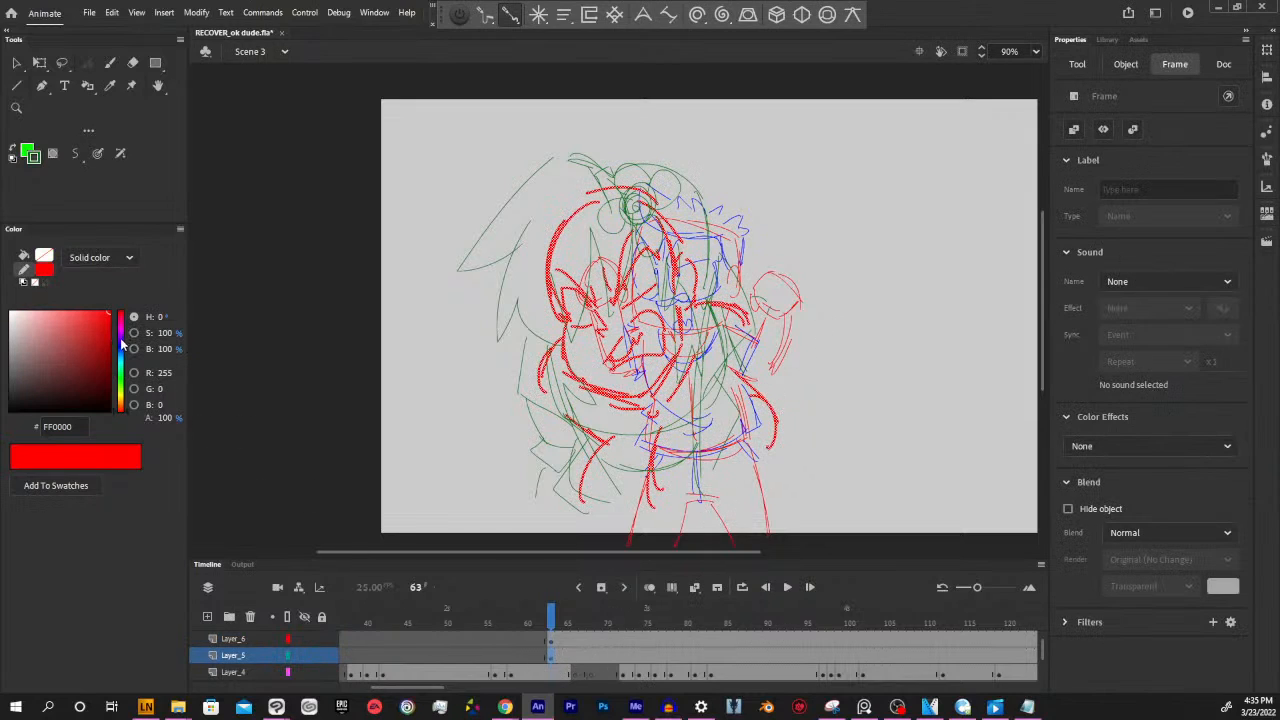
pyautogui.click(122, 340)
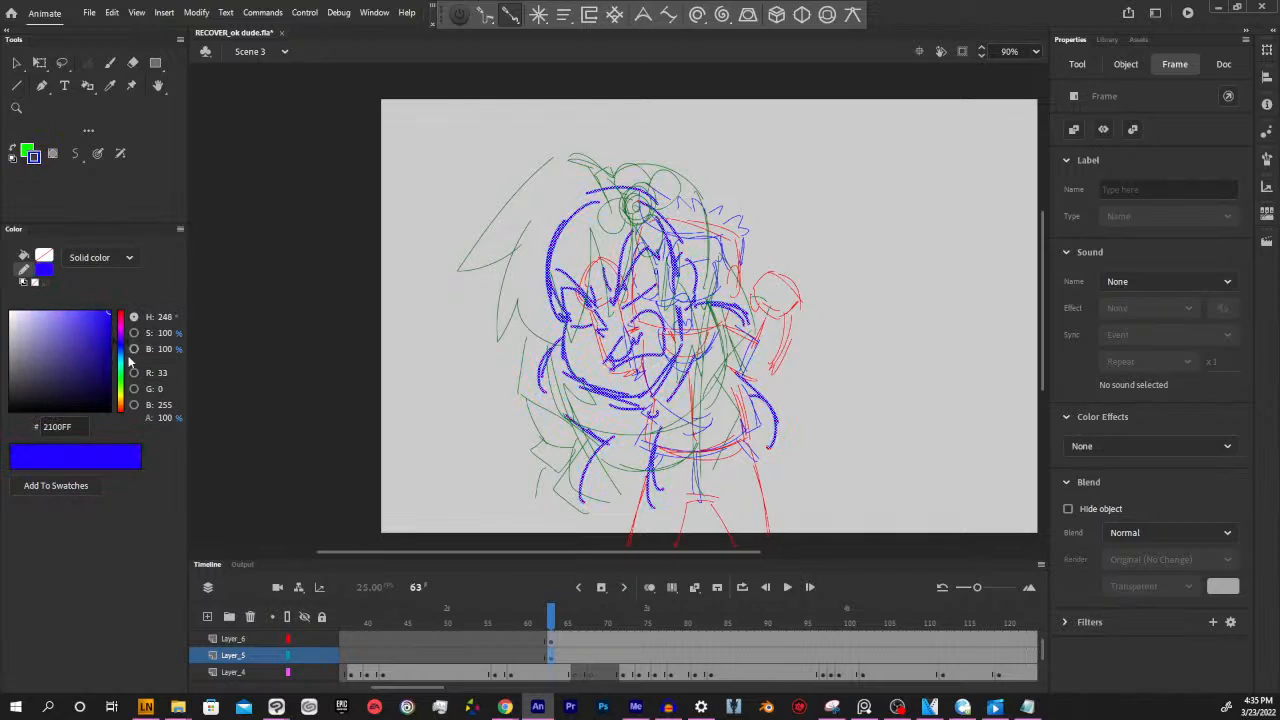
pyautogui.moveTo(122, 344); pyautogui.dragTo(122, 330)
pyautogui.click(109, 403)
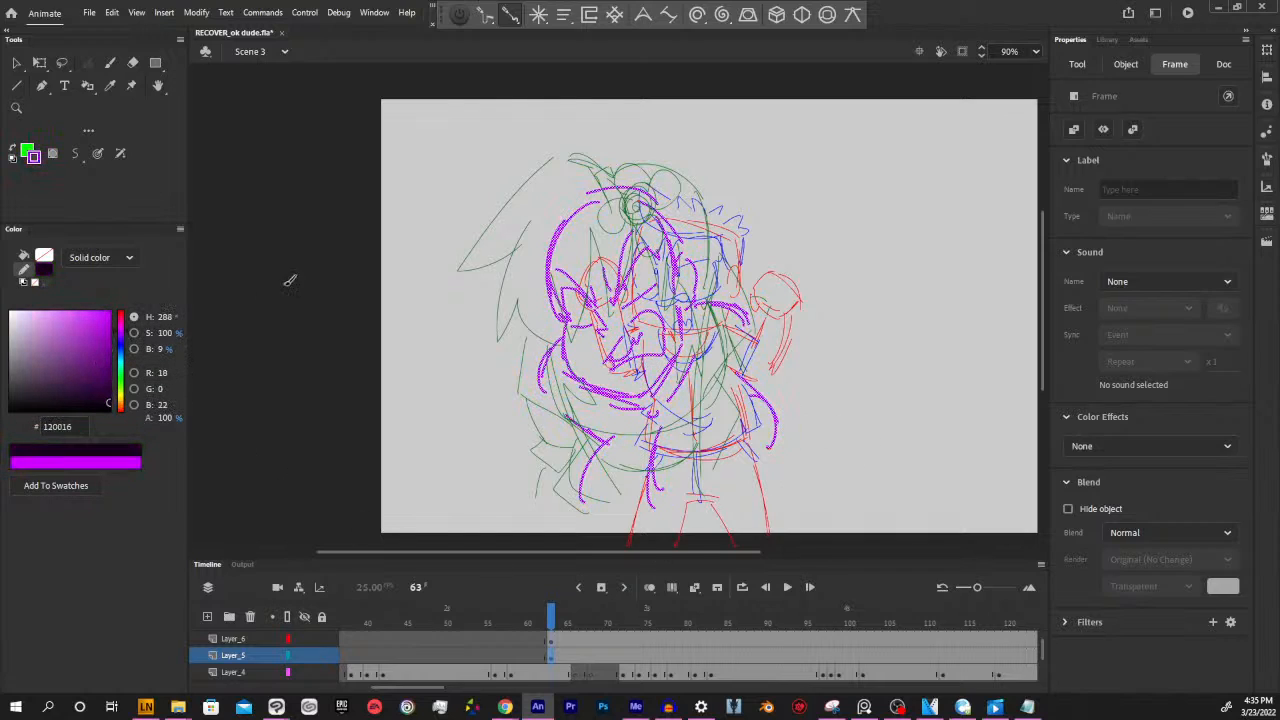
pyautogui.click(109, 354)
pyautogui.press('v')
pyautogui.click(853, 401)
pyautogui.press('y')
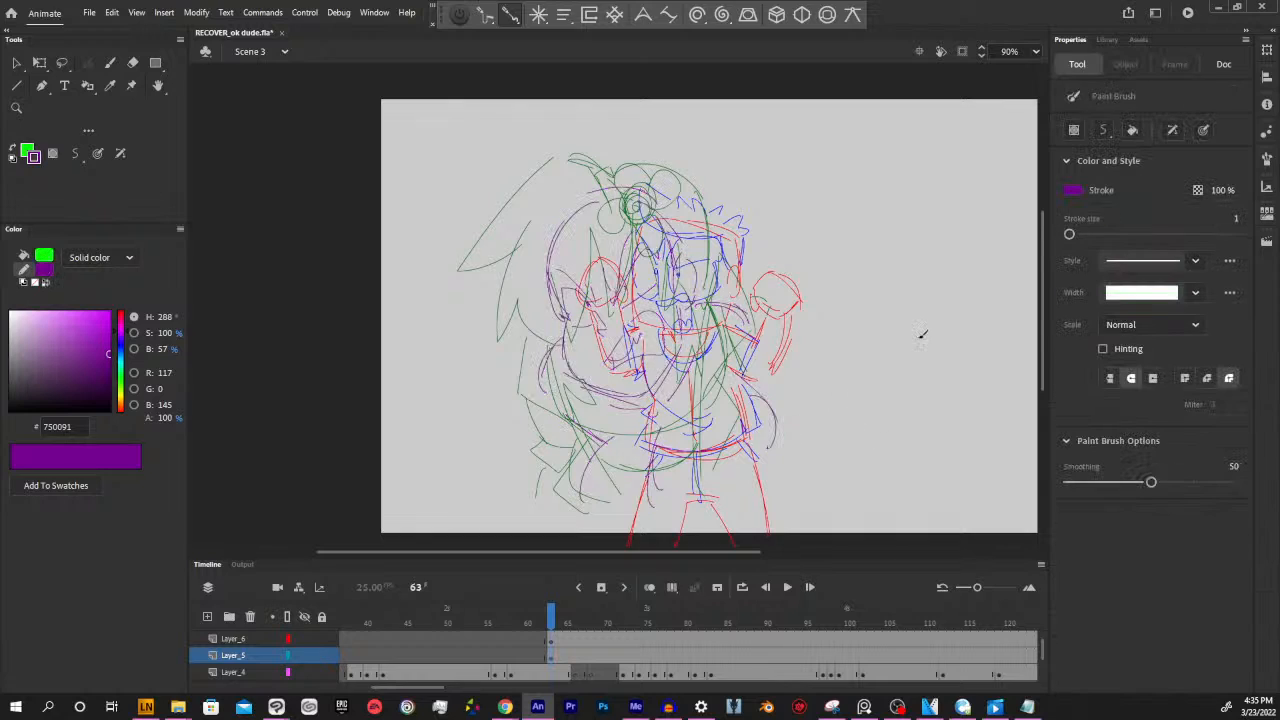
pyautogui.moveTo(733, 552); pyautogui.dragTo(743, 549)
pyautogui.press('space')
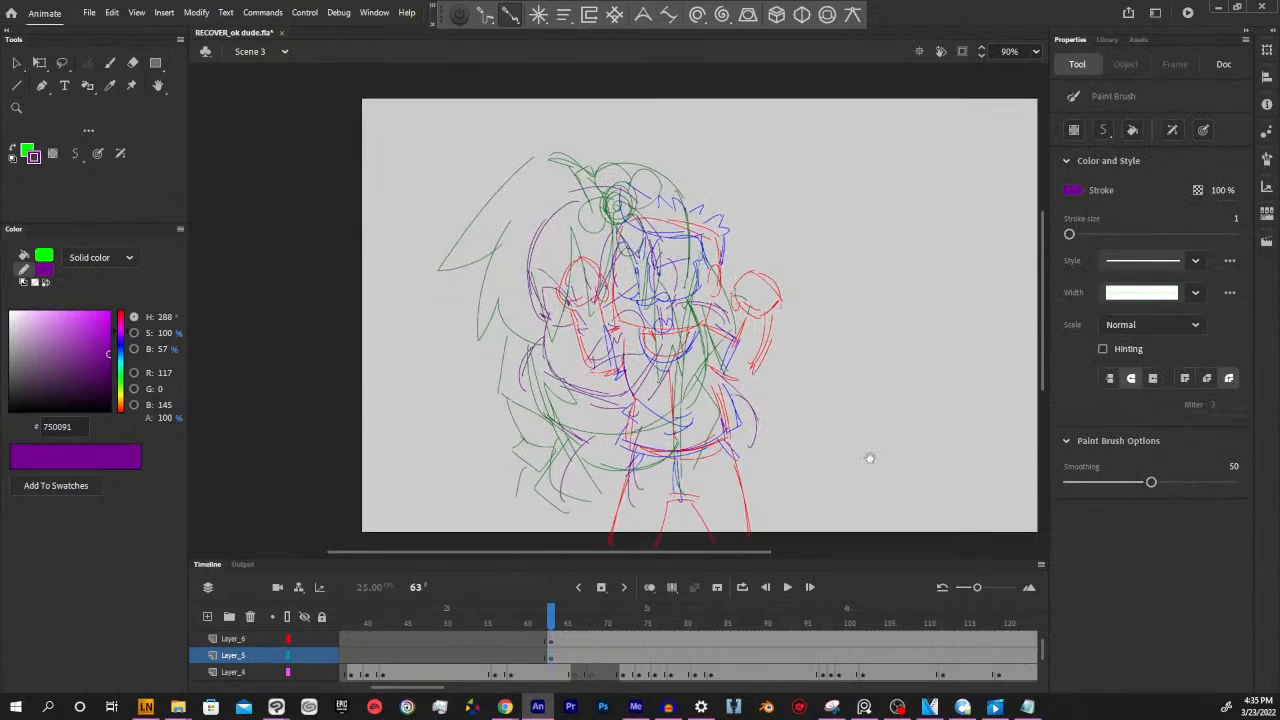
pyautogui.moveTo(872, 457); pyautogui.dragTo(864, 477)
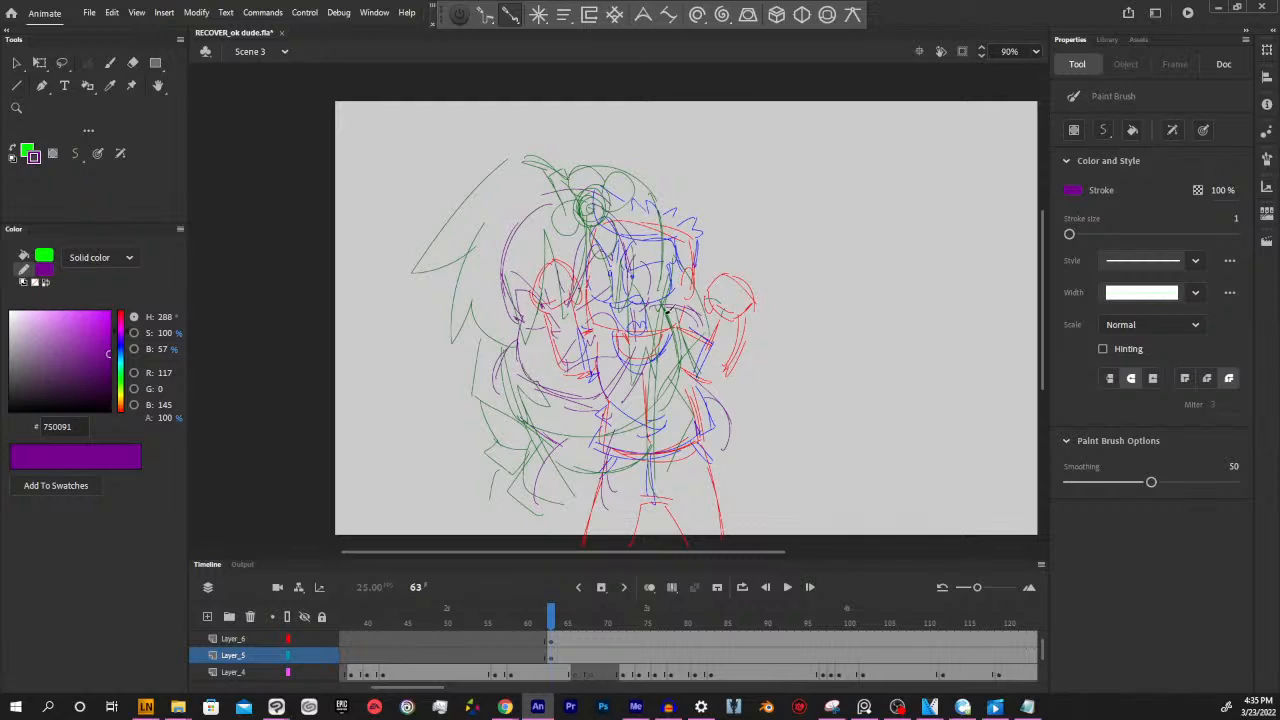
# Set the Classic Brush fill to black (000000) and try an outline stroke on the spiky-haired character's raised fist
pyautogui.moveTo(712, 552); pyautogui.dragTo(704, 551)
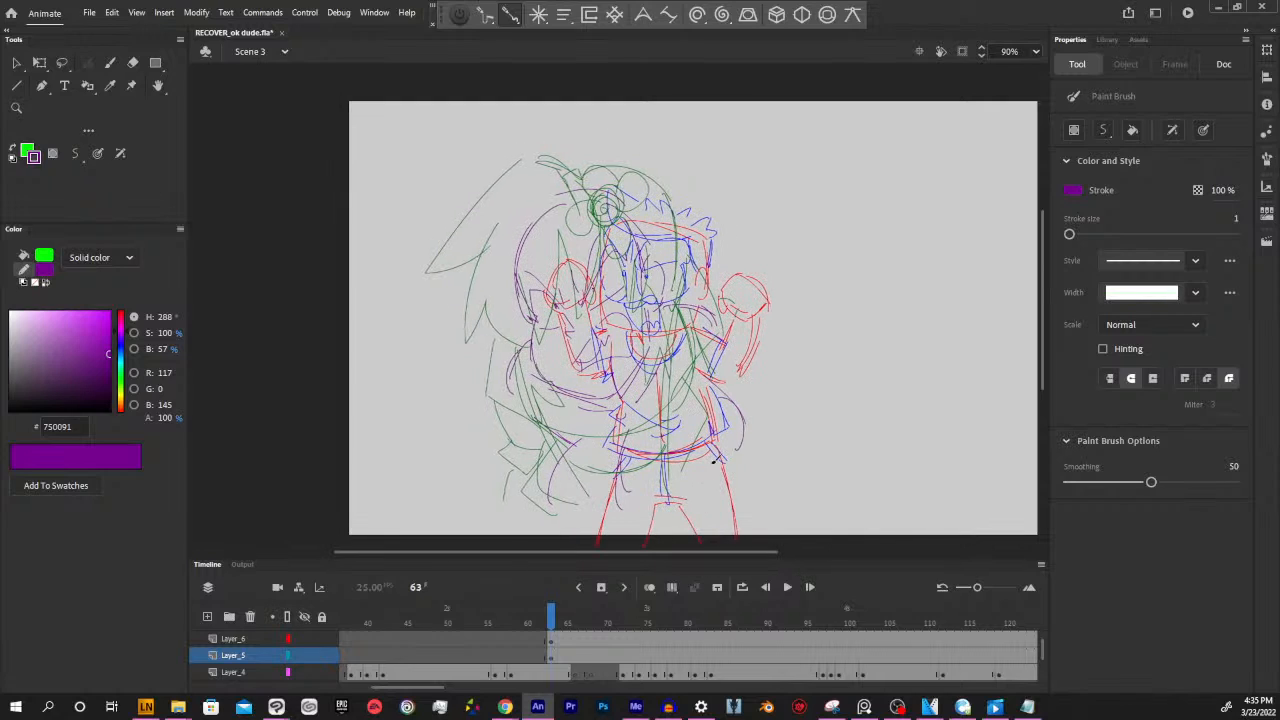
pyautogui.hotkey('ctrl', '=')
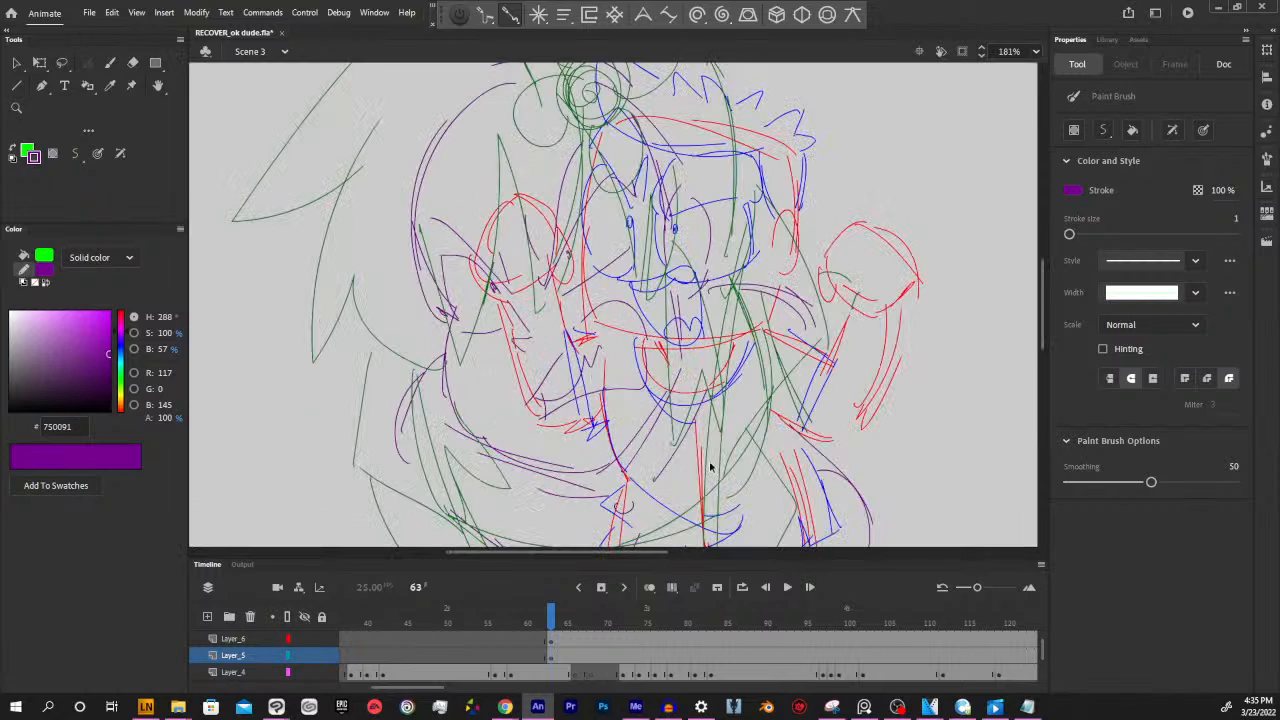
pyautogui.moveTo(738, 284); pyautogui.dragTo(837, 360)
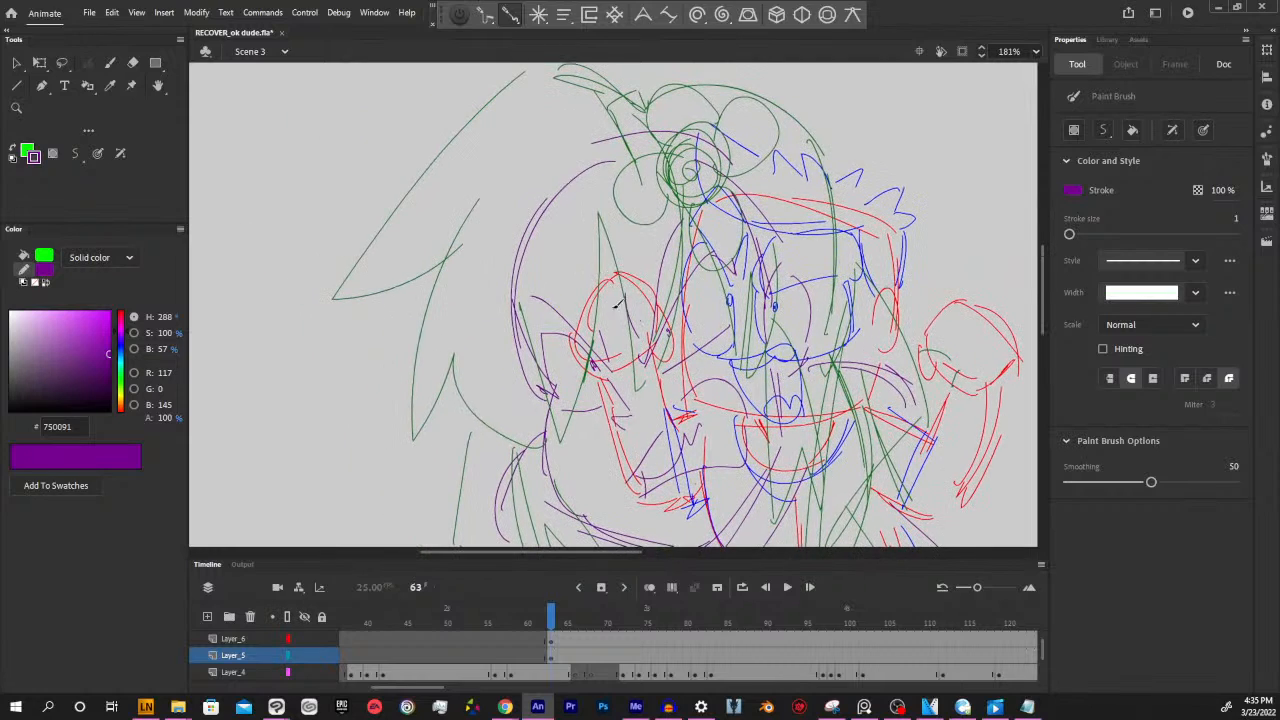
pyautogui.moveTo(786, 436); pyautogui.dragTo(745, 404)
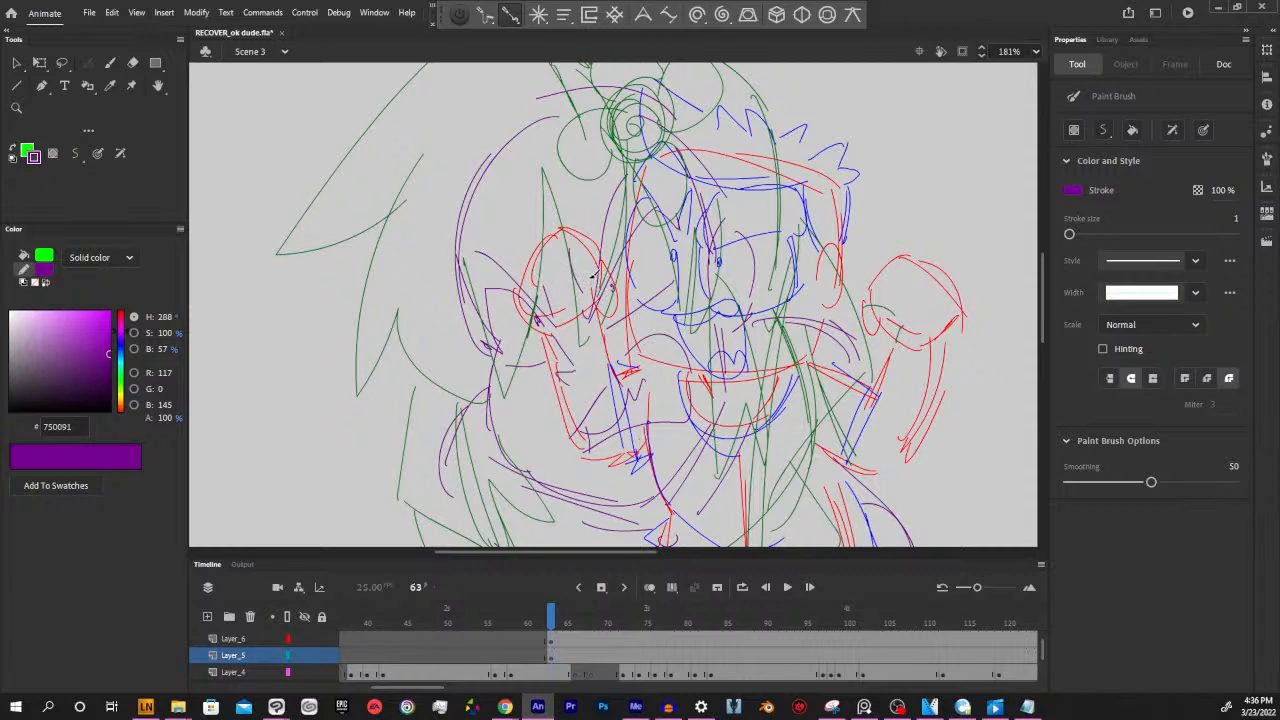
pyautogui.press('b')
pyautogui.moveTo(74, 388); pyautogui.dragTo(93, 412)
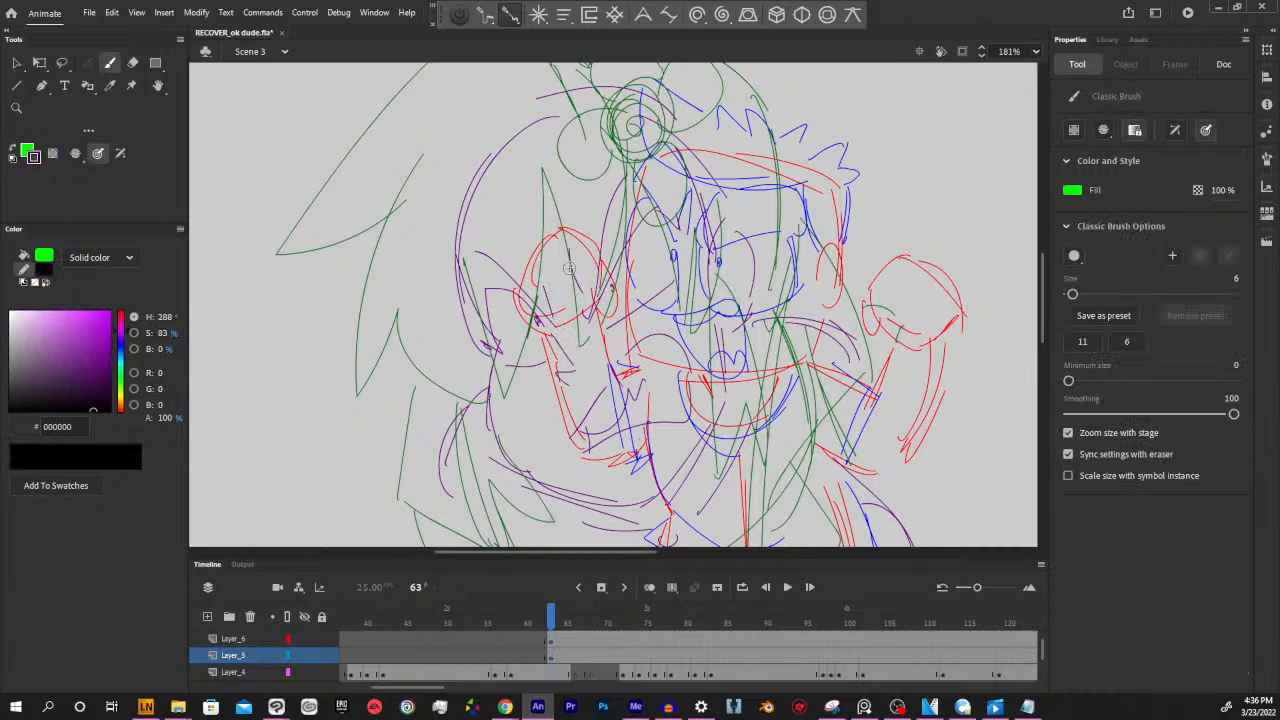
pyautogui.click(24, 259)
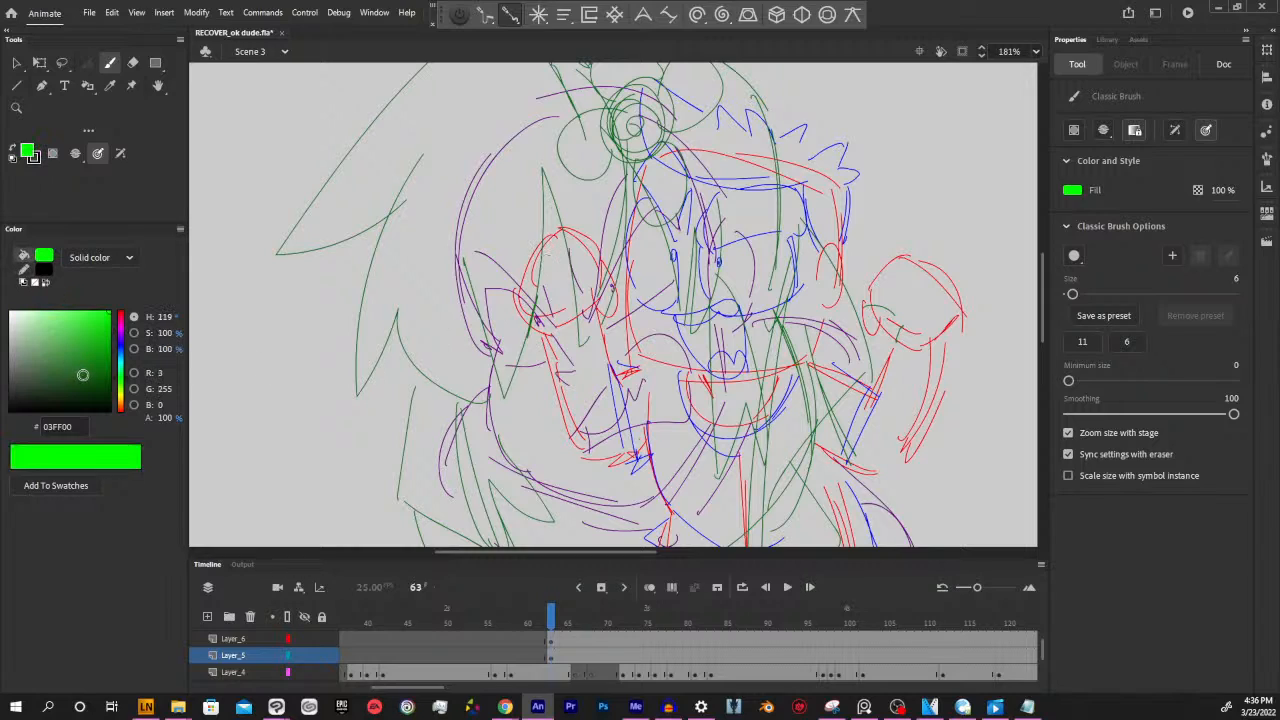
pyautogui.moveTo(83, 375); pyautogui.dragTo(109, 411)
pyautogui.moveTo(564, 231)
pyautogui.mouseDown()
pyautogui.moveTo(518, 310)
pyautogui.moveTo(523, 330)
pyautogui.mouseUp()
pyautogui.hotkey('ctrl', 'z')
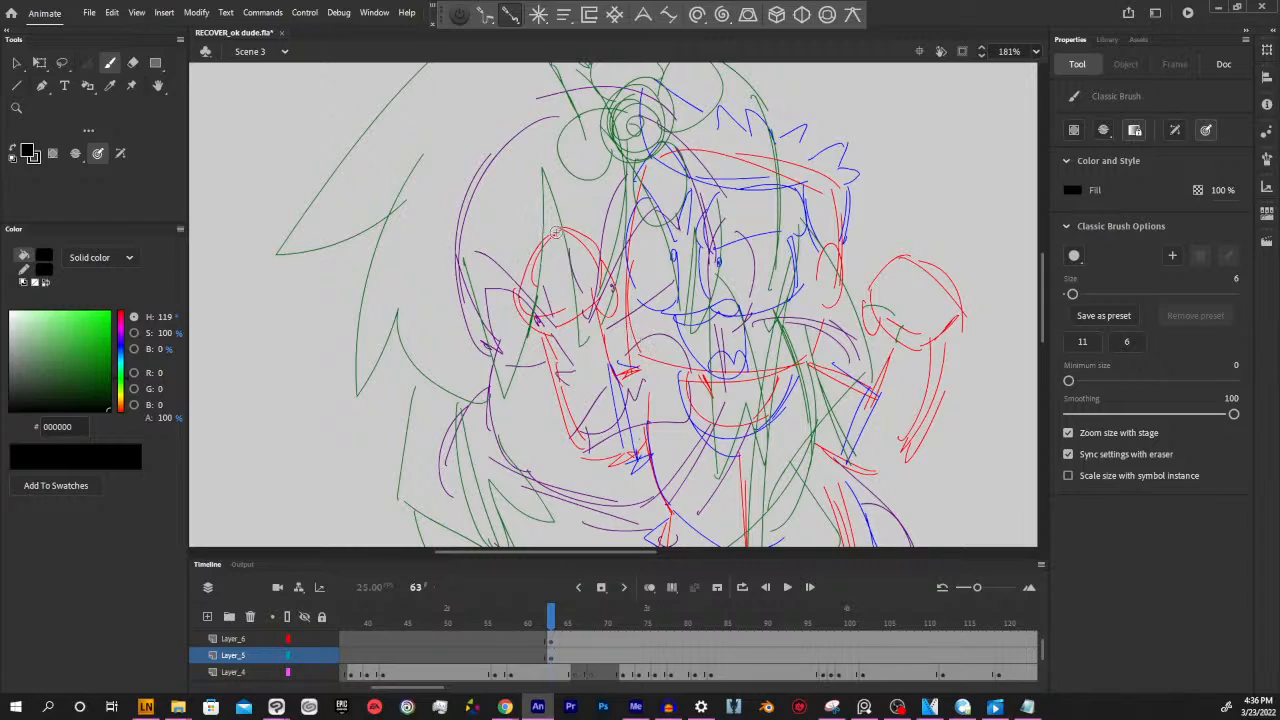
# Try inking the spiky-haired character's raised fist and forearm beside the long-haired character's face in black with the Classic Brush
pyautogui.moveTo(516, 300)
pyautogui.mouseDown()
pyautogui.moveTo(563, 227)
pyautogui.moveTo(617, 278)
pyautogui.moveTo(616, 307)
pyautogui.moveTo(595, 316)
pyautogui.moveTo(603, 287)
pyautogui.moveTo(589, 316)
pyautogui.moveTo(593, 306)
pyautogui.moveTo(545, 328)
pyautogui.moveTo(515, 312)
pyautogui.moveTo(525, 290)
pyautogui.moveTo(590, 304)
pyautogui.mouseUp()
pyautogui.moveTo(778, 377); pyautogui.dragTo(744, 325)
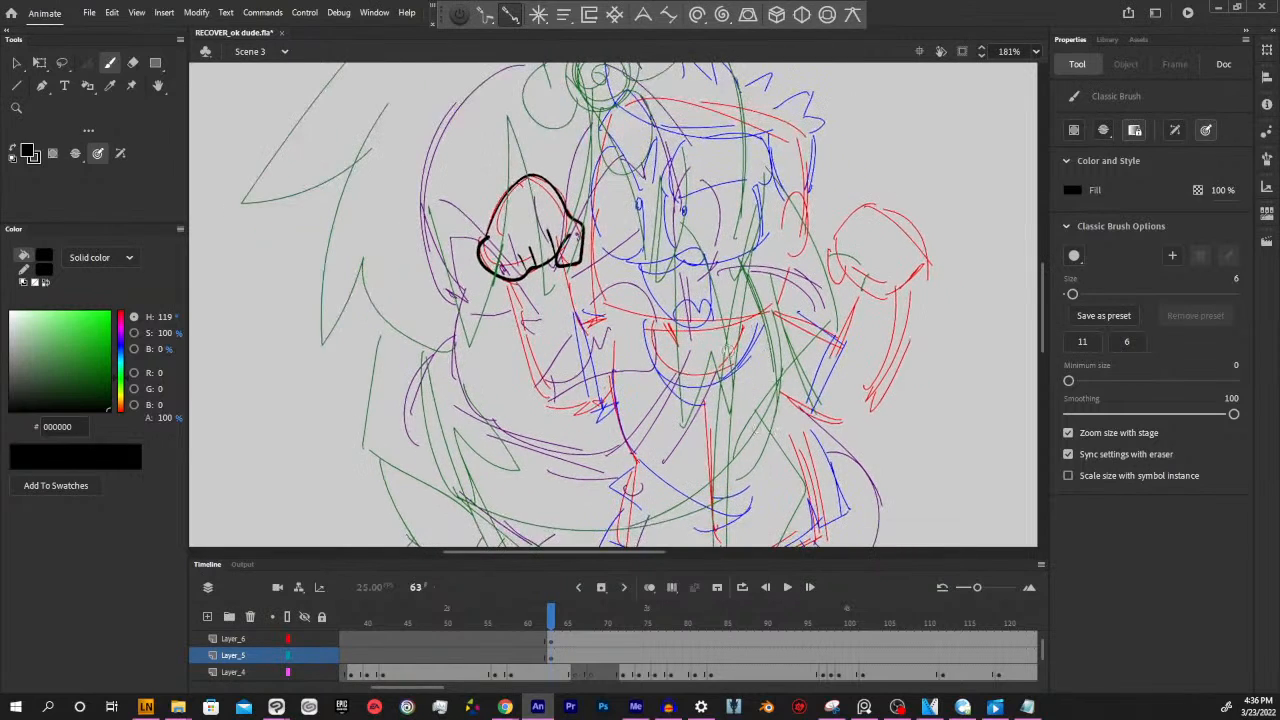
pyautogui.moveTo(924, 268)
pyautogui.mouseDown()
pyautogui.moveTo(946, 312)
pyautogui.moveTo(962, 302)
pyautogui.mouseUp()
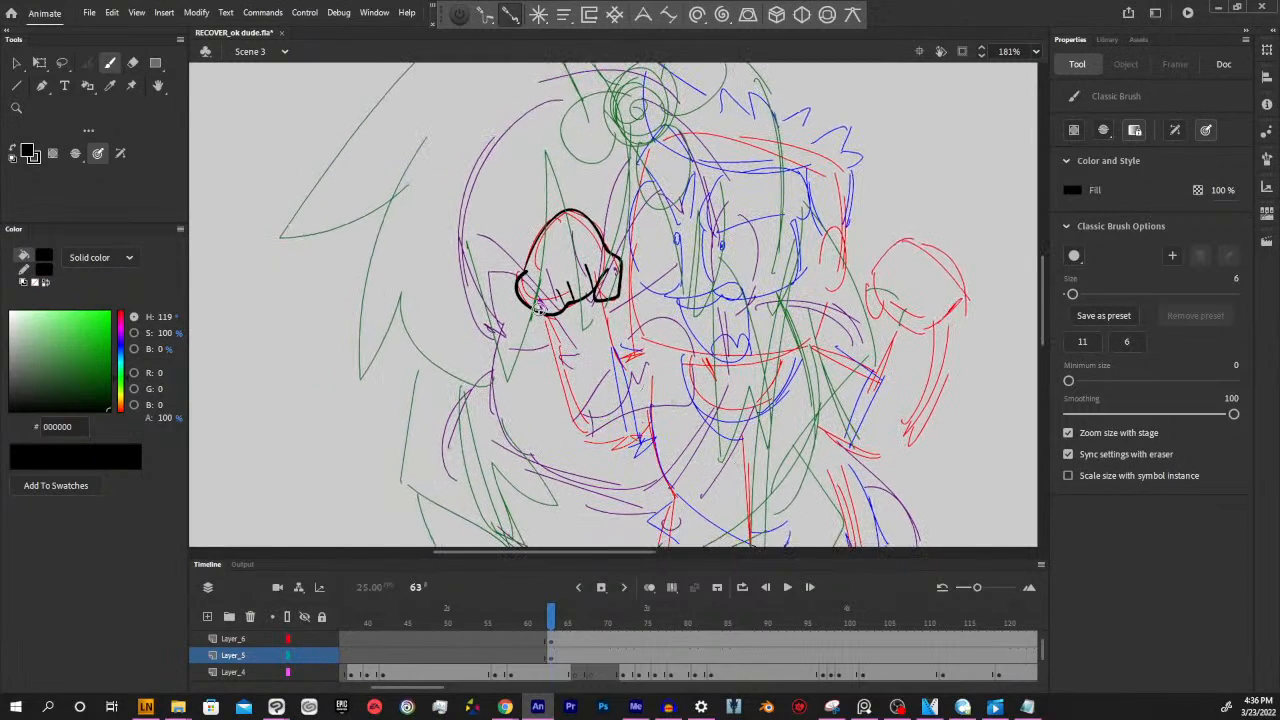
pyautogui.moveTo(538, 314)
pyautogui.mouseDown()
pyautogui.moveTo(566, 334)
pyautogui.moveTo(607, 312)
pyautogui.moveTo(628, 388)
pyautogui.moveTo(560, 400)
pyautogui.moveTo(589, 420)
pyautogui.moveTo(614, 416)
pyautogui.mouseUp()
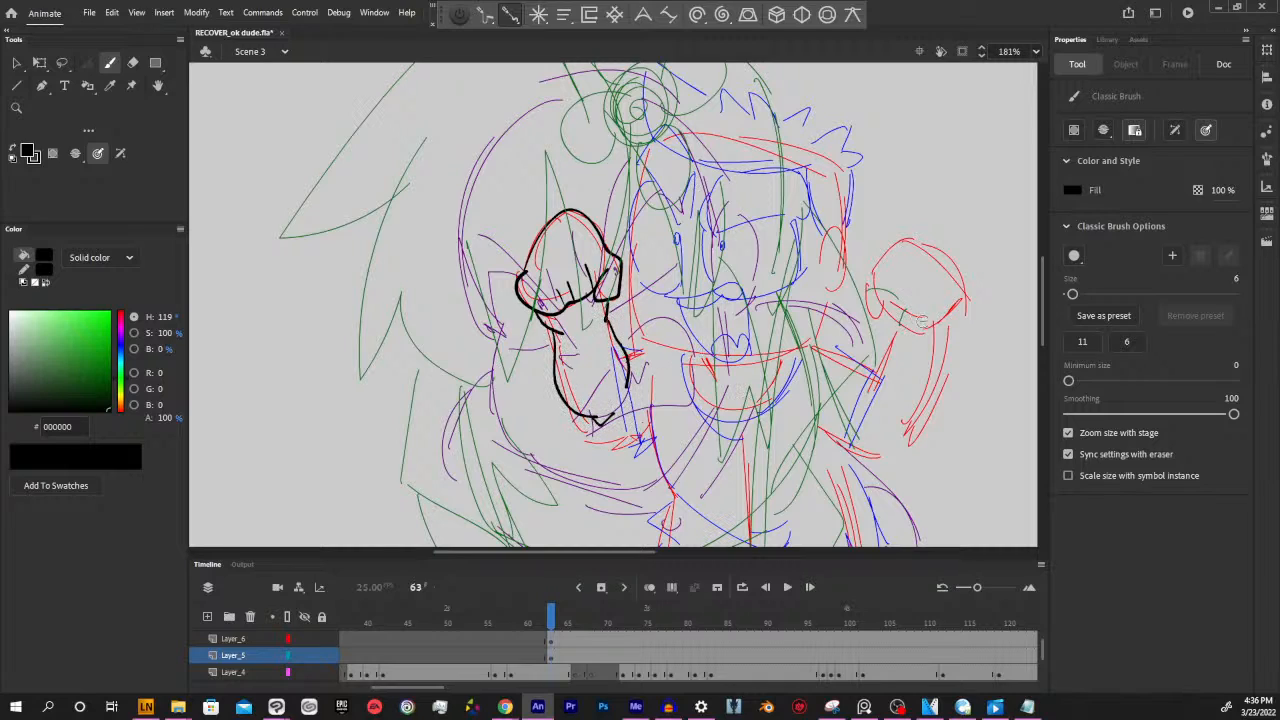
pyautogui.moveTo(905, 376); pyautogui.dragTo(885, 390)
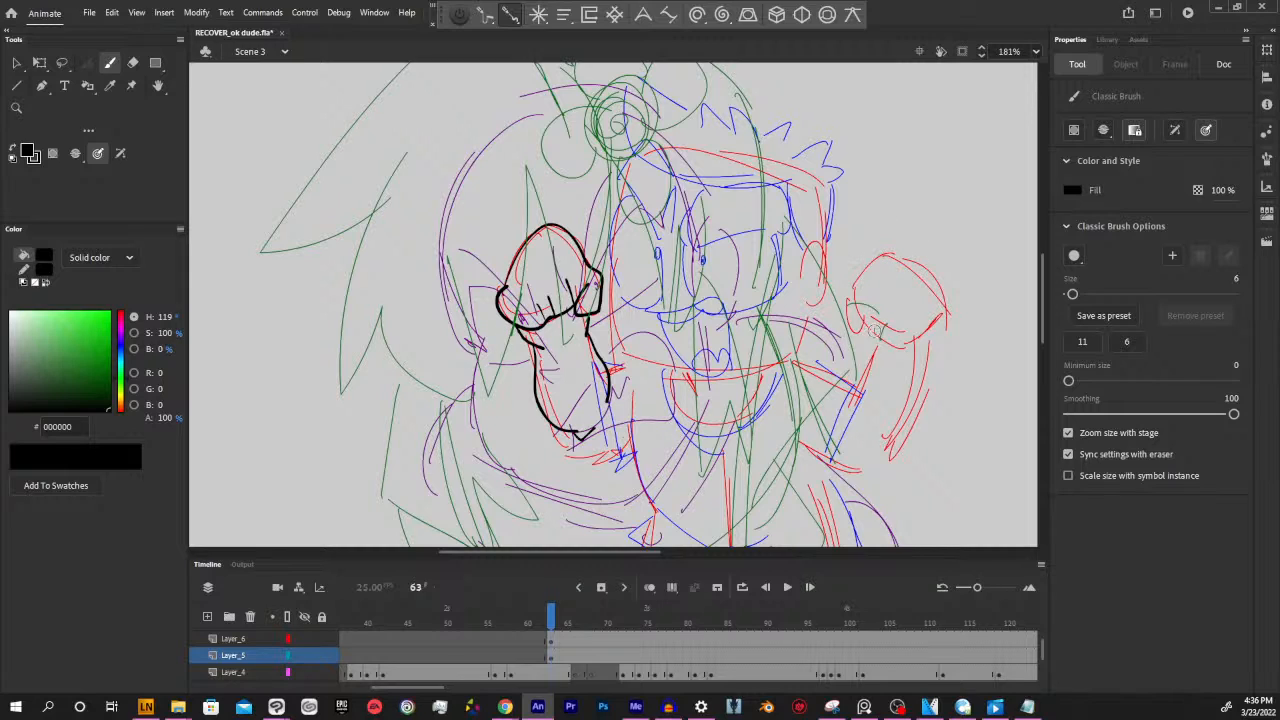
pyautogui.moveTo(902, 453); pyautogui.dragTo(824, 428)
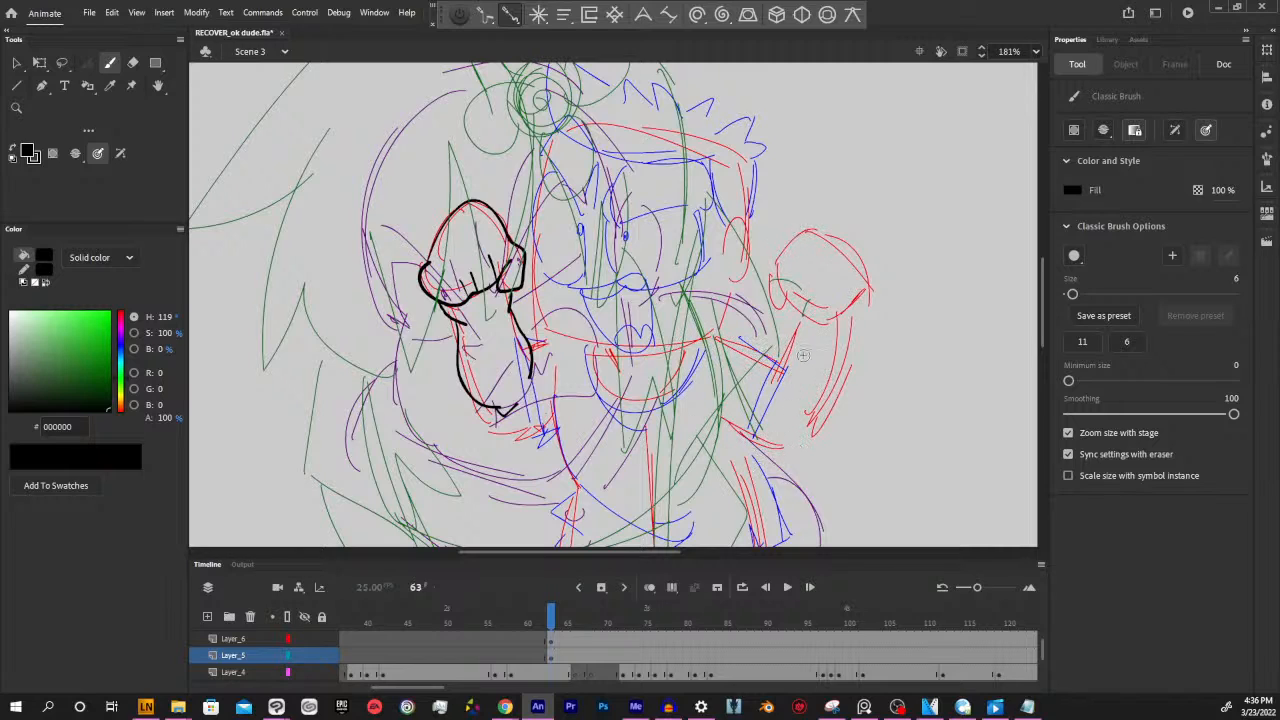
pyautogui.moveTo(862, 310)
pyautogui.mouseDown()
pyautogui.moveTo(835, 341)
pyautogui.moveTo(848, 350)
pyautogui.mouseUp()
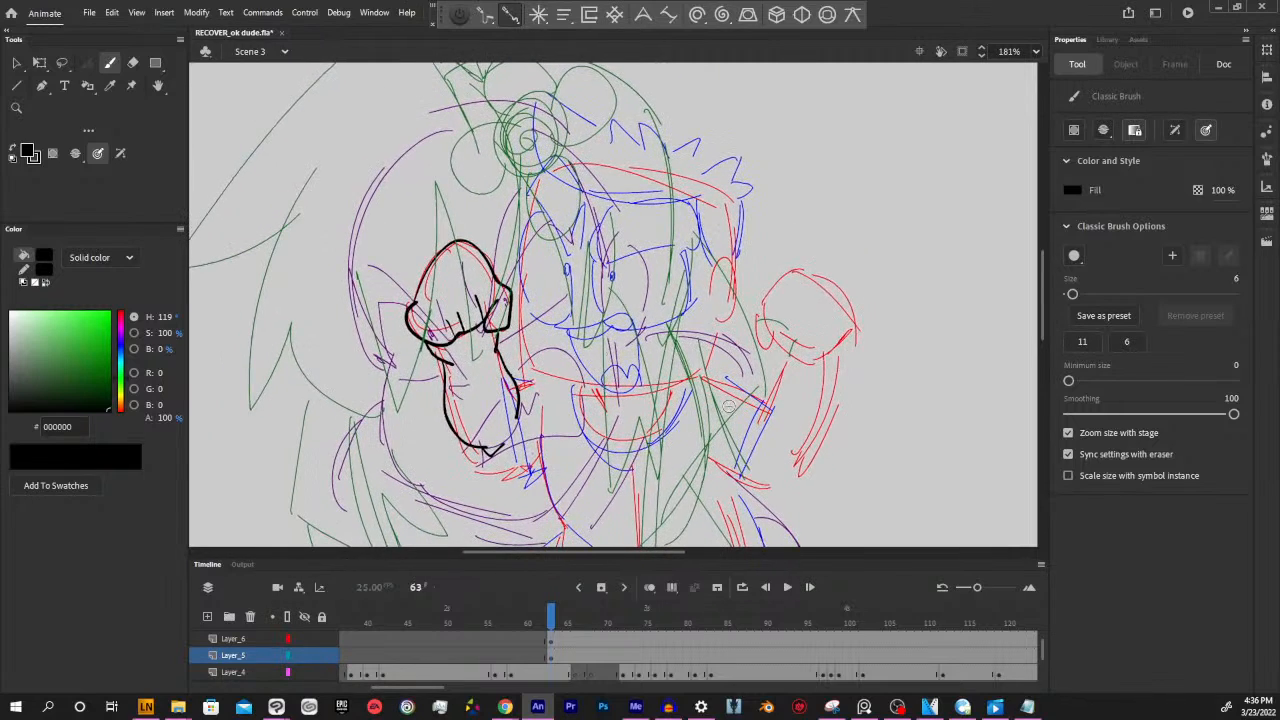
# Undo the black ink strokes on the fist and forearm
pyautogui.hotkey('ctrl', '-')
pyautogui.hotkey('ctrl', '-')
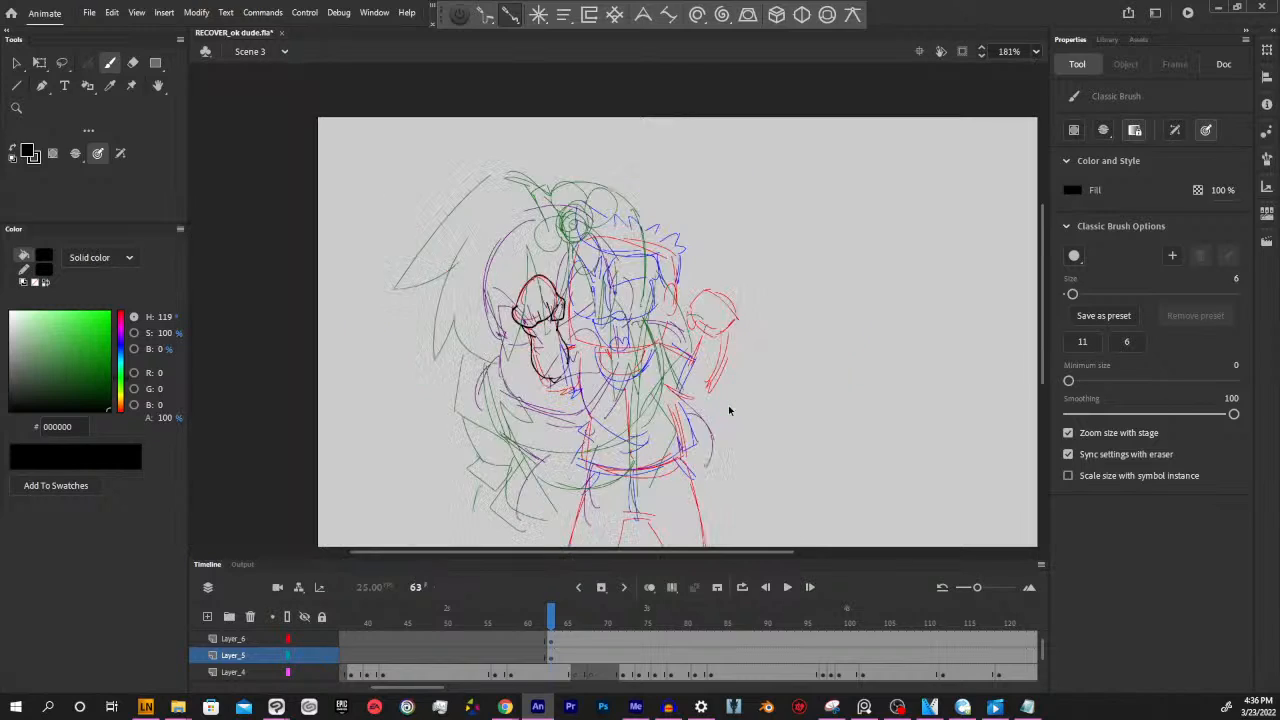
pyautogui.hotkey('ctrl', '2')
pyautogui.moveTo(778, 378); pyautogui.dragTo(826, 388)
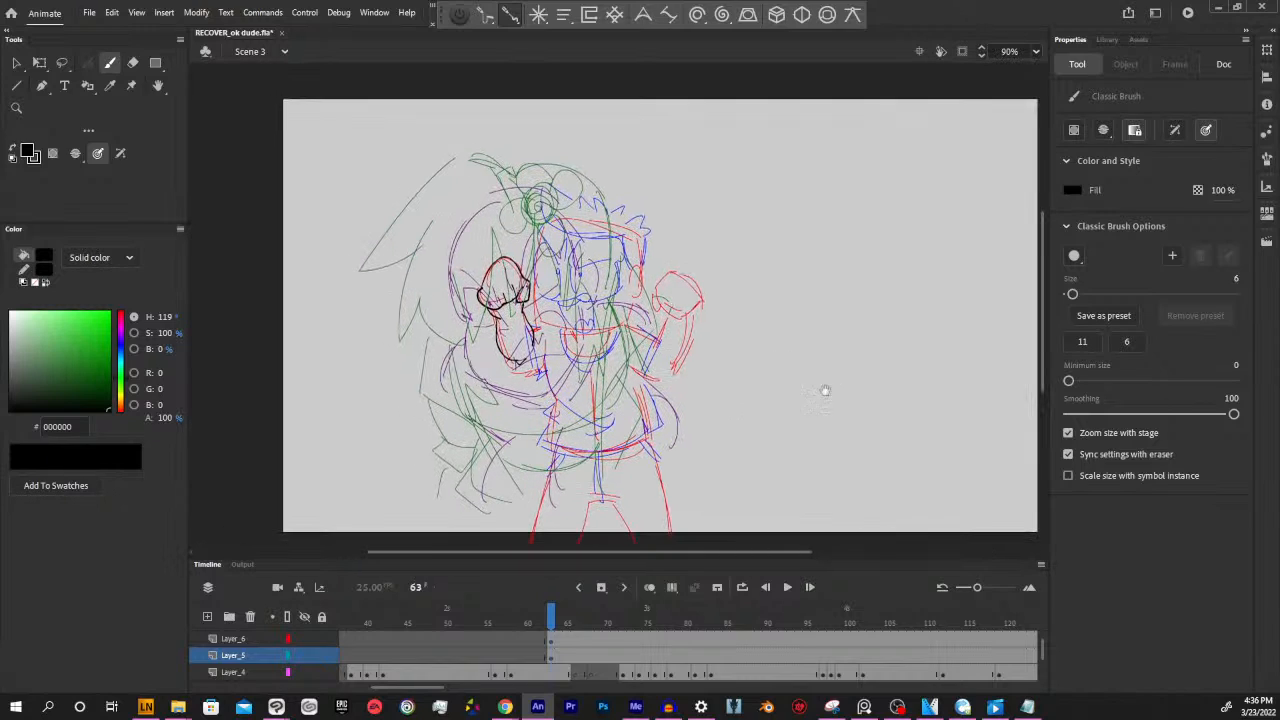
pyautogui.hotkey('ctrl', 'z')
pyautogui.hotkey('ctrl', 'z')
pyautogui.hotkey('ctrl', 'z')
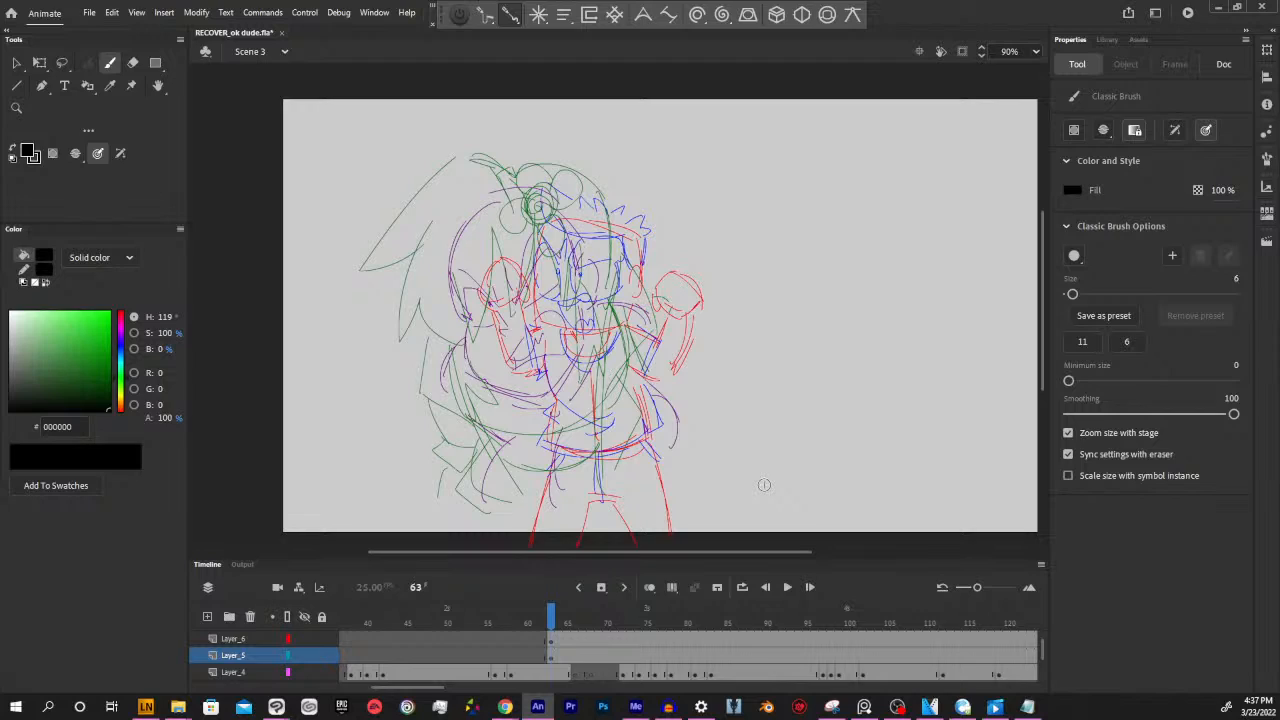
# Sketch a tall rectangular panel with rough ground lines beside the two characters, using the Paint Brush with a black stroke
pyautogui.moveTo(72, 356); pyautogui.dragTo(74, 345)
pyautogui.press('y')
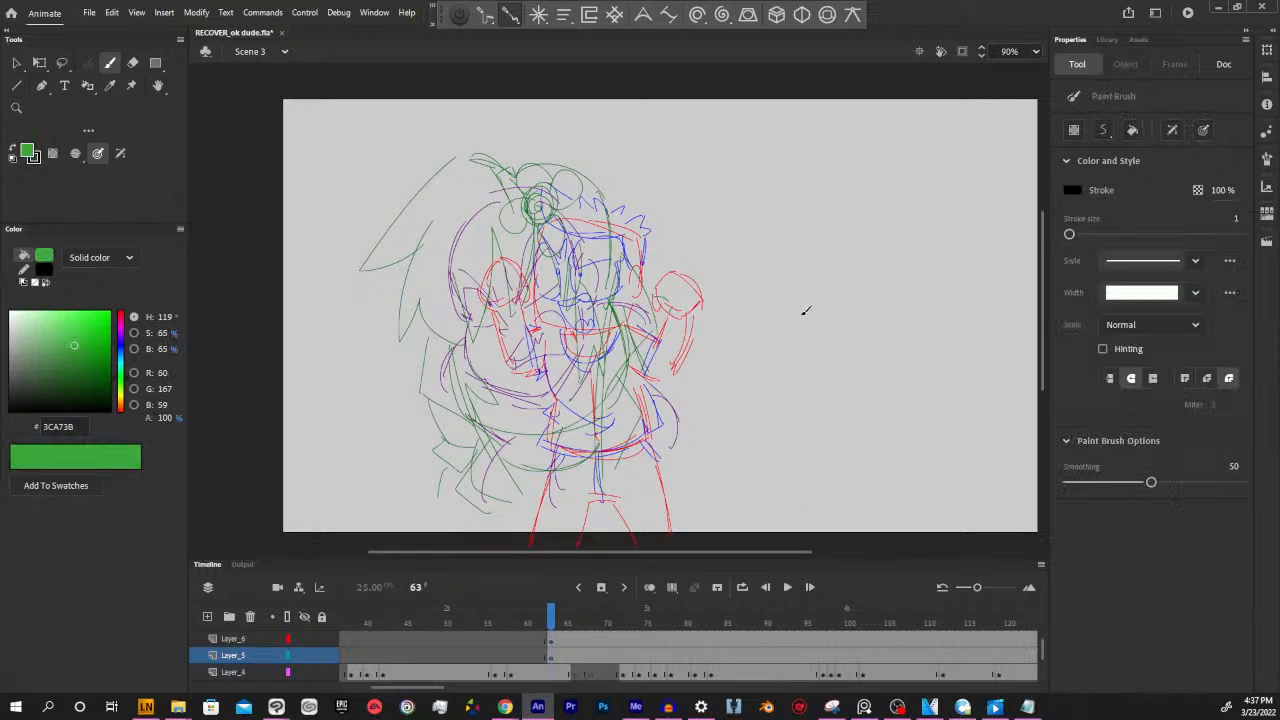
pyautogui.moveTo(774, 222)
pyautogui.mouseDown()
pyautogui.moveTo(779, 364)
pyautogui.moveTo(982, 455)
pyautogui.mouseUp()
pyautogui.moveTo(986, 430)
pyautogui.mouseDown()
pyautogui.moveTo(842, 213)
pyautogui.moveTo(775, 221)
pyautogui.mouseUp()
pyautogui.moveTo(800, 222); pyautogui.dragTo(905, 210)
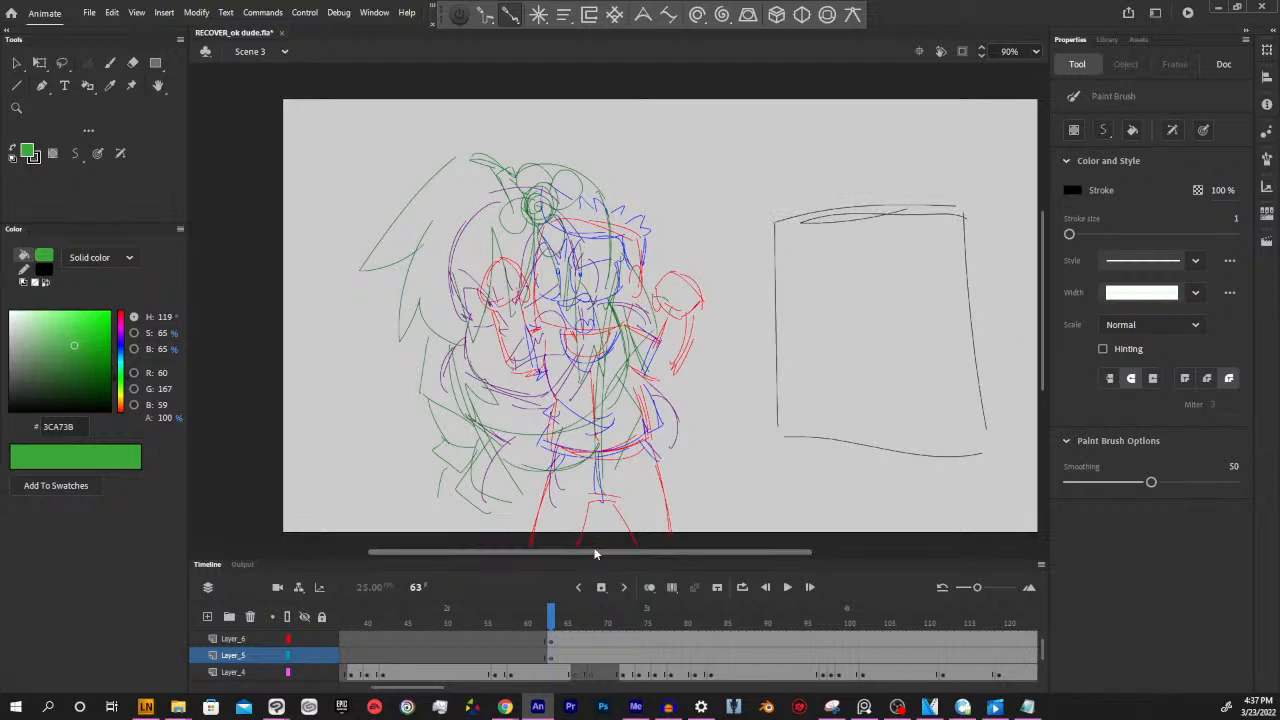
pyautogui.moveTo(851, 409)
pyautogui.mouseDown()
pyautogui.moveTo(788, 403)
pyautogui.moveTo(1000, 414)
pyautogui.mouseUp()
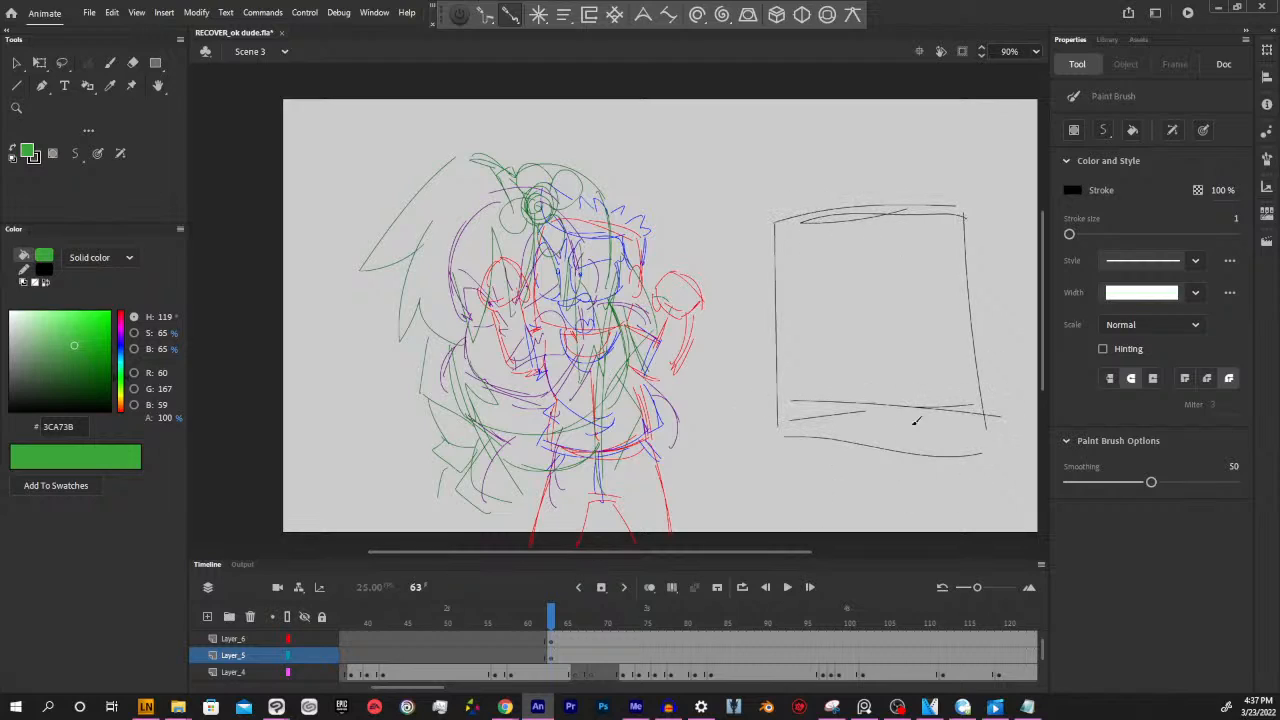
pyautogui.moveTo(897, 423); pyautogui.dragTo(1018, 391)
# Rough in the building silhouettes inside the panel, with slanted rooflines and small chimneys
pyautogui.moveTo(778, 361)
pyautogui.mouseDown()
pyautogui.moveTo(796, 389)
pyautogui.moveTo(813, 401)
pyautogui.moveTo(808, 338)
pyautogui.moveTo(839, 341)
pyautogui.moveTo(842, 395)
pyautogui.moveTo(846, 367)
pyautogui.moveTo(900, 362)
pyautogui.moveTo(904, 409)
pyautogui.moveTo(905, 325)
pyautogui.moveTo(984, 282)
pyautogui.mouseUp()
pyautogui.moveTo(910, 335); pyautogui.dragTo(966, 280)
pyautogui.moveTo(974, 294); pyautogui.dragTo(980, 356)
pyautogui.moveTo(932, 292)
pyautogui.mouseDown()
pyautogui.moveTo(948, 310)
pyautogui.moveTo(940, 300)
pyautogui.mouseUp()
pyautogui.moveTo(855, 360); pyautogui.dragTo(862, 356)
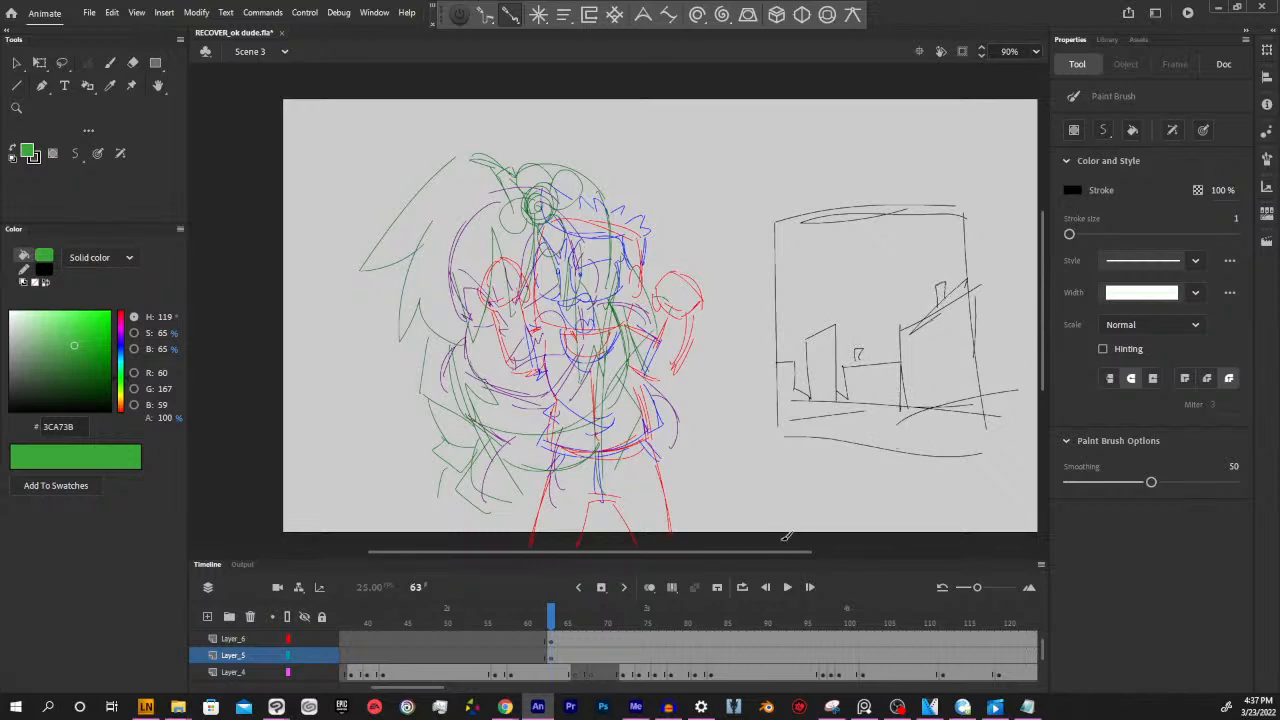
# Recolour all Layer_5 strokes at frame 63, including the panel sketch, to red (FF0000)
pyautogui.moveTo(806, 551); pyautogui.dragTo(818, 551)
pyautogui.click(556, 656)
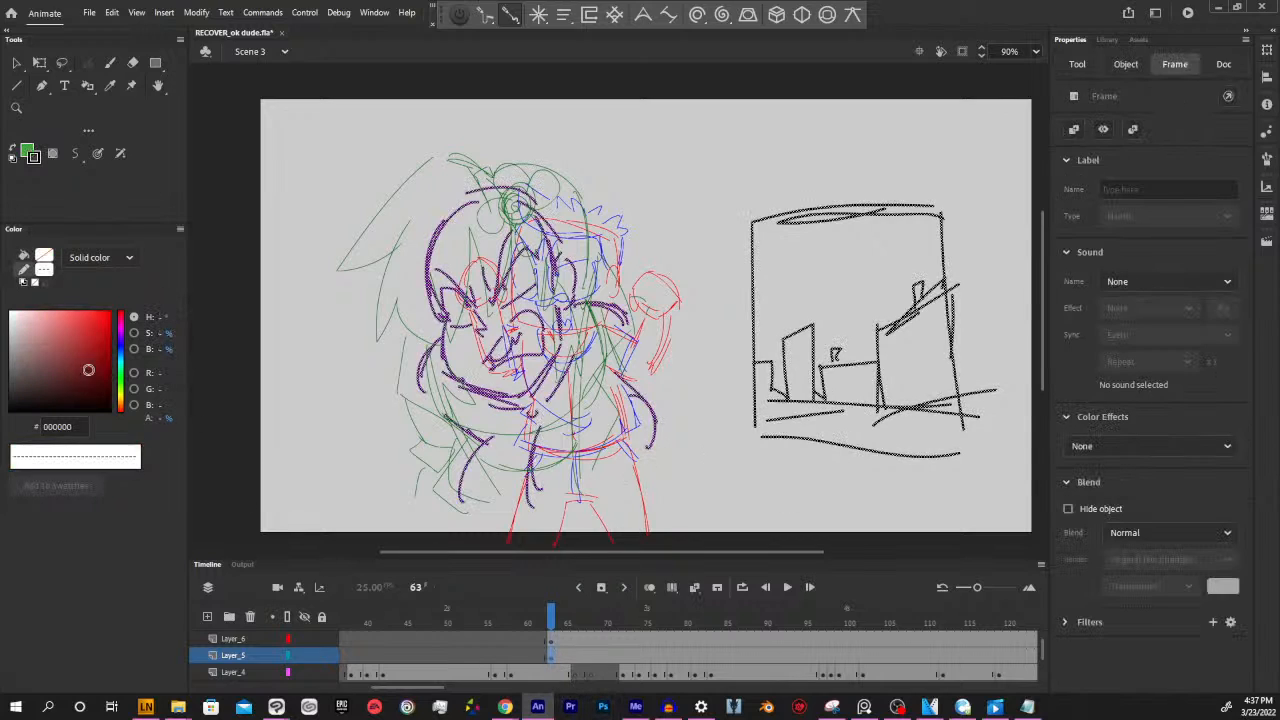
pyautogui.moveTo(96, 354); pyautogui.dragTo(140, 283)
pyautogui.keyDown('ctrl'); pyautogui.click(991, 479); pyautogui.keyUp('ctrl')
pyautogui.moveTo(956, 426); pyautogui.dragTo(912, 449)
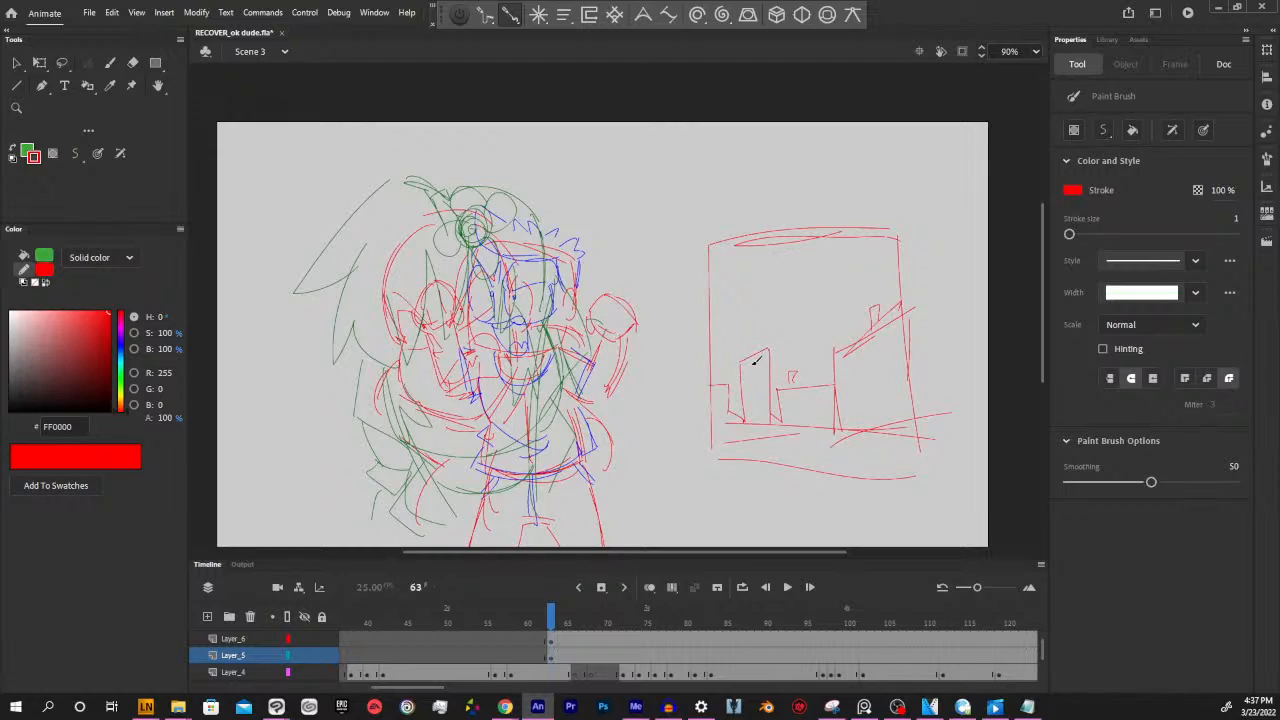
# Add windows, roof details and a doorway to the buildings in the panel with red strokes
pyautogui.moveTo(753, 360)
pyautogui.mouseDown()
pyautogui.moveTo(748, 376)
pyautogui.moveTo(767, 365)
pyautogui.moveTo(778, 388)
pyautogui.moveTo(742, 380)
pyautogui.moveTo(778, 378)
pyautogui.moveTo(750, 404)
pyautogui.moveTo(760, 392)
pyautogui.moveTo(772, 404)
pyautogui.moveTo(764, 391)
pyautogui.moveTo(755, 424)
pyautogui.moveTo(768, 423)
pyautogui.mouseUp()
pyautogui.moveTo(742, 362)
pyautogui.mouseDown()
pyautogui.moveTo(765, 347)
pyautogui.moveTo(778, 356)
pyautogui.moveTo(766, 344)
pyautogui.mouseUp()
pyautogui.moveTo(711, 402)
pyautogui.mouseDown()
pyautogui.moveTo(757, 392)
pyautogui.moveTo(800, 407)
pyautogui.moveTo(832, 399)
pyautogui.moveTo(777, 405)
pyautogui.moveTo(782, 414)
pyautogui.moveTo(843, 403)
pyautogui.moveTo(803, 398)
pyautogui.moveTo(800, 411)
pyautogui.moveTo(818, 413)
pyautogui.moveTo(826, 393)
pyautogui.moveTo(794, 396)
pyautogui.moveTo(822, 425)
pyautogui.mouseUp()
pyautogui.moveTo(915, 319)
pyautogui.mouseDown()
pyautogui.moveTo(826, 398)
pyautogui.moveTo(838, 385)
pyautogui.moveTo(838, 399)
pyautogui.mouseUp()
pyautogui.moveTo(843, 353)
pyautogui.mouseDown()
pyautogui.moveTo(842, 371)
pyautogui.moveTo(870, 342)
pyautogui.mouseUp()
pyautogui.moveTo(857, 398)
pyautogui.mouseDown()
pyautogui.moveTo(858, 436)
pyautogui.moveTo(886, 381)
pyautogui.mouseUp()
pyautogui.moveTo(886, 381); pyautogui.dragTo(891, 427)
# Sketch the road edges and foreground details below the buildings in the panel
pyautogui.moveTo(803, 453); pyautogui.dragTo(874, 470)
pyautogui.moveTo(777, 470); pyautogui.dragTo(805, 442)
pyautogui.moveTo(804, 446); pyautogui.dragTo(769, 413)
pyautogui.moveTo(713, 446)
pyautogui.mouseDown()
pyautogui.moveTo(756, 425)
pyautogui.moveTo(729, 409)
pyautogui.mouseUp()
pyautogui.moveTo(866, 472)
pyautogui.mouseDown()
pyautogui.moveTo(868, 489)
pyautogui.moveTo(882, 486)
pyautogui.mouseUp()
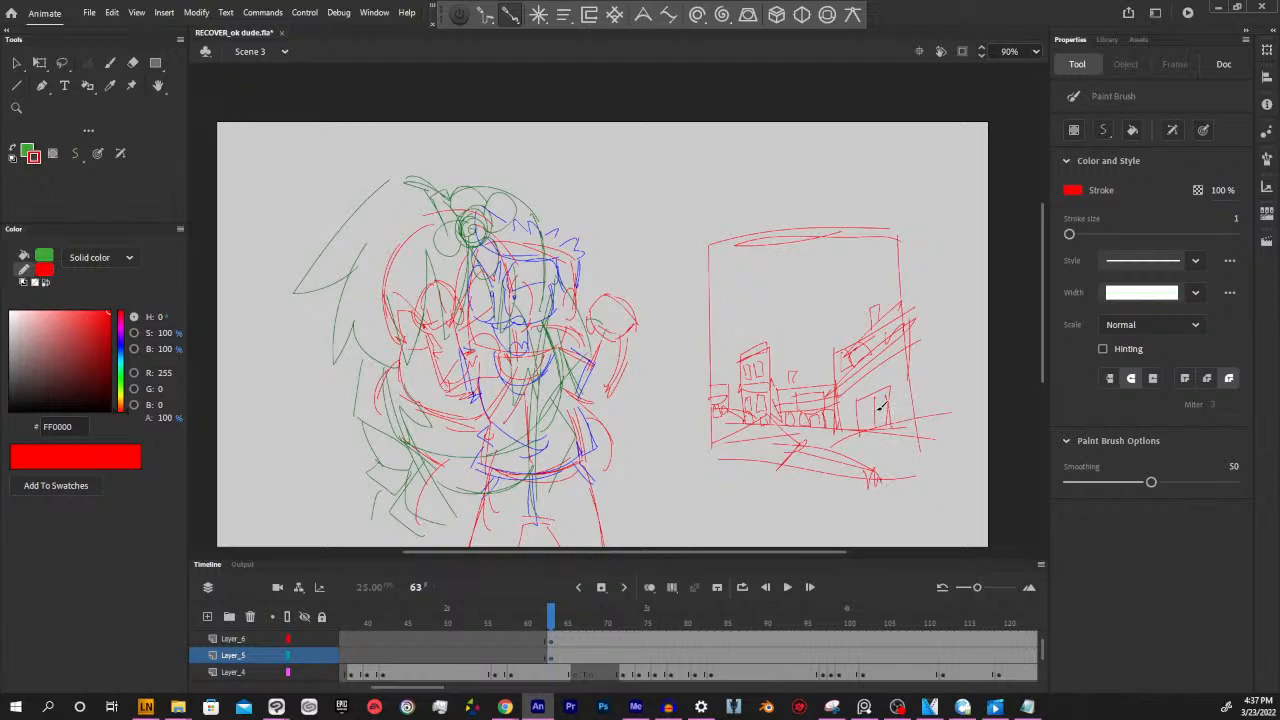
# Detail the large building's entrance and sketch a background skyline behind the panel's buildings
pyautogui.moveTo(870, 408); pyautogui.dragTo(867, 417)
pyautogui.moveTo(888, 363)
pyautogui.mouseDown()
pyautogui.moveTo(898, 396)
pyautogui.moveTo(888, 366)
pyautogui.mouseUp()
pyautogui.moveTo(725, 352)
pyautogui.mouseDown()
pyautogui.moveTo(725, 374)
pyautogui.moveTo(738, 362)
pyautogui.moveTo(798, 366)
pyautogui.moveTo(798, 343)
pyautogui.moveTo(814, 338)
pyautogui.moveTo(825, 373)
pyautogui.moveTo(832, 362)
pyautogui.mouseUp()
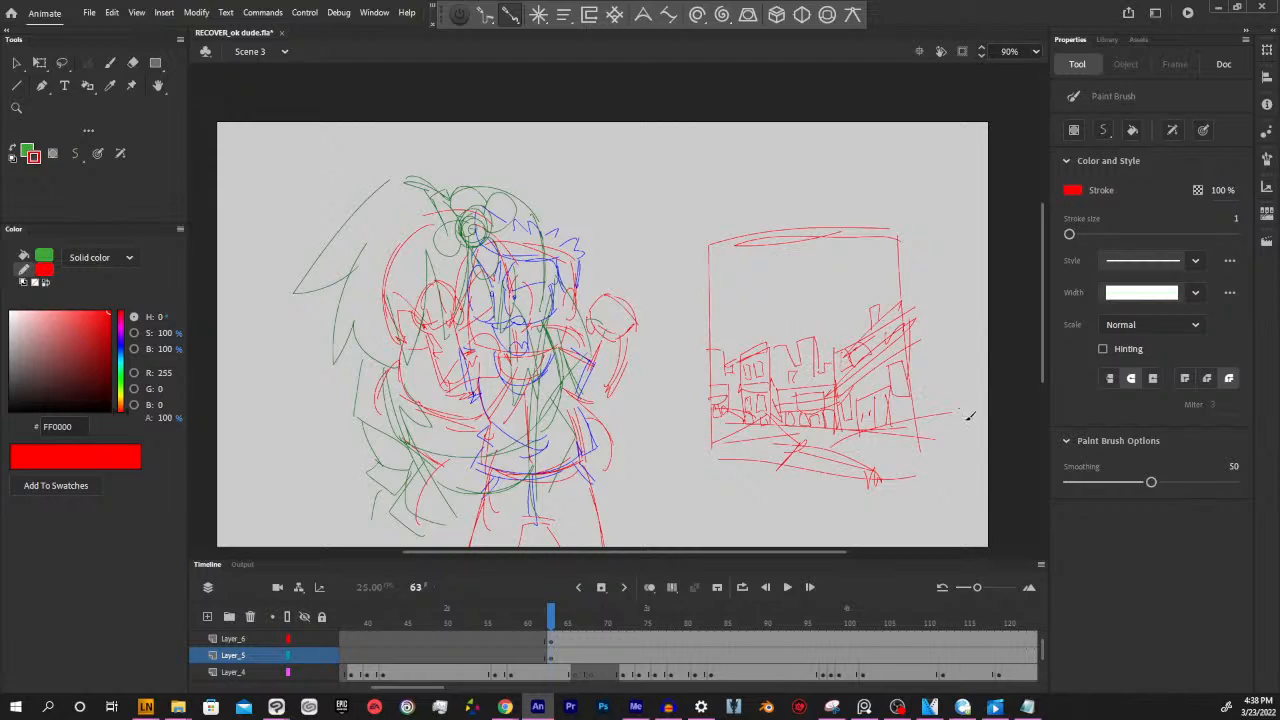
# Add a new layer above Layer_5 and sketch a small standing figure on the panel's road in red
pyautogui.moveTo(826, 414); pyautogui.dragTo(846, 392)
pyautogui.click(207, 616)
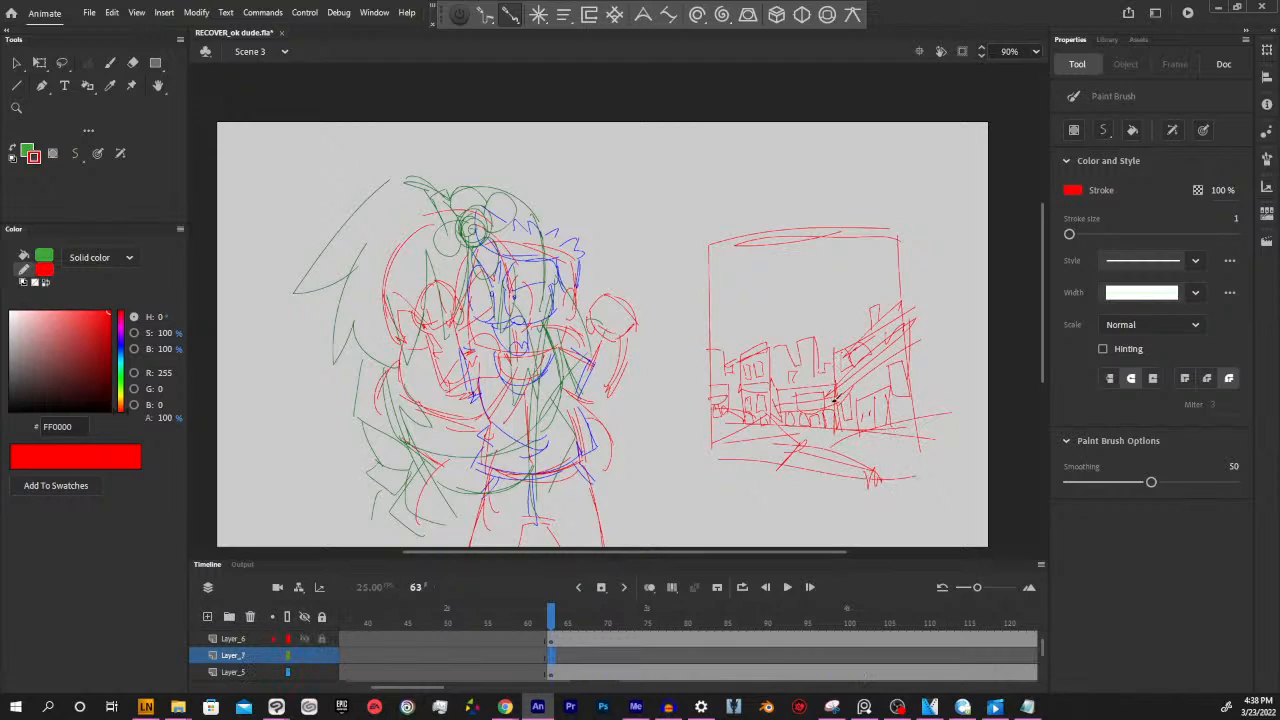
pyautogui.moveTo(836, 397)
pyautogui.mouseDown()
pyautogui.moveTo(814, 412)
pyautogui.moveTo(811, 438)
pyautogui.moveTo(827, 438)
pyautogui.moveTo(813, 439)
pyautogui.moveTo(830, 457)
pyautogui.mouseUp()
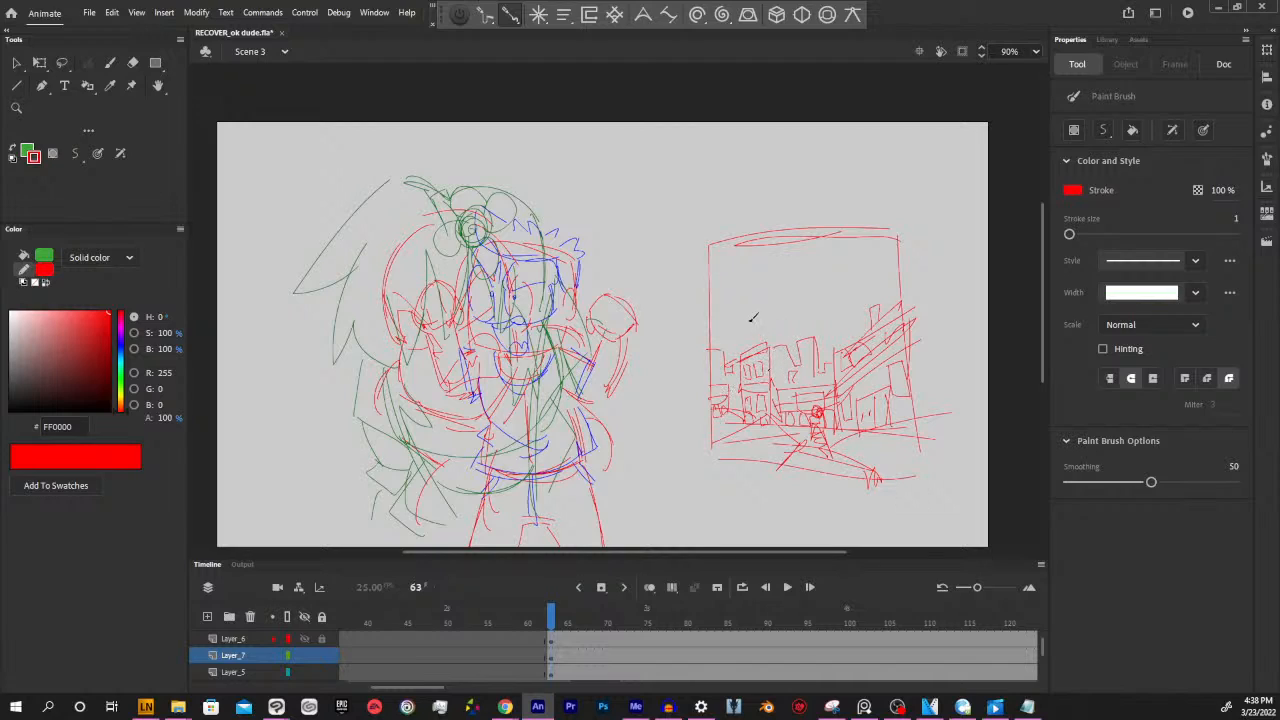
# Try sketching large curved strokes over the panel's rooftops, and undo them
pyautogui.moveTo(818, 337); pyautogui.dragTo(943, 326)
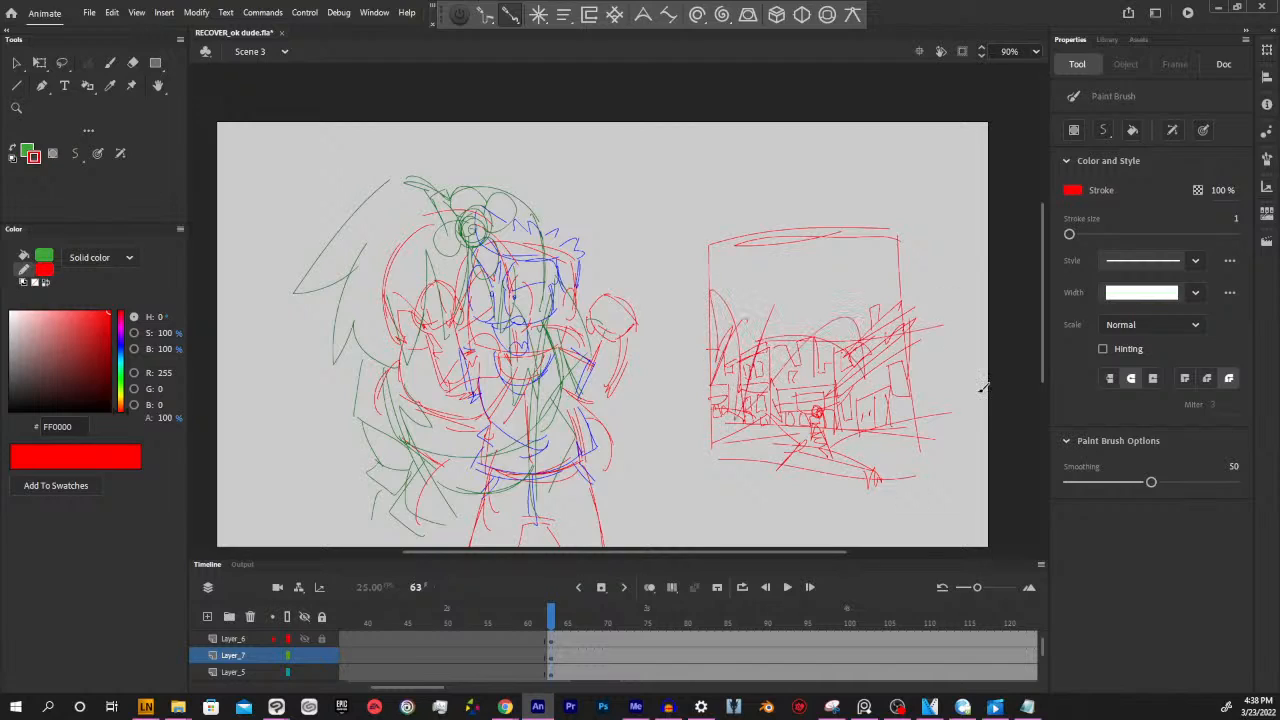
pyautogui.hotkey('ctrl', 'z')
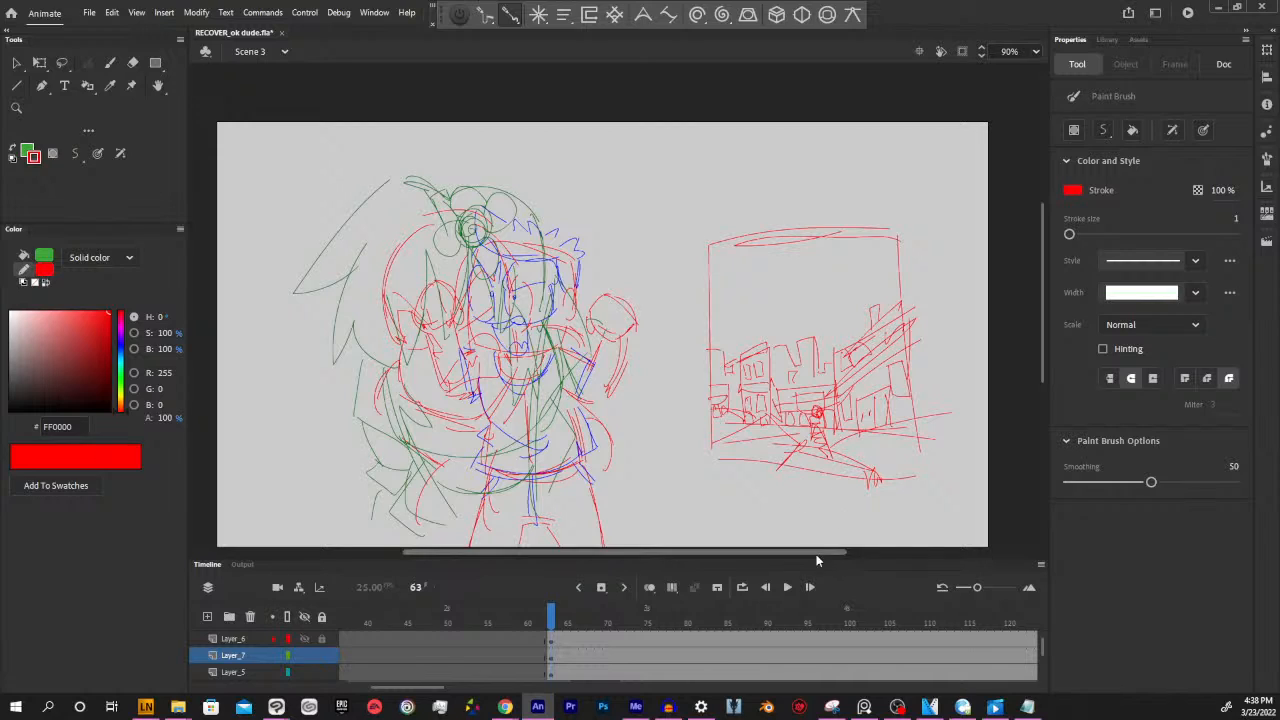
# Set the stroke to blue (4000FF) and redraw the road edges and foreground details in the panel on Layer_7
pyautogui.moveTo(832, 552); pyautogui.dragTo(842, 552)
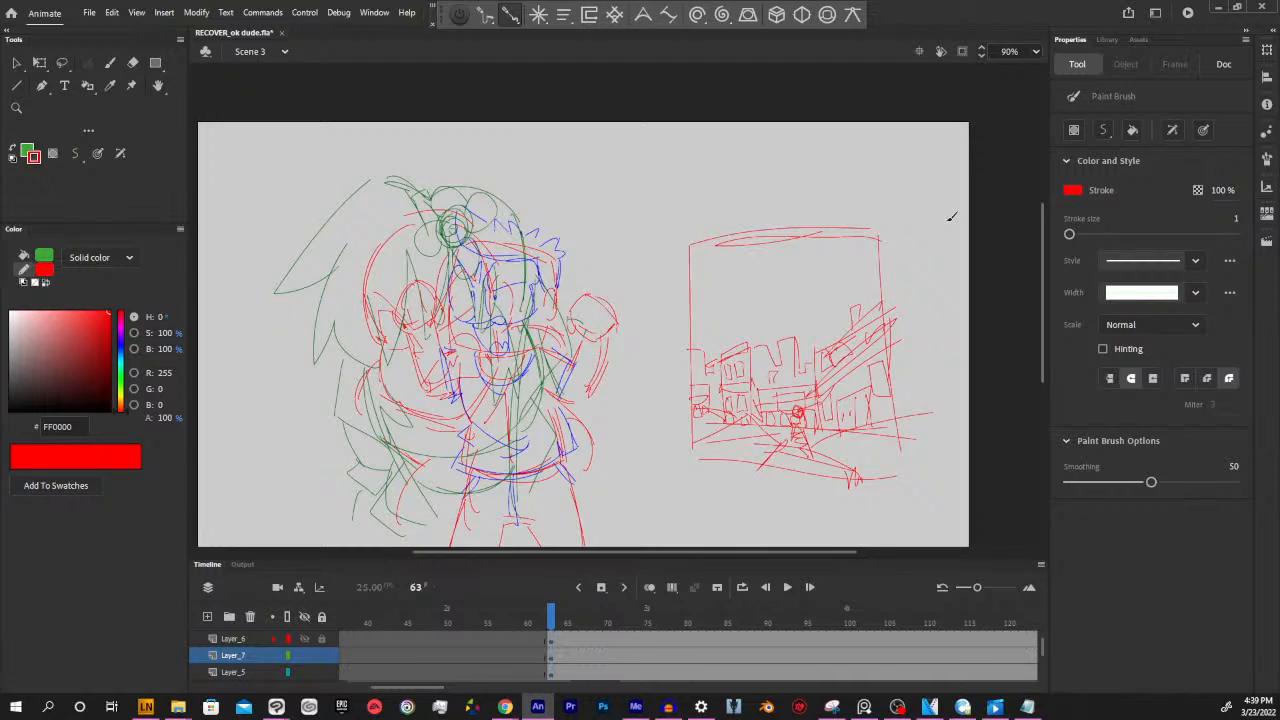
pyautogui.click(120, 344)
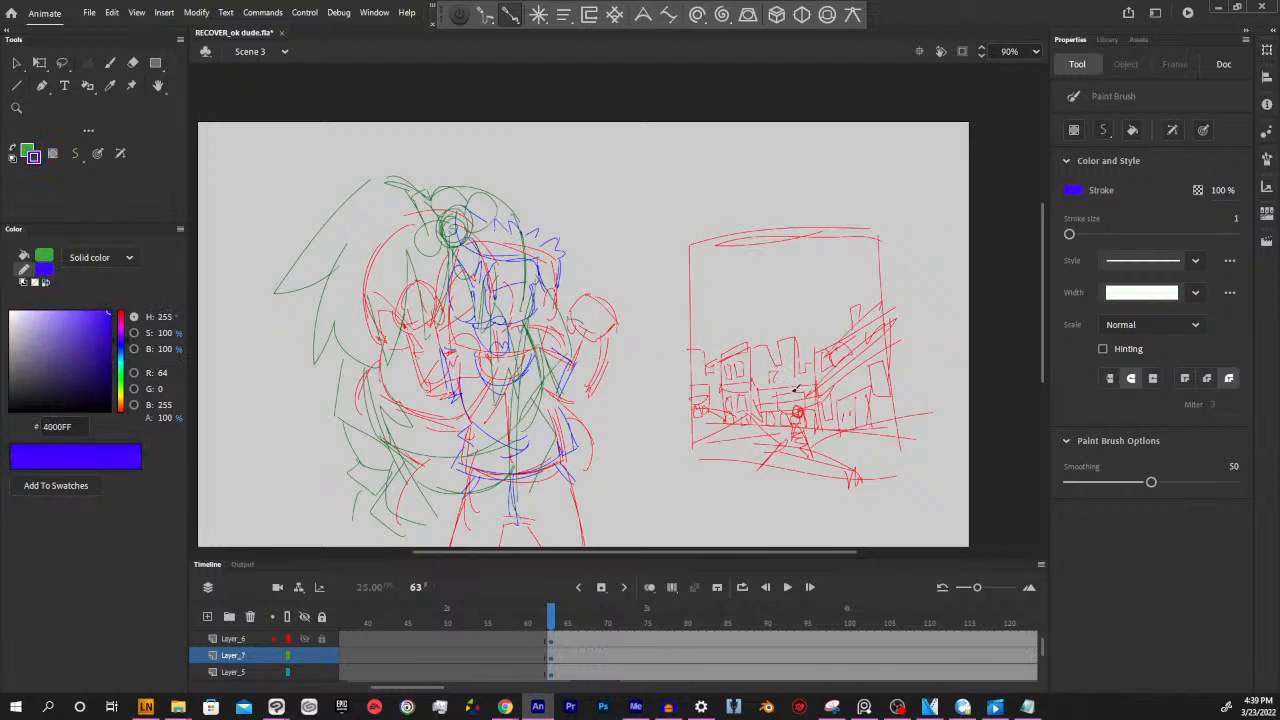
pyautogui.moveTo(686, 447); pyautogui.dragTo(768, 410)
pyautogui.moveTo(756, 473)
pyautogui.mouseDown()
pyautogui.moveTo(809, 464)
pyautogui.moveTo(779, 441)
pyautogui.moveTo(862, 474)
pyautogui.mouseUp()
pyautogui.moveTo(737, 410); pyautogui.dragTo(688, 411)
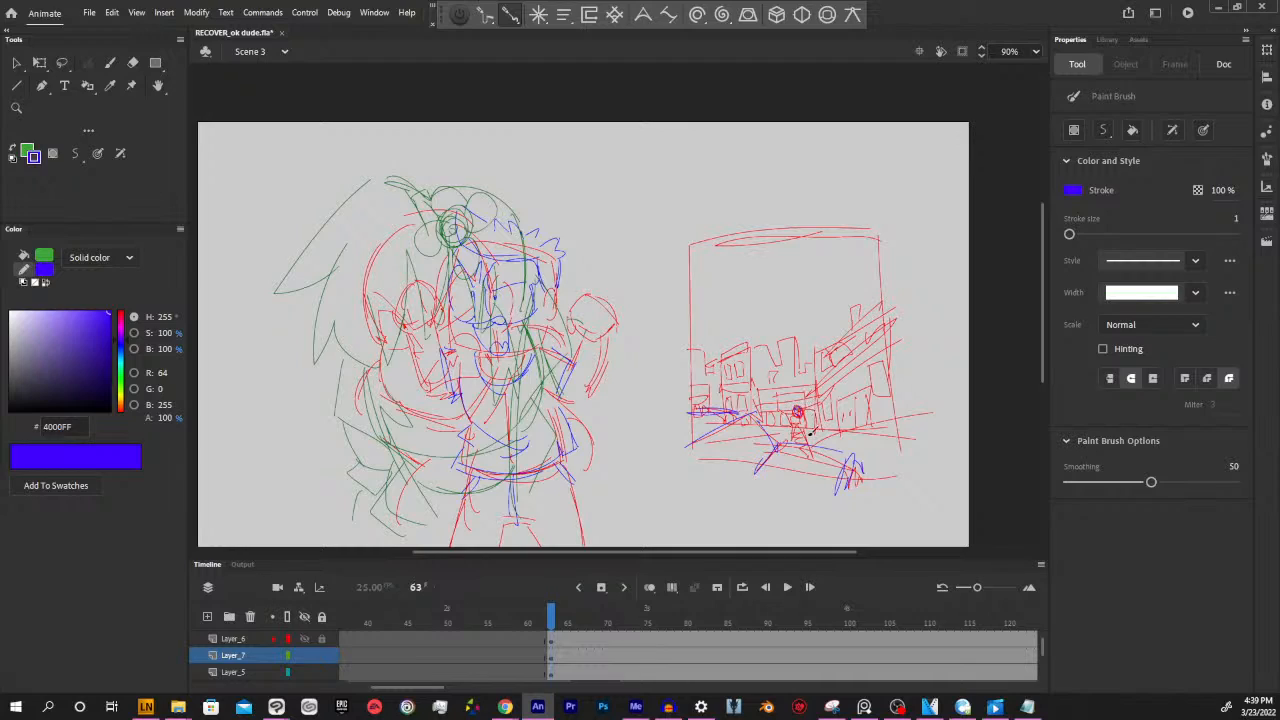
# Trace the small figure on the road in blue, undoing the stray strokes
pyautogui.moveTo(802, 411)
pyautogui.mouseDown()
pyautogui.moveTo(795, 402)
pyautogui.moveTo(792, 443)
pyautogui.moveTo(797, 430)
pyautogui.moveTo(812, 445)
pyautogui.mouseUp()
pyautogui.hotkey('ctrl', 'z')
pyautogui.hotkey('ctrl', 'z')
# Lasso the building strokes in the panel and recolour them to green (008D58)
pyautogui.press('l')
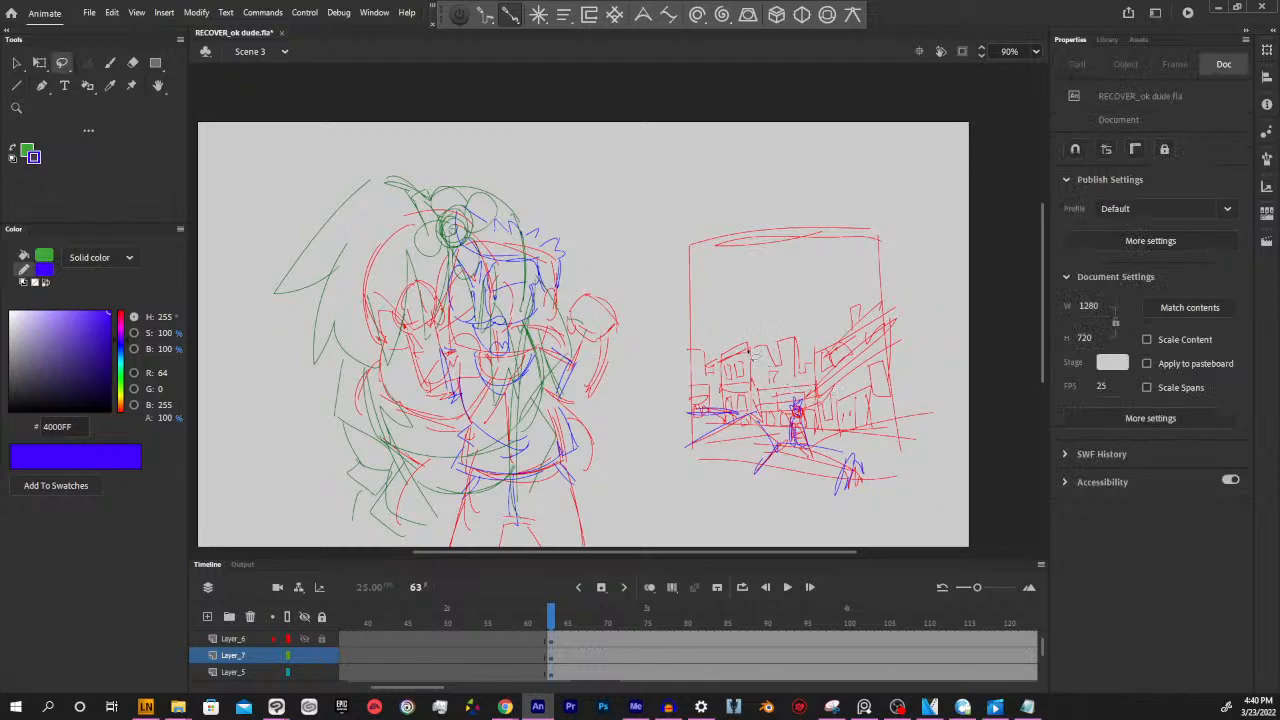
pyautogui.moveTo(753, 356)
pyautogui.mouseDown()
pyautogui.moveTo(764, 387)
pyautogui.moveTo(780, 387)
pyautogui.moveTo(760, 380)
pyautogui.moveTo(771, 372)
pyautogui.moveTo(801, 383)
pyautogui.moveTo(816, 338)
pyautogui.moveTo(875, 290)
pyautogui.moveTo(904, 347)
pyautogui.moveTo(908, 406)
pyautogui.moveTo(891, 430)
pyautogui.moveTo(837, 432)
pyautogui.moveTo(816, 430)
pyautogui.moveTo(801, 400)
pyautogui.moveTo(775, 423)
pyautogui.moveTo(697, 408)
pyautogui.moveTo(672, 370)
pyautogui.moveTo(679, 347)
pyautogui.moveTo(740, 355)
pyautogui.mouseUp()
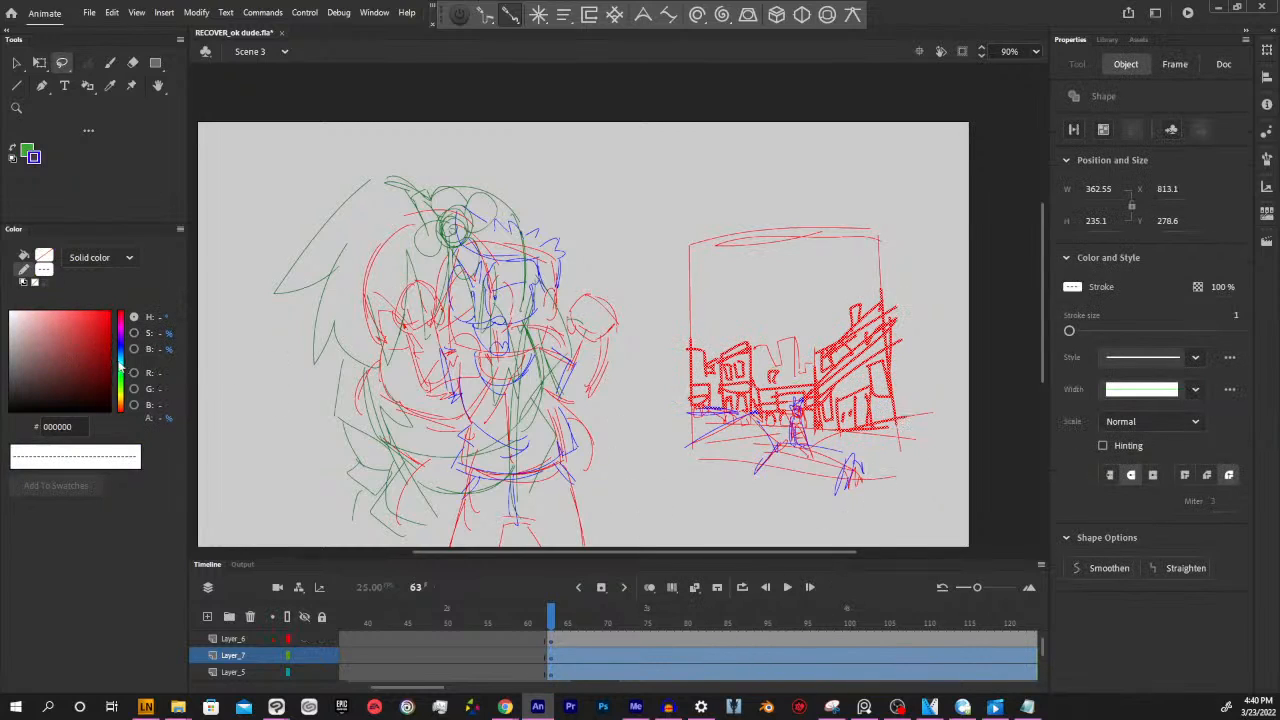
pyautogui.click(120, 367)
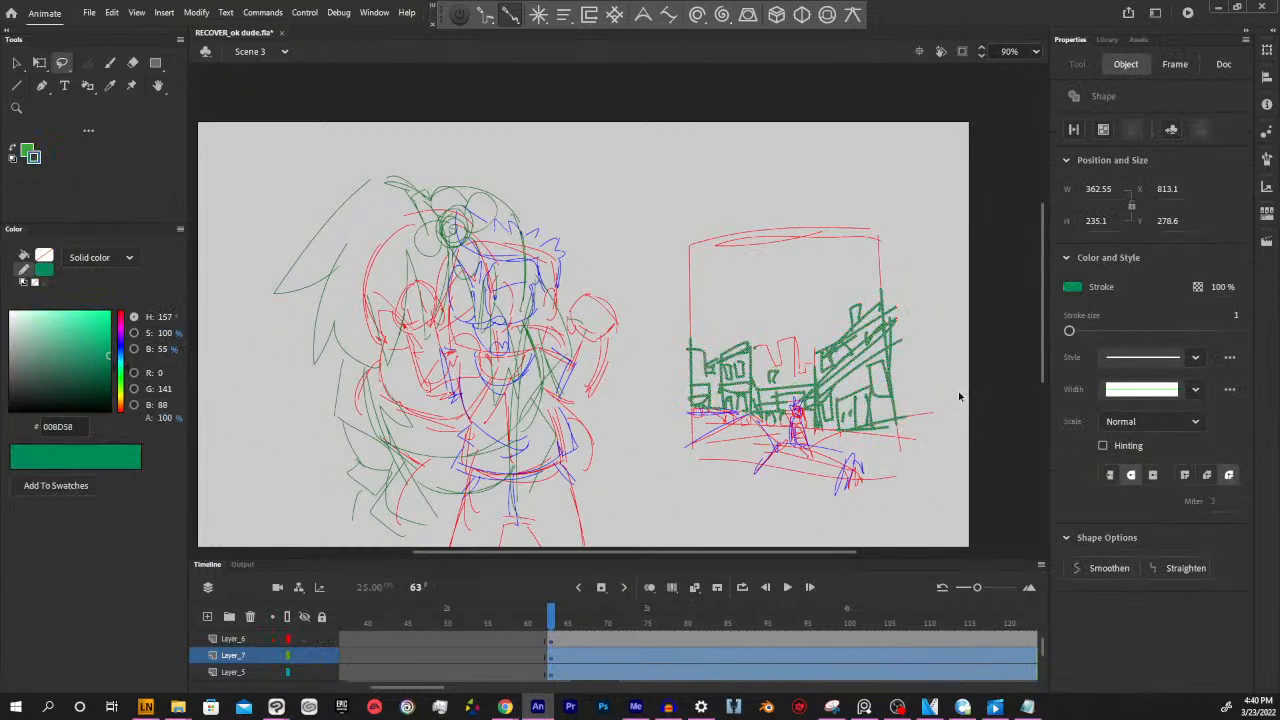
pyautogui.click(958, 397)
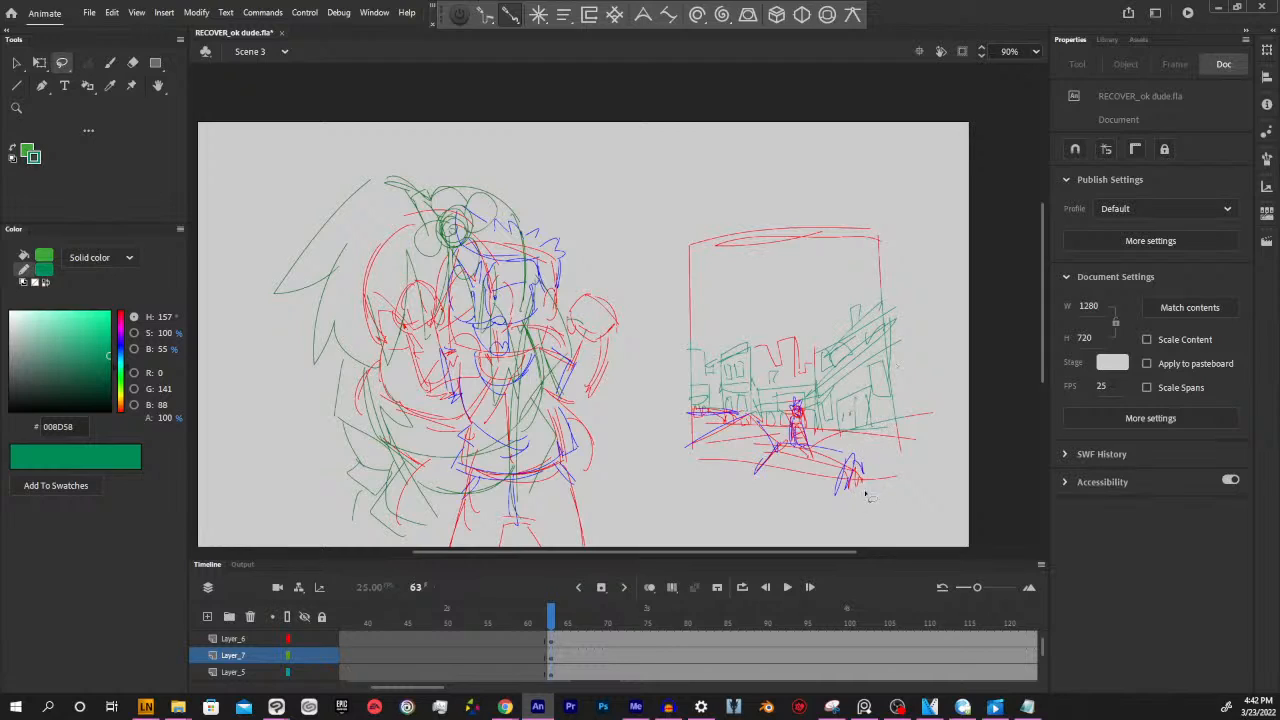
# Delete the panel sketch on Layer_7 and the rough character drawings on Layer_6 and Layer_5 from the span starting at frame 63
pyautogui.scroll(-1, 1046, 326)
pyautogui.scroll(-1, 1046, 326)
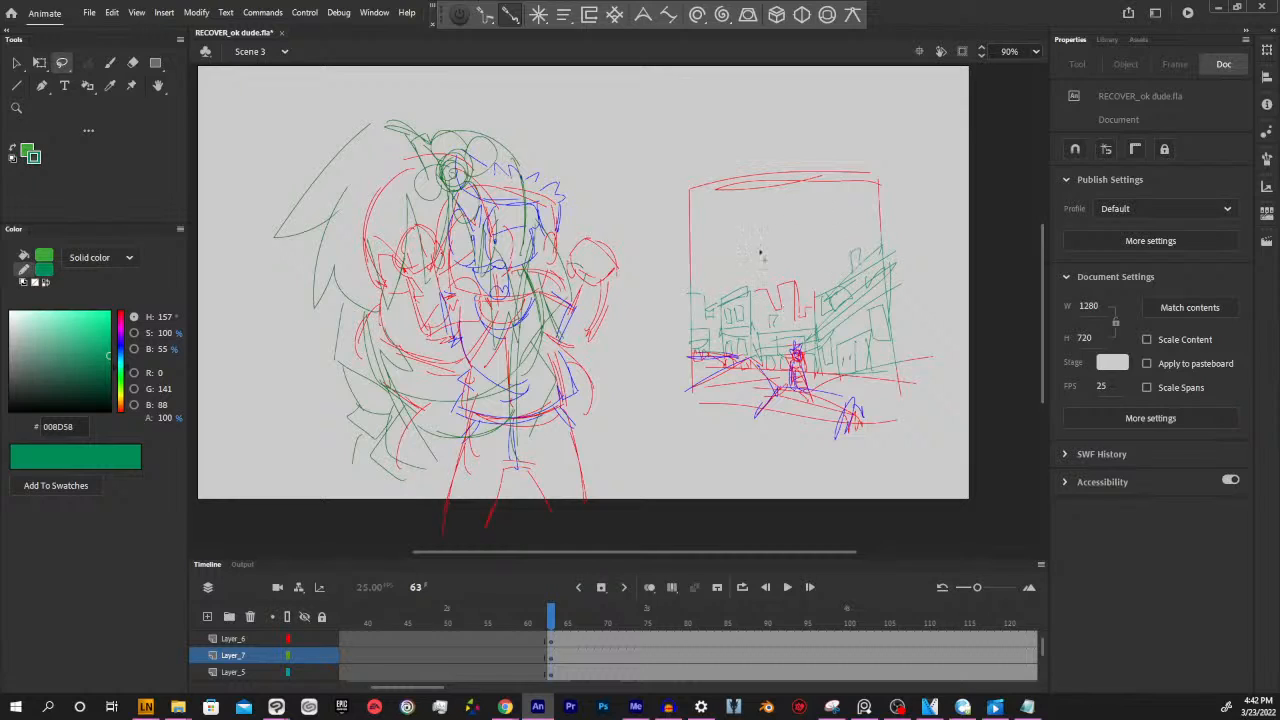
pyautogui.moveTo(681, 178)
pyautogui.mouseDown()
pyautogui.moveTo(827, 492)
pyautogui.moveTo(964, 245)
pyautogui.moveTo(709, 137)
pyautogui.moveTo(690, 165)
pyautogui.mouseUp()
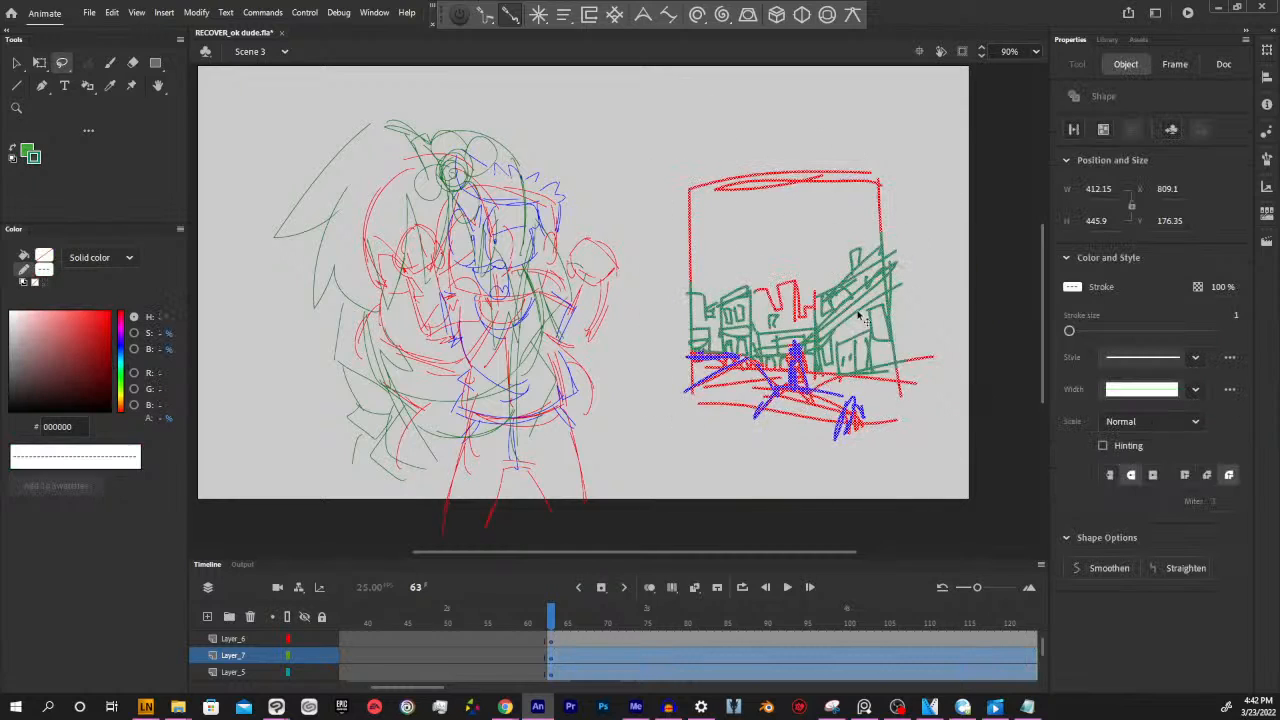
pyautogui.press('Delete')
pyautogui.click(560, 643)
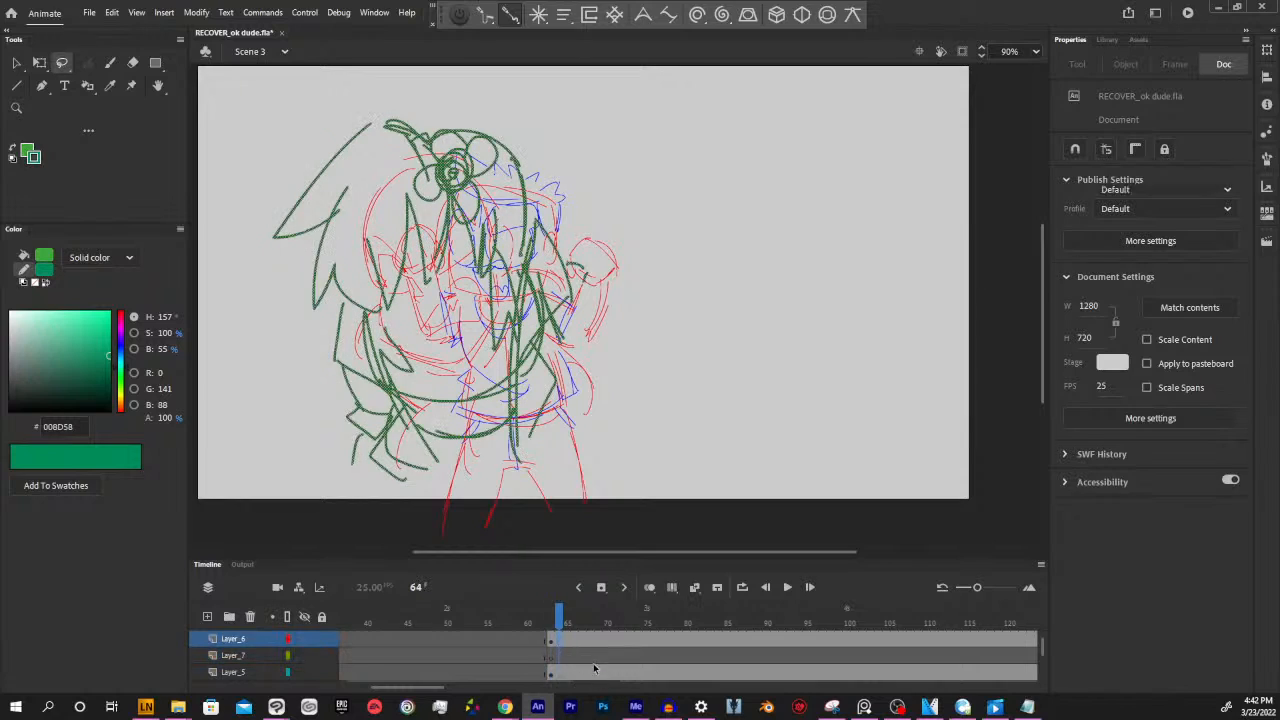
pyautogui.press('Delete')
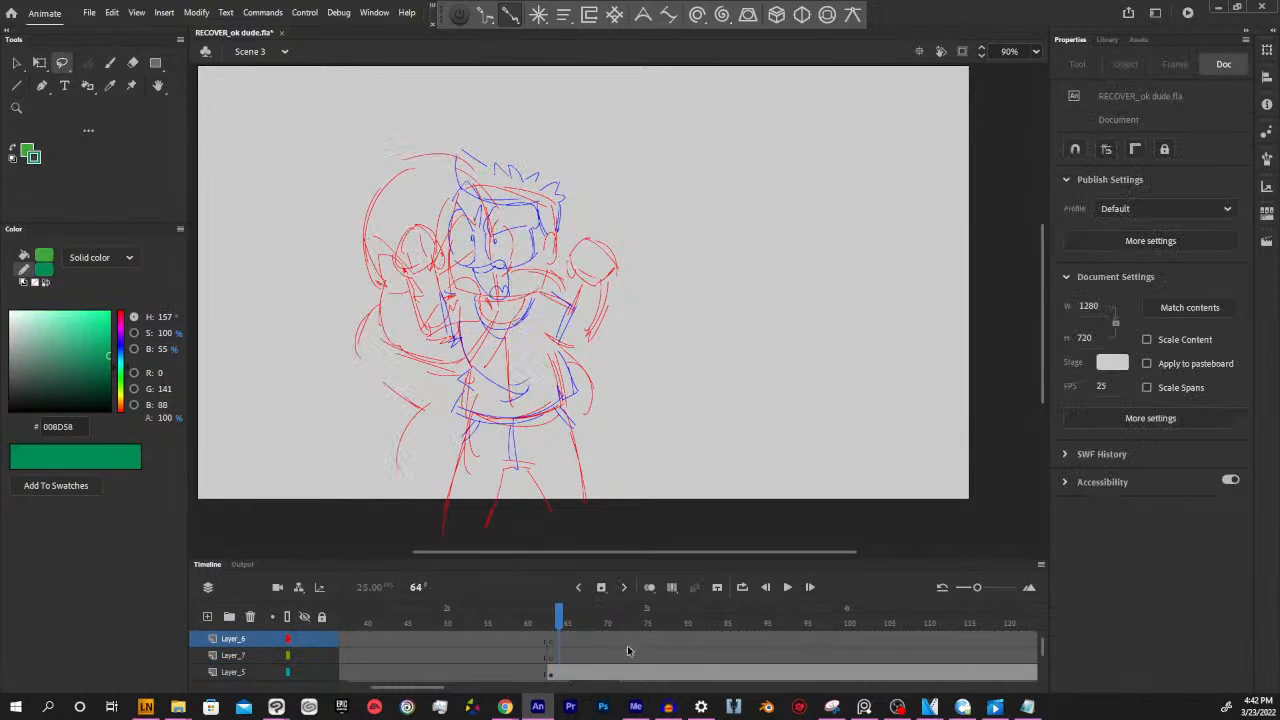
pyautogui.click(562, 673)
pyautogui.press('Delete')
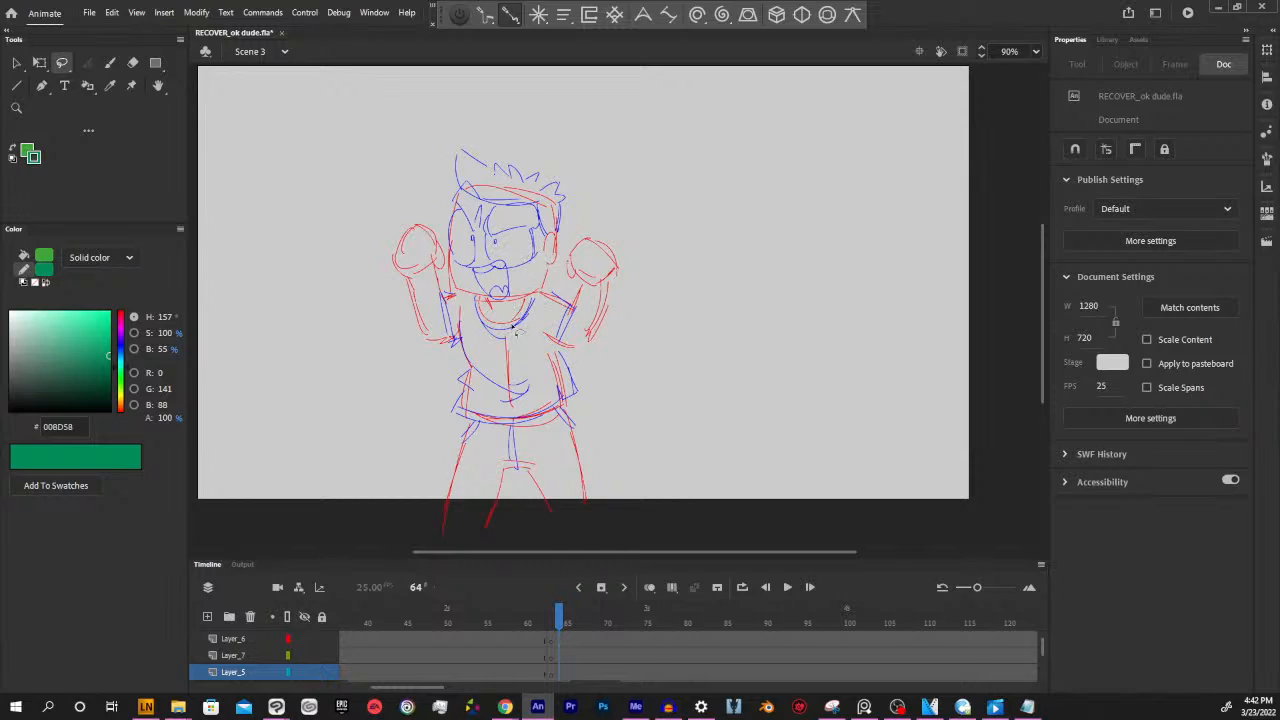
# Examine the remaining character's poses and keyframes on Layer_2 and Layer_3 between frames 64 and 74
pyautogui.moveTo(669, 552); pyautogui.dragTo(654, 552)
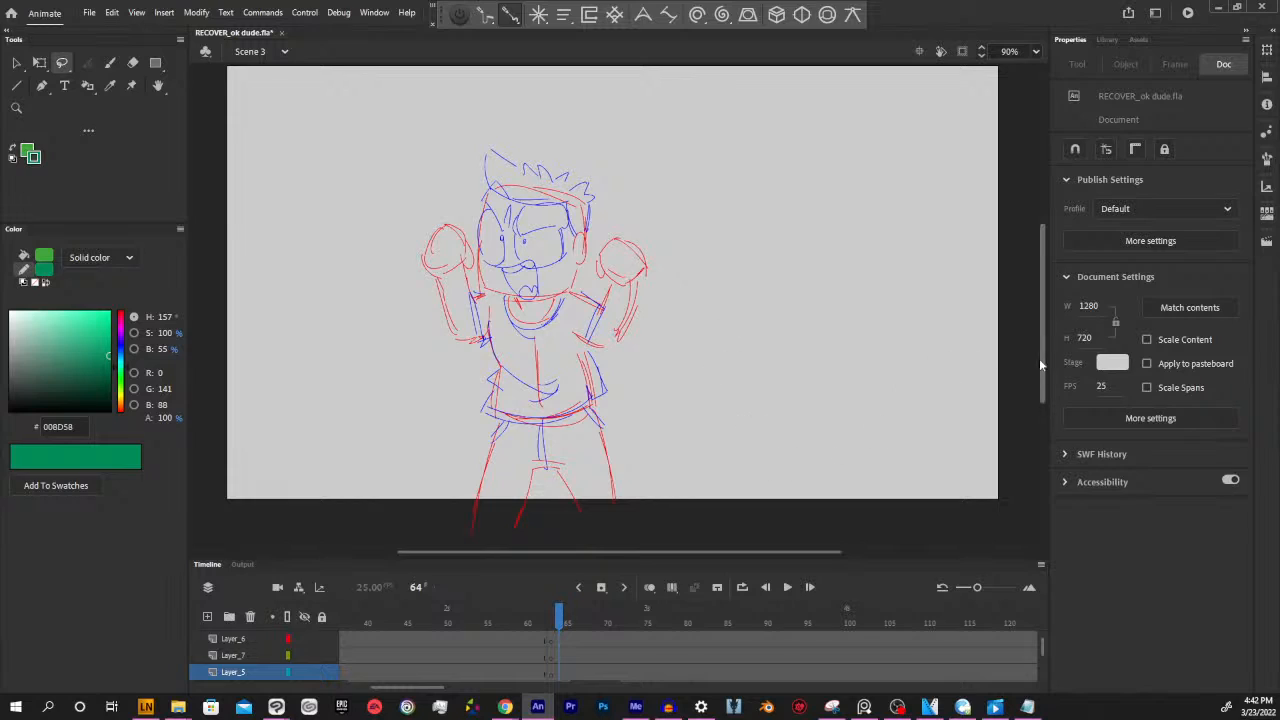
pyautogui.moveTo(1043, 353); pyautogui.dragTo(1038, 343)
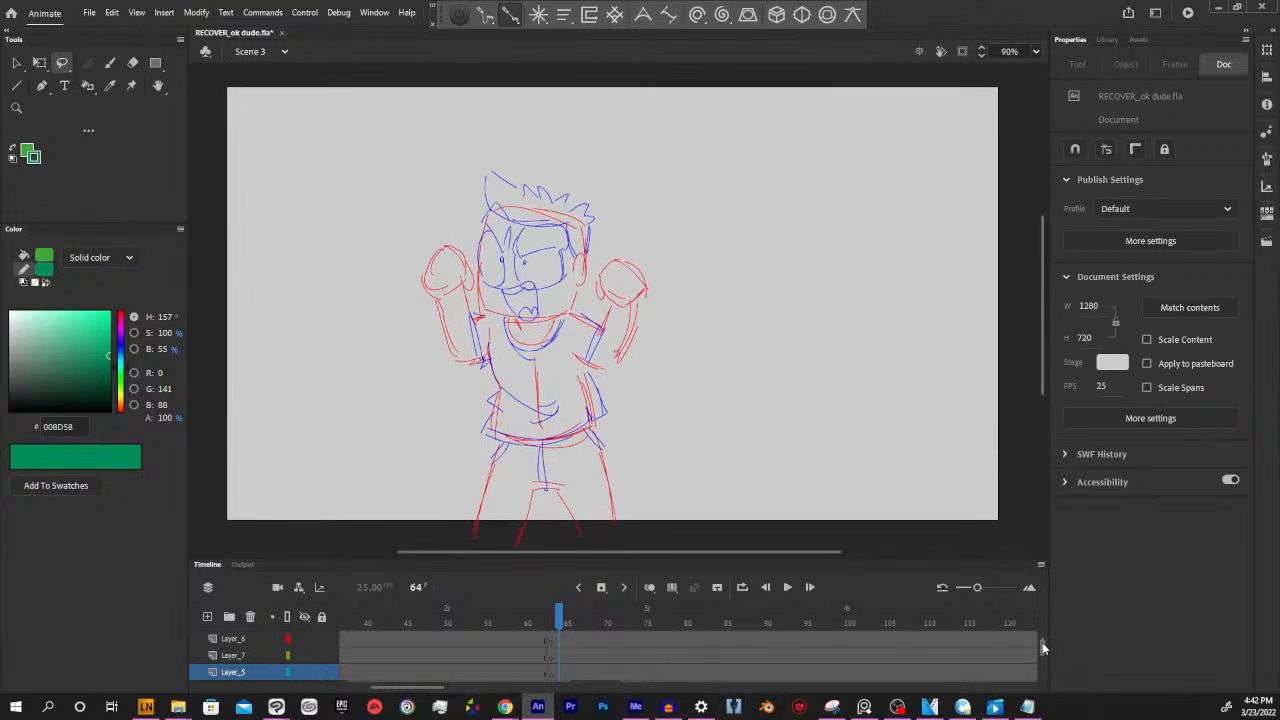
pyautogui.moveTo(1042, 642); pyautogui.dragTo(1046, 660)
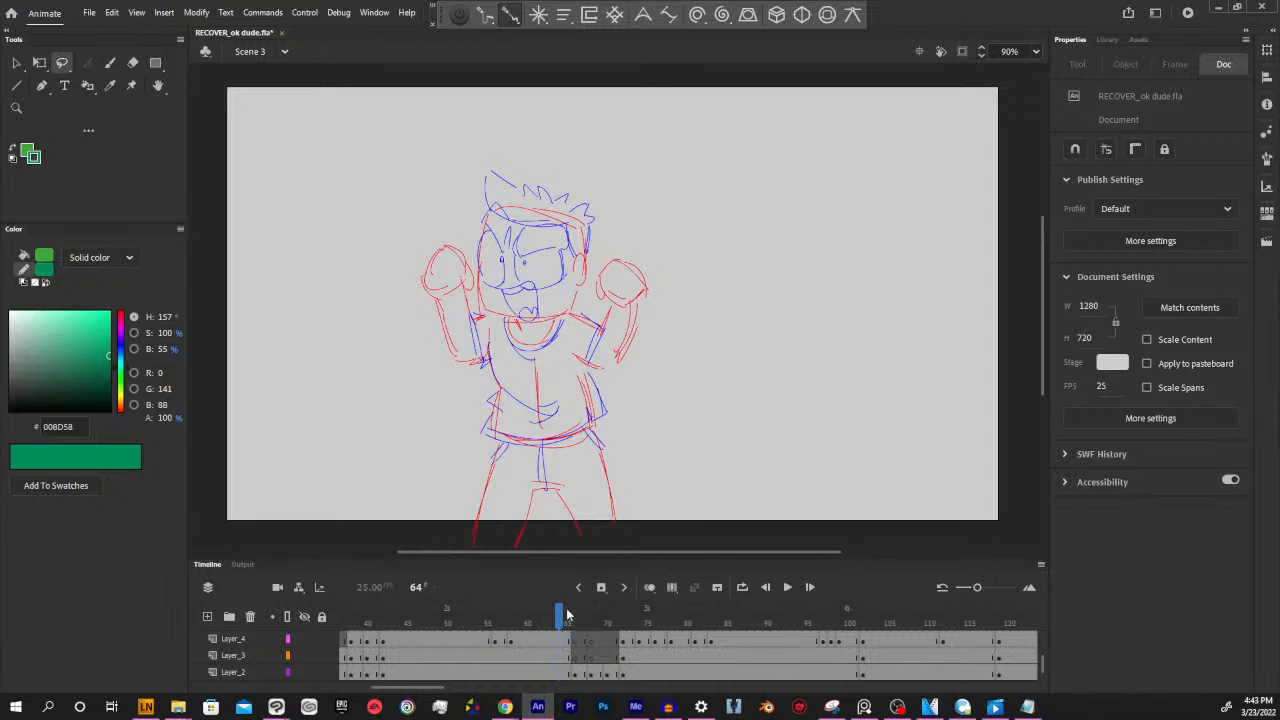
pyautogui.click(605, 657)
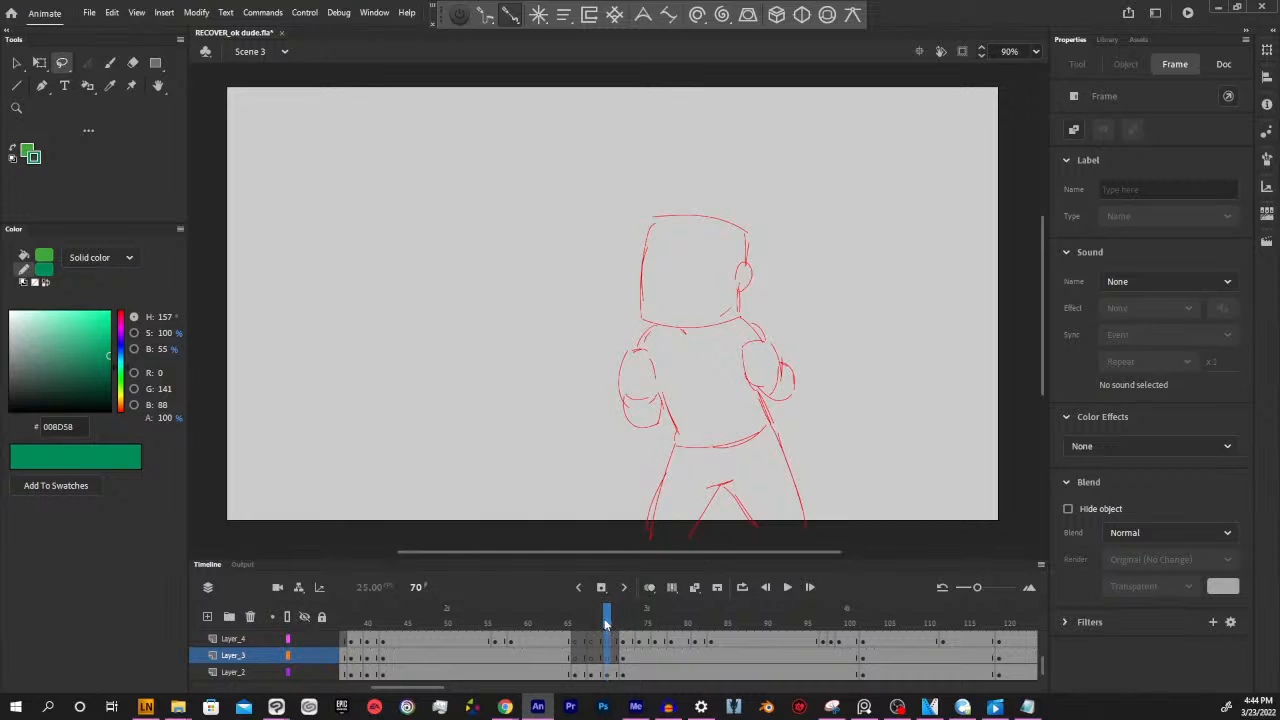
pyautogui.moveTo(607, 621)
pyautogui.mouseDown()
pyautogui.moveTo(570, 622)
pyautogui.moveTo(637, 621)
pyautogui.mouseUp()
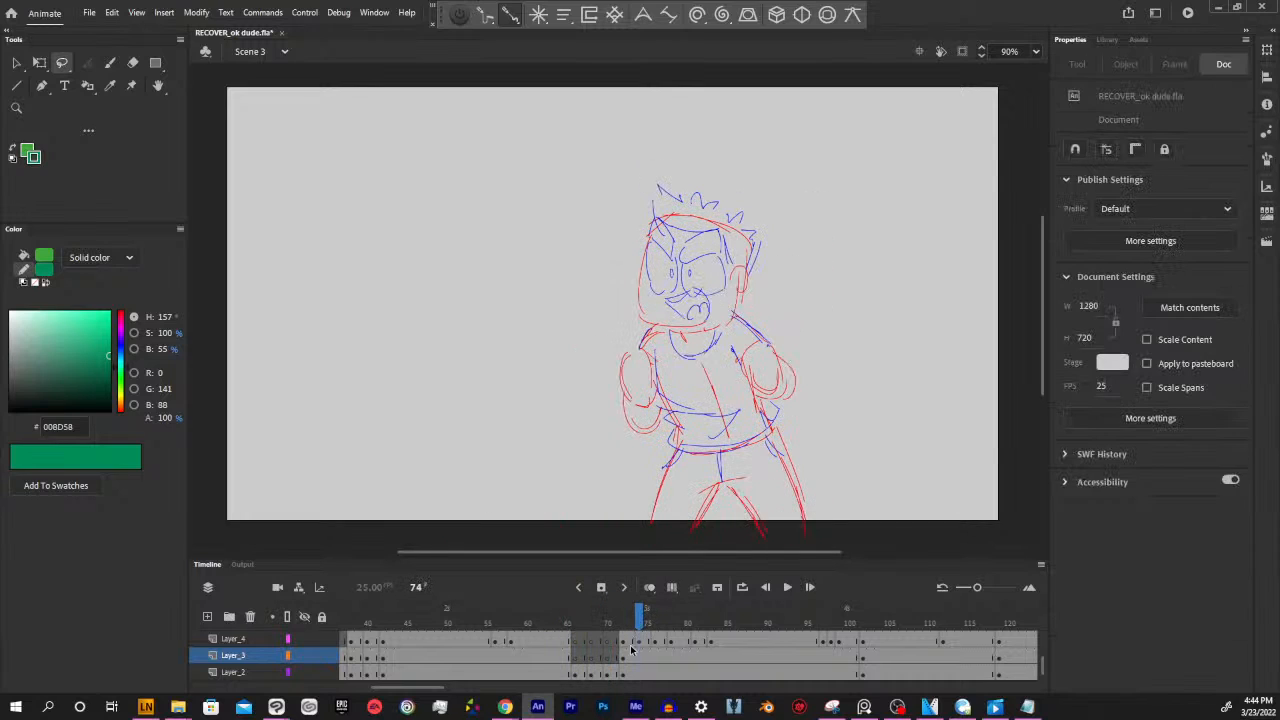
pyautogui.click(580, 673)
pyautogui.click(562, 656)
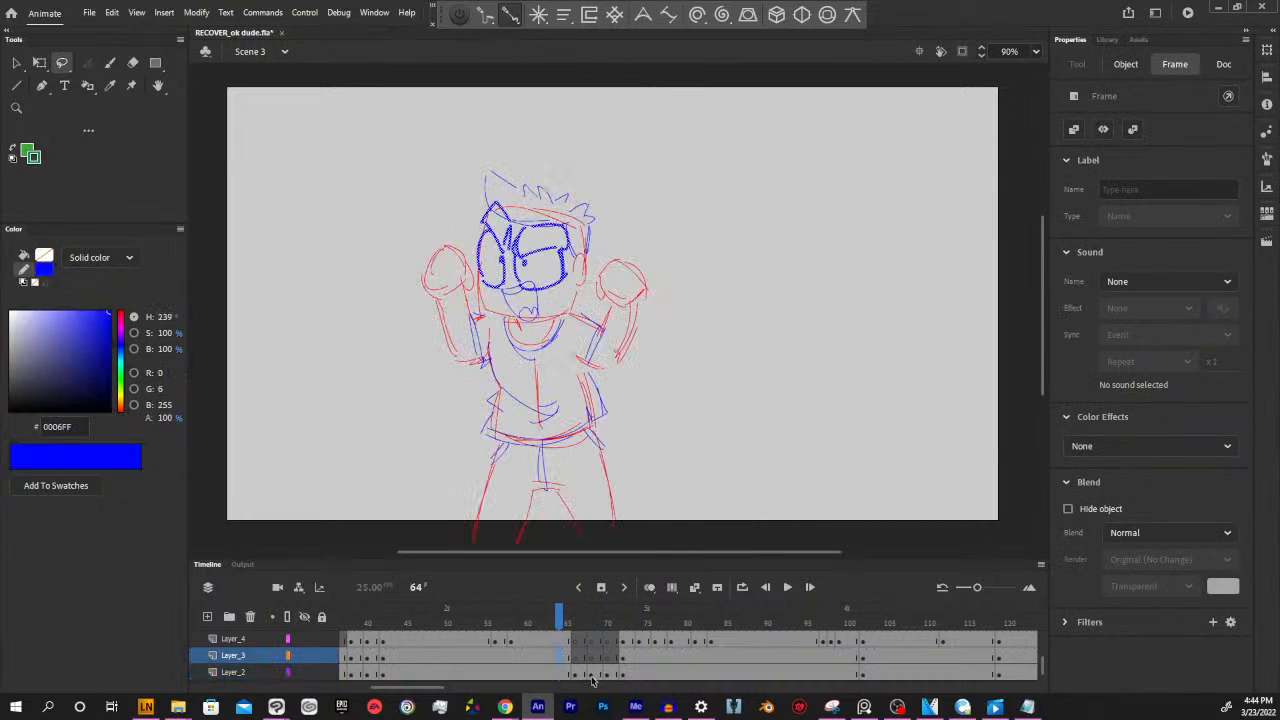
pyautogui.click(584, 673)
pyautogui.click(592, 674)
pyautogui.click(577, 674)
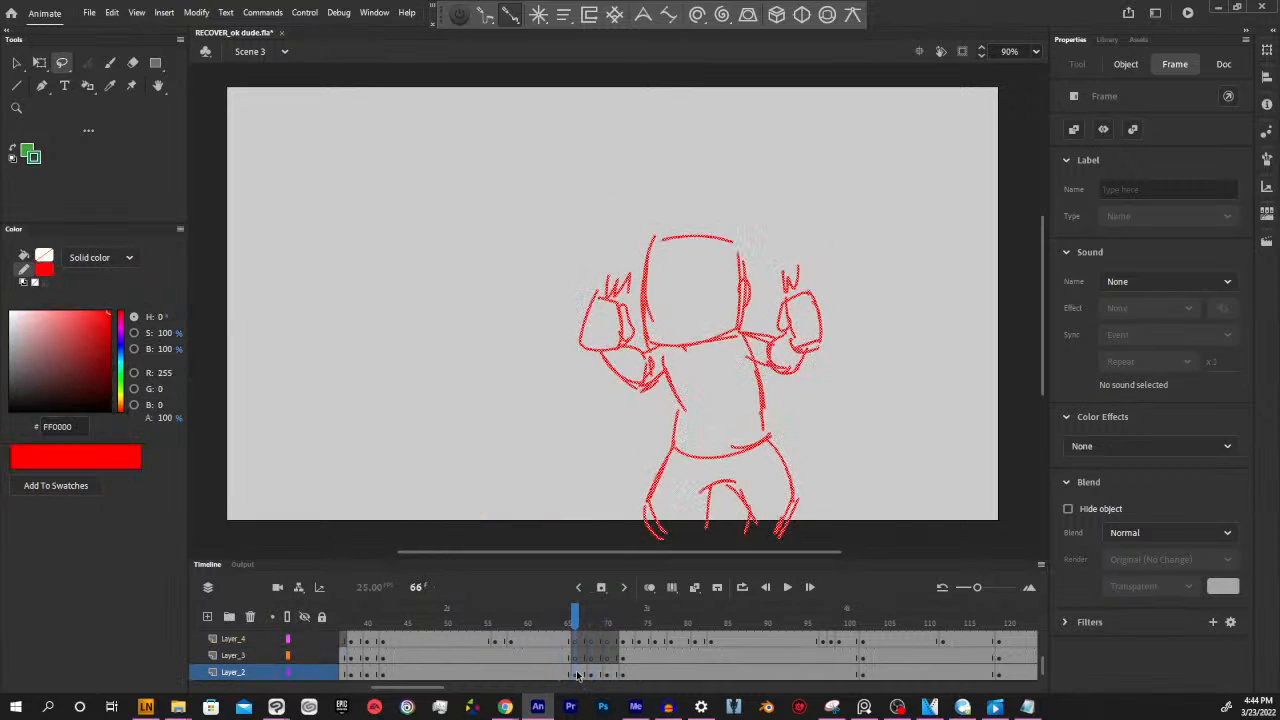
# Turn on onion skinning and move the whole character at frame 65 over the ghosted pose of the following frames
pyautogui.click(570, 657)
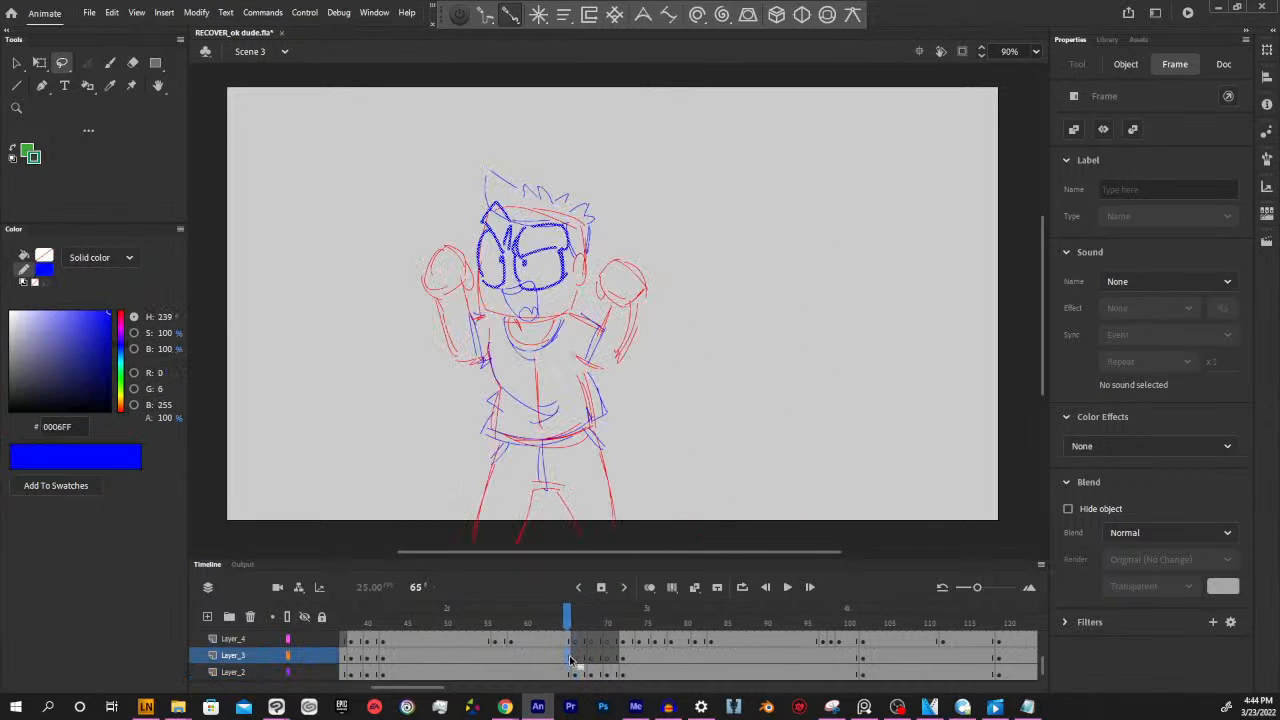
pyautogui.click(570, 673)
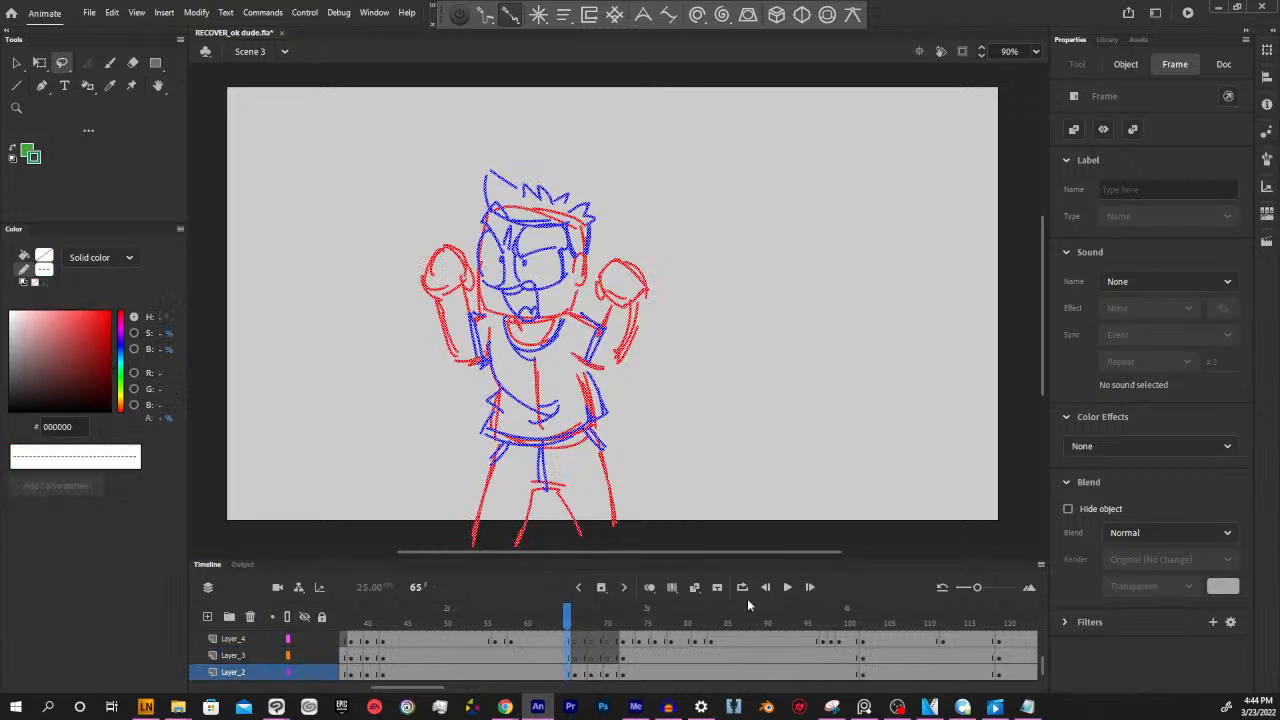
pyautogui.click(649, 587)
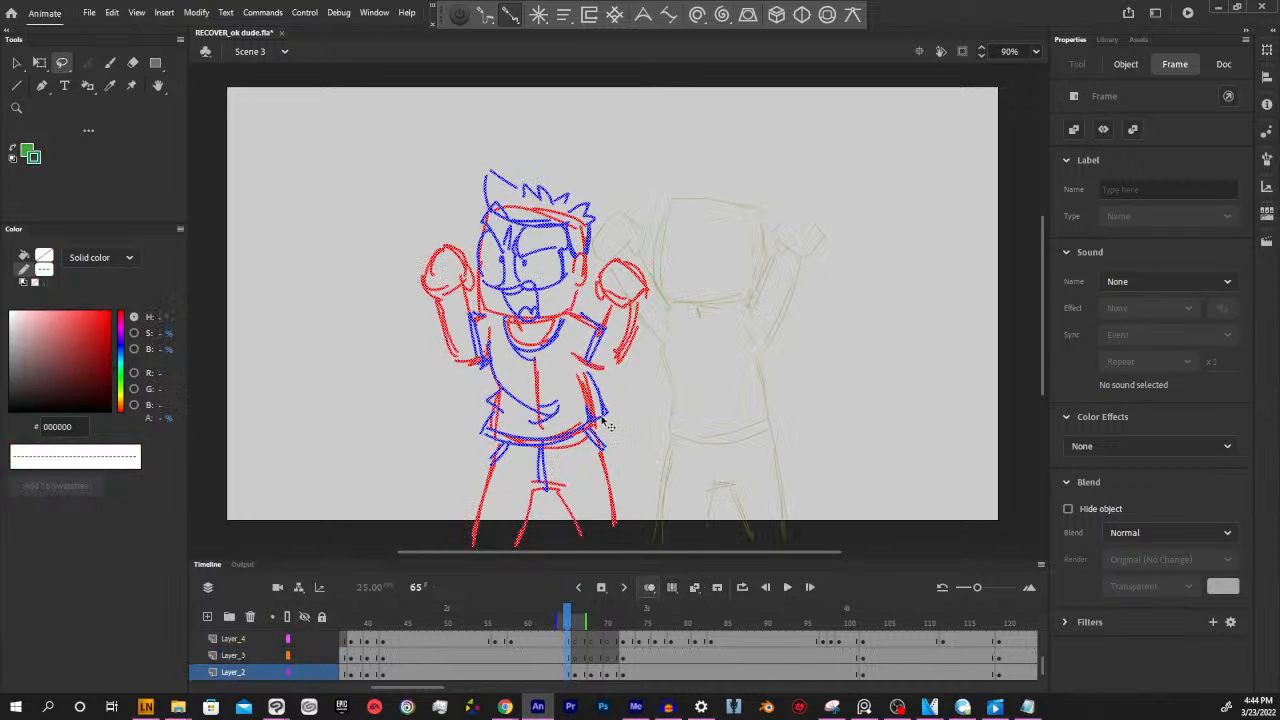
pyautogui.hotkey('ctrl', 'a')
pyautogui.moveTo(608, 423); pyautogui.dragTo(792, 417)
pyautogui.click(826, 407)
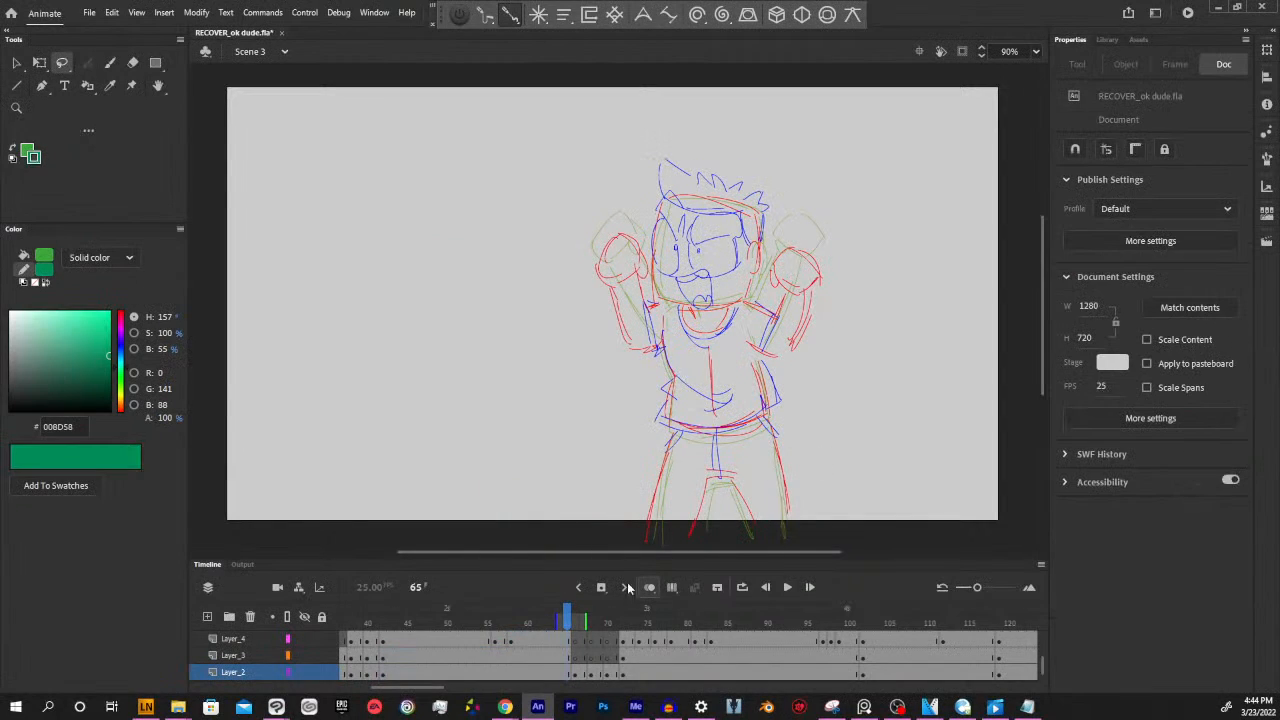
# Scrub the animation from frame 65 to frame 119 to review the poses, and return to frame 72
pyautogui.moveTo(569, 610)
pyautogui.mouseDown()
pyautogui.moveTo(655, 612)
pyautogui.moveTo(545, 612)
pyautogui.moveTo(678, 585)
pyautogui.moveTo(786, 582)
pyautogui.mouseUp()
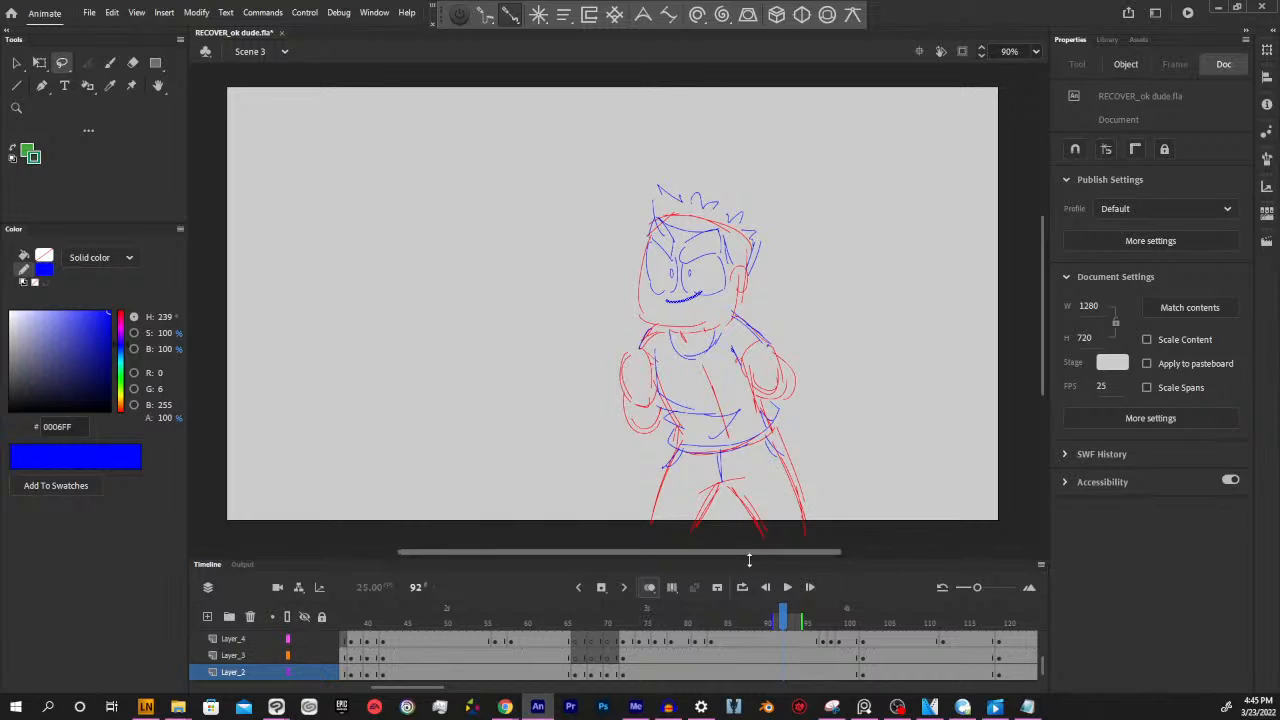
pyautogui.moveTo(786, 622)
pyautogui.mouseDown()
pyautogui.moveTo(575, 630)
pyautogui.moveTo(999, 620)
pyautogui.mouseUp()
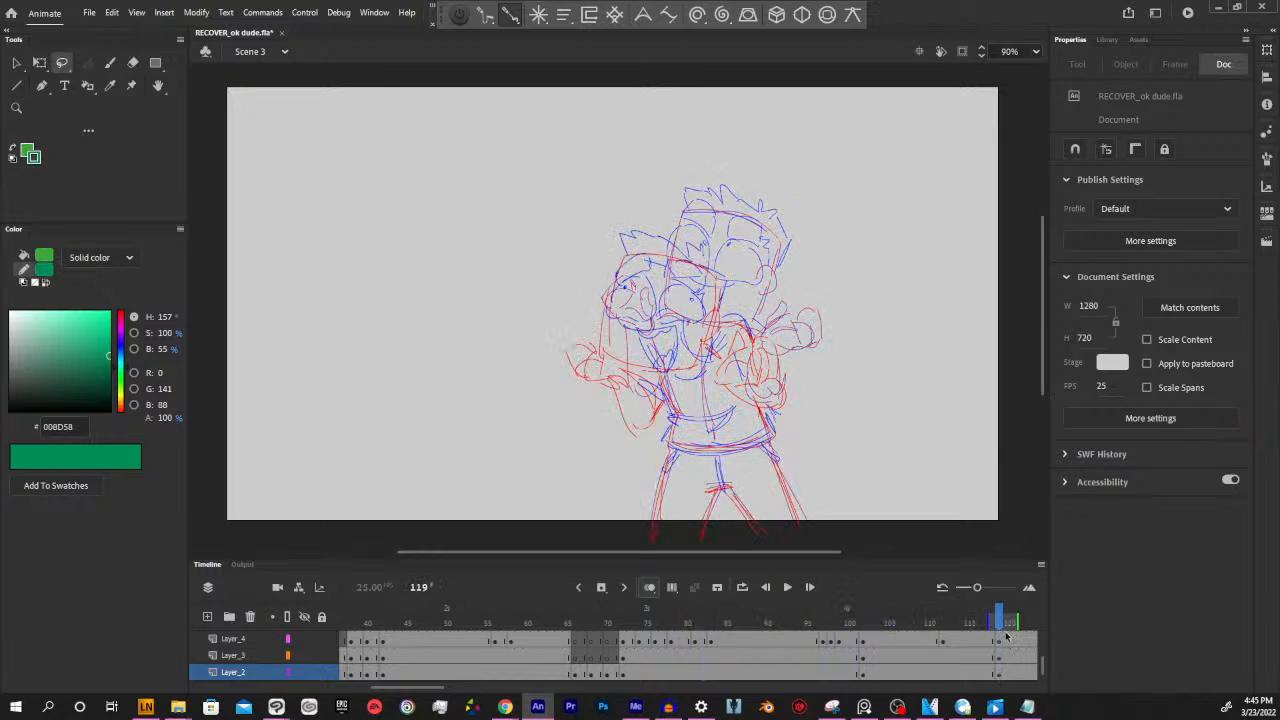
pyautogui.click(649, 588)
pyautogui.click(649, 588)
pyautogui.click(624, 660)
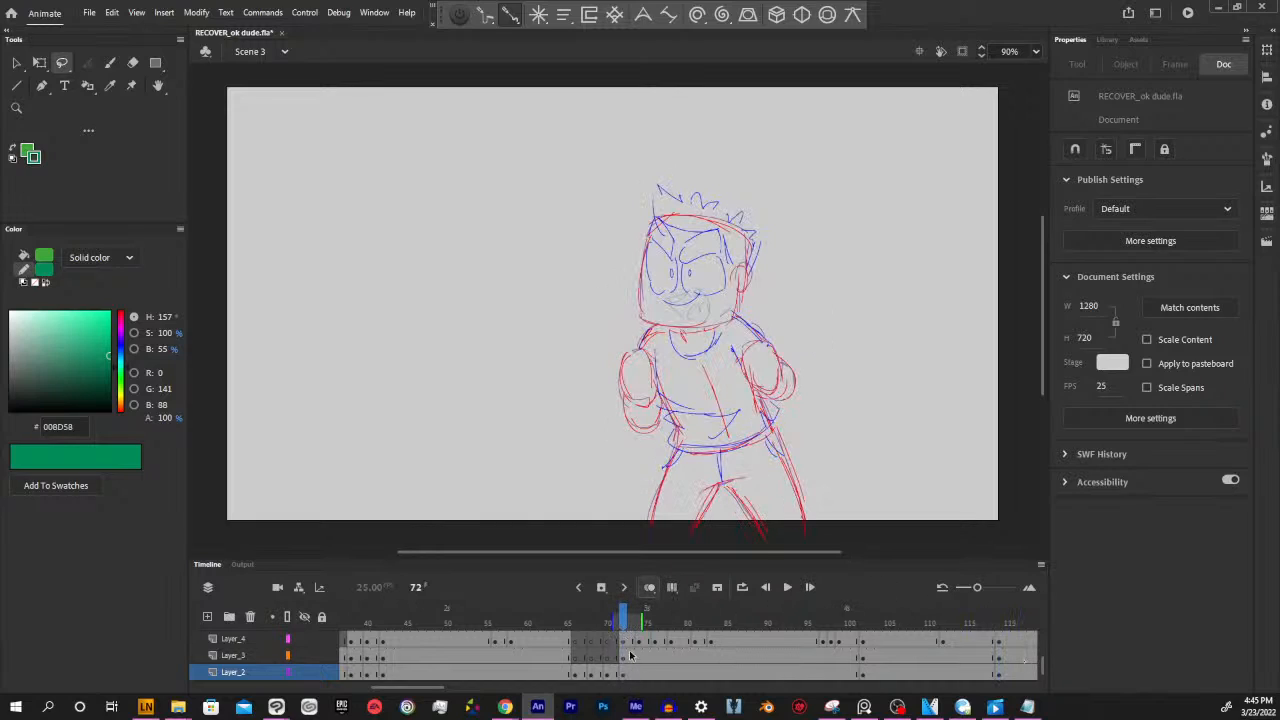
pyautogui.moveTo(704, 707)
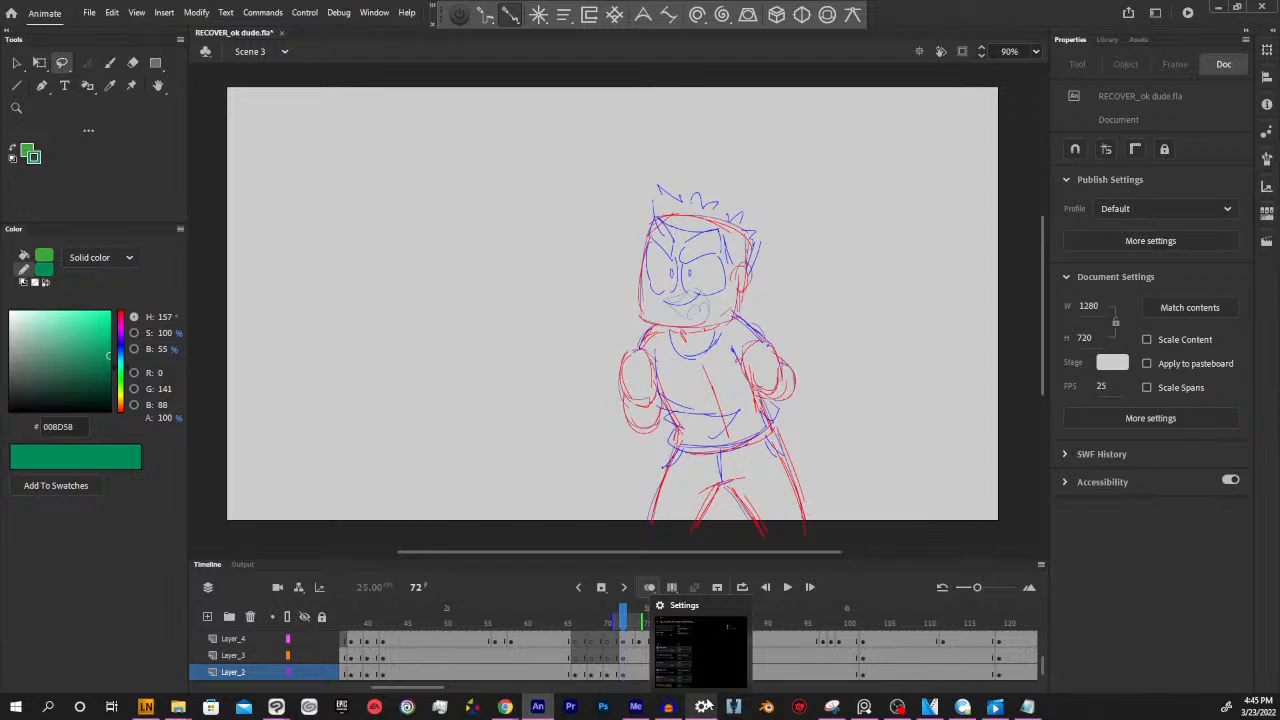
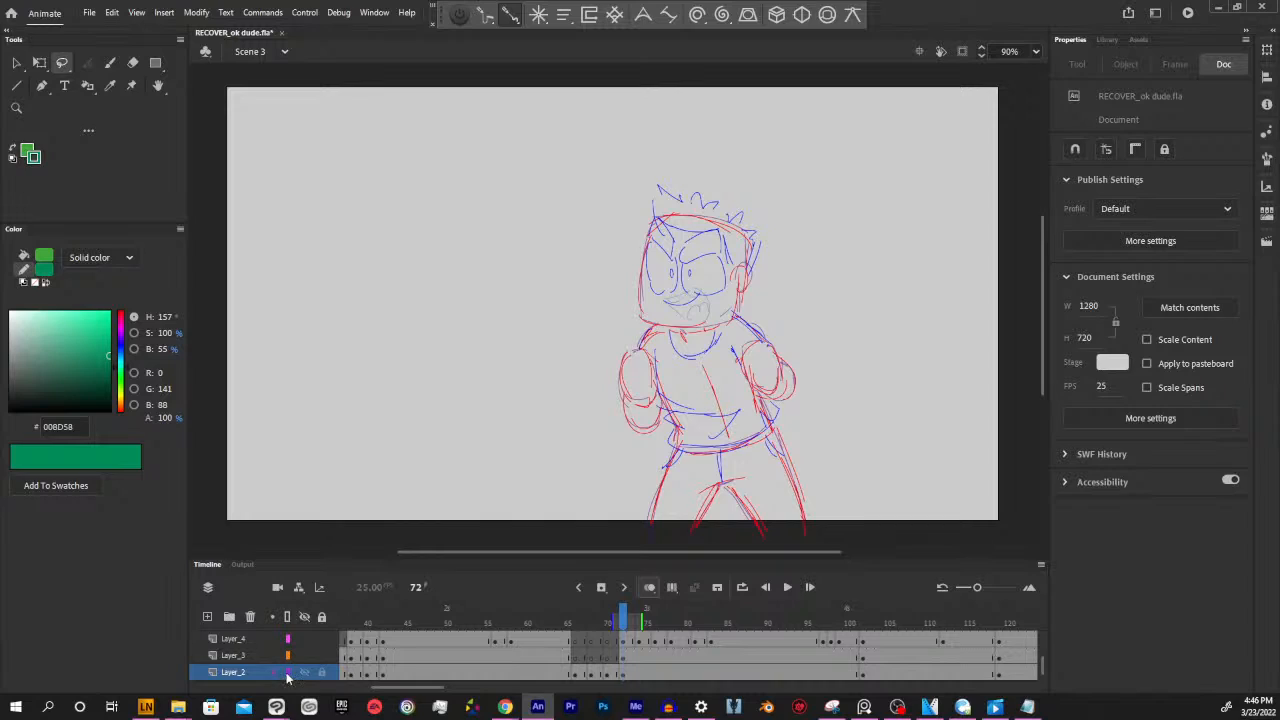
# Display Layer_2 as outlines and set its visibility to 50% opacity
pyautogui.click(288, 677)
pyautogui.doubleClick(288, 677)
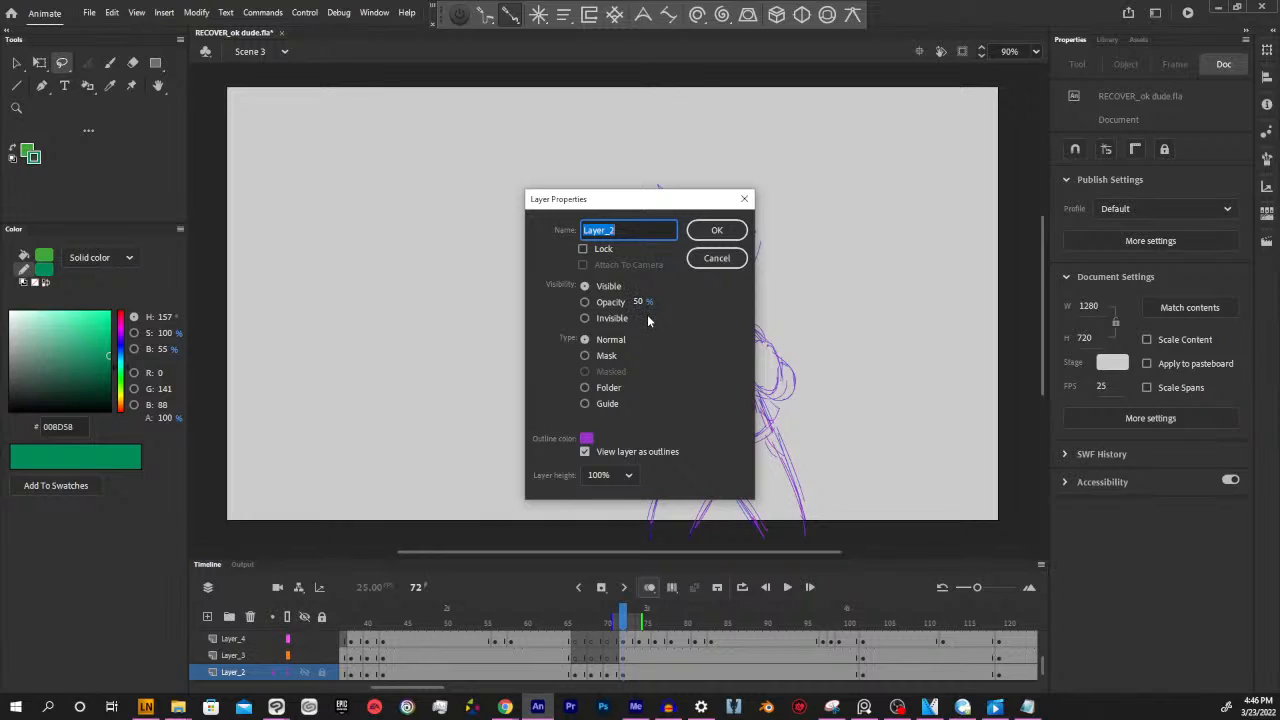
pyautogui.click(587, 300)
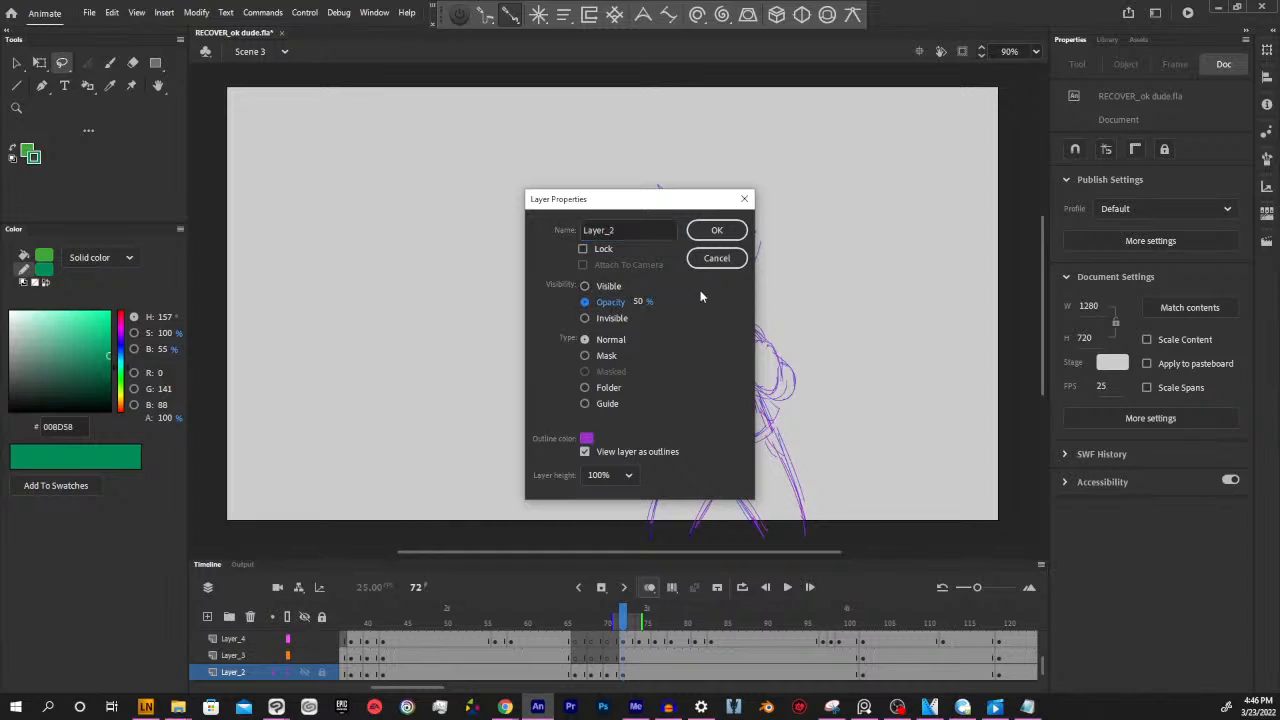
pyautogui.click(722, 231)
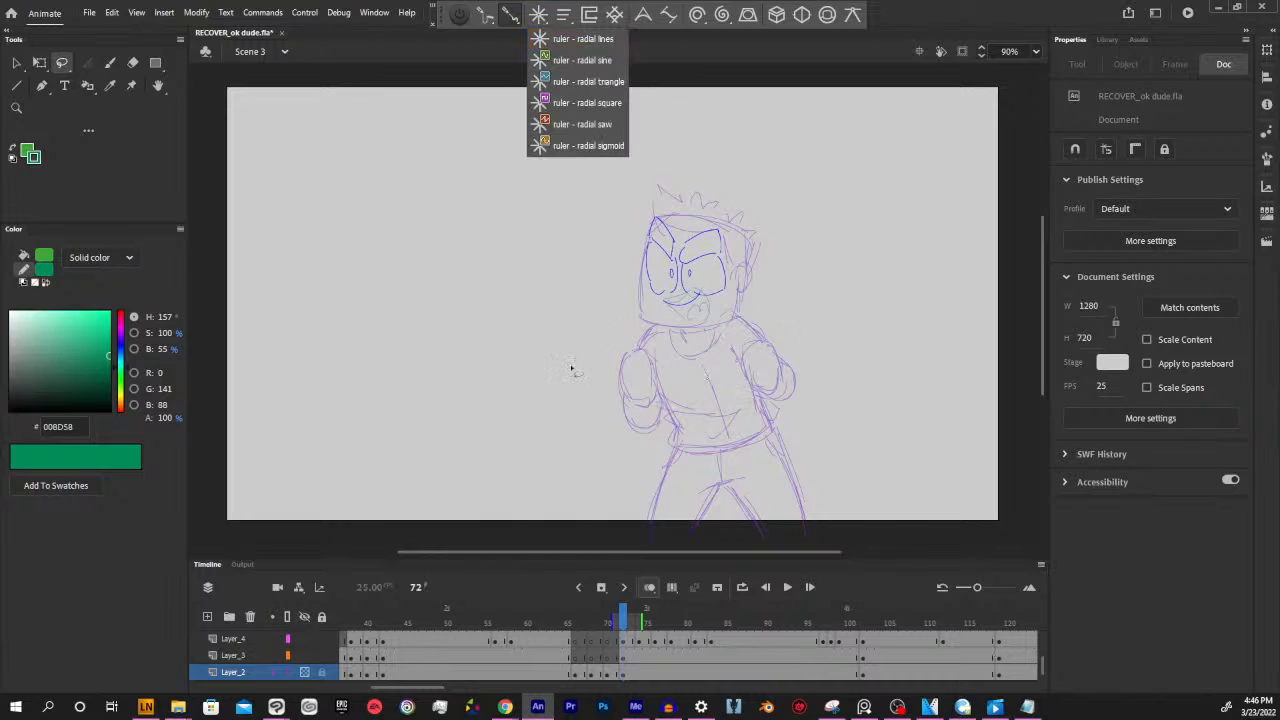
pyautogui.moveTo(683, 553); pyautogui.dragTo(691, 548)
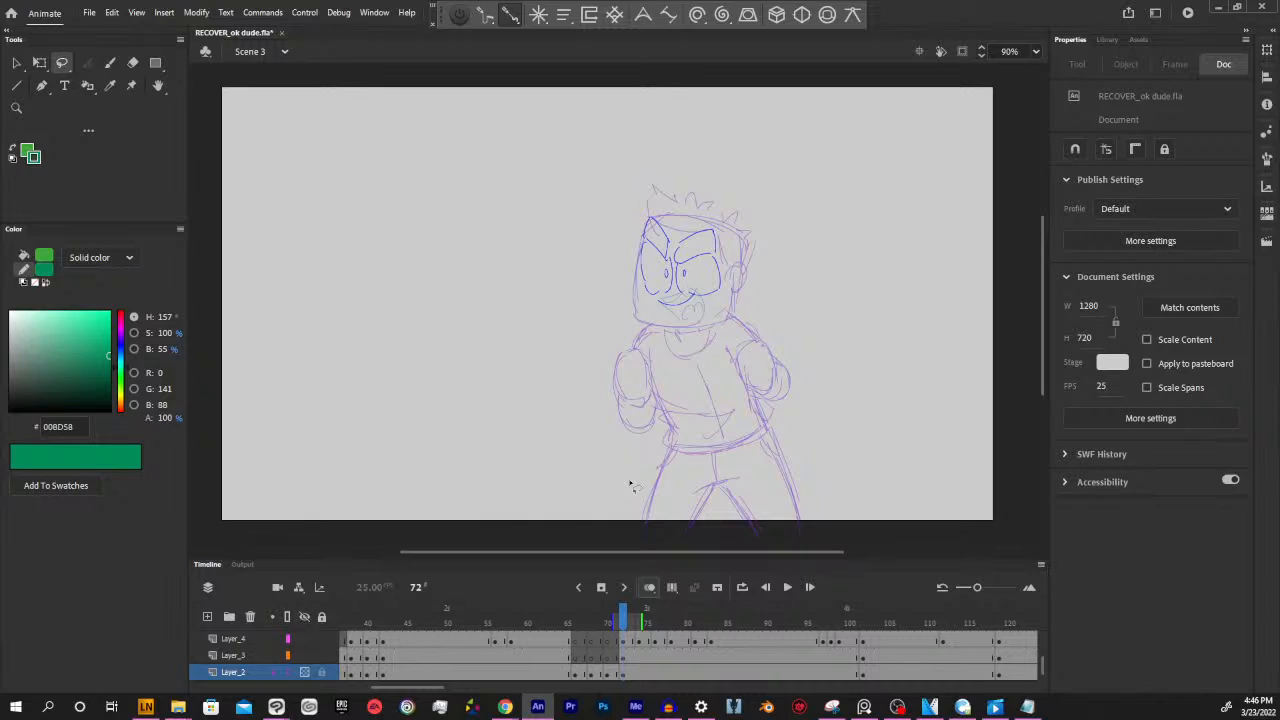
# Go to frame 66 of Layer_2, turn off the layer's outline view and set its visibility back to Visible
pyautogui.click(575, 675)
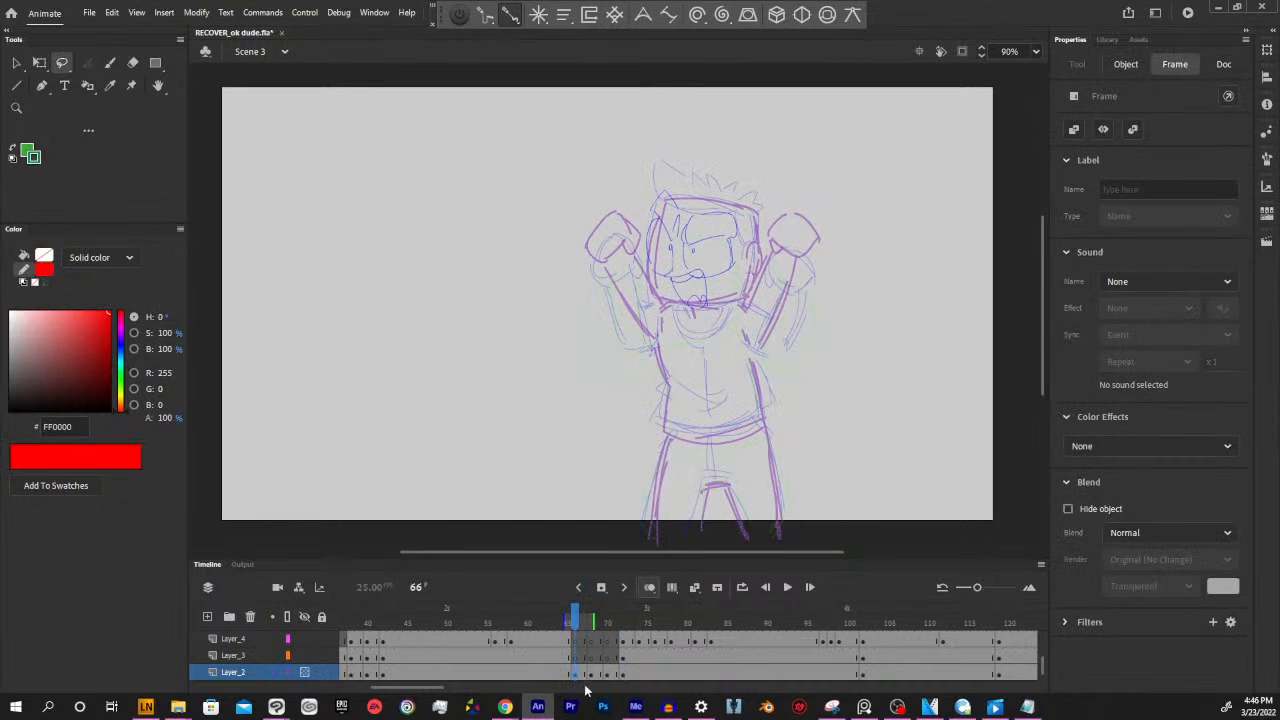
pyautogui.moveTo(600, 674); pyautogui.dragTo(576, 673)
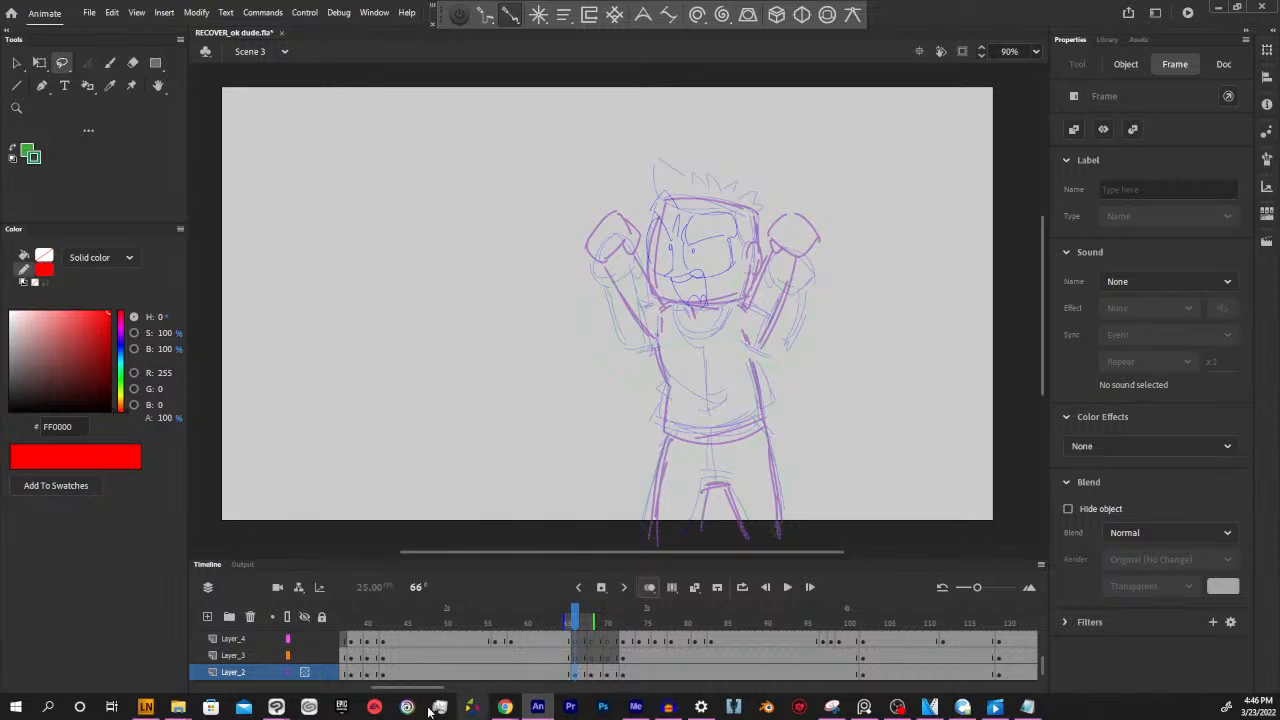
pyautogui.doubleClick(294, 676)
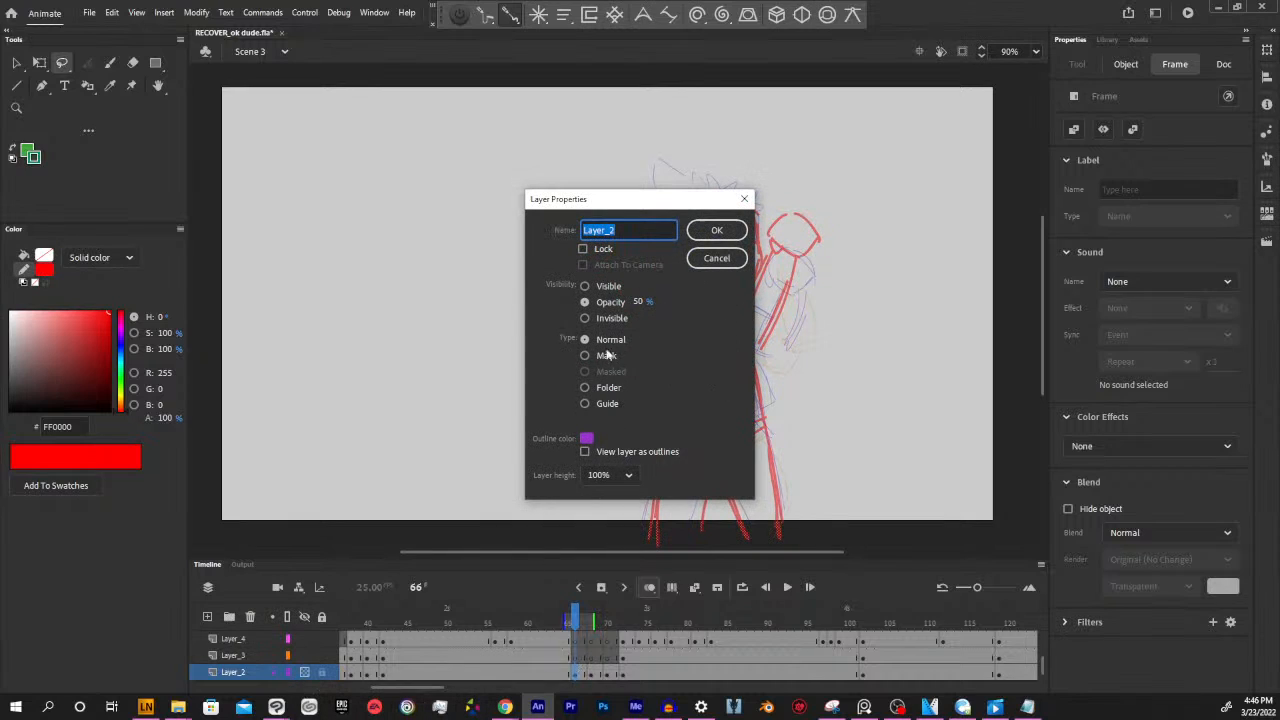
pyautogui.click(587, 286)
pyautogui.click(716, 230)
pyautogui.hotkey('ctrl', 'a')
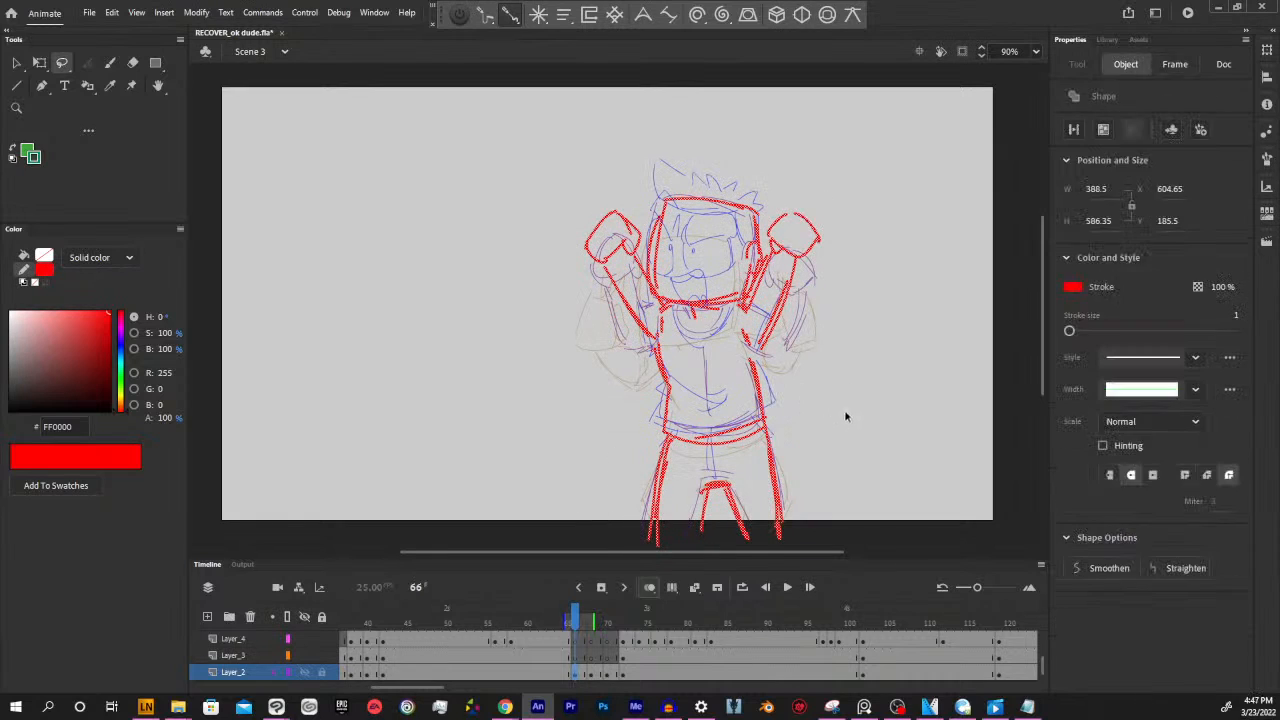
pyautogui.click(846, 416)
# Switch to the Classic Brush for frame 66 of Layer_2 and turn on the Lazy Nezumi stroke assistance
pyautogui.press('b')
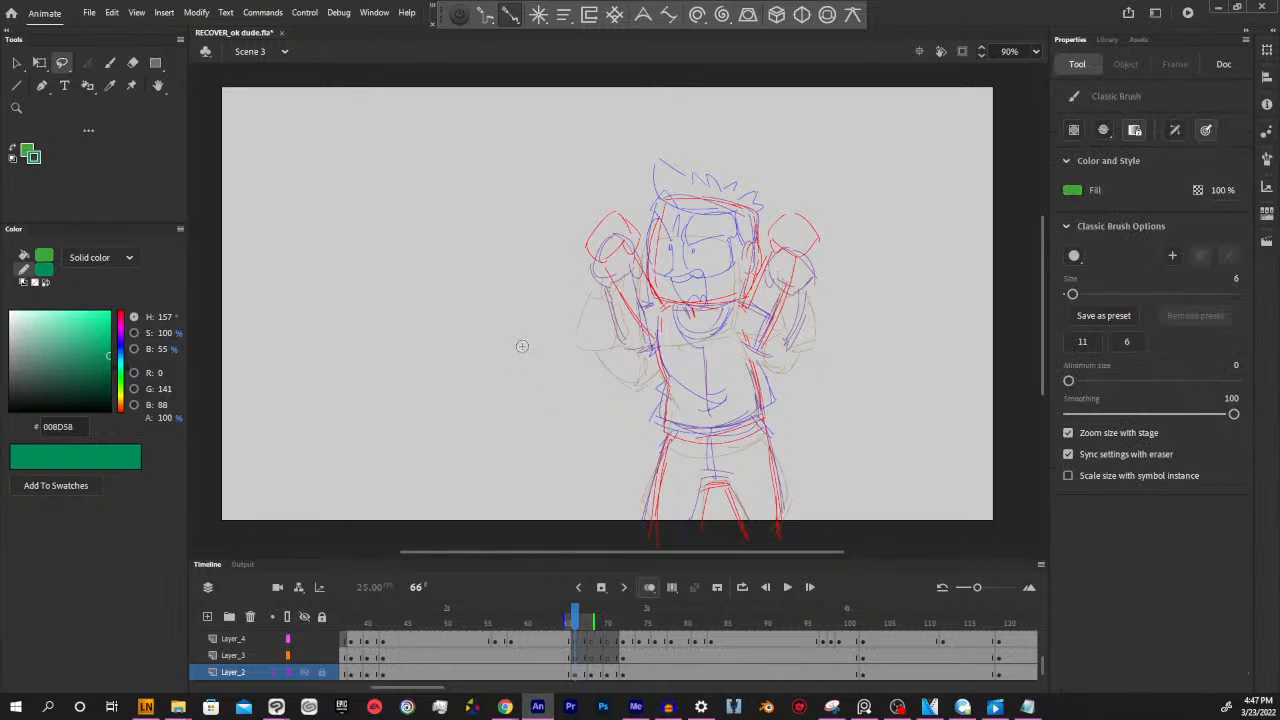
pyautogui.click(577, 675)
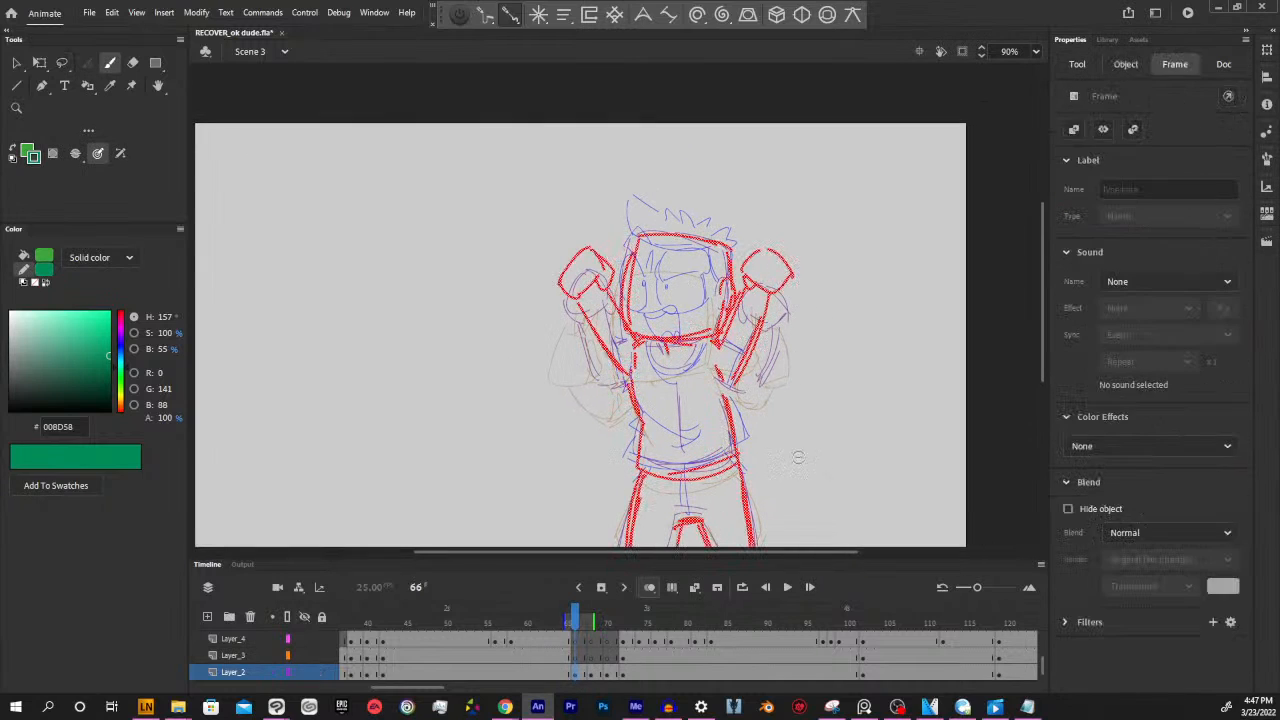
pyautogui.press('Escape')
pyautogui.hotkey('ctrl', '=')
pyautogui.moveTo(846, 258)
pyautogui.mouseDown()
pyautogui.moveTo(857, 338)
pyautogui.moveTo(765, 369)
pyautogui.mouseUp()
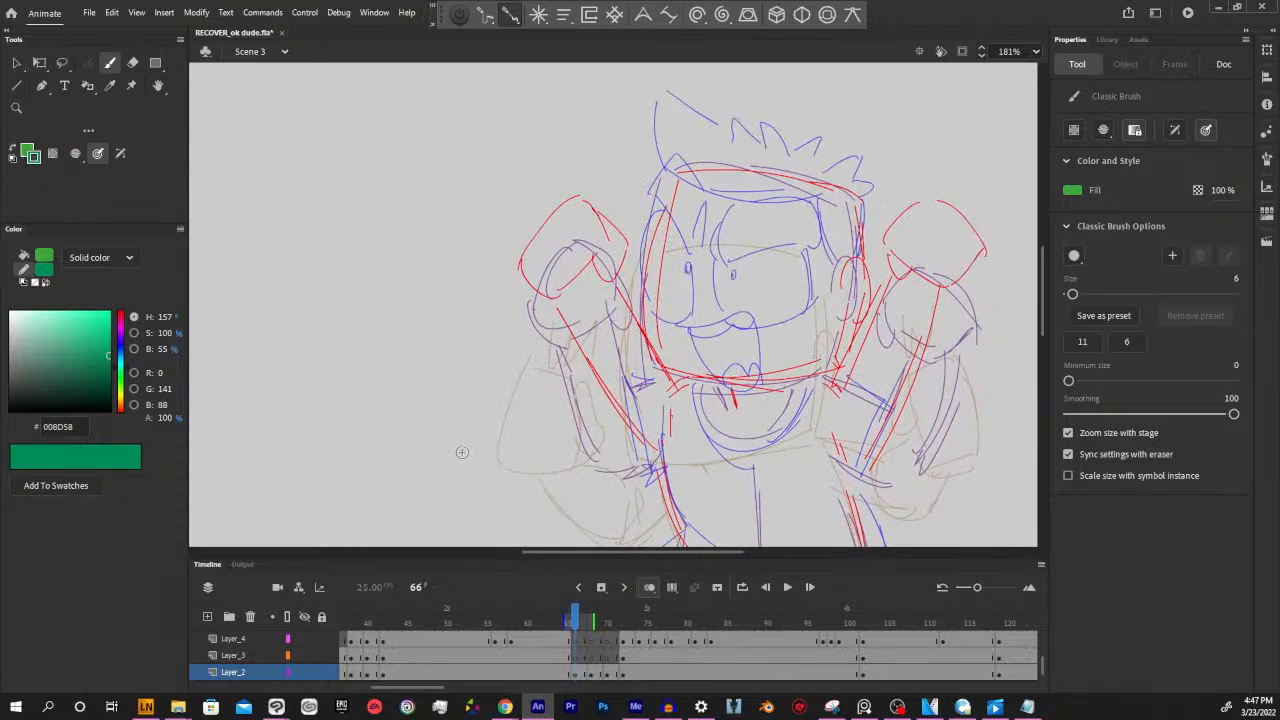
pyautogui.hotkey('ctrl', '-')
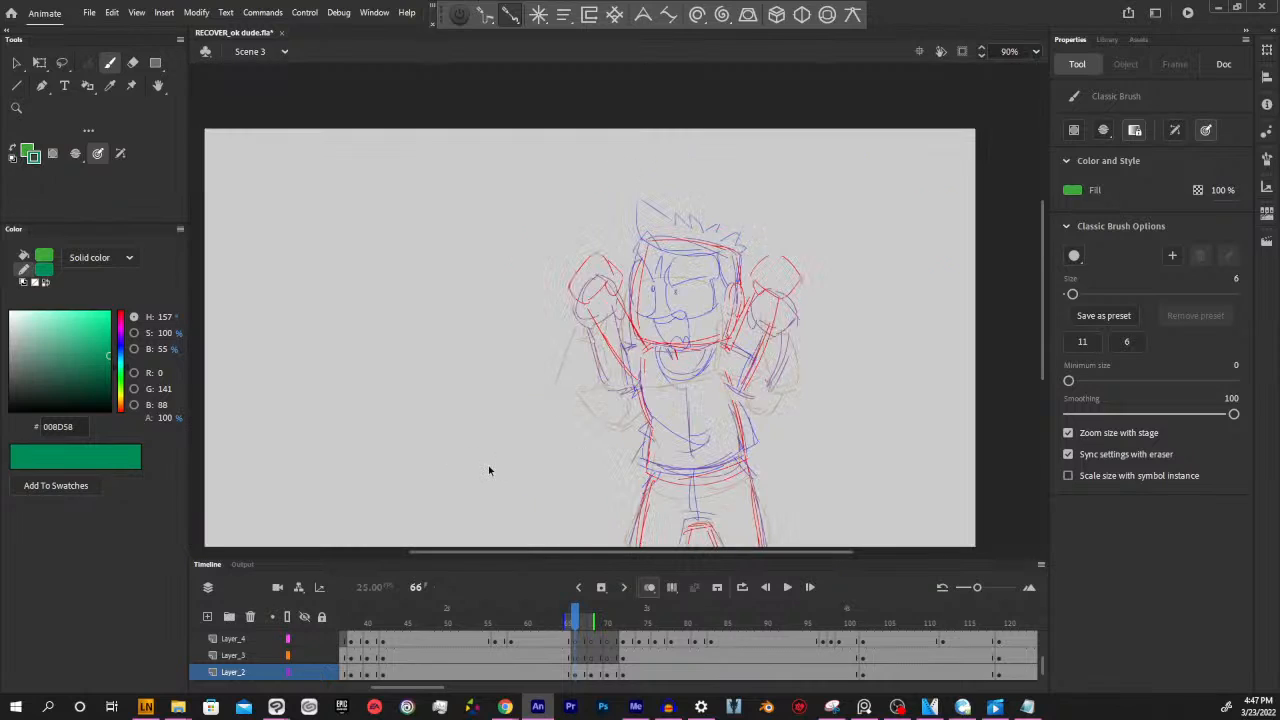
pyautogui.click(1036, 51)
pyautogui.click(1050, 197)
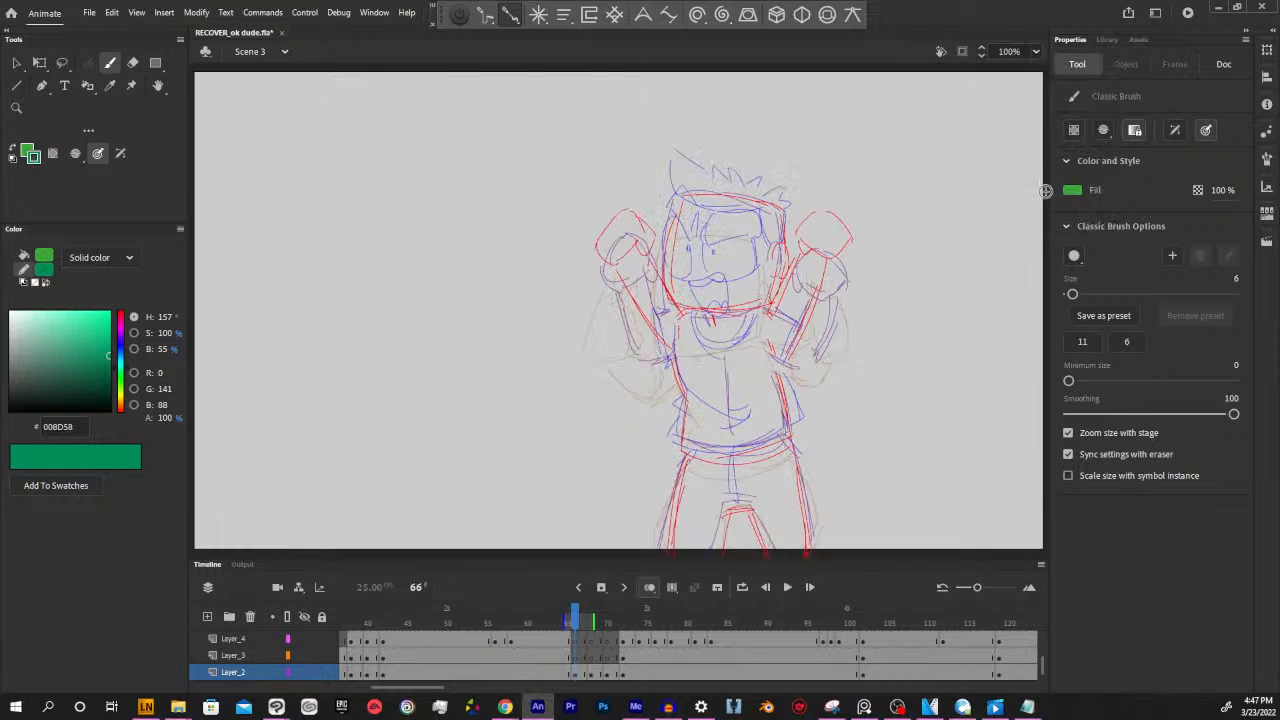
pyautogui.hotkey('ctrl', '=')
pyautogui.moveTo(872, 268); pyautogui.dragTo(836, 408)
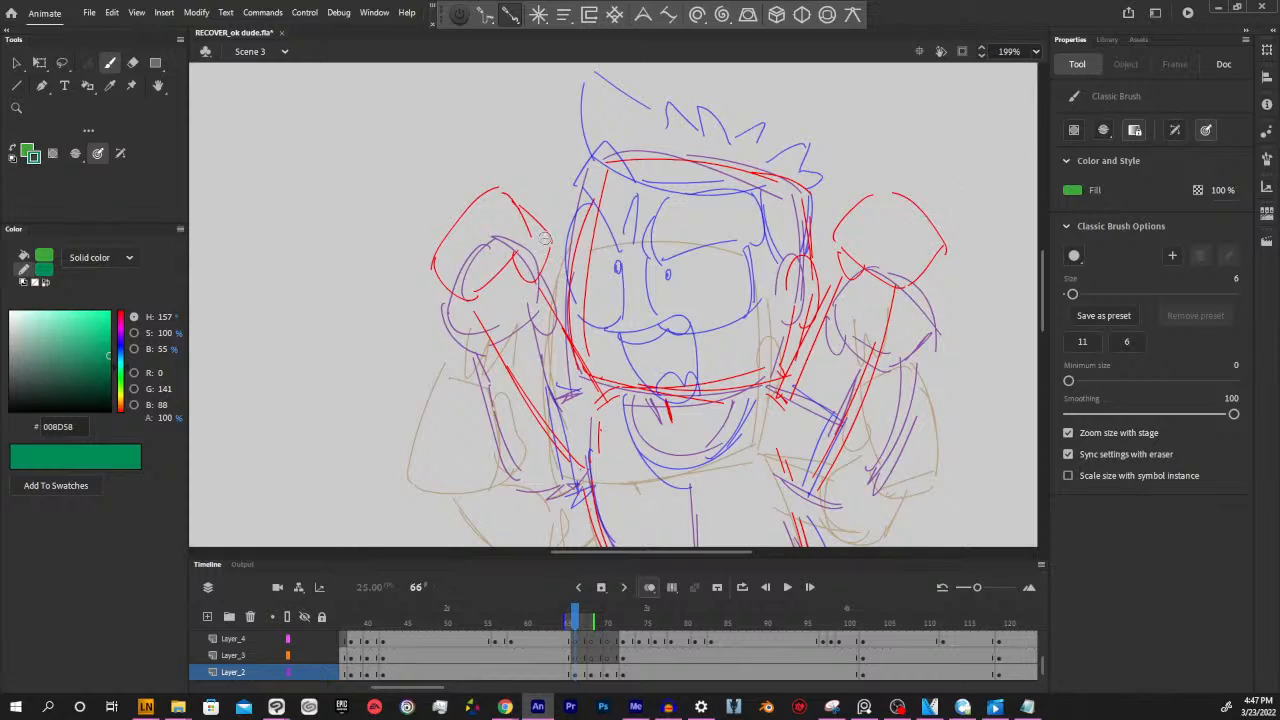
pyautogui.moveTo(506, 335); pyautogui.dragTo(509, 332)
pyautogui.click(460, 15)
# Try a brush stroke over the sketched fist at the left of the head, and undo it
pyautogui.click(581, 674)
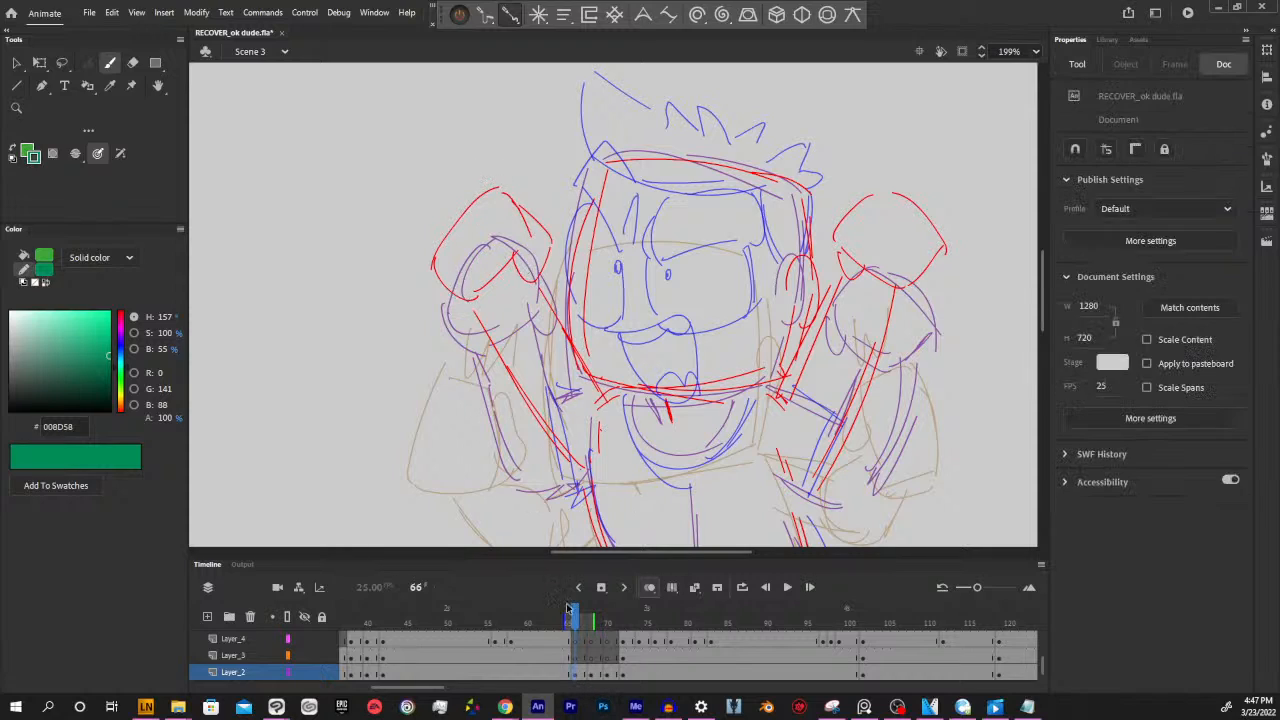
pyautogui.click(591, 677)
pyautogui.click(575, 675)
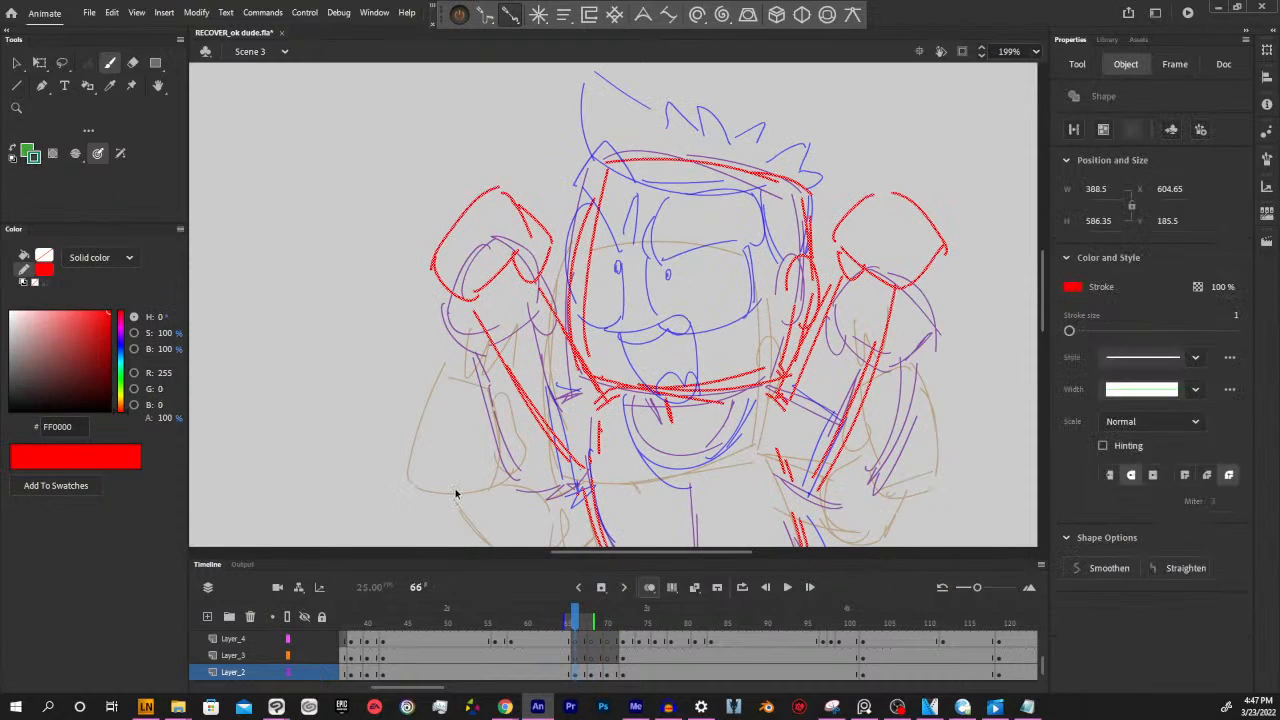
pyautogui.press('Escape')
pyautogui.moveTo(470, 294)
pyautogui.mouseDown()
pyautogui.moveTo(438, 243)
pyautogui.moveTo(480, 205)
pyautogui.mouseUp()
pyautogui.hotkey('ctrl', 'z')
# Set the stroke and fill colours to #000000 and ink the raised fist and thumb at the left of the head
pyautogui.moveTo(81, 375); pyautogui.dragTo(123, 465)
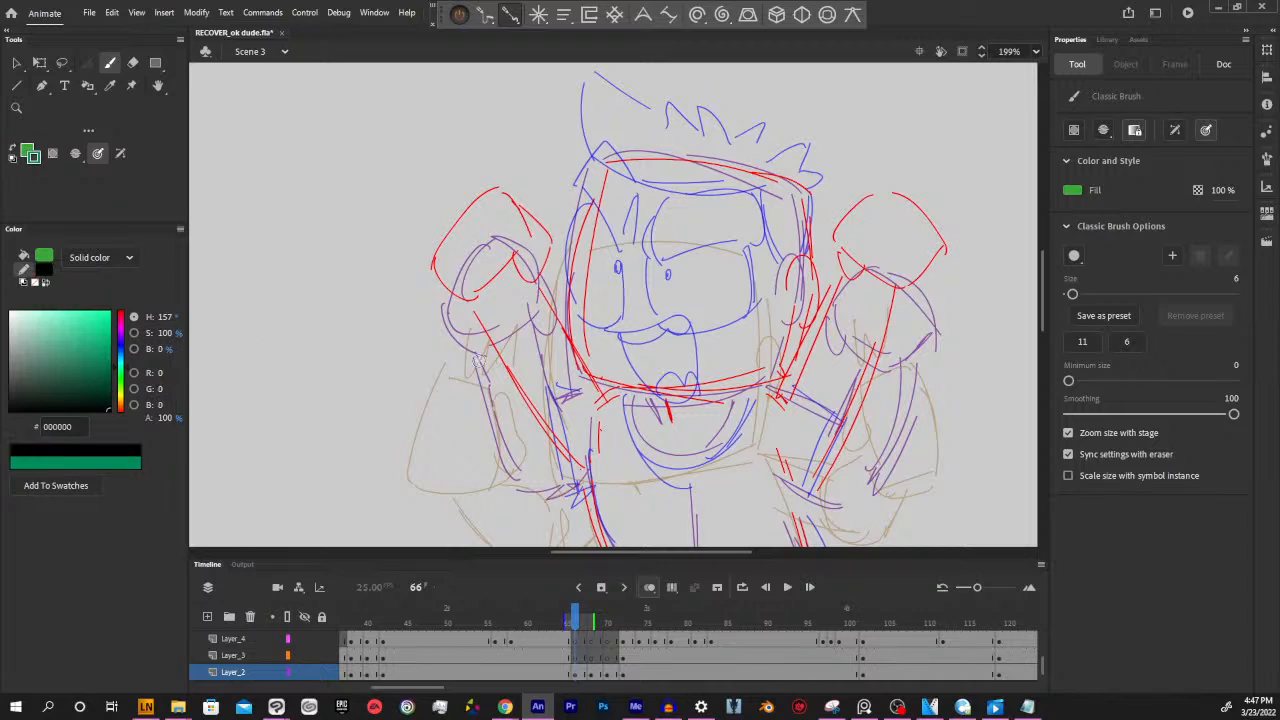
pyautogui.click(22, 257)
pyautogui.moveTo(84, 380); pyautogui.dragTo(122, 450)
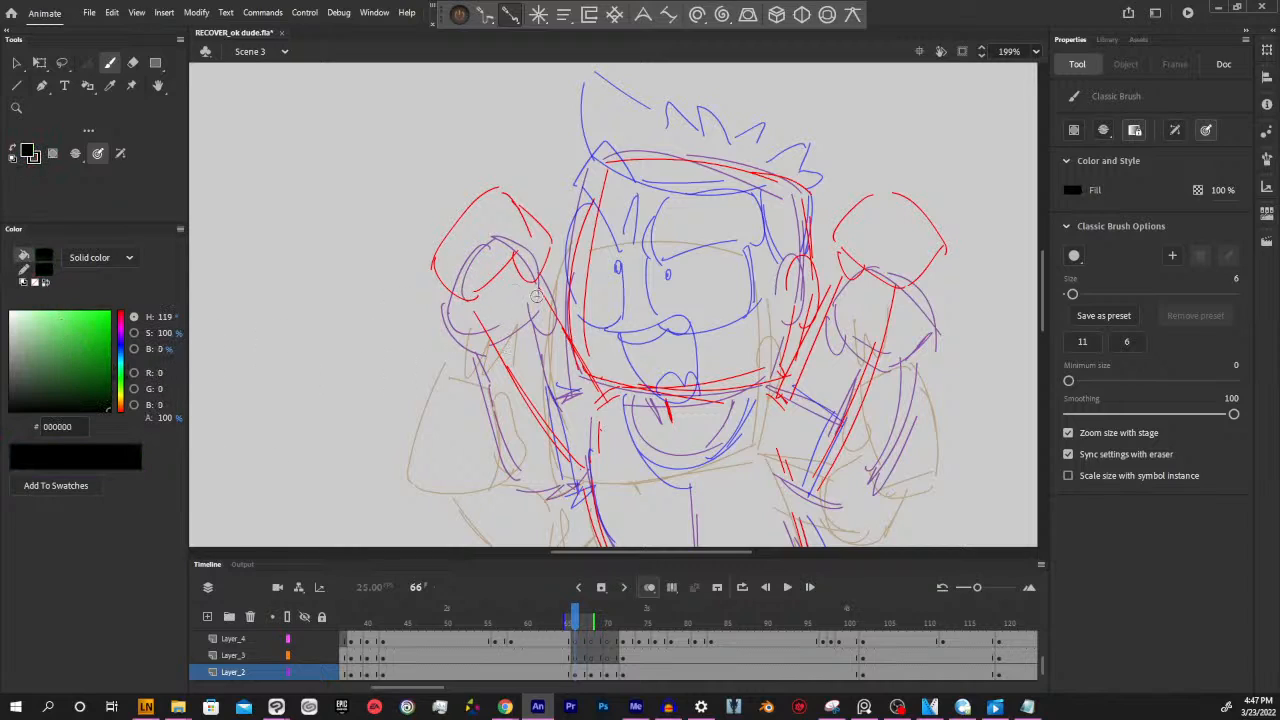
pyautogui.moveTo(478, 295)
pyautogui.mouseDown()
pyautogui.moveTo(431, 265)
pyautogui.moveTo(488, 197)
pyautogui.moveTo(527, 245)
pyautogui.moveTo(520, 284)
pyautogui.moveTo(522, 250)
pyautogui.mouseUp()
pyautogui.moveTo(479, 296)
pyautogui.mouseDown()
pyautogui.moveTo(509, 260)
pyautogui.moveTo(480, 295)
pyautogui.mouseUp()
pyautogui.moveTo(663, 281); pyautogui.dragTo(714, 284)
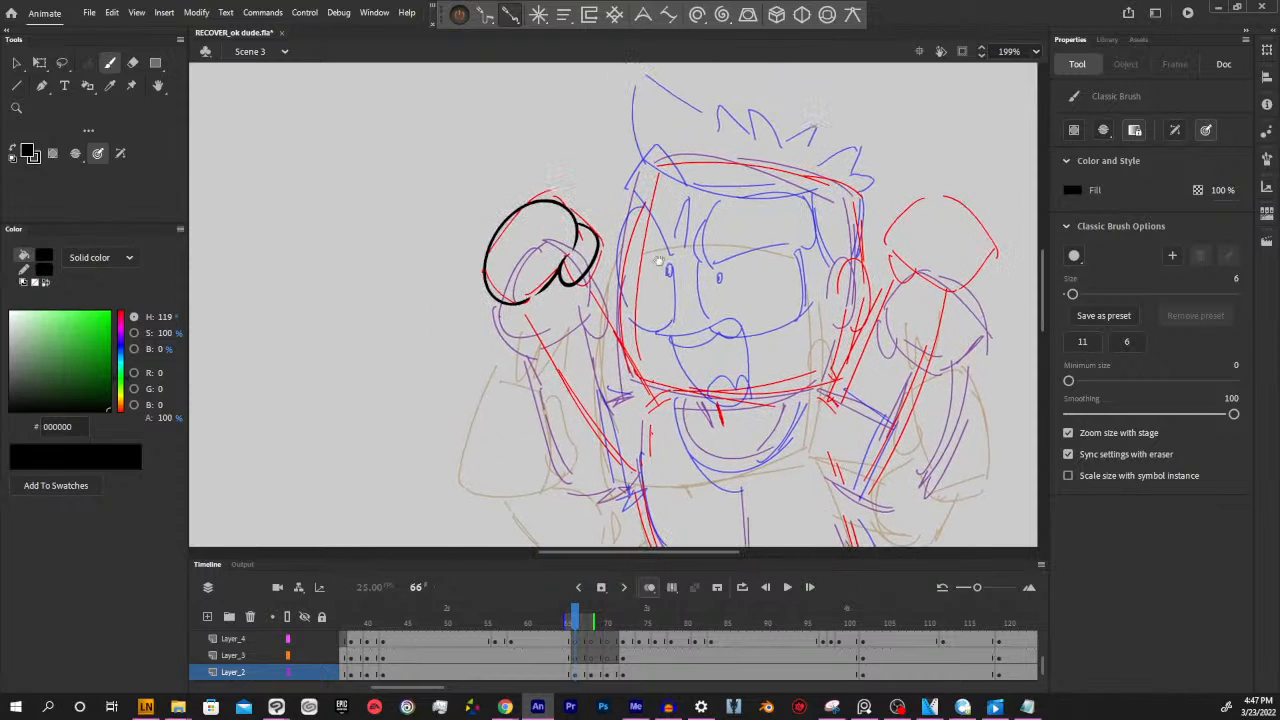
pyautogui.moveTo(626, 318); pyautogui.dragTo(707, 367)
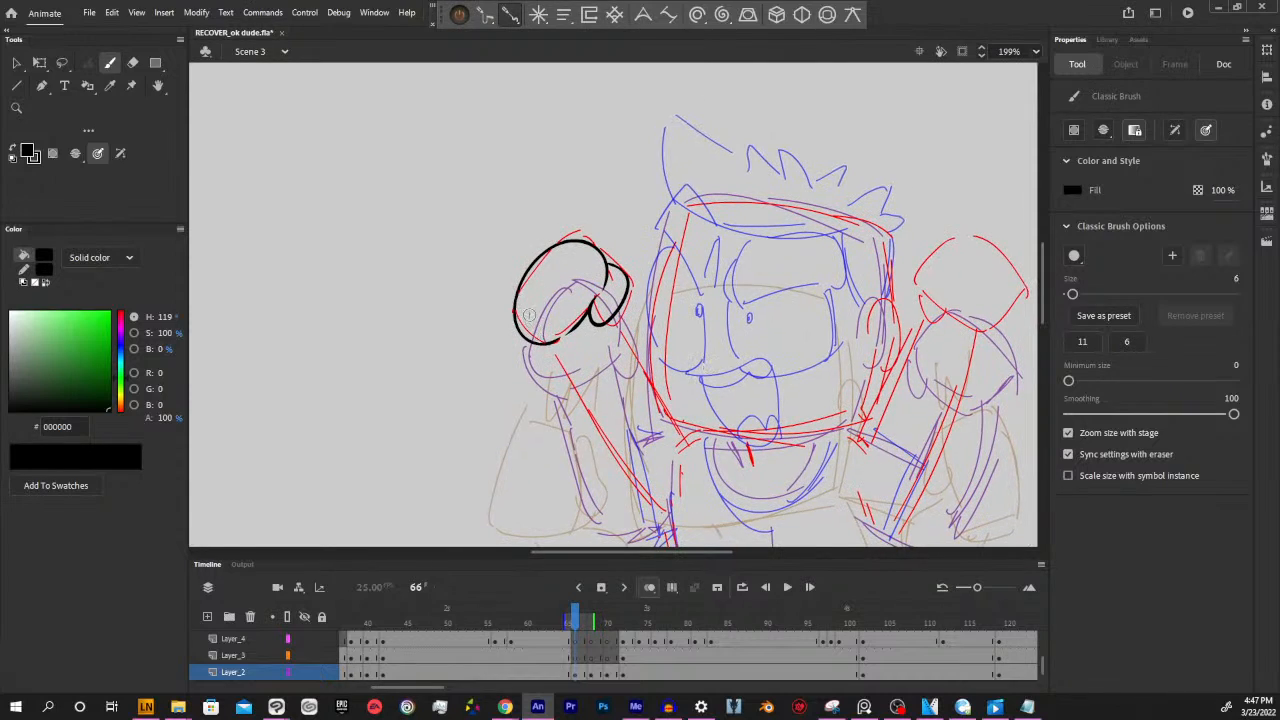
pyautogui.hotkey('ctrl', '=')
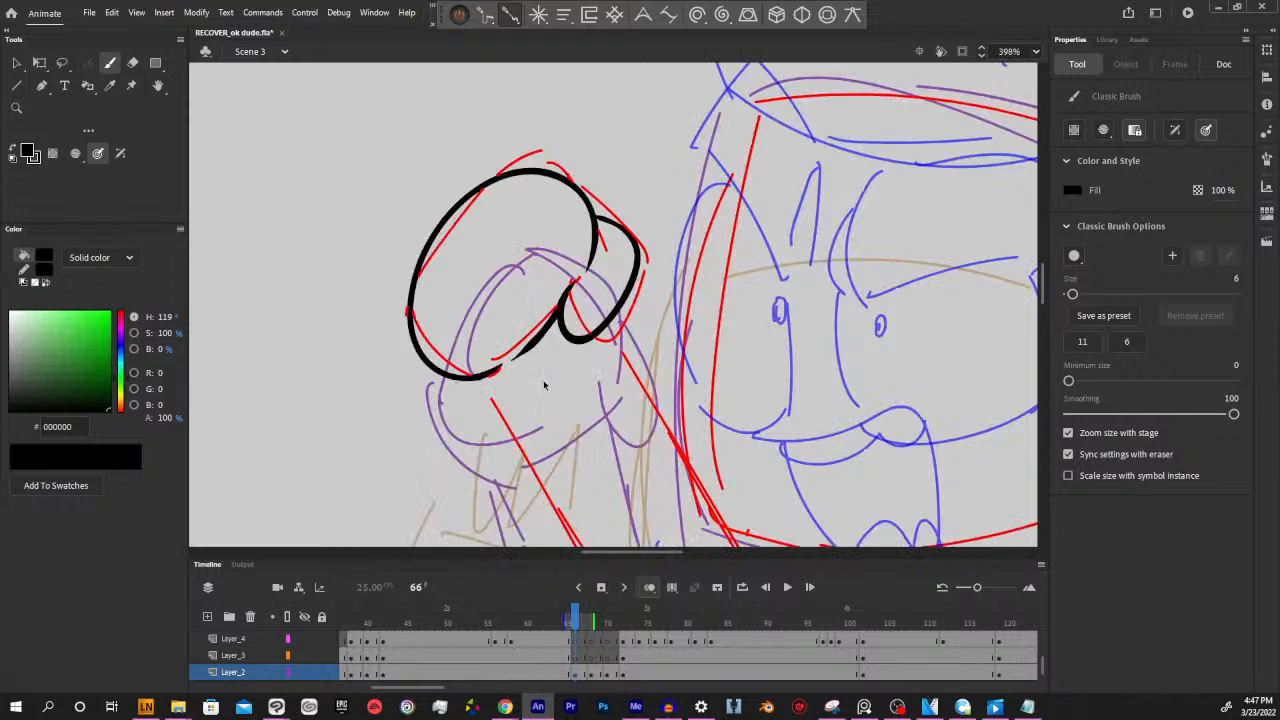
pyautogui.moveTo(542, 380); pyautogui.dragTo(662, 396)
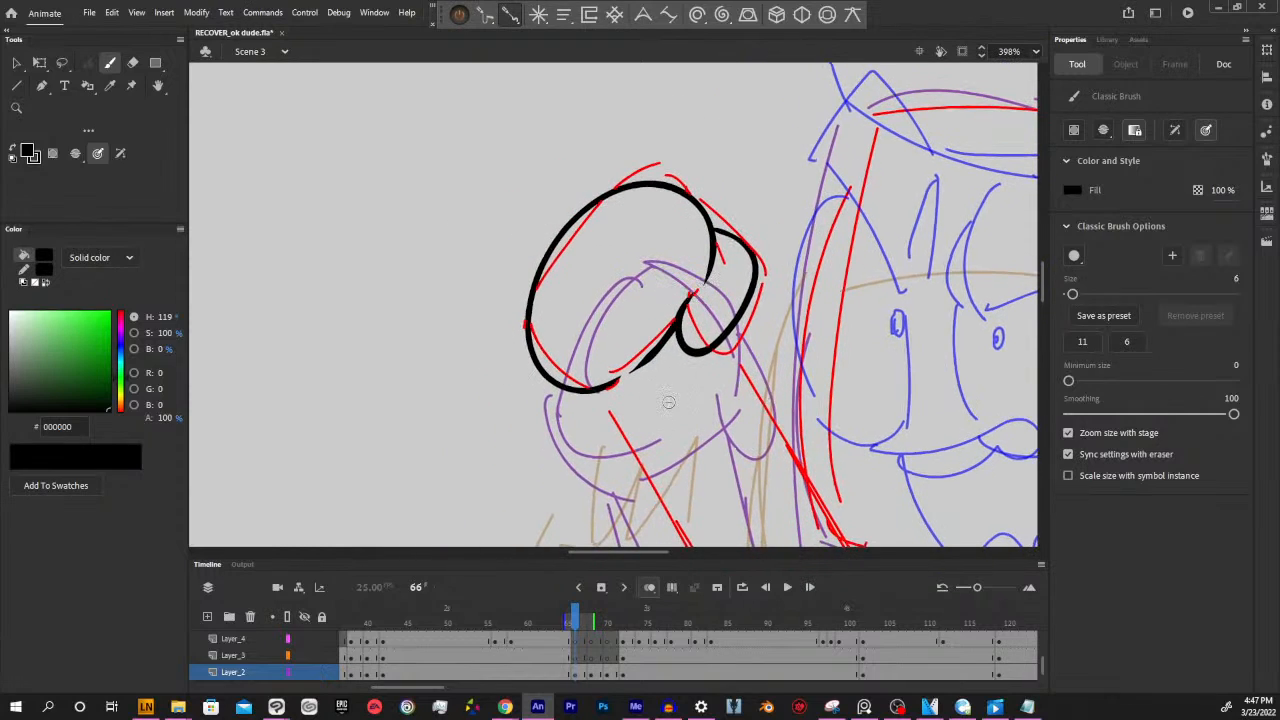
# Try to strip the red sketch strokes from Layer_2 at frame 66 by setting the stroke to no colour
pyautogui.click(575, 675)
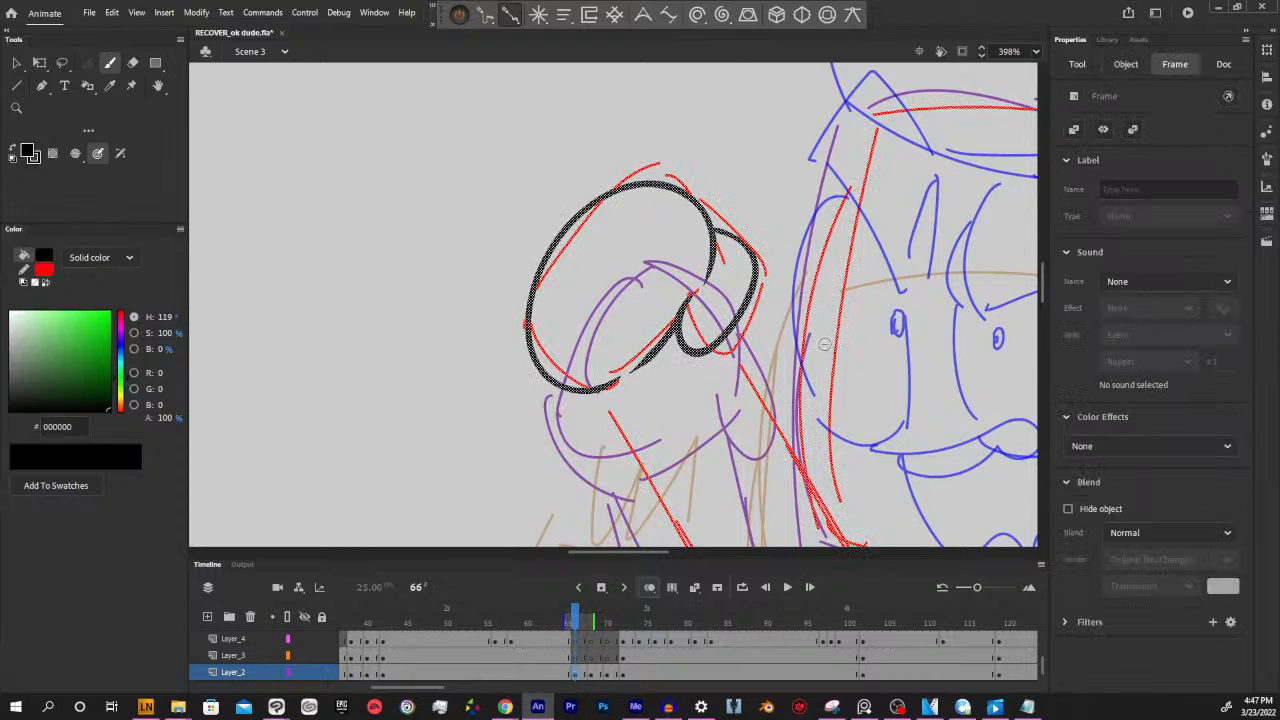
pyautogui.click(24, 274)
pyautogui.click(36, 284)
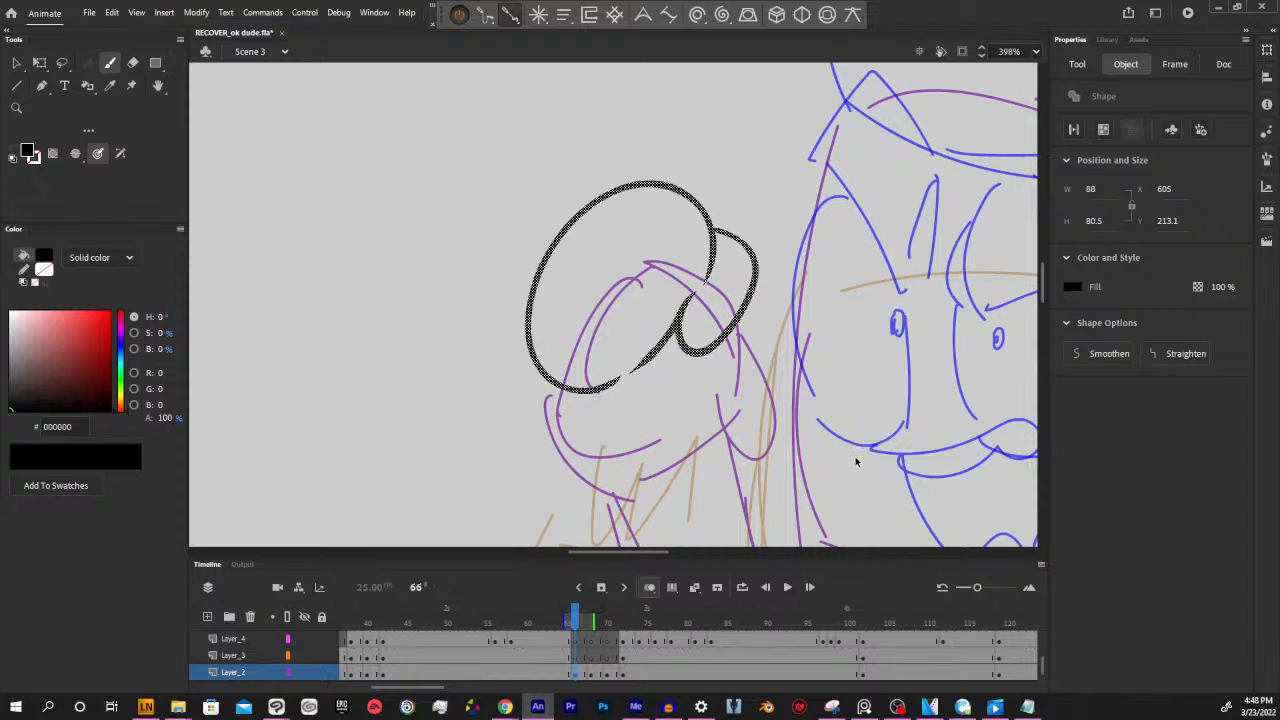
pyautogui.keyDown('ctrl'); pyautogui.click(772, 213); pyautogui.keyUp('ctrl')
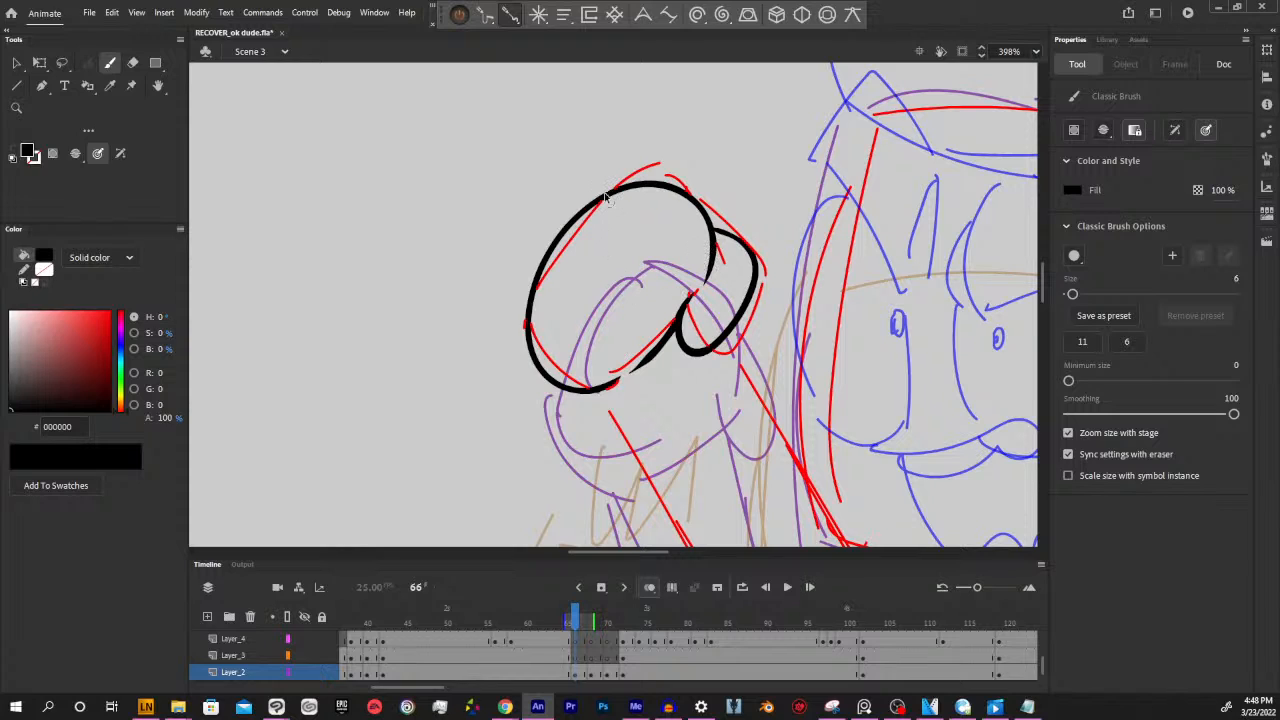
# Remove the lower palm line from the inked fist, and try a replacement stroke before undoing it
pyautogui.hotkey('ctrl', '-')
pyautogui.moveTo(864, 376); pyautogui.dragTo(760, 367)
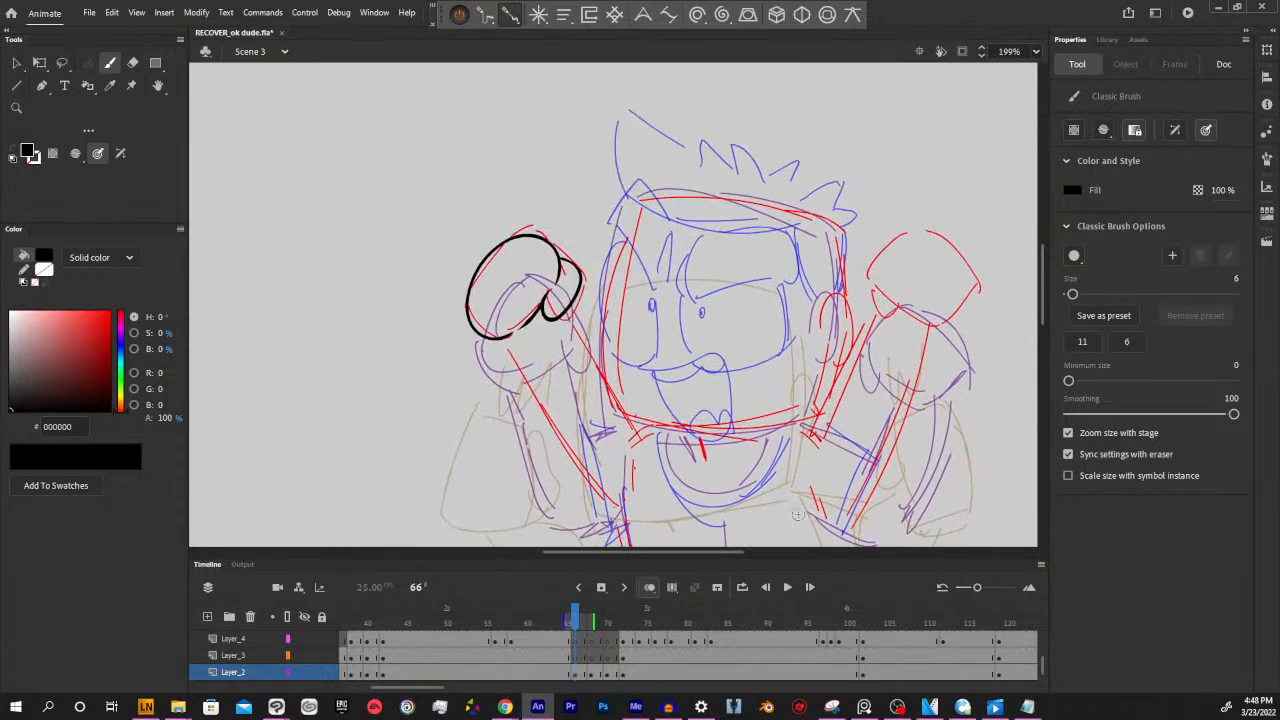
pyautogui.moveTo(814, 454); pyautogui.dragTo(787, 438)
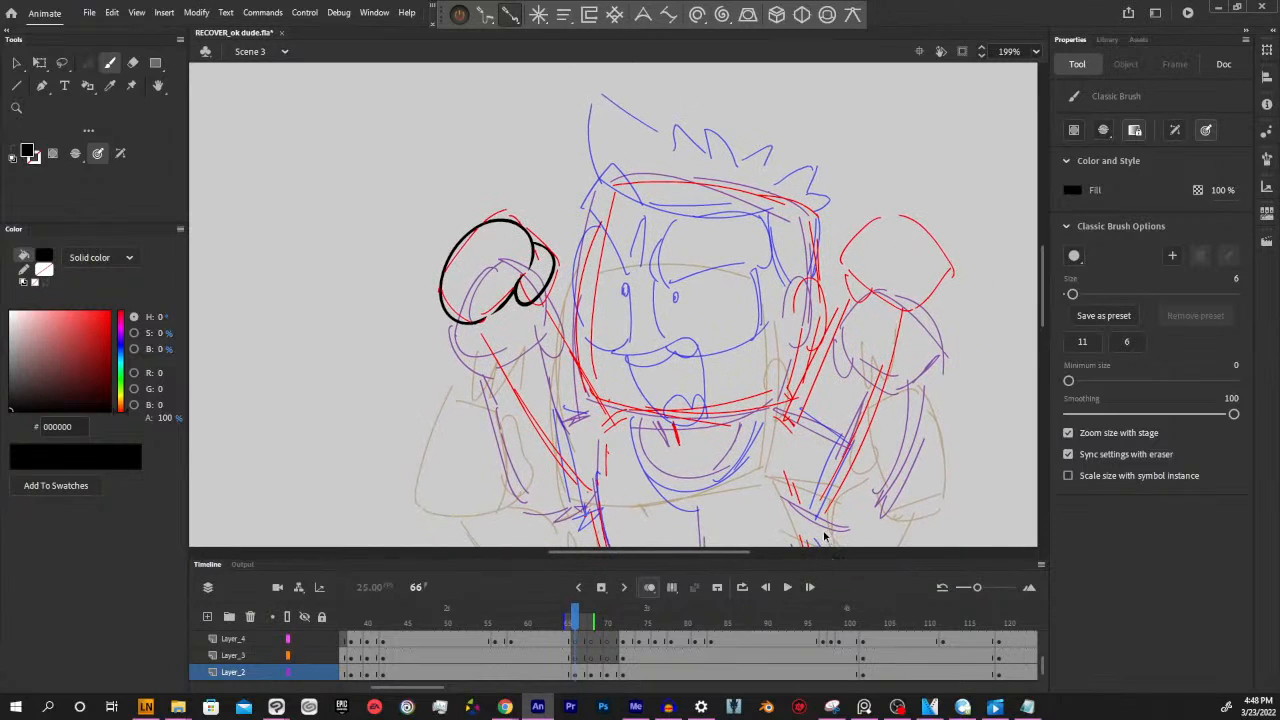
pyautogui.hotkey('ctrl', 'z')
pyautogui.keyDown('ctrl'); pyautogui.click(527, 308); pyautogui.keyUp('ctrl')
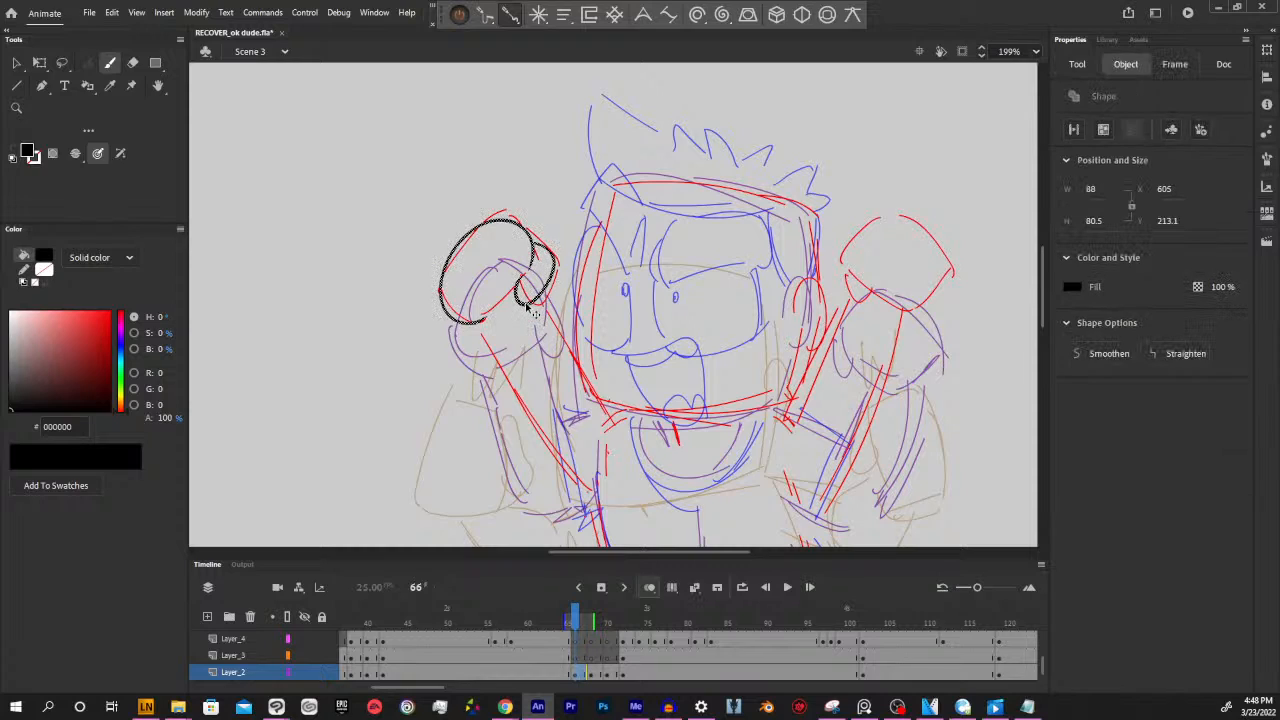
pyautogui.moveTo(527, 307); pyautogui.dragTo(526, 265)
pyautogui.hotkey('ctrl', 'z')
pyautogui.keyDown('ctrl'); pyautogui.click(542, 190); pyautogui.keyUp('ctrl')
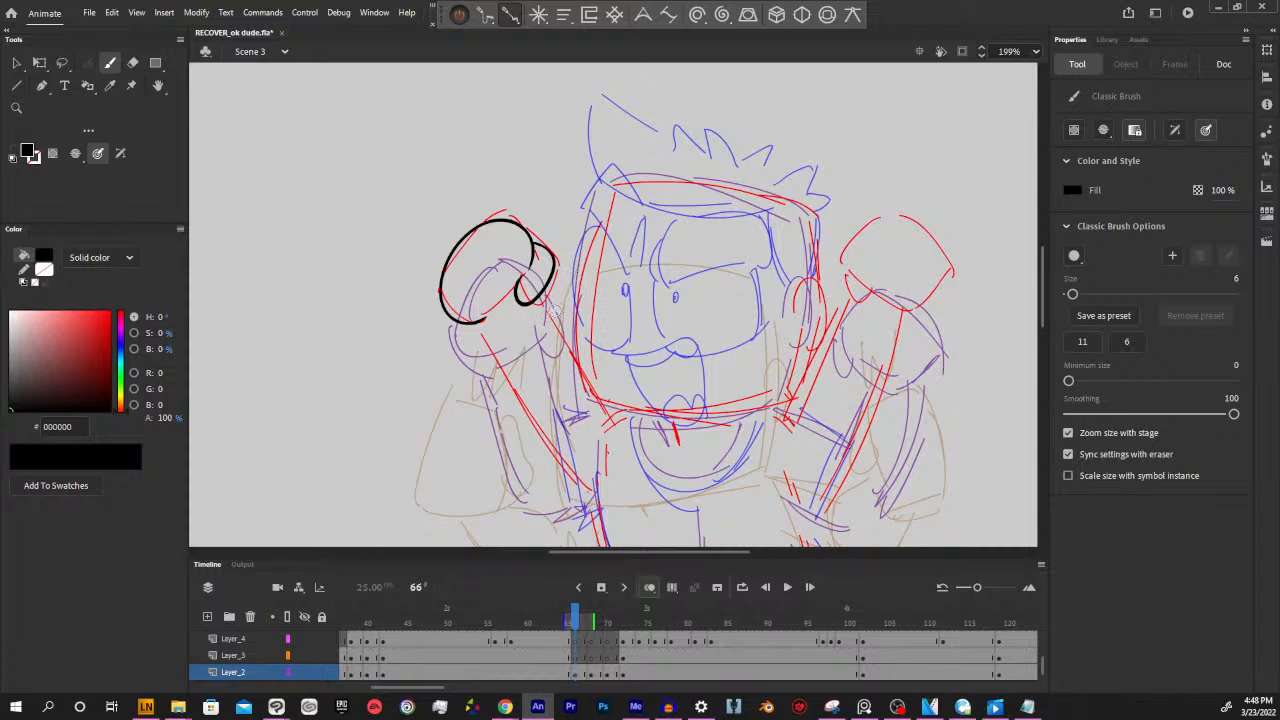
# Try to lasso the inked fist with its red sketch and shift it slightly upward, then undo the move
pyautogui.press('l')
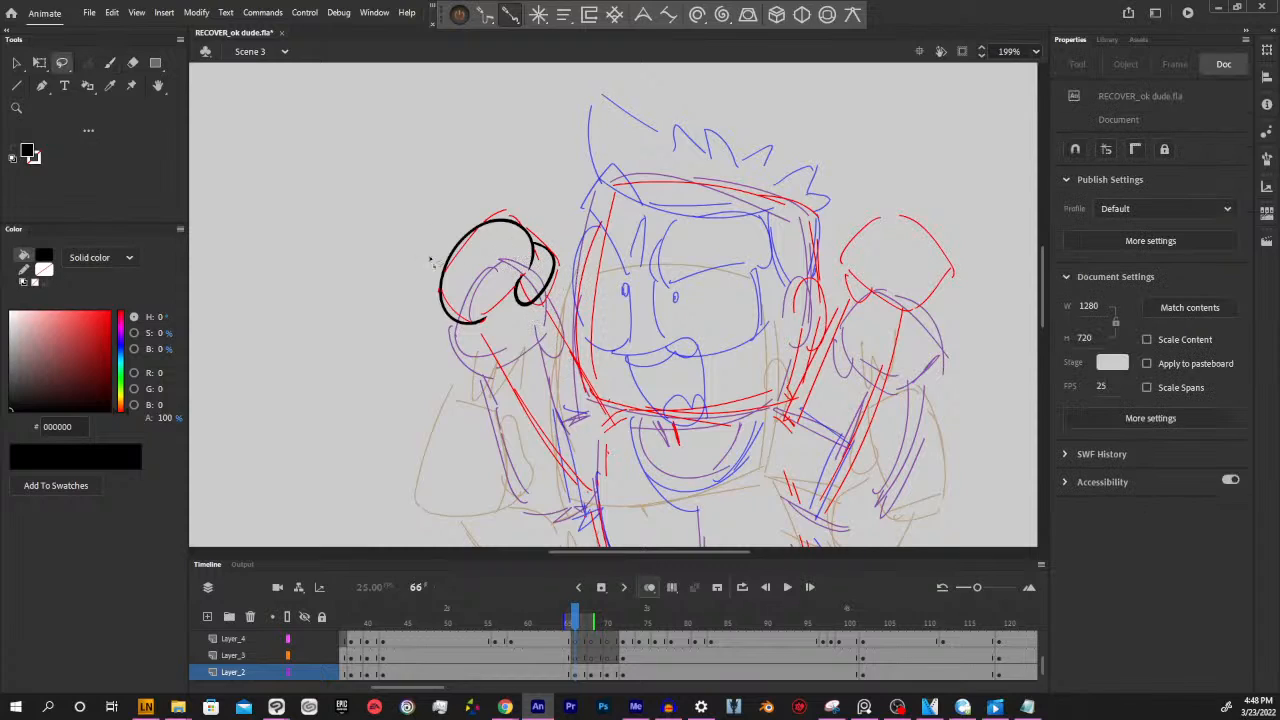
pyautogui.moveTo(430, 263)
pyautogui.mouseDown()
pyautogui.moveTo(431, 322)
pyautogui.moveTo(481, 340)
pyautogui.moveTo(542, 313)
pyautogui.moveTo(560, 272)
pyautogui.moveTo(552, 228)
pyautogui.moveTo(472, 200)
pyautogui.moveTo(440, 235)
pyautogui.mouseUp()
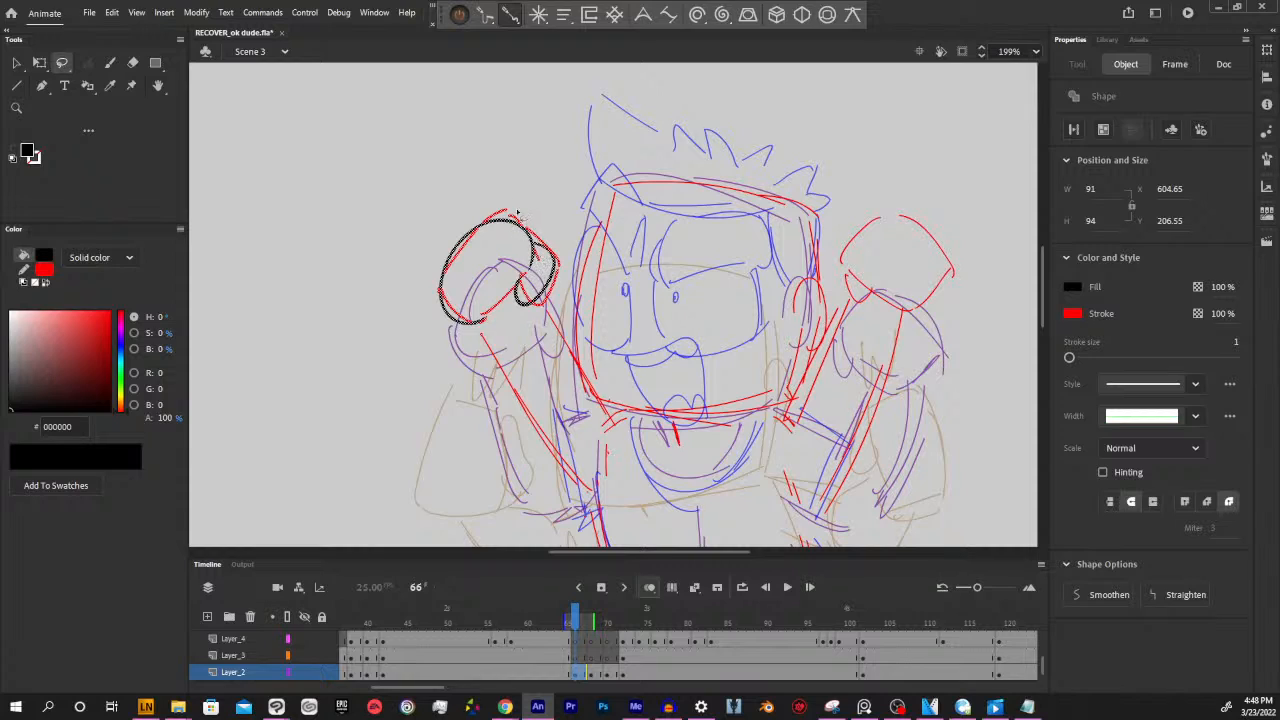
pyautogui.moveTo(505, 203); pyautogui.dragTo(498, 166)
pyautogui.moveTo(512, 220); pyautogui.dragTo(503, 186)
pyautogui.moveTo(518, 239); pyautogui.dragTo(505, 205)
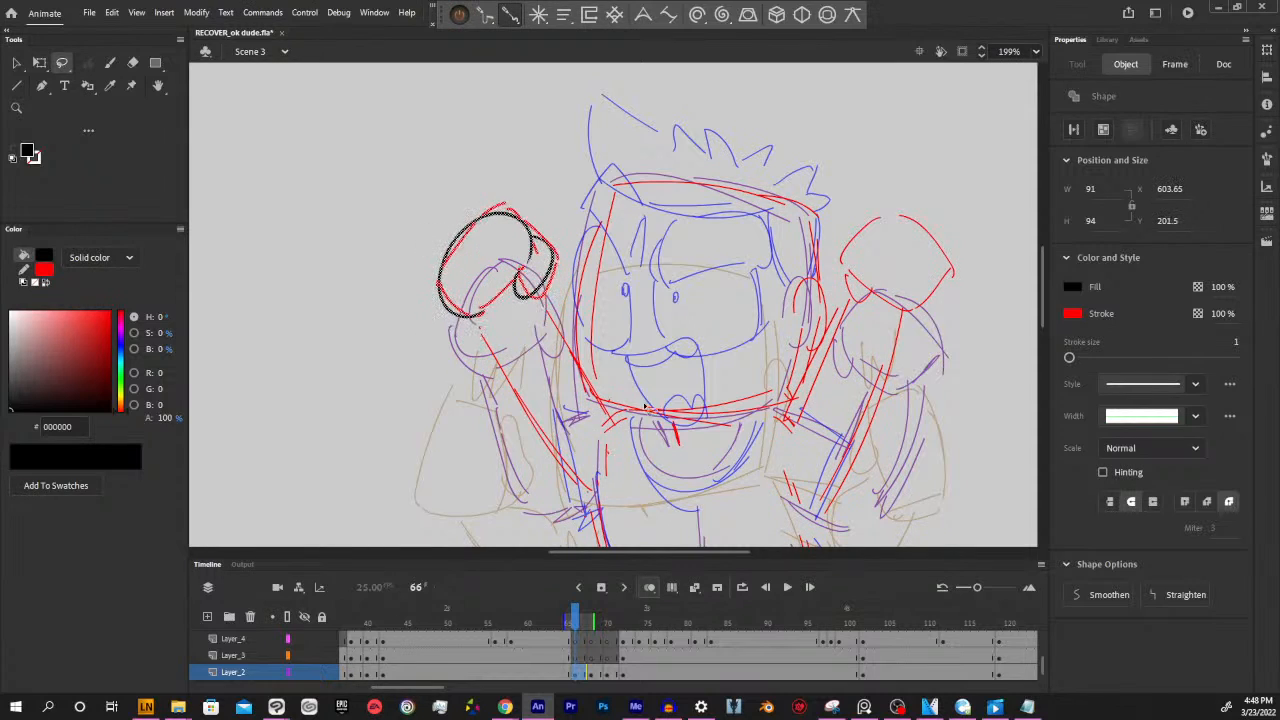
pyautogui.hotkey('ctrl', 'z')
pyautogui.click(892, 161)
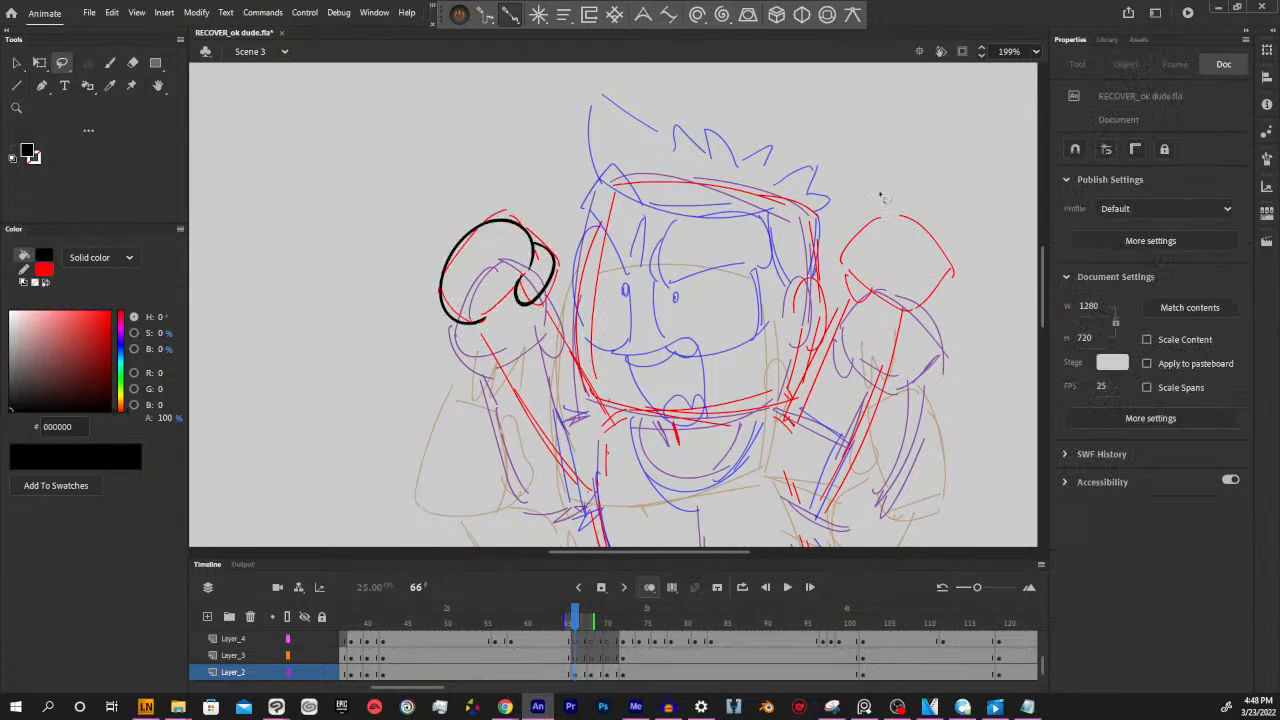
# Undo the black inking of the raised fist on Layer_2 at frame 66
pyautogui.moveTo(861, 469); pyautogui.dragTo(839, 415)
pyautogui.moveTo(683, 333); pyautogui.dragTo(737, 401)
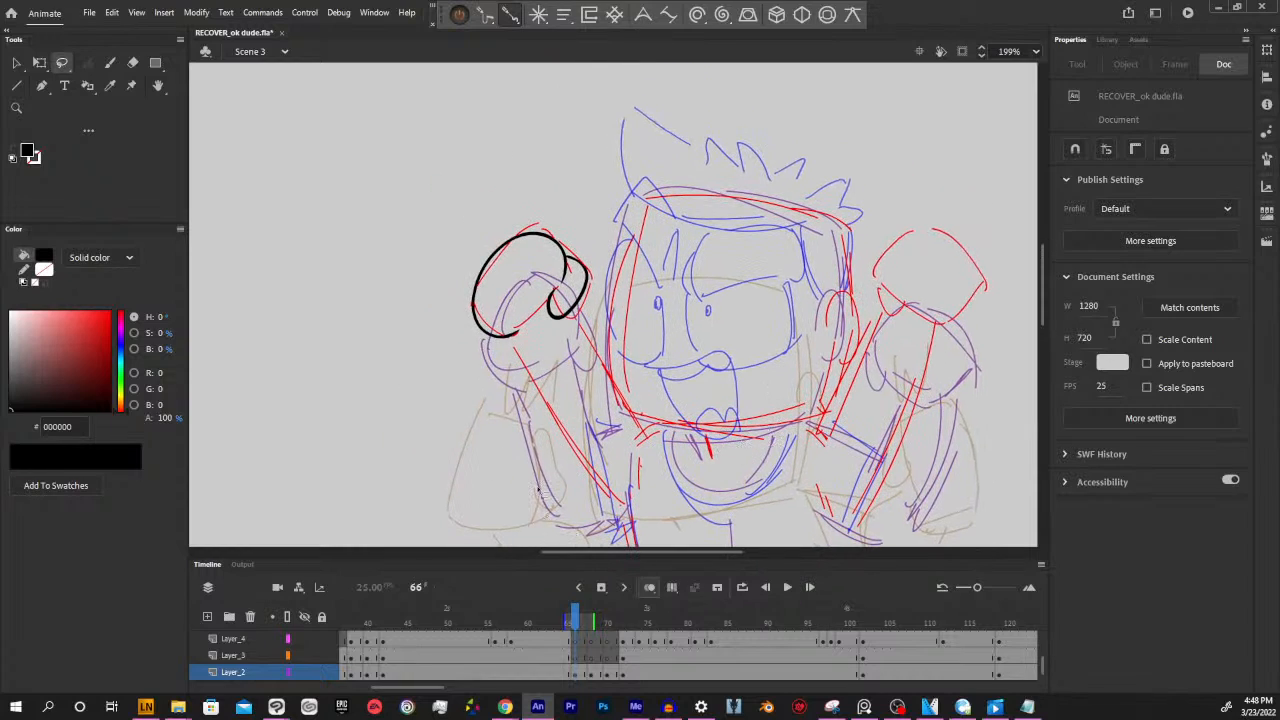
pyautogui.click(577, 676)
pyautogui.click(917, 198)
pyautogui.click(573, 676)
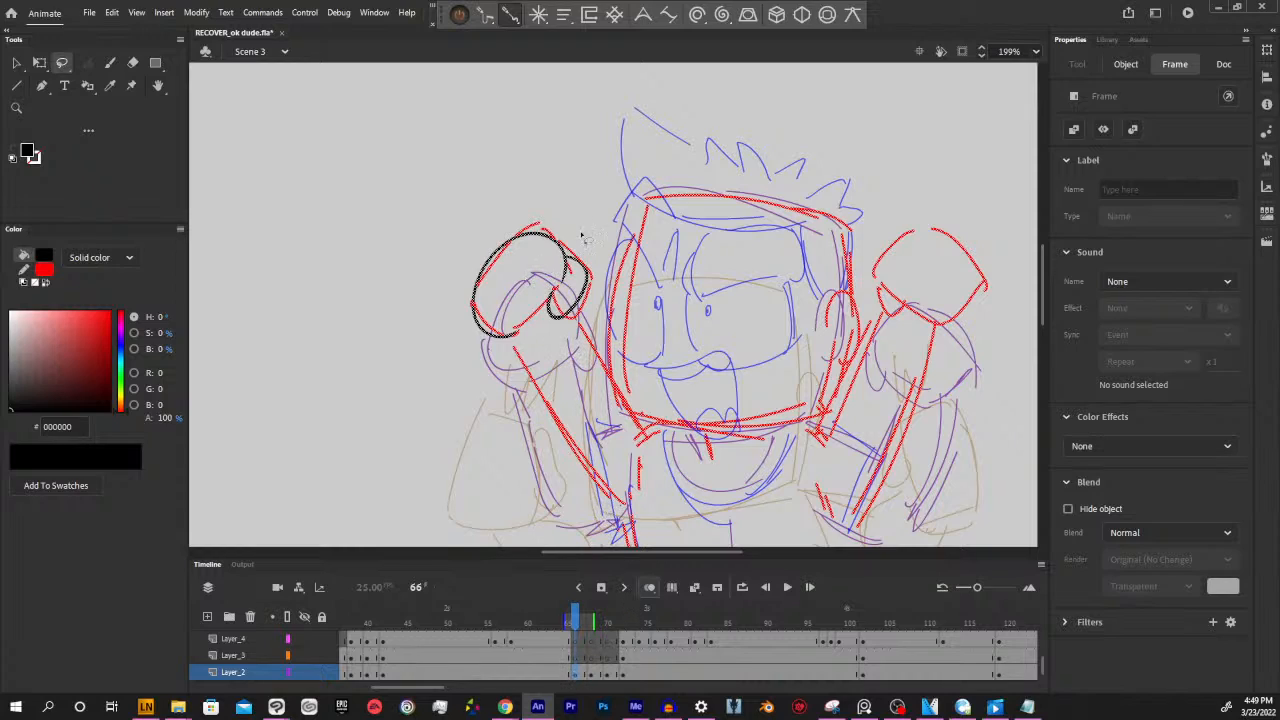
pyautogui.click(856, 393)
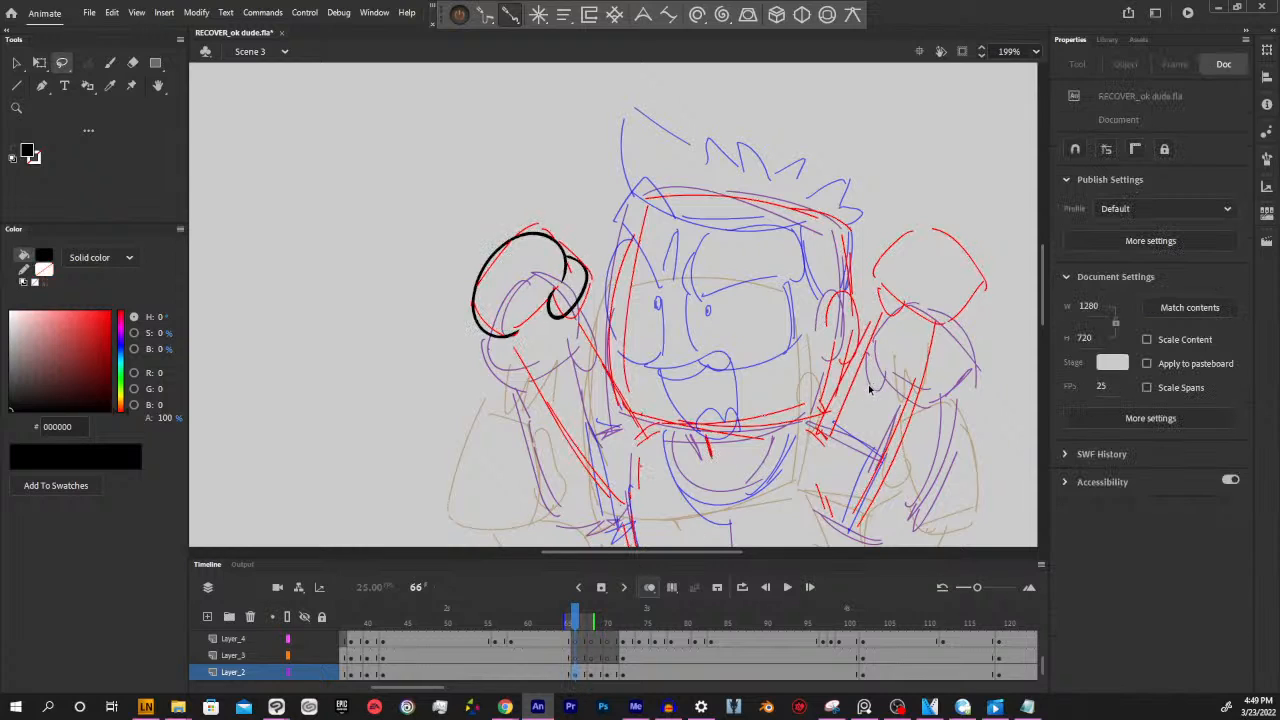
pyautogui.hotkey('ctrl', 'z')
pyautogui.hotkey('ctrl', 'z')
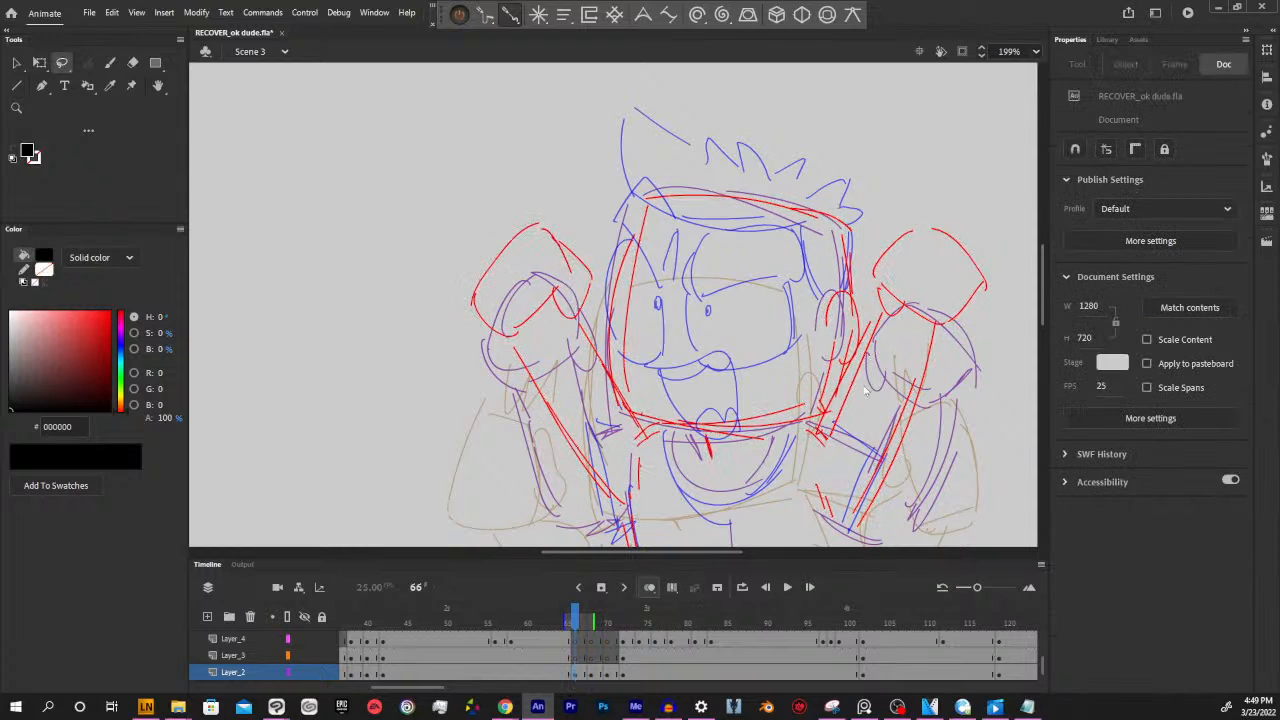
# Ink the raised fist's knuckles, curled fingers and thumb in black on Layer_3 at frame 66 with the size 6 Classic Brush
pyautogui.click(574, 657)
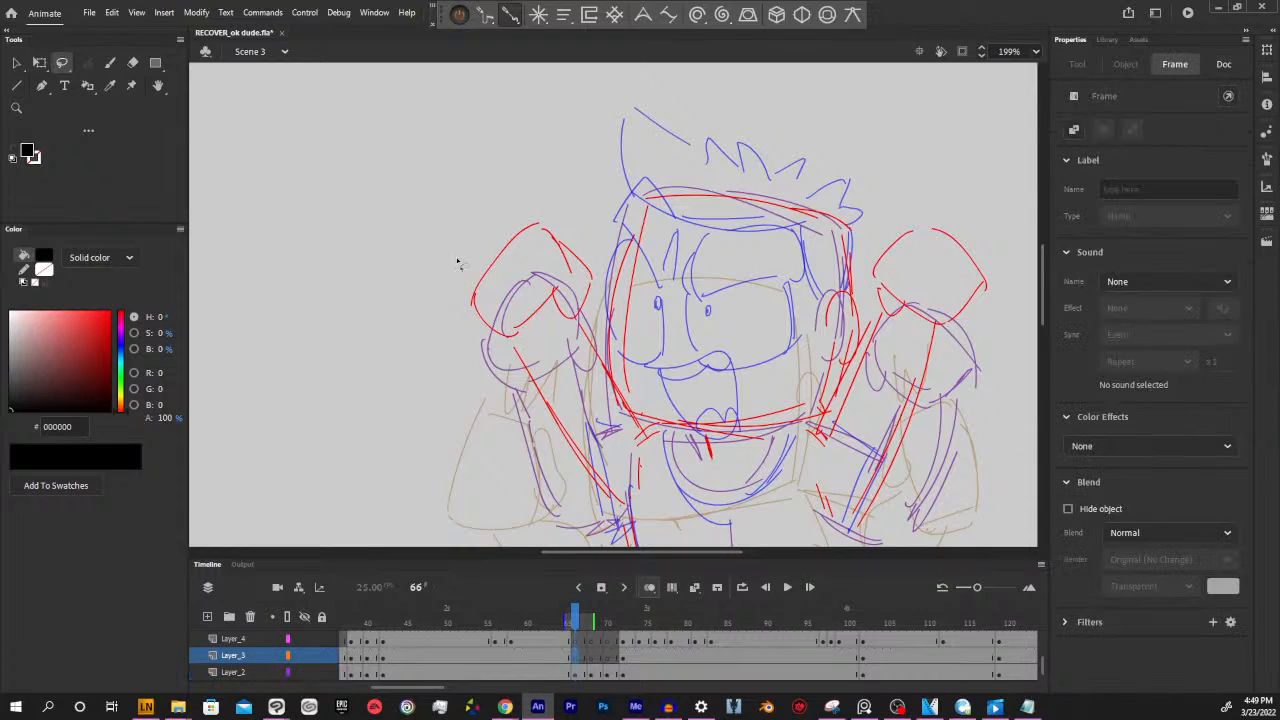
pyautogui.press('b')
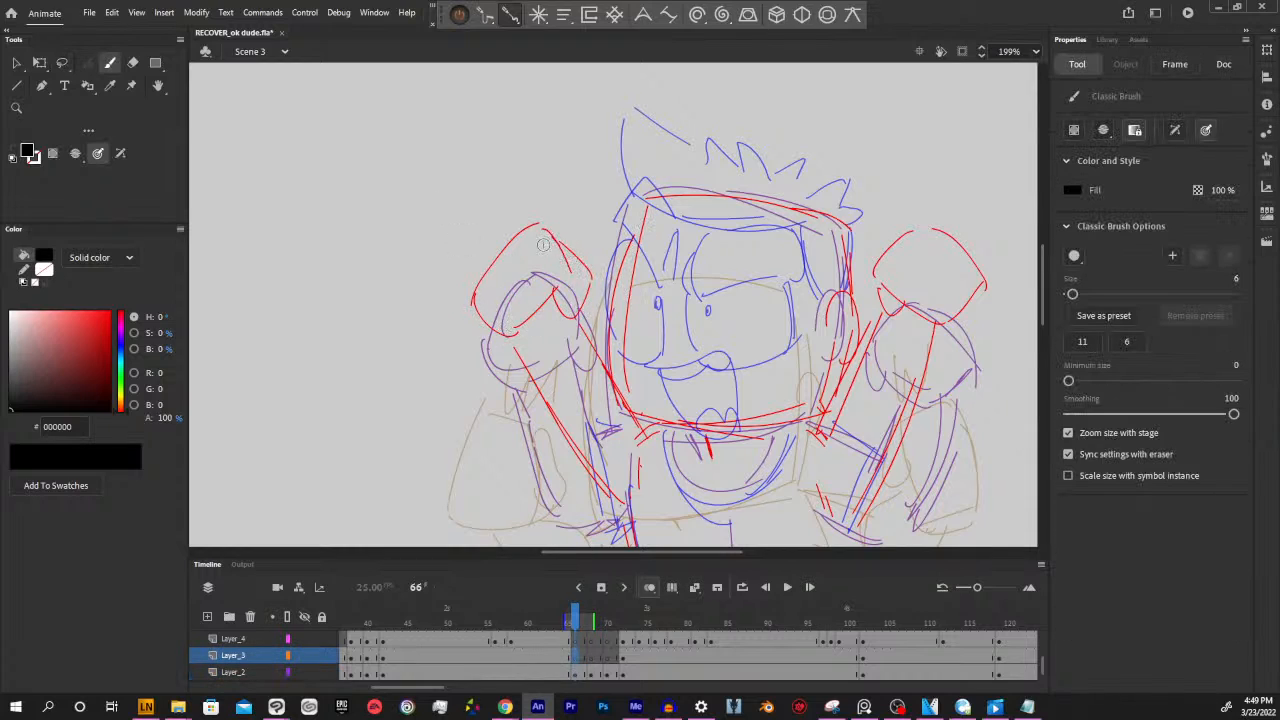
pyautogui.moveTo(505, 242)
pyautogui.mouseDown()
pyautogui.moveTo(477, 266)
pyautogui.moveTo(496, 297)
pyautogui.moveTo(462, 291)
pyautogui.moveTo(467, 312)
pyautogui.moveTo(530, 330)
pyautogui.moveTo(524, 314)
pyautogui.moveTo(537, 332)
pyautogui.moveTo(527, 320)
pyautogui.moveTo(562, 275)
pyautogui.mouseUp()
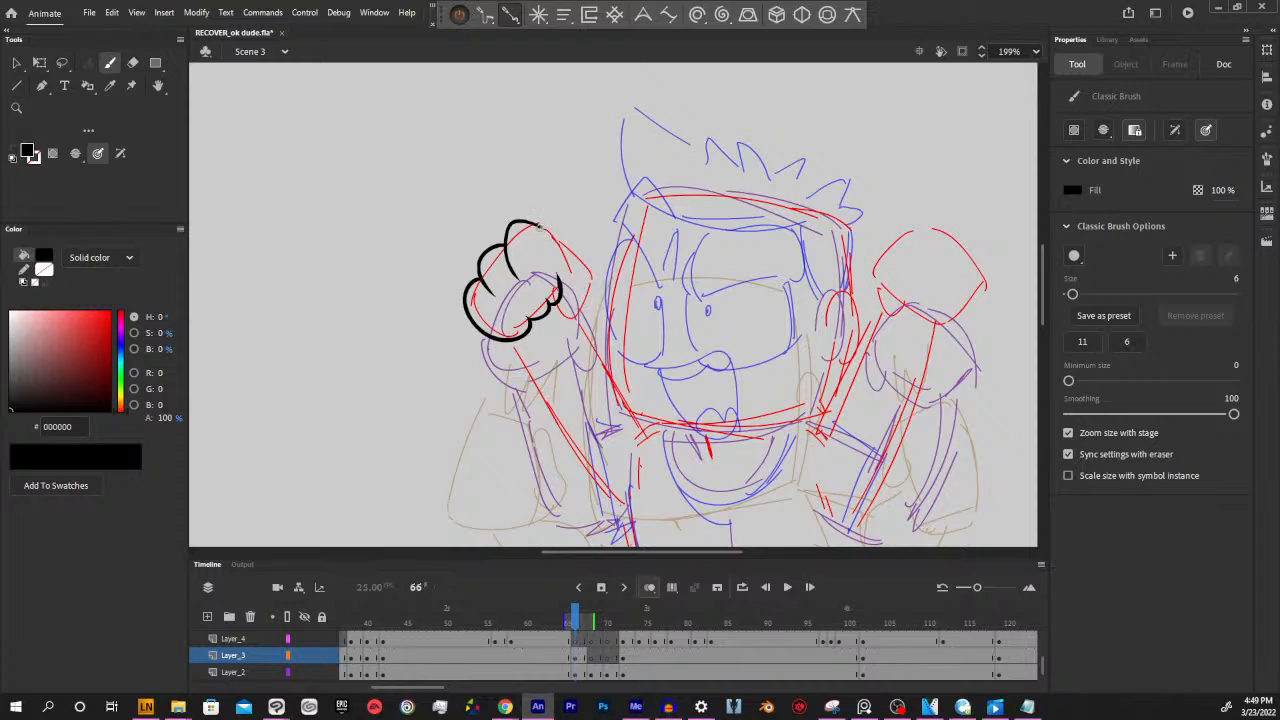
pyautogui.moveTo(538, 225)
pyautogui.mouseDown()
pyautogui.moveTo(595, 291)
pyautogui.moveTo(559, 332)
pyautogui.moveTo(552, 296)
pyautogui.mouseUp()
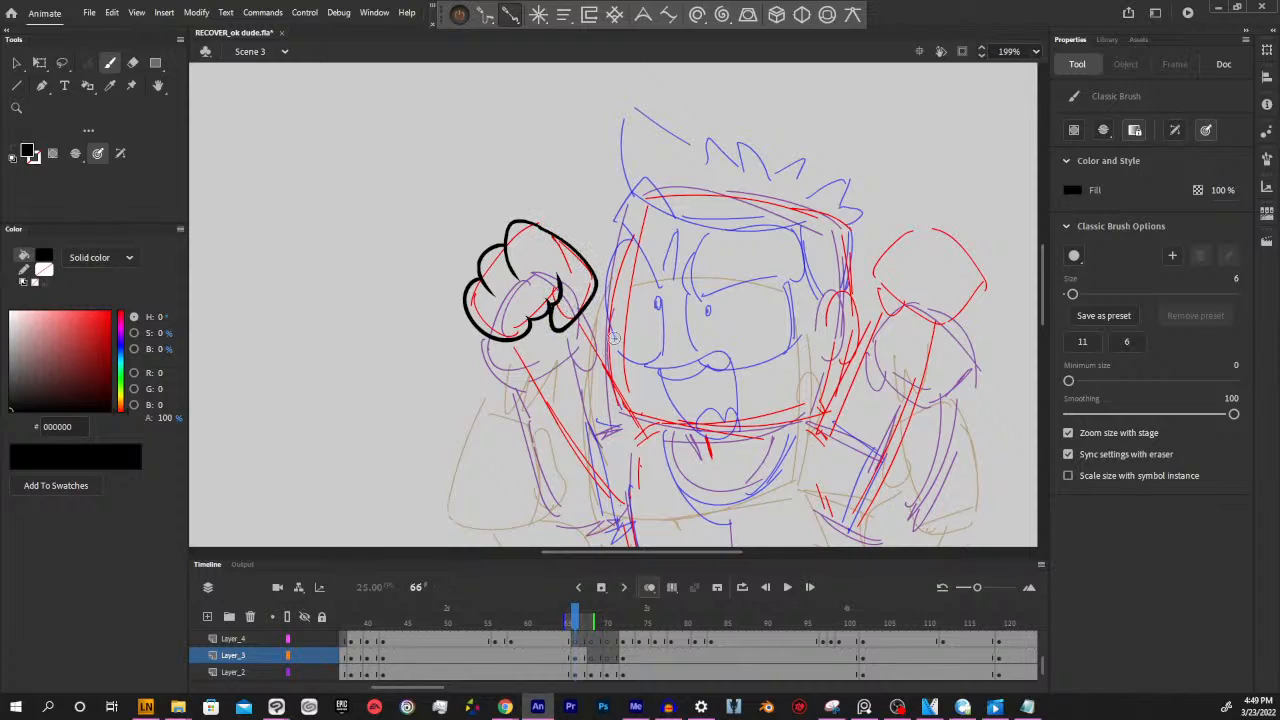
# Try shifting the whole inked fist on Layer_3 to several positions around the red sketch, then delete it
pyautogui.hotkey('ctrl', 'a')
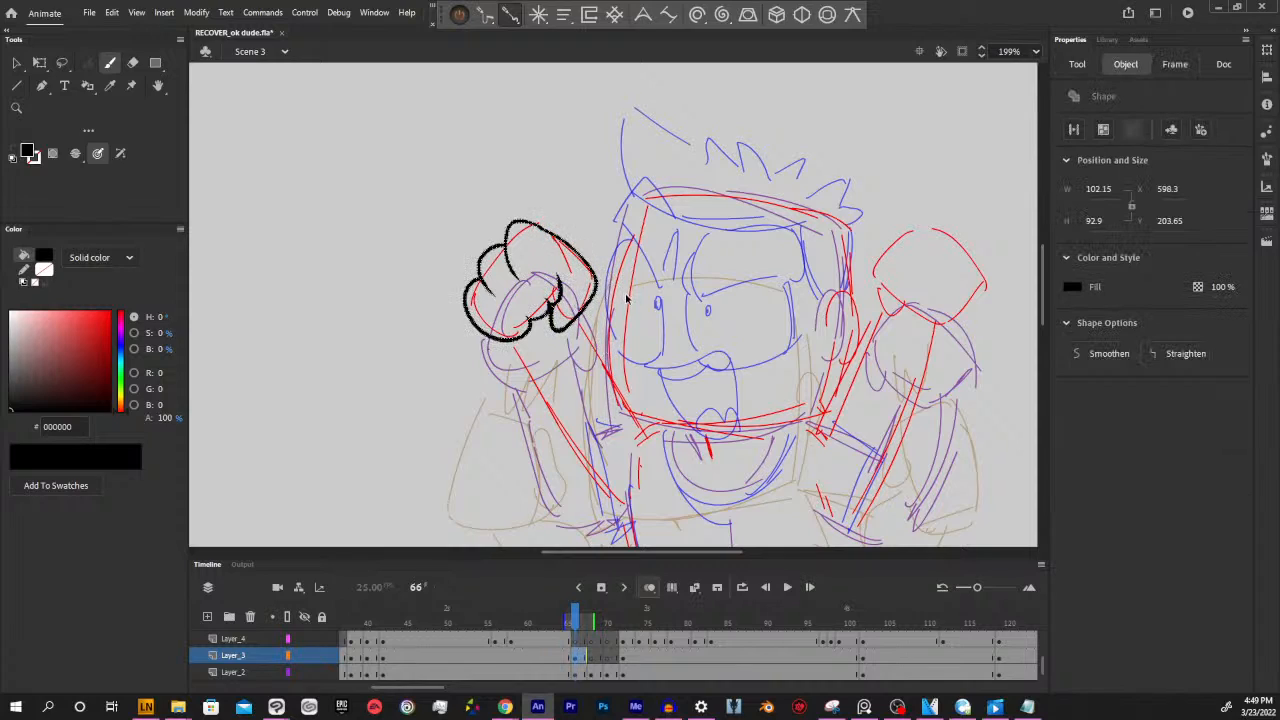
pyautogui.hotkey('ctrl', 'shift', 'a')
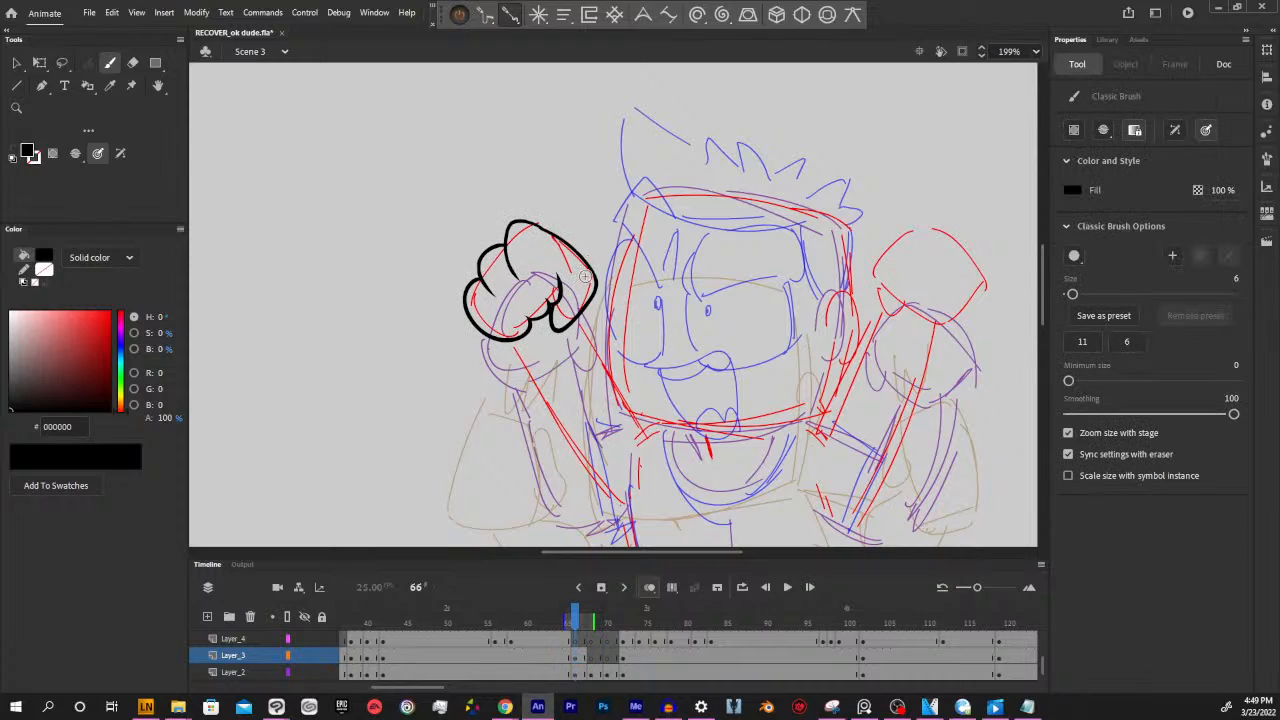
pyautogui.hotkey('ctrl', 'a')
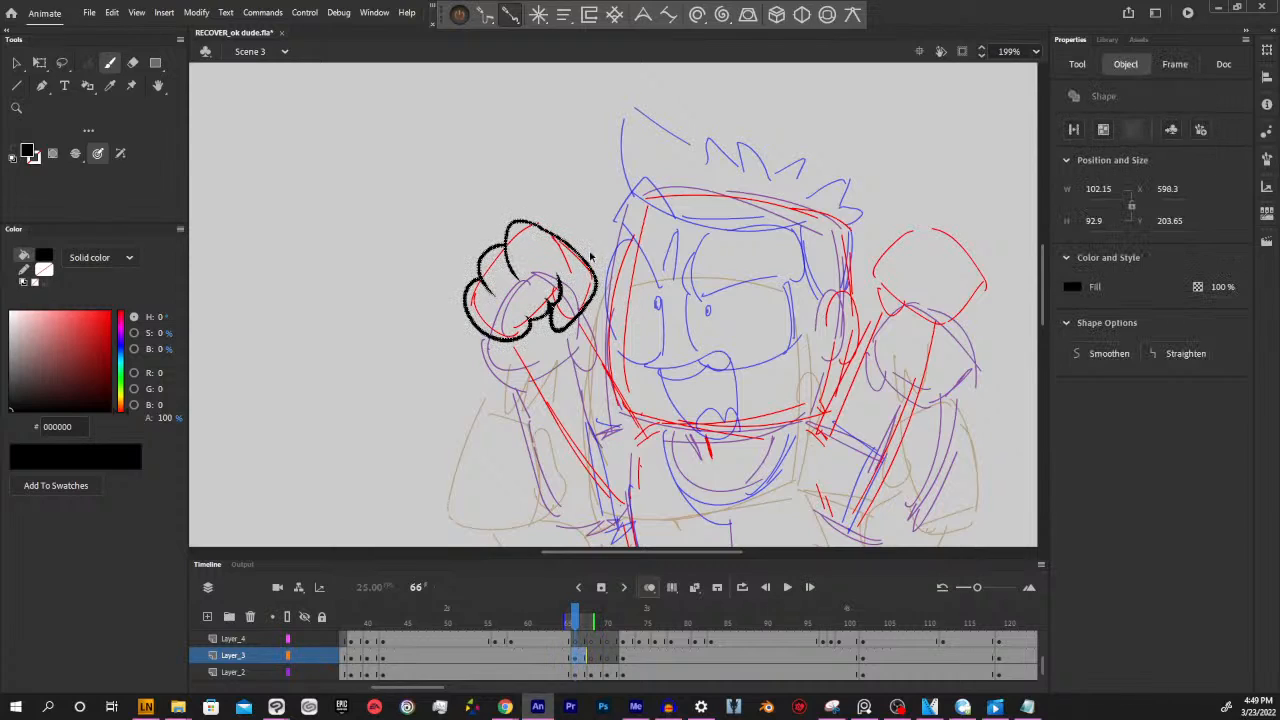
pyautogui.moveTo(592, 269); pyautogui.dragTo(620, 238)
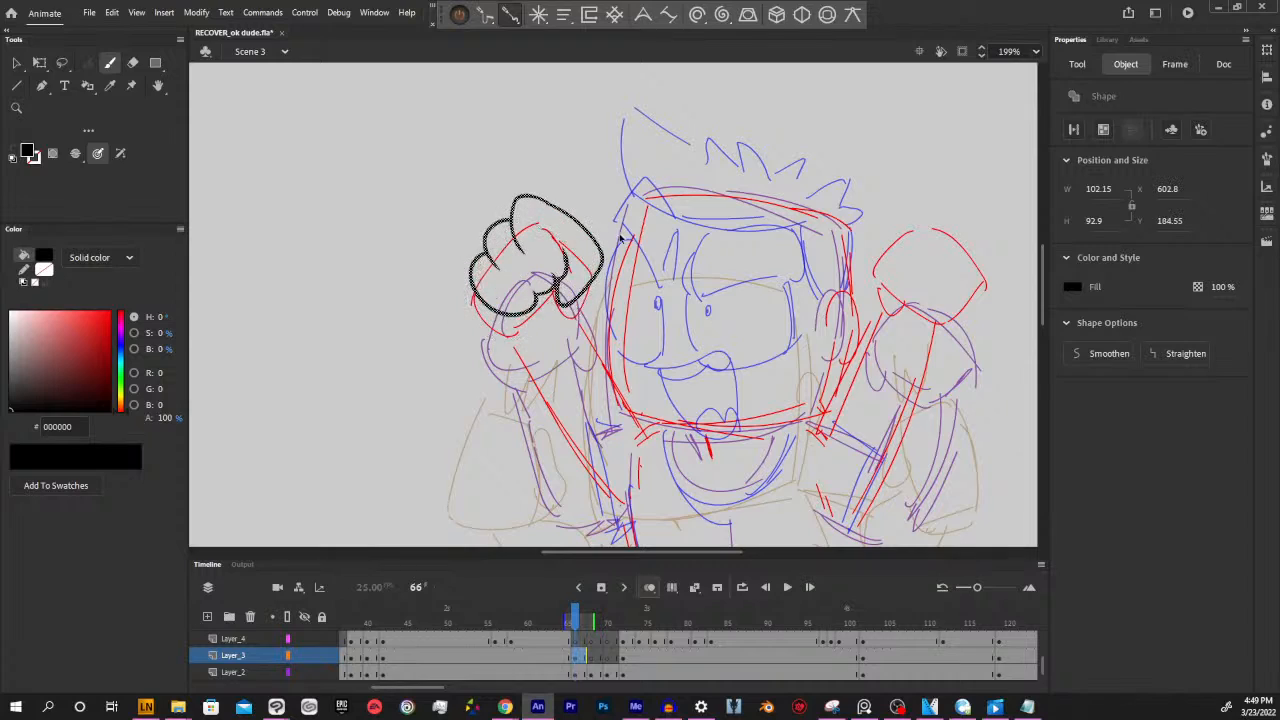
pyautogui.hotkey('ctrl', 'z')
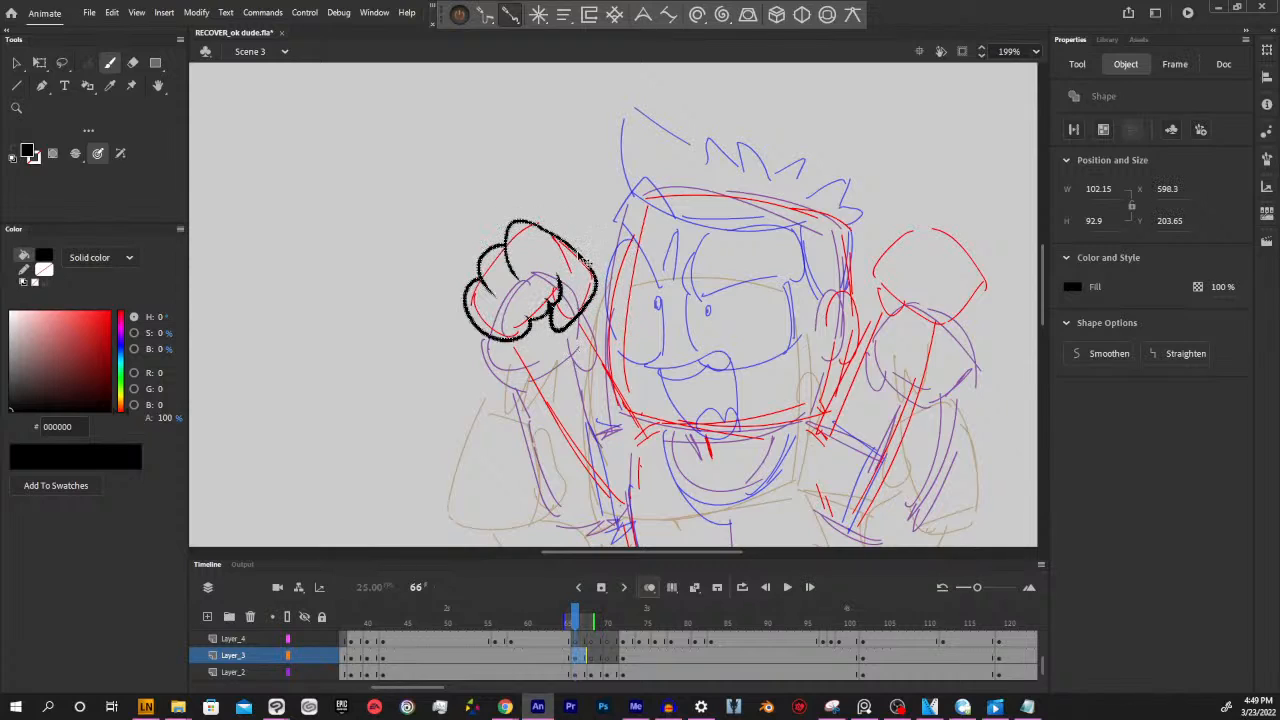
pyautogui.moveTo(585, 258); pyautogui.dragTo(577, 234)
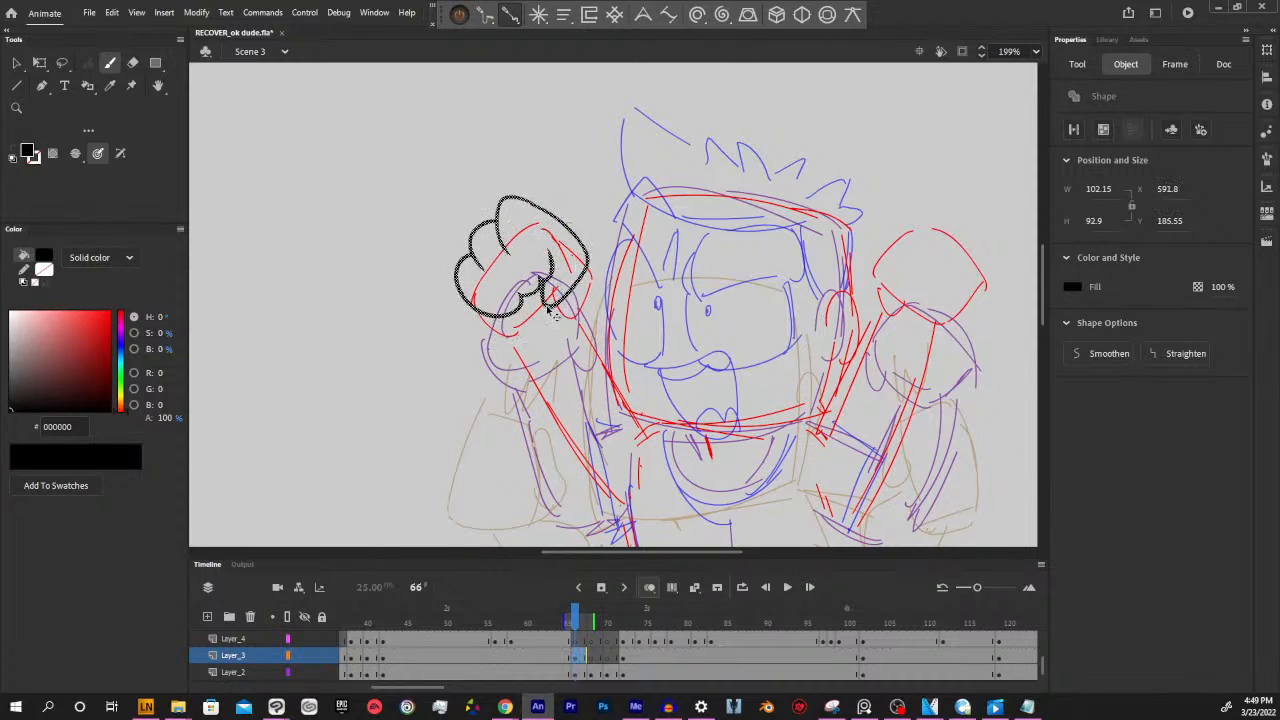
pyautogui.moveTo(548, 311); pyautogui.dragTo(590, 290)
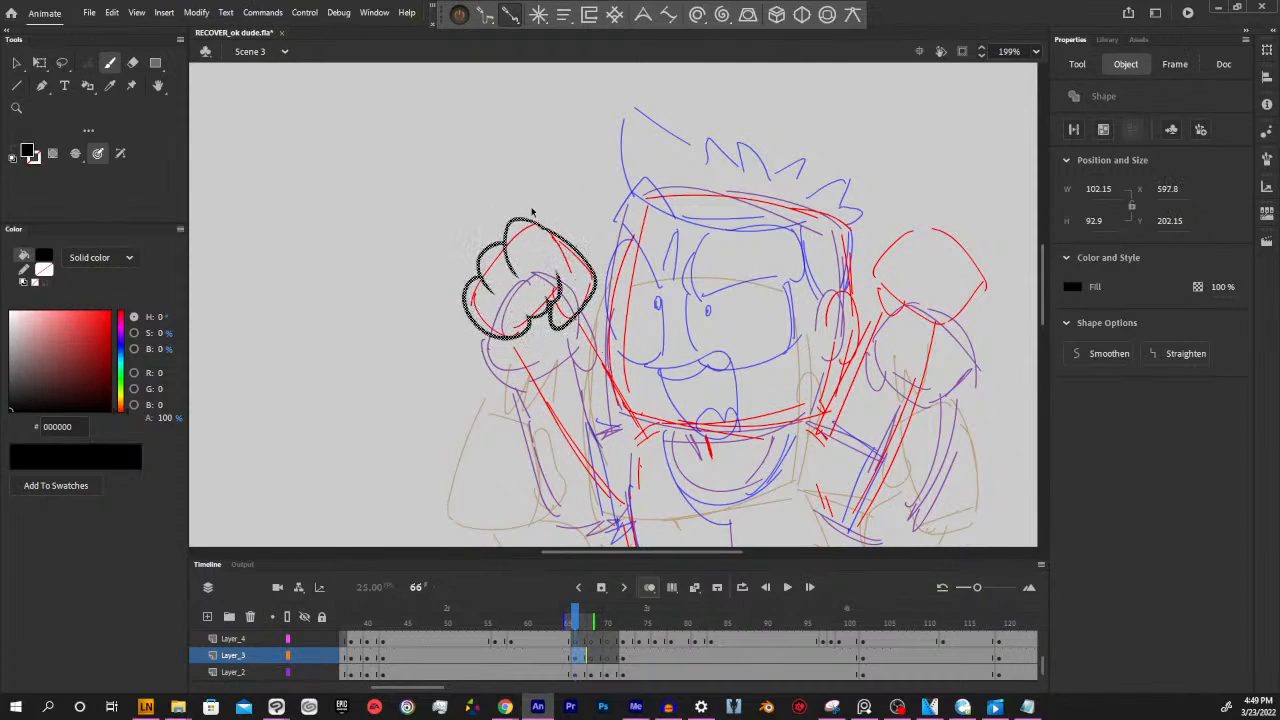
pyautogui.moveTo(584, 257)
pyautogui.mouseDown()
pyautogui.moveTo(571, 241)
pyautogui.moveTo(583, 266)
pyautogui.mouseUp()
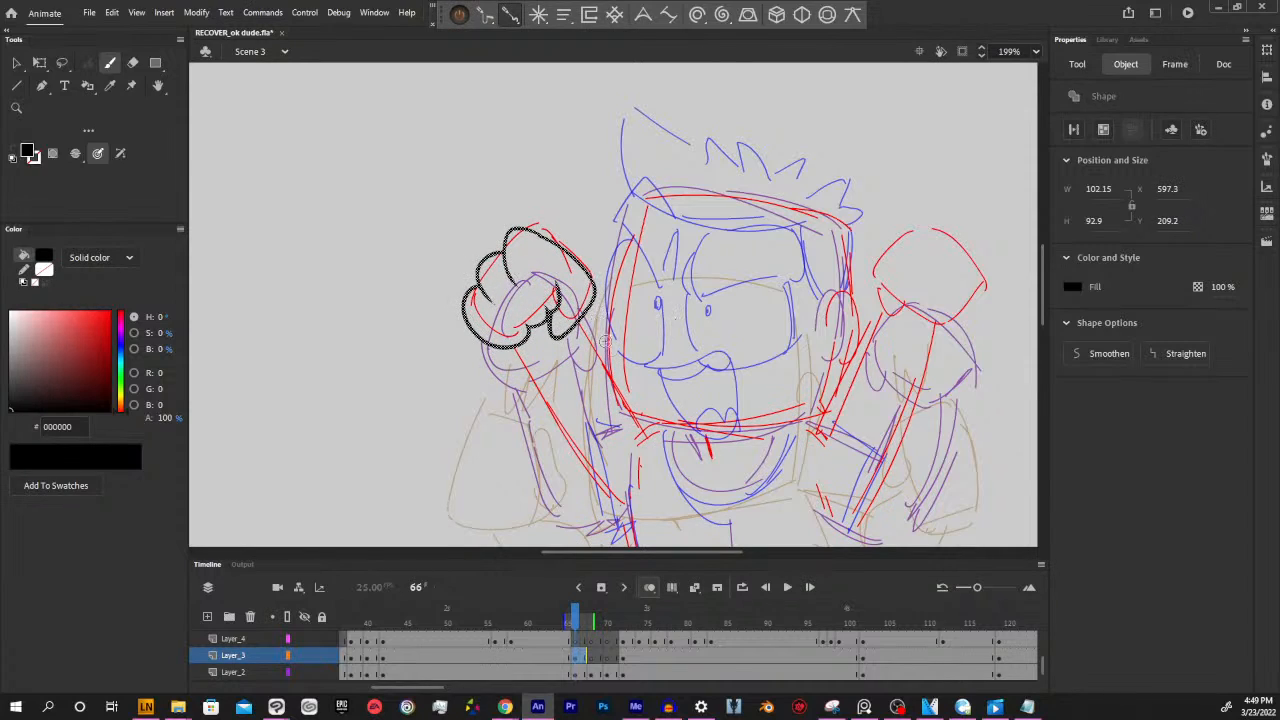
pyautogui.moveTo(548, 247); pyautogui.dragTo(531, 216)
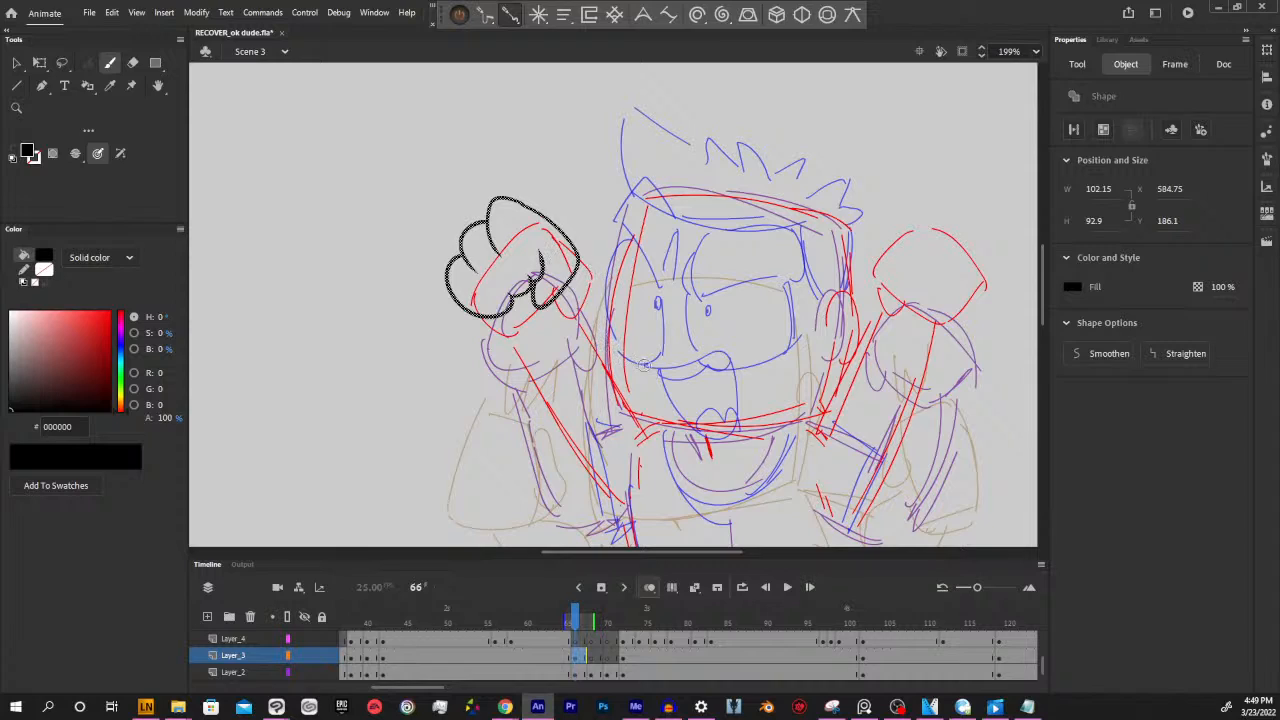
pyautogui.press('Delete')
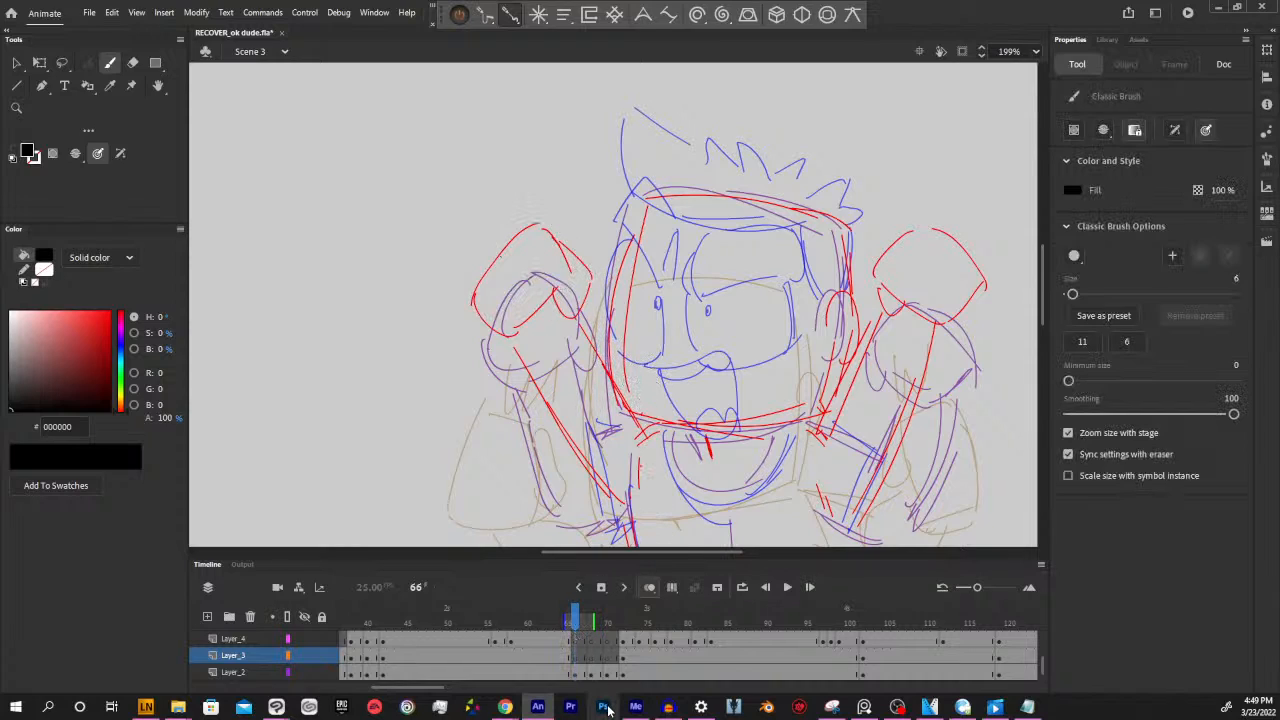
# Examine the full rough figure at 100% zoom and compare its poses between frames 65 and 100
pyautogui.hotkey('ctrl', '1')
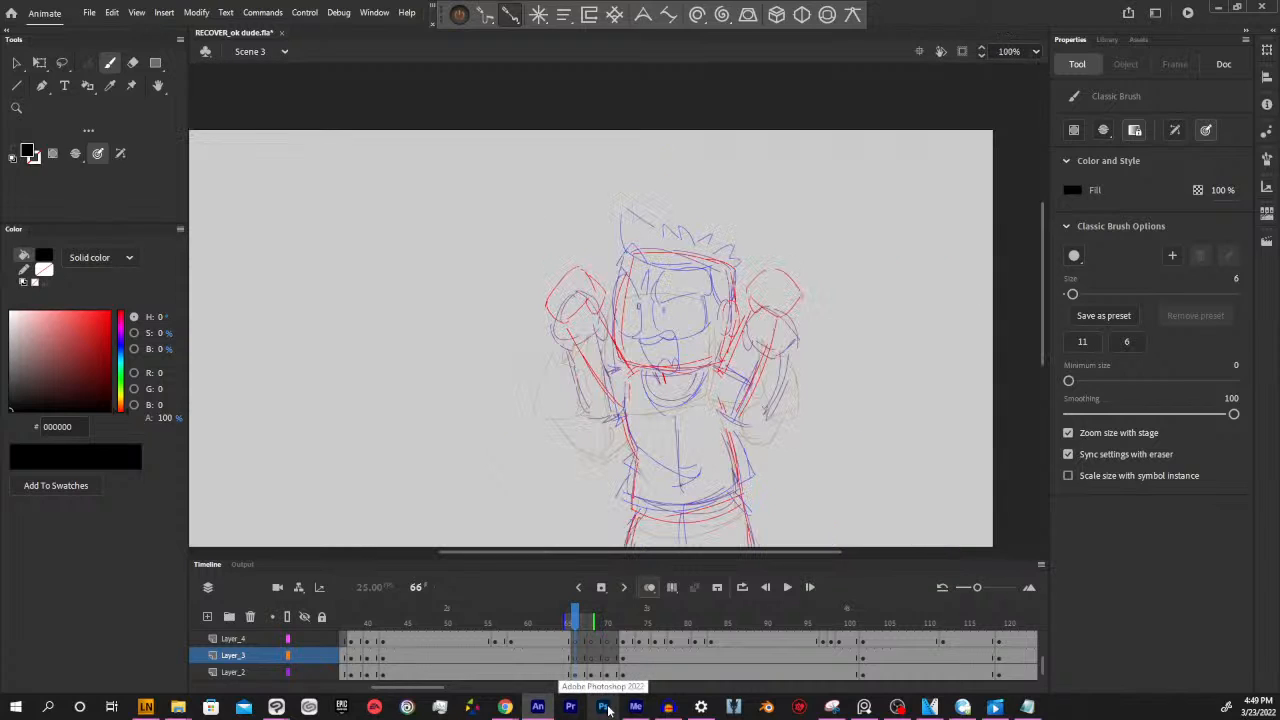
pyautogui.moveTo(673, 434); pyautogui.dragTo(698, 392)
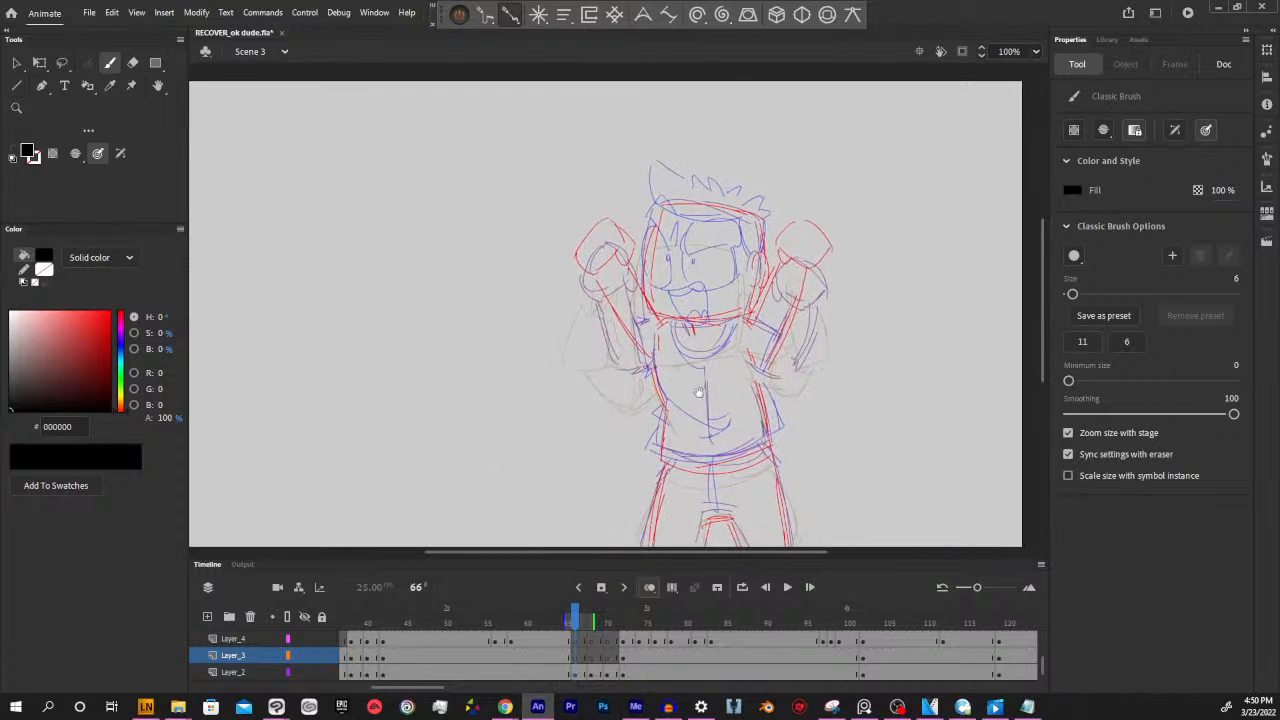
pyautogui.moveTo(565, 626)
pyautogui.mouseDown()
pyautogui.moveTo(856, 618)
pyautogui.moveTo(944, 590)
pyautogui.moveTo(1025, 598)
pyautogui.moveTo(488, 597)
pyautogui.moveTo(848, 578)
pyautogui.mouseUp()
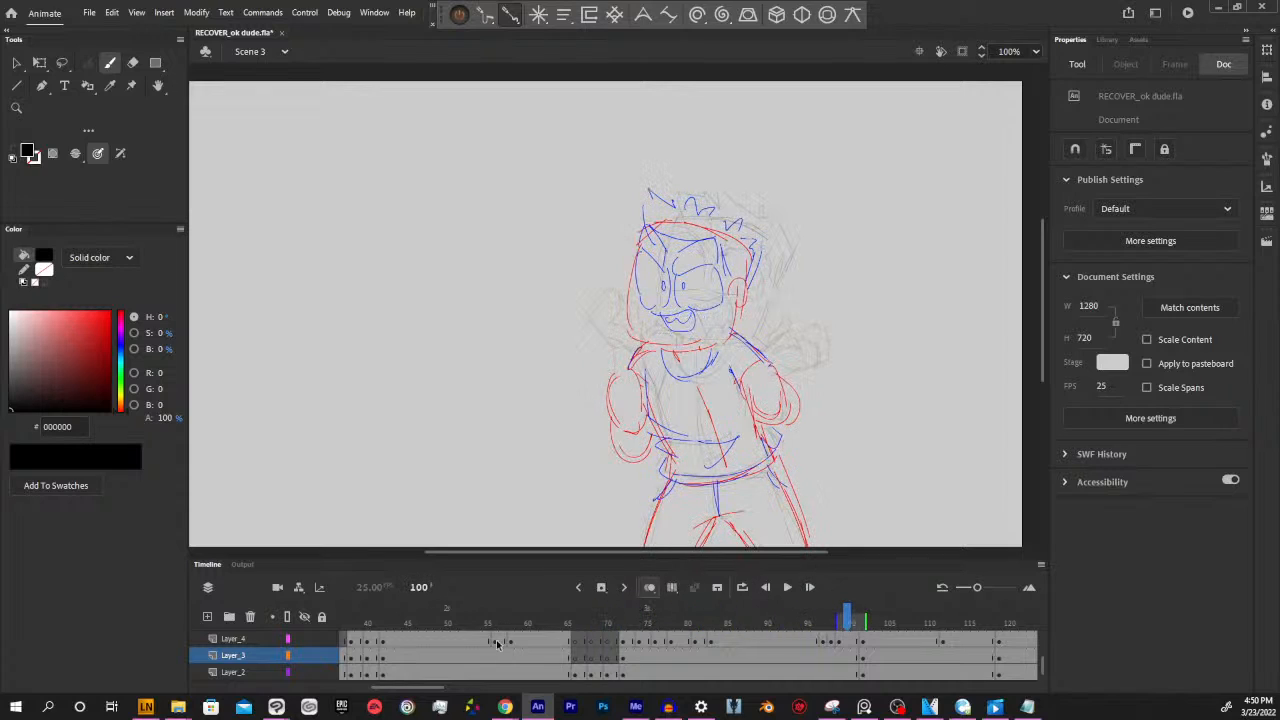
pyautogui.click(559, 616)
pyautogui.click(608, 622)
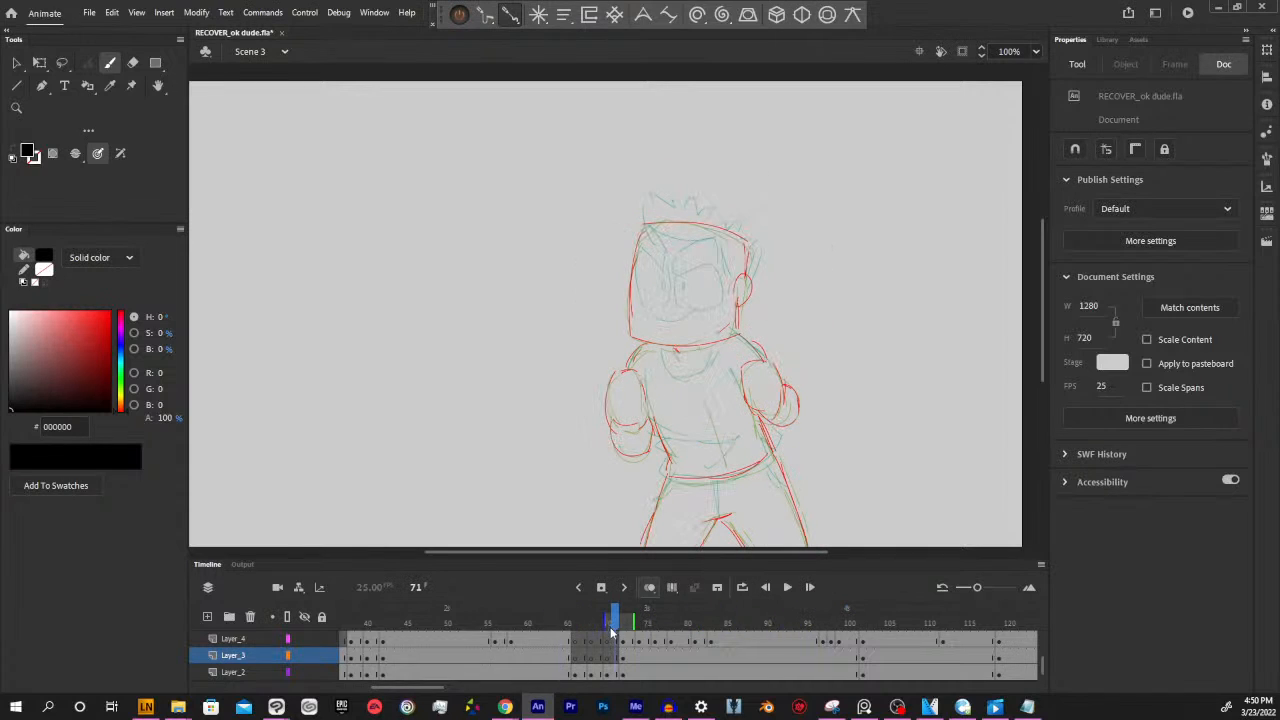
pyautogui.click(568, 621)
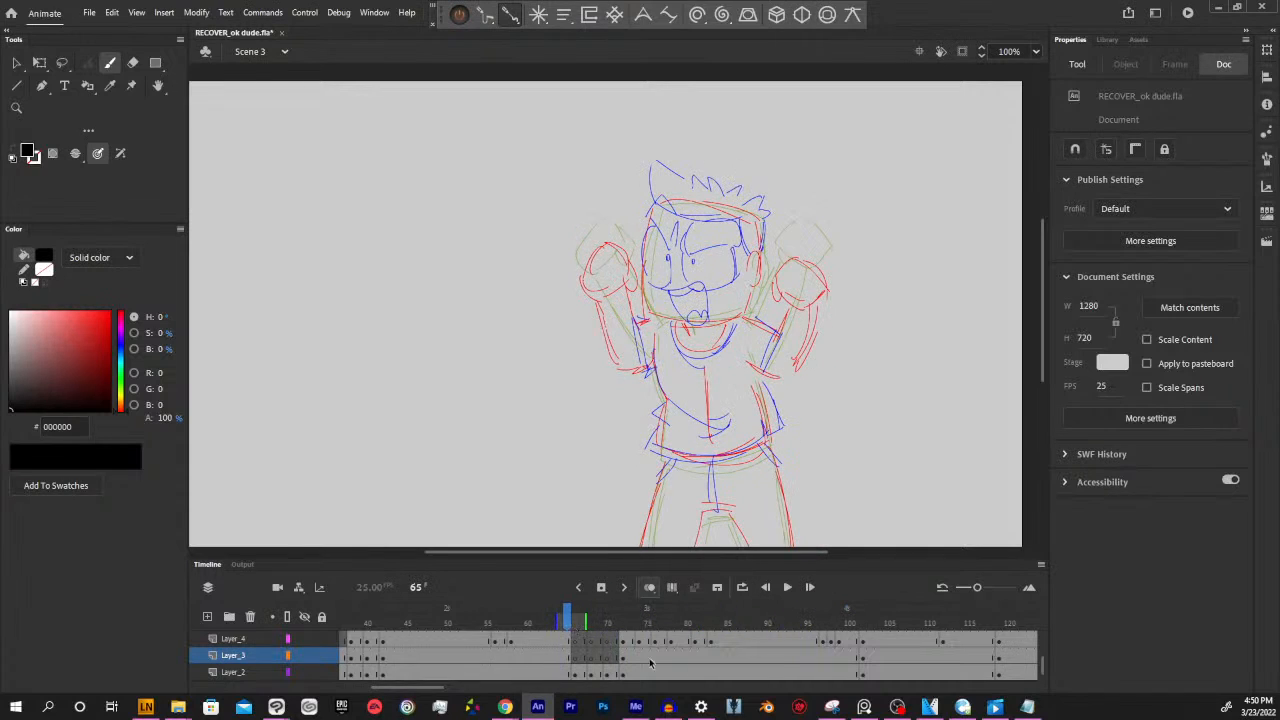
pyautogui.click(578, 674)
pyautogui.keyDown('ctrl'); pyautogui.click(841, 491); pyautogui.keyUp('ctrl')
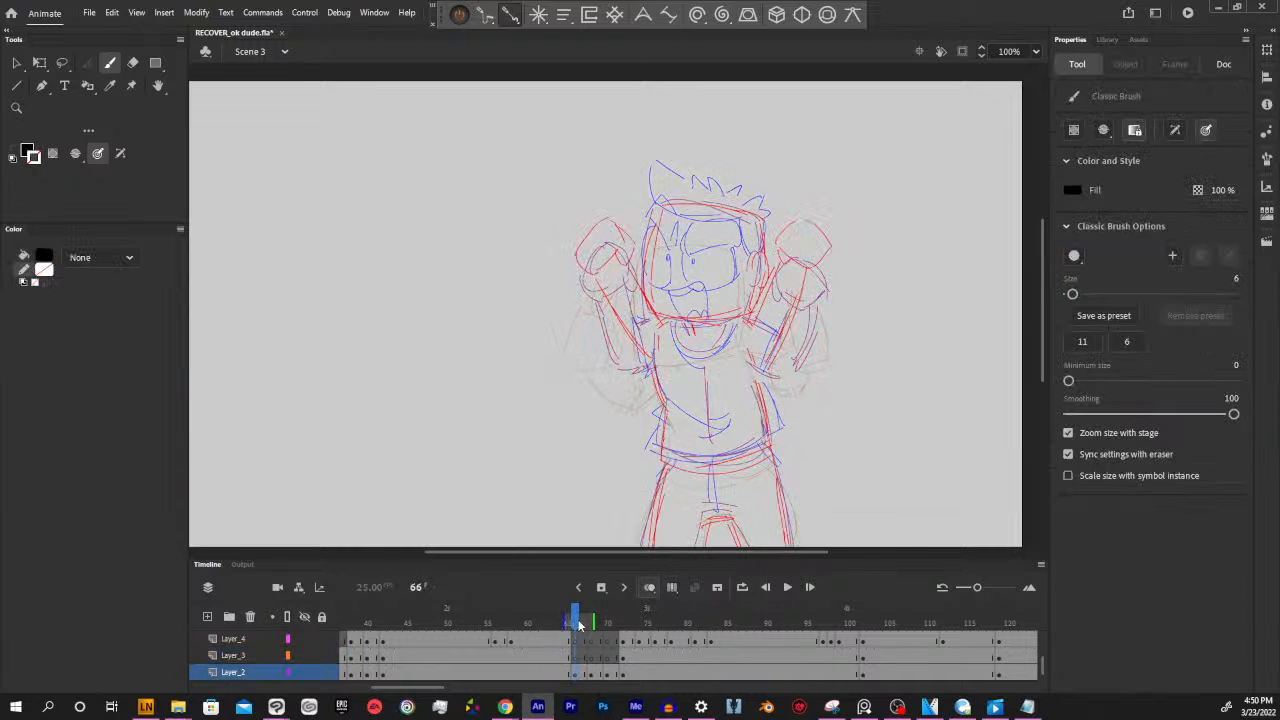
# Review the later rough poses of the animation from frame 93 up to frame 155
pyautogui.click(790, 622)
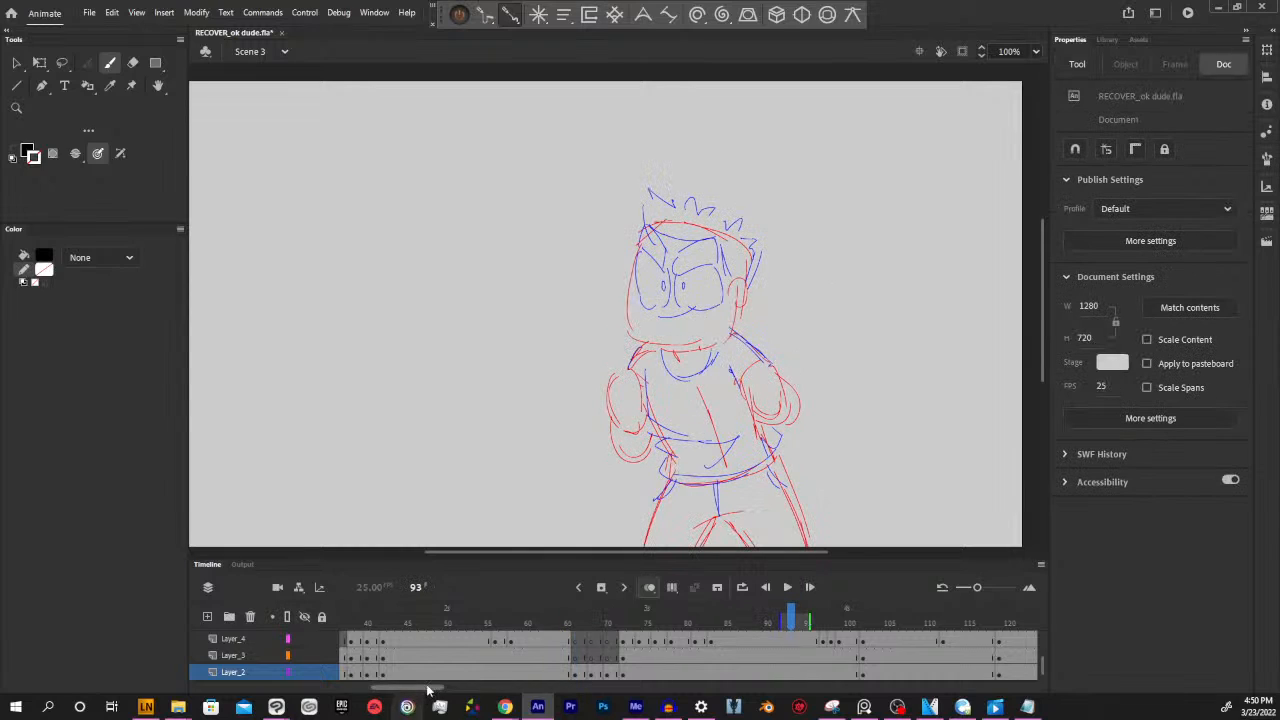
pyautogui.moveTo(430, 688); pyautogui.dragTo(471, 687)
pyautogui.click(594, 622)
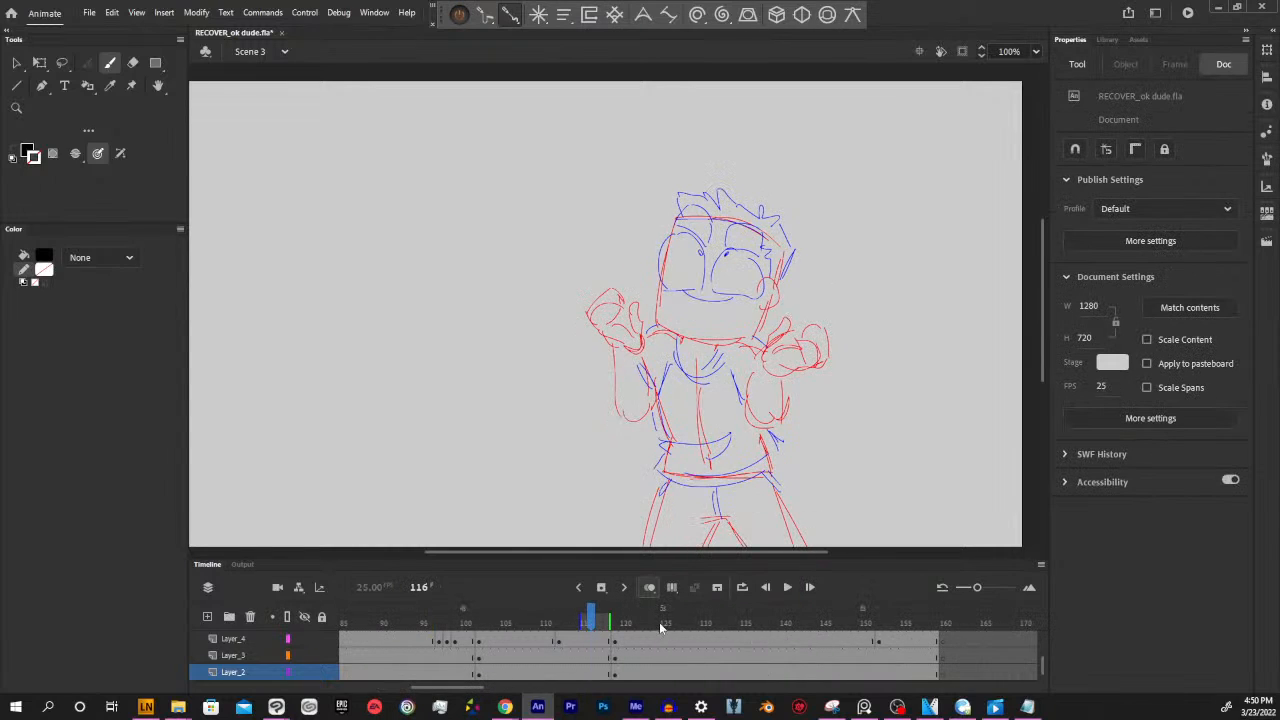
pyautogui.click(665, 622)
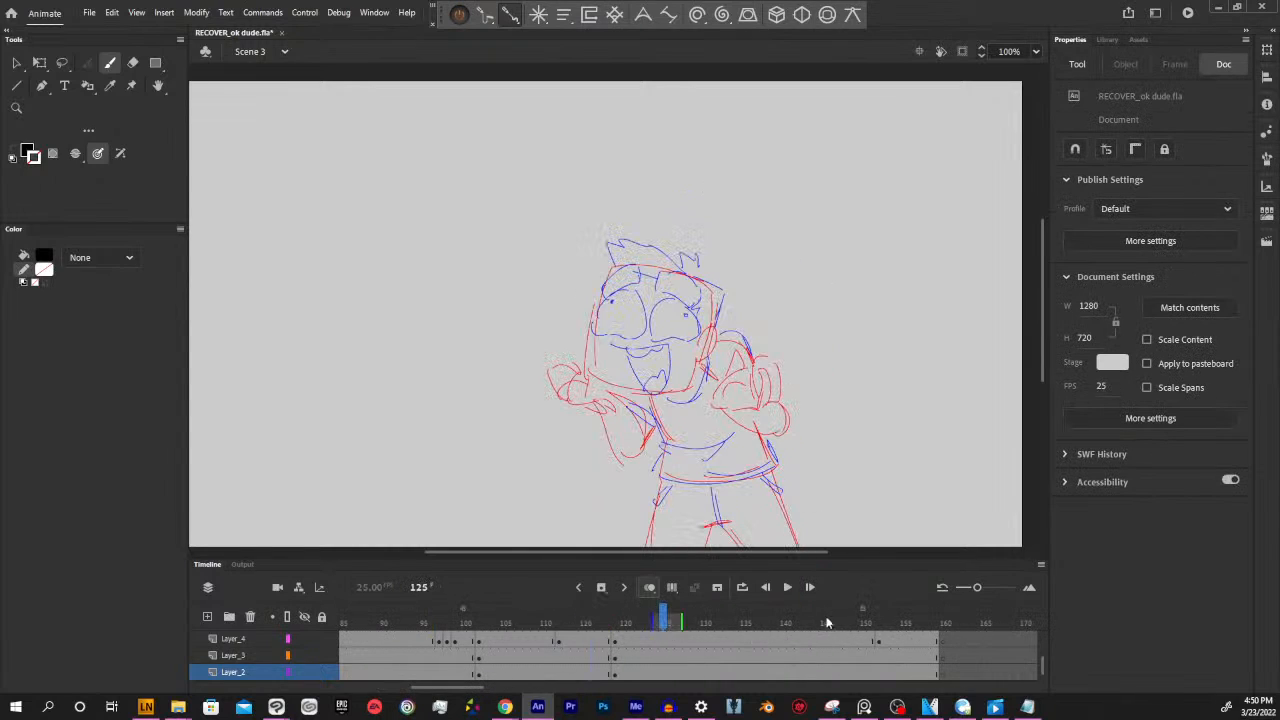
pyautogui.click(536, 622)
pyautogui.click(424, 624)
pyautogui.moveTo(478, 688); pyautogui.dragTo(438, 688)
# Scrub through the rough animation again from frame 69 to 122, recheck the earlier frames, and return to frame 72
pyautogui.click(566, 624)
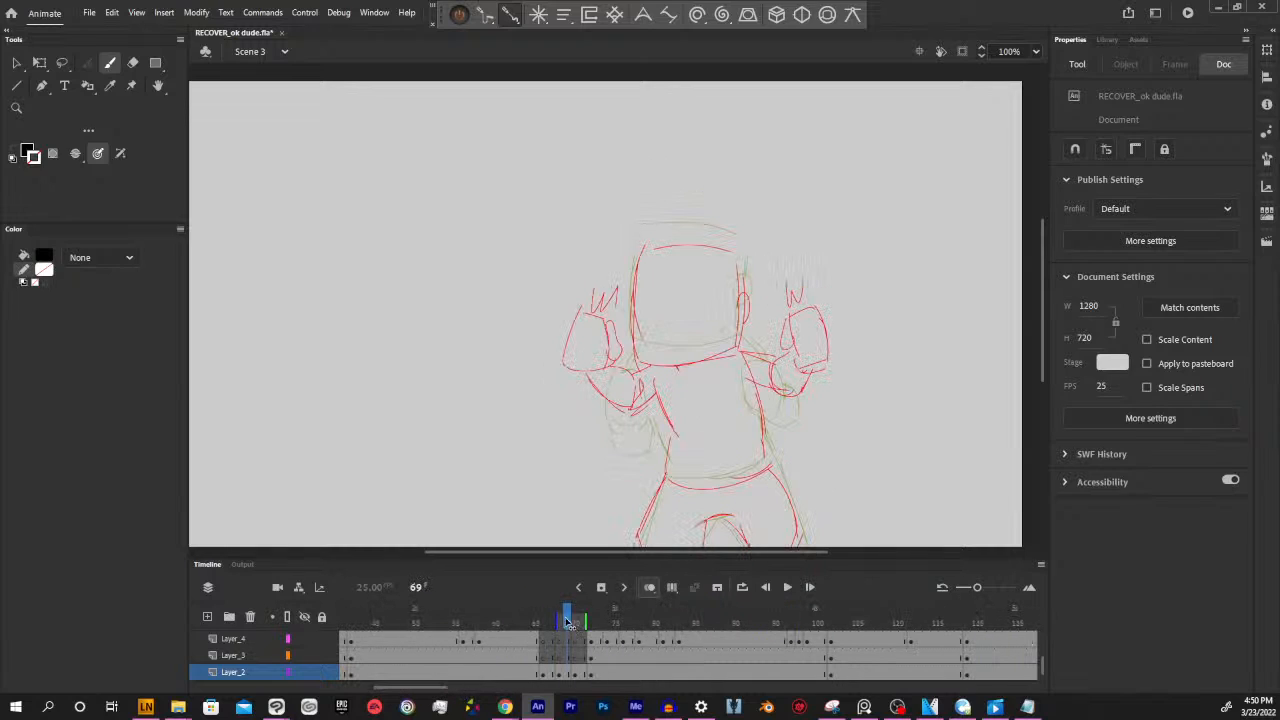
pyautogui.moveTo(568, 624); pyautogui.dragTo(672, 623)
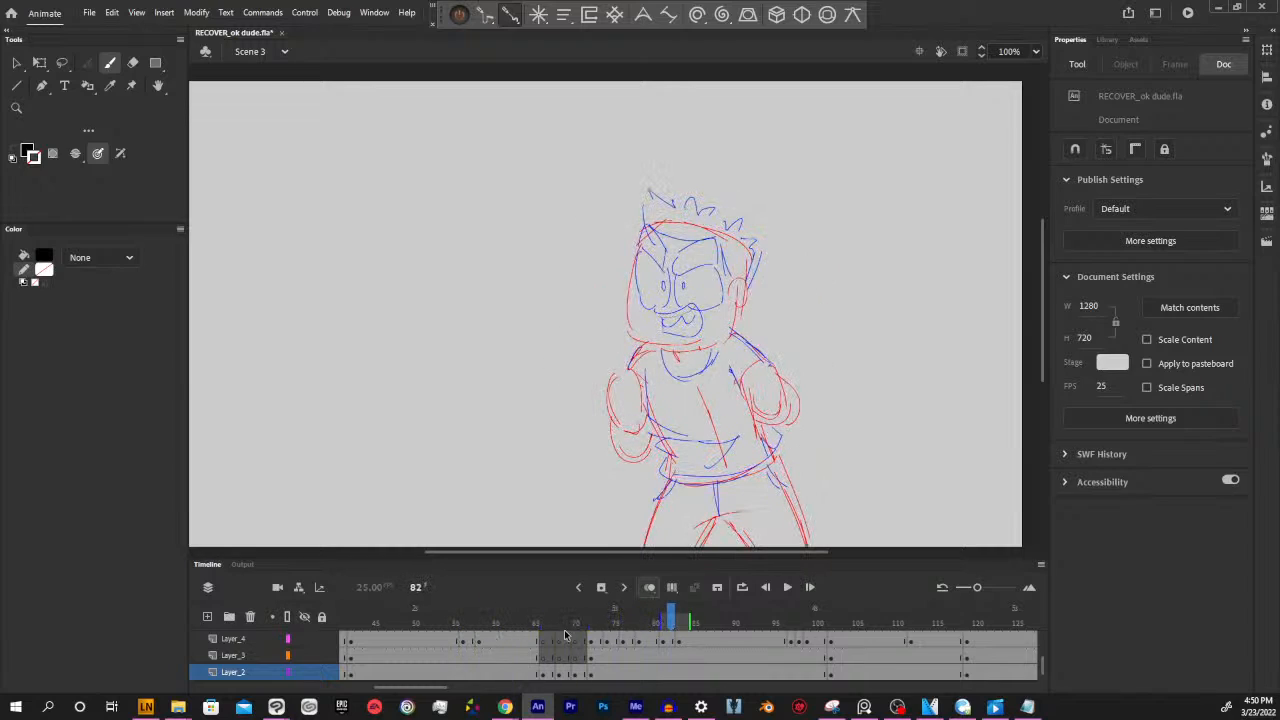
pyautogui.click(556, 624)
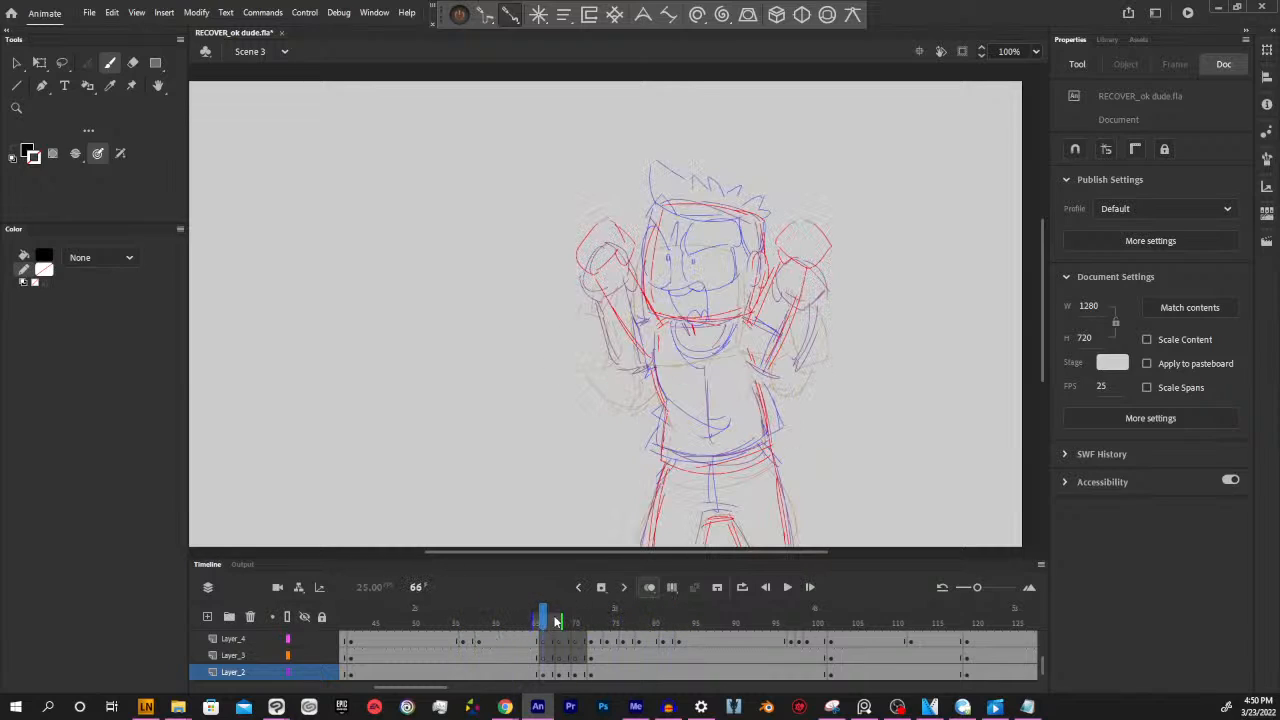
pyautogui.moveTo(851, 614); pyautogui.dragTo(990, 624)
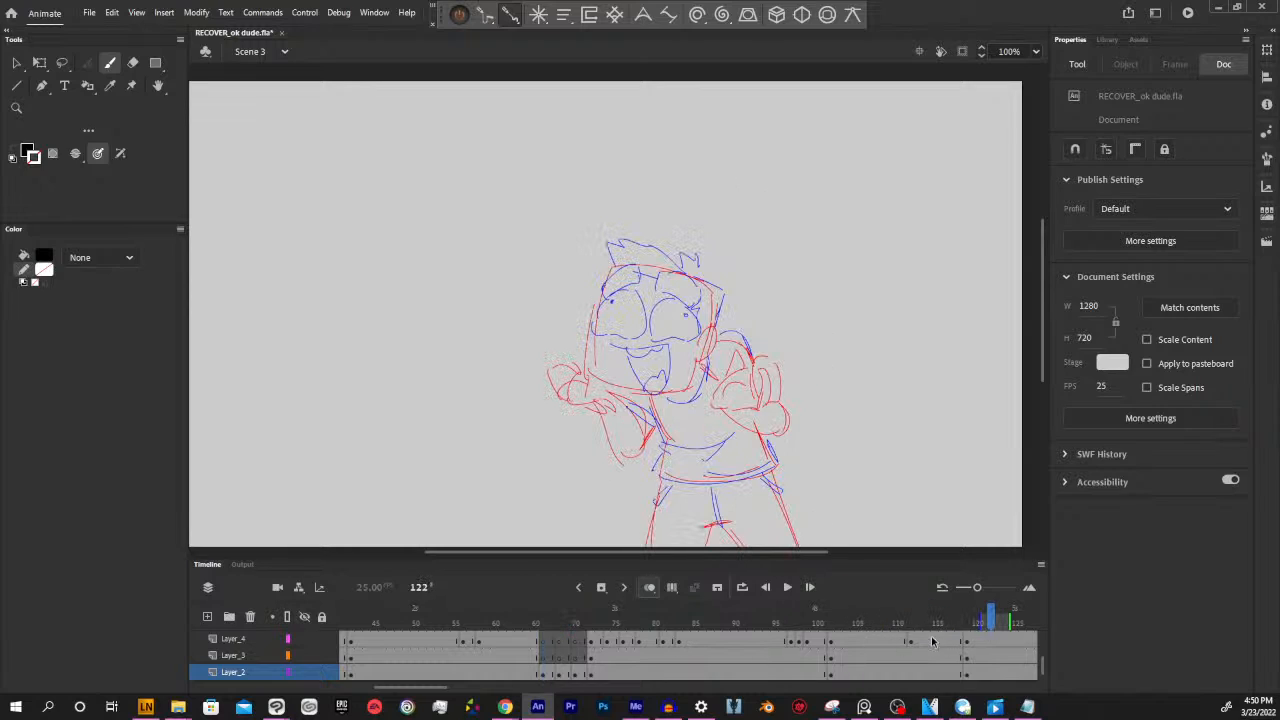
pyautogui.hscroll(-4, 425, 689)
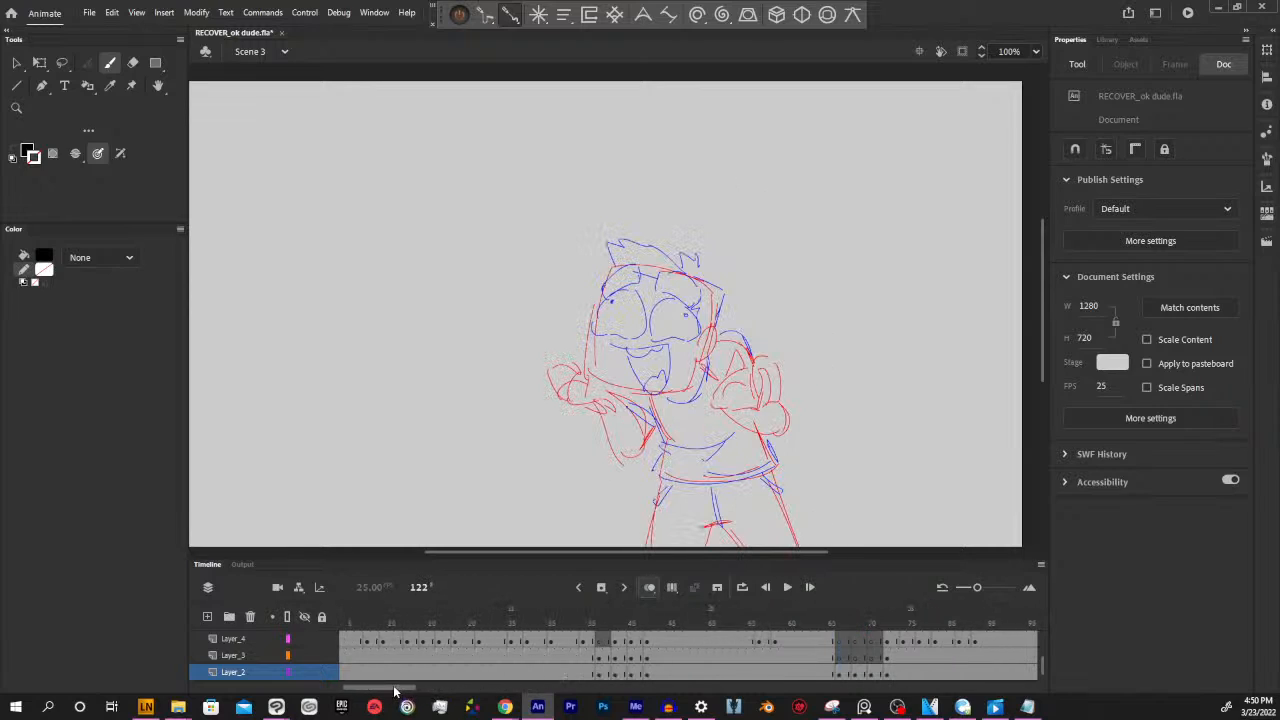
pyautogui.moveTo(442, 622); pyautogui.dragTo(391, 622)
pyautogui.moveTo(497, 627); pyautogui.dragTo(819, 630)
pyautogui.click(812, 613)
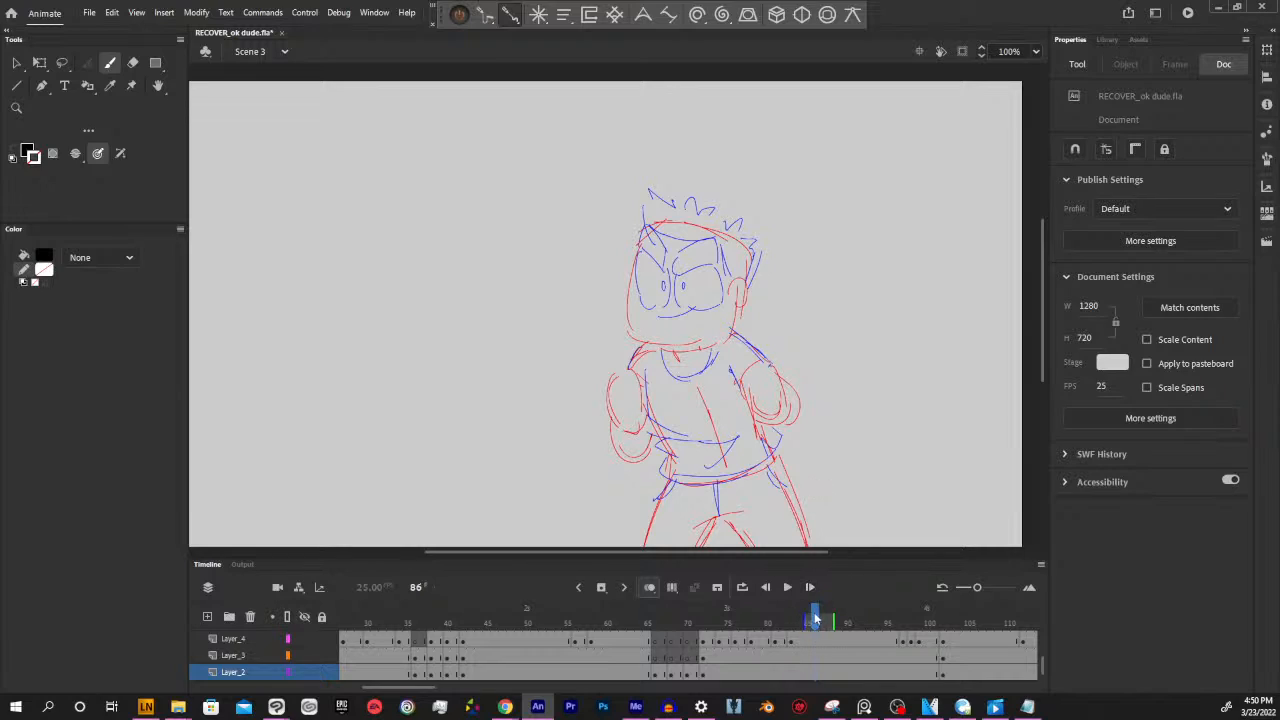
pyautogui.click(704, 621)
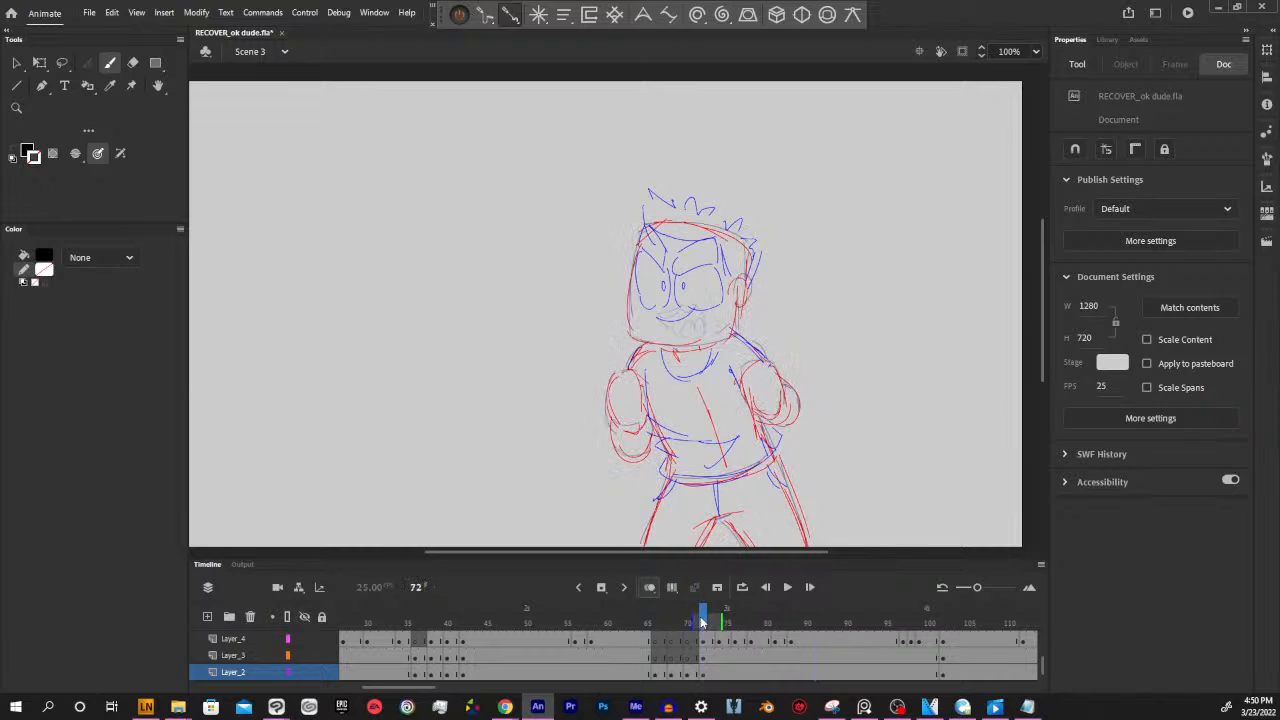
pyautogui.moveTo(400, 688); pyautogui.dragTo(422, 688)
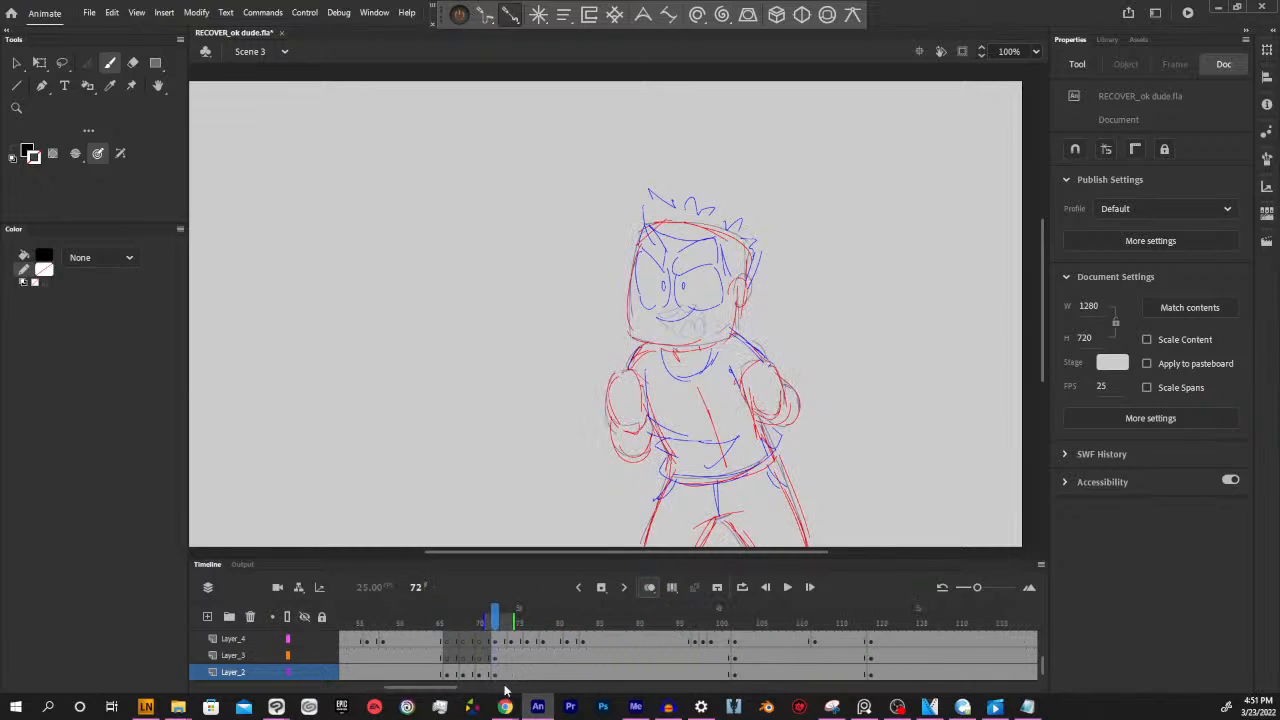
# Review the rough poses around frame 93, check the earlier frames back to the start, and stop at frame 42
pyautogui.moveTo(699, 621); pyautogui.dragTo(886, 626)
pyautogui.click(664, 618)
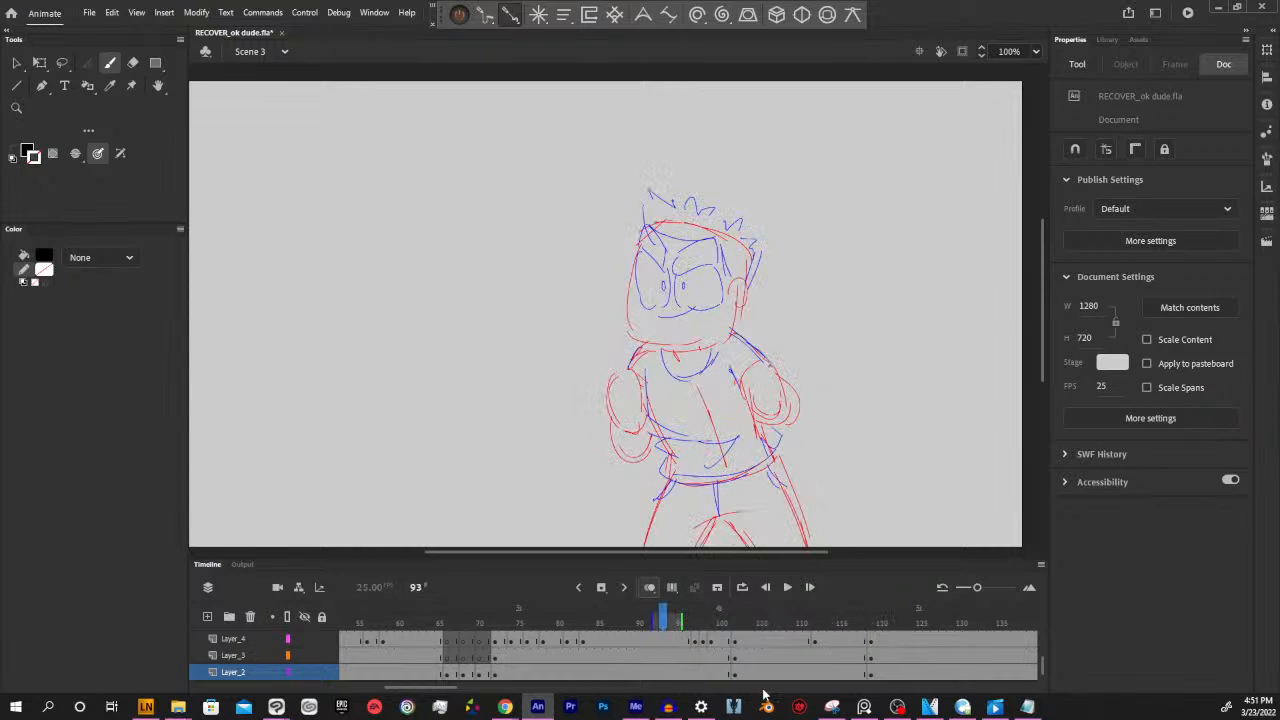
pyautogui.moveTo(438, 690); pyautogui.dragTo(416, 690)
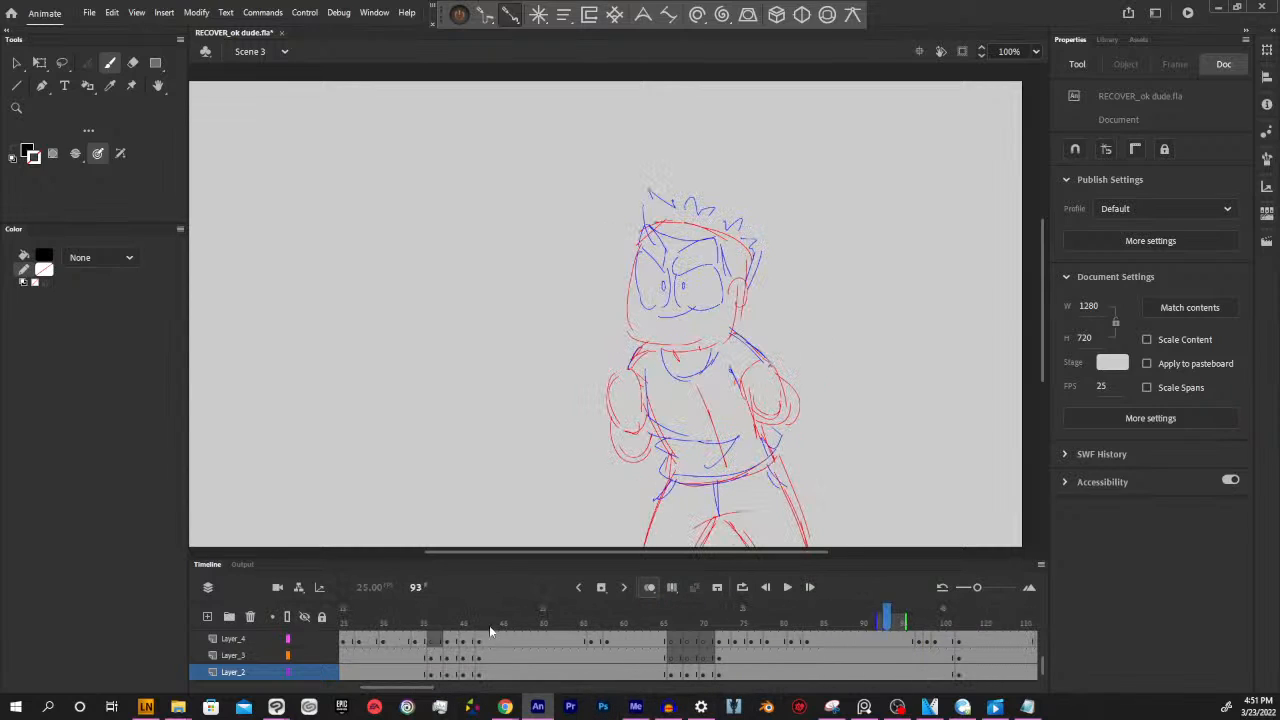
pyautogui.click(401, 622)
pyautogui.click(640, 623)
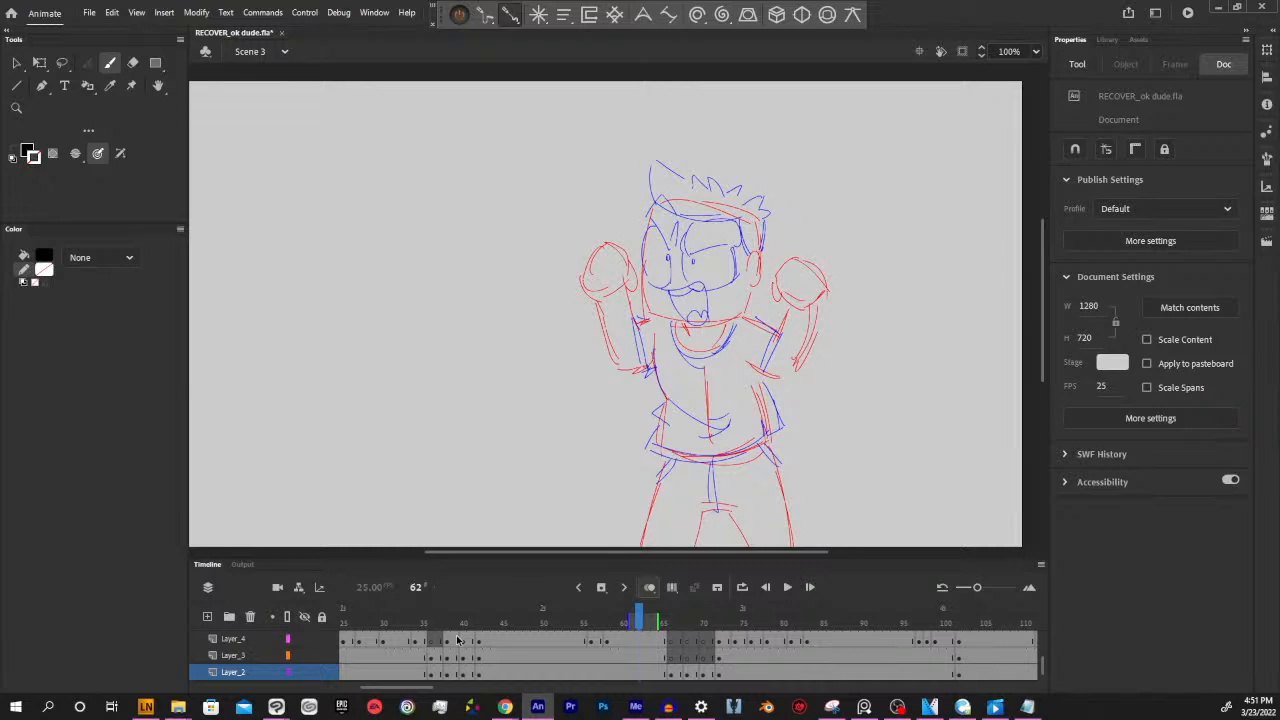
pyautogui.moveTo(418, 690); pyautogui.dragTo(398, 690)
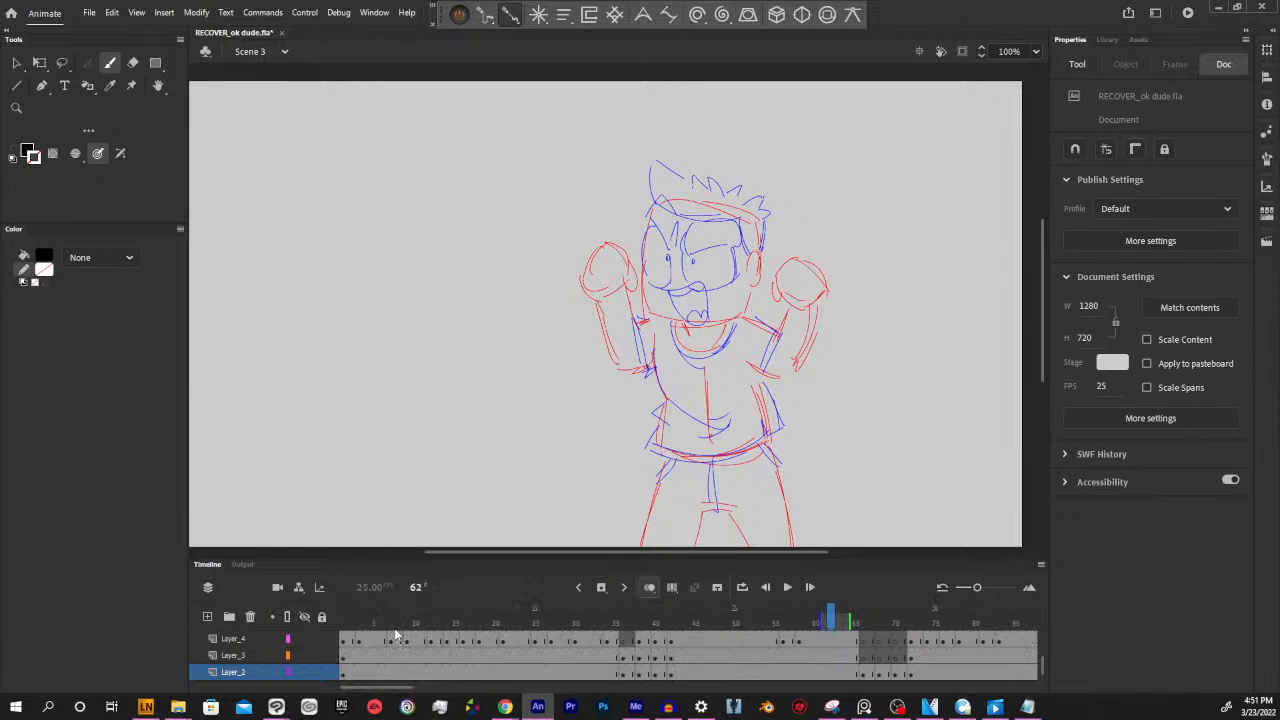
pyautogui.moveTo(395, 622); pyautogui.dragTo(820, 620)
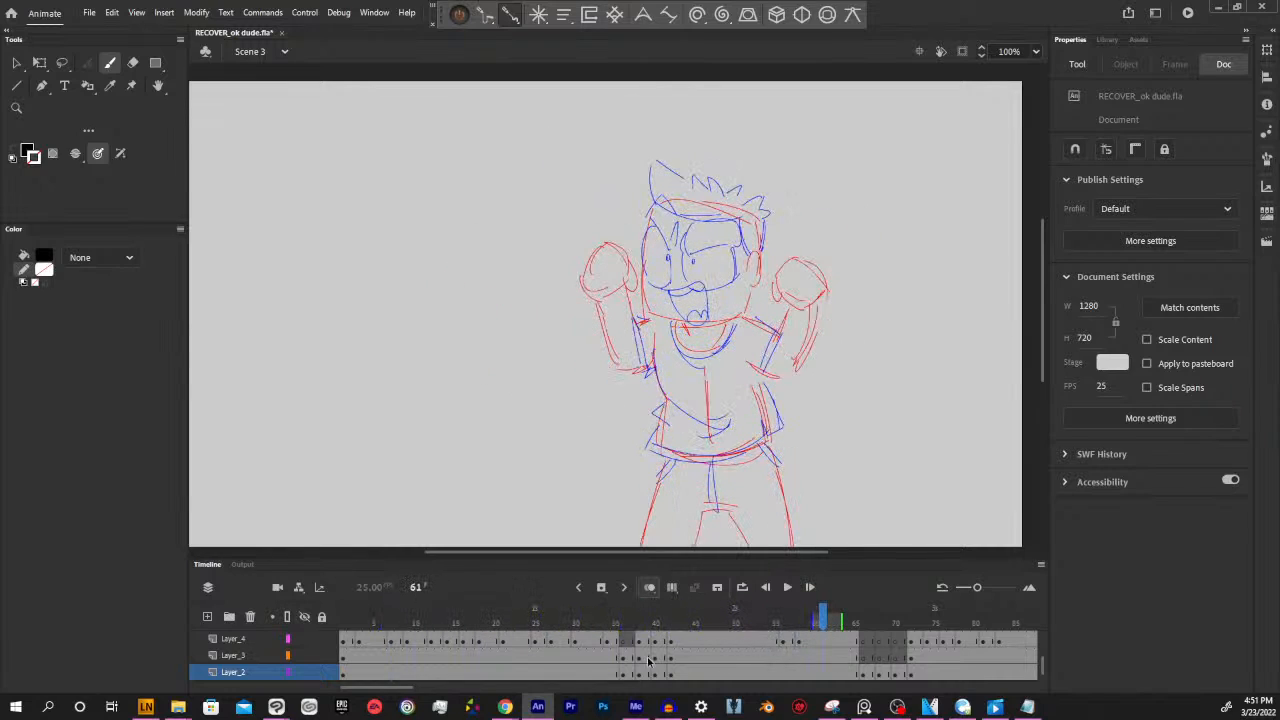
pyautogui.click(715, 643)
pyautogui.moveTo(711, 621)
pyautogui.mouseDown()
pyautogui.moveTo(523, 620)
pyautogui.moveTo(670, 620)
pyautogui.mouseUp()
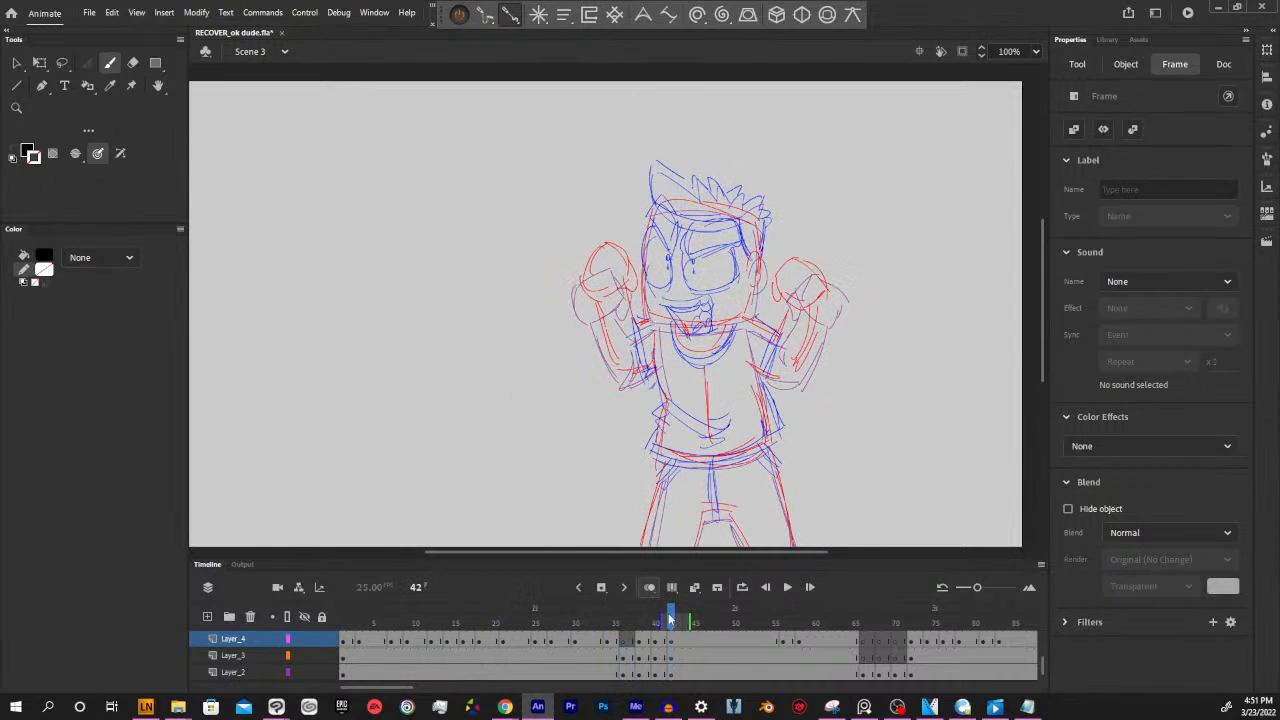
# Nudge the blue open-mouth drawing on Layer_4 at frame 43 slightly upward on the face
pyautogui.click(677, 644)
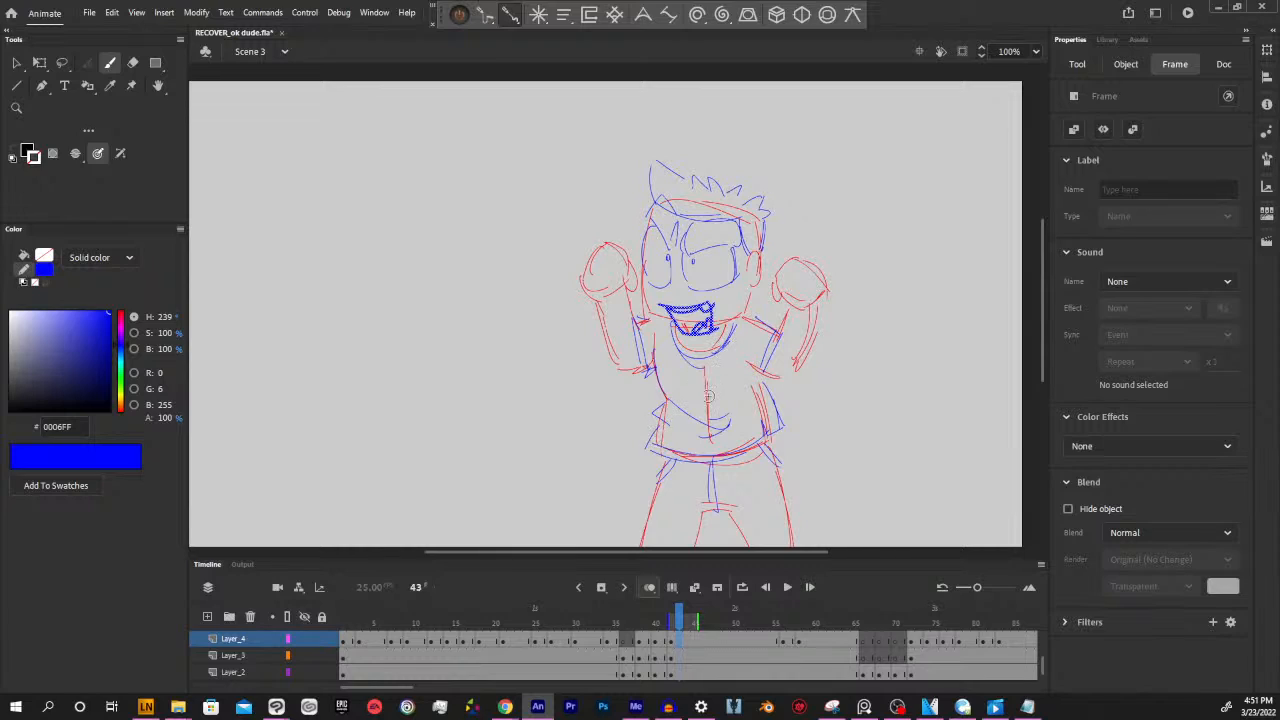
pyautogui.press('Up')
pyautogui.press('Up')
pyautogui.press('Up')
pyautogui.press('Up')
pyautogui.press('Up')
pyautogui.press('Up')
pyautogui.press('Up')
pyautogui.press('Up')
pyautogui.press('Up')
pyautogui.press('Up')
pyautogui.press('Up')
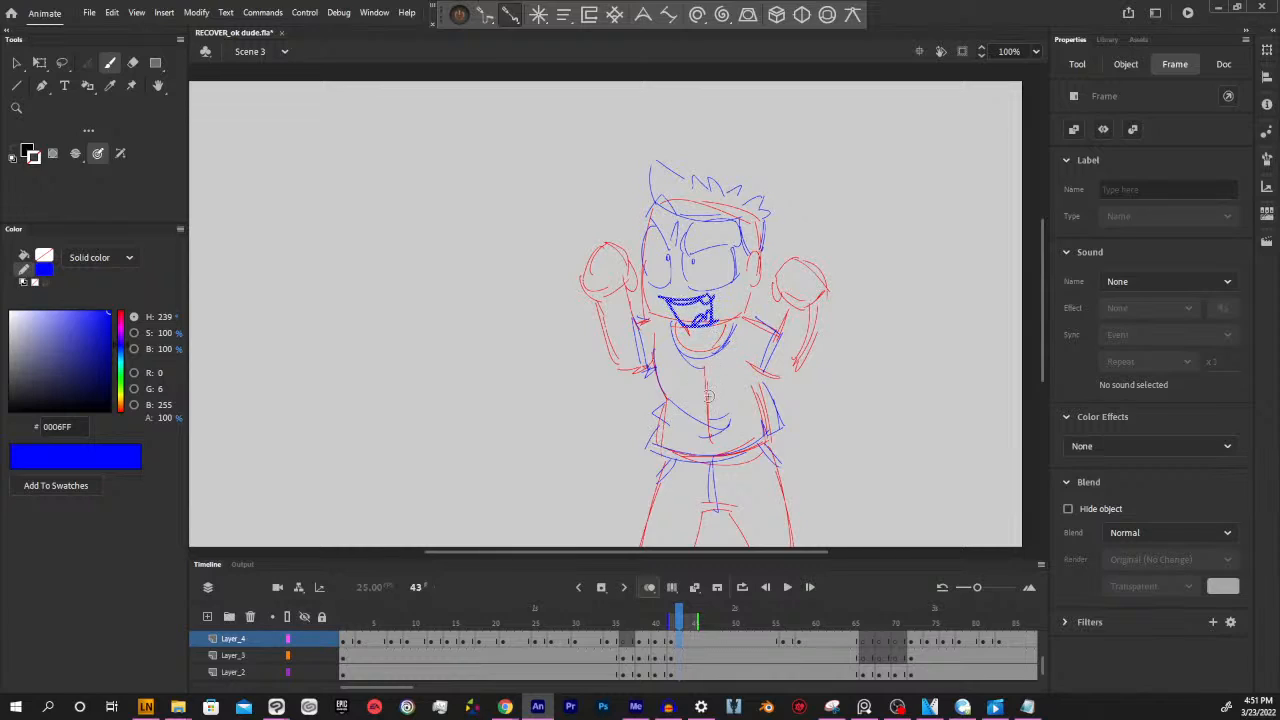
pyautogui.press('Up')
pyautogui.press('Up')
pyautogui.press('Up')
pyautogui.press('Up')
pyautogui.press('Up')
pyautogui.press('Up')
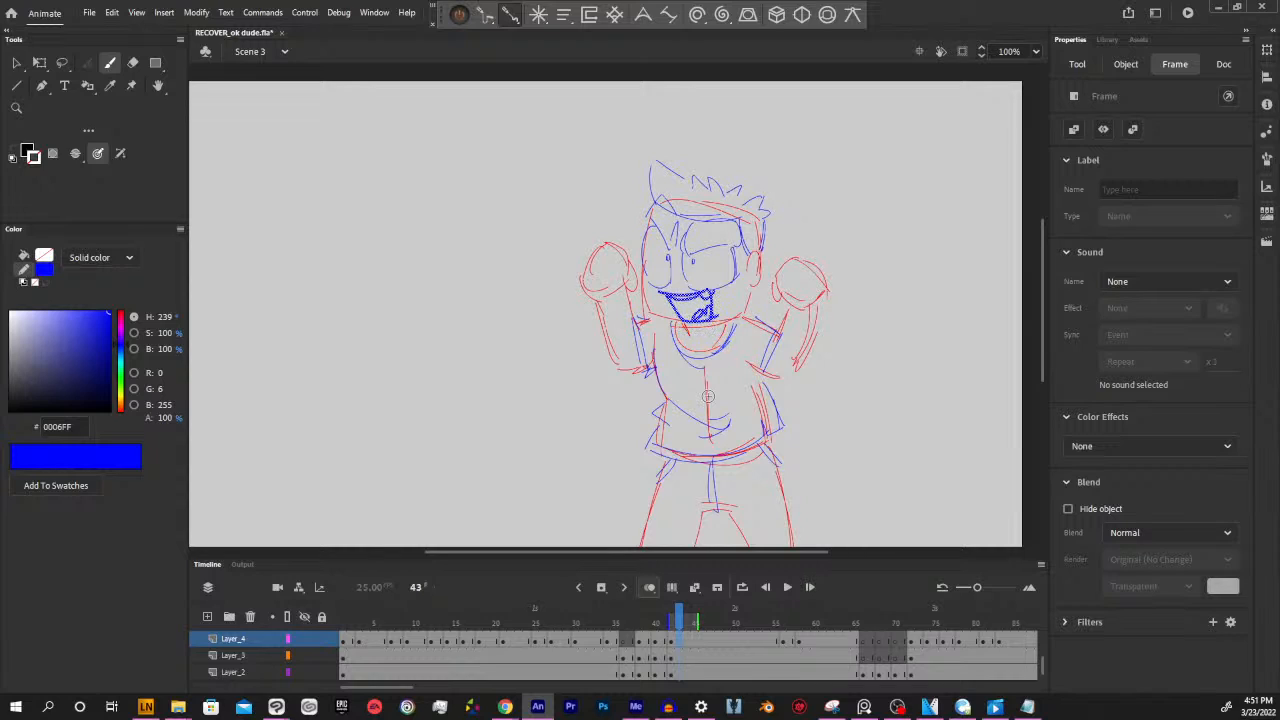
pyautogui.press('Up')
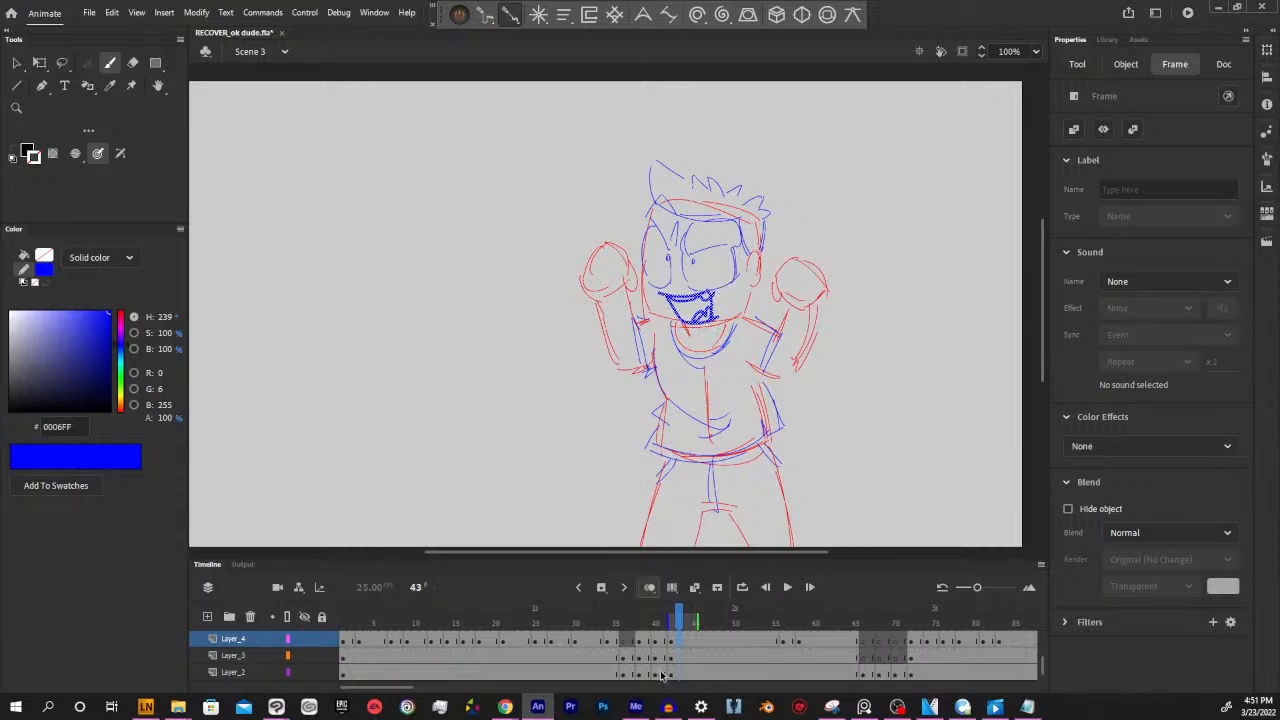
# Check the rough animation from frame 41 through frames 74 and 125, and return to frame 74
pyautogui.click(660, 676)
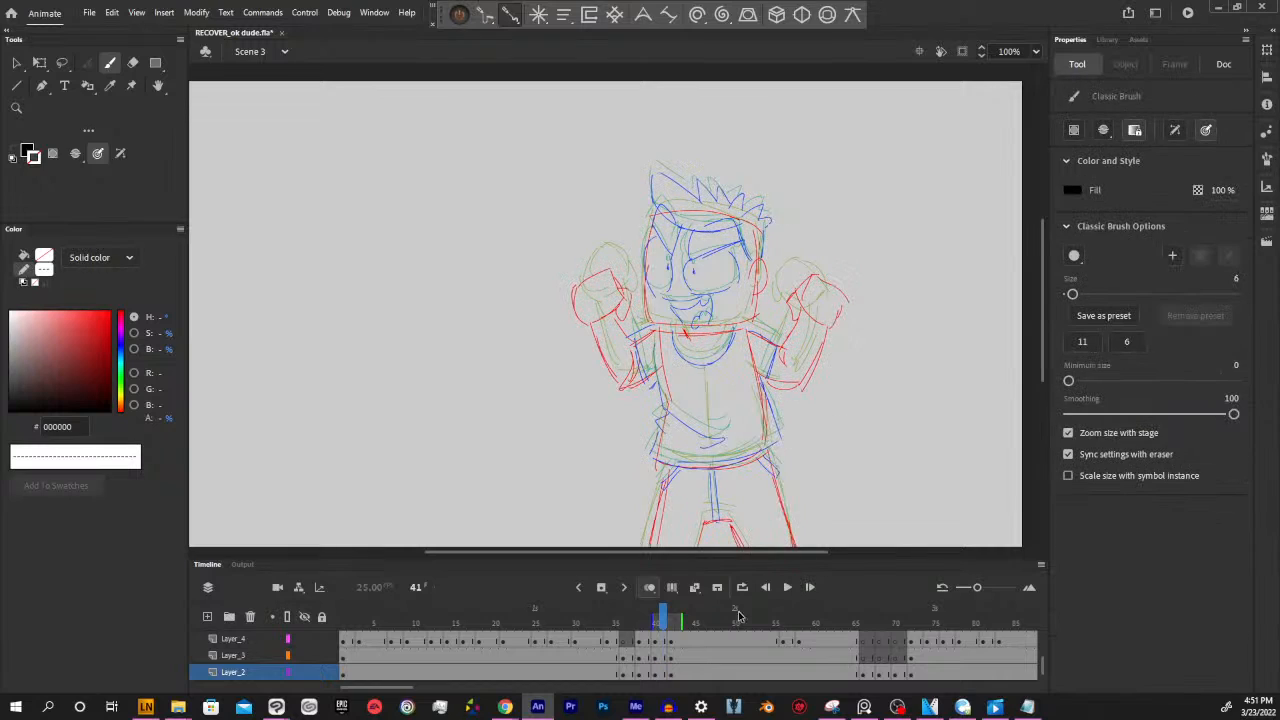
pyautogui.moveTo(671, 616)
pyautogui.mouseDown()
pyautogui.moveTo(576, 622)
pyautogui.moveTo(928, 620)
pyautogui.mouseUp()
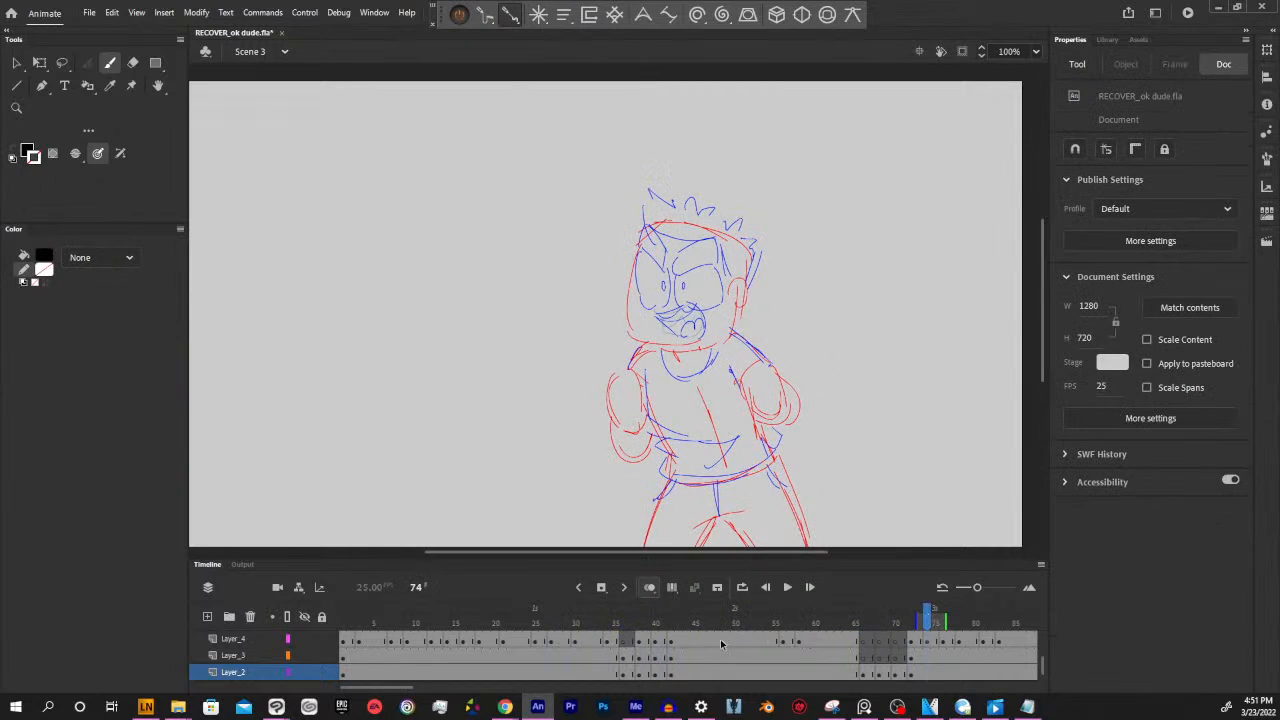
pyautogui.moveTo(390, 689); pyautogui.dragTo(435, 691)
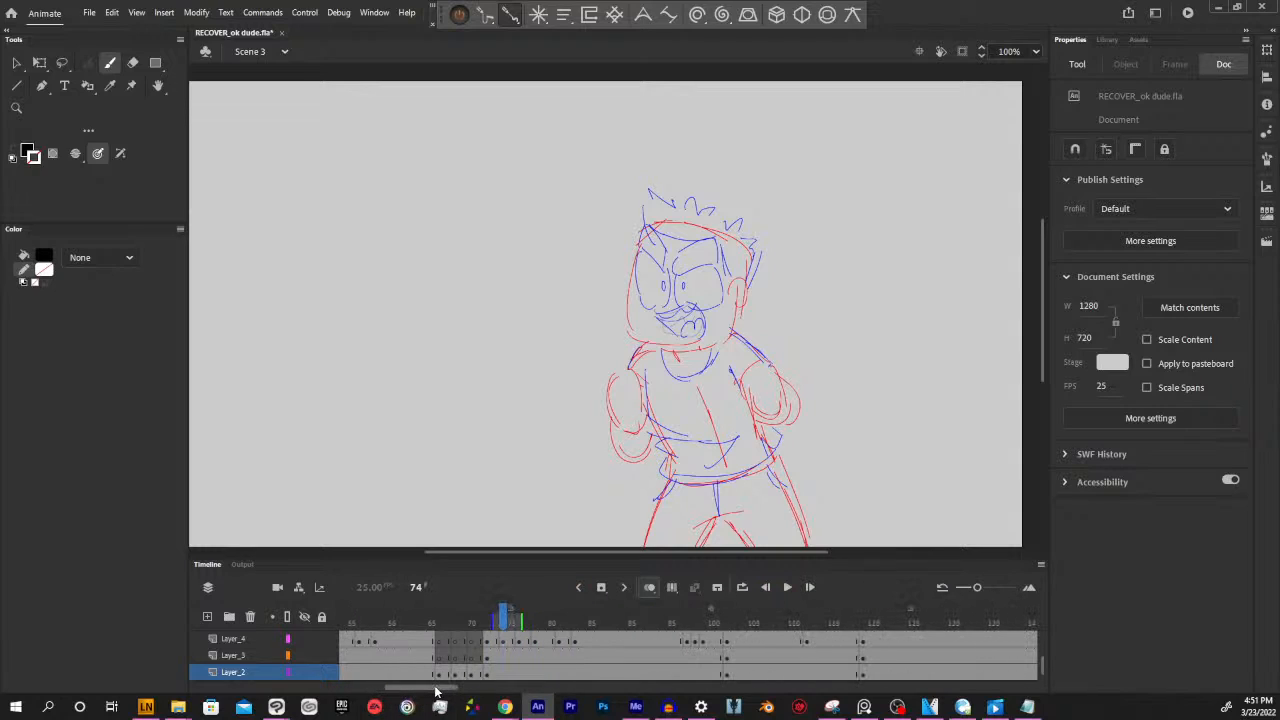
pyautogui.moveTo(795, 621); pyautogui.dragTo(911, 622)
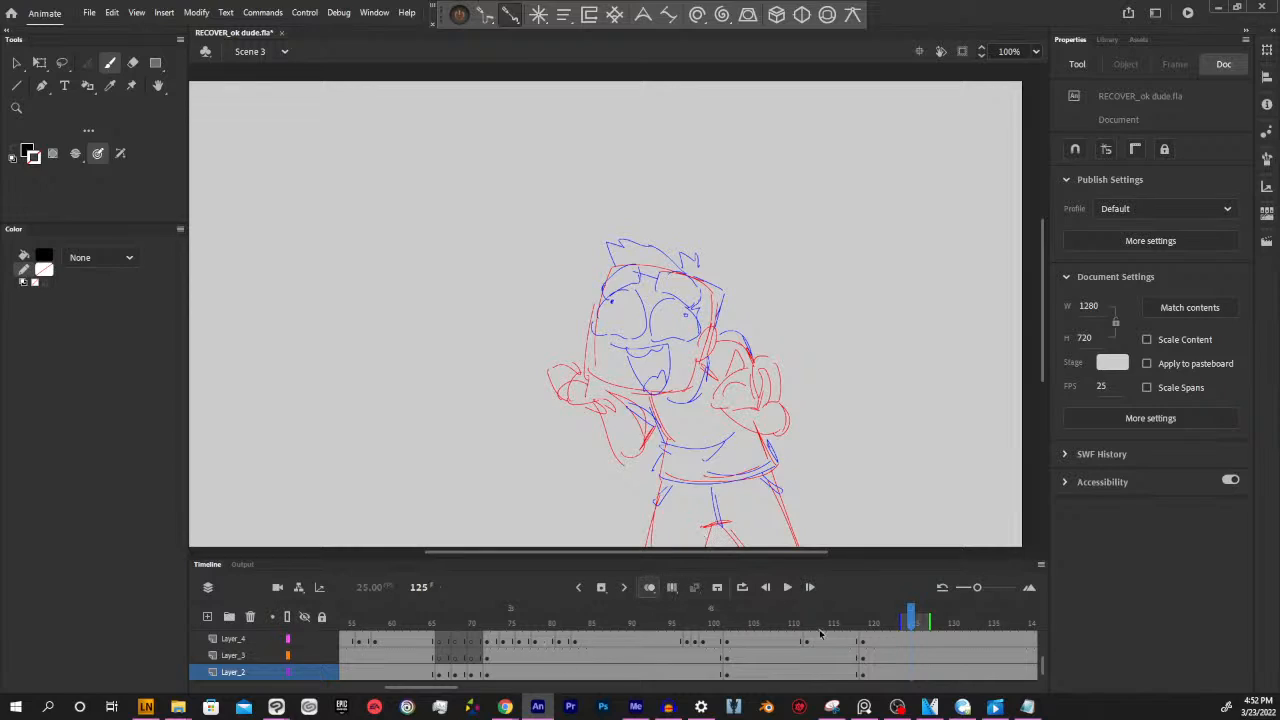
pyautogui.moveTo(911, 612); pyautogui.dragTo(505, 620)
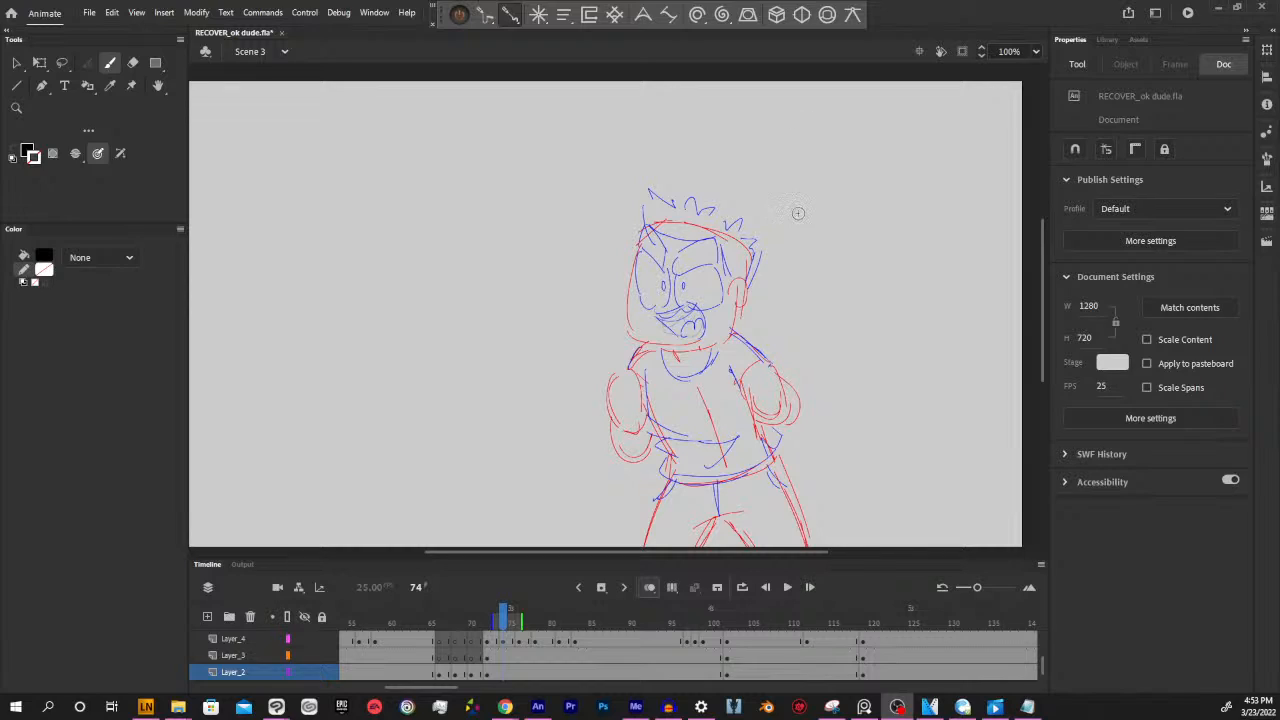
# Compare the rough poses at frames 80, 131 and 91, inspect the end at frame 160, and return to frame 88
pyautogui.click(918, 20)
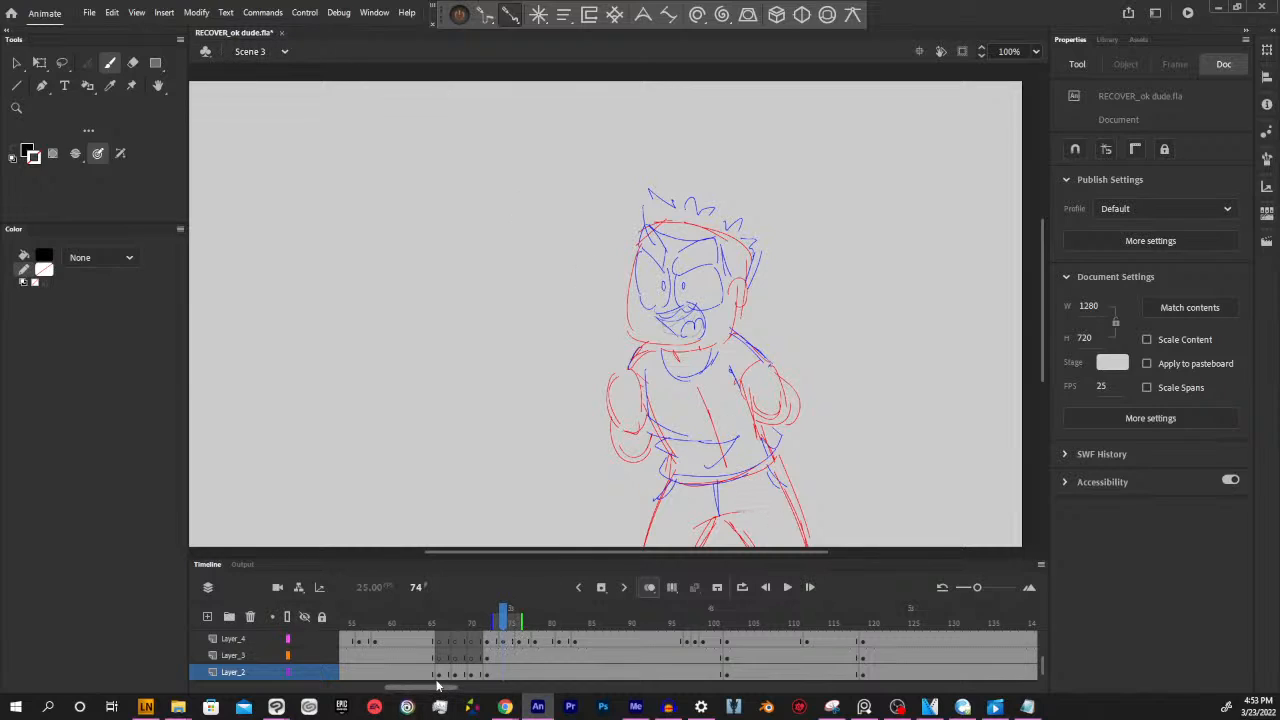
pyautogui.click(424, 612)
pyautogui.click(553, 612)
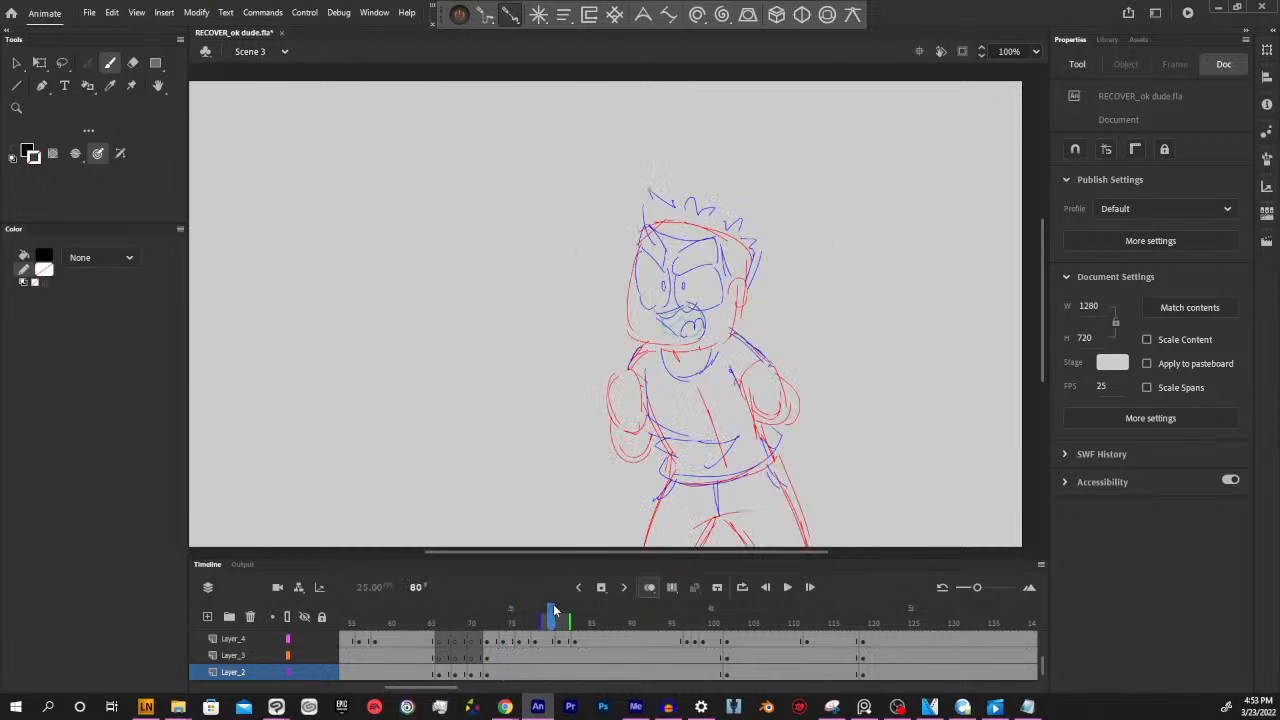
pyautogui.click(783, 614)
pyautogui.click(870, 619)
pyautogui.click(957, 619)
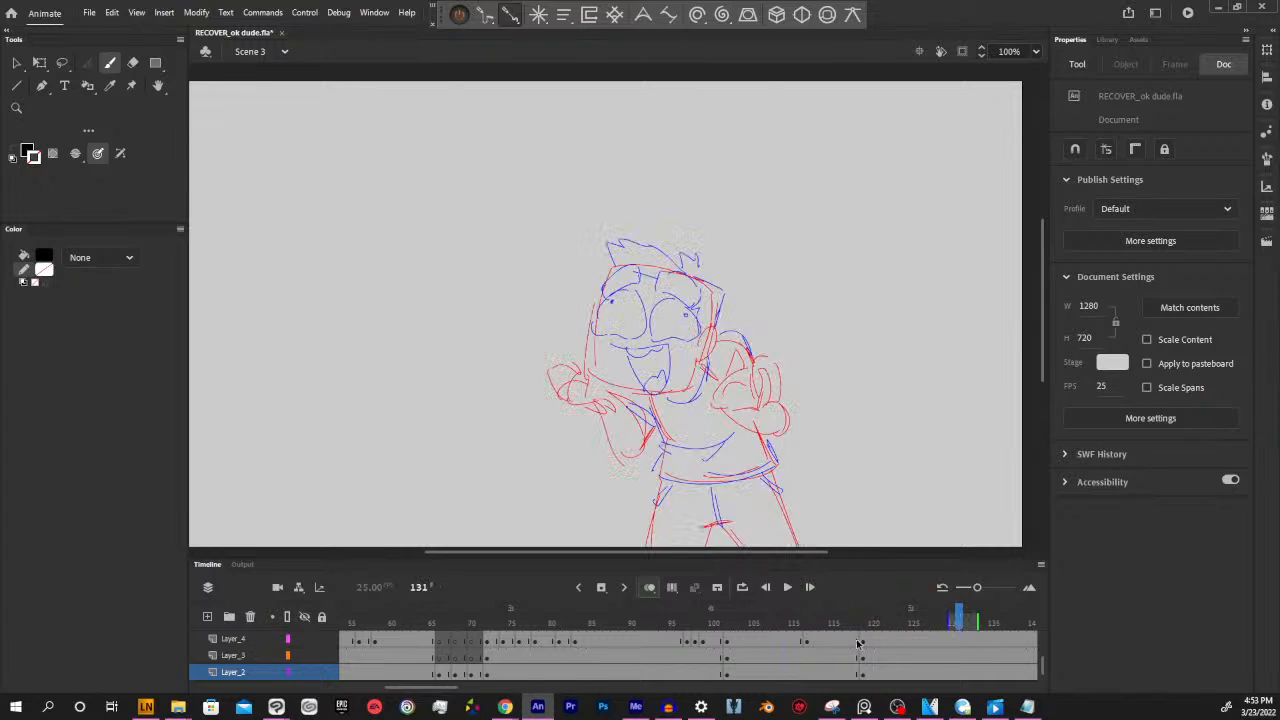
pyautogui.click(640, 619)
pyautogui.moveTo(412, 687); pyautogui.dragTo(478, 683)
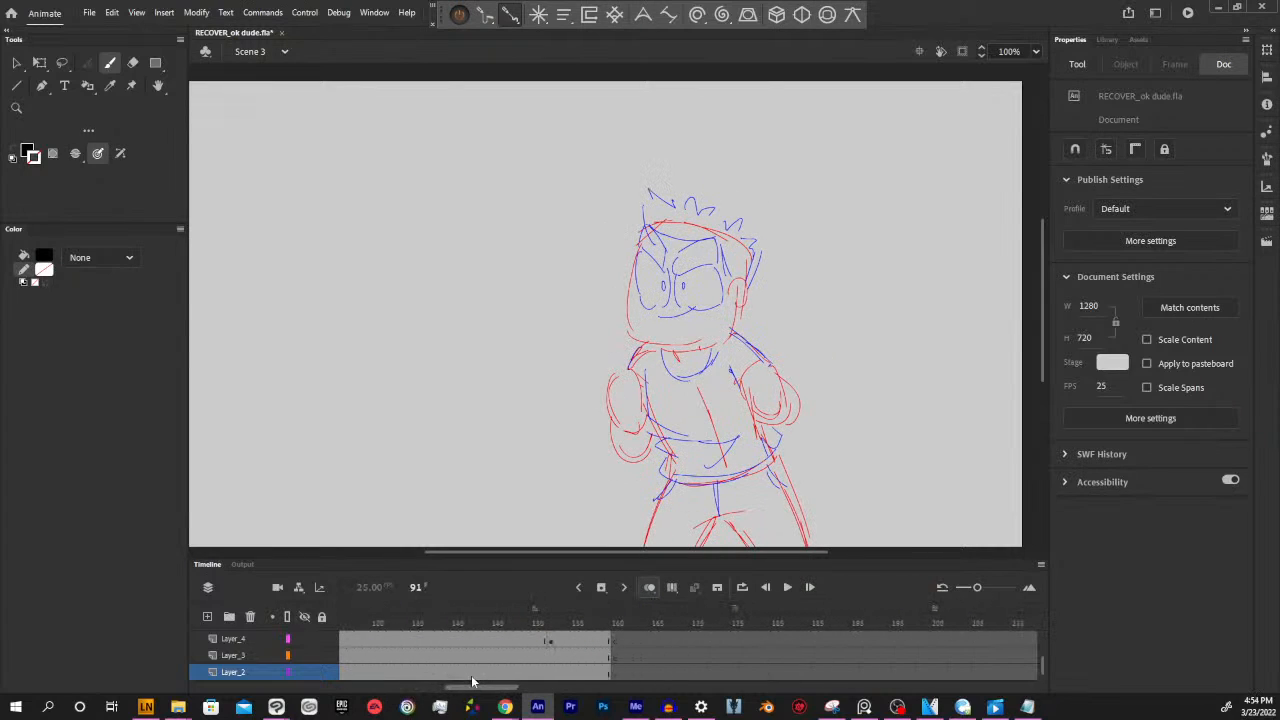
pyautogui.click(621, 618)
pyautogui.click(617, 621)
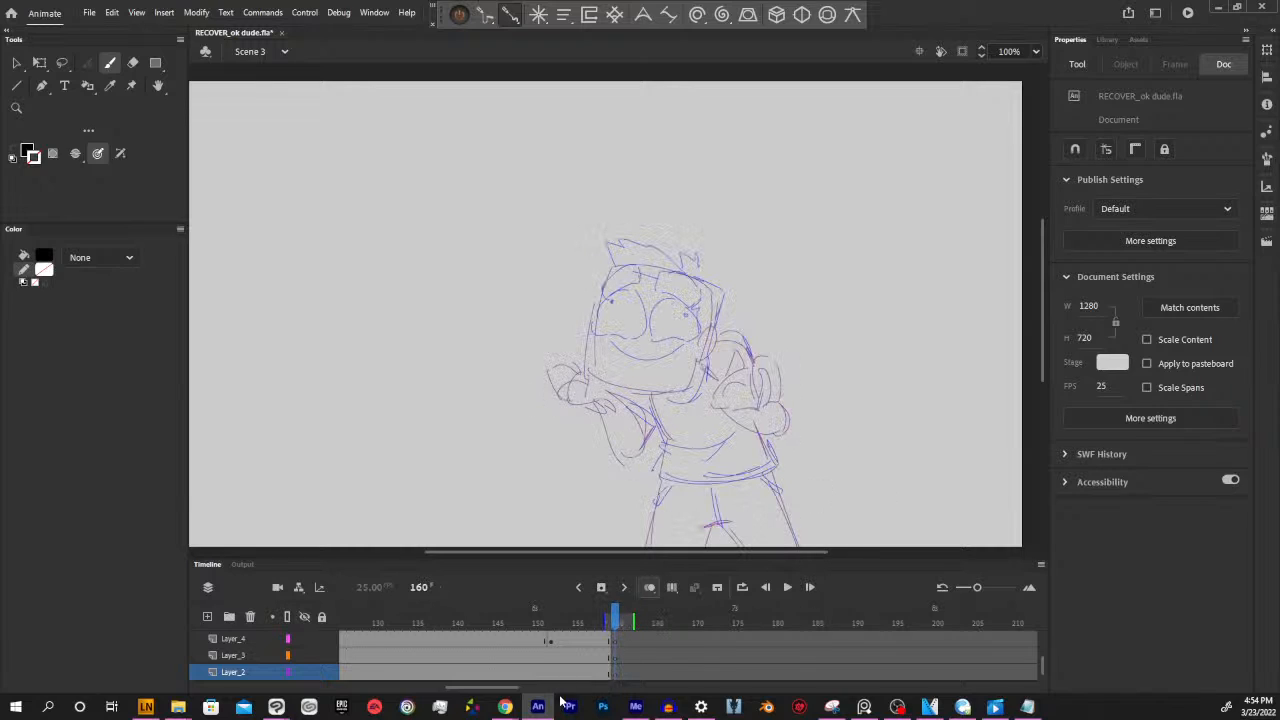
pyautogui.moveTo(480, 690); pyautogui.dragTo(432, 690)
pyautogui.click(474, 626)
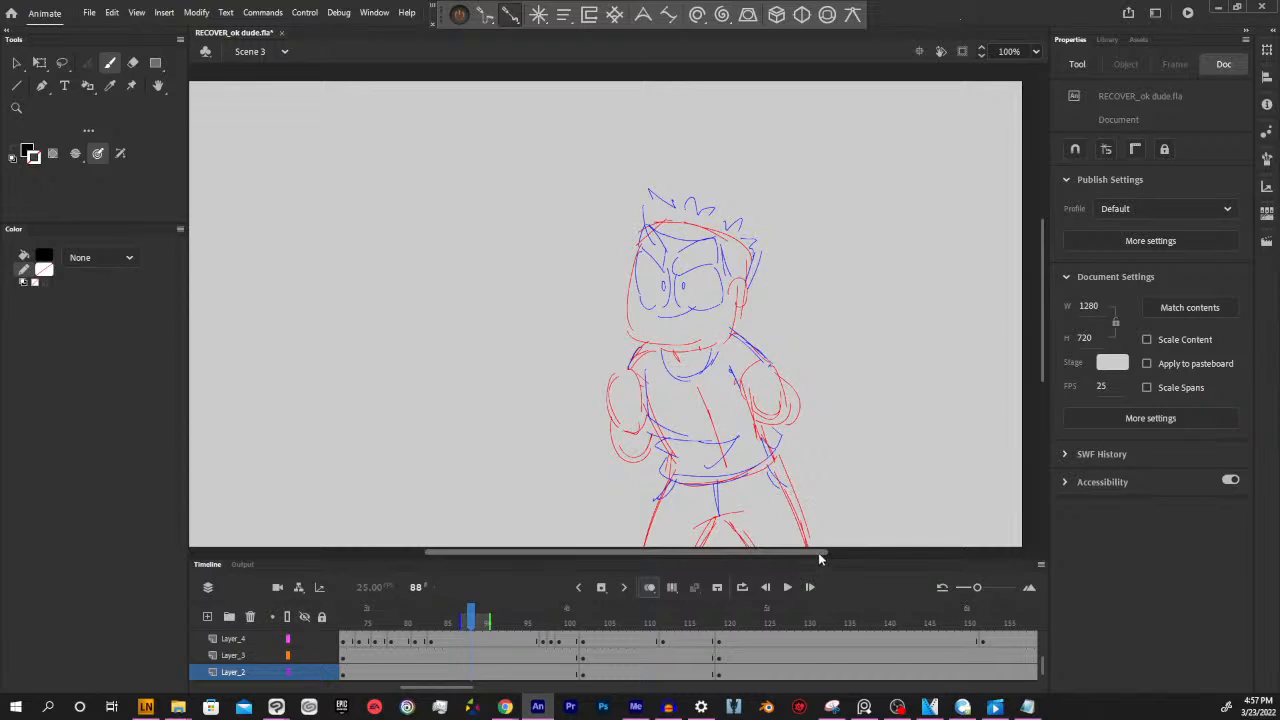
# Try curved black Classic Brush strokes in the empty area beside the character at frame 88, and undo them
pyautogui.moveTo(824, 552); pyautogui.dragTo(833, 552)
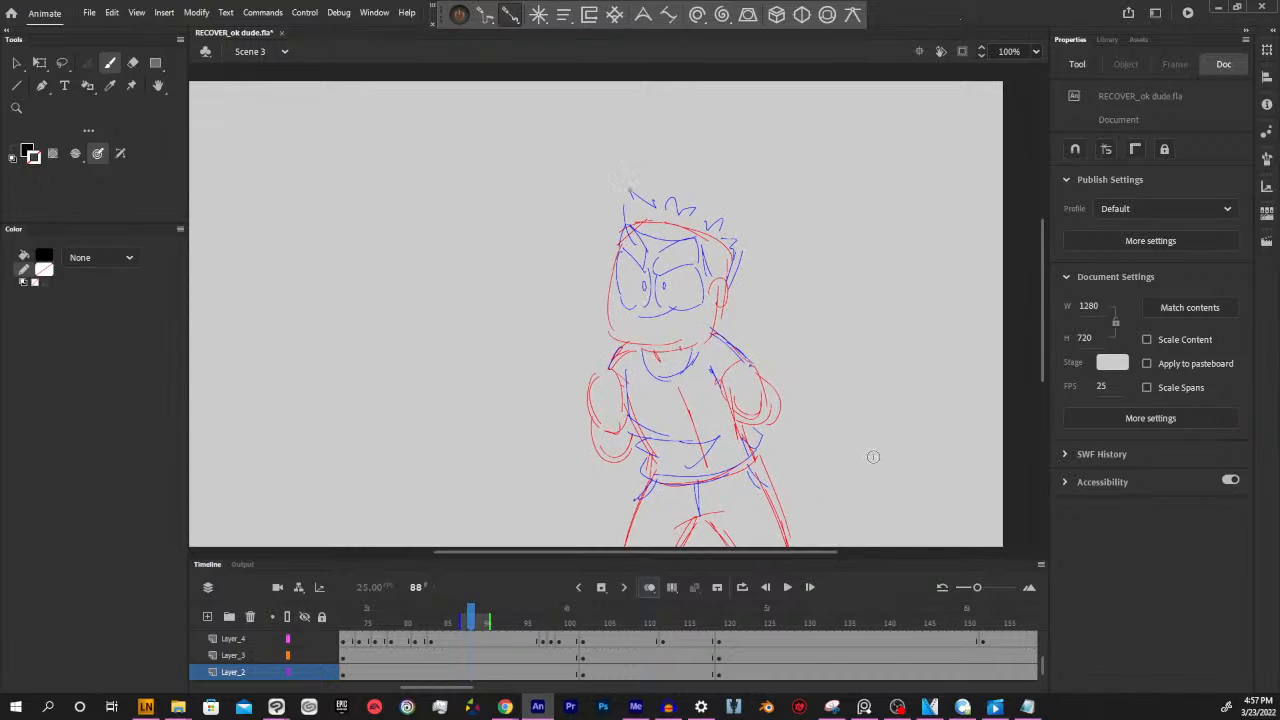
pyautogui.moveTo(876, 468)
pyautogui.mouseDown()
pyautogui.moveTo(869, 386)
pyautogui.moveTo(902, 350)
pyautogui.mouseUp()
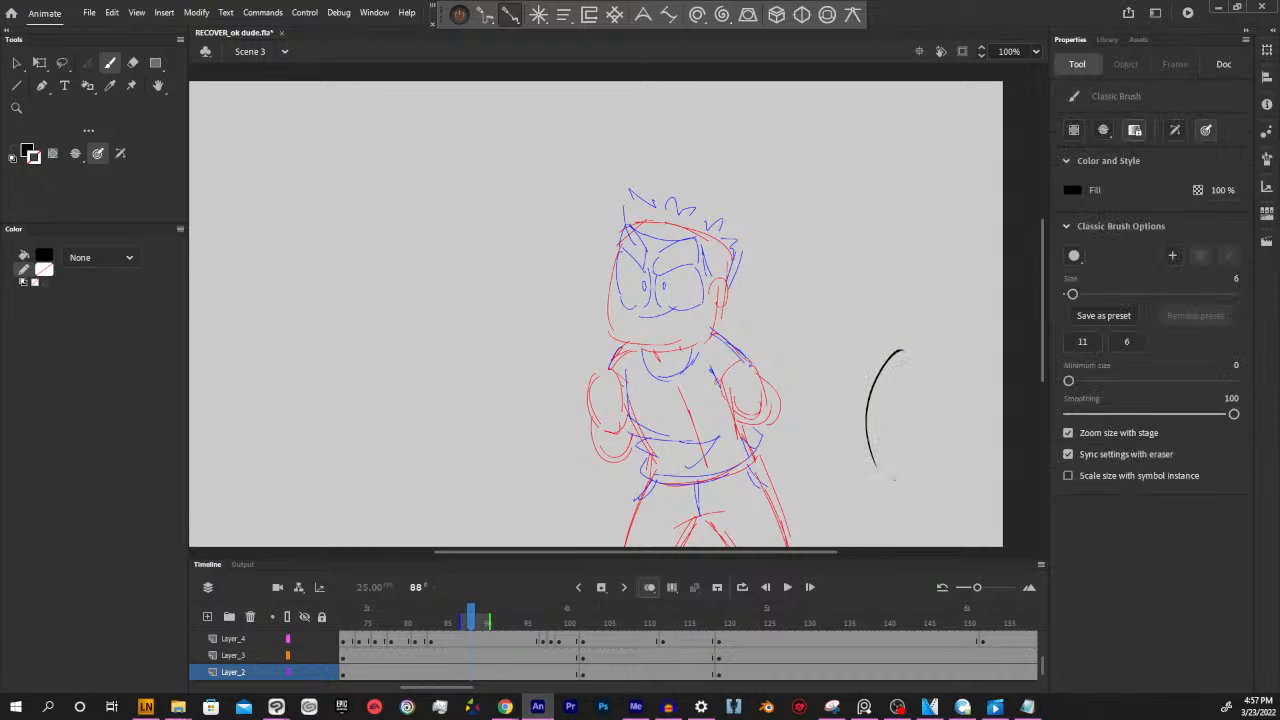
pyautogui.moveTo(889, 478)
pyautogui.mouseDown()
pyautogui.moveTo(882, 421)
pyautogui.moveTo(906, 377)
pyautogui.mouseUp()
pyautogui.hotkey('ctrl', 'z')
pyautogui.hotkey('ctrl', 'z')
pyautogui.moveTo(888, 497)
pyautogui.mouseDown()
pyautogui.moveTo(874, 386)
pyautogui.moveTo(893, 318)
pyautogui.mouseUp()
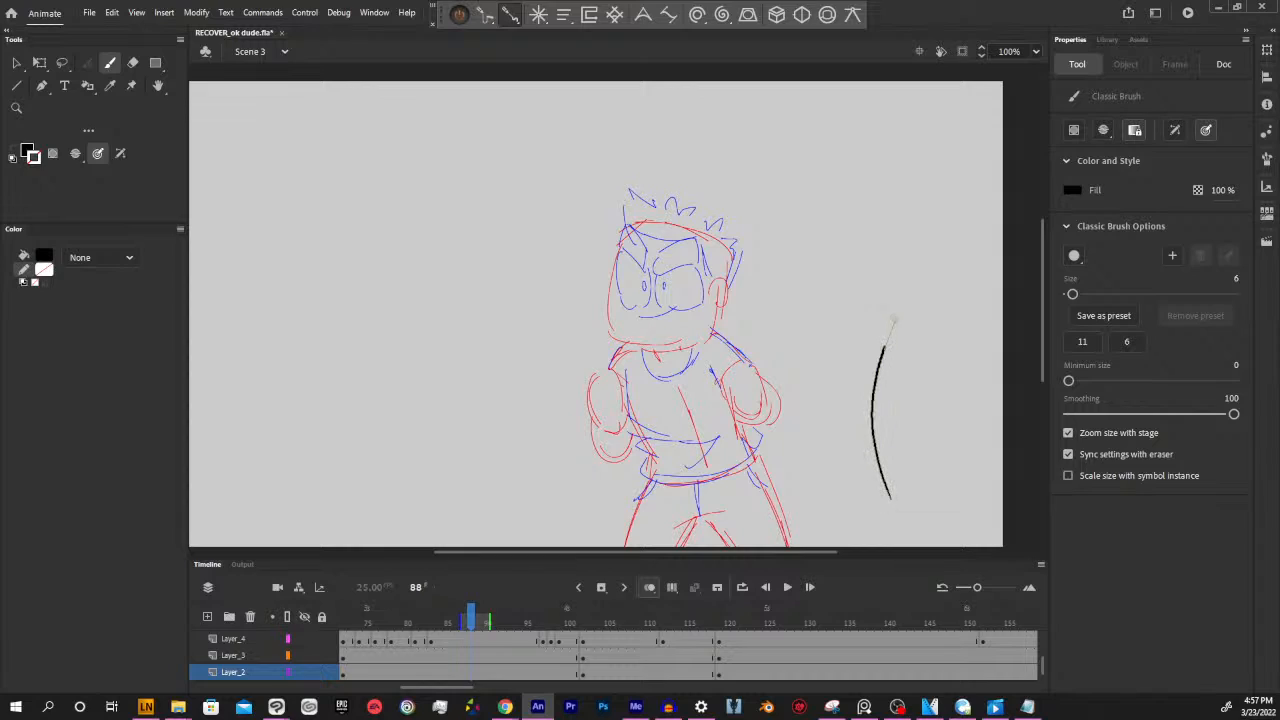
pyautogui.hotkey('ctrl', 'z')
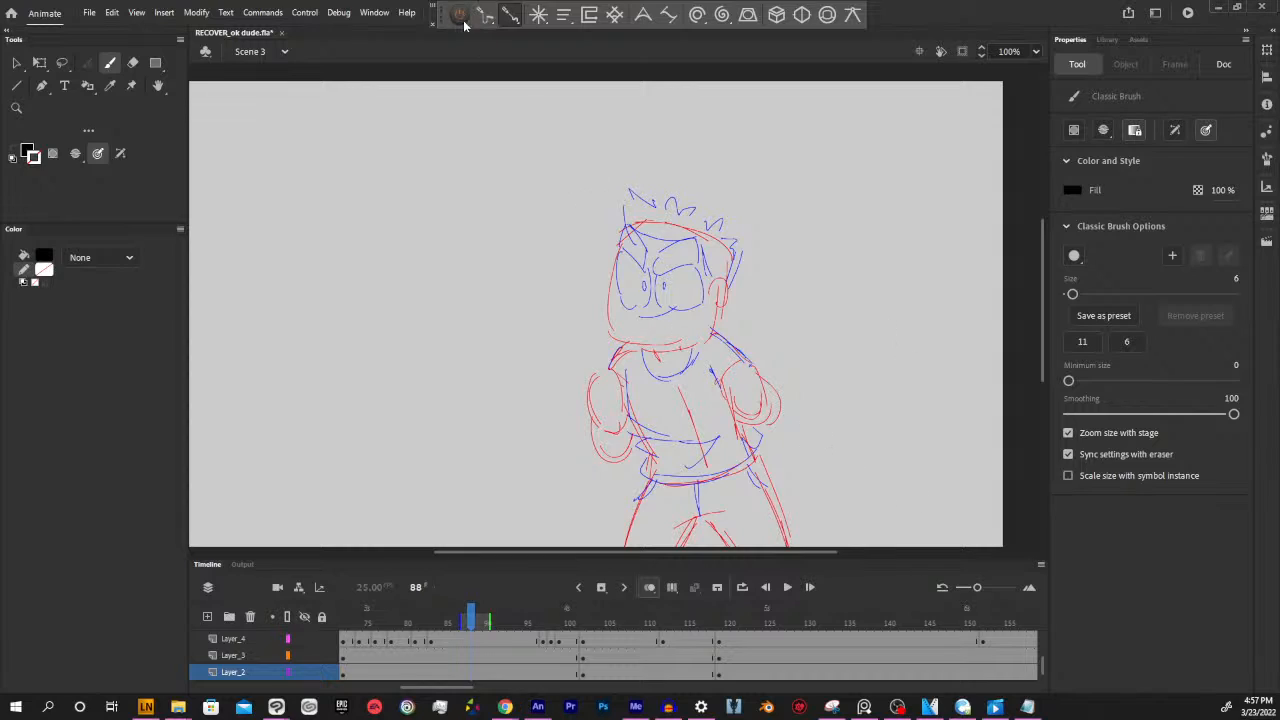
# Test several near-parallel brush strokes beside the character with the stroke-smoothing overlay switched off, and undo them
pyautogui.moveTo(885, 447)
pyautogui.mouseDown()
pyautogui.moveTo(869, 406)
pyautogui.moveTo(855, 280)
pyautogui.mouseUp()
pyautogui.moveTo(909, 427); pyautogui.dragTo(864, 267)
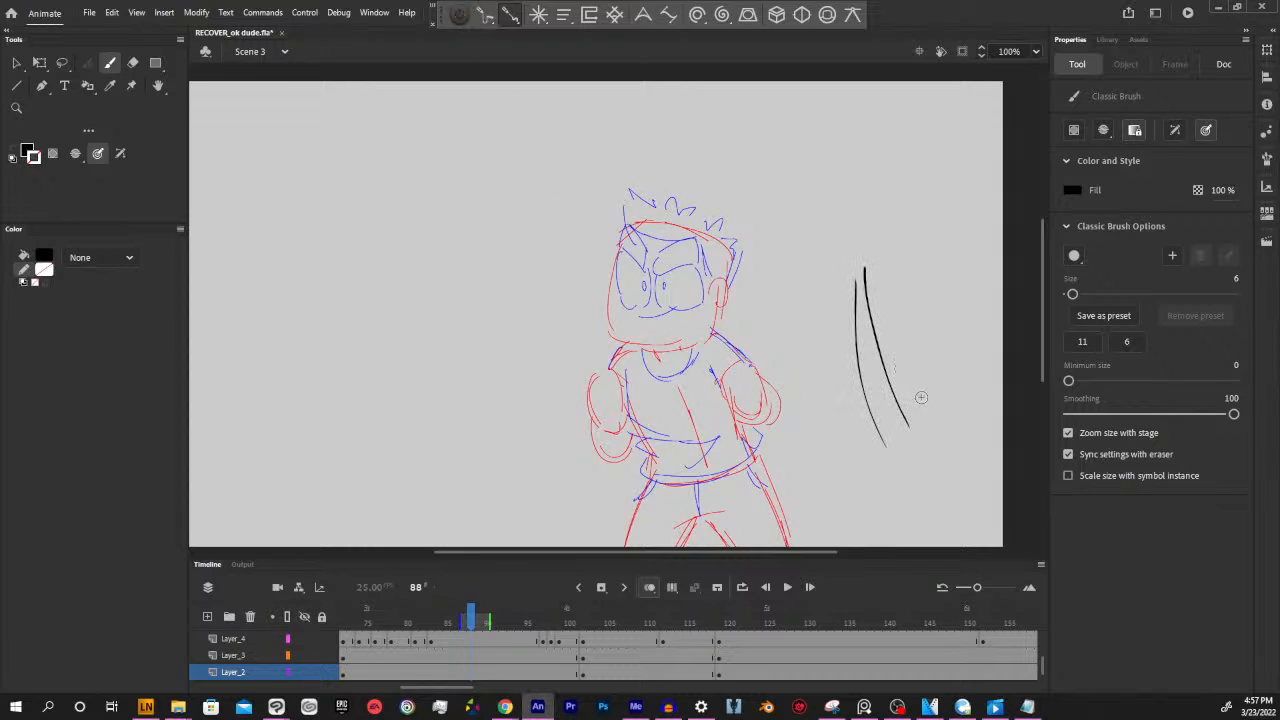
pyautogui.moveTo(921, 397)
pyautogui.mouseDown()
pyautogui.moveTo(868, 237)
pyautogui.moveTo(915, 330)
pyautogui.moveTo(891, 257)
pyautogui.mouseUp()
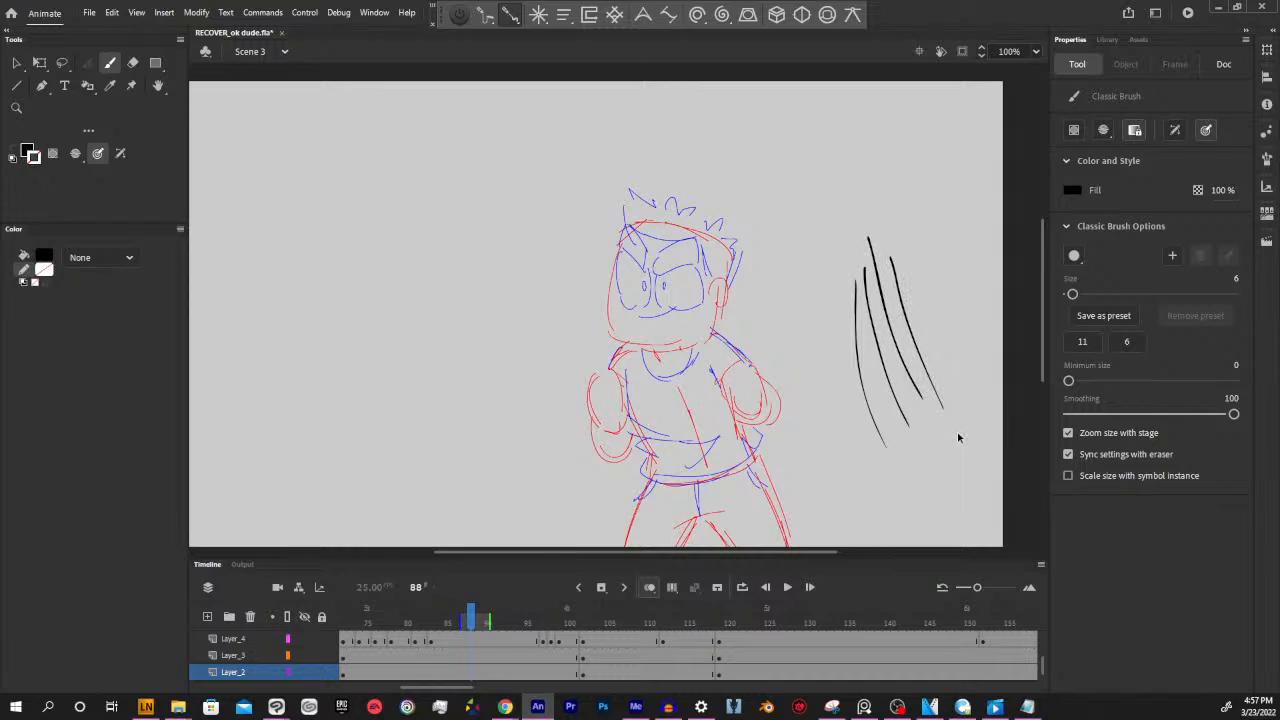
pyautogui.hotkey('ctrl', 'z')
pyautogui.hotkey('ctrl', 'z')
pyautogui.hotkey('ctrl', 'z')
pyautogui.hotkey('ctrl', 'z')
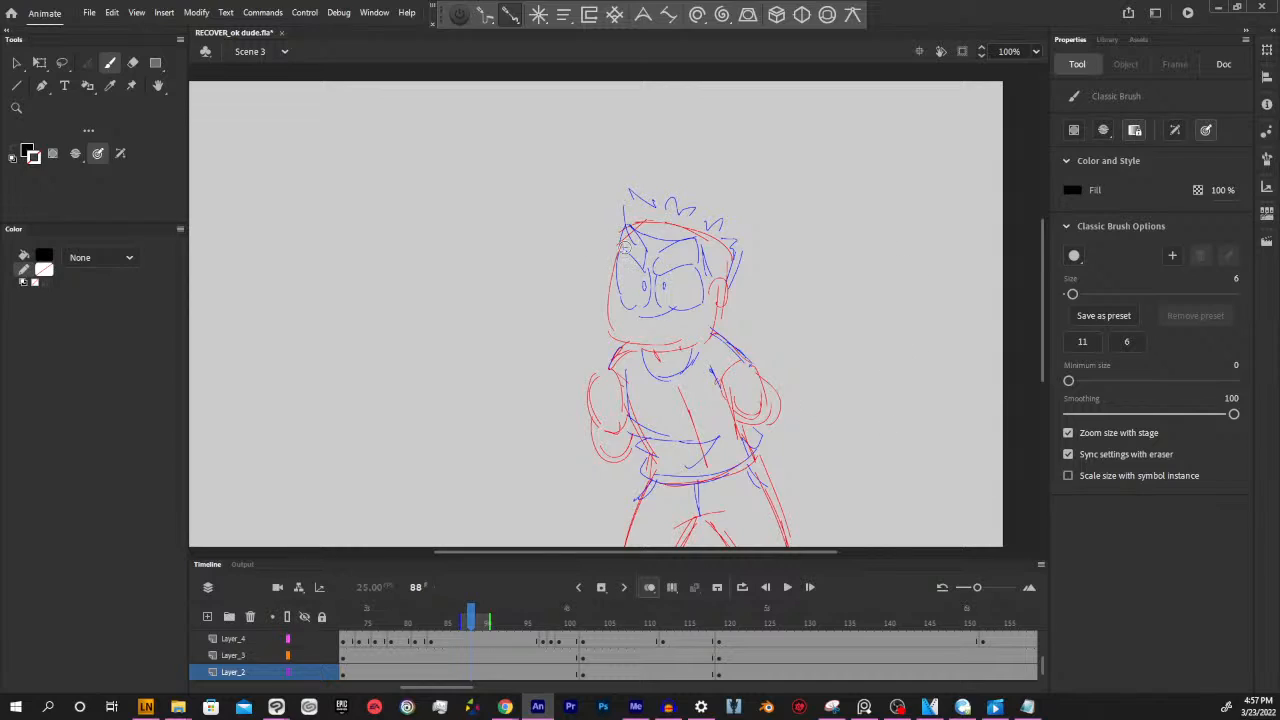
# Ink the head outline and ear in black over the rough sketch at frame 88, redoing unsatisfactory strokes
pyautogui.moveTo(623, 222)
pyautogui.mouseDown()
pyautogui.moveTo(613, 312)
pyautogui.moveTo(692, 338)
pyautogui.moveTo(682, 360)
pyautogui.moveTo(612, 253)
pyautogui.moveTo(676, 350)
pyautogui.moveTo(706, 342)
pyautogui.mouseUp()
pyautogui.hotkey('ctrl', 'z')
pyautogui.hotkey('ctrl', 'z')
pyautogui.moveTo(626, 226)
pyautogui.mouseDown()
pyautogui.moveTo(607, 310)
pyautogui.moveTo(651, 345)
pyautogui.moveTo(717, 337)
pyautogui.mouseUp()
pyautogui.hotkey('ctrl', 'z')
pyautogui.hotkey('ctrl', 'z')
pyautogui.moveTo(627, 231)
pyautogui.mouseDown()
pyautogui.moveTo(617, 248)
pyautogui.moveTo(672, 341)
pyautogui.moveTo(733, 293)
pyautogui.moveTo(718, 300)
pyautogui.moveTo(724, 276)
pyautogui.moveTo(724, 295)
pyautogui.mouseUp()
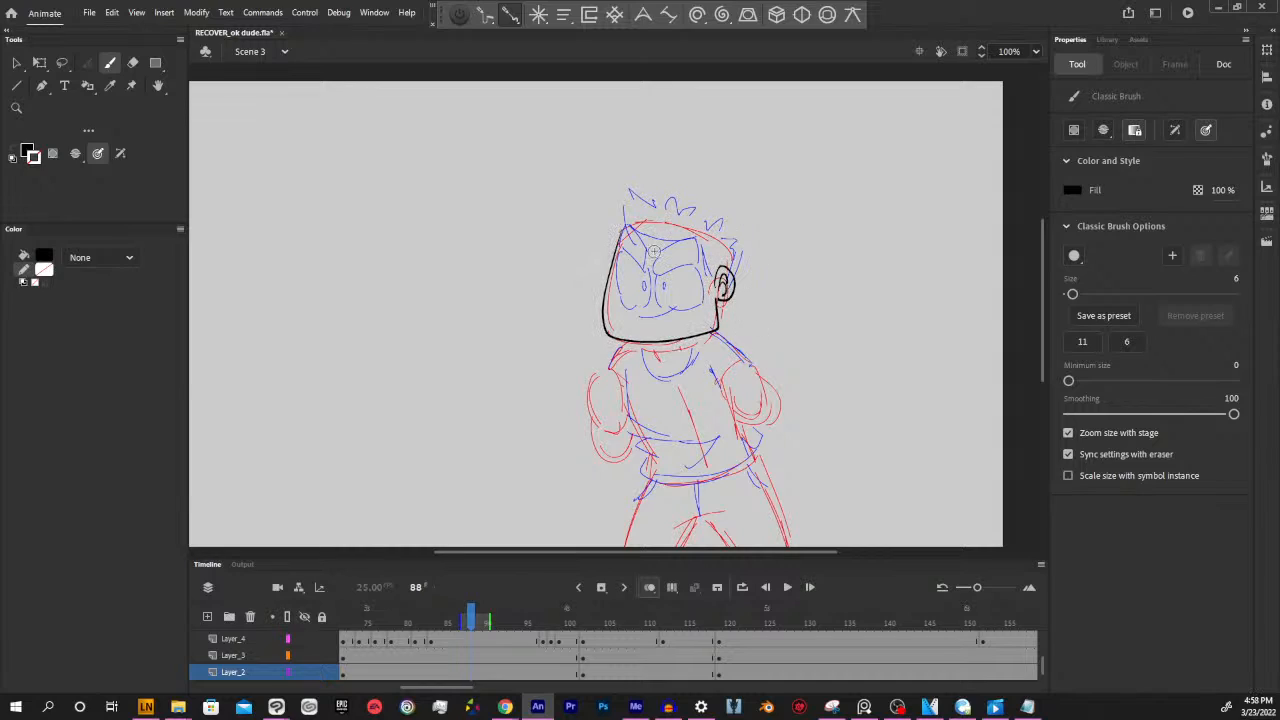
# Ink the spiky hair, hairline, eyebrows, eyes and smile in black over the rough head
pyautogui.moveTo(622, 228)
pyautogui.mouseDown()
pyautogui.moveTo(702, 240)
pyautogui.moveTo(717, 280)
pyautogui.mouseUp()
pyautogui.moveTo(622, 228)
pyautogui.mouseDown()
pyautogui.moveTo(646, 197)
pyautogui.moveTo(662, 208)
pyautogui.moveTo(678, 198)
pyautogui.moveTo(742, 236)
pyautogui.moveTo(728, 276)
pyautogui.moveTo(665, 249)
pyautogui.moveTo(649, 264)
pyautogui.moveTo(628, 241)
pyautogui.moveTo(653, 253)
pyautogui.moveTo(626, 250)
pyautogui.moveTo(640, 302)
pyautogui.moveTo(652, 276)
pyautogui.moveTo(696, 302)
pyautogui.moveTo(700, 262)
pyautogui.moveTo(646, 286)
pyautogui.mouseUp()
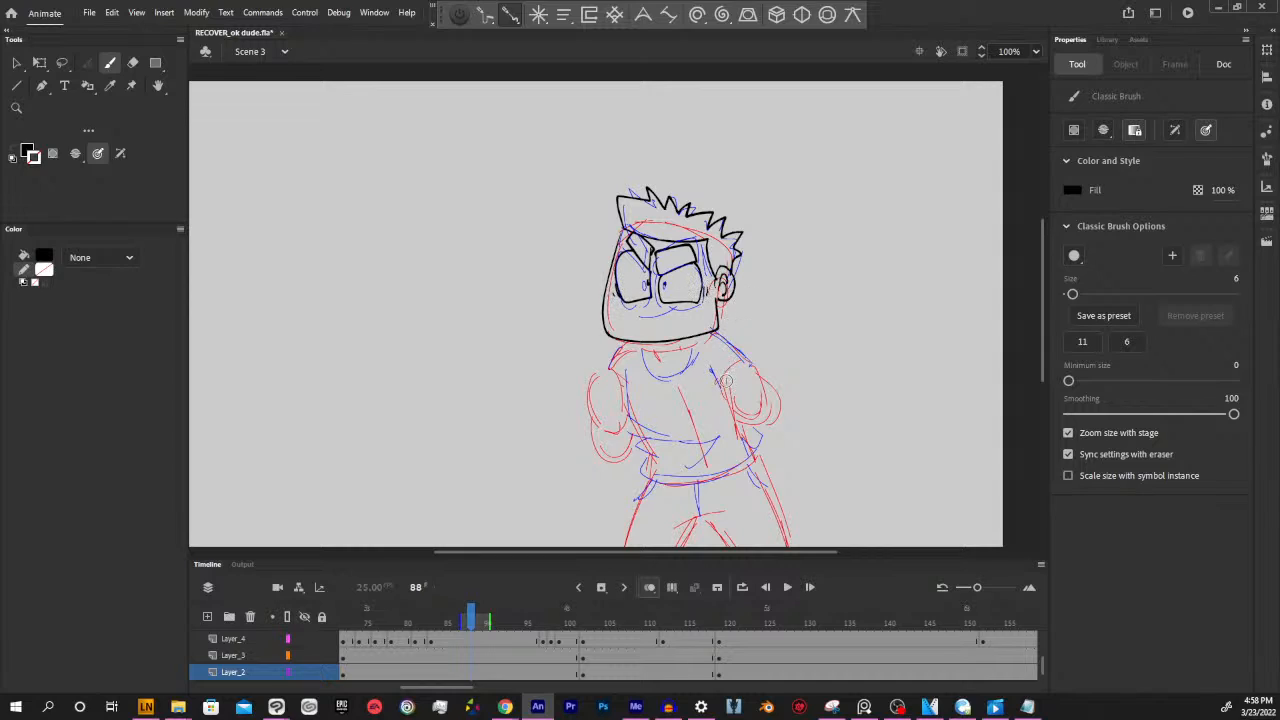
pyautogui.moveTo(636, 298); pyautogui.dragTo(696, 300)
# Fill both eyebrows and the spiky hair with black using the Paint Bucket
pyautogui.press('k')
pyautogui.click(695, 258)
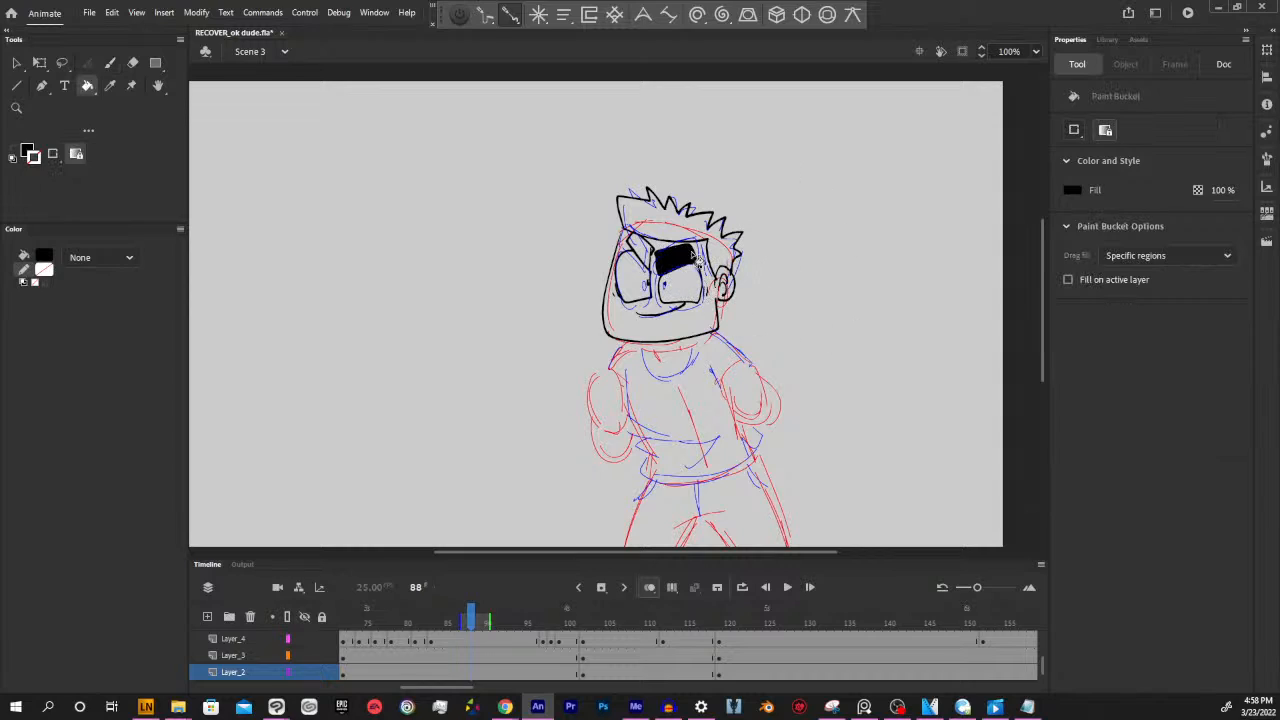
pyautogui.click(693, 263)
pyautogui.click(664, 250)
pyautogui.click(645, 250)
pyautogui.click(706, 230)
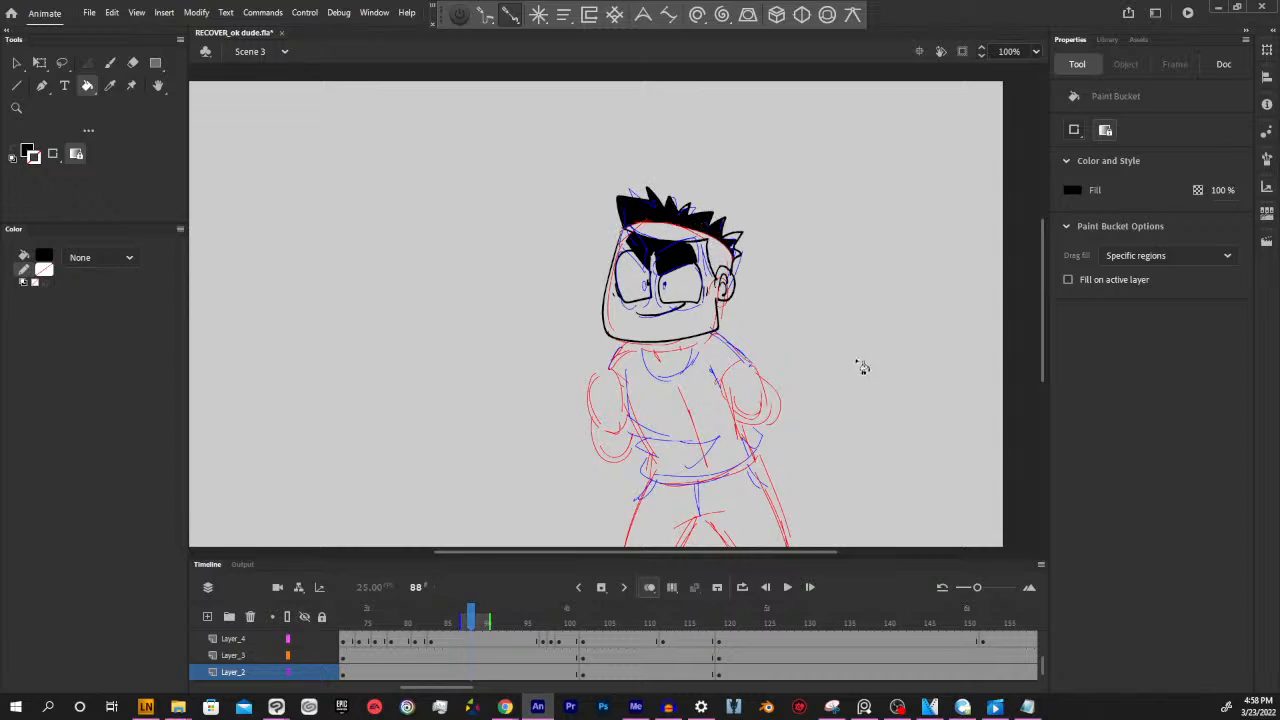
# Undo the black fills and all the inked head lines at frame 88, back to the rough sketch
pyautogui.hotkey('ctrl', 'z')
pyautogui.hotkey('ctrl', 'z')
pyautogui.hotkey('ctrl', 'z')
pyautogui.hotkey('ctrl', 'z')
pyautogui.hotkey('ctrl', 'z')
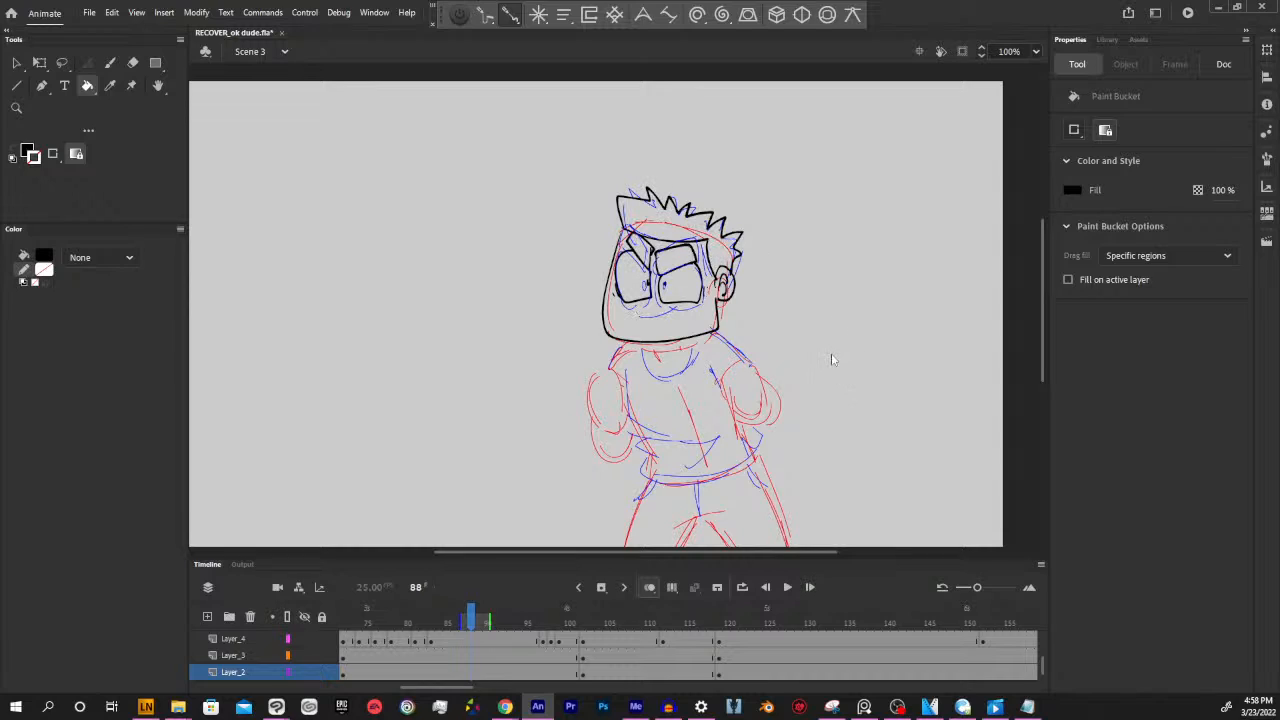
pyautogui.hotkey('ctrl', 'z')
pyautogui.hotkey('ctrl', 'z')
pyautogui.hotkey('ctrl', 'z')
pyautogui.hotkey('ctrl', 'z')
pyautogui.hotkey('ctrl', 'z')
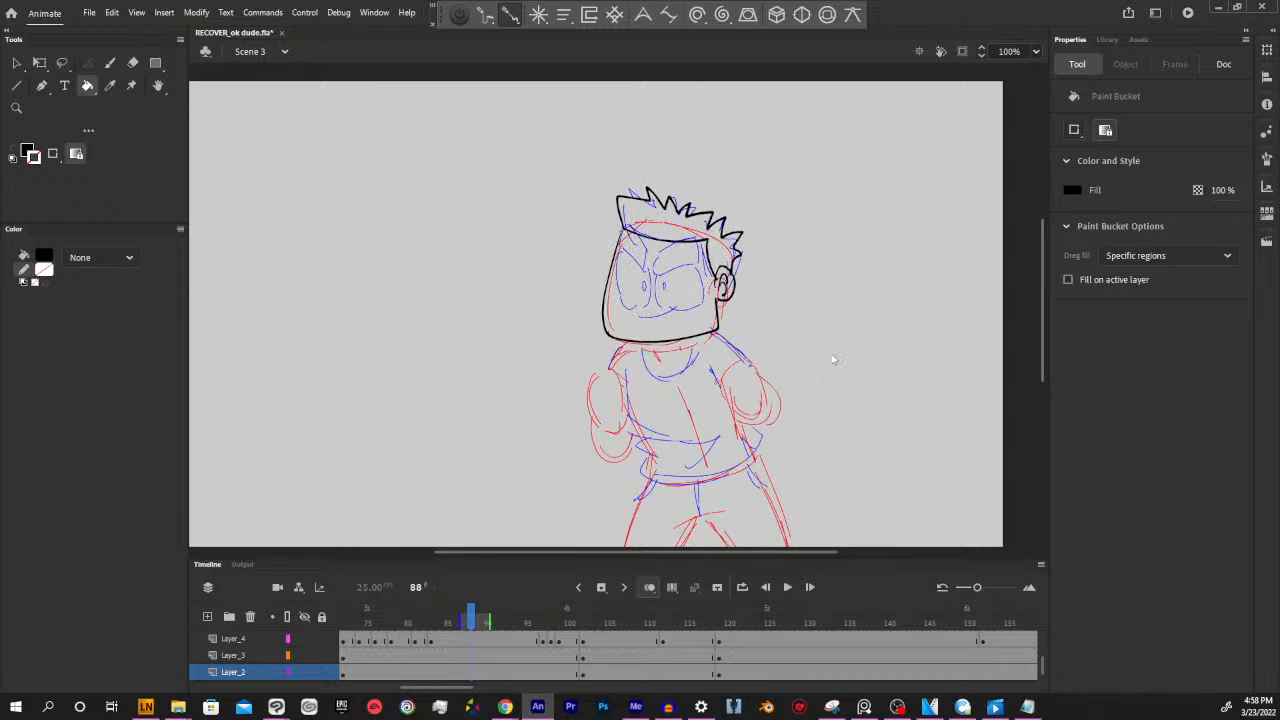
pyautogui.hotkey('ctrl', 'z')
pyautogui.hotkey('ctrl', 'z')
pyautogui.hotkey('ctrl', 'z')
pyautogui.hotkey('ctrl', 'z')
pyautogui.hotkey('ctrl', 'z')
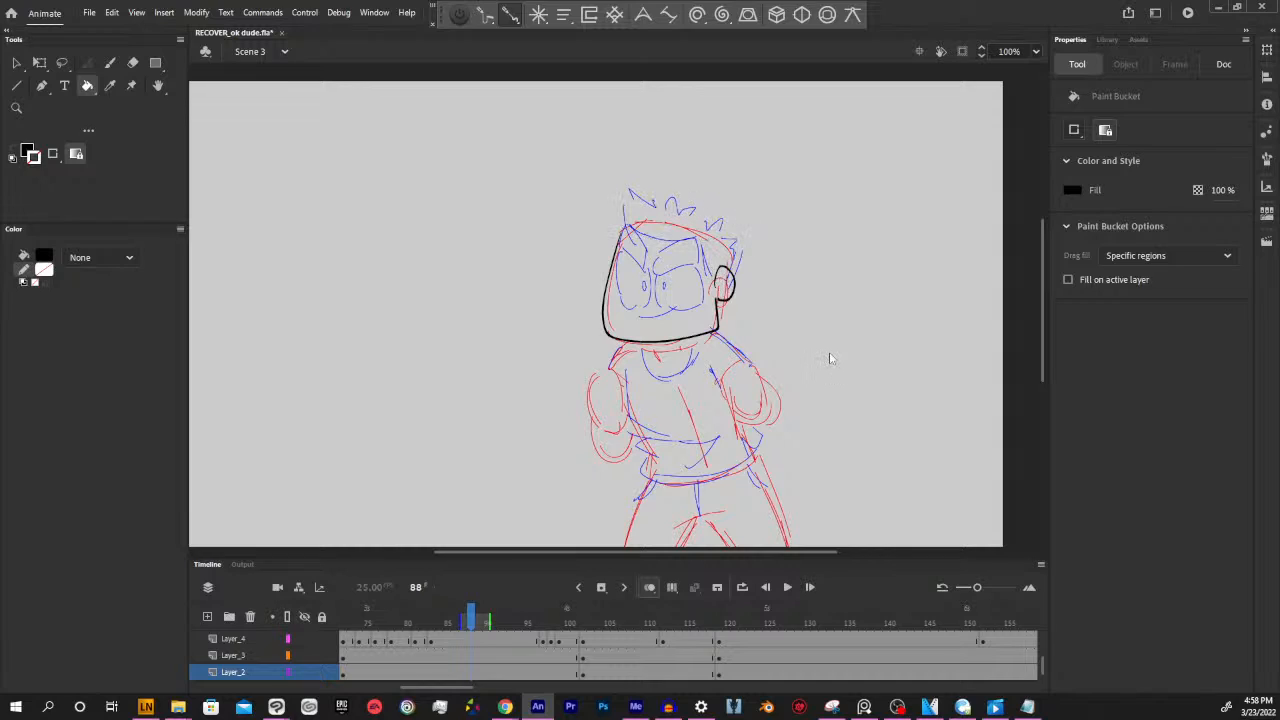
pyautogui.hotkey('ctrl', 'z')
pyautogui.hotkey('ctrl', 'z')
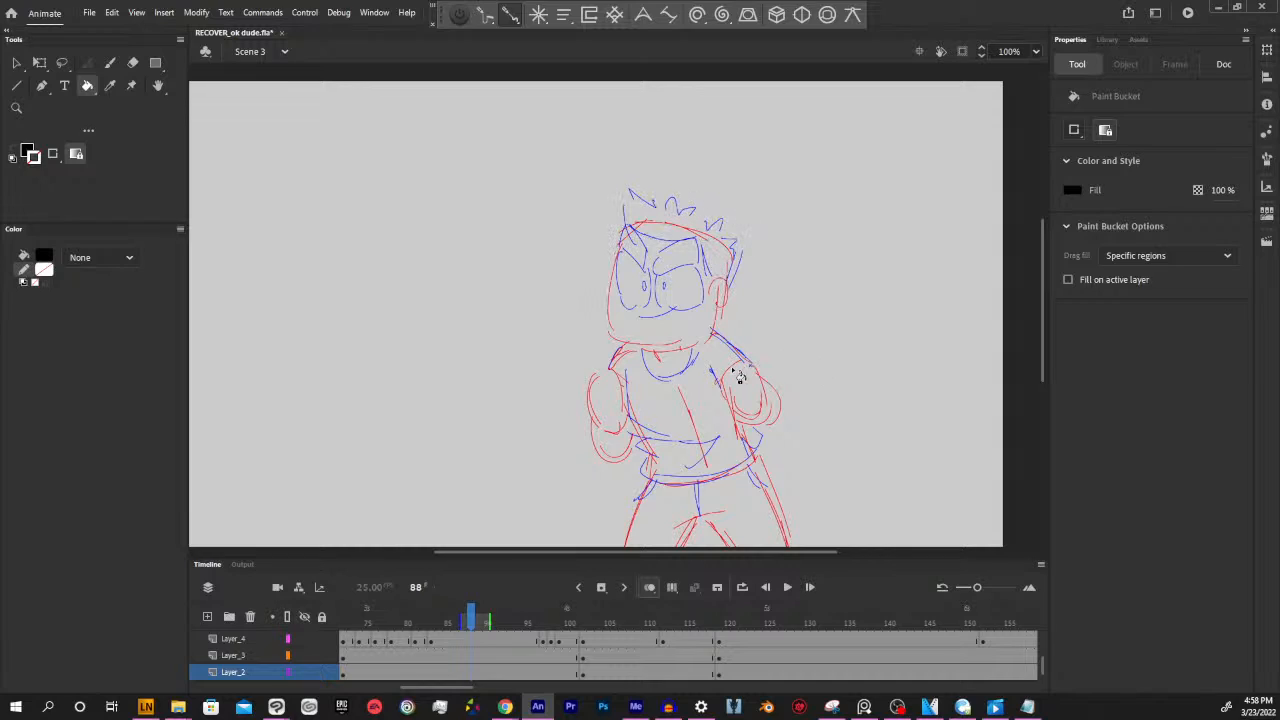